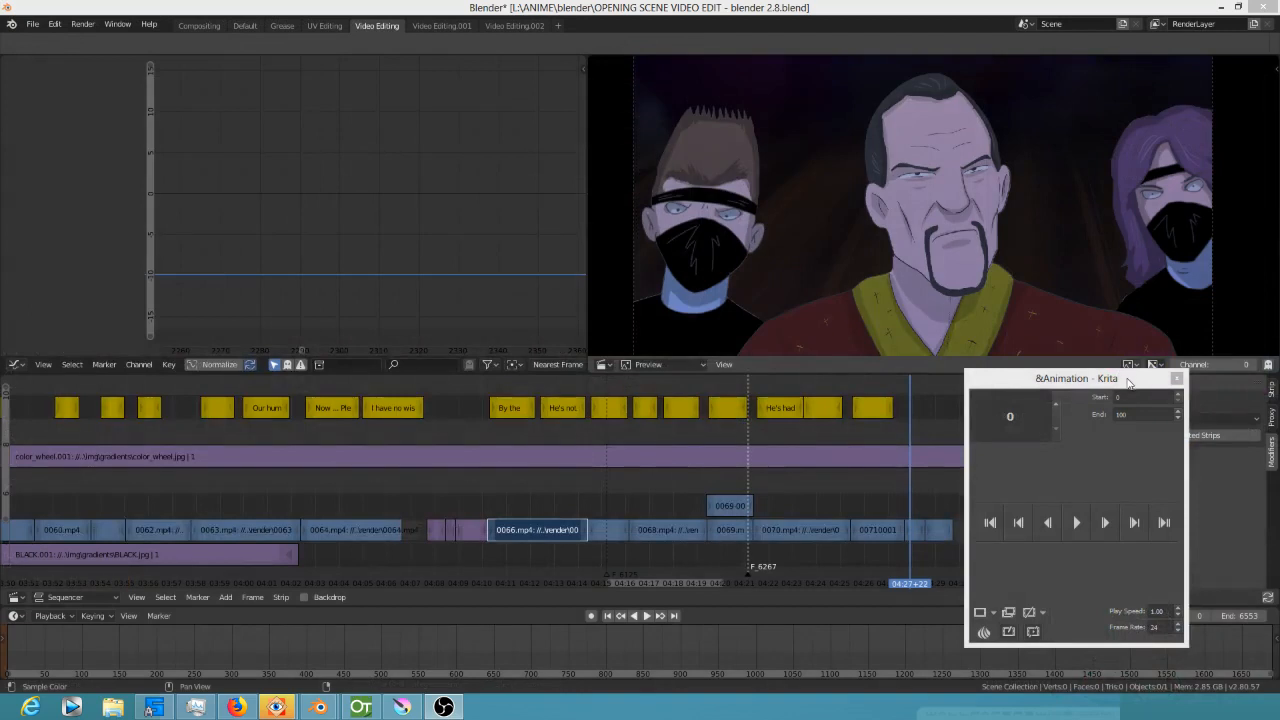
Close the floating Krita animation window and scrub the Blender video edit through the final strips past 04:28.
{"action": "left_click", "coordinate": [1177, 378]}
{"action": "left_click_drag", "start_coordinate": [749, 515], "coordinate": [912, 540]}
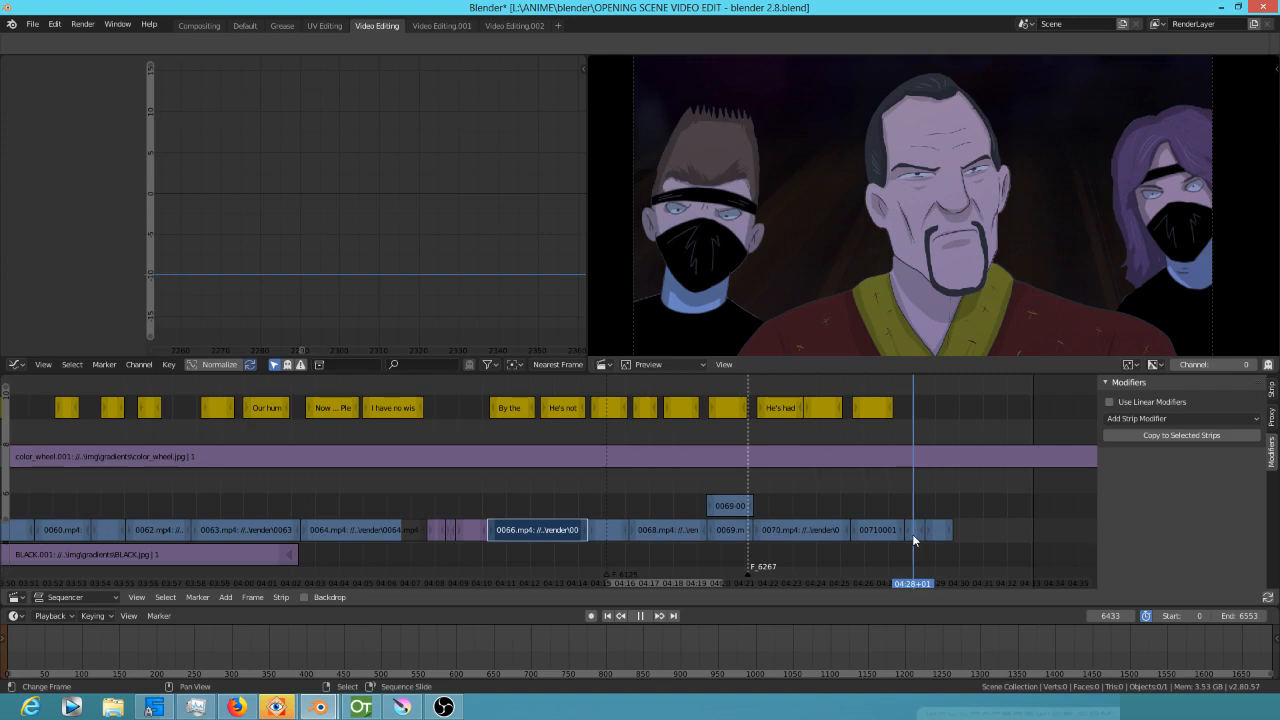
{"action": "left_click_drag", "start_coordinate": [912, 540], "coordinate": [950, 546]}
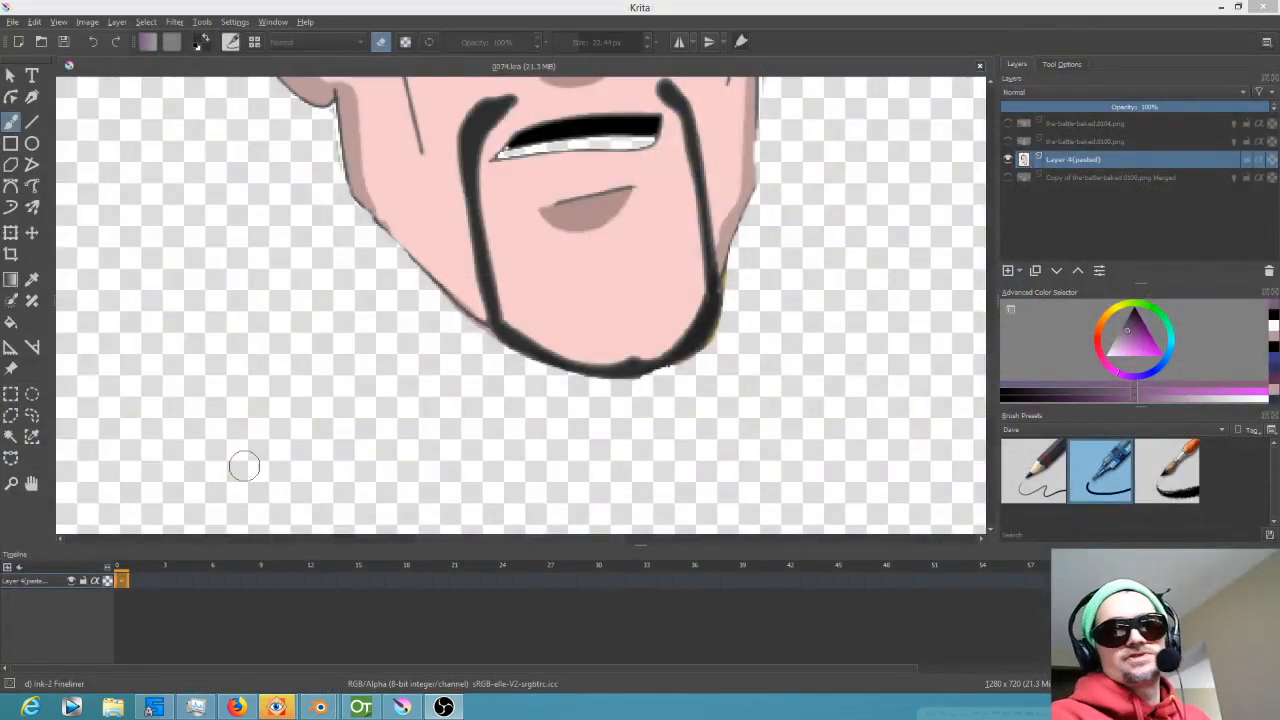
{"action": "left_click", "coordinate": [449, 10]}
{"action": "scroll", "coordinate": [512, 197], "scroll_direction": "down", "scroll_amount": 3}
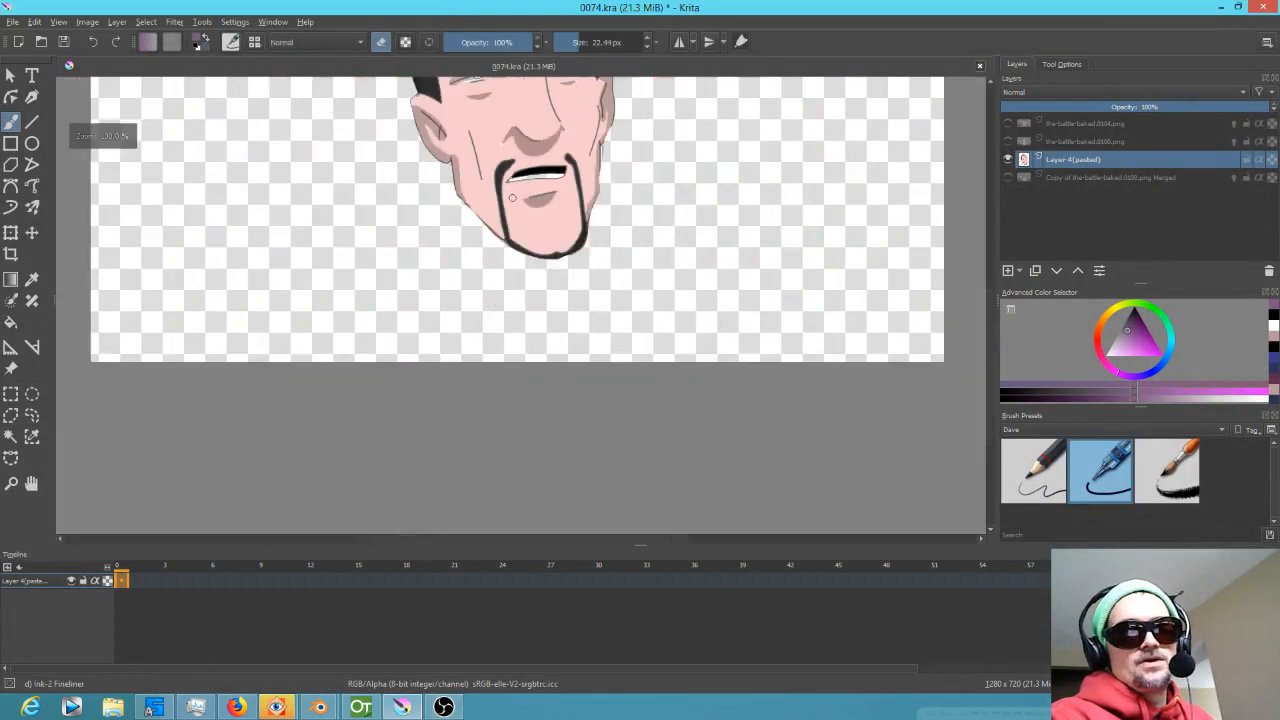
{"action": "scroll", "coordinate": [512, 203], "scroll_direction": "up", "scroll_amount": 3}
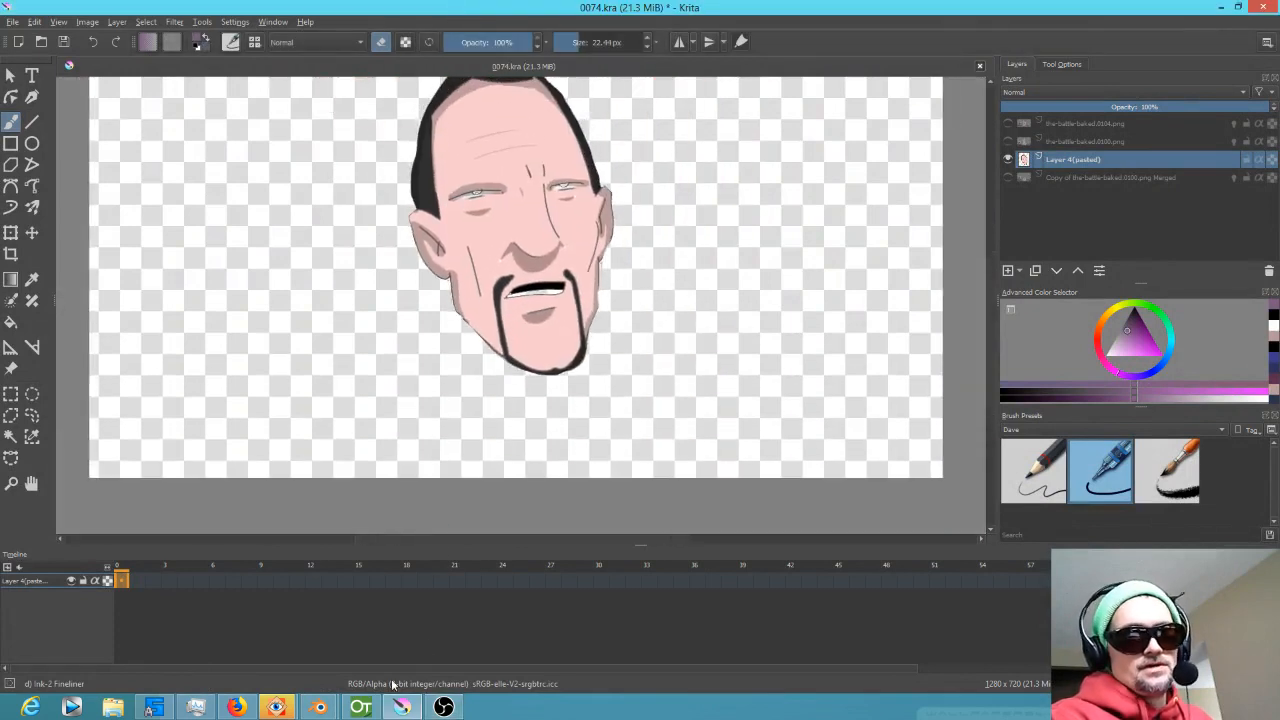
Switch to OpenToonz, move the "start" note to frame 98 in the mouth column, and save all.
{"action": "left_click", "coordinate": [361, 707]}
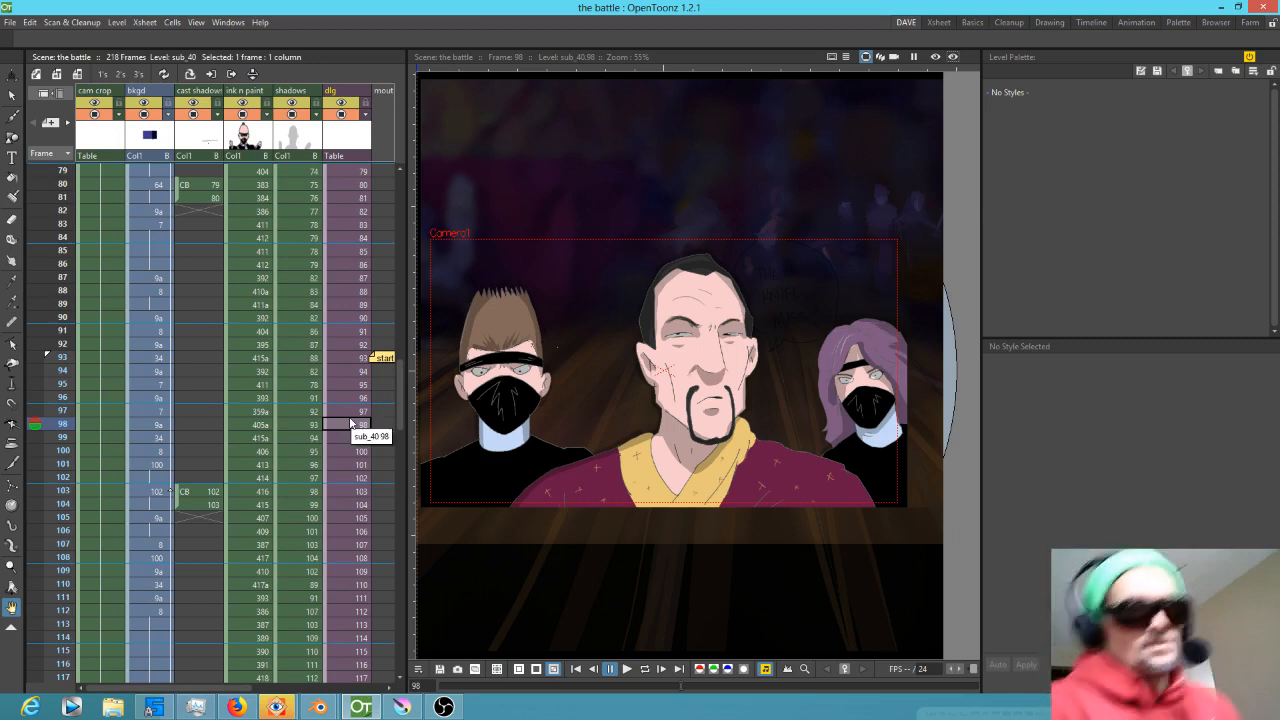
{"action": "left_click_drag", "start_coordinate": [379, 359], "coordinate": [367, 426]}
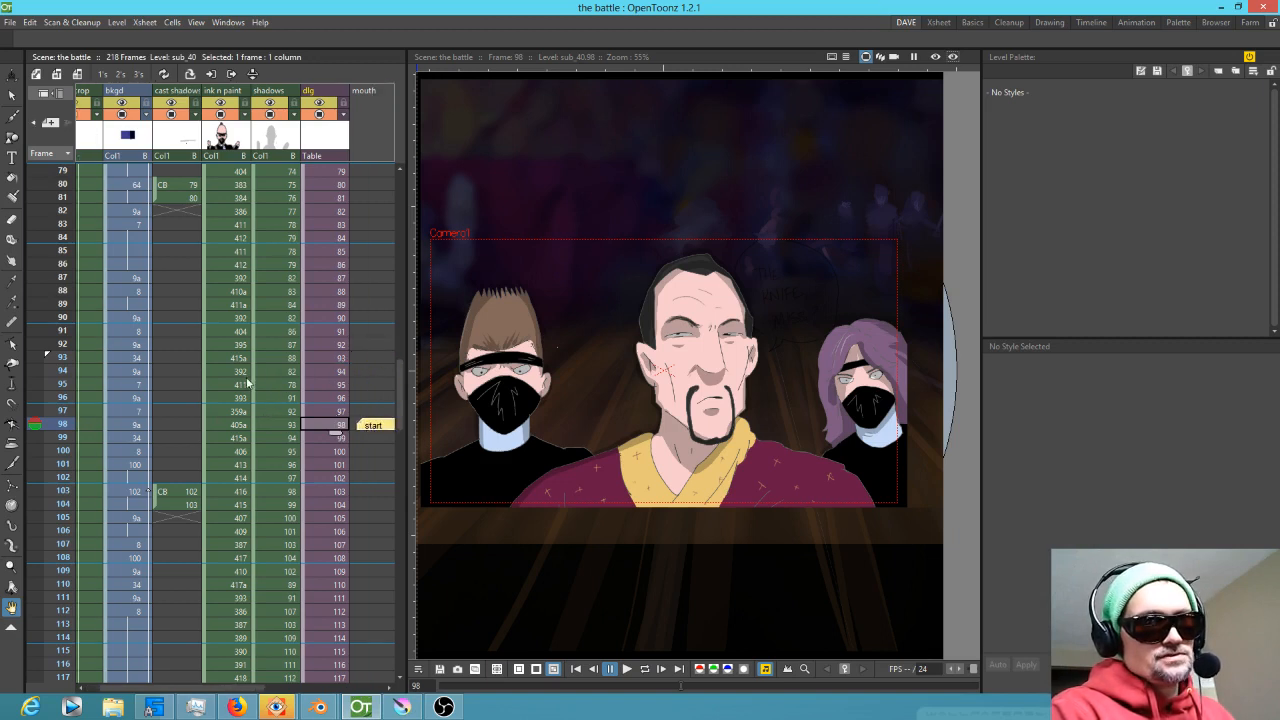
{"action": "left_click", "coordinate": [14, 24]}
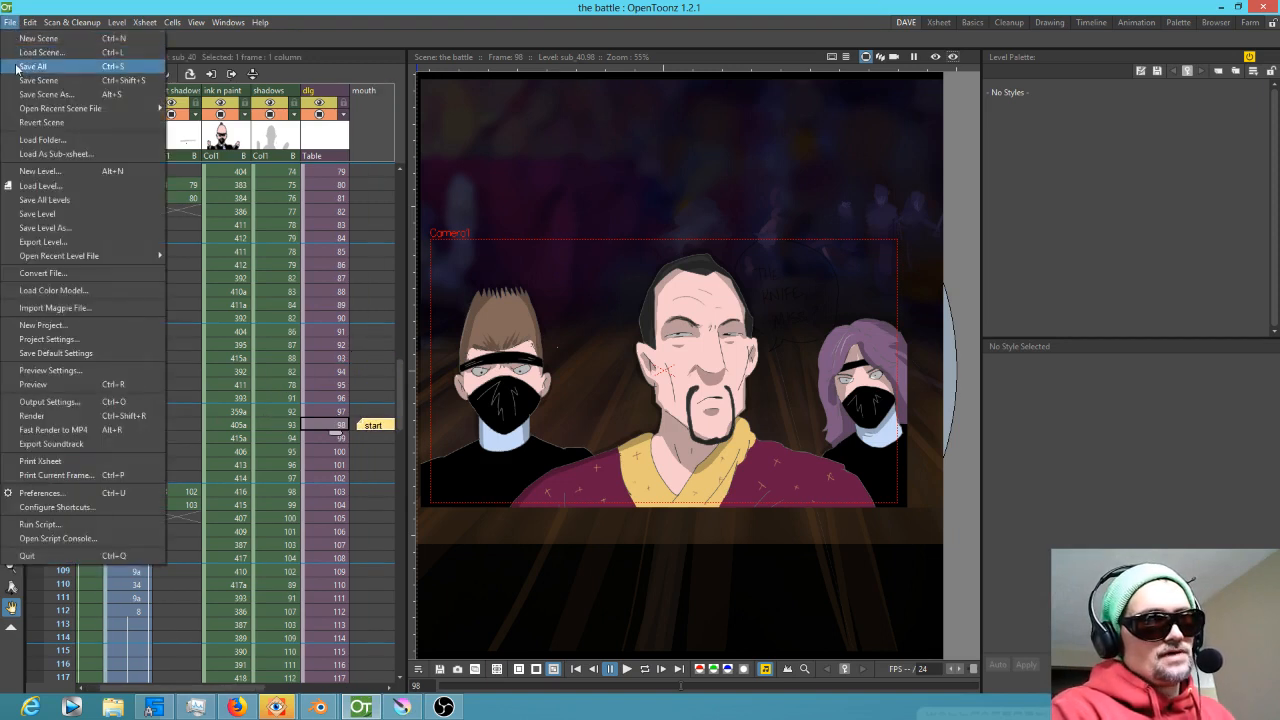
{"action": "left_click", "coordinate": [12, 62]}
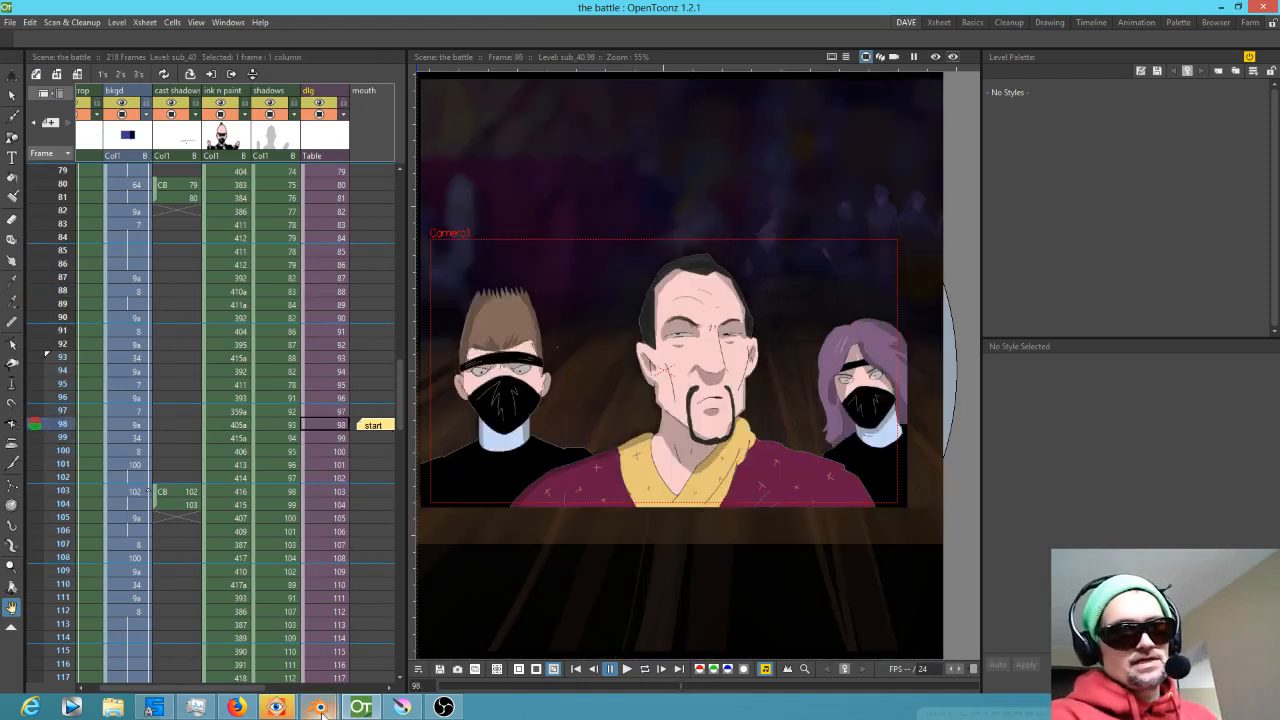
Switch to FastStone Image Viewer and preview the-battle-baked frames 0102, 0100, 0098 and 0096.
{"action": "mouse_move", "coordinate": [276, 708]}
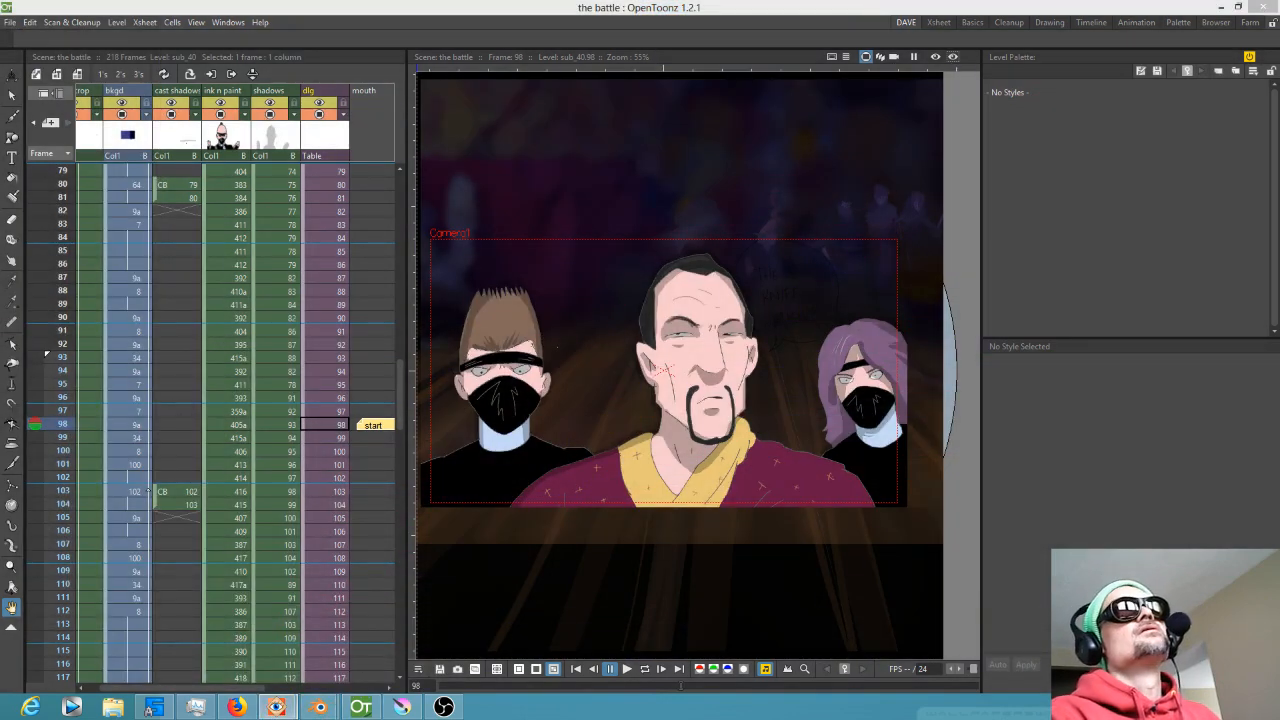
{"action": "left_click_drag", "start_coordinate": [490, 0], "coordinate": [615, 97]}
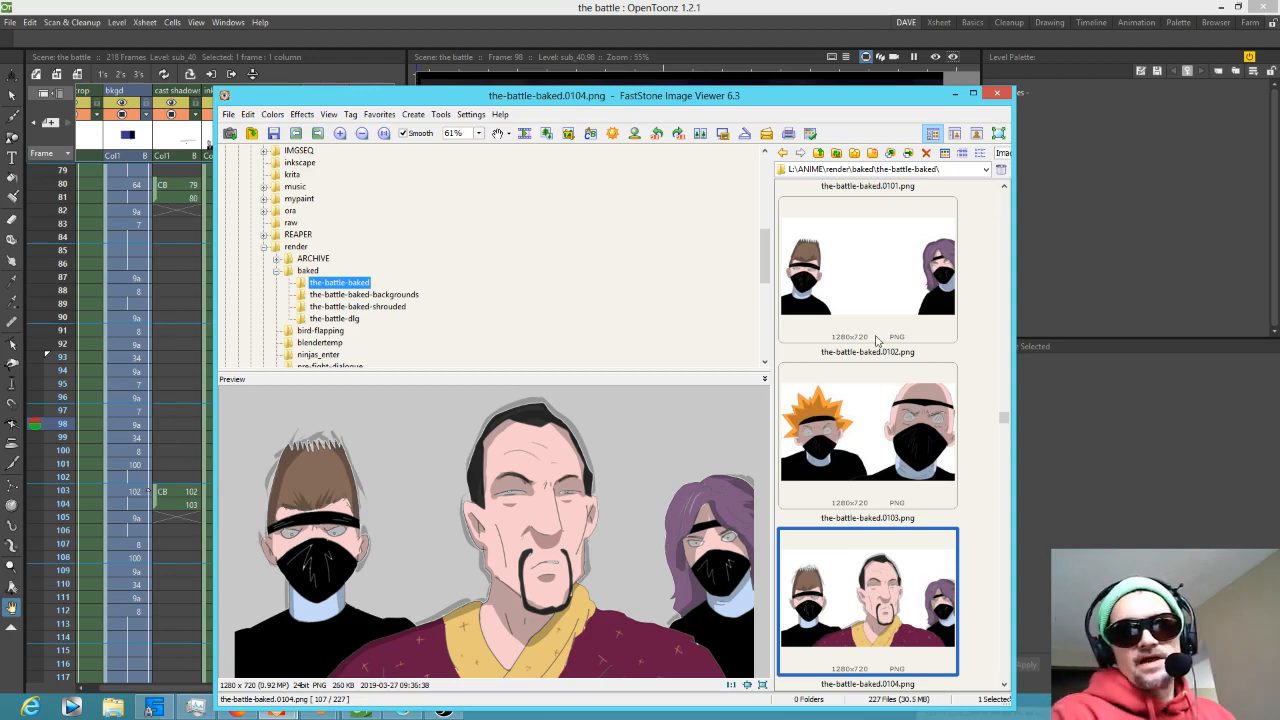
{"action": "left_click", "coordinate": [853, 296]}
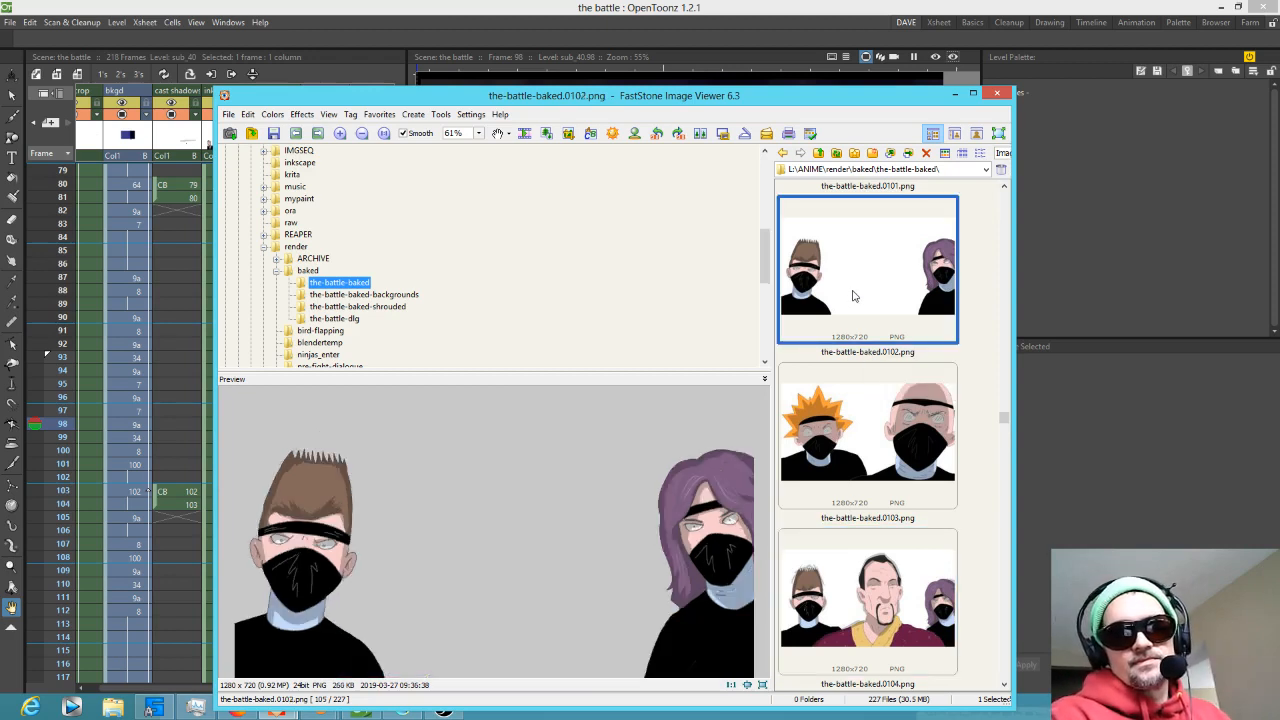
{"action": "scroll", "coordinate": [857, 297], "scroll_direction": "up", "scroll_amount": 1}
{"action": "scroll", "coordinate": [886, 313], "scroll_direction": "up", "scroll_amount": 1}
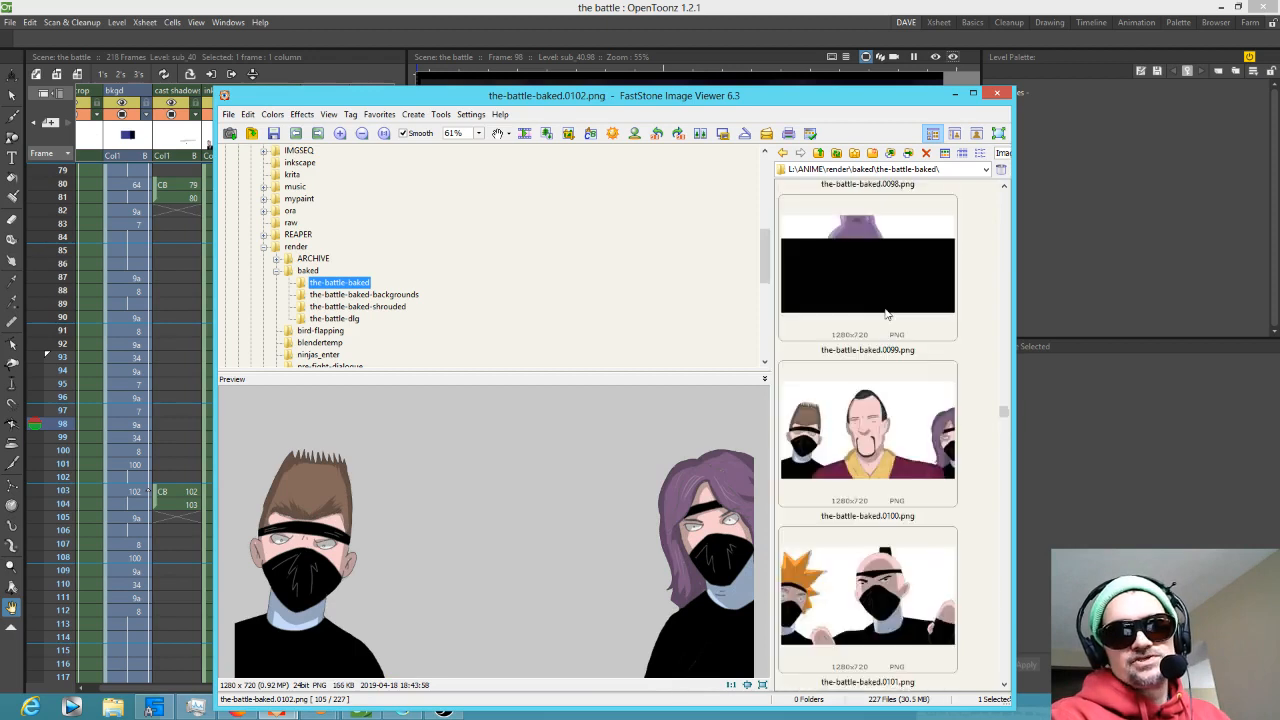
{"action": "left_click", "coordinate": [893, 430]}
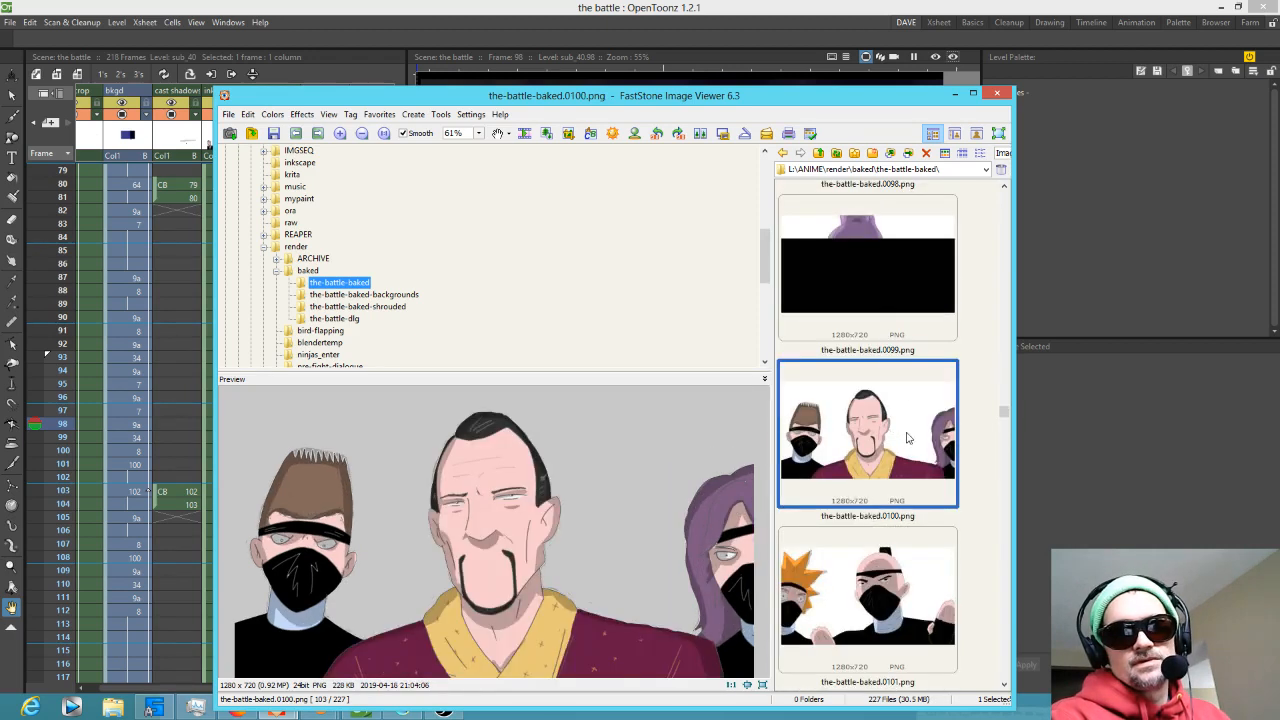
{"action": "scroll", "coordinate": [905, 435], "scroll_direction": "up", "scroll_amount": 2}
{"action": "left_click", "coordinate": [878, 590]}
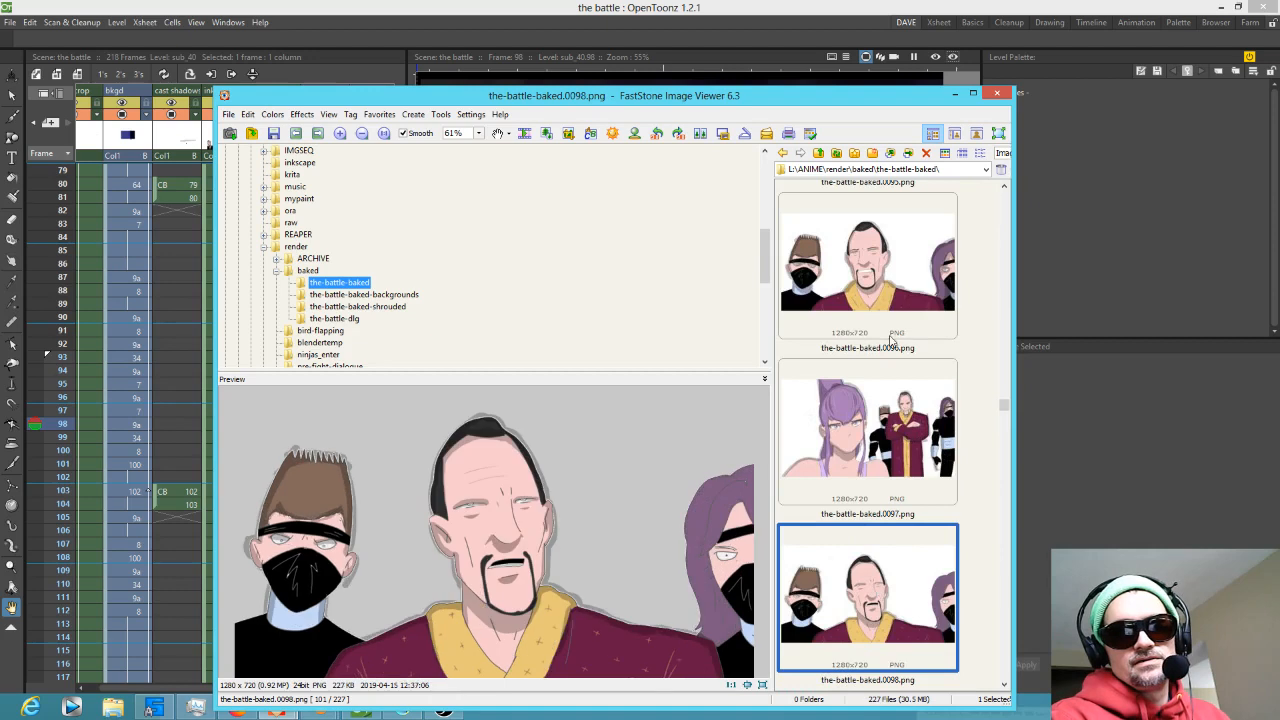
{"action": "left_click", "coordinate": [862, 245]}
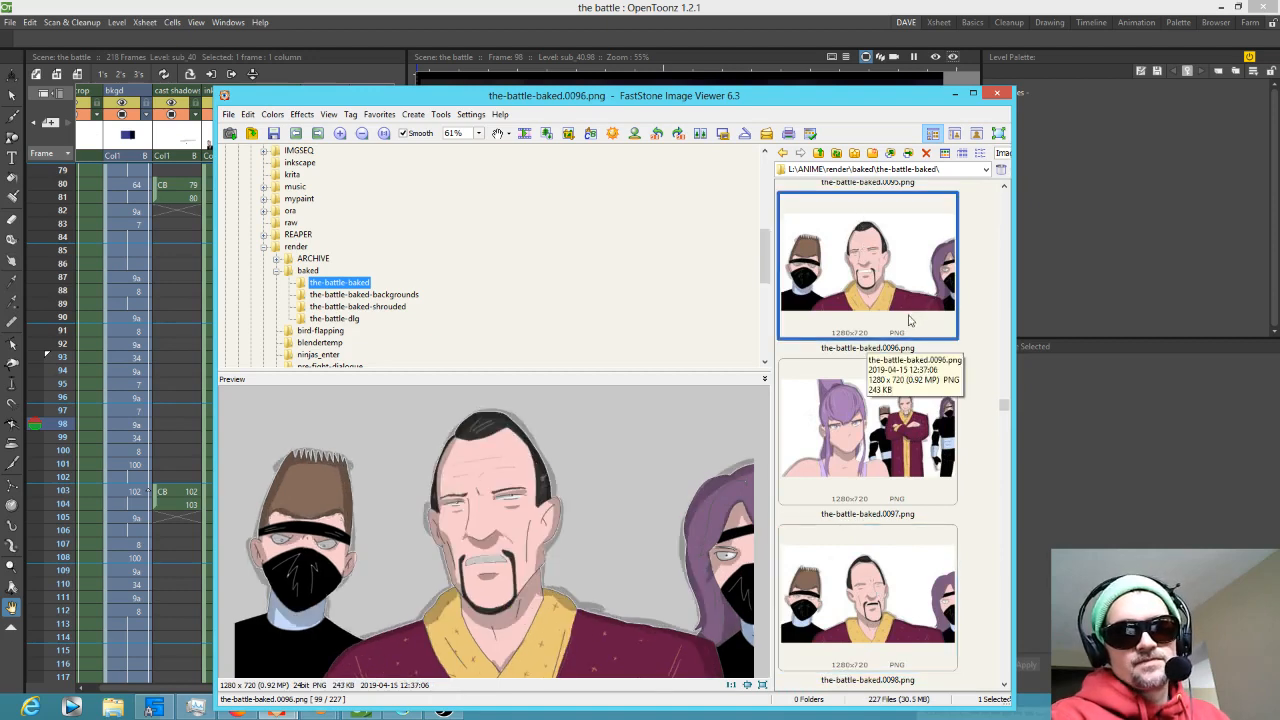
Compare the-battle-baked frames 0098, 0100 and 0104, and put the image viewer away.
{"action": "scroll", "coordinate": [915, 405], "scroll_direction": "down", "scroll_amount": 2}
{"action": "left_click", "coordinate": [870, 365]}
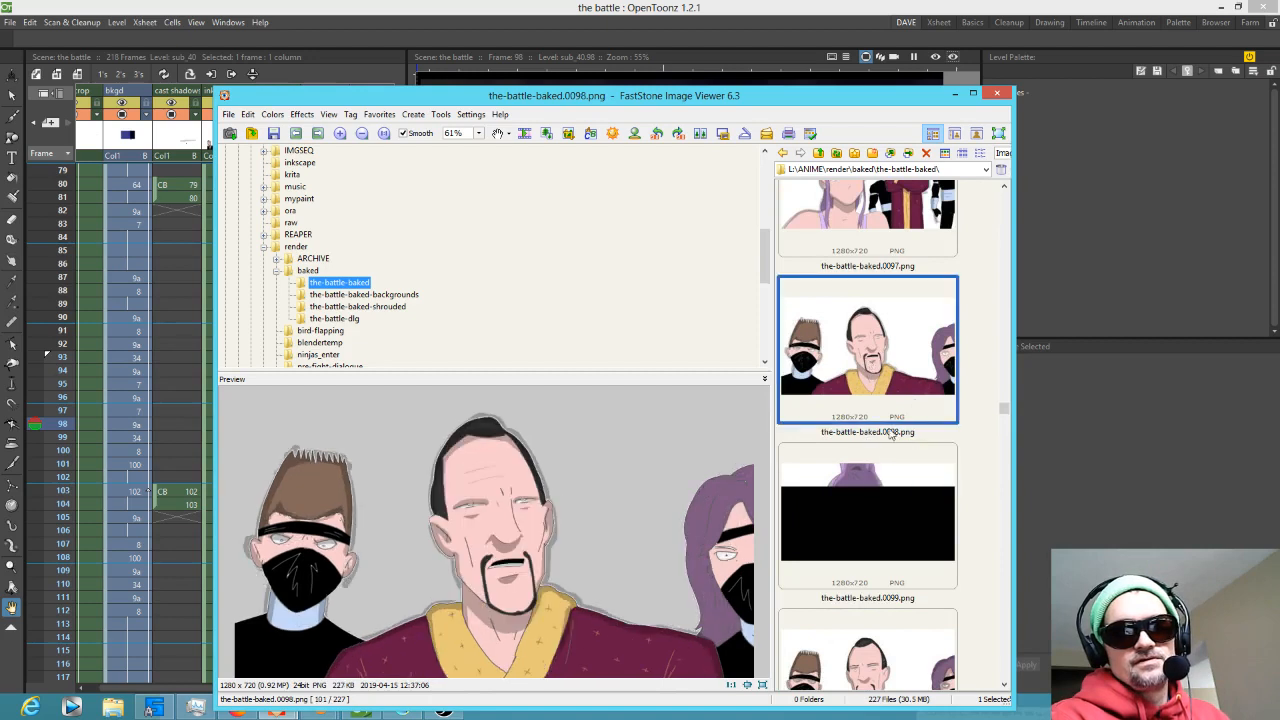
{"action": "left_click", "coordinate": [880, 650]}
{"action": "scroll", "coordinate": [905, 560], "scroll_direction": "down", "scroll_amount": 2}
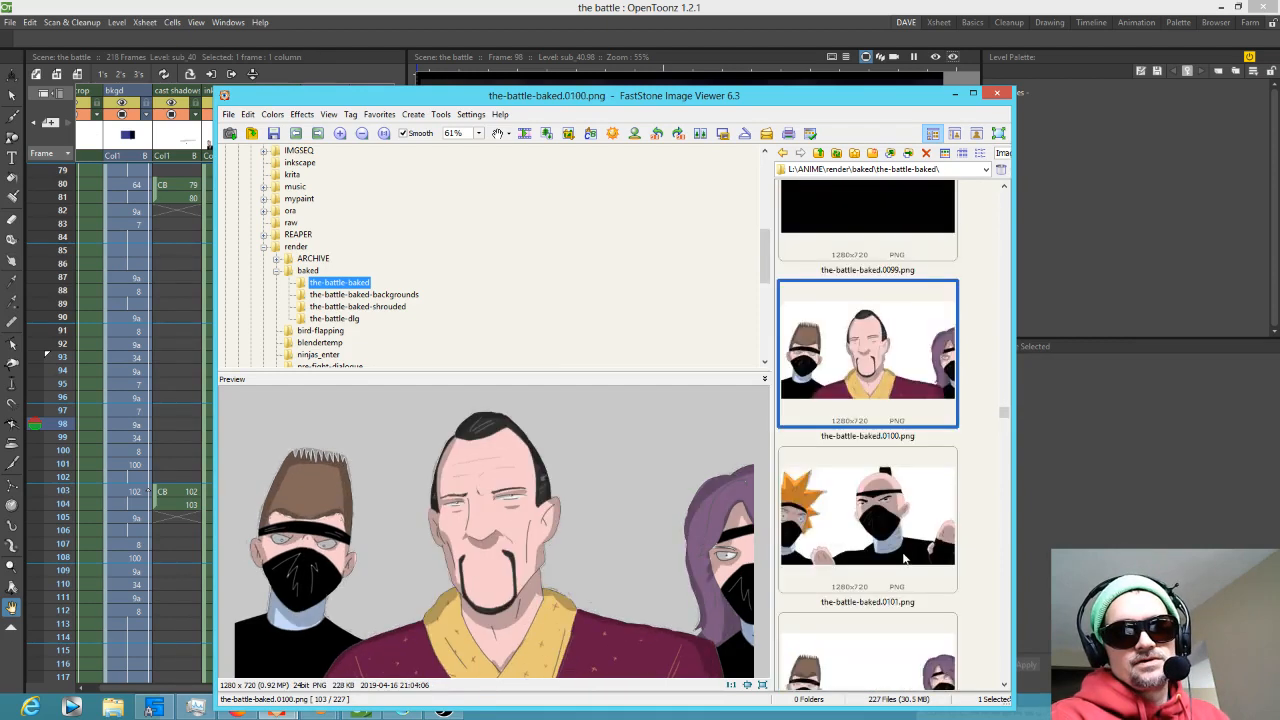
{"action": "scroll", "coordinate": [900, 556], "scroll_direction": "down", "scroll_amount": 2}
{"action": "scroll", "coordinate": [868, 488], "scroll_direction": "down", "scroll_amount": 3}
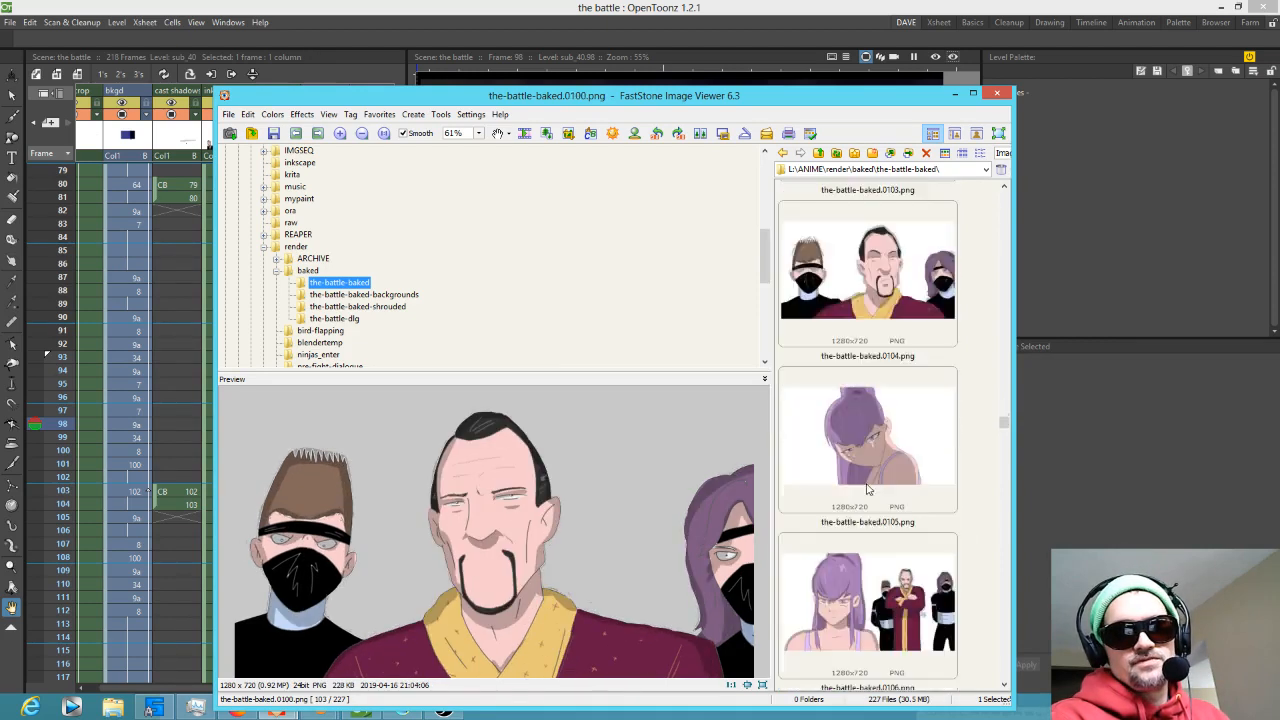
{"action": "left_click", "coordinate": [866, 274]}
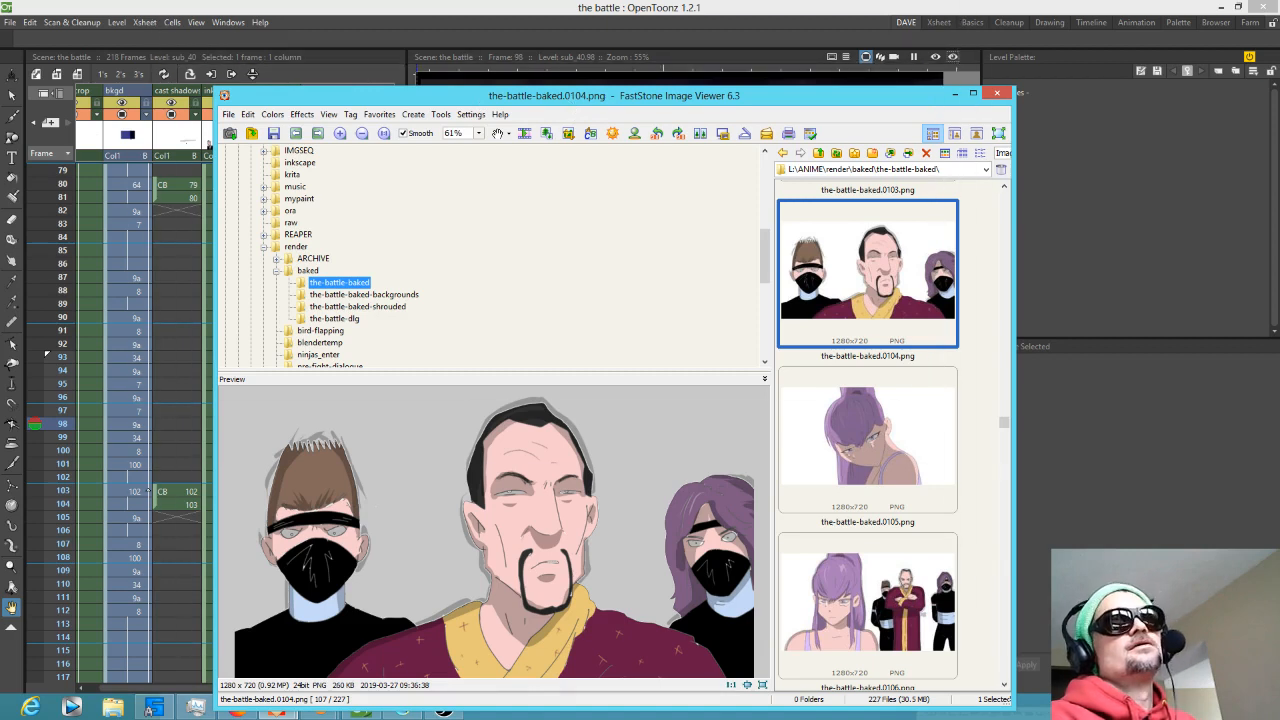
{"action": "left_click", "coordinate": [276, 713]}
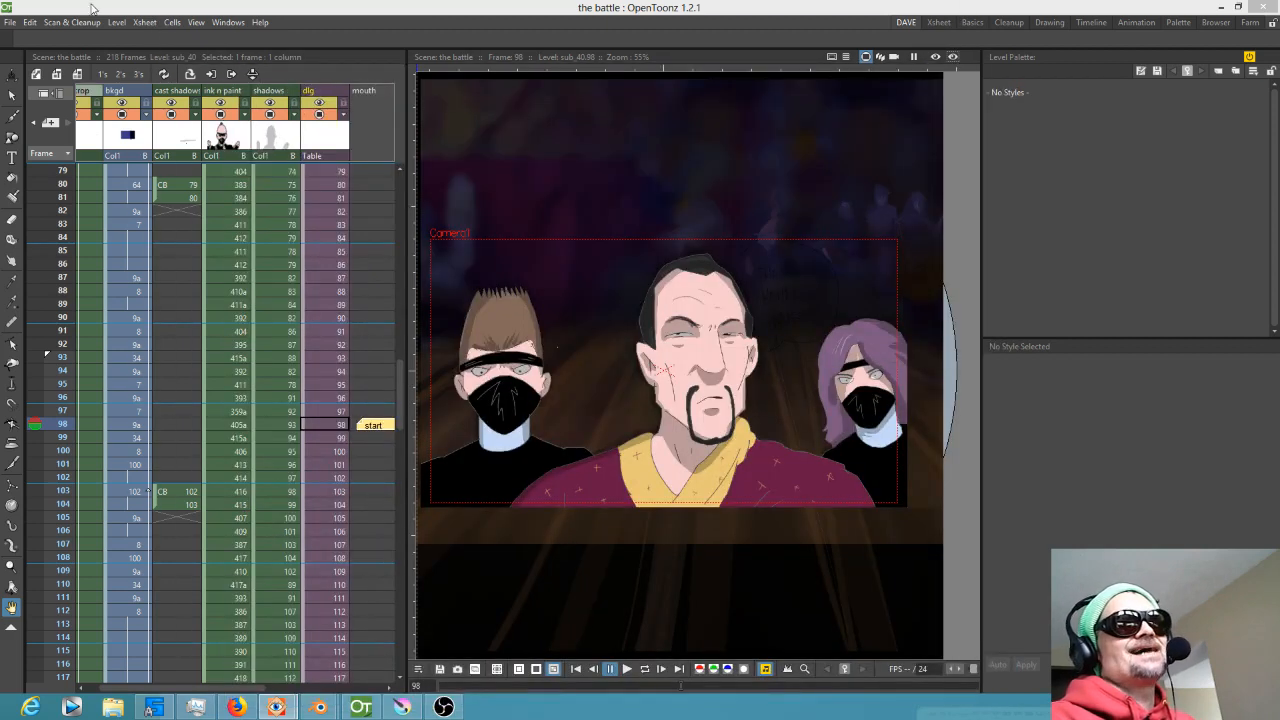
Switch to Krita, hide the pasted head, and extend the central man's neck upward on the merged layer using its sampled shadow colour.
{"action": "left_click", "coordinate": [402, 707]}
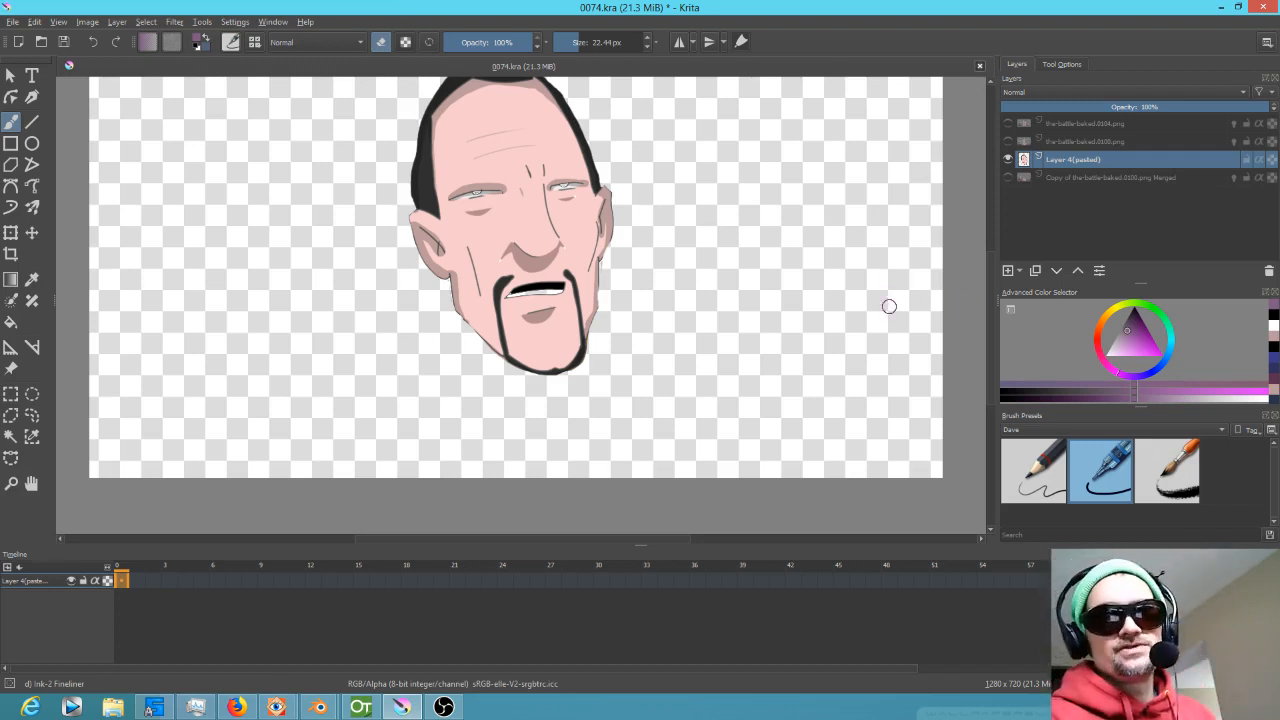
{"action": "left_click", "coordinate": [1007, 177]}
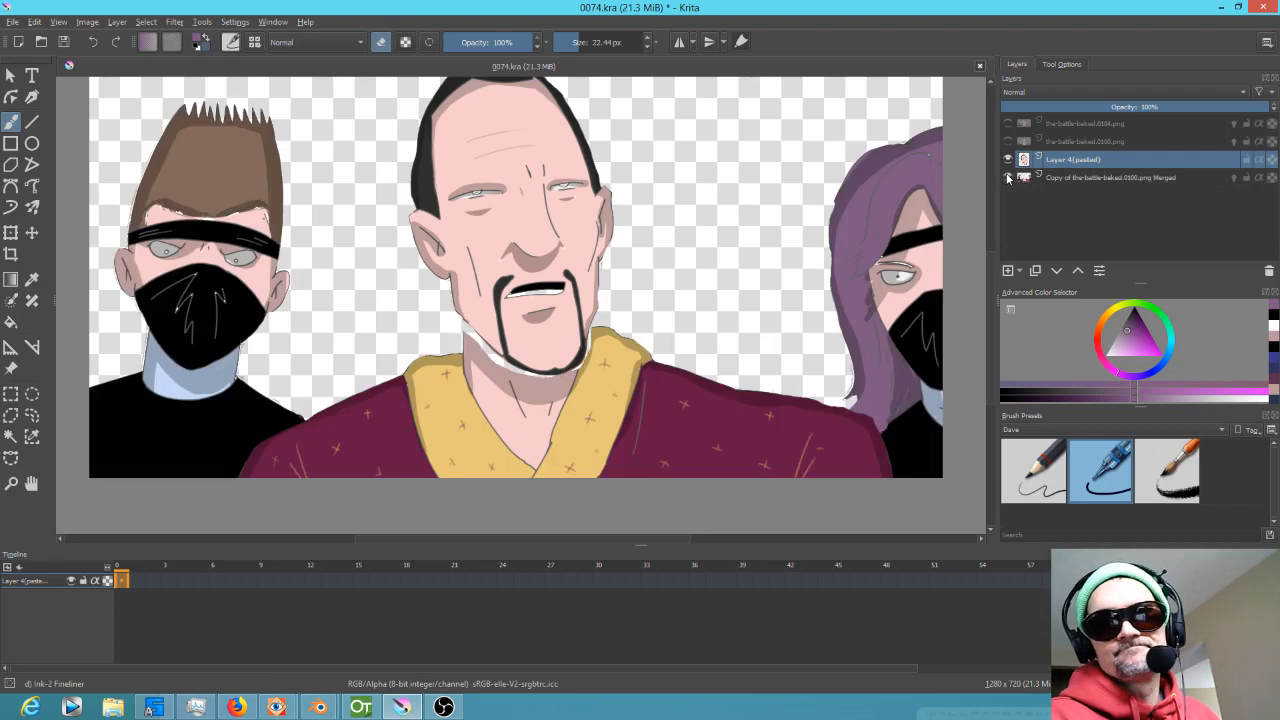
{"action": "left_click", "coordinate": [1008, 159]}
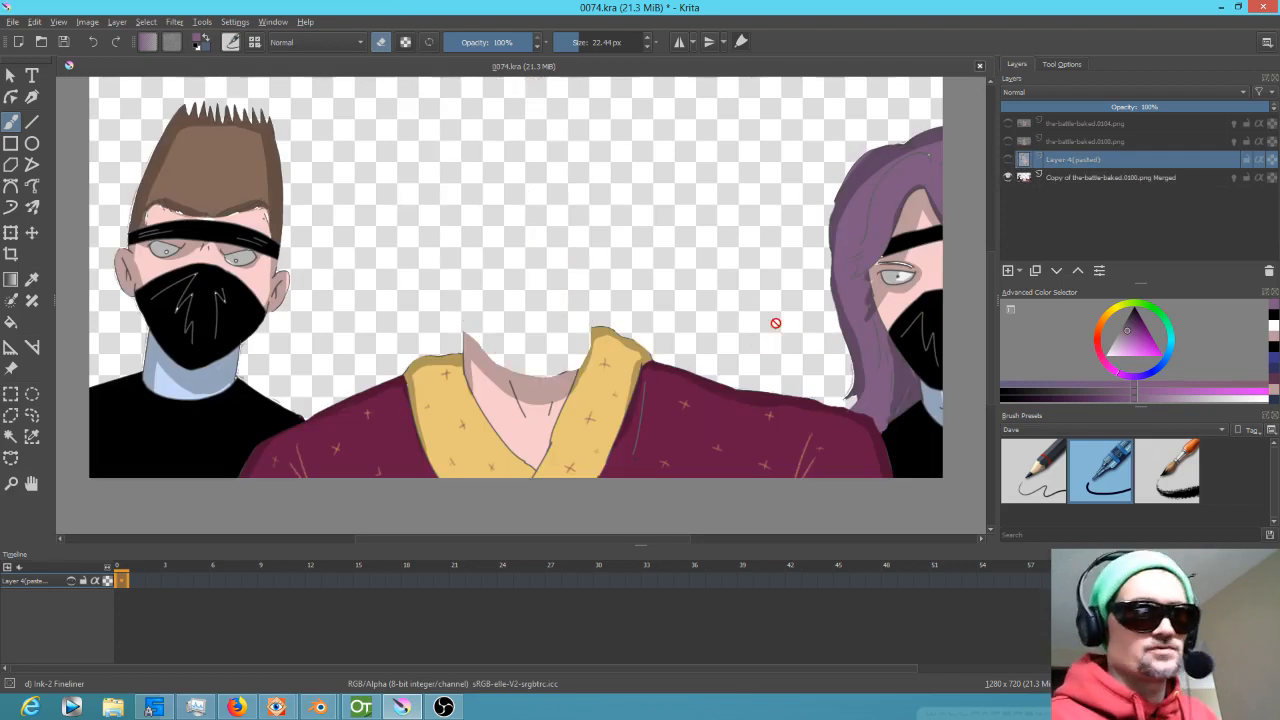
{"action": "left_click", "coordinate": [475, 354], "text": "ctrl"}
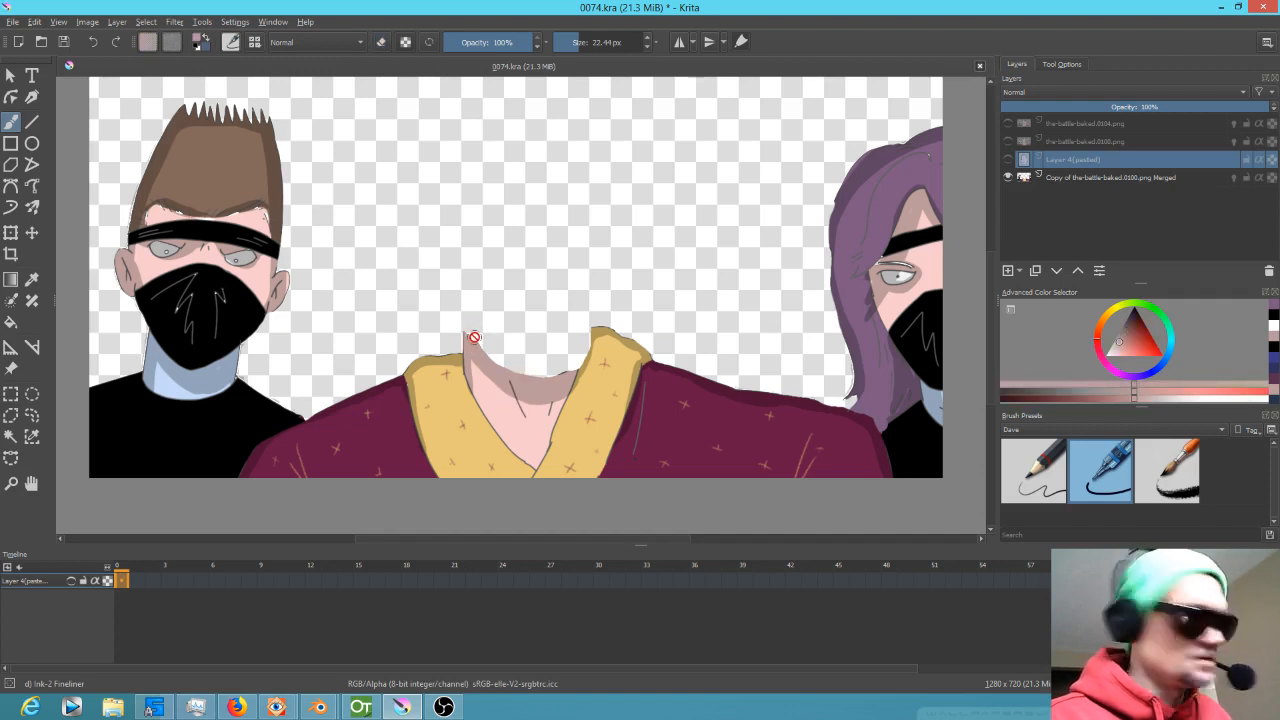
{"action": "left_click", "coordinate": [1104, 178]}
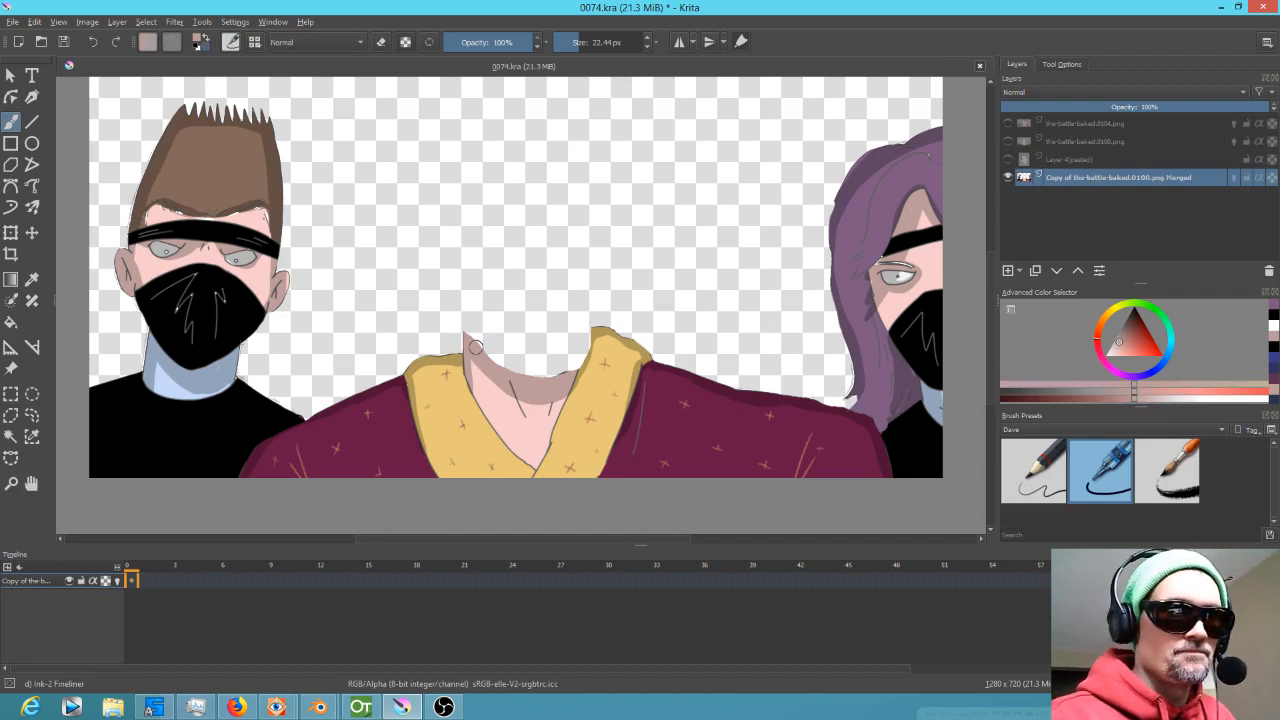
{"action": "mouse_move", "coordinate": [479, 345]}
{"action": "left_mouse_down"}
{"action": "mouse_move", "coordinate": [473, 330]}
{"action": "mouse_move", "coordinate": [500, 362]}
{"action": "mouse_move", "coordinate": [550, 370]}
{"action": "mouse_move", "coordinate": [584, 330]}
{"action": "mouse_move", "coordinate": [562, 350]}
{"action": "mouse_move", "coordinate": [490, 345]}
{"action": "left_mouse_up"}
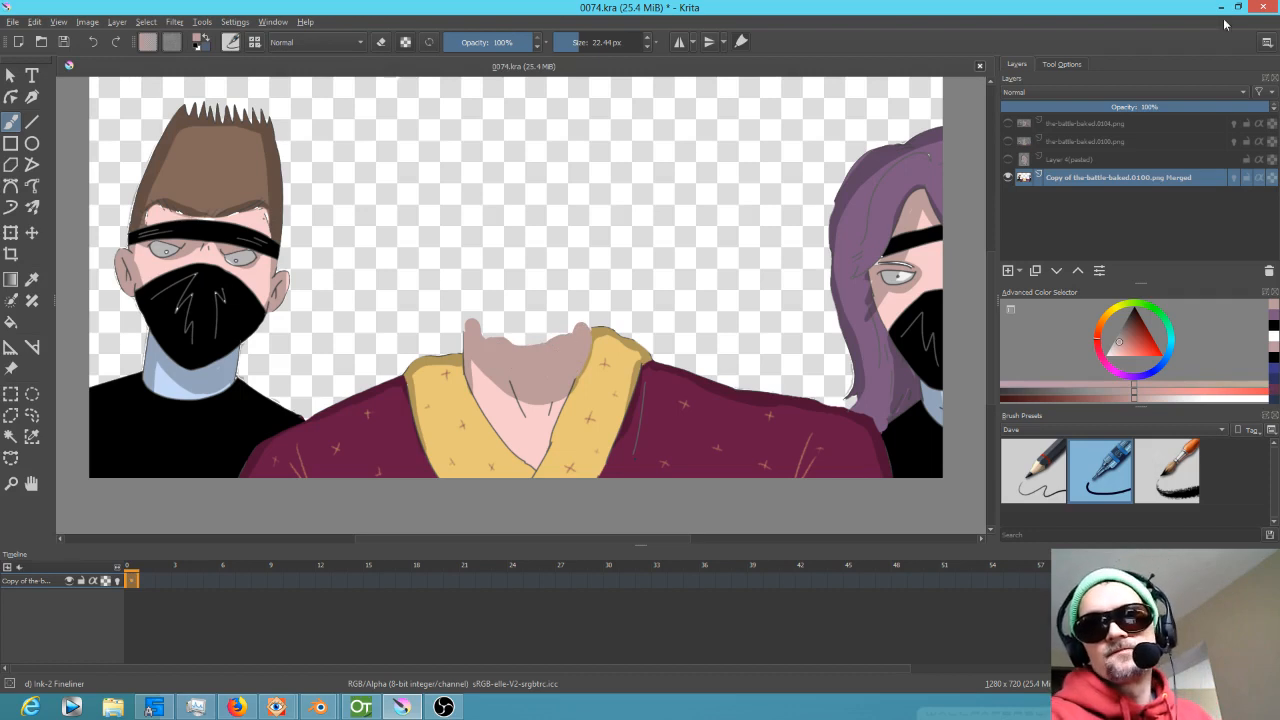
Compare the new pose with the baked 0100 and 0104 reference layers by toggling visibility, leaving the pasted head and merged body shown.
{"action": "left_click", "coordinate": [1009, 160]}
{"action": "left_click", "coordinate": [1008, 141]}
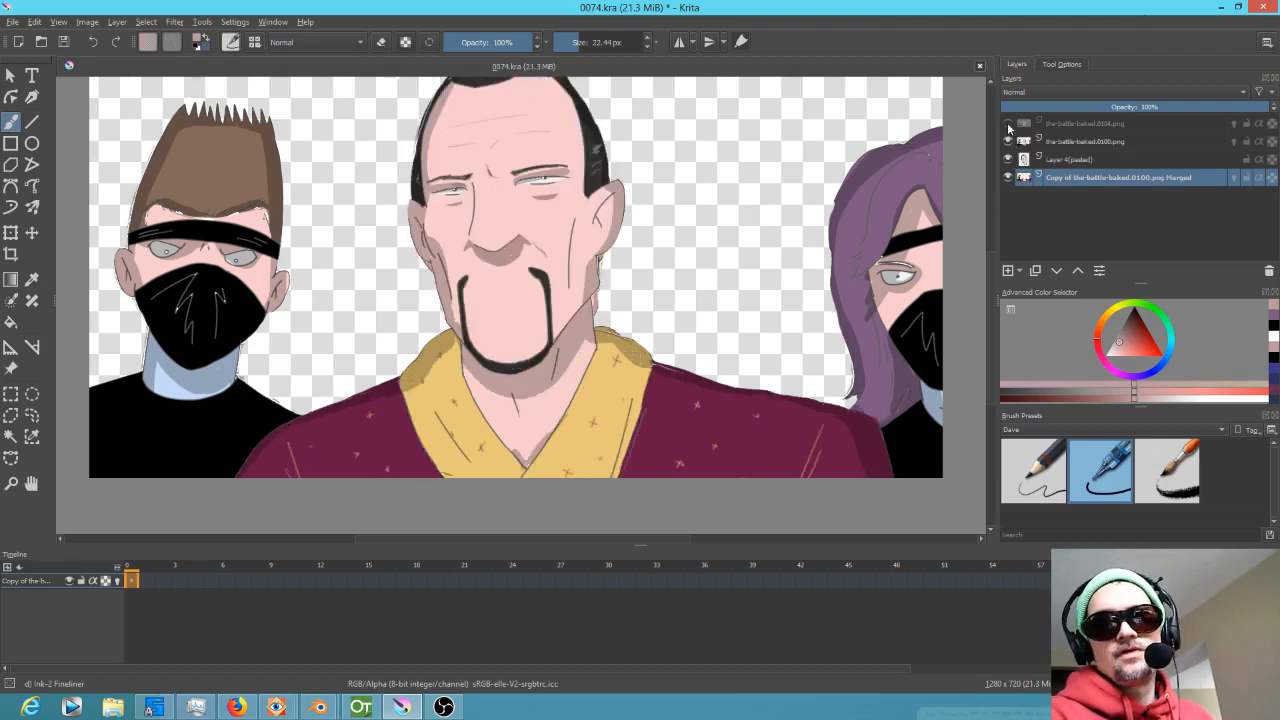
{"action": "left_click", "coordinate": [1008, 123]}
{"action": "left_click", "coordinate": [1008, 123]}
{"action": "left_click", "coordinate": [1008, 141]}
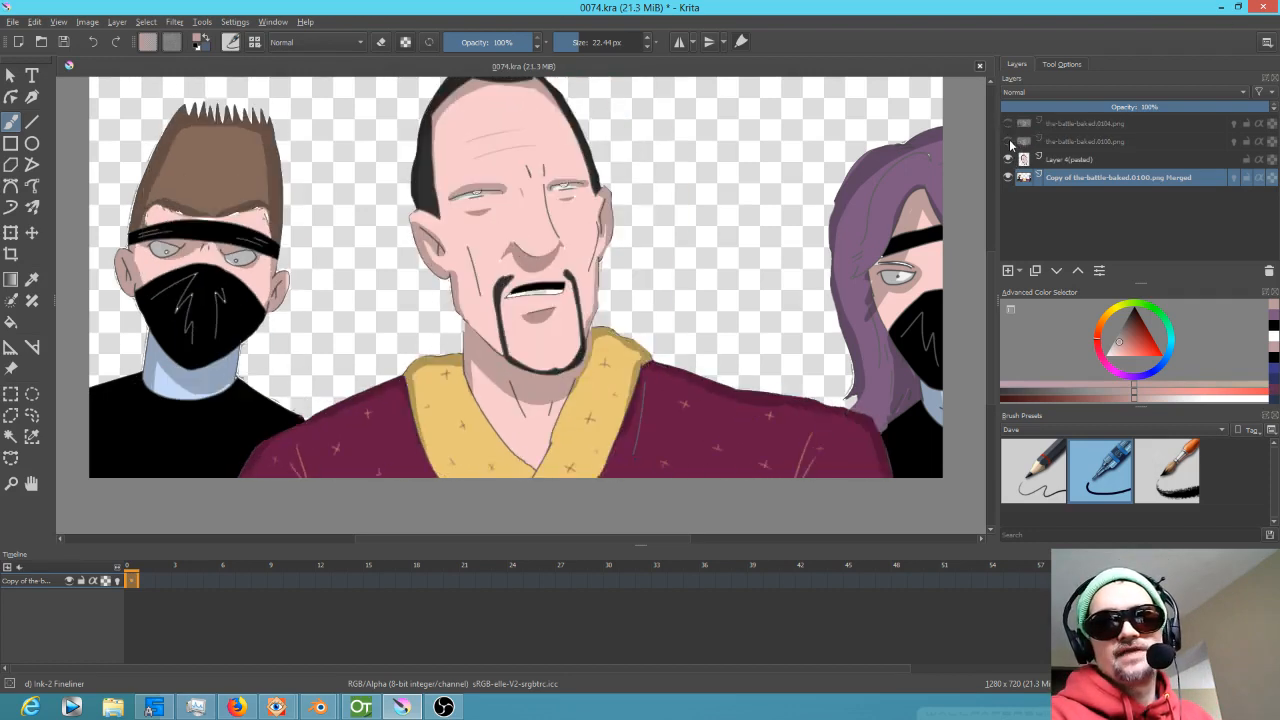
{"action": "left_click", "coordinate": [1009, 160]}
{"action": "left_click", "coordinate": [1009, 160]}
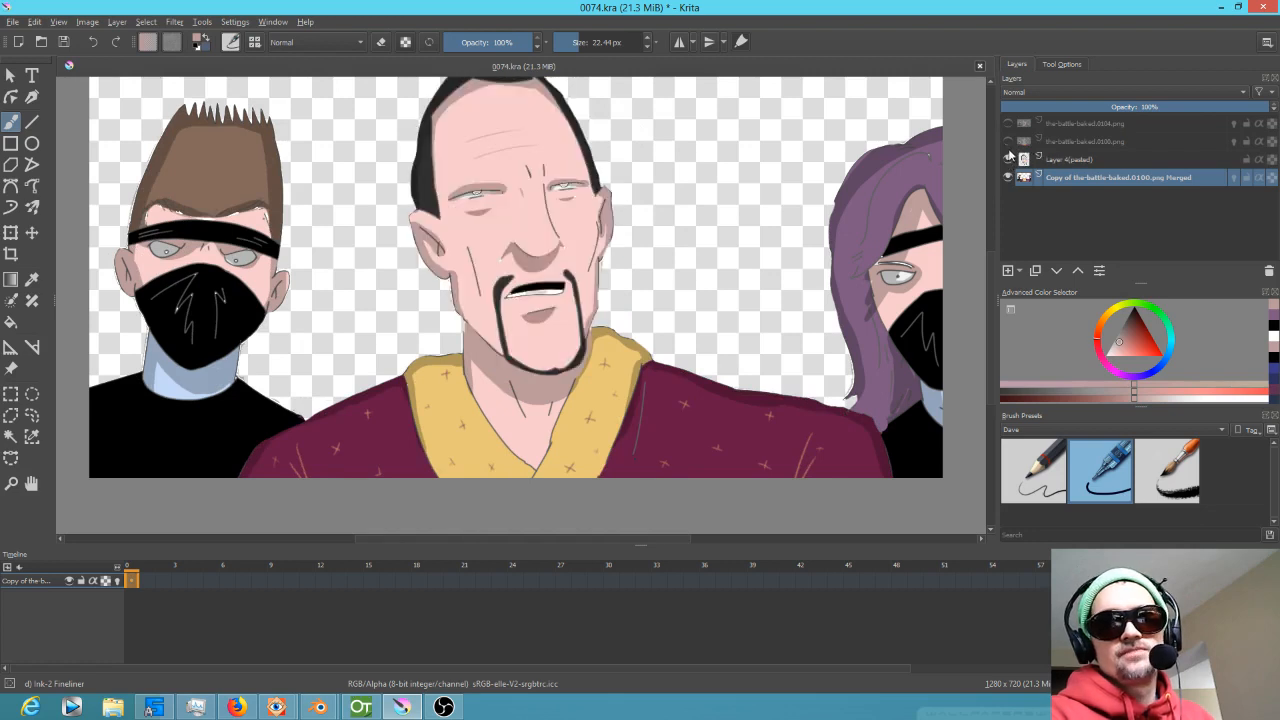
{"action": "left_click", "coordinate": [1008, 141]}
{"action": "left_click", "coordinate": [1008, 123]}
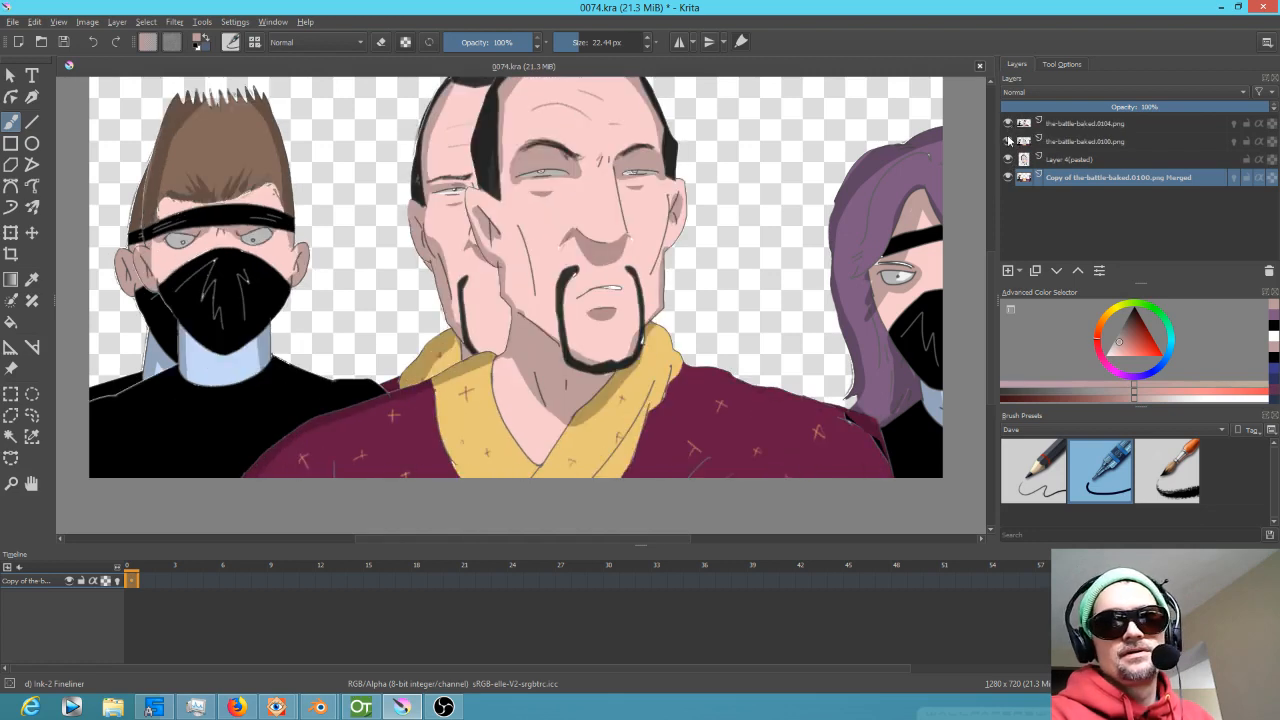
{"action": "left_click", "coordinate": [1008, 141]}
{"action": "left_click", "coordinate": [1008, 123]}
{"action": "left_click", "coordinate": [1009, 160]}
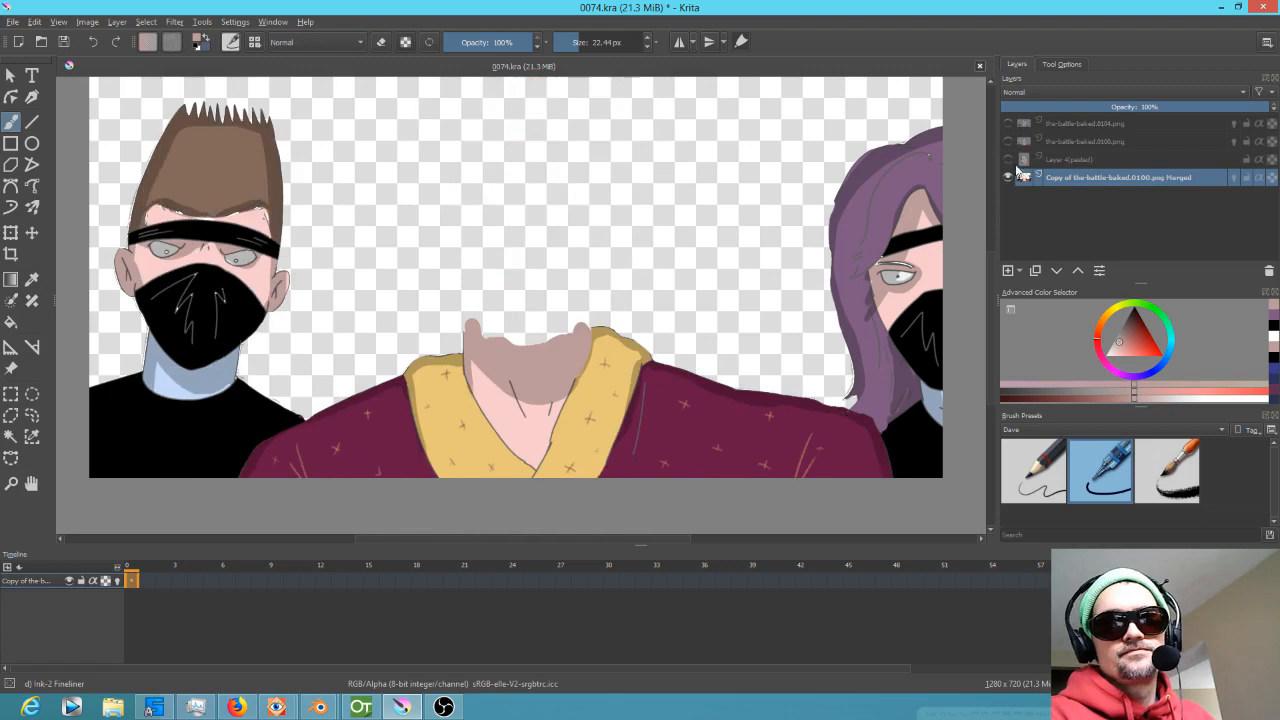
{"action": "left_click", "coordinate": [1009, 161]}
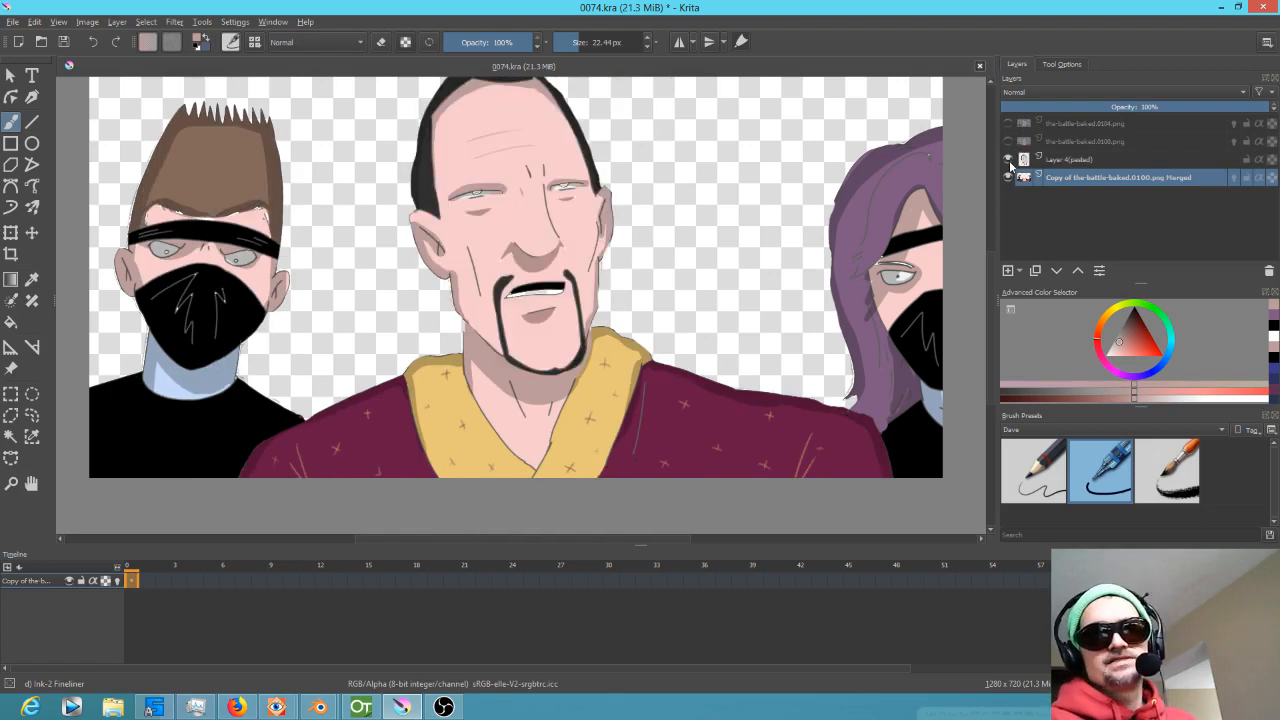
Select the pasted head layer, switch the brush to Pencil-2 and sample the dark colour of the hair.
{"action": "left_click", "coordinate": [1087, 160]}
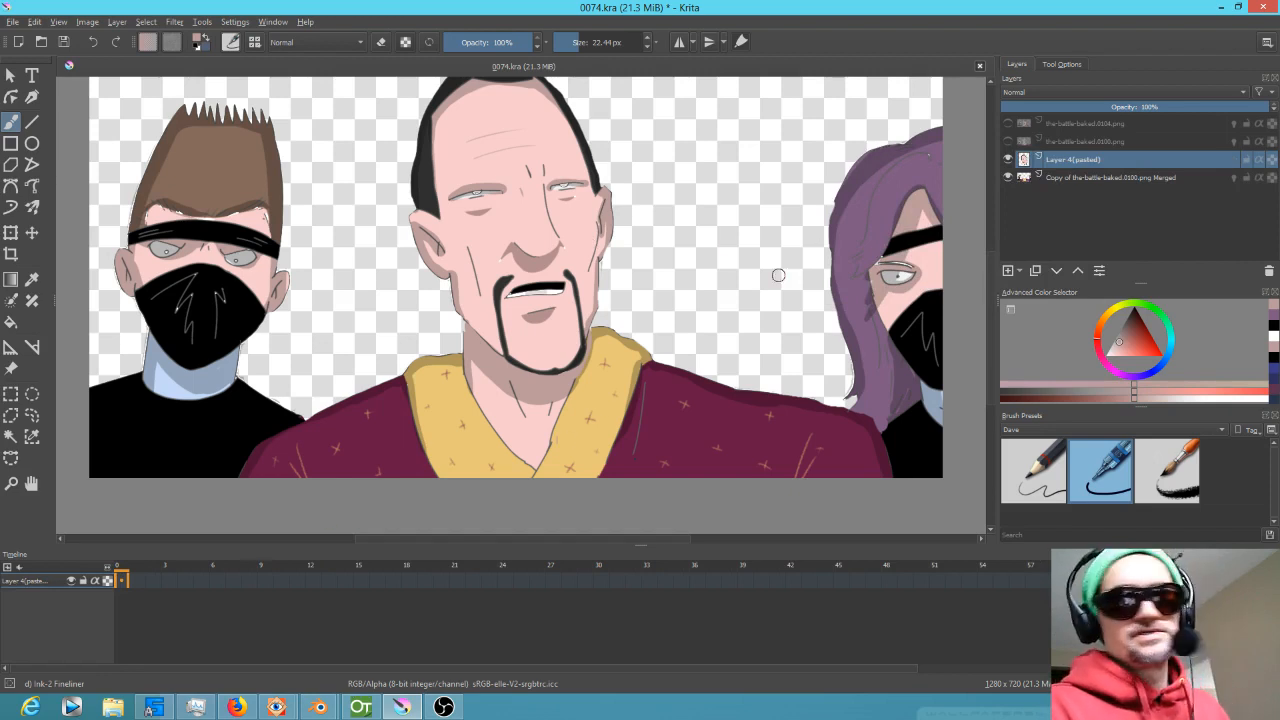
{"action": "left_click", "coordinate": [1008, 141]}
{"action": "left_click", "coordinate": [1008, 141]}
{"action": "scroll", "coordinate": [535, 200], "scroll_direction": "up", "scroll_amount": 6}
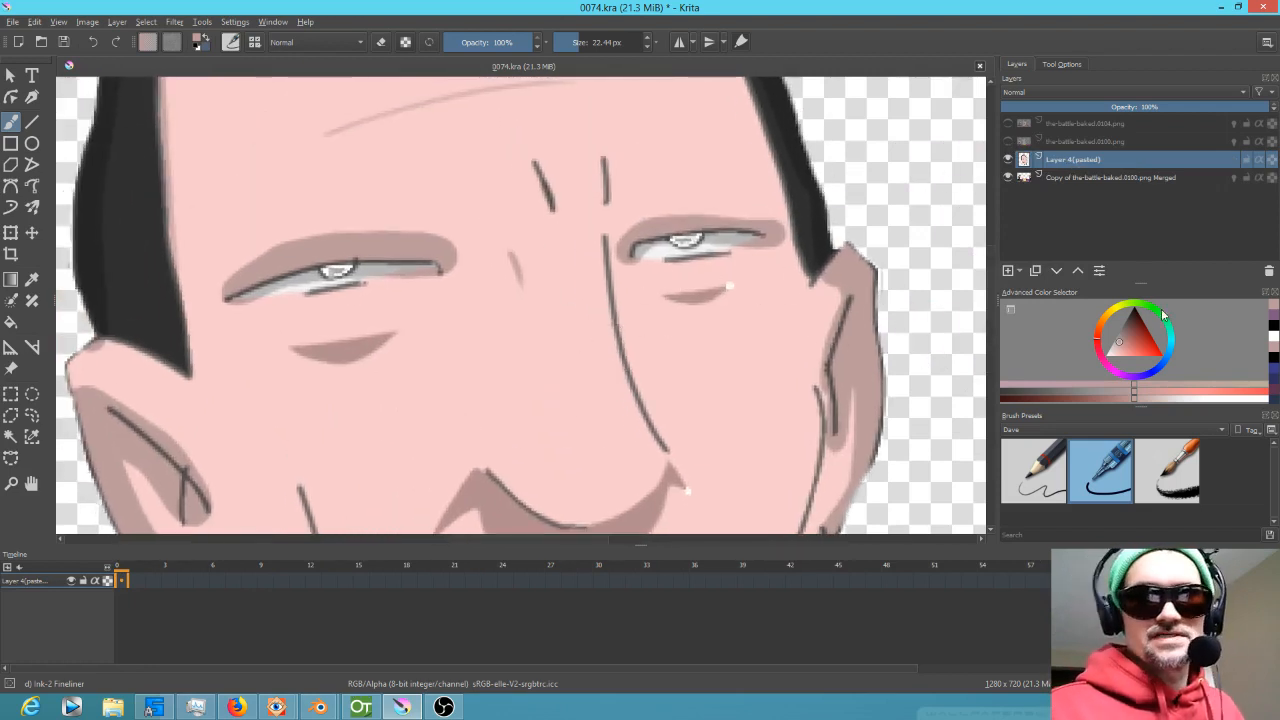
{"action": "left_click", "coordinate": [1050, 484]}
{"action": "left_click", "coordinate": [1087, 477]}
{"action": "left_click", "coordinate": [1047, 488]}
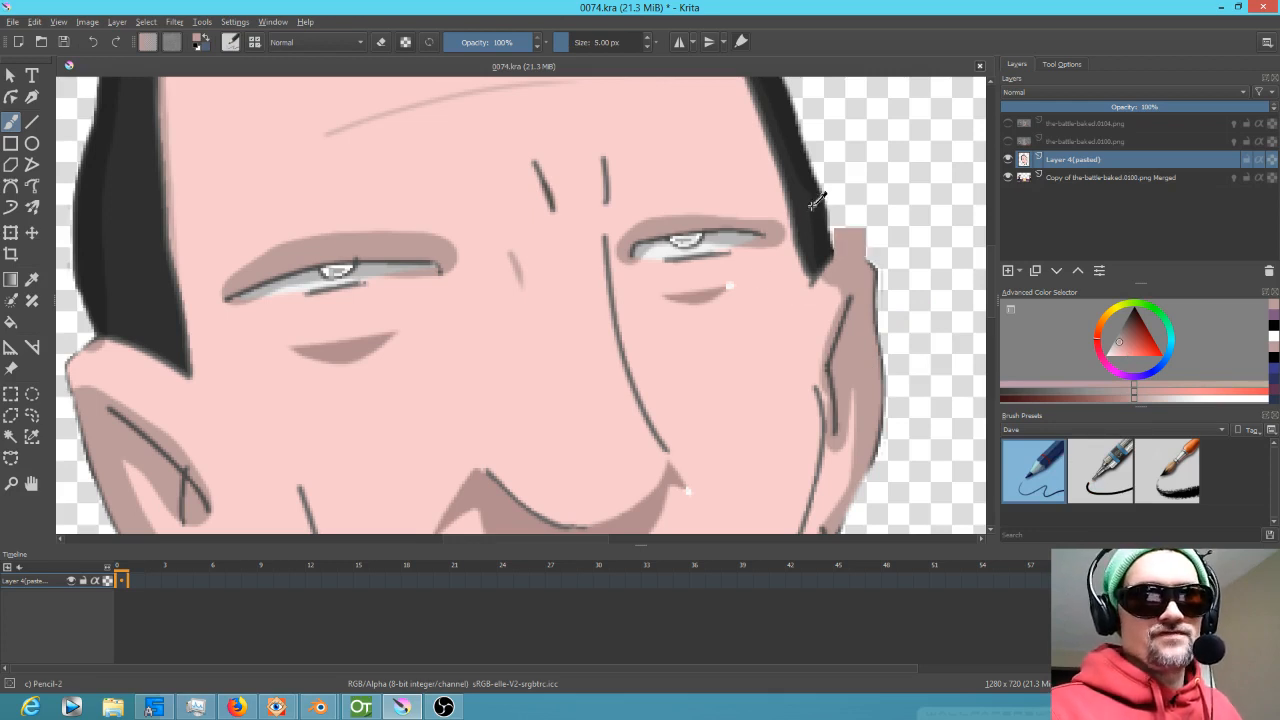
{"action": "left_click", "coordinate": [845, 245], "text": "ctrl"}
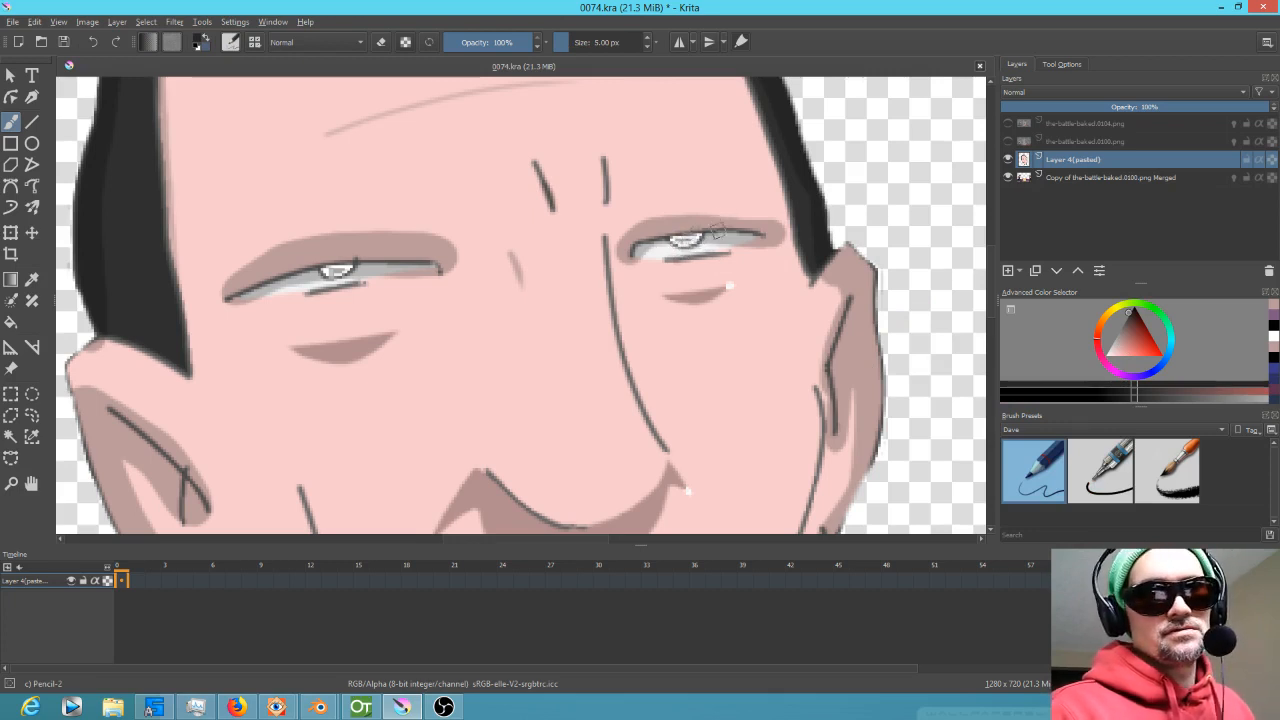
Check the eyes against the baked 0100 reference, and paint out the right-hand eye's iris using sampled eye grey and white at 2.78 px.
{"action": "left_click", "coordinate": [1008, 142]}
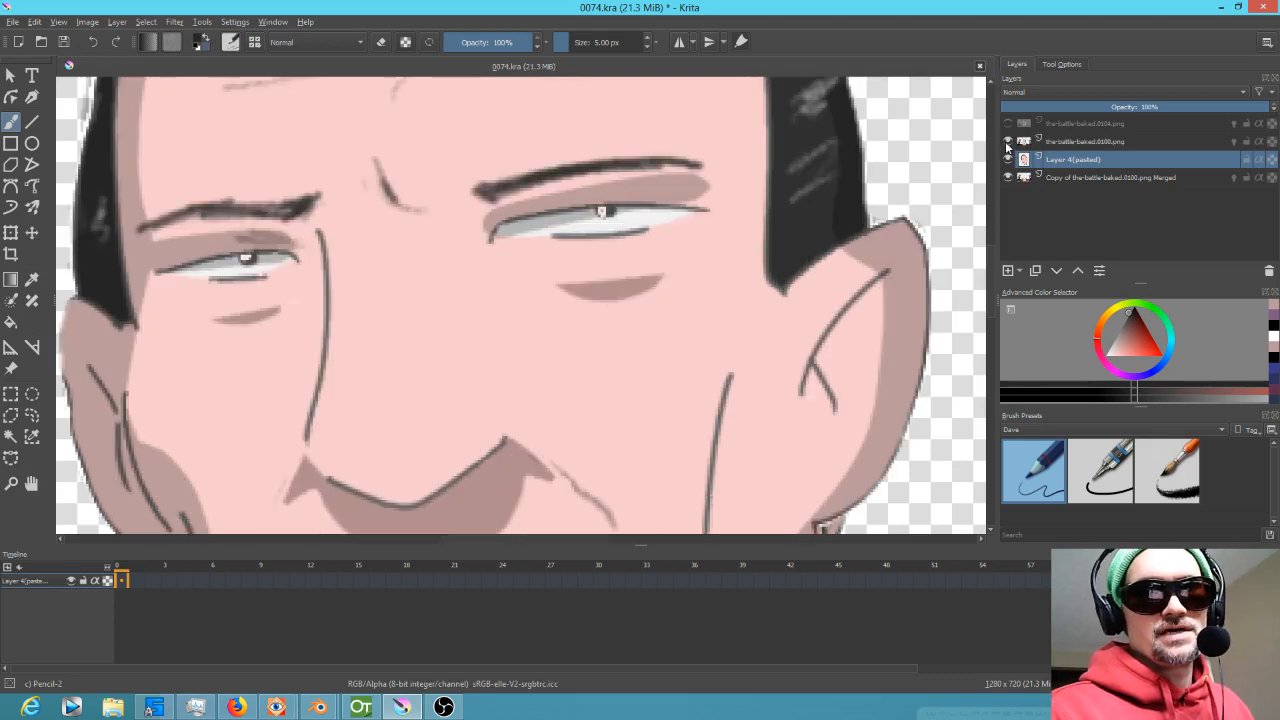
{"action": "left_click", "coordinate": [1008, 142]}
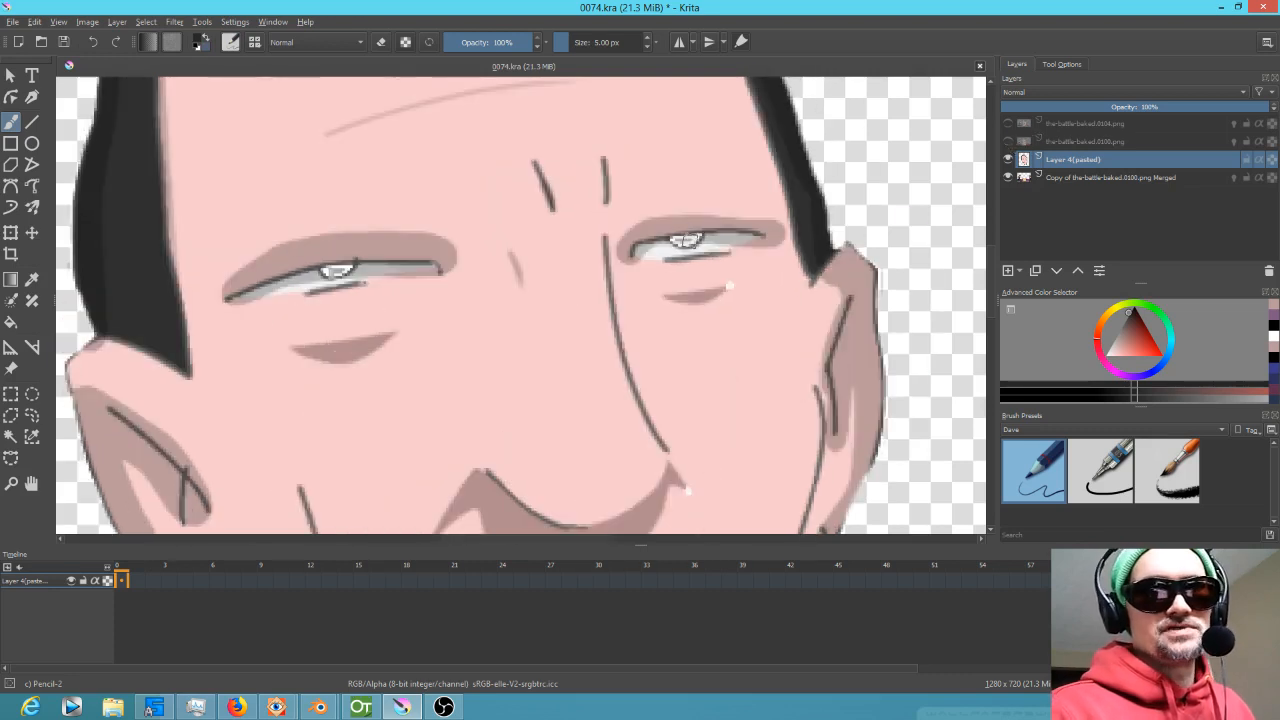
{"action": "scroll", "coordinate": [700, 245], "scroll_direction": "up", "scroll_amount": 5}
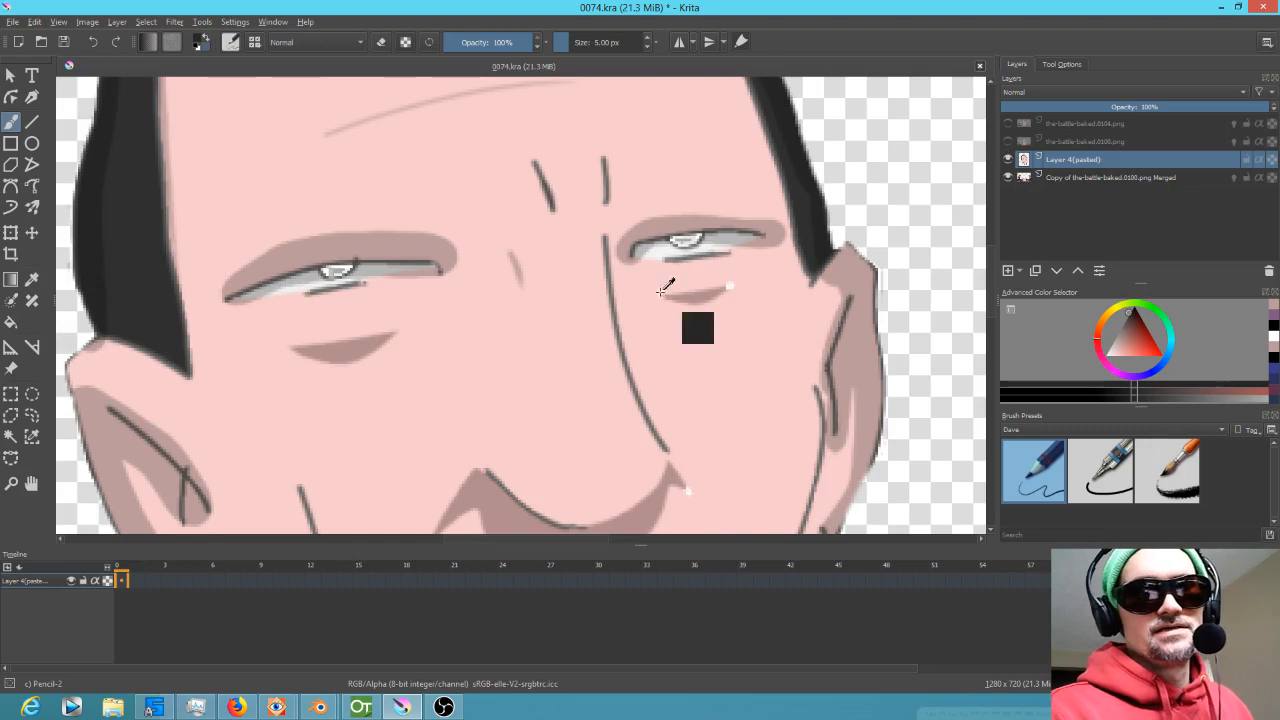
{"action": "left_click_drag", "start_coordinate": [675, 374], "coordinate": [670, 409]}
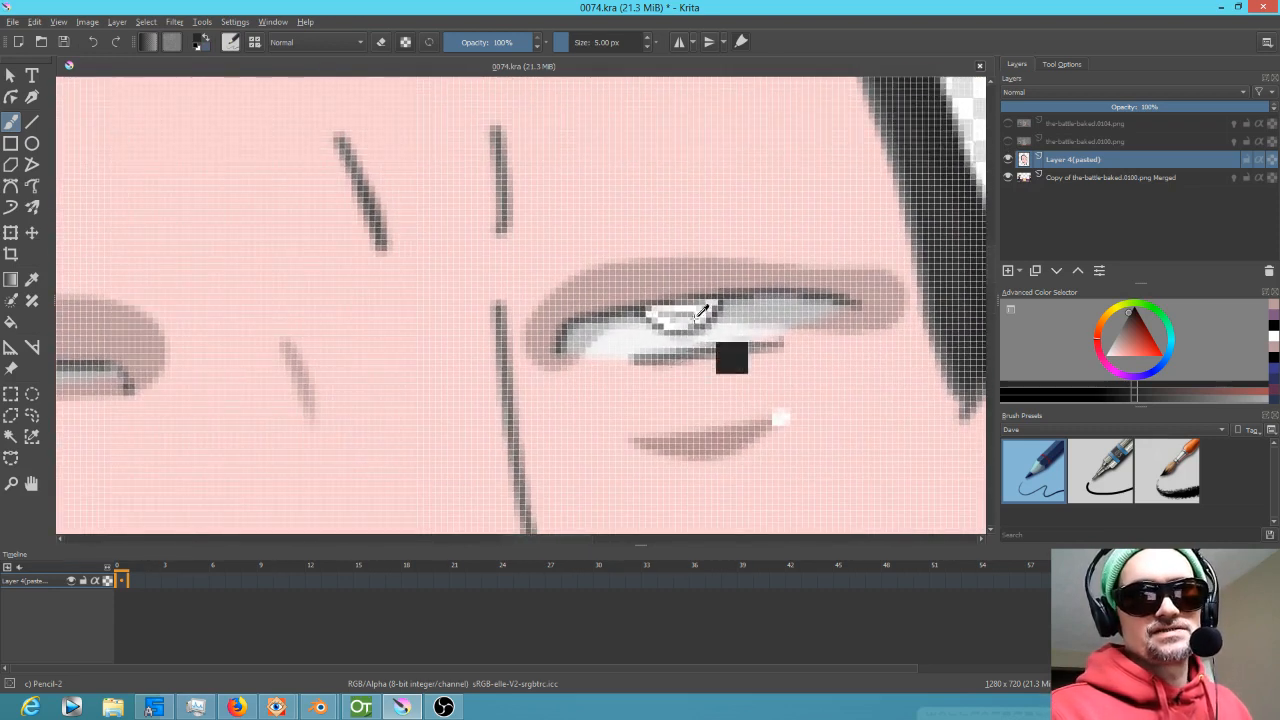
{"action": "left_click", "coordinate": [753, 308], "text": "ctrl"}
{"action": "mouse_move", "coordinate": [755, 312]}
{"action": "left_mouse_down", "text": "shift"}
{"action": "mouse_move", "coordinate": [664, 312]}
{"action": "mouse_move", "coordinate": [678, 312]}
{"action": "left_mouse_up", "text": "shift"}
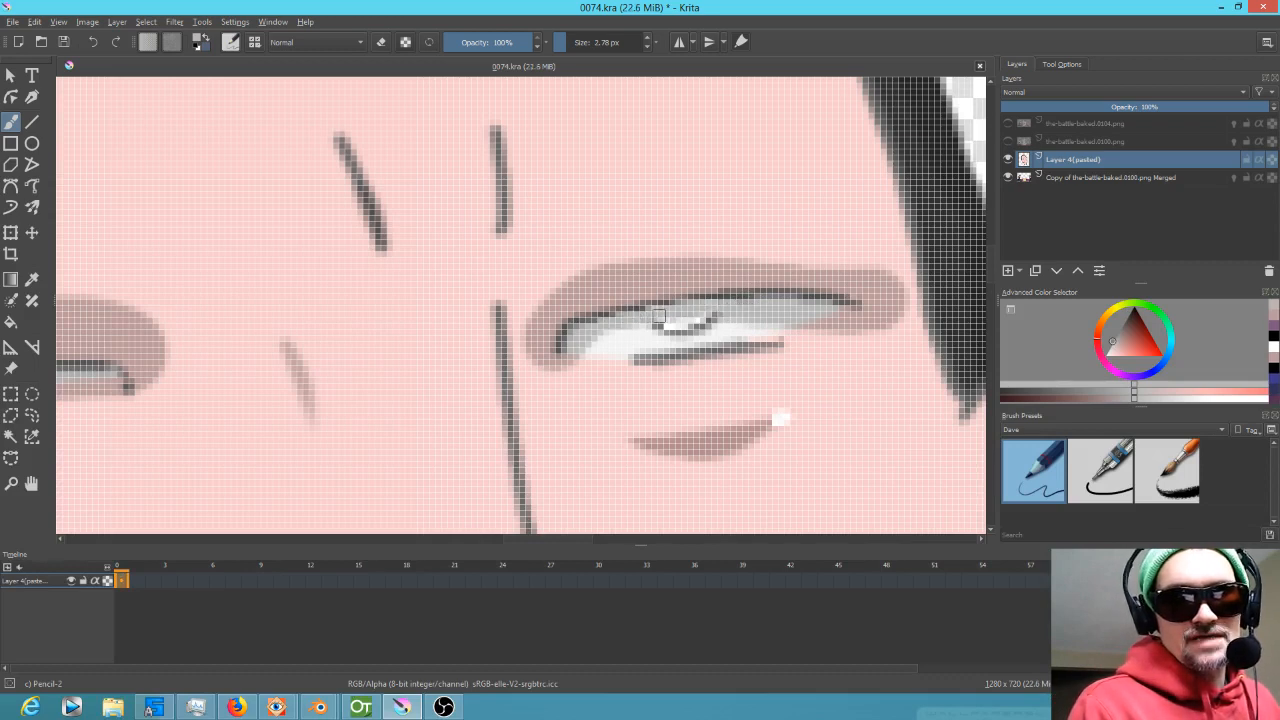
{"action": "left_click", "coordinate": [624, 344], "text": "ctrl"}
{"action": "left_click_drag", "start_coordinate": [662, 331], "coordinate": [709, 325]}
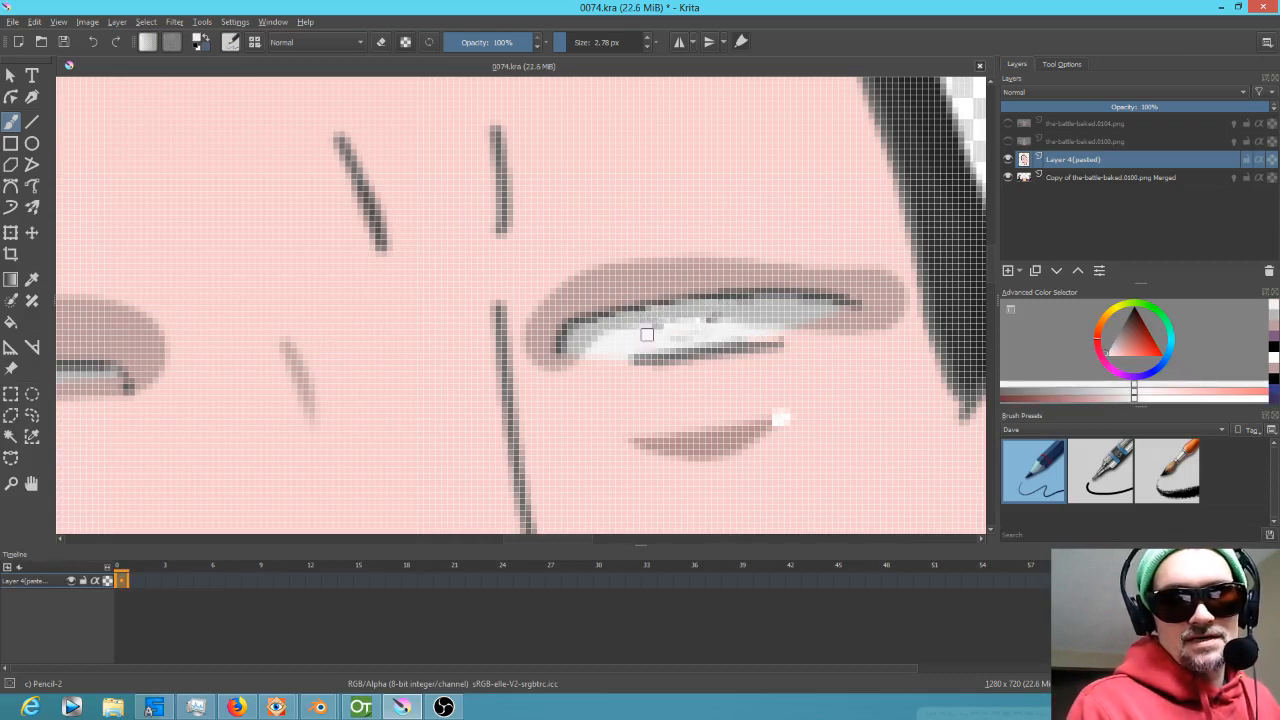
Paint out the white iris of the left-hand eye with the eye's white and sampled grey.
{"action": "left_click_drag", "start_coordinate": [385, 432], "coordinate": [830, 379]}
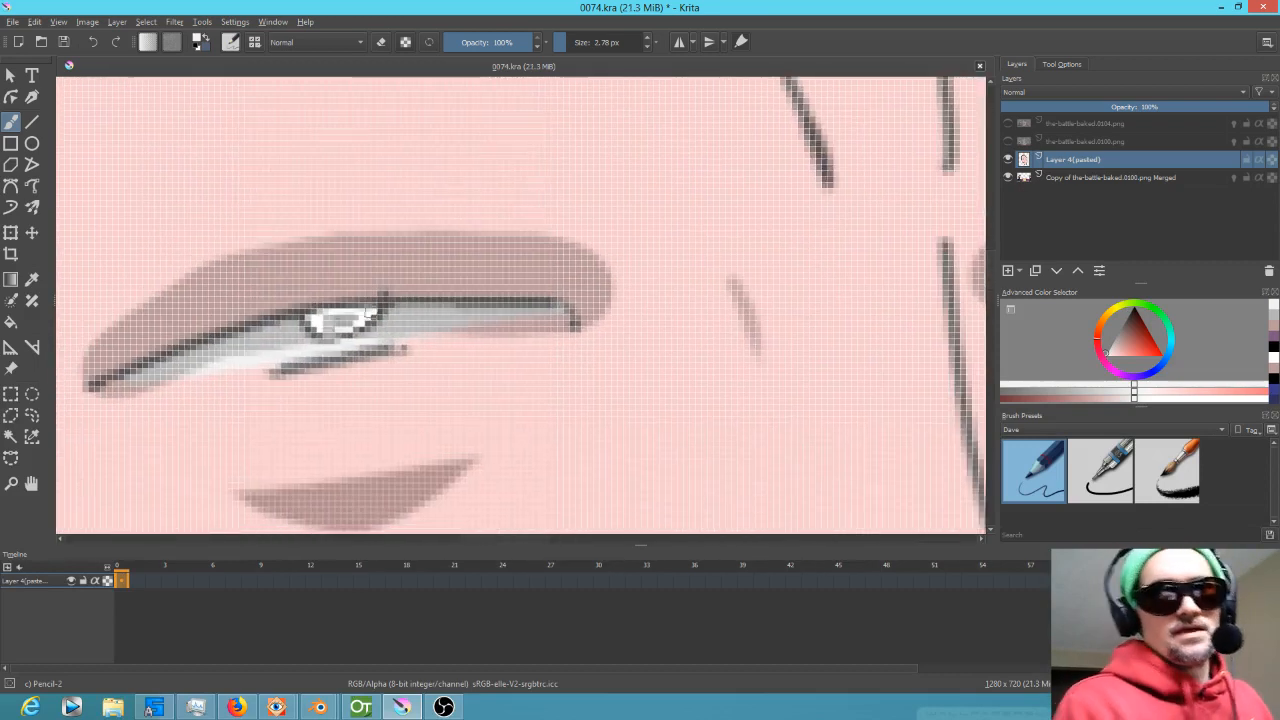
{"action": "mouse_move", "coordinate": [290, 352]}
{"action": "left_mouse_down"}
{"action": "mouse_move", "coordinate": [390, 330]}
{"action": "mouse_move", "coordinate": [340, 325]}
{"action": "mouse_move", "coordinate": [390, 312]}
{"action": "mouse_move", "coordinate": [320, 322]}
{"action": "mouse_move", "coordinate": [329, 314]}
{"action": "mouse_move", "coordinate": [389, 324]}
{"action": "mouse_move", "coordinate": [325, 332]}
{"action": "left_mouse_up"}
{"action": "left_click", "coordinate": [450, 355], "text": "ctrl"}
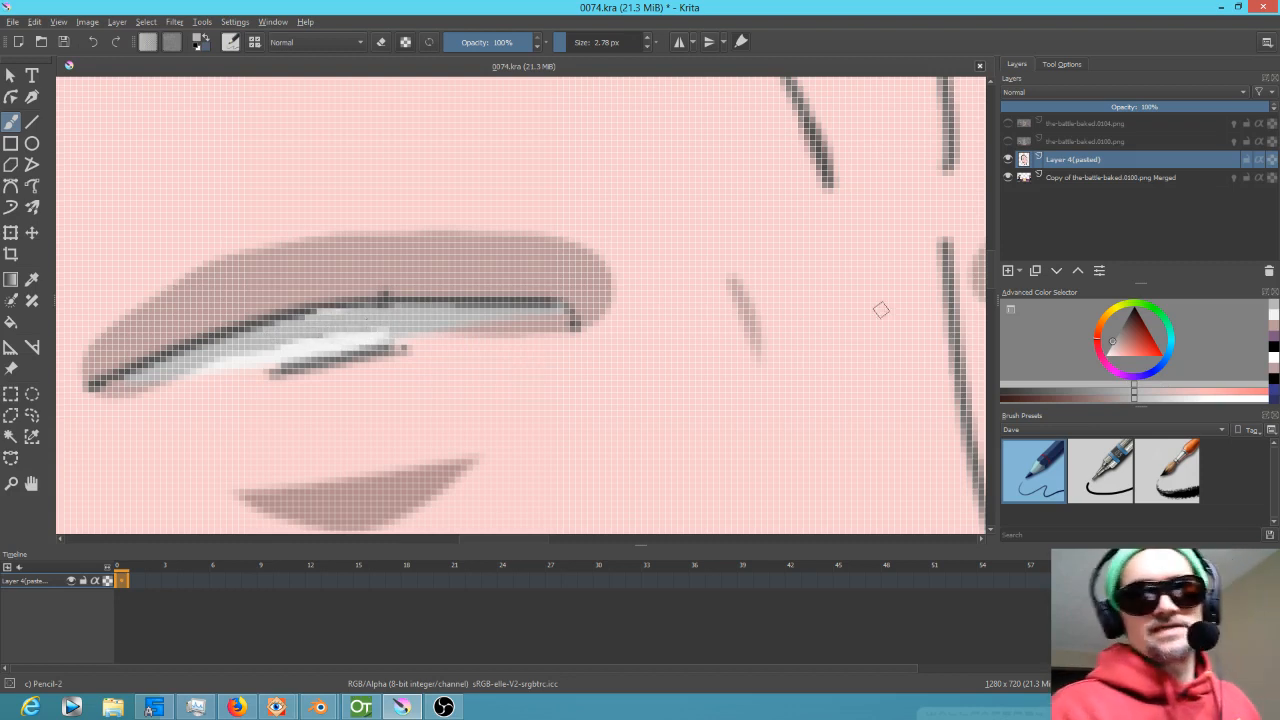
Sample the dark brow line colour and draw a small pupil in each eye, redoing the right-hand one slightly closer to the nose.
{"action": "left_click", "coordinate": [825, 133], "text": "ctrl"}
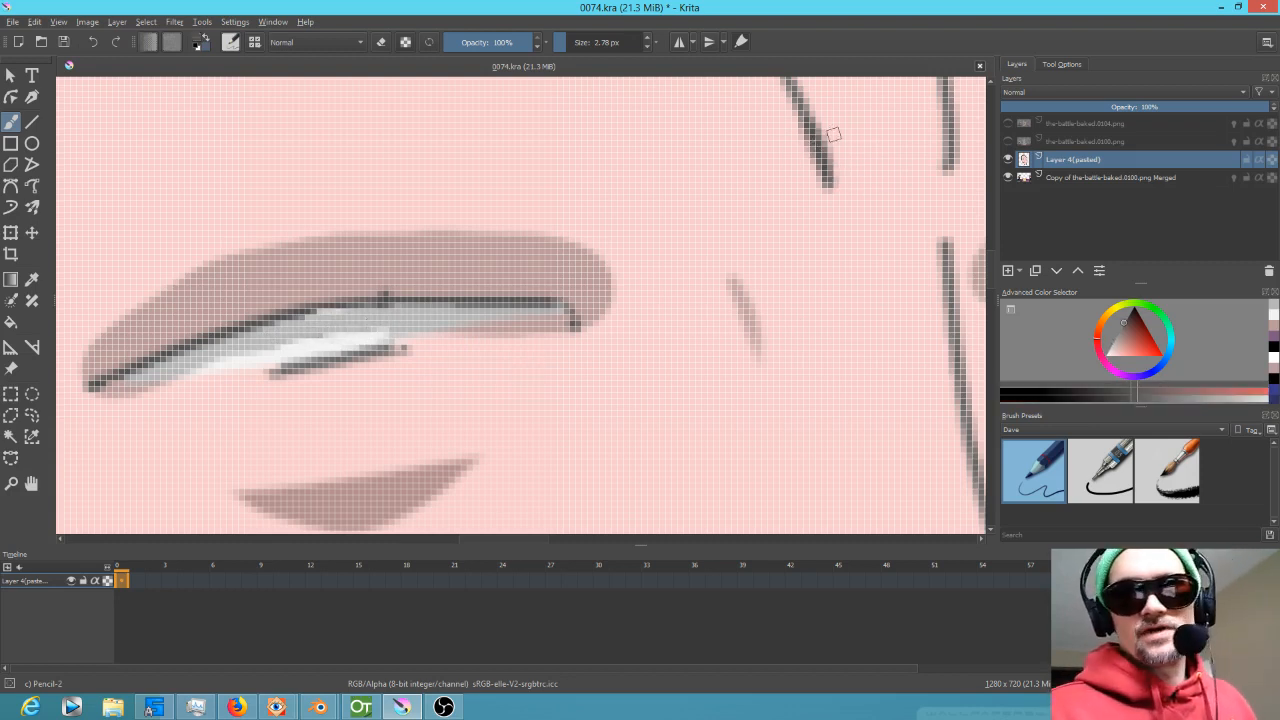
{"action": "left_click_drag", "start_coordinate": [323, 313], "coordinate": [333, 325]}
{"action": "mouse_move", "coordinate": [717, 331]}
{"action": "left_mouse_down"}
{"action": "mouse_move", "coordinate": [597, 386]}
{"action": "mouse_move", "coordinate": [669, 349]}
{"action": "left_mouse_up"}
{"action": "mouse_move", "coordinate": [669, 349]}
{"action": "left_mouse_down"}
{"action": "mouse_move", "coordinate": [672, 339]}
{"action": "mouse_move", "coordinate": [629, 380]}
{"action": "left_mouse_up"}
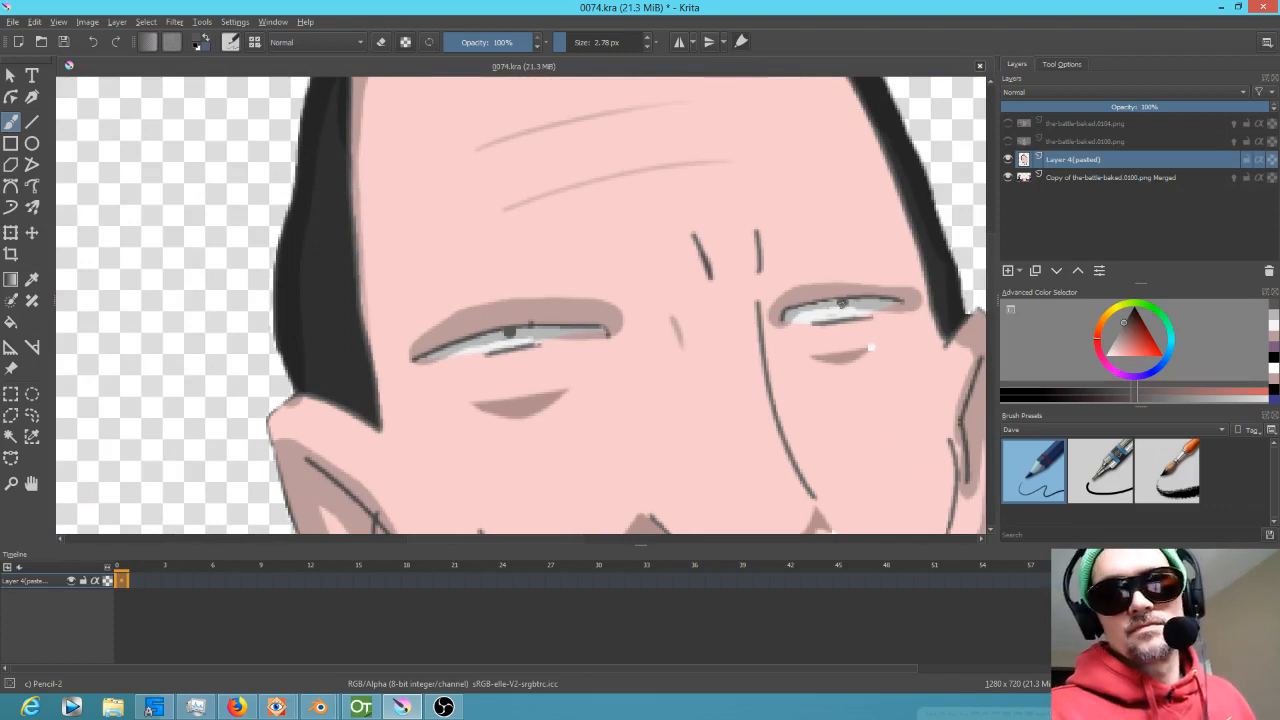
{"action": "key", "text": "ctrl+z"}
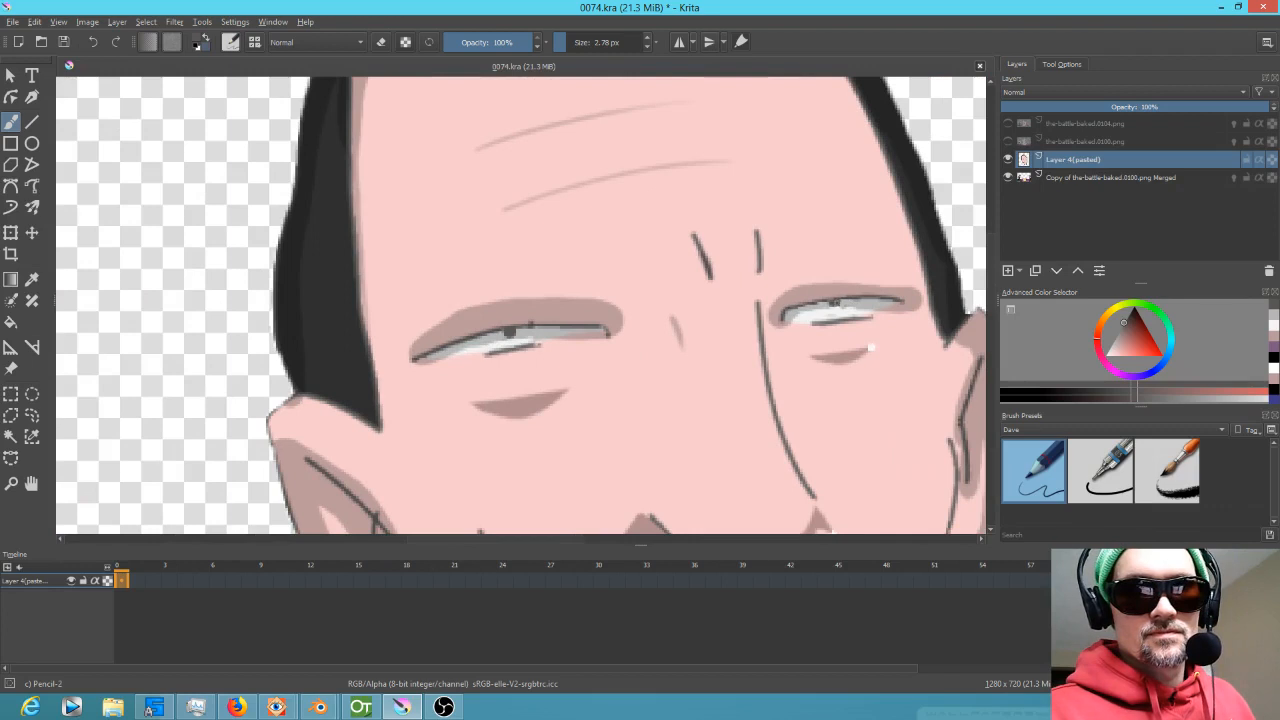
{"action": "scroll", "coordinate": [920, 337], "scroll_direction": "down", "scroll_amount": 1}
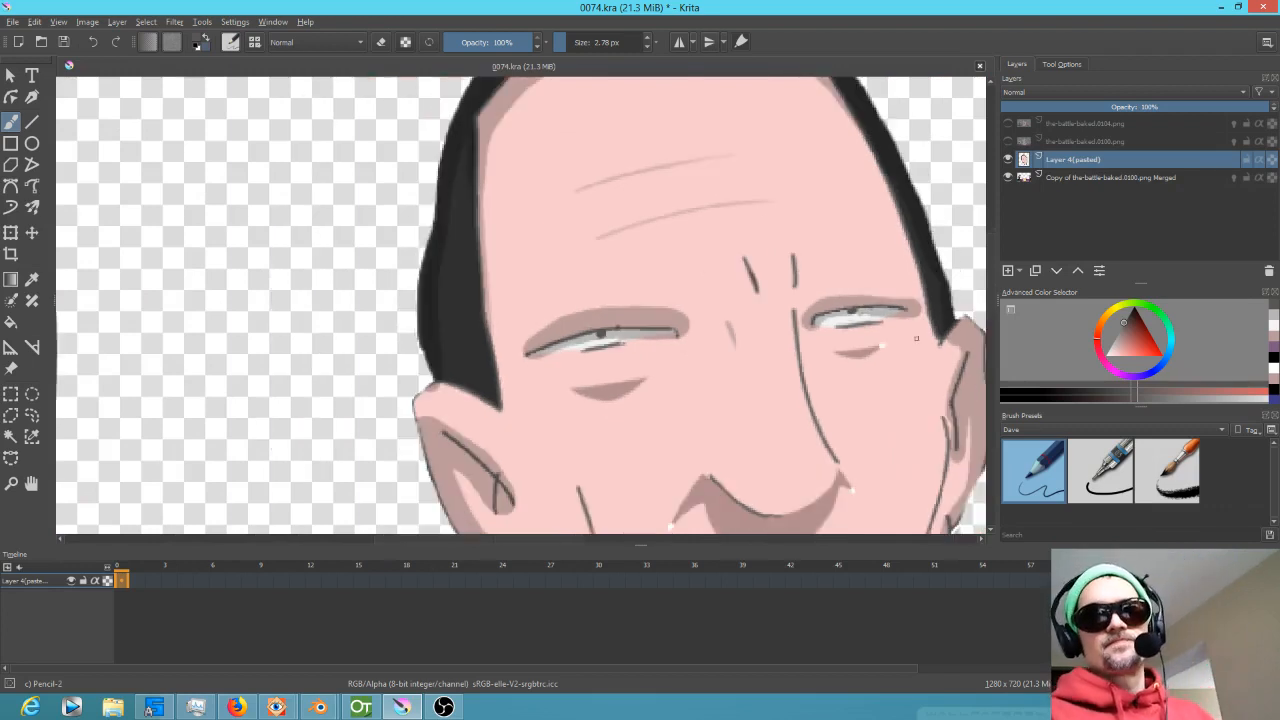
Extend the sampled white along the lower part of both eyes to clean up the area around the pupils.
{"action": "scroll", "coordinate": [860, 320], "scroll_direction": "up", "scroll_amount": 6}
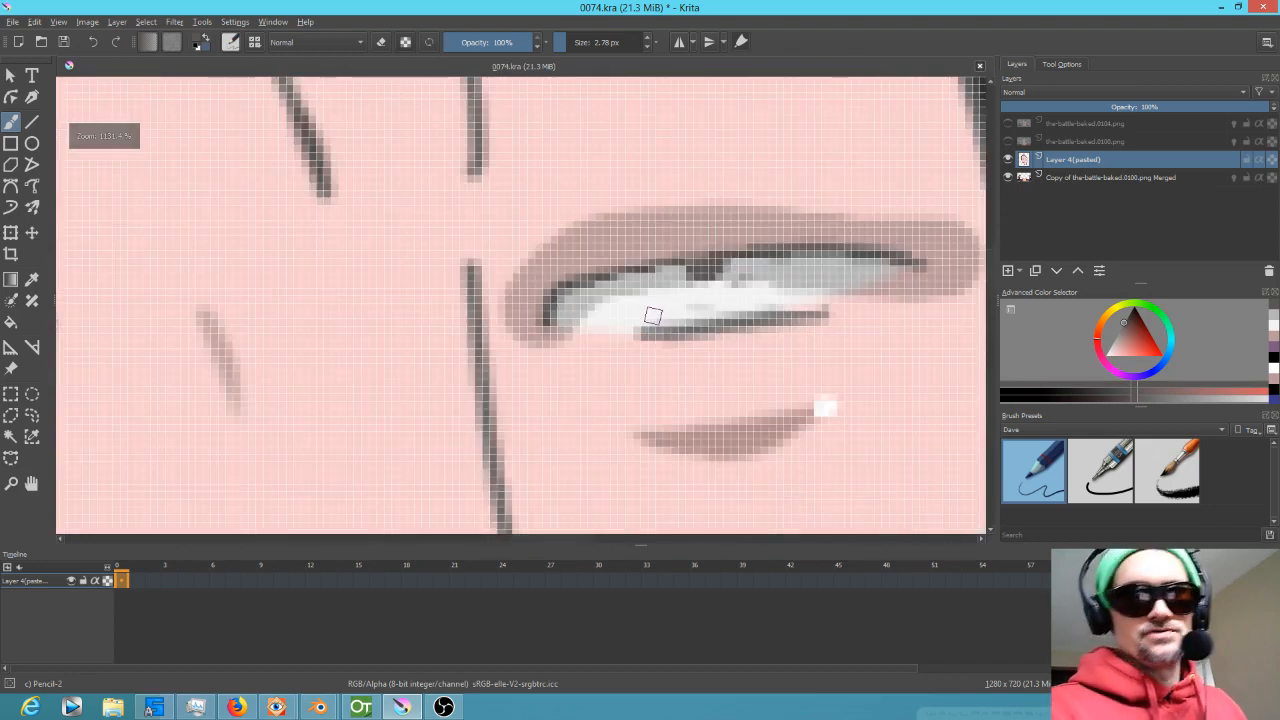
{"action": "left_click", "coordinate": [760, 265], "text": "ctrl"}
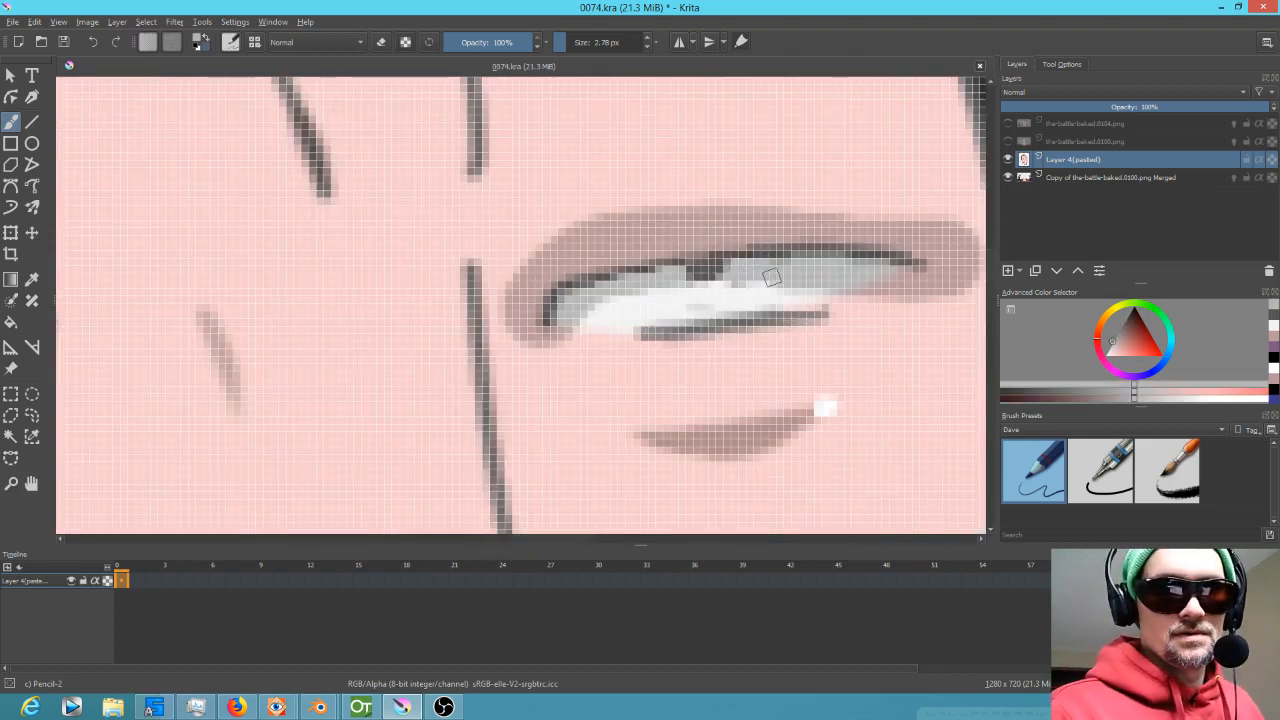
{"action": "left_click", "coordinate": [724, 289], "text": "ctrl"}
{"action": "left_click_drag", "start_coordinate": [790, 293], "coordinate": [803, 291]}
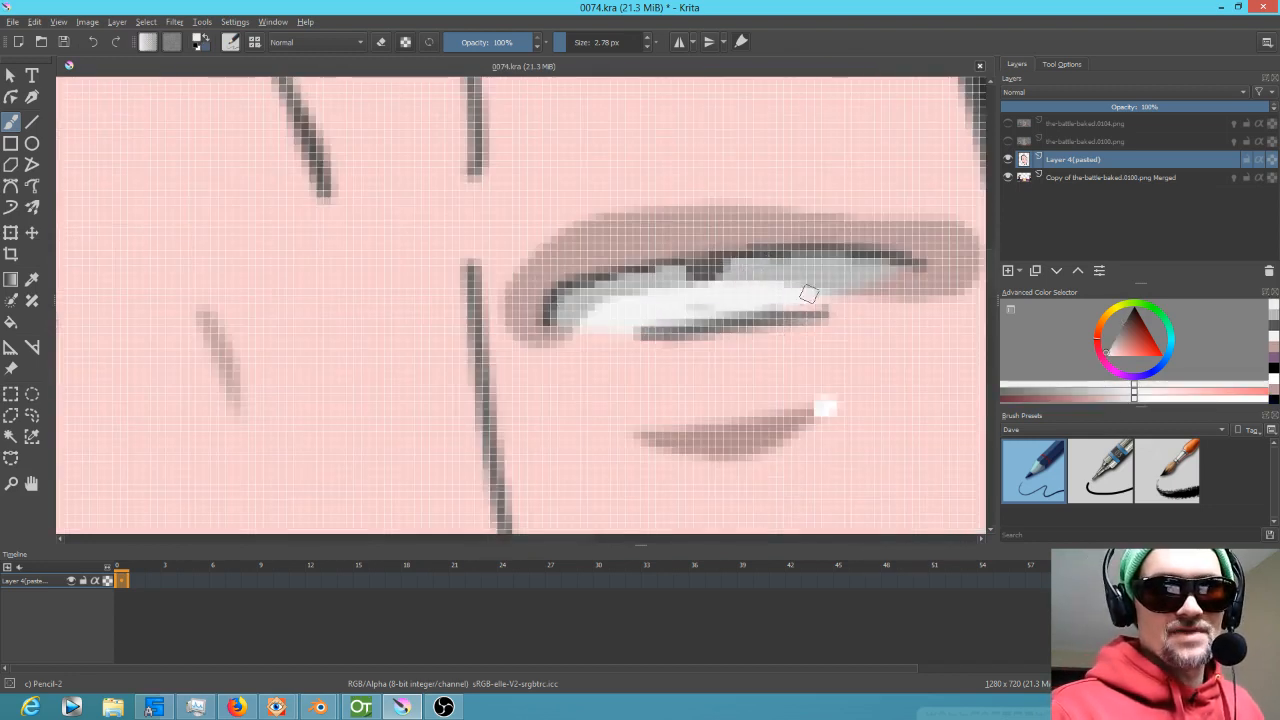
{"action": "left_click_drag", "start_coordinate": [356, 421], "coordinate": [726, 374]}
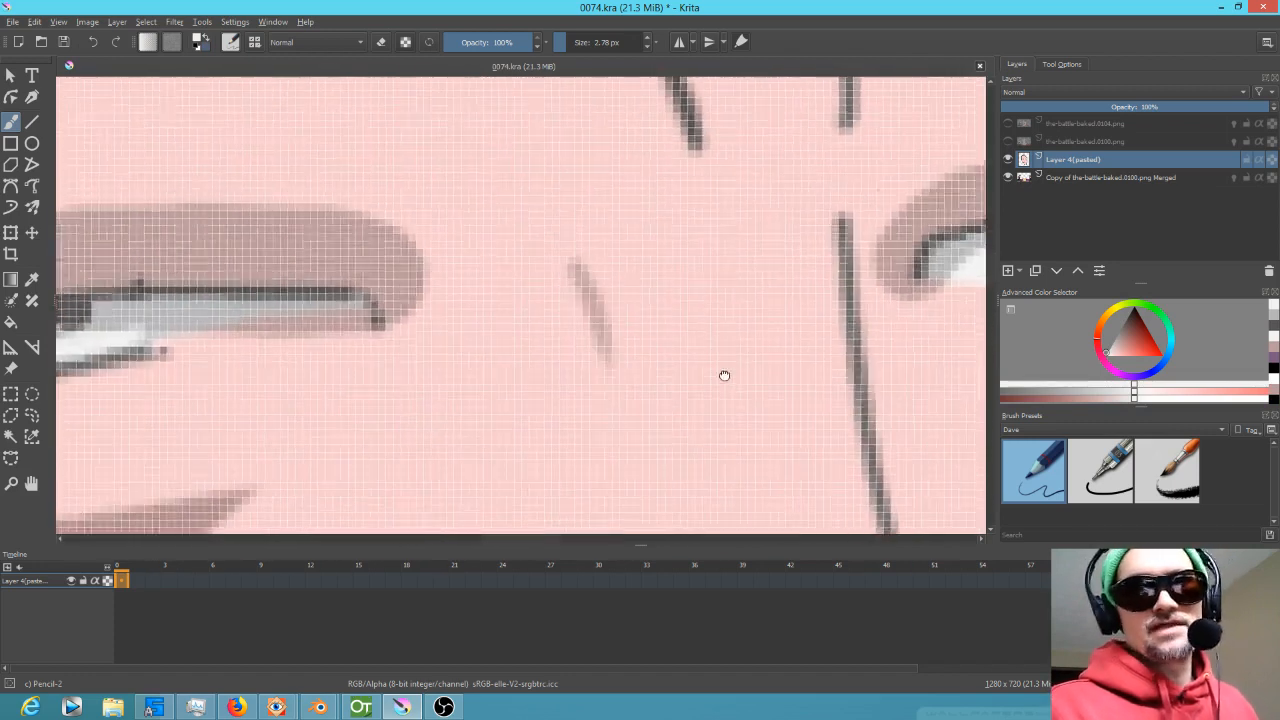
{"action": "left_click_drag", "start_coordinate": [310, 339], "coordinate": [547, 321]}
{"action": "left_click_drag", "start_coordinate": [361, 322], "coordinate": [430, 316]}
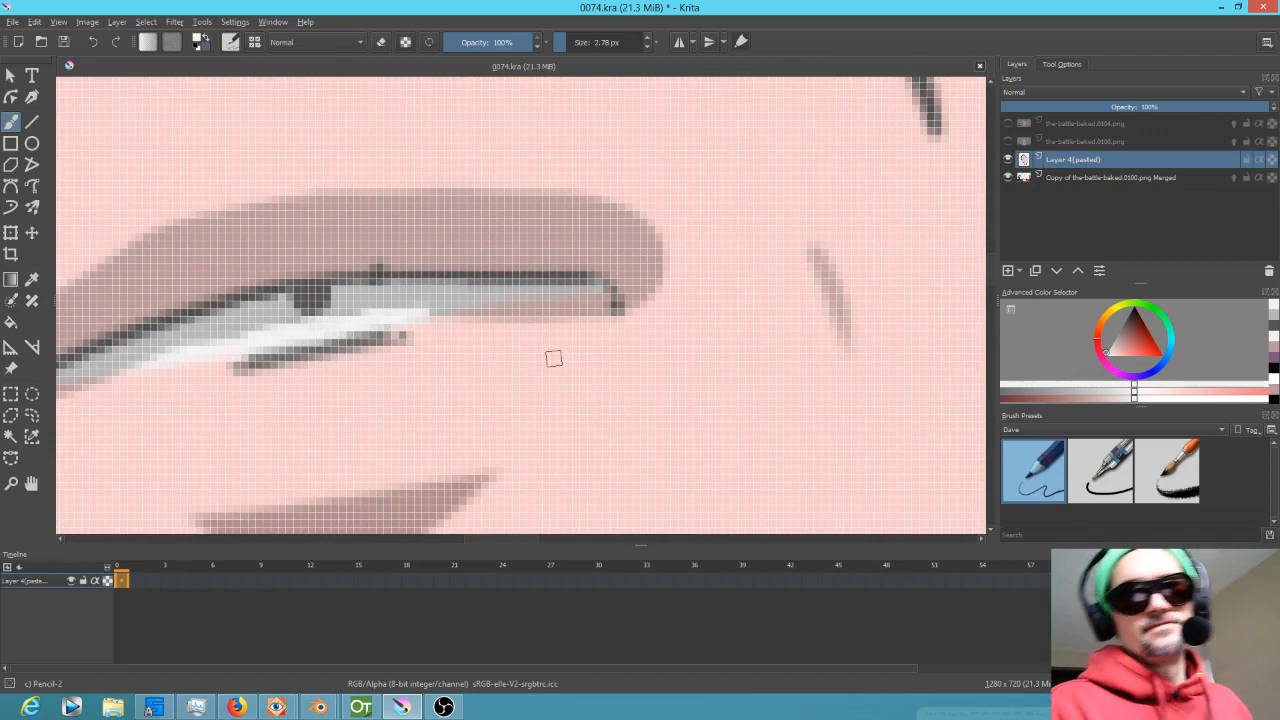
Examine the retouched head at several zoom levels and compare its pose with the baked 0100 reference layer.
{"action": "scroll", "coordinate": [552, 357], "scroll_direction": "down", "scroll_amount": 6}
{"action": "left_click_drag", "start_coordinate": [857, 345], "coordinate": [731, 335]}
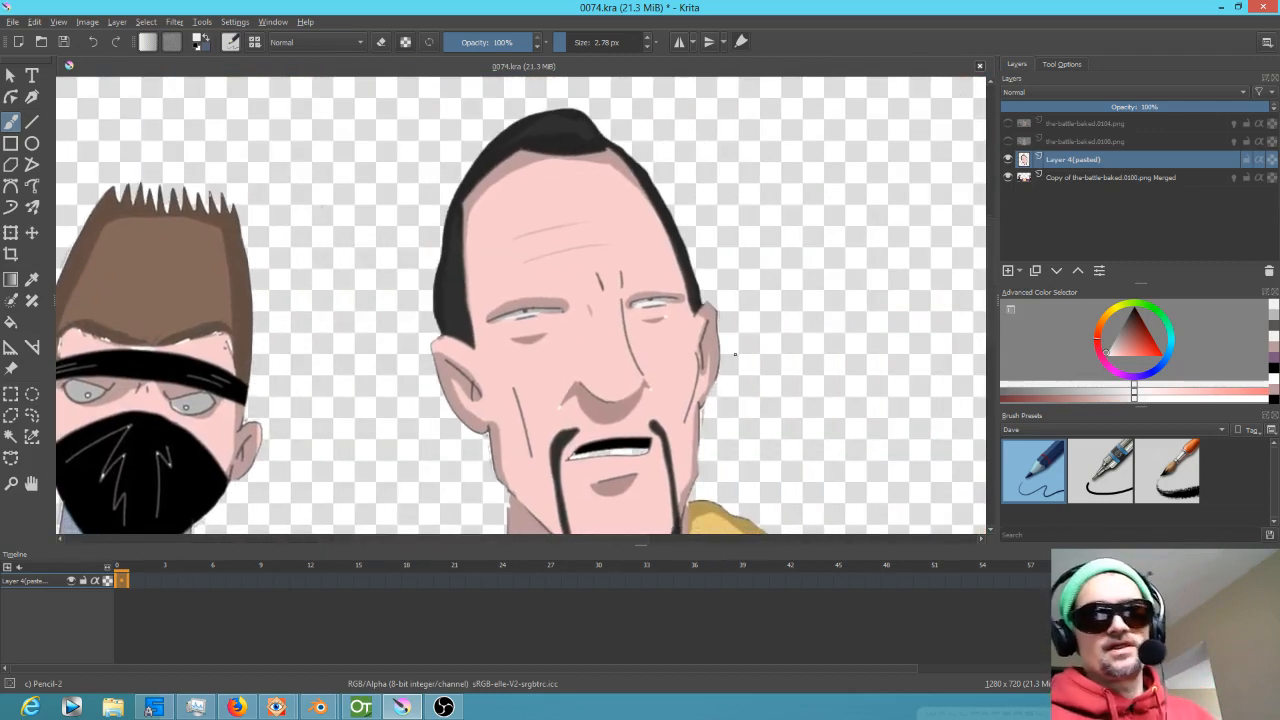
{"action": "left_click", "coordinate": [1009, 141]}
{"action": "left_click", "coordinate": [1009, 141]}
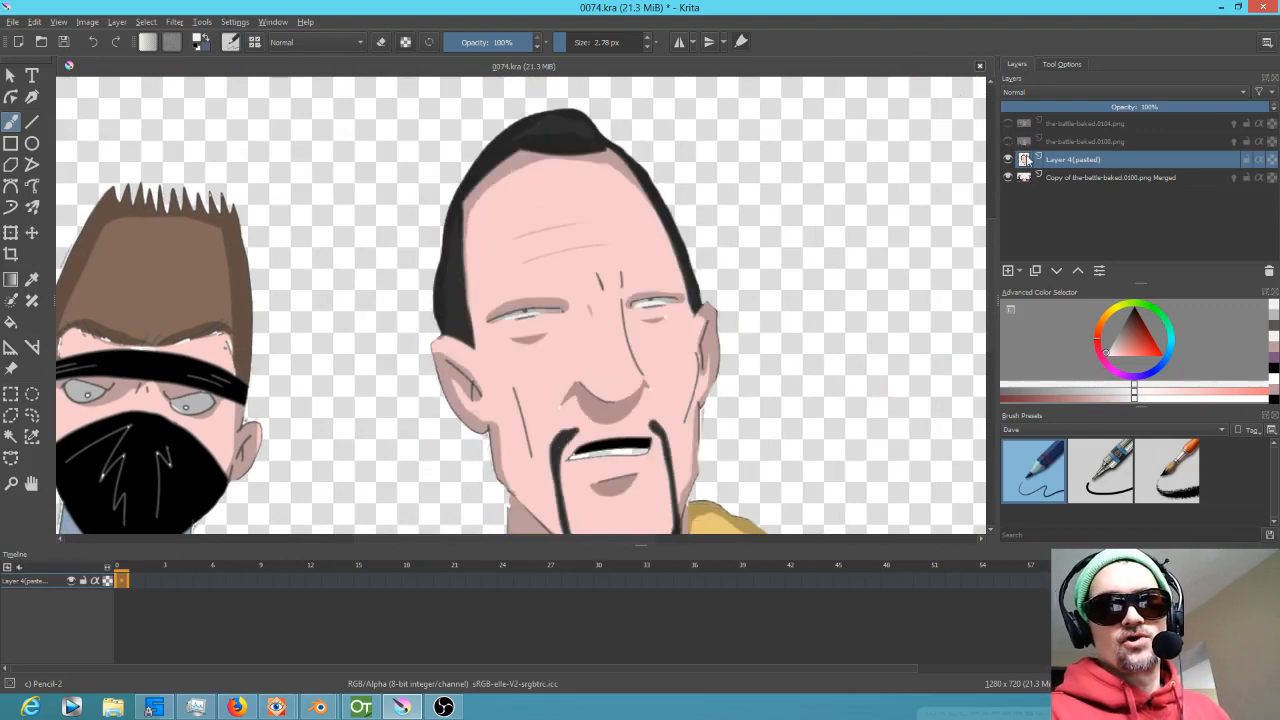
{"action": "key", "text": "1"}
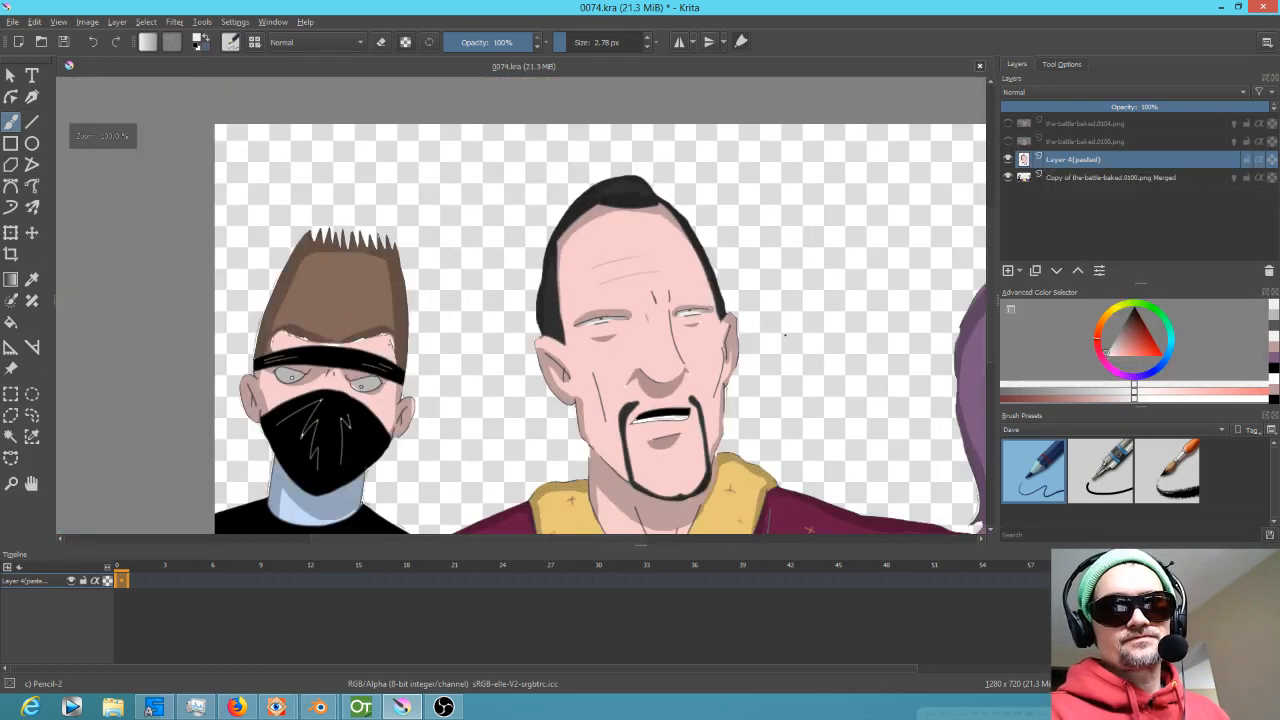
{"action": "scroll", "coordinate": [796, 344], "scroll_direction": "up", "scroll_amount": 2}
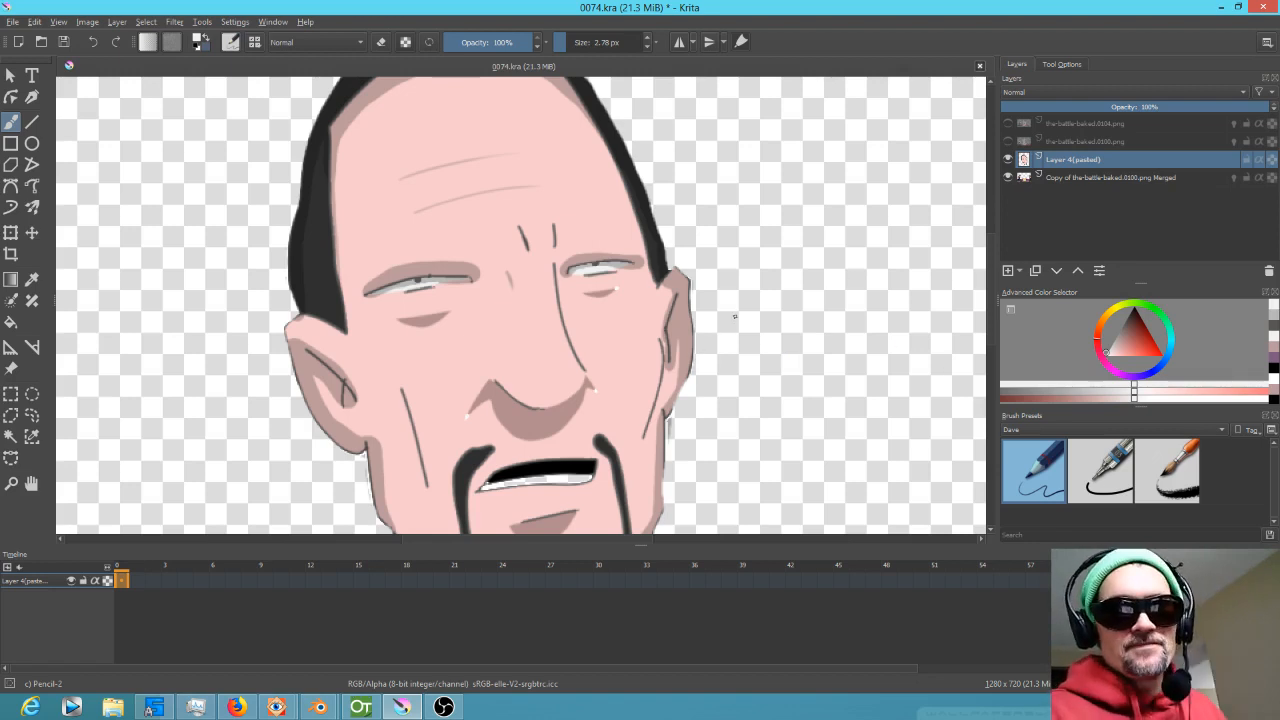
{"action": "scroll", "coordinate": [759, 314], "scroll_direction": "down", "scroll_amount": 3}
{"action": "scroll", "coordinate": [759, 314], "scroll_direction": "up", "scroll_amount": 1}
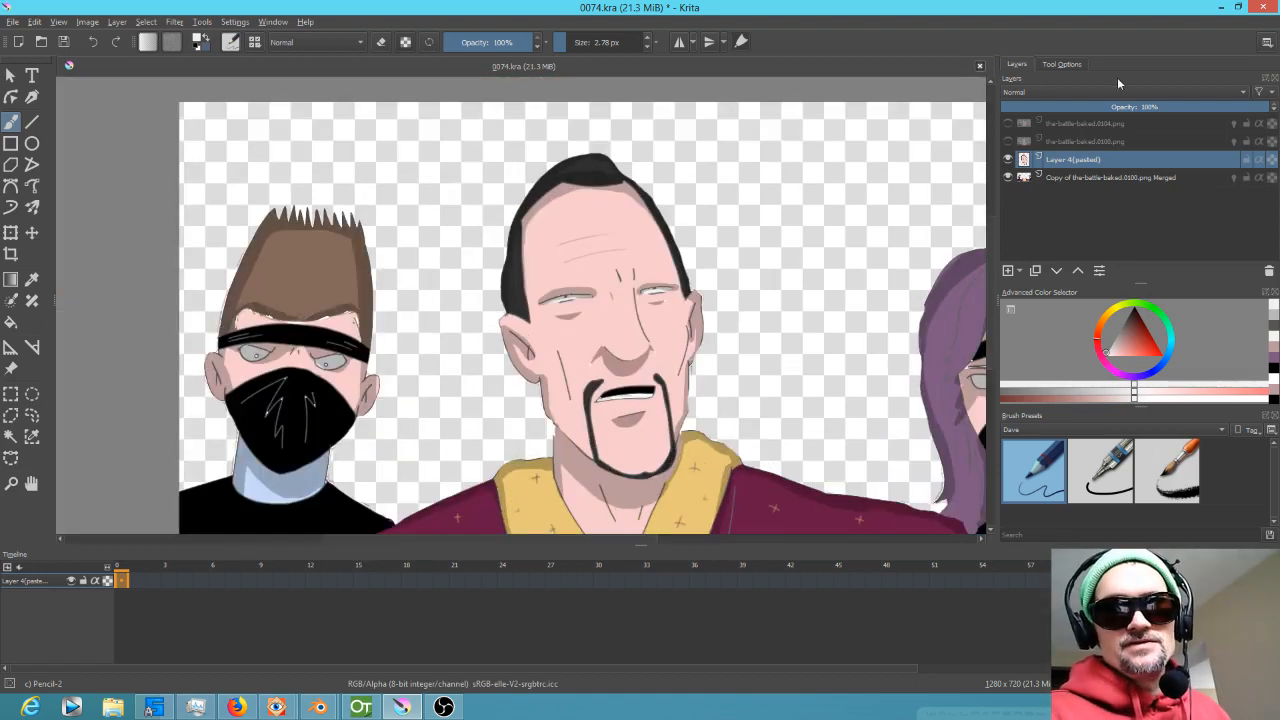
{"action": "left_click", "coordinate": [1008, 141]}
{"action": "left_click", "coordinate": [1008, 141]}
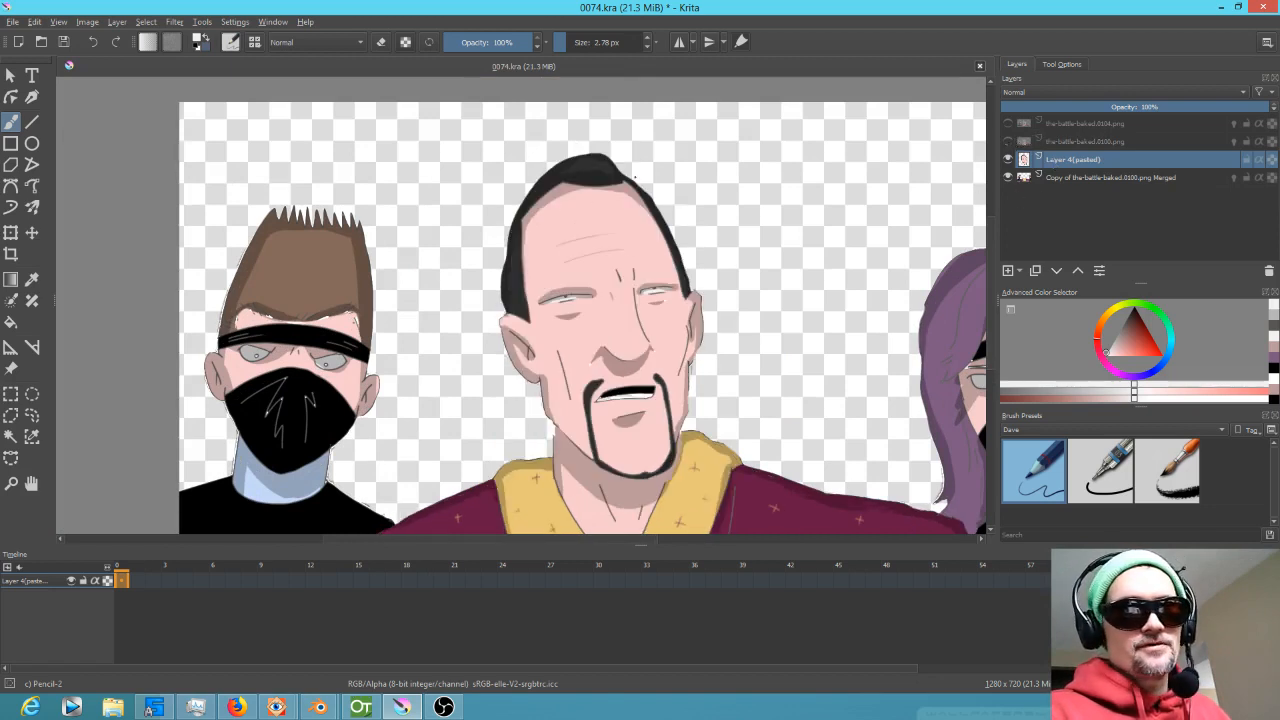
Transform the pasted head, skewing its top slightly to the right and shifting the whole head slightly right.
{"action": "left_click", "coordinate": [10, 232]}
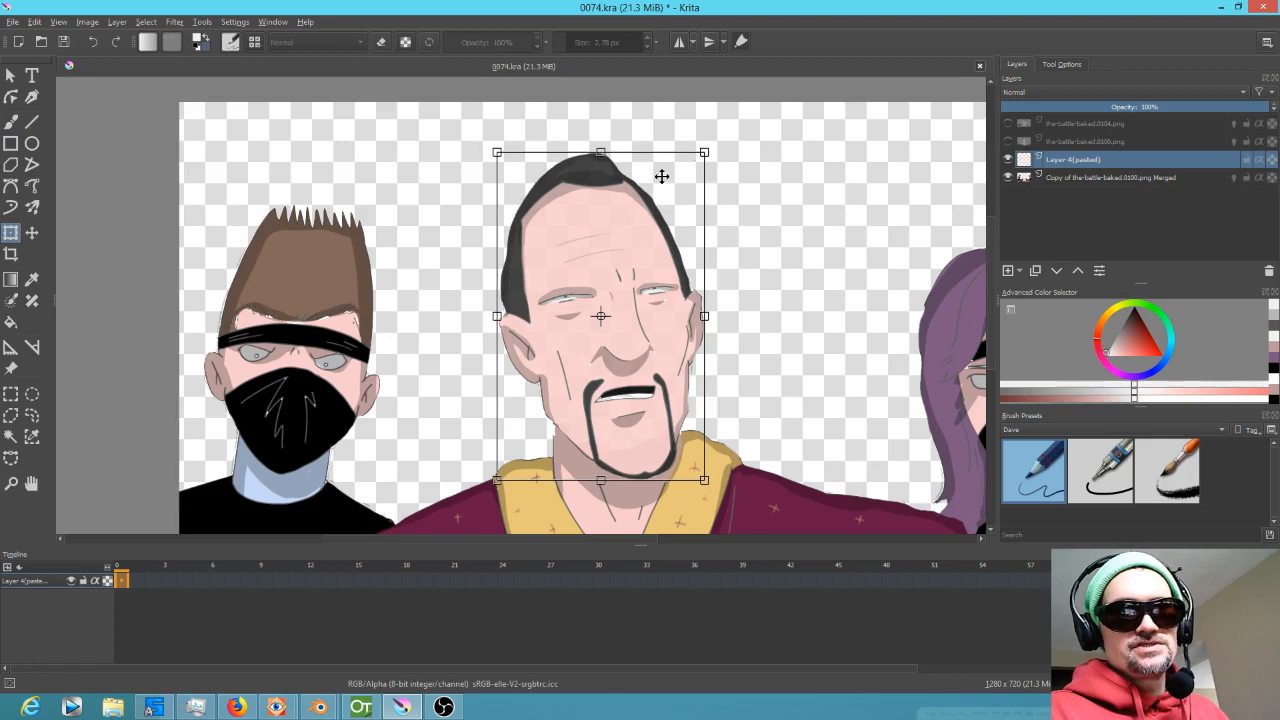
{"action": "left_click_drag", "start_coordinate": [636, 151], "coordinate": [645, 152]}
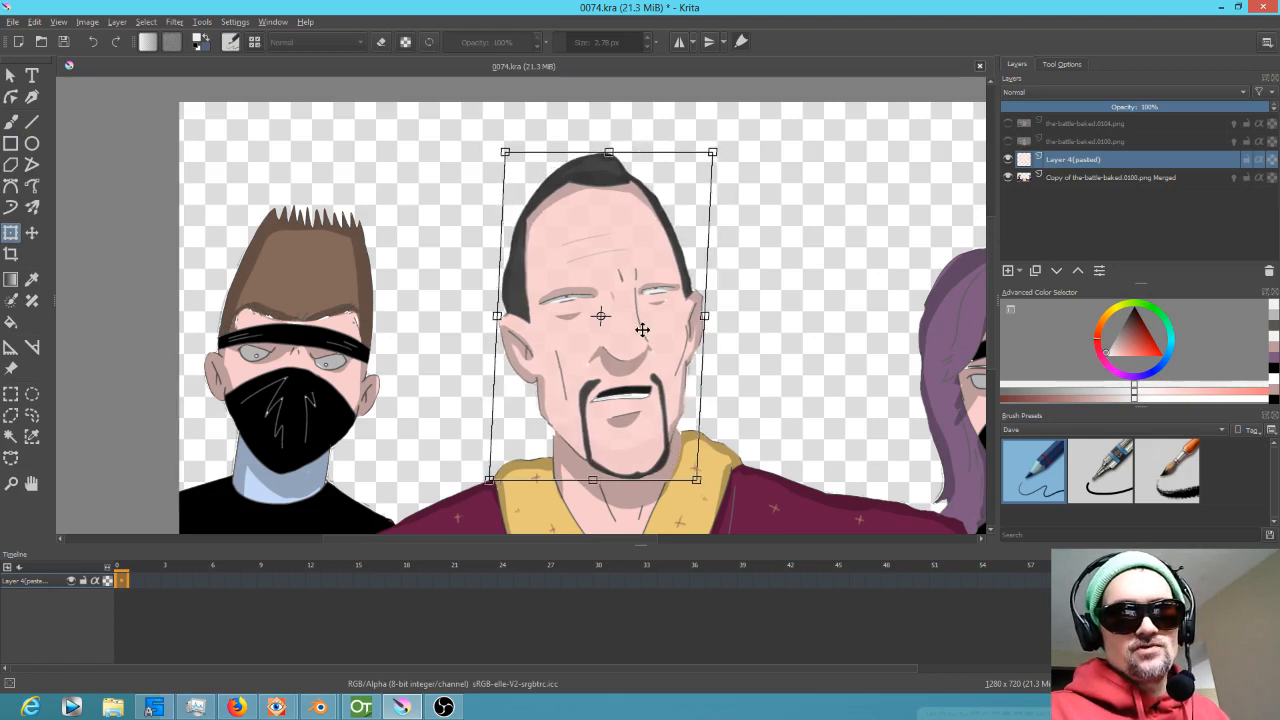
{"action": "left_click_drag", "start_coordinate": [643, 330], "coordinate": [651, 332]}
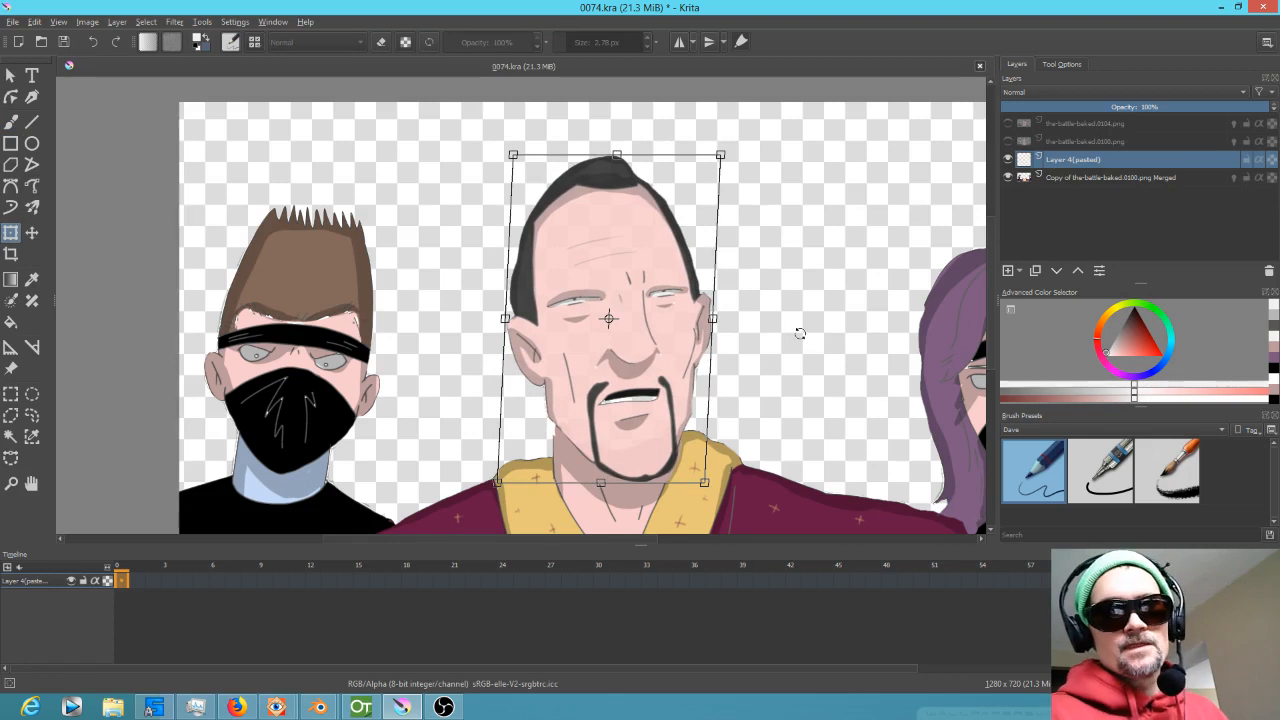
{"action": "key", "text": "Return"}
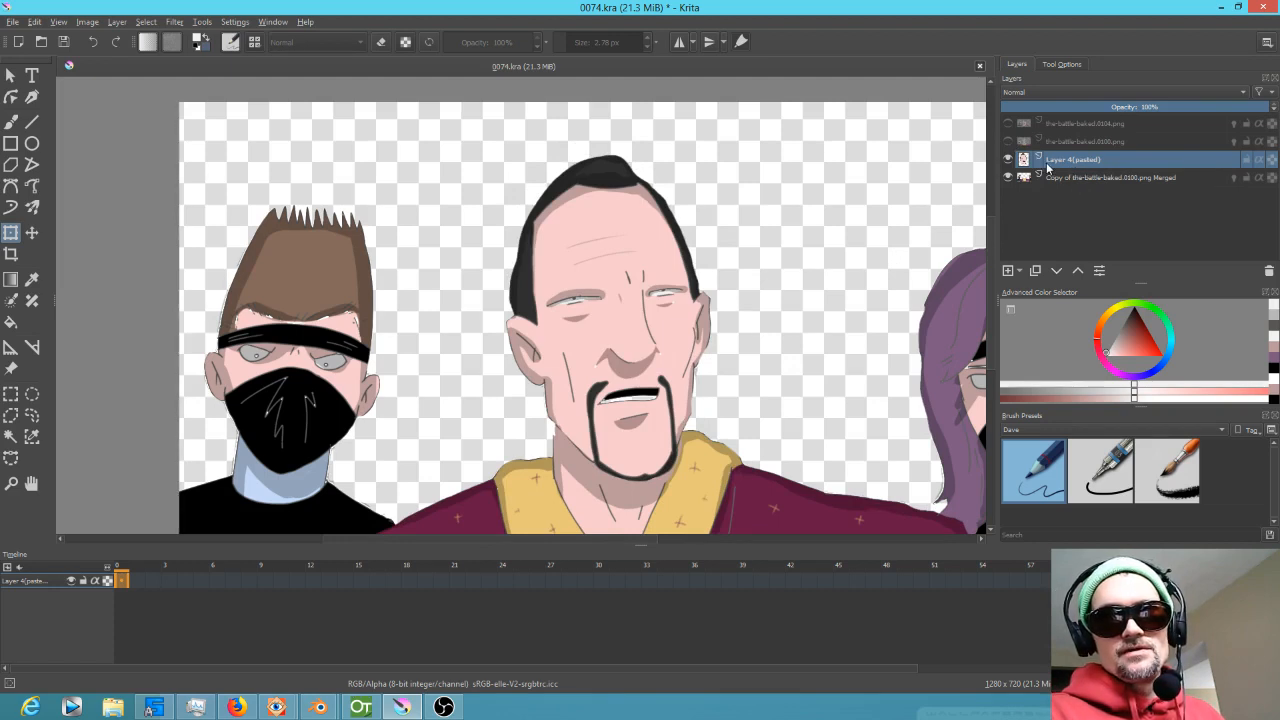
Group the pasted head layer with the merged copy of the-battle-baked.0100.png.
{"action": "mouse_move", "coordinate": [1046, 168]}
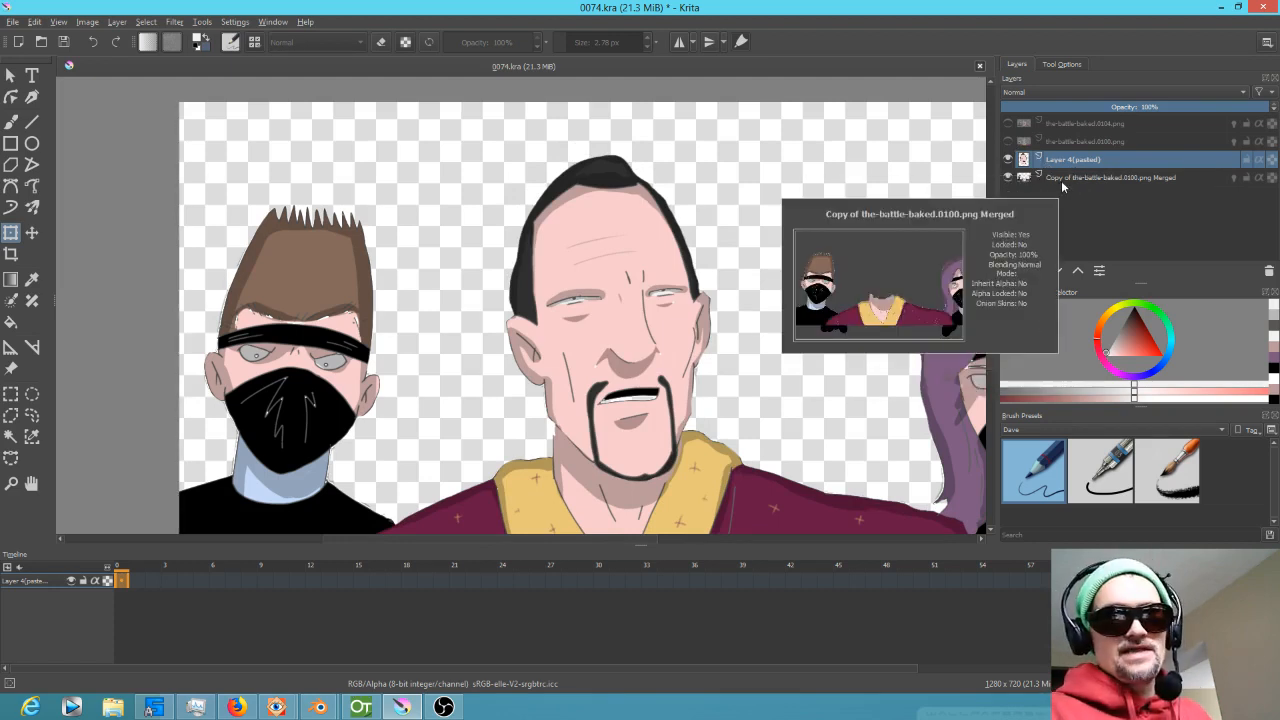
{"action": "left_click", "coordinate": [1066, 177]}
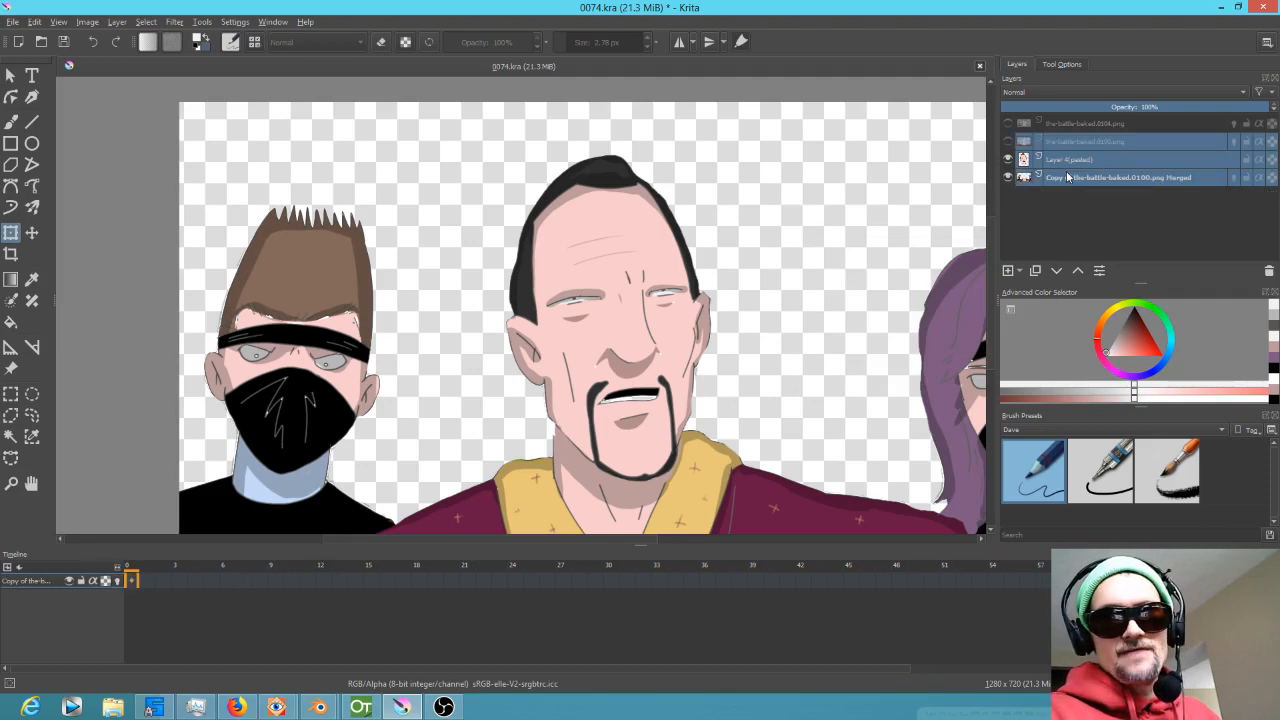
{"action": "left_click", "coordinate": [1068, 160], "text": "ctrl"}
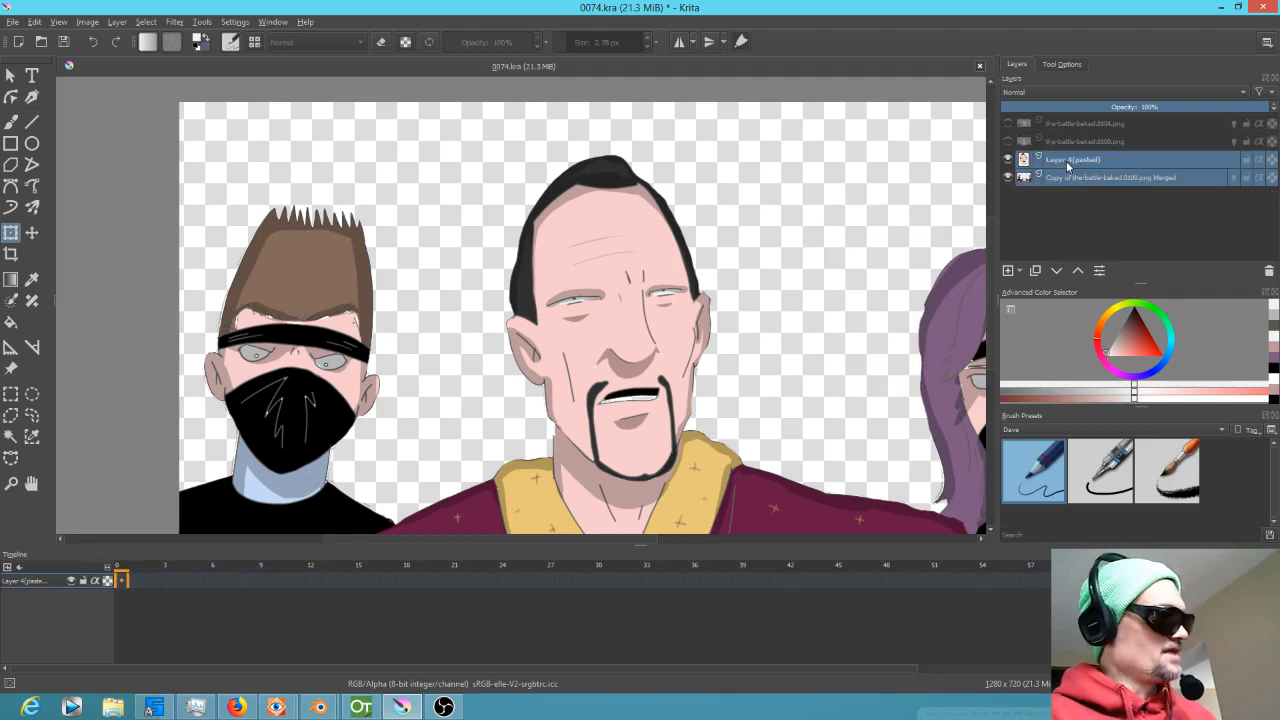
{"action": "key", "text": "ctrl+g"}
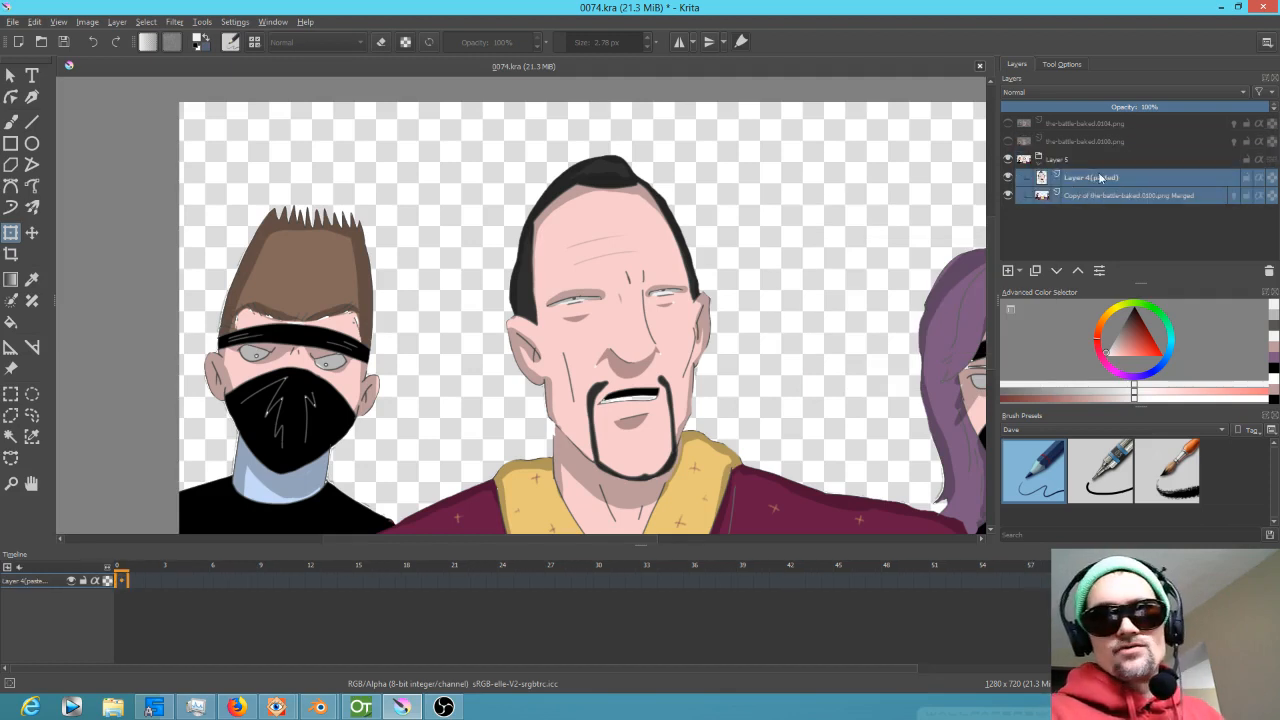
Add a new layer named mouth directly above the pasted head layer.
{"action": "left_click", "coordinate": [1094, 177]}
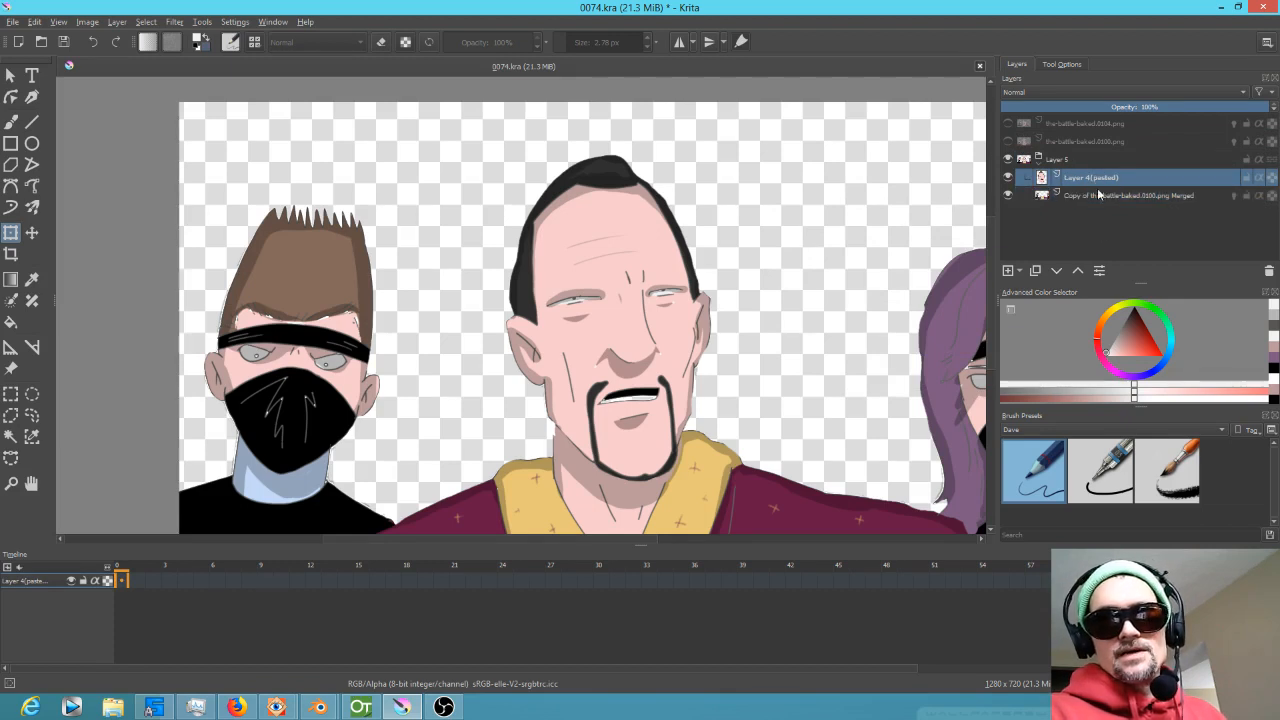
{"action": "left_click", "coordinate": [1008, 271]}
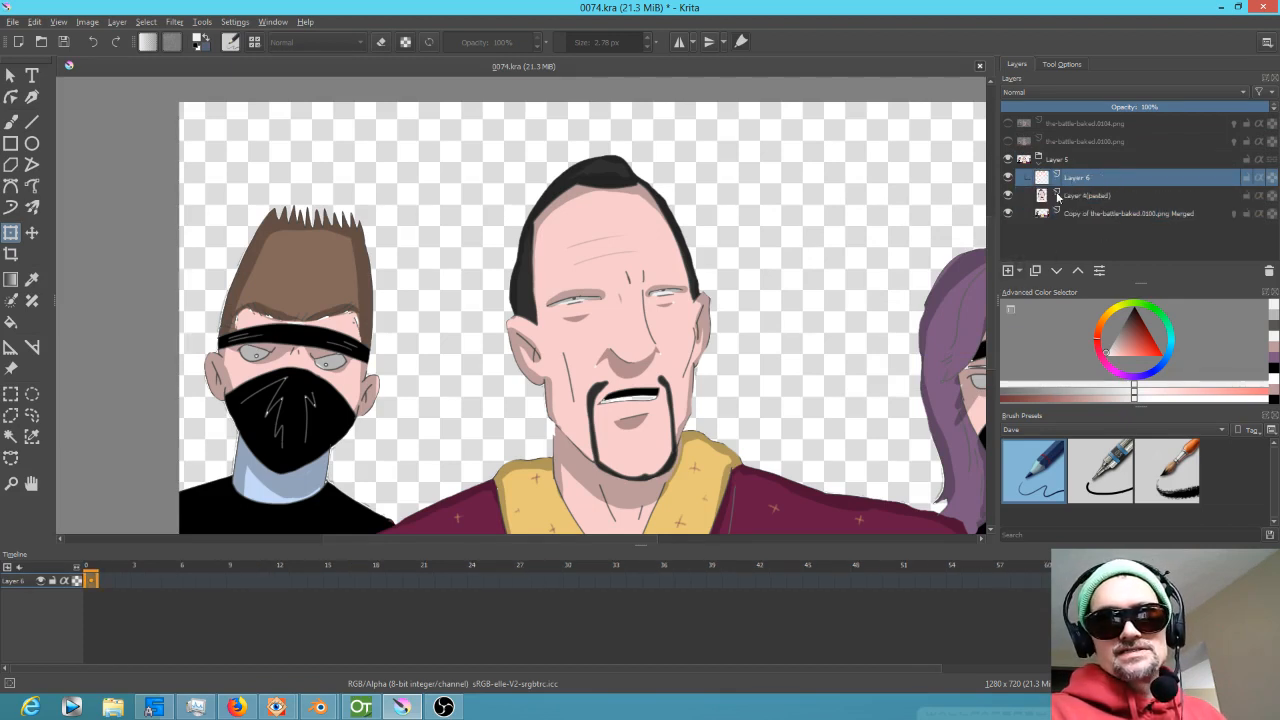
{"action": "double_click", "coordinate": [1078, 180]}
{"action": "type", "text": "mouth"}
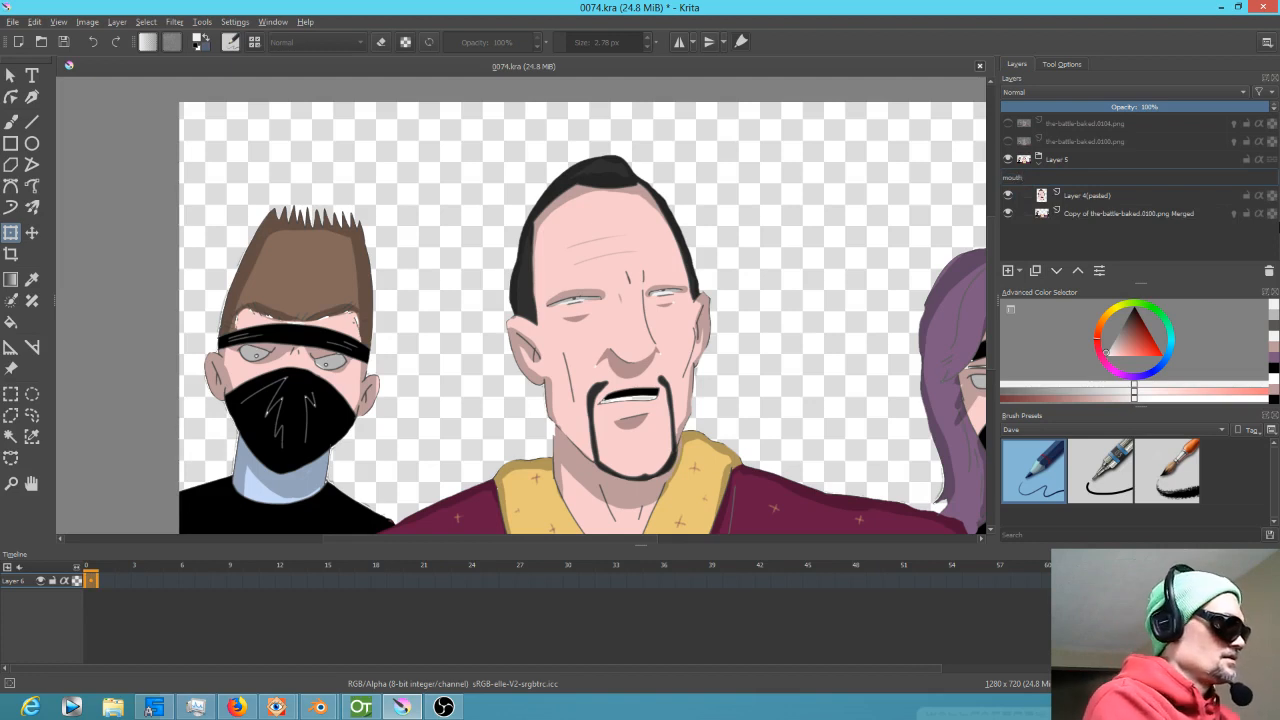
{"action": "key", "text": "Return"}
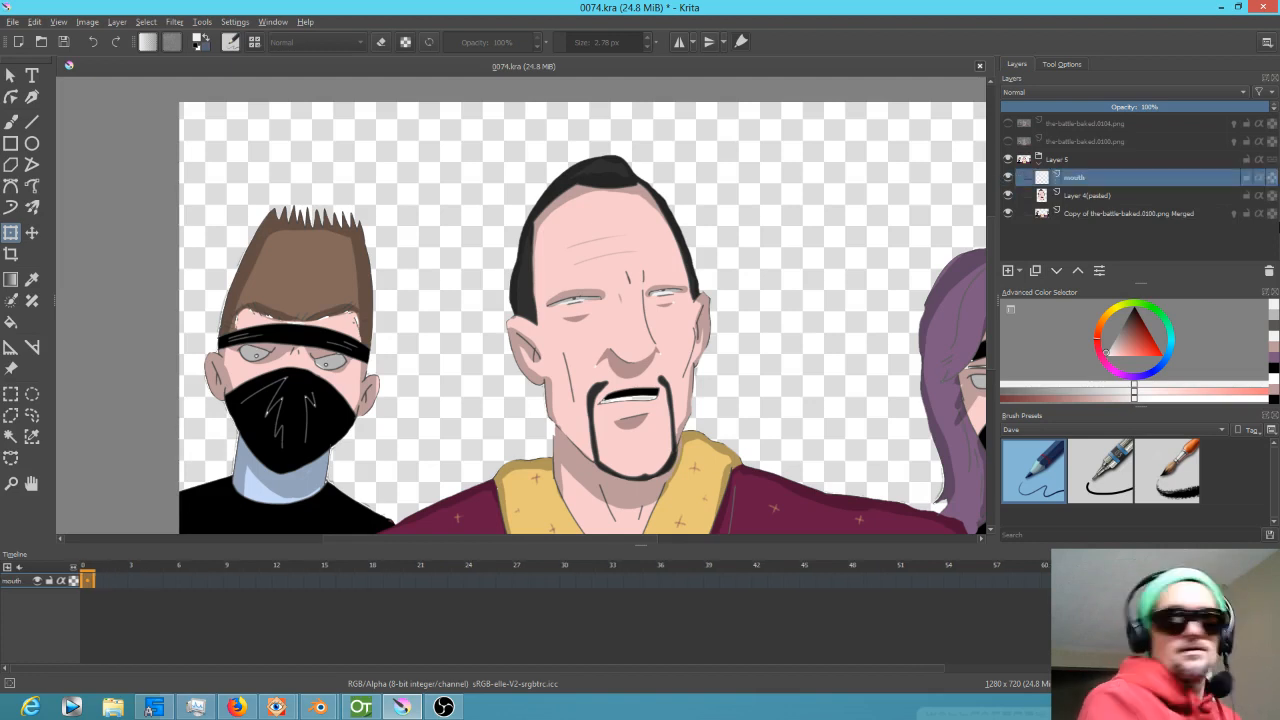
Add another layer named eyebrows above the mouth layer.
{"action": "left_click", "coordinate": [1008, 271]}
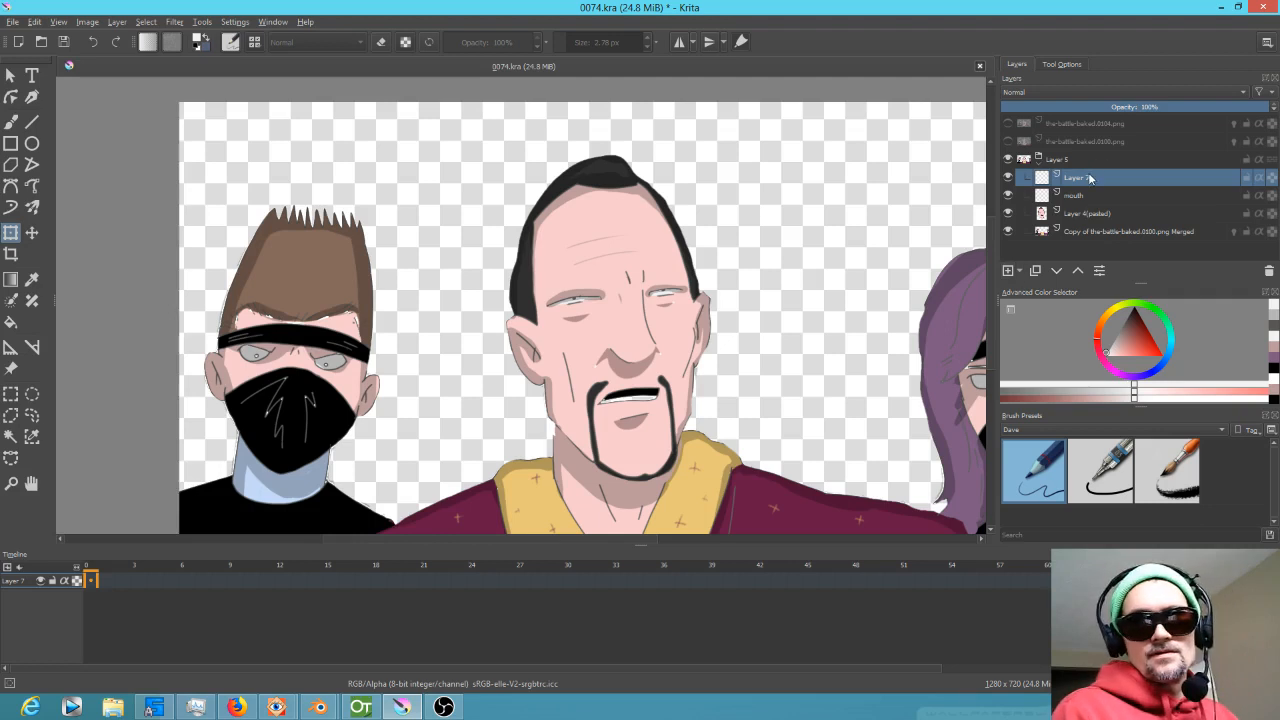
{"action": "double_click", "coordinate": [1089, 178]}
{"action": "type", "text": "eyebrows"}
{"action": "key", "text": "Return"}
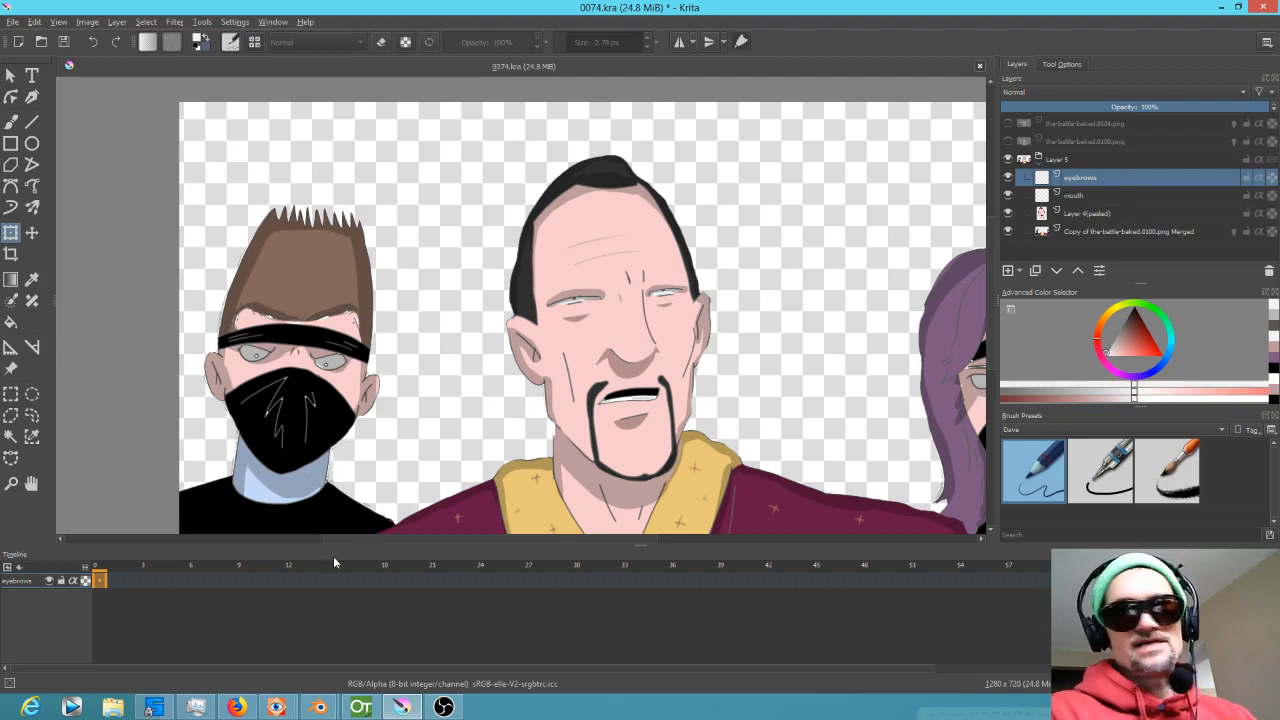
{"action": "left_click", "coordinate": [1076, 198]}
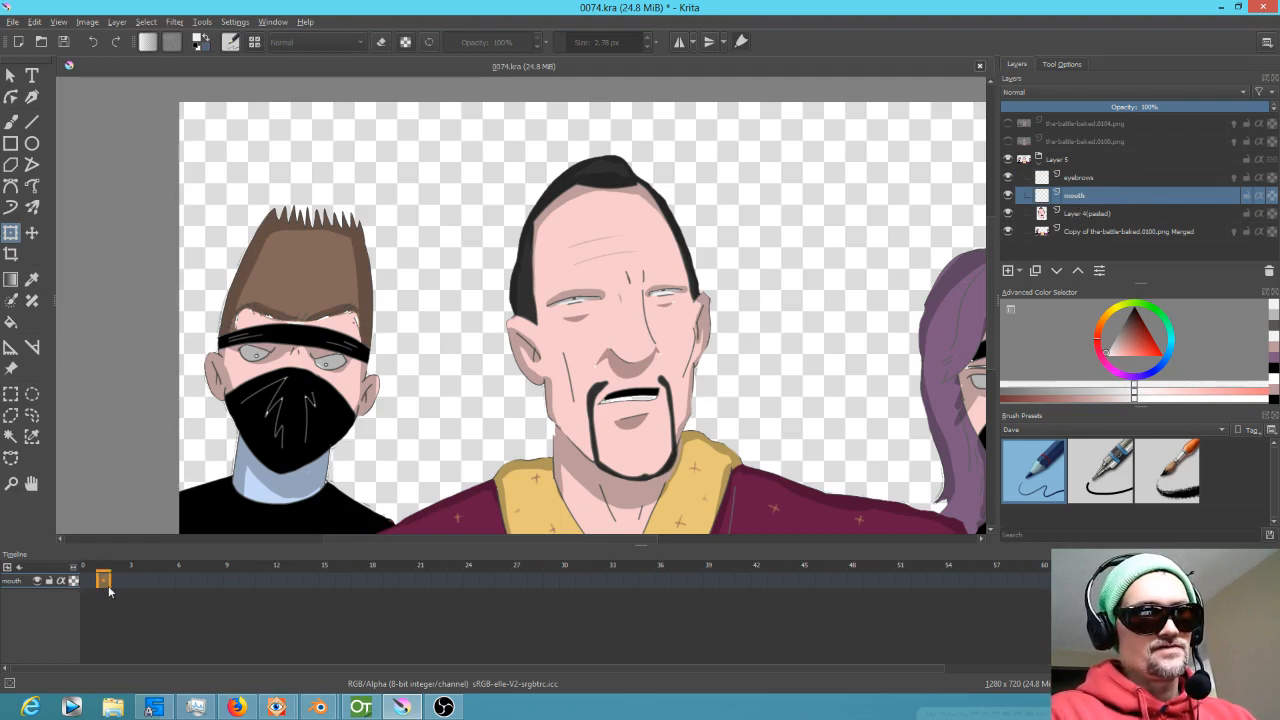
{"action": "left_click", "coordinate": [1078, 180]}
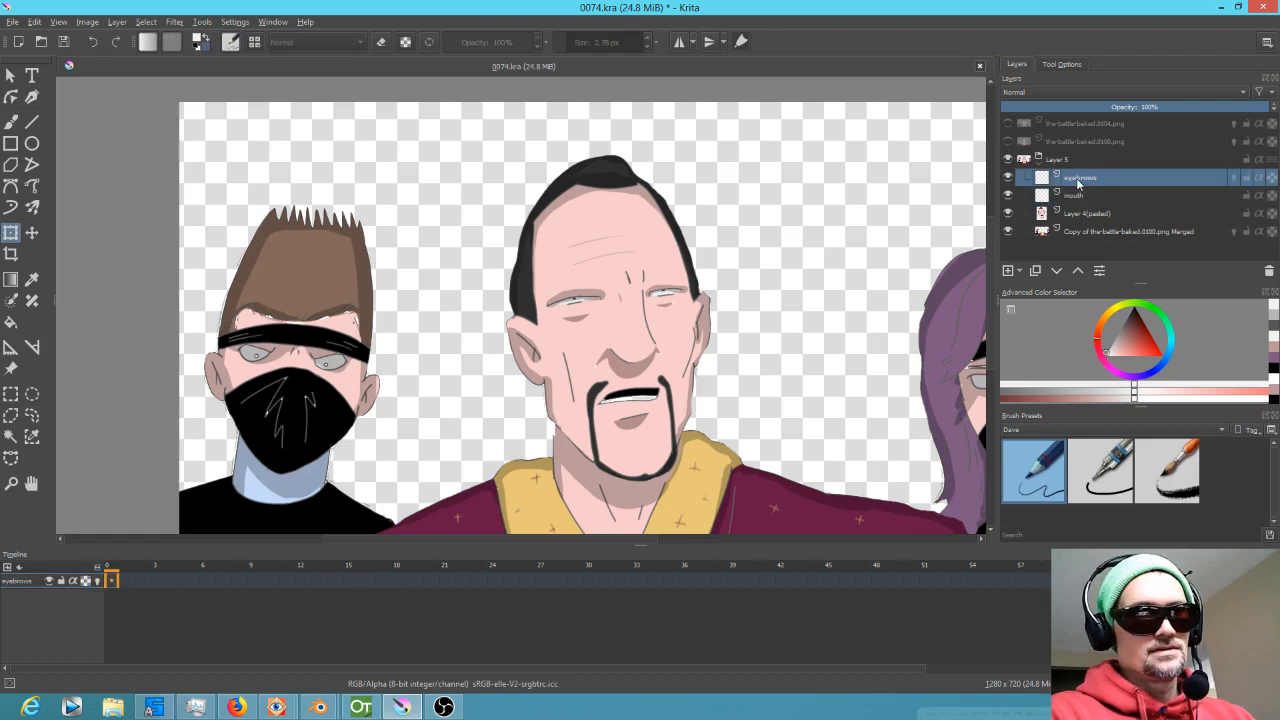
{"action": "left_click", "coordinate": [1078, 195]}
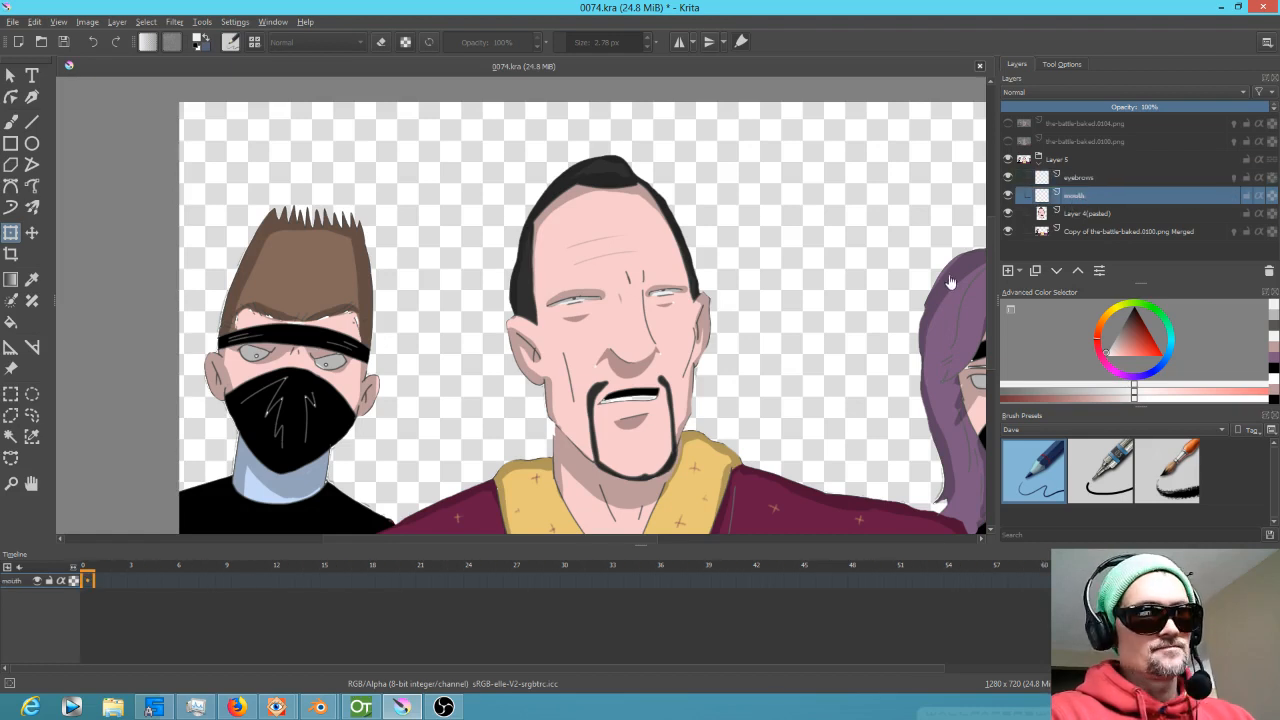
{"action": "left_click", "coordinate": [789, 360]}
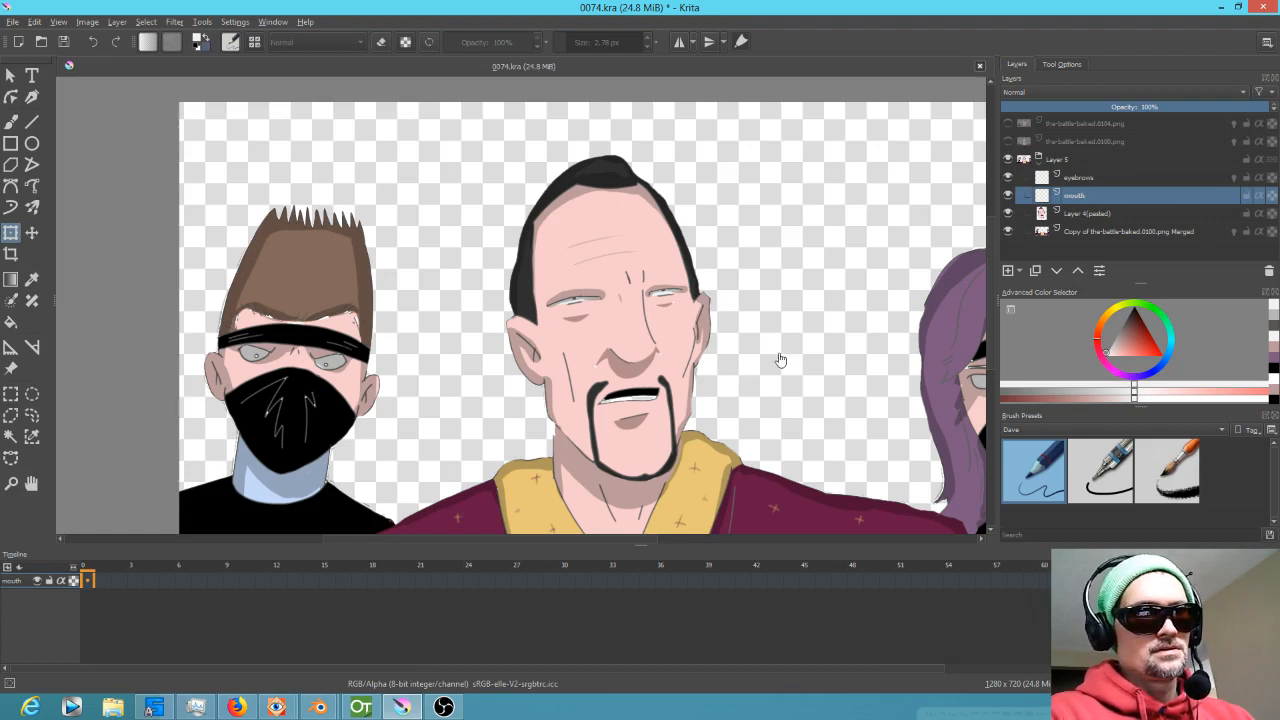
{"action": "left_click", "coordinate": [790, 241]}
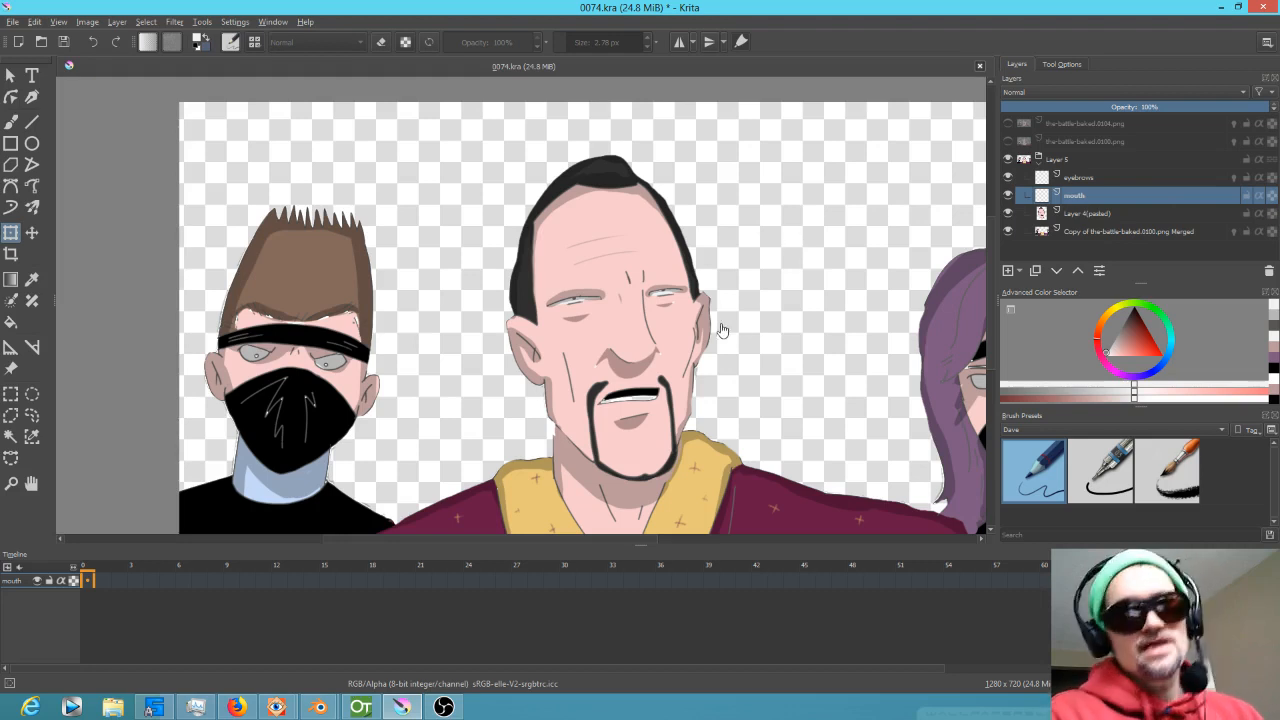
Convert the pasted head layer's frame 0 to a keyframe and restore the head drawing on it.
{"action": "left_click", "coordinate": [1137, 214]}
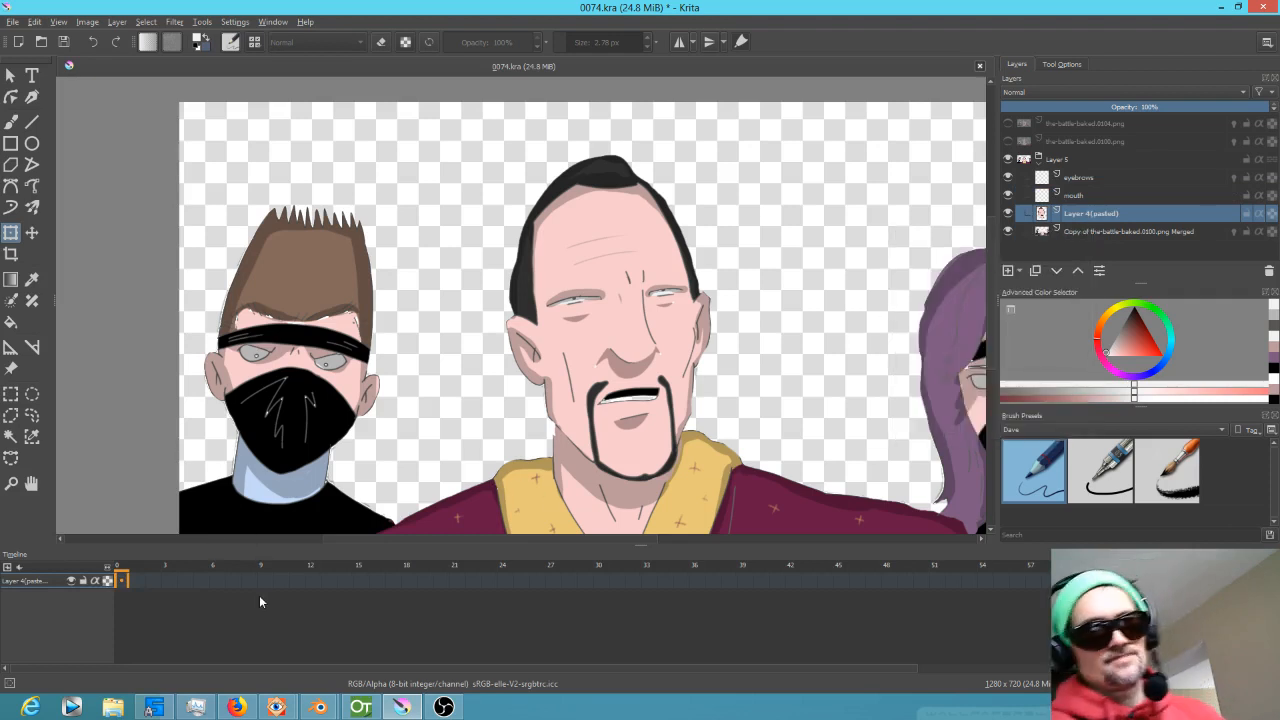
{"action": "right_click", "coordinate": [123, 581]}
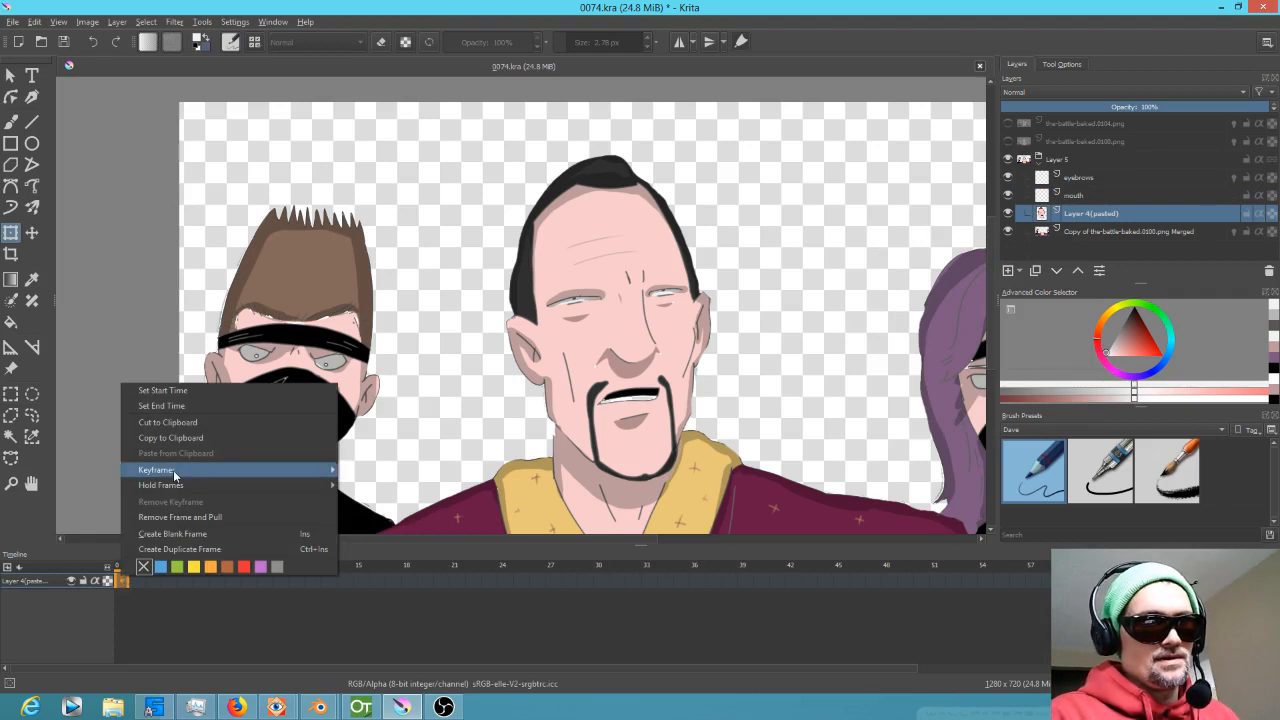
{"action": "mouse_move", "coordinate": [174, 477]}
{"action": "left_click", "coordinate": [351, 471]}
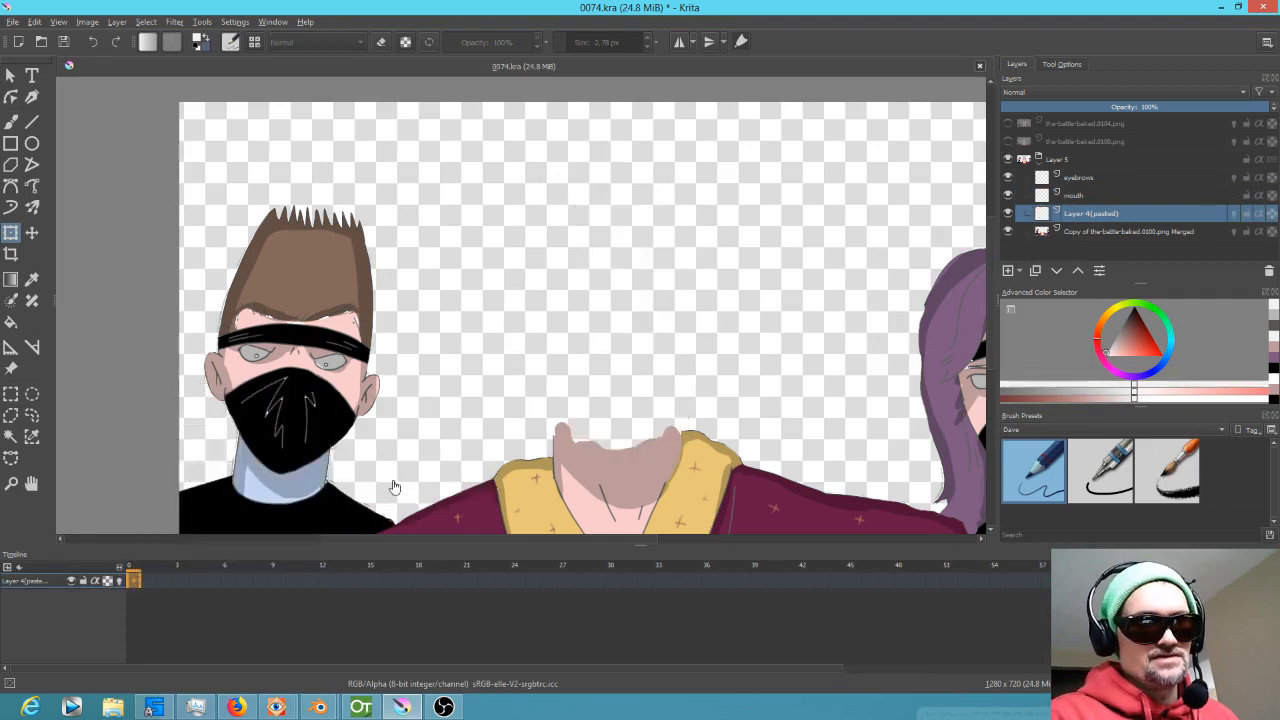
{"action": "key", "text": "ctrl+z"}
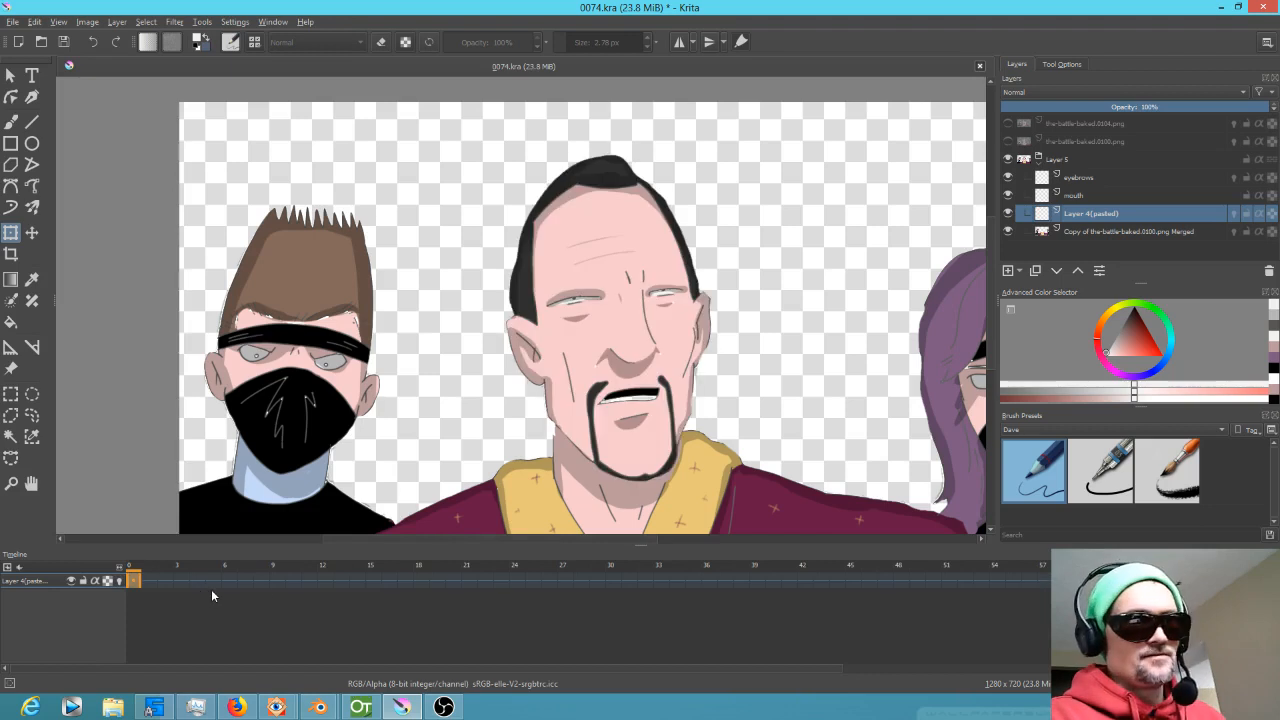
Insert a keyframe at frame 0 of the mouth layer.
{"action": "left_click", "coordinate": [1072, 197]}
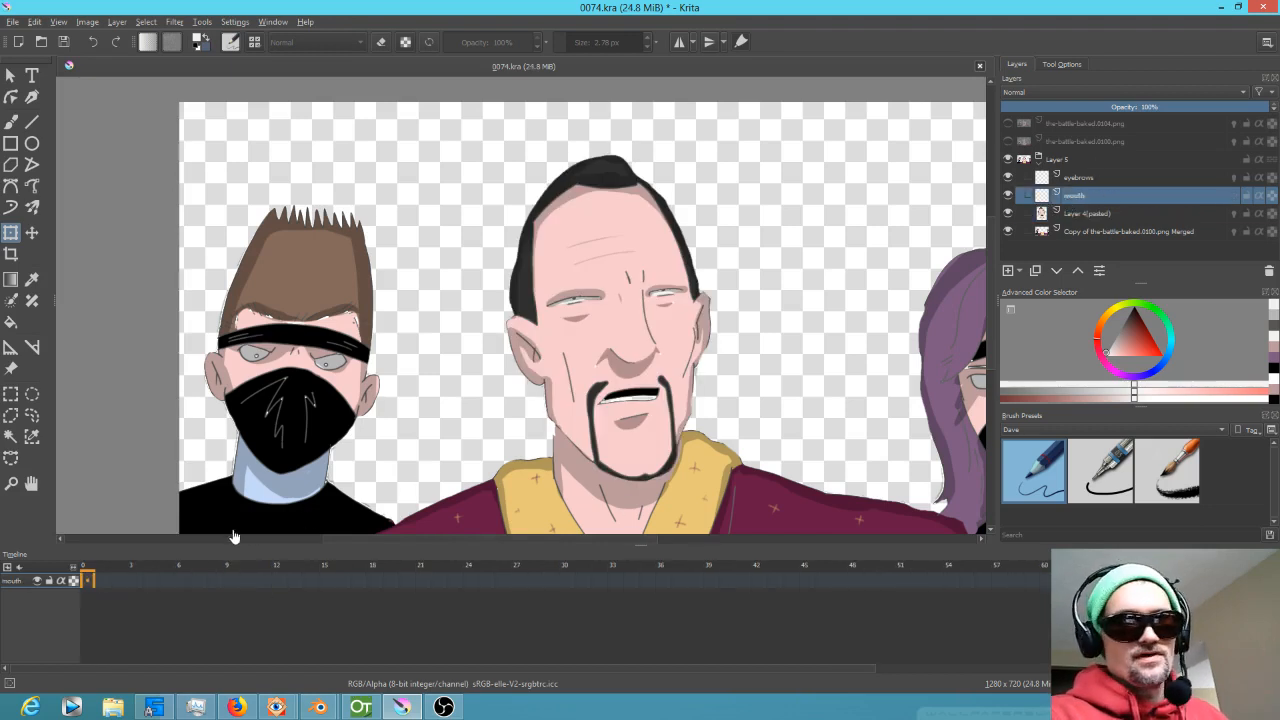
{"action": "left_click", "coordinate": [1089, 176]}
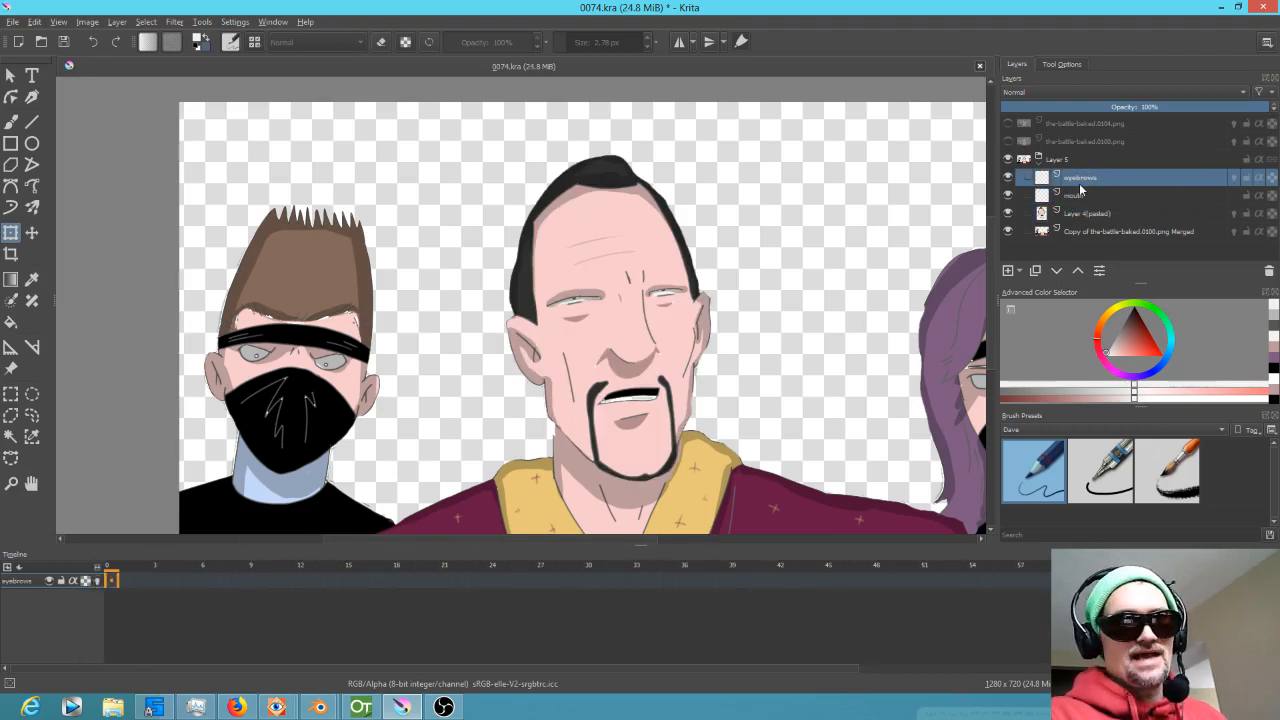
{"action": "left_click", "coordinate": [1071, 198]}
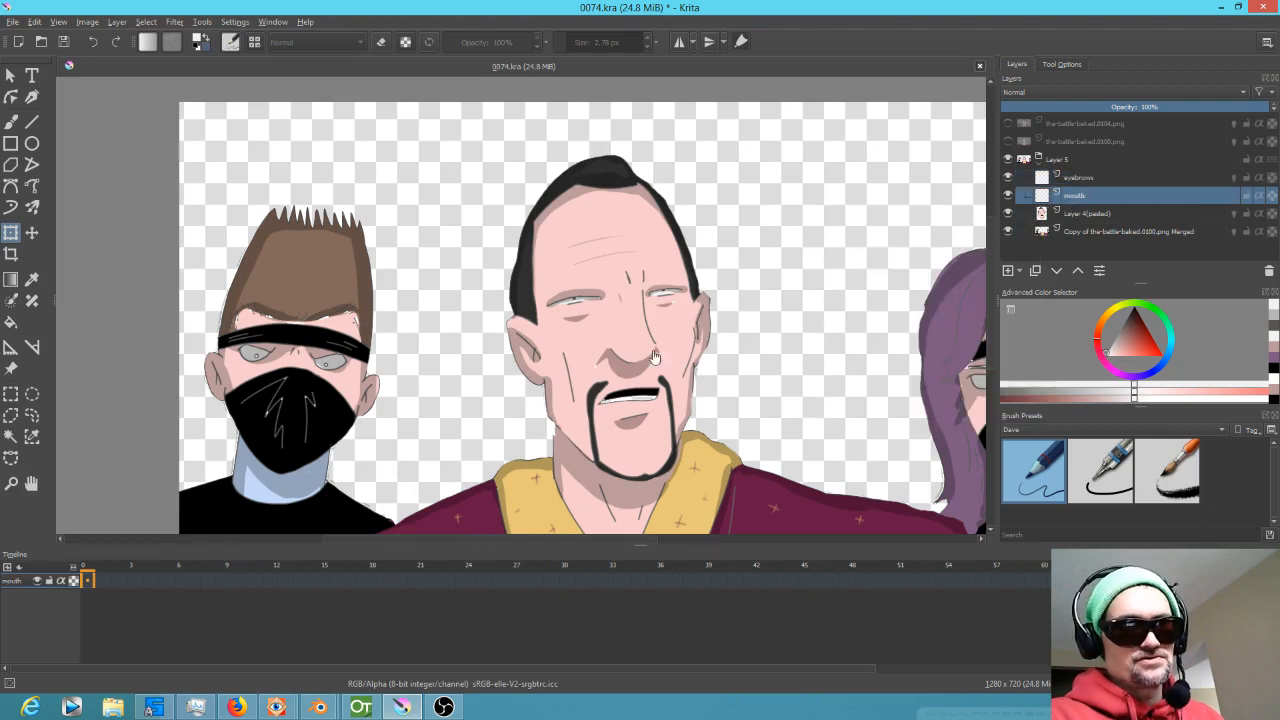
{"action": "right_click", "coordinate": [88, 582]}
{"action": "mouse_move", "coordinate": [140, 474]}
{"action": "left_click", "coordinate": [355, 473]}
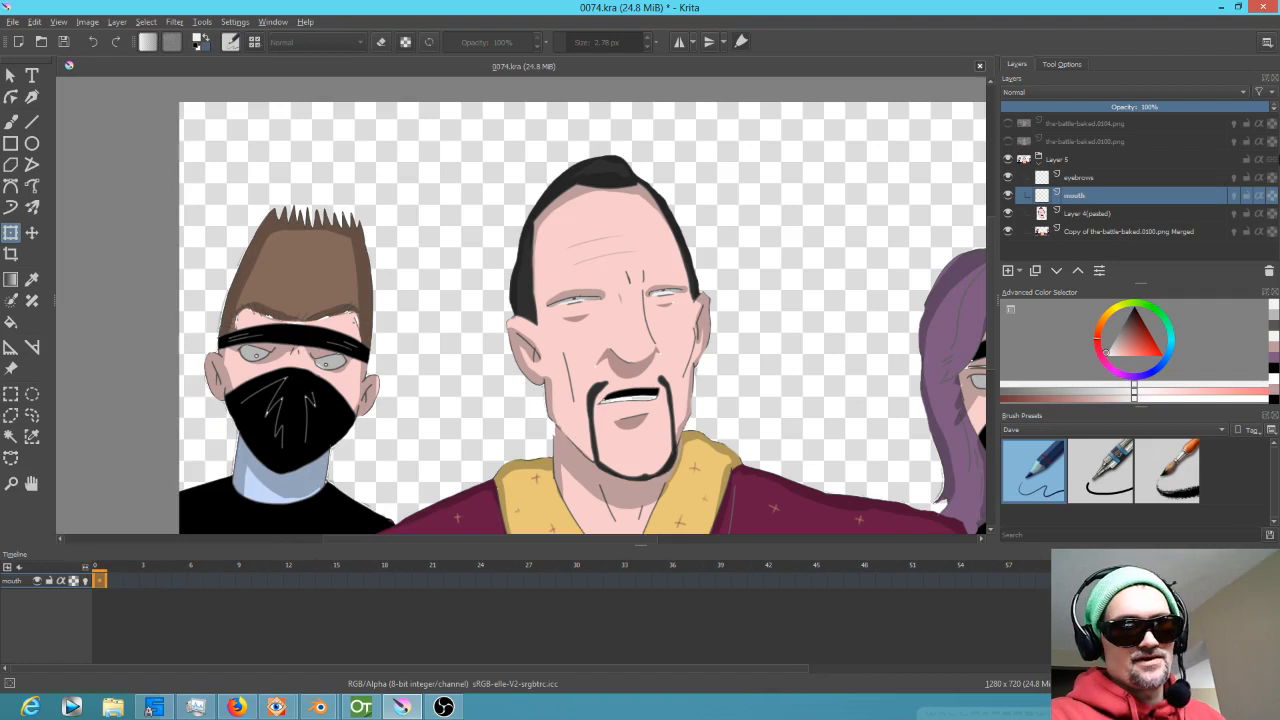
Try to insert a keyframe at frame 0 of the merged the-battle-baked.0100.png copy.
{"action": "left_click", "coordinate": [1074, 180]}
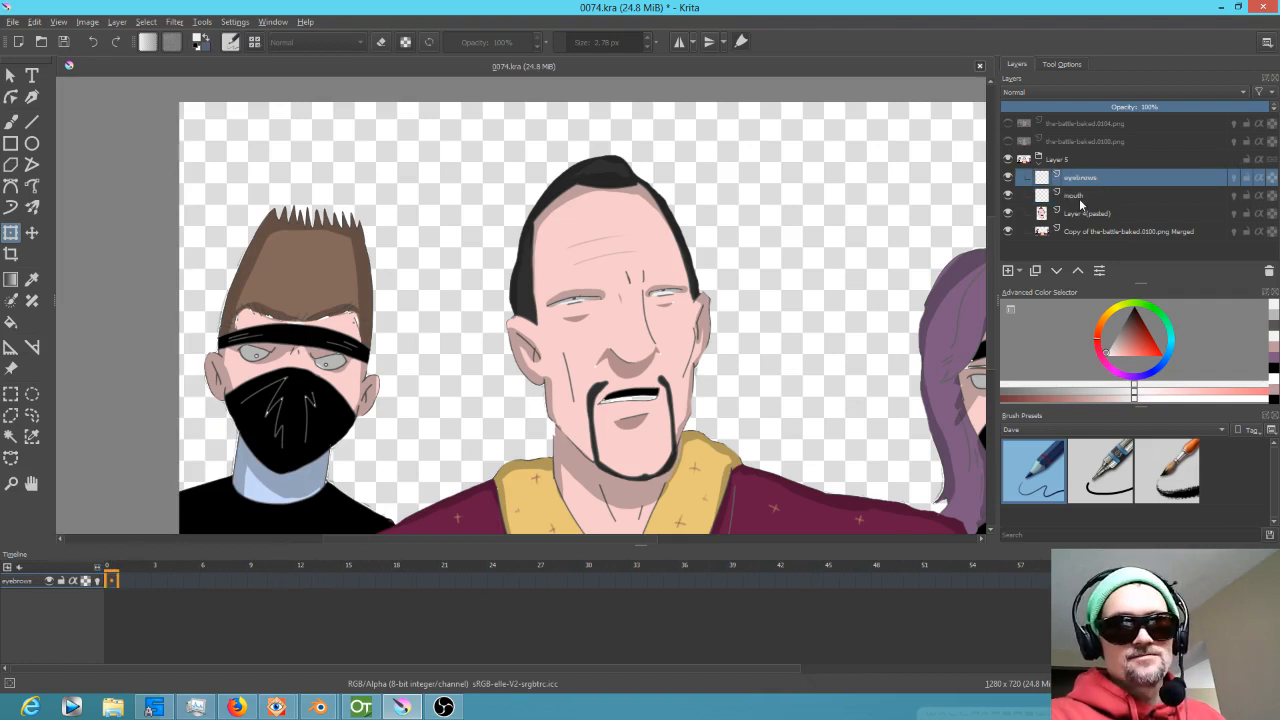
{"action": "left_click", "coordinate": [1079, 196]}
{"action": "left_click", "coordinate": [1062, 213]}
{"action": "left_click", "coordinate": [1044, 231]}
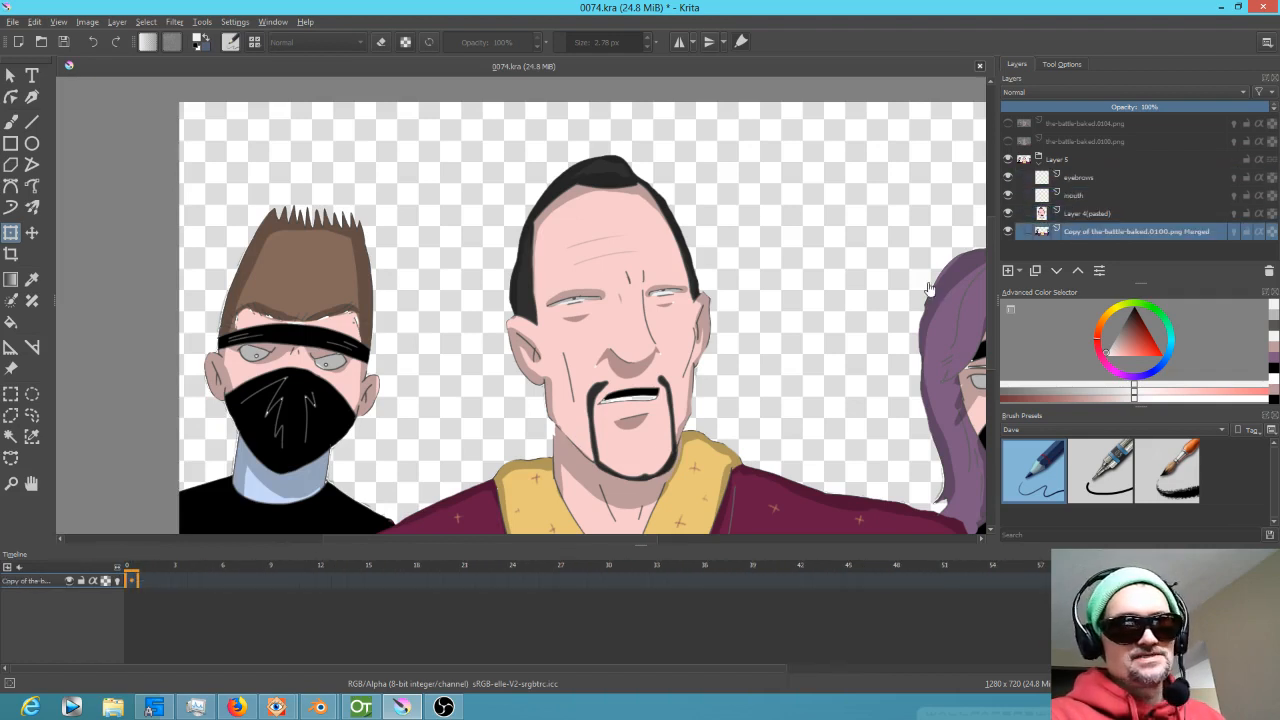
{"action": "right_click", "coordinate": [130, 580]}
{"action": "mouse_move", "coordinate": [222, 505]}
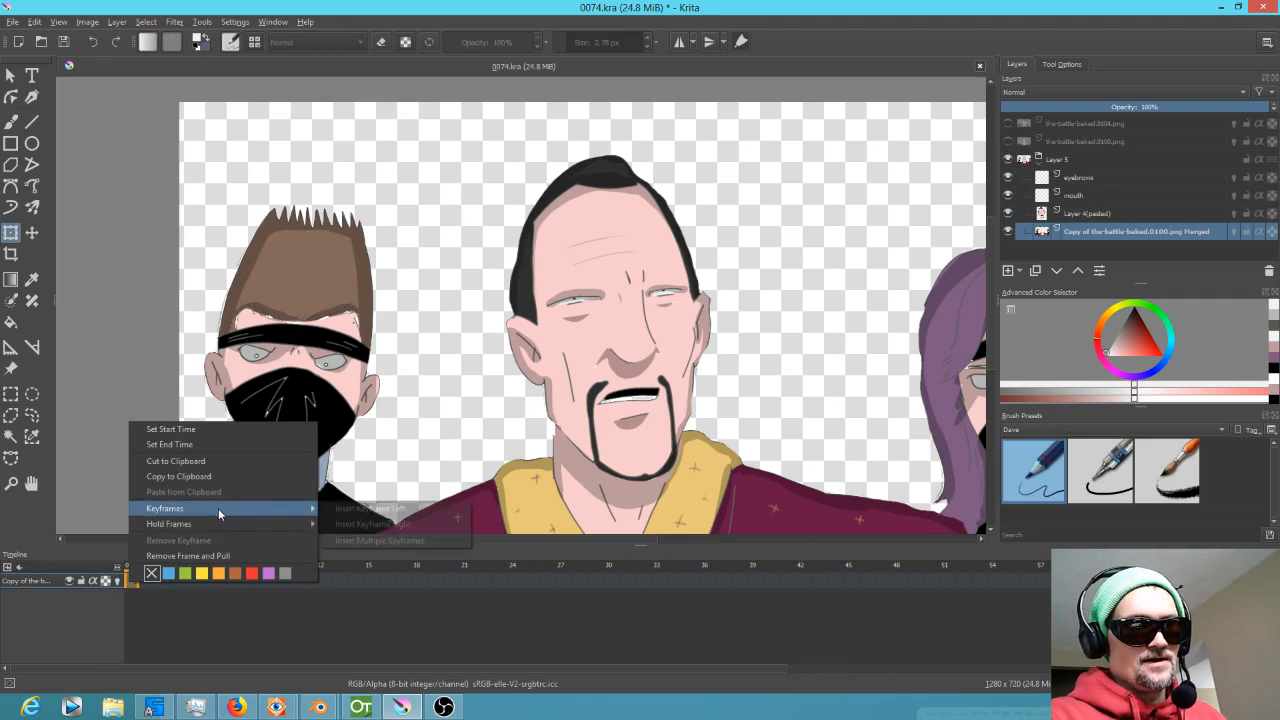
{"action": "left_click", "coordinate": [357, 512]}
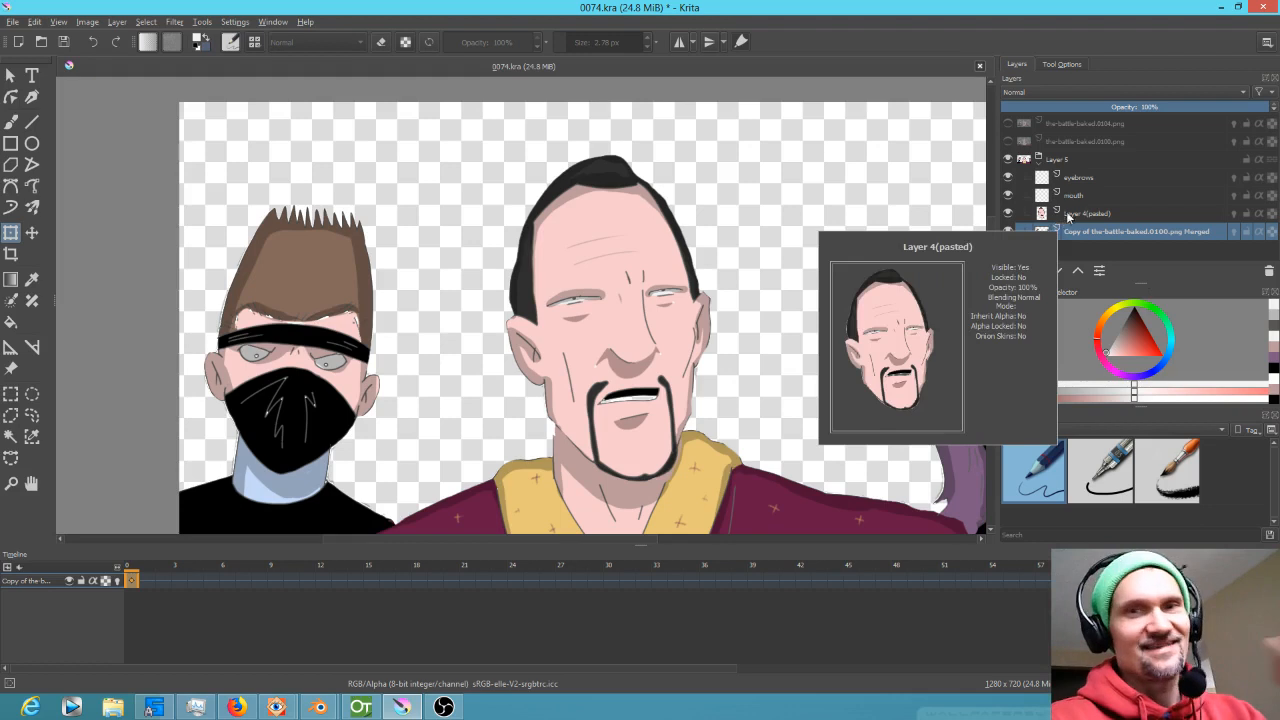
Compare the timeline frames of the eyebrows, mouth and pasted head layers, and check what the head layer contains.
{"action": "left_click", "coordinate": [1082, 178]}
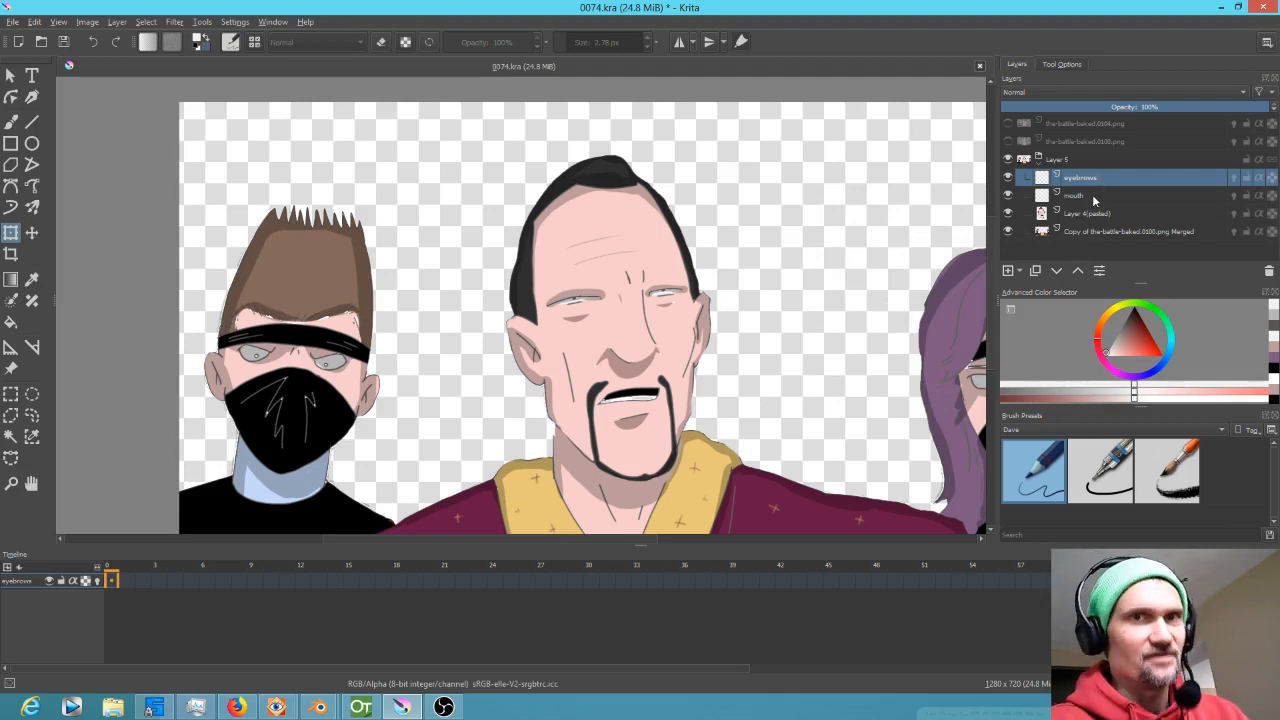
{"action": "left_click", "coordinate": [1094, 198]}
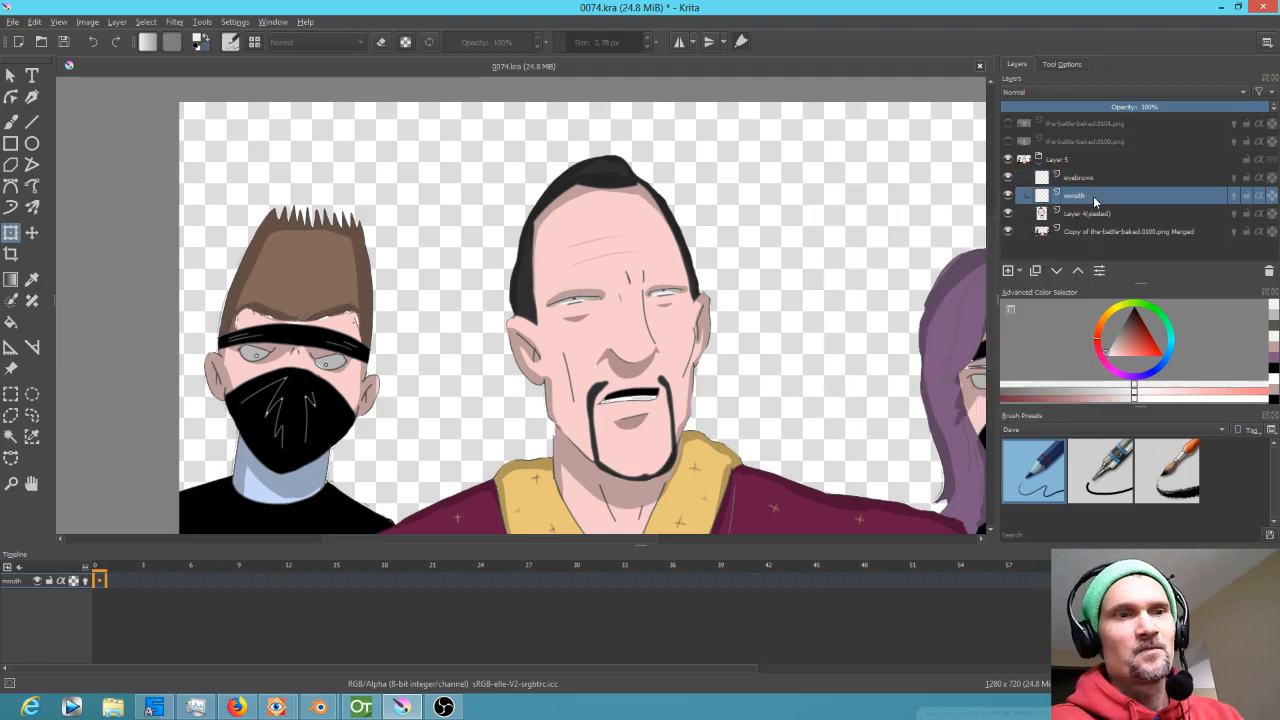
{"action": "left_click", "coordinate": [1095, 181]}
{"action": "left_click", "coordinate": [1090, 195]}
{"action": "left_click", "coordinate": [1090, 212]}
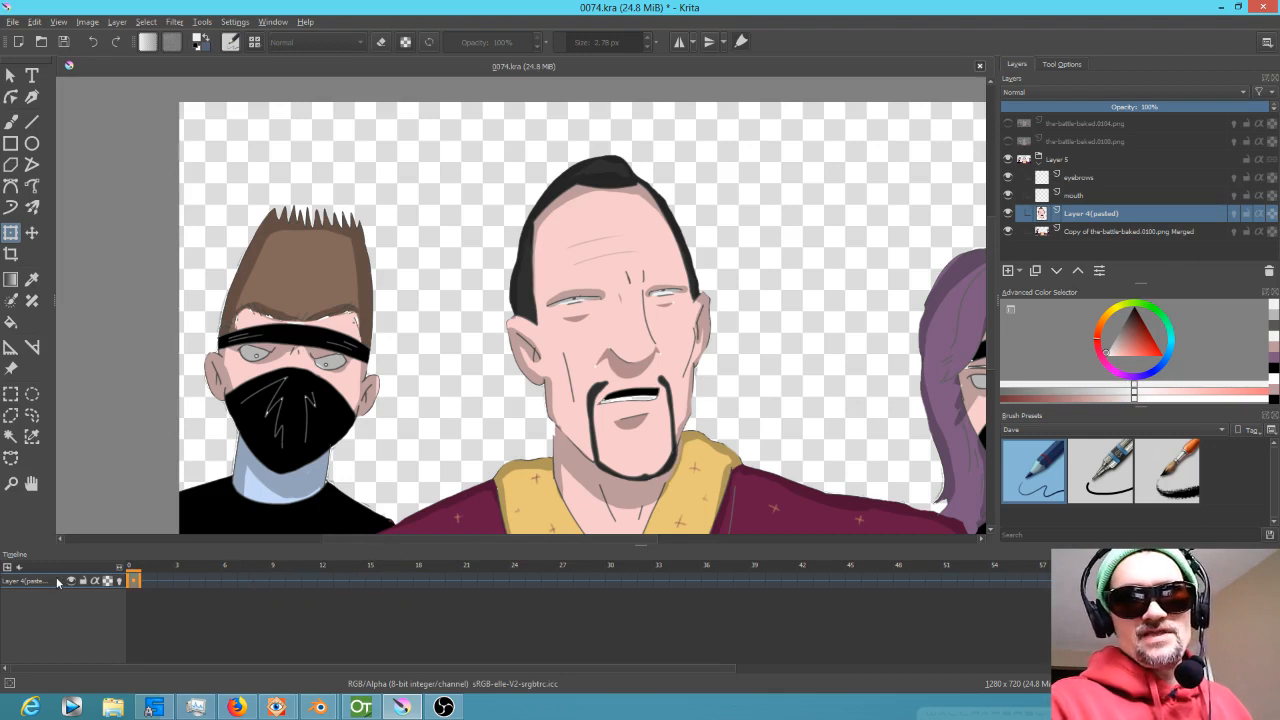
{"action": "left_click", "coordinate": [1008, 213]}
{"action": "left_click", "coordinate": [1008, 213]}
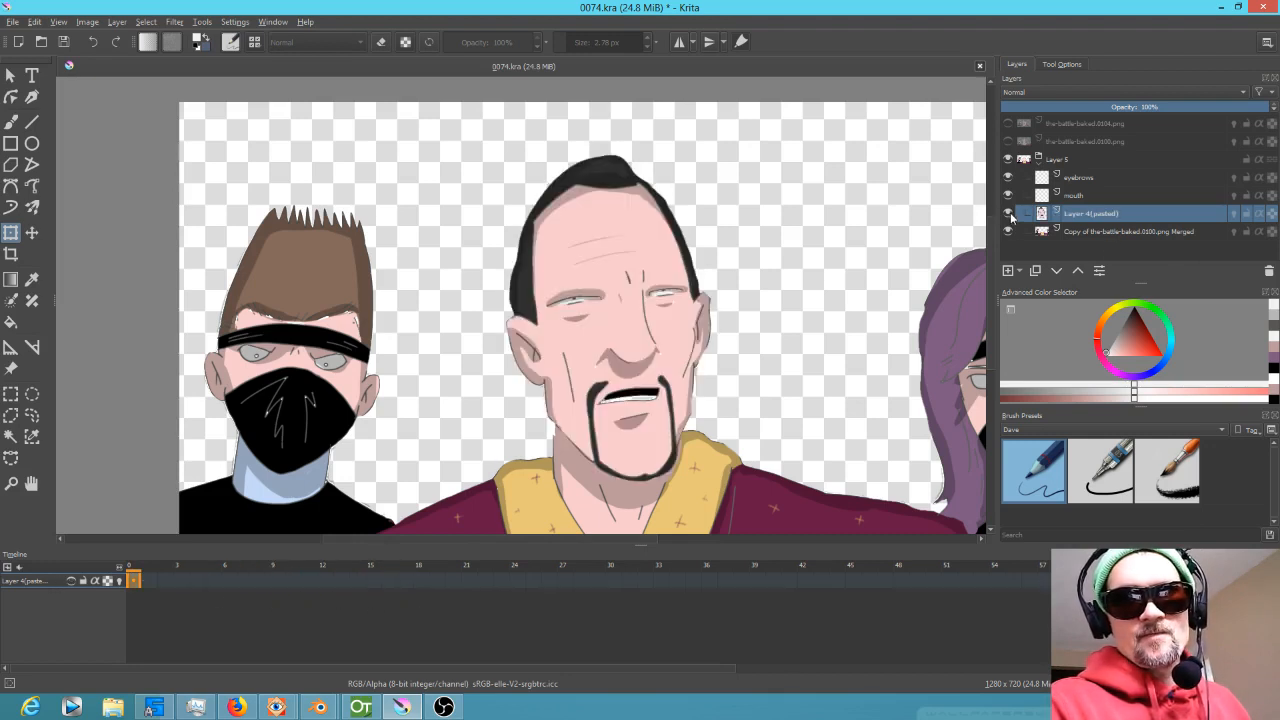
{"action": "left_click", "coordinate": [1064, 196]}
Outline the goateed man's mouth and lower-lip shadow with a freehand selection on the pasted head layer.
{"action": "left_click", "coordinate": [1080, 216]}
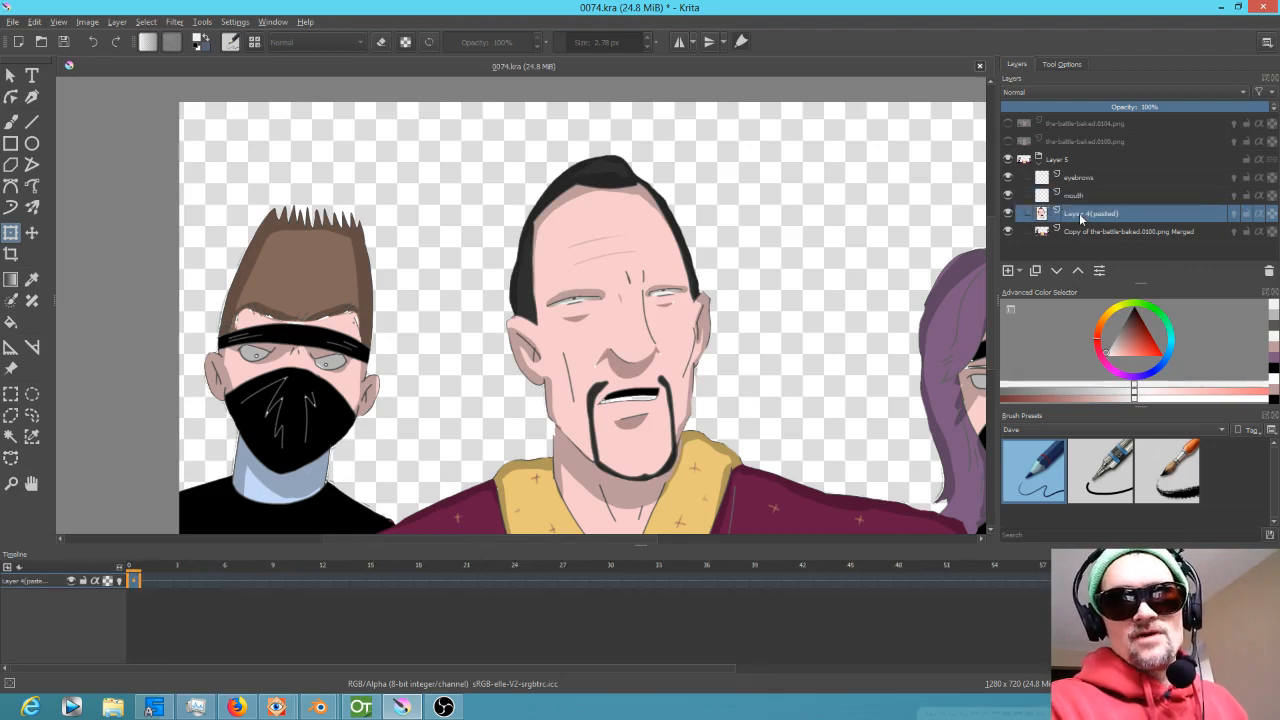
{"action": "mouse_move", "coordinate": [1080, 220]}
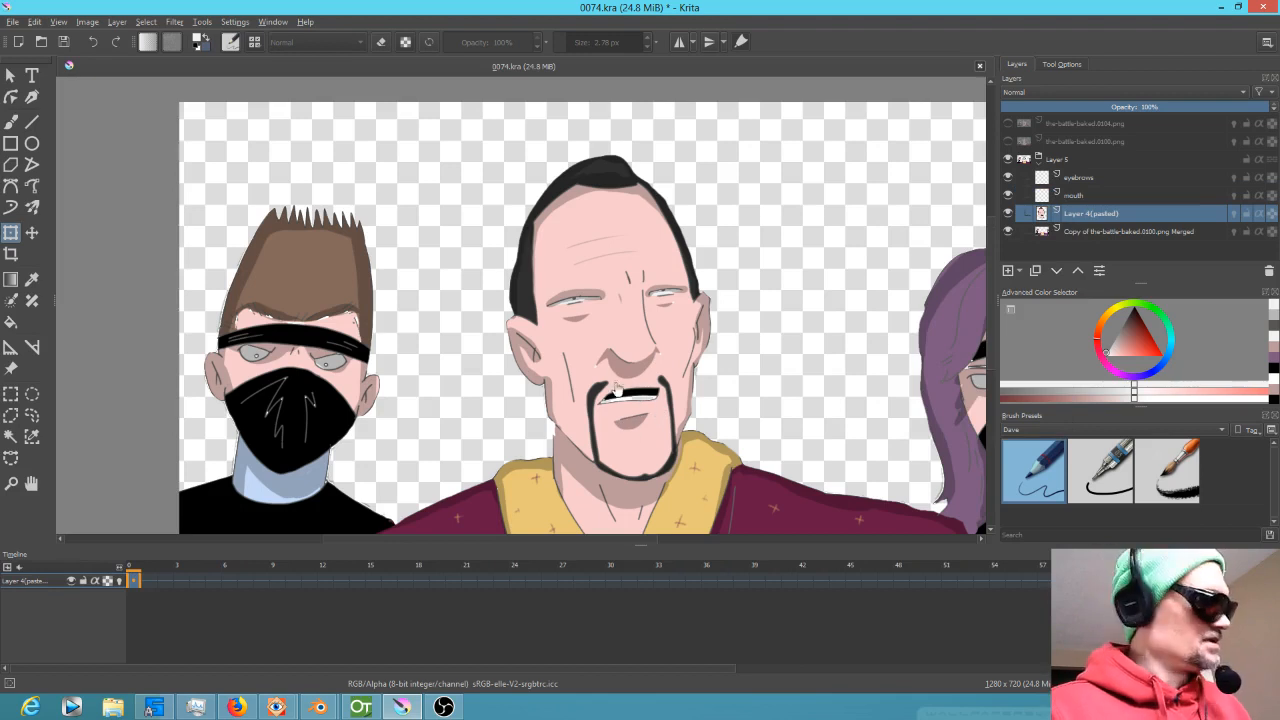
{"action": "key", "text": "b"}
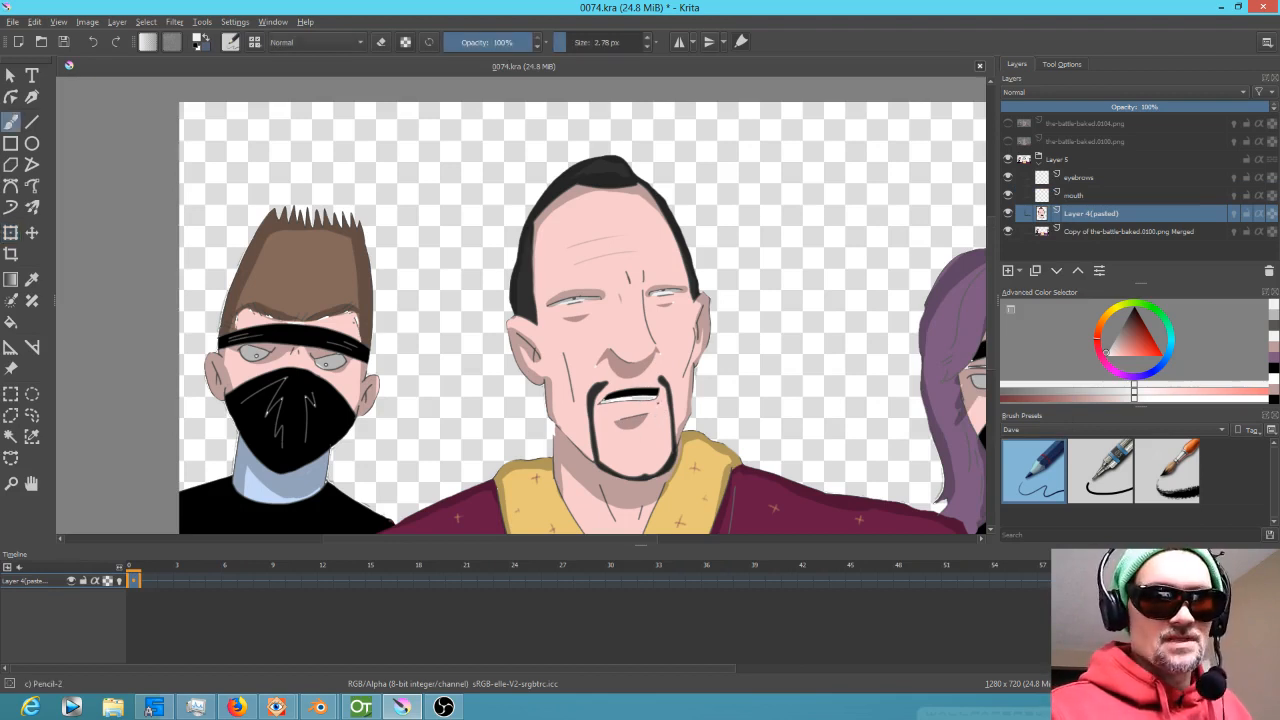
{"action": "key", "text": "l"}
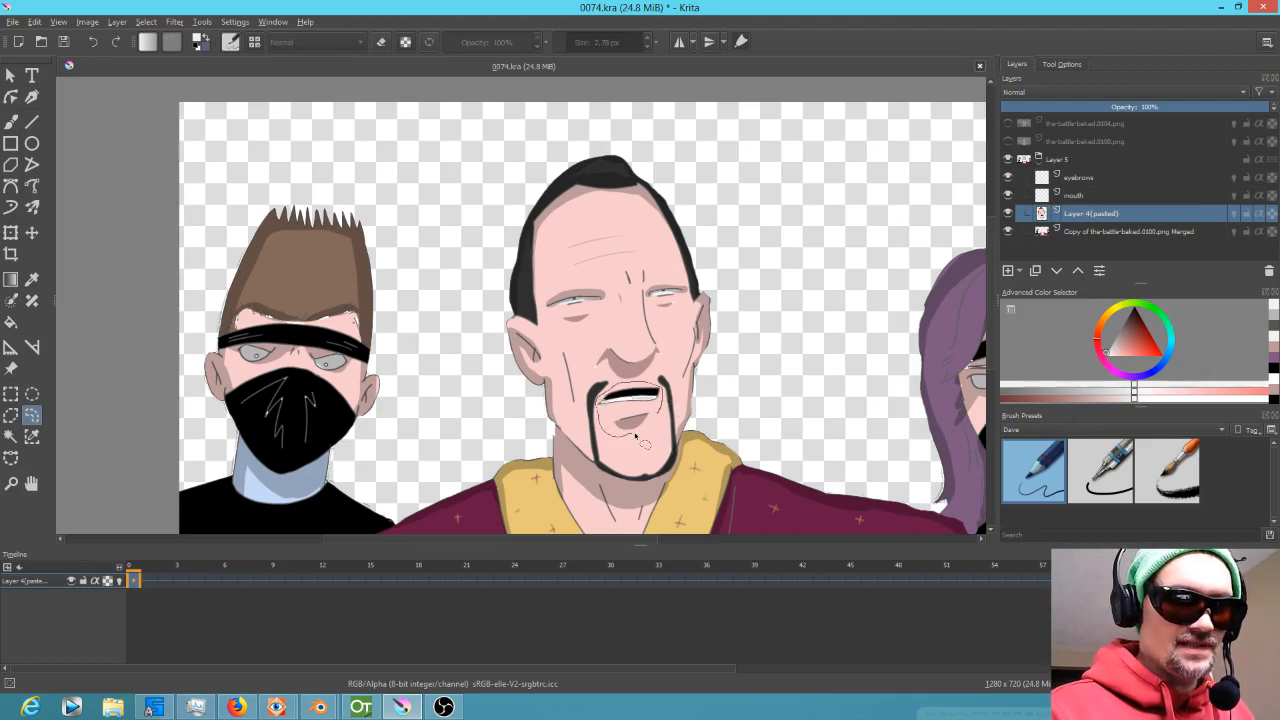
{"action": "left_click_drag", "start_coordinate": [659, 414], "coordinate": [660, 410]}
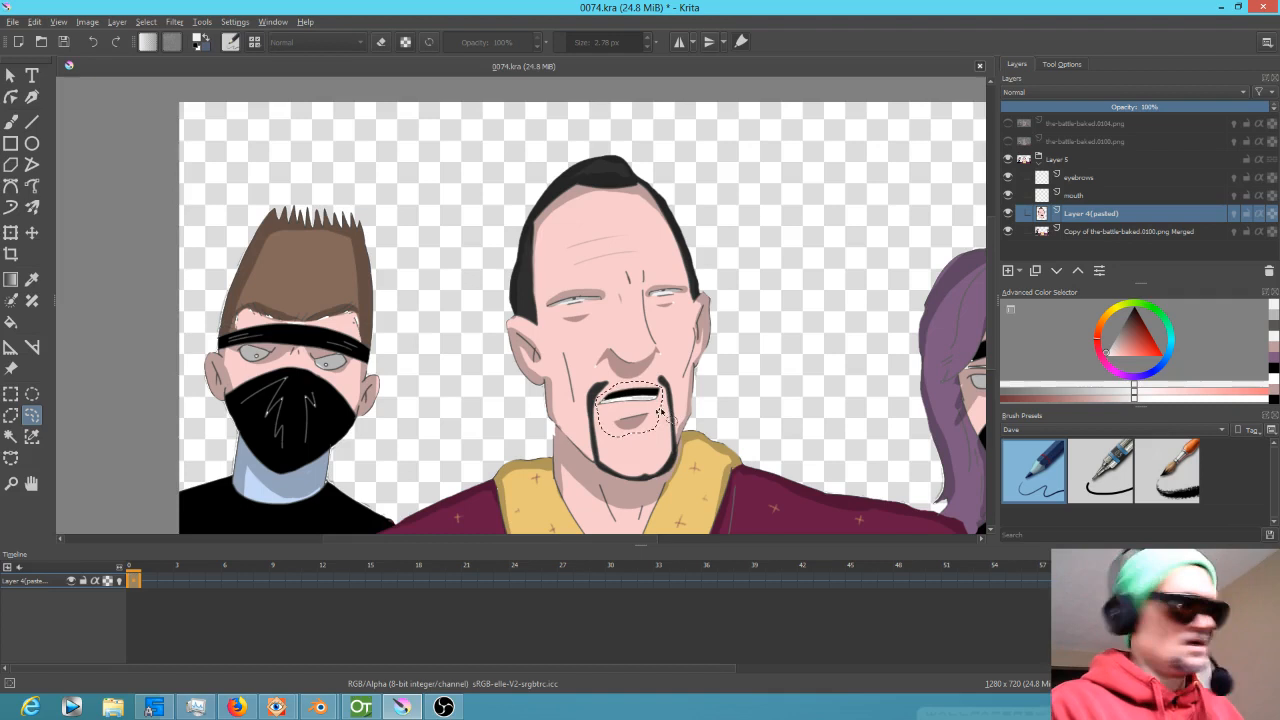
Hide the pasted head layer and paste the copied mouth area as a new layer above the mouth layer.
{"action": "left_click", "coordinate": [1100, 199]}
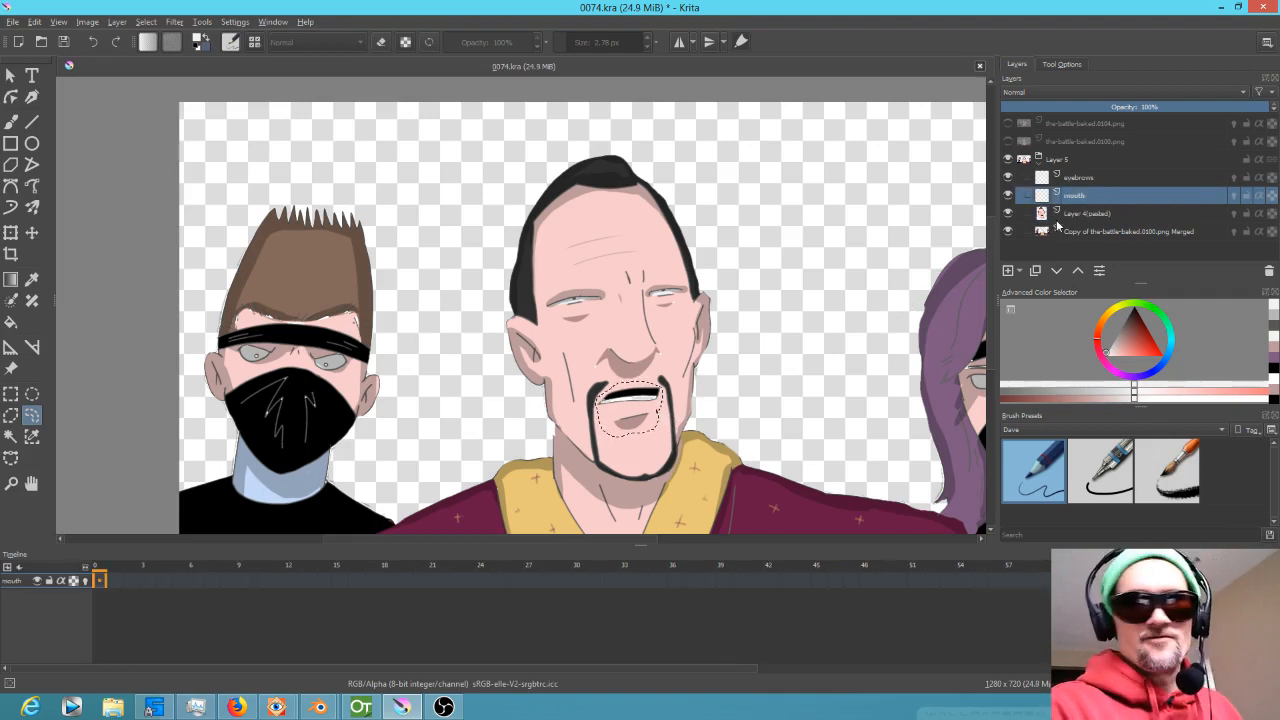
{"action": "left_click", "coordinate": [1008, 213]}
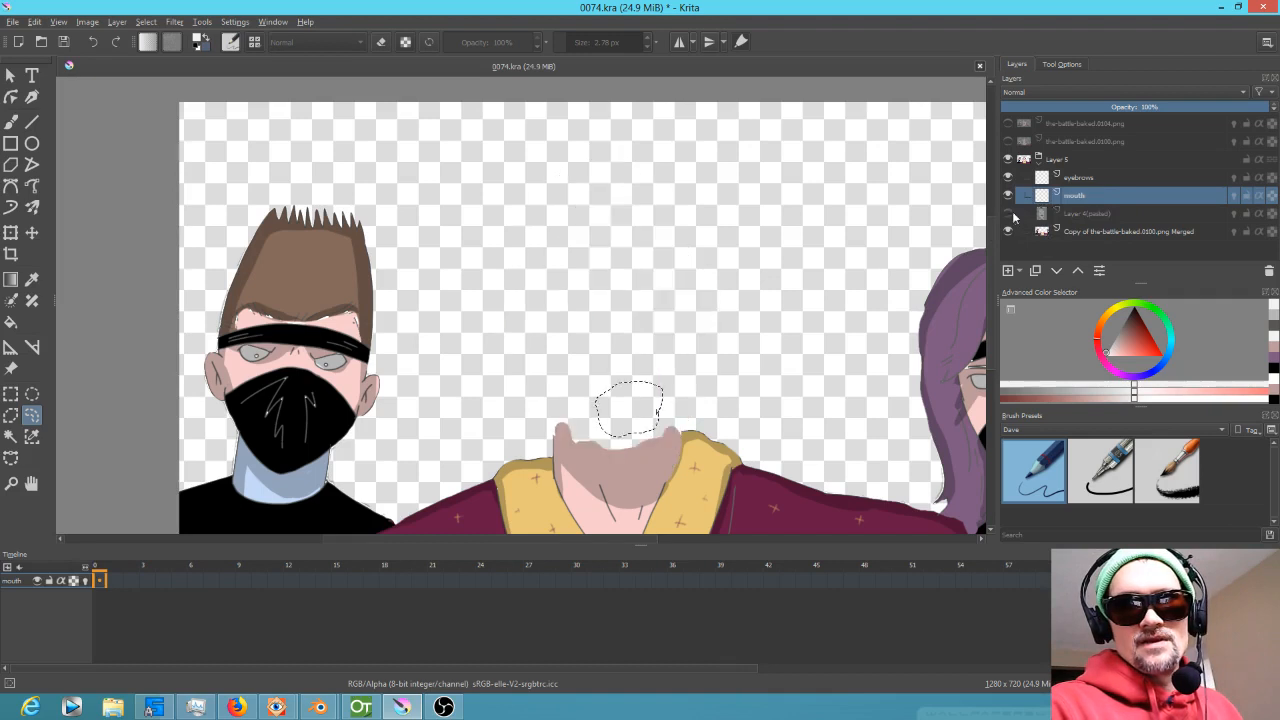
{"action": "key", "text": "ctrl+v"}
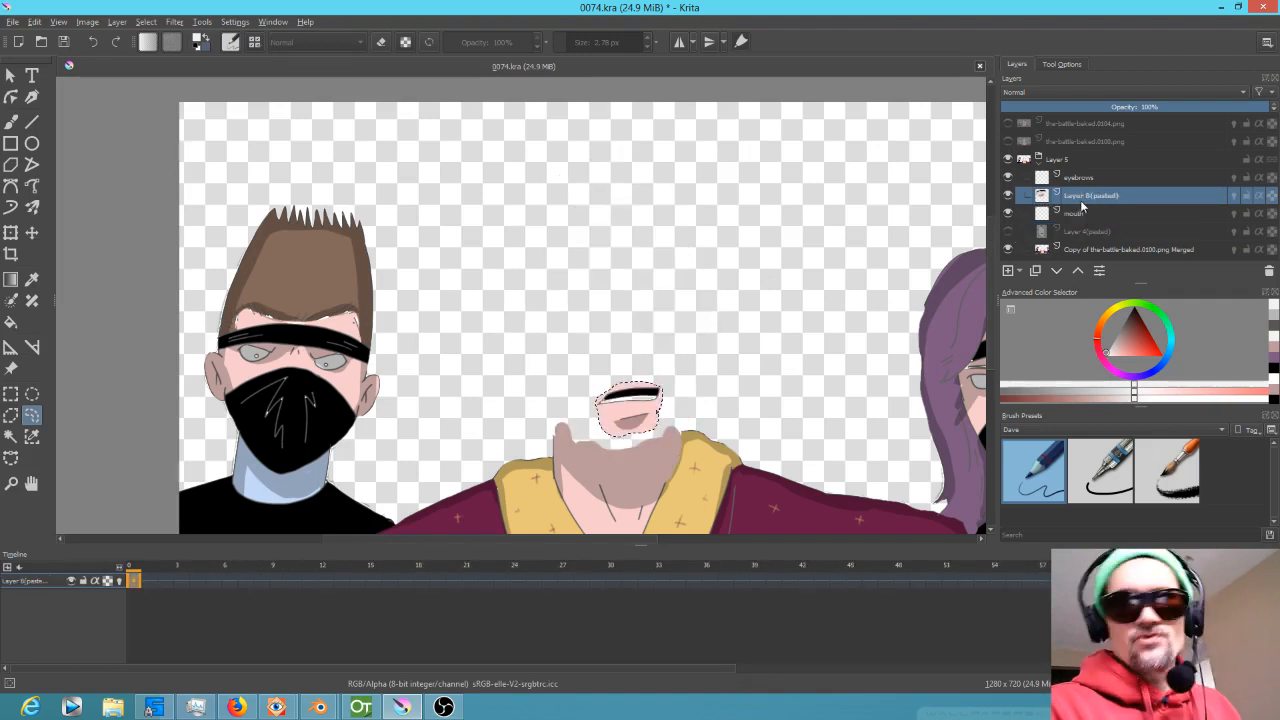
Merge the pasted mouth area down into the mouth layer and hide that layer.
{"action": "key", "text": "ctrl+e"}
{"action": "left_click", "coordinate": [1008, 213]}
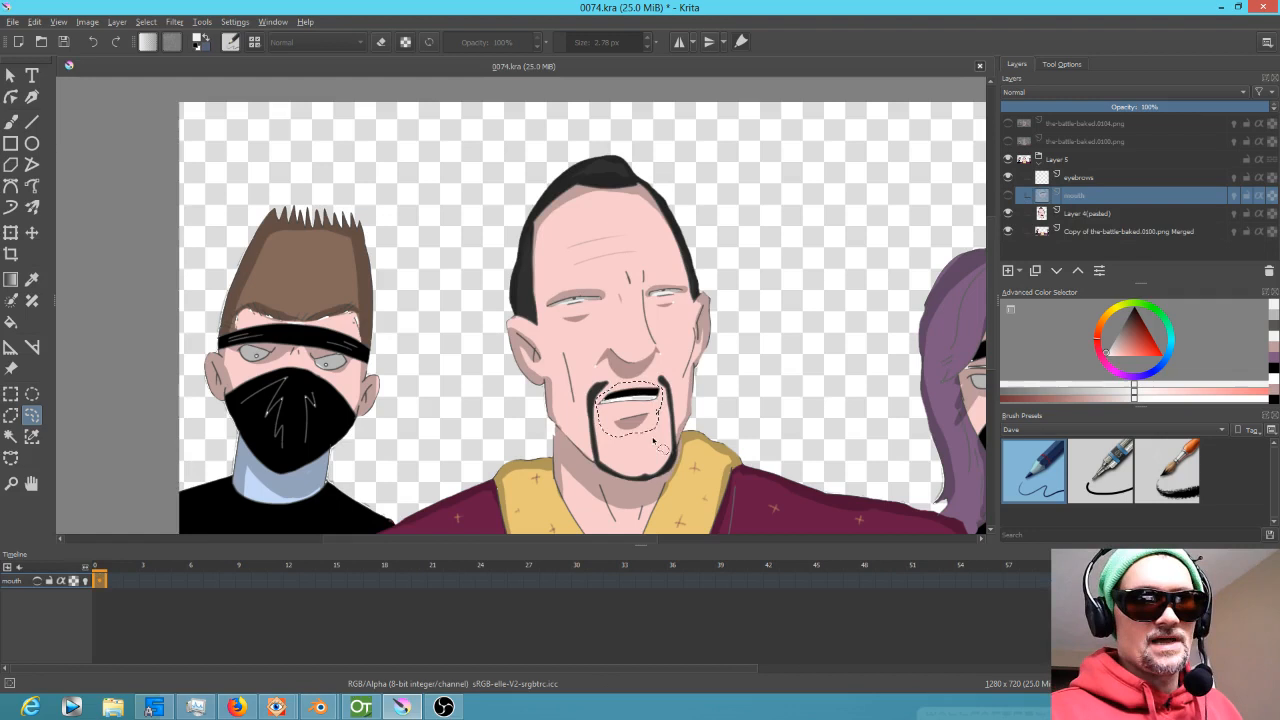
Paint over the goateed man's mouth and lip shadow on the pasted head layer with a large brush in the sampled skin pink.
{"action": "key", "text": "b"}
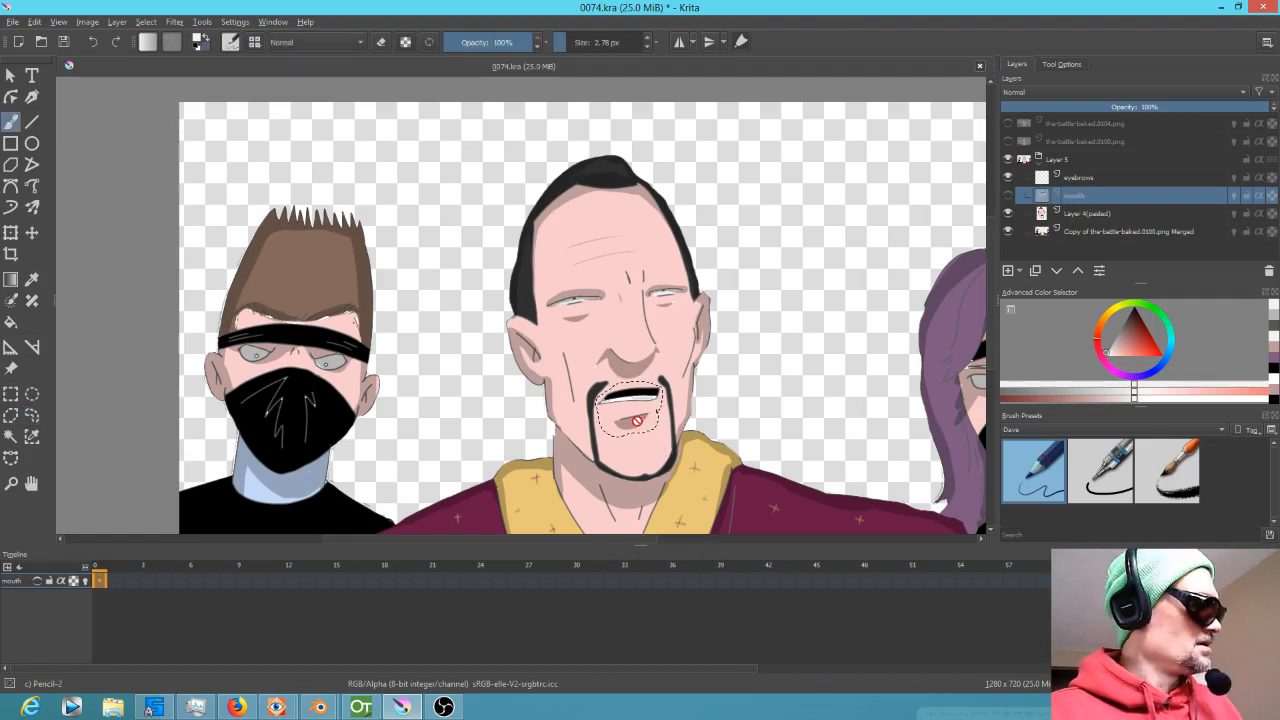
{"action": "left_click", "coordinate": [641, 397], "text": "ctrl"}
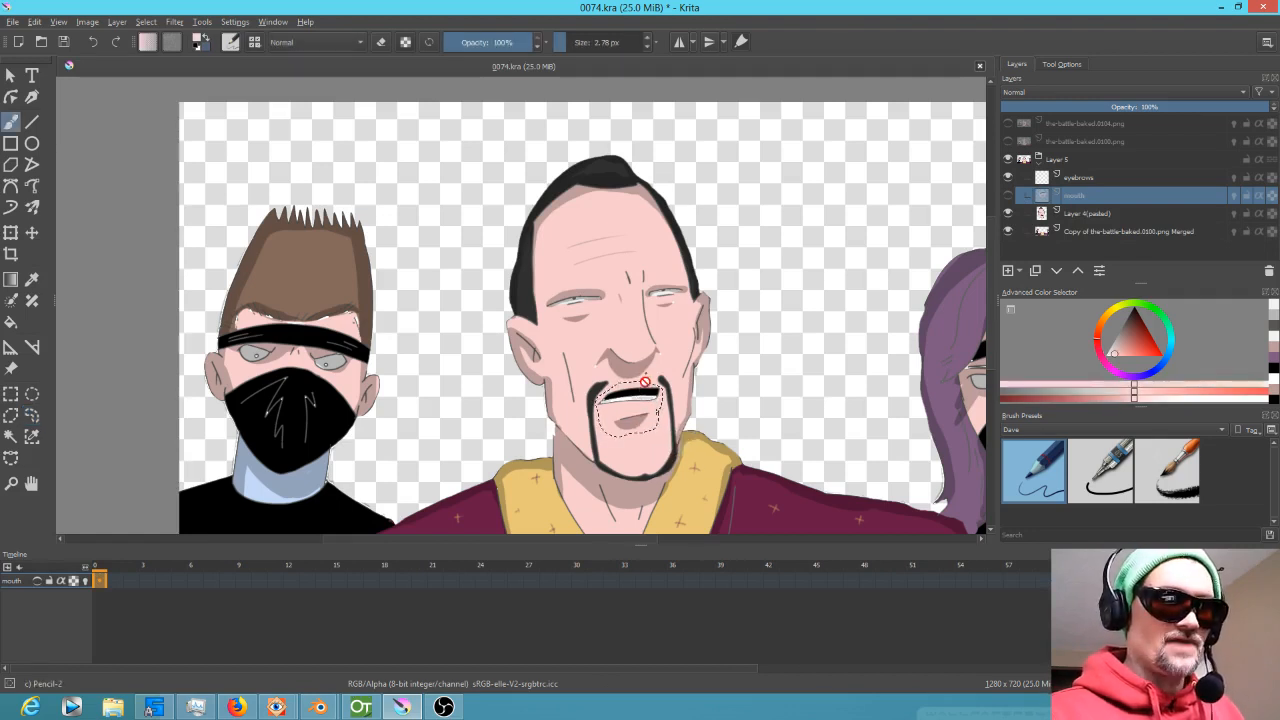
{"action": "left_click", "coordinate": [1078, 214]}
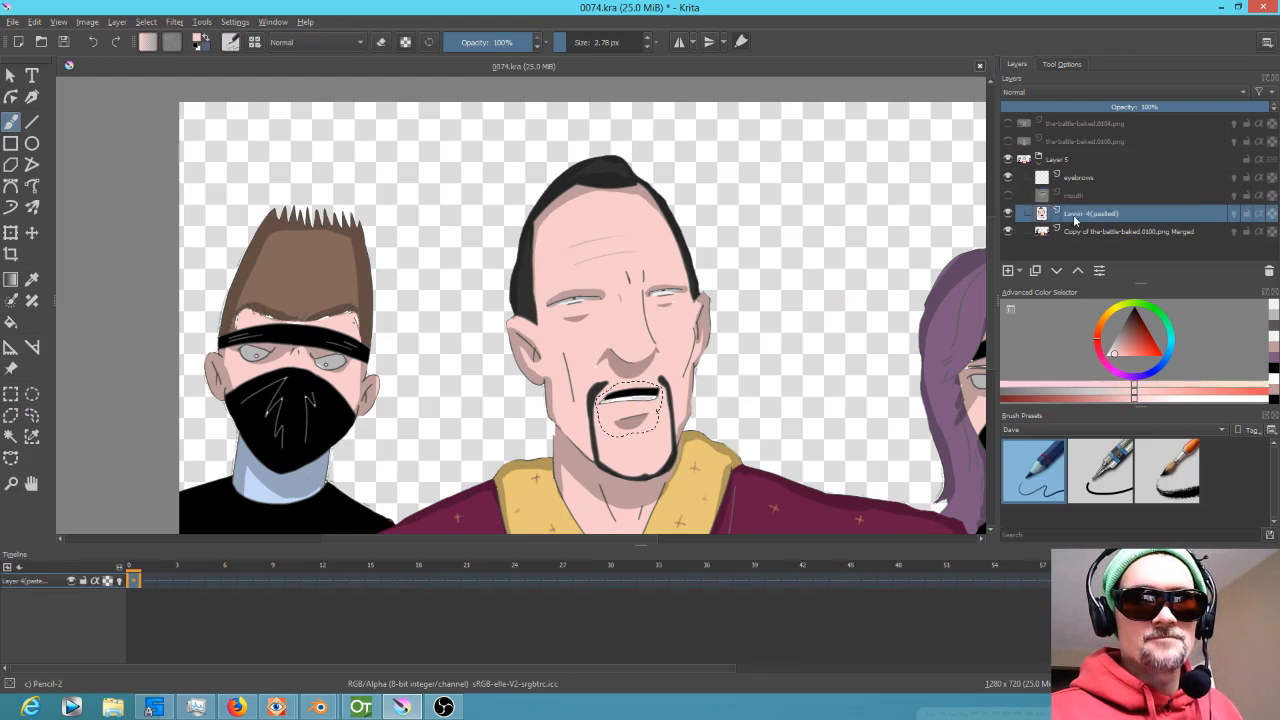
{"action": "left_click_drag", "start_coordinate": [633, 423], "coordinate": [665, 423], "text": "shift"}
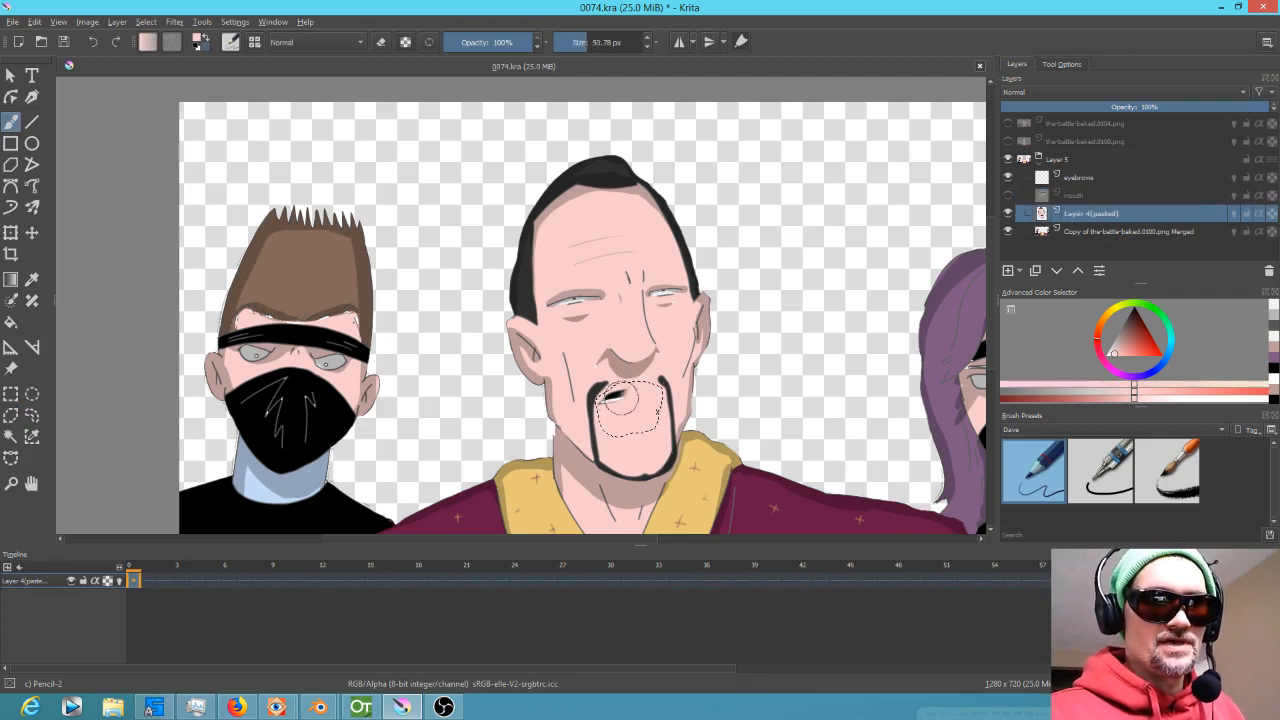
{"action": "left_click_drag", "start_coordinate": [652, 386], "coordinate": [657, 411]}
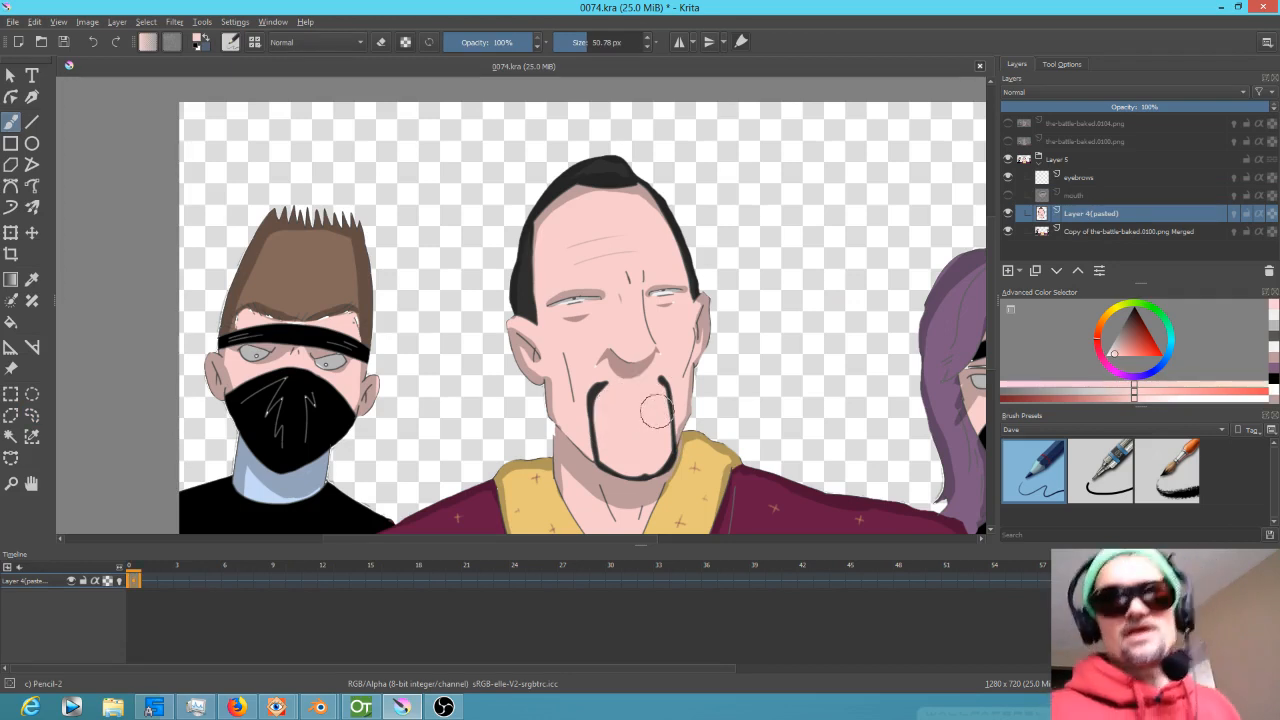
Reduce the brush to 22.78 px and paint out the white specks around the man's eye and nose in skin pink.
{"action": "left_click_drag", "start_coordinate": [652, 410], "coordinate": [634, 403], "text": "shift"}
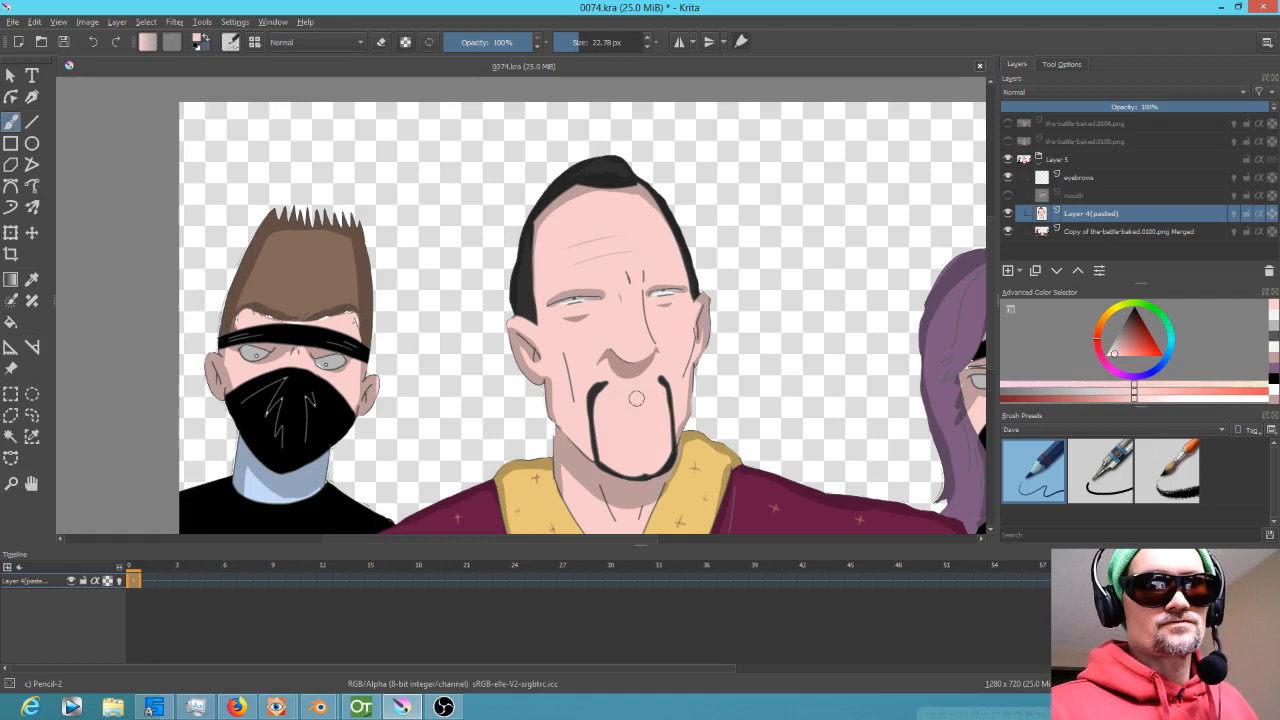
{"action": "scroll", "coordinate": [634, 403], "scroll_direction": "up", "scroll_amount": 5}
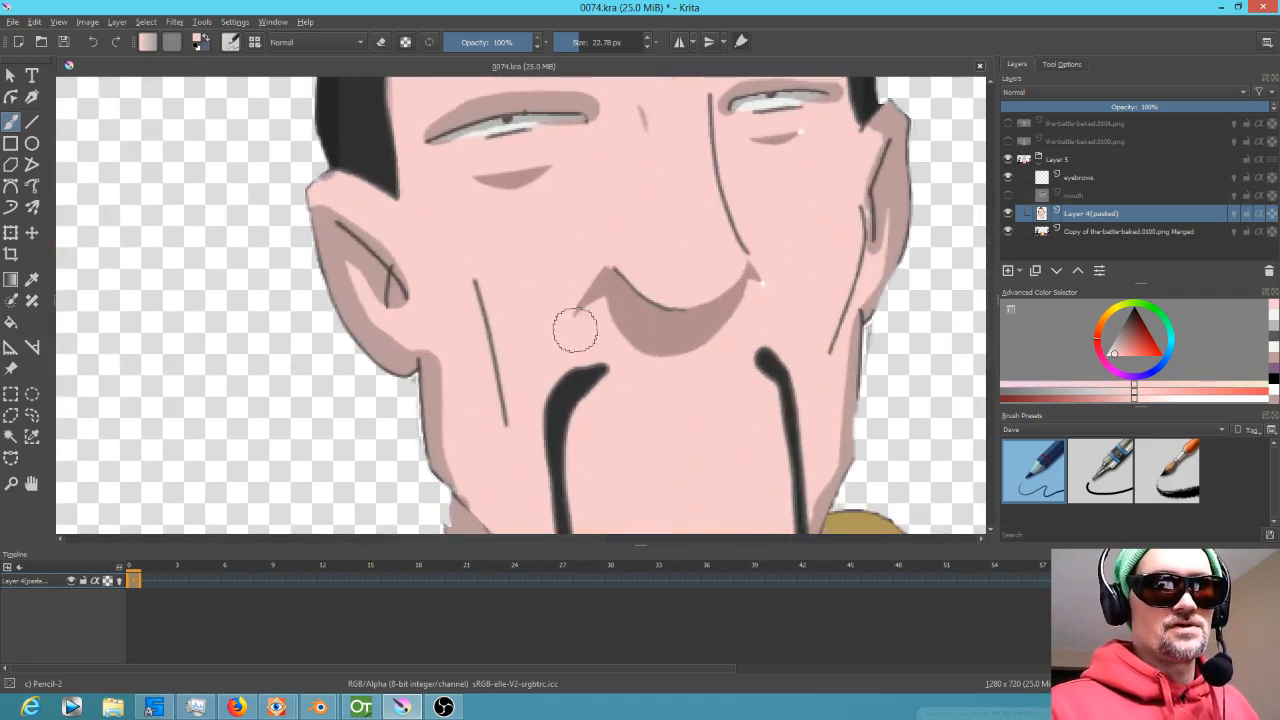
{"action": "left_click", "coordinate": [811, 134]}
{"action": "left_click_drag", "start_coordinate": [771, 404], "coordinate": [807, 224]}
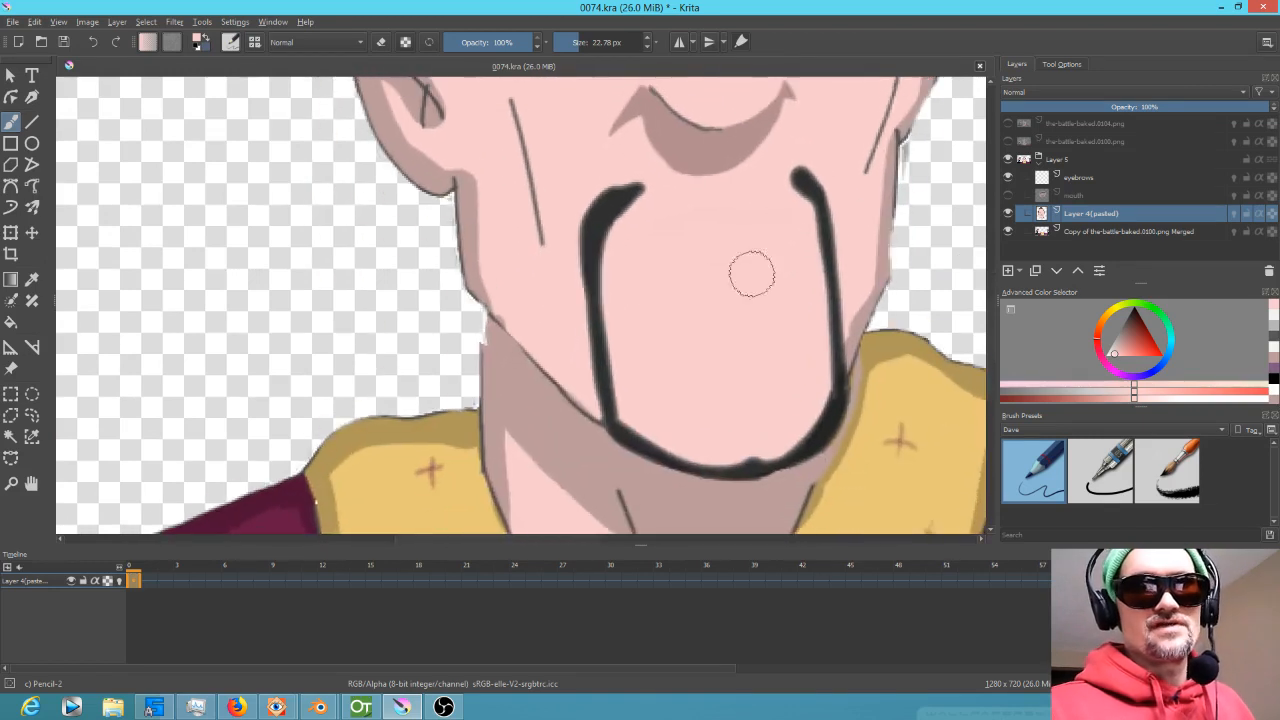
Fill the gap between jaw and neck with the sampled neck-shadow colour on the merged the-battle-baked.0100.png copy, then reselect the pasted head layer.
{"action": "left_click", "coordinate": [514, 385], "text": "ctrl"}
{"action": "left_click_drag", "start_coordinate": [516, 386], "coordinate": [483, 386]}
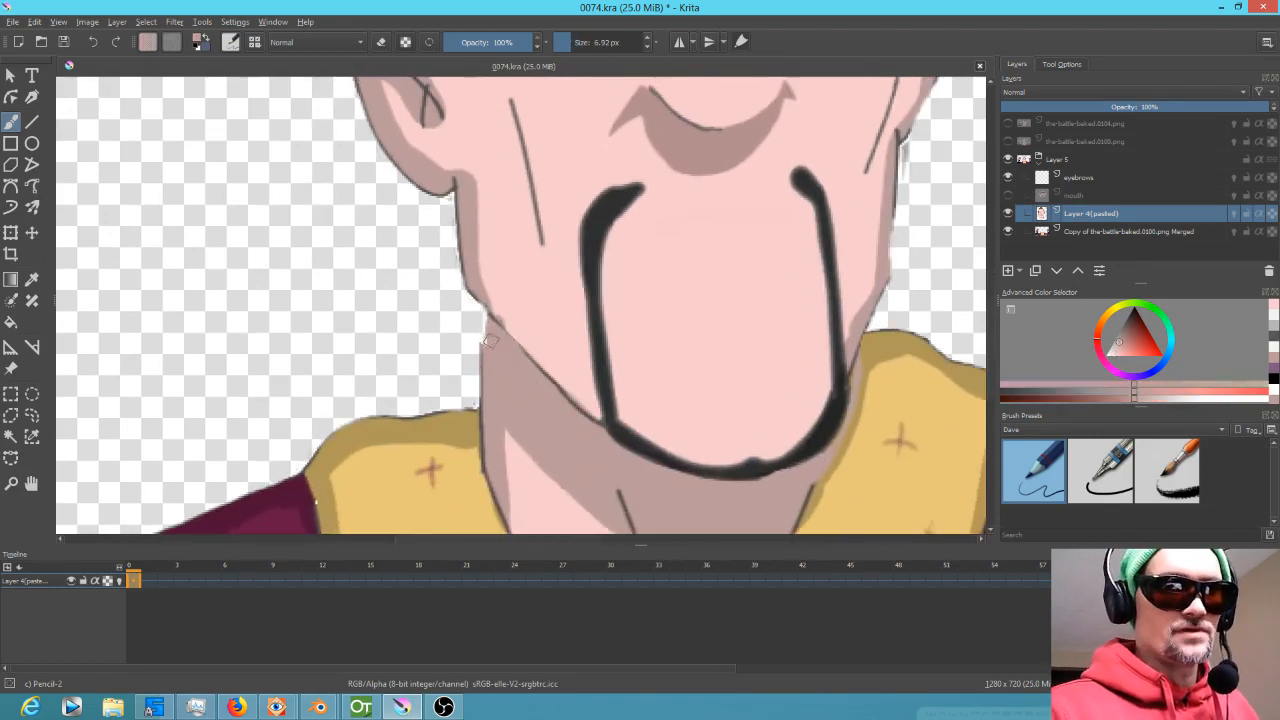
{"action": "left_click", "coordinate": [1078, 231]}
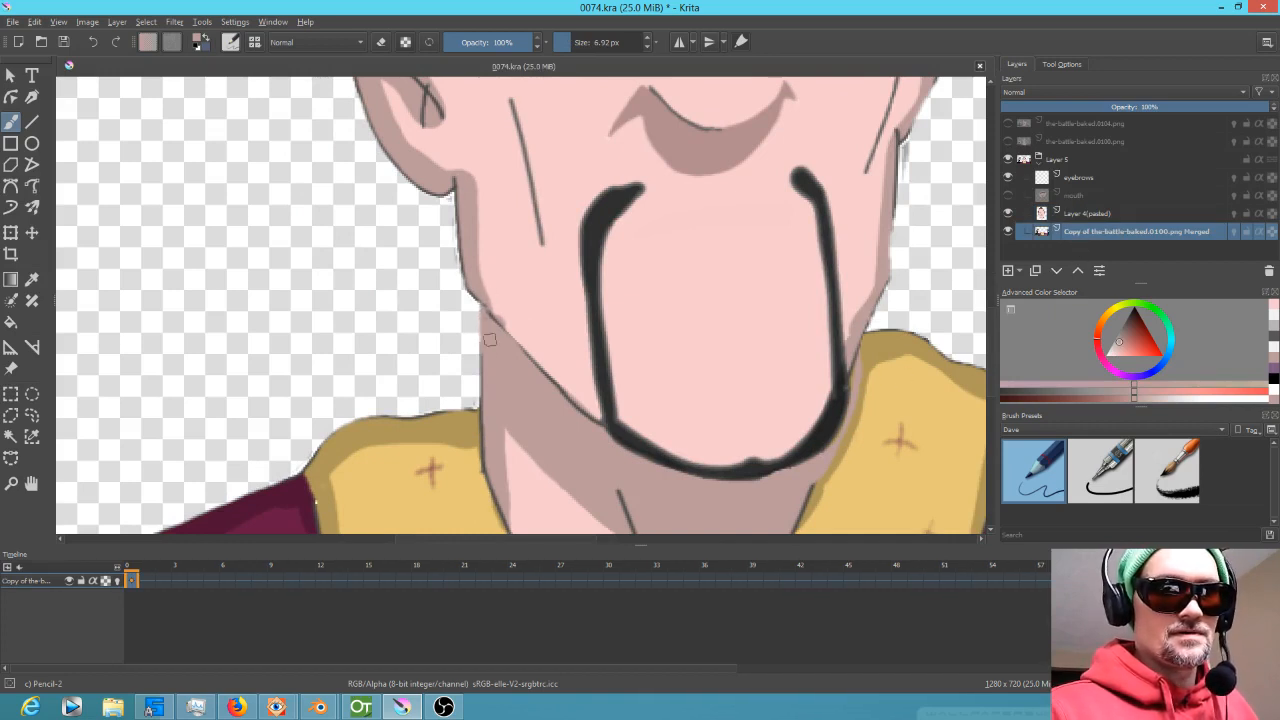
{"action": "key", "text": "Page_Up"}
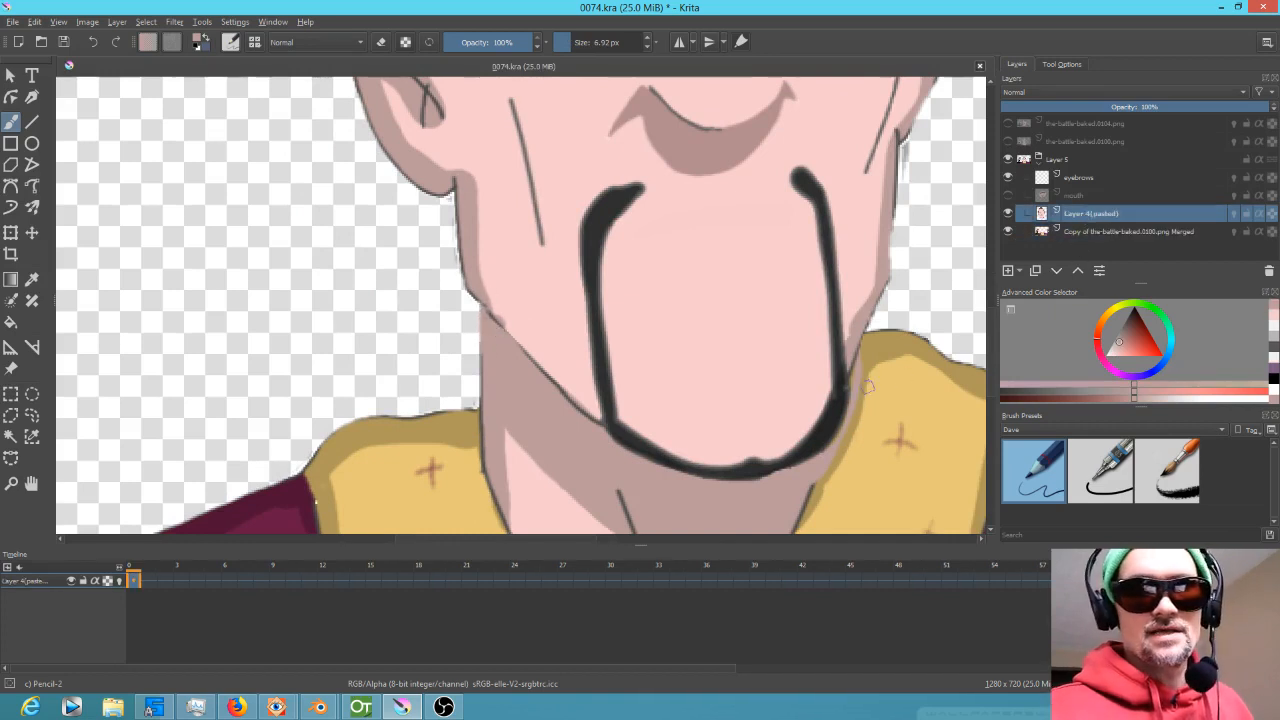
On the merged the-battle-baked.0100.png copy, paint out the white specks on the masked man's face mask with sampled black.
{"action": "scroll", "coordinate": [830, 305], "scroll_direction": "down", "scroll_amount": 2}
{"action": "mouse_move", "coordinate": [829, 222]}
{"action": "left_mouse_down"}
{"action": "mouse_move", "coordinate": [813, 282]}
{"action": "mouse_move", "coordinate": [765, 361]}
{"action": "left_mouse_up"}
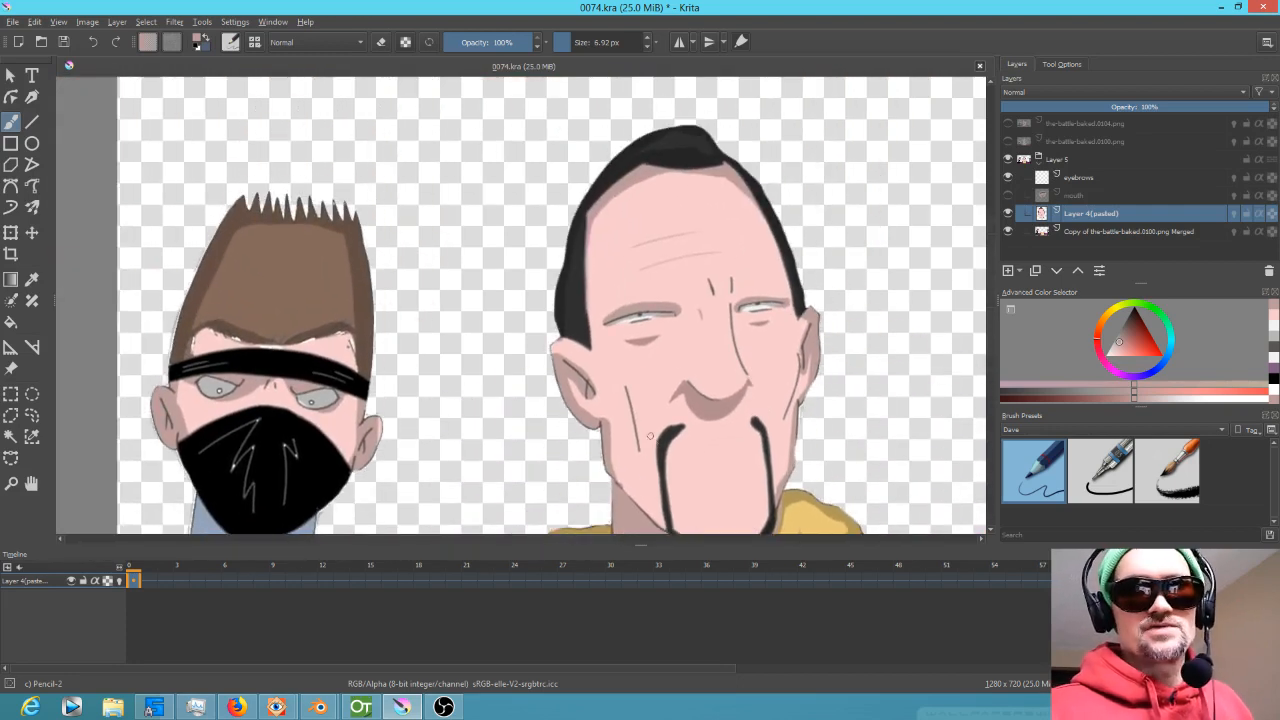
{"action": "left_click", "coordinate": [1099, 236]}
{"action": "left_click", "coordinate": [1008, 231]}
{"action": "left_click", "coordinate": [1009, 232]}
{"action": "left_click_drag", "start_coordinate": [315, 430], "coordinate": [572, 262]}
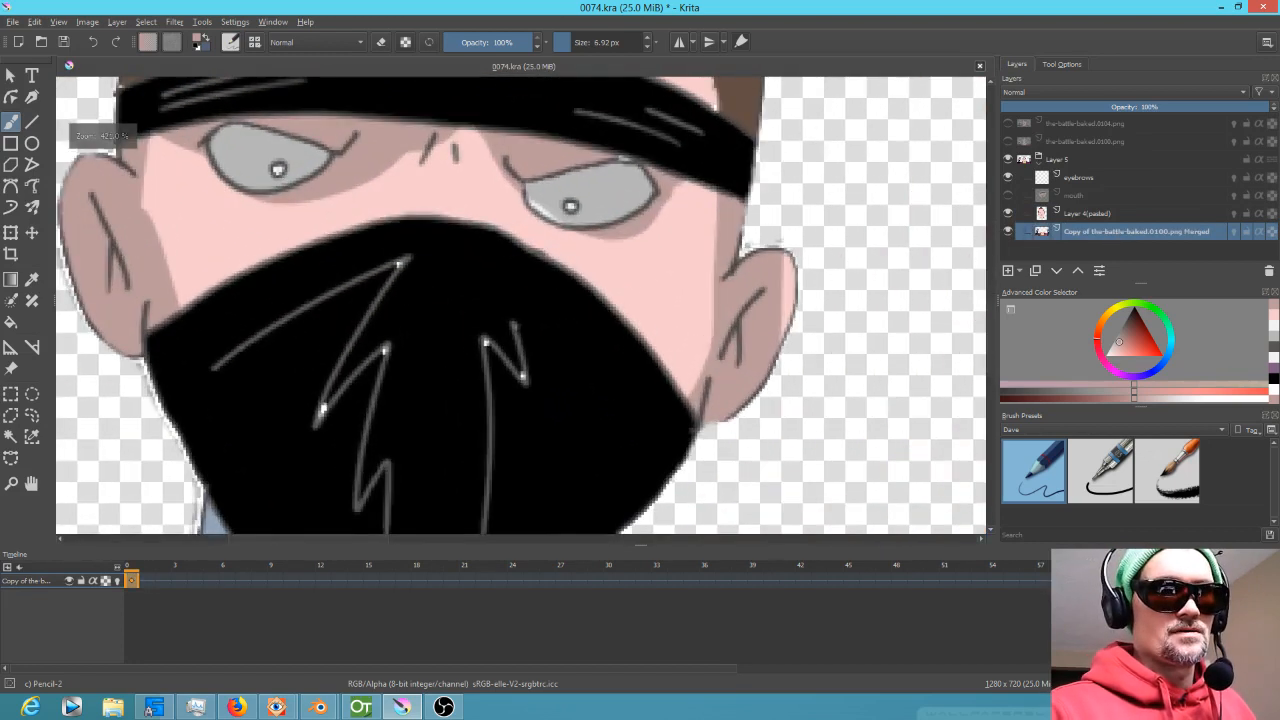
{"action": "left_click", "coordinate": [446, 331], "text": "ctrl"}
{"action": "left_click_drag", "start_coordinate": [399, 263], "coordinate": [393, 268]}
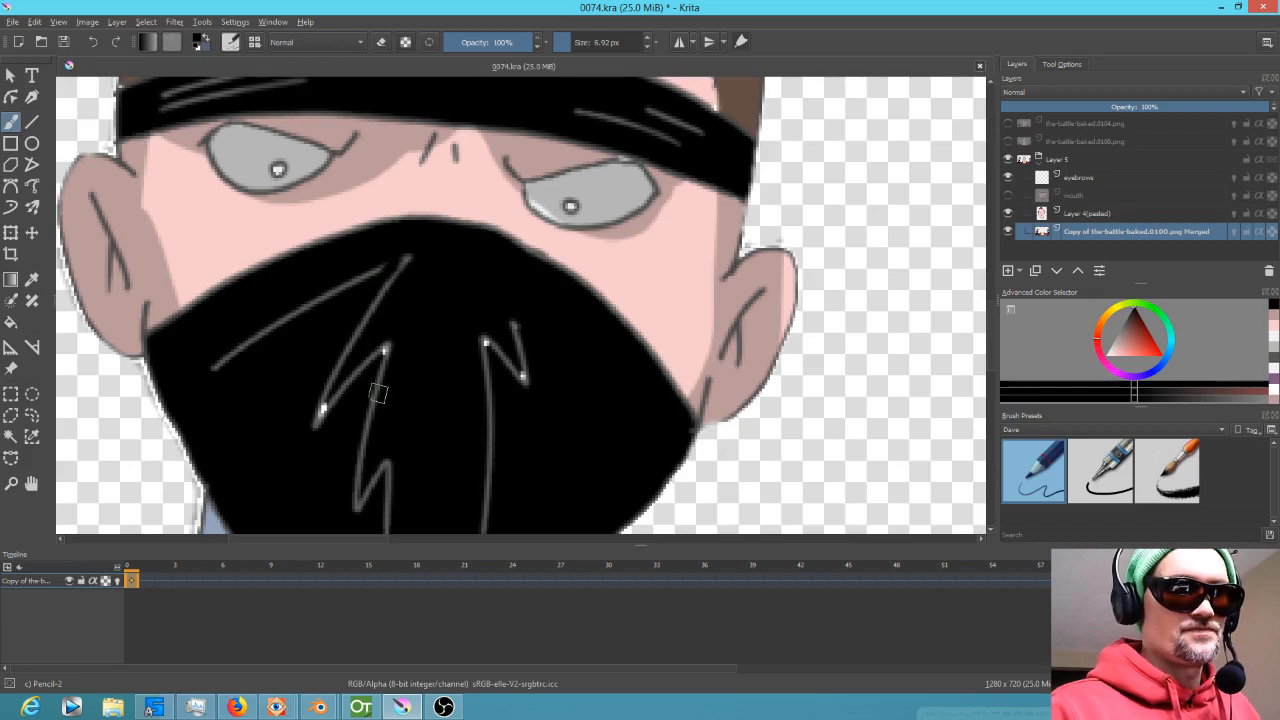
{"action": "left_click_drag", "start_coordinate": [331, 422], "coordinate": [323, 415]}
{"action": "left_click_drag", "start_coordinate": [379, 360], "coordinate": [384, 351]}
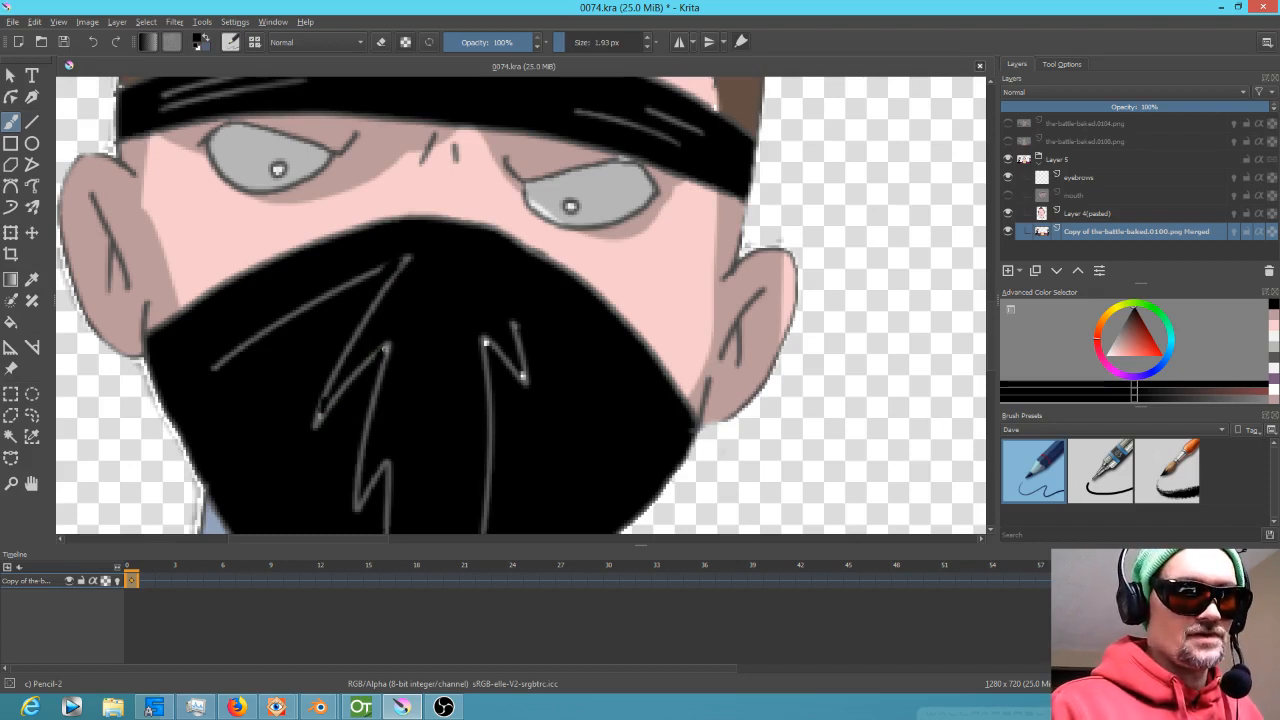
Restore the broken ends of the grey crease lines on the mask with the sampled line grey at 1.93 px.
{"action": "left_click", "coordinate": [321, 408], "text": "ctrl"}
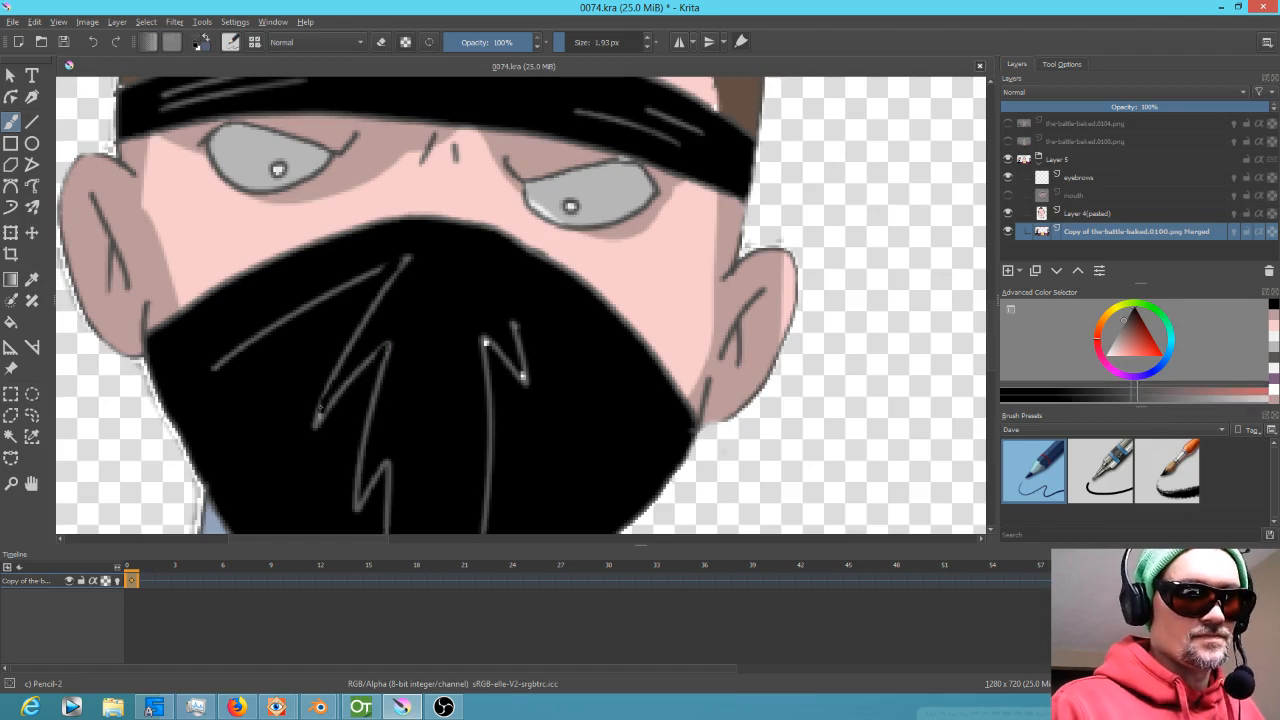
{"action": "left_click_drag", "start_coordinate": [326, 387], "coordinate": [317, 415]}
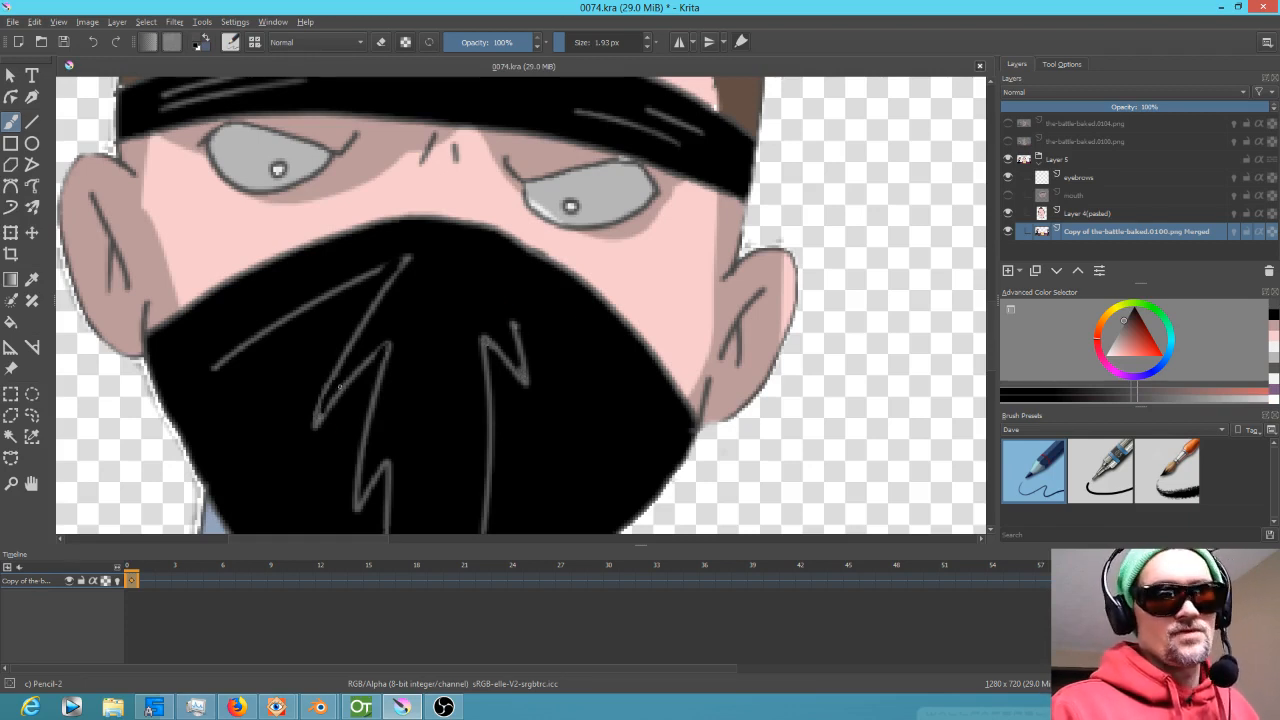
{"action": "left_click_drag", "start_coordinate": [380, 268], "coordinate": [409, 258]}
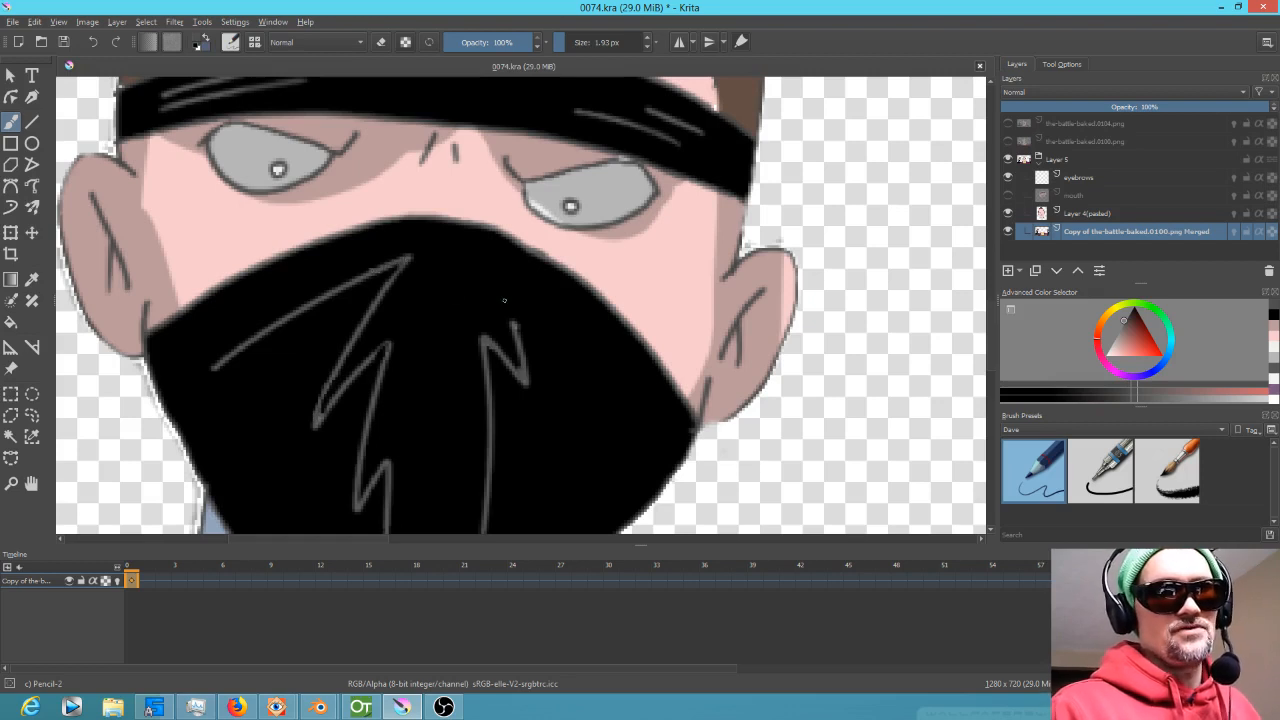
Cover the white specks along the forehead's right hairline with sampled skin pink, using a 3.39 px brush.
{"action": "left_click_drag", "start_coordinate": [405, 311], "coordinate": [281, 391]}
{"action": "left_click_drag", "start_coordinate": [528, 366], "coordinate": [467, 483]}
{"action": "left_click", "coordinate": [487, 217], "text": "ctrl"}
{"action": "mouse_move", "coordinate": [507, 206]}
{"action": "left_mouse_down"}
{"action": "mouse_move", "coordinate": [510, 226]}
{"action": "mouse_move", "coordinate": [480, 235]}
{"action": "mouse_move", "coordinate": [506, 278]}
{"action": "mouse_move", "coordinate": [624, 282]}
{"action": "left_mouse_up"}
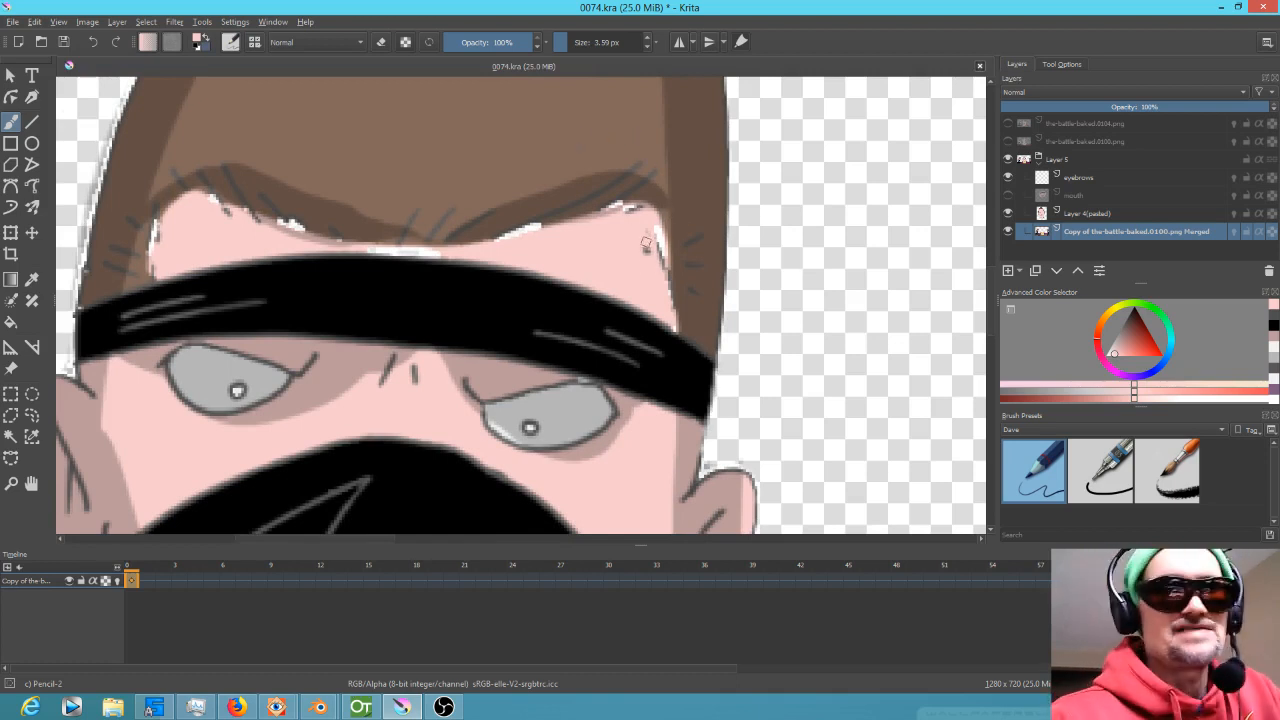
{"action": "left_click_drag", "start_coordinate": [656, 231], "coordinate": [671, 316]}
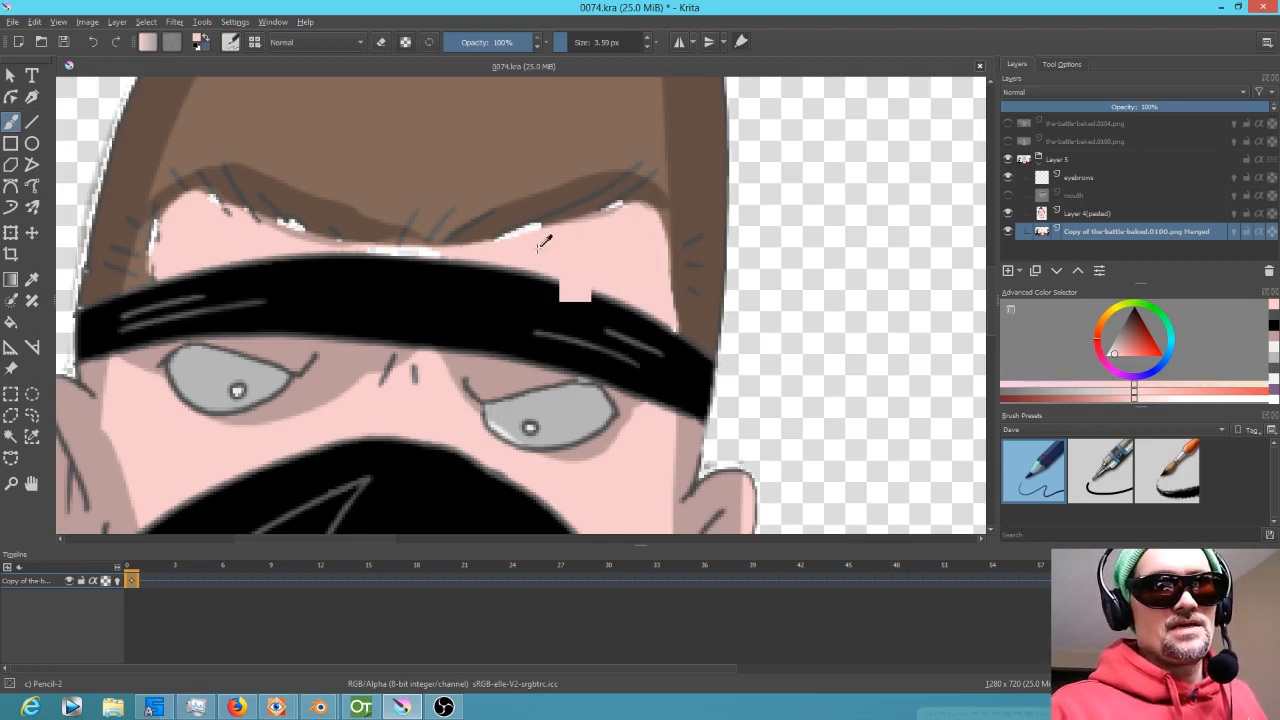
Fill the white gaps under the masked man's right-hand eyebrow with the sampled dark brown, using a 1.17 px brush.
{"action": "left_click_drag", "start_coordinate": [538, 247], "coordinate": [725, 187]}
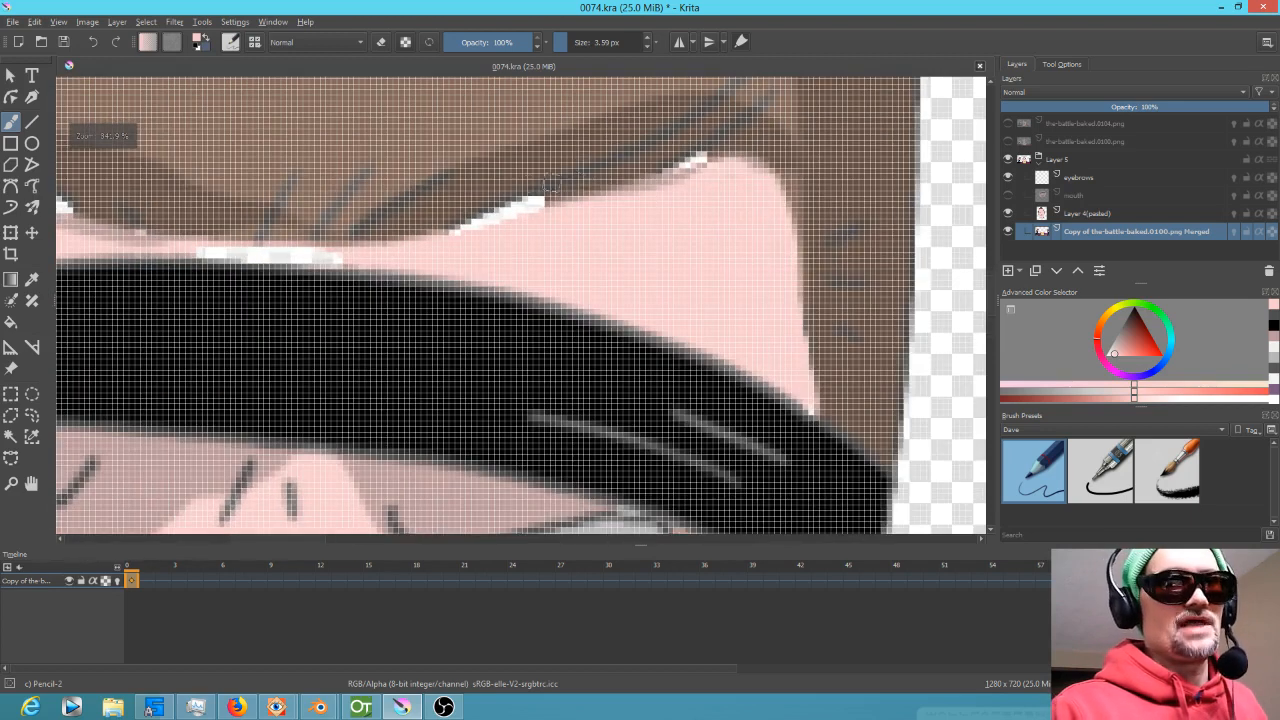
{"action": "left_click", "coordinate": [602, 184], "text": "ctrl"}
{"action": "mouse_move", "coordinate": [597, 220]}
{"action": "left_mouse_down"}
{"action": "mouse_move", "coordinate": [568, 255]}
{"action": "mouse_move", "coordinate": [562, 246]}
{"action": "left_mouse_up"}
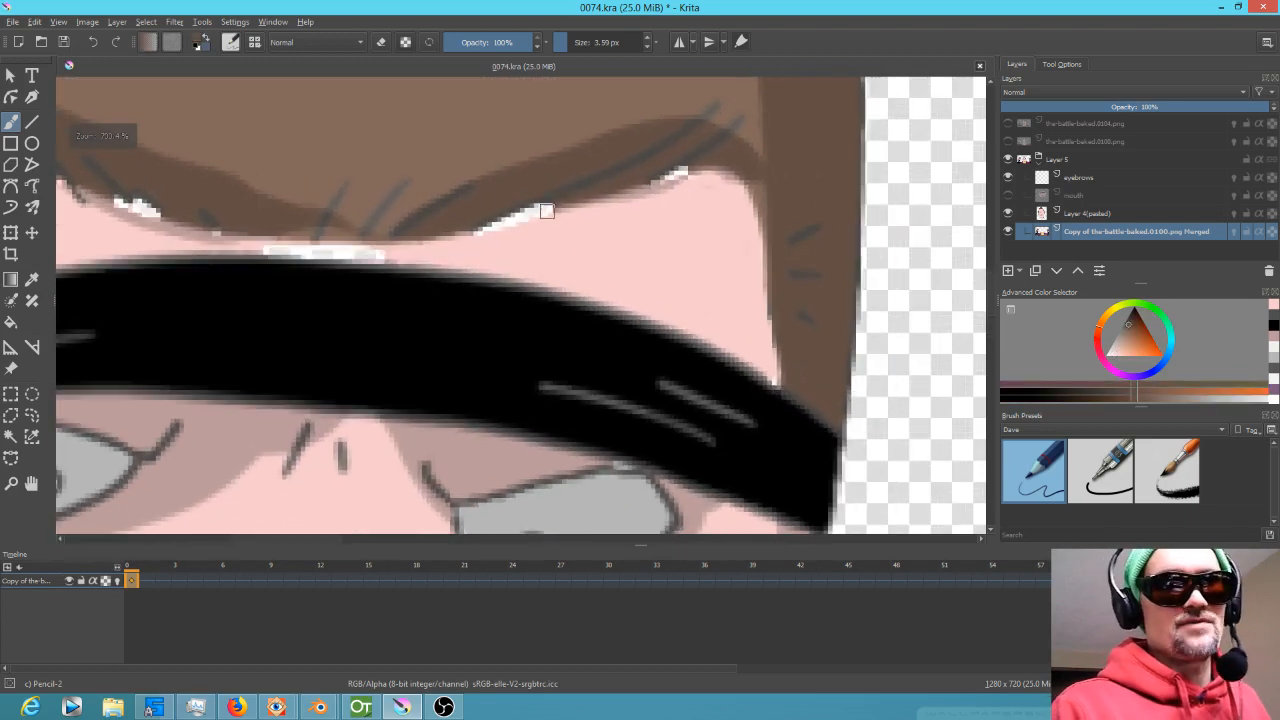
{"action": "mouse_move", "coordinate": [577, 198]}
{"action": "left_mouse_down"}
{"action": "mouse_move", "coordinate": [484, 231]}
{"action": "mouse_move", "coordinate": [582, 200]}
{"action": "left_mouse_up"}
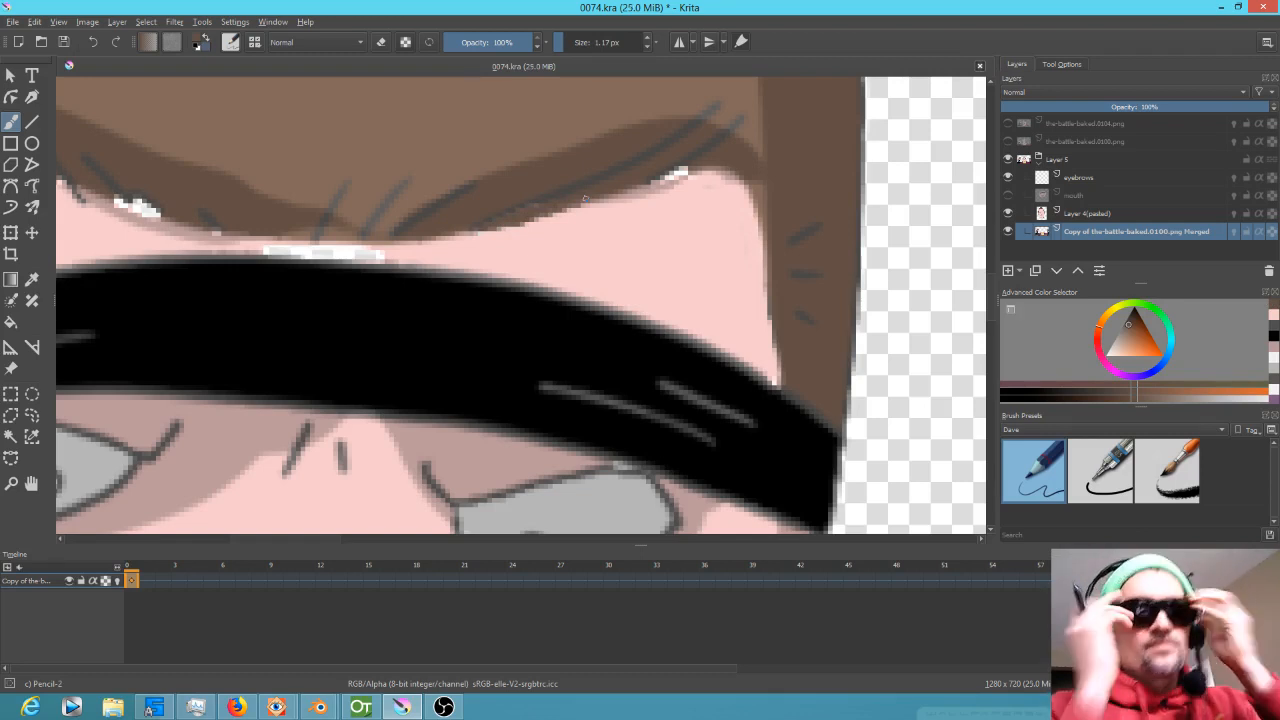
{"action": "mouse_move", "coordinate": [685, 172]}
{"action": "left_mouse_down"}
{"action": "mouse_move", "coordinate": [721, 162]}
{"action": "mouse_move", "coordinate": [684, 175]}
{"action": "left_mouse_up"}
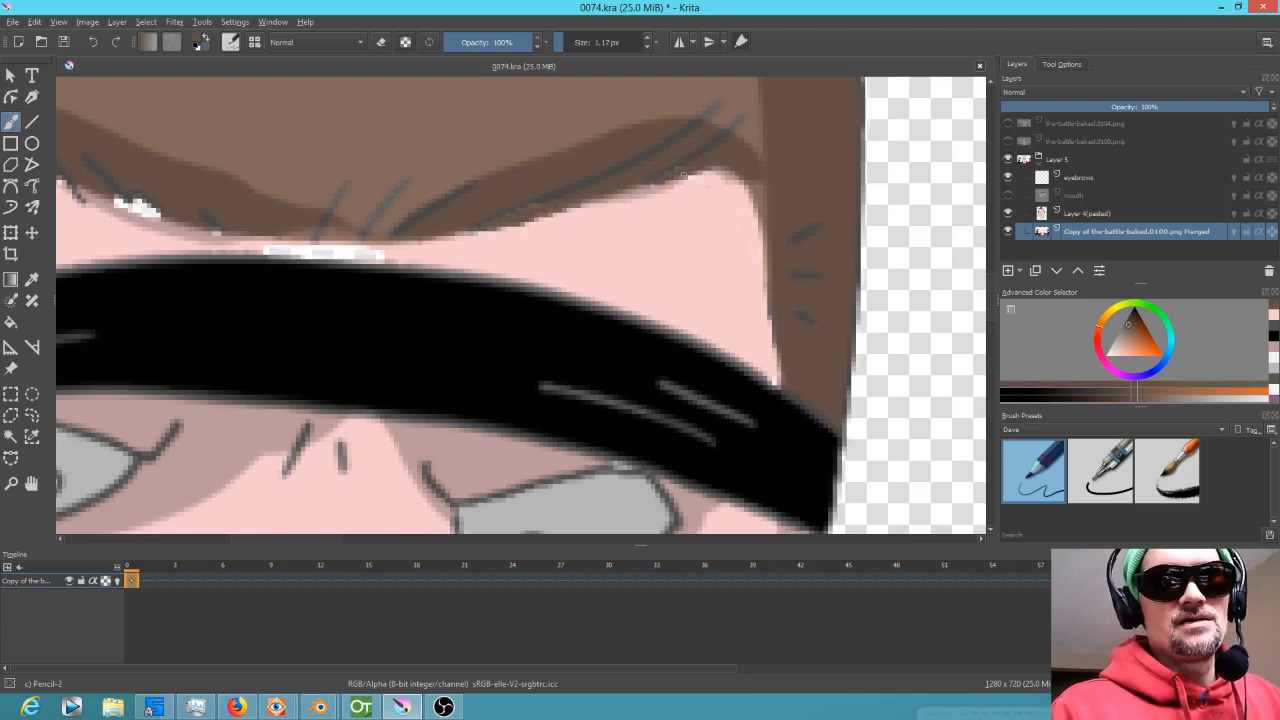
Fill the white gaps under the left-hand eyebrow with dark brown, enlarging the brush to 2.74 px.
{"action": "left_click_drag", "start_coordinate": [411, 251], "coordinate": [745, 239]}
{"action": "left_click_drag", "start_coordinate": [573, 241], "coordinate": [703, 239]}
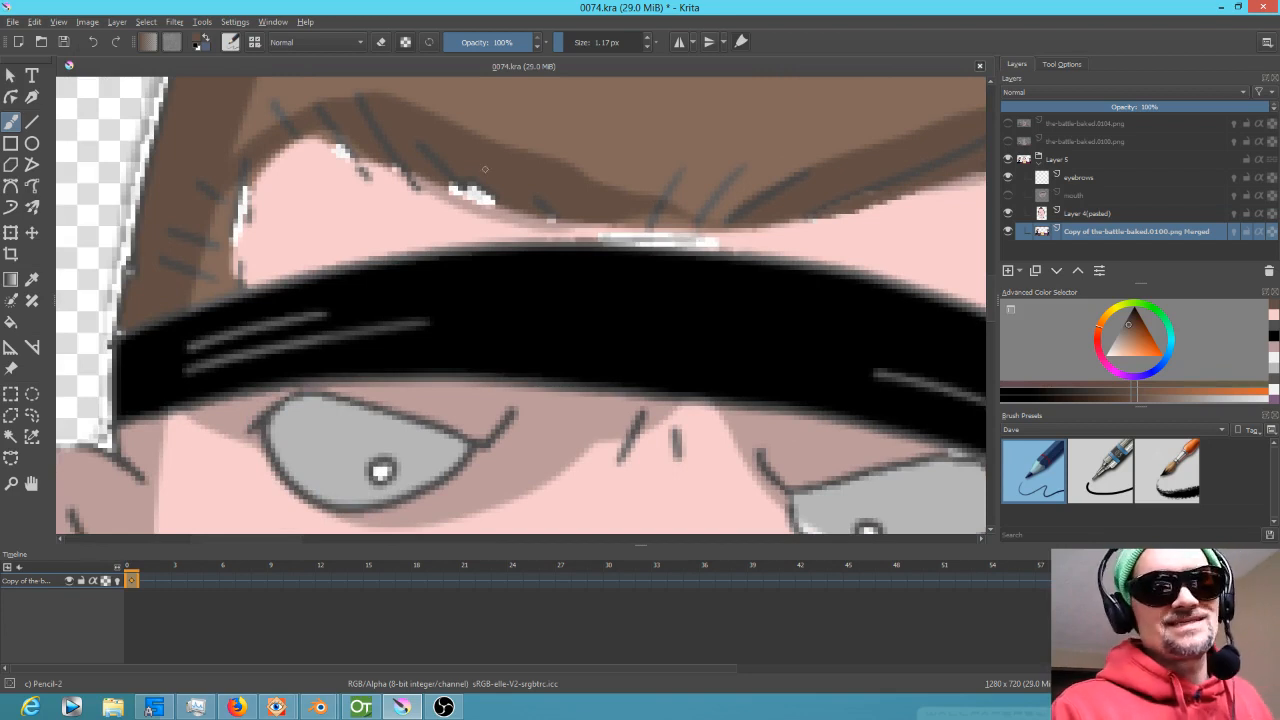
{"action": "left_click_drag", "start_coordinate": [471, 177], "coordinate": [476, 194]}
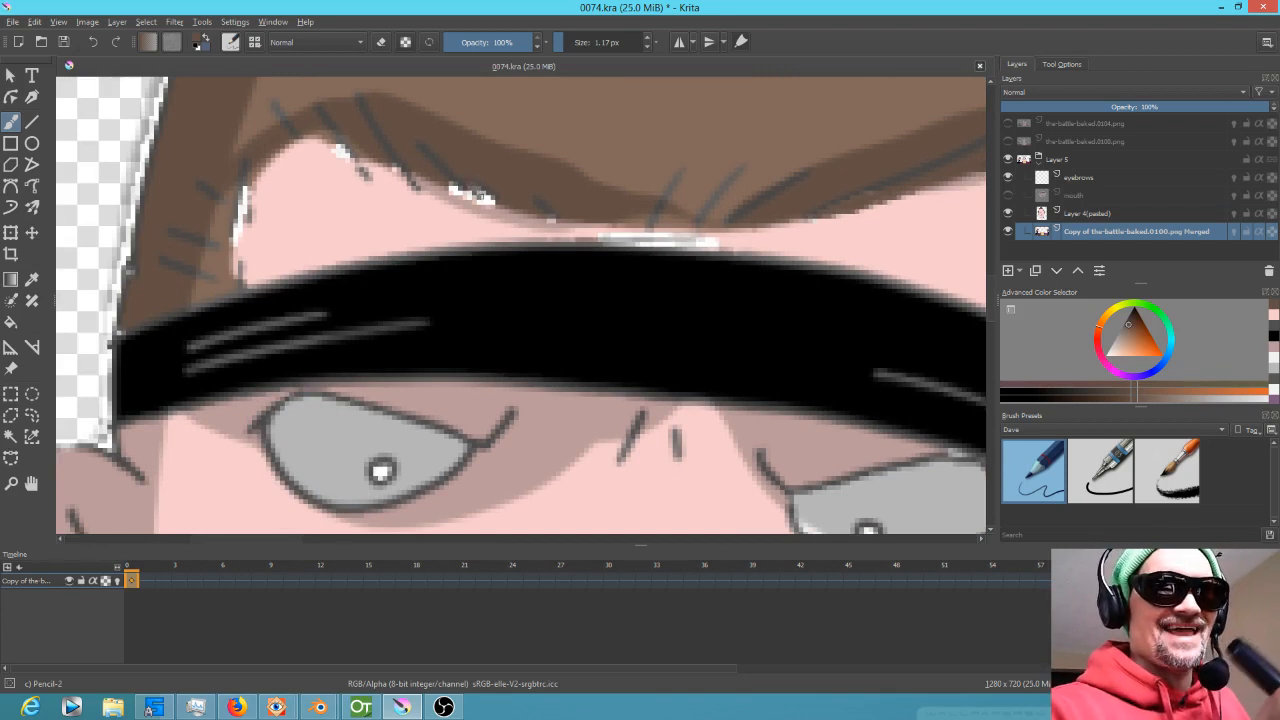
{"action": "key", "text": "bracketright"}
{"action": "mouse_move", "coordinate": [470, 184]}
{"action": "left_mouse_down"}
{"action": "mouse_move", "coordinate": [494, 202]}
{"action": "mouse_move", "coordinate": [436, 180]}
{"action": "left_mouse_up"}
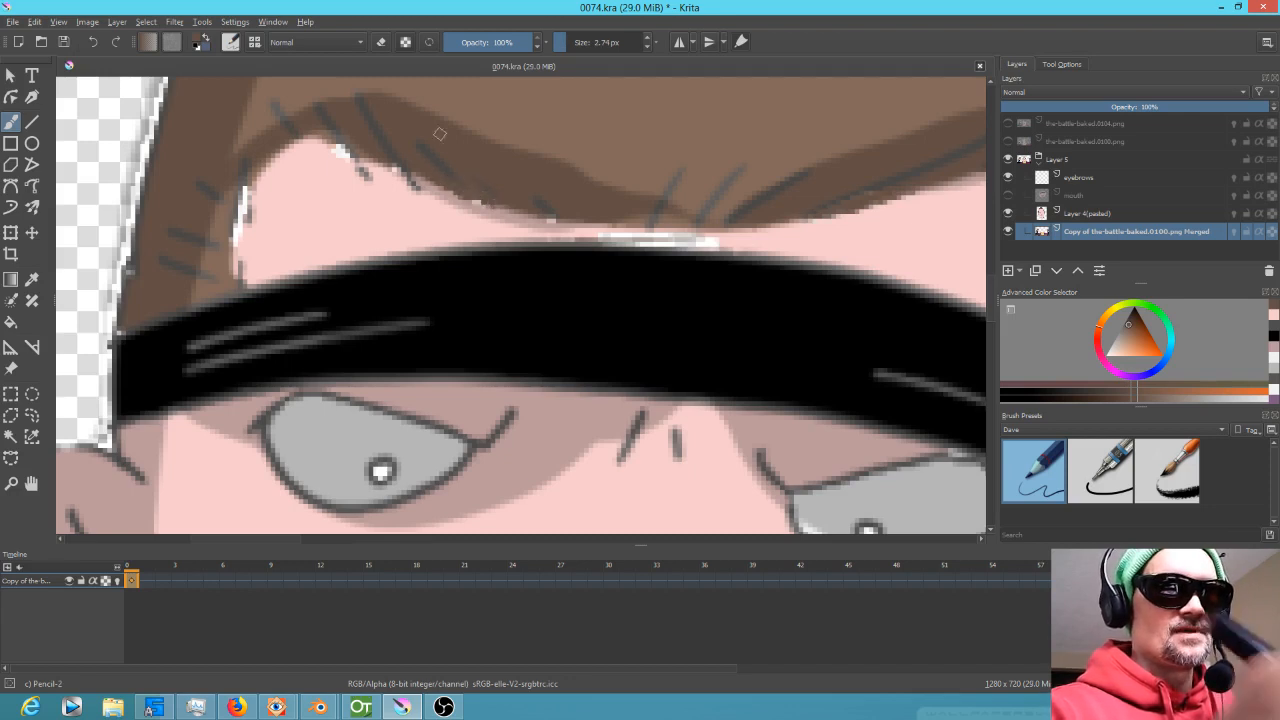
{"action": "mouse_move", "coordinate": [334, 140]}
{"action": "left_mouse_down"}
{"action": "mouse_move", "coordinate": [342, 150]}
{"action": "mouse_move", "coordinate": [304, 138]}
{"action": "mouse_move", "coordinate": [344, 152]}
{"action": "left_mouse_up"}
Cover the white specks along the forehead's left hairline with skin pink and restore the dark hair strokes at the left-hand brow.
{"action": "left_click", "coordinate": [256, 196], "text": "ctrl"}
{"action": "left_click_drag", "start_coordinate": [256, 199], "coordinate": [241, 238]}
{"action": "left_click_drag", "start_coordinate": [262, 173], "coordinate": [247, 197]}
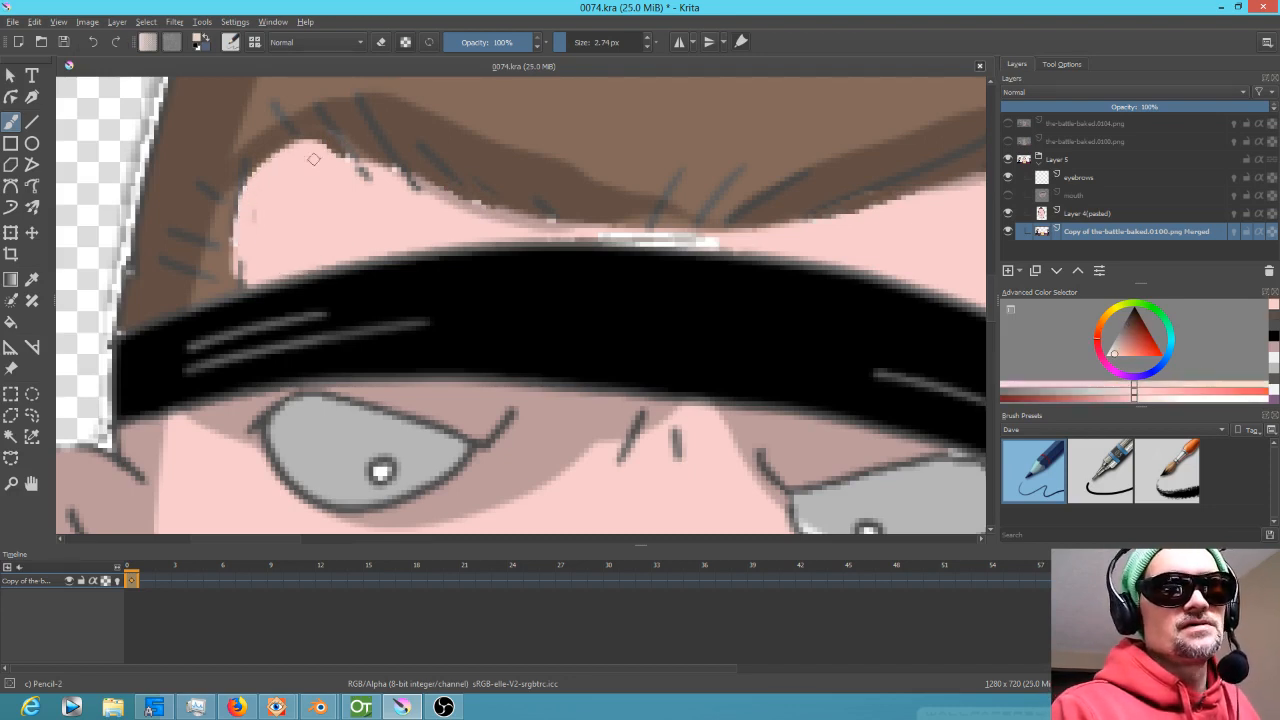
{"action": "left_click", "coordinate": [372, 162], "text": "ctrl"}
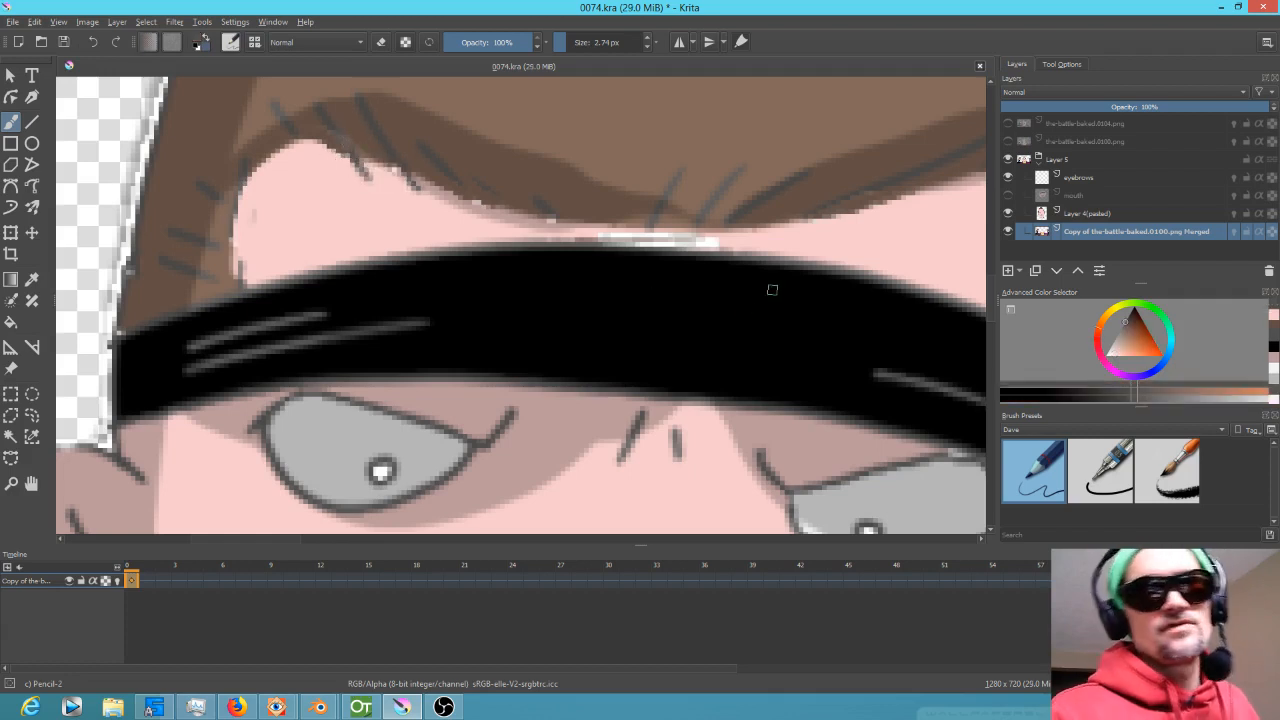
Paint out the white strip between the eyebrows and the black headband with sampled skin pink.
{"action": "left_click", "coordinate": [794, 234], "text": "ctrl"}
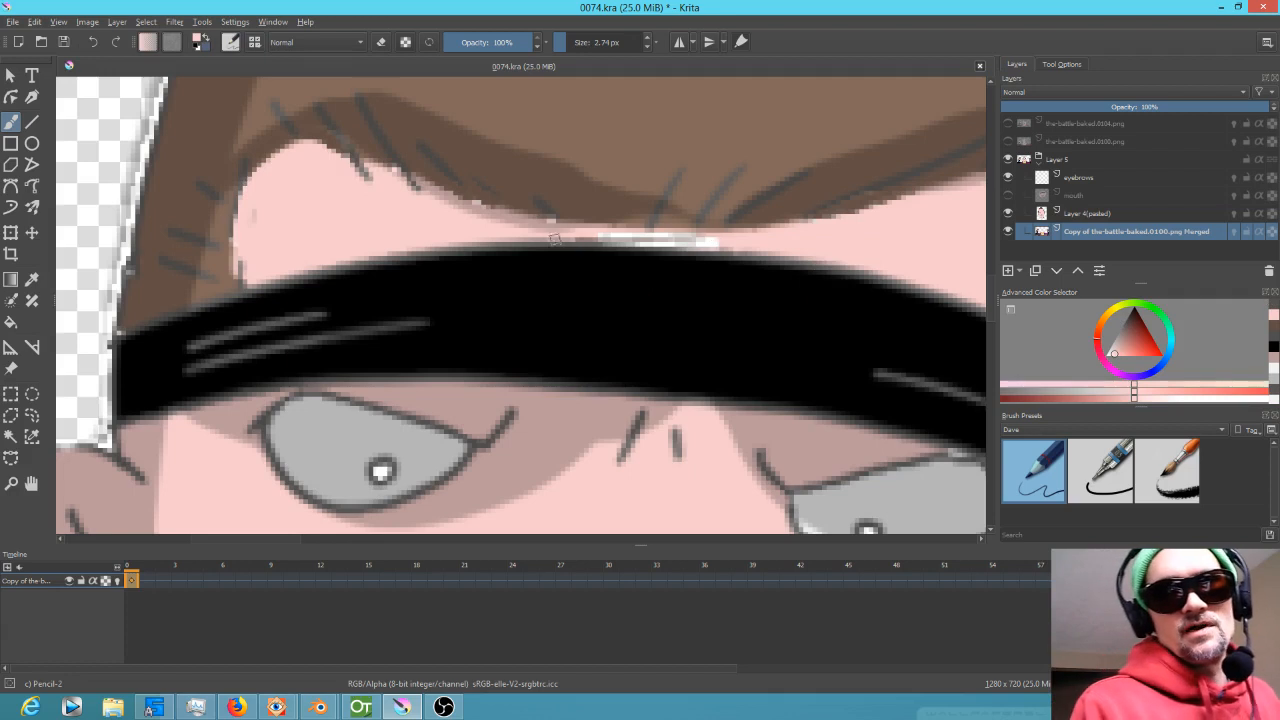
{"action": "left_click_drag", "start_coordinate": [543, 236], "coordinate": [744, 238]}
{"action": "mouse_move", "coordinate": [658, 242]}
{"action": "left_mouse_down"}
{"action": "mouse_move", "coordinate": [596, 238]}
{"action": "mouse_move", "coordinate": [743, 240]}
{"action": "mouse_move", "coordinate": [506, 240]}
{"action": "left_mouse_up"}
{"action": "key", "text": "m"}
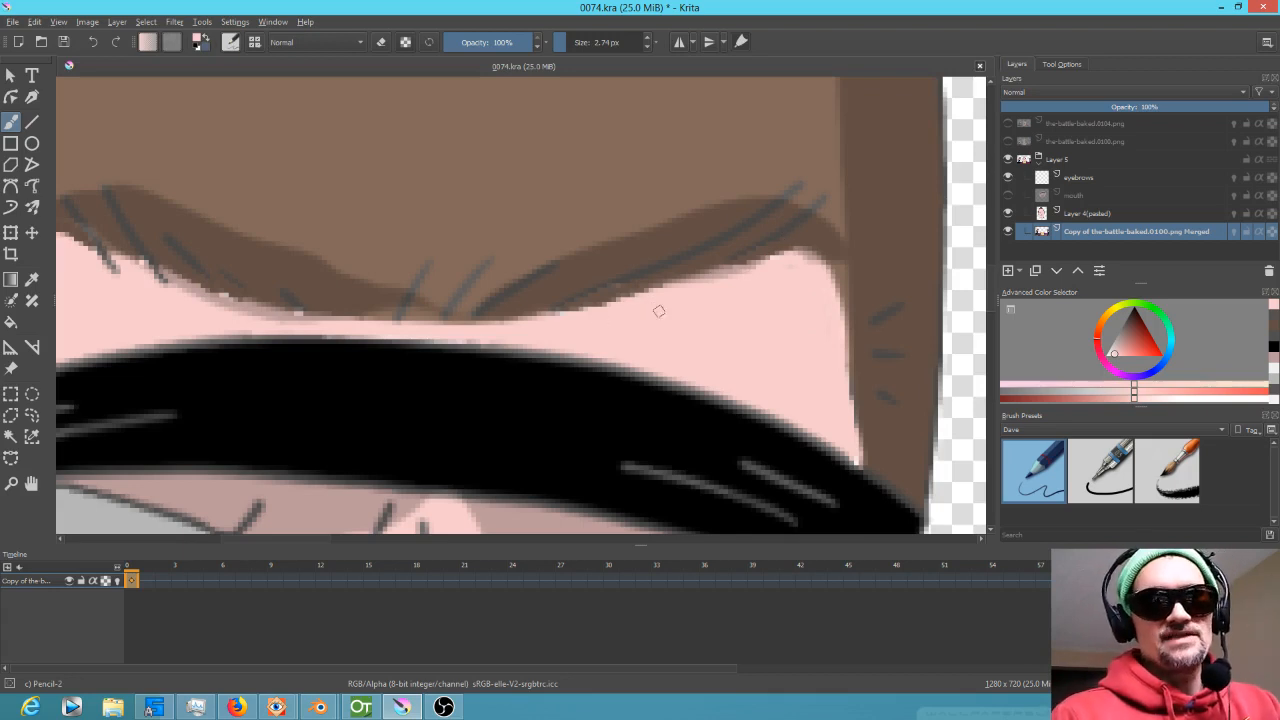
{"action": "scroll", "coordinate": [680, 317], "scroll_direction": "down", "scroll_amount": 2}
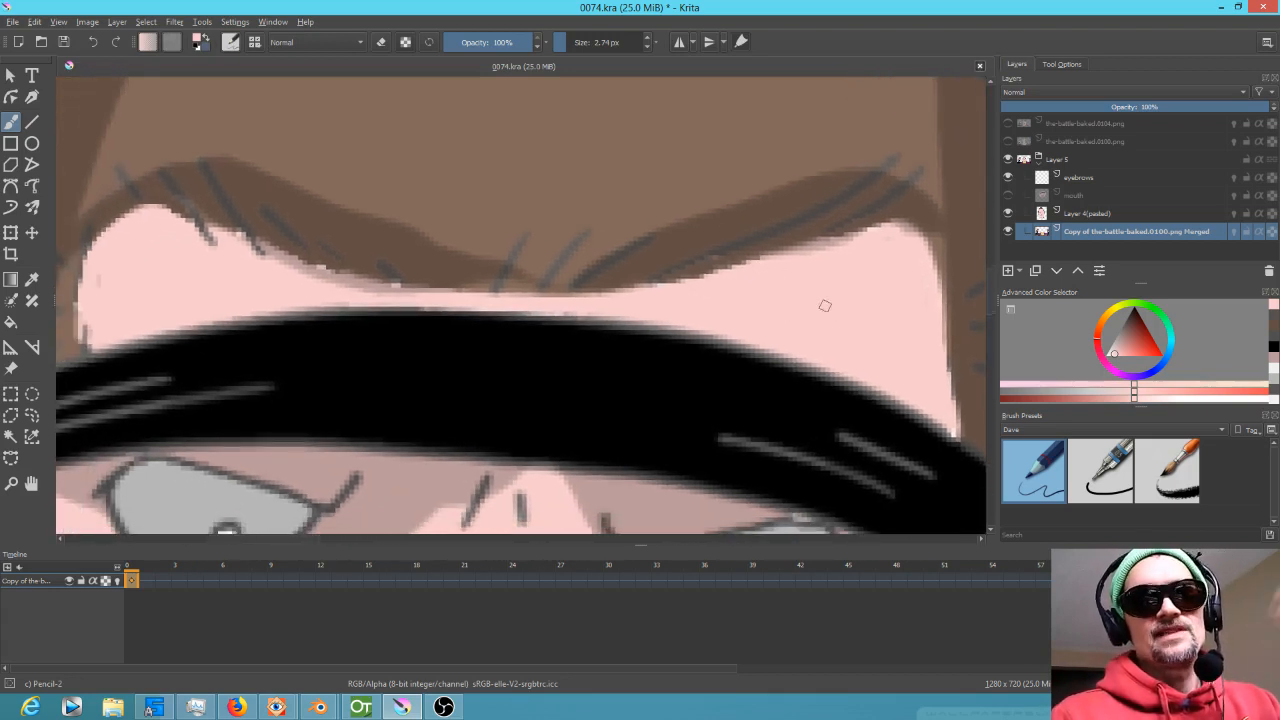
{"action": "scroll", "coordinate": [706, 271], "scroll_direction": "down", "scroll_amount": 1}
{"action": "scroll", "coordinate": [707, 275], "scroll_direction": "down", "scroll_amount": 1}
{"action": "scroll", "coordinate": [715, 274], "scroll_direction": "down", "scroll_amount": 1}
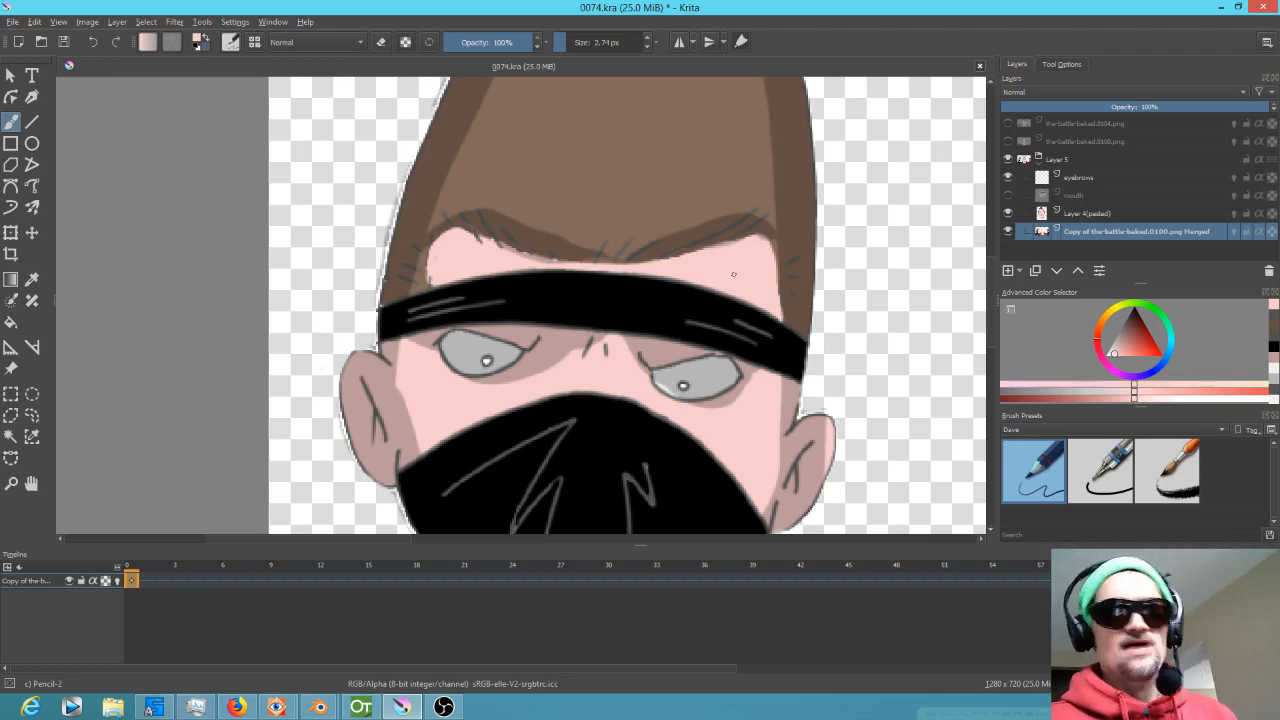
{"action": "left_click_drag", "start_coordinate": [491, 232], "coordinate": [585, 393]}
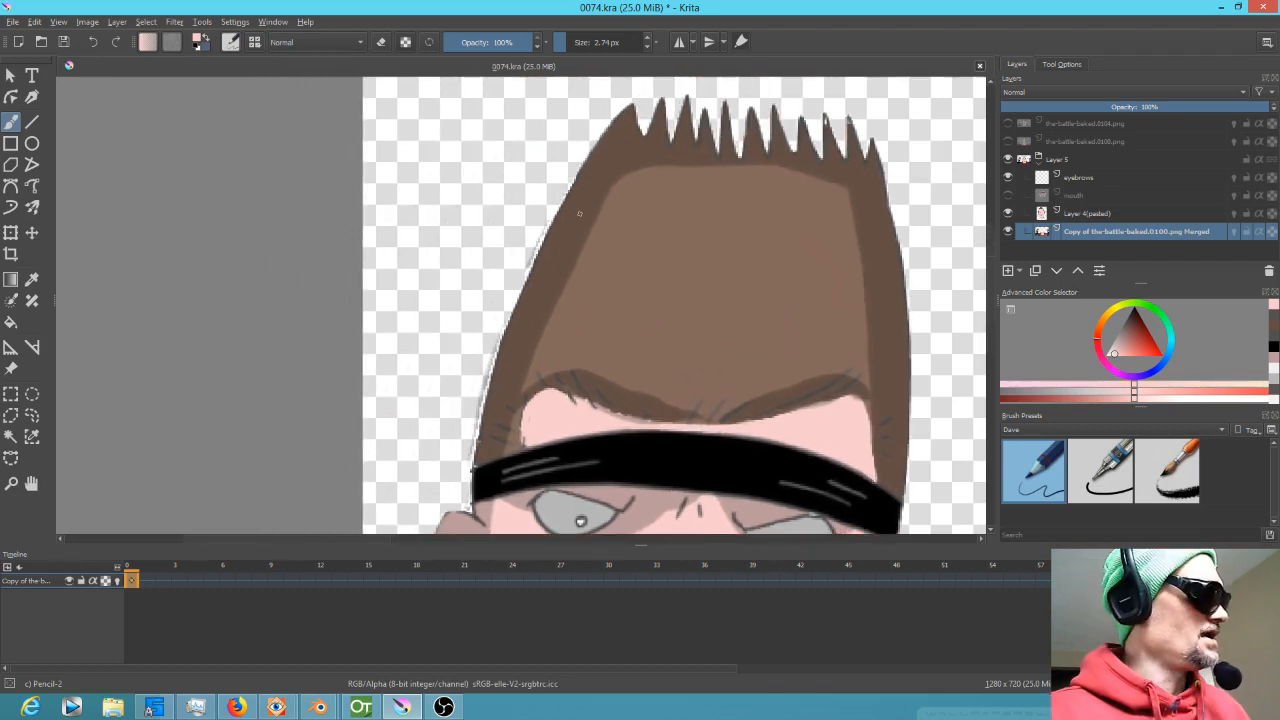
Erase the white fringe around the outside of the masked man's hair and ears with a 7.69 px eraser.
{"action": "key", "text": "e"}
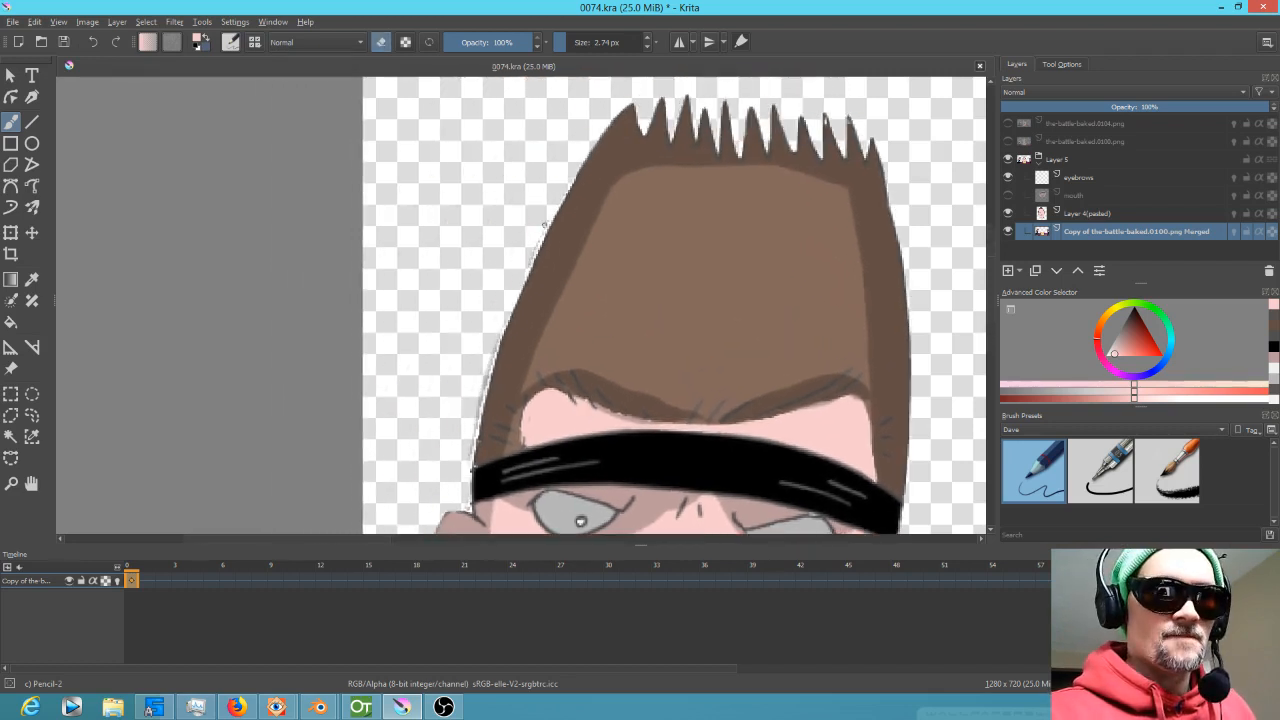
{"action": "mouse_move", "coordinate": [481, 320]}
{"action": "left_mouse_down", "text": "shift"}
{"action": "mouse_move", "coordinate": [492, 320]}
{"action": "mouse_move", "coordinate": [478, 402]}
{"action": "left_mouse_up", "text": "shift"}
{"action": "mouse_move", "coordinate": [493, 342]}
{"action": "left_mouse_down"}
{"action": "mouse_move", "coordinate": [466, 504]}
{"action": "mouse_move", "coordinate": [480, 371]}
{"action": "left_mouse_up"}
{"action": "left_click_drag", "start_coordinate": [918, 290], "coordinate": [814, 251]}
{"action": "left_click_drag", "start_coordinate": [845, 208], "coordinate": [871, 208]}
{"action": "left_click_drag", "start_coordinate": [848, 348], "coordinate": [869, 205]}
{"action": "left_click_drag", "start_coordinate": [869, 325], "coordinate": [875, 311]}
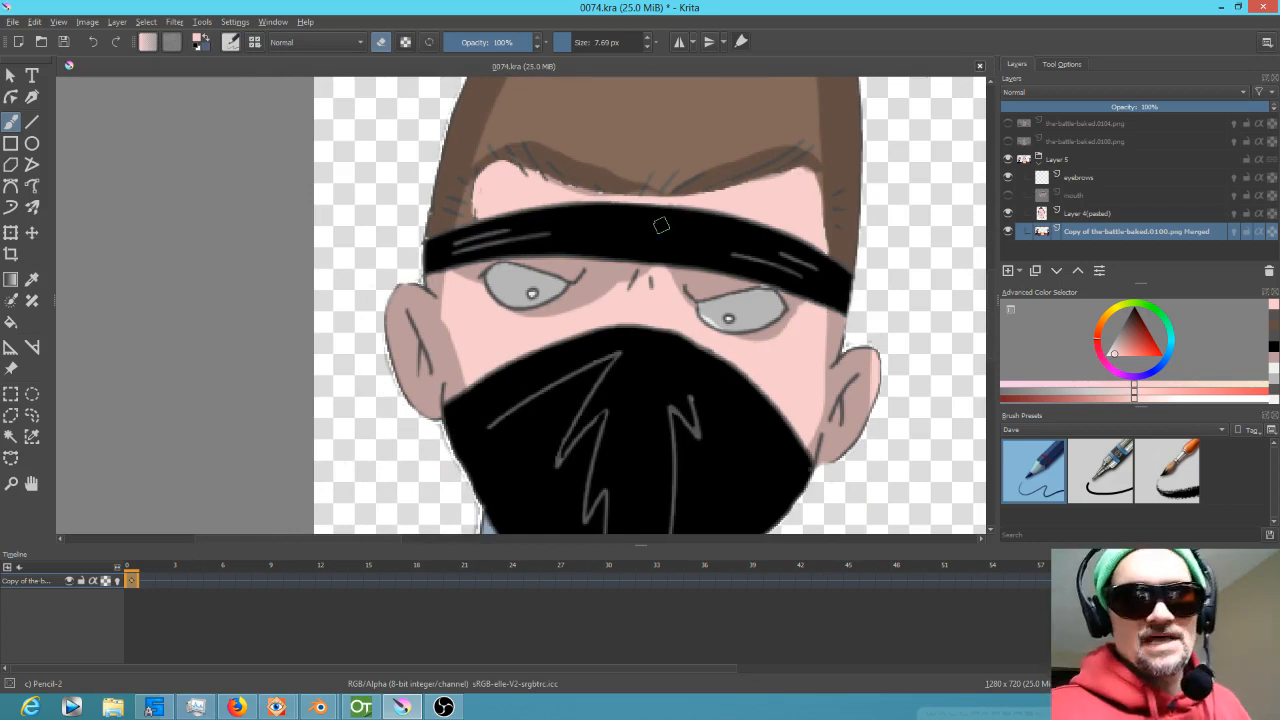
Erase the remaining white fringe along the masked man's mask, neck and shoulder edges.
{"action": "mouse_move", "coordinate": [864, 440]}
{"action": "left_mouse_down"}
{"action": "mouse_move", "coordinate": [899, 420]}
{"action": "mouse_move", "coordinate": [896, 241]}
{"action": "left_mouse_up"}
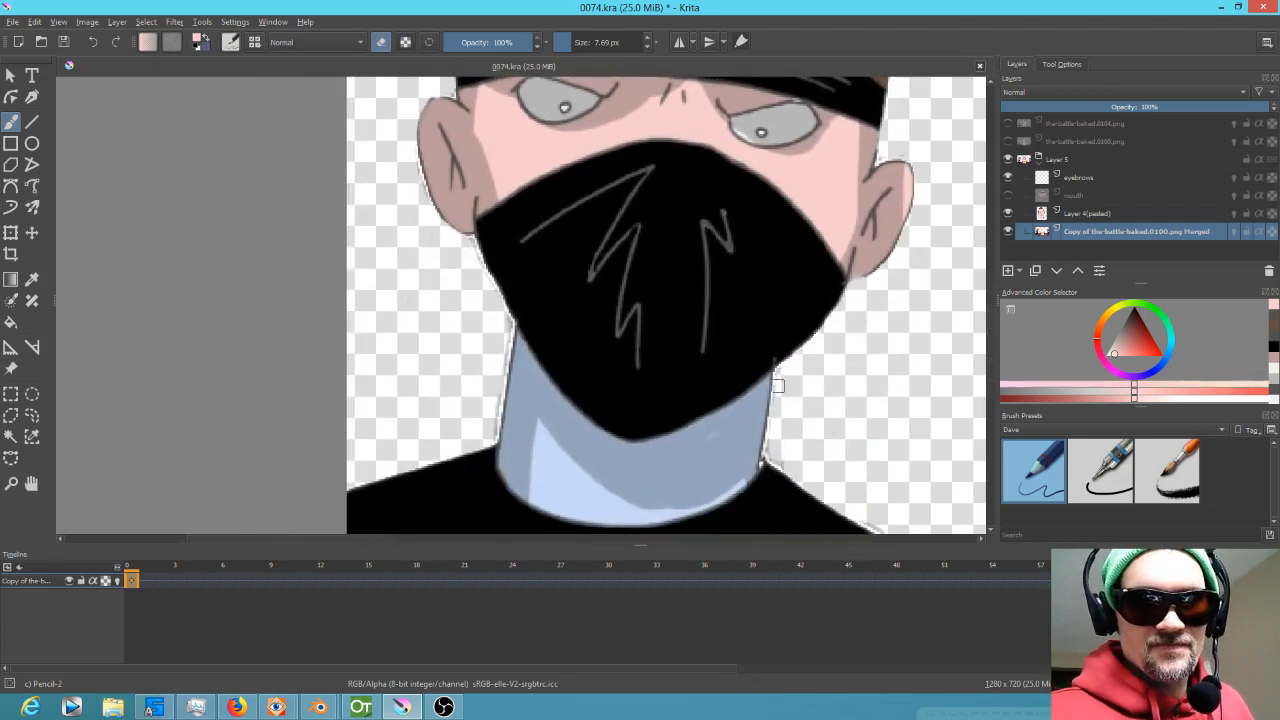
{"action": "mouse_move", "coordinate": [810, 465]}
{"action": "left_mouse_down"}
{"action": "mouse_move", "coordinate": [831, 420]}
{"action": "mouse_move", "coordinate": [749, 380]}
{"action": "left_mouse_up"}
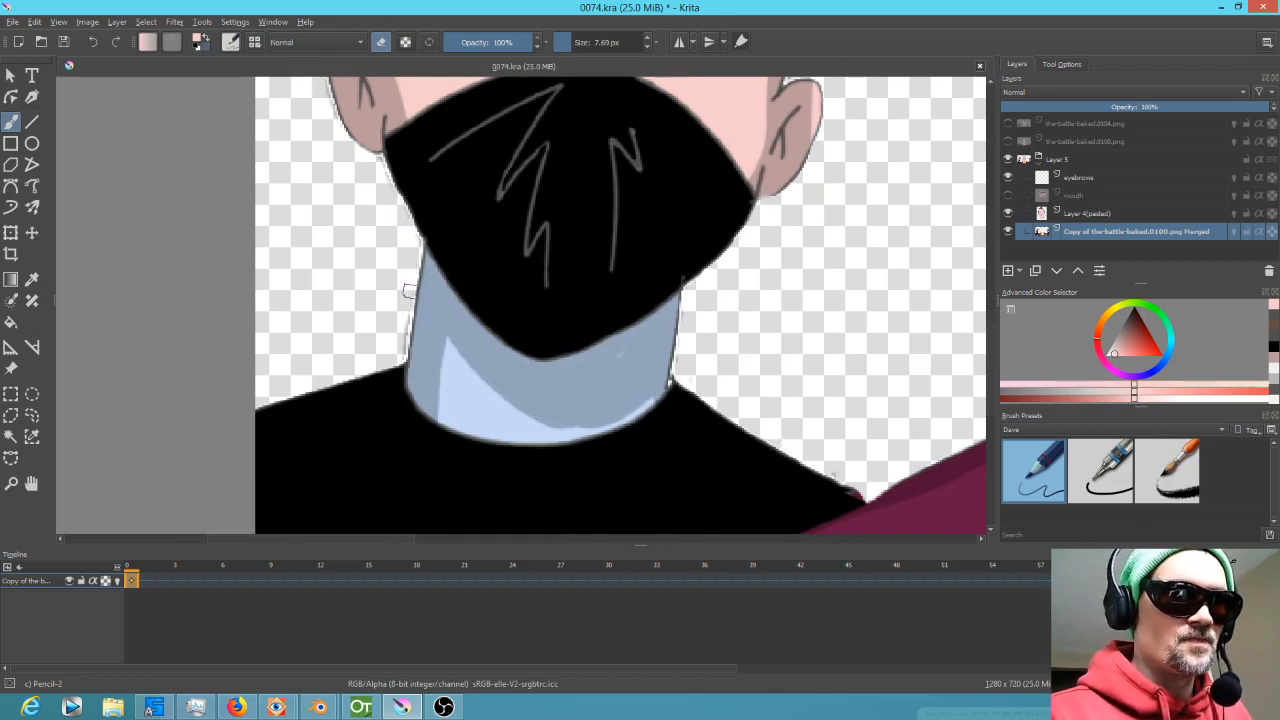
{"action": "mouse_move", "coordinate": [888, 415]}
{"action": "left_mouse_down"}
{"action": "mouse_move", "coordinate": [843, 295]}
{"action": "mouse_move", "coordinate": [863, 342]}
{"action": "left_mouse_up"}
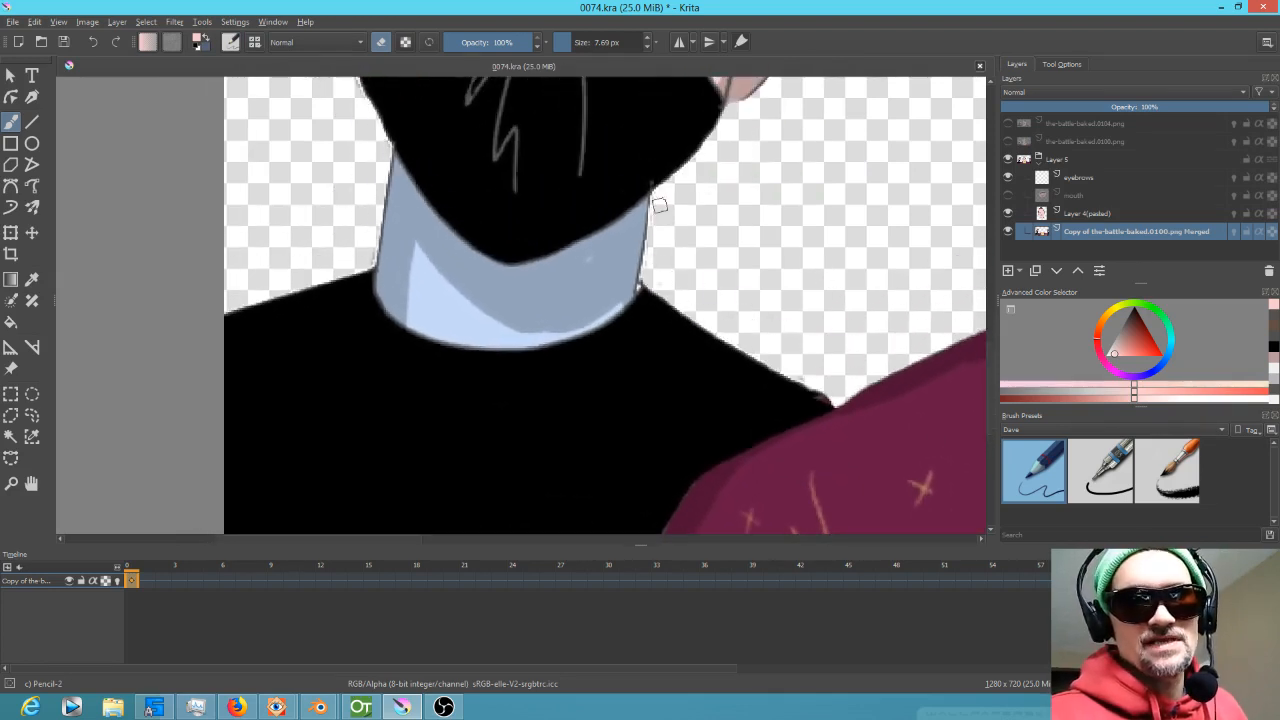
{"action": "left_click_drag", "start_coordinate": [653, 268], "coordinate": [651, 277]}
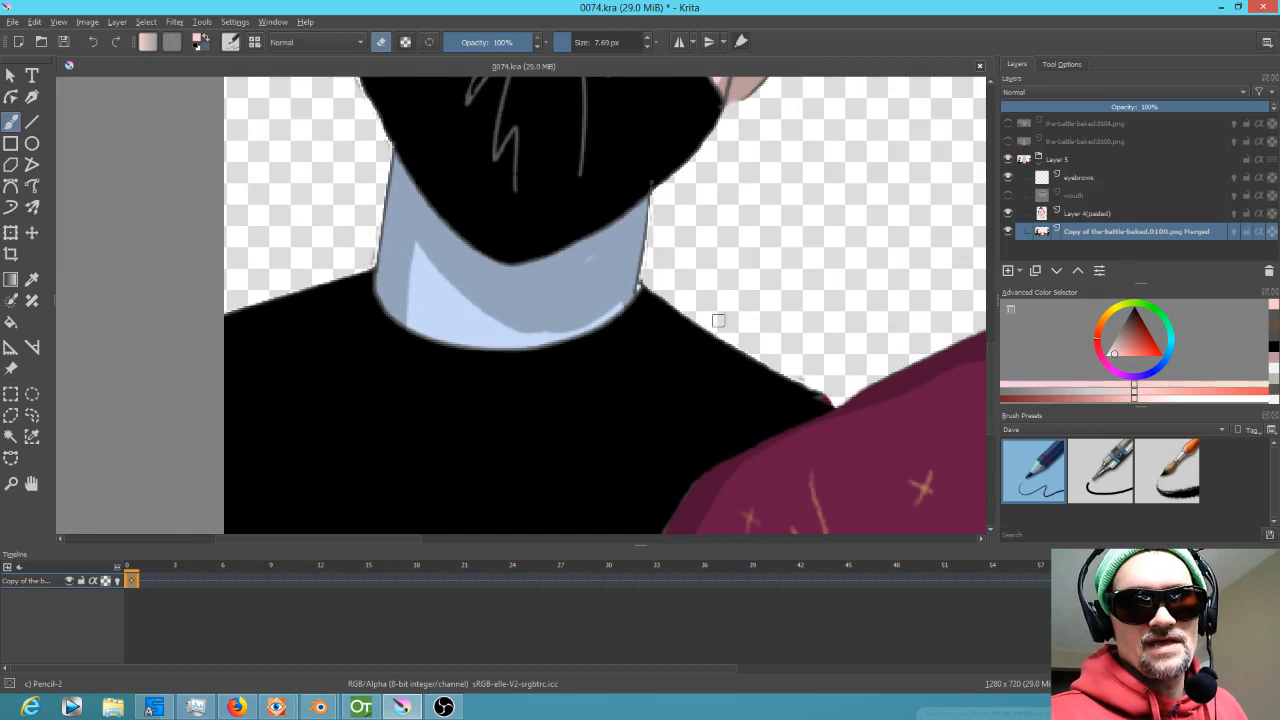
{"action": "left_click_drag", "start_coordinate": [850, 353], "coordinate": [800, 389]}
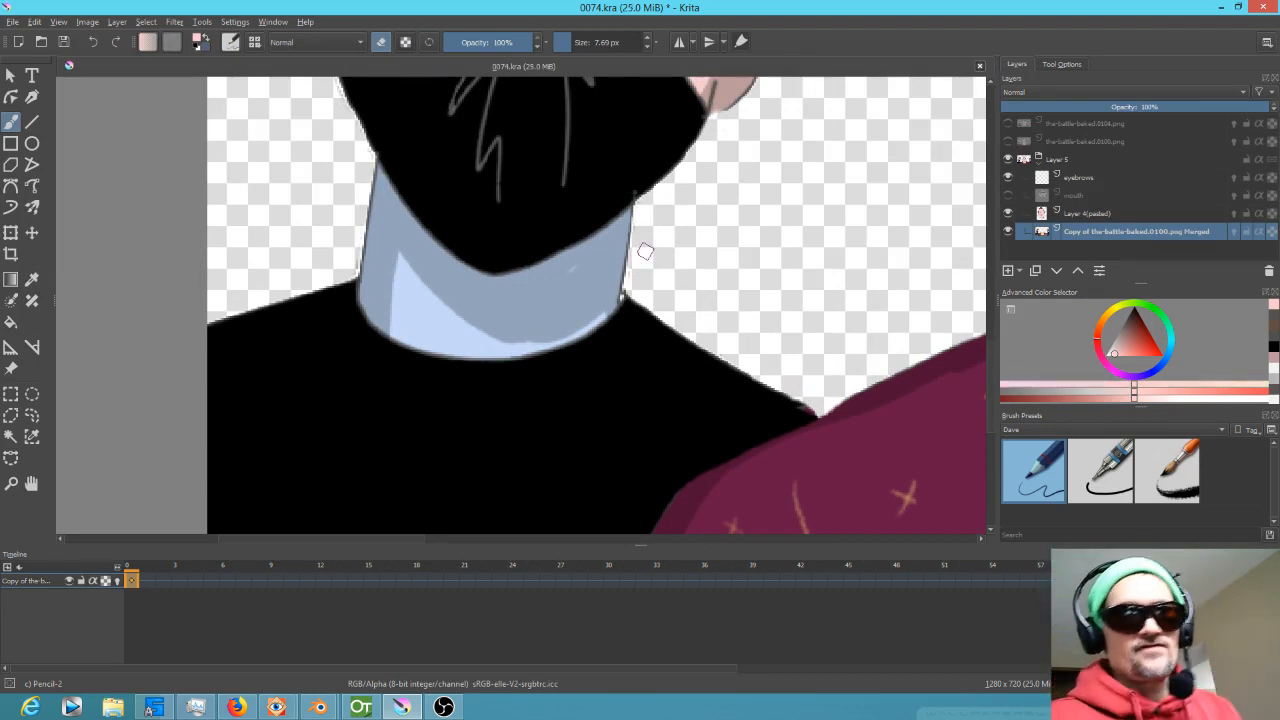
{"action": "scroll", "coordinate": [700, 300], "scroll_direction": "up", "scroll_amount": 3}
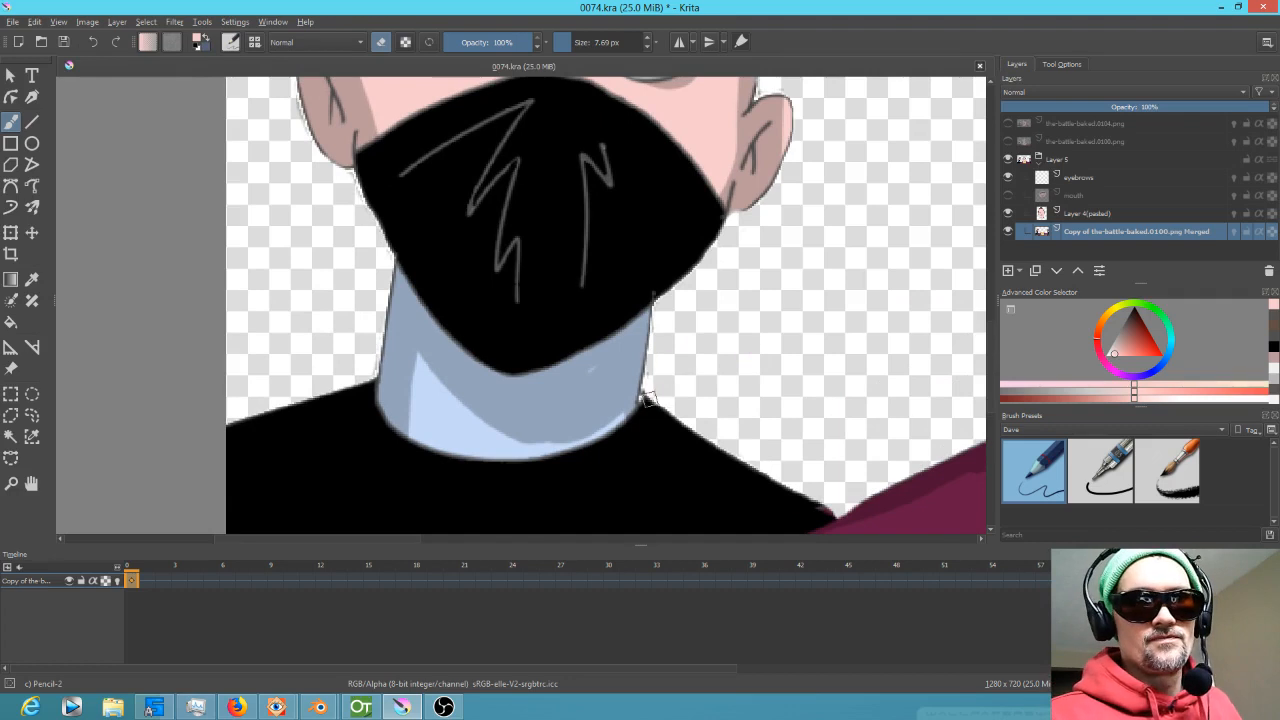
Cover the white speck where the neck meets the right-hand shoulder with sampled blue-grey, using a 0.44 px brush.
{"action": "left_click_drag", "start_coordinate": [647, 431], "coordinate": [741, 352]}
{"action": "mouse_move", "coordinate": [657, 316]}
{"action": "left_mouse_down"}
{"action": "mouse_move", "coordinate": [667, 327]}
{"action": "mouse_move", "coordinate": [614, 284]}
{"action": "left_mouse_up"}
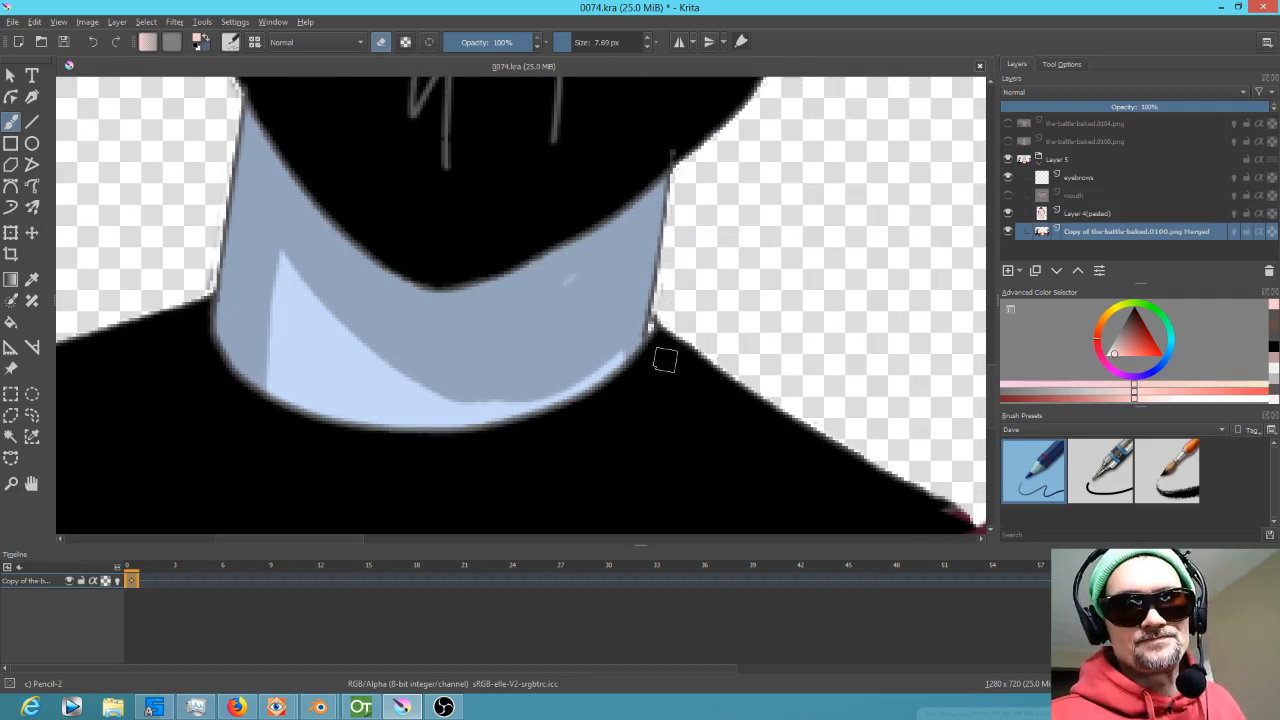
{"action": "left_click", "coordinate": [630, 312], "text": "ctrl"}
{"action": "left_click_drag", "start_coordinate": [619, 329], "coordinate": [595, 329], "text": "shift"}
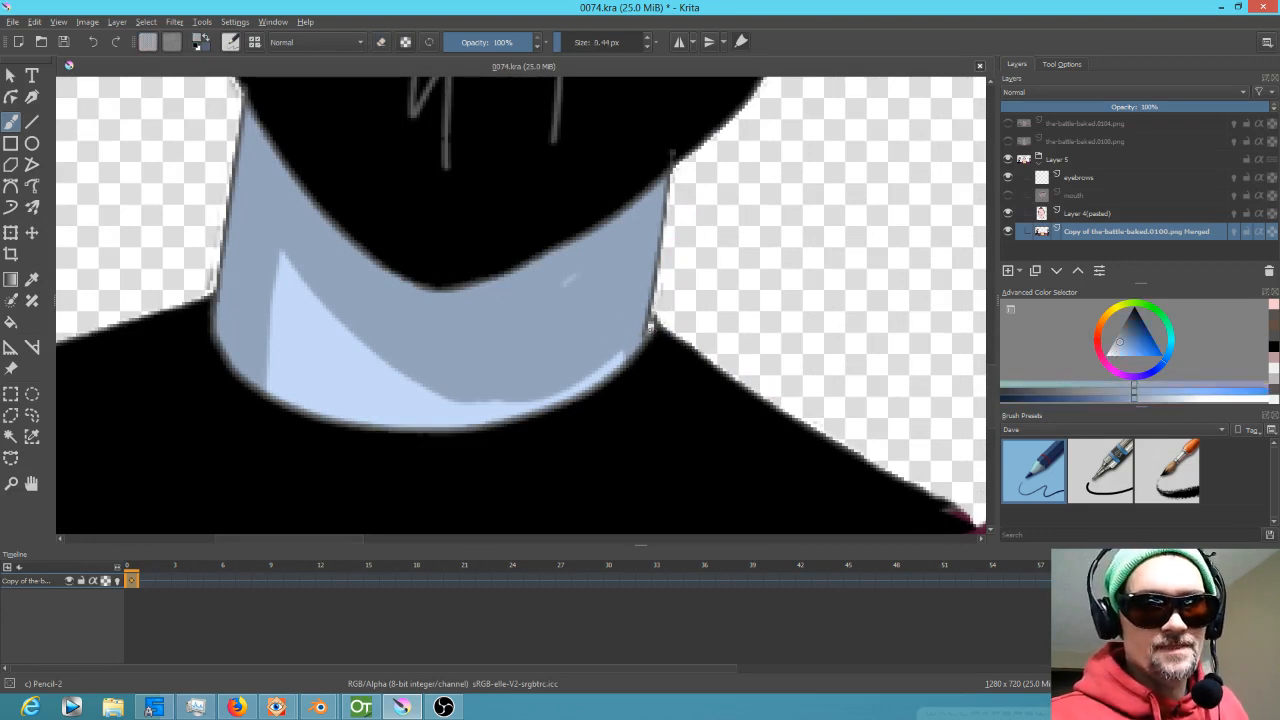
{"action": "left_click_drag", "start_coordinate": [651, 324], "coordinate": [655, 316]}
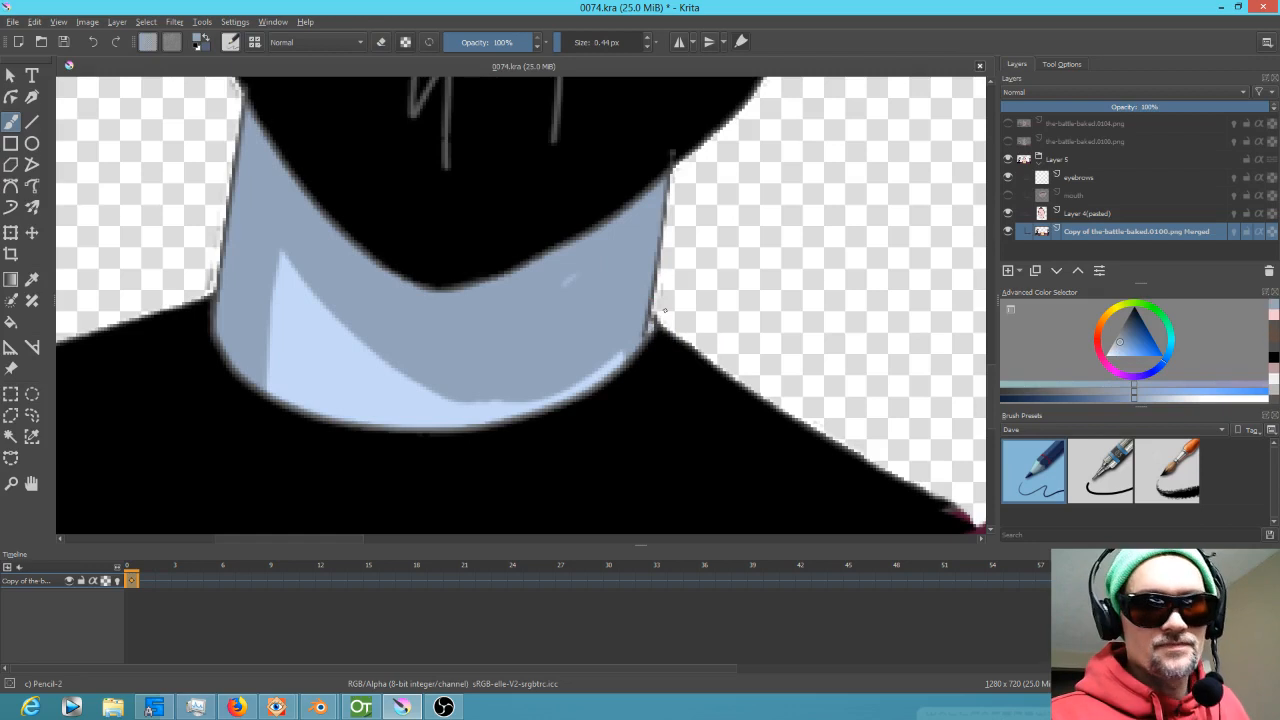
Draw short grey crease lines across the masked man's blue collar with the Ink-2 Fineliner at 2 px.
{"action": "left_click", "coordinate": [586, 234], "text": "ctrl"}
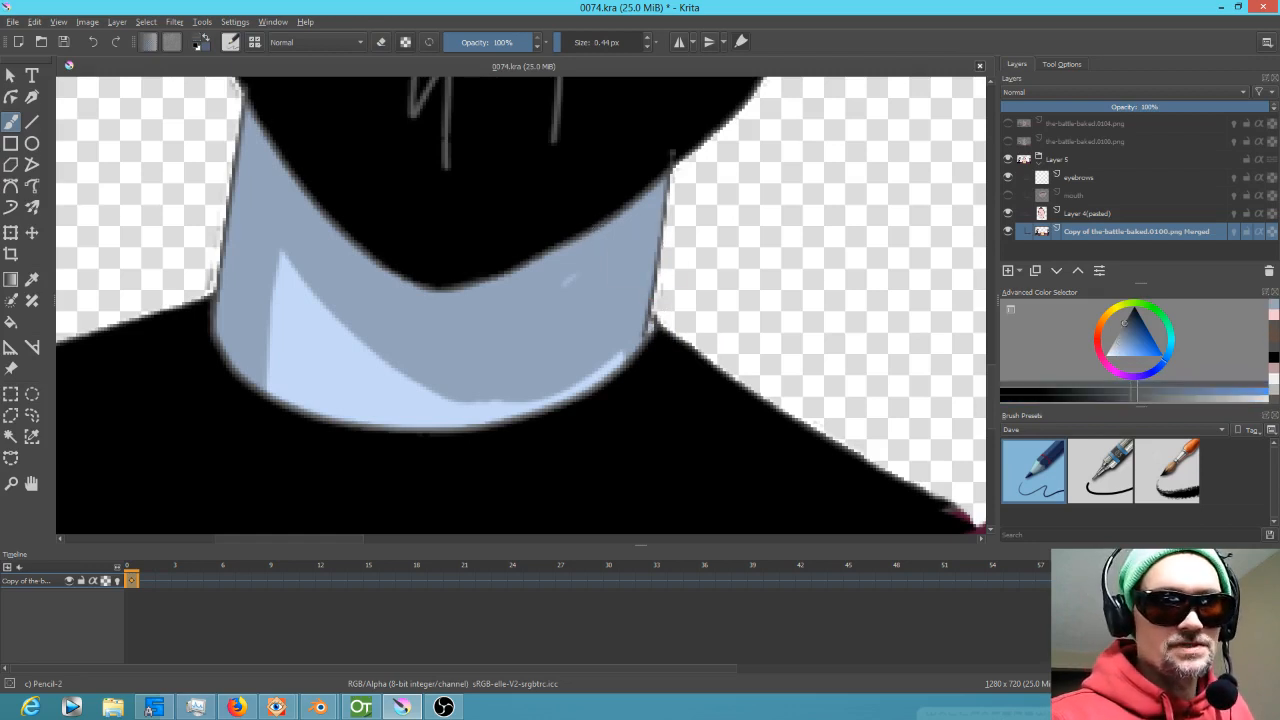
{"action": "left_click_drag", "start_coordinate": [281, 248], "coordinate": [380, 278]}
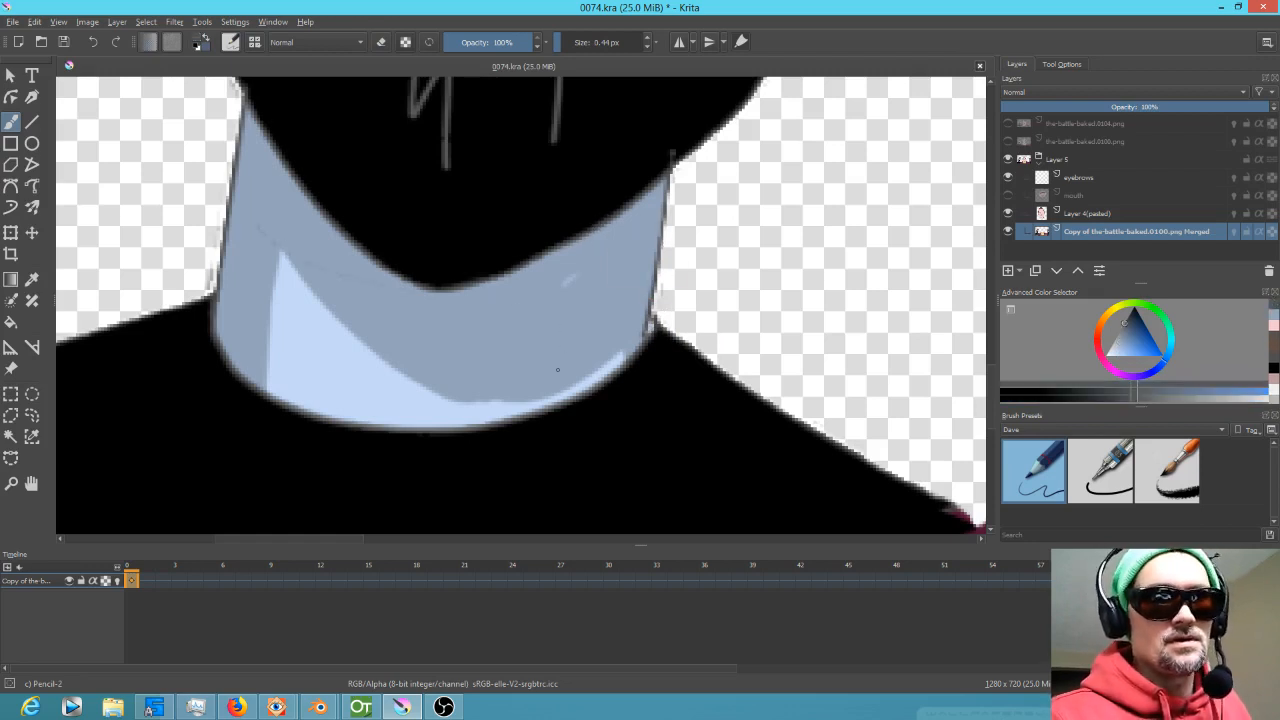
{"action": "left_click", "coordinate": [1100, 470]}
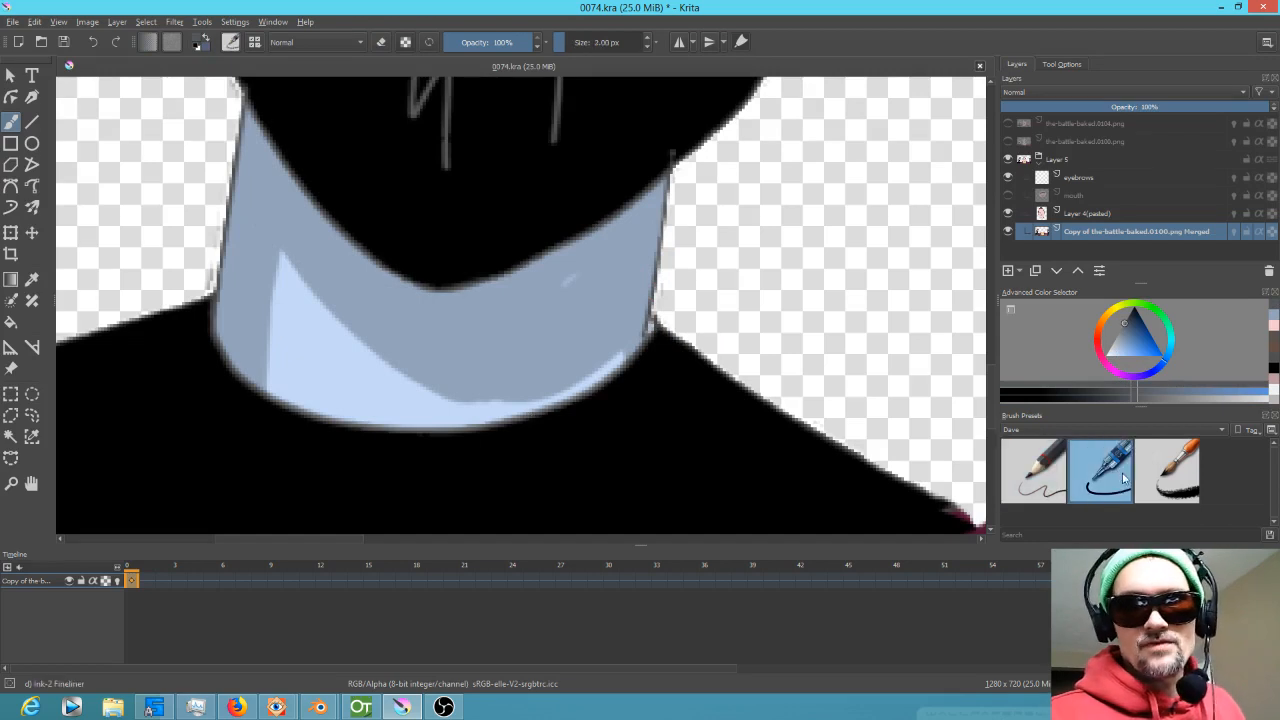
{"action": "left_click", "coordinate": [231, 232], "text": "ctrl"}
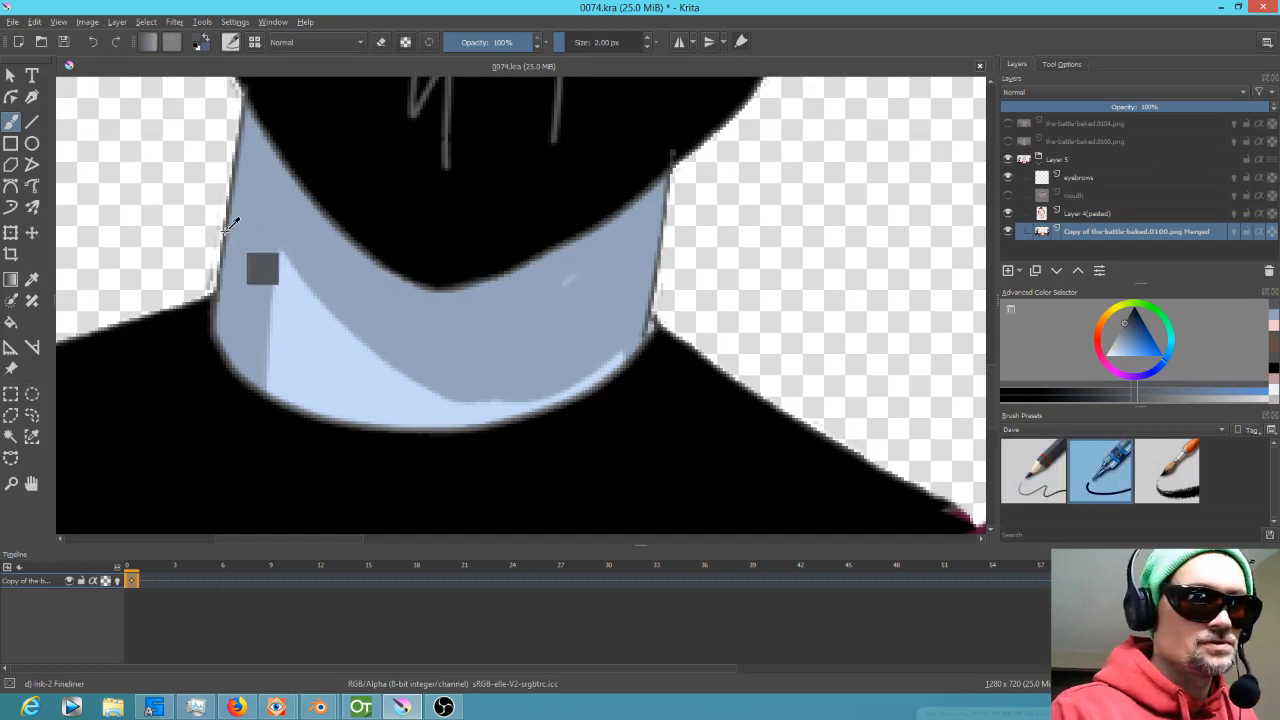
{"action": "left_click_drag", "start_coordinate": [258, 214], "coordinate": [347, 258]}
{"action": "key", "text": "bracketleft"}
{"action": "mouse_move", "coordinate": [262, 305]}
{"action": "left_mouse_down"}
{"action": "mouse_move", "coordinate": [324, 338]}
{"action": "mouse_move", "coordinate": [549, 335]}
{"action": "mouse_move", "coordinate": [582, 286]}
{"action": "left_mouse_up"}
{"action": "left_click_drag", "start_coordinate": [376, 392], "coordinate": [438, 386]}
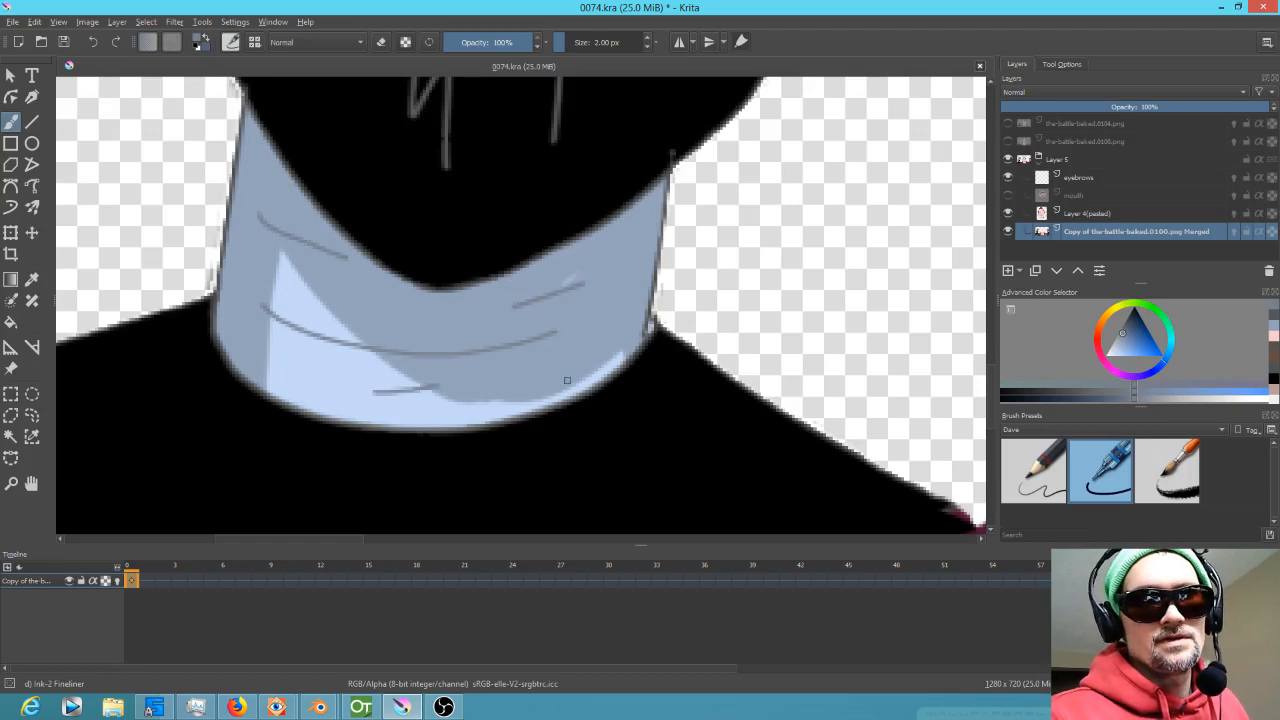
{"action": "left_click_drag", "start_coordinate": [226, 330], "coordinate": [250, 346]}
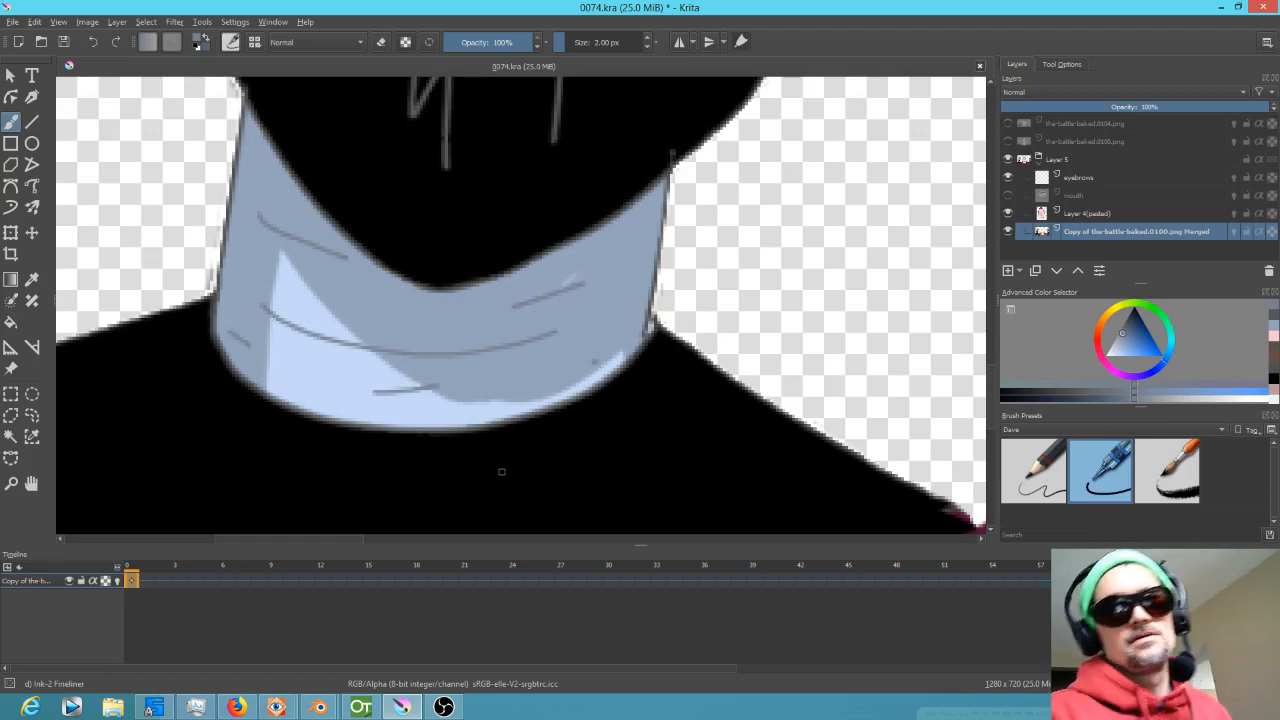
Draw the goateed man's right-hand eyebrow on the eyebrows layer in near-black sampled from his hair.
{"action": "scroll", "coordinate": [500, 470], "scroll_direction": "down", "scroll_amount": 4}
{"action": "scroll", "coordinate": [680, 389], "scroll_direction": "down", "scroll_amount": 2}
{"action": "left_click_drag", "start_coordinate": [760, 387], "coordinate": [458, 375]}
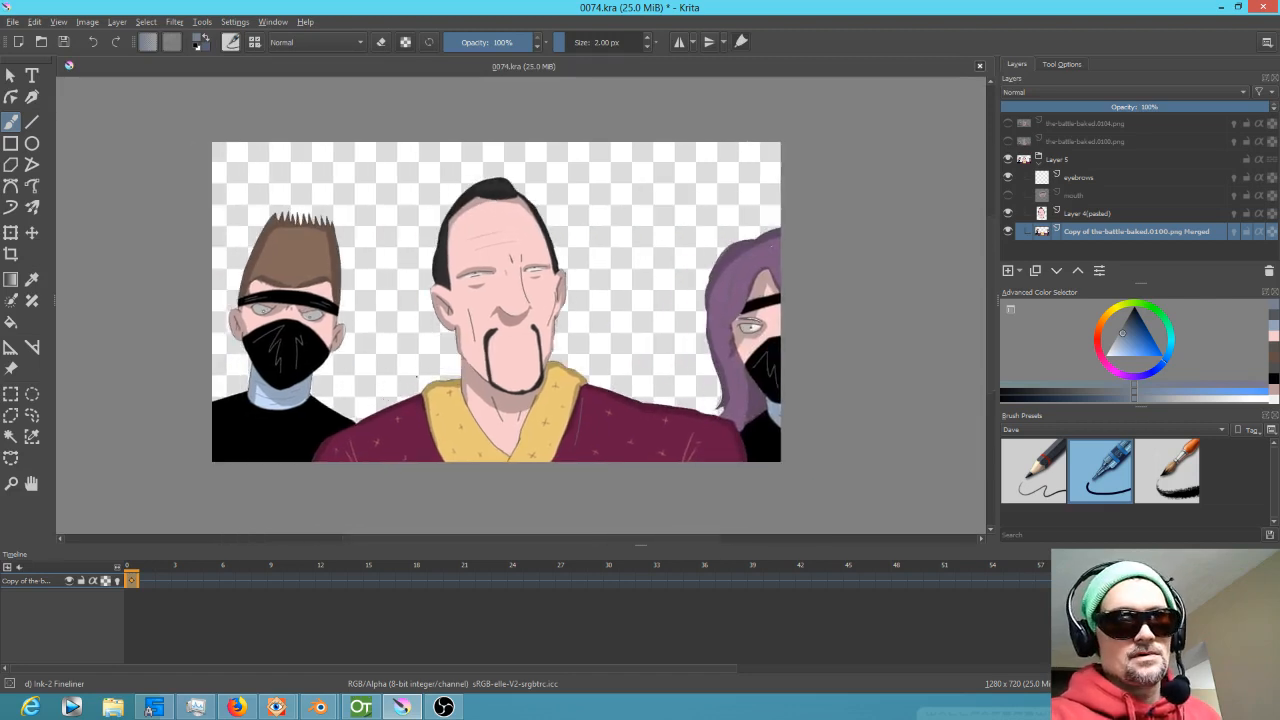
{"action": "scroll", "coordinate": [416, 377], "scroll_direction": "up", "scroll_amount": 3}
{"action": "left_click_drag", "start_coordinate": [429, 372], "coordinate": [503, 366]}
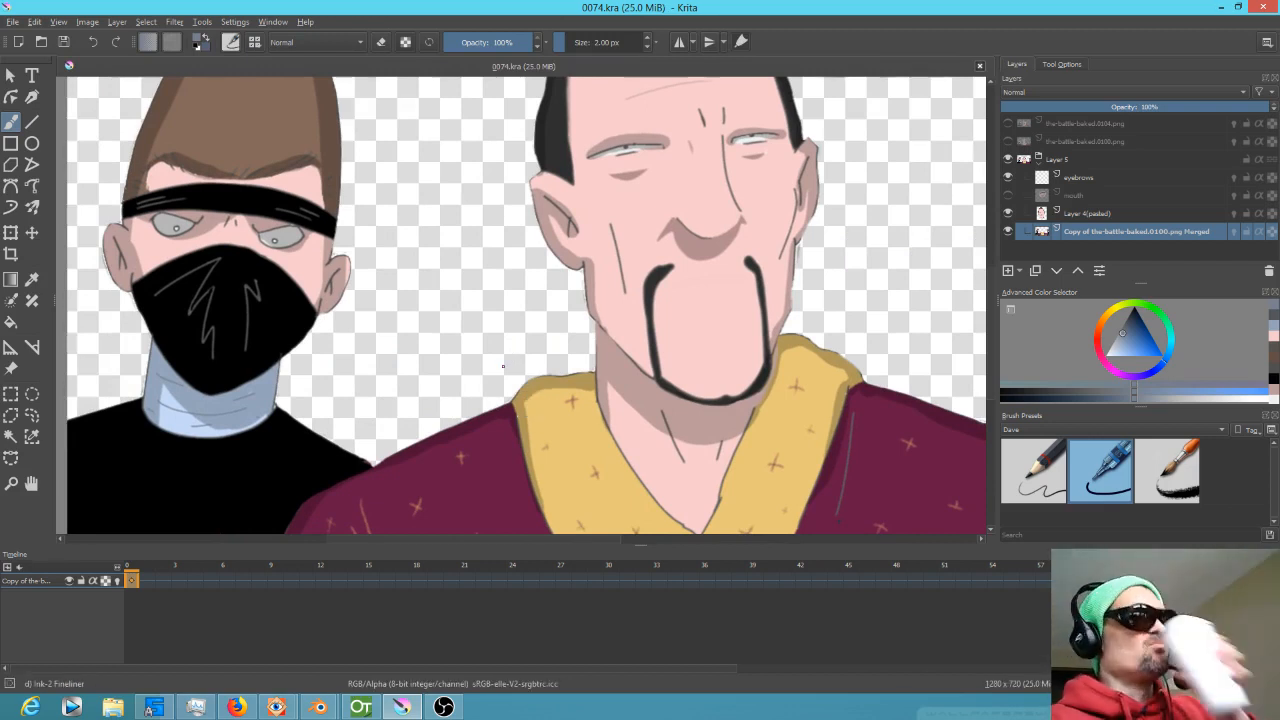
{"action": "left_click", "coordinate": [1092, 180]}
{"action": "left_click_drag", "start_coordinate": [737, 181], "coordinate": [723, 278]}
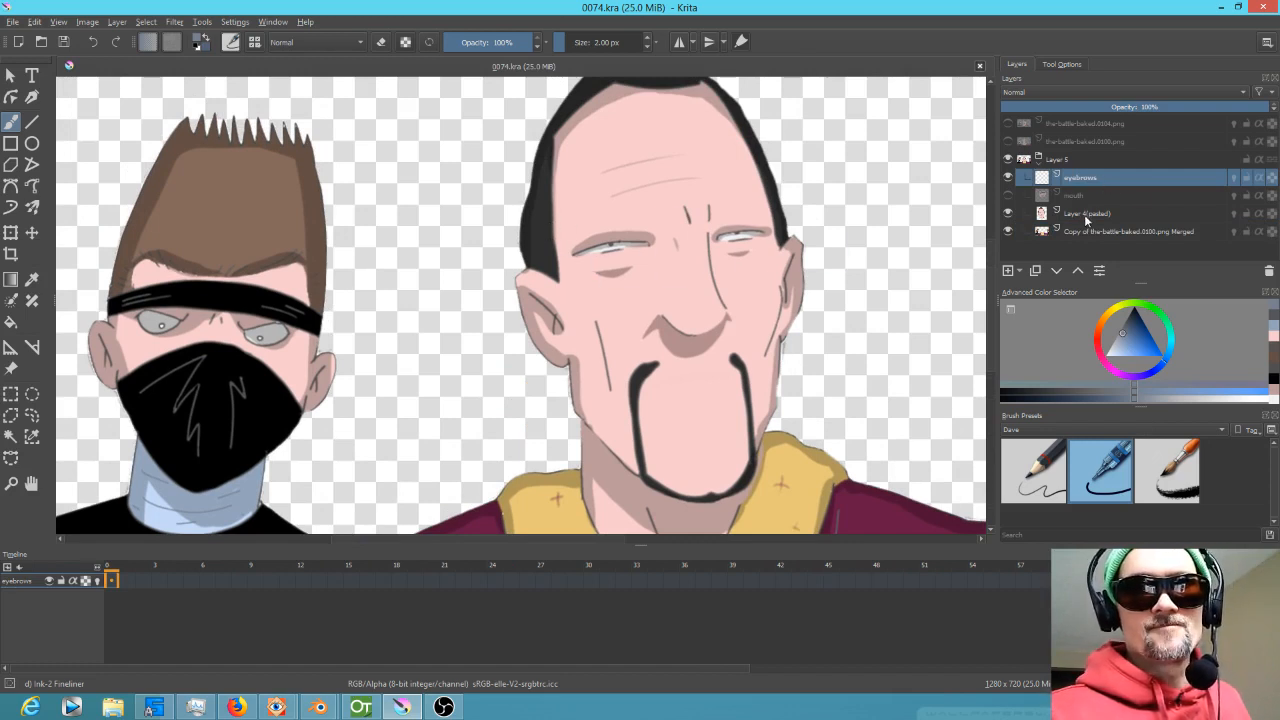
{"action": "left_click", "coordinate": [1084, 214]}
{"action": "left_click", "coordinate": [540, 230], "text": "ctrl"}
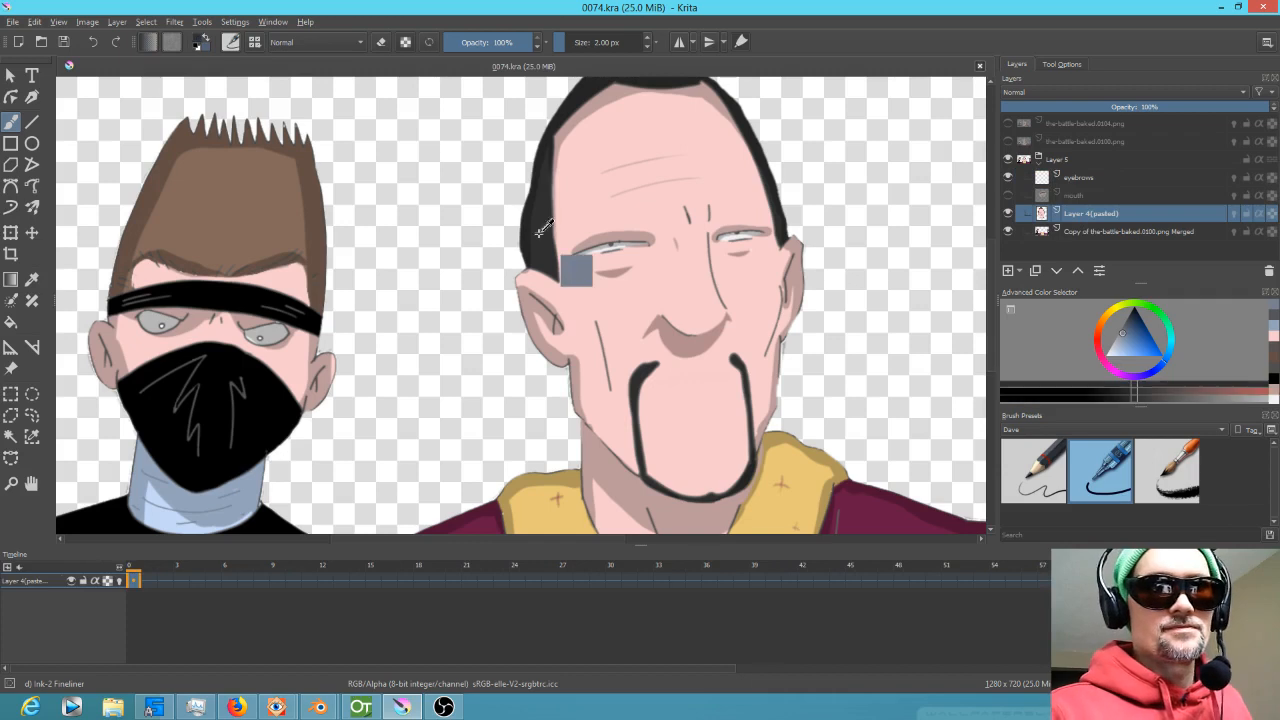
{"action": "left_click", "coordinate": [1093, 178]}
{"action": "mouse_move", "coordinate": [735, 218]}
{"action": "left_mouse_down"}
{"action": "mouse_move", "coordinate": [764, 219]}
{"action": "mouse_move", "coordinate": [724, 222]}
{"action": "left_mouse_up"}
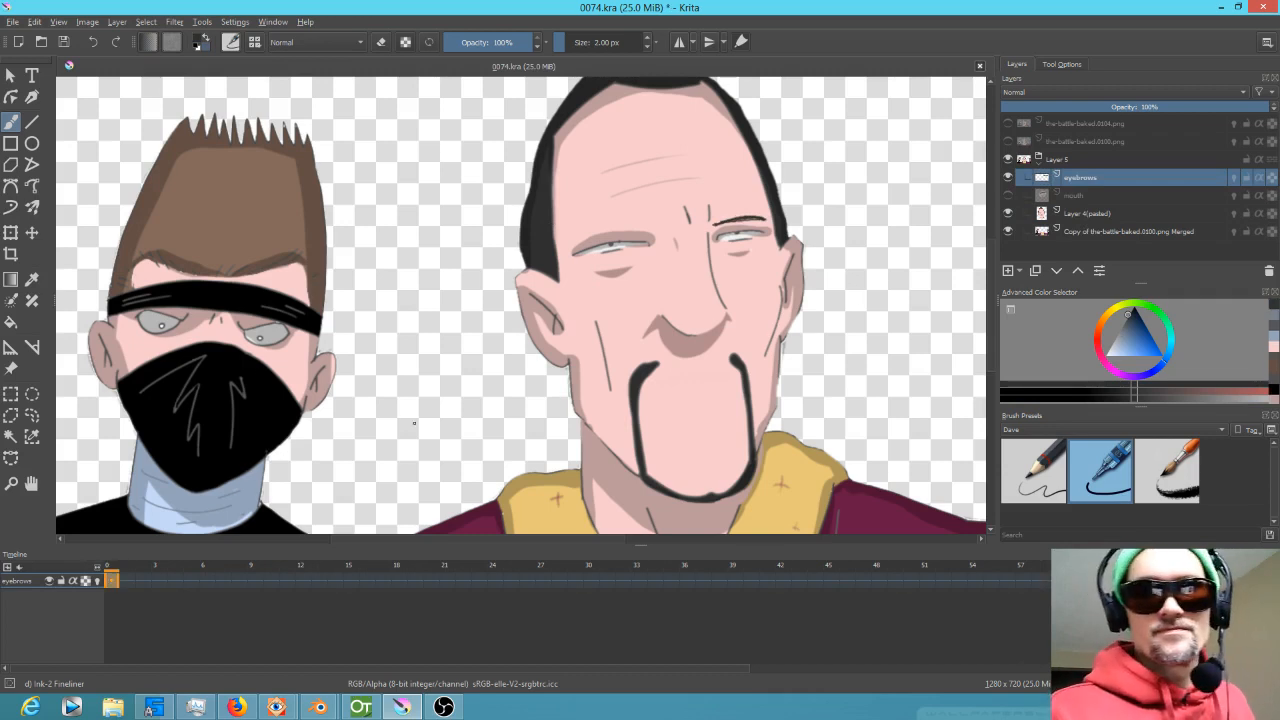
Pick a lighter dark grey, redraw the goateed man's right-hand eyebrow and add the left-hand one.
{"action": "left_click", "coordinate": [1126, 316]}
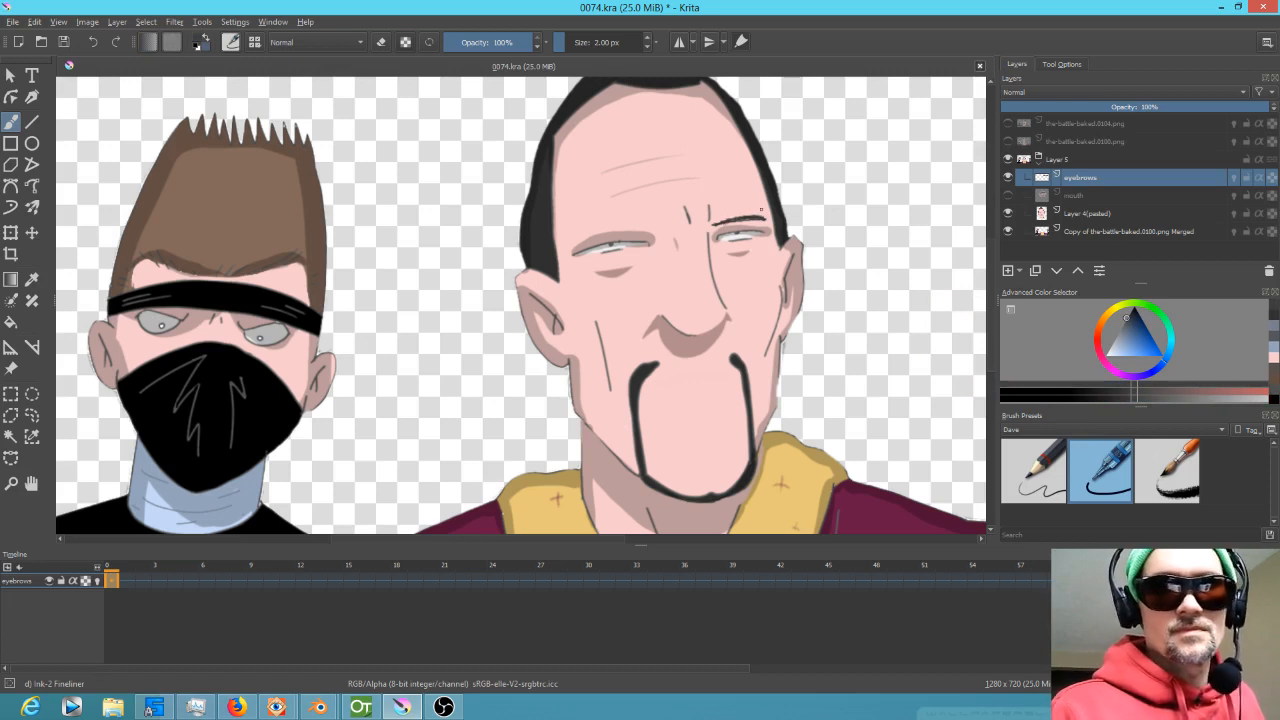
{"action": "left_click", "coordinate": [1120, 340]}
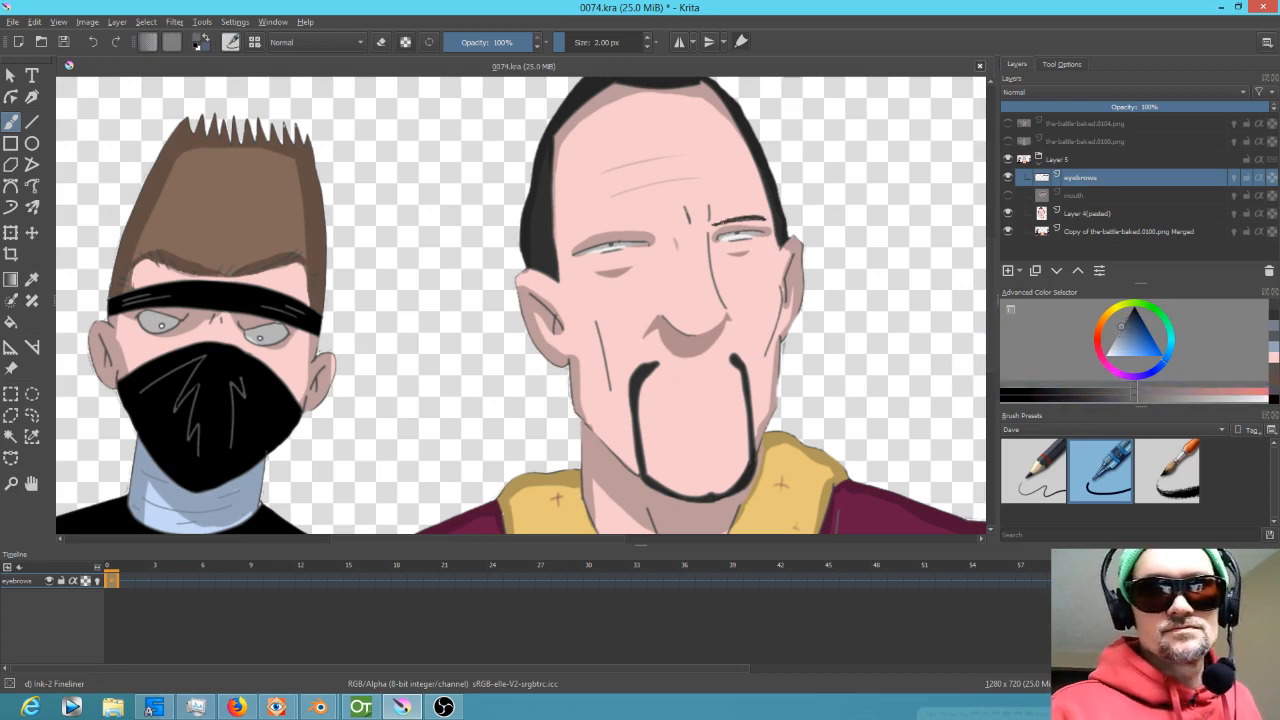
{"action": "left_click_drag", "start_coordinate": [737, 220], "coordinate": [765, 218]}
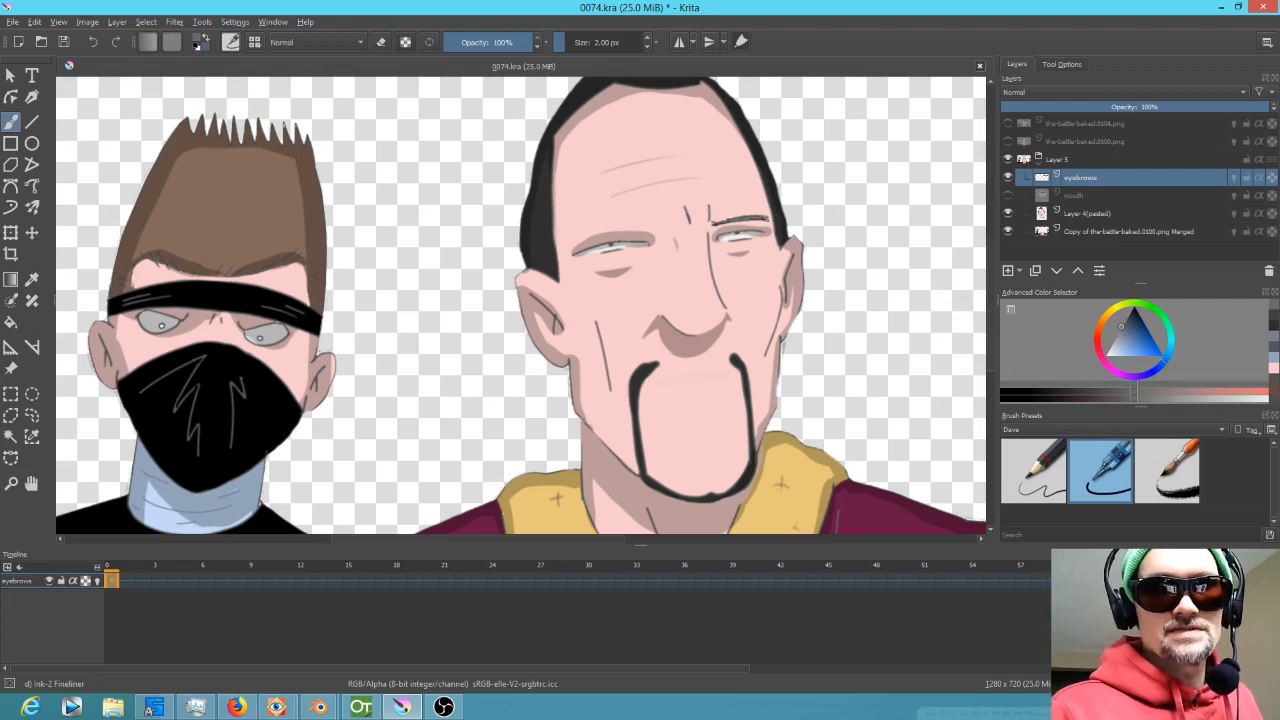
{"action": "mouse_move", "coordinate": [656, 226]}
{"action": "left_mouse_down"}
{"action": "mouse_move", "coordinate": [573, 230]}
{"action": "mouse_move", "coordinate": [648, 238]}
{"action": "mouse_move", "coordinate": [568, 234]}
{"action": "mouse_move", "coordinate": [632, 227]}
{"action": "left_mouse_up"}
{"action": "mouse_move", "coordinate": [606, 226]}
{"action": "left_mouse_down"}
{"action": "mouse_move", "coordinate": [574, 232]}
{"action": "mouse_move", "coordinate": [660, 227]}
{"action": "mouse_move", "coordinate": [666, 214]}
{"action": "left_mouse_up"}
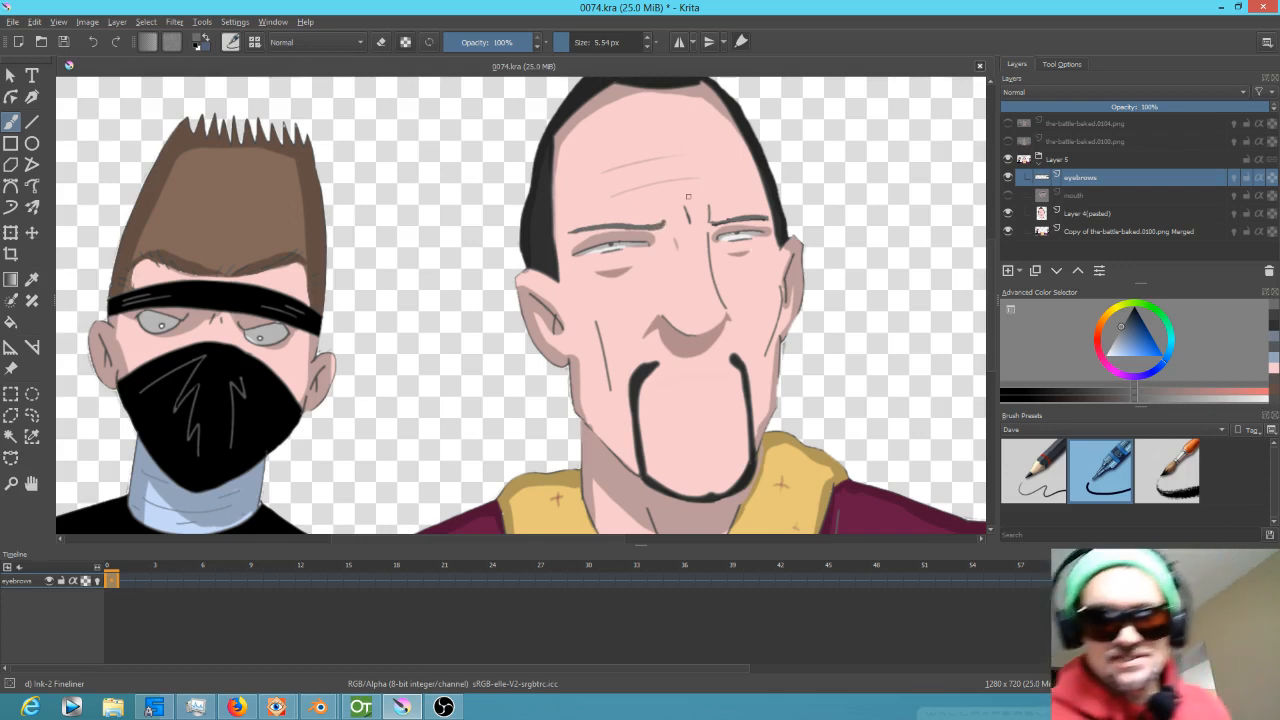
Show the mouth layer and refine the left-hand eyebrow's inner end in a mirrored view, using the 2 px Ink-2 Fineliner.
{"action": "left_click", "coordinate": [1008, 195]}
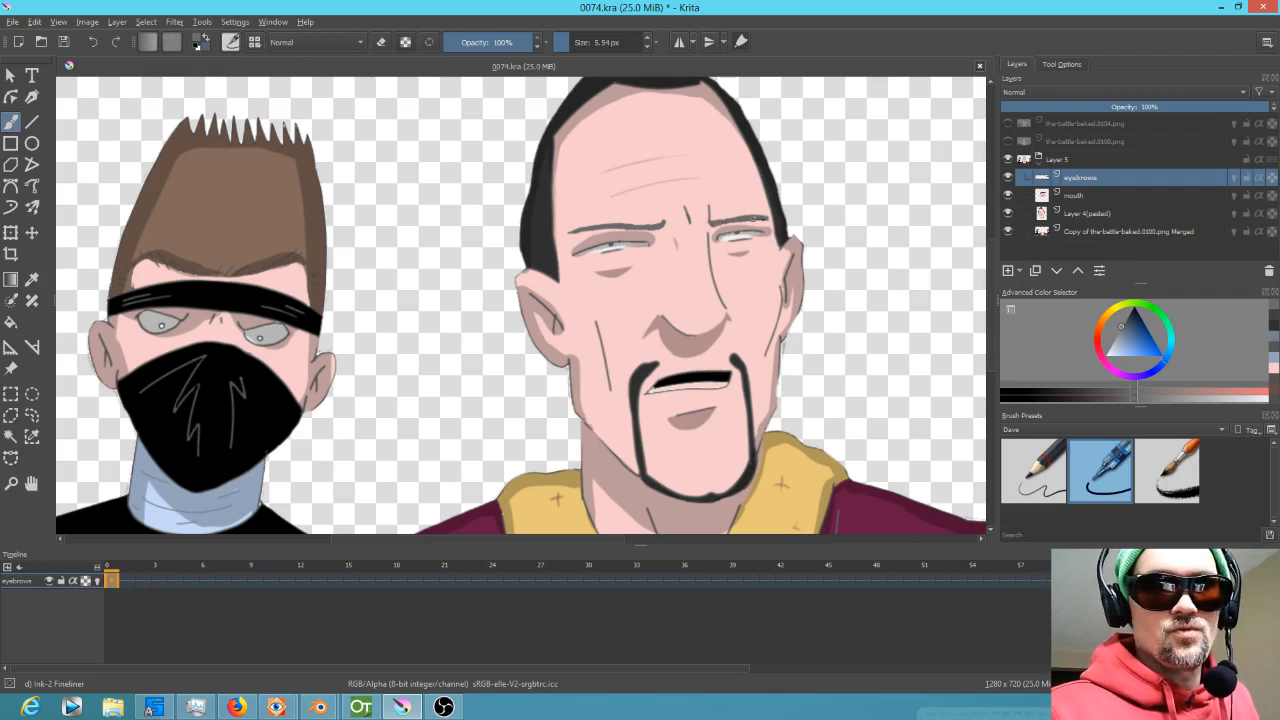
{"action": "key", "text": "m"}
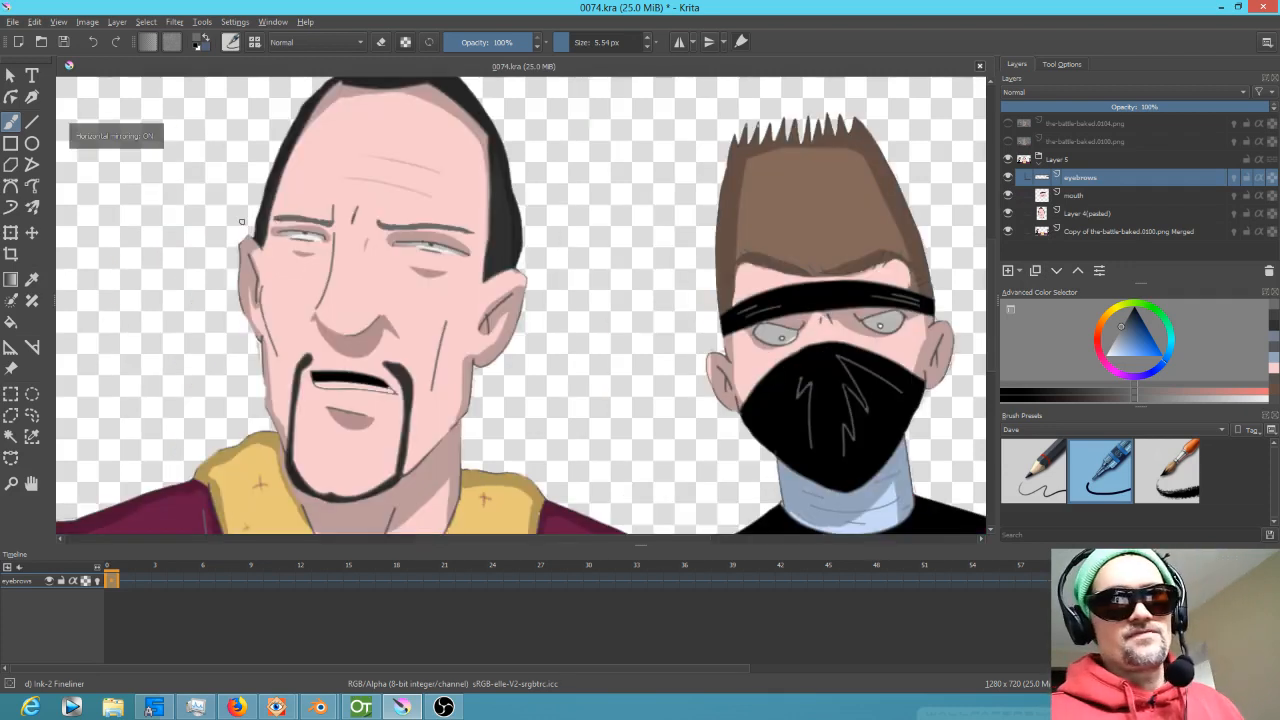
{"action": "left_click_drag", "start_coordinate": [380, 225], "coordinate": [377, 224]}
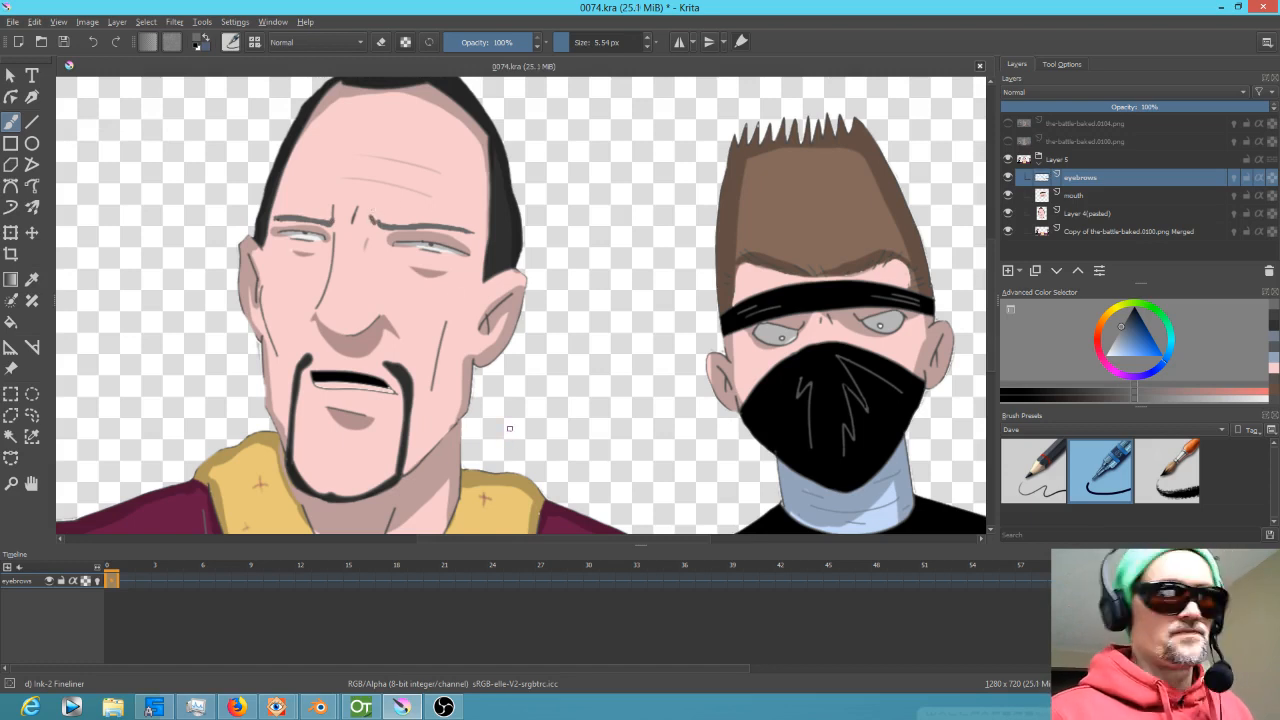
{"action": "key", "text": "ctrl+z"}
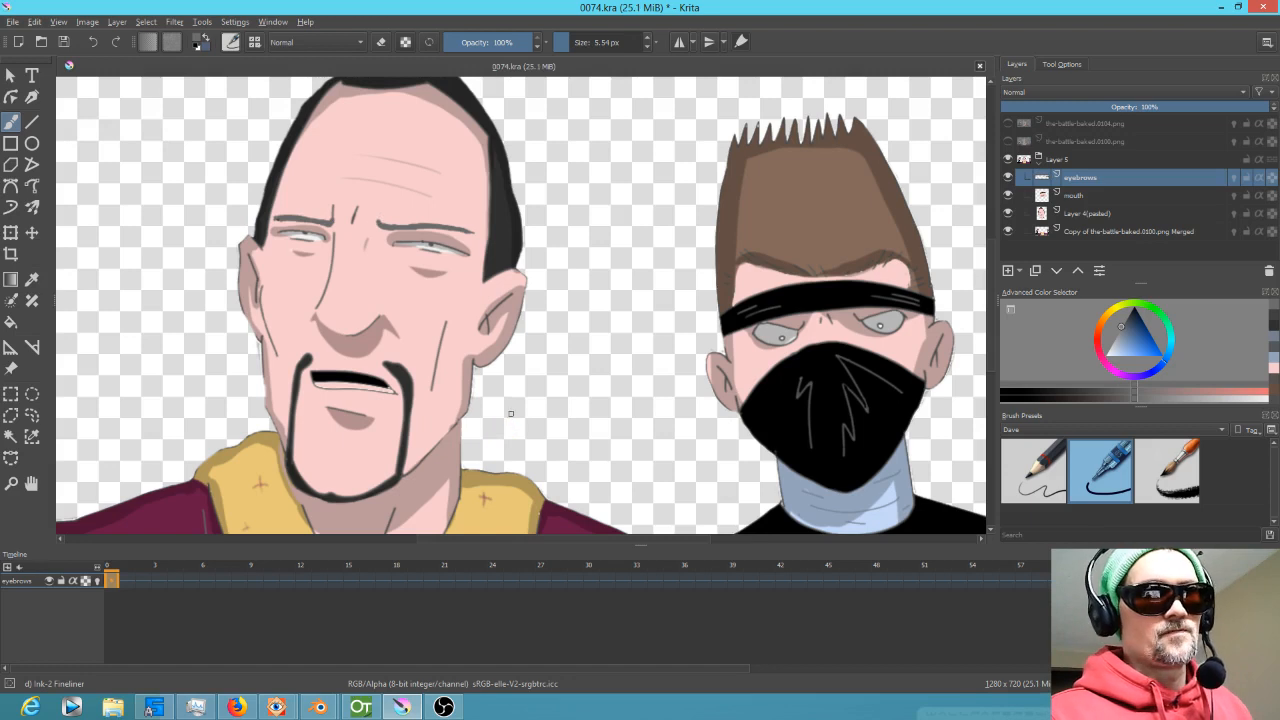
{"action": "left_click", "coordinate": [1042, 476]}
{"action": "left_click", "coordinate": [1092, 474]}
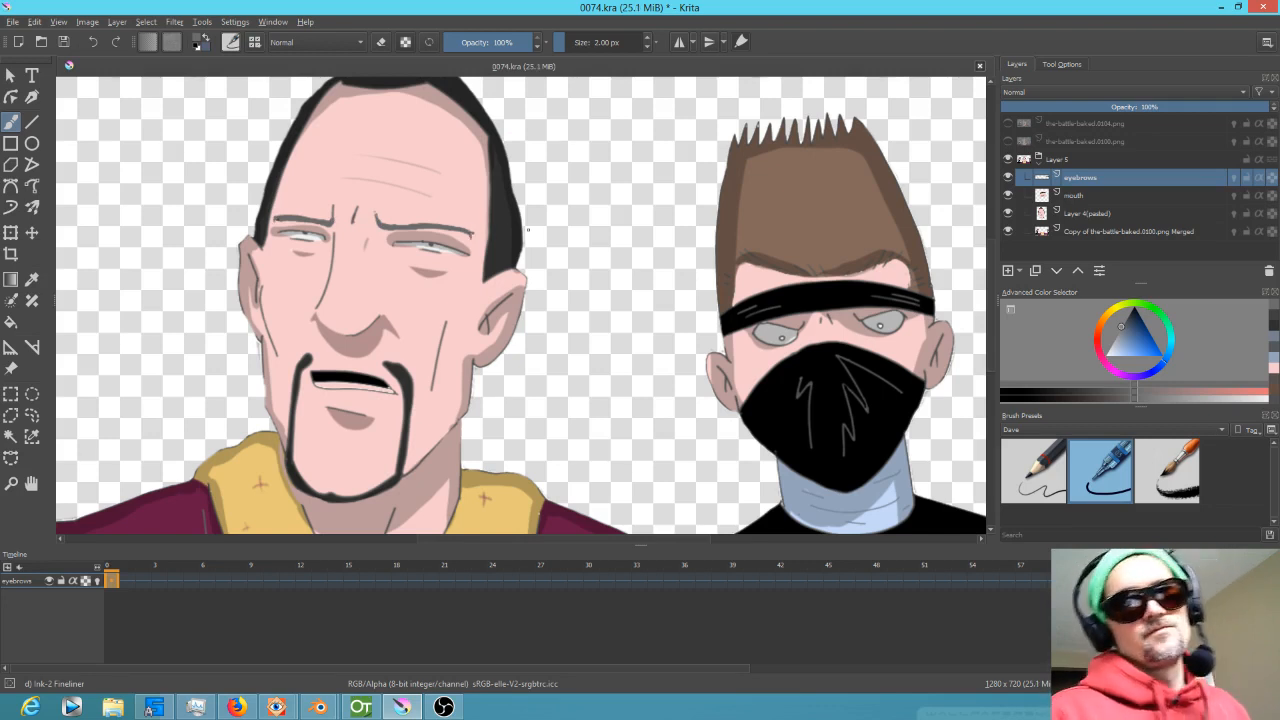
{"action": "key", "text": "m"}
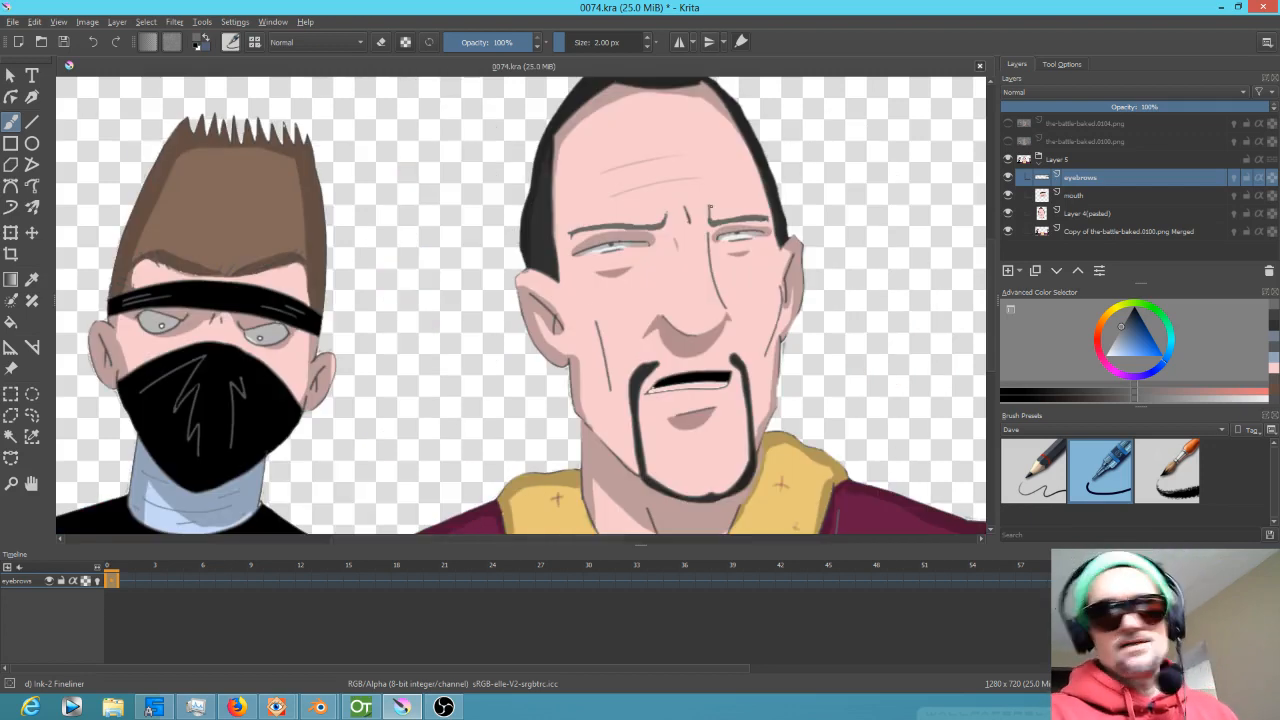
{"action": "scroll", "coordinate": [716, 321], "scroll_direction": "down", "scroll_amount": 1}
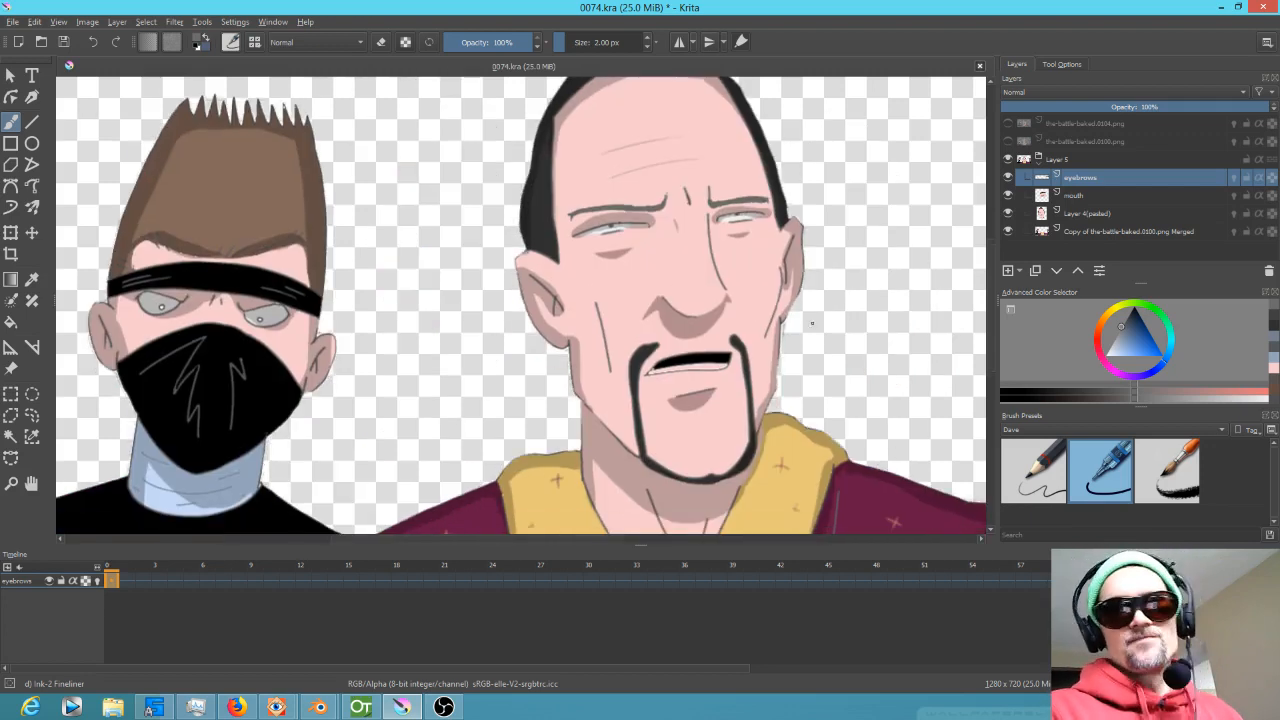
{"action": "scroll", "coordinate": [812, 323], "scroll_direction": "down", "scroll_amount": 2}
{"action": "scroll", "coordinate": [805, 333], "scroll_direction": "down", "scroll_amount": 1}
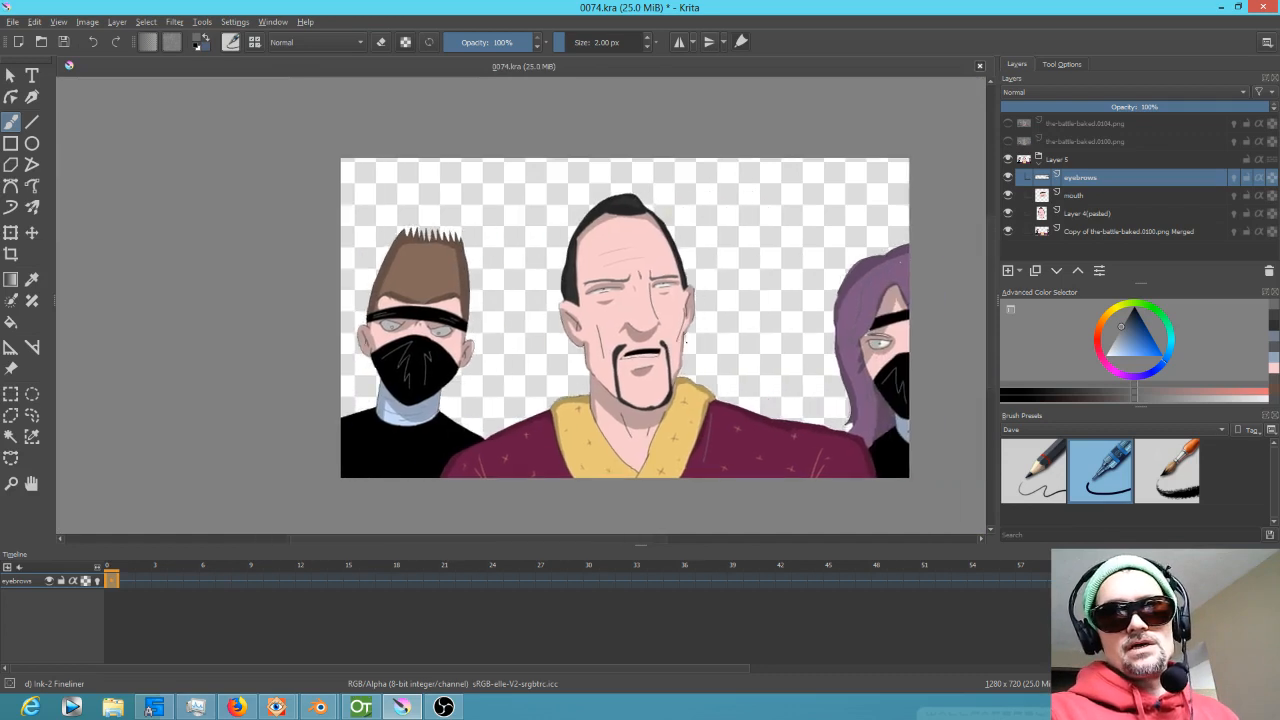
{"action": "scroll", "coordinate": [685, 365], "scroll_direction": "up", "scroll_amount": 3}
{"action": "left_click_drag", "start_coordinate": [686, 364], "coordinate": [687, 391]}
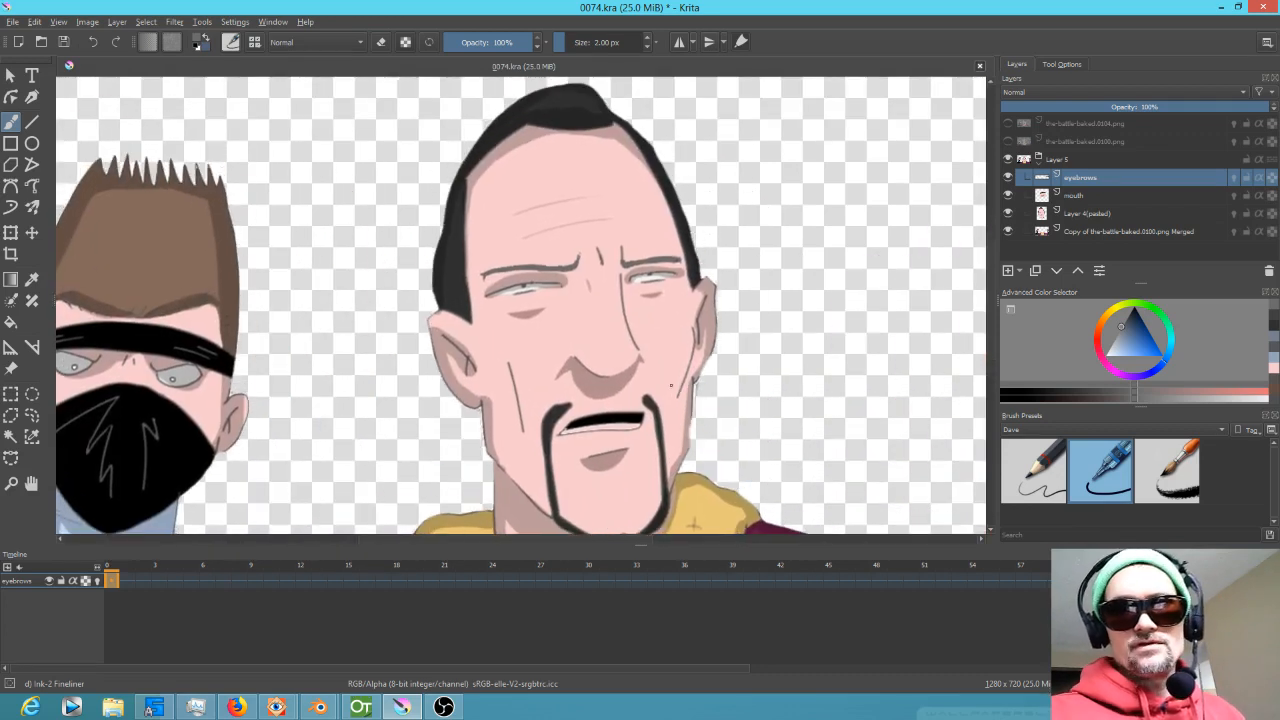
Pick a lighter grey as the brush colour and rename the layer Layer 4(pasted) as mr big head.
{"action": "left_click_drag", "start_coordinate": [1125, 335], "coordinate": [1113, 330]}
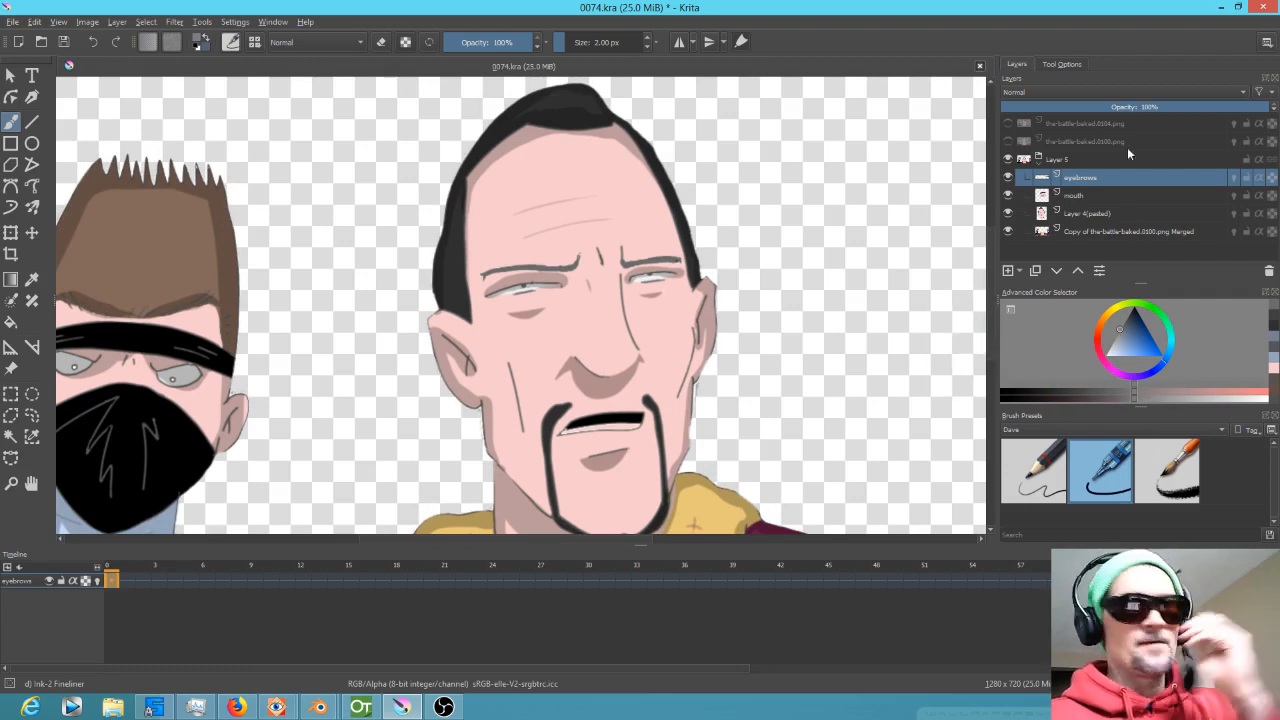
{"action": "left_click", "coordinate": [1008, 213]}
{"action": "left_click", "coordinate": [1009, 214]}
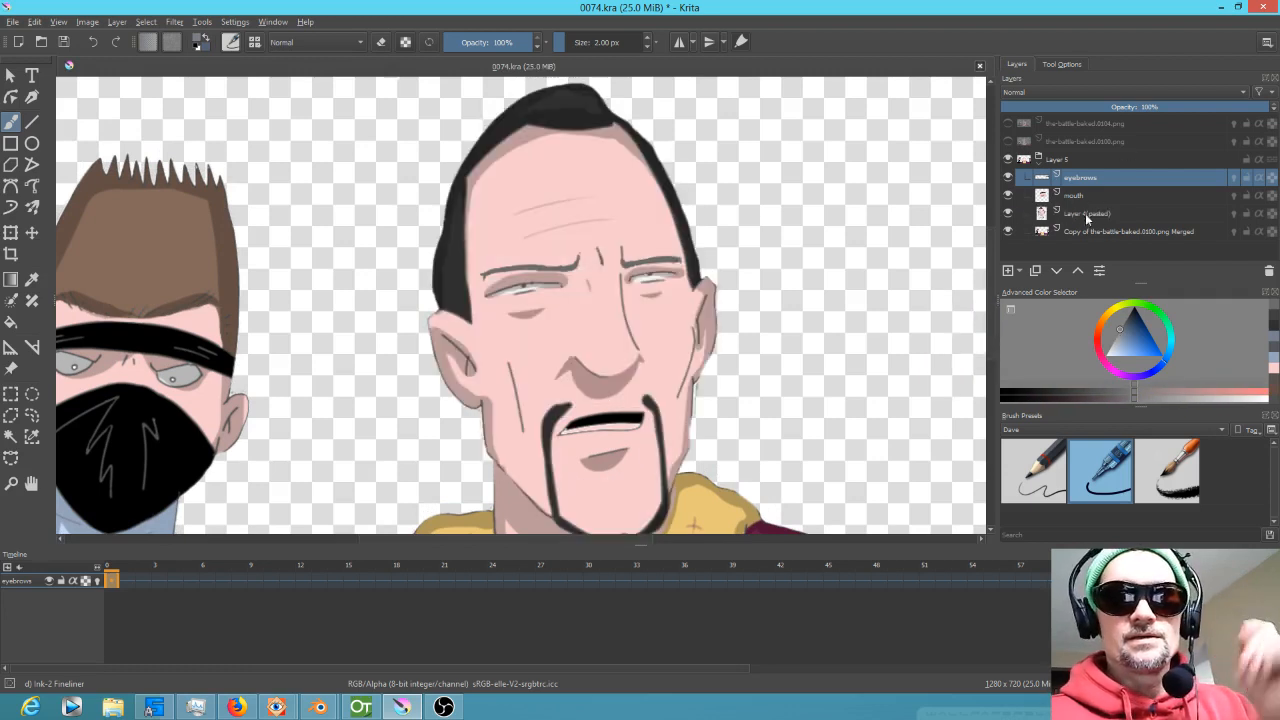
{"action": "left_click", "coordinate": [1106, 217]}
{"action": "double_click", "coordinate": [1109, 216]}
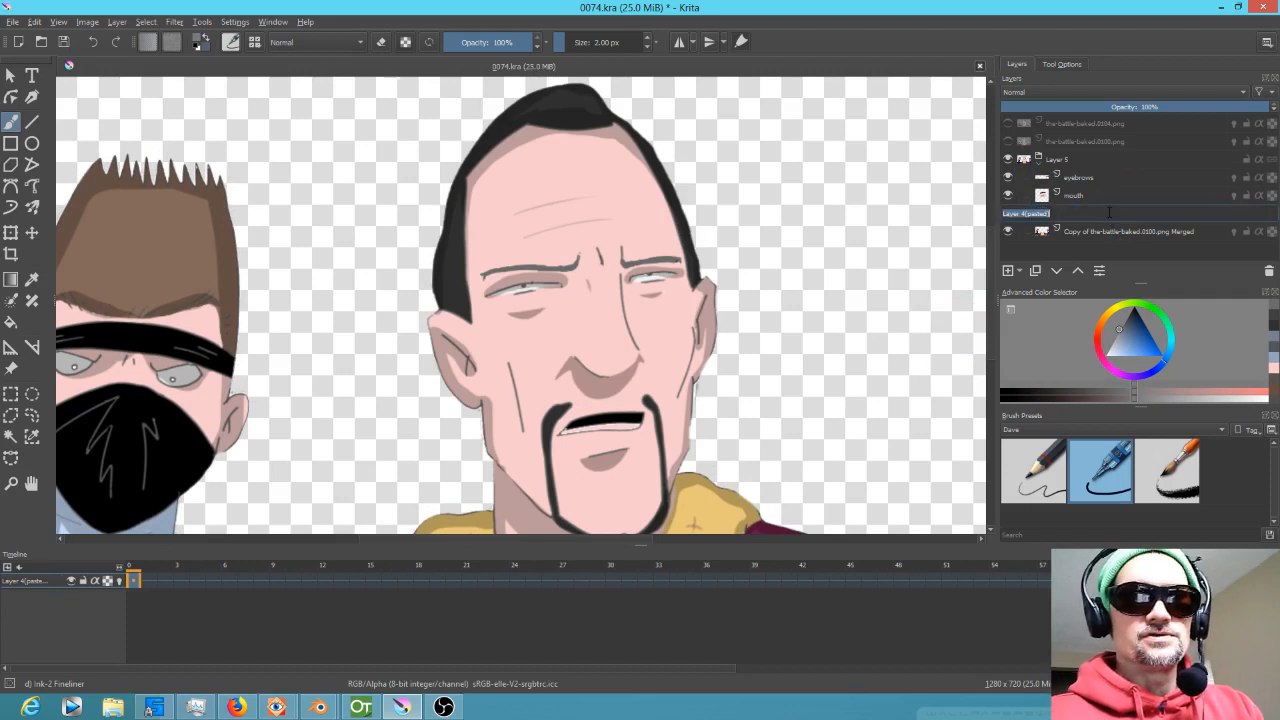
{"action": "type", "text": "mr b"}
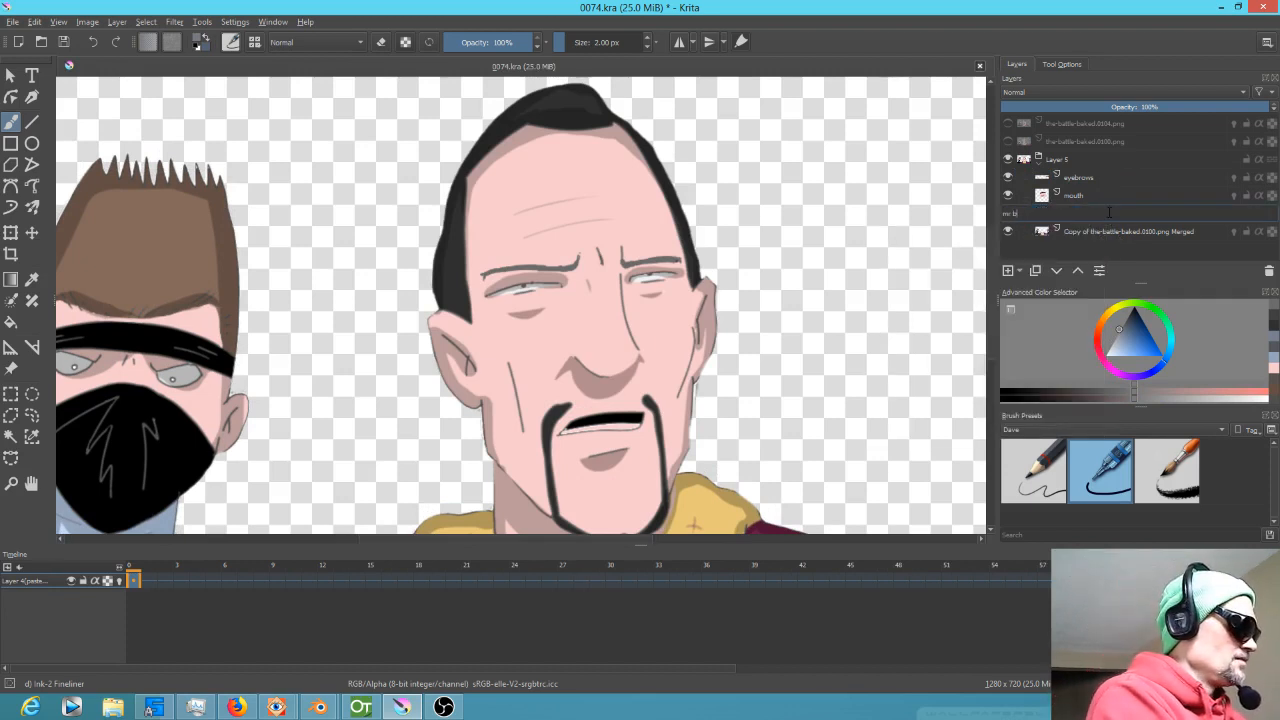
{"action": "type", "text": "ig head"}
{"action": "key", "text": "Return"}
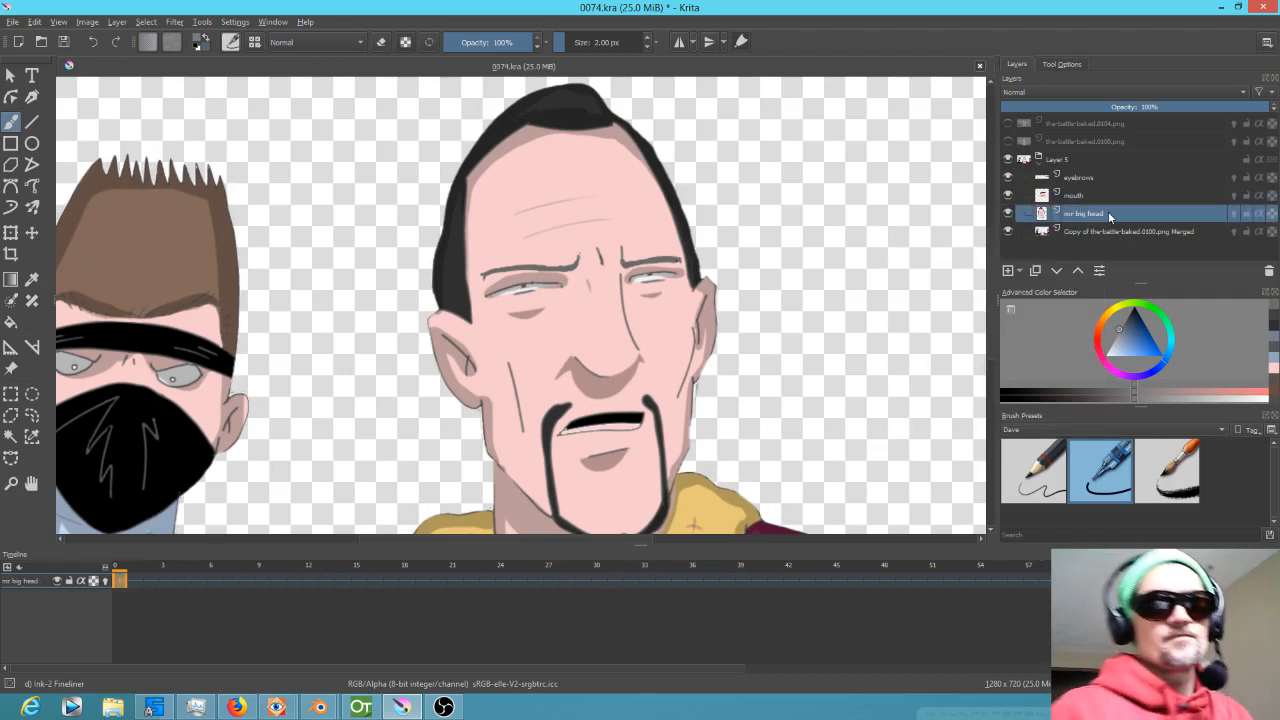
Sketch grey highlight strokes in the goateed man's hair at the crown and both sides, refining the crown with near-black sampled from the hair.
{"action": "left_click_drag", "start_coordinate": [581, 97], "coordinate": [549, 107]}
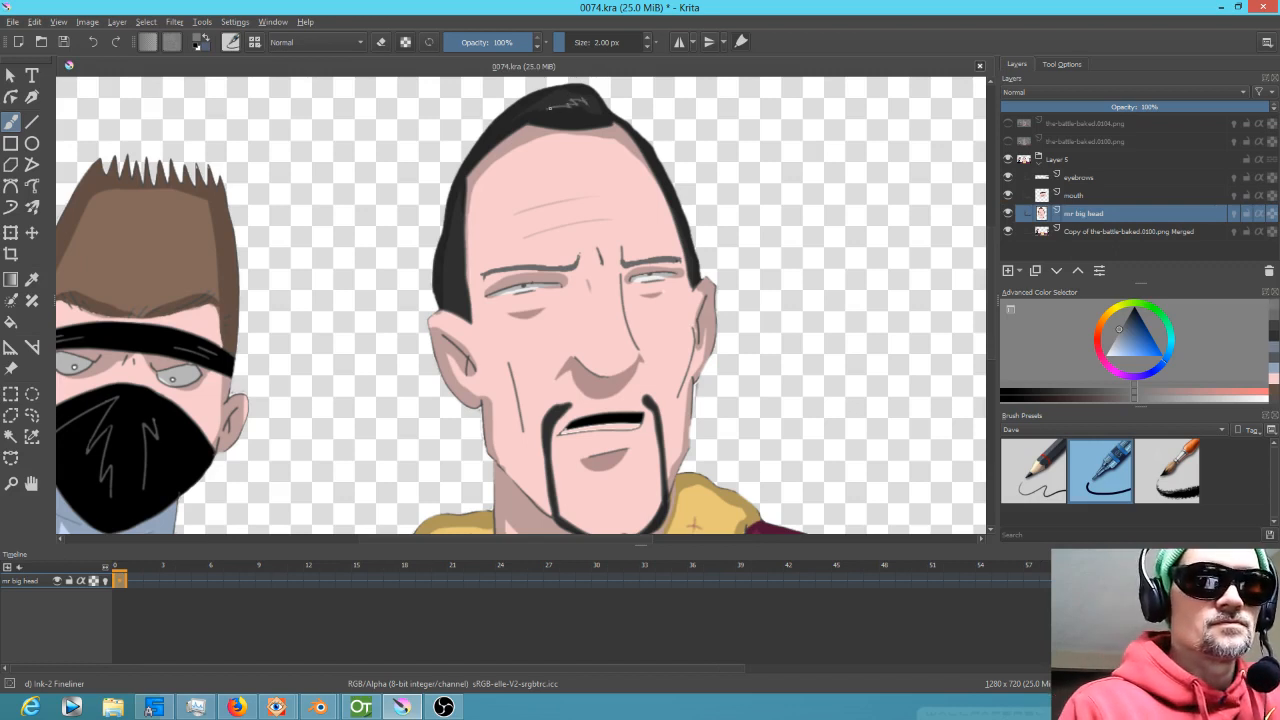
{"action": "left_click_drag", "start_coordinate": [455, 233], "coordinate": [455, 282]}
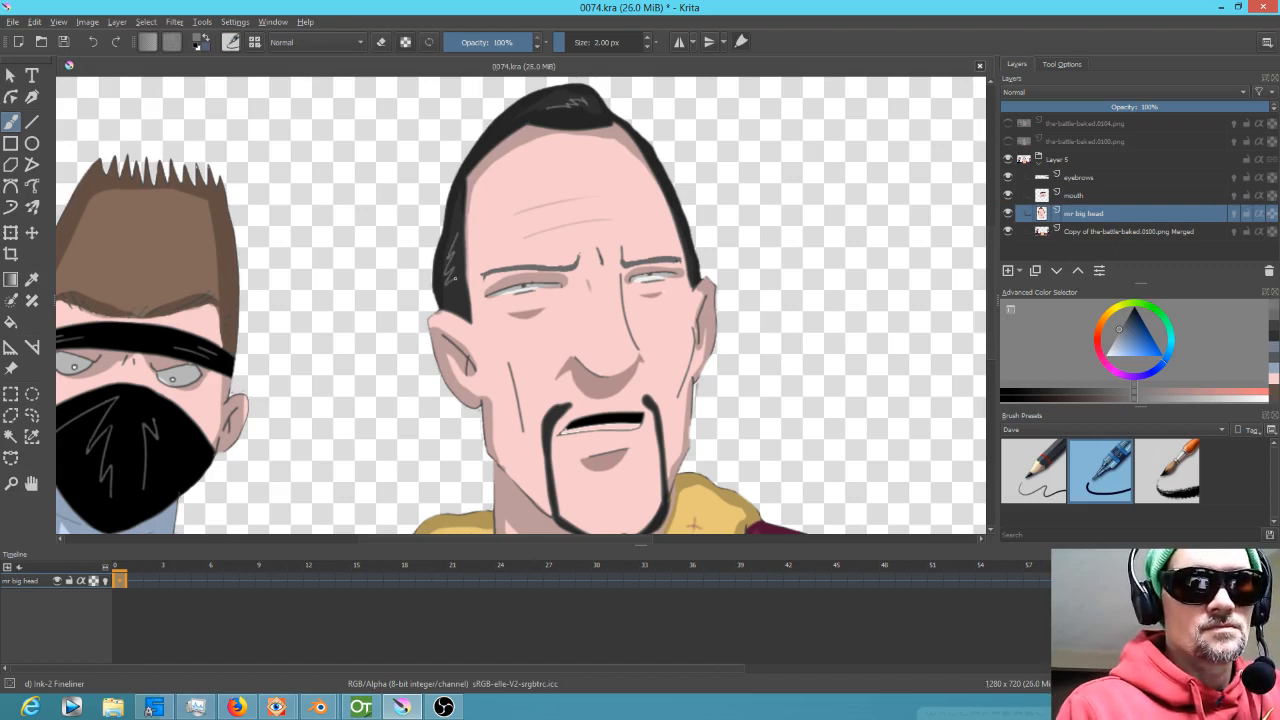
{"action": "left_click_drag", "start_coordinate": [683, 214], "coordinate": [688, 232]}
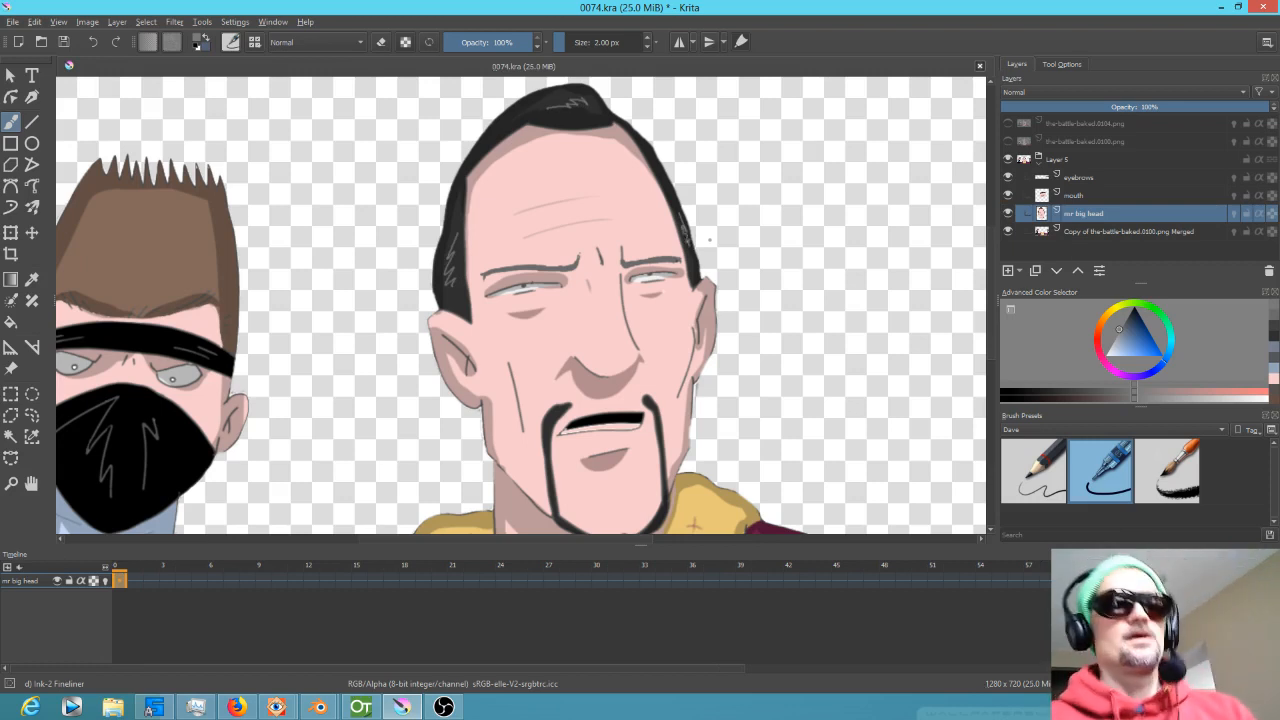
{"action": "left_click_drag", "start_coordinate": [452, 258], "coordinate": [455, 290]}
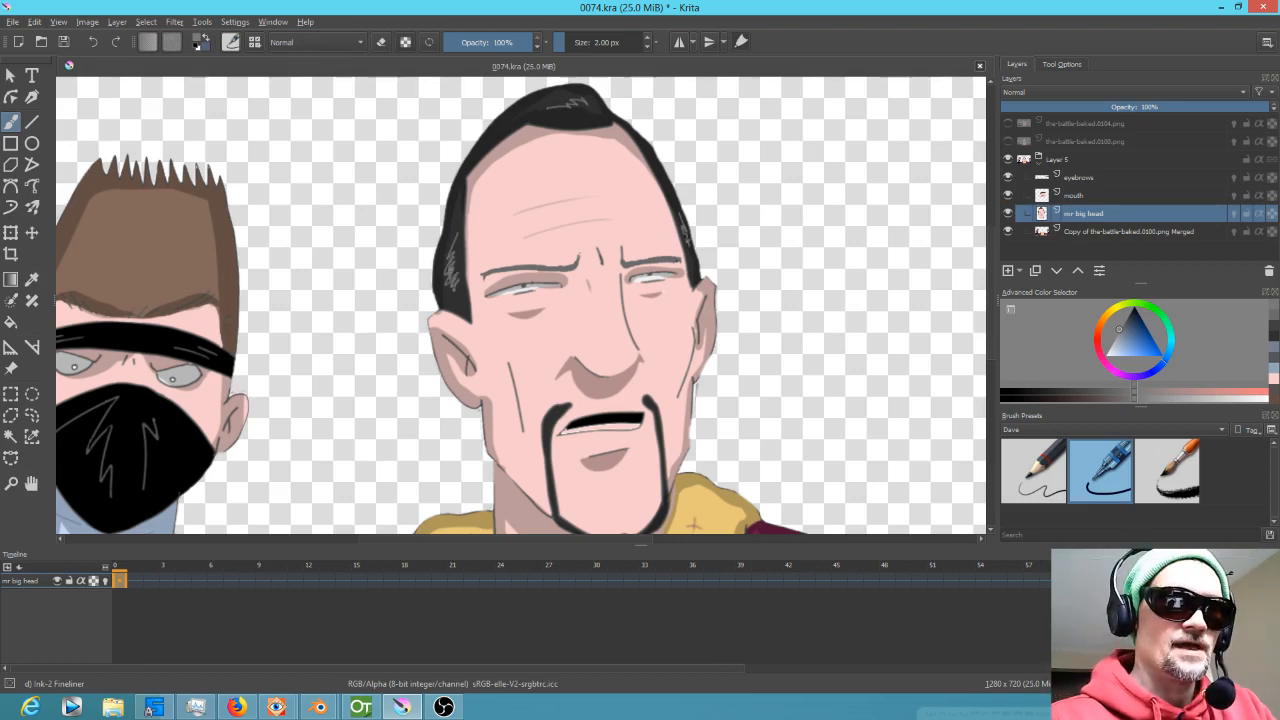
{"action": "left_click_drag", "start_coordinate": [575, 103], "coordinate": [552, 99]}
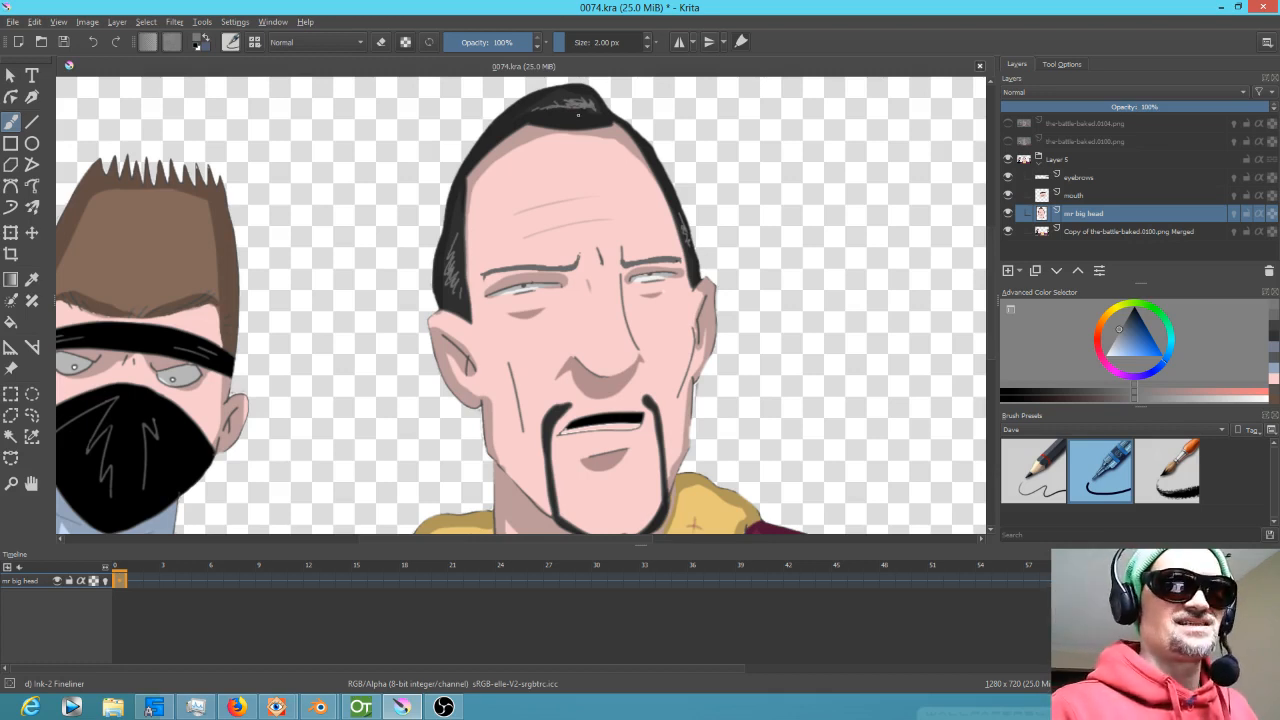
{"action": "left_click", "coordinate": [578, 116], "text": "ctrl"}
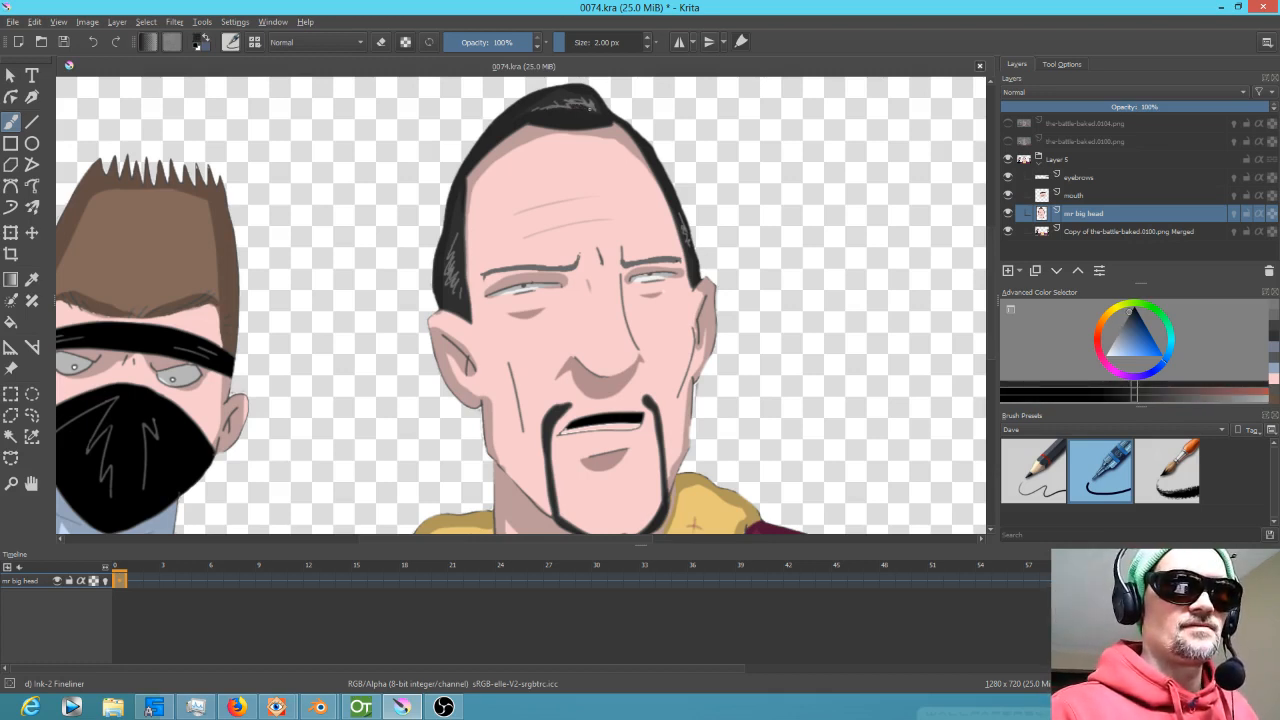
{"action": "left_click_drag", "start_coordinate": [590, 110], "coordinate": [584, 89]}
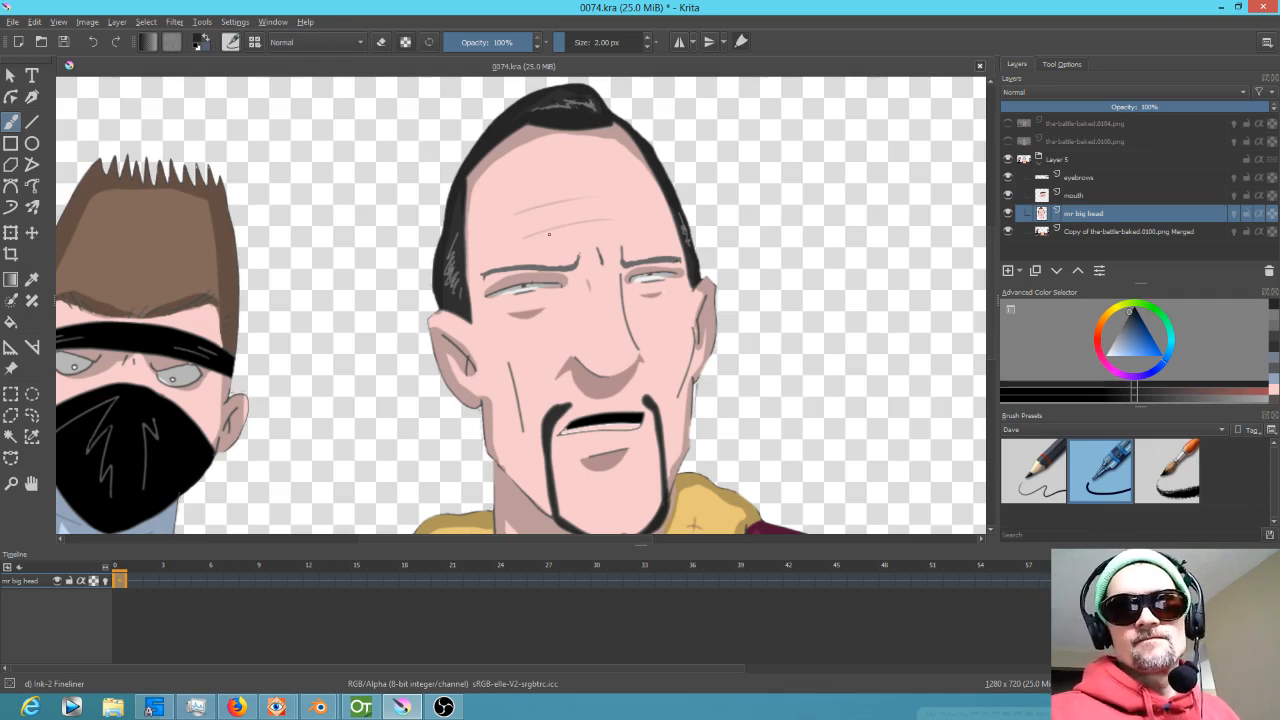
Pick a light grey and fill the goateed man's lower teeth on the mouth layer.
{"action": "left_click_drag", "start_coordinate": [1122, 350], "coordinate": [1107, 347]}
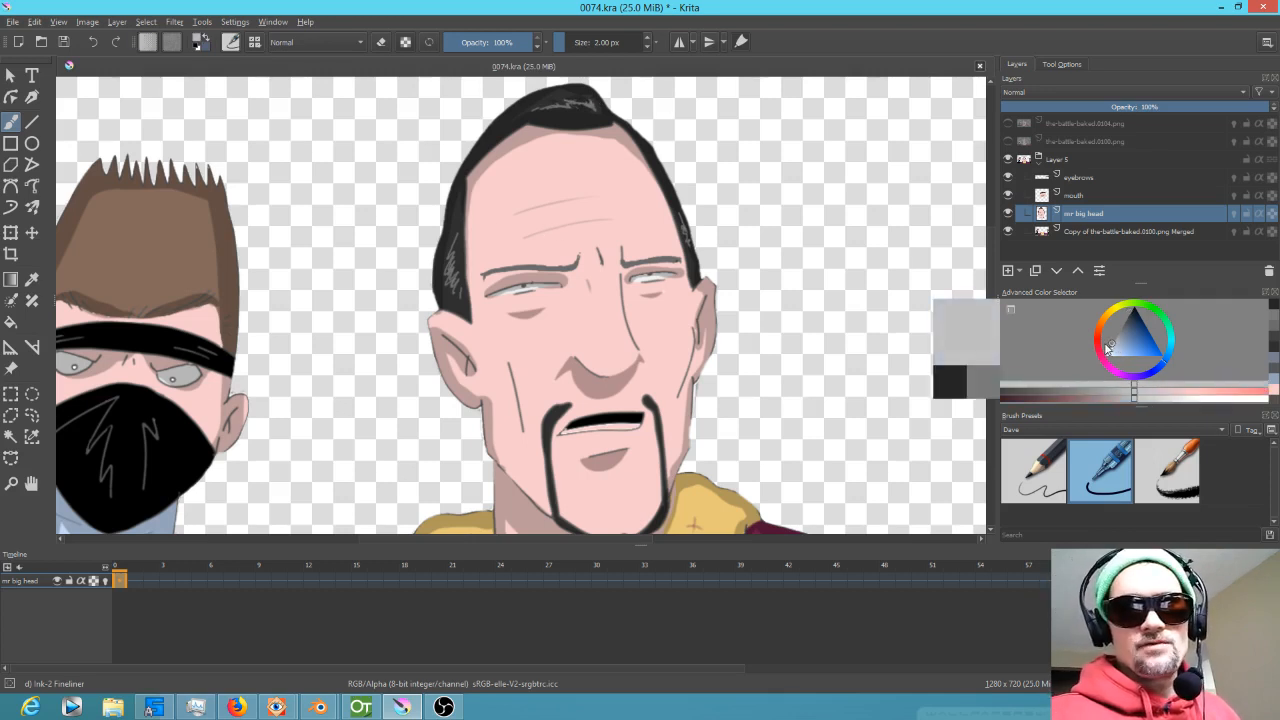
{"action": "left_click", "coordinate": [1008, 195]}
{"action": "left_click", "coordinate": [1008, 195]}
{"action": "left_click", "coordinate": [1090, 200]}
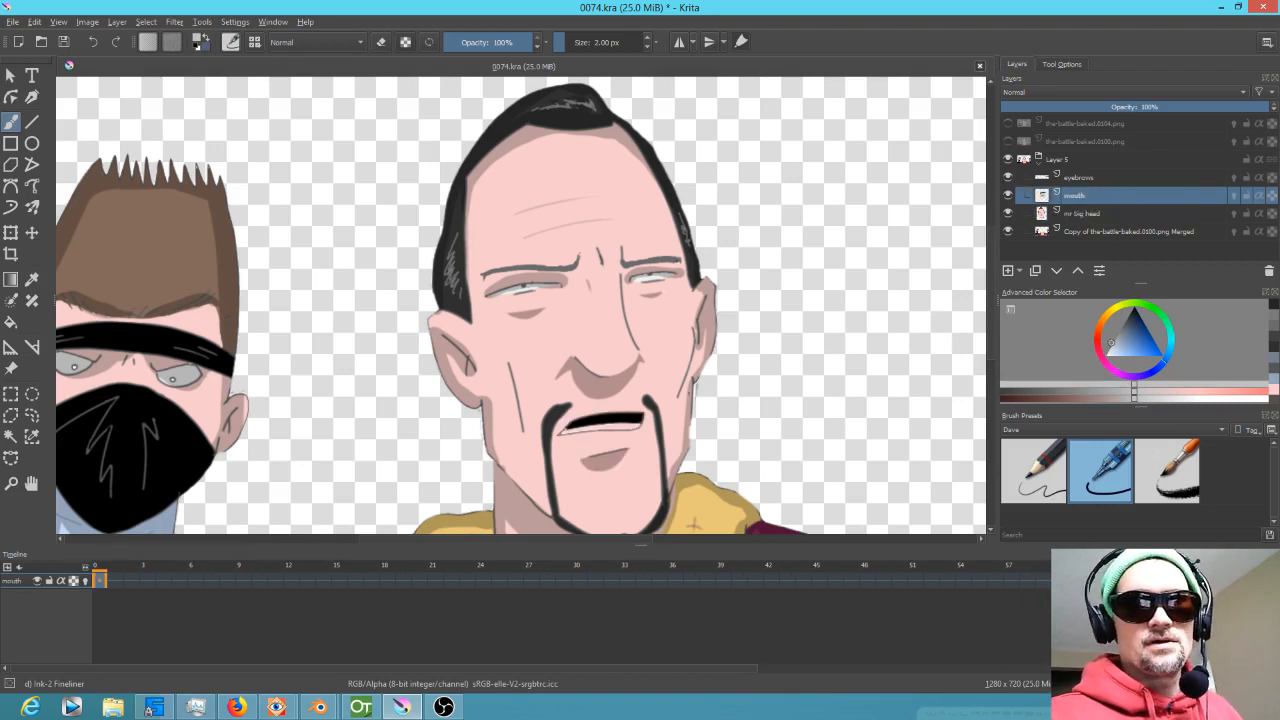
{"action": "key", "text": "f"}
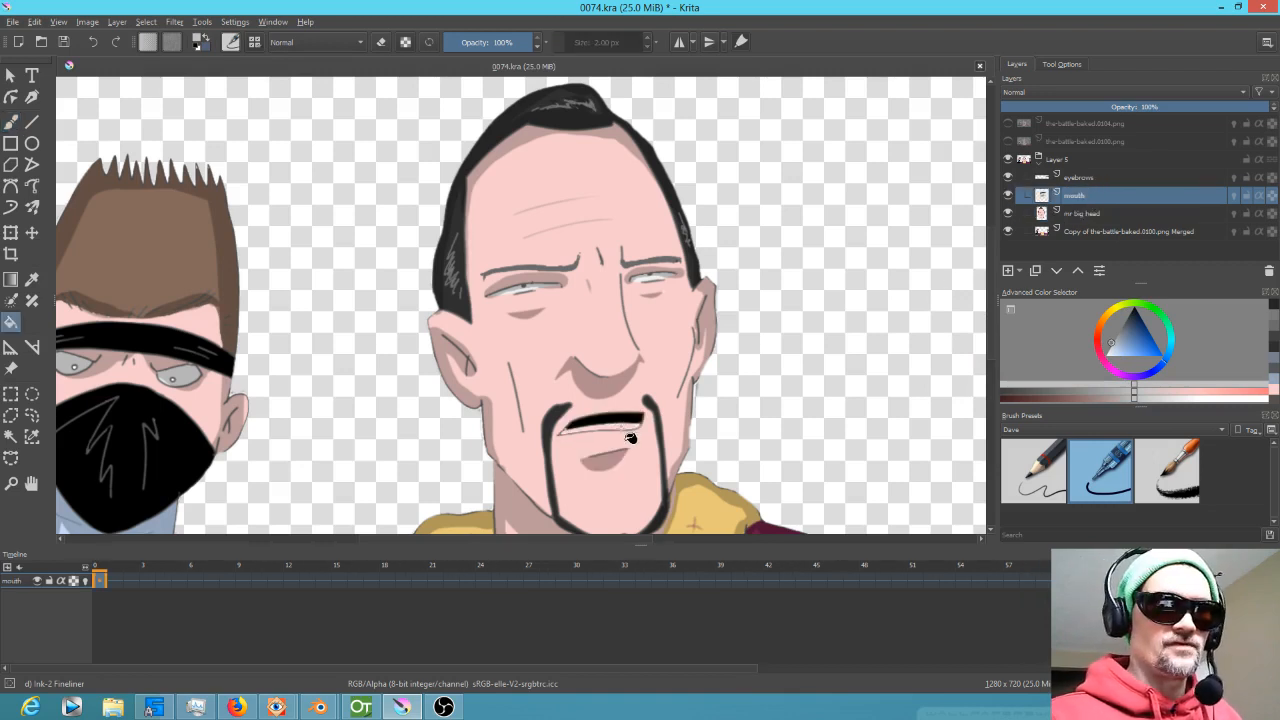
{"action": "left_click", "coordinate": [628, 430]}
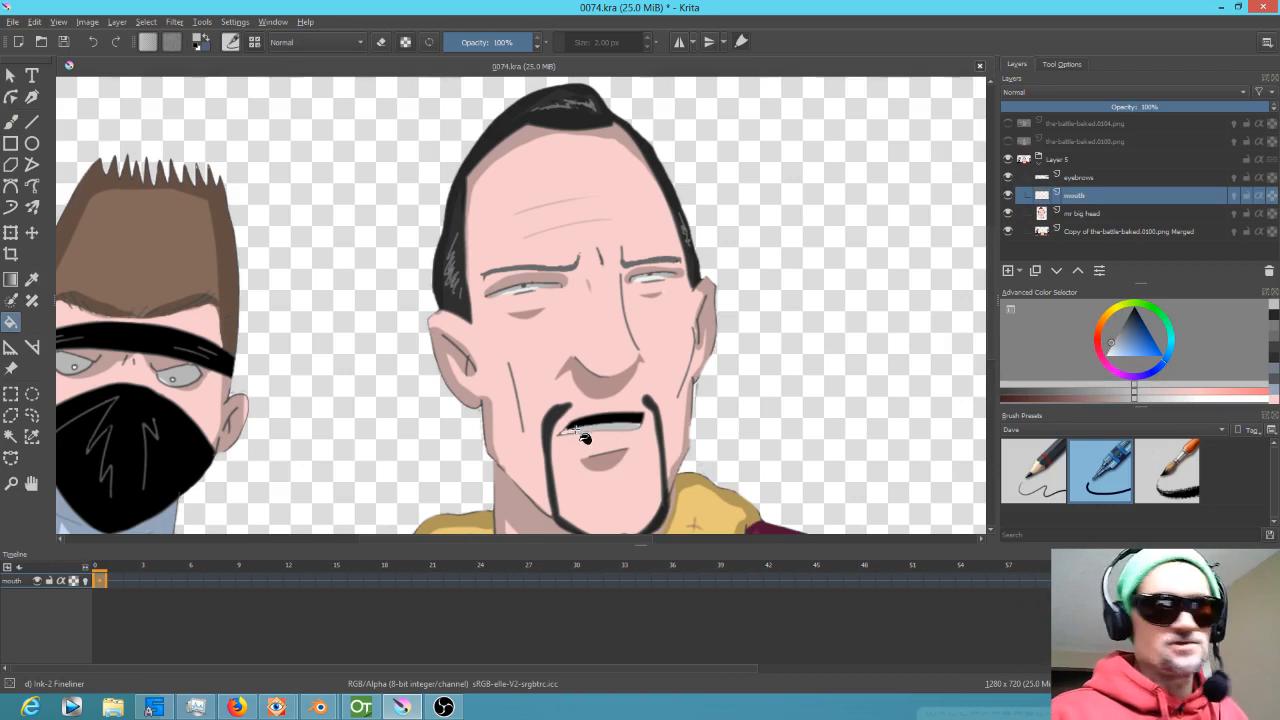
Touch up the open mouth's left-hand corner with sampled black and the teeth with light grey, using the 2 px Fineliner.
{"action": "key", "text": "b"}
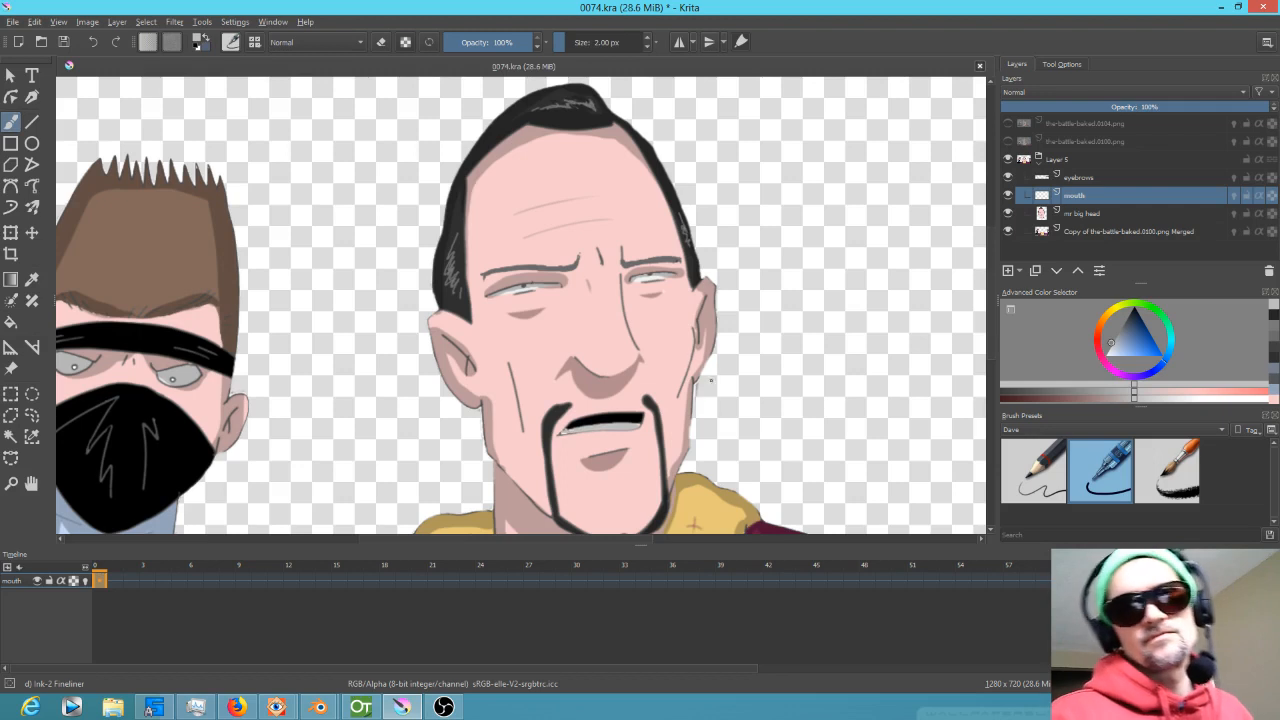
{"action": "left_click", "coordinate": [641, 455], "text": "ctrl"}
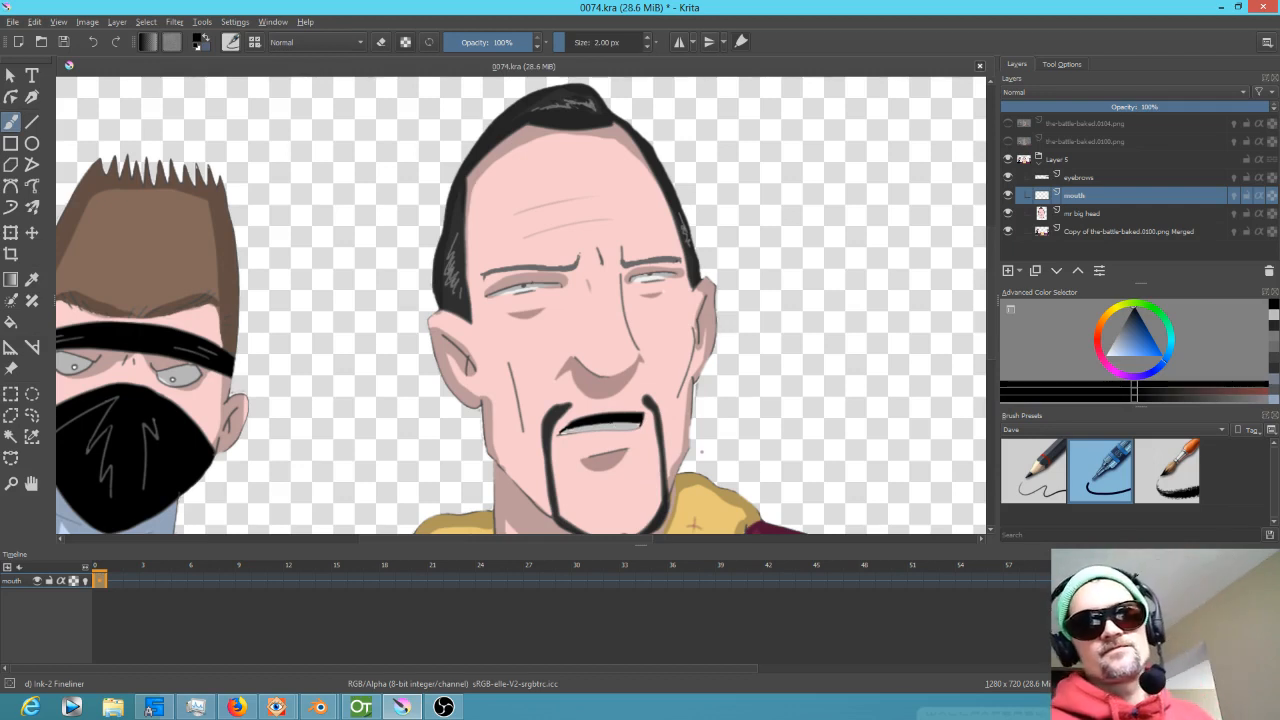
{"action": "left_click_drag", "start_coordinate": [1119, 349], "coordinate": [1103, 350]}
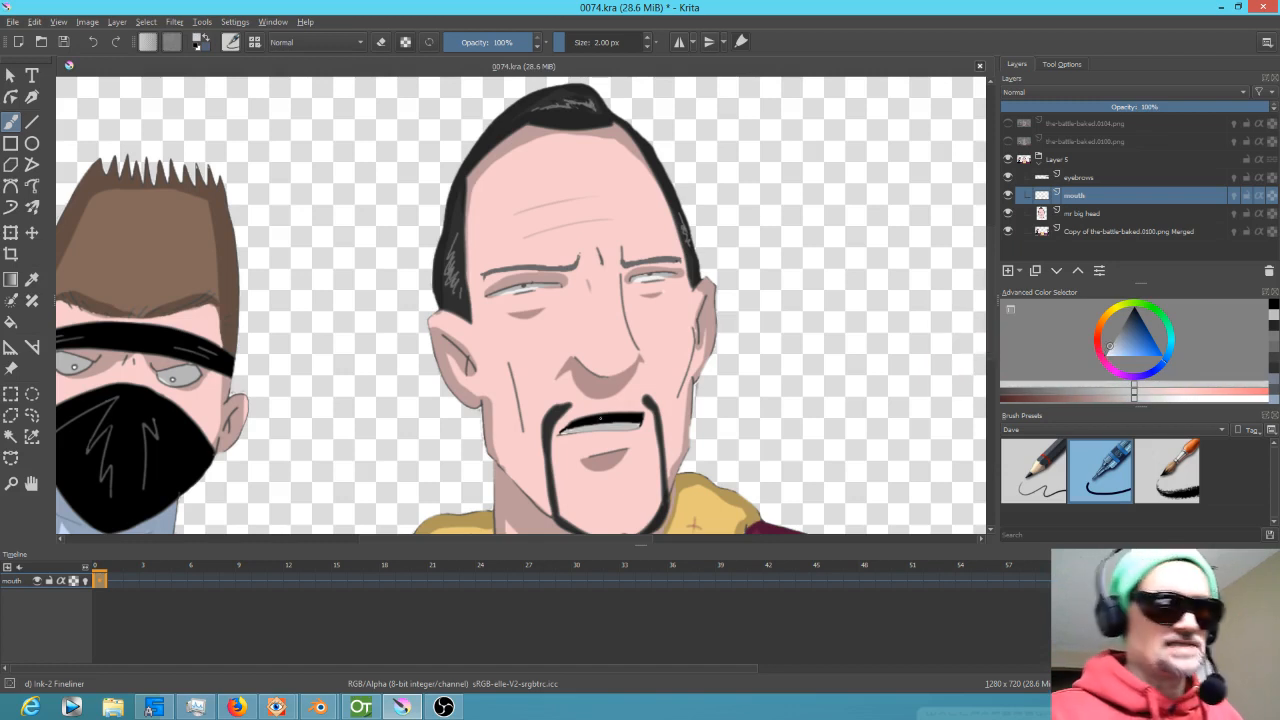
{"action": "key", "text": "f"}
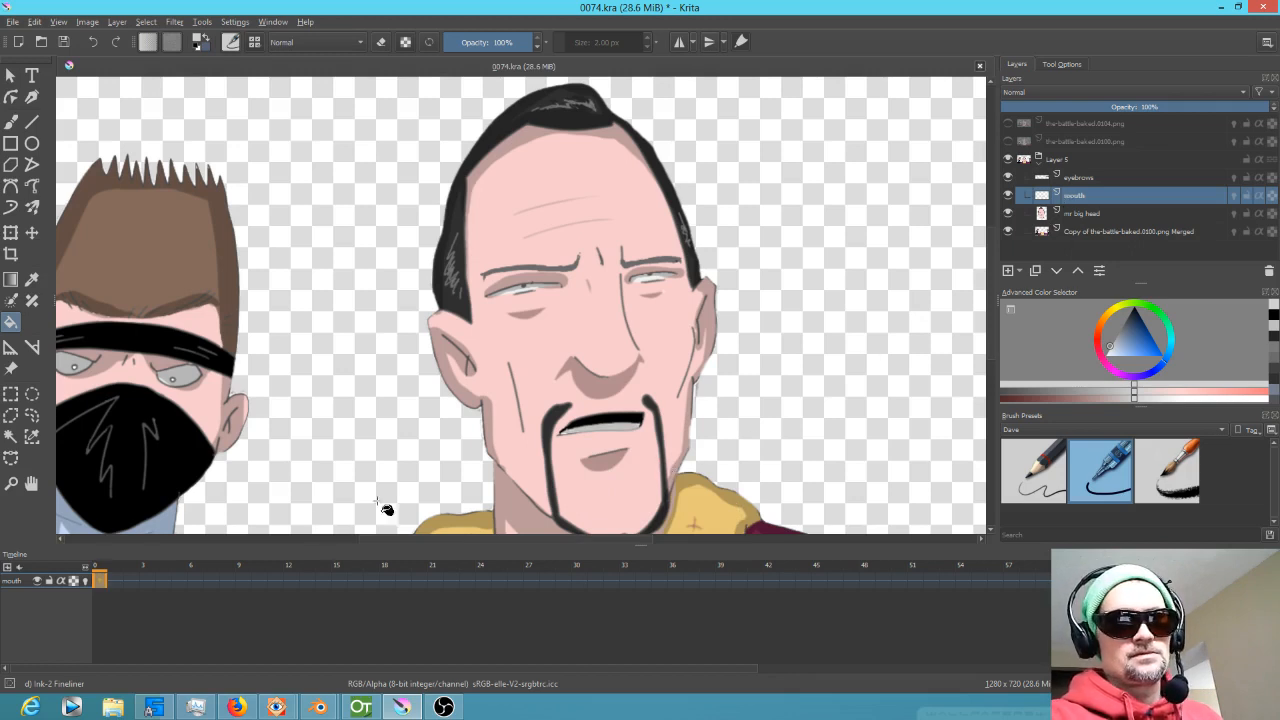
Move the open mouth's keyframe from frame 0 to frame 3, and return to frame 0 with onion skin off.
{"action": "left_click_drag", "start_coordinate": [99, 582], "coordinate": [149, 582]}
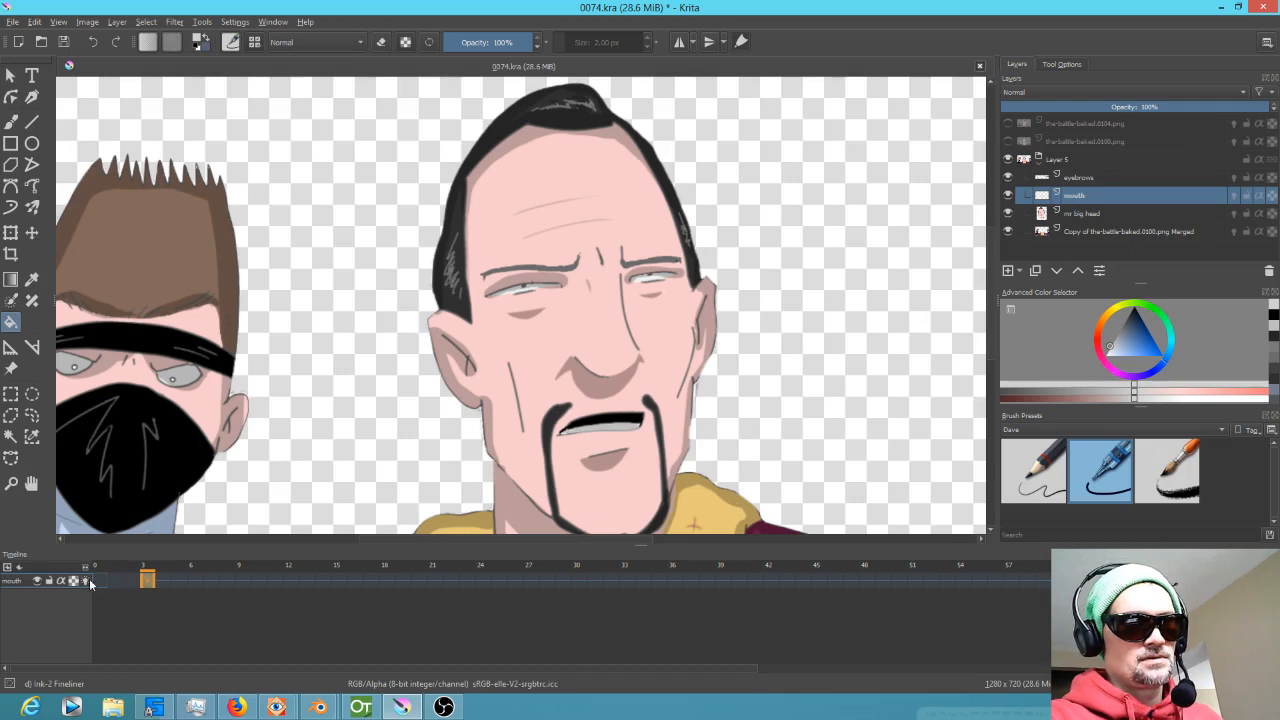
{"action": "left_click", "coordinate": [99, 582]}
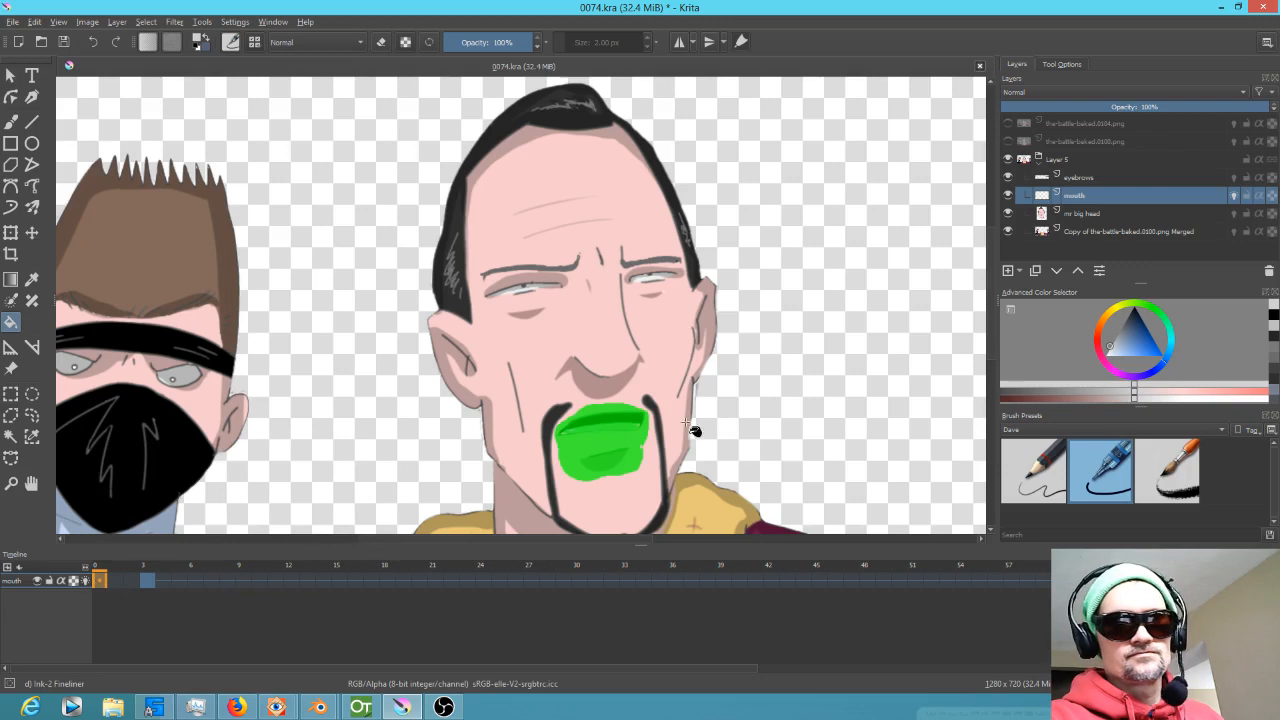
{"action": "left_click", "coordinate": [93, 581]}
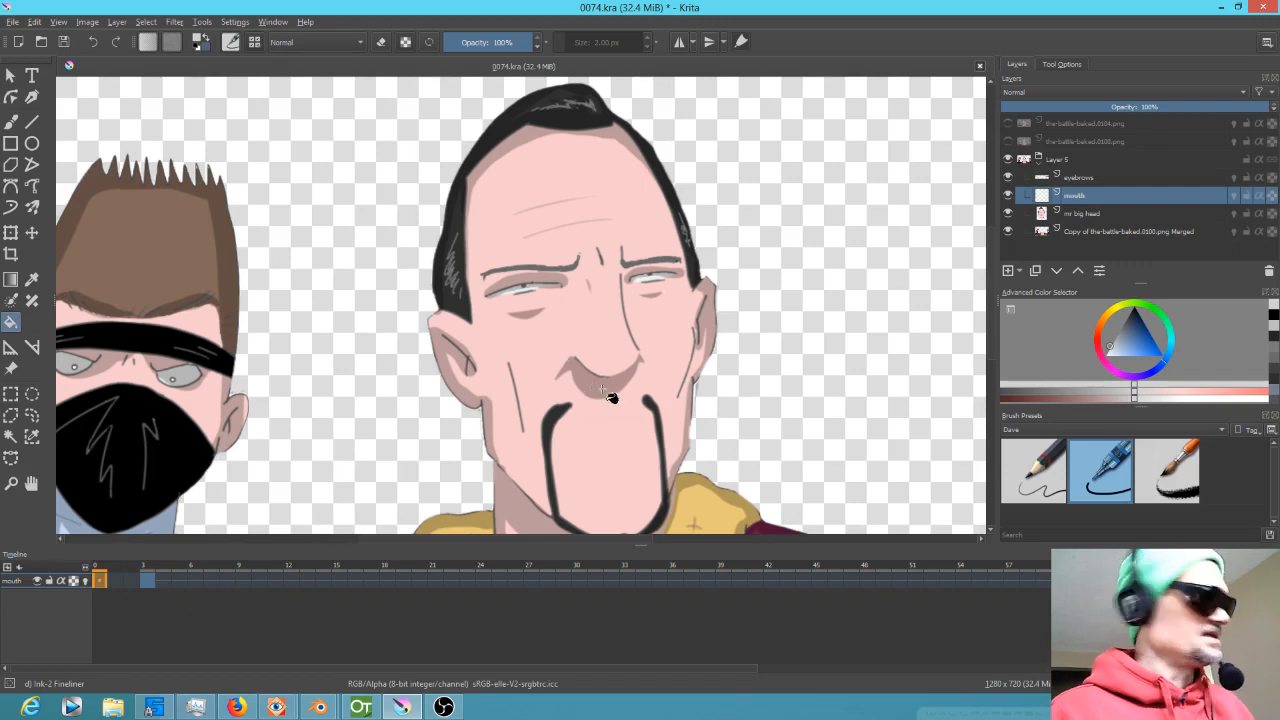
Draw a thin, downturned closed-mouth line at frame 0 between the goatee's sides in dark grey sampled from the hair.
{"action": "key", "text": "b"}
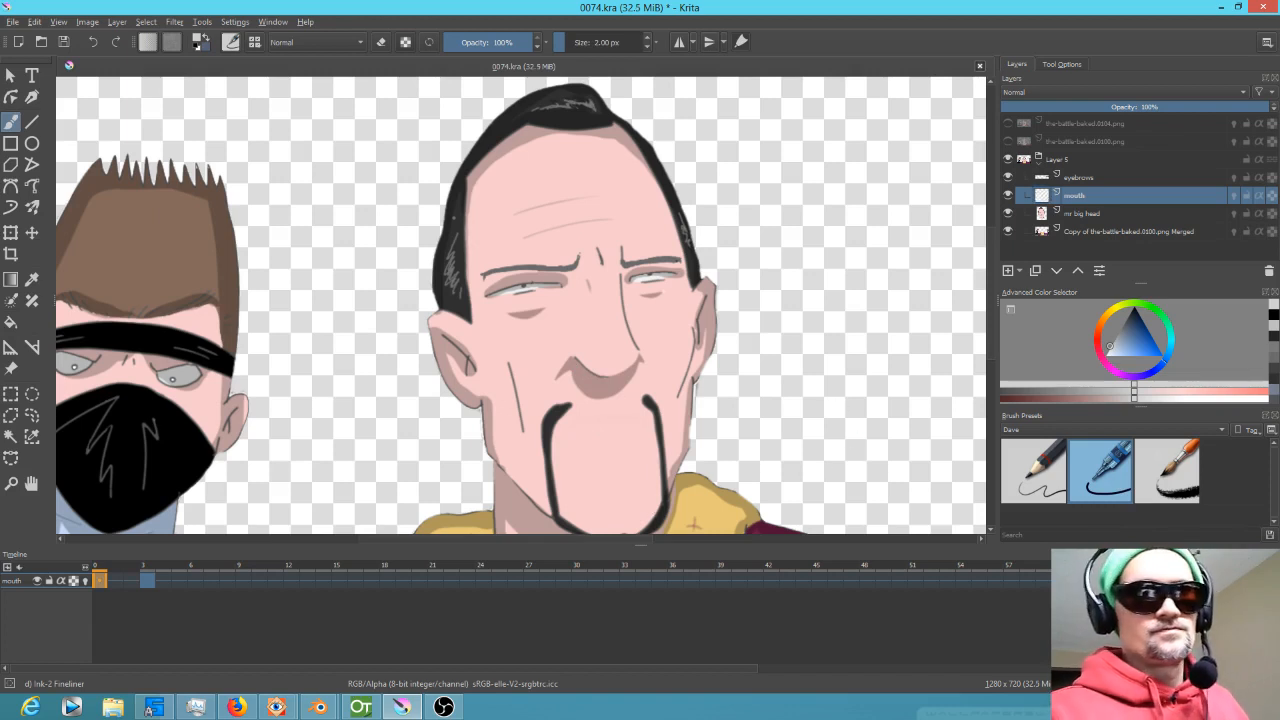
{"action": "left_click", "coordinate": [455, 221], "text": "ctrl"}
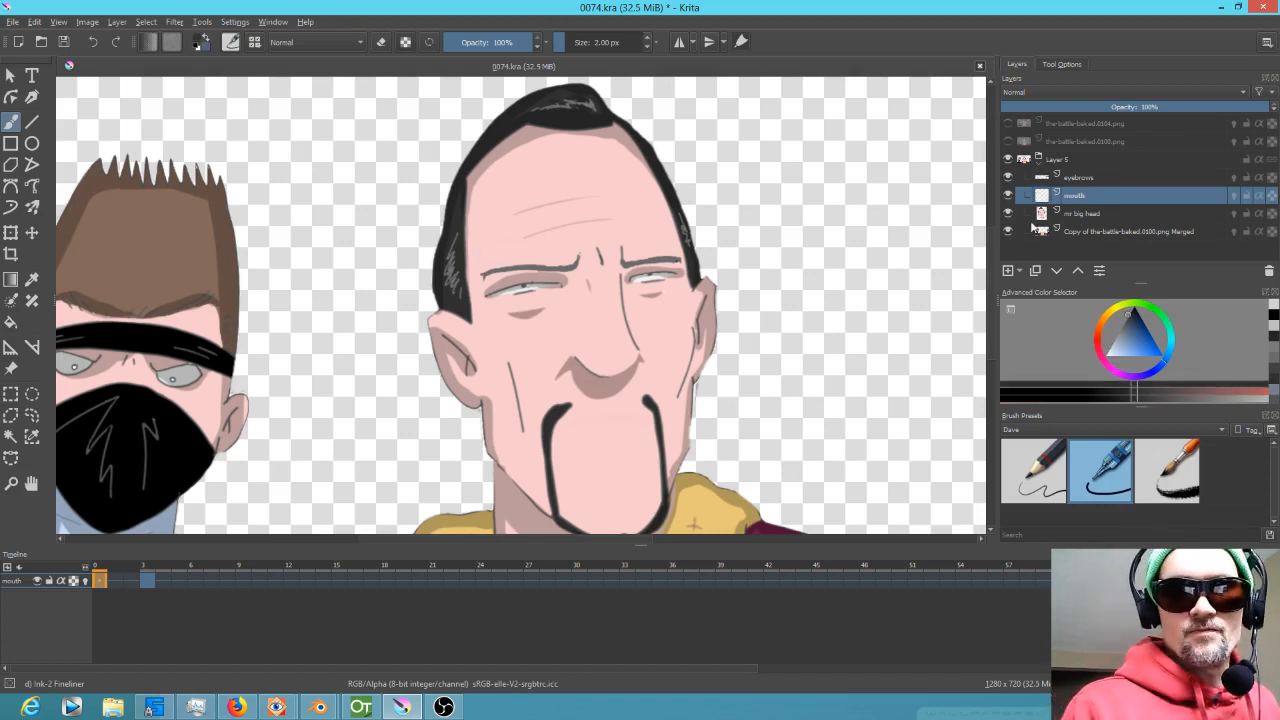
{"action": "left_click_drag", "start_coordinate": [562, 443], "coordinate": [644, 428]}
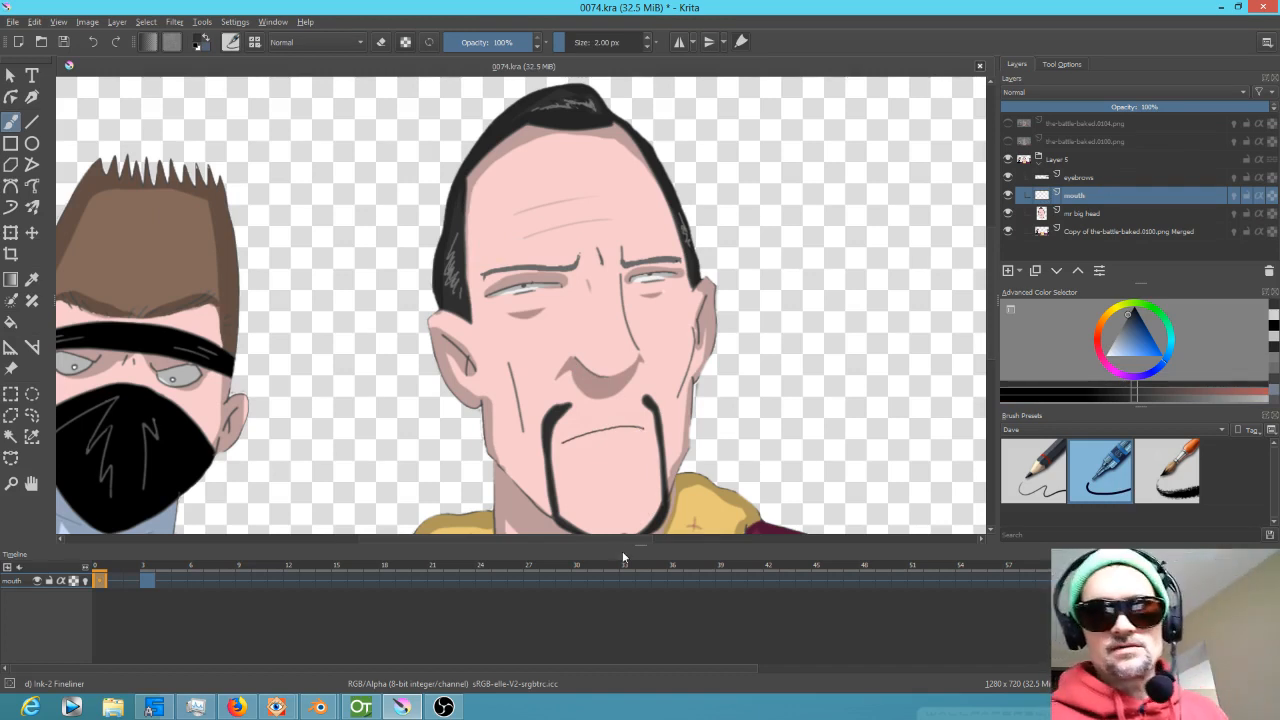
Select the Ink-7 Brush Rough, set its opacity to 29%, and try 25 px shadow strokes below the closed mouth.
{"action": "left_click", "coordinate": [1185, 472]}
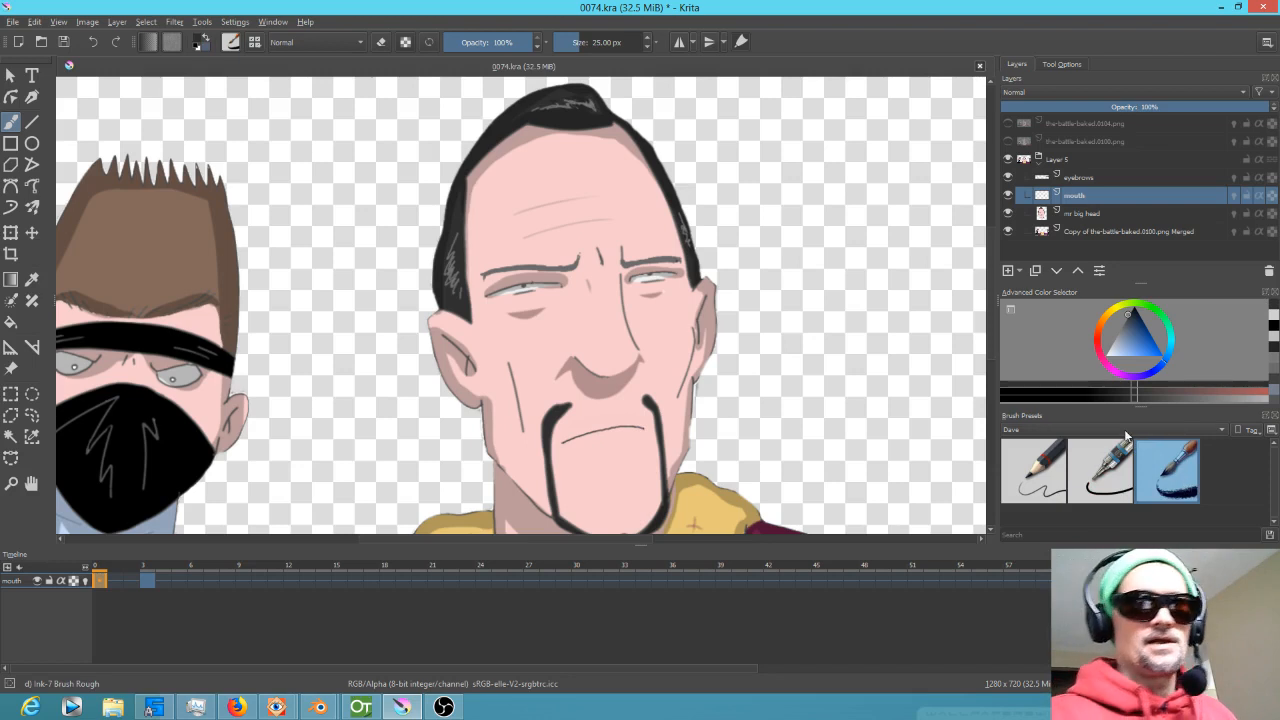
{"action": "left_click", "coordinate": [463, 42]}
{"action": "left_click_drag", "start_coordinate": [576, 463], "coordinate": [625, 459]}
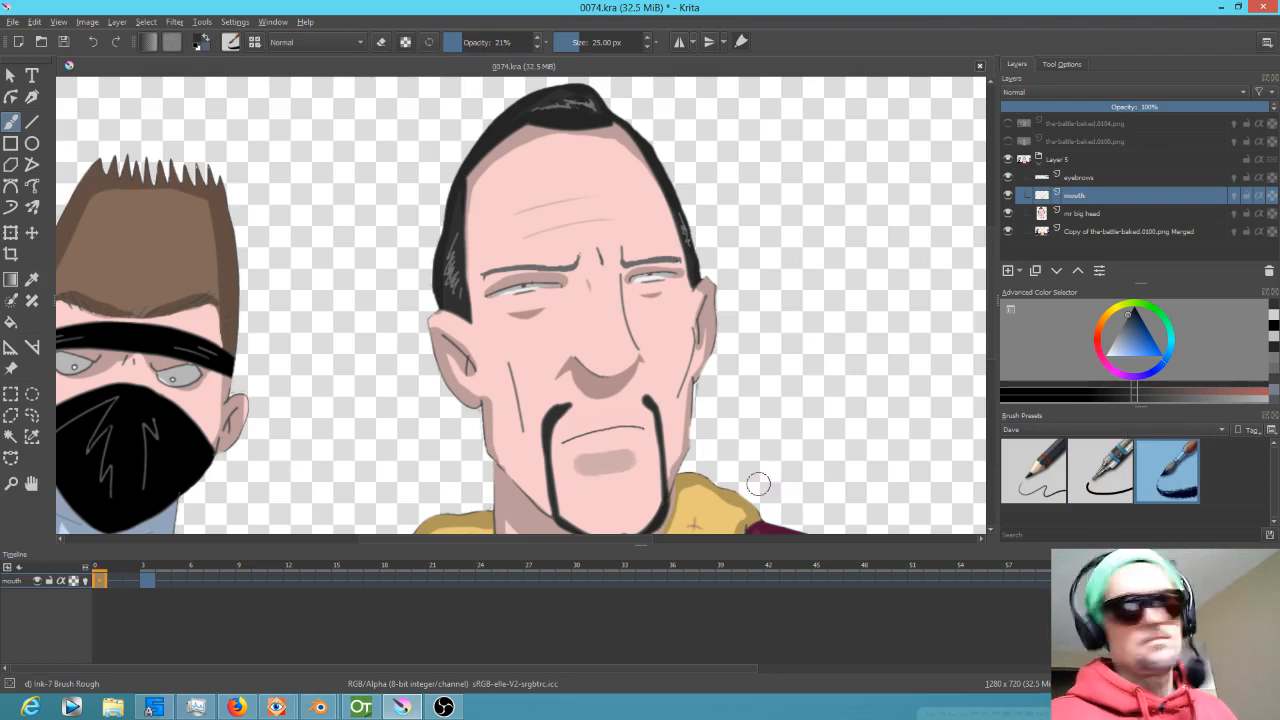
{"action": "key", "text": "ctrl+z"}
{"action": "left_click", "coordinate": [472, 42]}
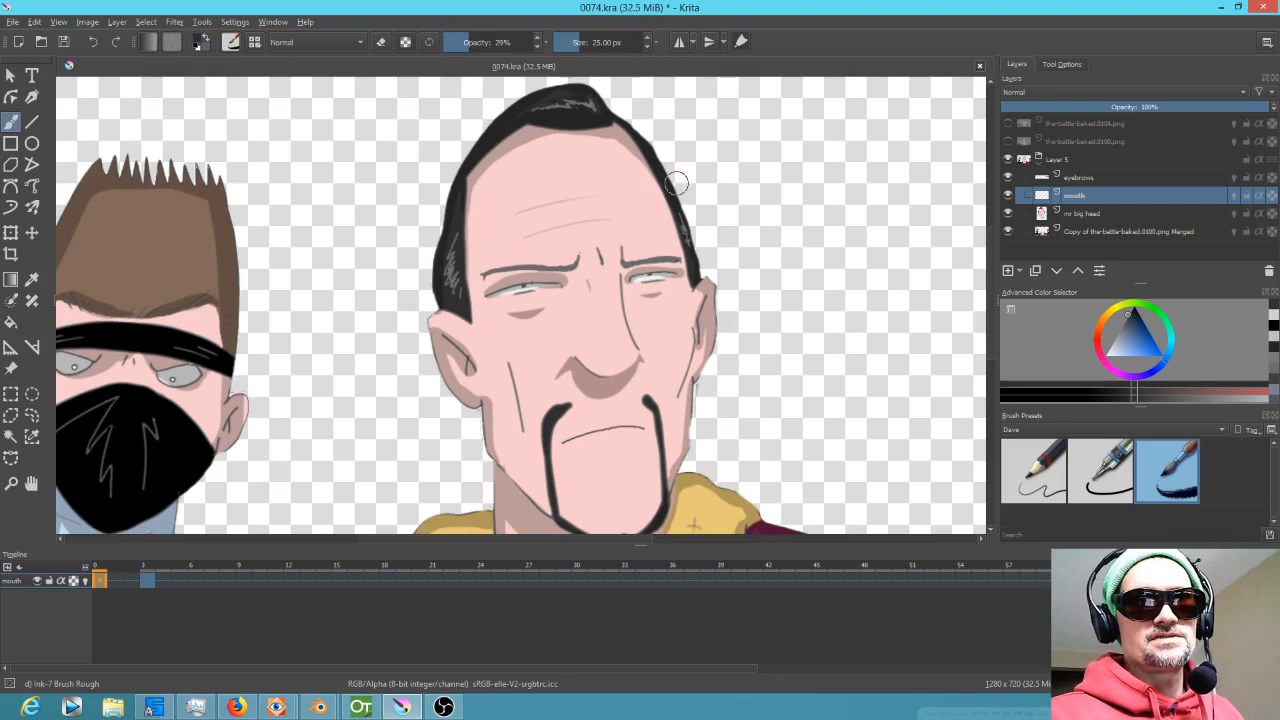
{"action": "left_click_drag", "start_coordinate": [586, 464], "coordinate": [628, 461]}
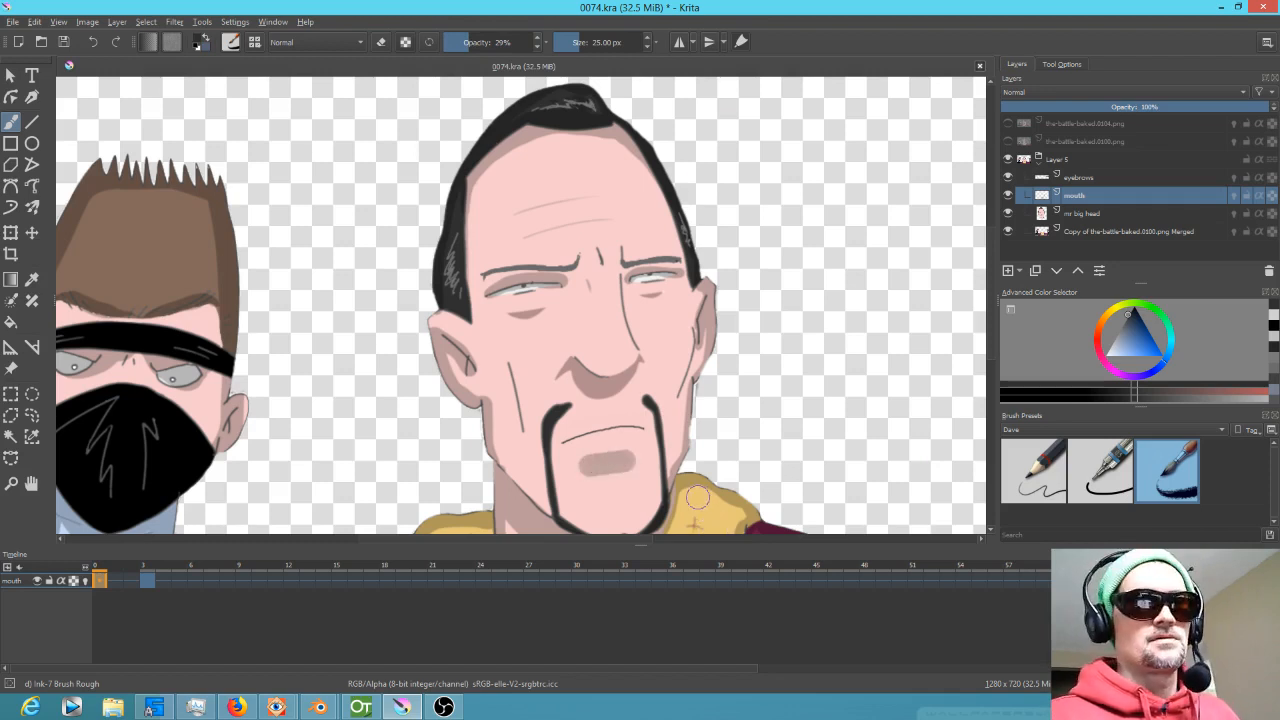
{"action": "key", "text": "ctrl+z"}
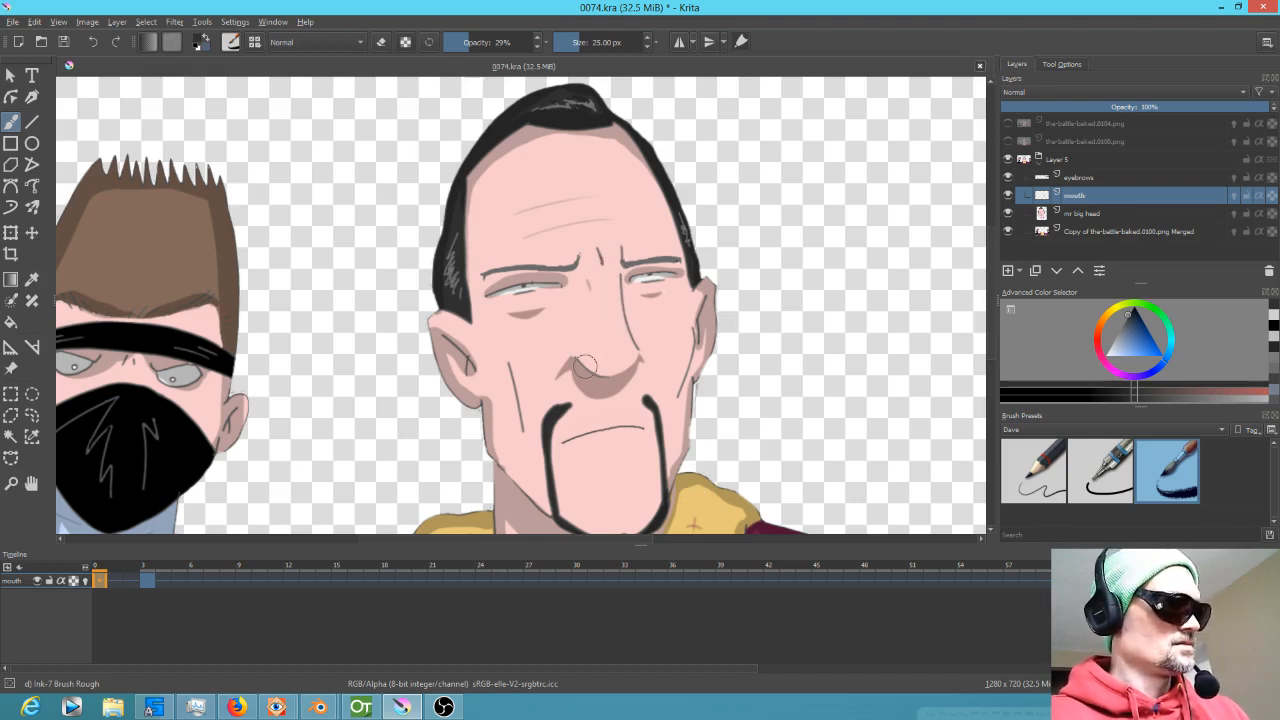
Reduce the brush size to 14 px and paint a soft lower-lip shadow beneath the closed-mouth line.
{"action": "key", "text": "bracketleft"}
{"action": "key", "text": "bracketleft"}
{"action": "key", "text": "bracketleft"}
{"action": "key", "text": "bracketleft"}
{"action": "key", "text": "bracketleft"}
{"action": "key", "text": "bracketleft"}
{"action": "key", "text": "bracketleft"}
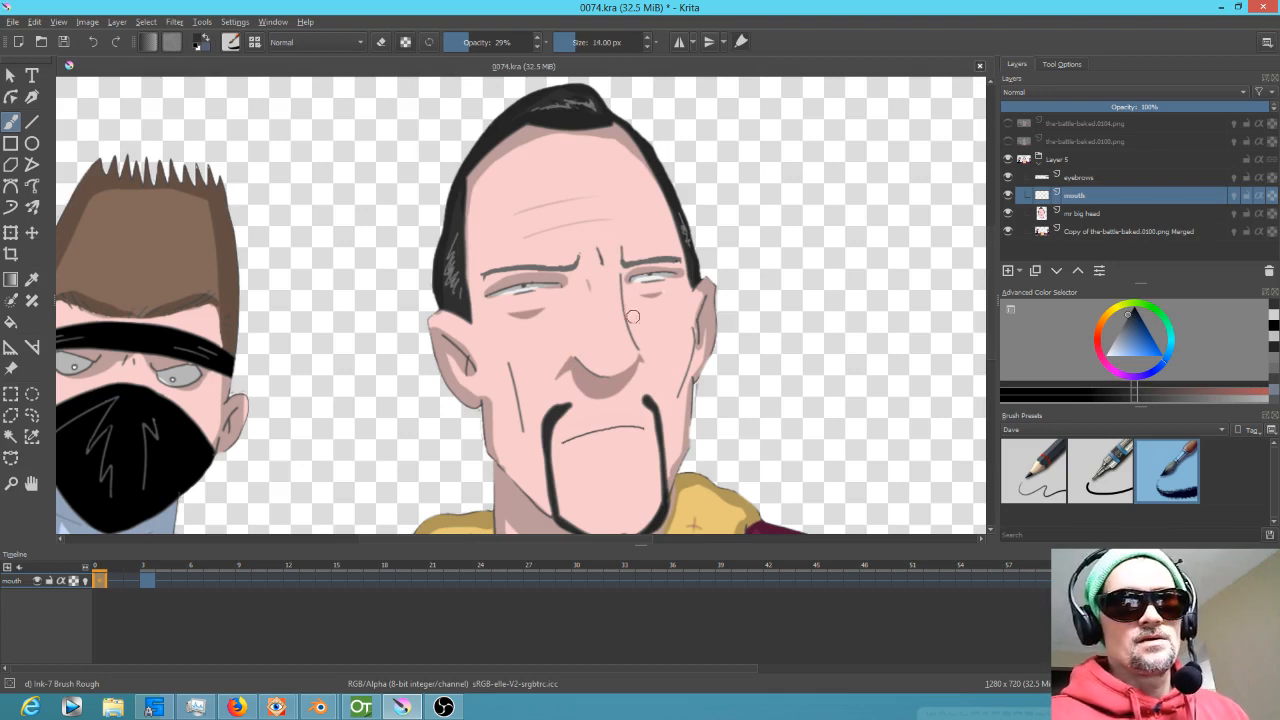
{"action": "mouse_move", "coordinate": [589, 459]}
{"action": "left_mouse_down"}
{"action": "mouse_move", "coordinate": [630, 451]}
{"action": "mouse_move", "coordinate": [593, 460]}
{"action": "left_mouse_up"}
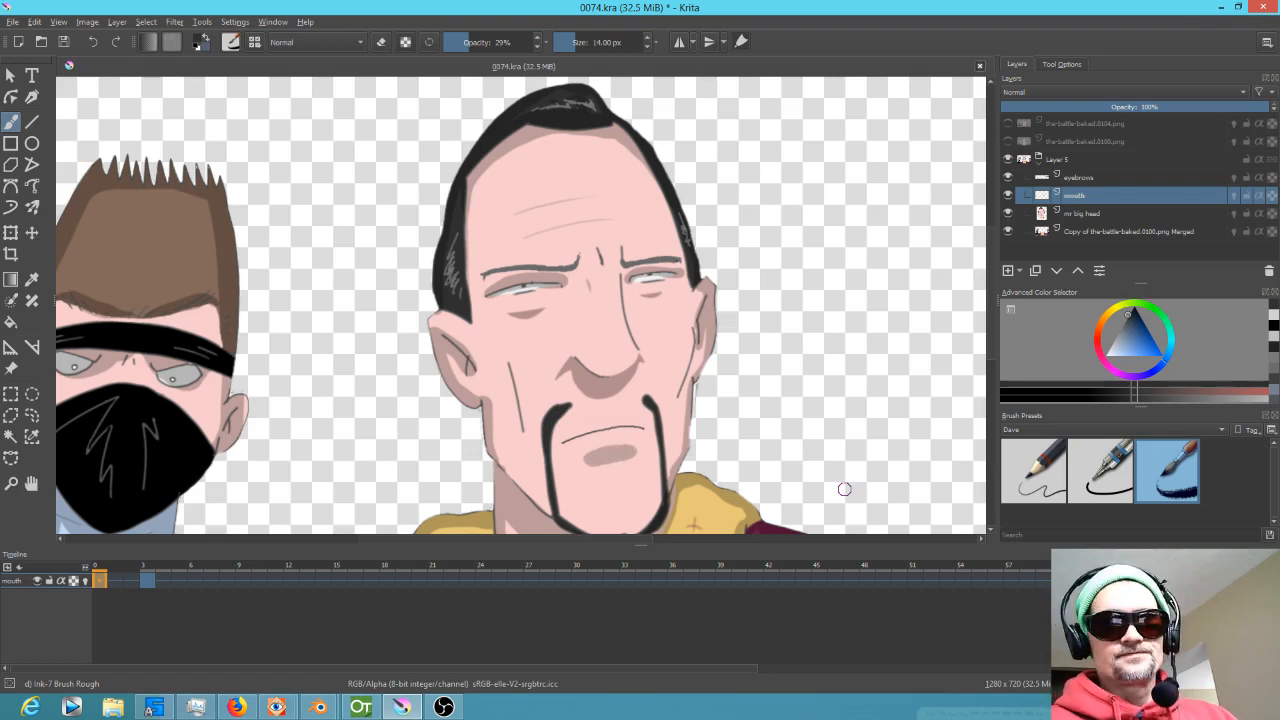
Copy the closed mouth's keyframe from frame 0 to frame 6 and the open mouth's keyframe from frame 3 to frame 9.
{"action": "key", "text": "Right"}
{"action": "key", "text": "Right"}
{"action": "key", "text": "Right"}
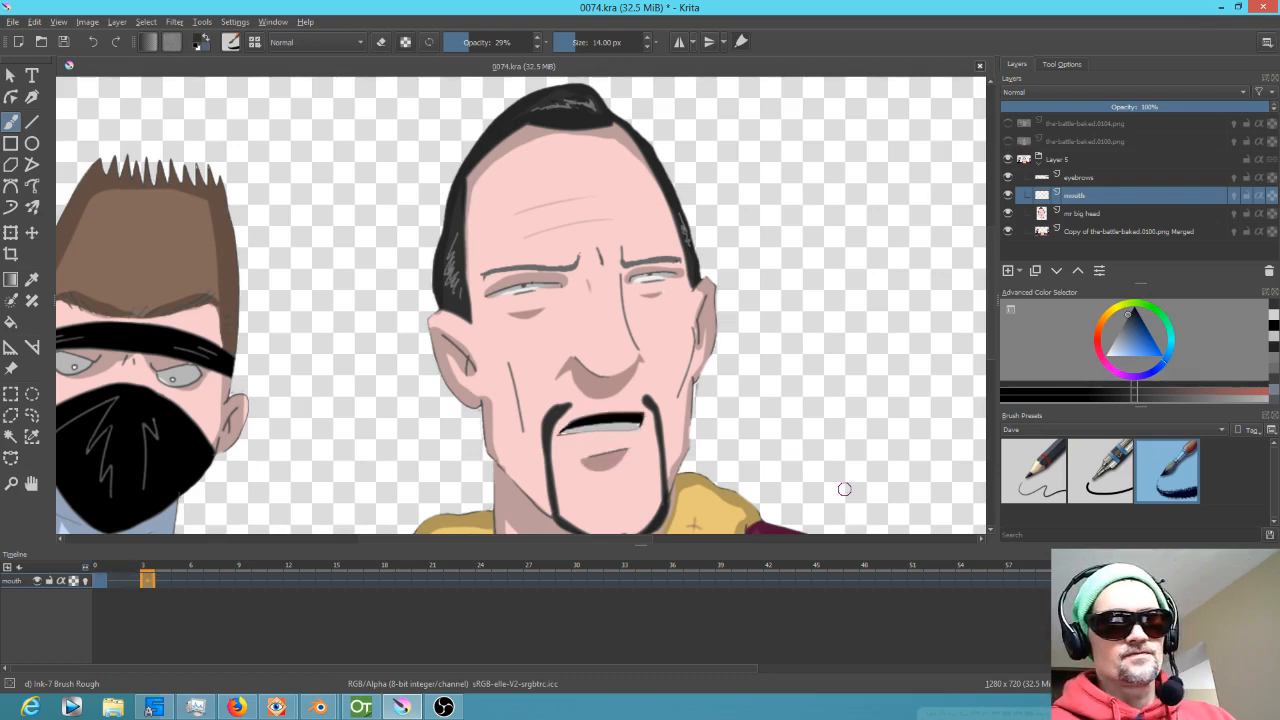
{"action": "key", "text": "space"}
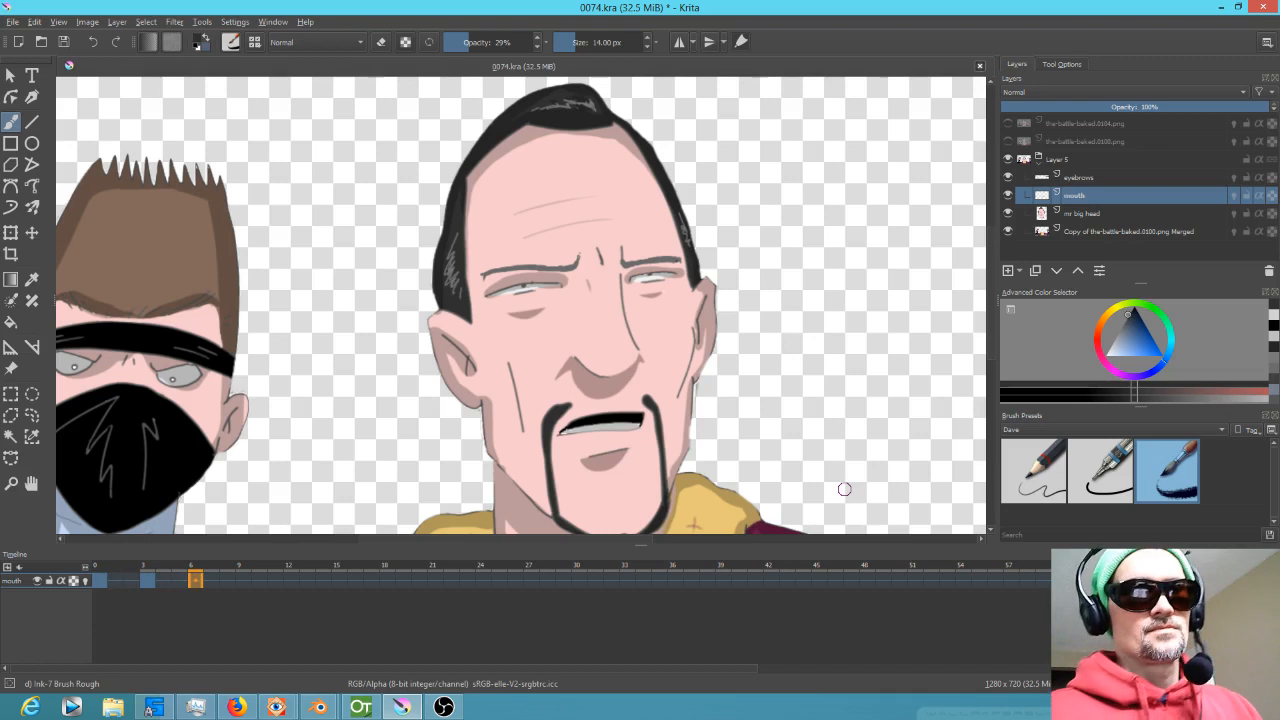
{"action": "left_click", "coordinate": [101, 581]}
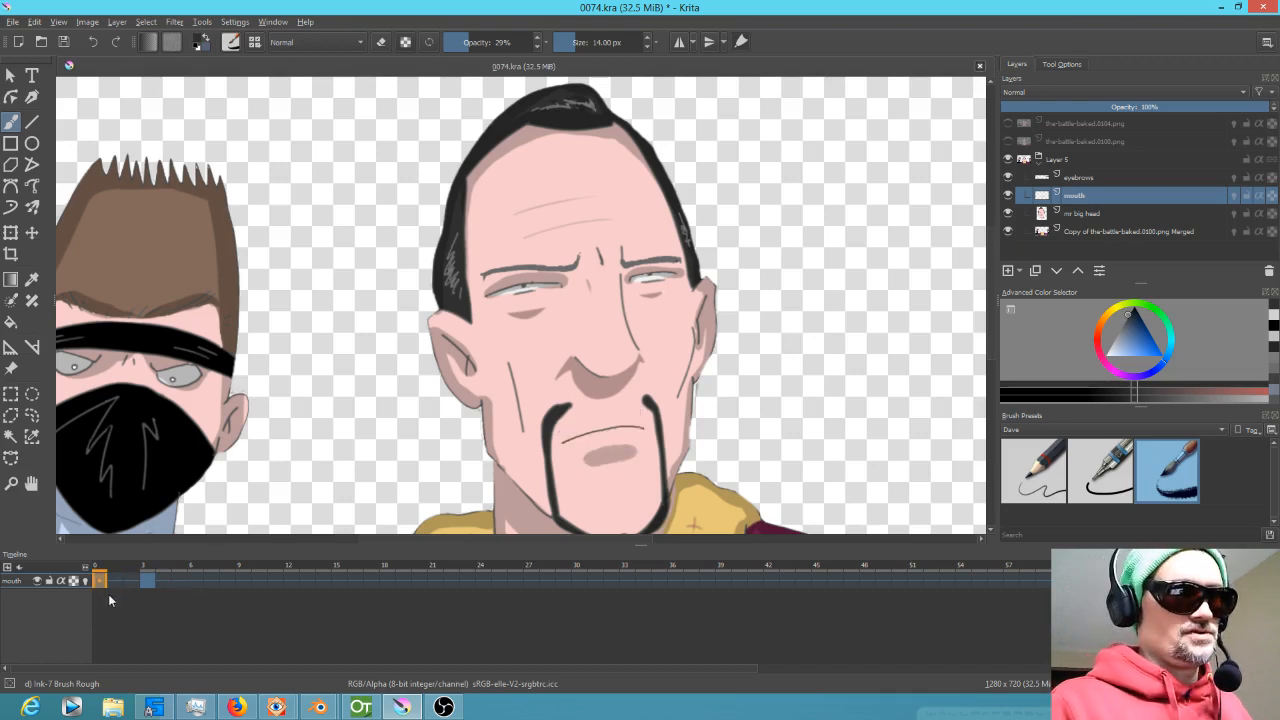
{"action": "left_click_drag", "start_coordinate": [101, 581], "coordinate": [193, 581]}
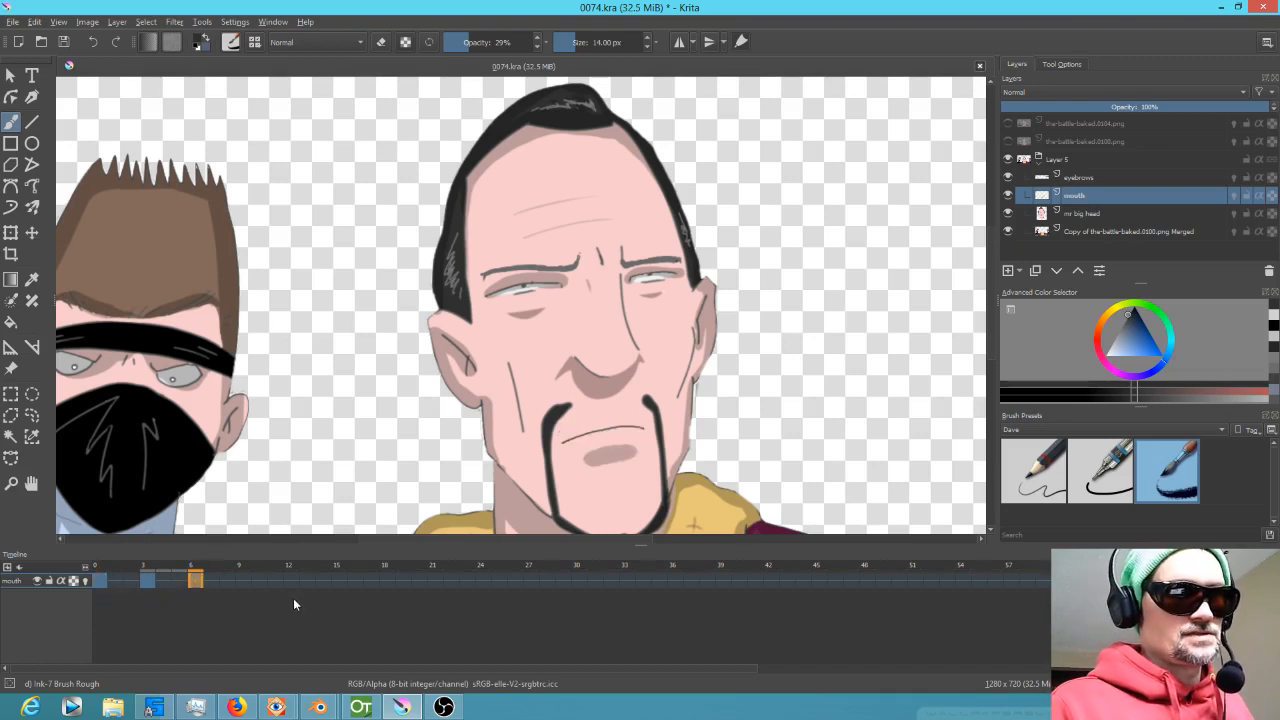
{"action": "left_click", "coordinate": [149, 582]}
{"action": "left_click_drag", "start_coordinate": [149, 582], "coordinate": [241, 582]}
Move the copied open mouth's keyframe from frame 9 to 11 and the copied closed mouth's keyframe from frame 6 to 10.
{"action": "left_click", "coordinate": [100, 581]}
{"action": "left_click_drag", "start_coordinate": [100, 581], "coordinate": [327, 582]}
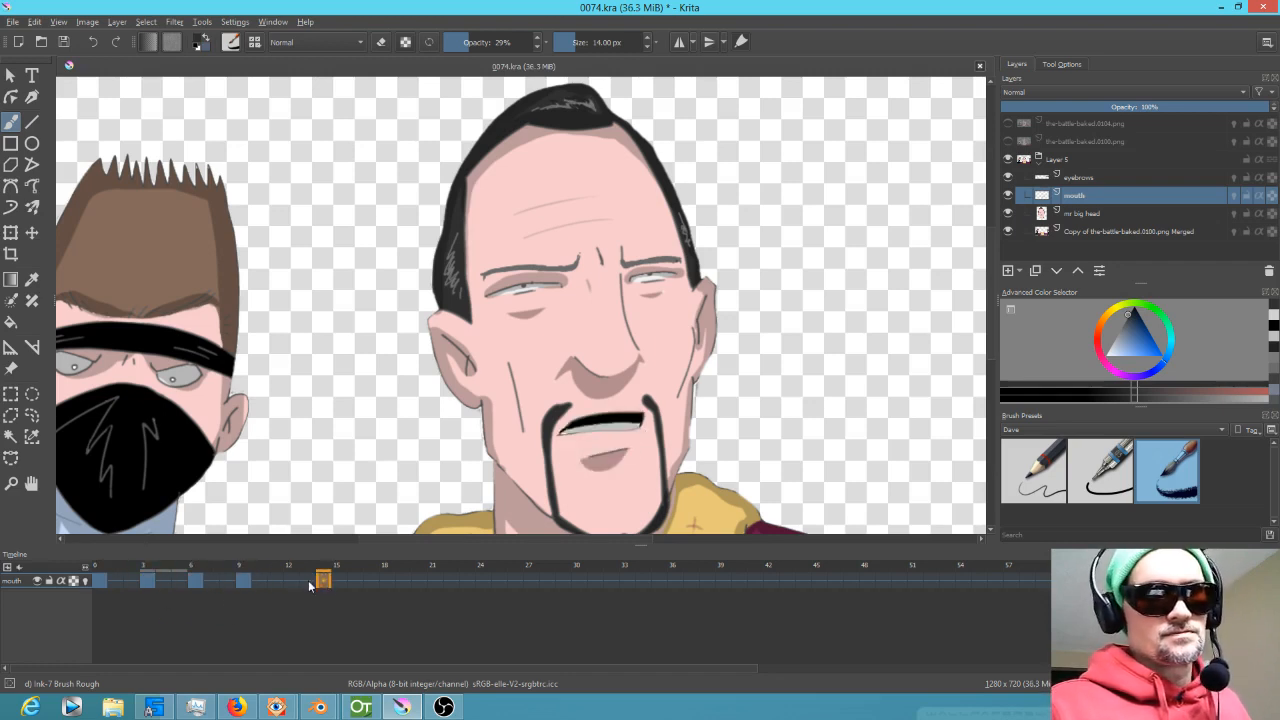
{"action": "left_click", "coordinate": [196, 581]}
{"action": "left_click", "coordinate": [247, 584]}
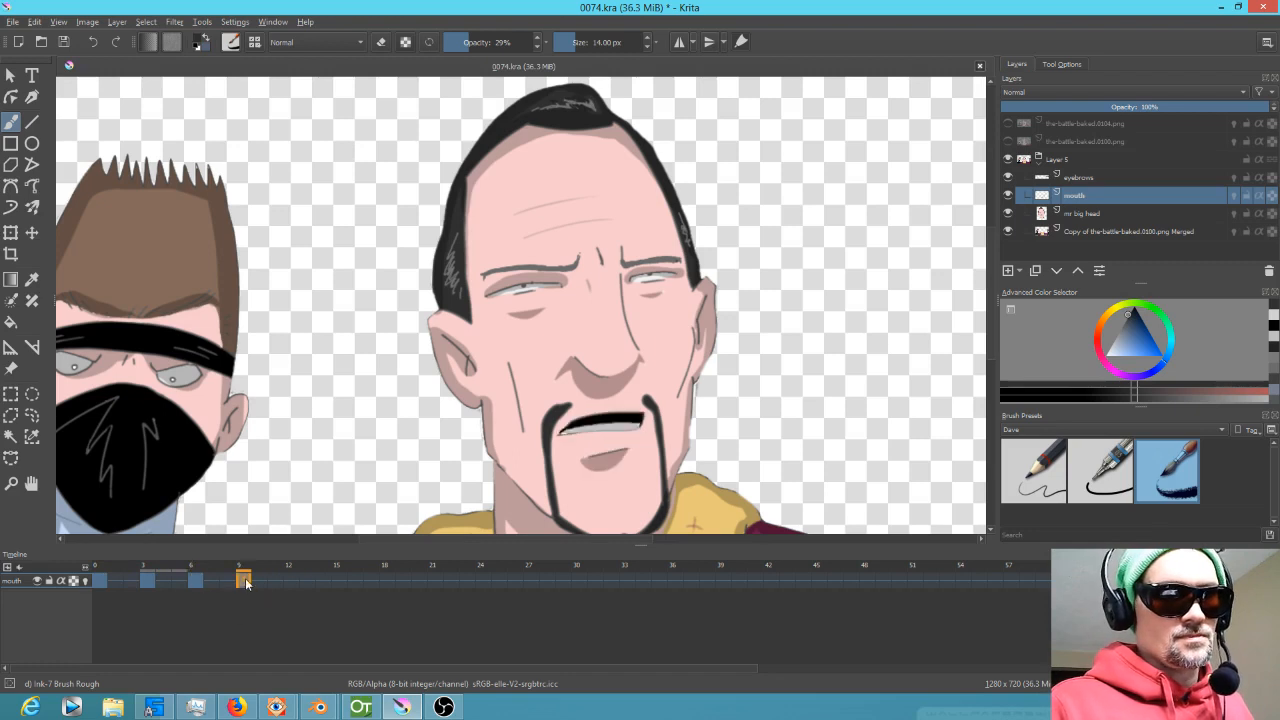
{"action": "left_click_drag", "start_coordinate": [134, 587], "coordinate": [278, 588]}
{"action": "left_click", "coordinate": [121, 568]}
{"action": "left_click_drag", "start_coordinate": [121, 568], "coordinate": [196, 588]}
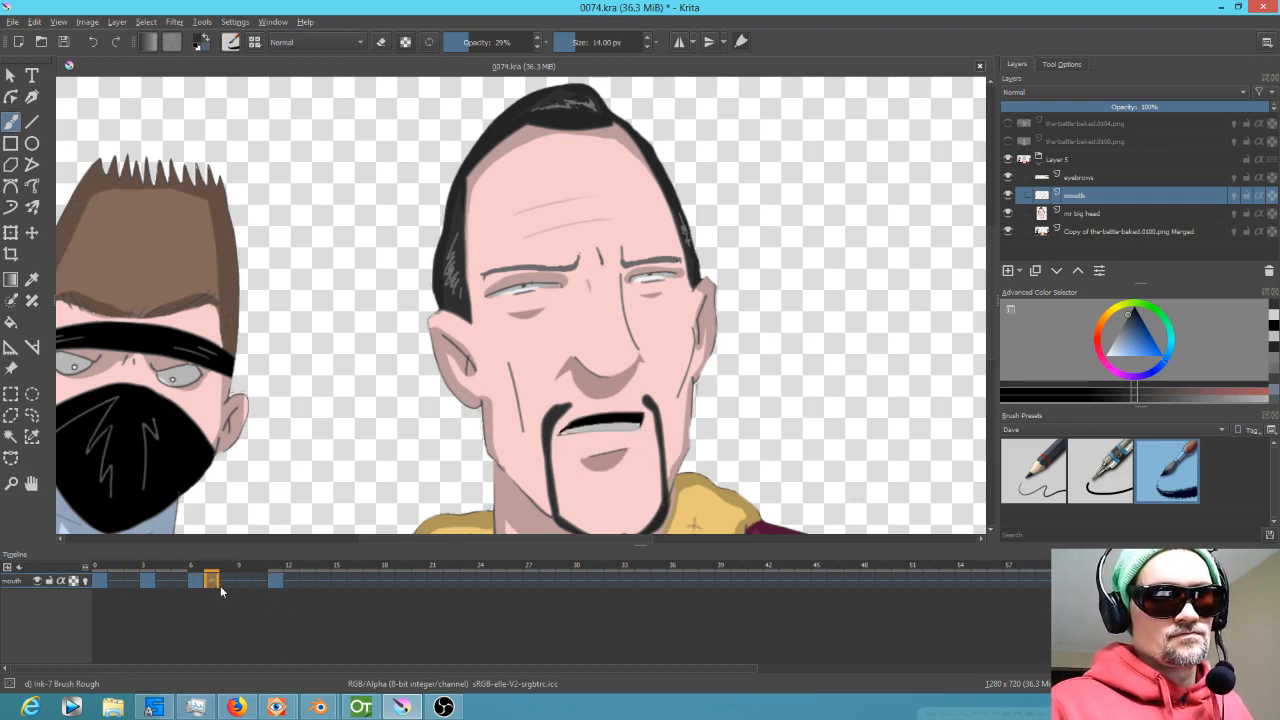
{"action": "left_click_drag", "start_coordinate": [244, 589], "coordinate": [277, 582]}
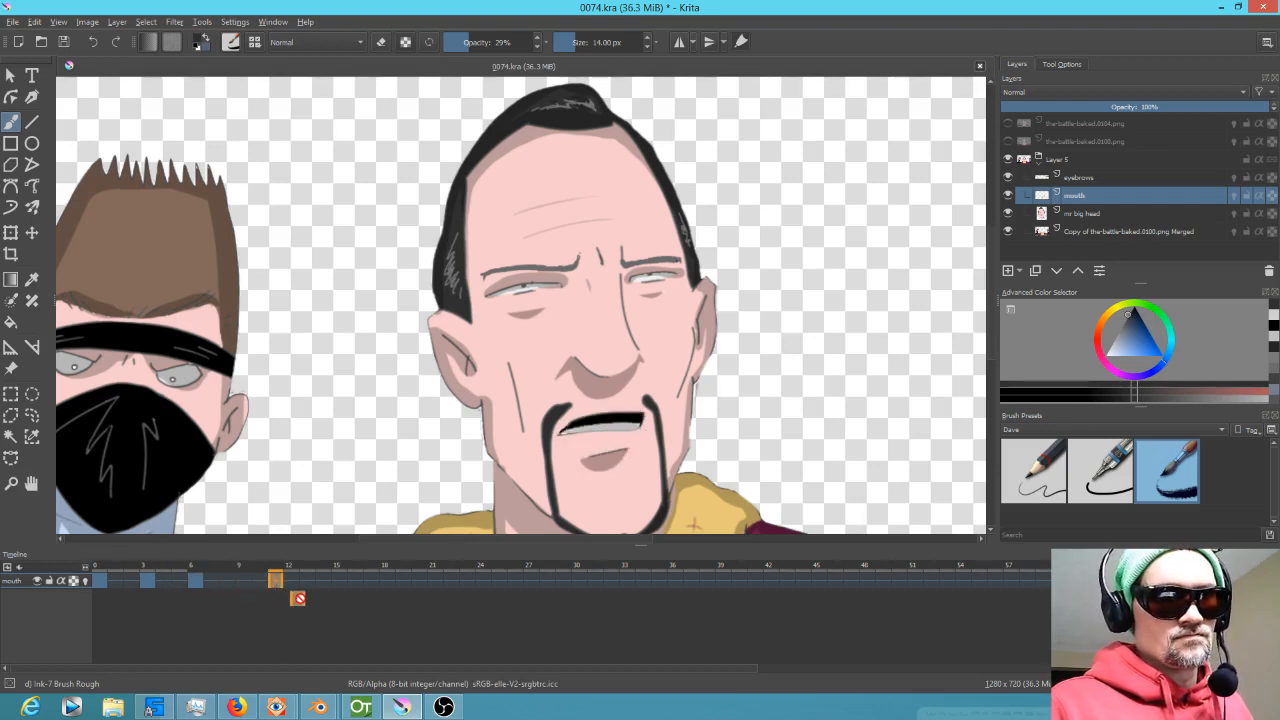
{"action": "mouse_move", "coordinate": [190, 590]}
{"action": "left_mouse_down"}
{"action": "mouse_move", "coordinate": [100, 583]}
{"action": "mouse_move", "coordinate": [243, 583]}
{"action": "mouse_move", "coordinate": [196, 583]}
{"action": "mouse_move", "coordinate": [210, 596]}
{"action": "left_mouse_up"}
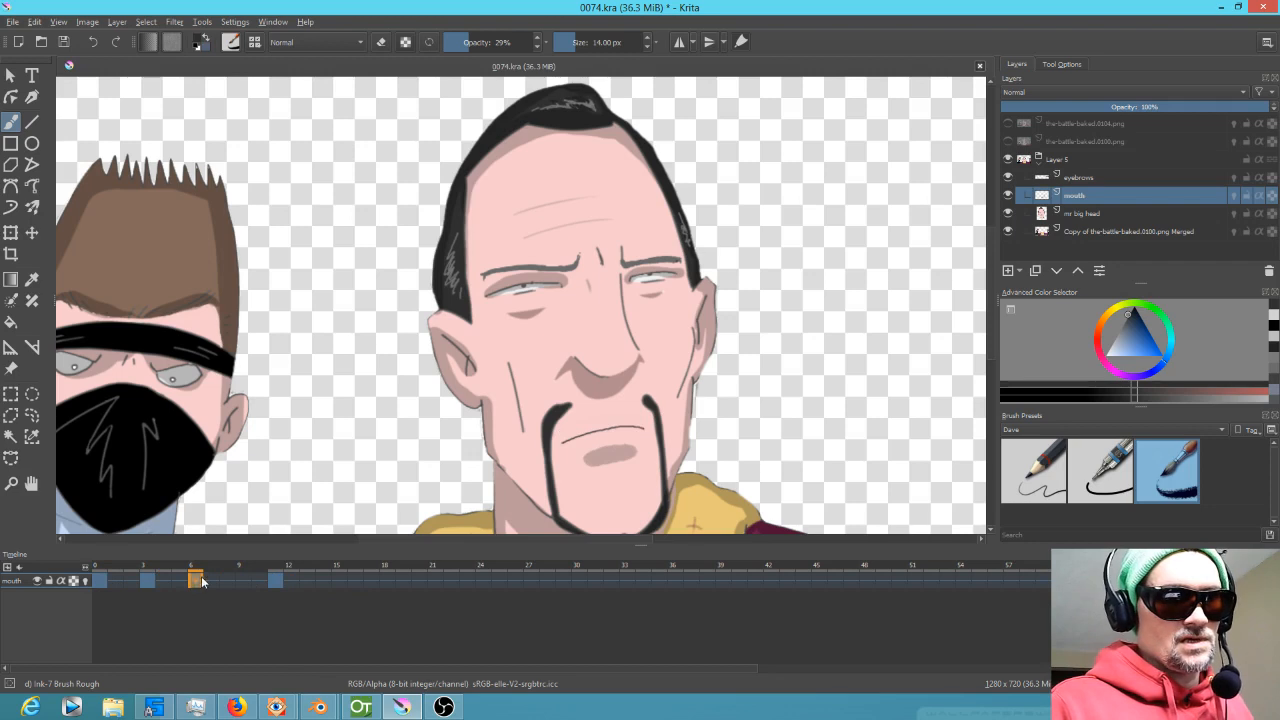
{"action": "mouse_move", "coordinate": [196, 582]}
{"action": "left_mouse_down"}
{"action": "mouse_move", "coordinate": [271, 583]}
{"action": "mouse_move", "coordinate": [260, 582]}
{"action": "left_mouse_up"}
{"action": "left_click_drag", "start_coordinate": [111, 575], "coordinate": [198, 575]}
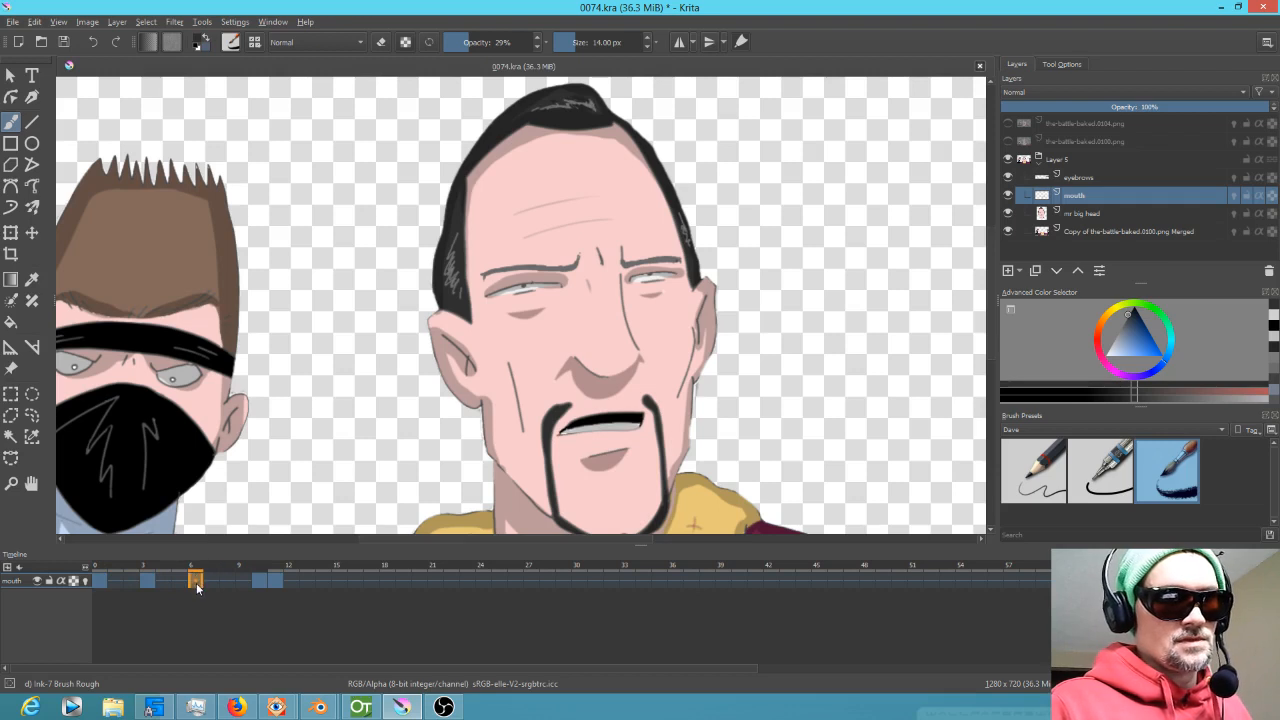
Clear the mouth drawing at frame 6 and outline a small oval mouth between the goatee's sides with the Ink-2 Fineliner at 2 px.
{"action": "key", "text": "Delete"}
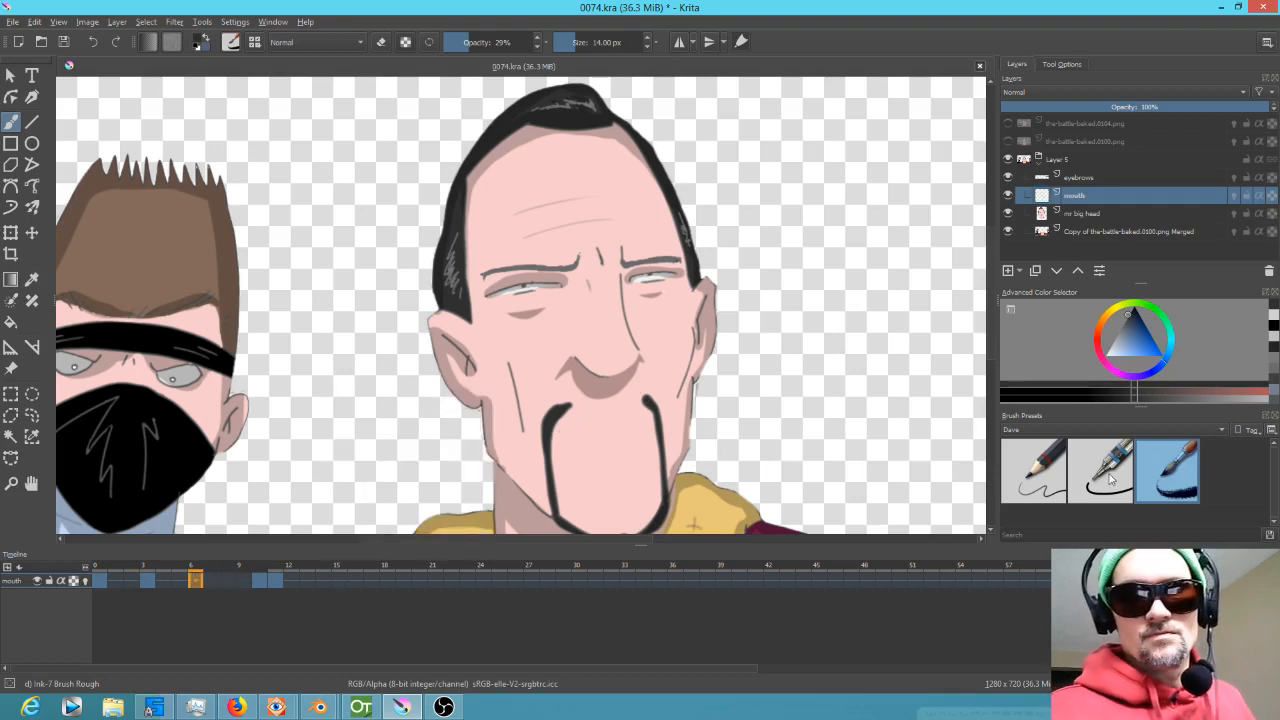
{"action": "left_click", "coordinate": [1108, 481]}
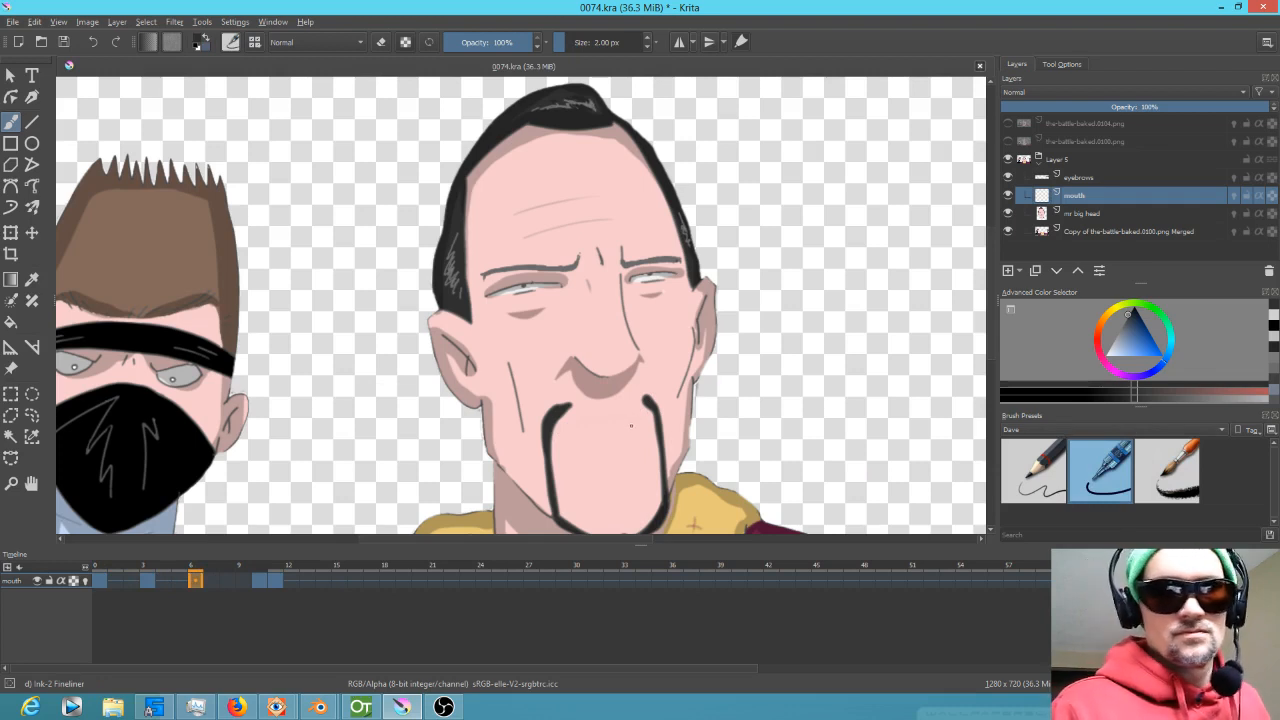
{"action": "mouse_move", "coordinate": [628, 421]}
{"action": "left_mouse_down"}
{"action": "mouse_move", "coordinate": [596, 424]}
{"action": "mouse_move", "coordinate": [586, 446]}
{"action": "mouse_move", "coordinate": [631, 424]}
{"action": "left_mouse_up"}
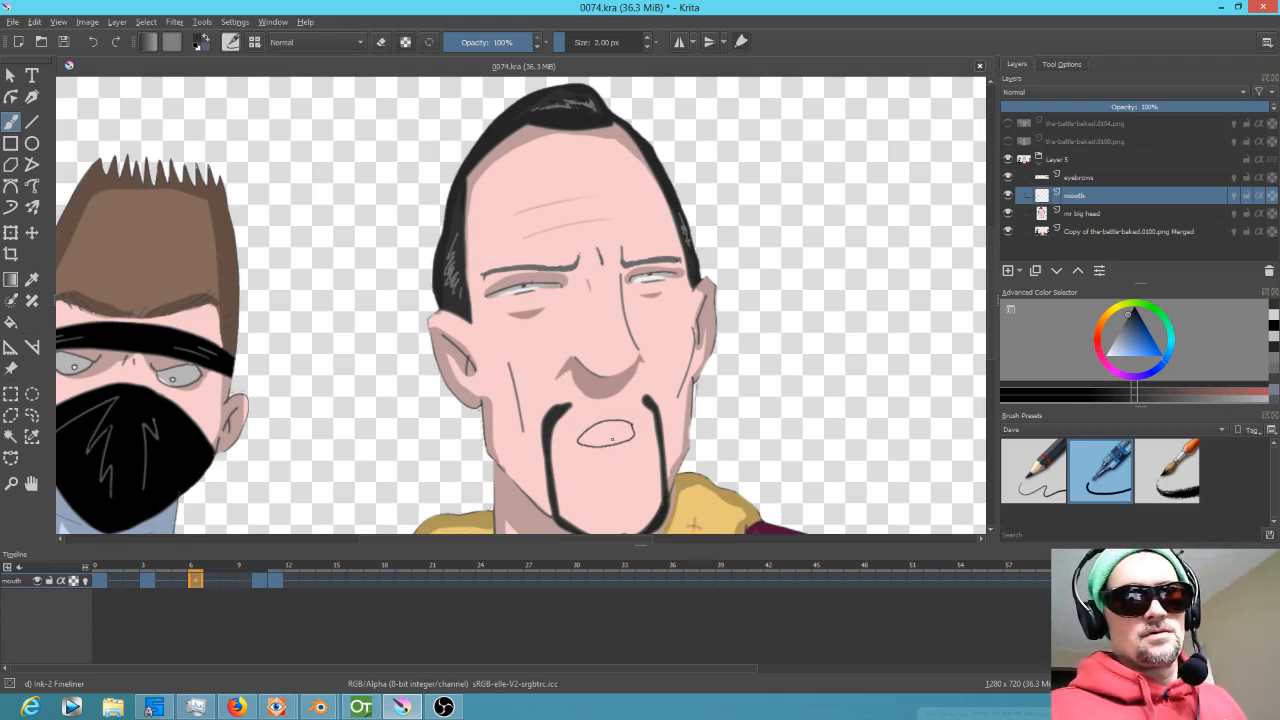
Choose a dark reddish brown and fill the inside of the oval mouth outline.
{"action": "left_click_drag", "start_coordinate": [1138, 336], "coordinate": [1126, 321]}
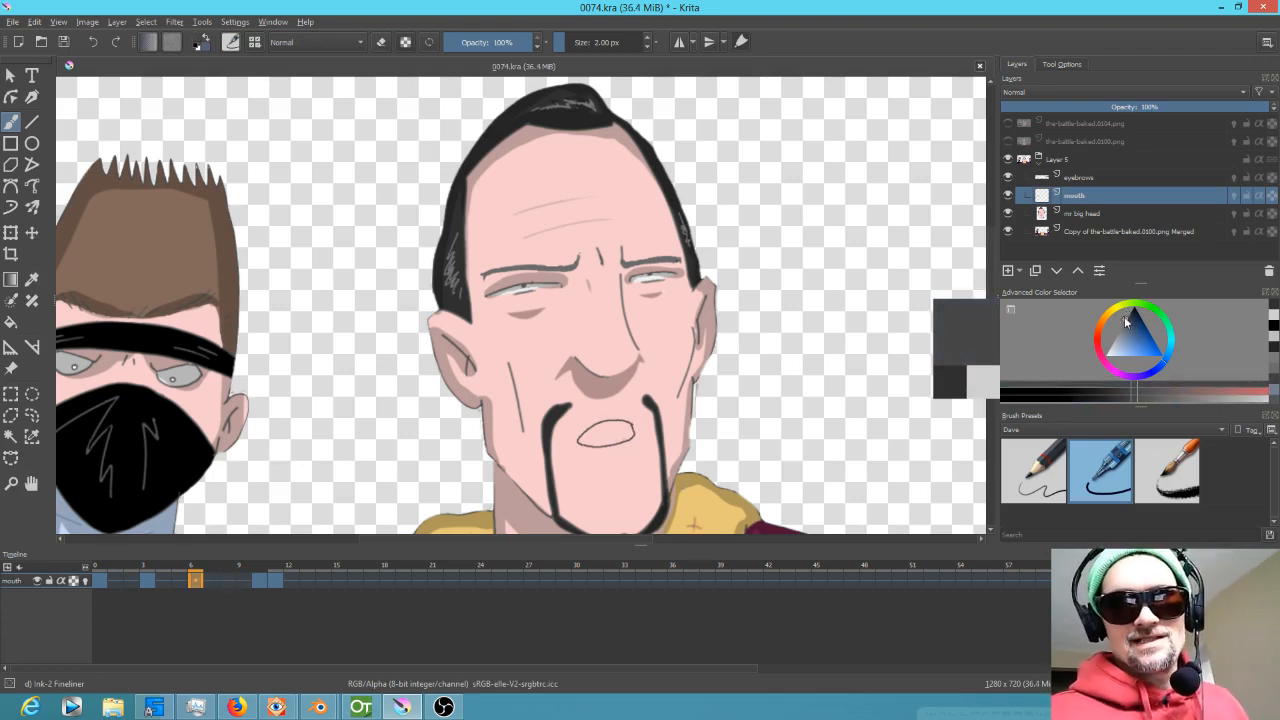
{"action": "left_click", "coordinate": [1099, 339]}
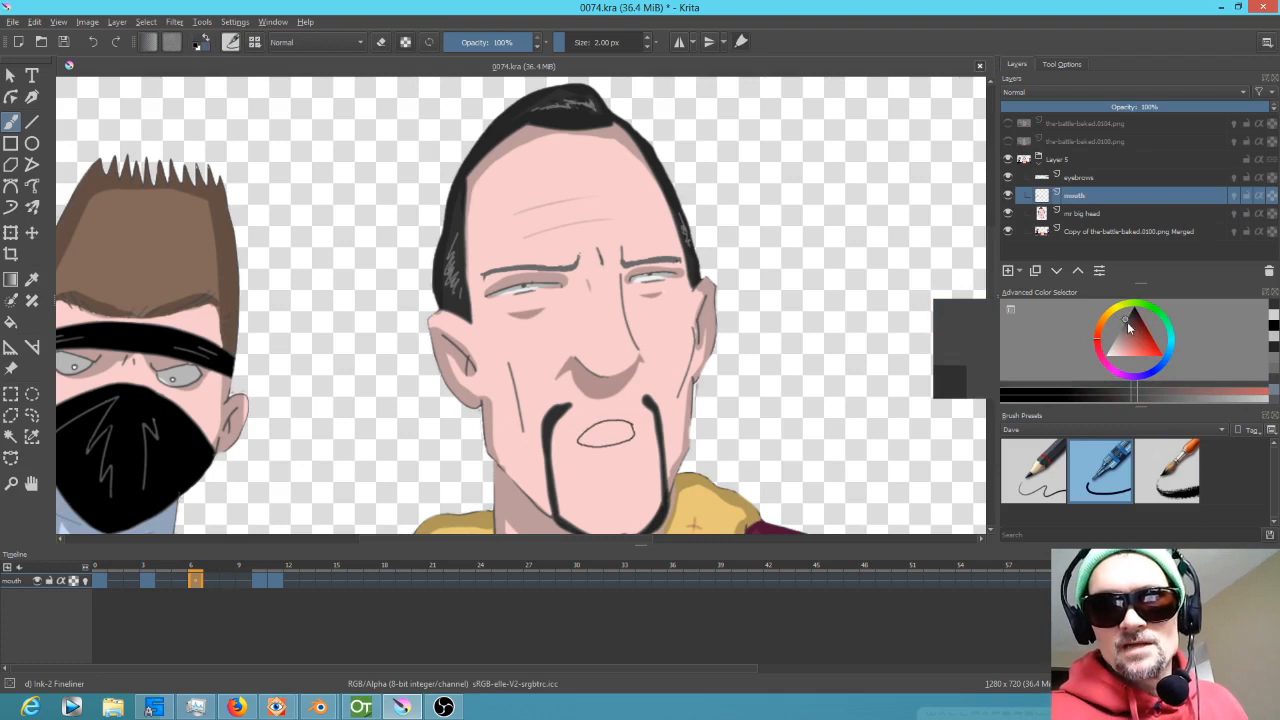
{"action": "left_click", "coordinate": [1132, 321]}
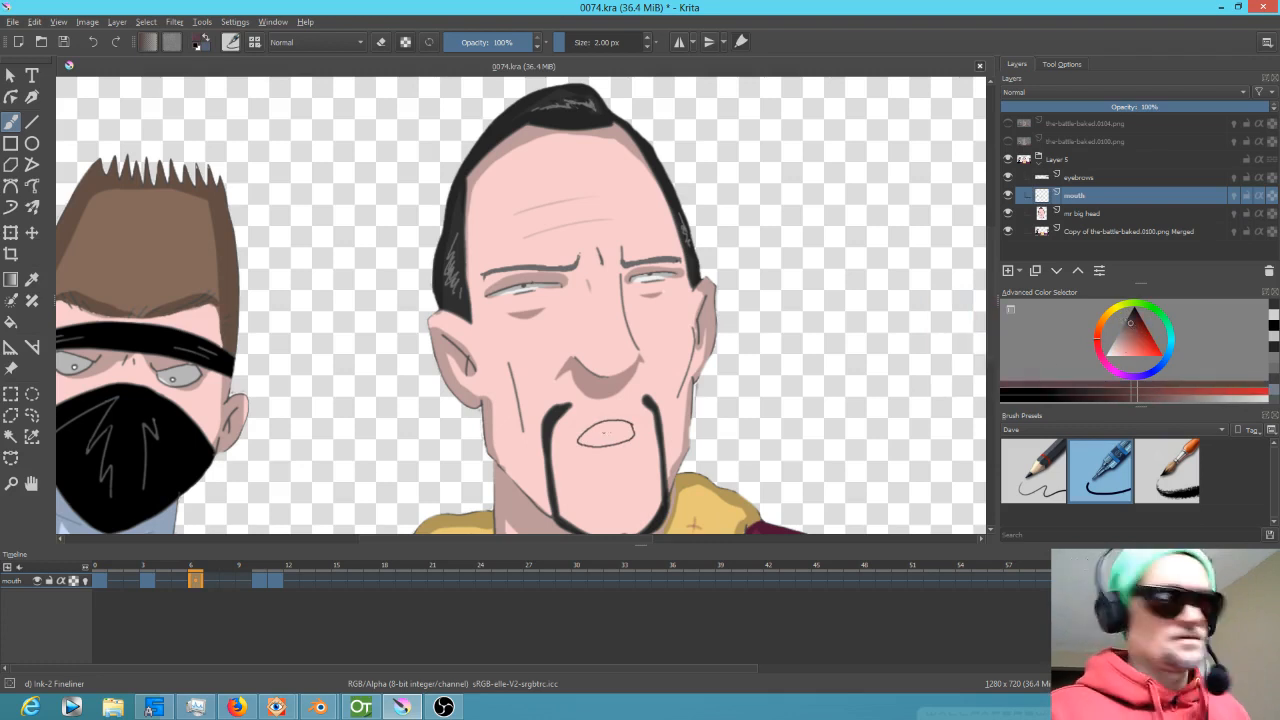
{"action": "key", "text": "f"}
{"action": "left_click", "coordinate": [621, 437]}
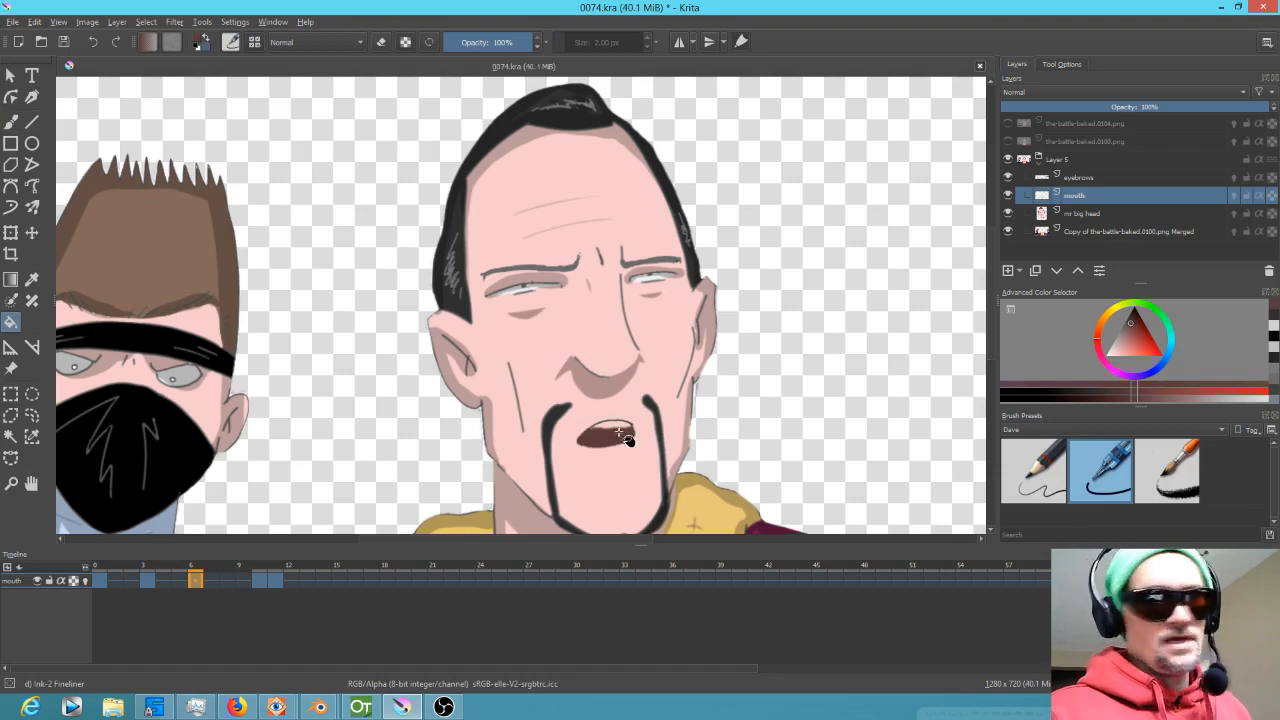
Paint over the unfilled gap in the oval mouth, and add a lower-lip shadow beneath it using an 11.19 px brush at 35% opacity.
{"action": "key", "text": "b"}
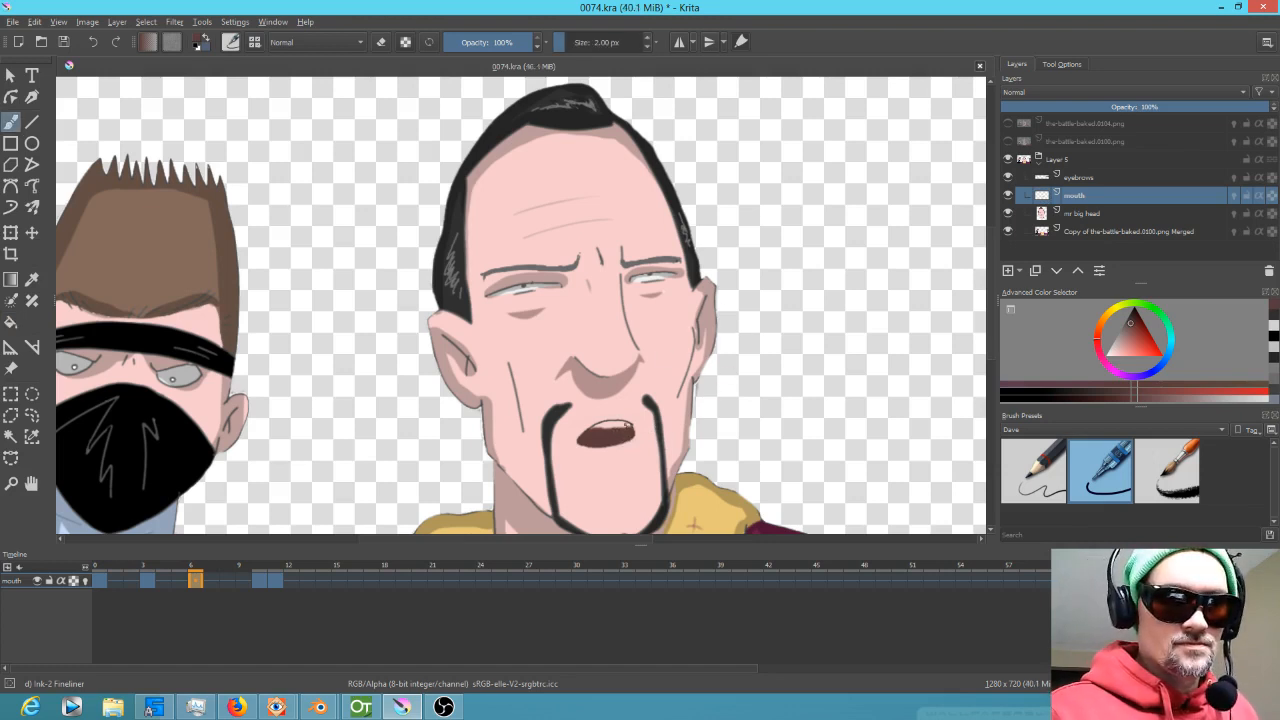
{"action": "left_click_drag", "start_coordinate": [604, 434], "coordinate": [598, 434]}
{"action": "key", "text": "ctrl+s"}
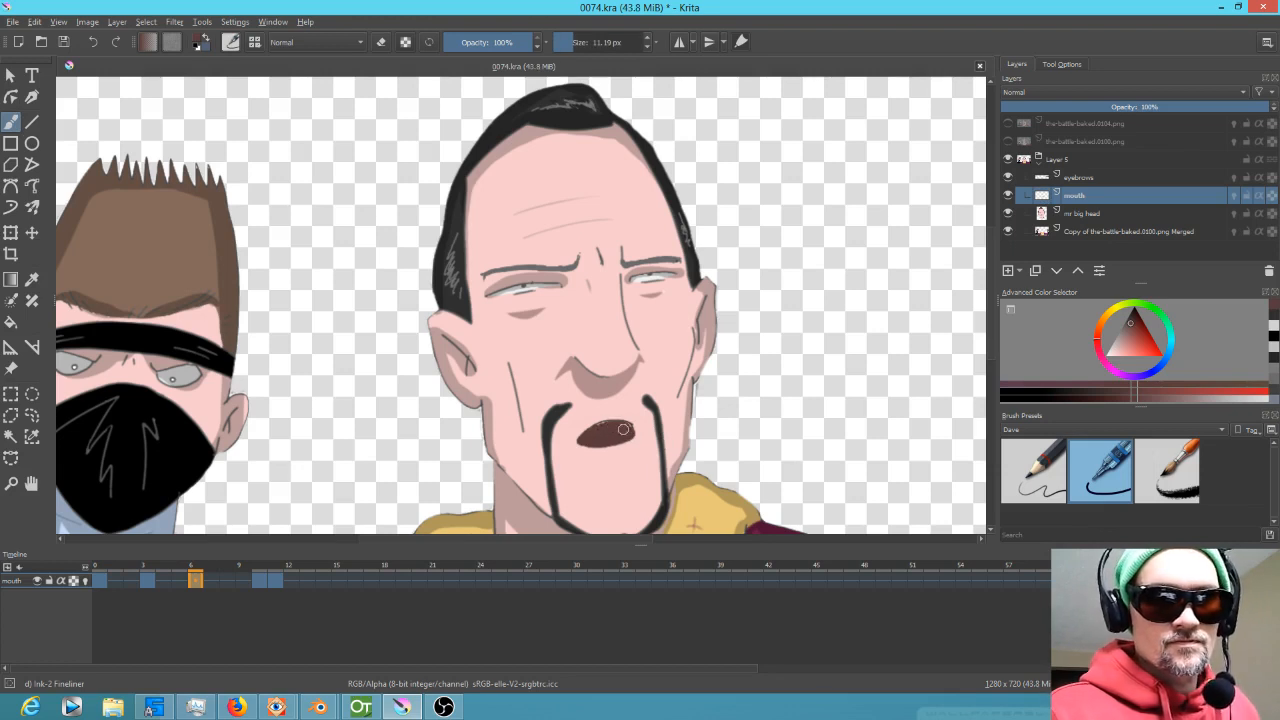
{"action": "left_click", "coordinate": [475, 43]}
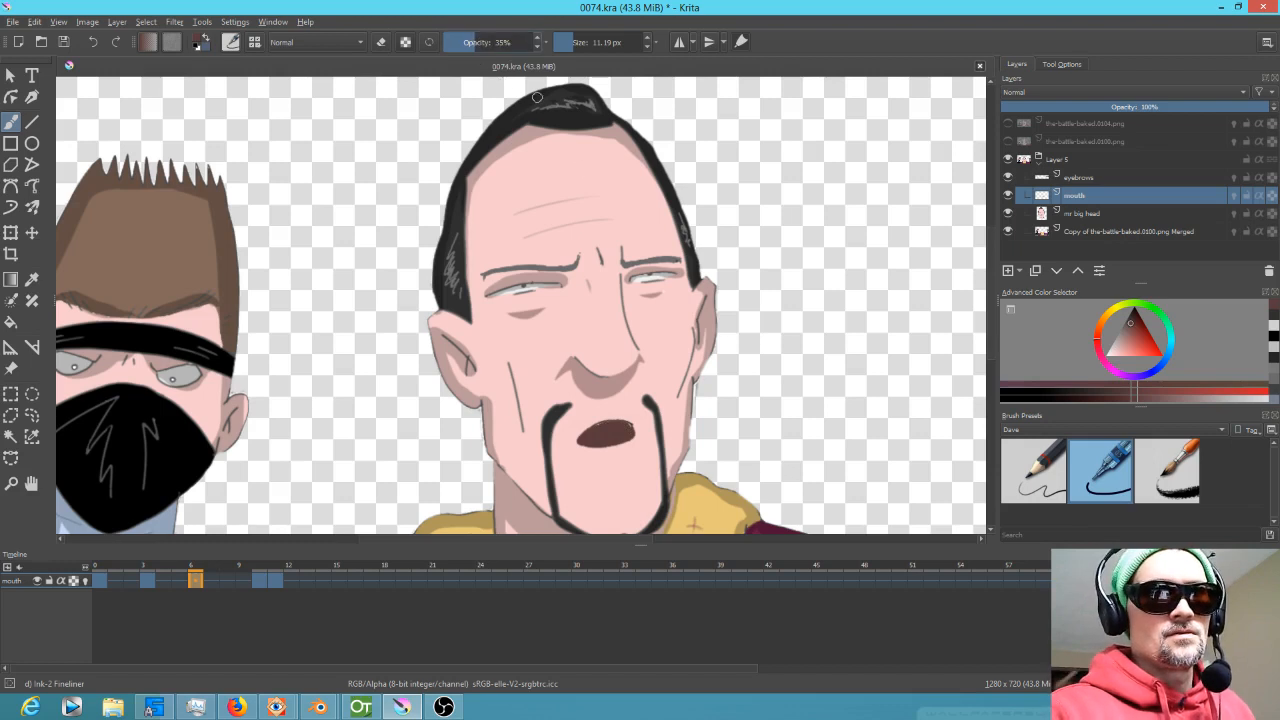
{"action": "mouse_move", "coordinate": [599, 471]}
{"action": "left_mouse_down"}
{"action": "mouse_move", "coordinate": [626, 469]}
{"action": "mouse_move", "coordinate": [596, 478]}
{"action": "mouse_move", "coordinate": [622, 479]}
{"action": "left_mouse_up"}
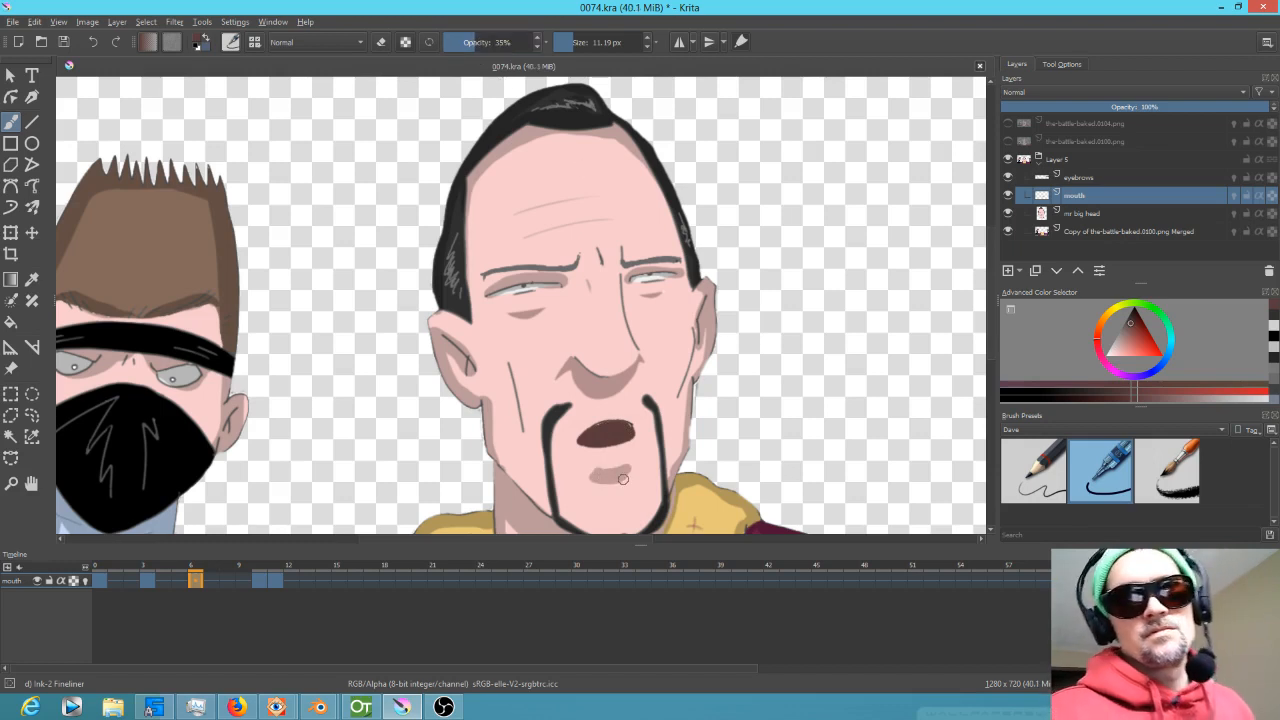
Move the open mouth's keyframe from frame 3 to frame 13 and the oval mouth's keyframe from frame 6 to frame 3.
{"action": "left_click", "coordinate": [97, 566]}
{"action": "left_click", "coordinate": [195, 580]}
{"action": "mouse_move", "coordinate": [186, 588]}
{"action": "left_mouse_down"}
{"action": "mouse_move", "coordinate": [113, 583]}
{"action": "mouse_move", "coordinate": [197, 578]}
{"action": "mouse_move", "coordinate": [200, 600]}
{"action": "mouse_move", "coordinate": [307, 581]}
{"action": "left_mouse_up"}
{"action": "left_click_drag", "start_coordinate": [195, 580], "coordinate": [155, 570]}
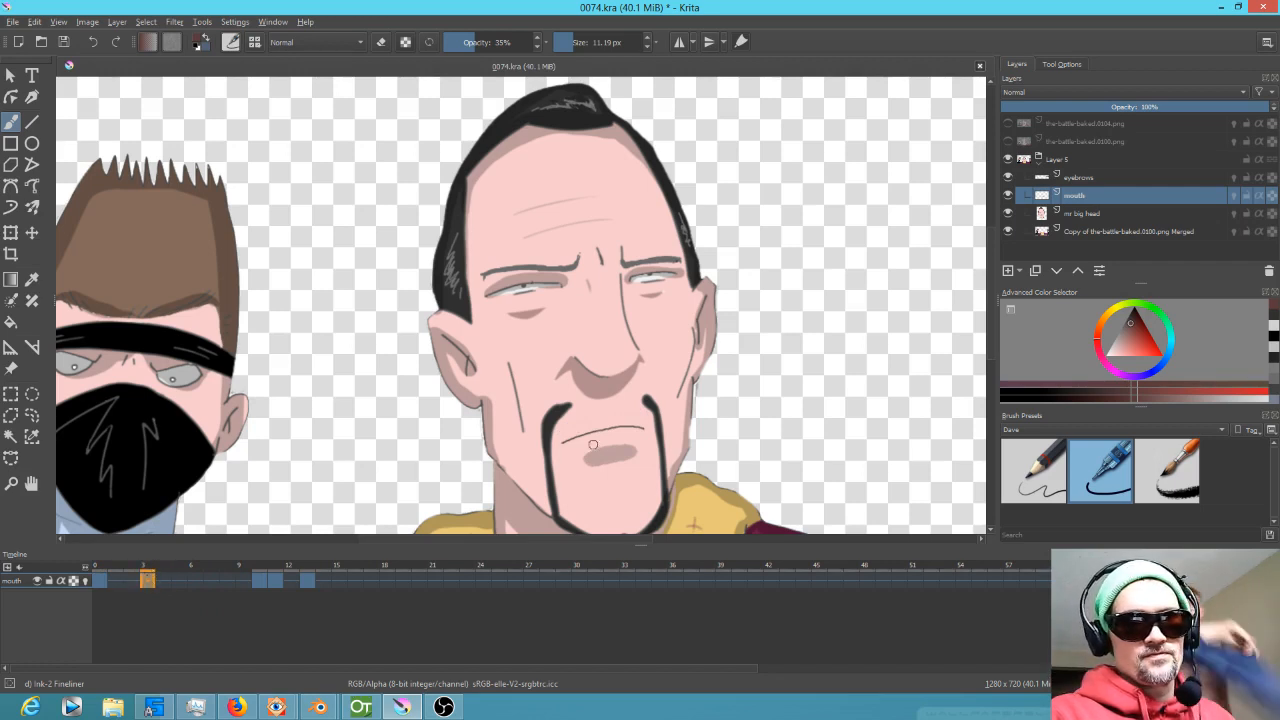
Compare the closed mouth at frame 0 with the oval mouth at frame 3 by switching between the two frames.
{"action": "left_click", "coordinate": [100, 570]}
{"action": "left_click", "coordinate": [151, 571]}
{"action": "scroll", "coordinate": [617, 430], "scroll_direction": "up", "scroll_amount": 5}
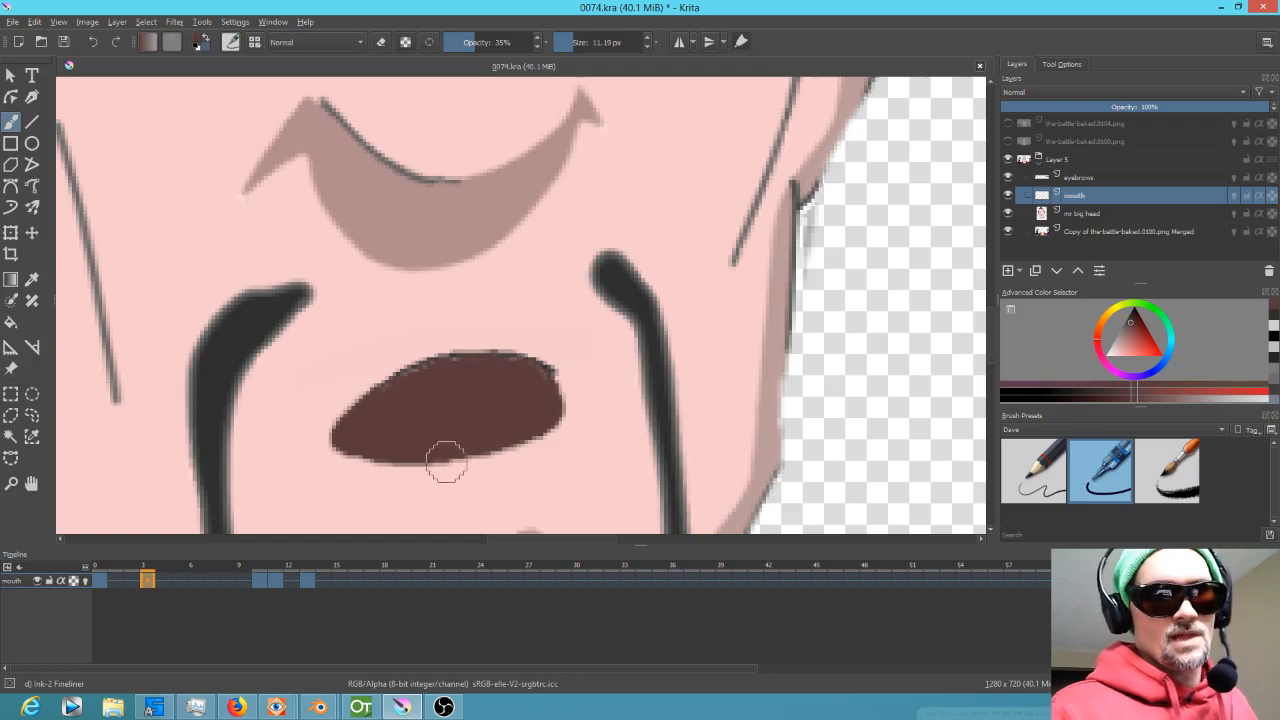
{"action": "mouse_move", "coordinate": [94, 569]}
{"action": "left_mouse_down"}
{"action": "mouse_move", "coordinate": [100, 583]}
{"action": "mouse_move", "coordinate": [197, 591]}
{"action": "mouse_move", "coordinate": [82, 582]}
{"action": "left_mouse_up"}
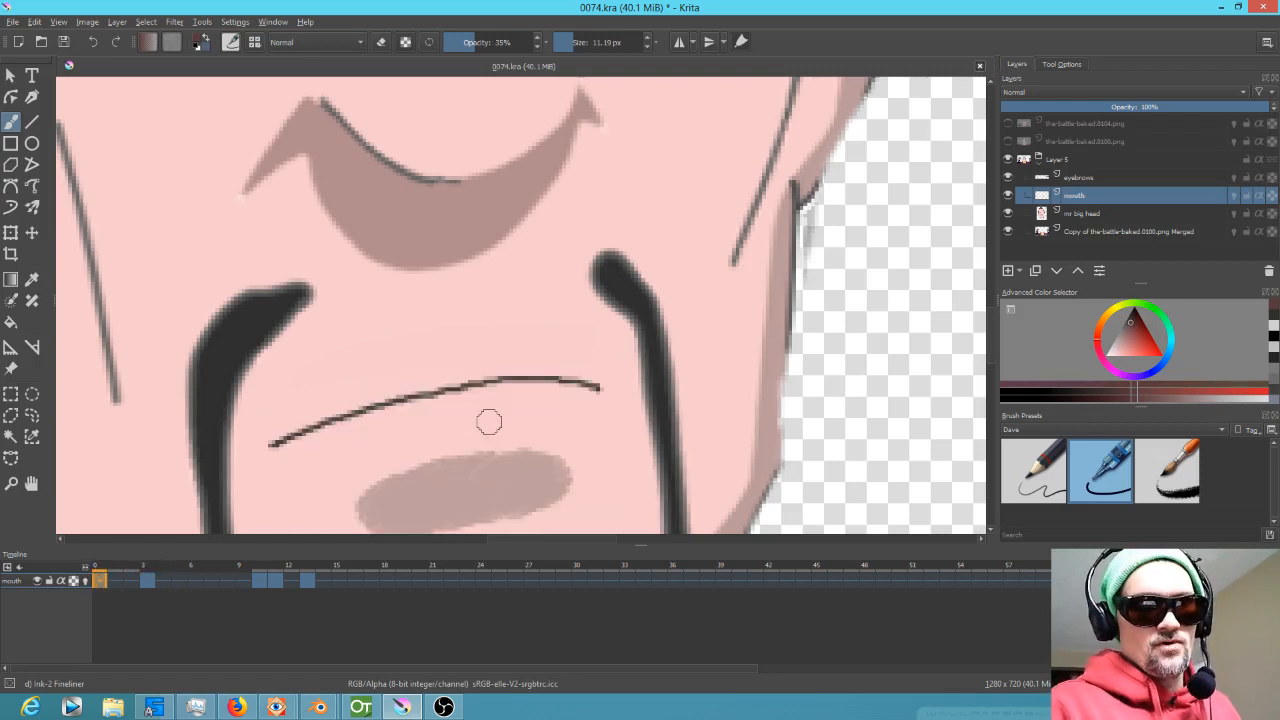
{"action": "scroll", "coordinate": [489, 420], "scroll_direction": "down", "scroll_amount": 3}
{"action": "left_click_drag", "start_coordinate": [108, 570], "coordinate": [147, 574]}
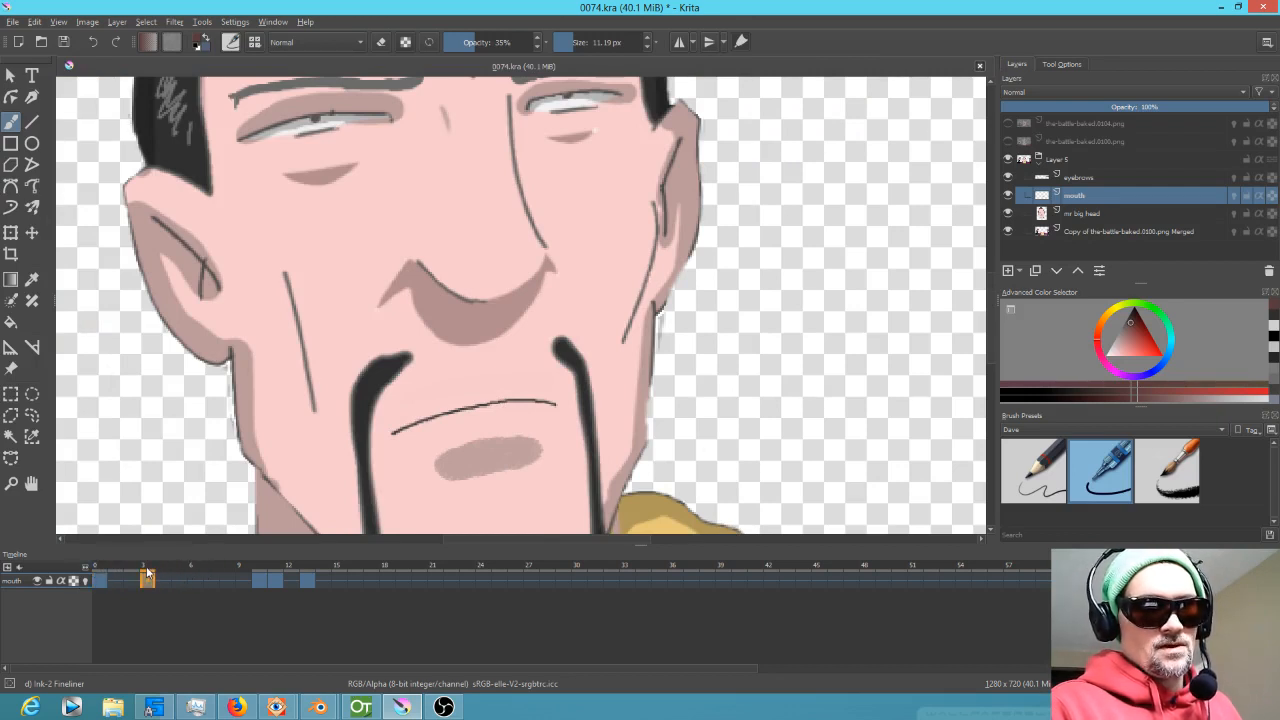
{"action": "left_click", "coordinate": [103, 578]}
{"action": "left_click", "coordinate": [138, 582]}
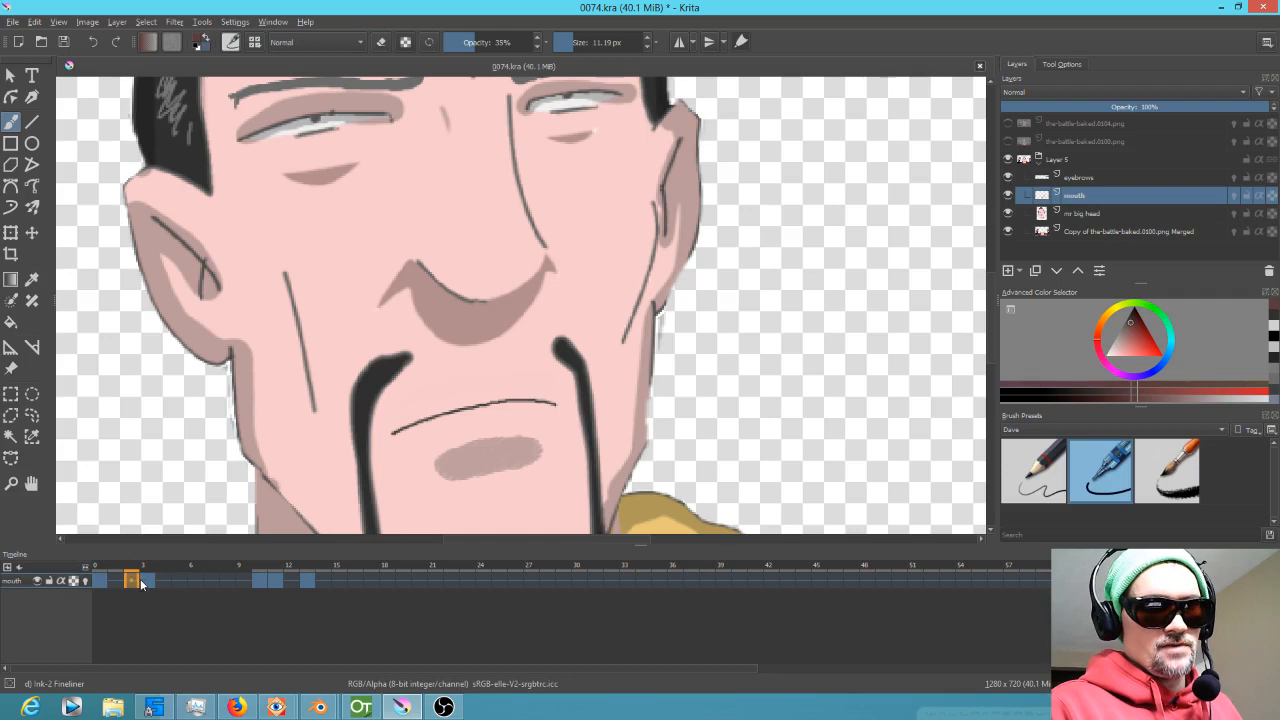
{"action": "left_click", "coordinate": [146, 582]}
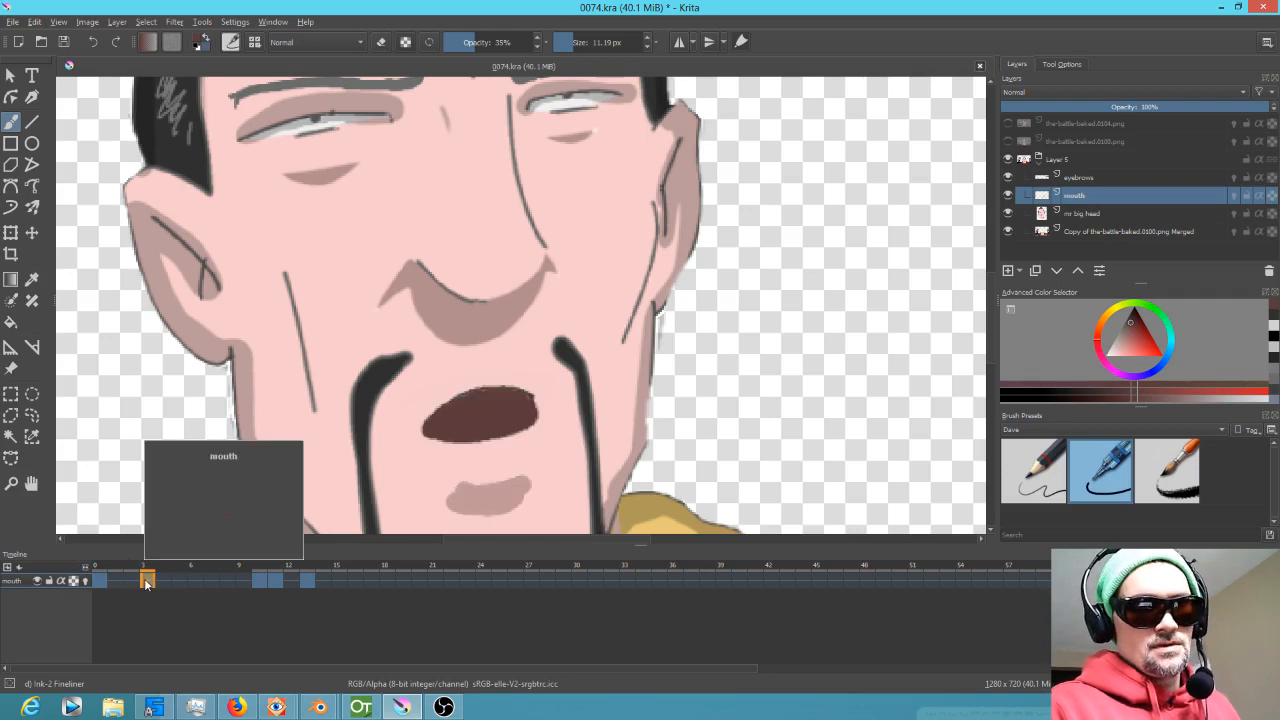
{"action": "left_click", "coordinate": [101, 580]}
{"action": "left_click", "coordinate": [147, 581]}
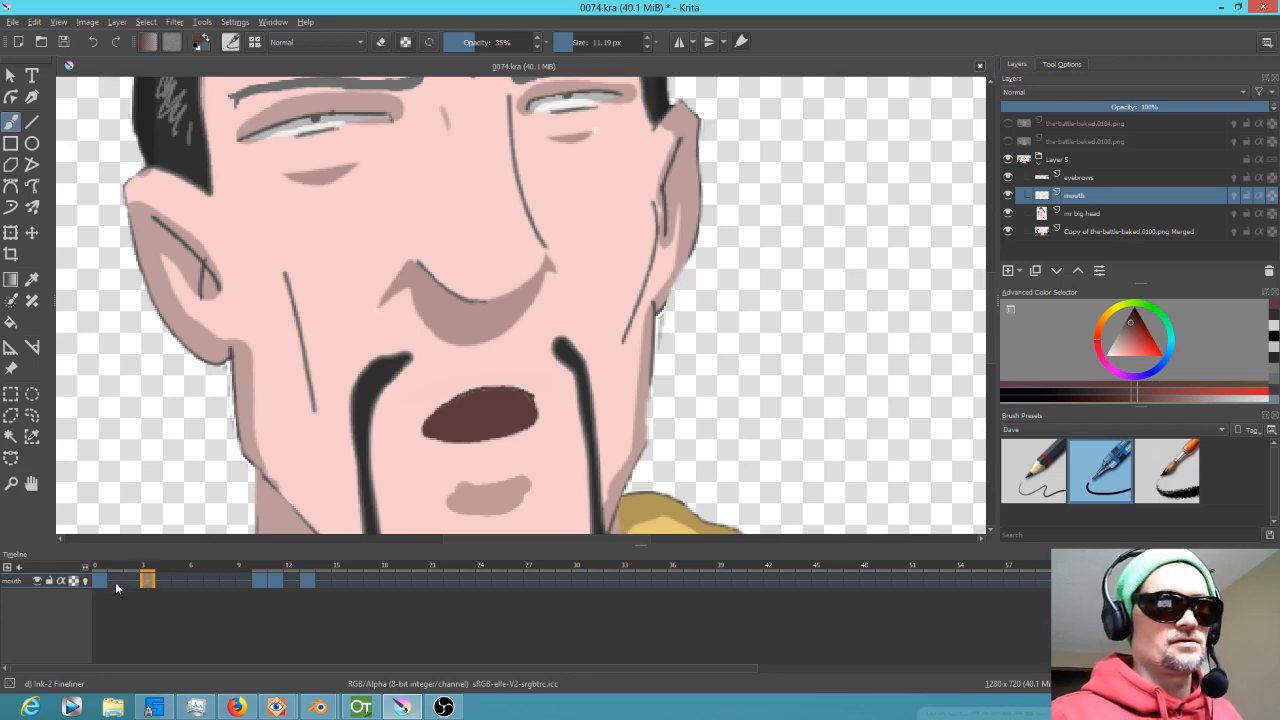
On the mr big head layer at frame 3, sample the goatee's dark colour and extend its right-hand moustache tip inward with a 4.47 px brush.
{"action": "left_click", "coordinate": [1080, 215]}
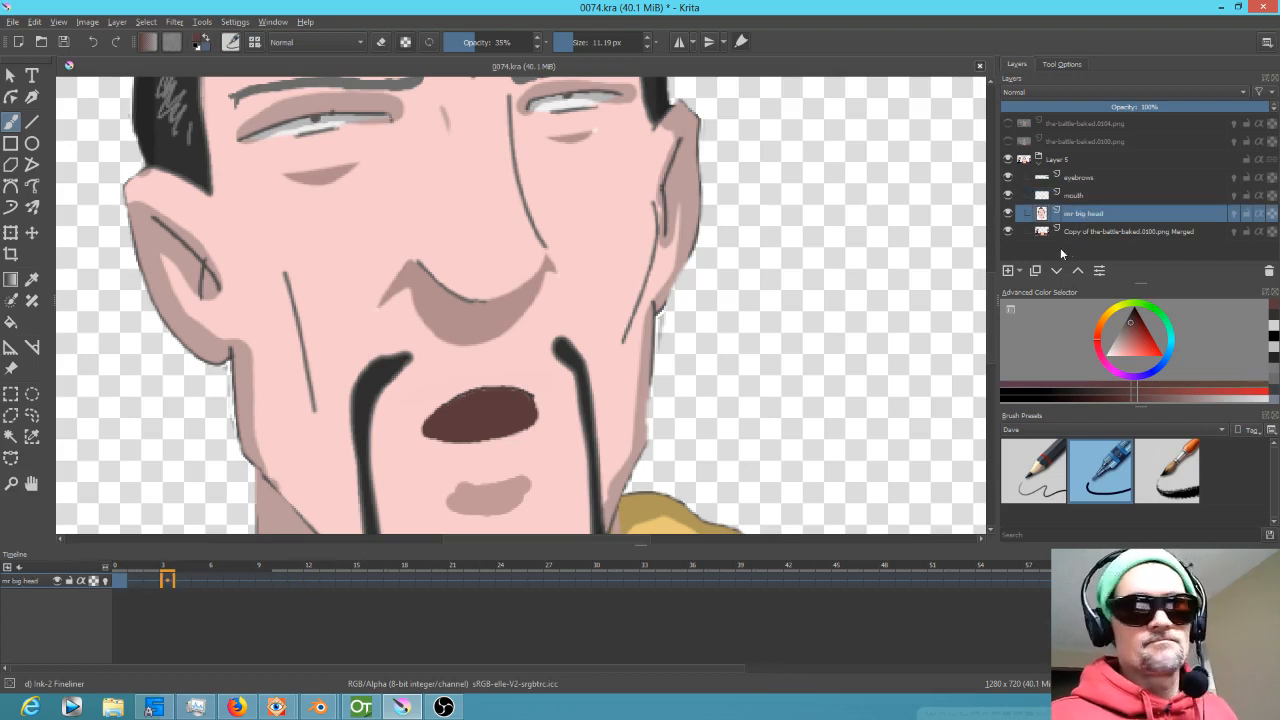
{"action": "left_click", "coordinate": [568, 345], "text": "ctrl"}
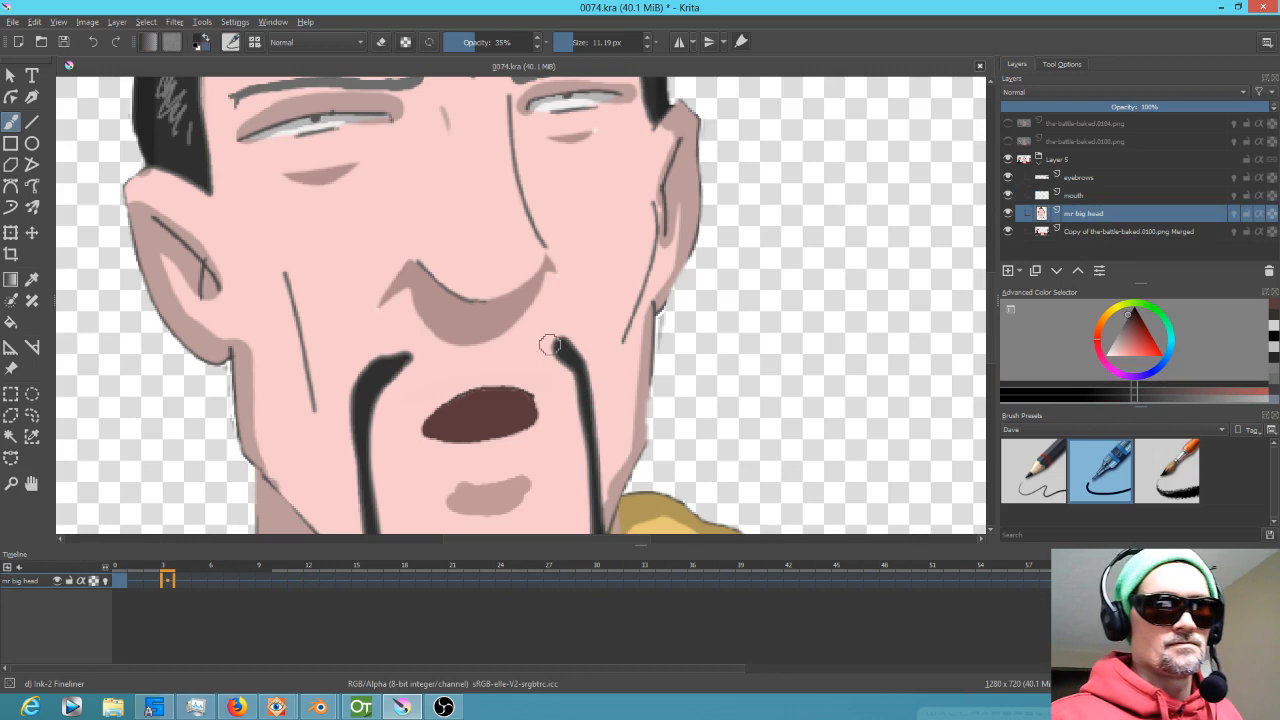
{"action": "key", "text": "bracketleft"}
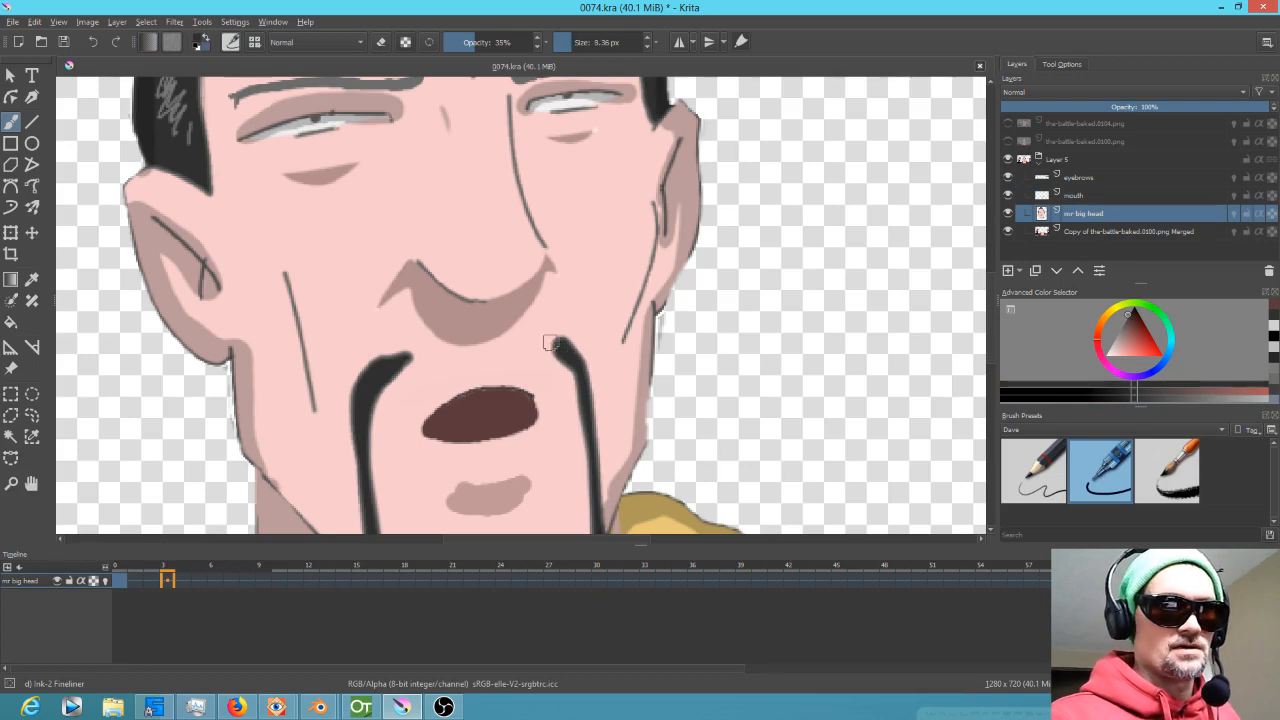
{"action": "key", "text": "bracketleft"}
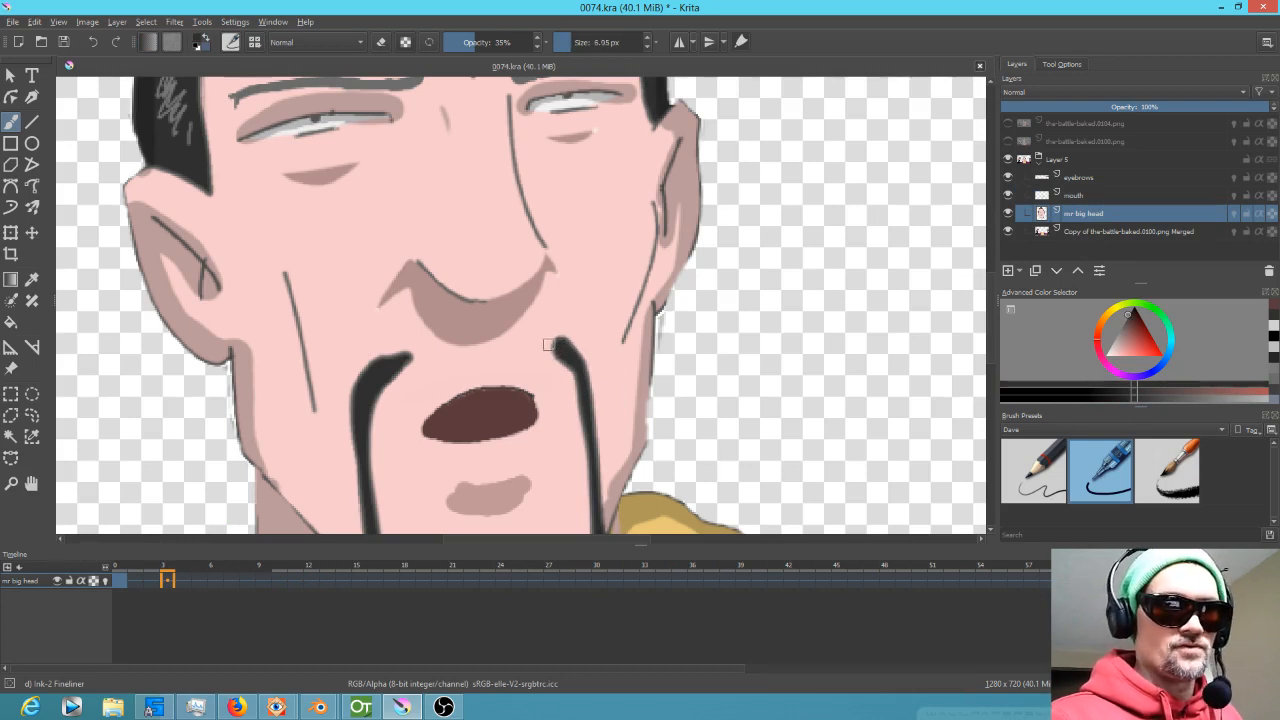
{"action": "left_click_drag", "start_coordinate": [619, 419], "coordinate": [663, 306]}
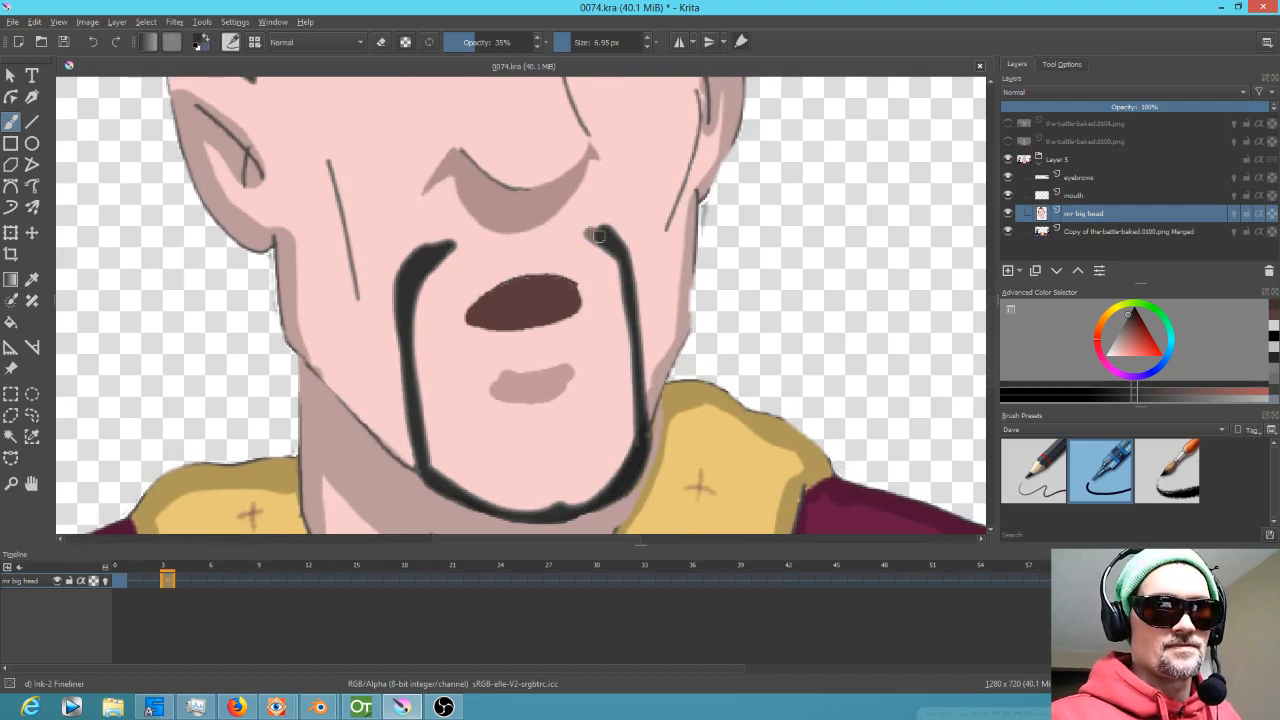
{"action": "mouse_move", "coordinate": [601, 233]}
{"action": "left_mouse_down"}
{"action": "mouse_move", "coordinate": [594, 244]}
{"action": "mouse_move", "coordinate": [610, 248]}
{"action": "left_mouse_up"}
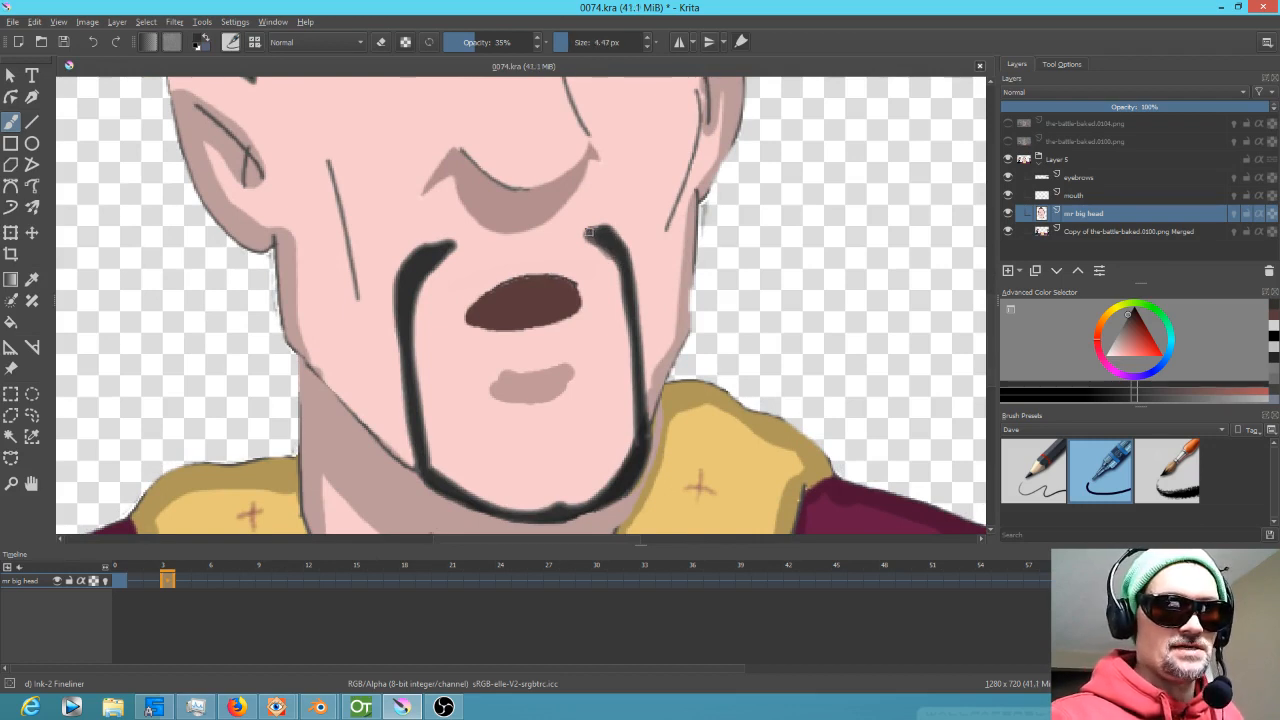
{"action": "left_click_drag", "start_coordinate": [626, 261], "coordinate": [646, 421]}
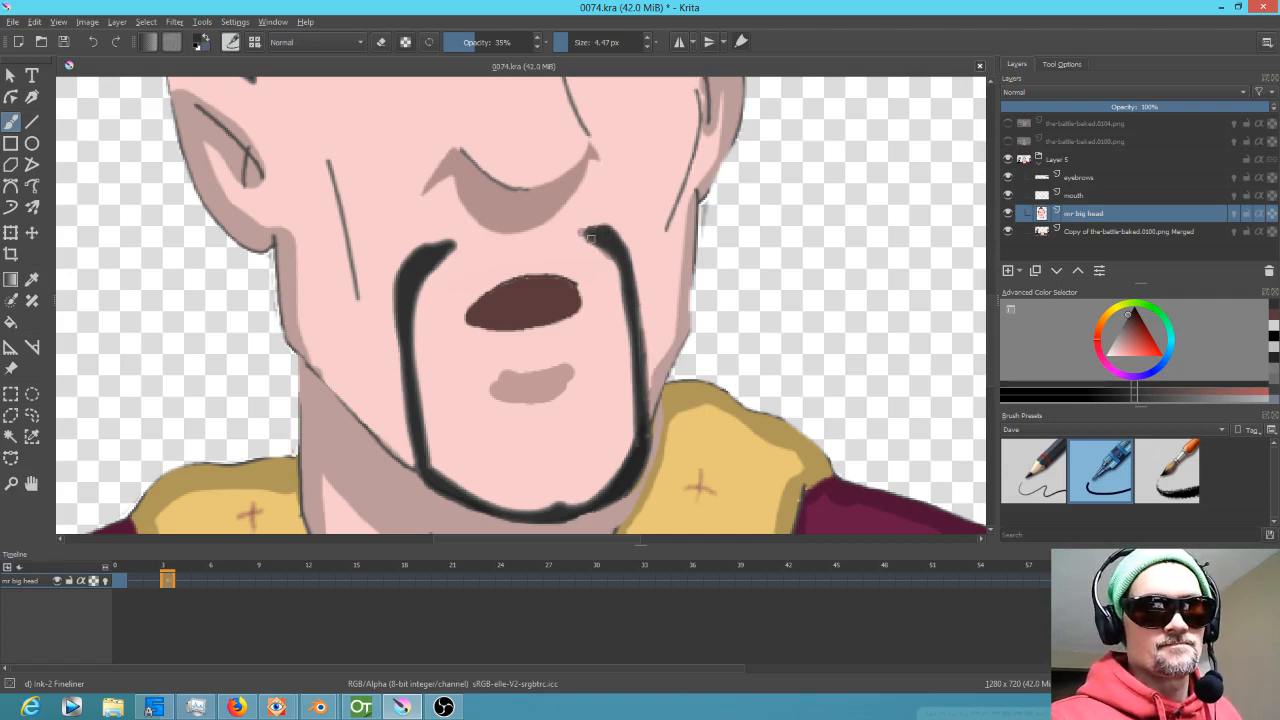
{"action": "left_click_drag", "start_coordinate": [606, 246], "coordinate": [626, 280]}
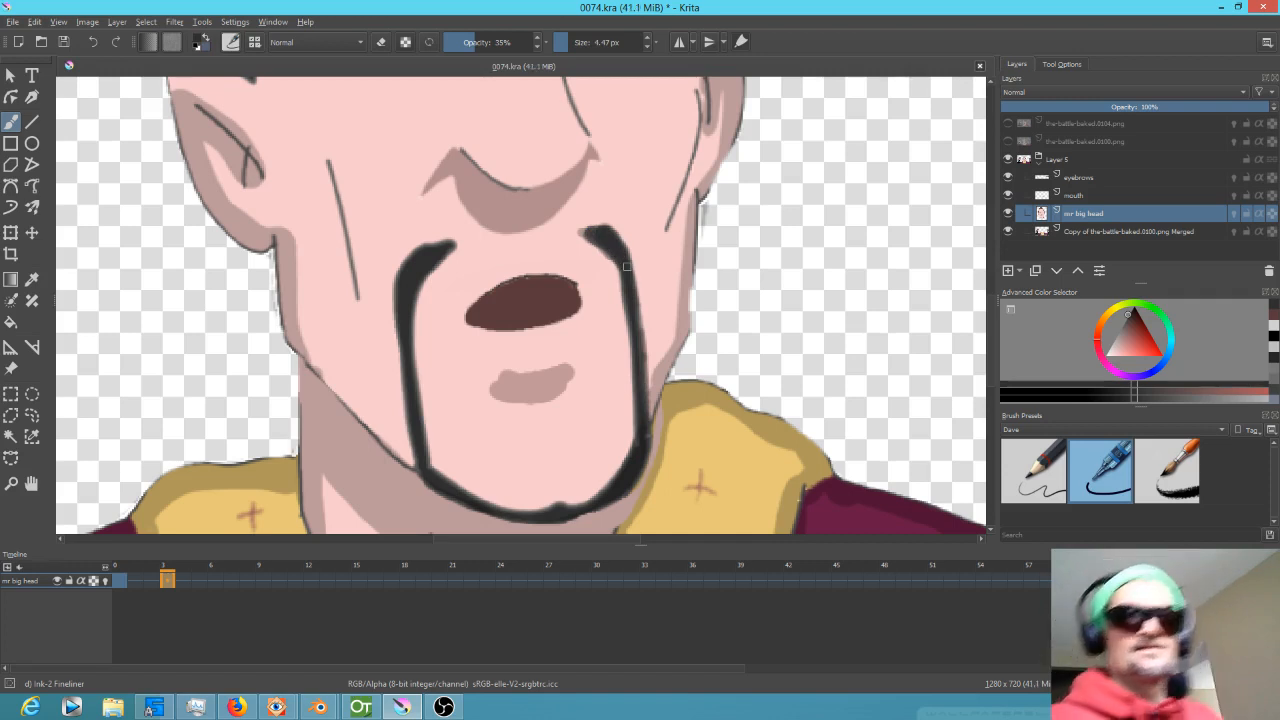
{"action": "left_click_drag", "start_coordinate": [584, 236], "coordinate": [594, 232]}
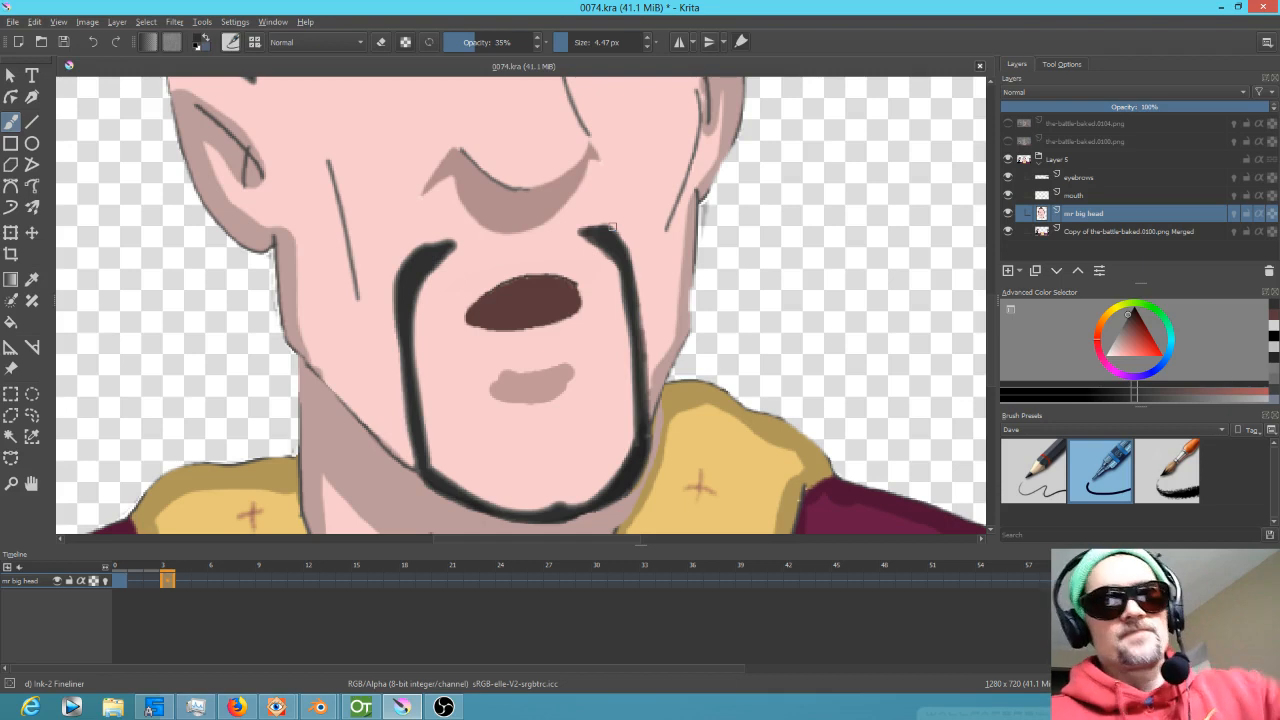
Inspect the whole face and compare the goatee's right-hand tip between frames 0 and 3 on the mr big head layer.
{"action": "scroll", "coordinate": [645, 200], "scroll_direction": "down", "scroll_amount": 5}
{"action": "scroll", "coordinate": [644, 204], "scroll_direction": "up", "scroll_amount": 2}
{"action": "left_click_drag", "start_coordinate": [640, 215], "coordinate": [610, 307]}
{"action": "scroll", "coordinate": [610, 306], "scroll_direction": "down", "scroll_amount": 1}
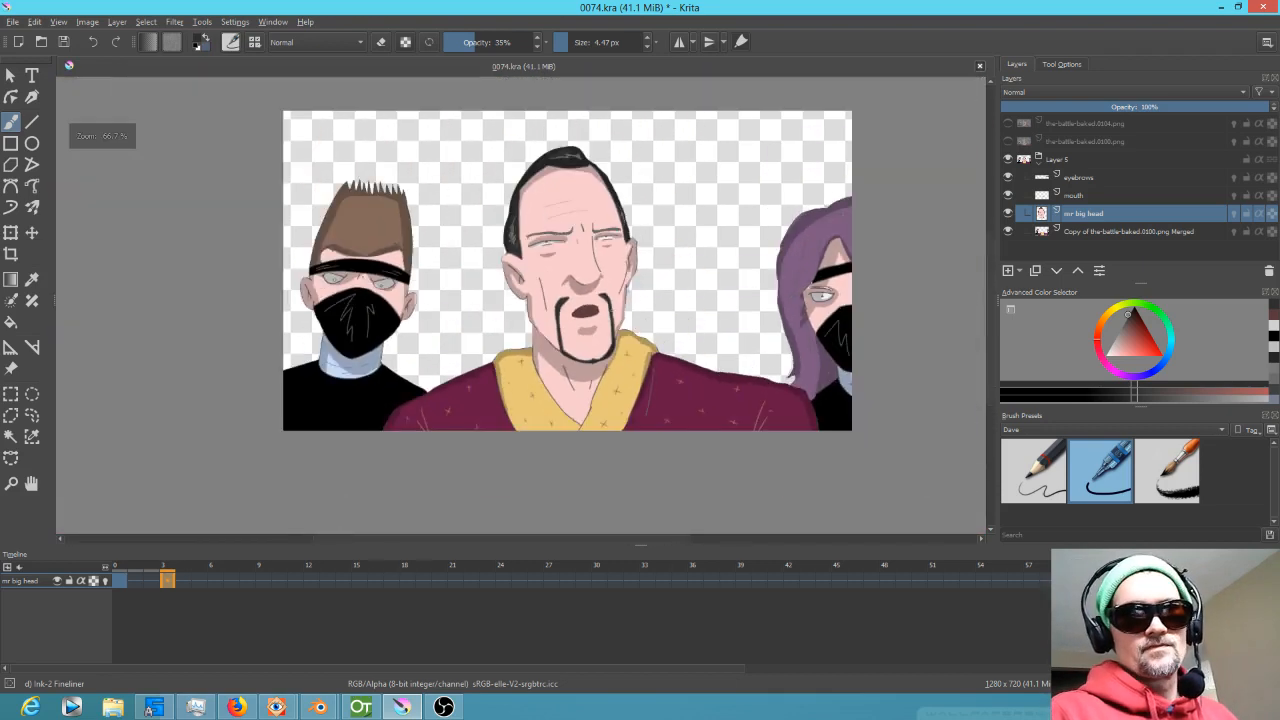
{"action": "scroll", "coordinate": [612, 300], "scroll_direction": "up", "scroll_amount": 2}
{"action": "scroll", "coordinate": [615, 290], "scroll_direction": "up", "scroll_amount": 1}
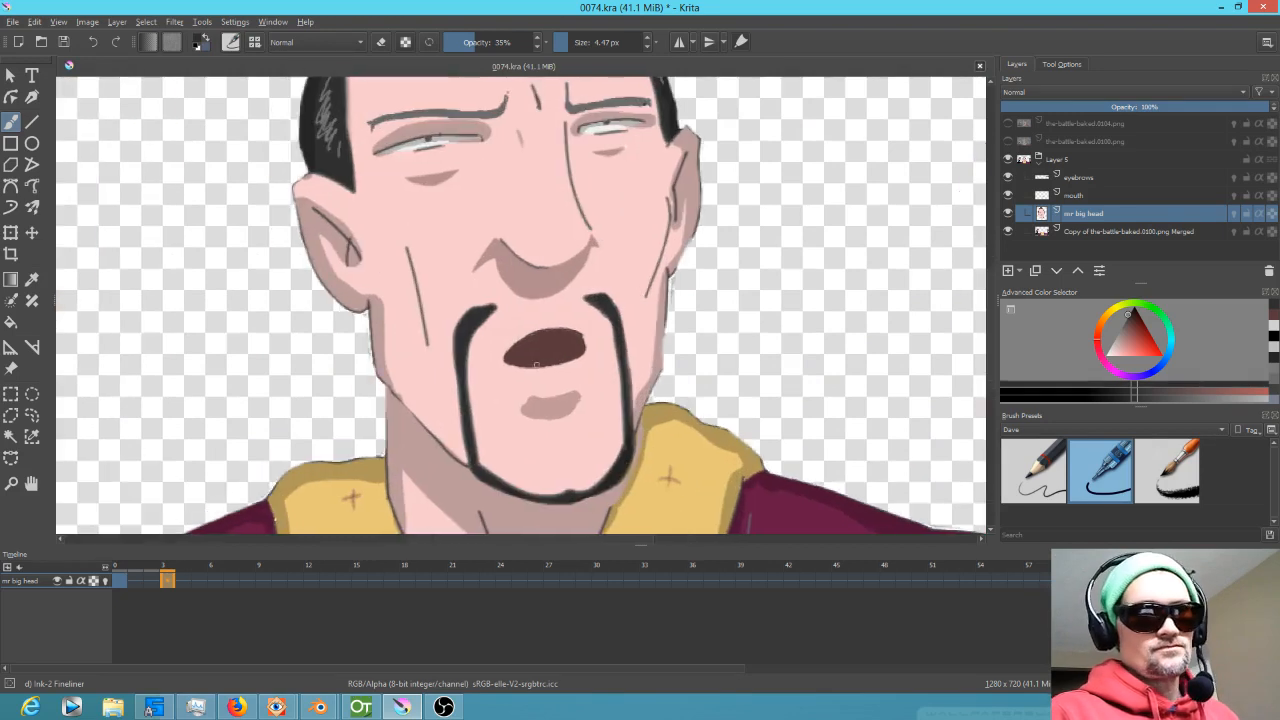
{"action": "left_click", "coordinate": [119, 578]}
{"action": "left_click_drag", "start_coordinate": [119, 576], "coordinate": [172, 570]}
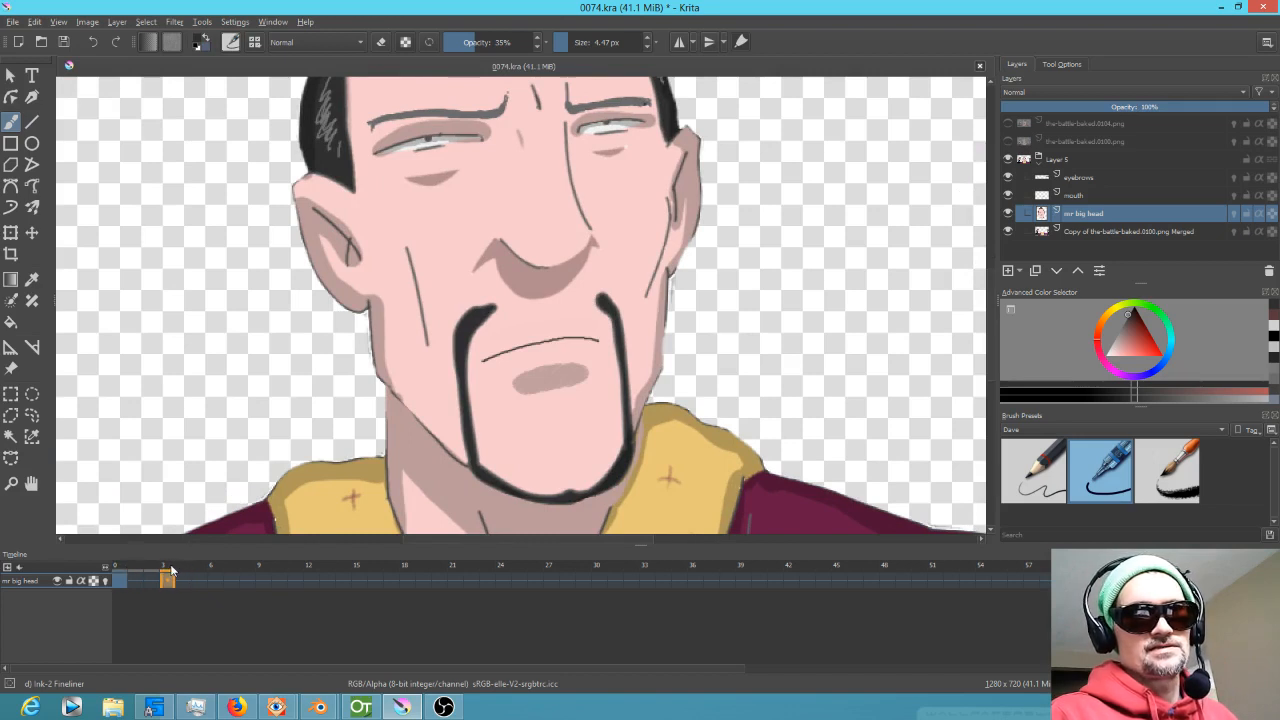
{"action": "left_click", "coordinate": [118, 570]}
{"action": "left_click", "coordinate": [167, 570]}
{"action": "mouse_move", "coordinate": [167, 578]}
{"action": "left_mouse_down"}
{"action": "mouse_move", "coordinate": [232, 577]}
{"action": "mouse_move", "coordinate": [84, 580]}
{"action": "left_mouse_up"}
Select the mouth layer and compare its closed mouth at frame 0 with the oval mouth at frame 3.
{"action": "left_click", "coordinate": [1079, 235]}
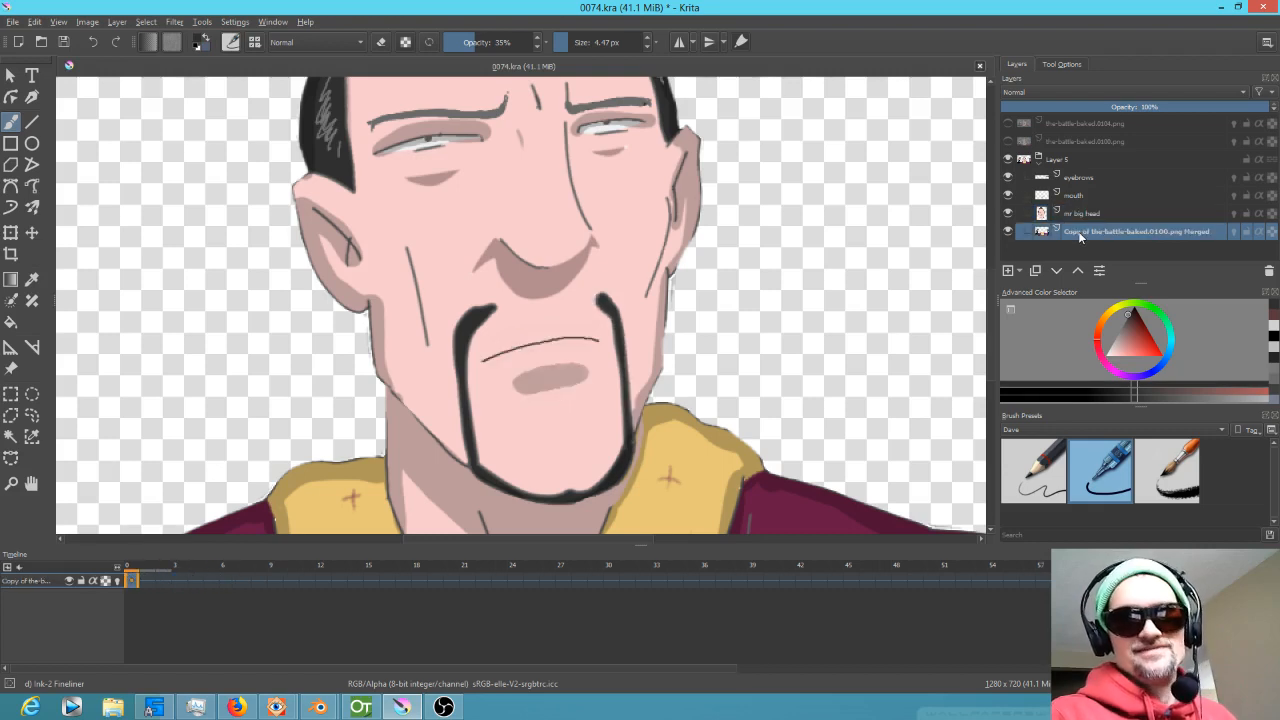
{"action": "left_click", "coordinate": [1081, 216]}
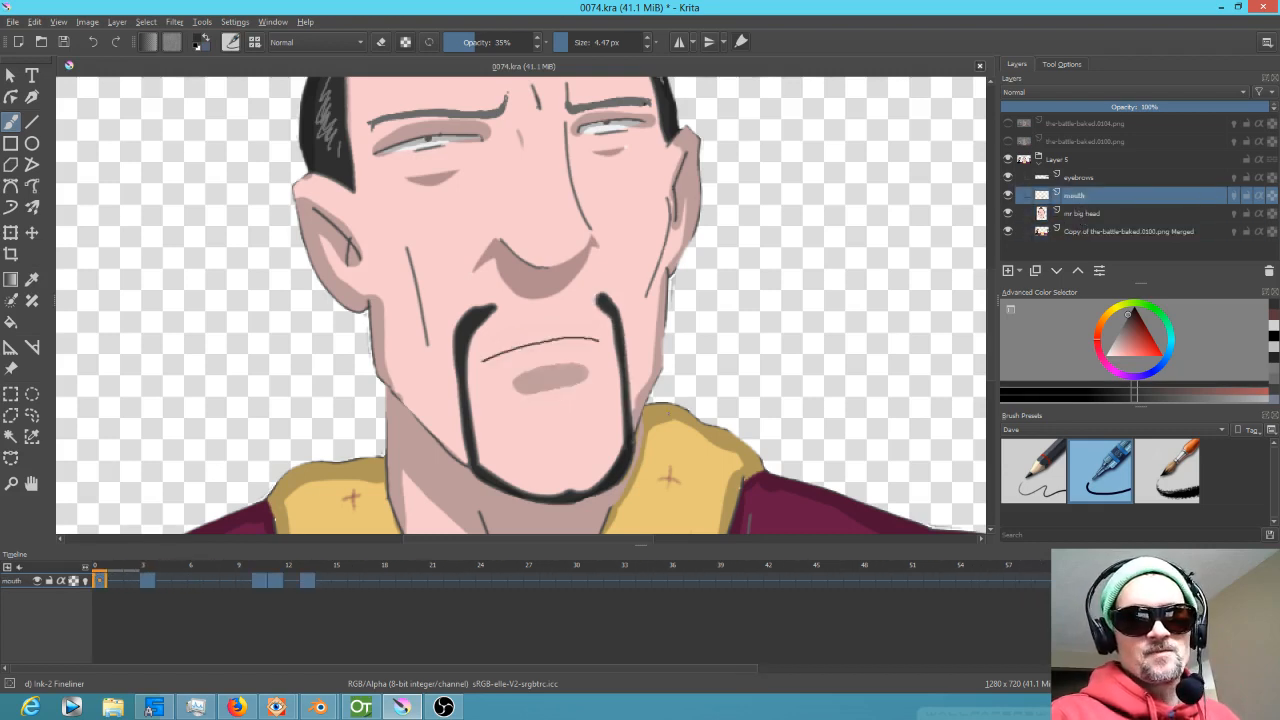
{"action": "left_click", "coordinate": [151, 579]}
{"action": "mouse_move", "coordinate": [155, 575]}
{"action": "left_mouse_down"}
{"action": "mouse_move", "coordinate": [171, 576]}
{"action": "mouse_move", "coordinate": [123, 580]}
{"action": "mouse_move", "coordinate": [180, 580]}
{"action": "mouse_move", "coordinate": [147, 582]}
{"action": "left_mouse_up"}
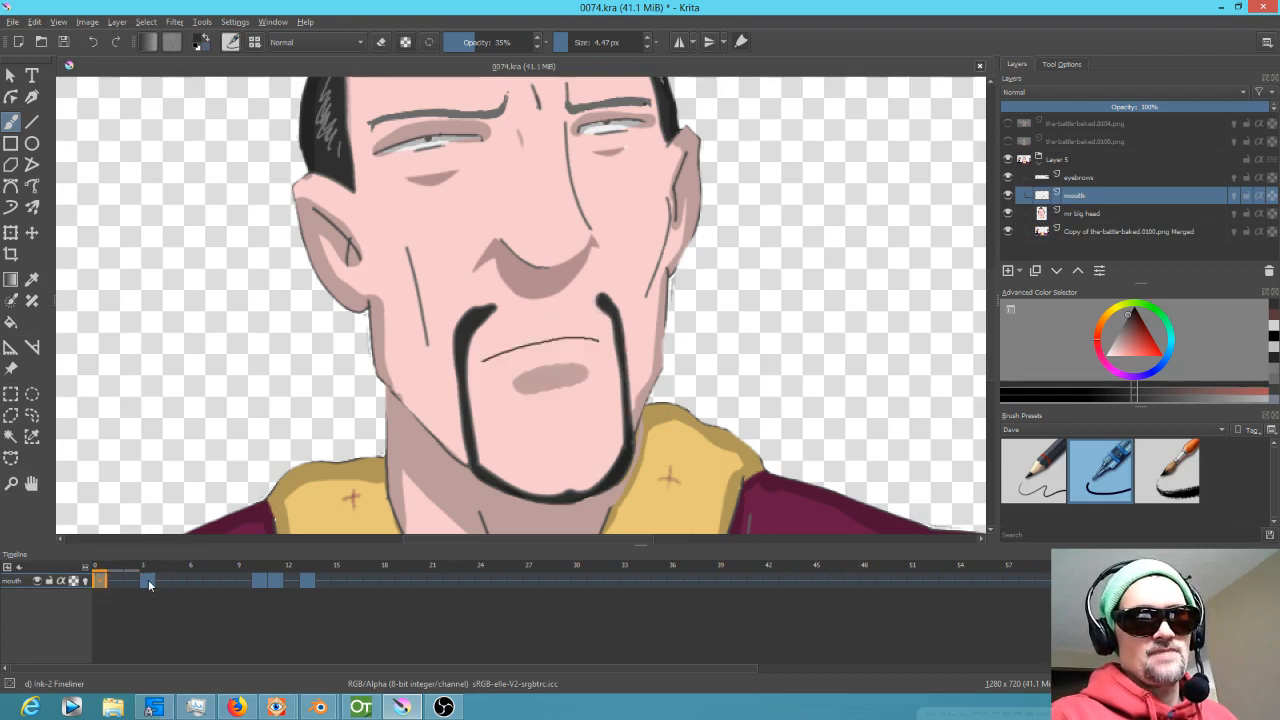
{"action": "left_click", "coordinate": [99, 584]}
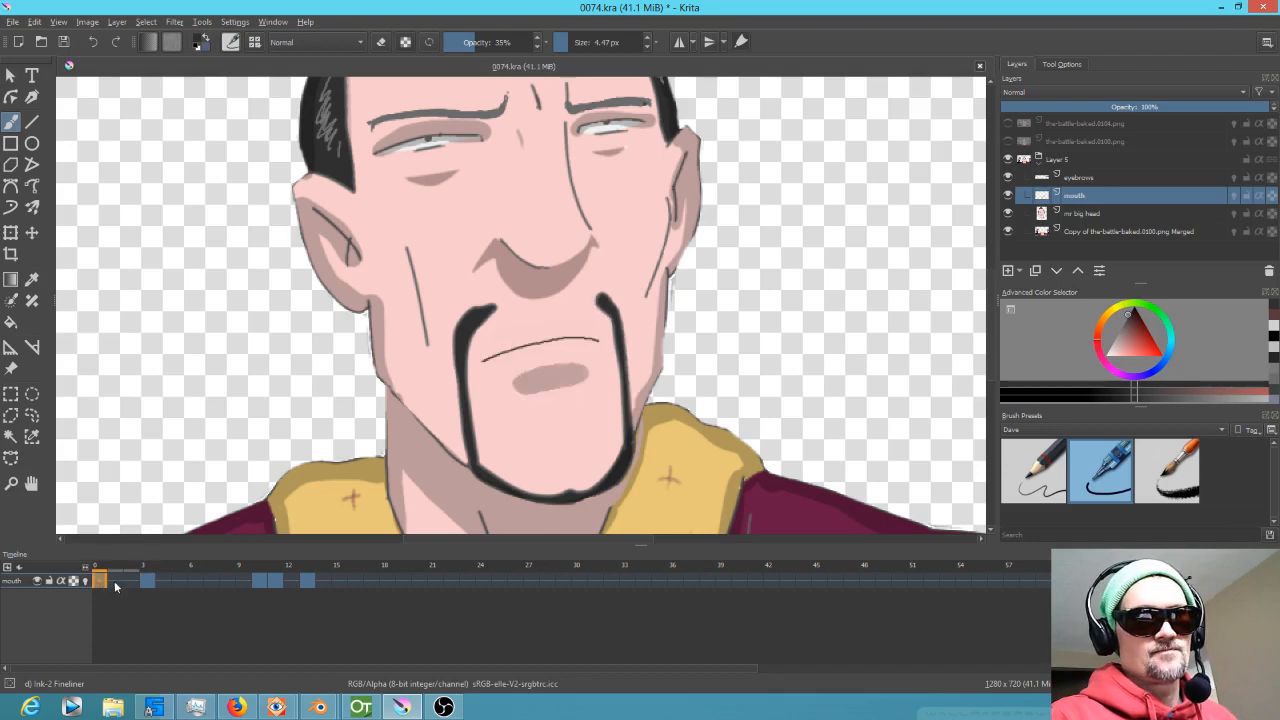
{"action": "left_click", "coordinate": [148, 582]}
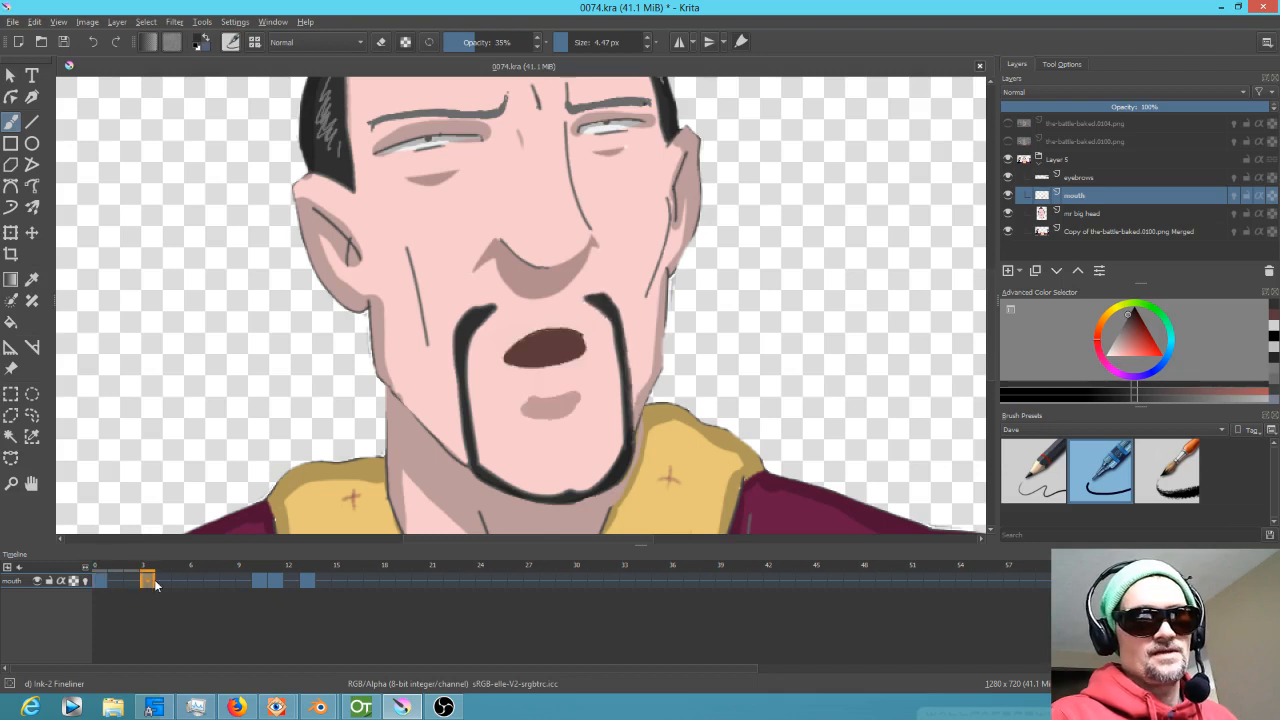
Try to copy a lassoed area around the right-hand moustache tip on the mr big head layer and paste it at frame 0.
{"action": "left_click", "coordinate": [1079, 214]}
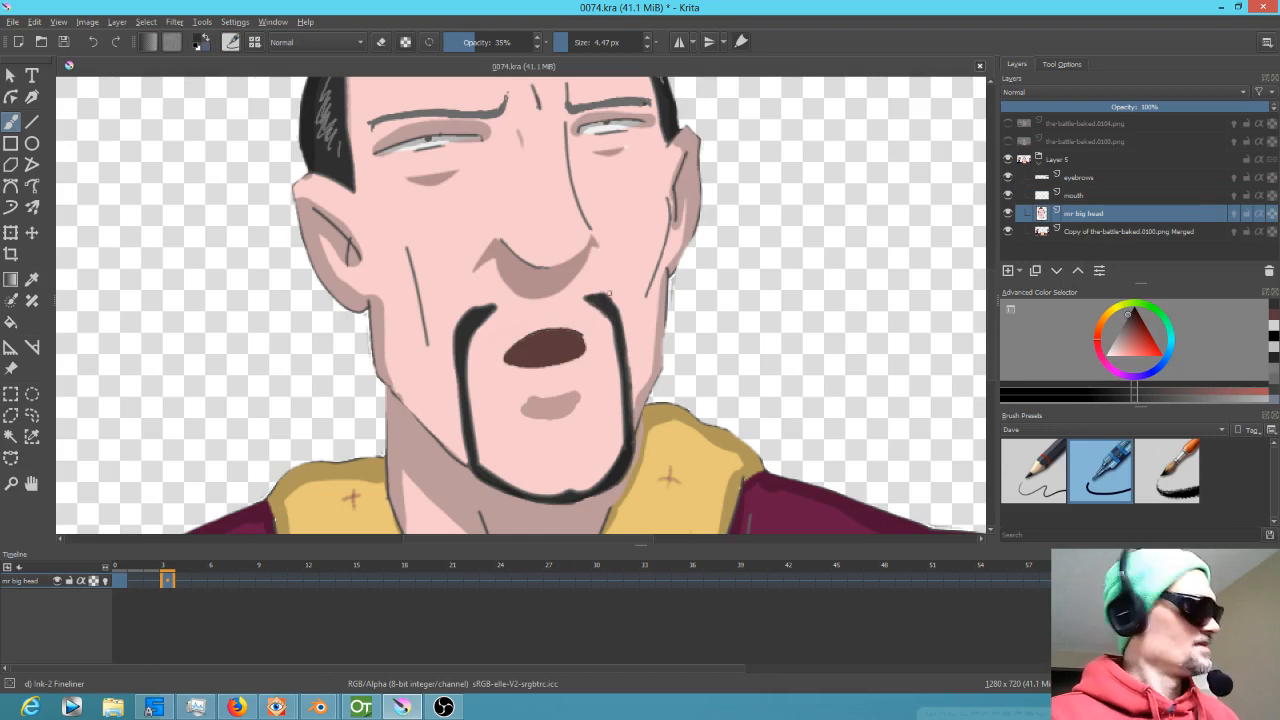
{"action": "key", "text": "l"}
{"action": "mouse_move", "coordinate": [621, 298]}
{"action": "left_mouse_down"}
{"action": "mouse_move", "coordinate": [584, 321]}
{"action": "mouse_move", "coordinate": [611, 350]}
{"action": "mouse_move", "coordinate": [622, 300]}
{"action": "left_mouse_up"}
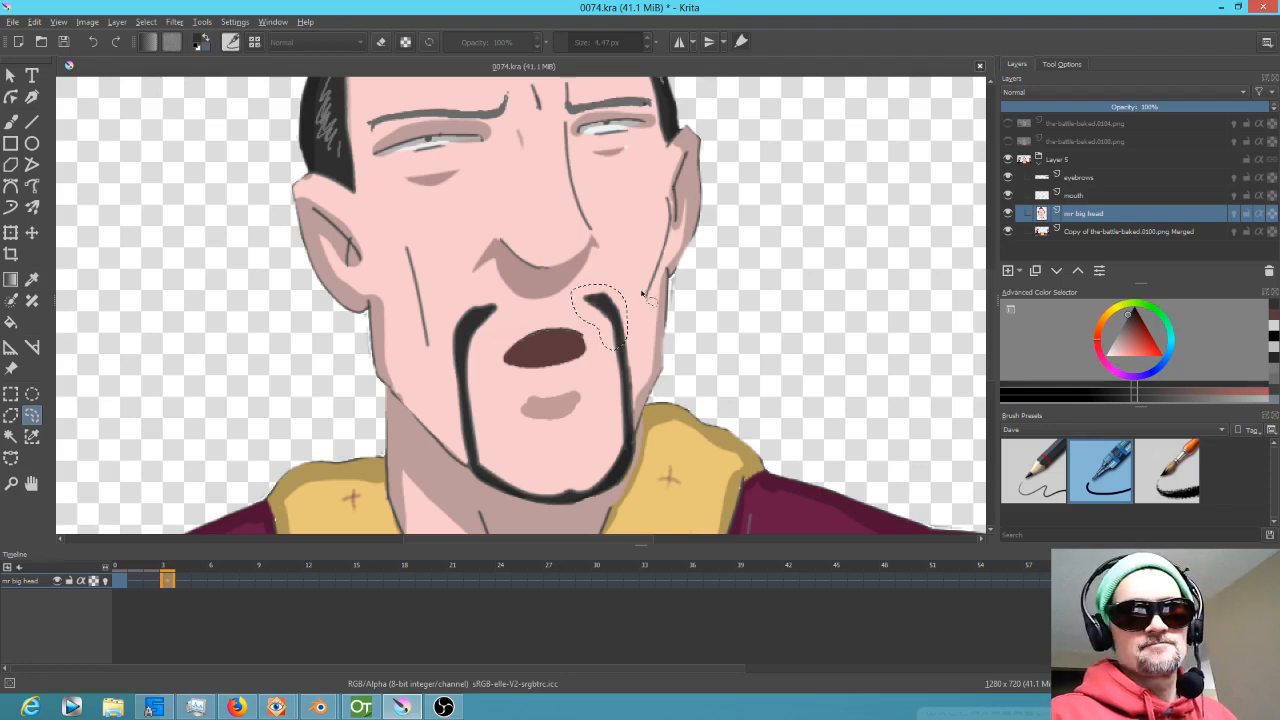
{"action": "left_click", "coordinate": [121, 580]}
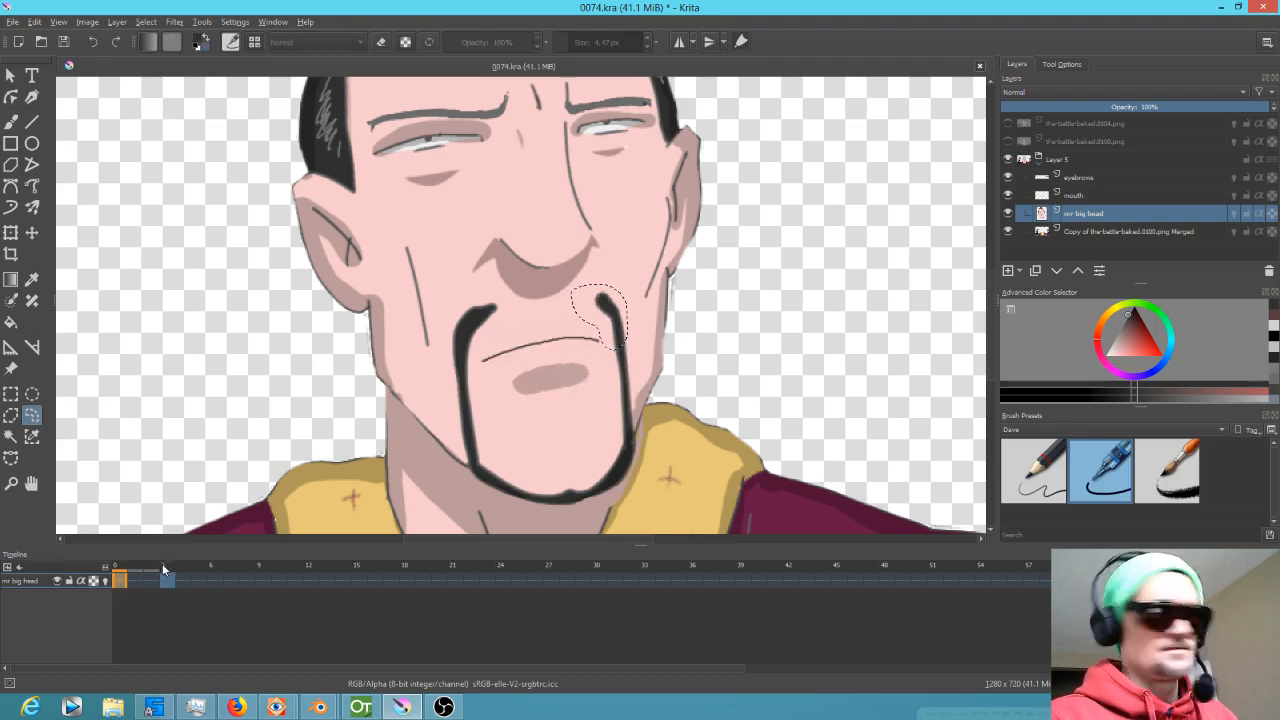
{"action": "key", "text": "ctrl+c"}
{"action": "key", "text": "ctrl+v"}
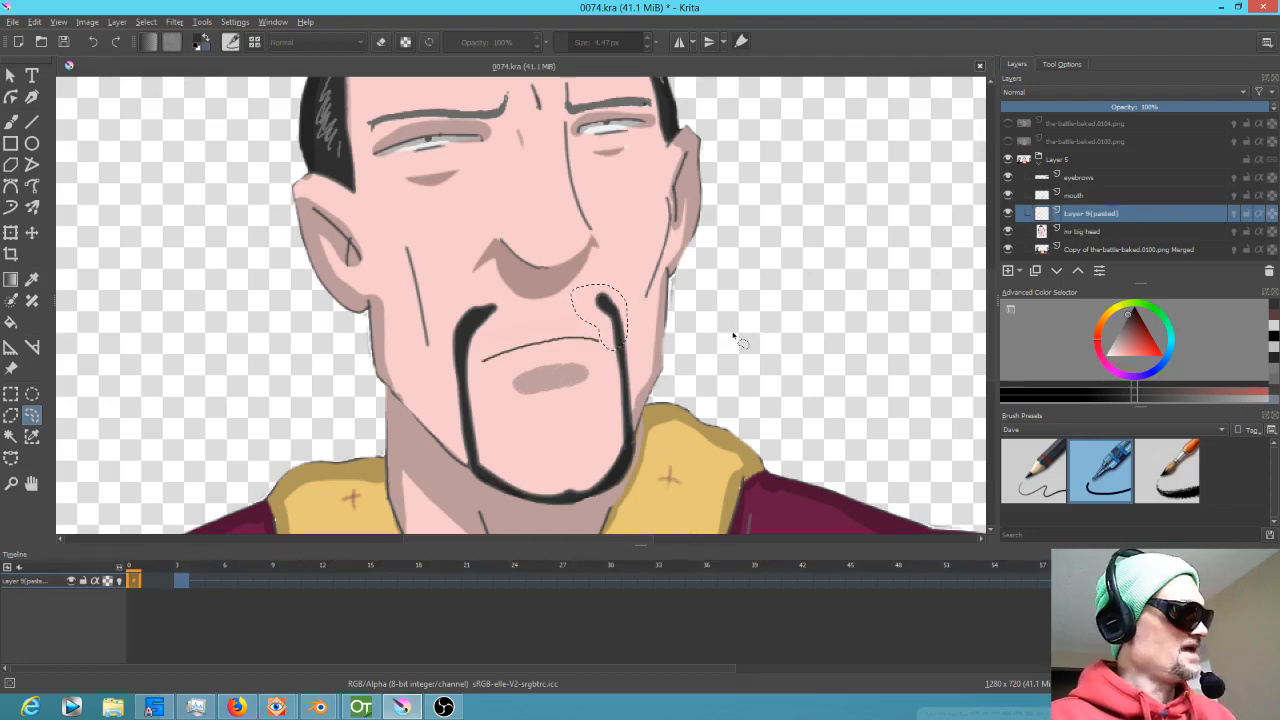
{"action": "key", "text": "ctrl+z"}
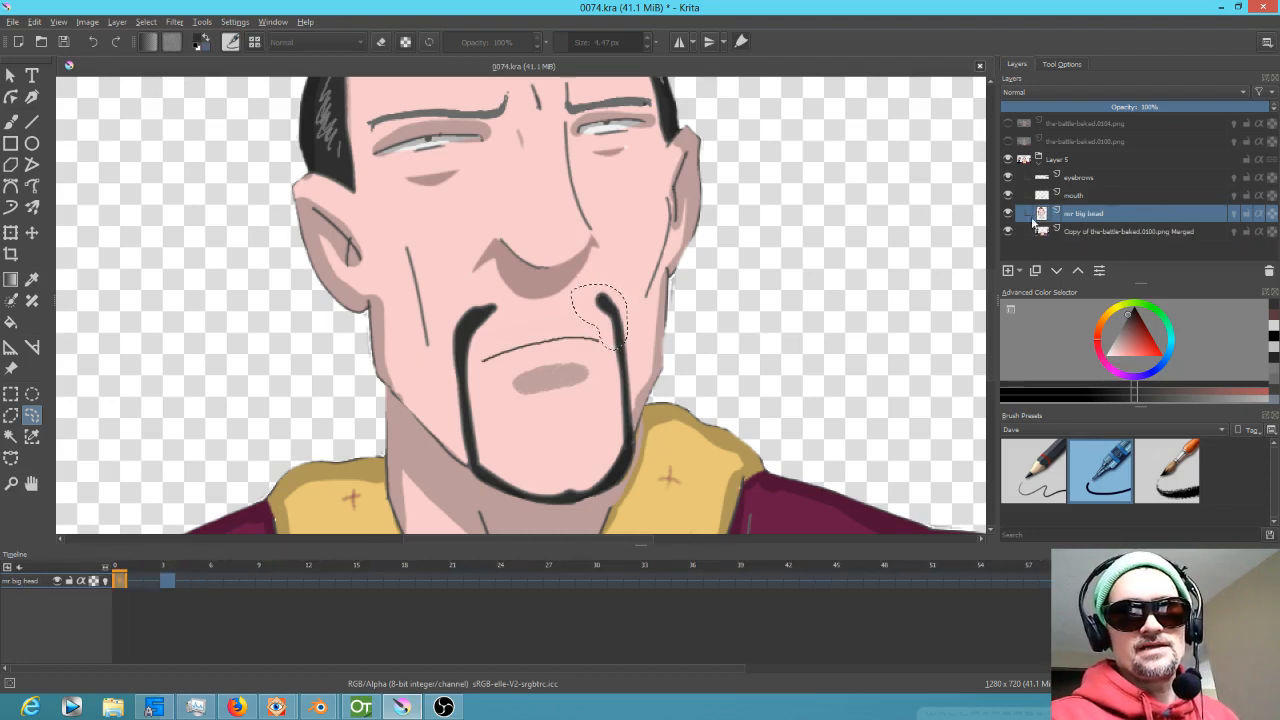
Clear the selection, paste the copied moustache piece as a new layer at frame 0, and delete that pasted layer.
{"action": "left_click", "coordinate": [625, 328]}
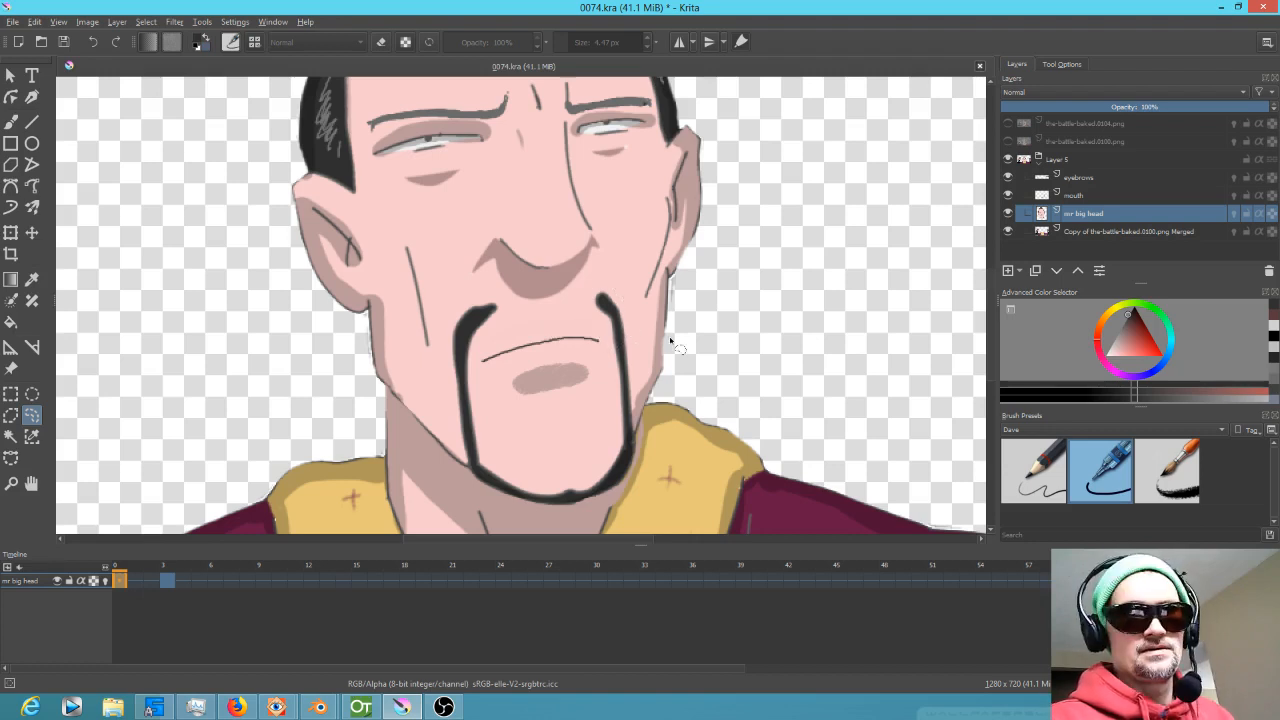
{"action": "key", "text": "ctrl+v"}
{"action": "mouse_move", "coordinate": [1069, 218]}
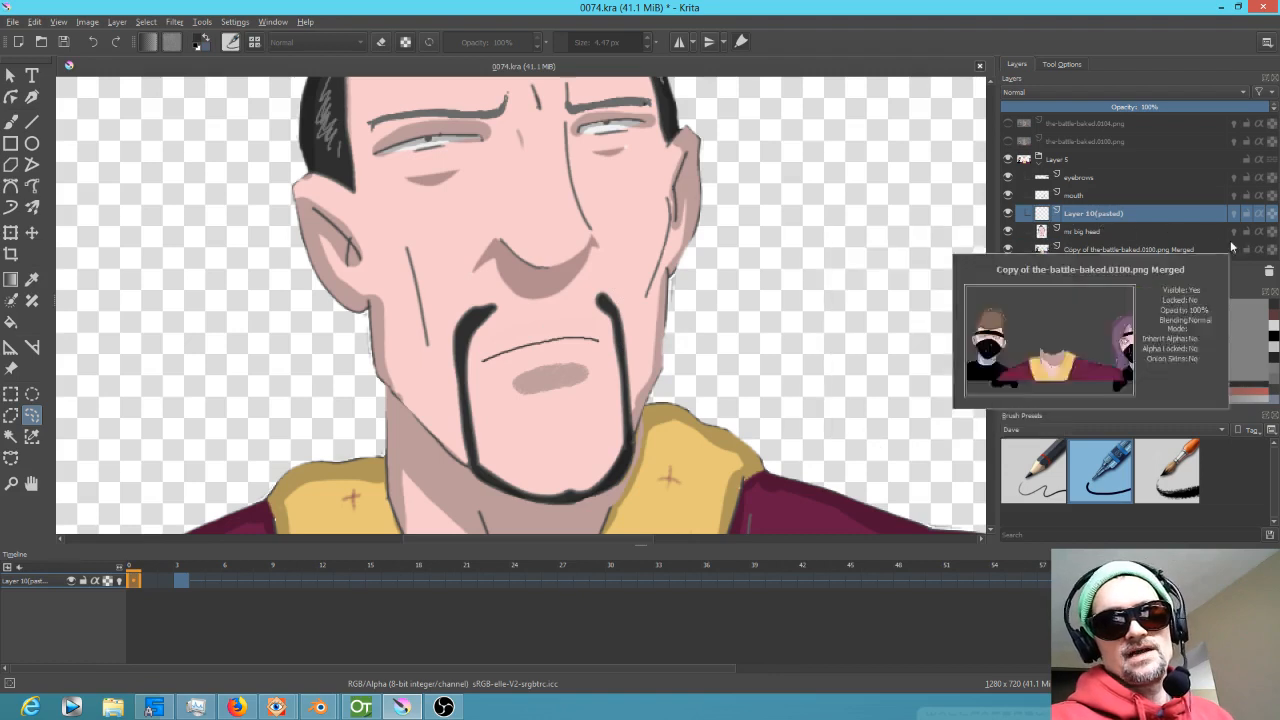
{"action": "left_click", "coordinate": [1269, 271]}
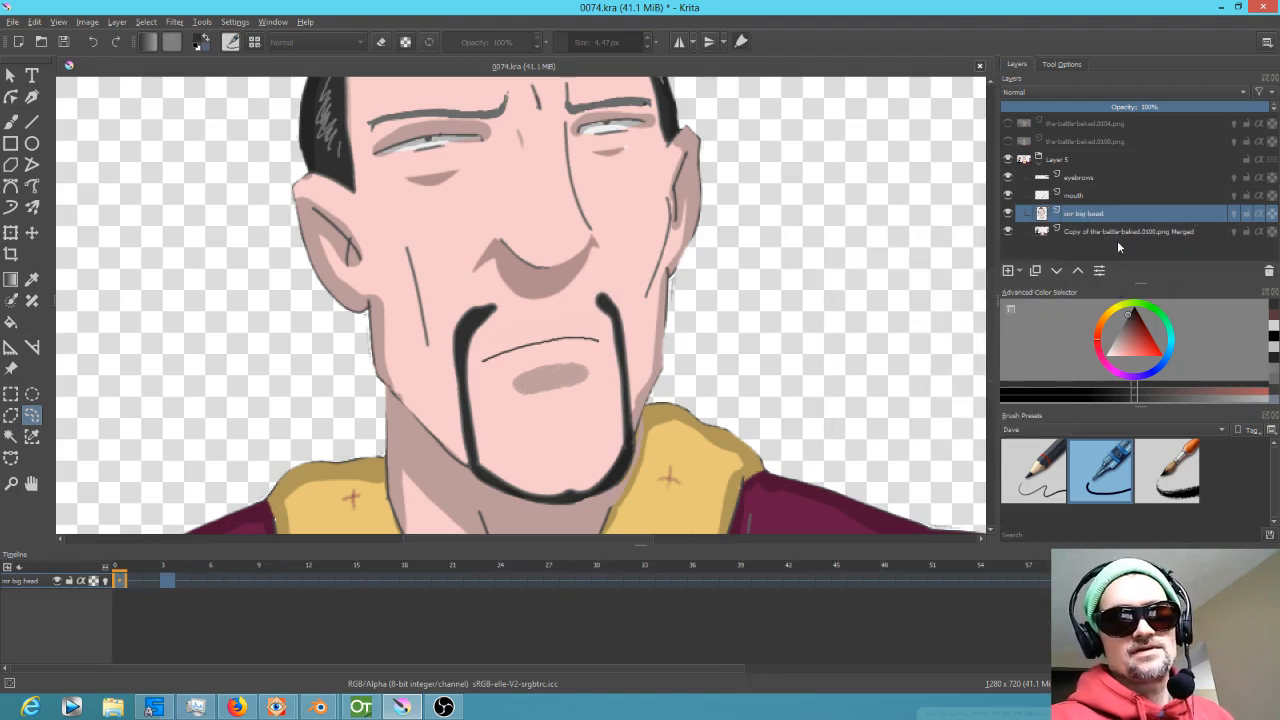
Compare frames 0 and 3 of the mr big head layer and touch up the right-hand moustache tip at frame 3 with the 4.47 px brush.
{"action": "left_click", "coordinate": [166, 581]}
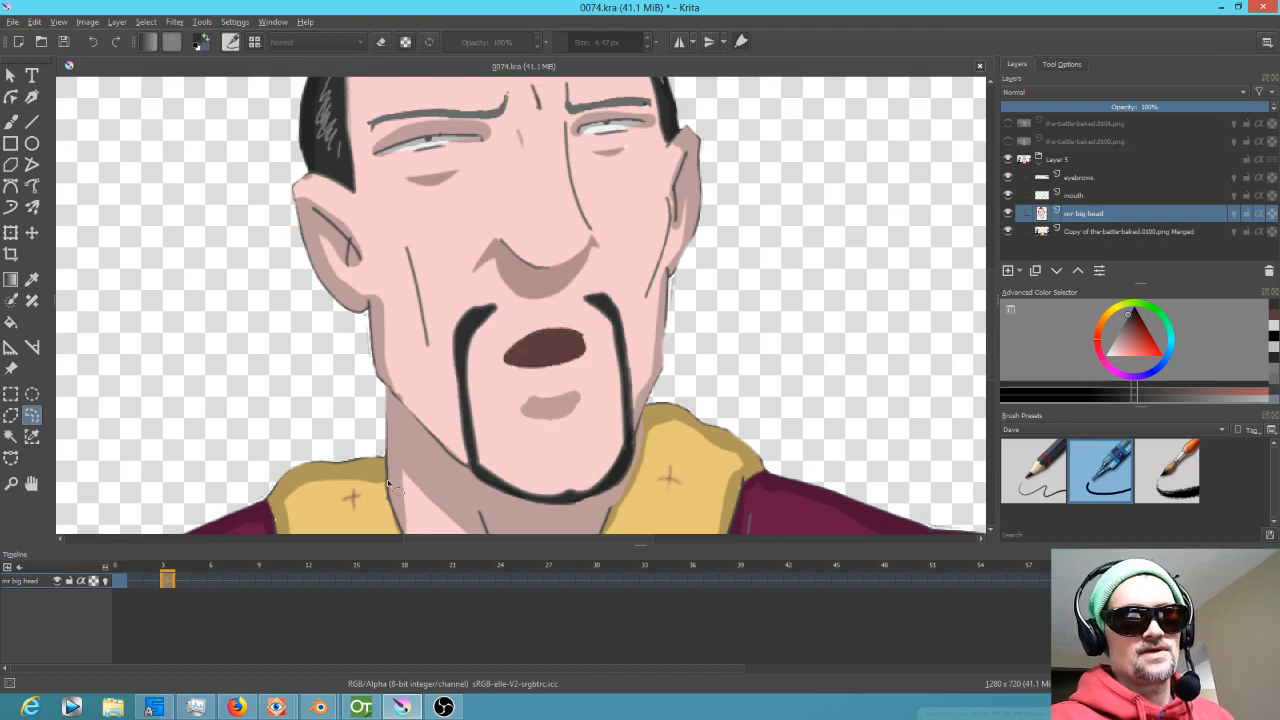
{"action": "left_click", "coordinate": [118, 581]}
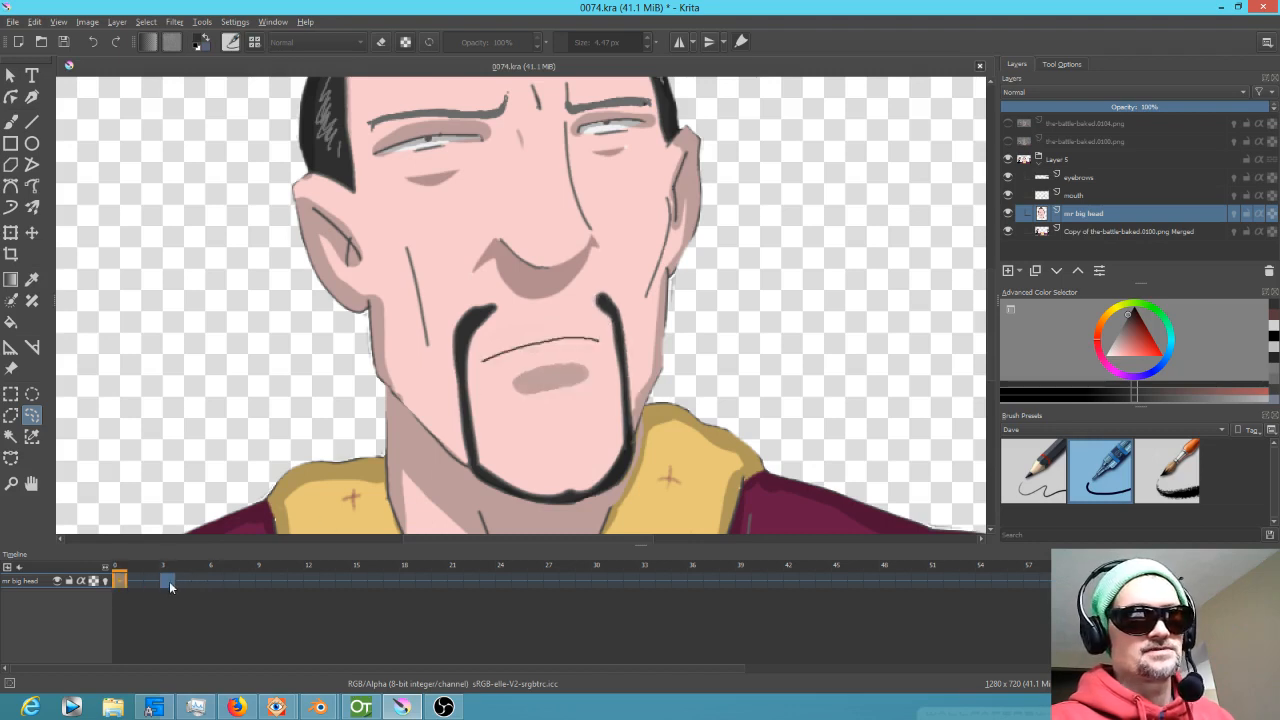
{"action": "left_click", "coordinate": [167, 581]}
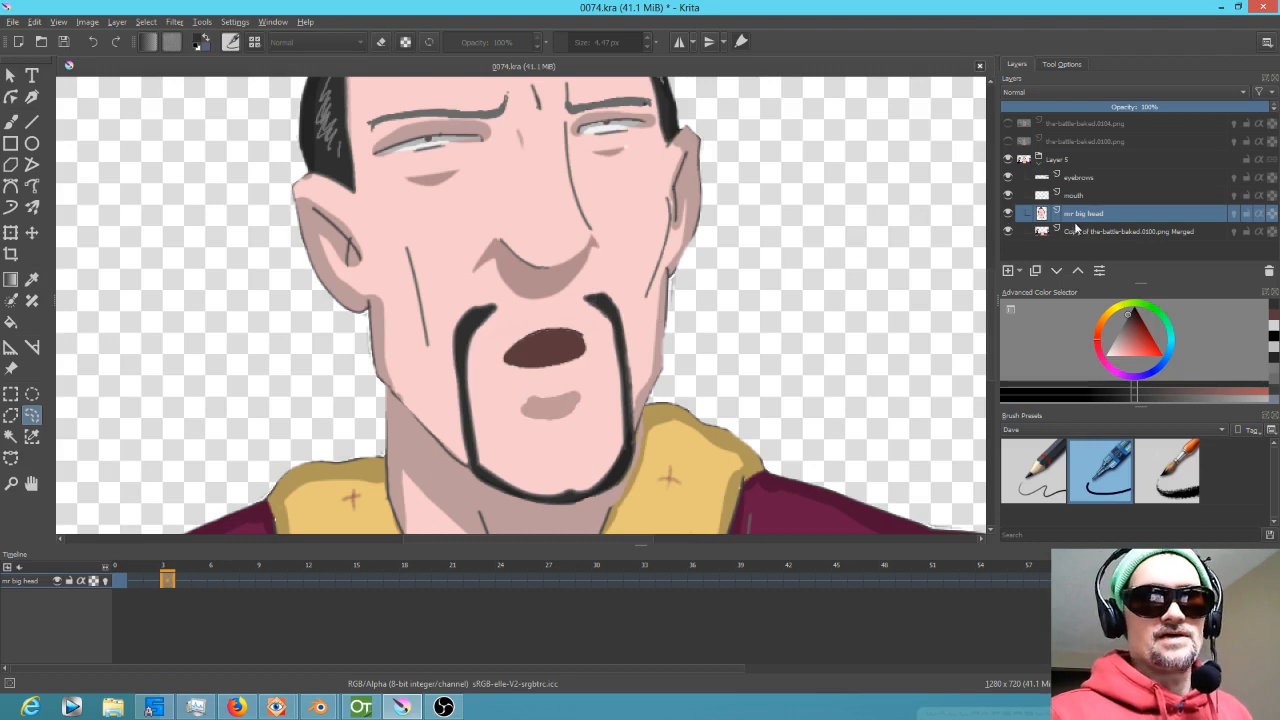
{"action": "key", "text": "b"}
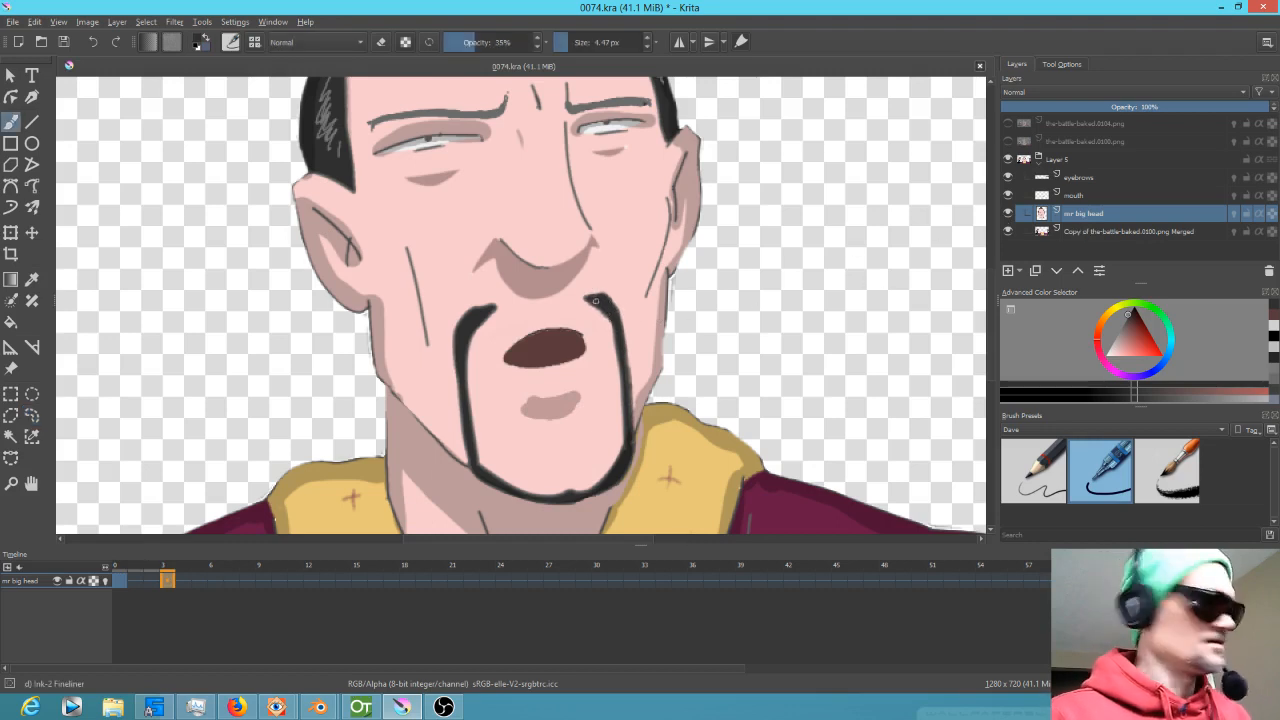
{"action": "left_click_drag", "start_coordinate": [603, 298], "coordinate": [590, 296]}
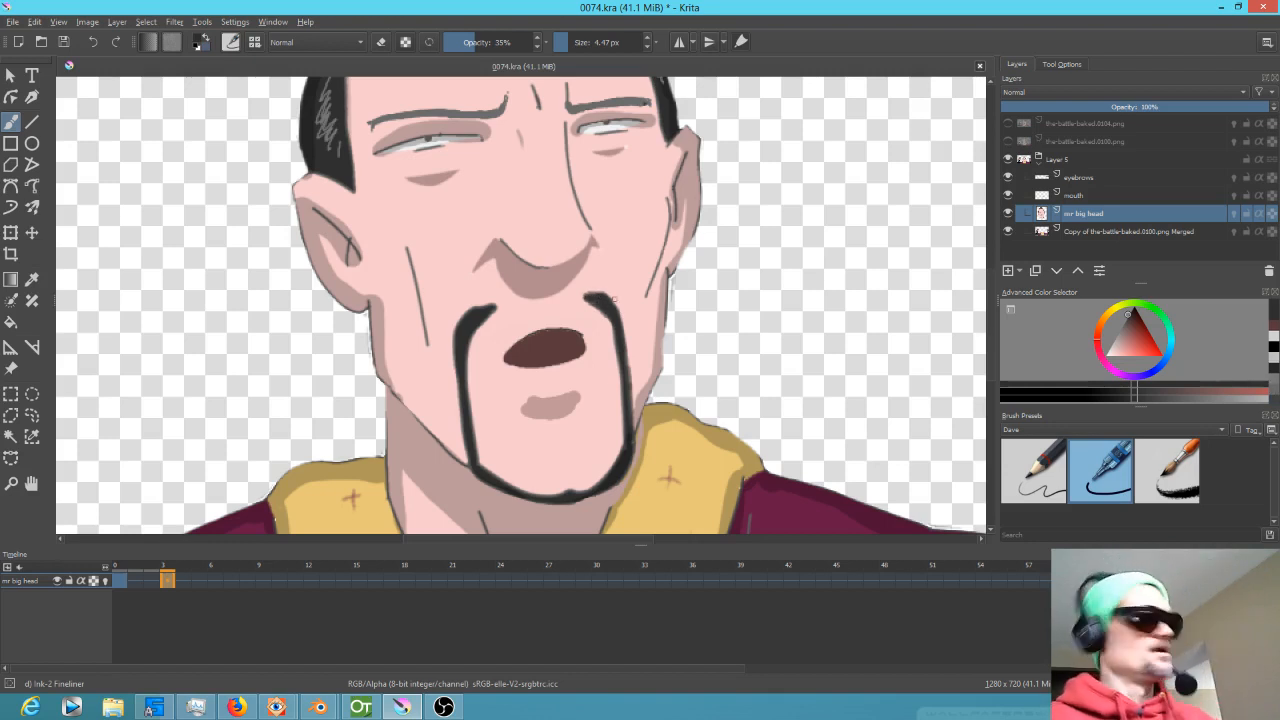
Lasso the right-hand moustache tip and upper strand at frame 3, and paste the copied piece as a new layer above mr big head at frame 0.
{"action": "key", "text": "l"}
{"action": "mouse_move", "coordinate": [635, 320]}
{"action": "left_mouse_down"}
{"action": "mouse_move", "coordinate": [601, 282]}
{"action": "mouse_move", "coordinate": [572, 295]}
{"action": "mouse_move", "coordinate": [616, 380]}
{"action": "mouse_move", "coordinate": [638, 367]}
{"action": "mouse_move", "coordinate": [634, 318]}
{"action": "left_mouse_up"}
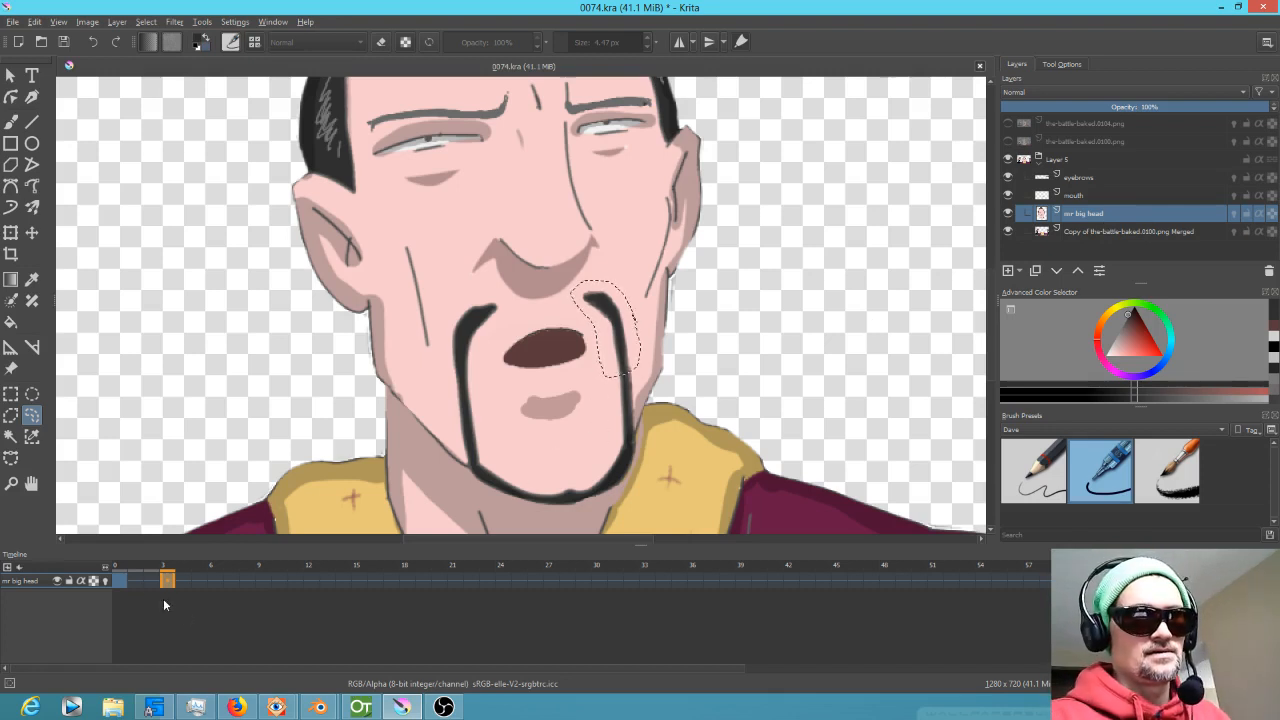
{"action": "left_click", "coordinate": [121, 580]}
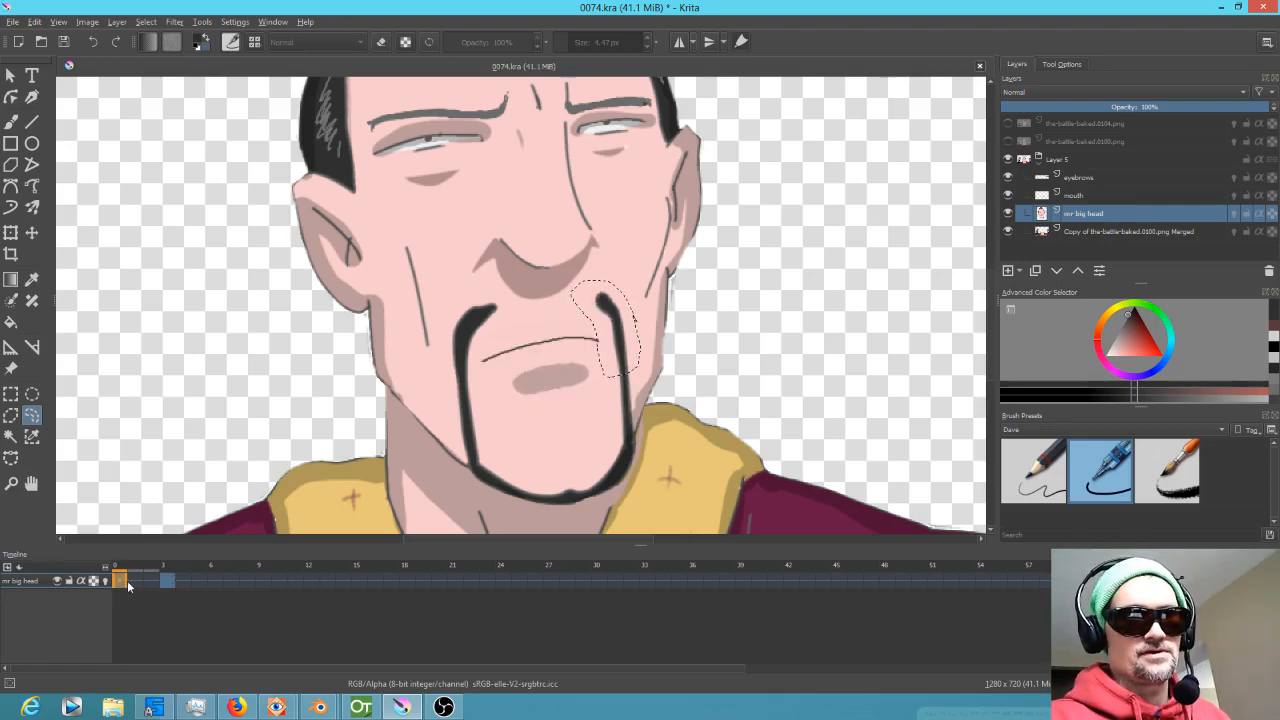
{"action": "left_click", "coordinate": [168, 581]}
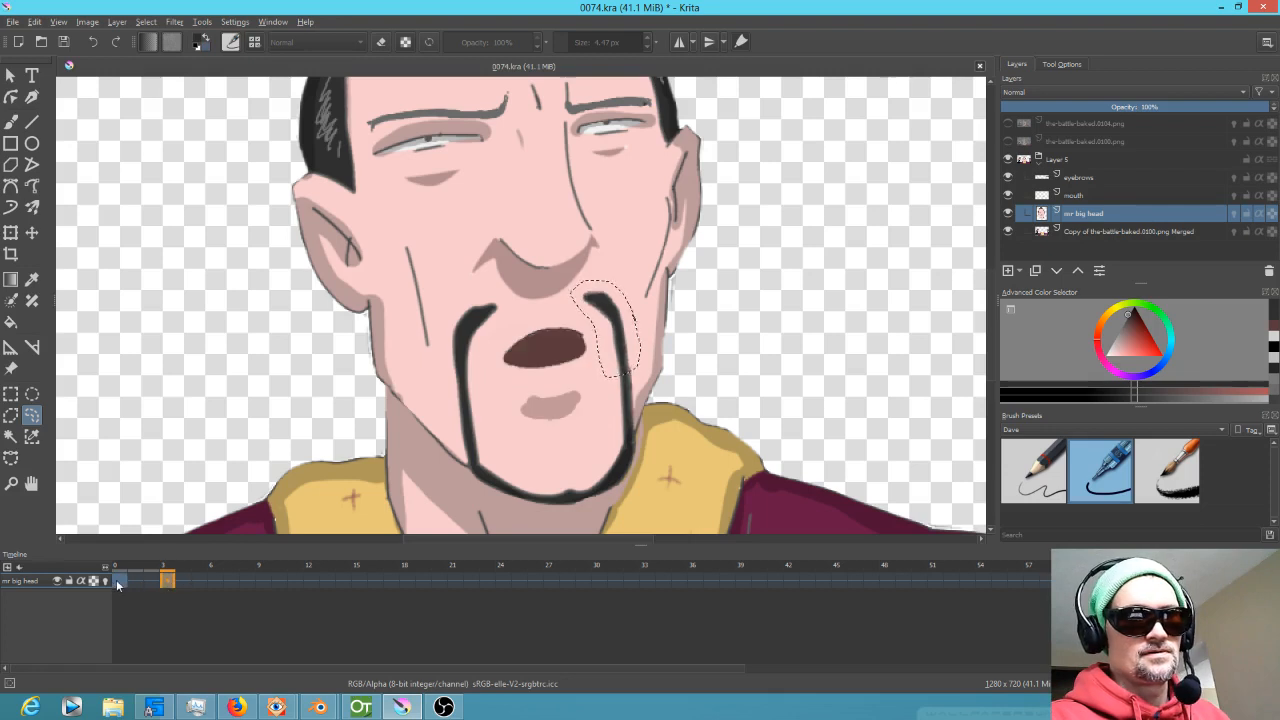
{"action": "left_click", "coordinate": [118, 581]}
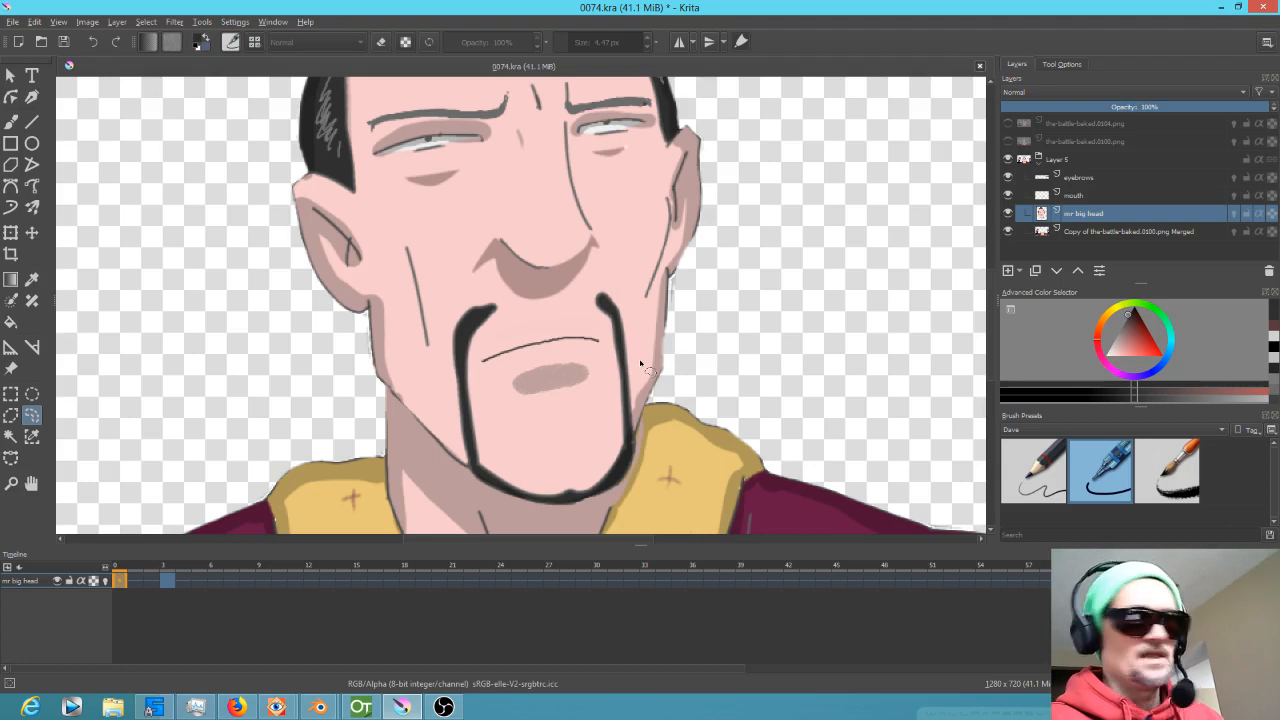
{"action": "key", "text": "ctrl+v"}
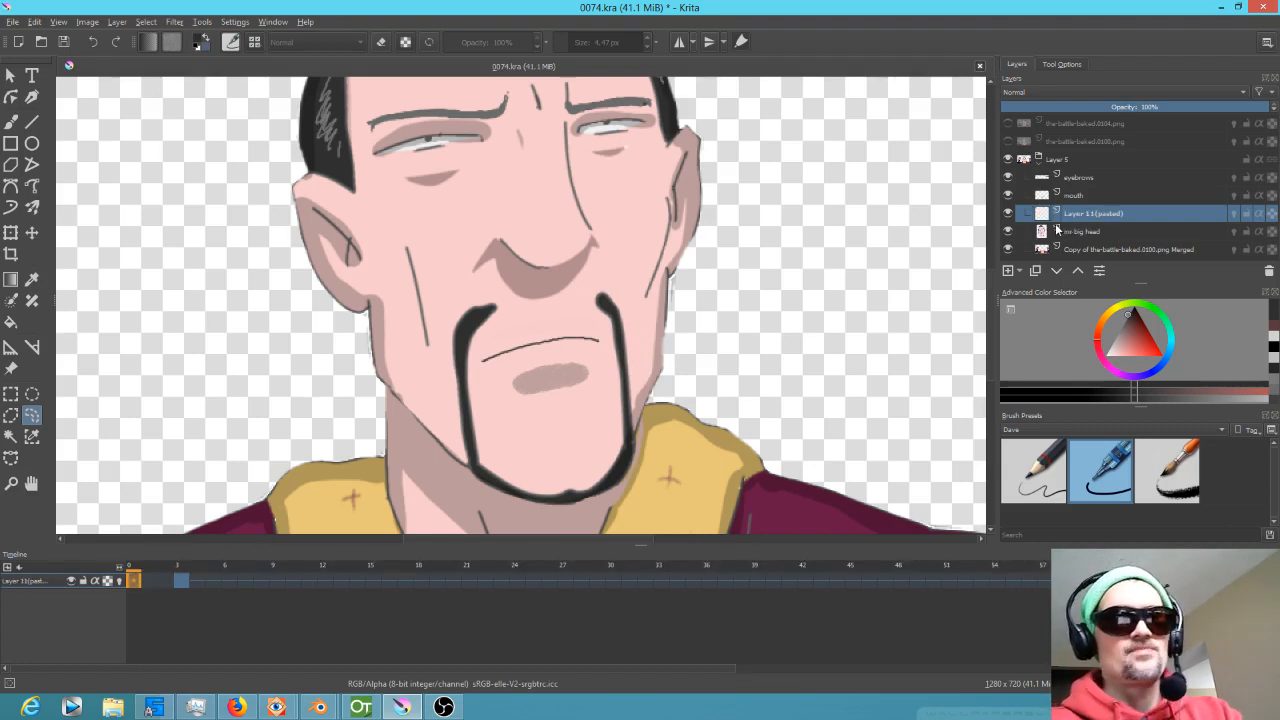
Check the pasted layer in isolation by temporarily hiding mr big head and the merged copy layer beneath it.
{"action": "left_click", "coordinate": [1079, 231]}
{"action": "left_click", "coordinate": [1084, 219]}
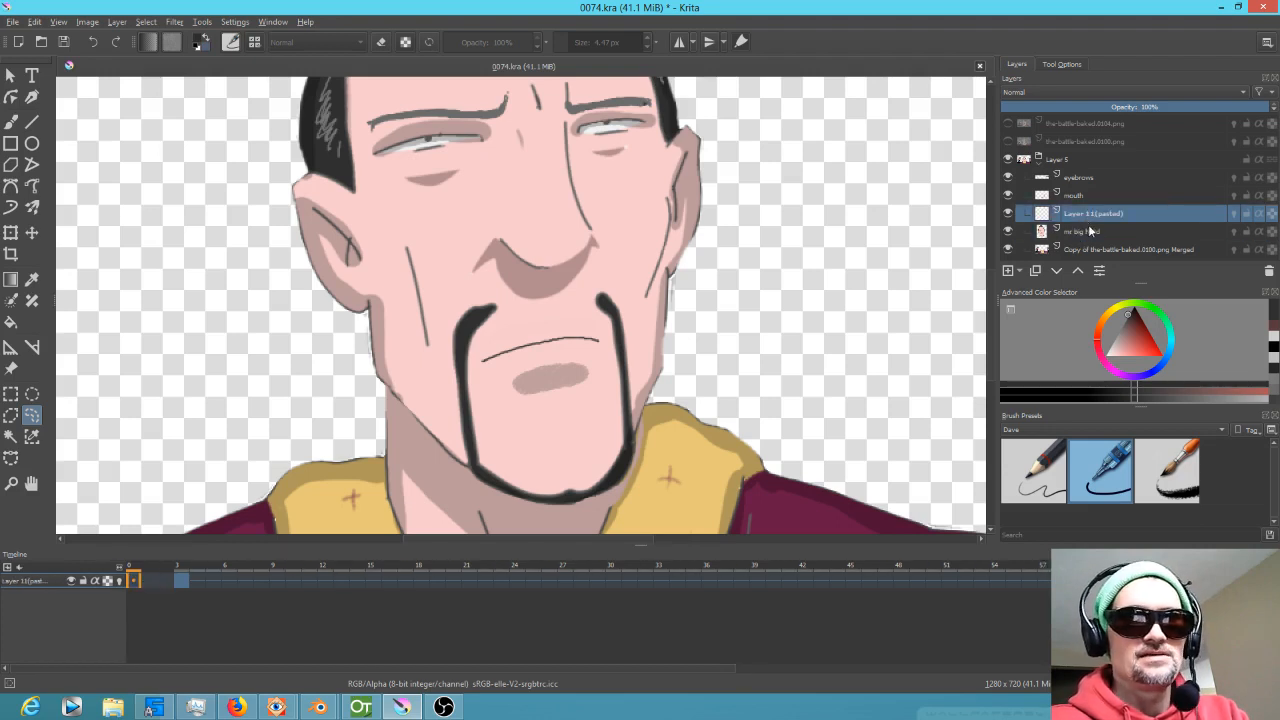
{"action": "left_click", "coordinate": [1008, 232]}
{"action": "left_click", "coordinate": [1009, 249]}
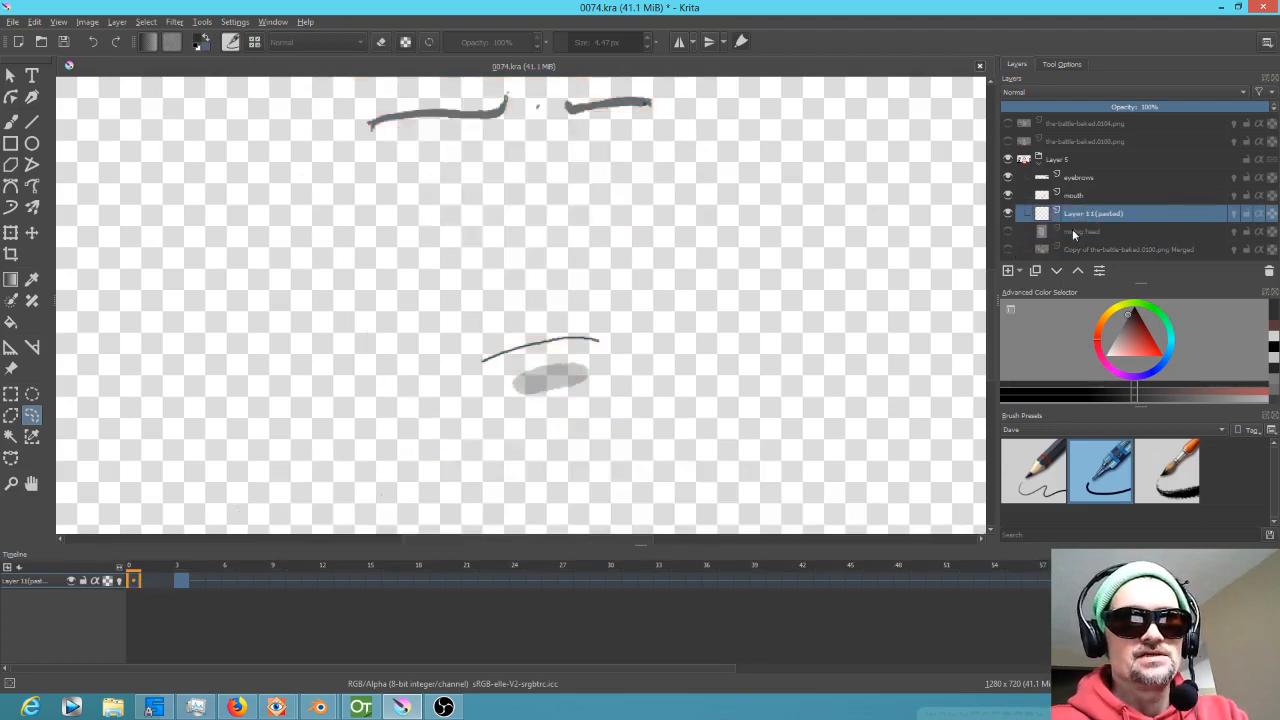
{"action": "left_click", "coordinate": [1008, 231]}
{"action": "left_click", "coordinate": [1008, 249]}
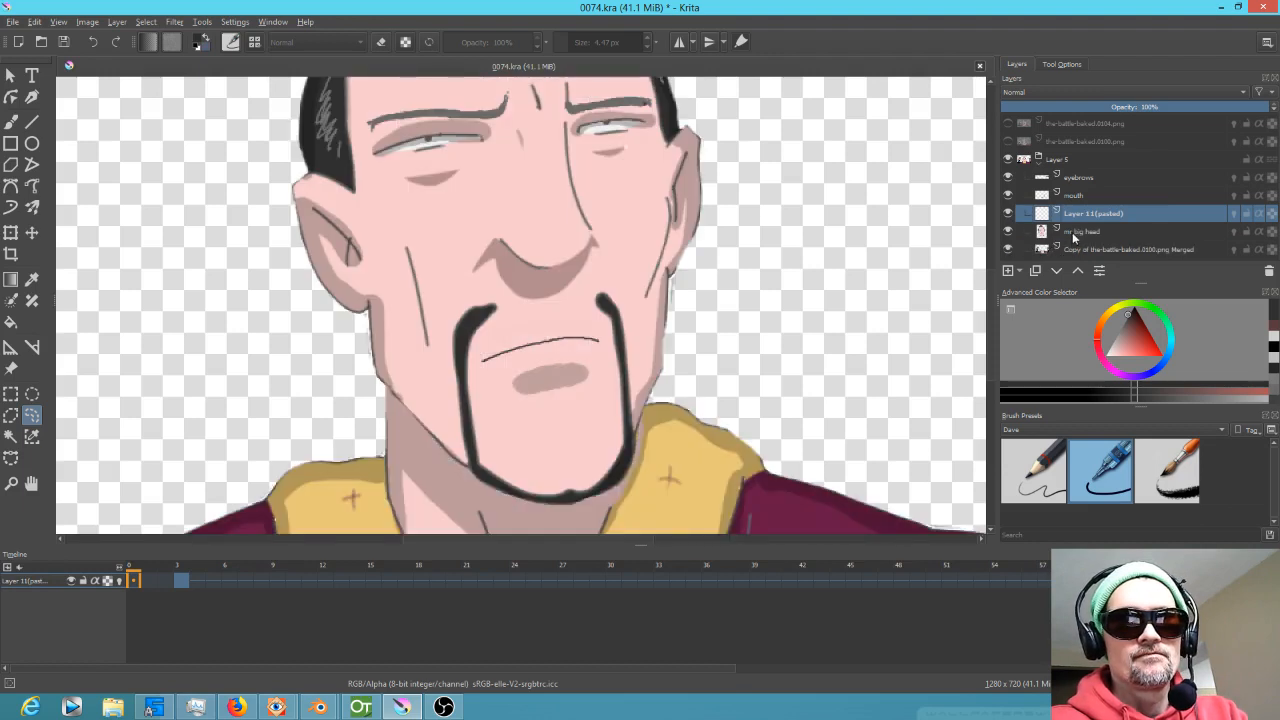
Delete the pasted layer above mr big head, undoing the mistaken deletion of mr big head along with it.
{"action": "left_click", "coordinate": [1076, 233]}
{"action": "left_click", "coordinate": [1068, 220], "text": "ctrl"}
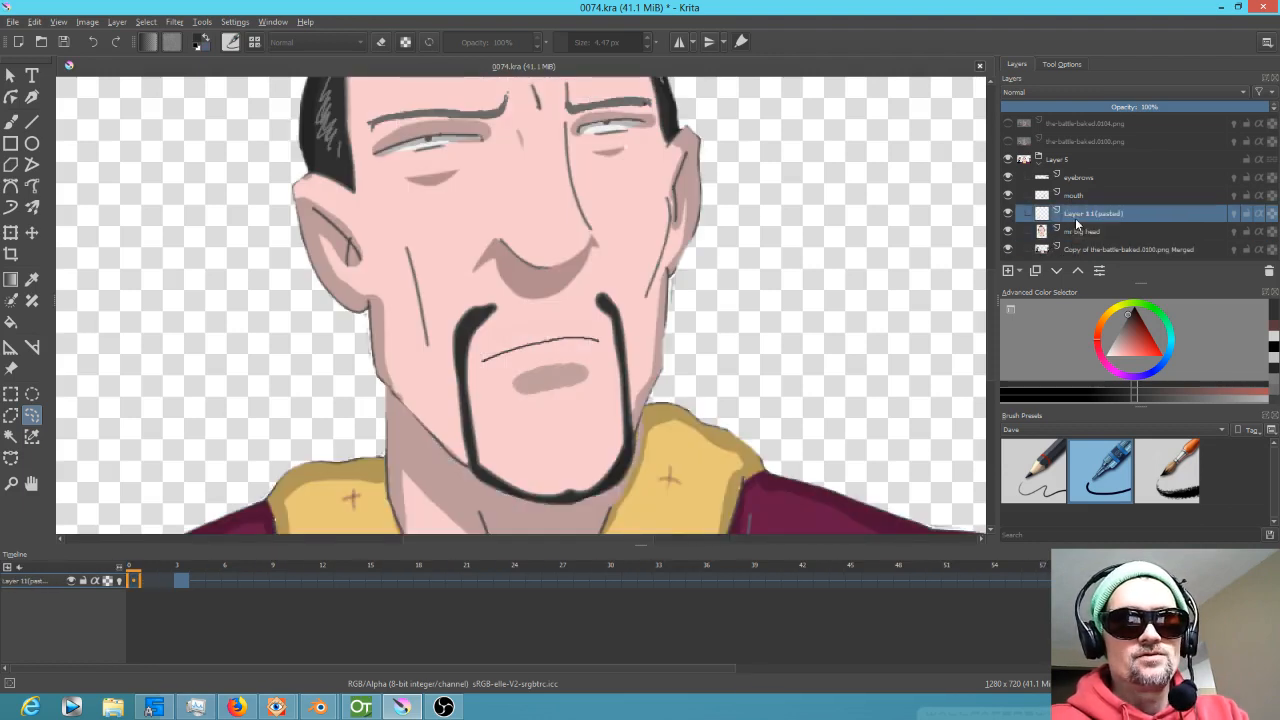
{"action": "left_click", "coordinate": [1269, 270]}
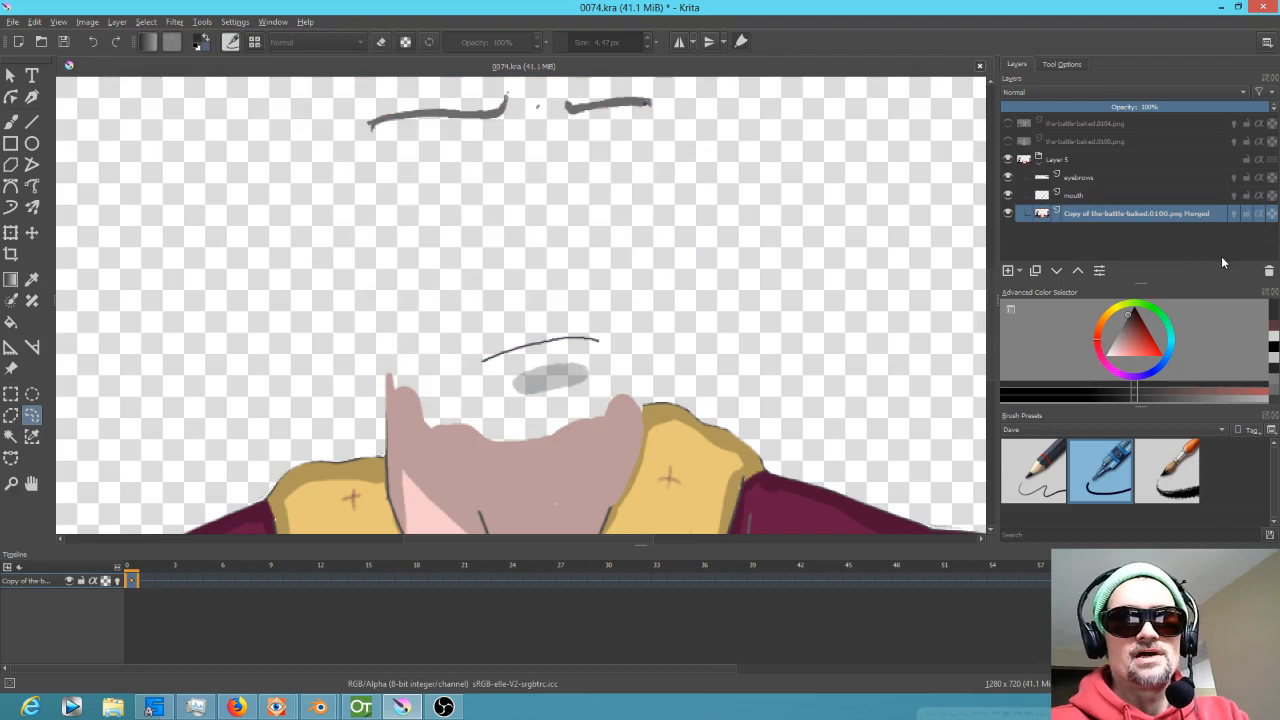
{"action": "key", "text": "ctrl+z"}
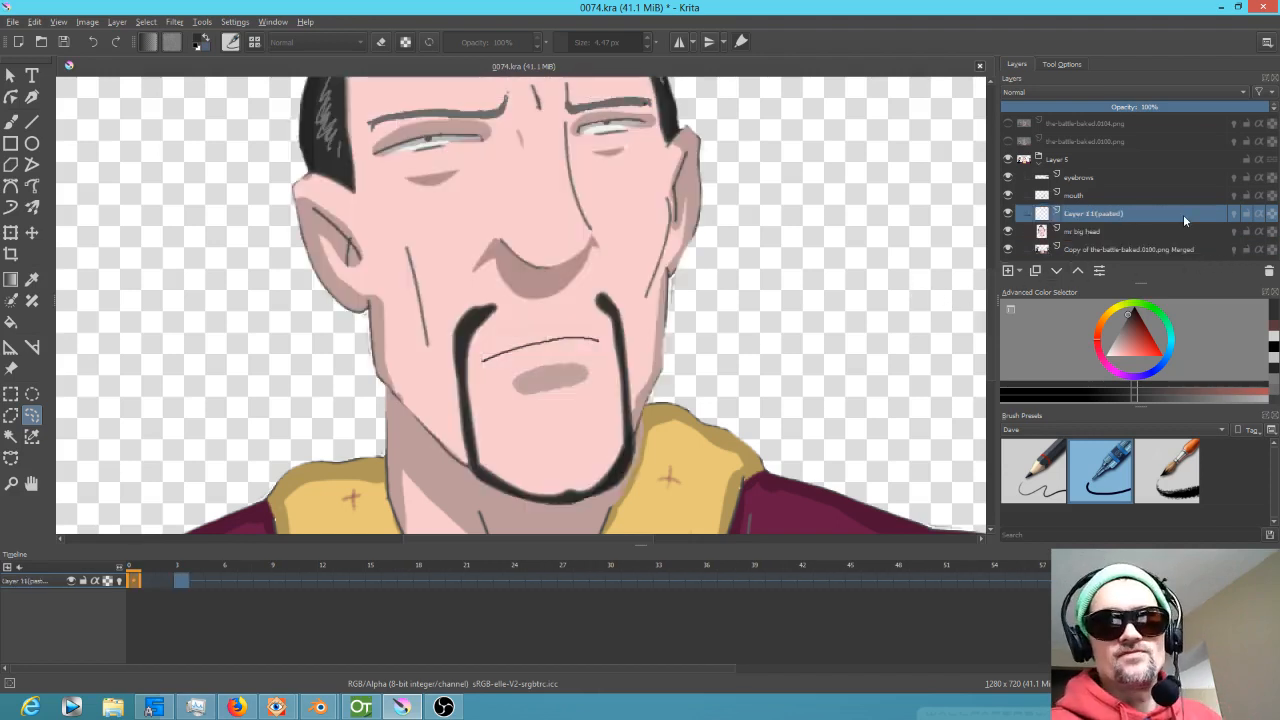
{"action": "left_click", "coordinate": [1009, 213]}
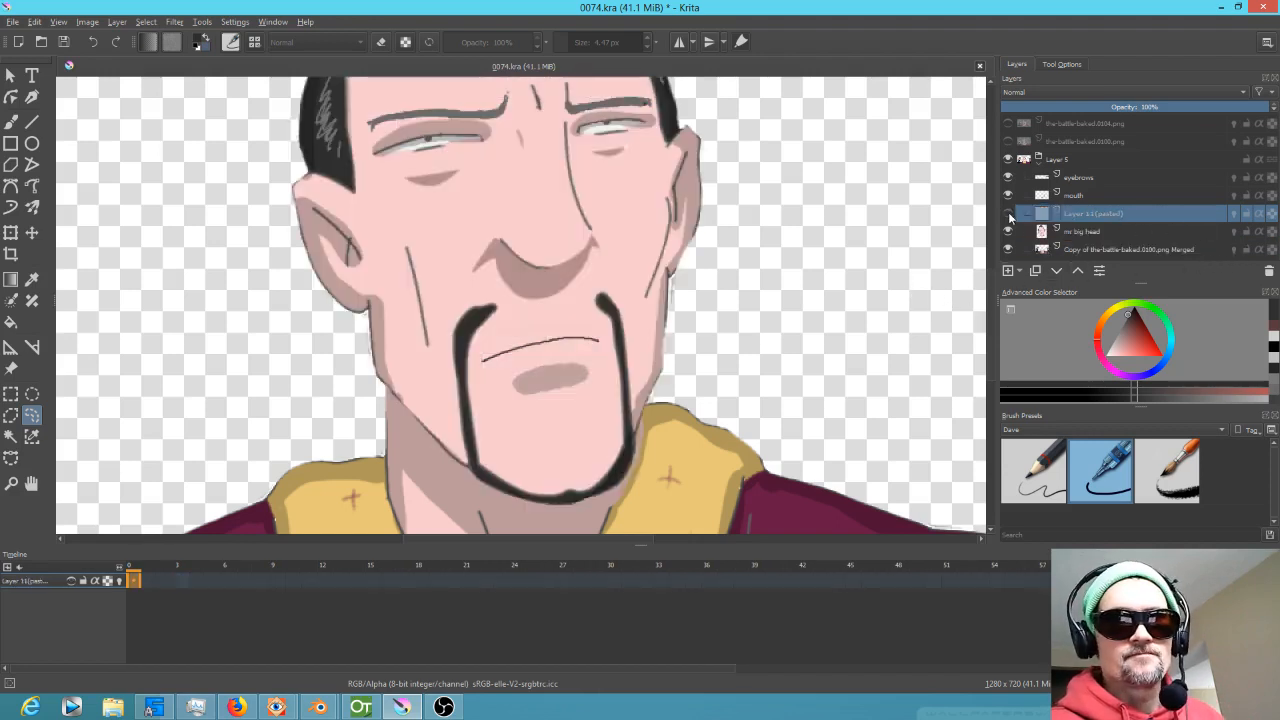
{"action": "left_click", "coordinate": [1268, 271]}
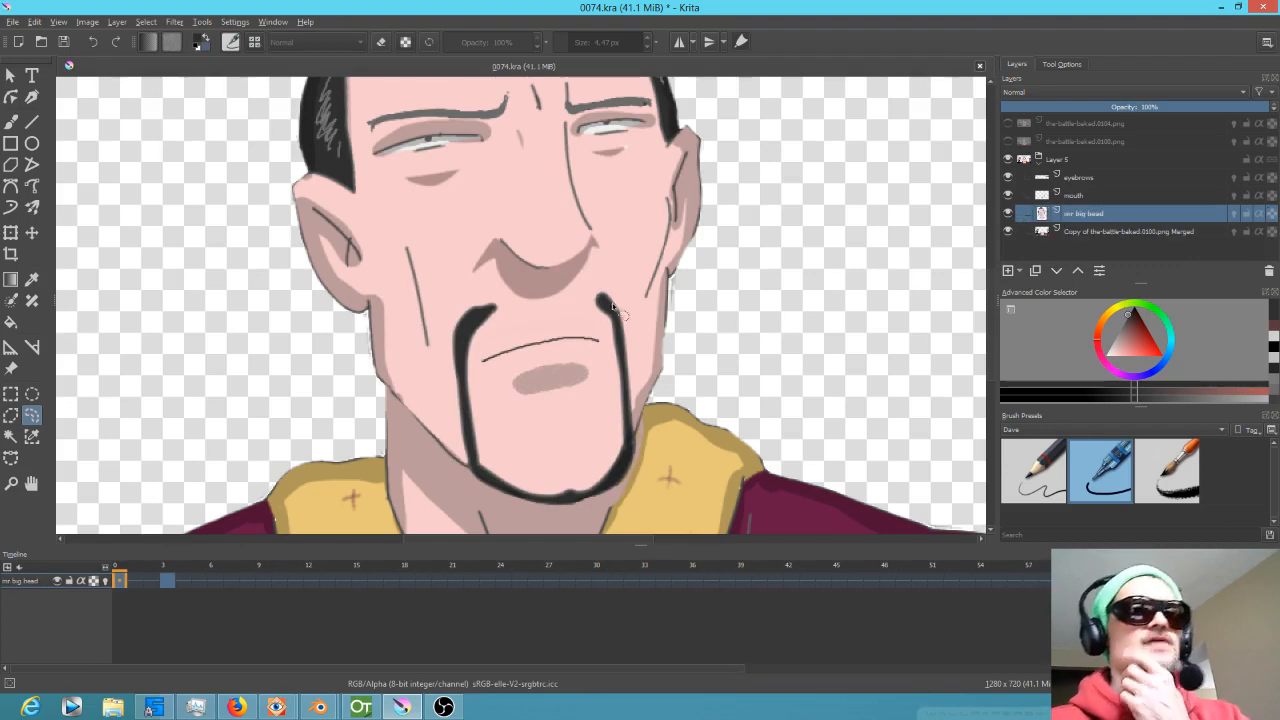
Compare the right-hand moustache tip at frames 0 and 3 of the mr big head layer.
{"action": "left_click", "coordinate": [172, 566]}
{"action": "left_click", "coordinate": [125, 566]}
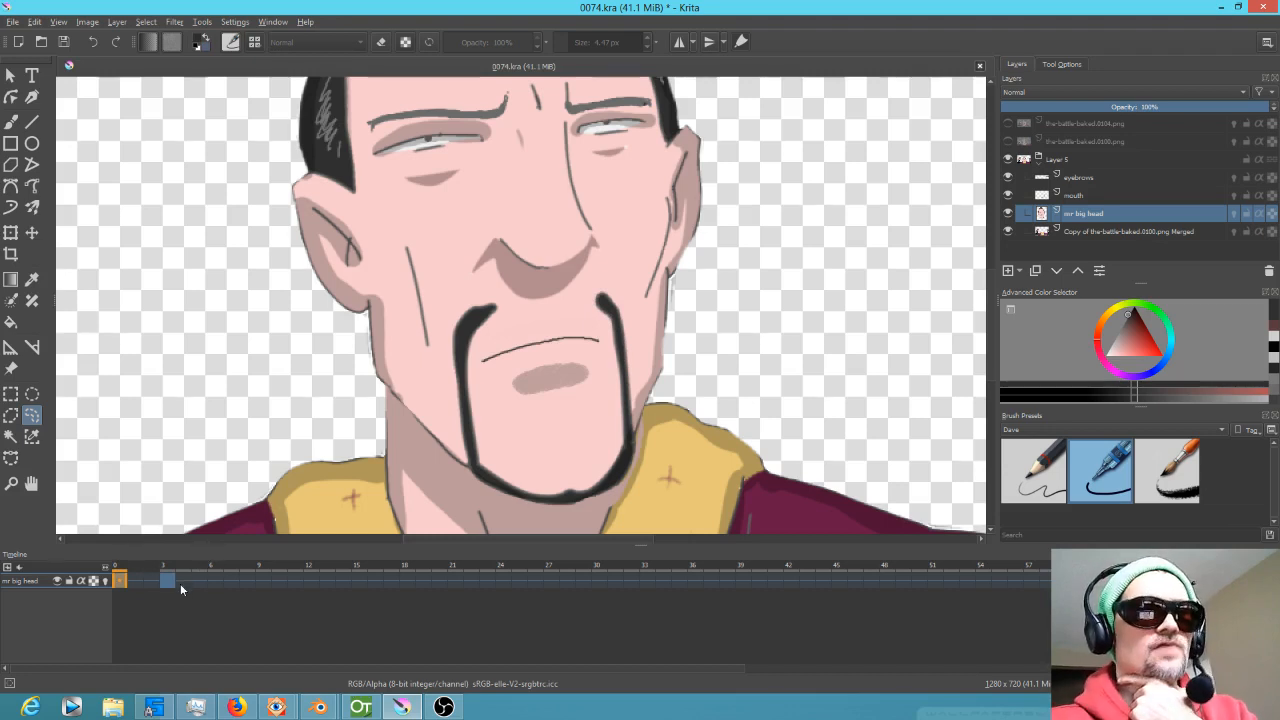
{"action": "left_click", "coordinate": [161, 566]}
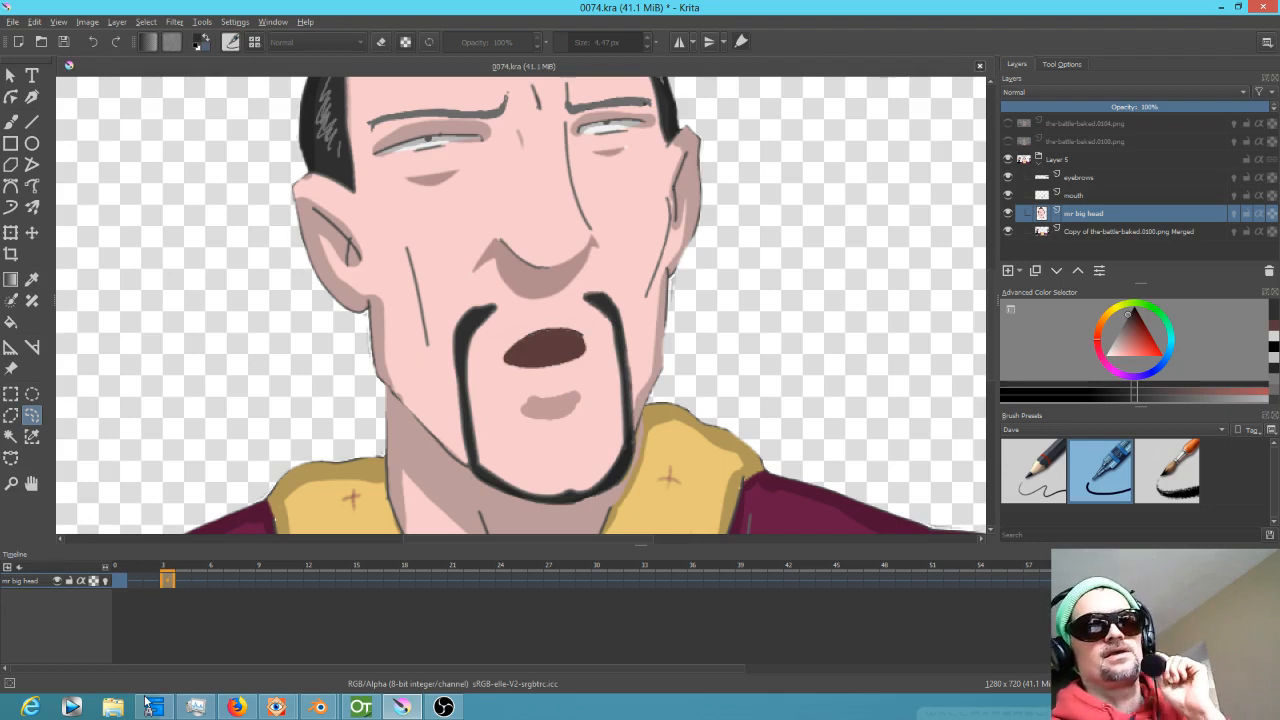
Lasso the right-hand moustache tip at frame 0, clear the selection, and paste the copied piece as a new layer above mr big head.
{"action": "left_click", "coordinate": [121, 579]}
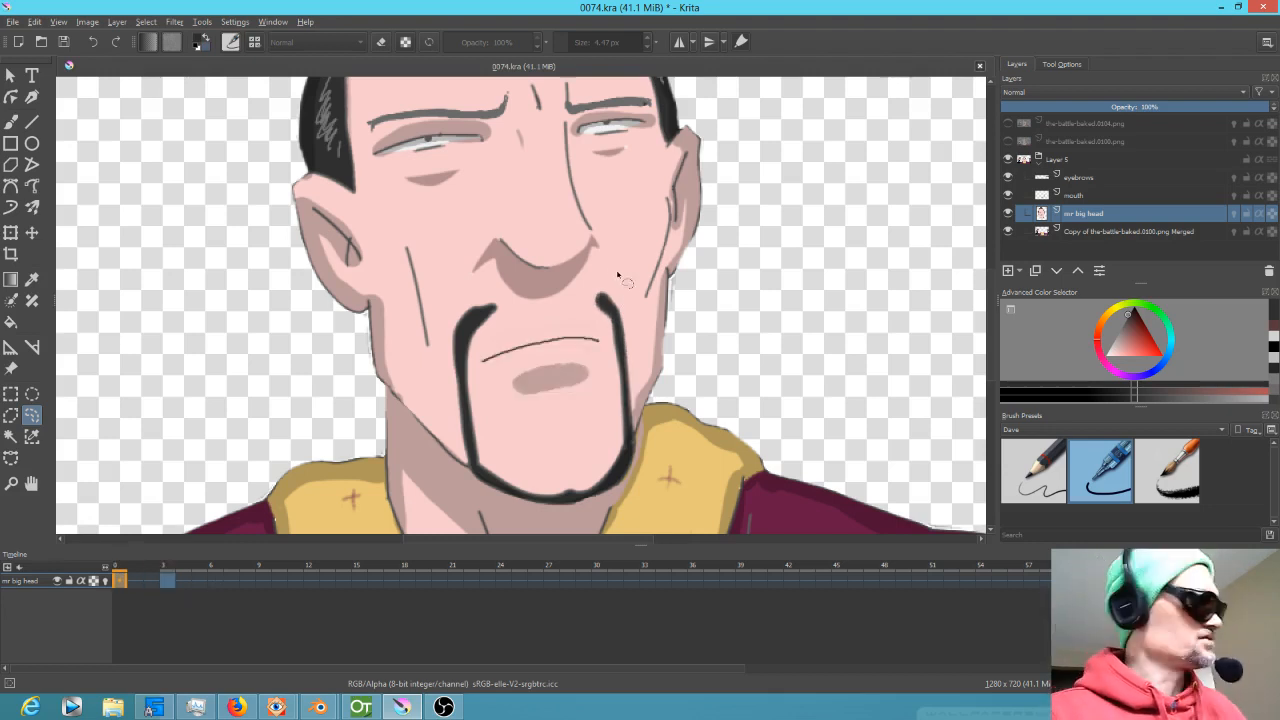
{"action": "mouse_move", "coordinate": [622, 282]}
{"action": "left_mouse_down"}
{"action": "mouse_move", "coordinate": [616, 345]}
{"action": "mouse_move", "coordinate": [618, 292]}
{"action": "left_mouse_up"}
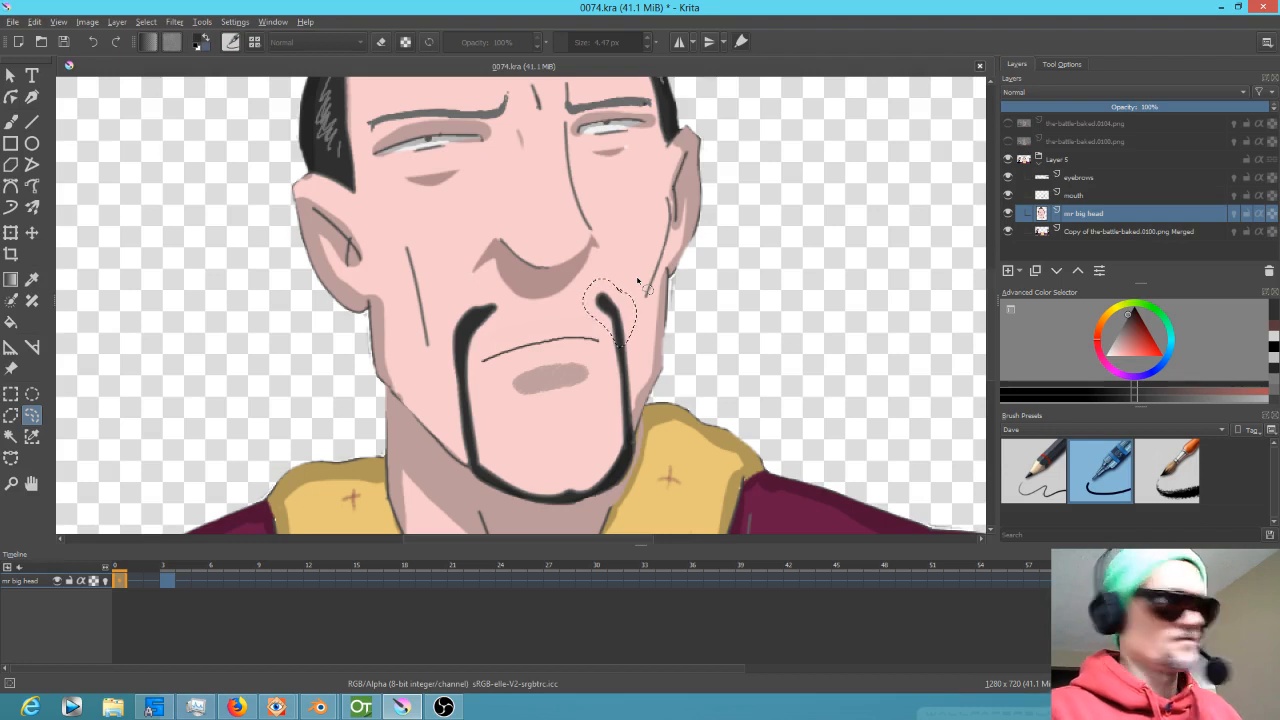
{"action": "left_click", "coordinate": [664, 291]}
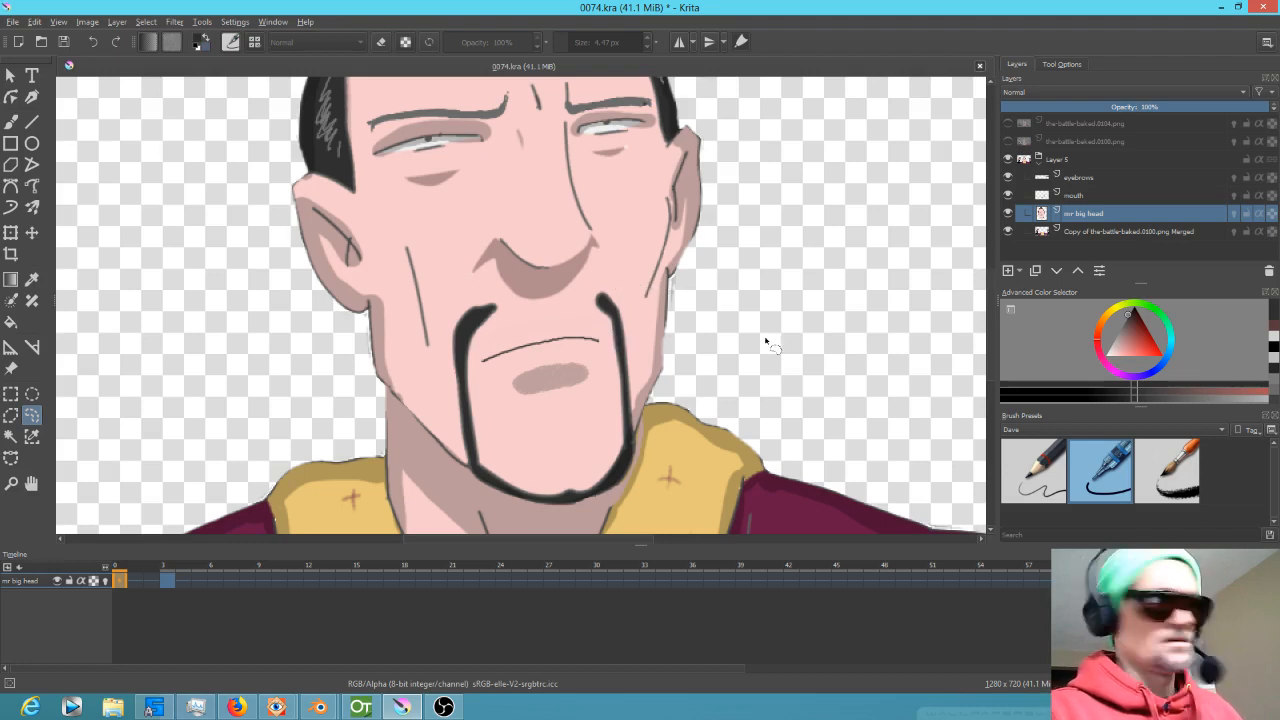
{"action": "key", "text": "ctrl+v"}
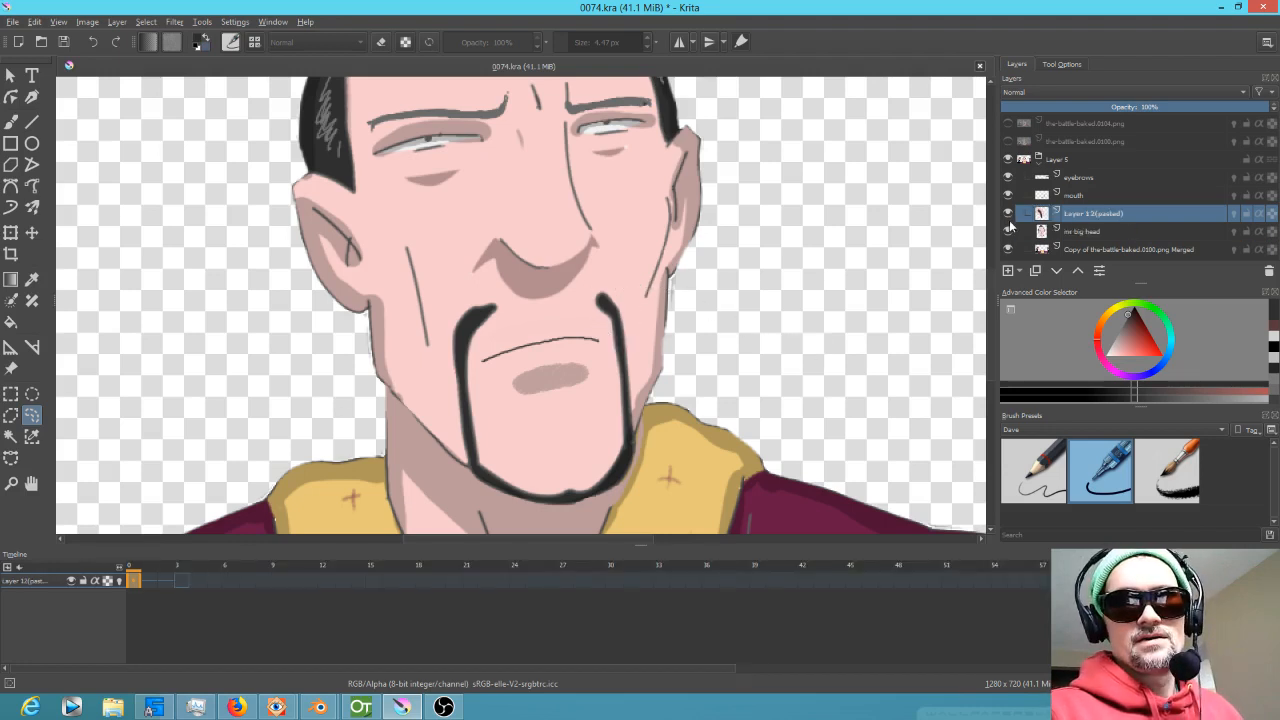
Inspect the pasted moustache piece with the layers beneath it temporarily hidden, and delete the pasted layer.
{"action": "left_click", "coordinate": [1008, 231]}
{"action": "left_click", "coordinate": [1007, 249]}
{"action": "left_click", "coordinate": [1007, 249]}
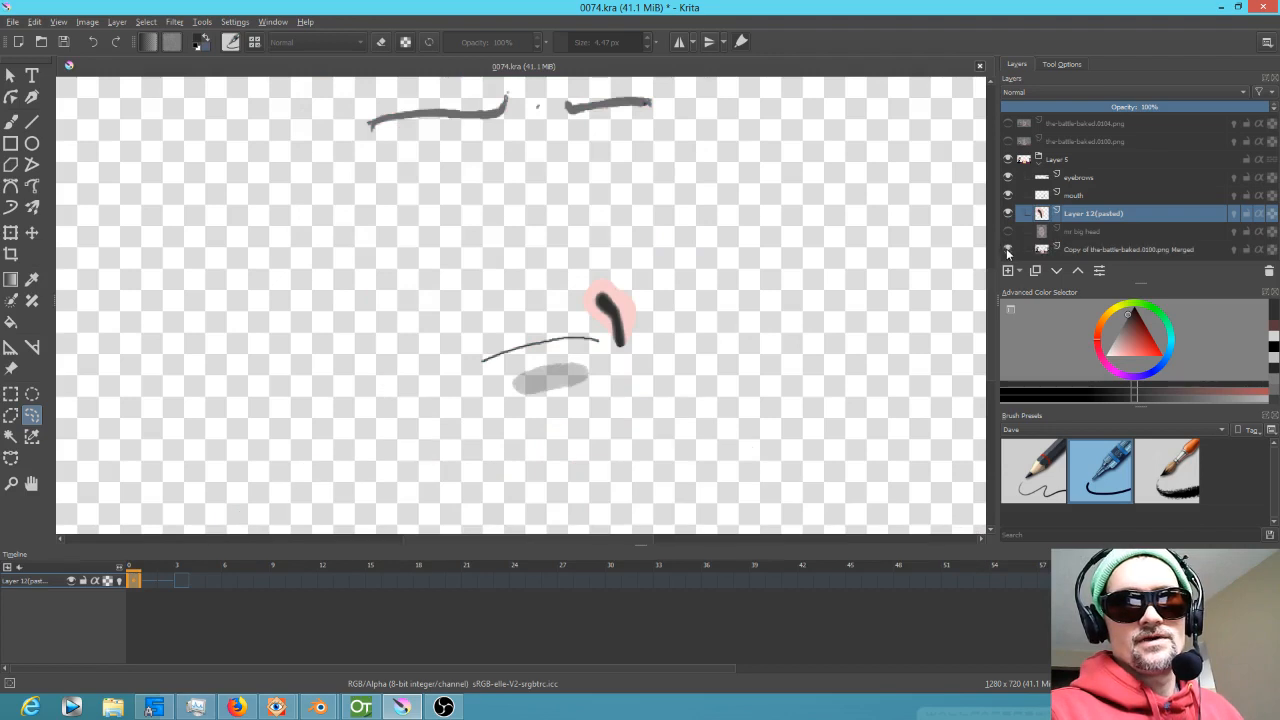
{"action": "left_click", "coordinate": [1008, 231]}
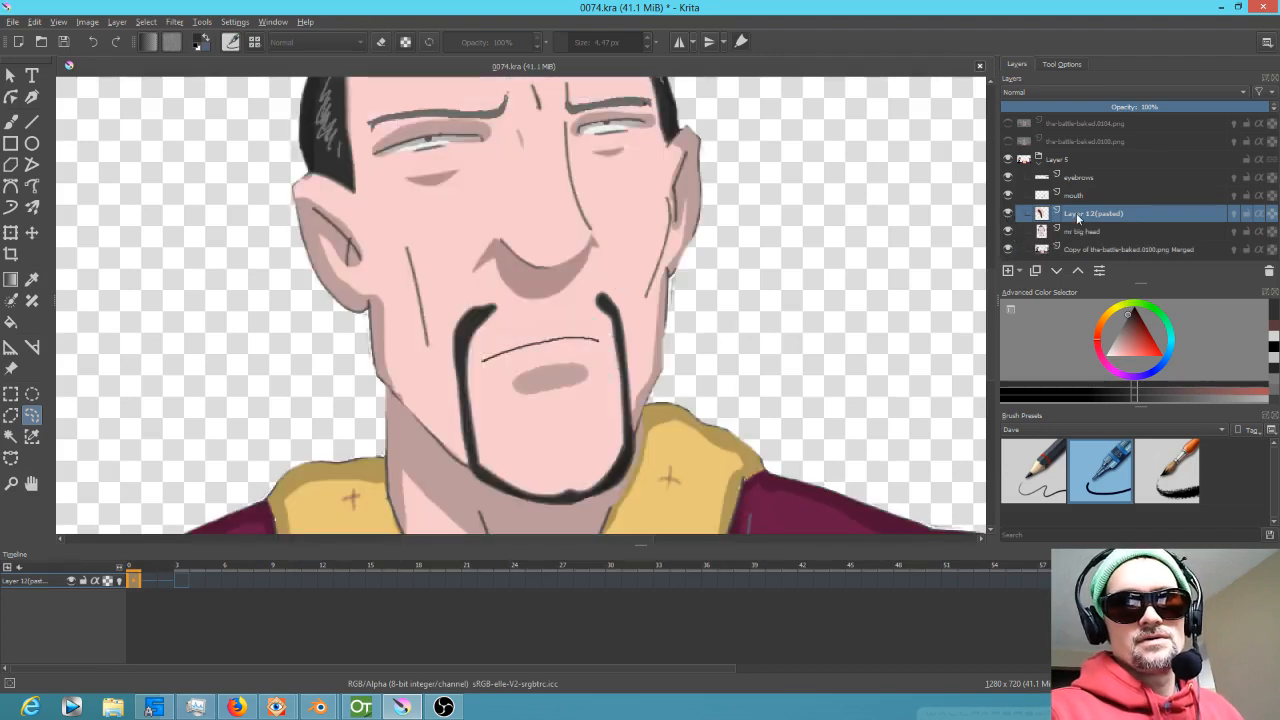
{"action": "mouse_move", "coordinate": [1085, 218]}
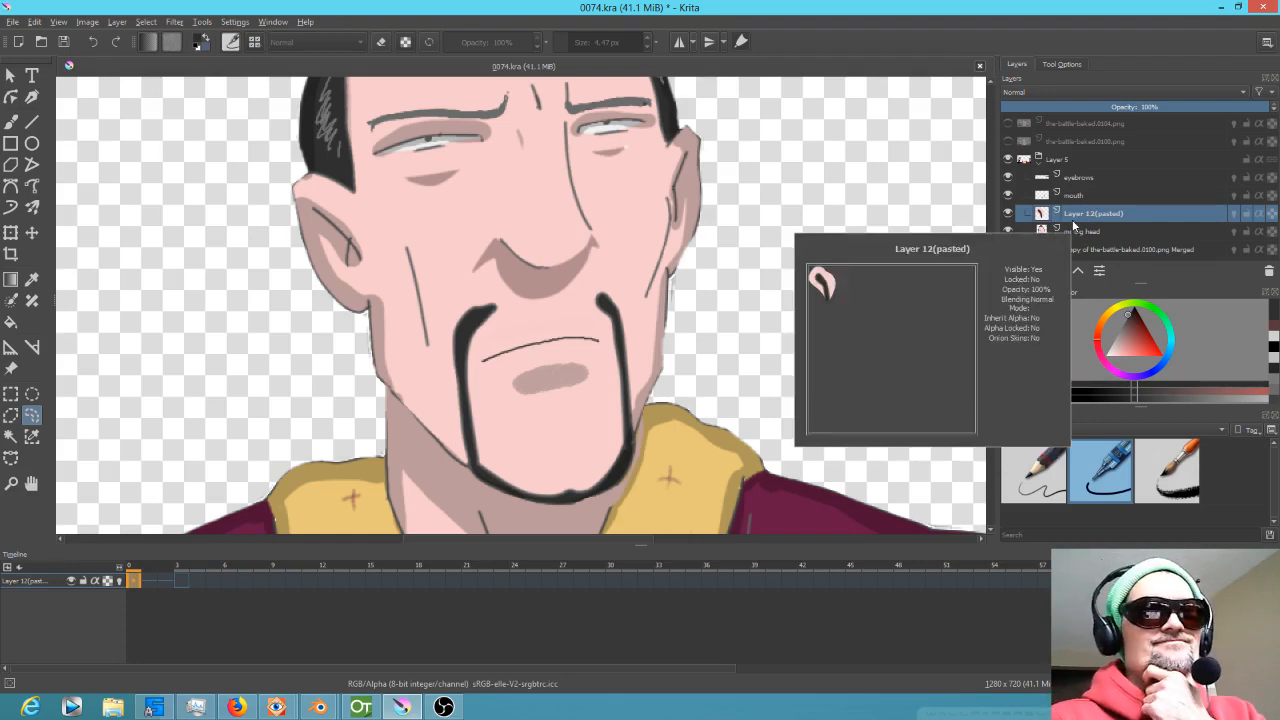
{"action": "left_click", "coordinate": [1270, 277]}
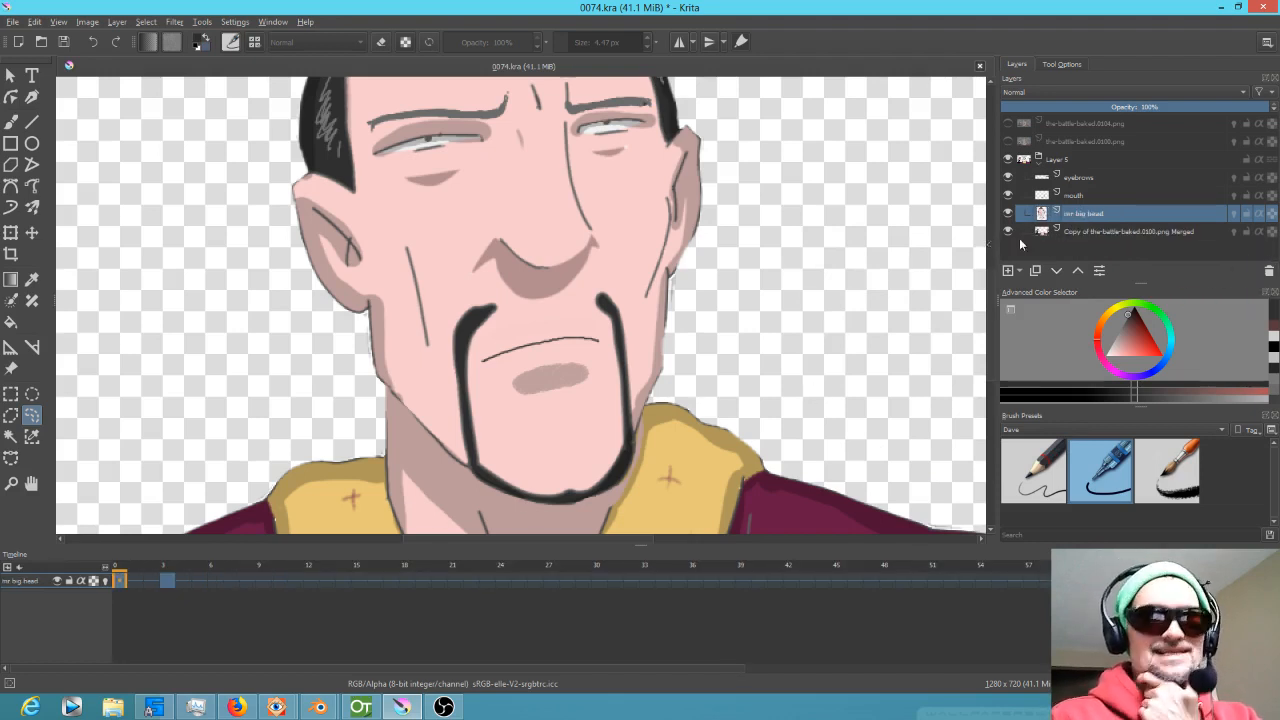
Lasso the right-hand moustache tip and upper strand at frame 3 of mr big head and copy them onto a new layer.
{"action": "left_click", "coordinate": [167, 578]}
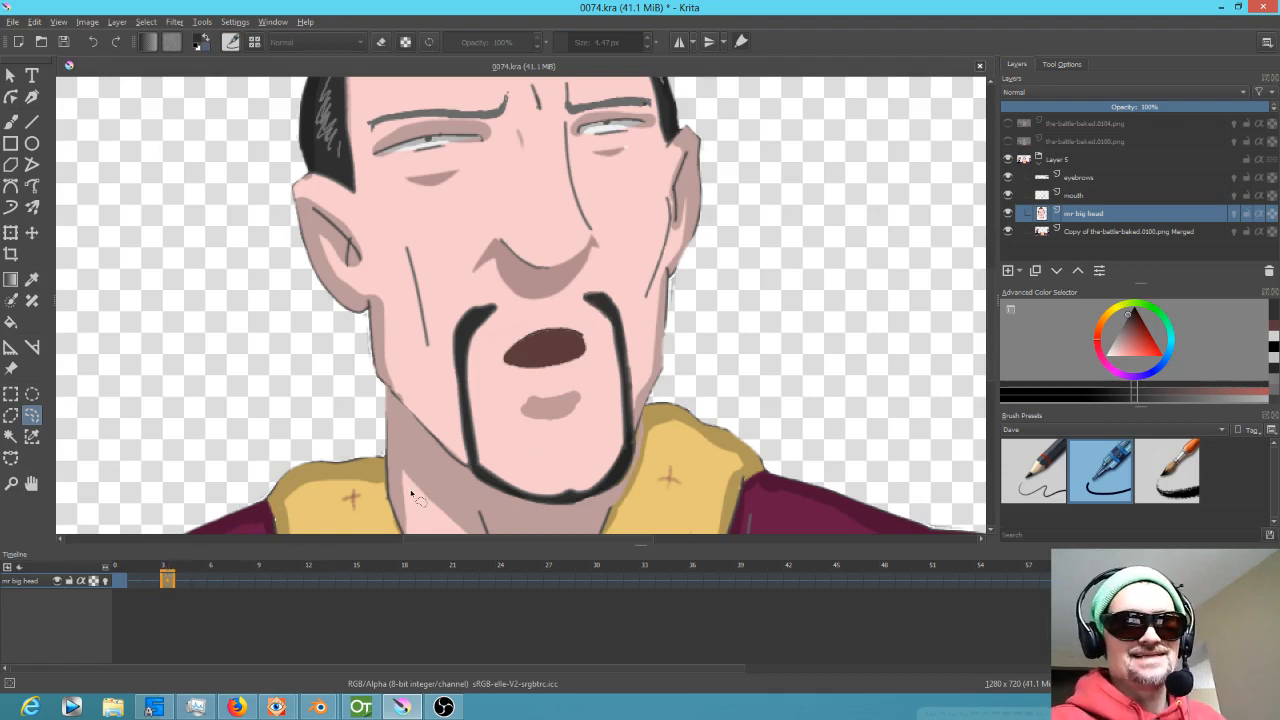
{"action": "mouse_move", "coordinate": [632, 340]}
{"action": "left_mouse_down"}
{"action": "mouse_move", "coordinate": [608, 283]}
{"action": "mouse_move", "coordinate": [572, 290]}
{"action": "mouse_move", "coordinate": [607, 358]}
{"action": "left_mouse_up"}
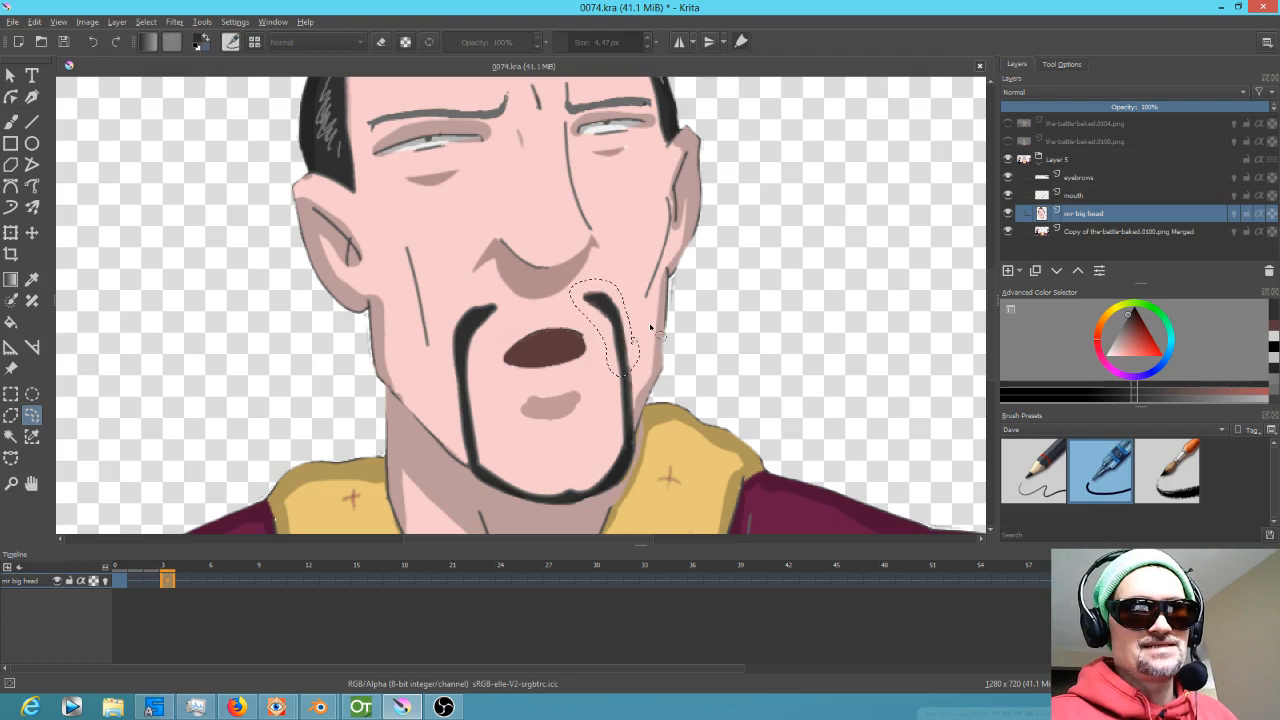
{"action": "key", "text": "ctrl+alt+j"}
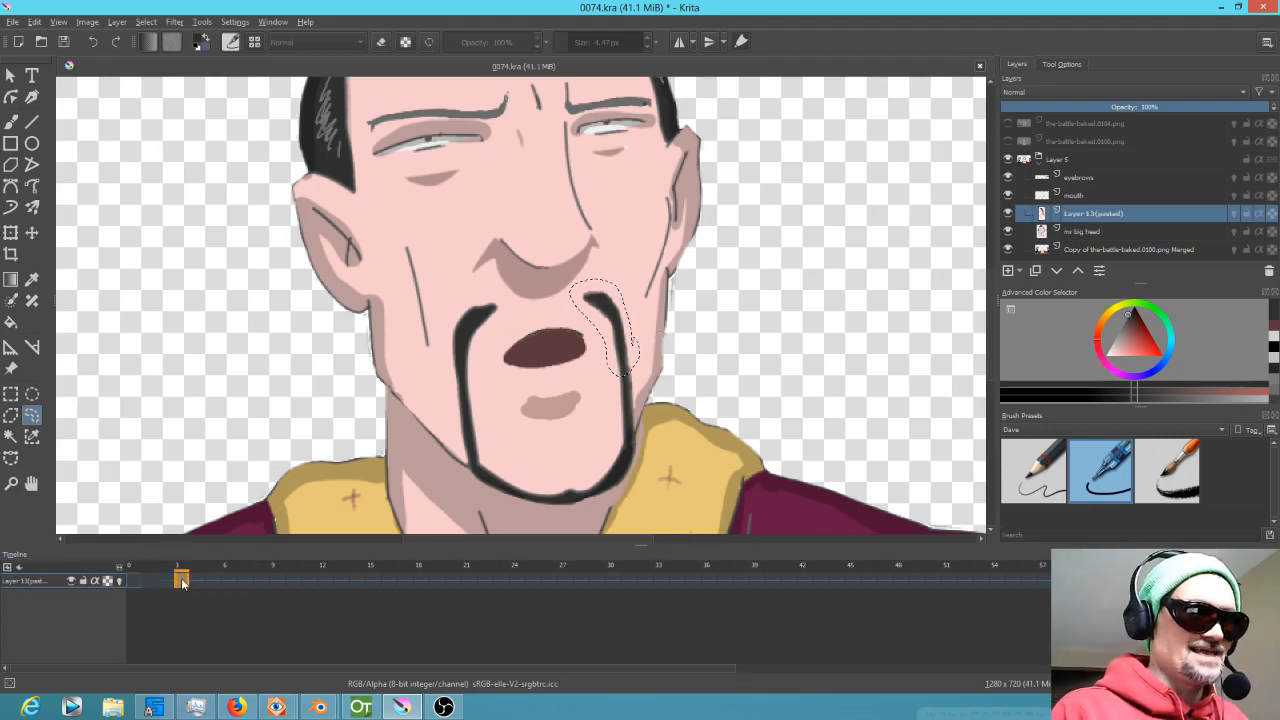
Move the pasted moustache piece's keyframe to frame 0 and merge the layer down into mr big head.
{"action": "left_click", "coordinate": [135, 579]}
{"action": "left_click_drag", "start_coordinate": [134, 576], "coordinate": [136, 582]}
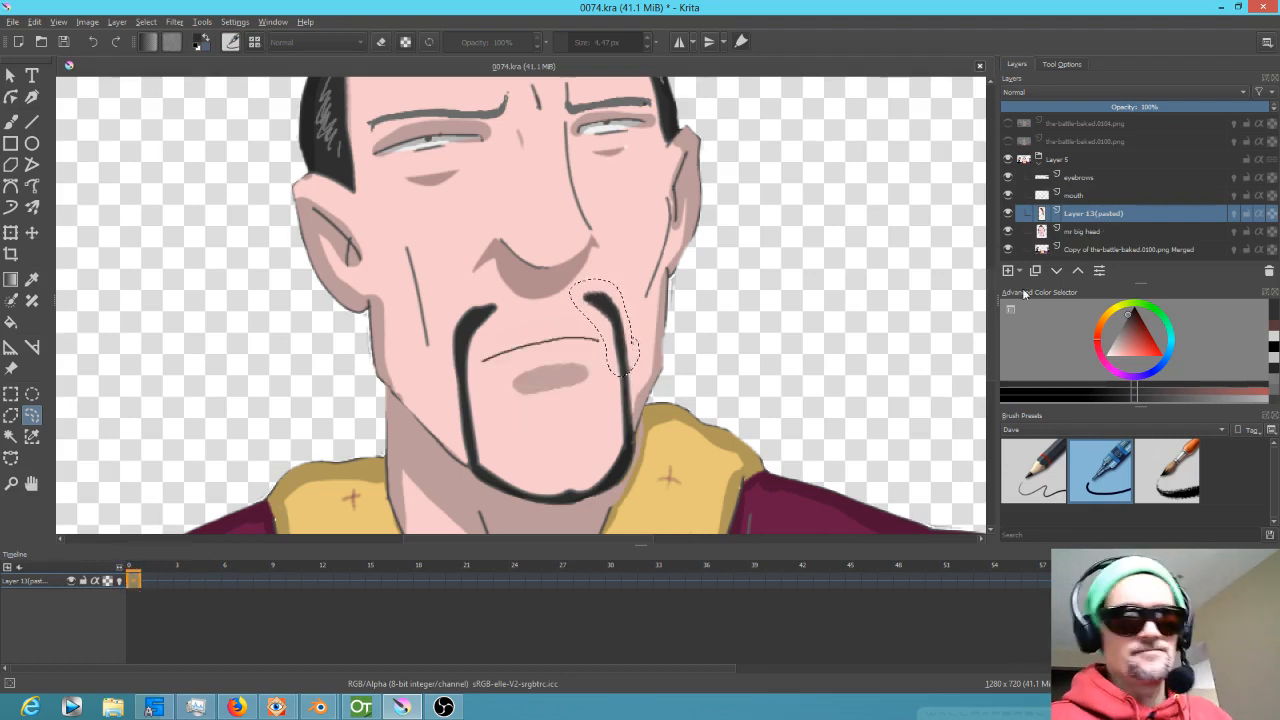
{"action": "key", "text": "shift+Delete"}
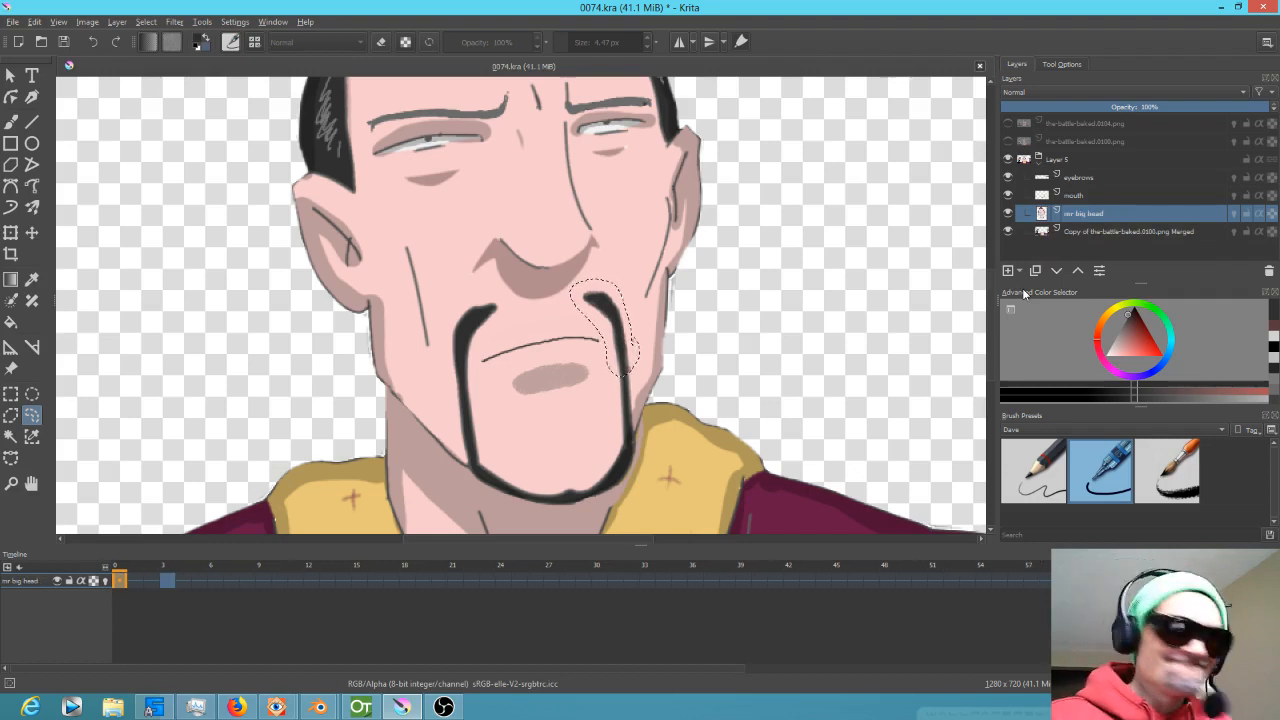
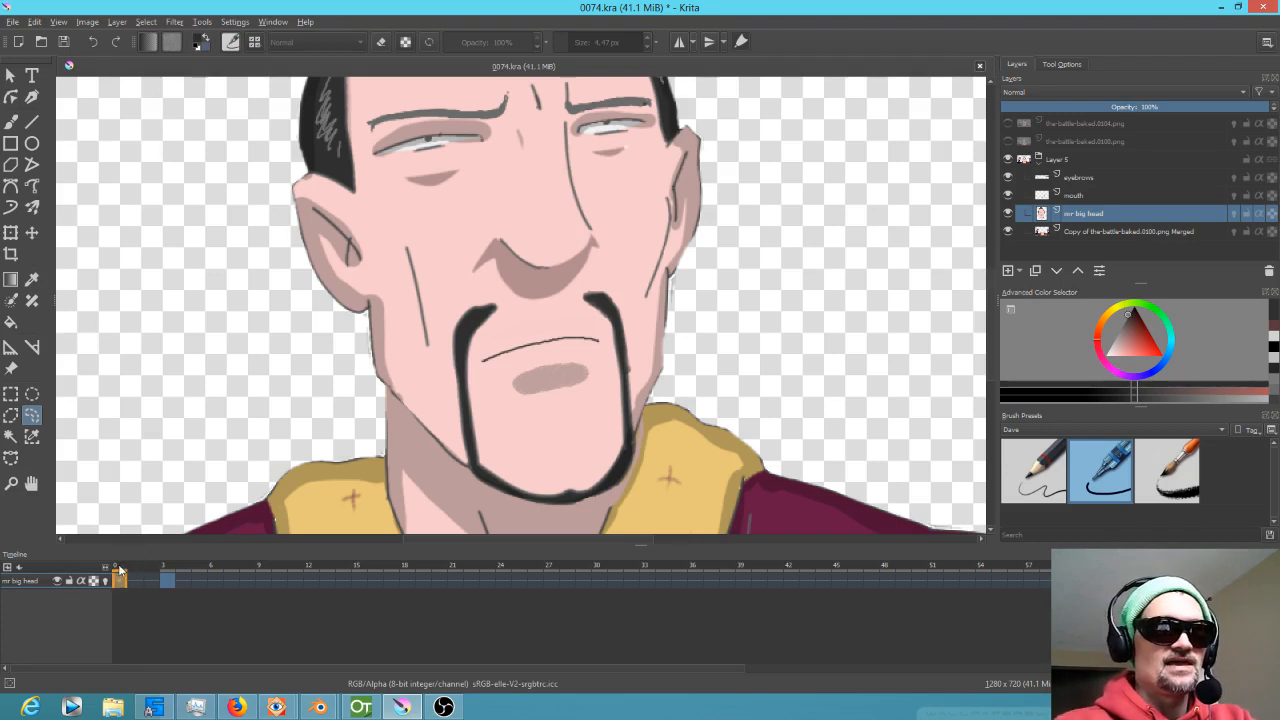
Scrub between frames 0 and 3 of mr big head to check that the moustache tips match.
{"action": "left_click_drag", "start_coordinate": [119, 578], "coordinate": [168, 576]}
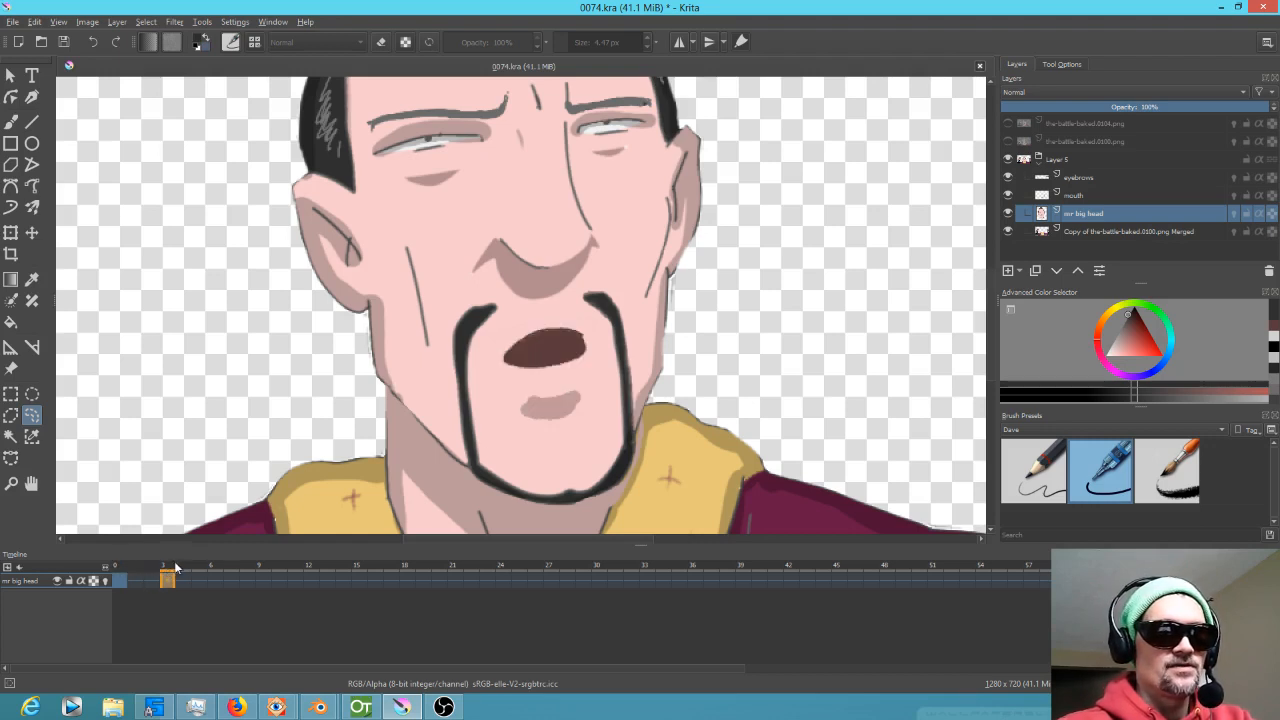
{"action": "left_click_drag", "start_coordinate": [168, 568], "coordinate": [121, 569]}
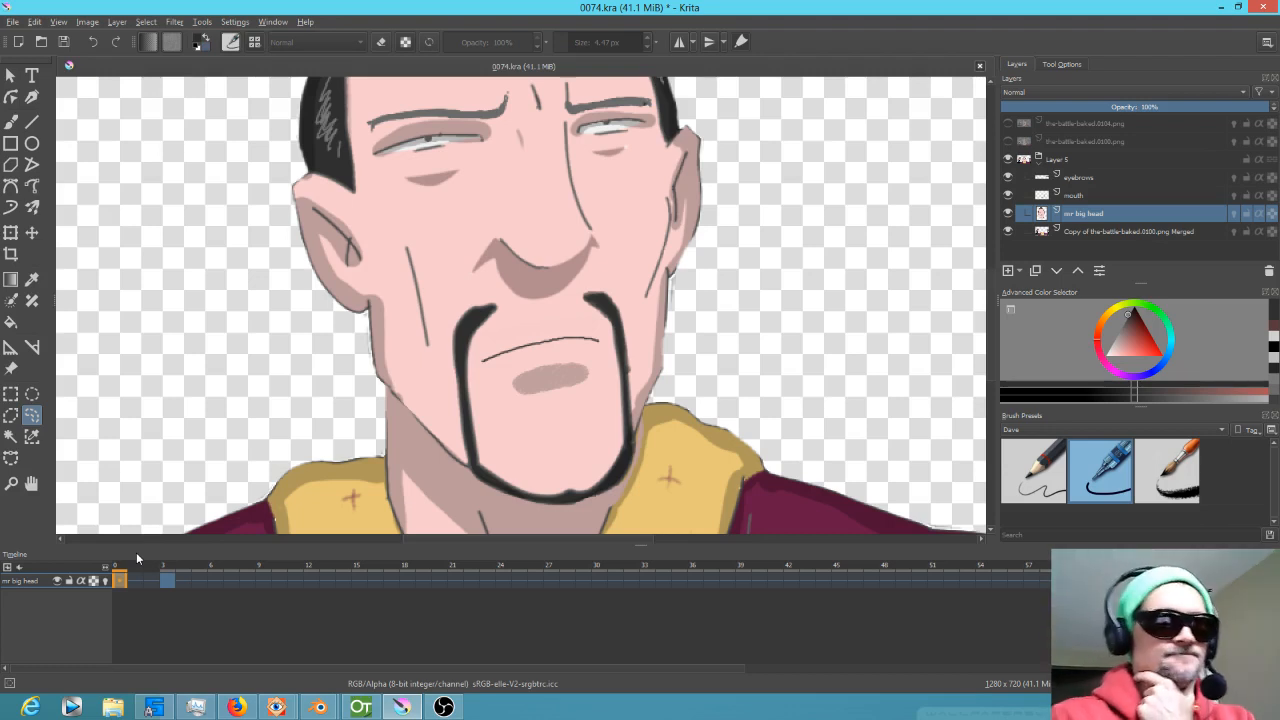
{"action": "mouse_move", "coordinate": [122, 568]}
{"action": "left_mouse_down"}
{"action": "mouse_move", "coordinate": [278, 582]}
{"action": "mouse_move", "coordinate": [116, 578]}
{"action": "left_mouse_up"}
Preview the mouth layer's shapes along the timeline and move its keyframe at frame 10 to frame 6.
{"action": "left_click", "coordinate": [1073, 195]}
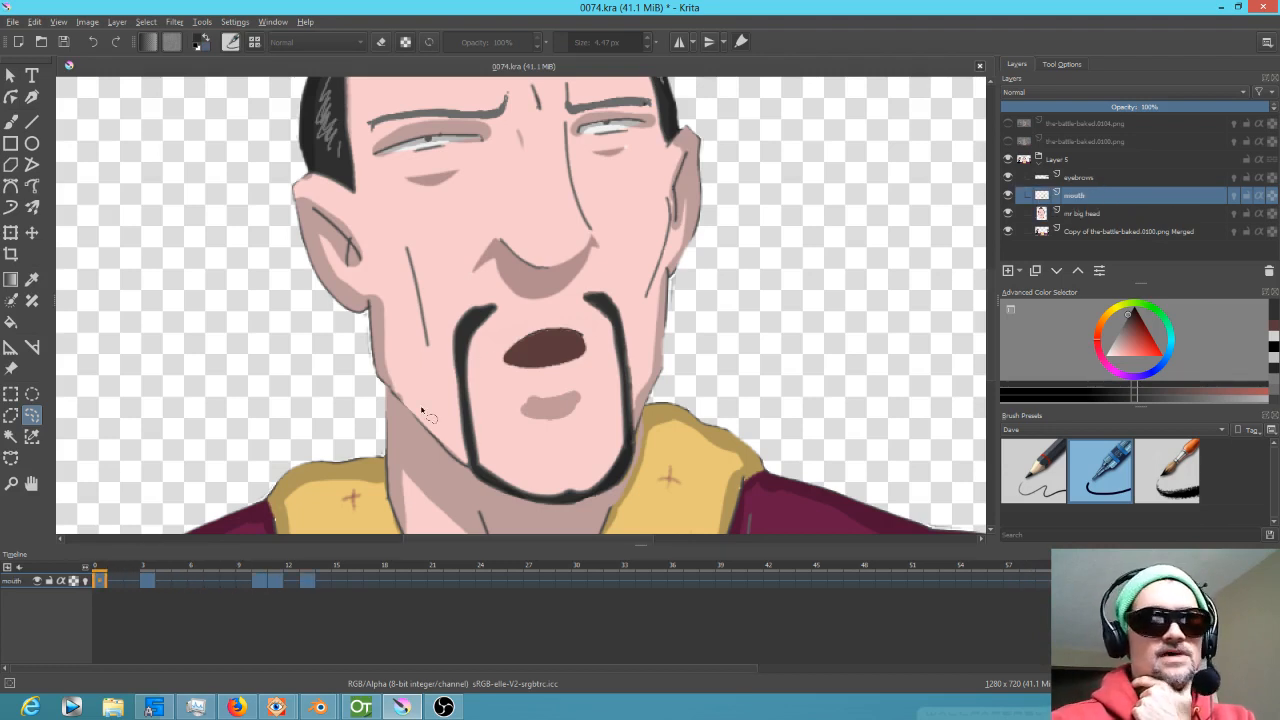
{"action": "left_click", "coordinate": [143, 578]}
{"action": "mouse_move", "coordinate": [145, 578]}
{"action": "left_mouse_down"}
{"action": "mouse_move", "coordinate": [270, 584]}
{"action": "mouse_move", "coordinate": [250, 594]}
{"action": "mouse_move", "coordinate": [196, 592]}
{"action": "mouse_move", "coordinate": [196, 580]}
{"action": "mouse_move", "coordinate": [387, 582]}
{"action": "left_mouse_up"}
{"action": "left_click", "coordinate": [260, 580]}
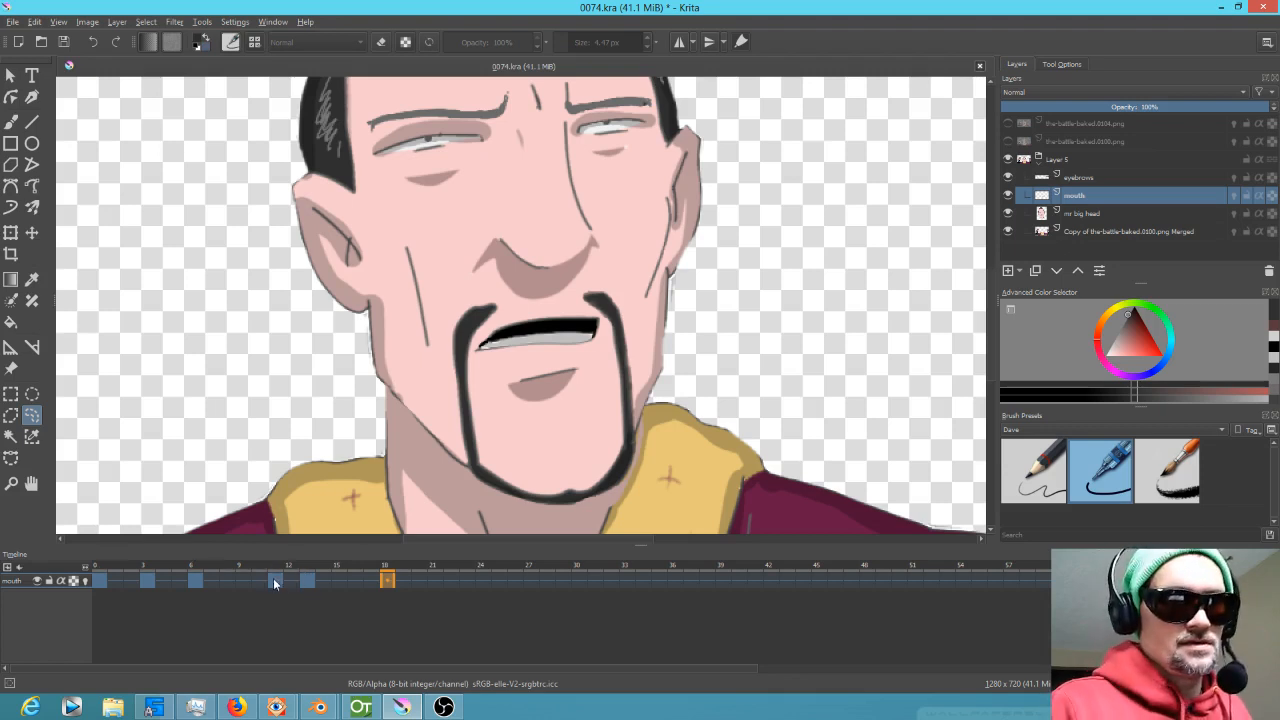
{"action": "left_click", "coordinate": [100, 578]}
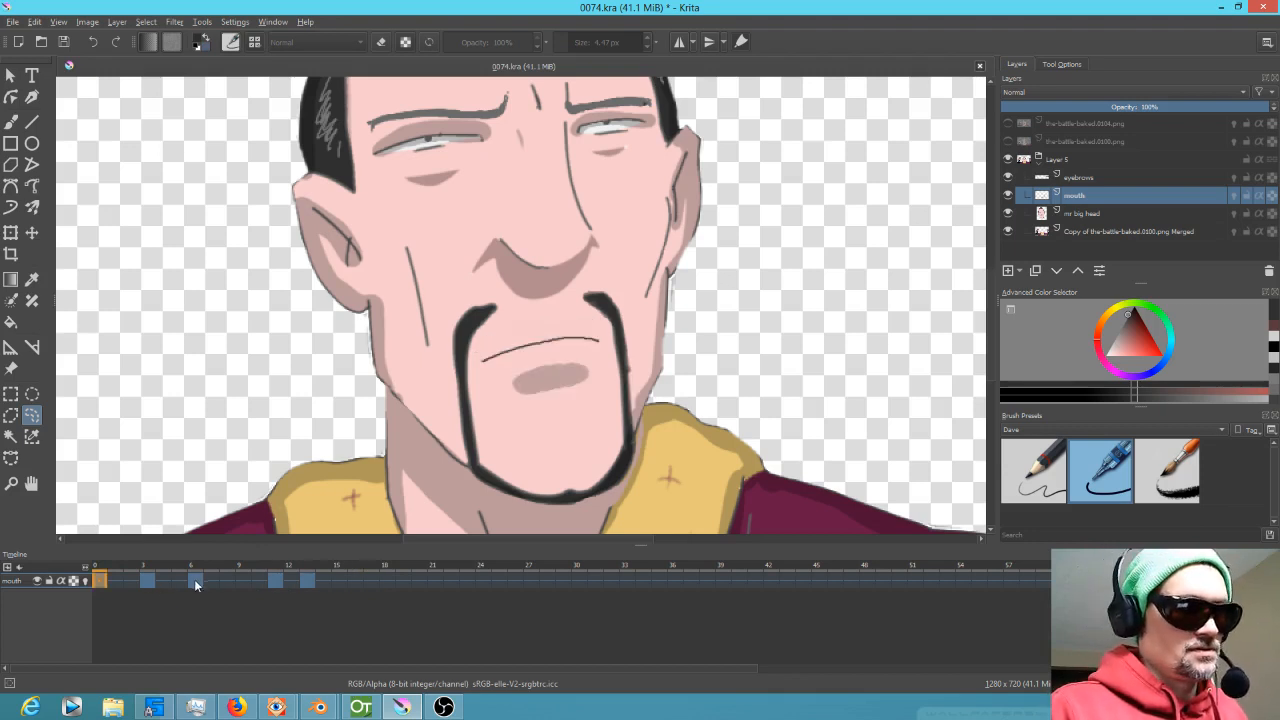
Shift the mouth layer's last three keyframes to frames 10, 15 and 17, and play the animation from frame 0.
{"action": "left_click_drag", "start_coordinate": [196, 582], "coordinate": [258, 583]}
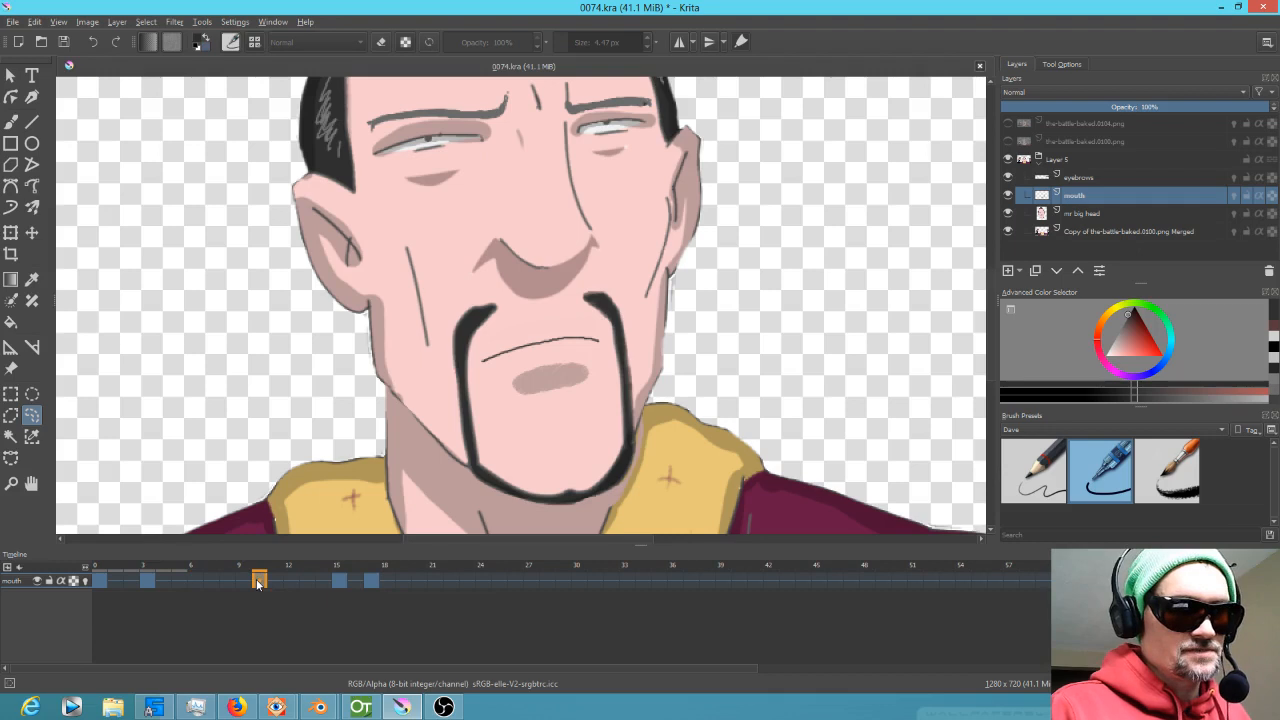
{"action": "left_click", "coordinate": [99, 562]}
{"action": "key", "text": "space"}
{"action": "key", "text": "space"}
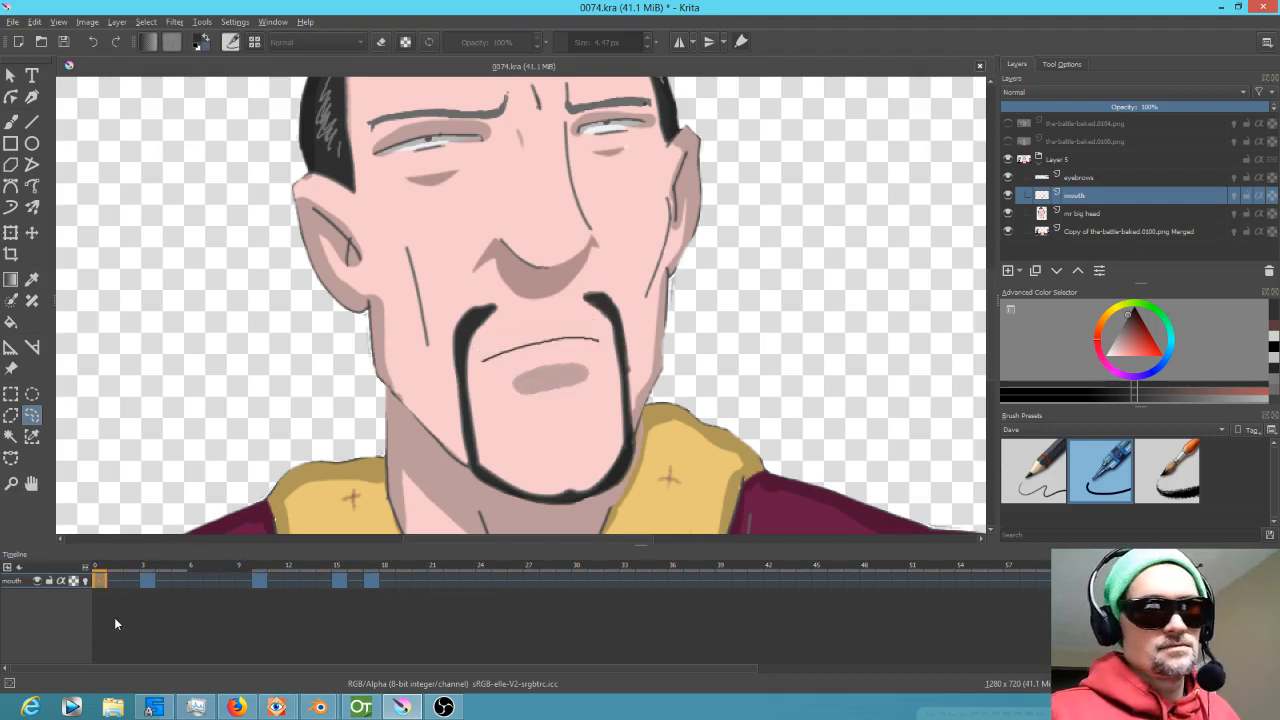
Shift the mouth layer's last three keyframes to frames 9, 14 and 16, and replay from frame 0.
{"action": "left_click_drag", "start_coordinate": [261, 584], "coordinate": [246, 584]}
{"action": "left_click", "coordinate": [102, 562]}
{"action": "key", "text": "space"}
{"action": "key", "text": "space"}
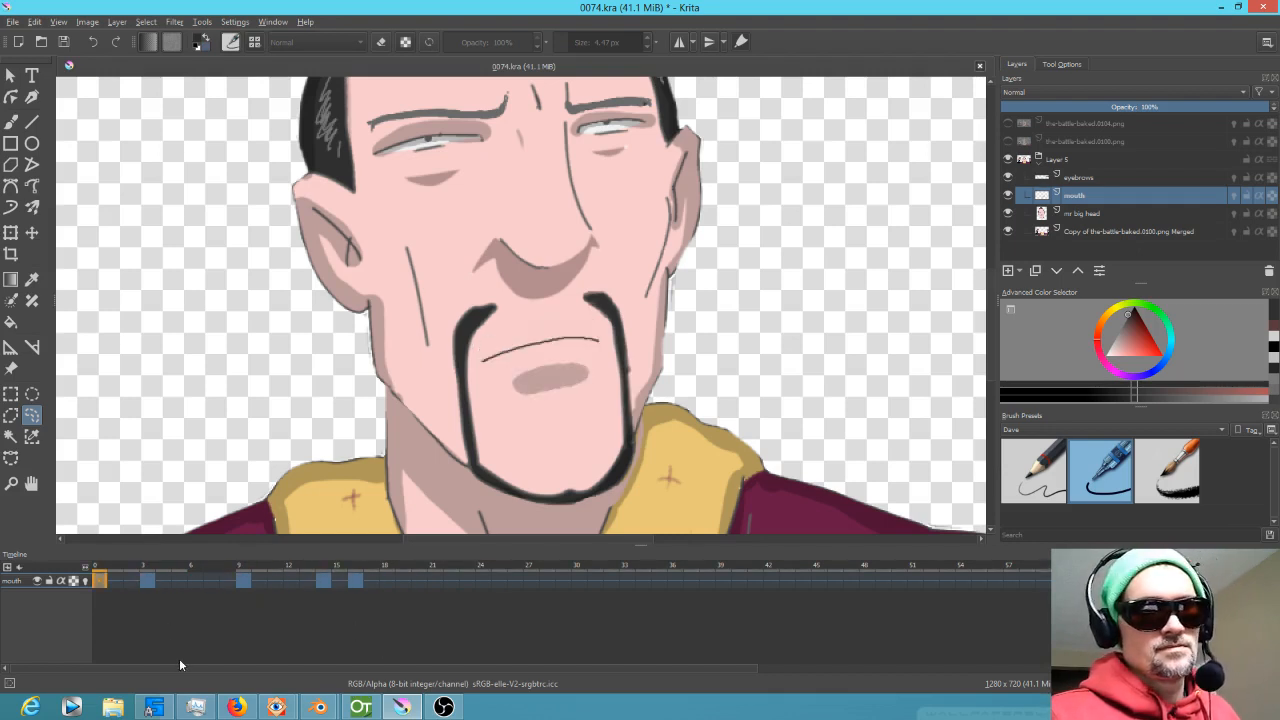
Shift the mouth layer's last two keyframes to frames 24 and 26, and play the animation from frame 0.
{"action": "left_click_drag", "start_coordinate": [322, 583], "coordinate": [483, 582]}
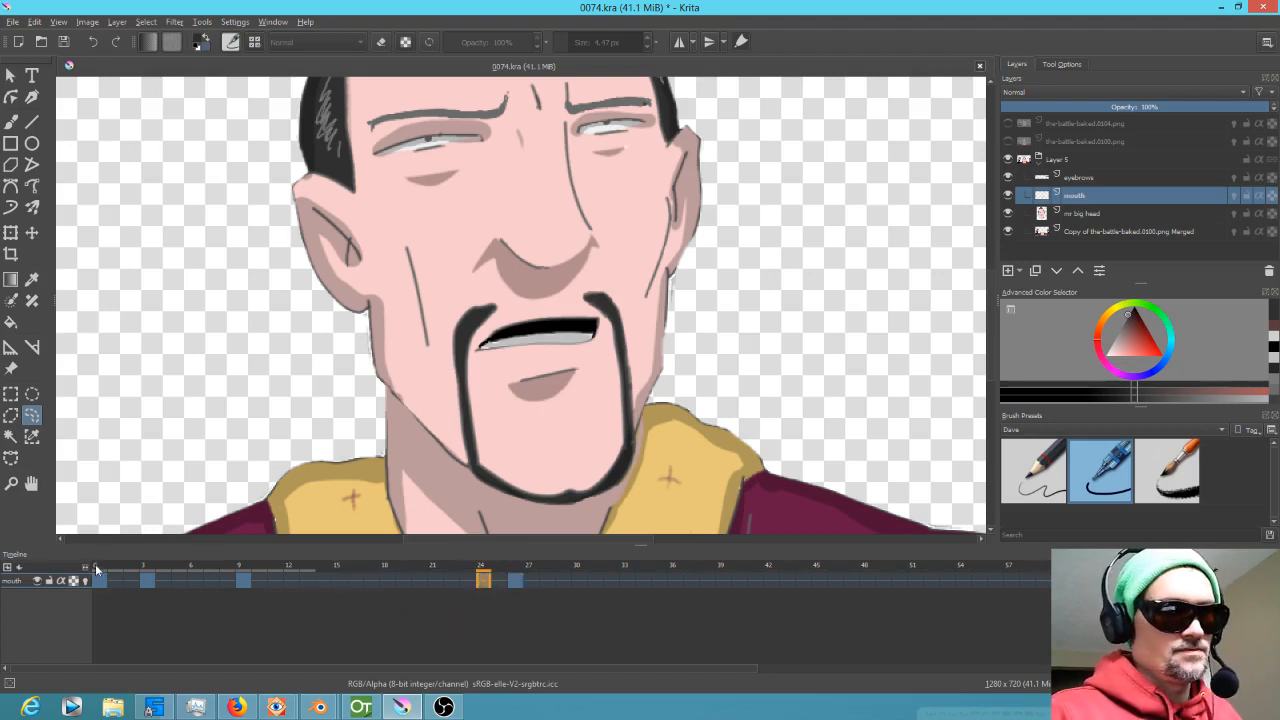
{"action": "left_click", "coordinate": [94, 567]}
{"action": "key", "text": "space"}
{"action": "key", "text": "space"}
Move the mouth layer's last keyframe to frame 31.
{"action": "left_click", "coordinate": [495, 568]}
{"action": "left_click", "coordinate": [515, 566]}
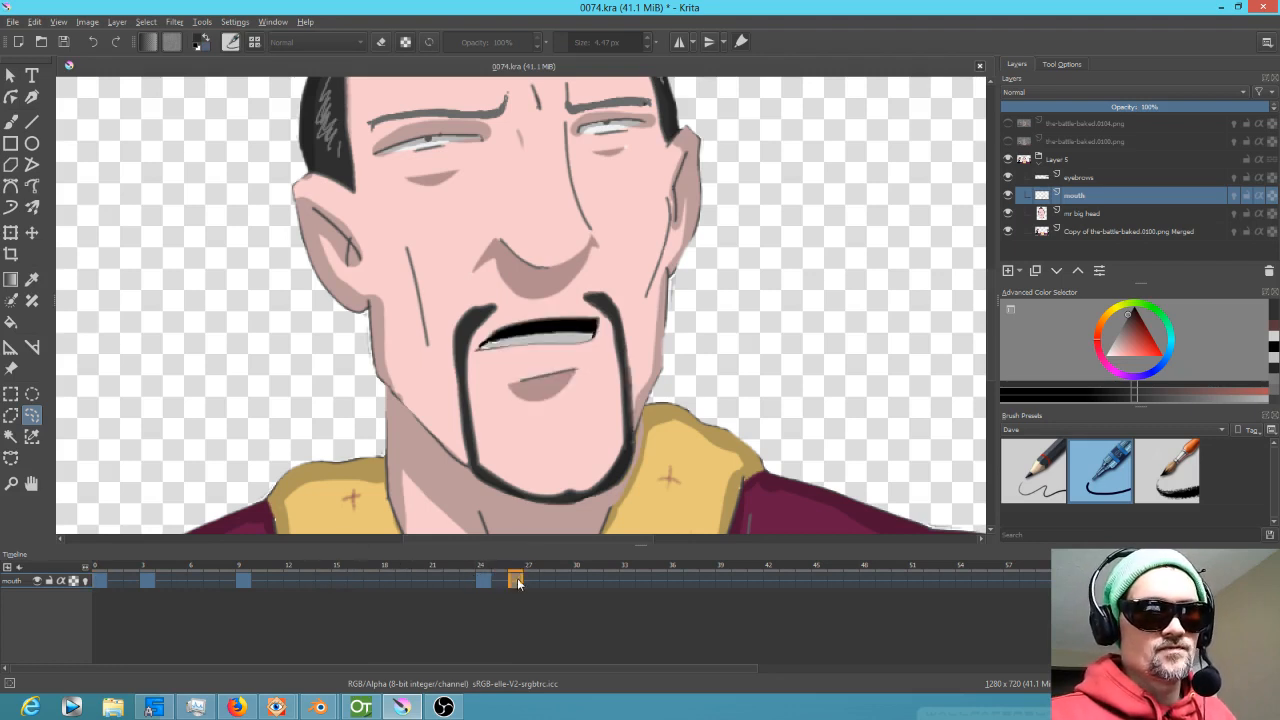
{"action": "left_click_drag", "start_coordinate": [517, 582], "coordinate": [595, 584]}
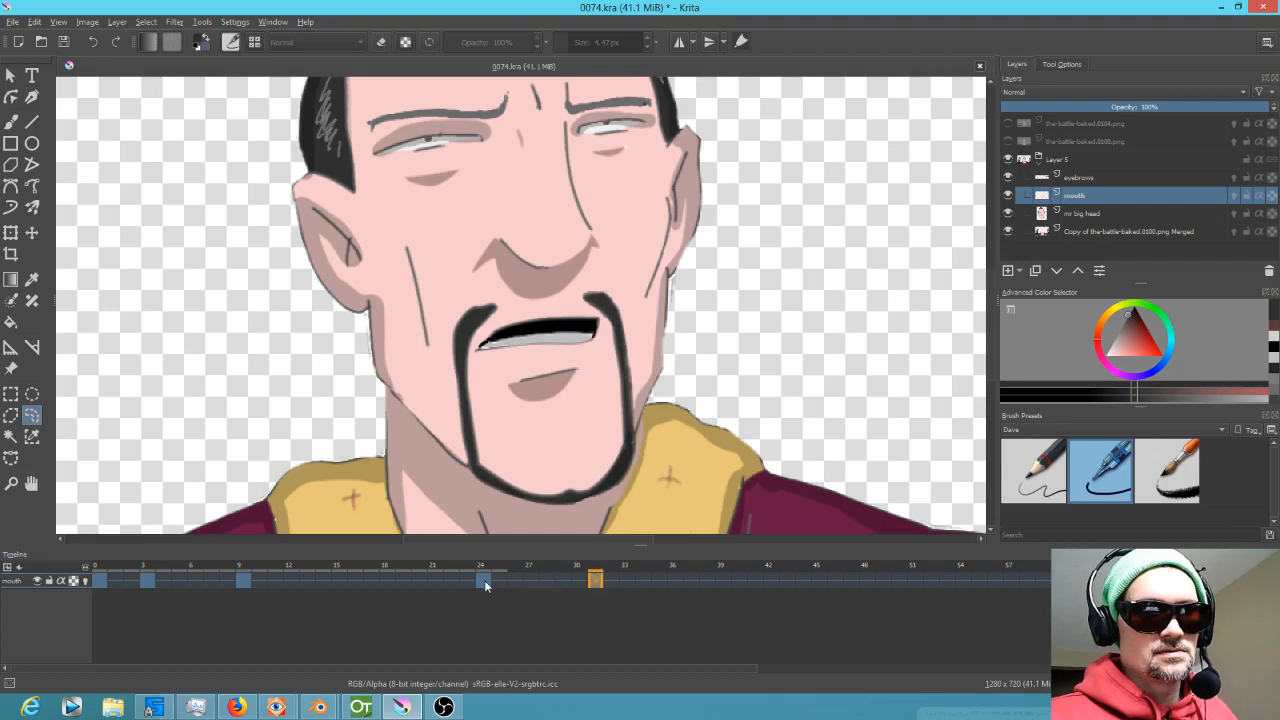
Compare the mouth shapes at frames 24 and 31 by switching back and forth between the two keyframes.
{"action": "left_click", "coordinate": [485, 584]}
{"action": "left_click", "coordinate": [596, 581]}
{"action": "left_click", "coordinate": [485, 584]}
{"action": "left_click", "coordinate": [596, 581]}
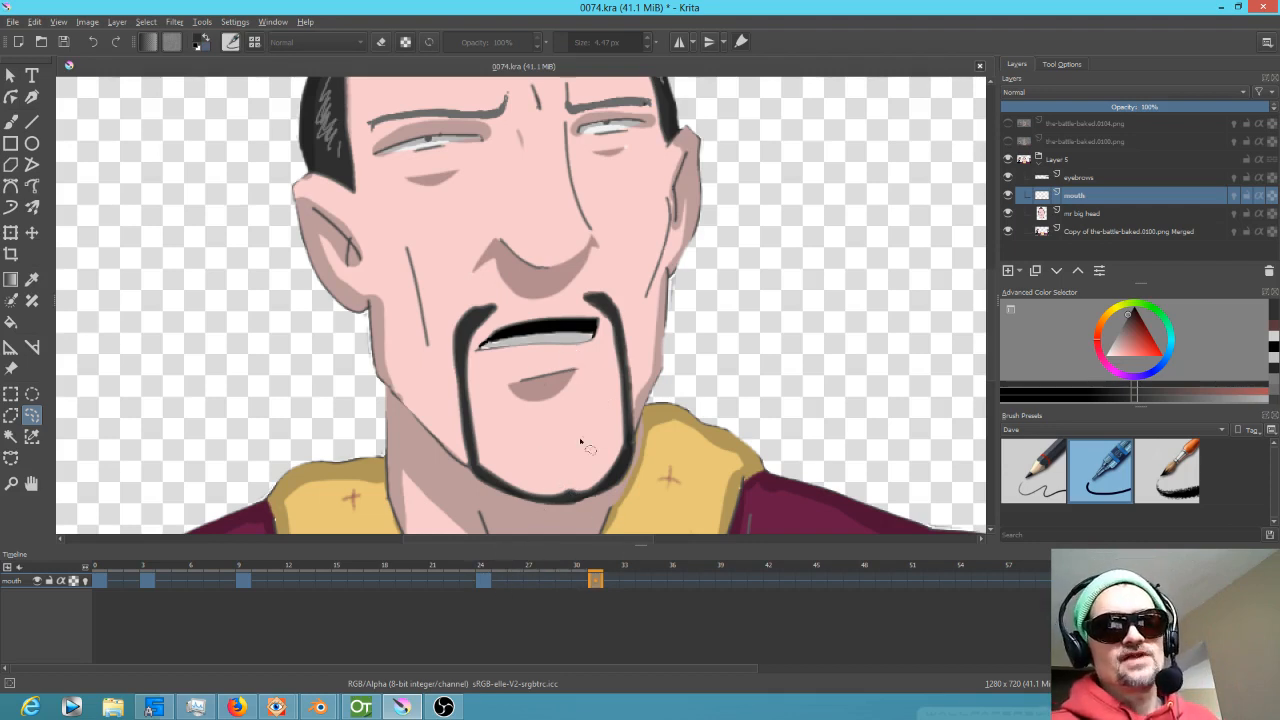
{"action": "left_click", "coordinate": [481, 565]}
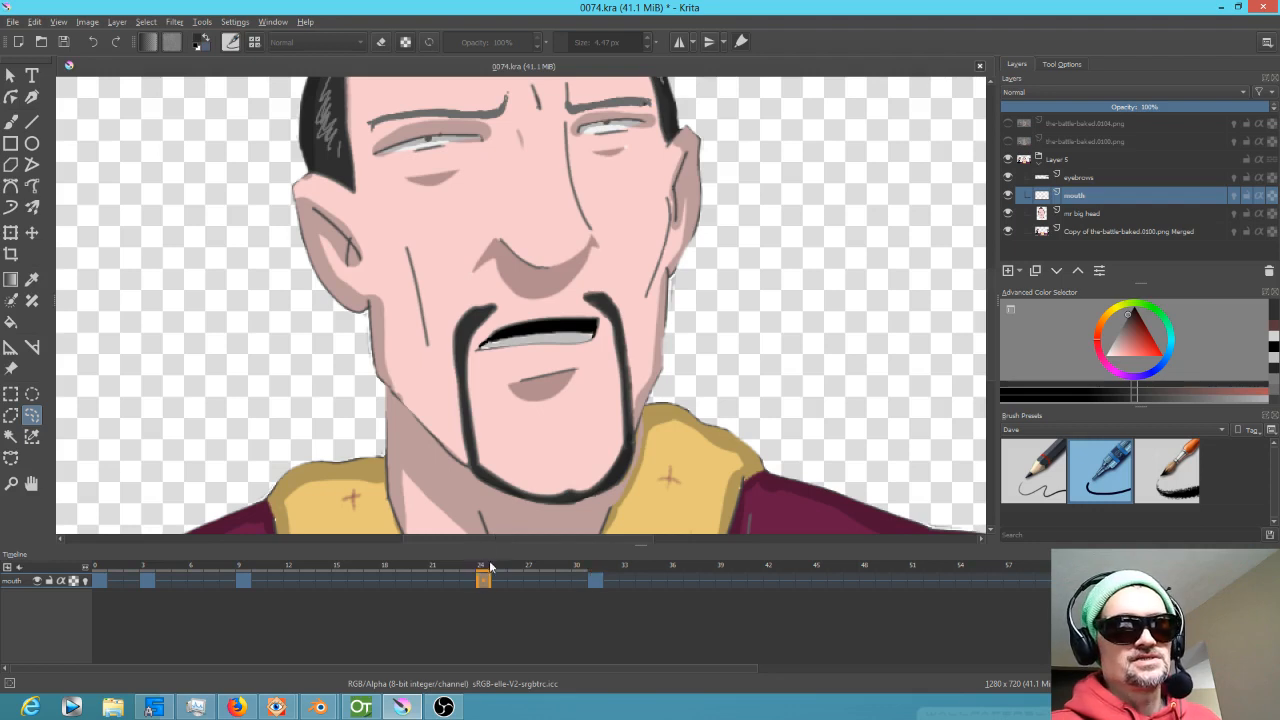
{"action": "left_click", "coordinate": [597, 581]}
{"action": "left_click", "coordinate": [485, 581]}
{"action": "left_click", "coordinate": [595, 581]}
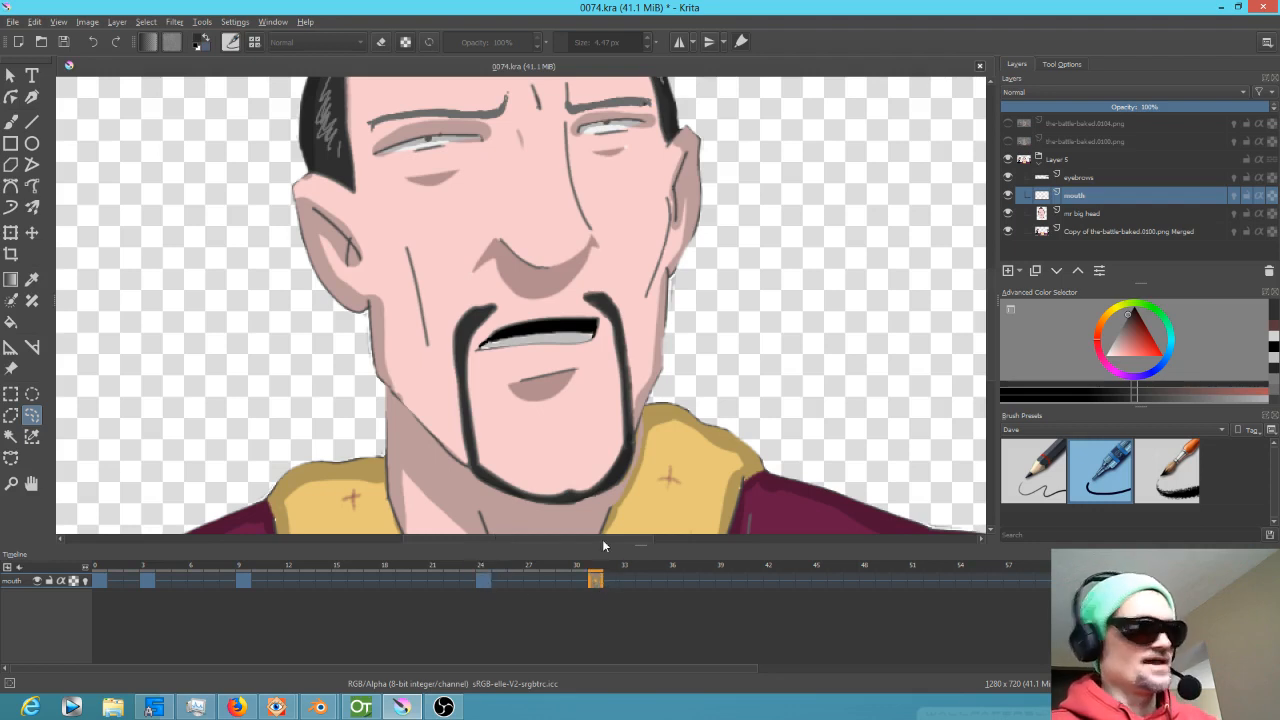
Remove the mouth layer's keyframe at frame 31 and return to frame 24.
{"action": "key", "text": "Delete"}
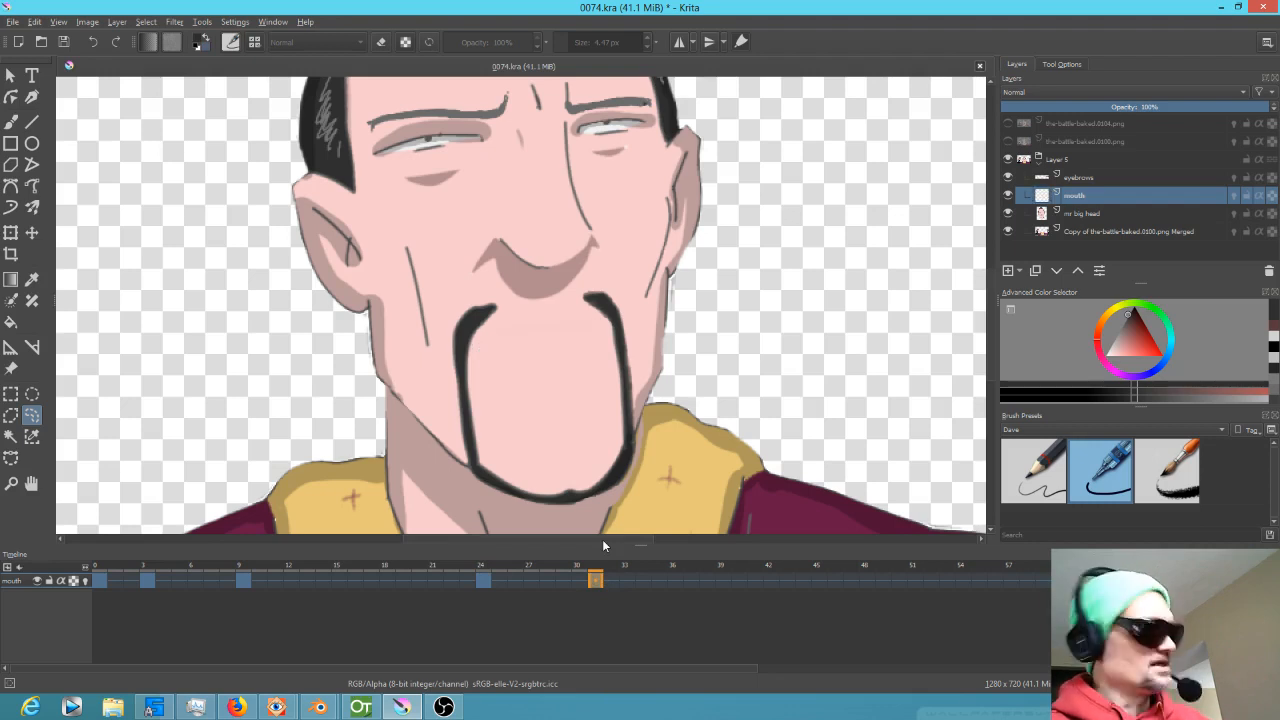
{"action": "key", "text": "ctrl+z"}
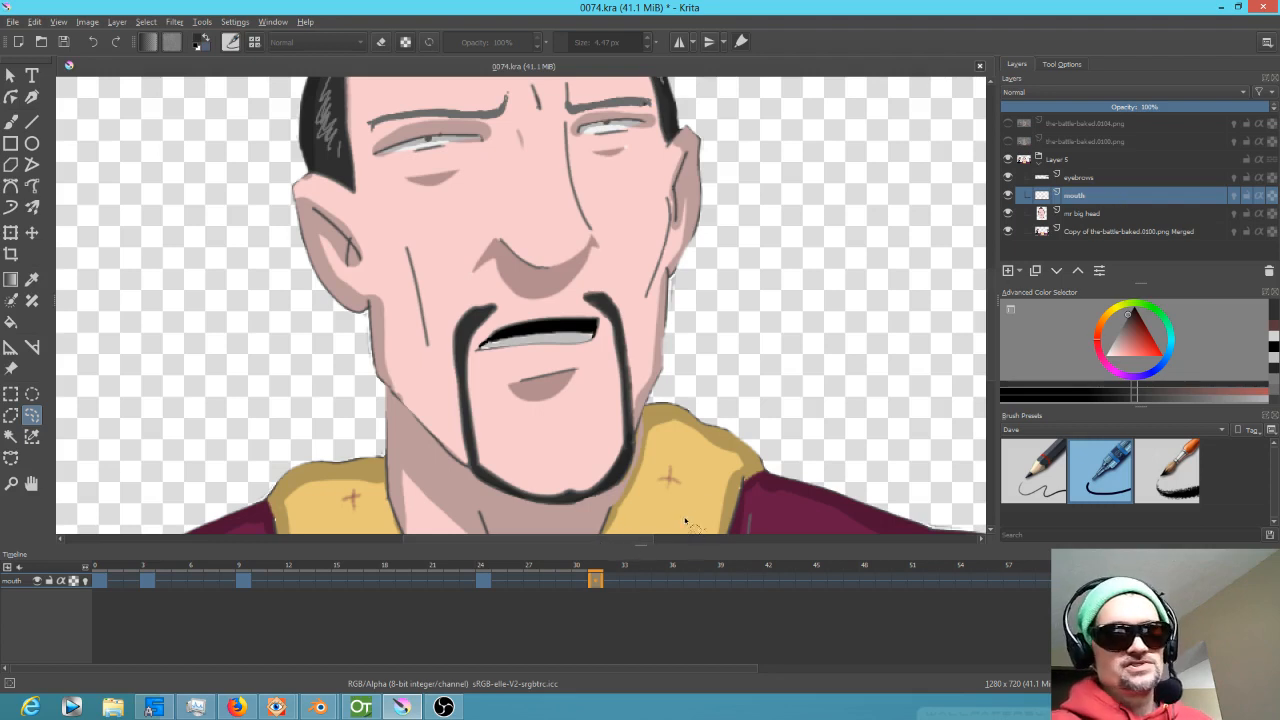
{"action": "right_click", "coordinate": [591, 578]}
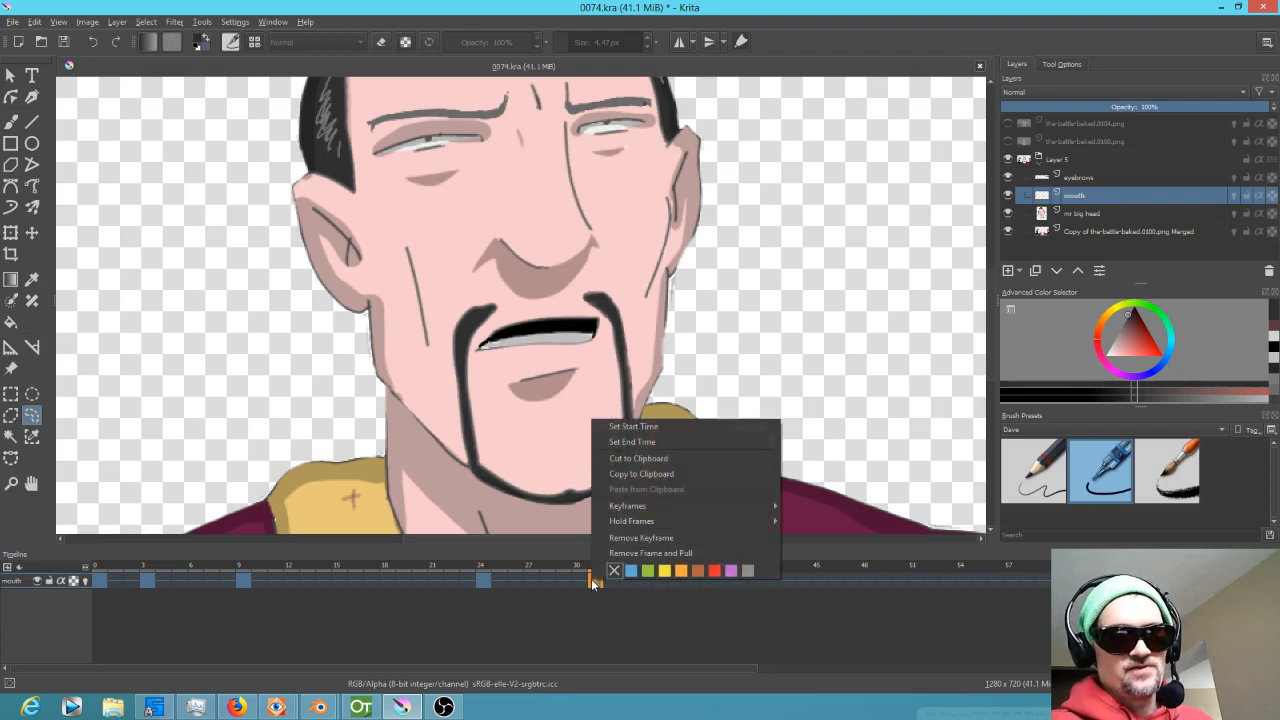
{"action": "left_click", "coordinate": [670, 538]}
{"action": "left_click", "coordinate": [482, 569]}
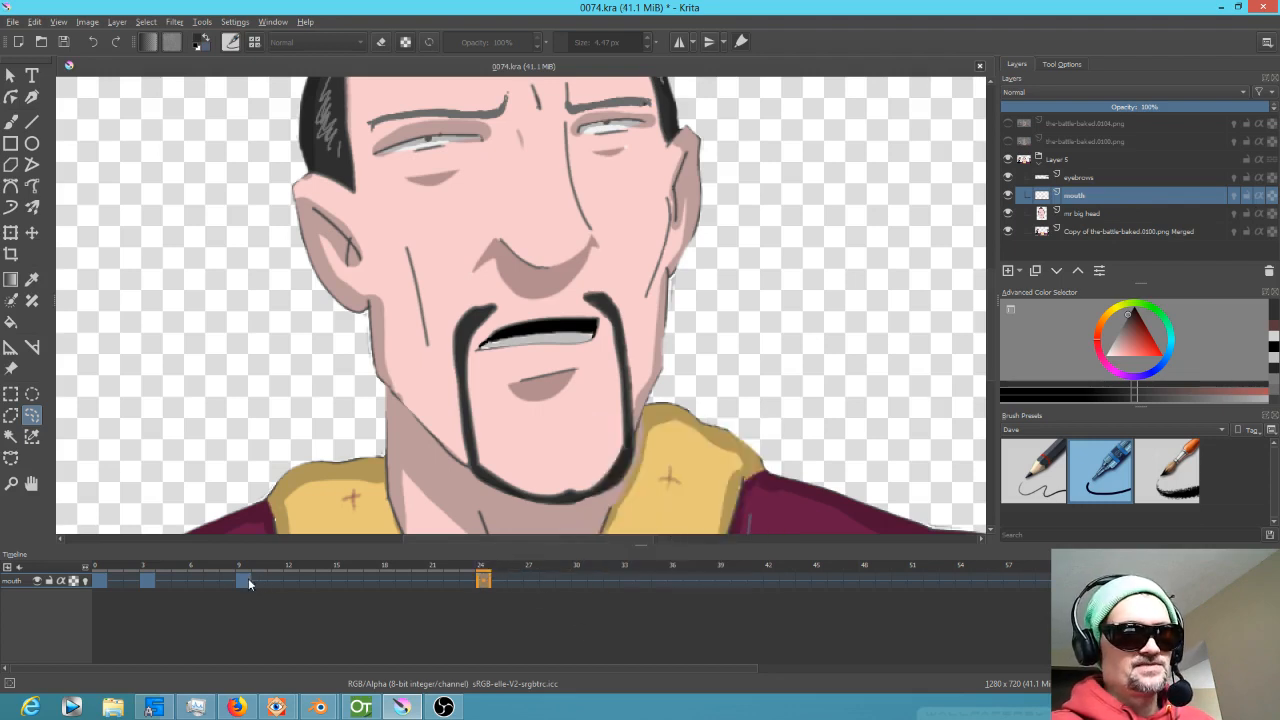
Compare the mouth shapes at frames 3 and 24, and add a mouth keyframe at frame 27 with its drawing cleared.
{"action": "left_click", "coordinate": [150, 581]}
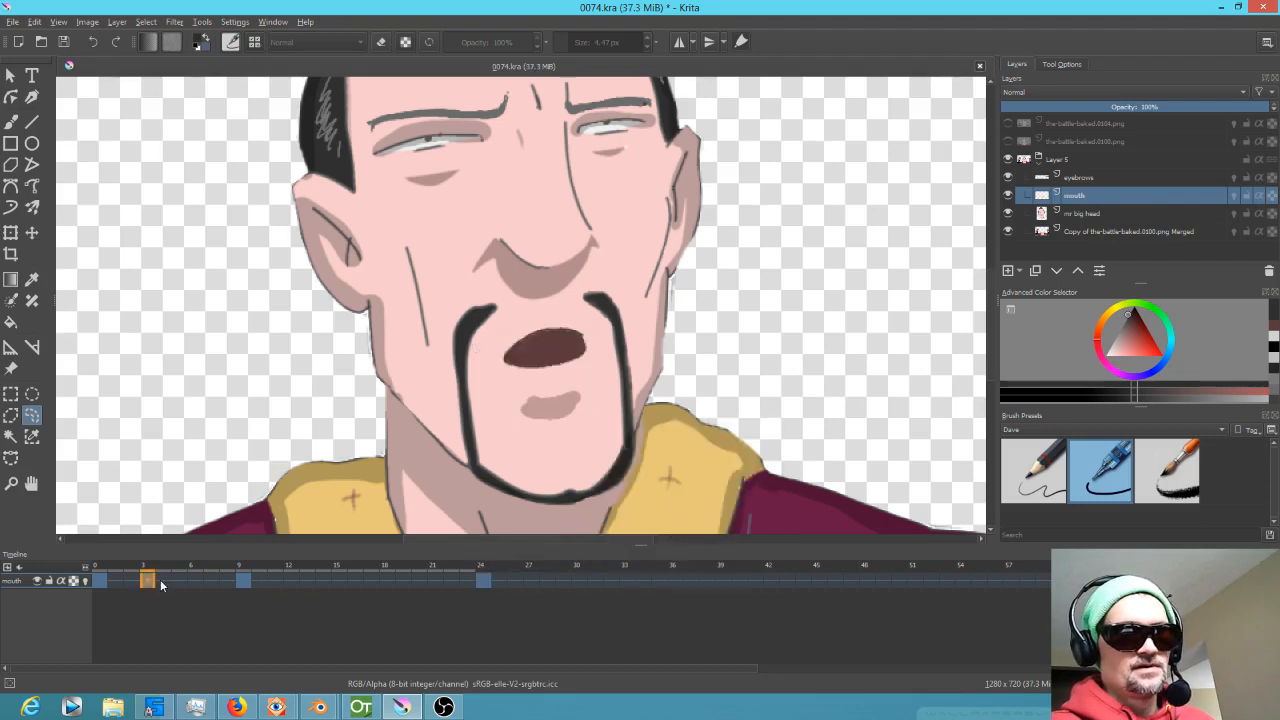
{"action": "left_click", "coordinate": [483, 581]}
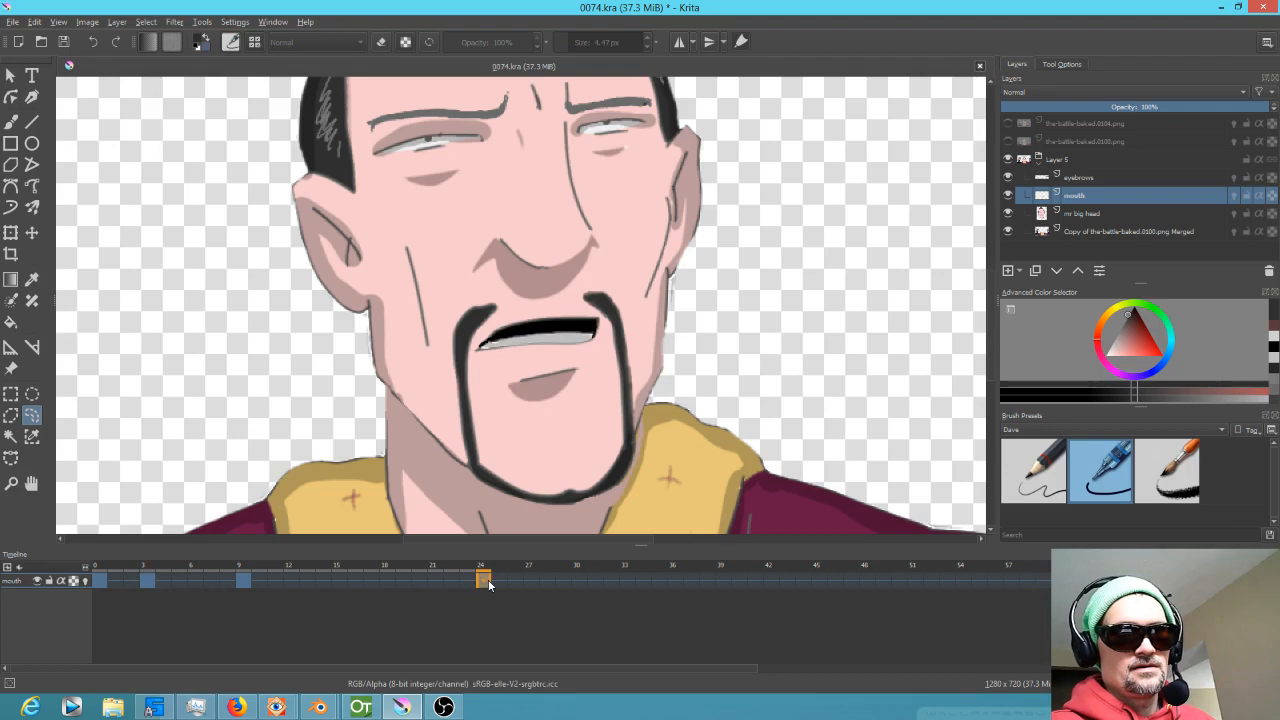
{"action": "left_click", "coordinate": [151, 579]}
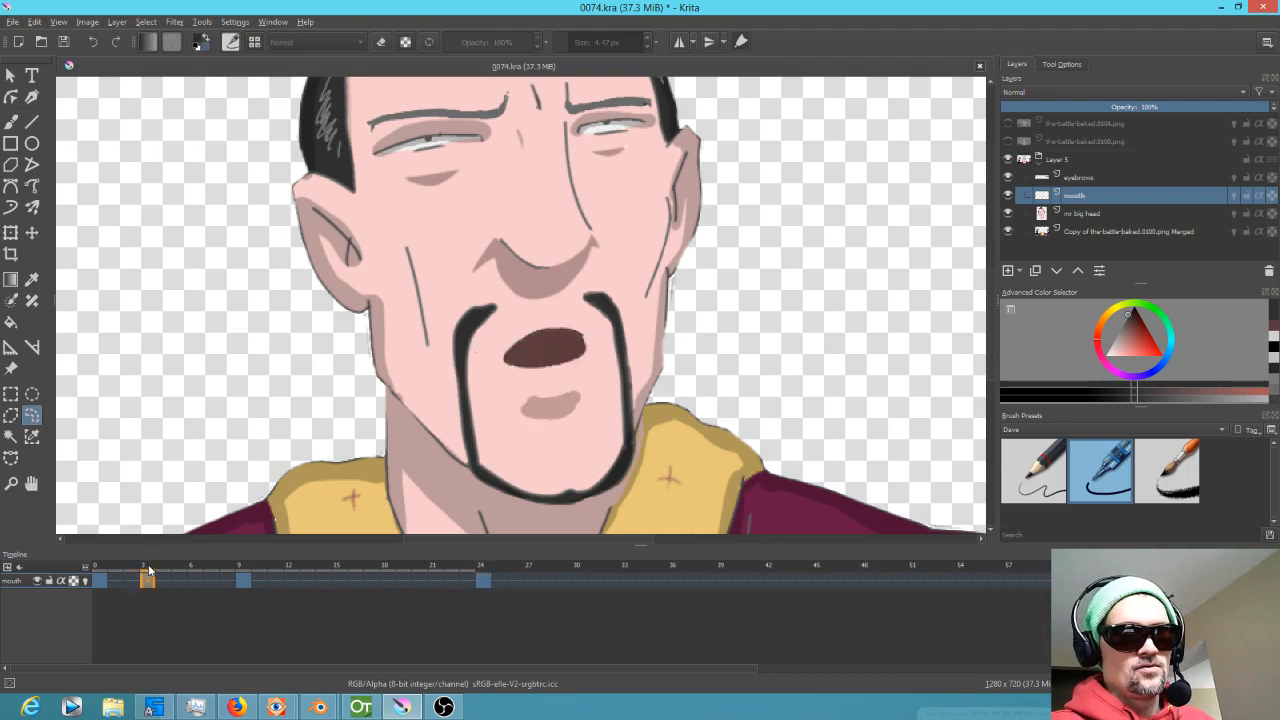
{"action": "left_click", "coordinate": [543, 579]}
{"action": "mouse_move", "coordinate": [532, 583]}
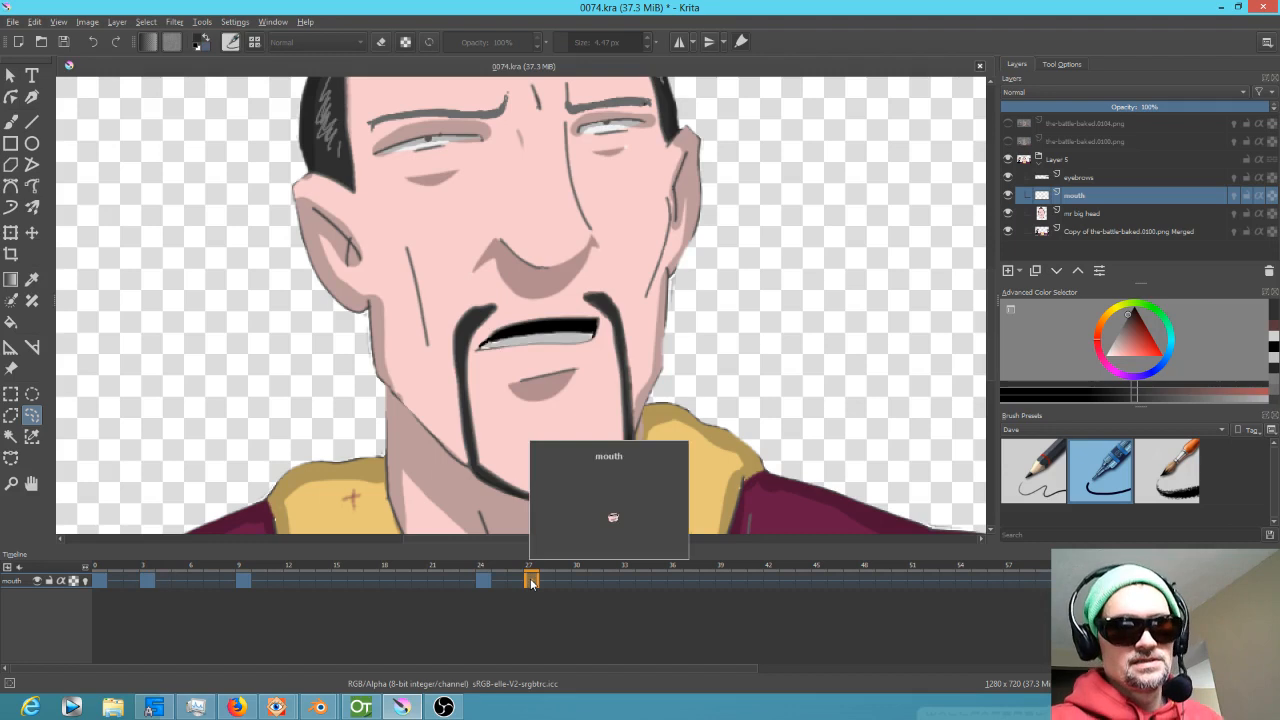
{"action": "key", "text": "Delete"}
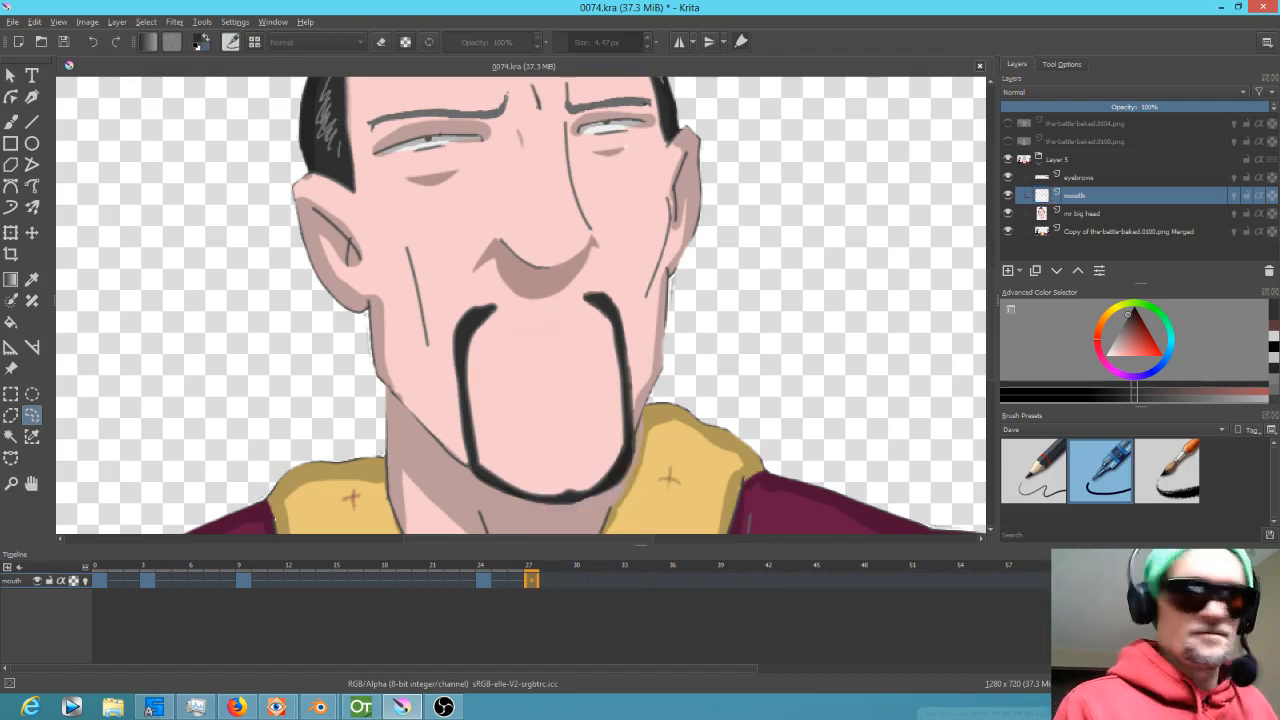
Try outlining the mouth on frame 27 with the fineliner brush at 35% opacity.
{"action": "key", "text": "b"}
{"action": "mouse_move", "coordinate": [587, 331]}
{"action": "left_mouse_down"}
{"action": "mouse_move", "coordinate": [500, 340]}
{"action": "mouse_move", "coordinate": [485, 361]}
{"action": "mouse_move", "coordinate": [589, 346]}
{"action": "left_mouse_up"}
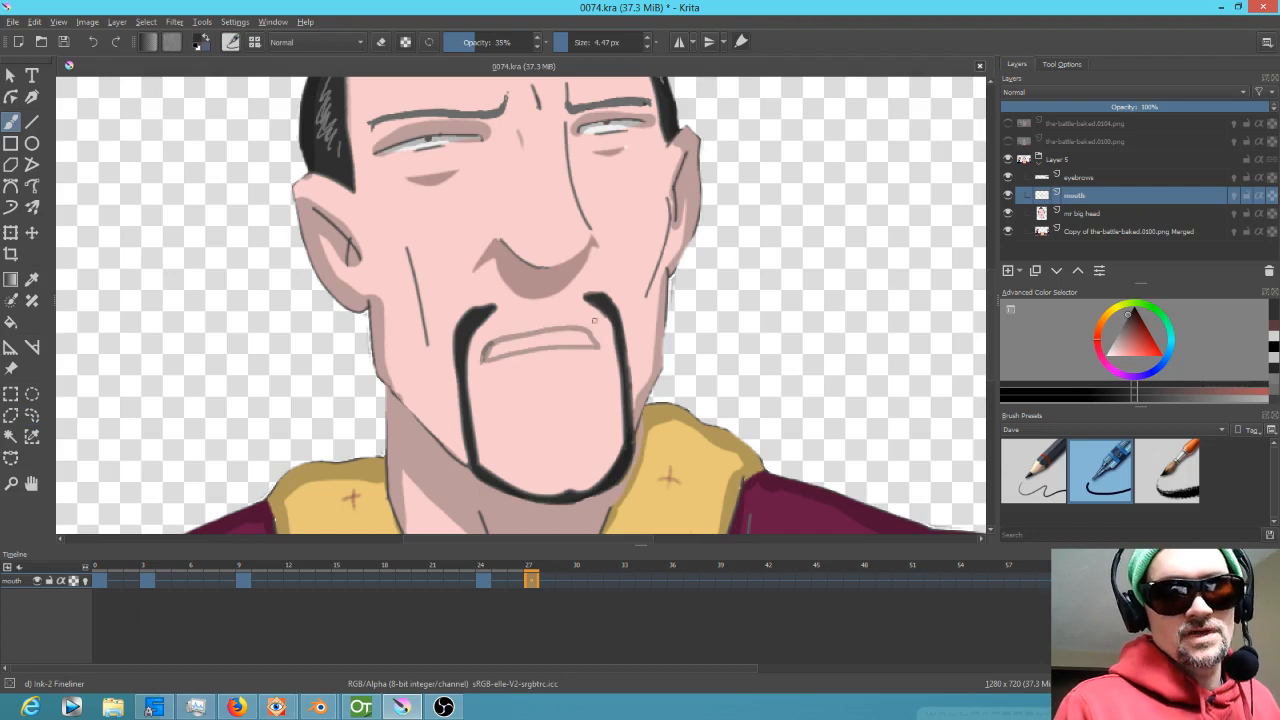
{"action": "left_click_drag", "start_coordinate": [491, 345], "coordinate": [599, 337]}
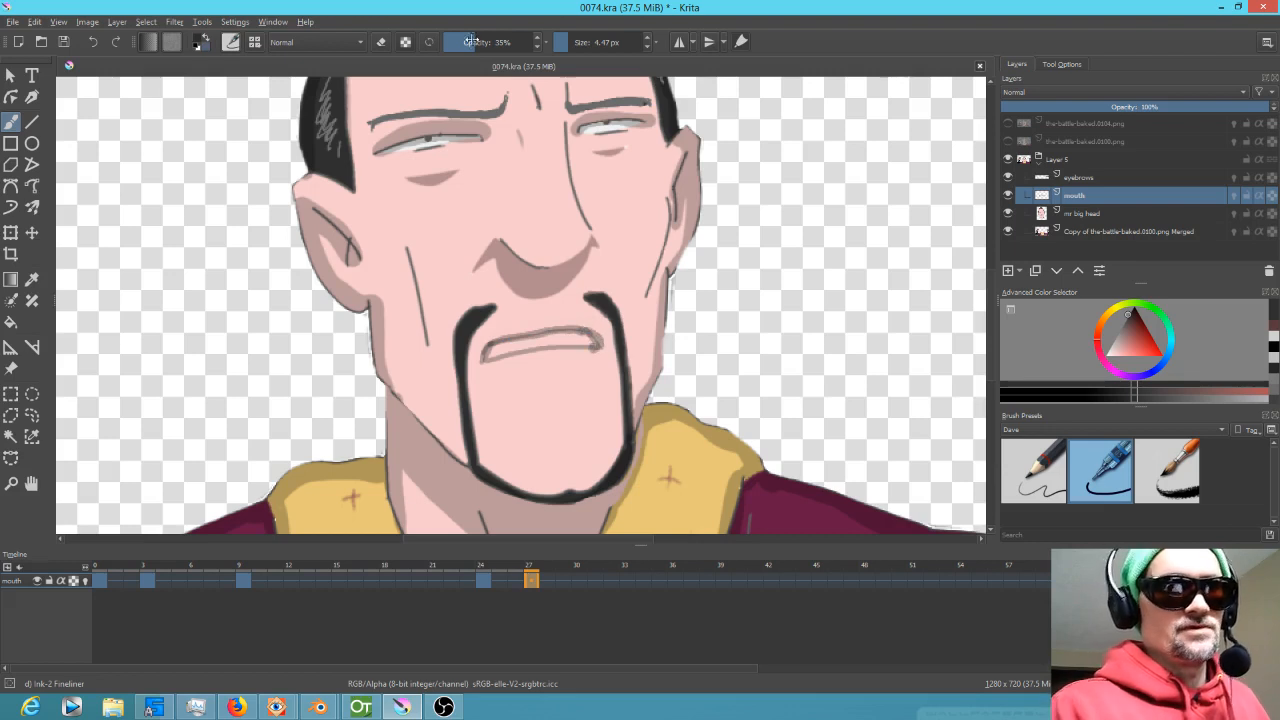
Reset the Ink-2 Fineliner to 100% opacity and 2.00 px, and erase the faint mouth outline on frame 27.
{"action": "left_click_drag", "start_coordinate": [472, 40], "coordinate": [584, 40]}
{"action": "left_click", "coordinate": [1046, 490]}
{"action": "left_click", "coordinate": [1092, 482]}
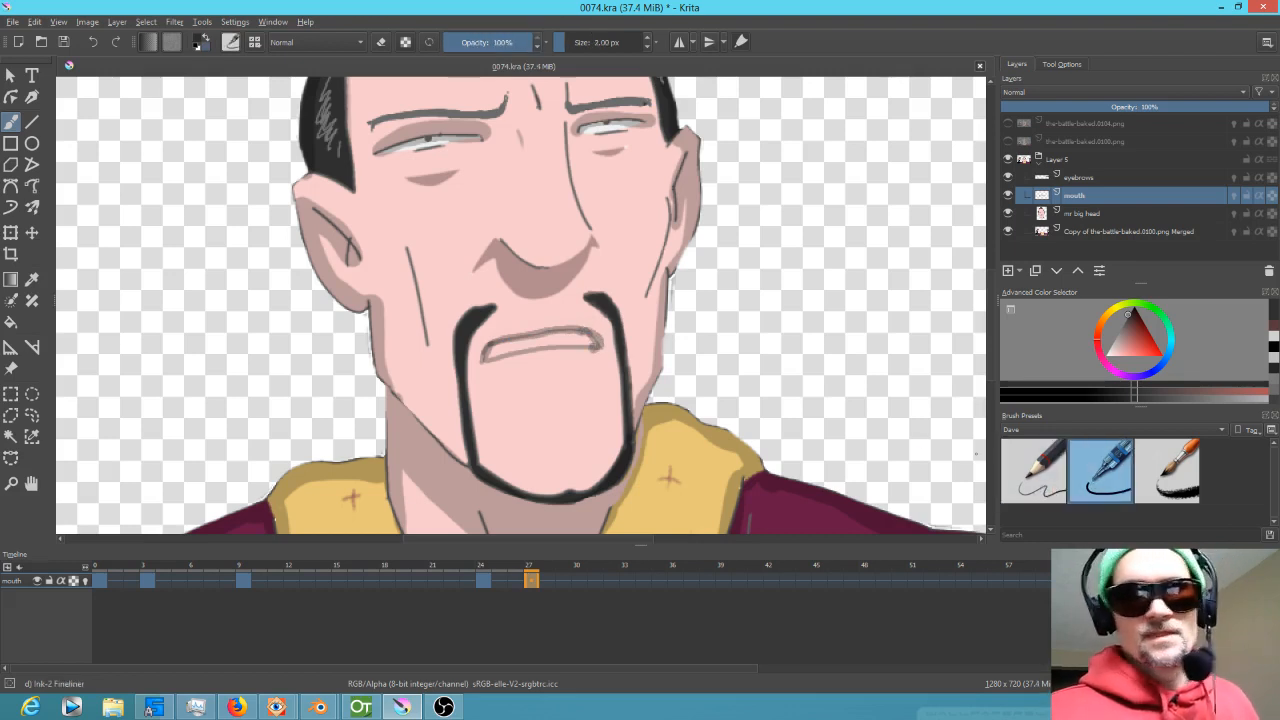
{"action": "key", "text": "e"}
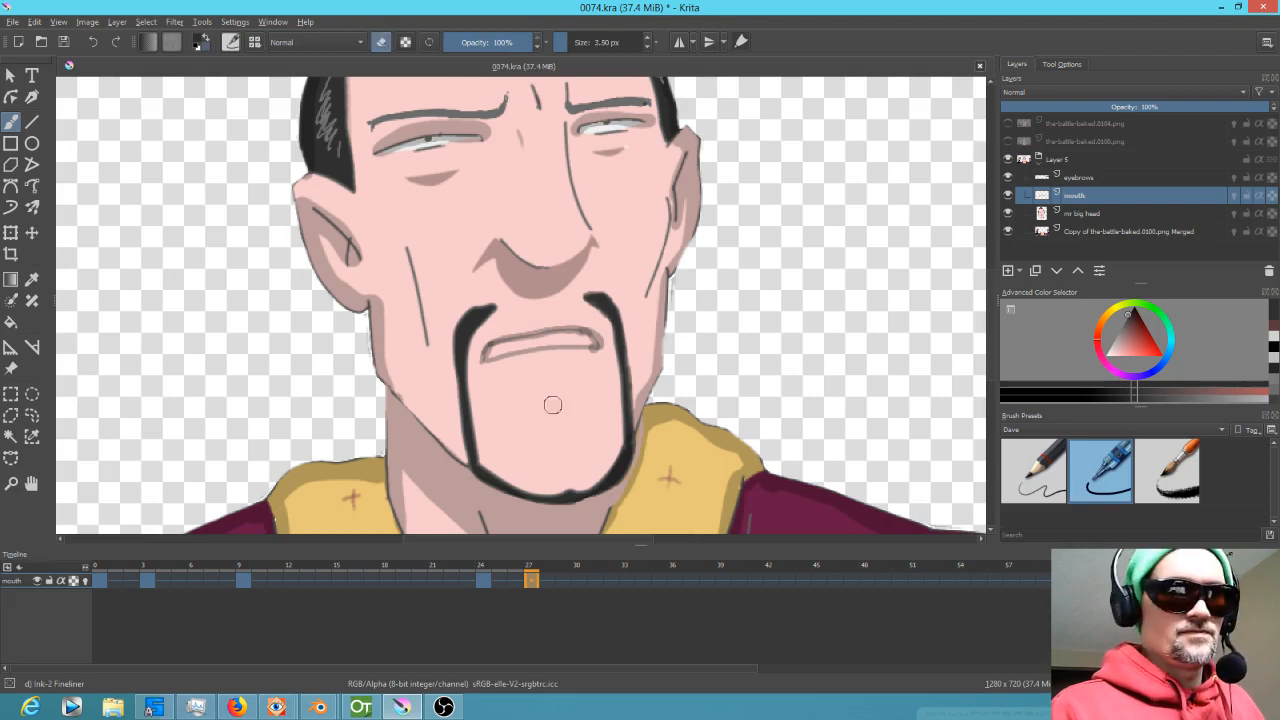
{"action": "mouse_move", "coordinate": [596, 342]}
{"action": "left_mouse_down"}
{"action": "mouse_move", "coordinate": [503, 354]}
{"action": "mouse_move", "coordinate": [506, 337]}
{"action": "mouse_move", "coordinate": [501, 350]}
{"action": "left_mouse_up"}
{"action": "key", "text": "e"}
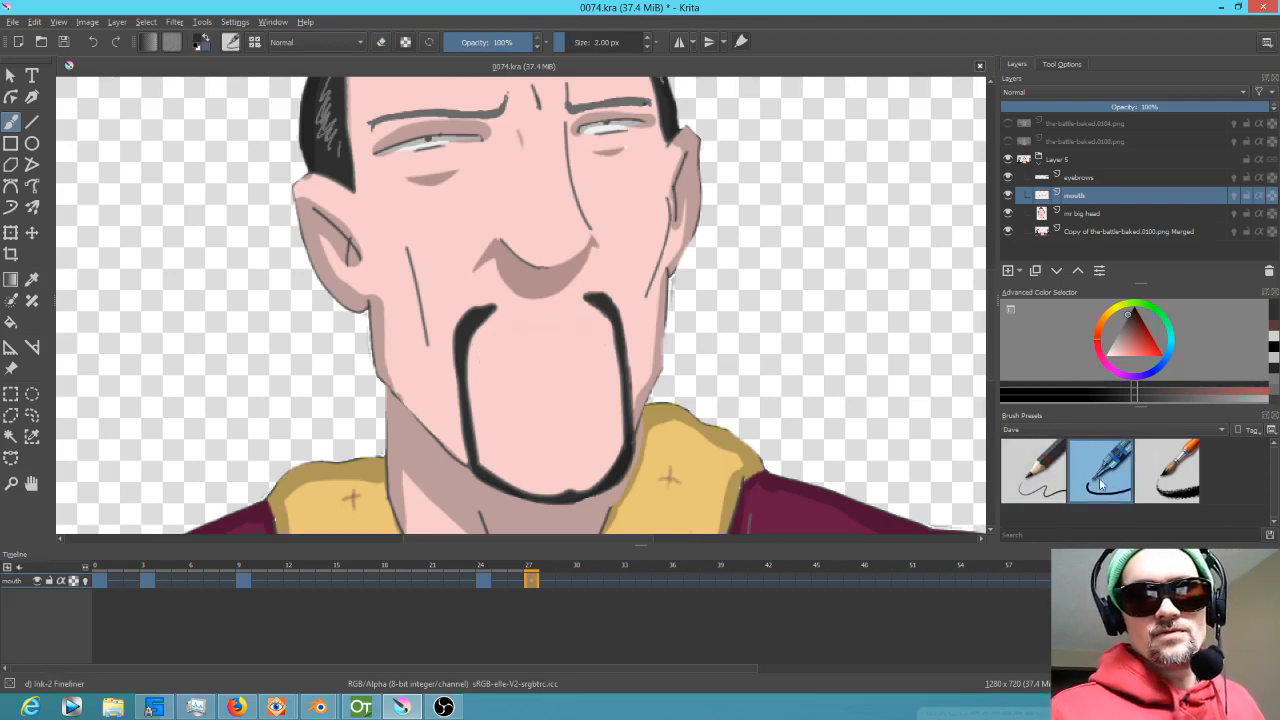
Draw a narrow closed mouth outline on frame 27, check it against frame 24, and add a curved upper line above it.
{"action": "mouse_move", "coordinate": [501, 347]}
{"action": "left_mouse_down"}
{"action": "mouse_move", "coordinate": [540, 340]}
{"action": "mouse_move", "coordinate": [494, 357]}
{"action": "left_mouse_up"}
{"action": "left_click_drag", "start_coordinate": [484, 568], "coordinate": [532, 574]}
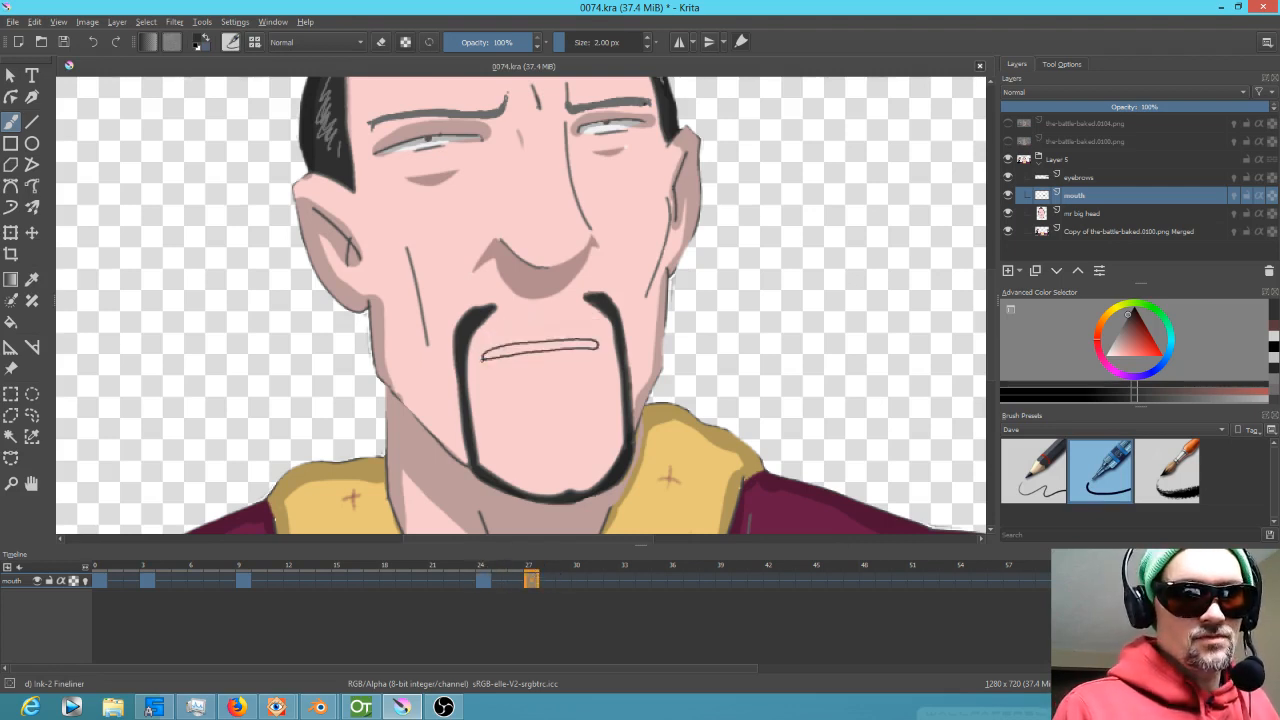
{"action": "left_click_drag", "start_coordinate": [484, 347], "coordinate": [566, 331]}
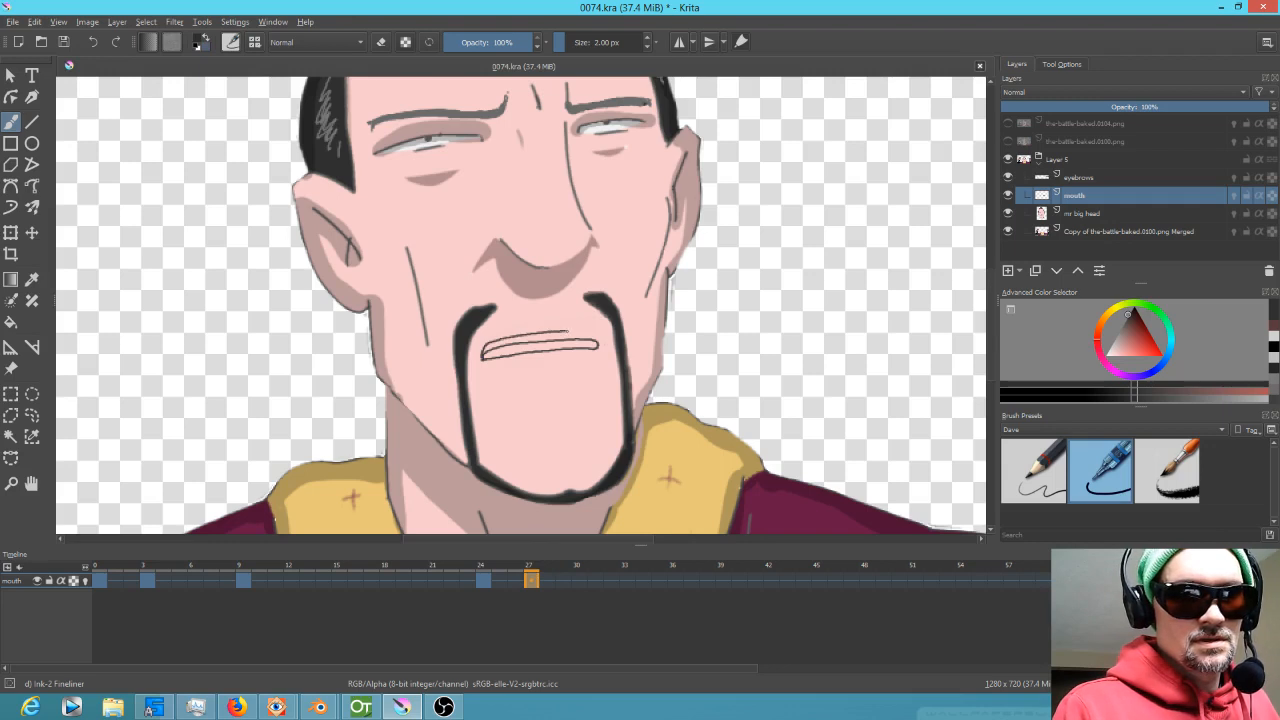
Draw the open mouth on frame 27 with a dark grey interior and a light grey strip of upper teeth.
{"action": "left_click_drag", "start_coordinate": [588, 364], "coordinate": [514, 371]}
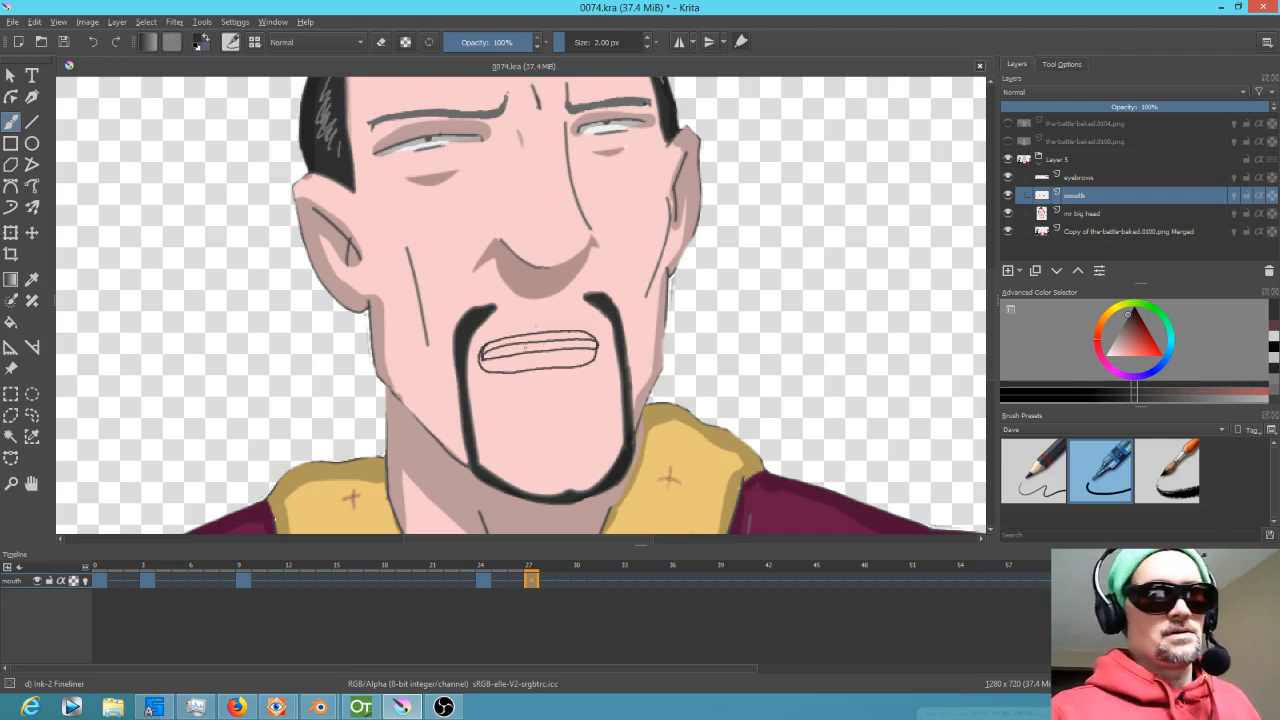
{"action": "mouse_move", "coordinate": [503, 364]}
{"action": "left_mouse_down", "text": "shift"}
{"action": "mouse_move", "coordinate": [515, 364]}
{"action": "mouse_move", "coordinate": [487, 361]}
{"action": "mouse_move", "coordinate": [581, 347]}
{"action": "mouse_move", "coordinate": [594, 358]}
{"action": "mouse_move", "coordinate": [490, 368]}
{"action": "mouse_move", "coordinate": [508, 351]}
{"action": "mouse_move", "coordinate": [570, 356]}
{"action": "left_mouse_up", "text": "shift"}
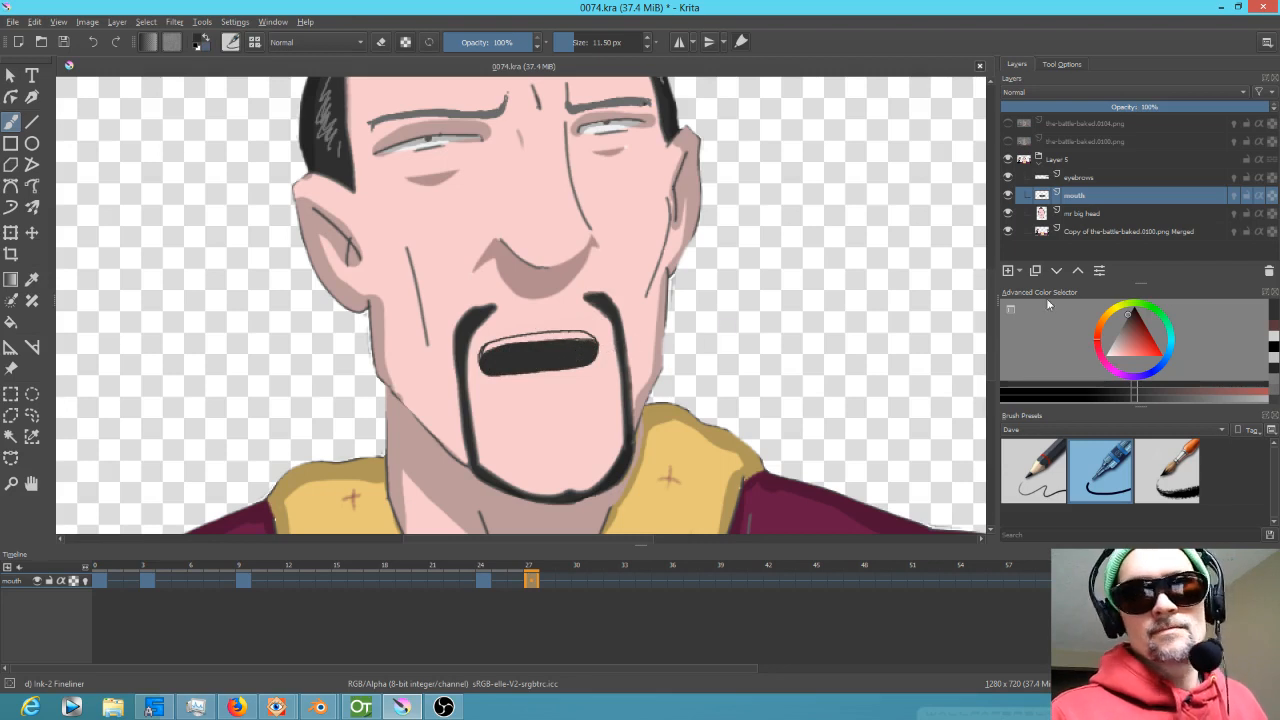
{"action": "left_click", "coordinate": [1108, 350]}
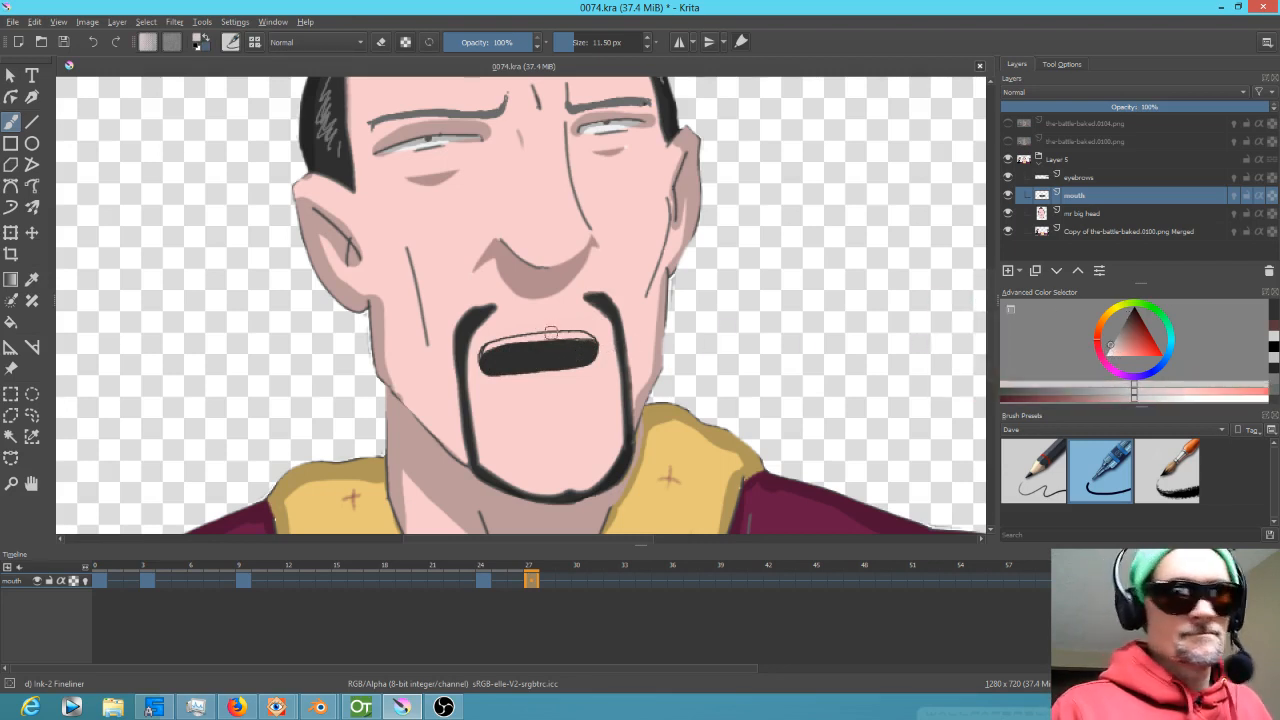
{"action": "key", "text": "f"}
{"action": "left_click", "coordinate": [566, 344]}
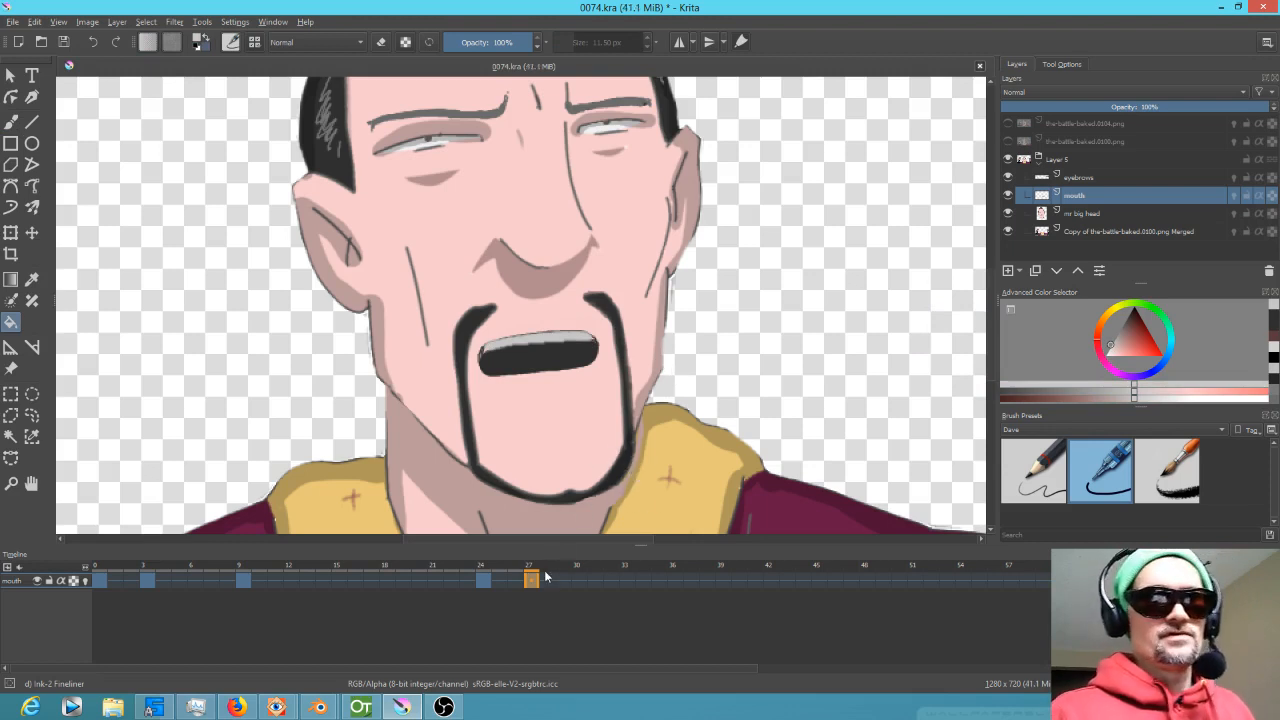
{"action": "left_click", "coordinate": [1097, 476]}
{"action": "left_click", "coordinate": [1127, 318]}
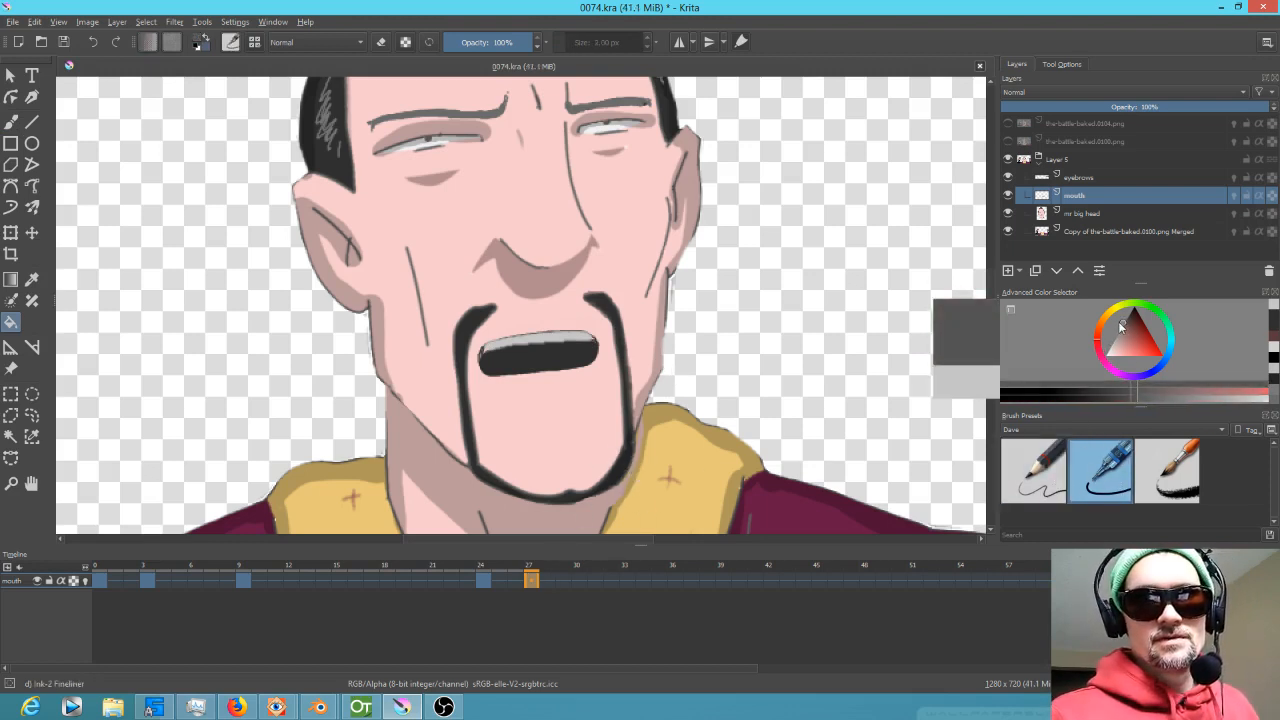
{"action": "key", "text": "b"}
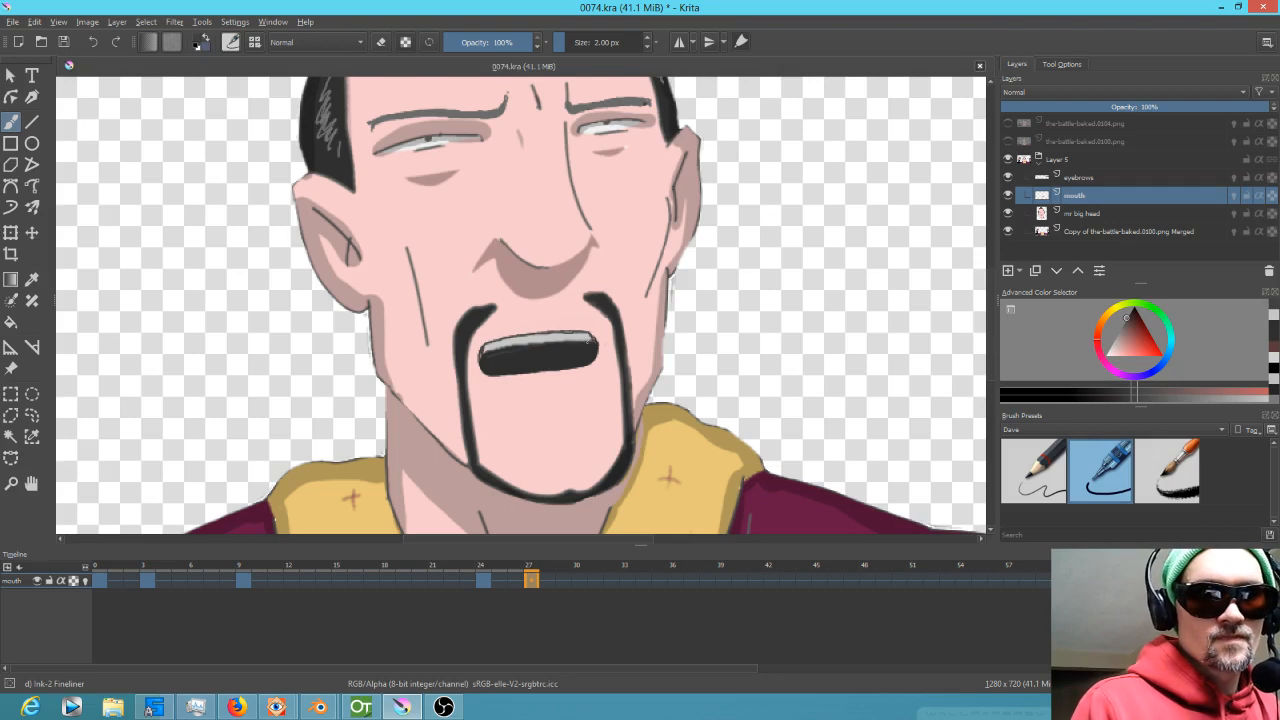
Copy the mouth keyframe at frame 0 to frame 30 and the one at frame 3 to frame 33.
{"action": "left_click", "coordinate": [569, 581]}
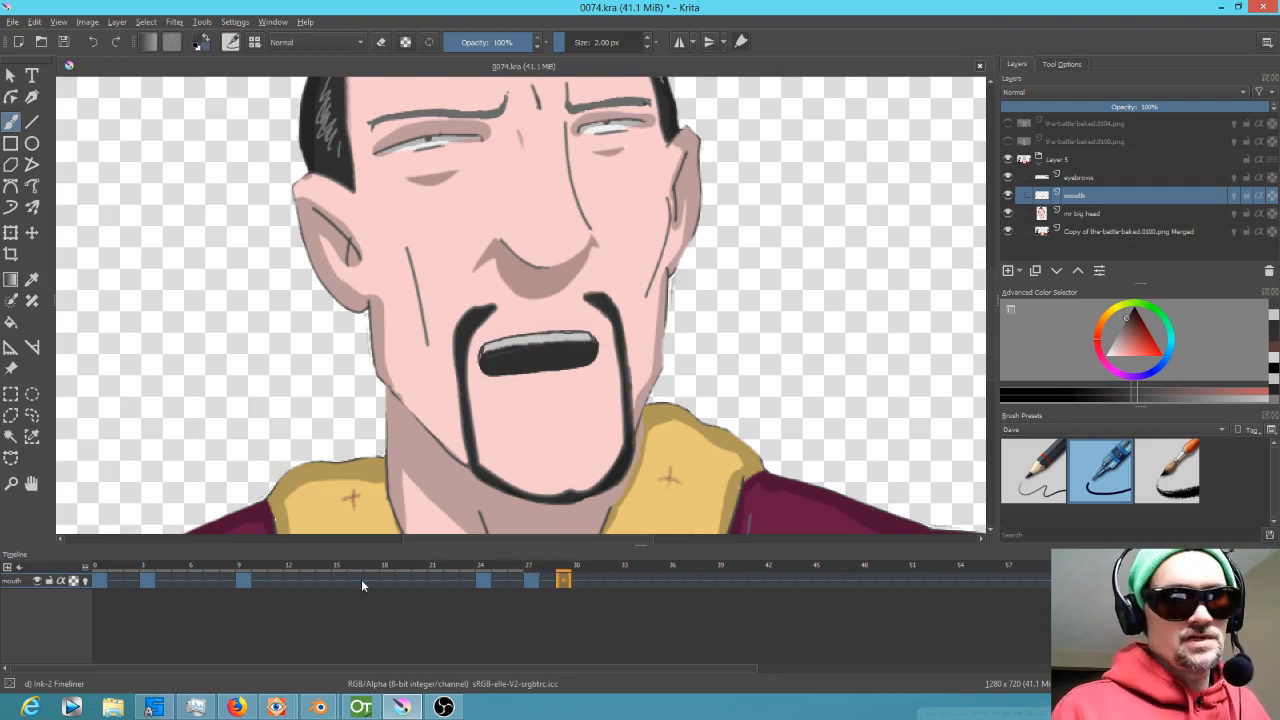
{"action": "left_click", "coordinate": [152, 570]}
{"action": "left_click", "coordinate": [102, 583]}
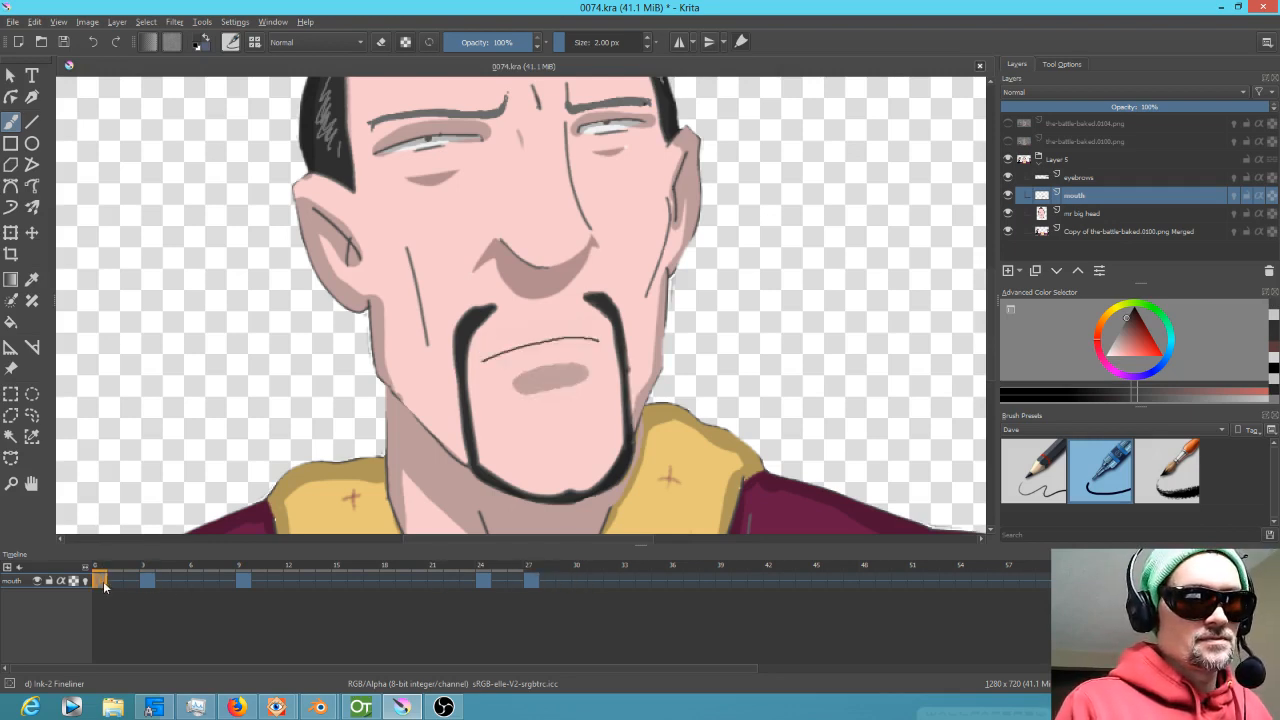
{"action": "left_click_drag", "start_coordinate": [104, 585], "coordinate": [581, 589]}
{"action": "left_click_drag", "start_coordinate": [481, 565], "coordinate": [627, 565]}
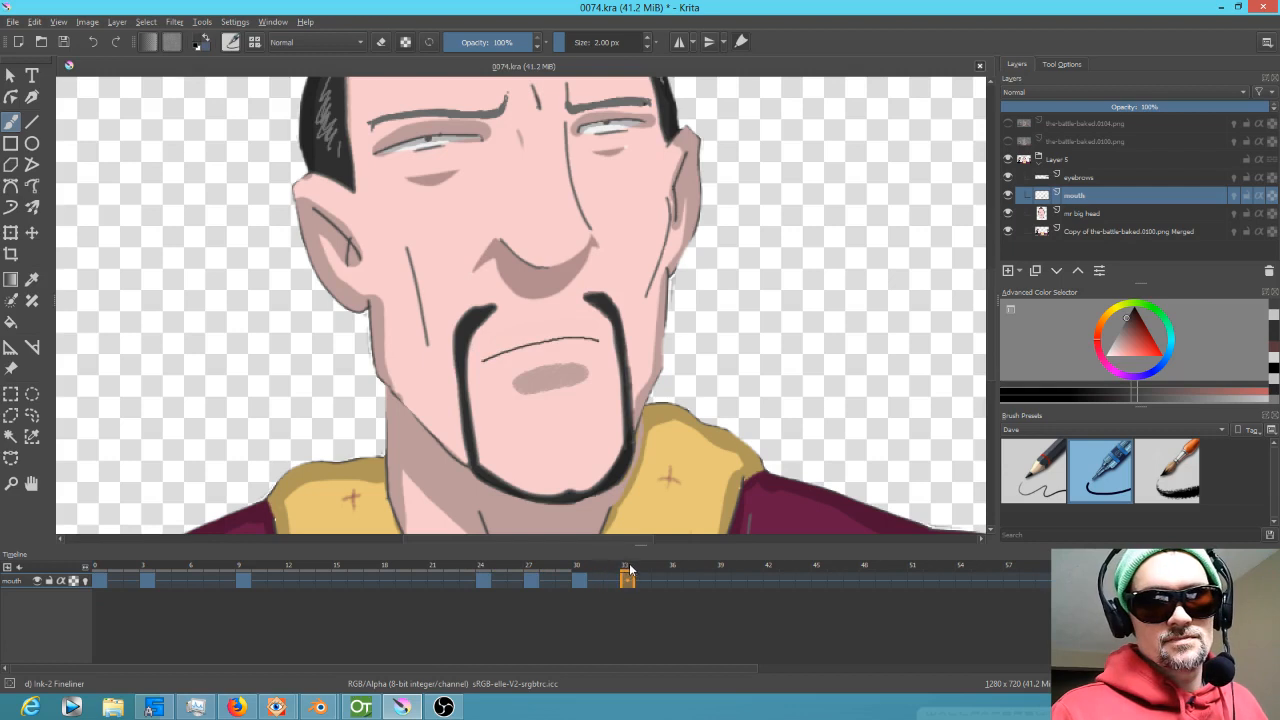
{"action": "left_click", "coordinate": [146, 581]}
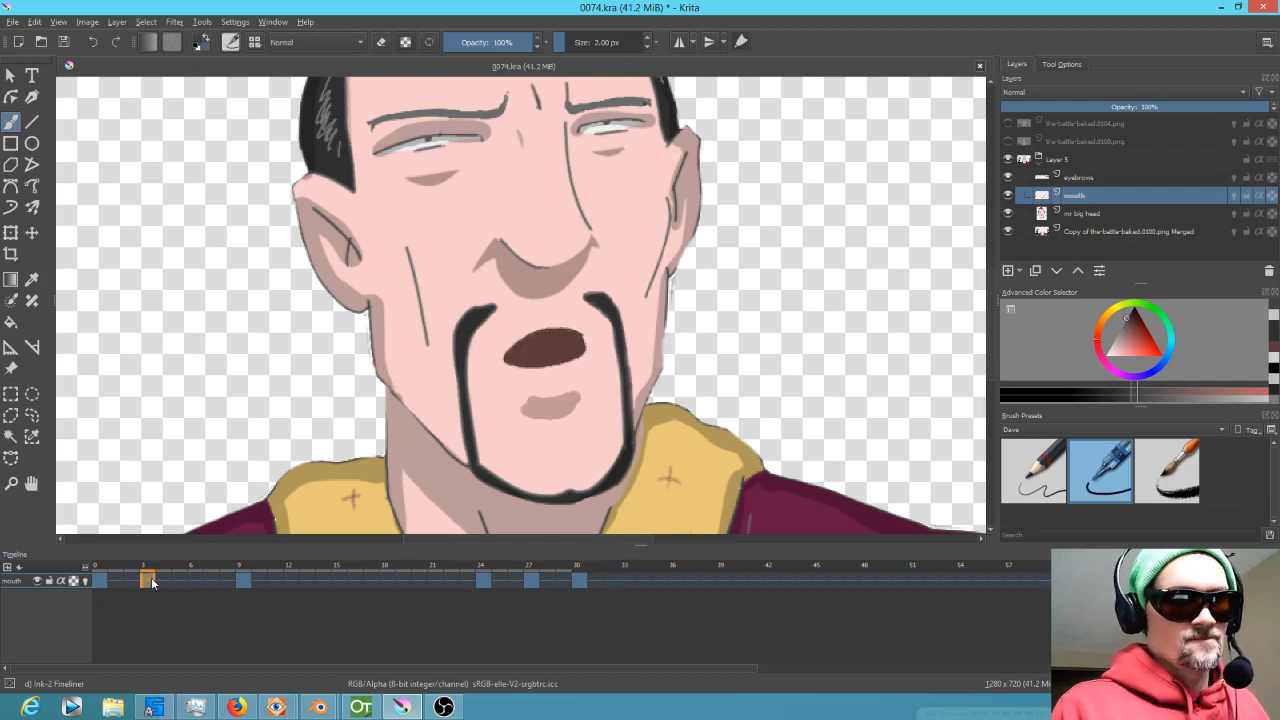
{"action": "left_click_drag", "start_coordinate": [290, 638], "coordinate": [626, 605]}
Clear the mouth drawing at frame 36 and outline a narrow slanted mouth there with the 2 px fineliner.
{"action": "left_click", "coordinate": [483, 580]}
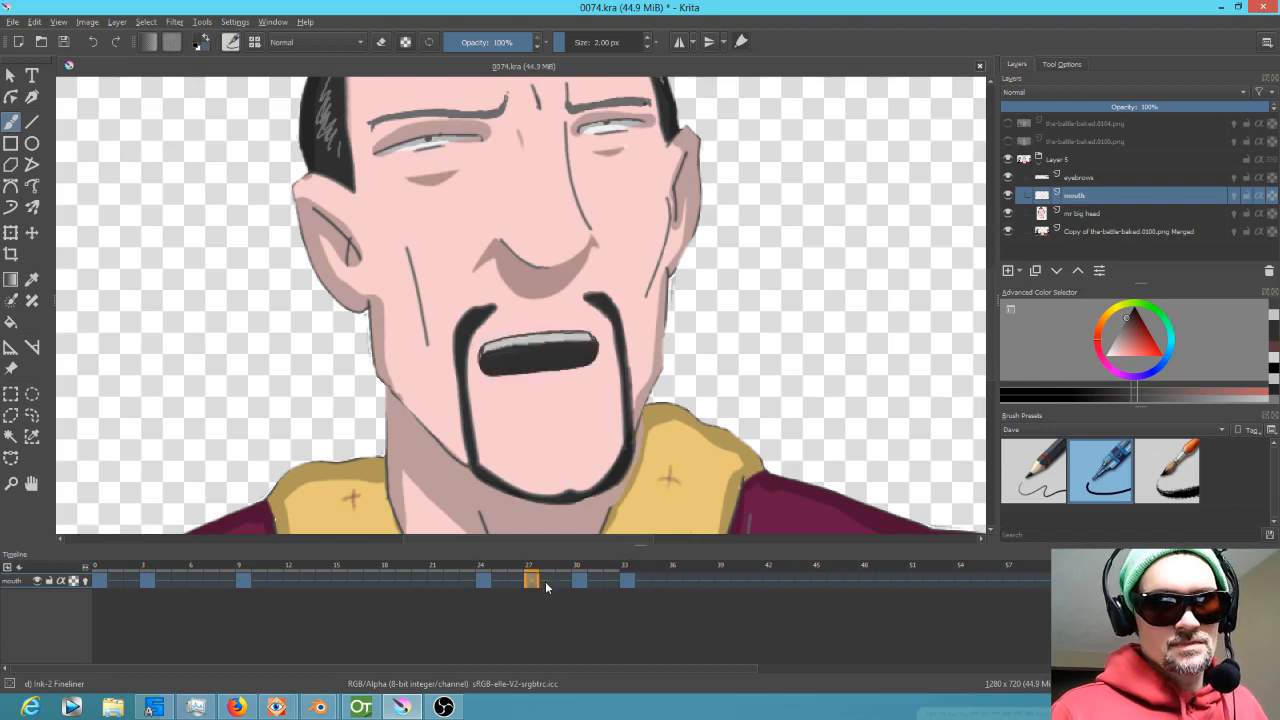
{"action": "left_click", "coordinate": [577, 580]}
{"action": "left_click", "coordinate": [243, 580]}
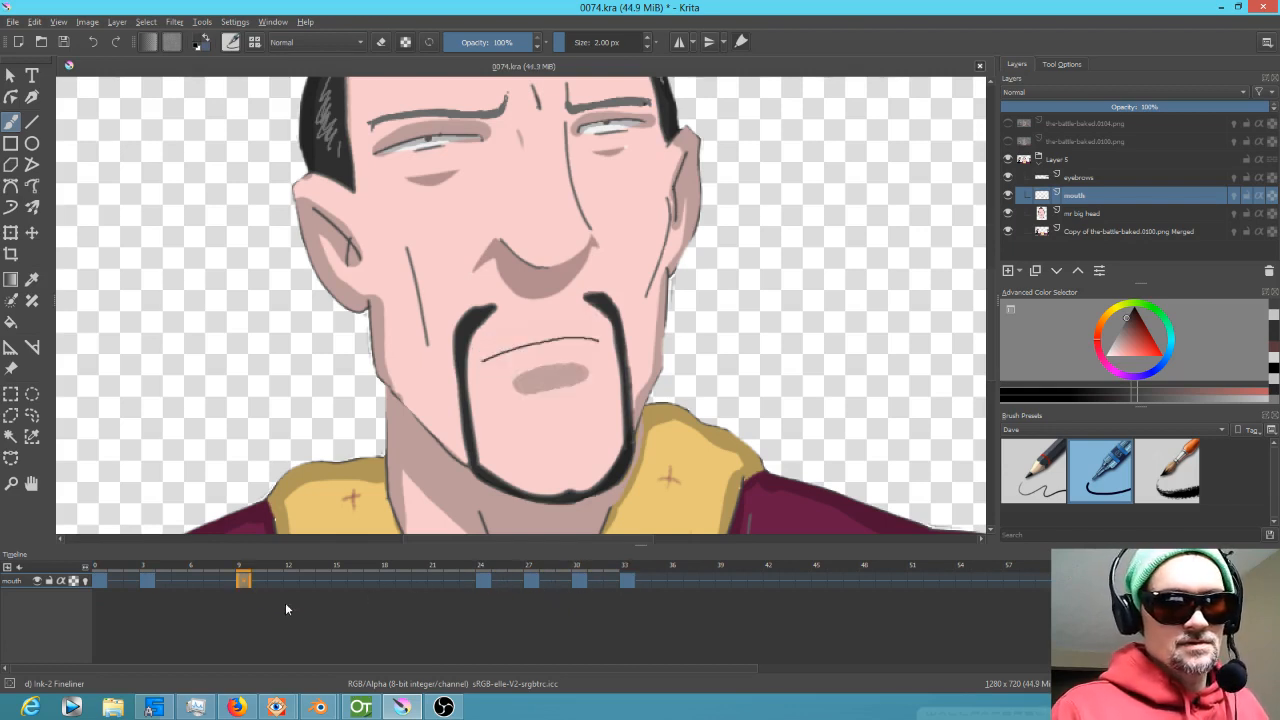
{"action": "left_click", "coordinate": [674, 580]}
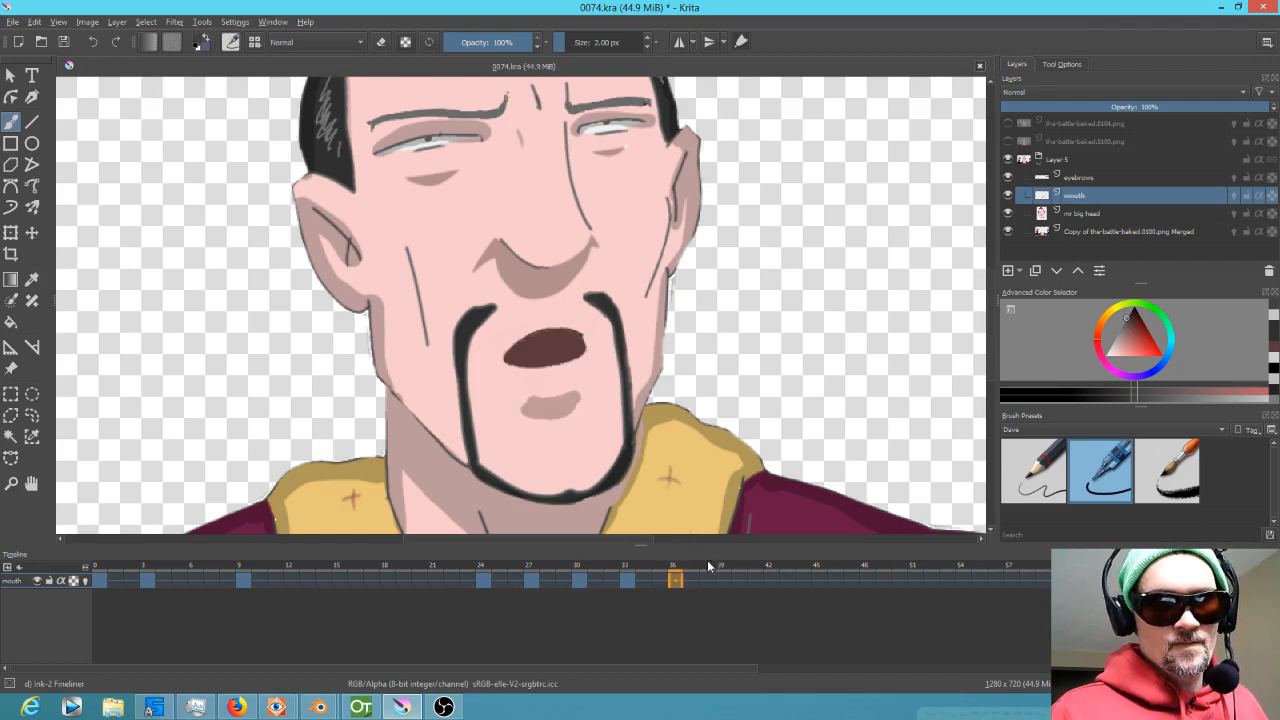
{"action": "key", "text": "Delete"}
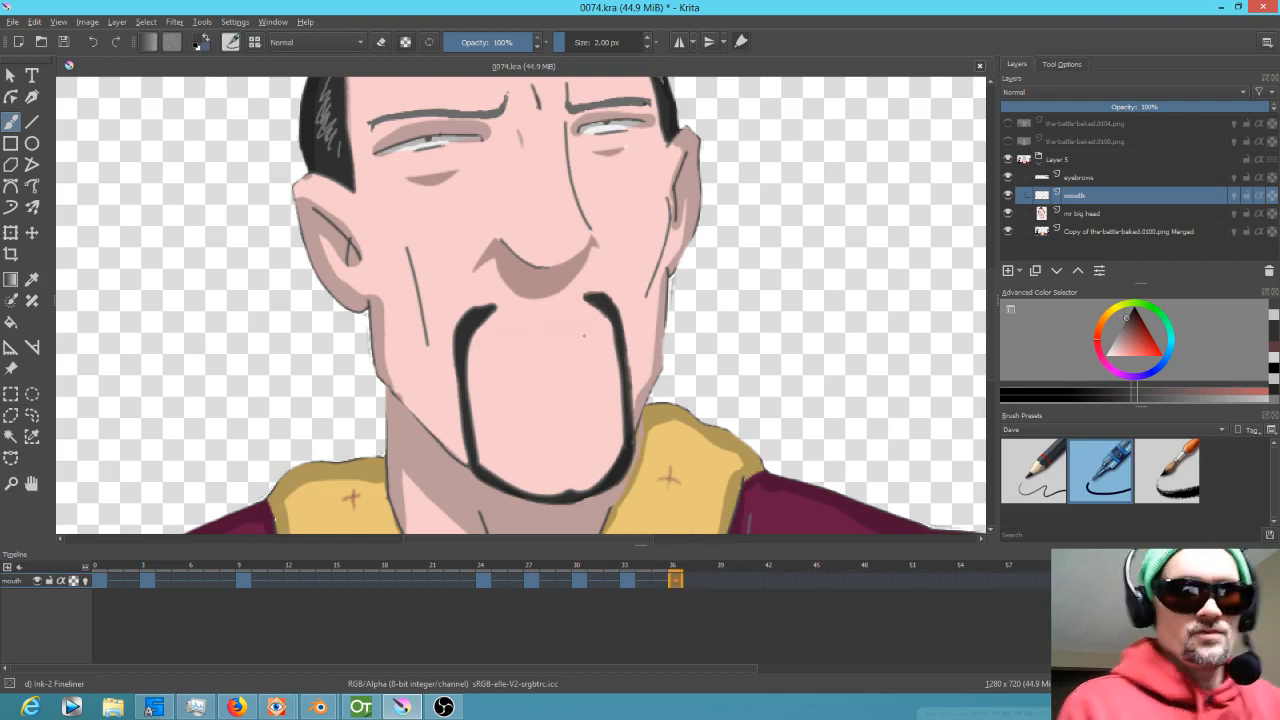
{"action": "mouse_move", "coordinate": [502, 350]}
{"action": "left_mouse_down"}
{"action": "mouse_move", "coordinate": [582, 341]}
{"action": "mouse_move", "coordinate": [597, 355]}
{"action": "mouse_move", "coordinate": [521, 366]}
{"action": "left_mouse_up"}
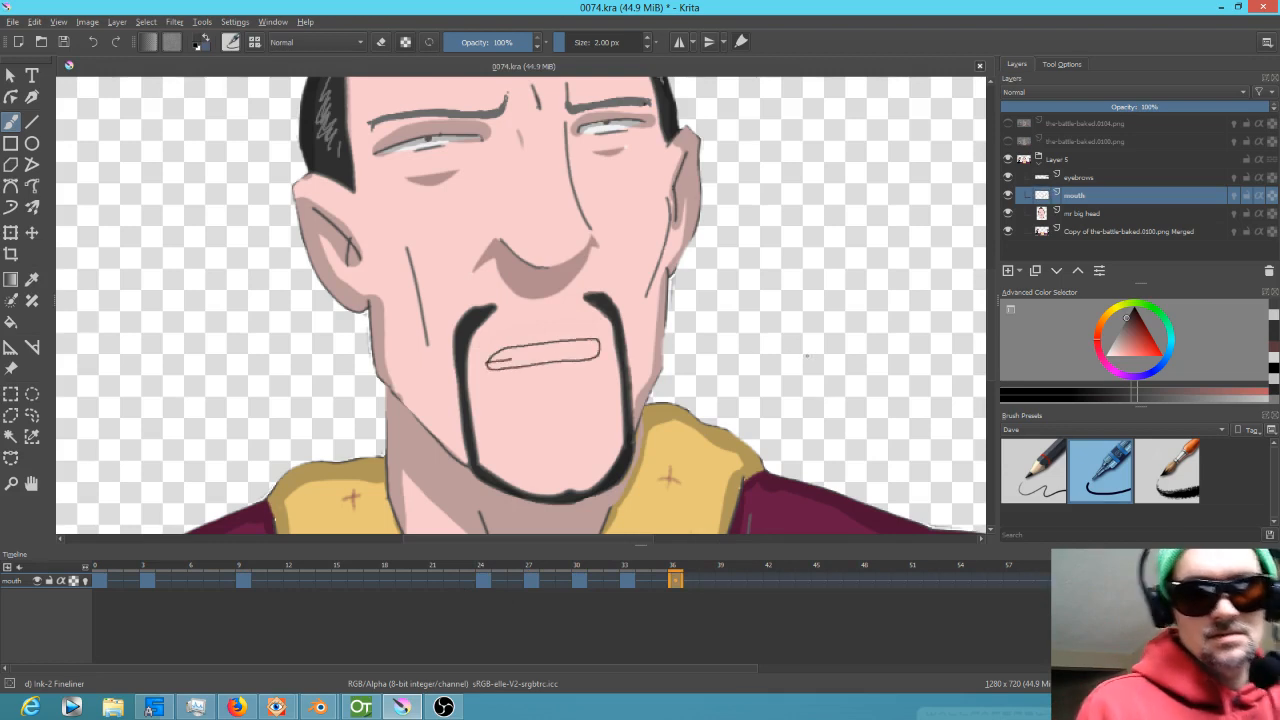
{"action": "left_click_drag", "start_coordinate": [1121, 350], "coordinate": [1113, 340]}
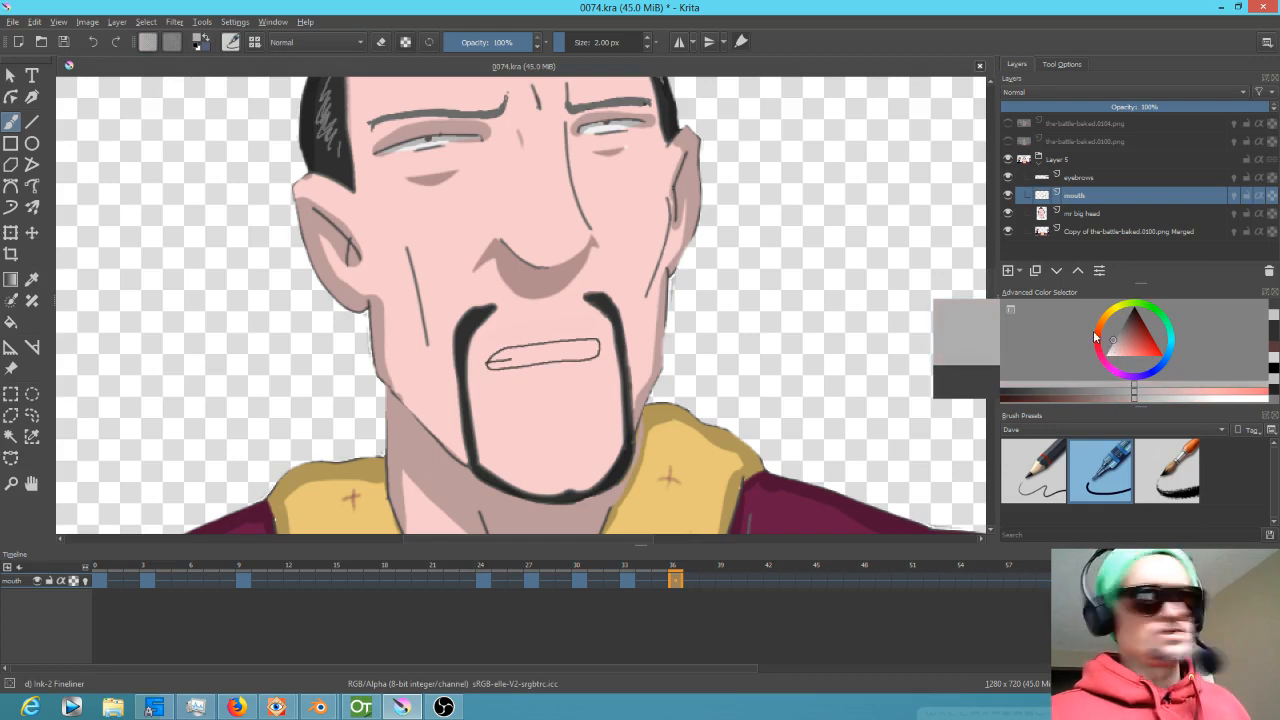
{"action": "key", "text": "f"}
{"action": "left_click", "coordinate": [566, 360]}
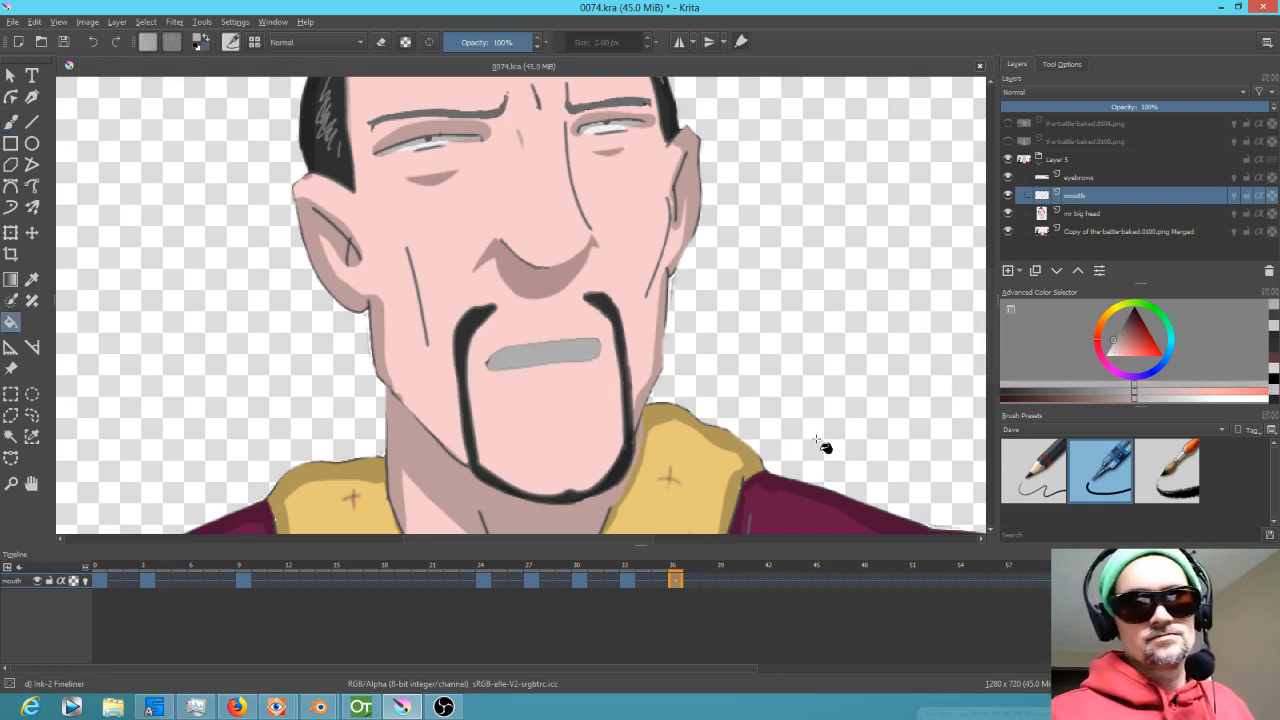
{"action": "key", "text": "ctrl+z"}
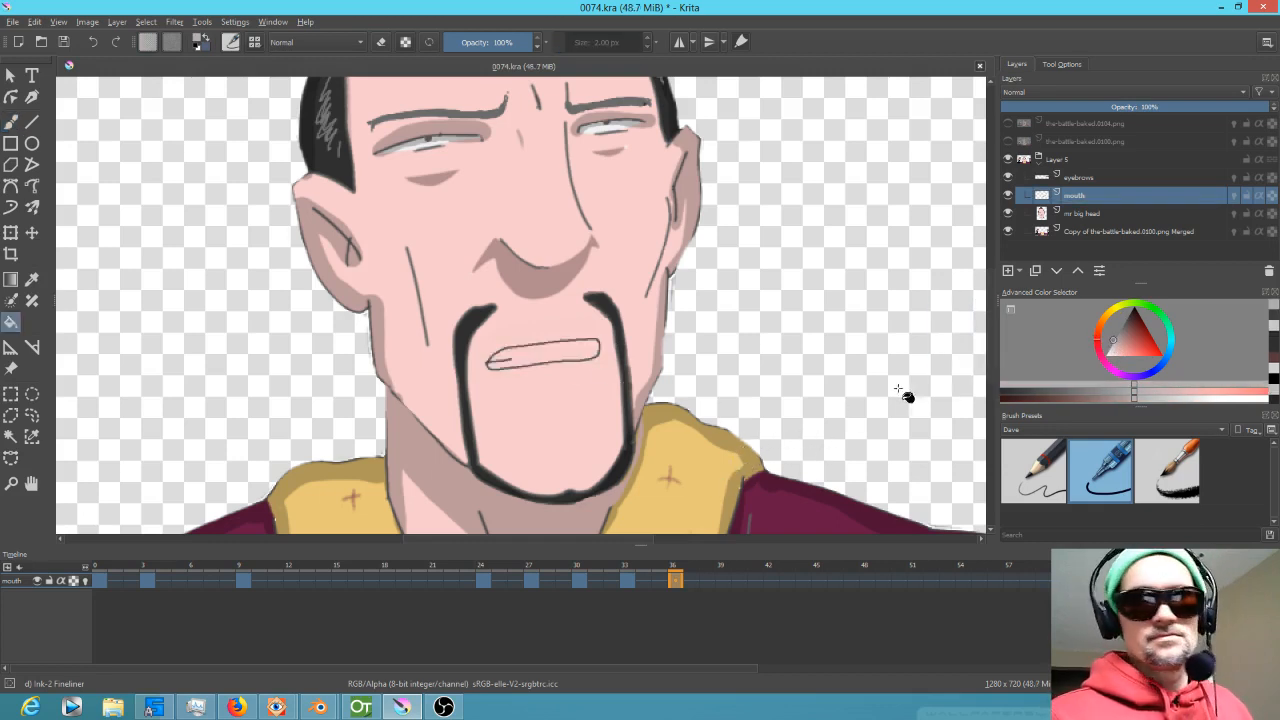
{"action": "left_click", "coordinate": [300, 42]}
{"action": "left_click", "coordinate": [302, 53]}
{"action": "left_click", "coordinate": [589, 357]}
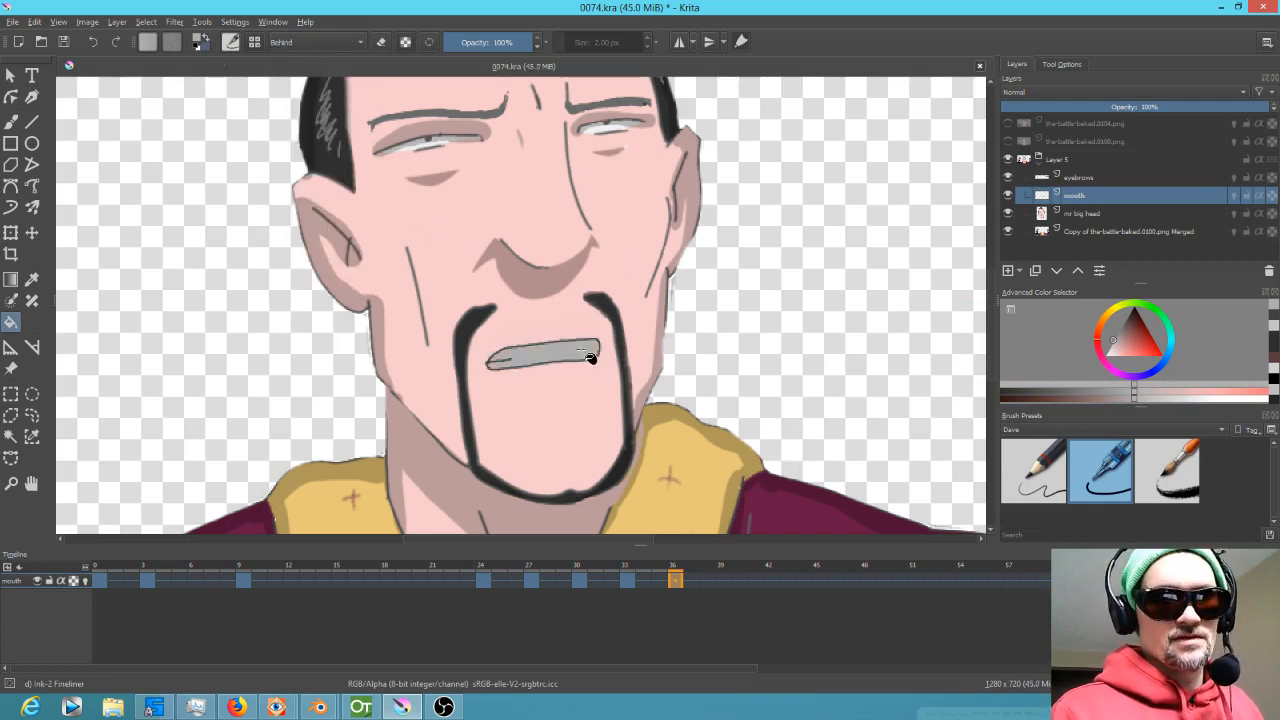
{"action": "left_click", "coordinate": [328, 41]}
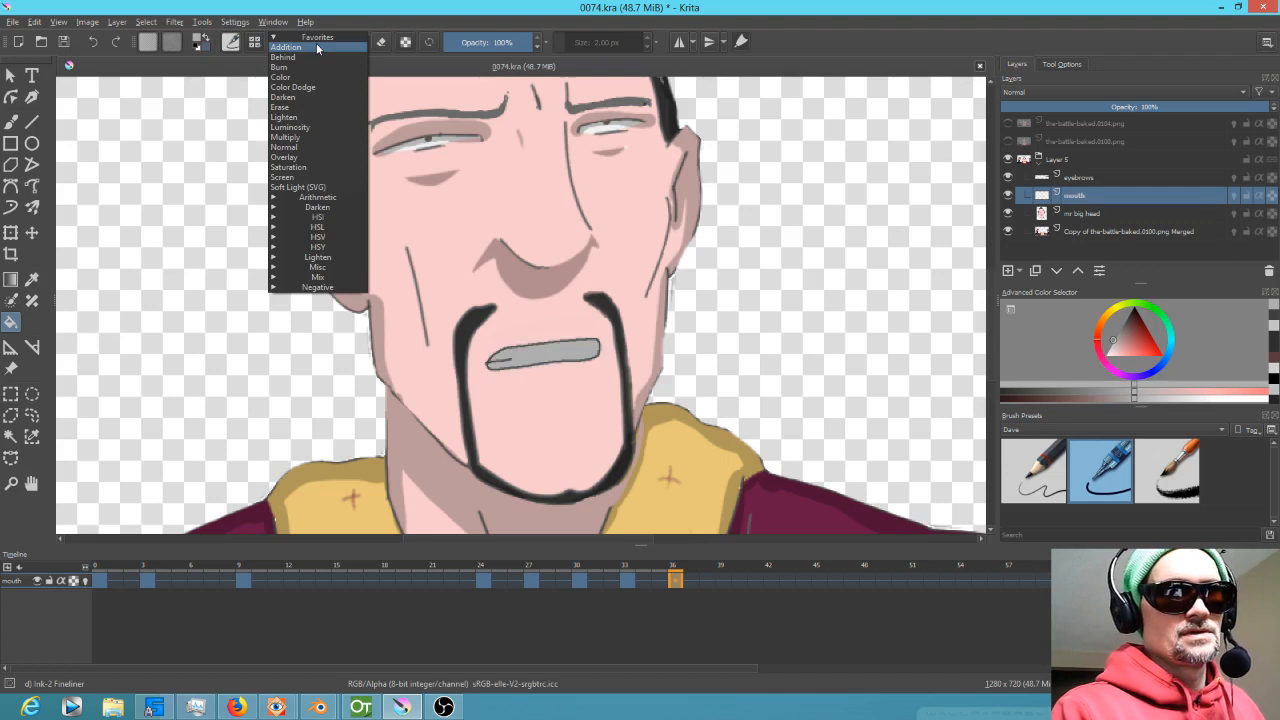
{"action": "left_click", "coordinate": [320, 147]}
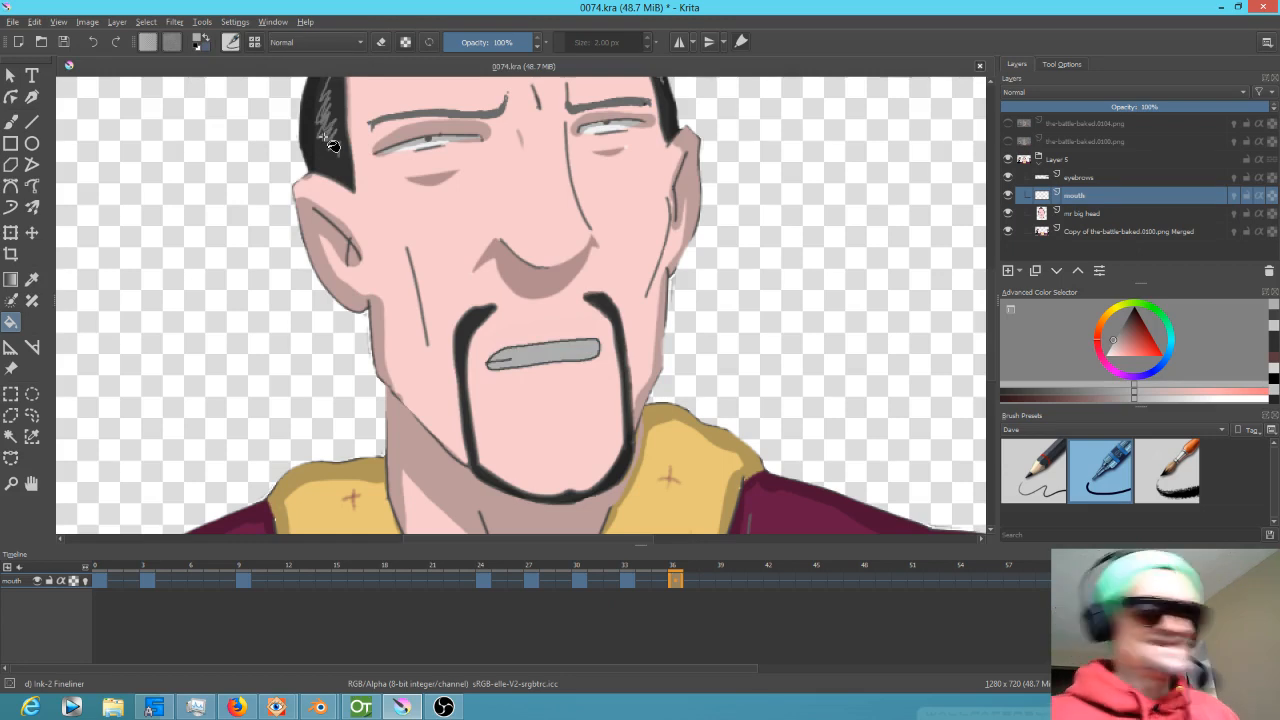
{"action": "key", "text": "ctrl+z"}
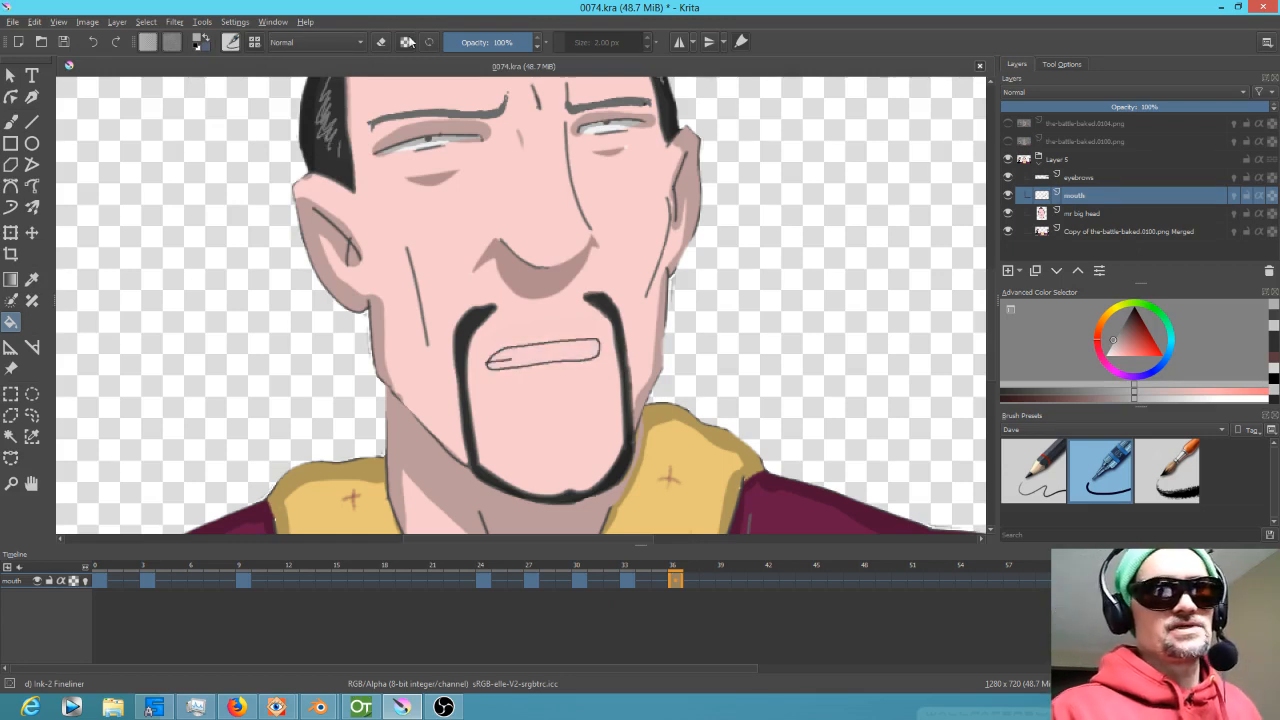
Fill the mouth outline on frame 36 with light grey in Behind blending mode, and return the mode to Normal.
{"action": "left_click", "coordinate": [341, 42]}
{"action": "left_click", "coordinate": [335, 62]}
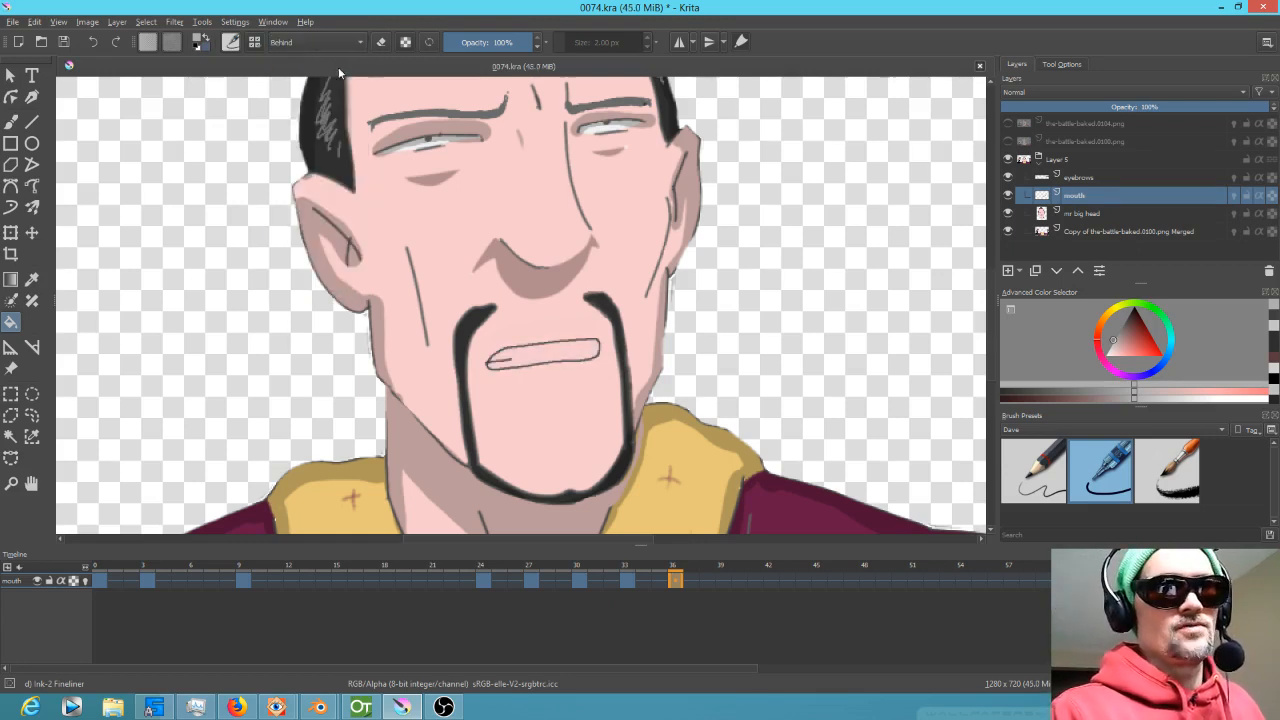
{"action": "left_click_drag", "start_coordinate": [1116, 346], "coordinate": [1105, 359]}
{"action": "left_click", "coordinate": [580, 358]}
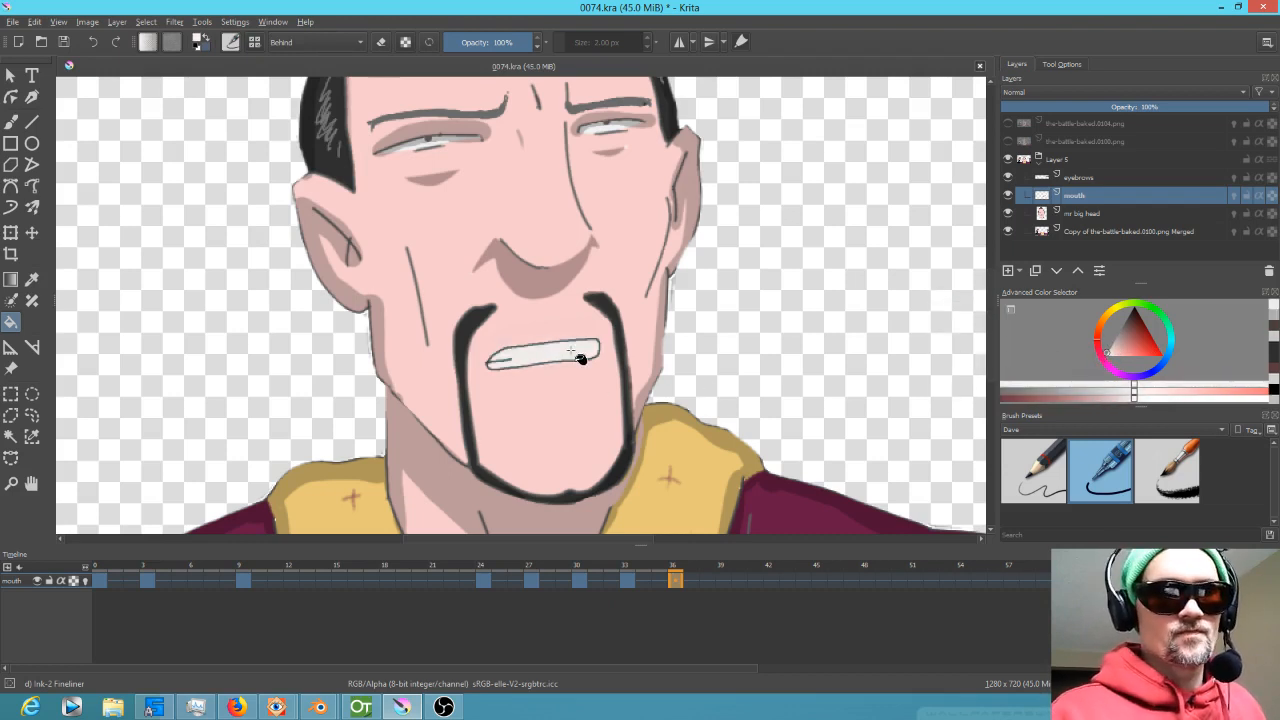
{"action": "key", "text": "ctrl+z"}
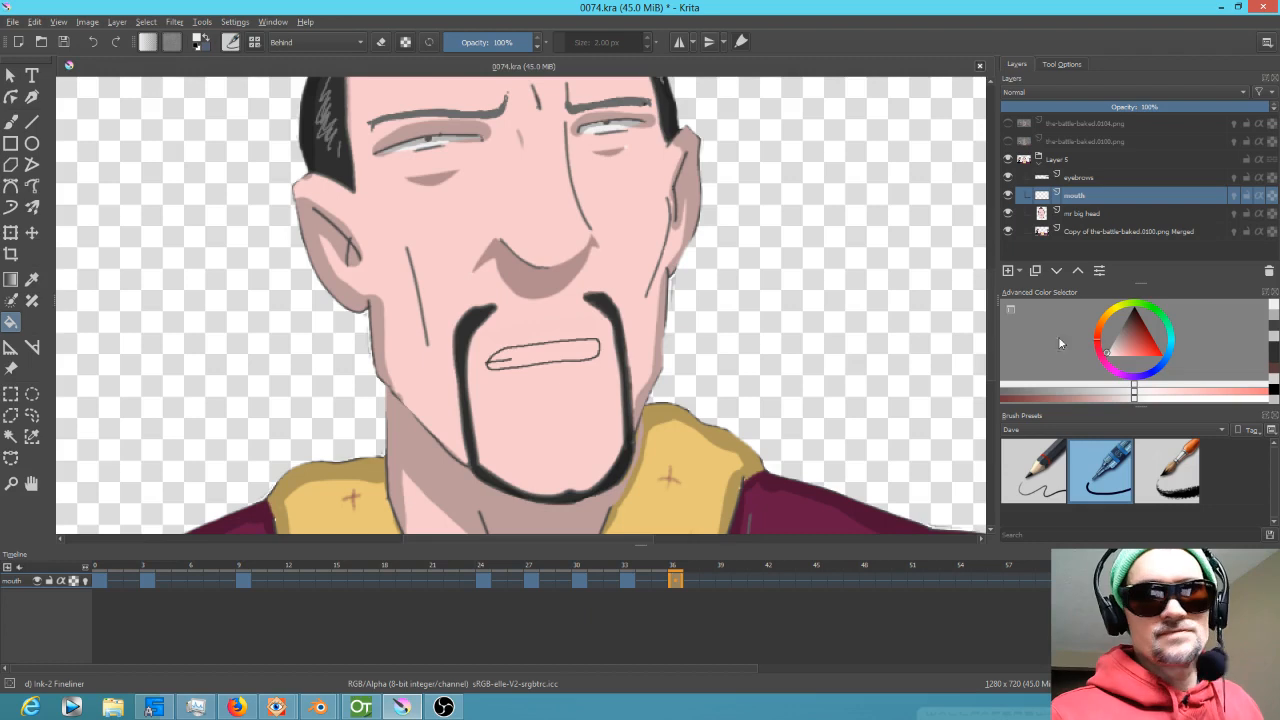
{"action": "left_click_drag", "start_coordinate": [1118, 353], "coordinate": [1077, 352]}
{"action": "left_click", "coordinate": [584, 360]}
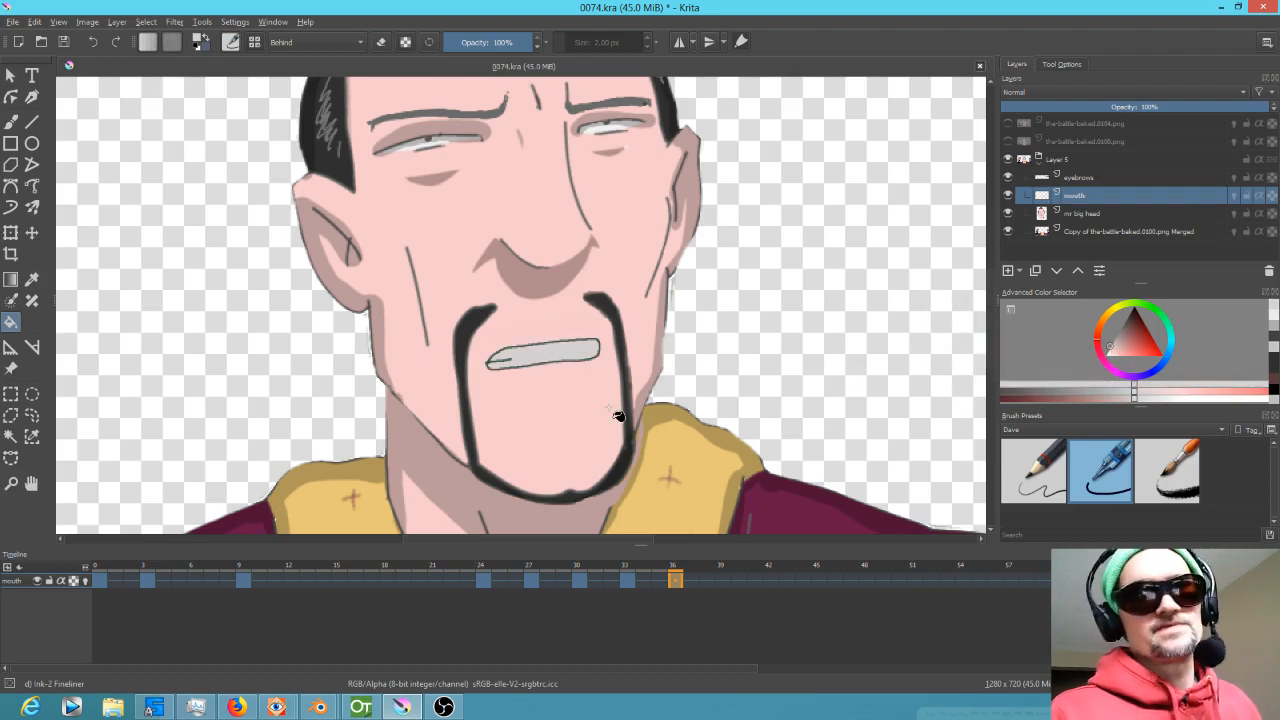
{"action": "left_click", "coordinate": [302, 41]}
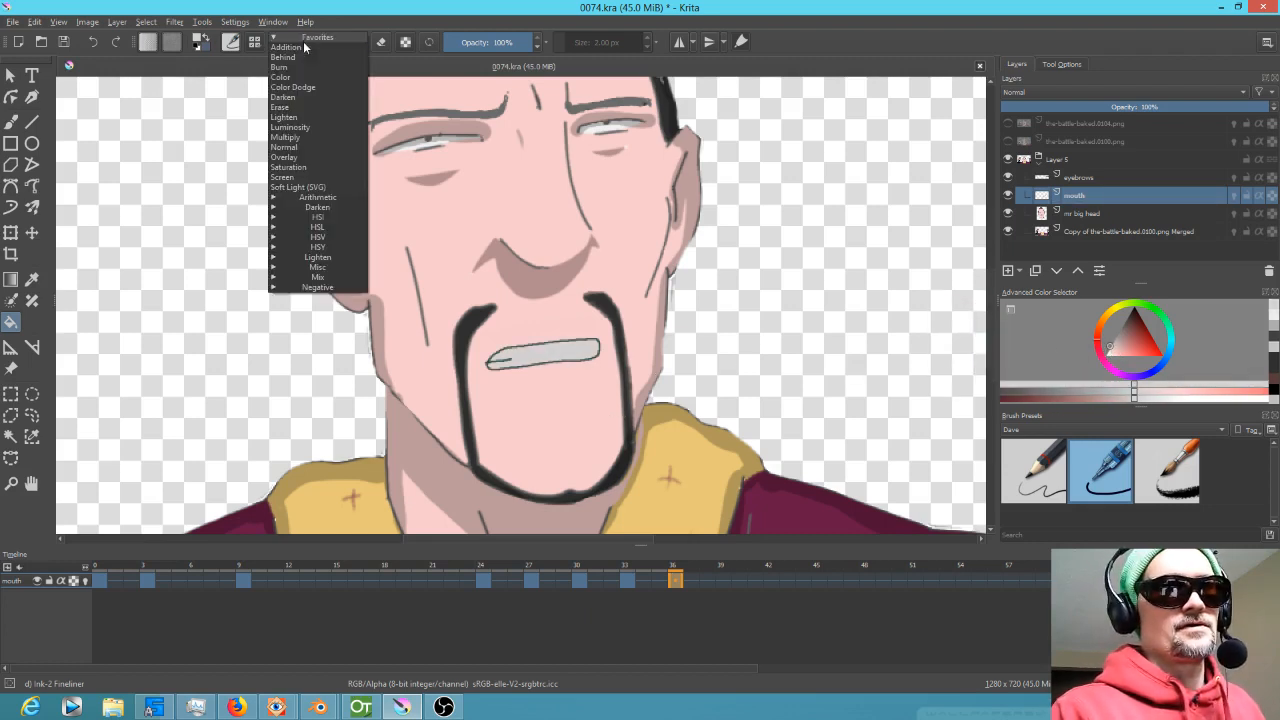
{"action": "left_click", "coordinate": [309, 155]}
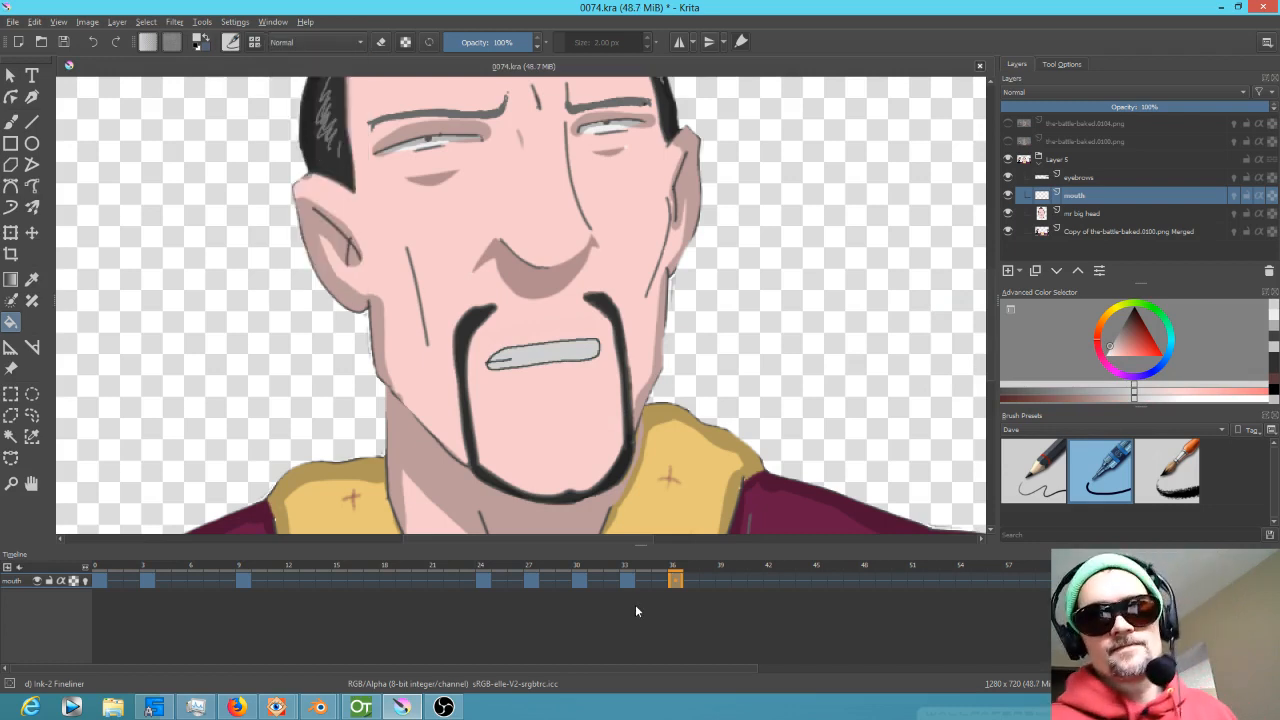
Paint a black shadow below the mouth on frame 36 with a 16.50 px brush at 18% opacity.
{"action": "left_click", "coordinate": [1131, 326]}
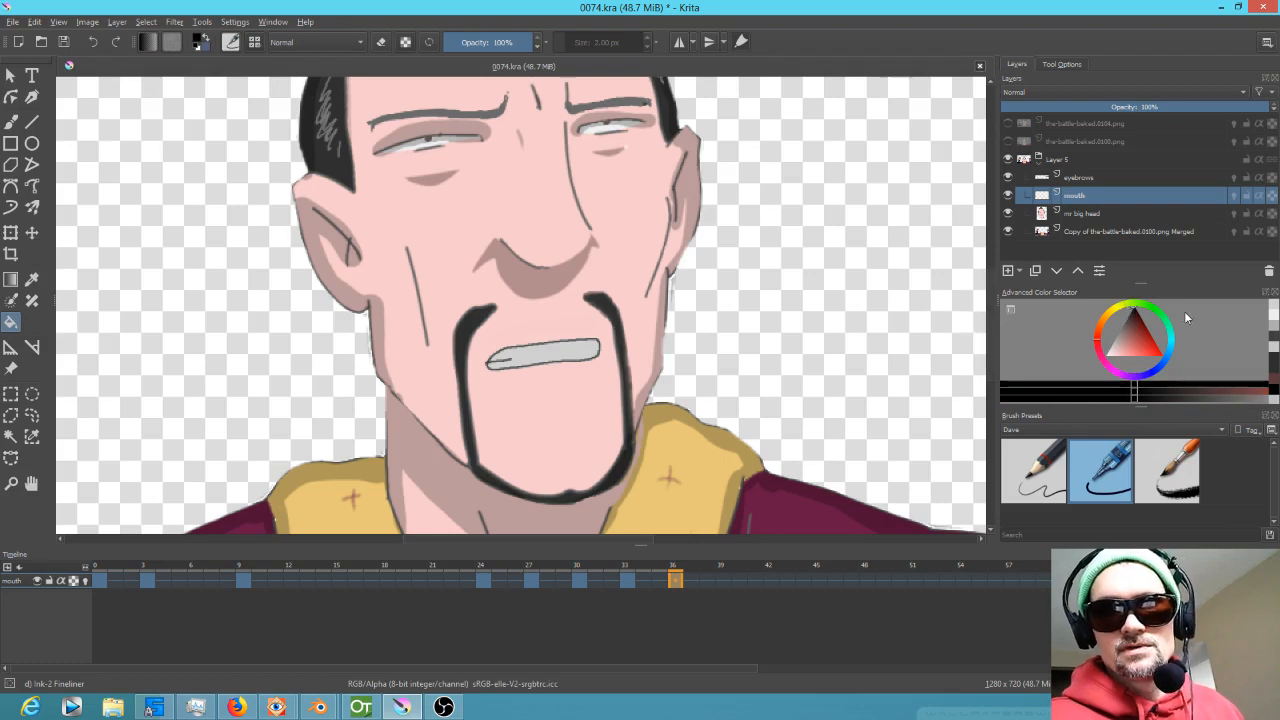
{"action": "left_click", "coordinate": [462, 43]}
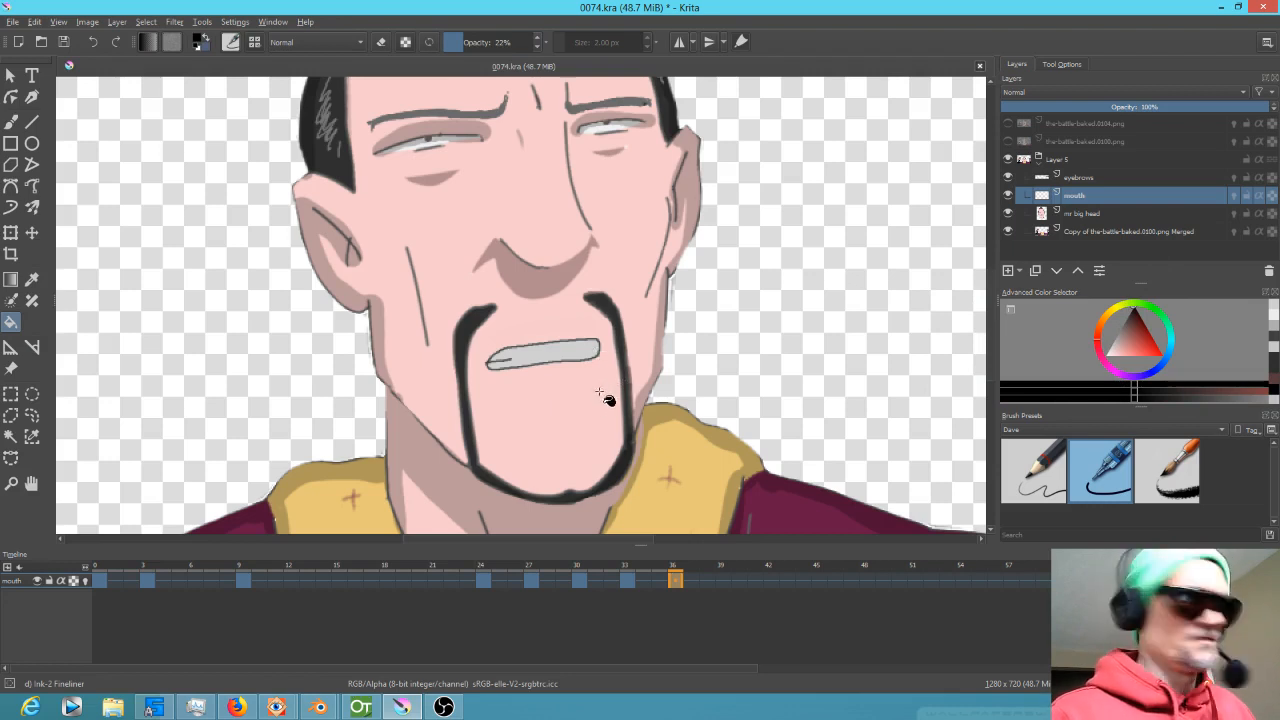
{"action": "key", "text": "b"}
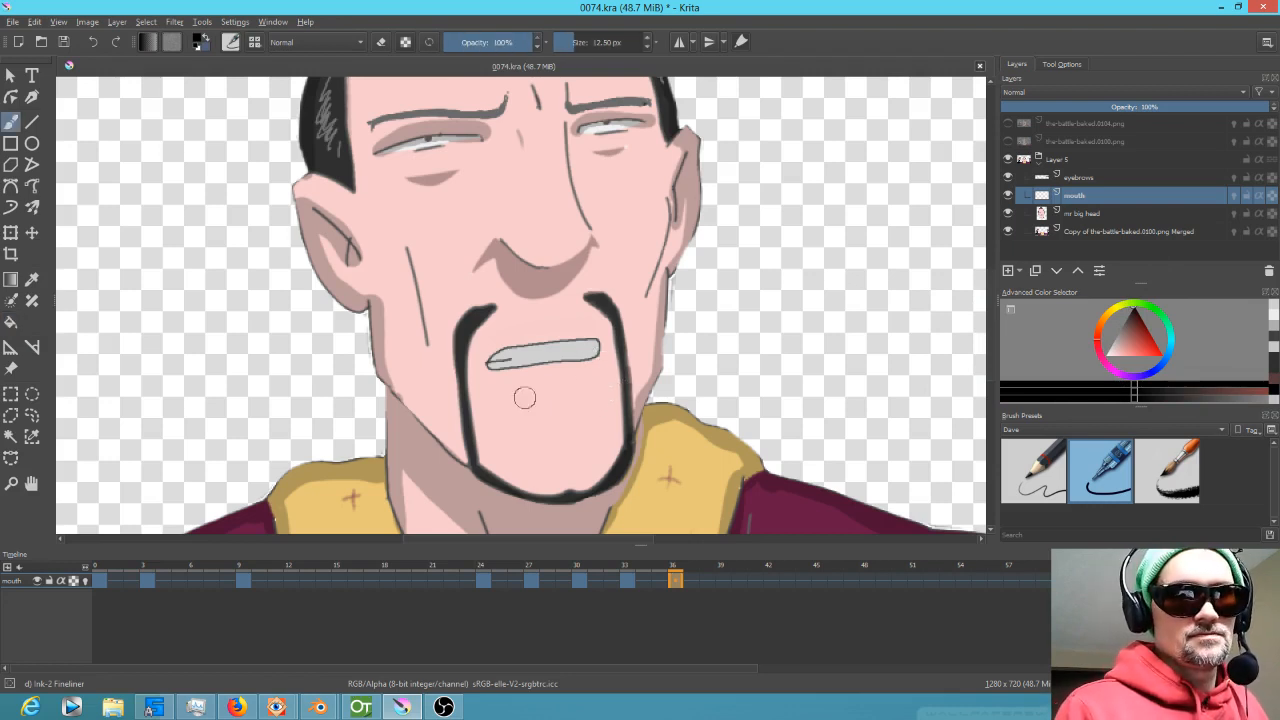
{"action": "left_click_drag", "start_coordinate": [514, 394], "coordinate": [576, 391]}
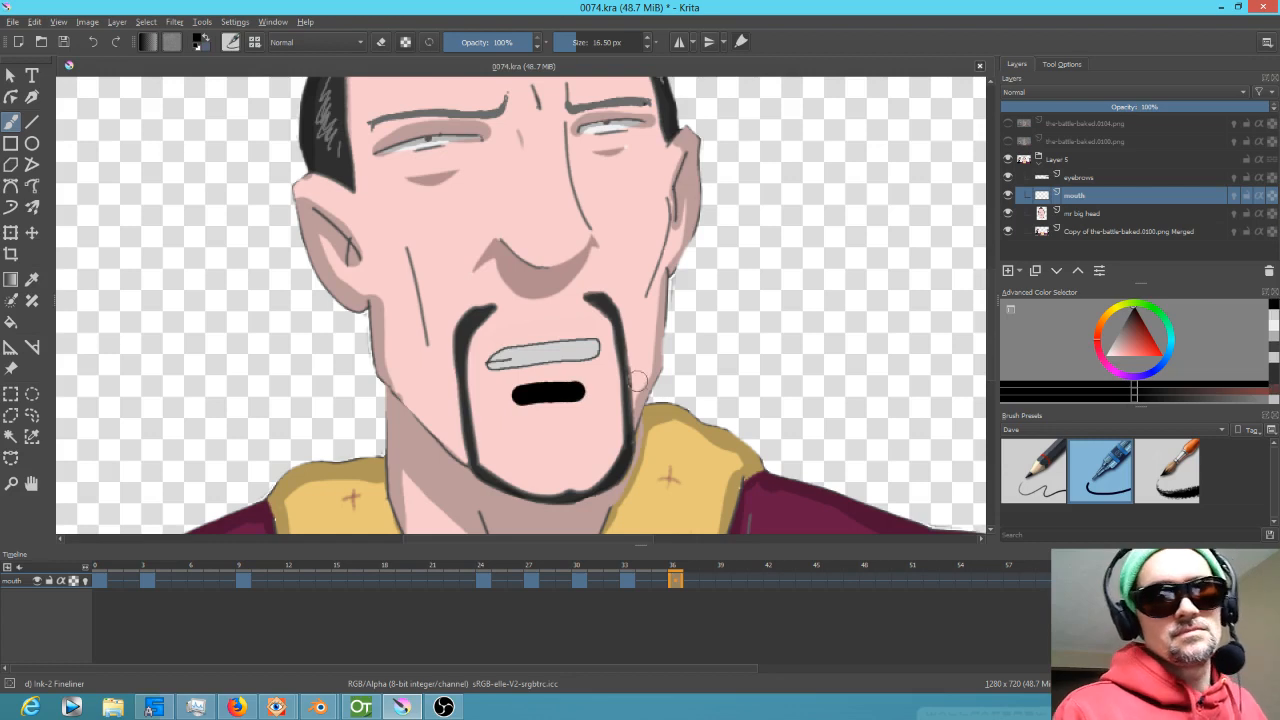
{"action": "key", "text": "ctrl+z"}
{"action": "left_click", "coordinate": [455, 43]}
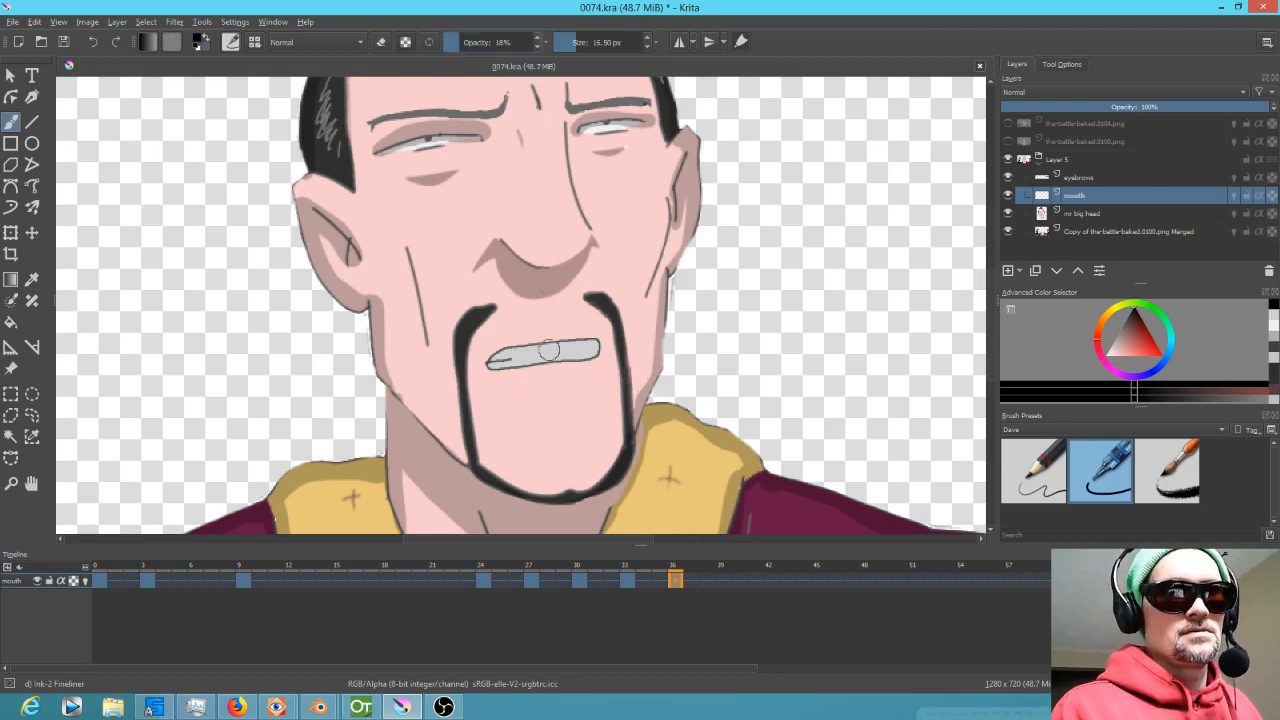
{"action": "mouse_move", "coordinate": [522, 397]}
{"action": "left_mouse_down"}
{"action": "mouse_move", "coordinate": [583, 387]}
{"action": "mouse_move", "coordinate": [516, 398]}
{"action": "mouse_move", "coordinate": [577, 397]}
{"action": "mouse_move", "coordinate": [523, 400]}
{"action": "mouse_move", "coordinate": [559, 380]}
{"action": "left_mouse_up"}
Paint a black shadow below the mouth on frame 27 with the 16.50 px brush at 18% opacity.
{"action": "left_click", "coordinate": [626, 564]}
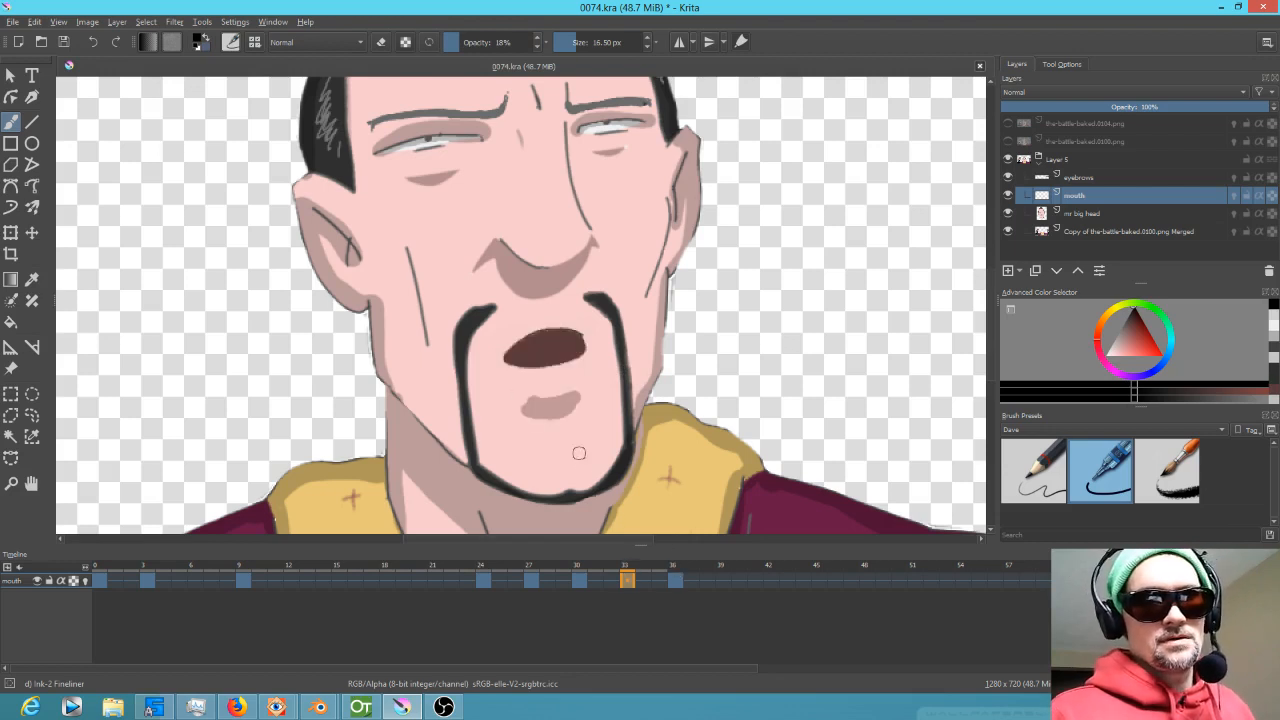
{"action": "left_click", "coordinate": [579, 564]}
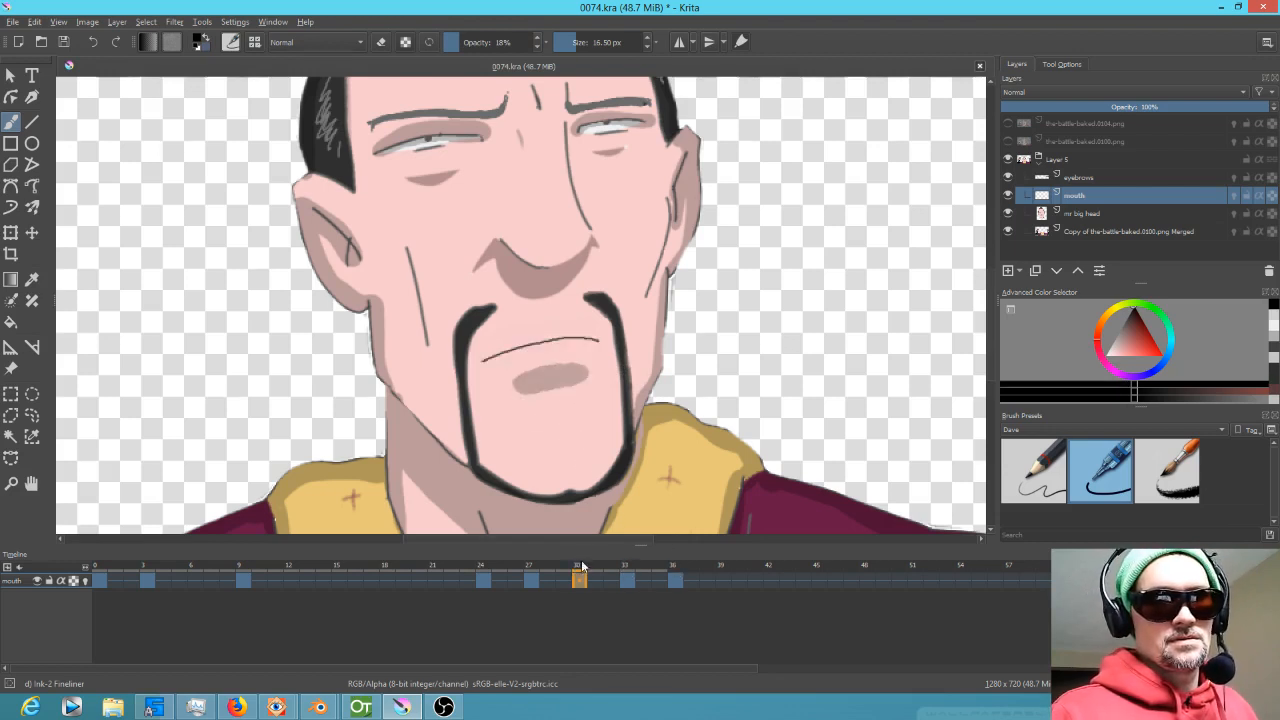
{"action": "left_click", "coordinate": [530, 564]}
{"action": "mouse_move", "coordinate": [513, 407]}
{"action": "left_mouse_down"}
{"action": "mouse_move", "coordinate": [581, 401]}
{"action": "mouse_move", "coordinate": [532, 416]}
{"action": "left_mouse_up"}
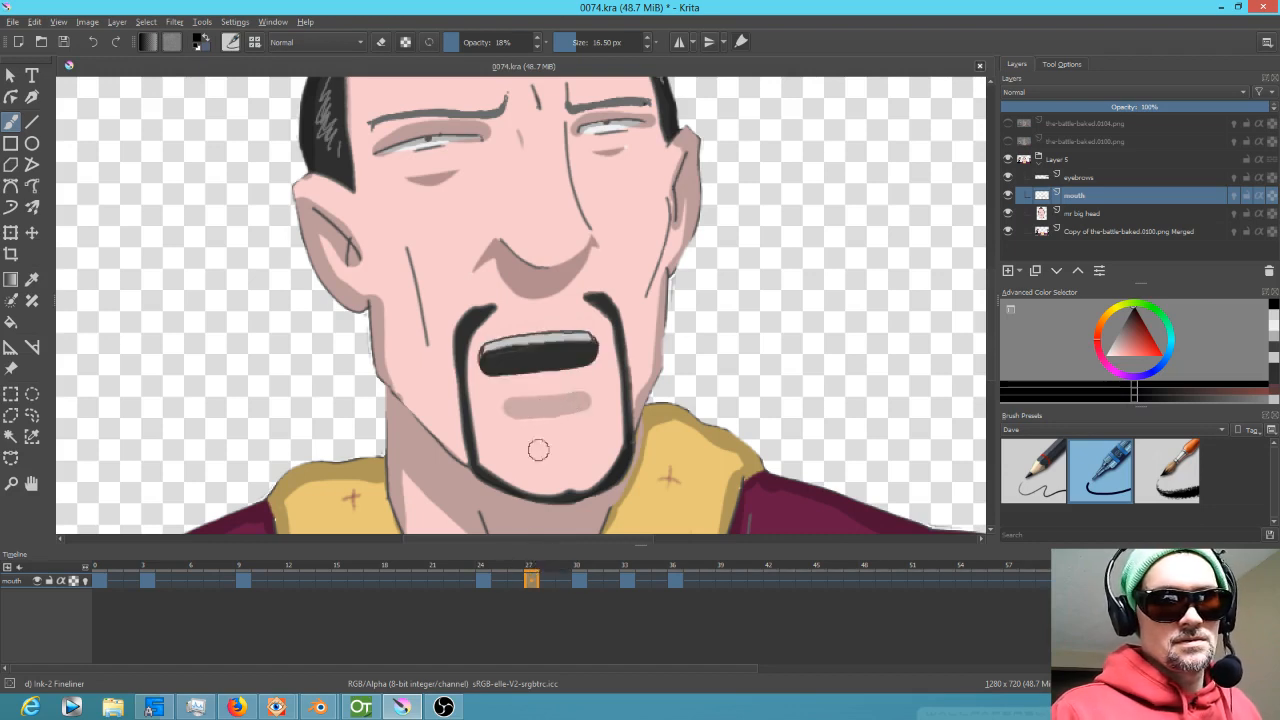
Cover the shadow and line below the mouth on frame 24 with the sampled skin colour at 100% opacity.
{"action": "left_click", "coordinate": [482, 564]}
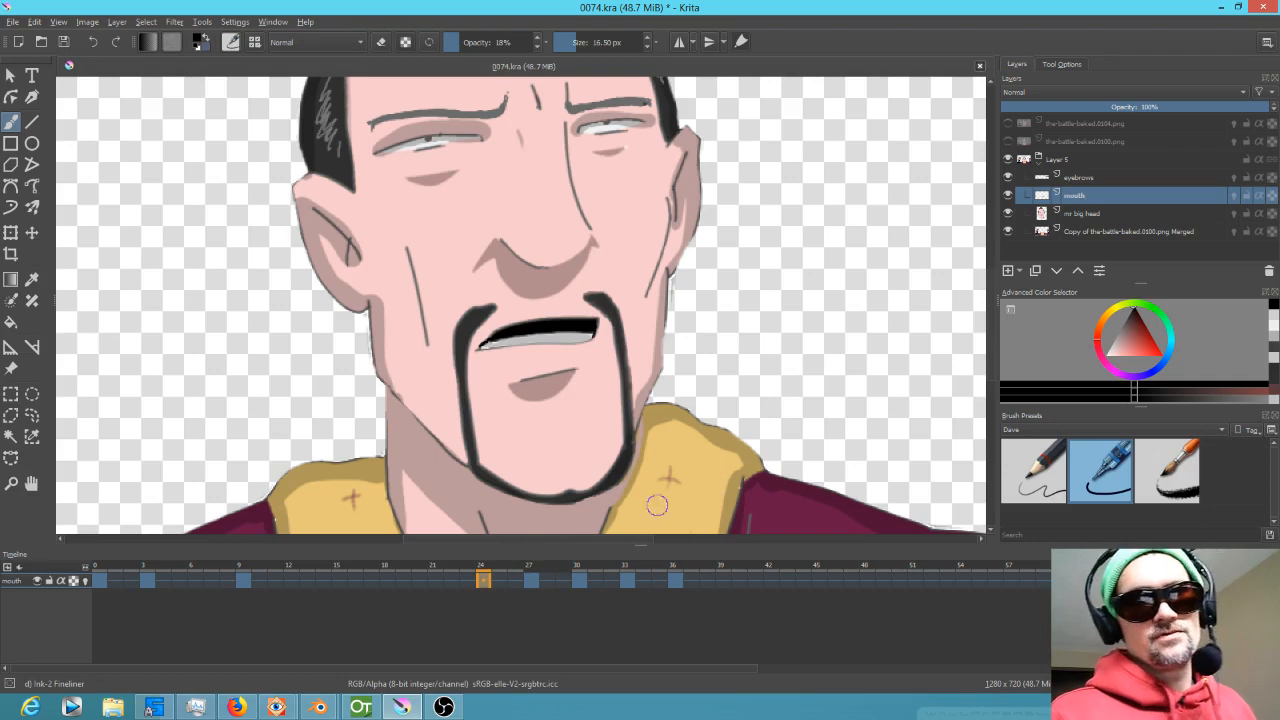
{"action": "left_click", "coordinate": [540, 357], "text": "ctrl"}
{"action": "left_click_drag", "start_coordinate": [470, 42], "coordinate": [579, 45]}
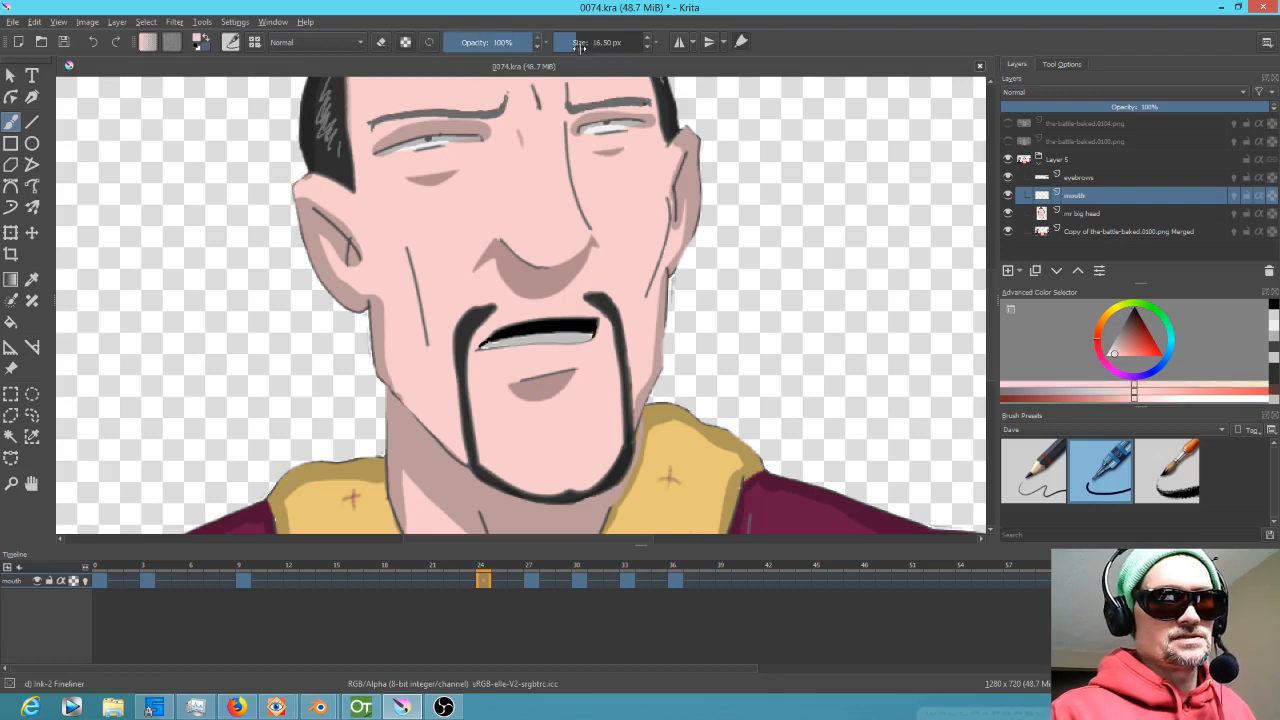
{"action": "mouse_move", "coordinate": [558, 378]}
{"action": "left_mouse_down"}
{"action": "mouse_move", "coordinate": [571, 371]}
{"action": "mouse_move", "coordinate": [525, 390]}
{"action": "mouse_move", "coordinate": [561, 377]}
{"action": "left_mouse_up"}
Repaint the shadow below the mouth on frame 24 in black at 23% opacity.
{"action": "left_click_drag", "start_coordinate": [1137, 328], "coordinate": [1135, 299]}
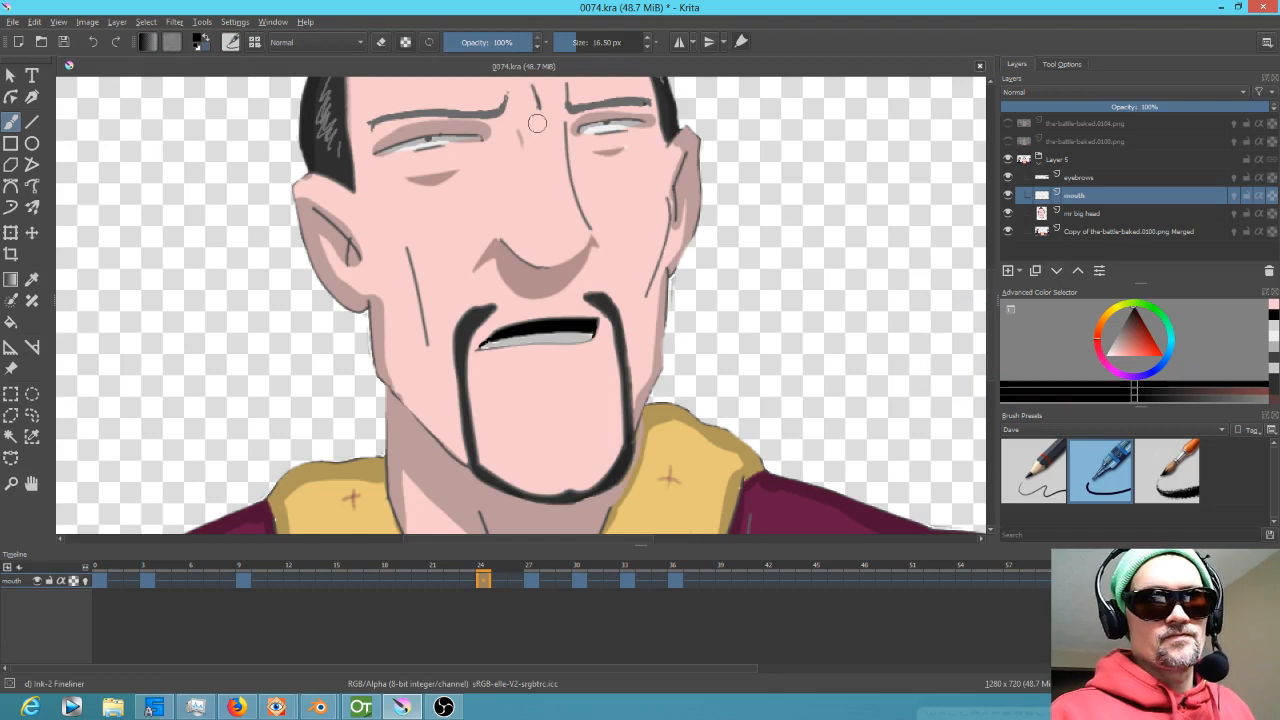
{"action": "left_click", "coordinate": [464, 43]}
{"action": "mouse_move", "coordinate": [566, 371]}
{"action": "left_mouse_down"}
{"action": "mouse_move", "coordinate": [515, 380]}
{"action": "mouse_move", "coordinate": [580, 375]}
{"action": "left_mouse_up"}
Paint out the shadow below the mouth on frame 33 with the sampled skin colour at 100% opacity.
{"action": "mouse_move", "coordinate": [476, 566]}
{"action": "left_mouse_down"}
{"action": "mouse_move", "coordinate": [462, 567]}
{"action": "mouse_move", "coordinate": [700, 568]}
{"action": "mouse_move", "coordinate": [545, 576]}
{"action": "mouse_move", "coordinate": [645, 576]}
{"action": "mouse_move", "coordinate": [632, 577]}
{"action": "left_mouse_up"}
{"action": "mouse_move", "coordinate": [541, 406]}
{"action": "left_mouse_down"}
{"action": "mouse_move", "coordinate": [526, 407]}
{"action": "mouse_move", "coordinate": [548, 410]}
{"action": "left_mouse_up"}
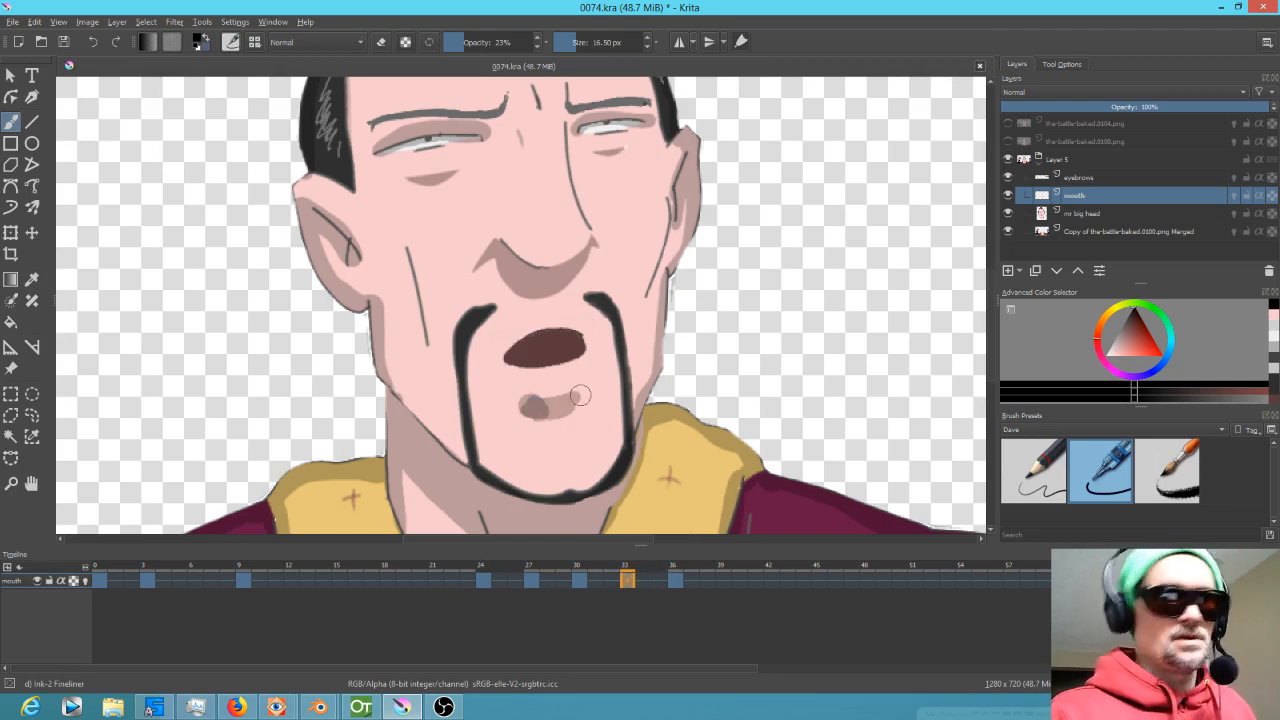
{"action": "left_click", "coordinate": [583, 371], "text": "ctrl"}
{"action": "left_click_drag", "start_coordinate": [468, 43], "coordinate": [538, 42]}
{"action": "left_click_drag", "start_coordinate": [530, 400], "coordinate": [573, 390]}
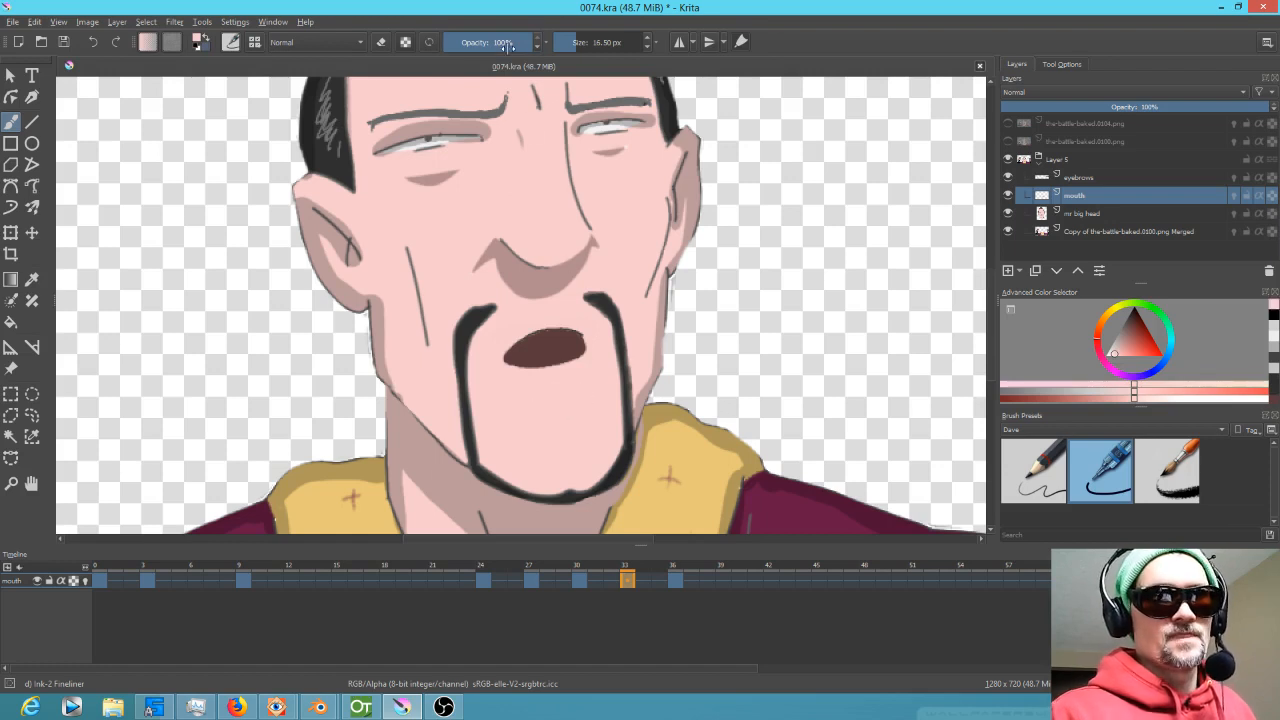
Repaint the shadow below the mouth on frame 33 in black, settling on 19% opacity.
{"action": "left_click", "coordinate": [468, 43]}
{"action": "left_click", "coordinate": [1134, 325]}
{"action": "mouse_move", "coordinate": [545, 400]}
{"action": "left_mouse_down"}
{"action": "mouse_move", "coordinate": [528, 405]}
{"action": "mouse_move", "coordinate": [567, 404]}
{"action": "left_mouse_up"}
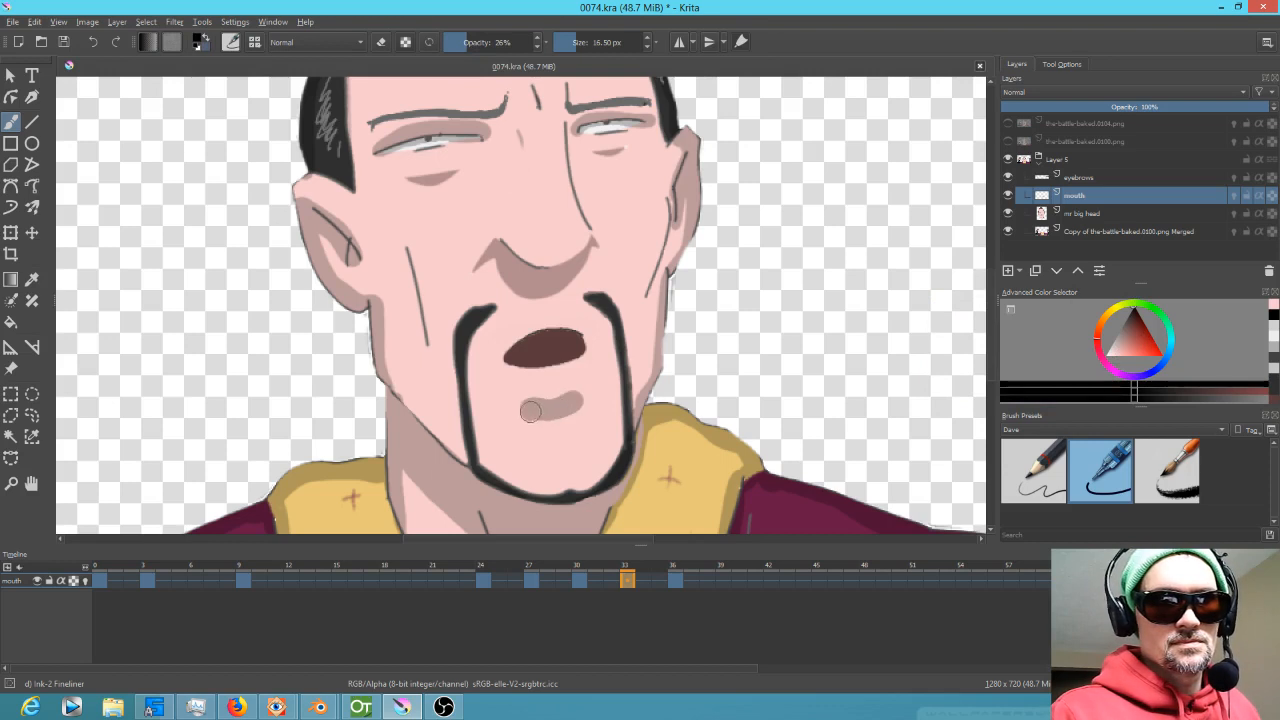
{"action": "key", "text": "ctrl+z"}
{"action": "left_click", "coordinate": [463, 42]}
{"action": "mouse_move", "coordinate": [538, 404]}
{"action": "left_mouse_down"}
{"action": "mouse_move", "coordinate": [570, 398]}
{"action": "mouse_move", "coordinate": [528, 404]}
{"action": "mouse_move", "coordinate": [571, 400]}
{"action": "mouse_move", "coordinate": [551, 412]}
{"action": "left_mouse_up"}
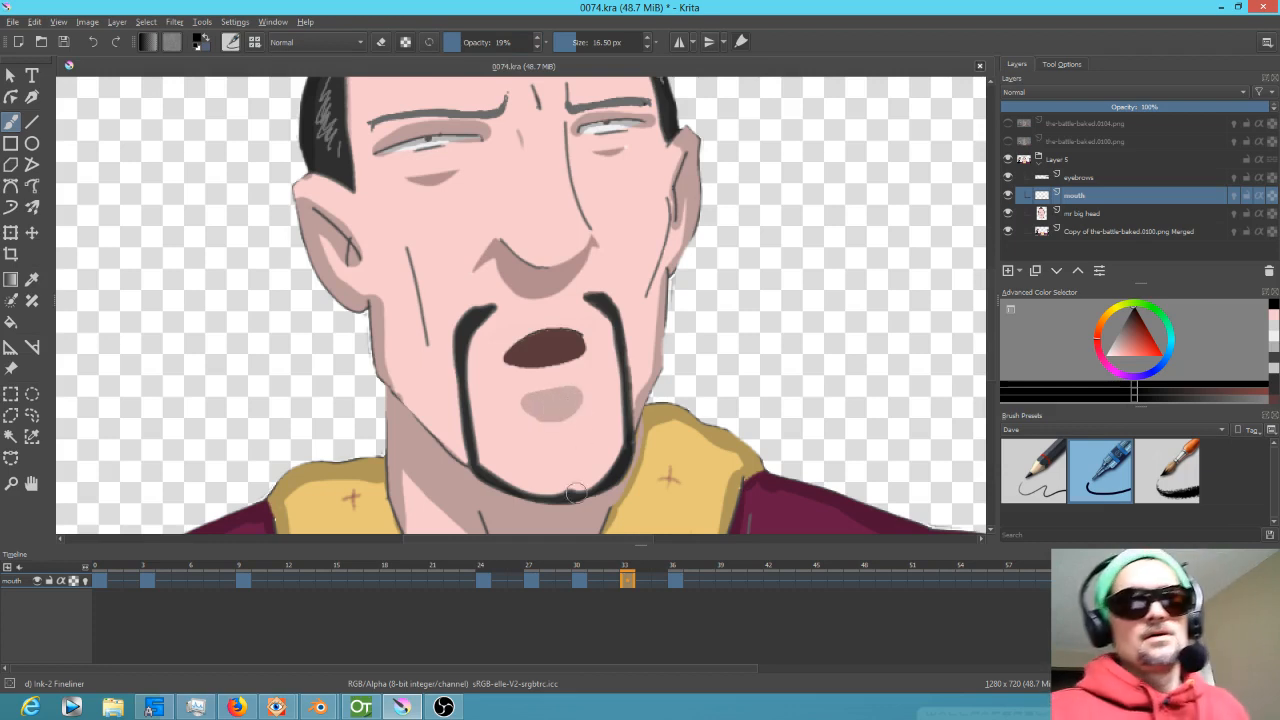
Copy the closed-mouth keyframe at frame 30 to frame 39.
{"action": "left_click", "coordinate": [674, 582]}
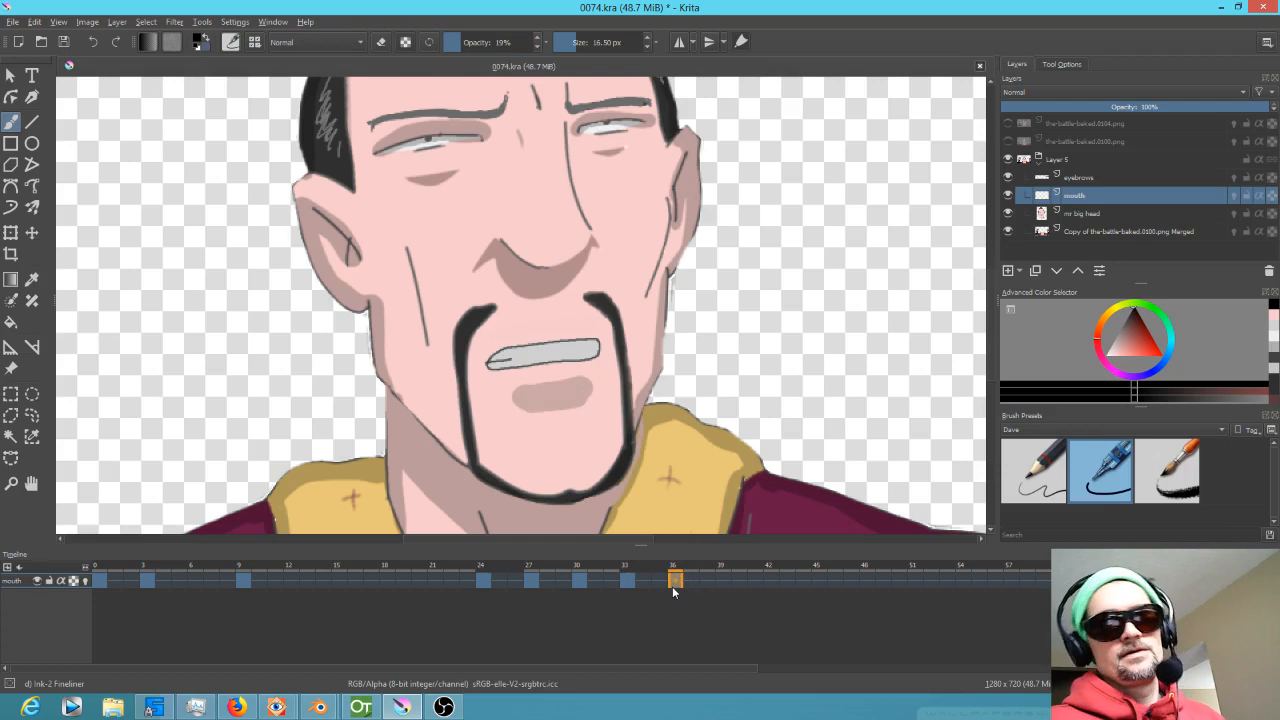
{"action": "mouse_move", "coordinate": [103, 570]}
{"action": "left_mouse_down"}
{"action": "mouse_move", "coordinate": [117, 560]}
{"action": "mouse_move", "coordinate": [165, 578]}
{"action": "mouse_move", "coordinate": [276, 581]}
{"action": "mouse_move", "coordinate": [115, 581]}
{"action": "mouse_move", "coordinate": [261, 586]}
{"action": "left_mouse_up"}
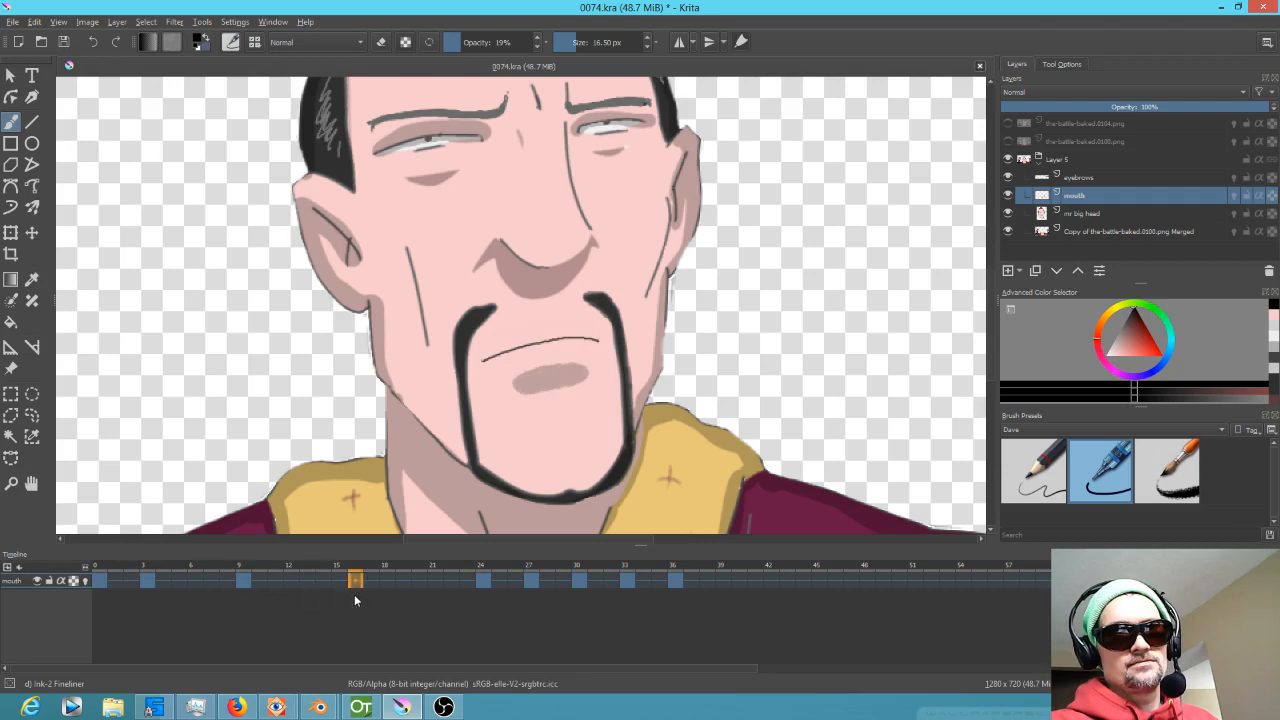
{"action": "left_click_drag", "start_coordinate": [433, 607], "coordinate": [698, 616]}
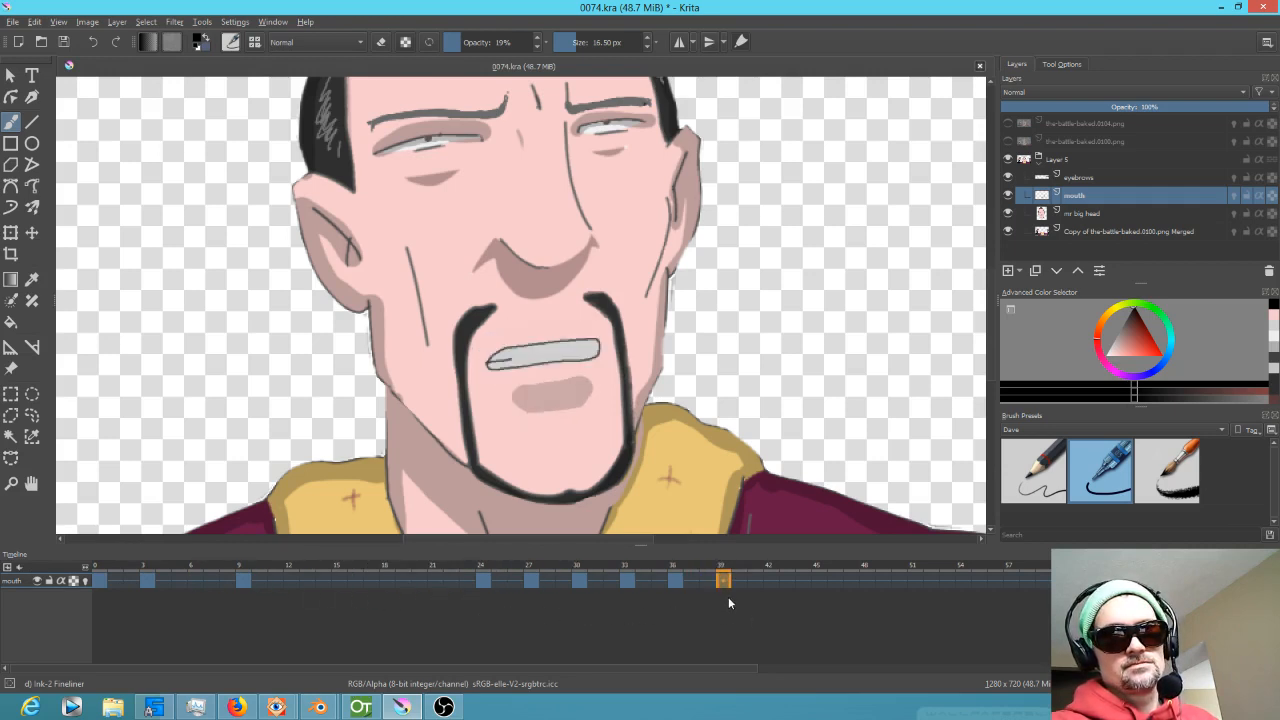
{"action": "left_click", "coordinate": [583, 580]}
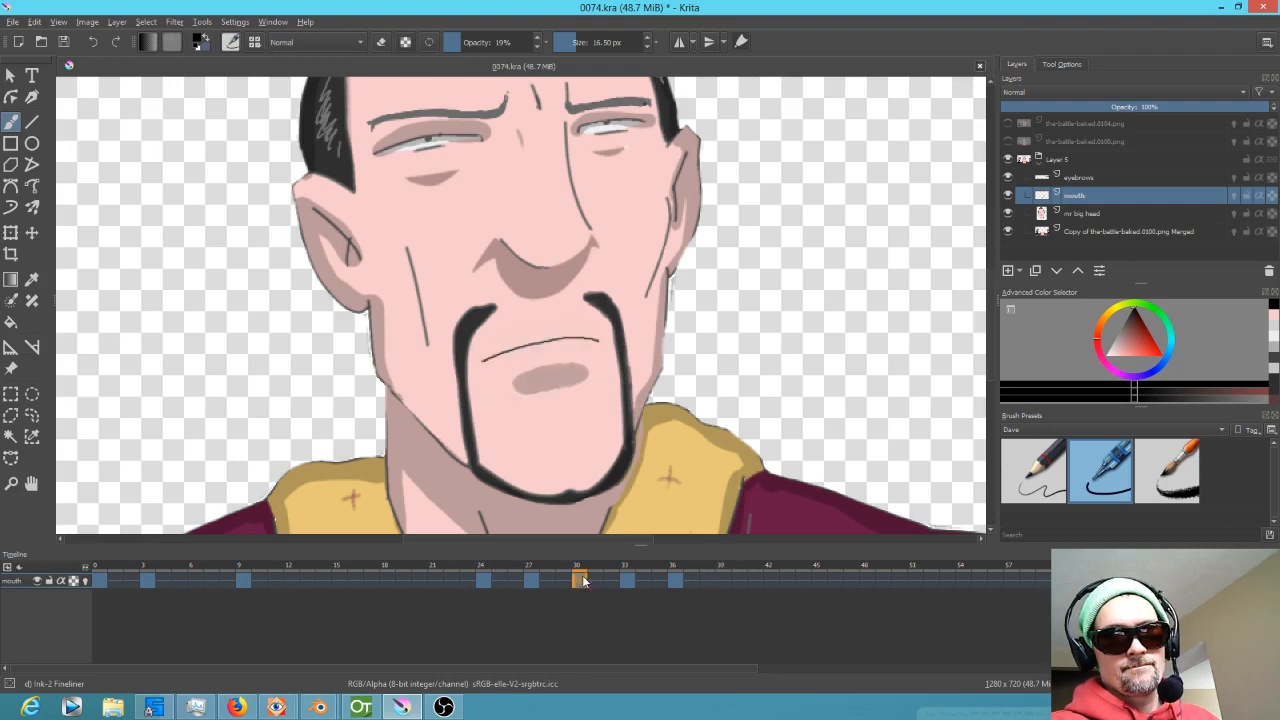
{"action": "left_click", "coordinate": [715, 582]}
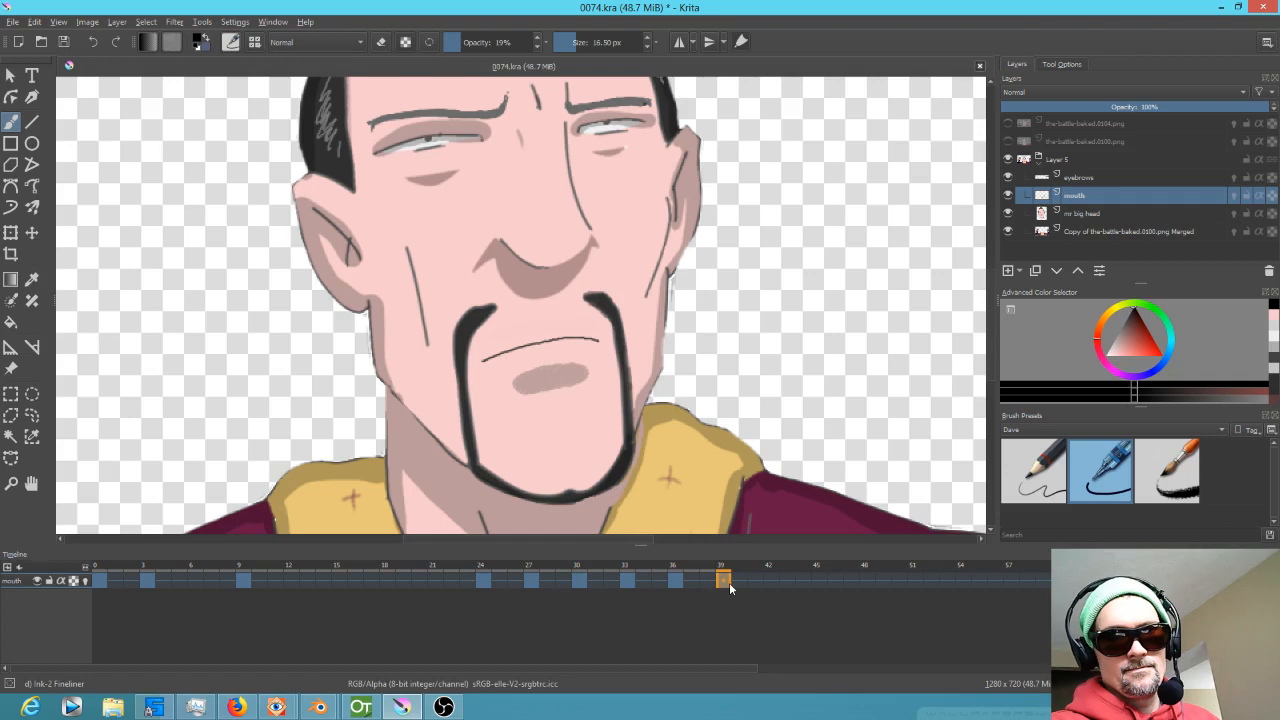
Copy the mouth keyframe at frame 24 to frame 42 and the one at frame 36 to frame 45.
{"action": "left_click", "coordinate": [530, 581]}
{"action": "left_click", "coordinate": [573, 580]}
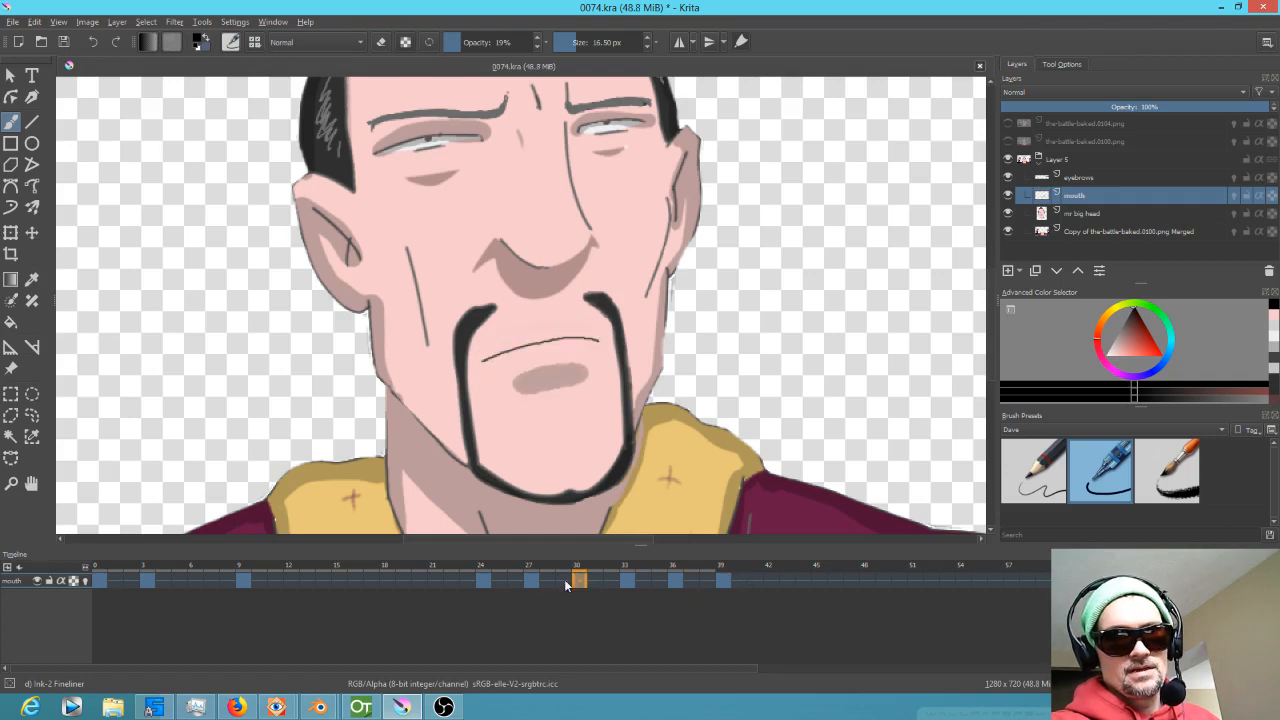
{"action": "left_click", "coordinate": [483, 581]}
{"action": "left_click_drag", "start_coordinate": [485, 584], "coordinate": [771, 585]}
{"action": "left_click", "coordinate": [626, 581]}
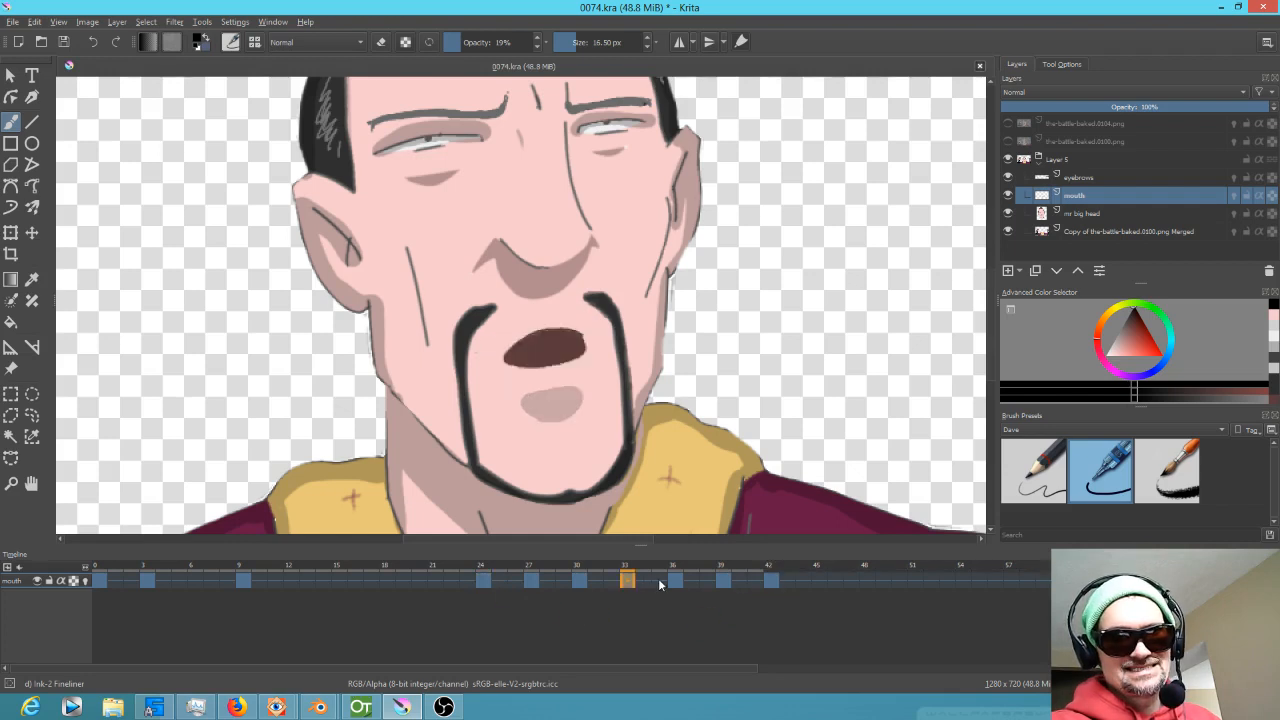
{"action": "left_click", "coordinate": [675, 581]}
{"action": "mouse_move", "coordinate": [676, 582]}
{"action": "left_mouse_down"}
{"action": "mouse_move", "coordinate": [777, 595]}
{"action": "mouse_move", "coordinate": [817, 582]}
{"action": "left_mouse_up"}
Copy the closed-mouth keyframe at frame 30 to frame 48.
{"action": "left_click", "coordinate": [499, 582]}
{"action": "left_click", "coordinate": [489, 582]}
{"action": "left_click", "coordinate": [546, 582]}
{"action": "left_click", "coordinate": [578, 582]}
{"action": "left_click_drag", "start_coordinate": [572, 584], "coordinate": [875, 584]}
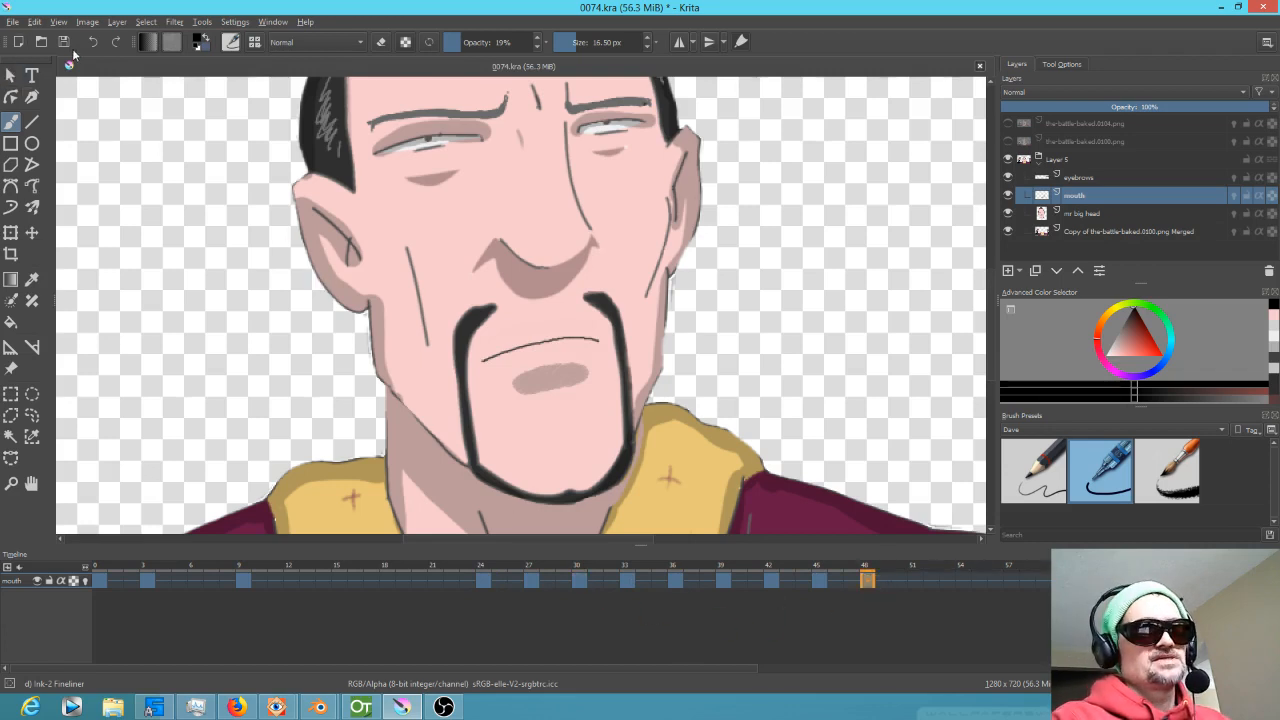
View the drawing at 100% zoom and try to play the mouth animation from frame 0.
{"action": "key", "text": "1"}
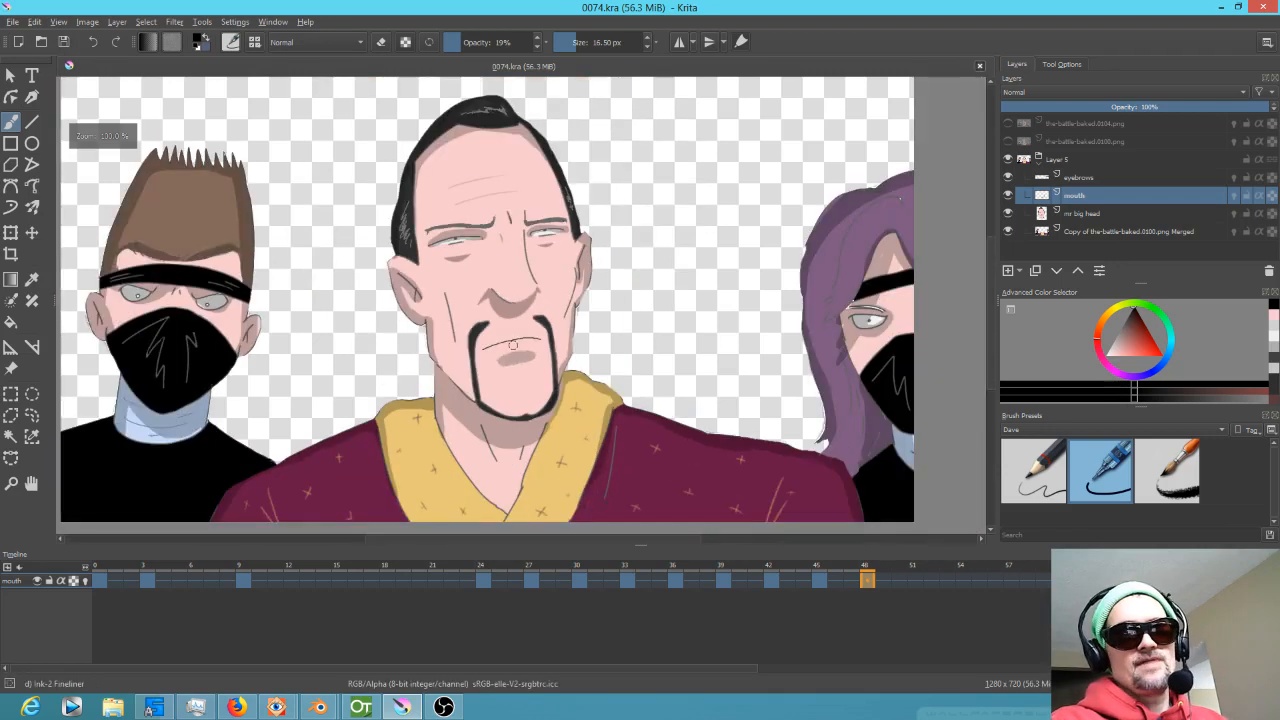
{"action": "left_click", "coordinate": [99, 572]}
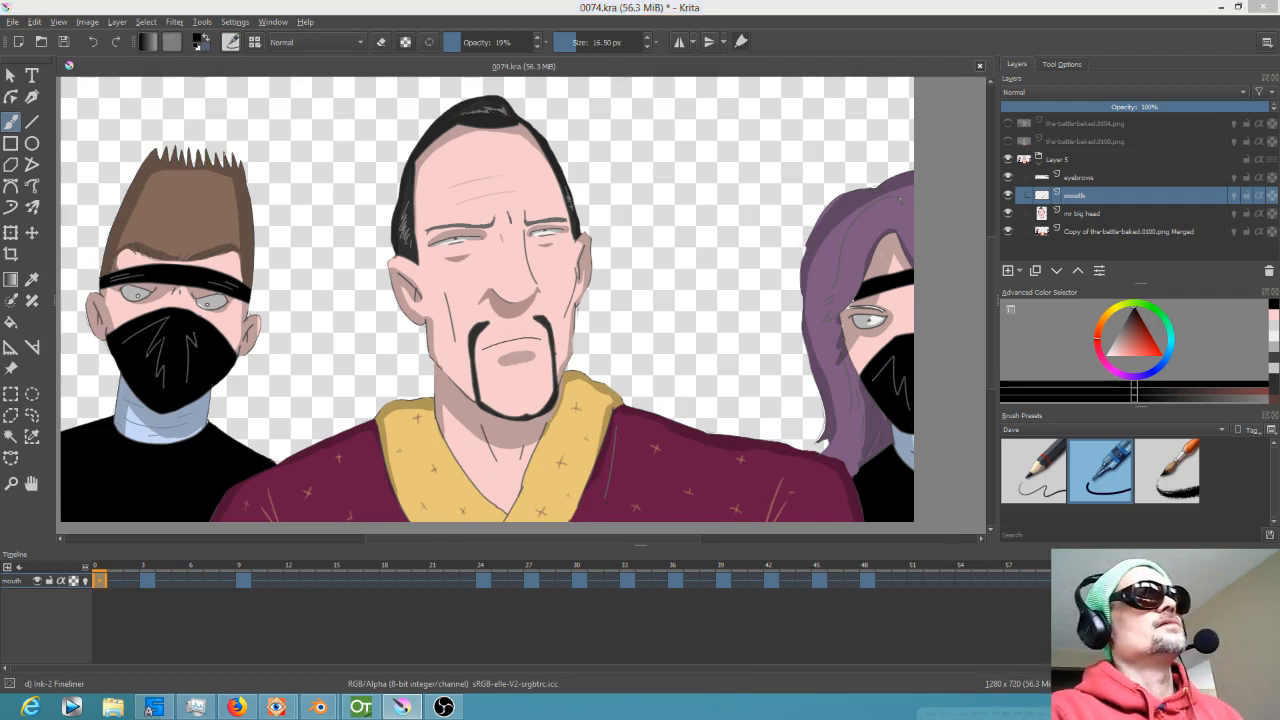
{"action": "key", "text": "space"}
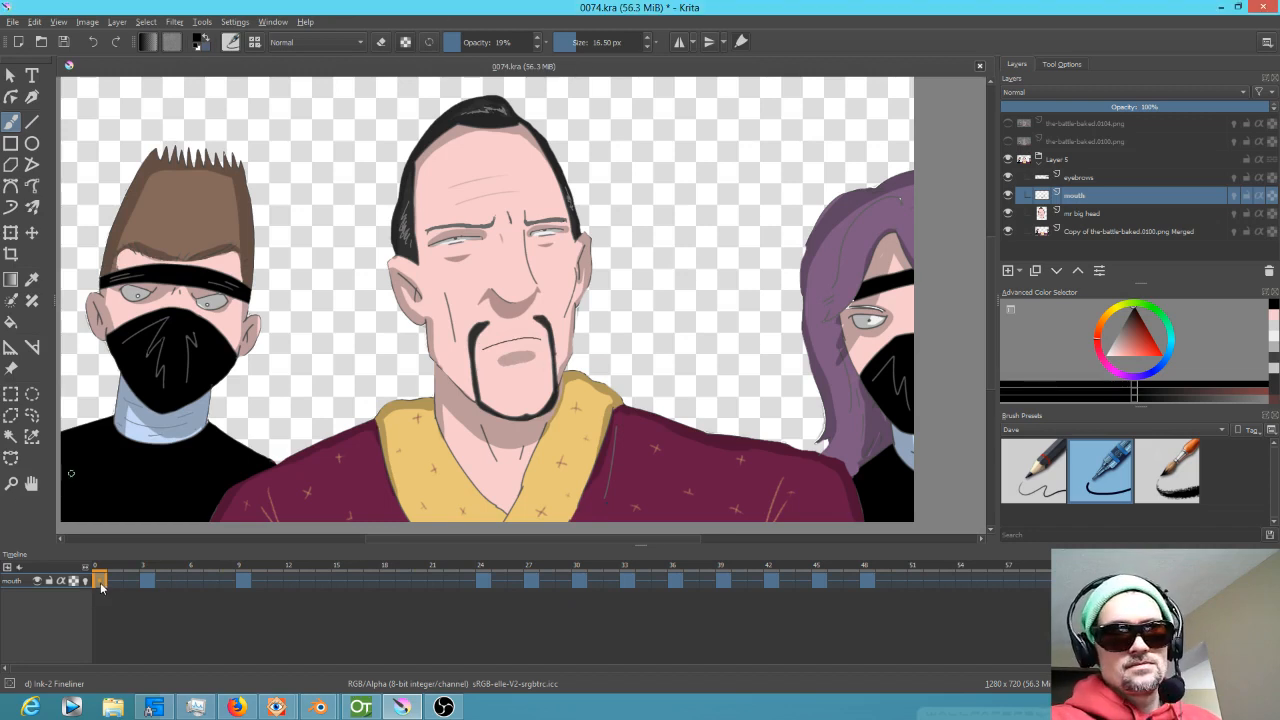
{"action": "left_click", "coordinate": [145, 581]}
{"action": "left_click", "coordinate": [101, 581]}
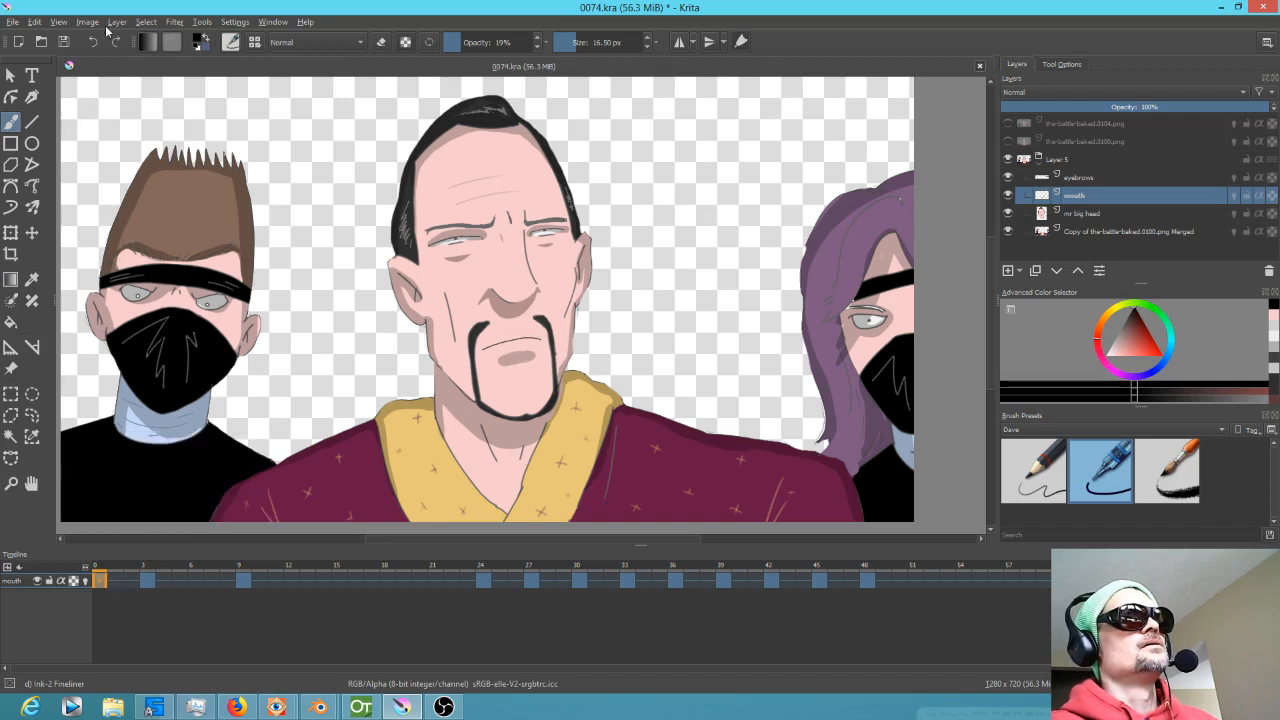
Set the animation's end frame to 60 and play it back.
{"action": "left_click_drag", "start_coordinate": [350, 0], "coordinate": [417, 174]}
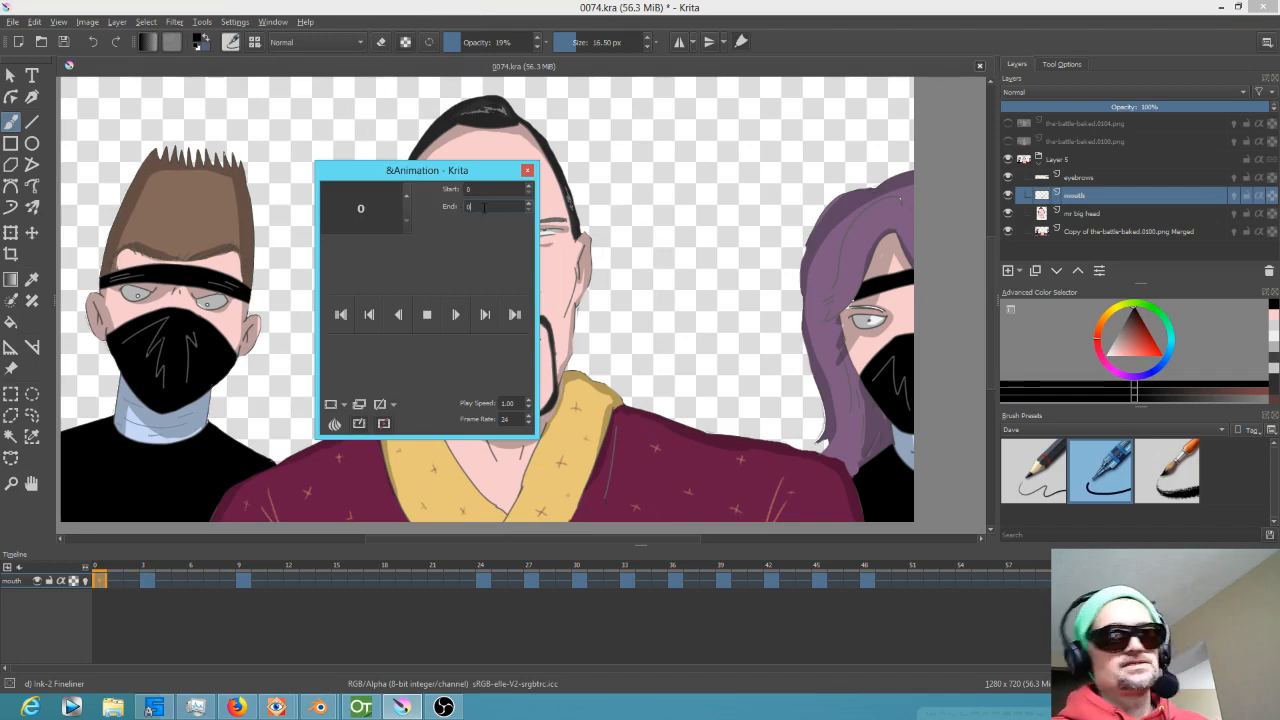
{"action": "left_click", "coordinate": [427, 315]}
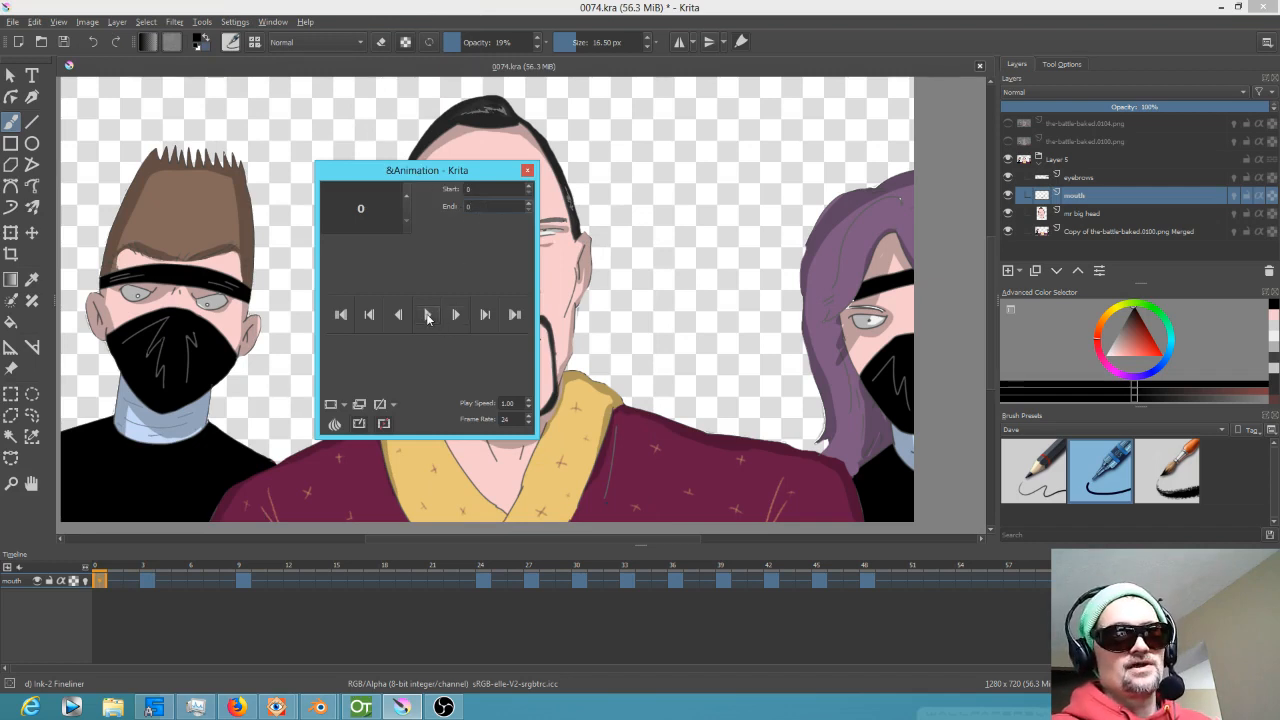
{"action": "double_click", "coordinate": [466, 207]}
{"action": "type", "text": "60"}
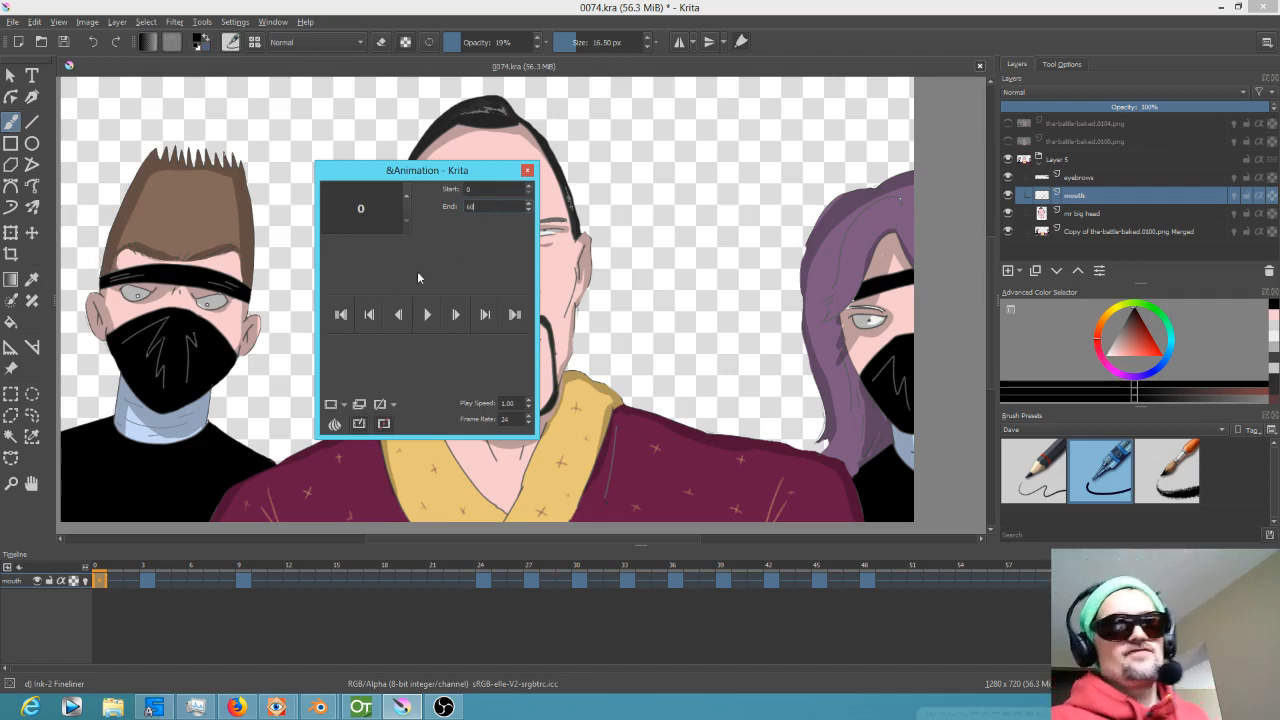
{"action": "left_click", "coordinate": [428, 316]}
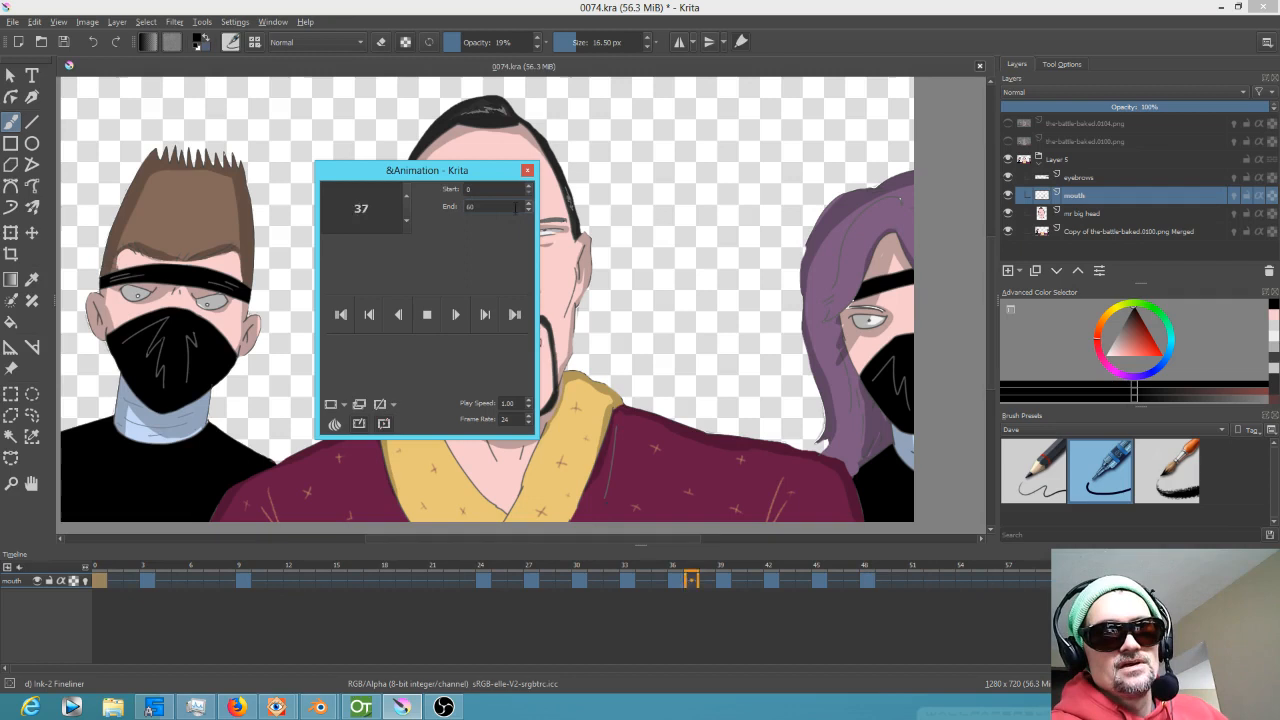
Move the animation controls off the canvas and play the mouth animation from frame 0.
{"action": "left_click_drag", "start_coordinate": [427, 170], "coordinate": [348, 0]}
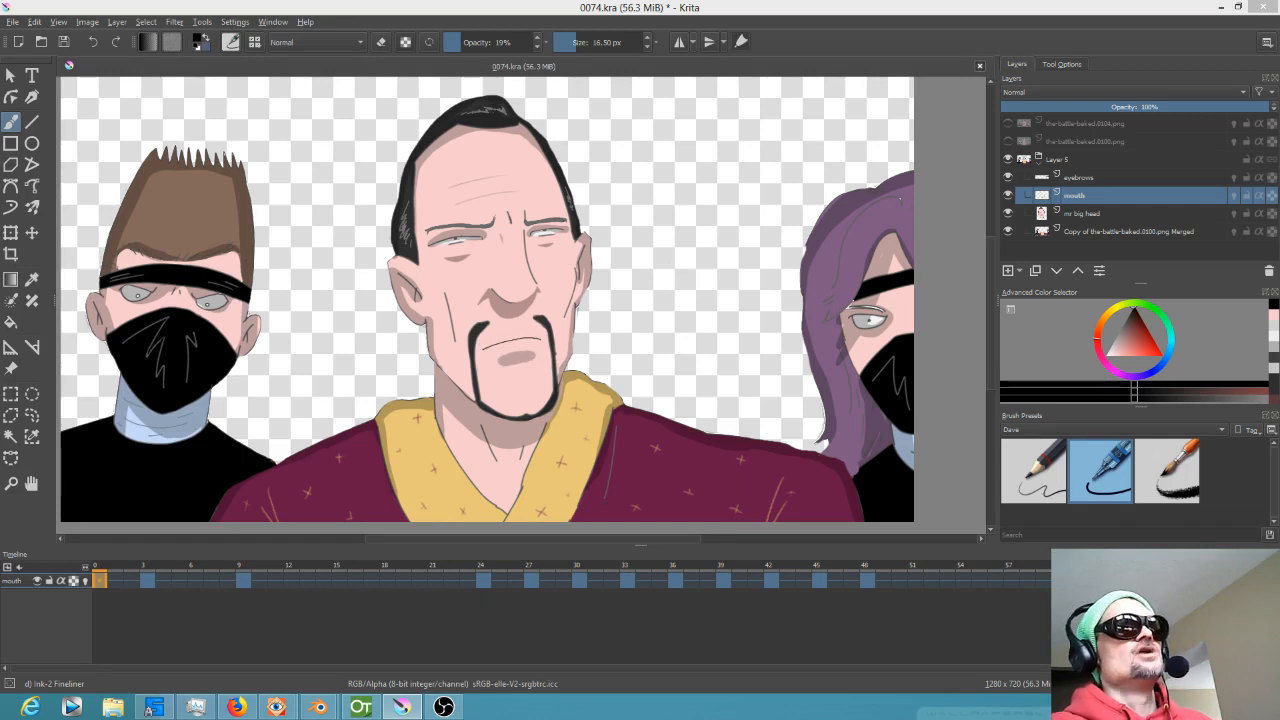
{"action": "left_click_drag", "start_coordinate": [412, 1], "coordinate": [452, 173]}
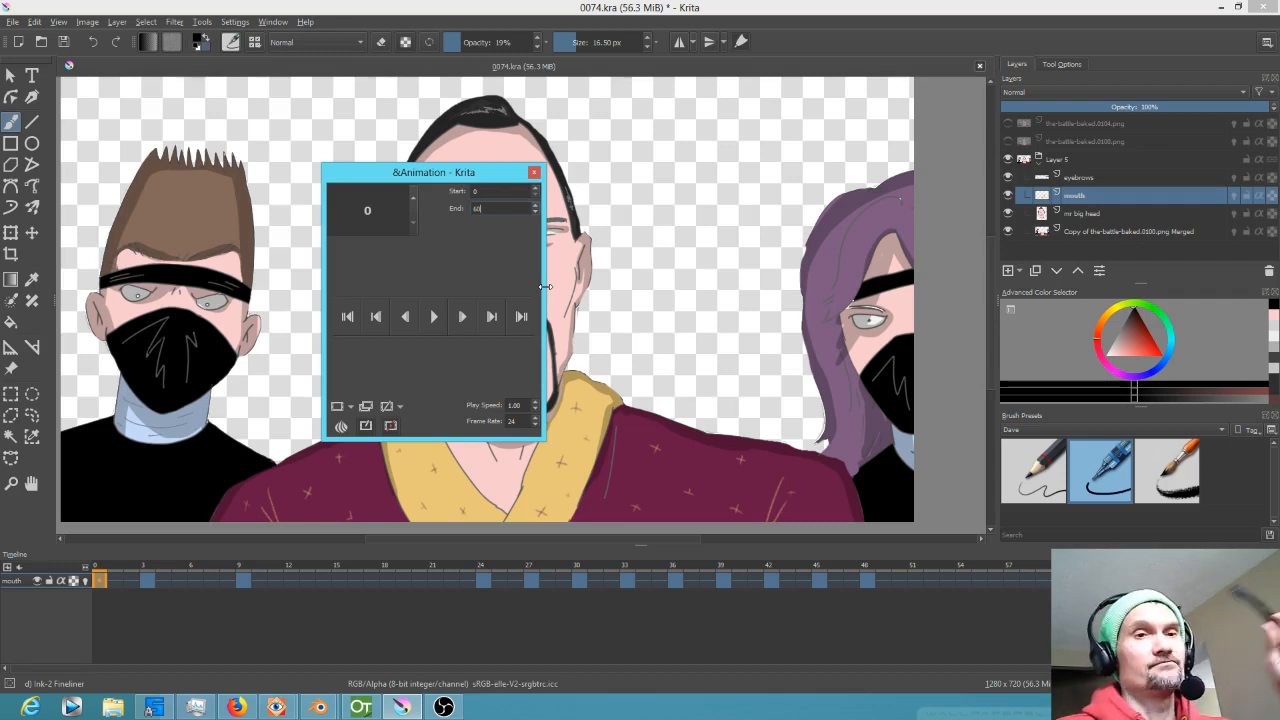
{"action": "left_click_drag", "start_coordinate": [454, 178], "coordinate": [340, 0]}
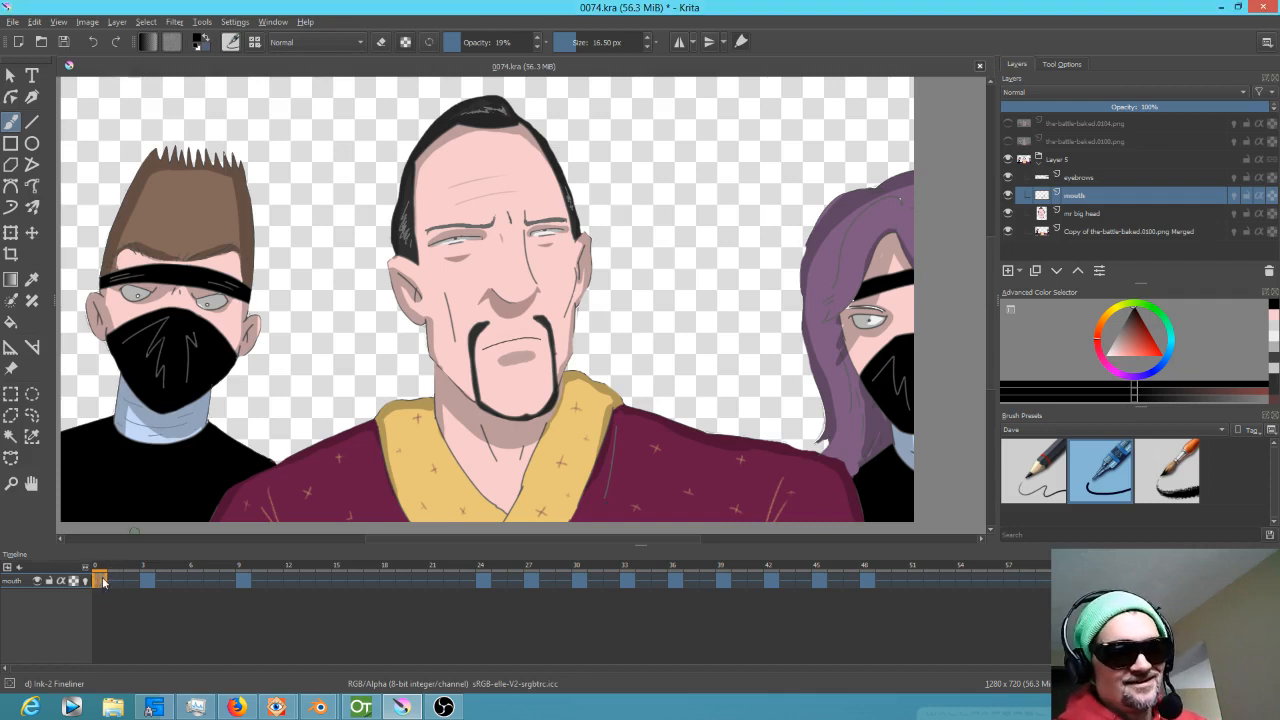
{"action": "key", "text": "space"}
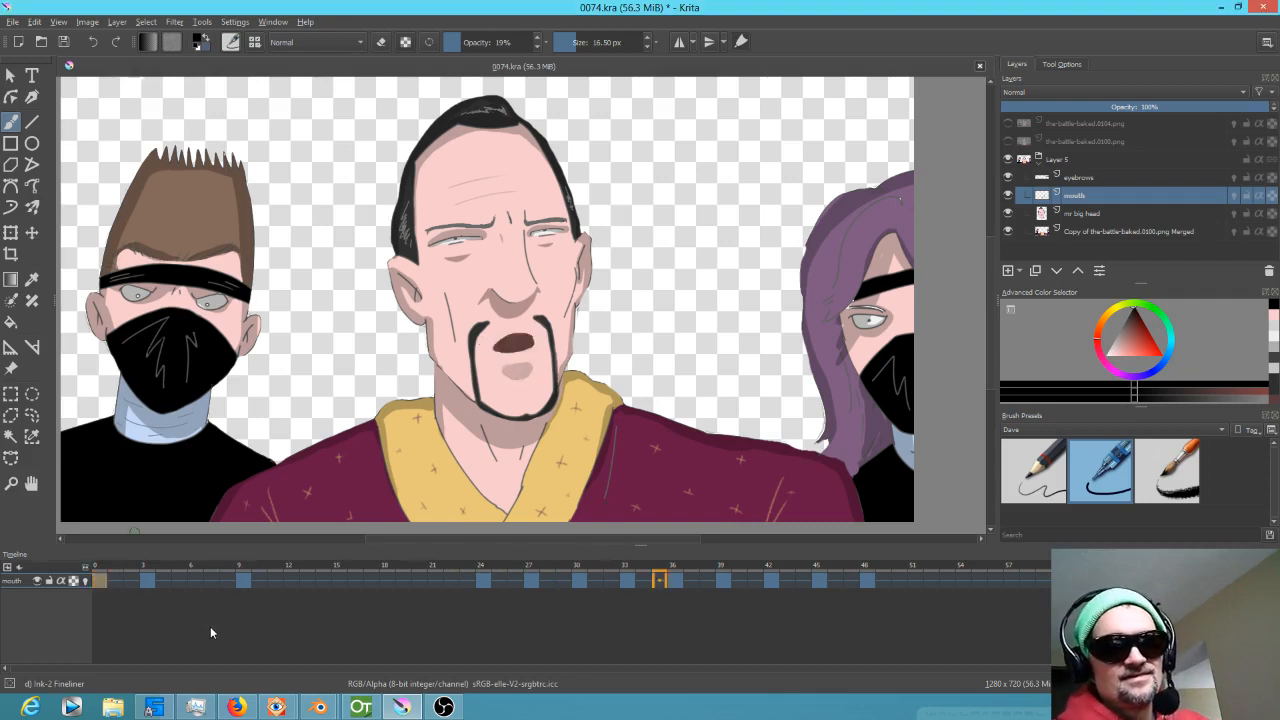
Compare the mouth shapes at frames 24 and 27, and nudge the frame 24 mouth slightly with Transform.
{"action": "left_click", "coordinate": [484, 582]}
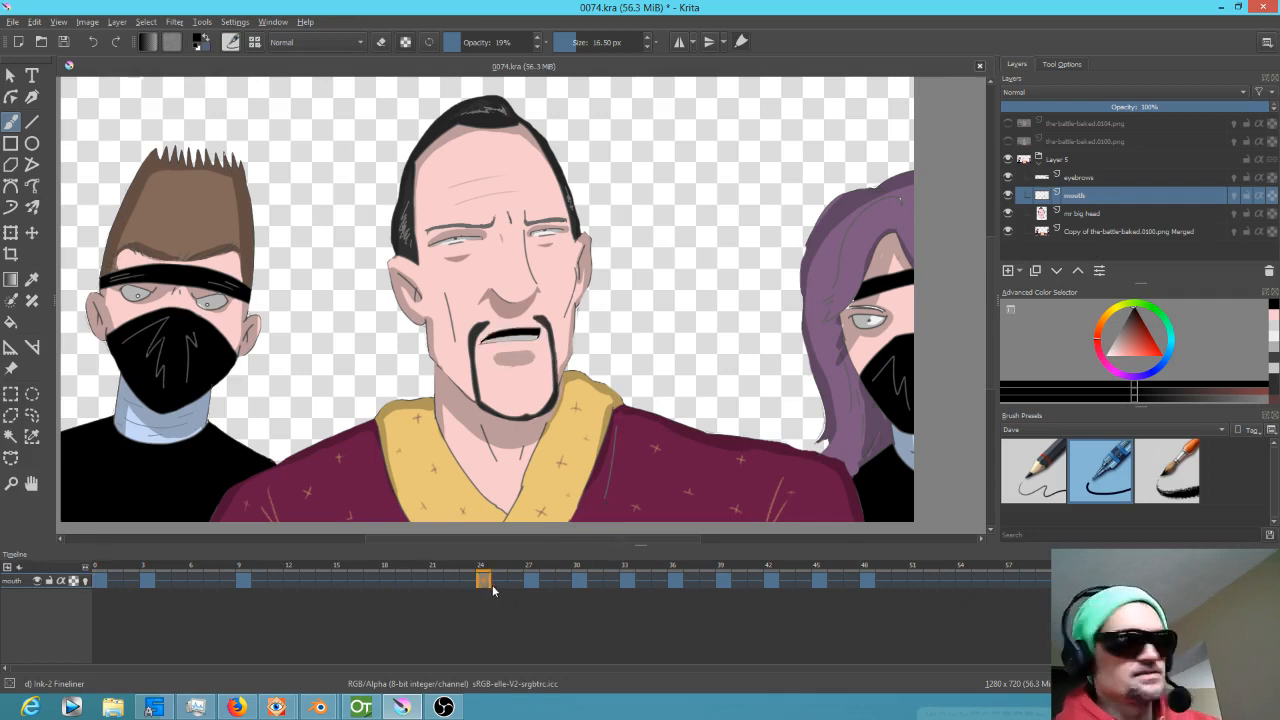
{"action": "left_click", "coordinate": [536, 581]}
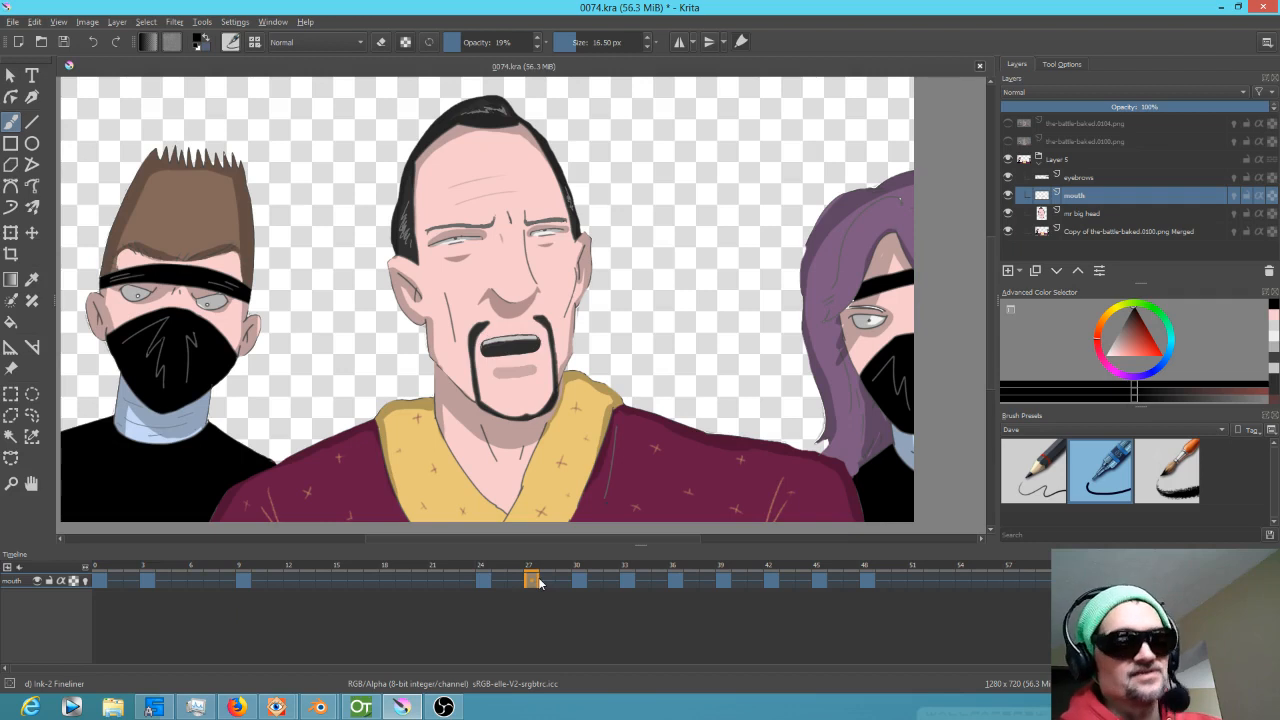
{"action": "left_click", "coordinate": [484, 582]}
{"action": "left_click", "coordinate": [531, 582]}
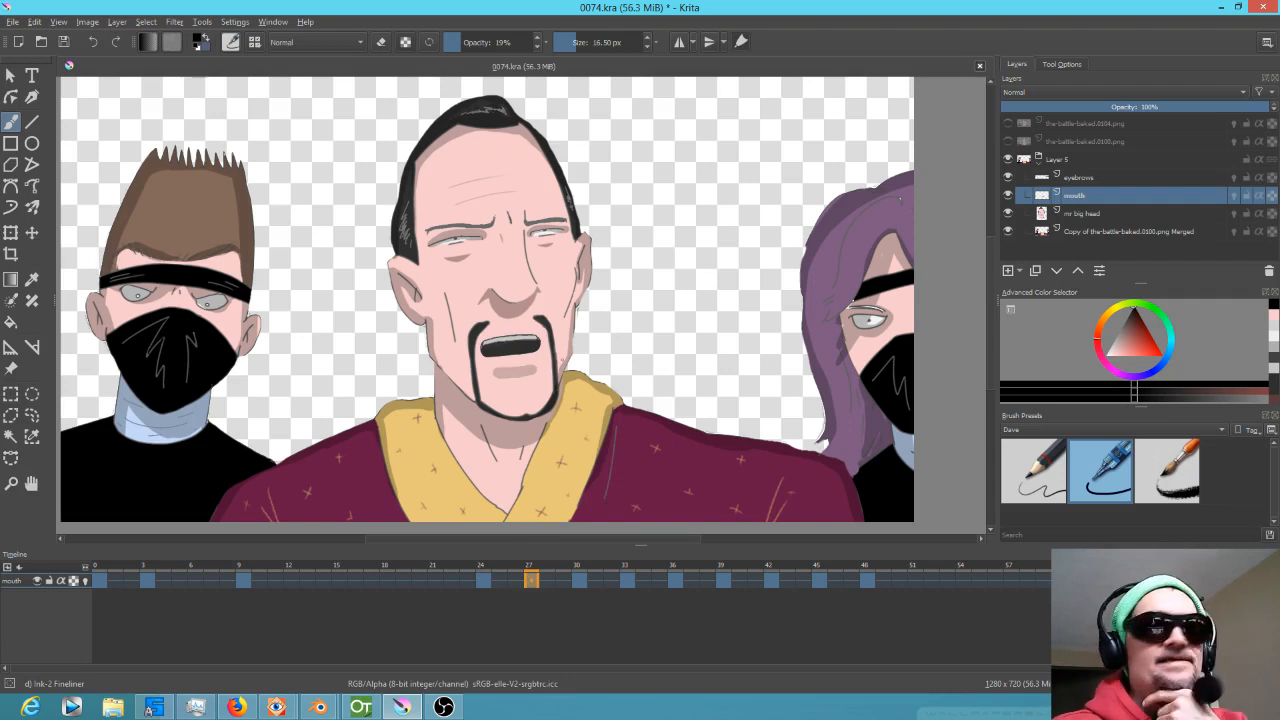
{"action": "left_click", "coordinate": [484, 581]}
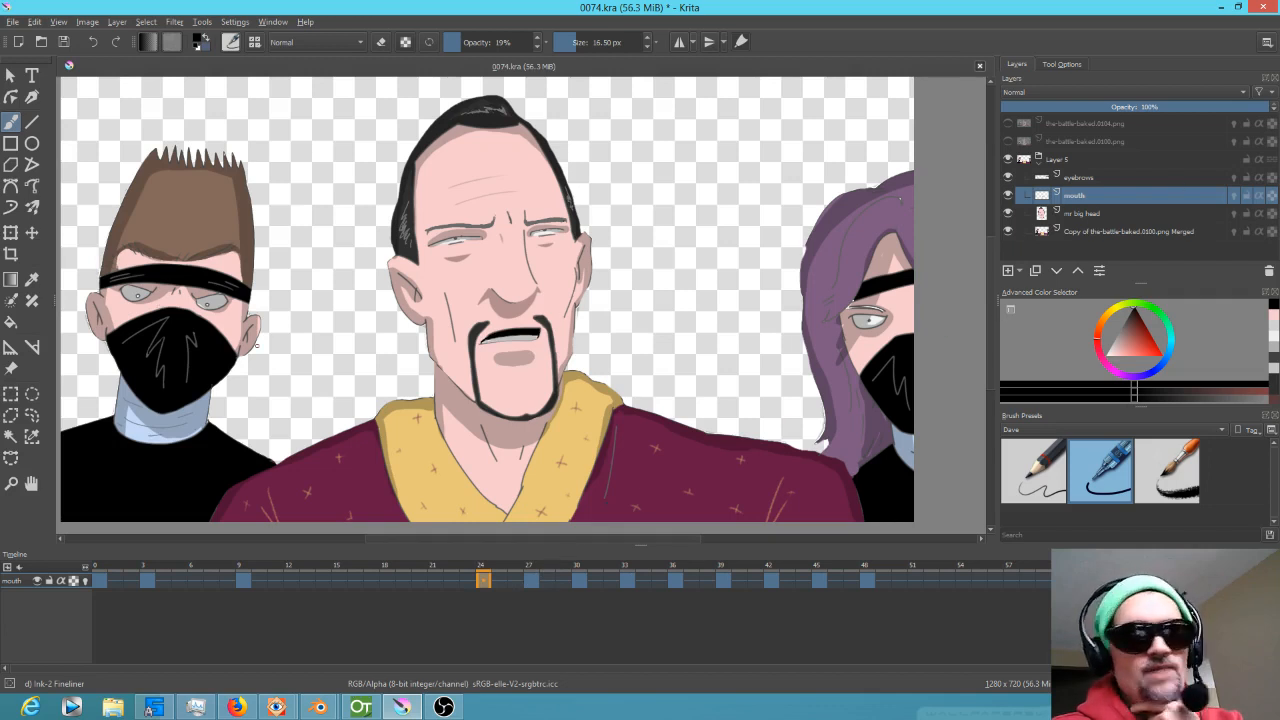
{"action": "left_click", "coordinate": [10, 232]}
{"action": "left_click_drag", "start_coordinate": [515, 348], "coordinate": [519, 352]}
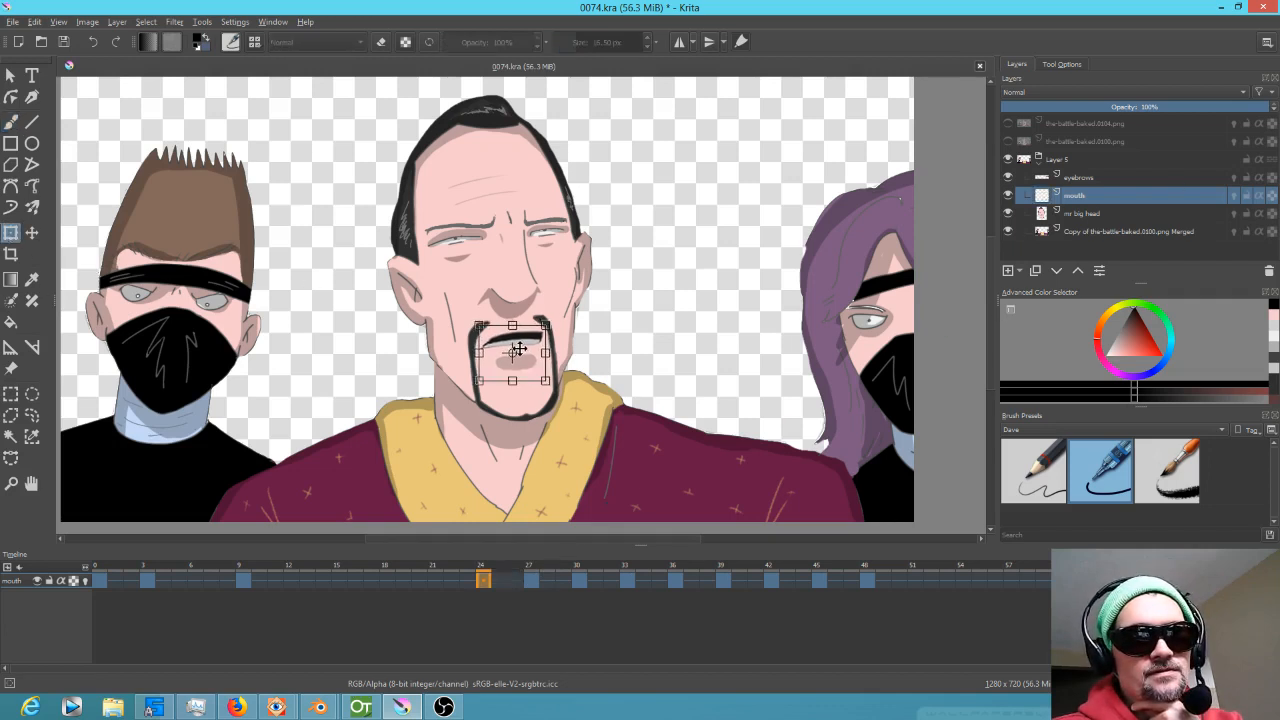
Nudge the open mouth at frame 27 and the closed mouth at frame 30 slightly with Transform.
{"action": "left_click", "coordinate": [531, 579]}
{"action": "left_click_drag", "start_coordinate": [518, 348], "coordinate": [525, 350]}
{"action": "key", "text": "Return"}
{"action": "left_click", "coordinate": [579, 579]}
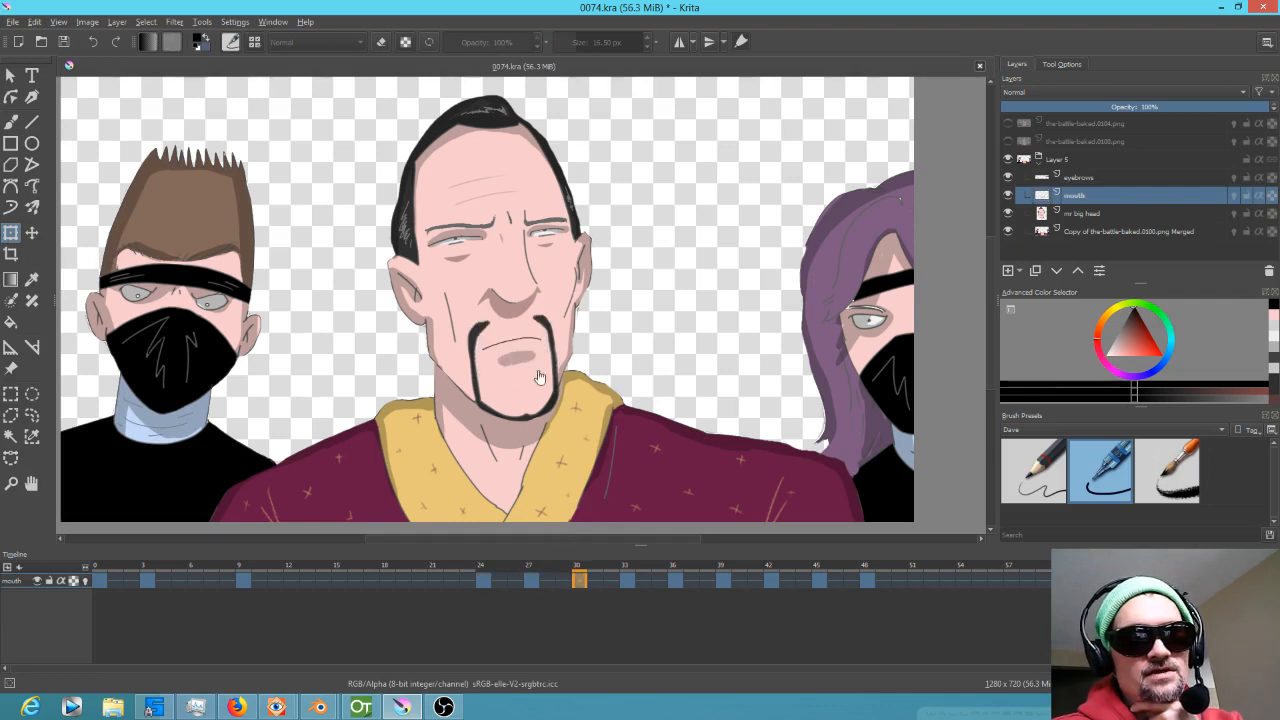
{"action": "left_click", "coordinate": [531, 579]}
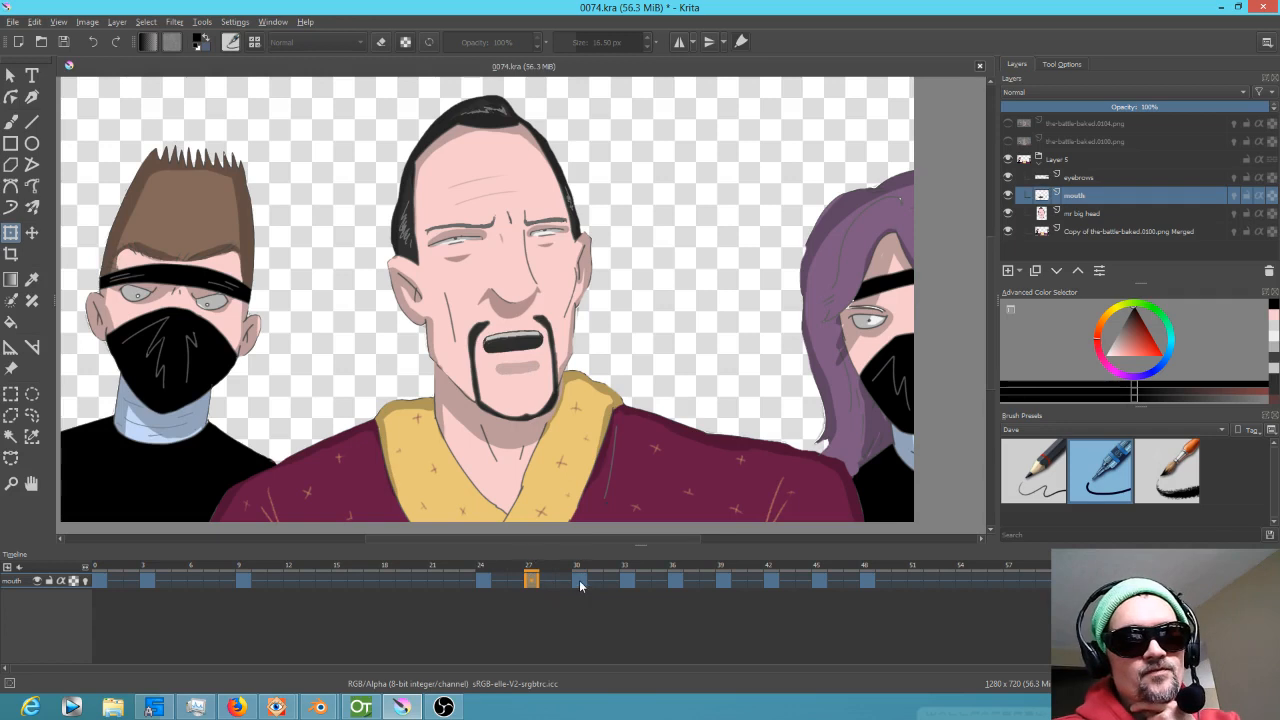
{"action": "left_click", "coordinate": [579, 580]}
{"action": "key", "text": "ctrl+t"}
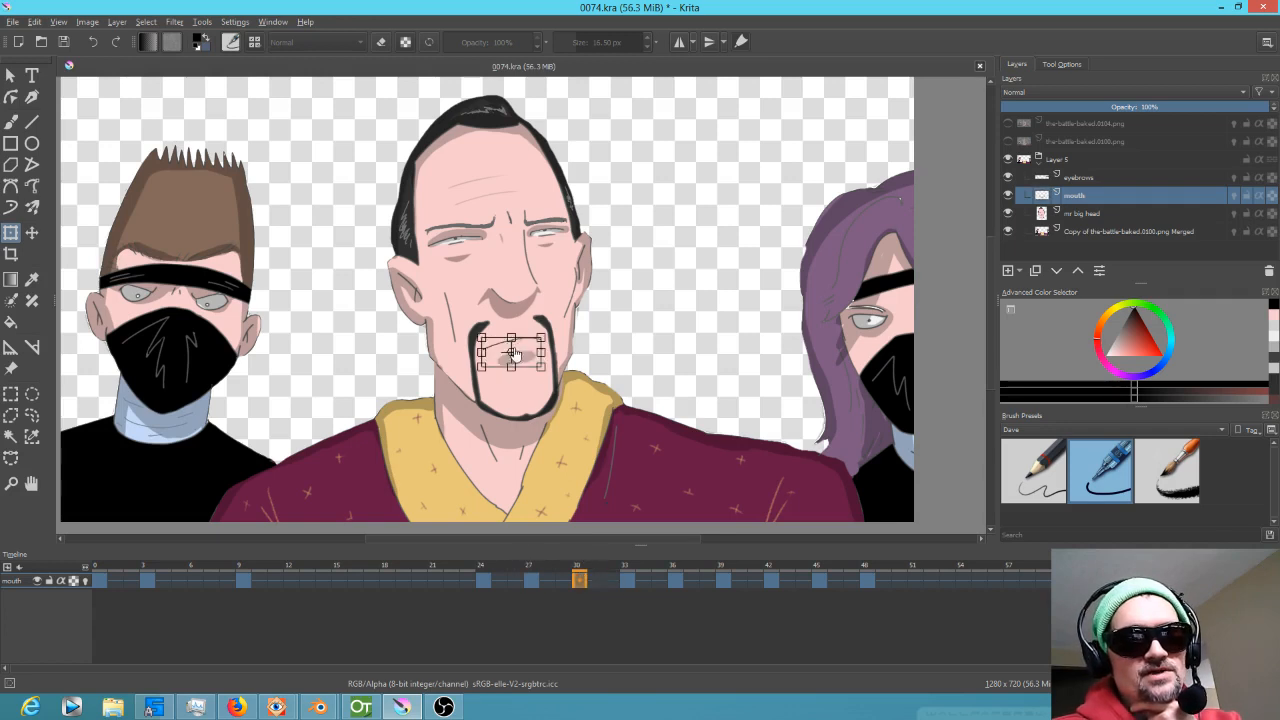
{"action": "left_click_drag", "start_coordinate": [522, 359], "coordinate": [524, 357]}
Shift the teeth-showing mouth at frame 36 slightly up, and rotate and nudge the closed mouth at frame 39.
{"action": "left_click", "coordinate": [628, 580]}
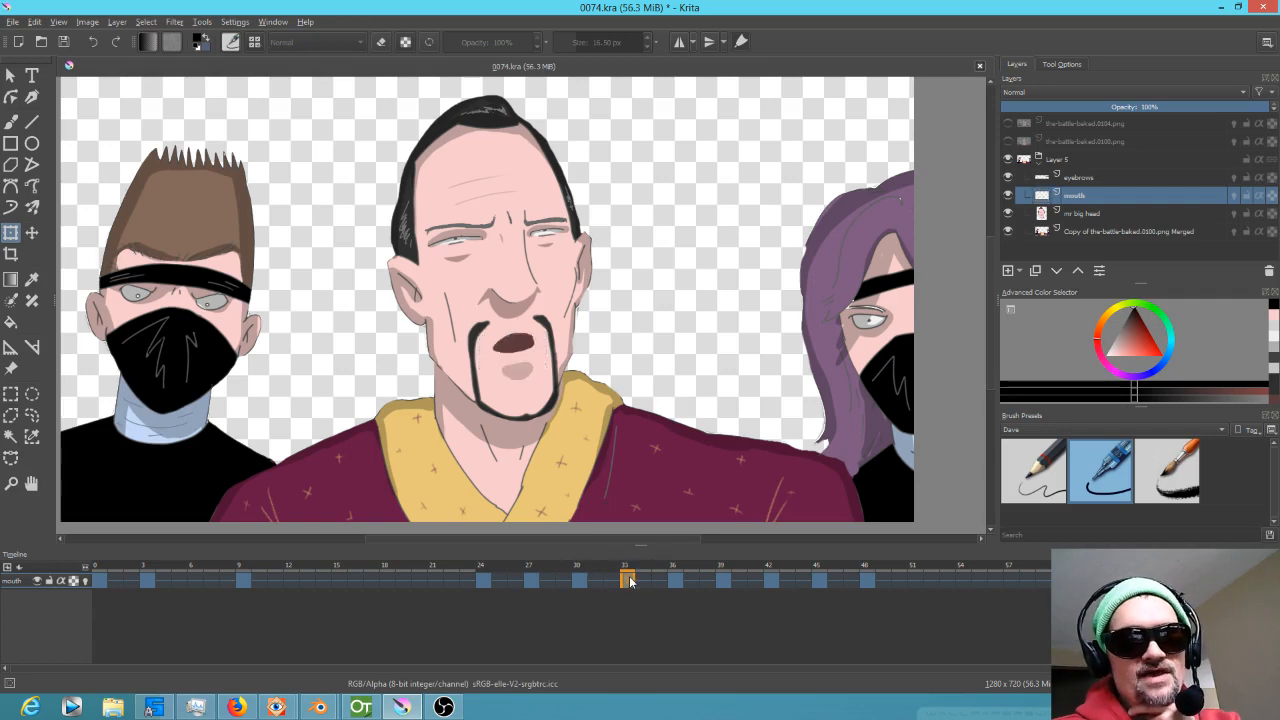
{"action": "left_click", "coordinate": [676, 580]}
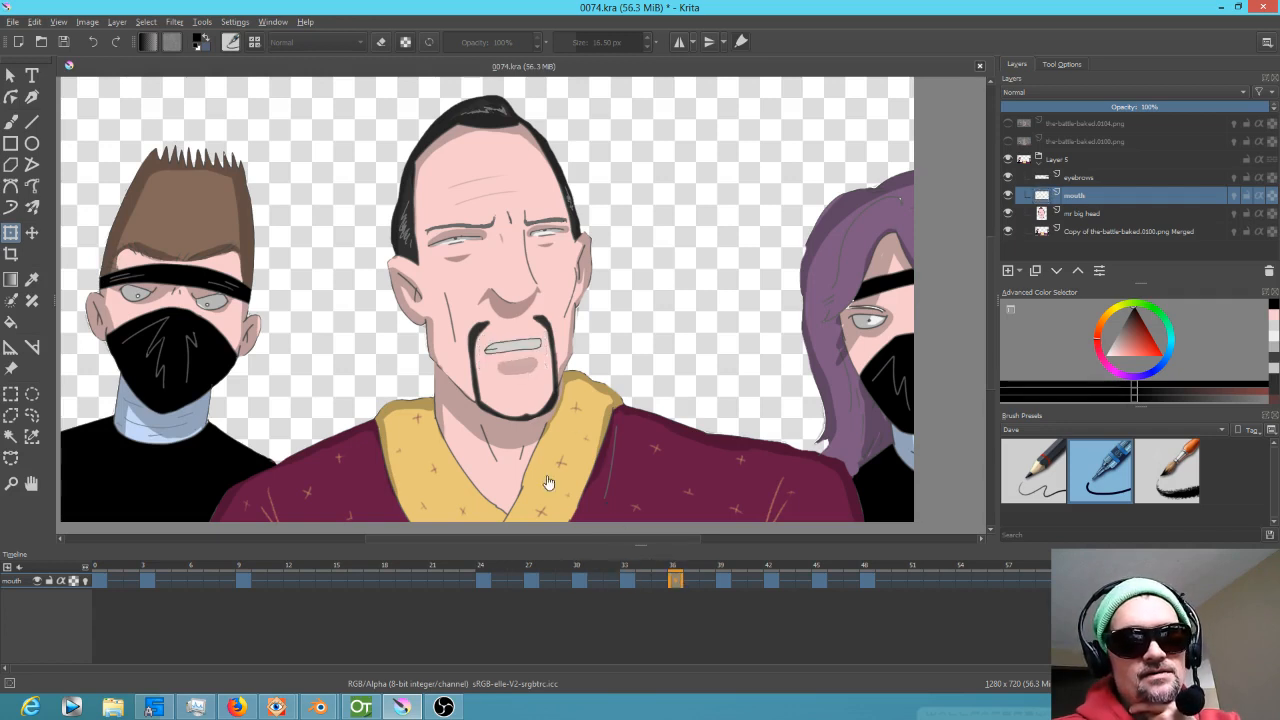
{"action": "left_click", "coordinate": [532, 580]}
{"action": "left_click", "coordinate": [678, 582]}
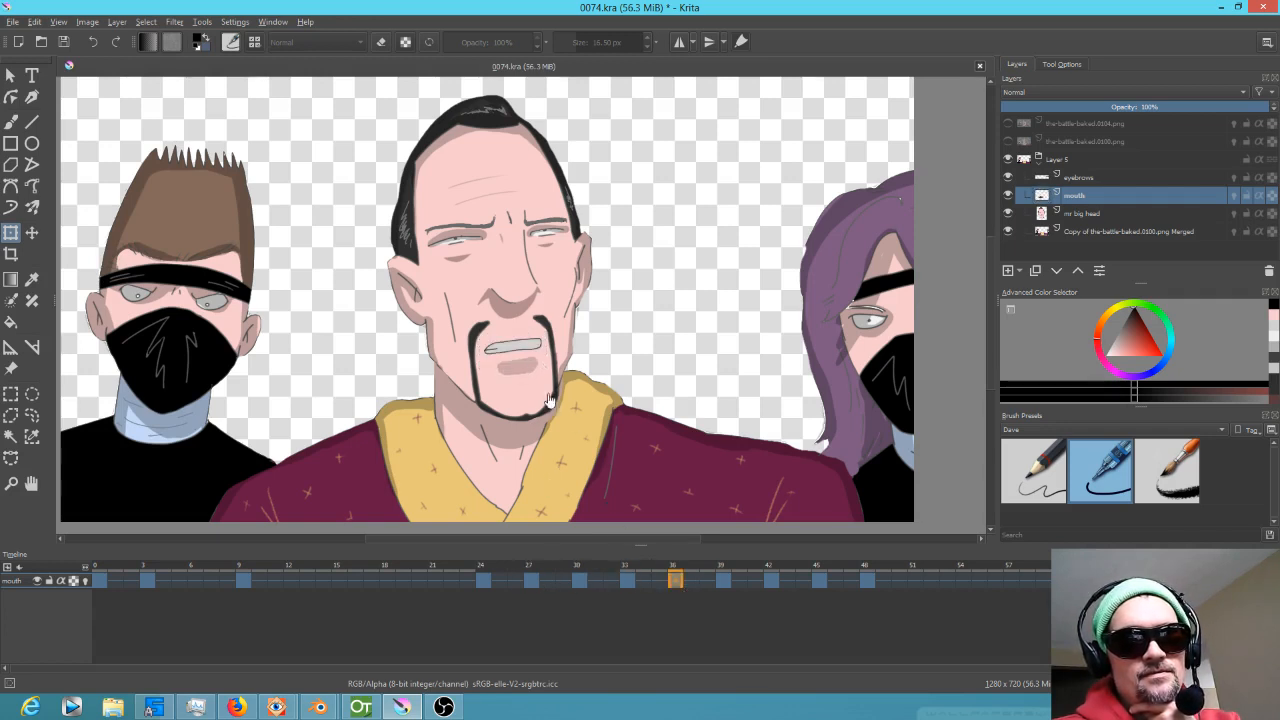
{"action": "left_click_drag", "start_coordinate": [520, 363], "coordinate": [521, 359]}
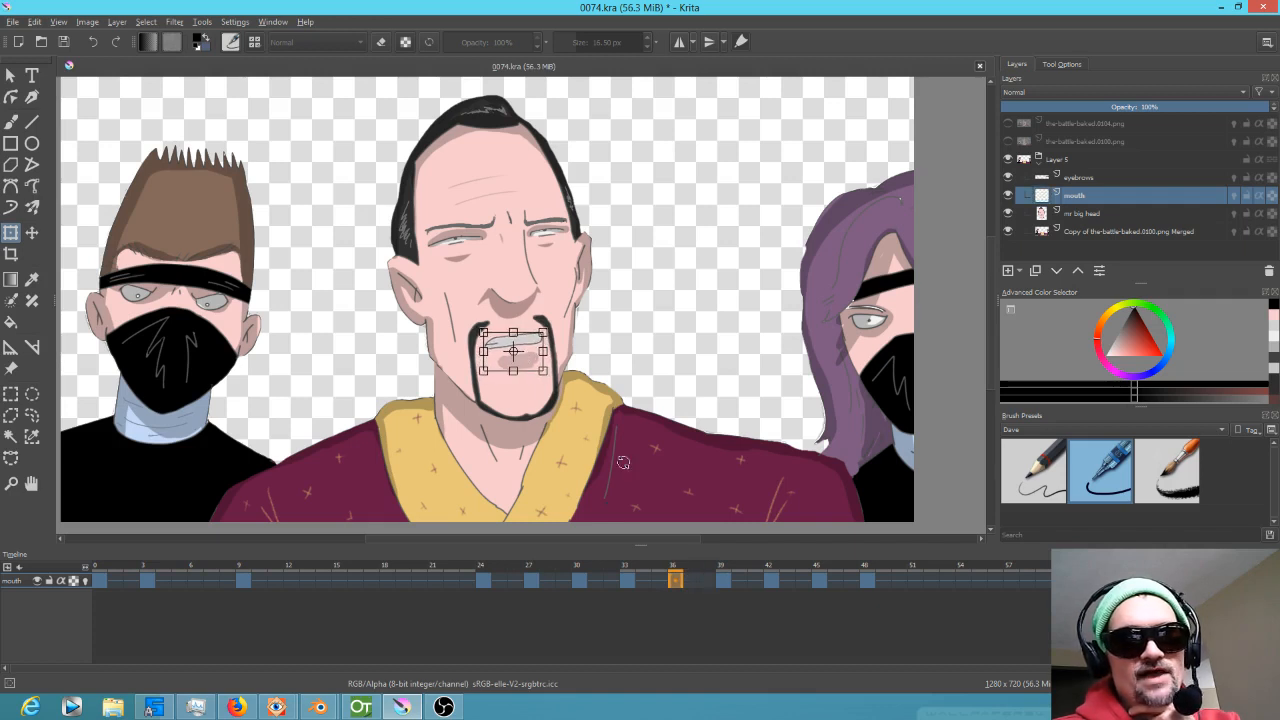
{"action": "left_click", "coordinate": [720, 564]}
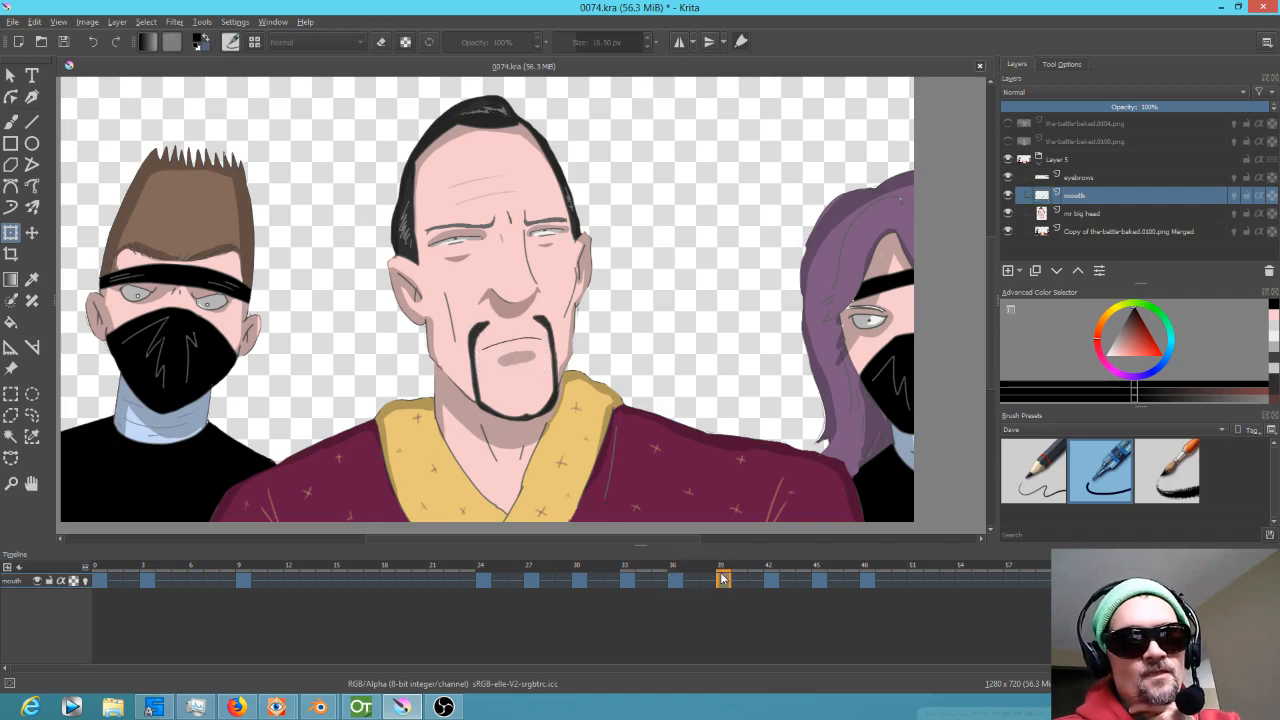
{"action": "left_click", "coordinate": [515, 365]}
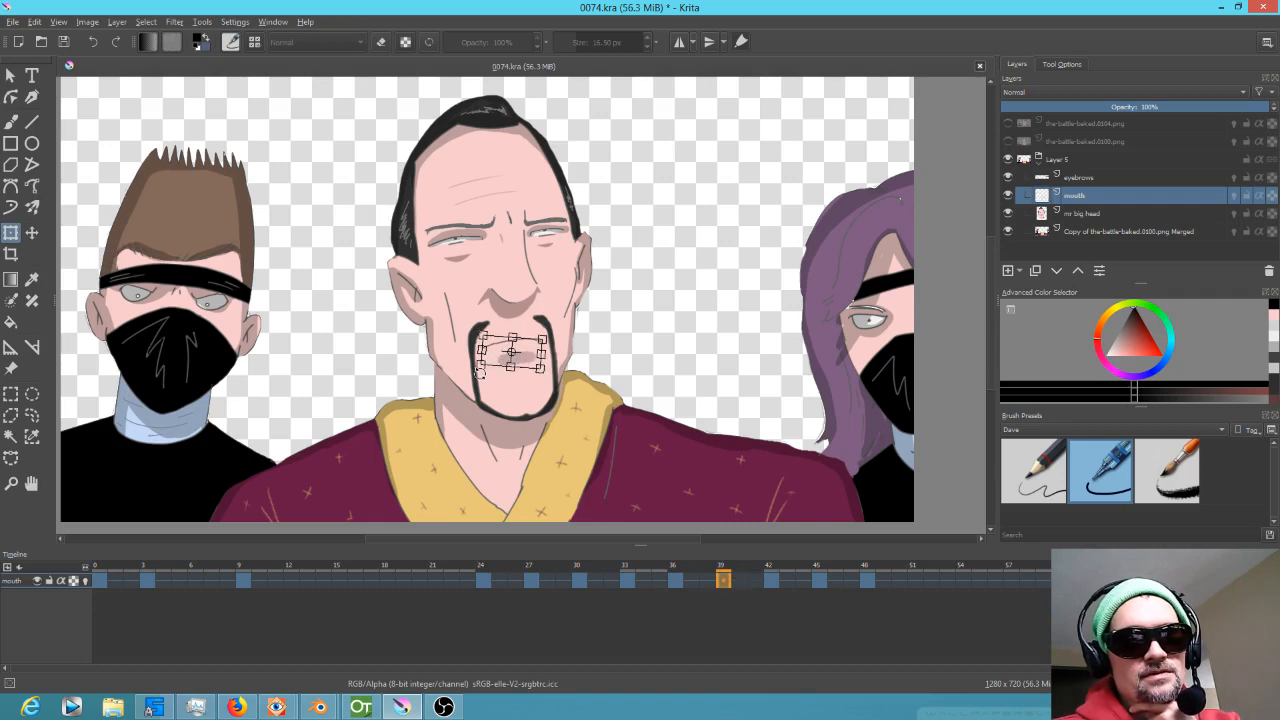
{"action": "left_click_drag", "start_coordinate": [527, 359], "coordinate": [521, 350]}
Transform the mouths at frames 42 and 45, nudging the frame 45 mouth slightly up.
{"action": "key", "text": "alt+Right"}
{"action": "left_click", "coordinate": [516, 346]}
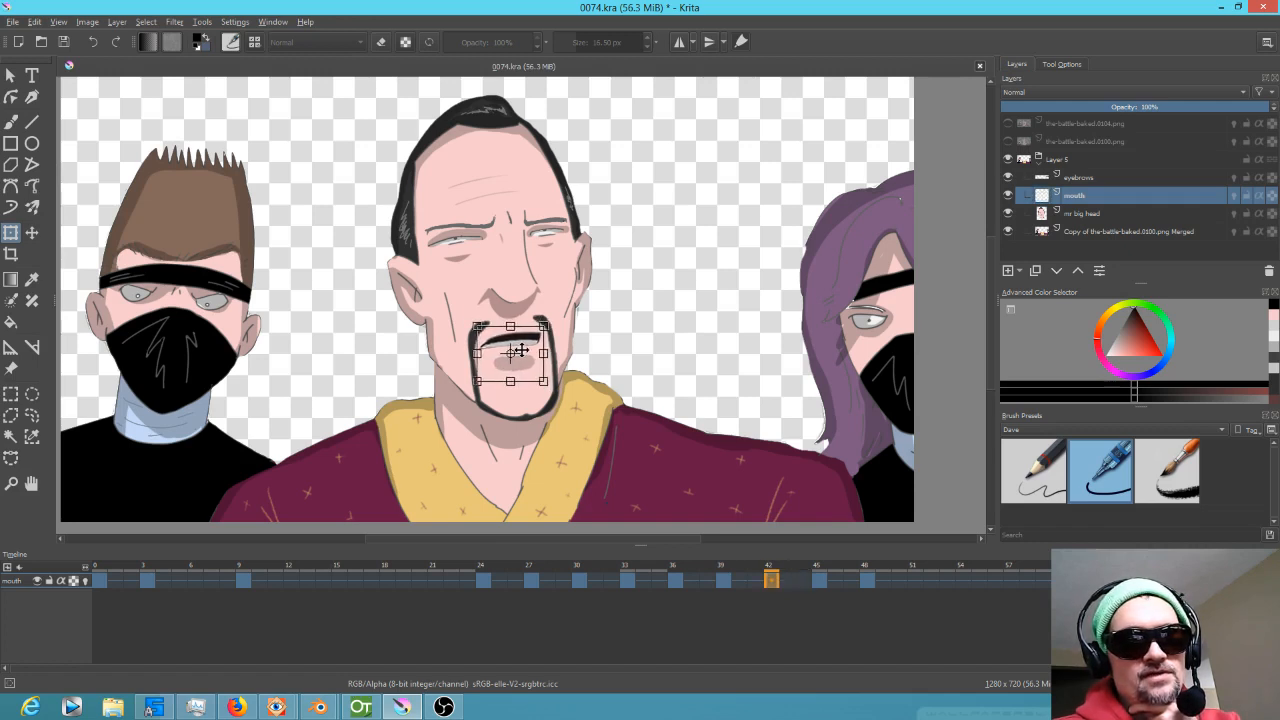
{"action": "left_click", "coordinate": [822, 580]}
{"action": "left_click", "coordinate": [525, 369]}
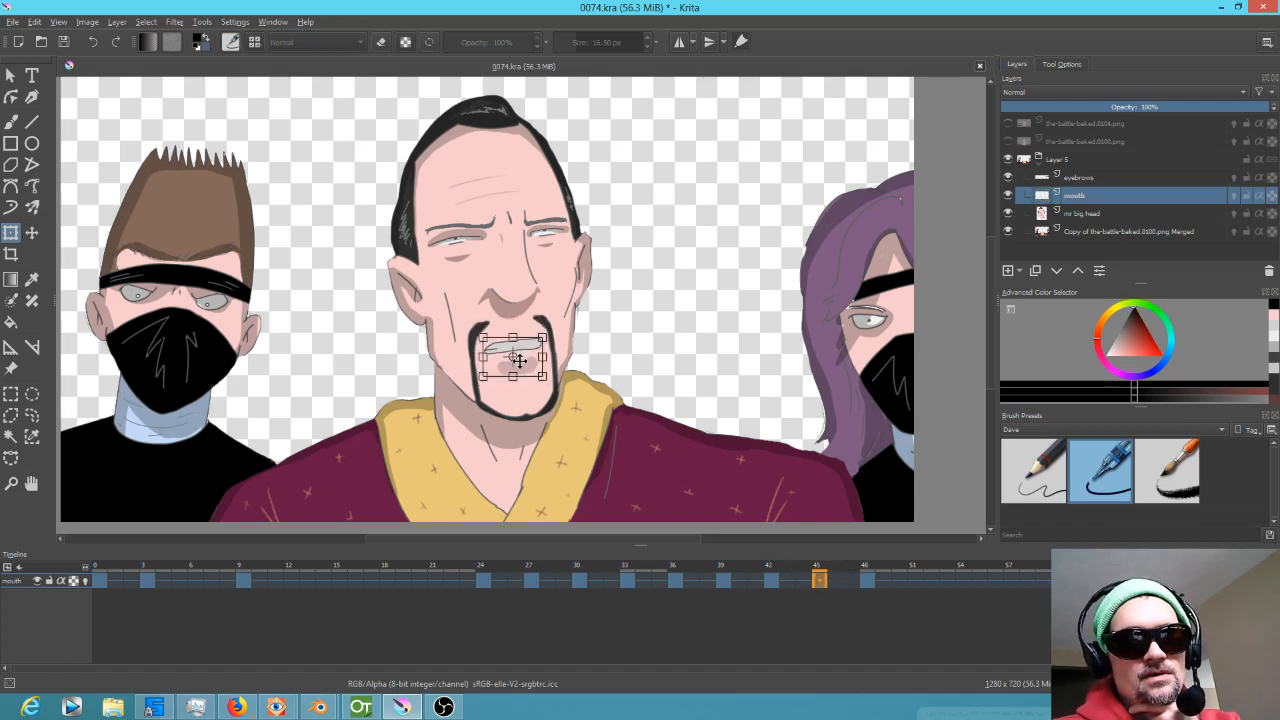
{"action": "left_click_drag", "start_coordinate": [525, 369], "coordinate": [525, 366]}
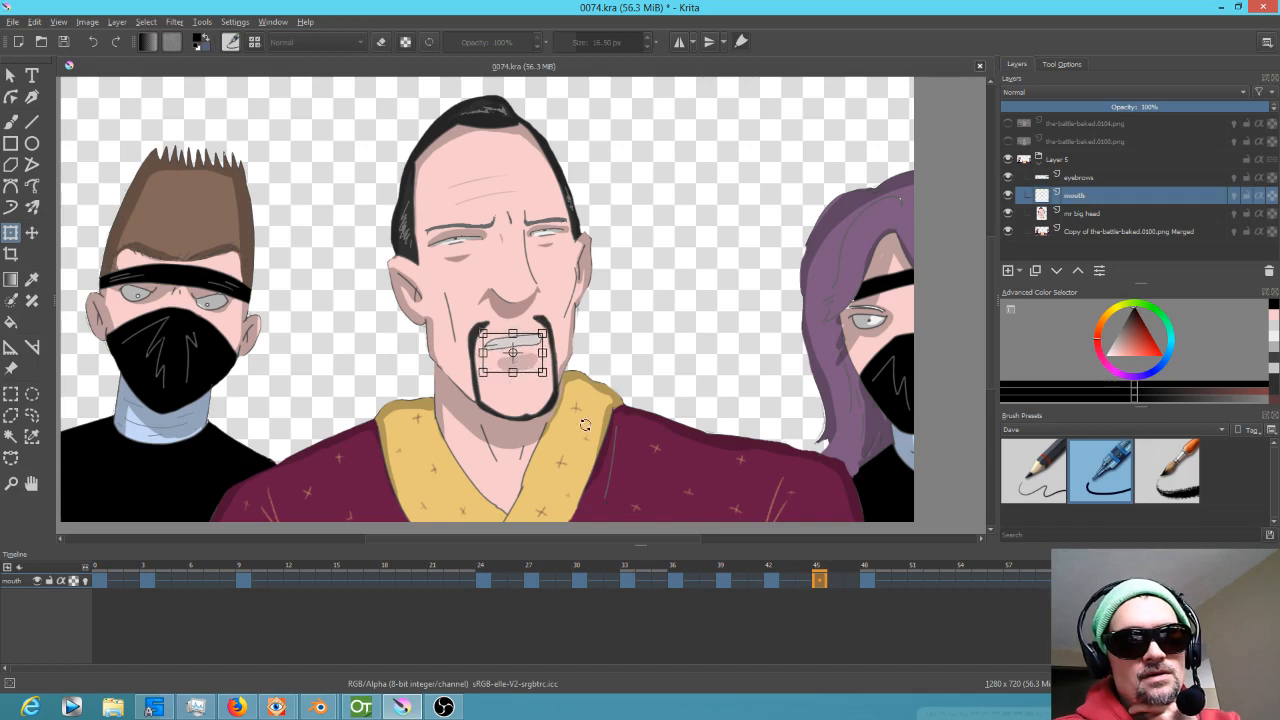
Nudge the closed mouth at frame 48 slightly with Transform.
{"action": "left_click", "coordinate": [867, 580]}
{"action": "left_click", "coordinate": [507, 369]}
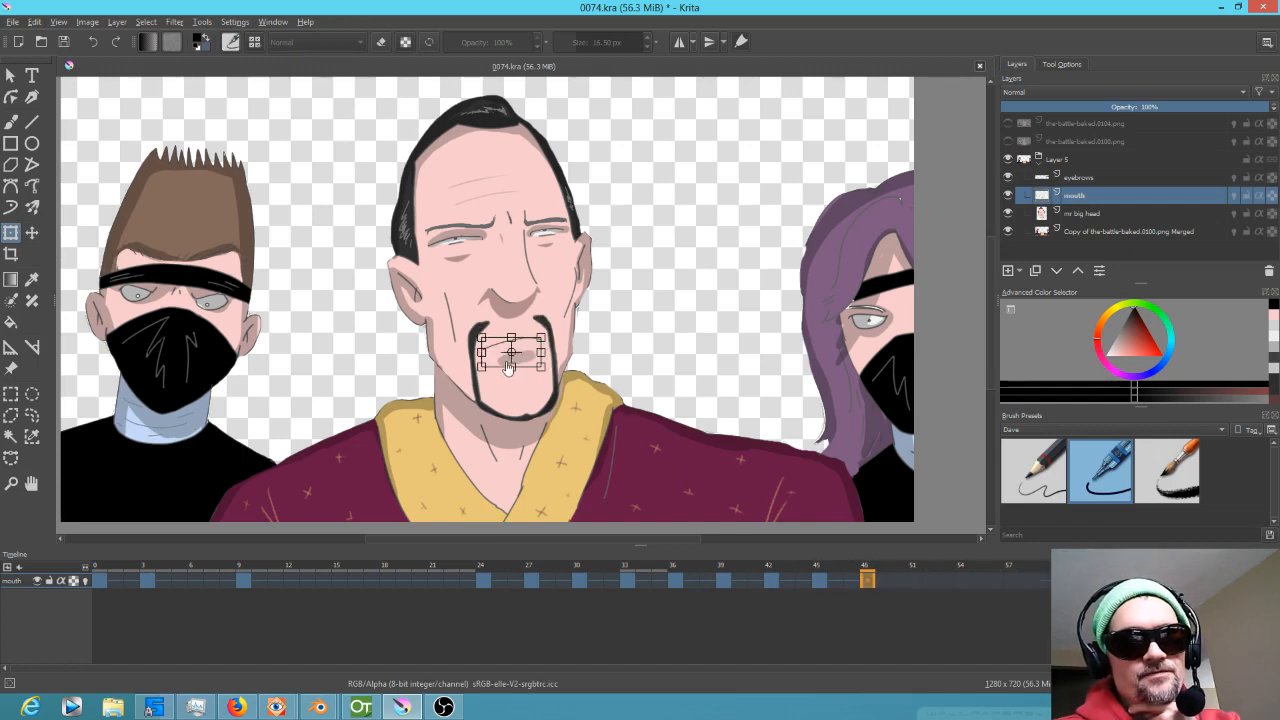
{"action": "left_click_drag", "start_coordinate": [484, 357], "coordinate": [529, 362]}
Save the drawing and review the mouth animation from the start and around frames 24 to 27.
{"action": "mouse_move", "coordinate": [870, 567]}
{"action": "left_mouse_down"}
{"action": "mouse_move", "coordinate": [147, 491]}
{"action": "mouse_move", "coordinate": [594, 545]}
{"action": "mouse_move", "coordinate": [764, 591]}
{"action": "mouse_move", "coordinate": [124, 519]}
{"action": "mouse_move", "coordinate": [76, 502]}
{"action": "left_mouse_up"}
{"action": "left_click", "coordinate": [62, 43]}
{"action": "key", "text": "space"}
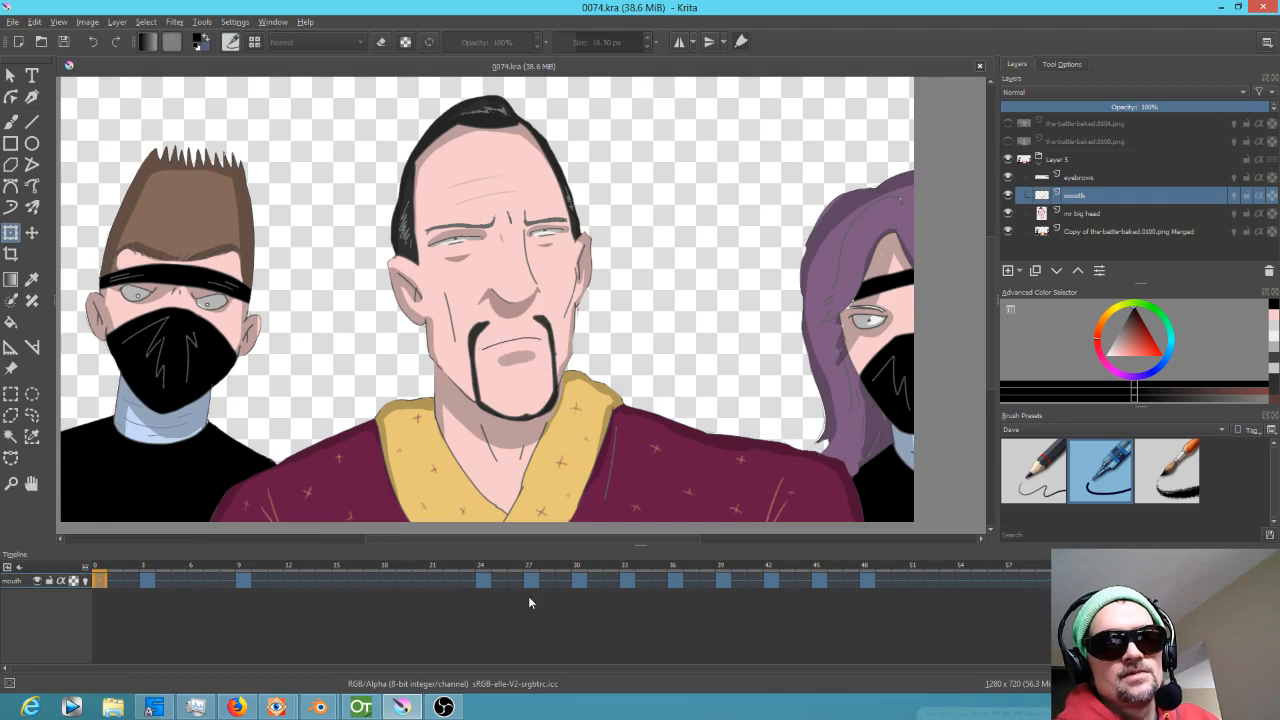
{"action": "mouse_move", "coordinate": [483, 568]}
{"action": "left_mouse_down"}
{"action": "mouse_move", "coordinate": [768, 586]}
{"action": "mouse_move", "coordinate": [434, 572]}
{"action": "mouse_move", "coordinate": [488, 568]}
{"action": "left_mouse_up"}
{"action": "mouse_move", "coordinate": [519, 571]}
{"action": "left_mouse_down"}
{"action": "mouse_move", "coordinate": [594, 578]}
{"action": "mouse_move", "coordinate": [515, 580]}
{"action": "left_mouse_up"}
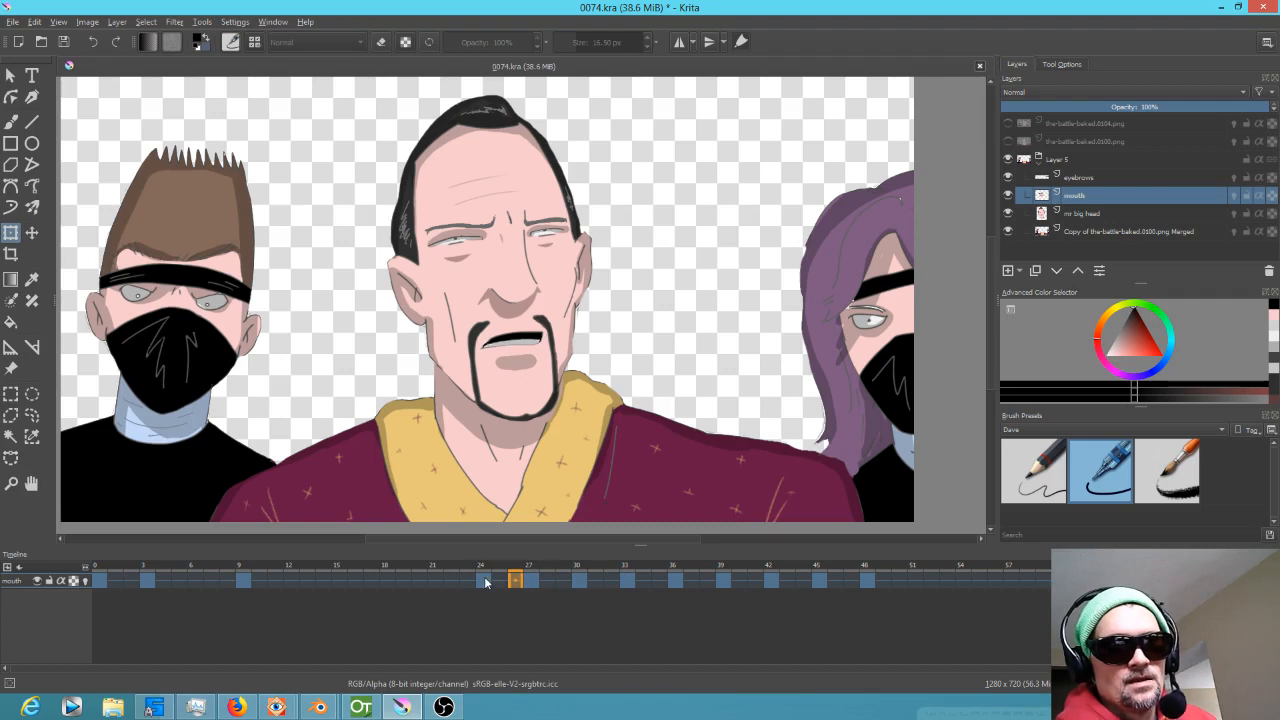
{"action": "left_click", "coordinate": [63, 42]}
Try removing the mouth keyframe at frame 24 and scrub the frames just before it.
{"action": "right_click", "coordinate": [481, 580]}
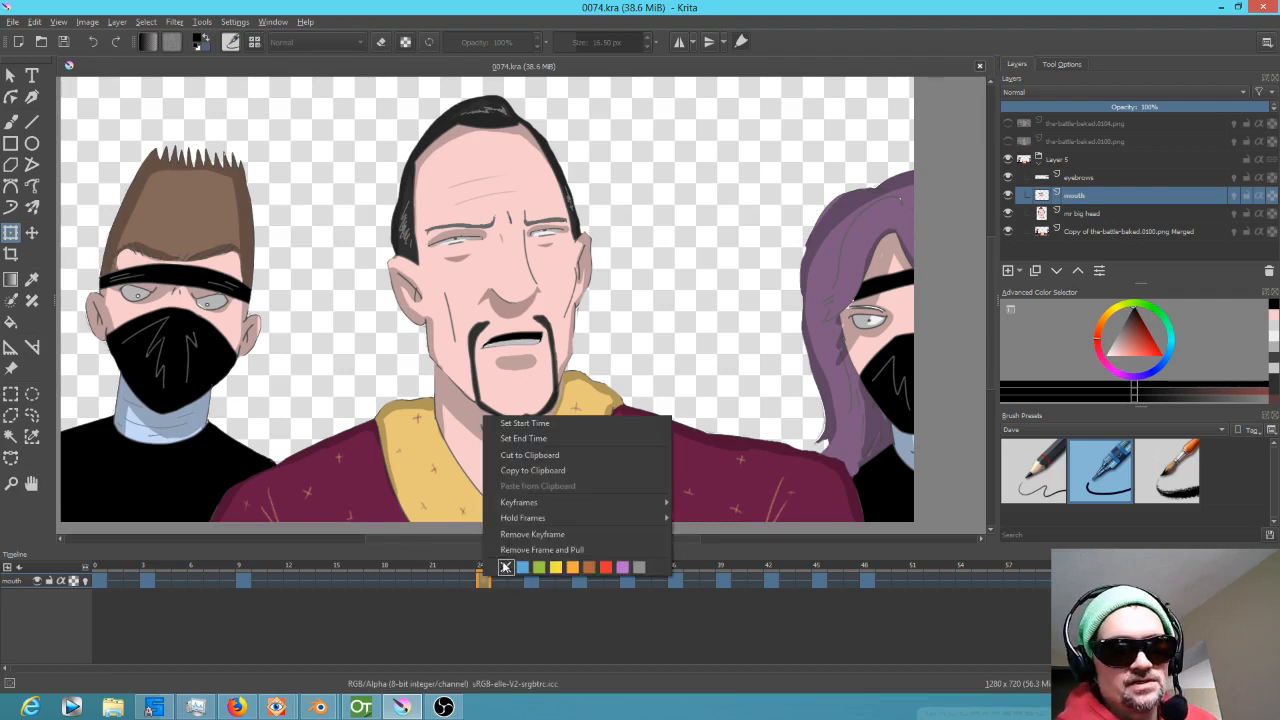
{"action": "left_click", "coordinate": [532, 534]}
{"action": "left_click", "coordinate": [435, 567]}
{"action": "mouse_move", "coordinate": [435, 567]}
{"action": "left_mouse_down"}
{"action": "mouse_move", "coordinate": [790, 590]}
{"action": "mouse_move", "coordinate": [478, 582]}
{"action": "left_mouse_up"}
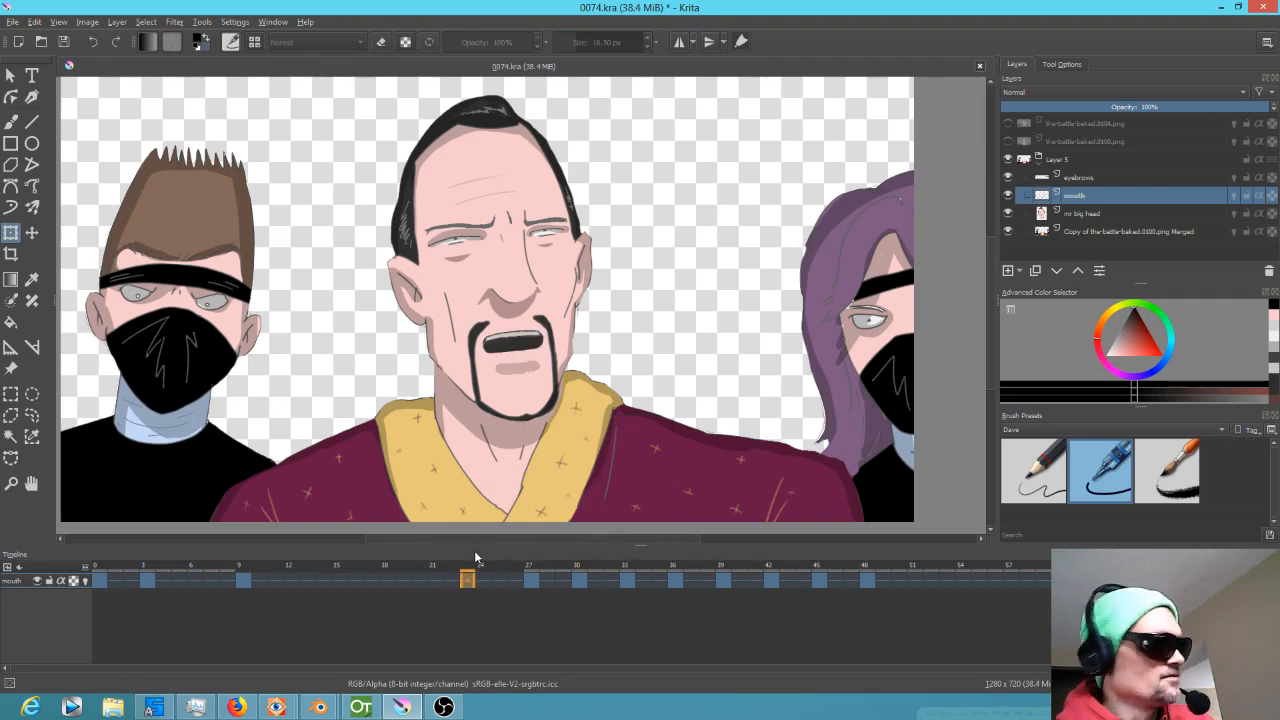
{"action": "left_click_drag", "start_coordinate": [483, 580], "coordinate": [455, 570]}
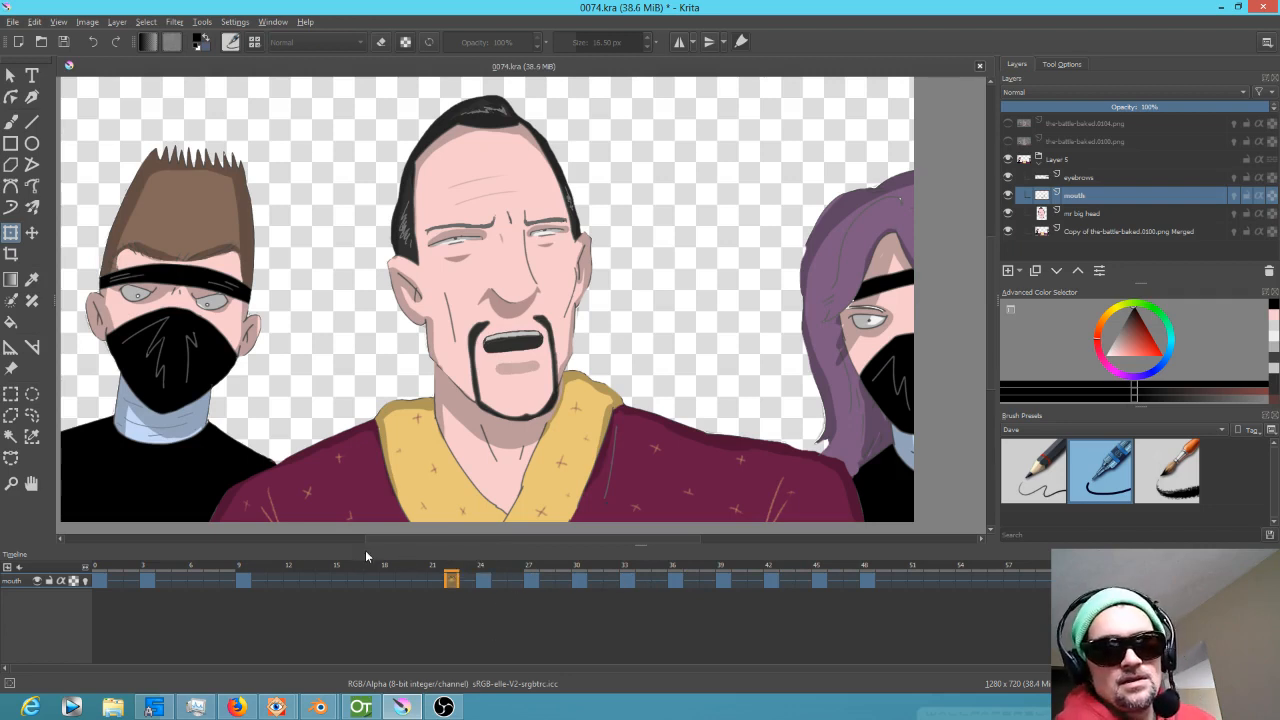
Remove the mouth keyframe at frame 33 and scrub the timeline from frame 24 onward.
{"action": "left_click_drag", "start_coordinate": [493, 580], "coordinate": [643, 580]}
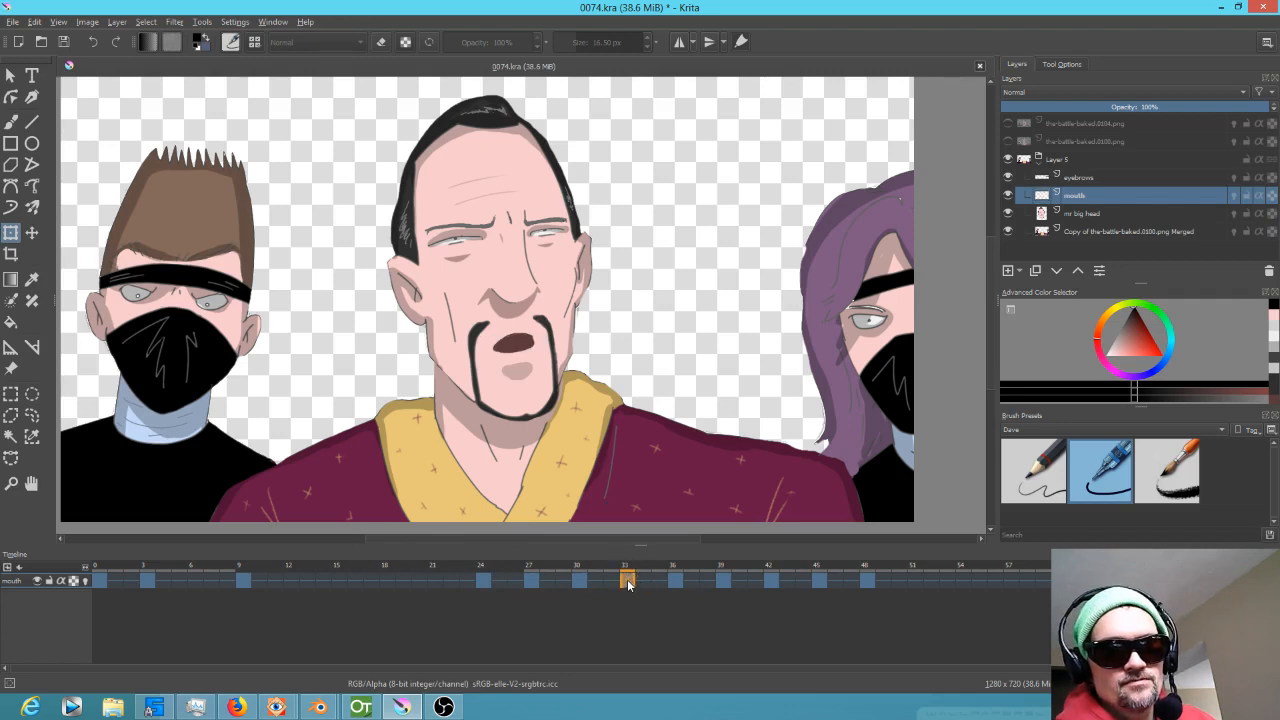
{"action": "right_click", "coordinate": [627, 581]}
{"action": "left_click", "coordinate": [664, 542]}
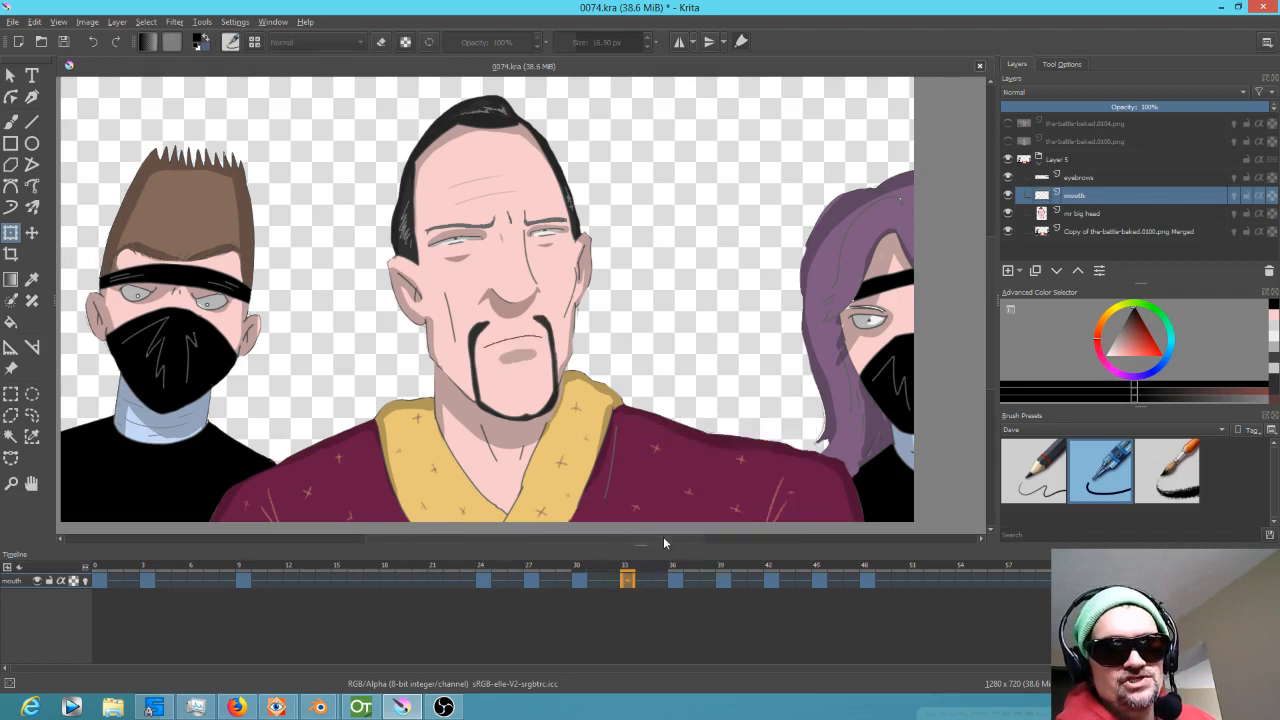
{"action": "left_click_drag", "start_coordinate": [495, 574], "coordinate": [657, 575]}
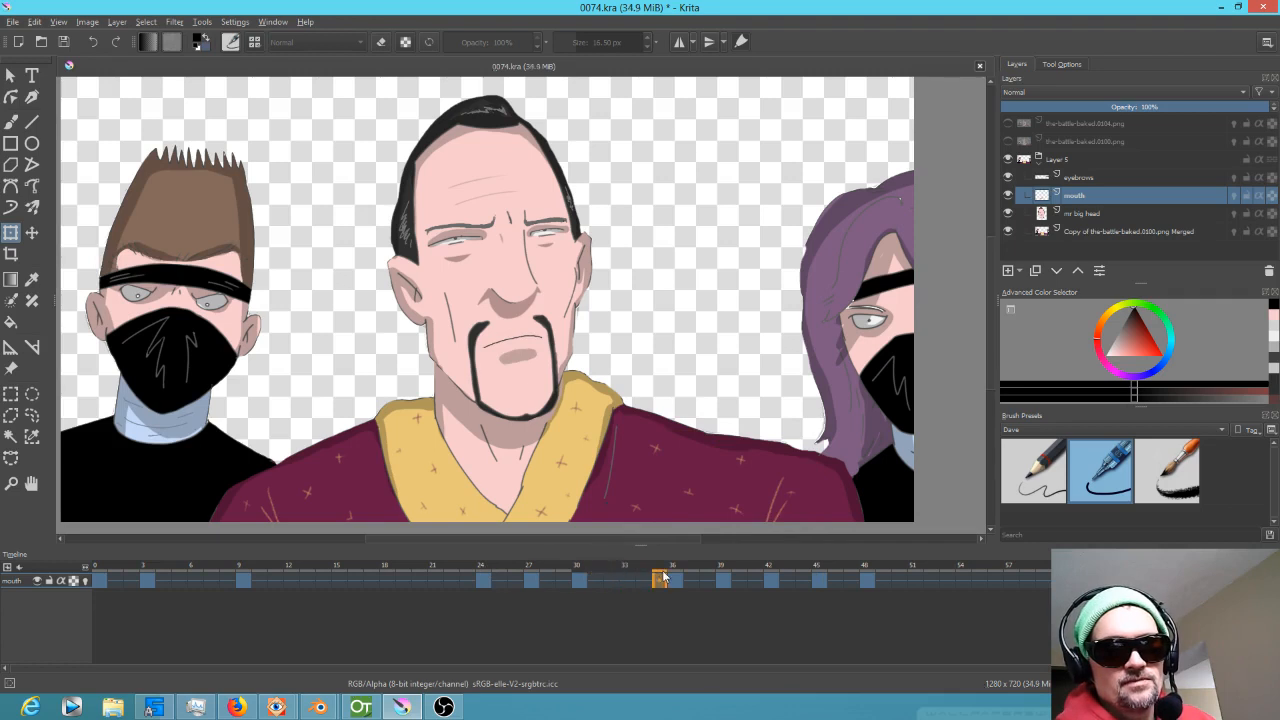
{"action": "left_click_drag", "start_coordinate": [487, 568], "coordinate": [820, 567]}
Shift the keyframes from frame 36 onward three frames earlier to start at frame 33, and play from frame 0.
{"action": "left_click_drag", "start_coordinate": [679, 583], "coordinate": [632, 583]}
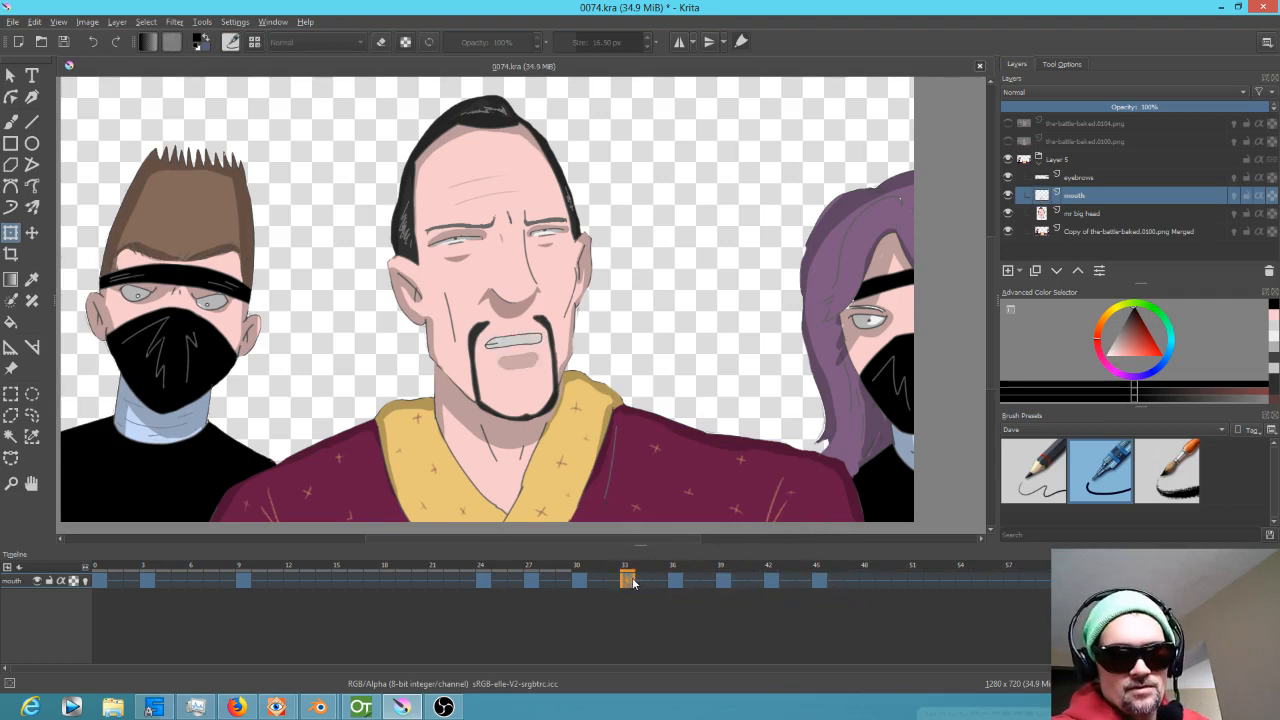
{"action": "mouse_move", "coordinate": [632, 580]}
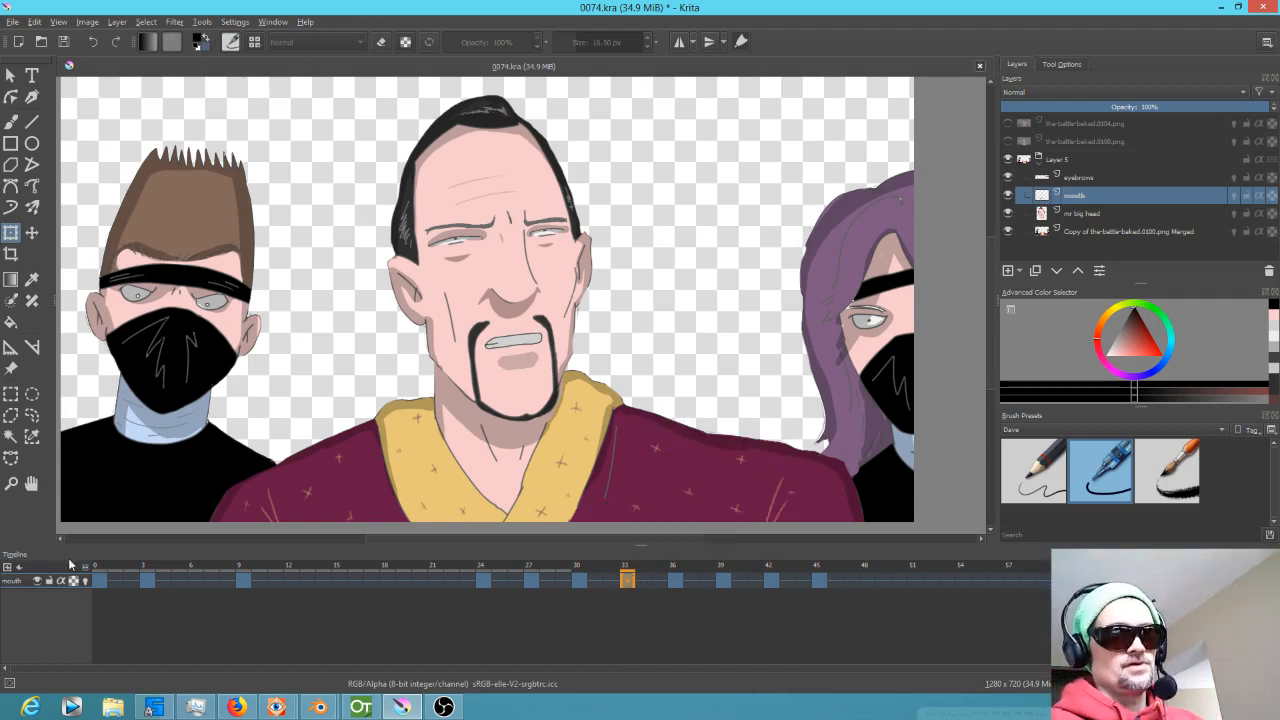
{"action": "left_click", "coordinate": [98, 581]}
{"action": "key", "text": "space"}
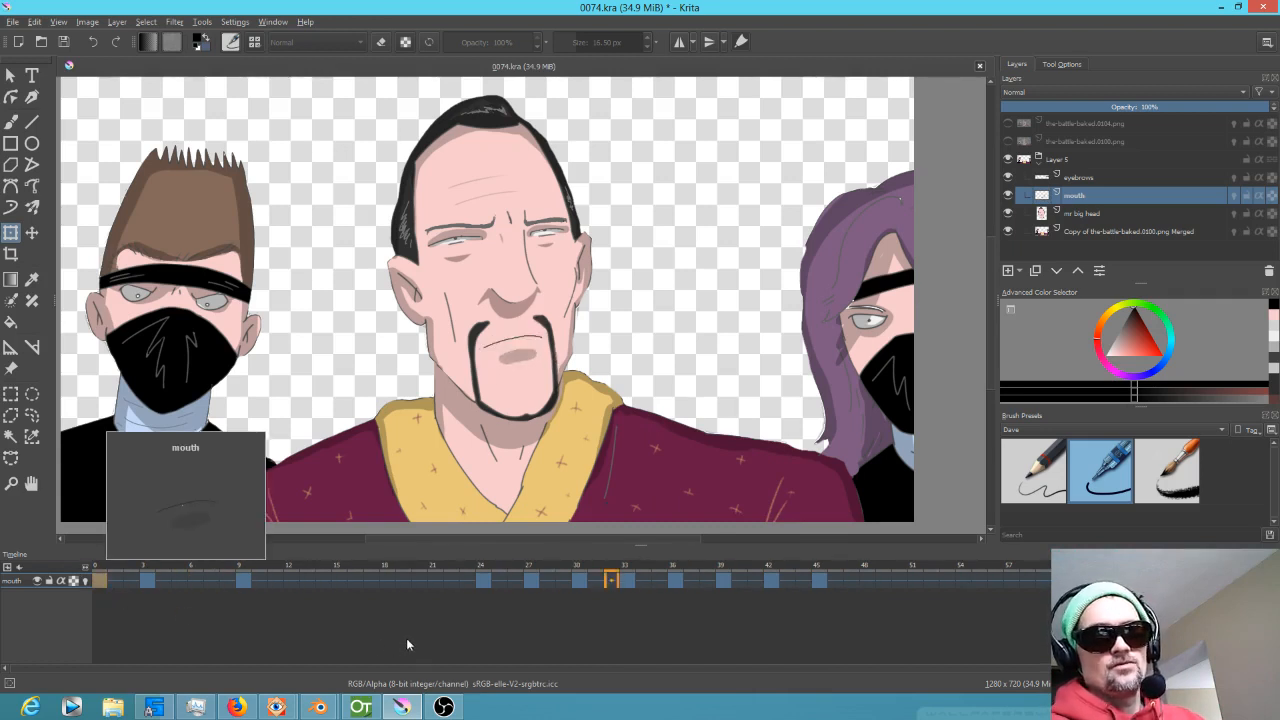
{"action": "key", "text": "space"}
Move the last mouth keyframe from frame 45 to frame 48 and play the animation from frame 23.
{"action": "left_click", "coordinate": [819, 581]}
{"action": "left_click_drag", "start_coordinate": [819, 581], "coordinate": [866, 581]}
{"action": "left_click", "coordinate": [474, 567]}
{"action": "key", "text": "space"}
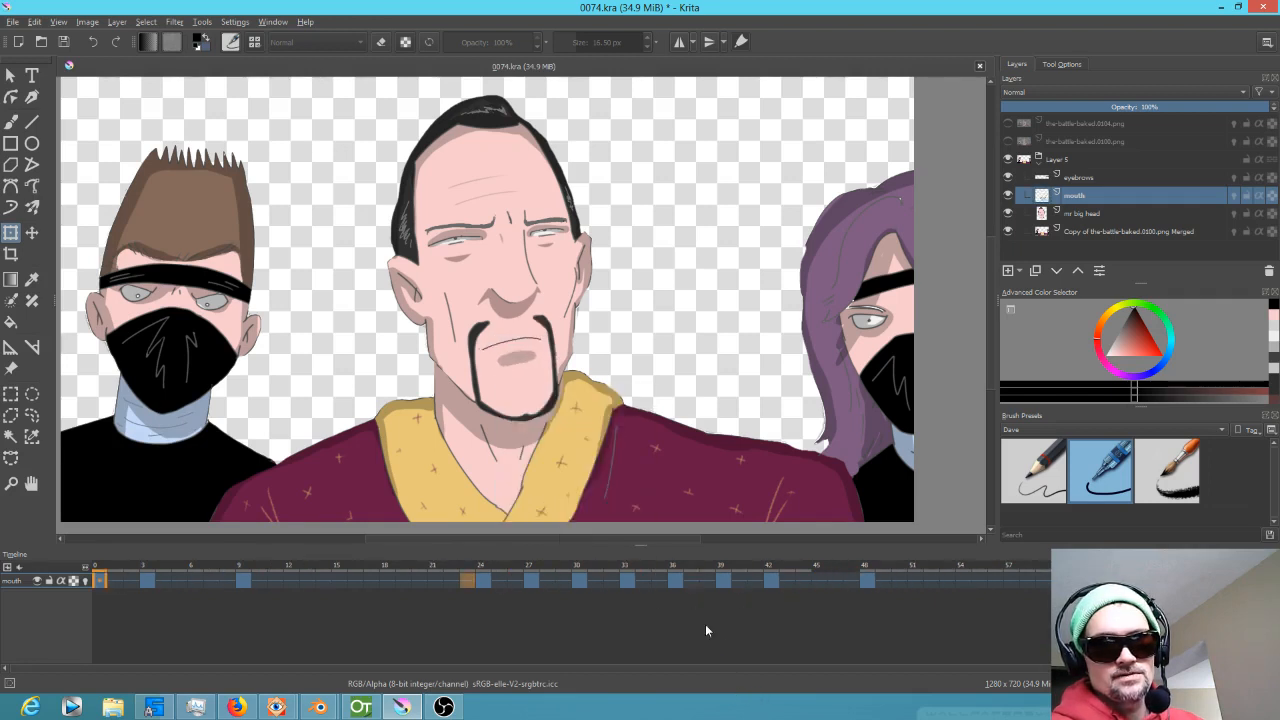
{"action": "key", "text": "space"}
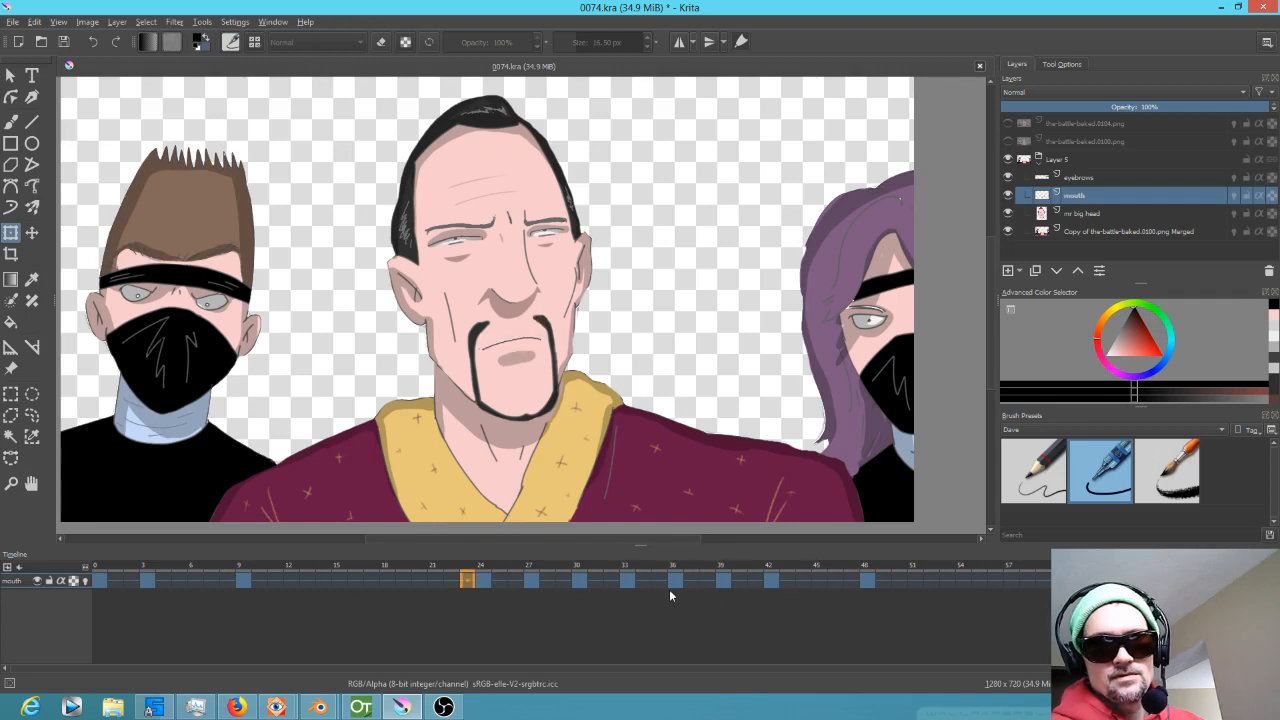
Shift the keyframes from frame 36 onward three frames later to start at frame 39, and play from frame 24.
{"action": "left_click_drag", "start_coordinate": [652, 576], "coordinate": [686, 575]}
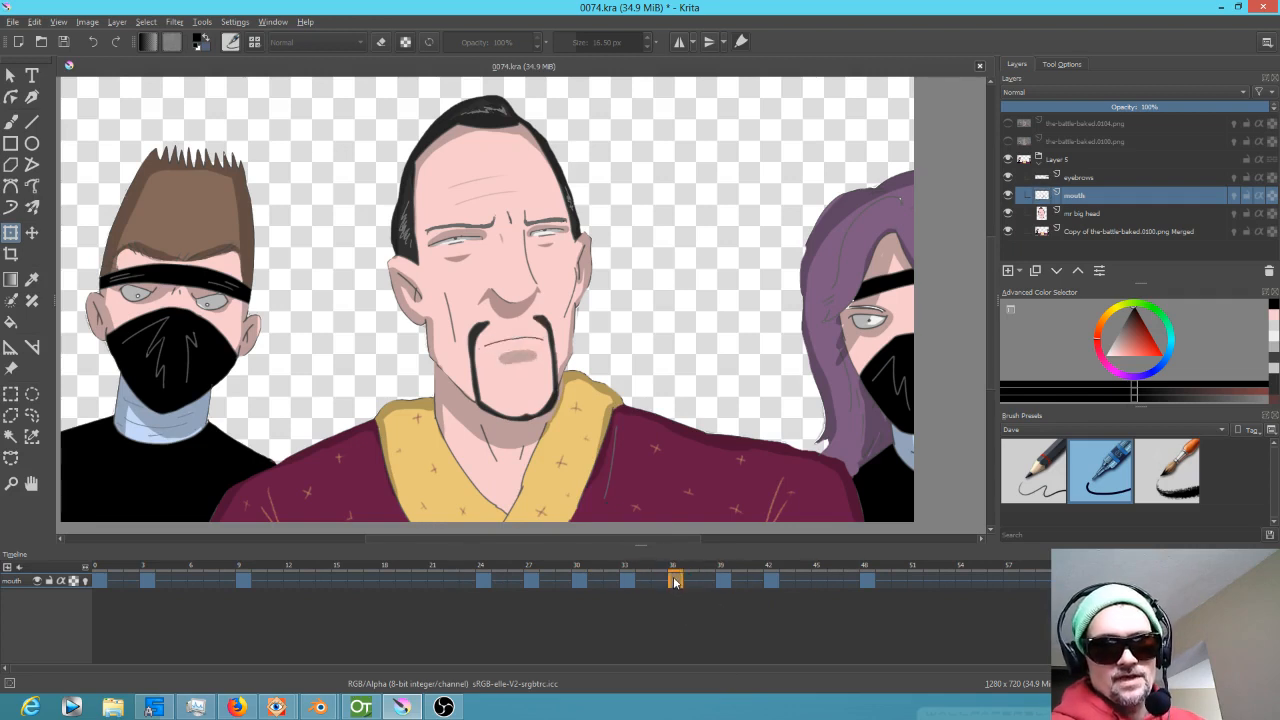
{"action": "left_click_drag", "start_coordinate": [675, 580], "coordinate": [723, 580]}
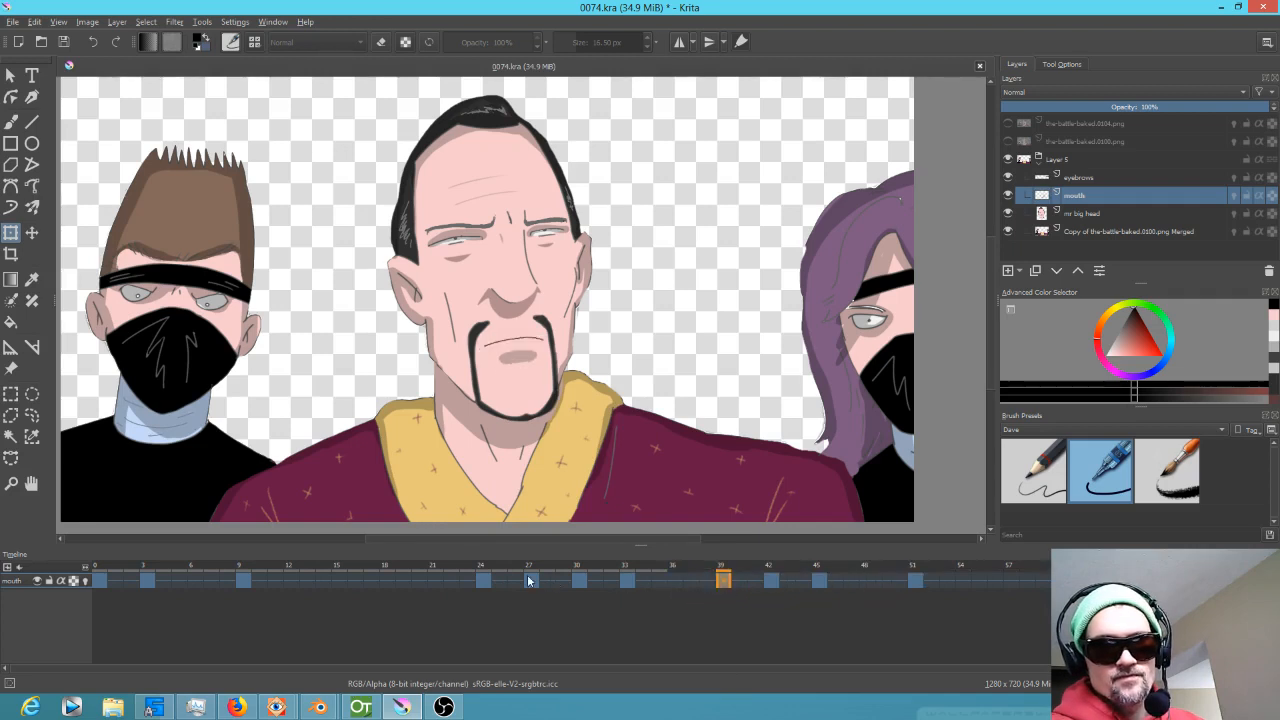
{"action": "left_click", "coordinate": [487, 578]}
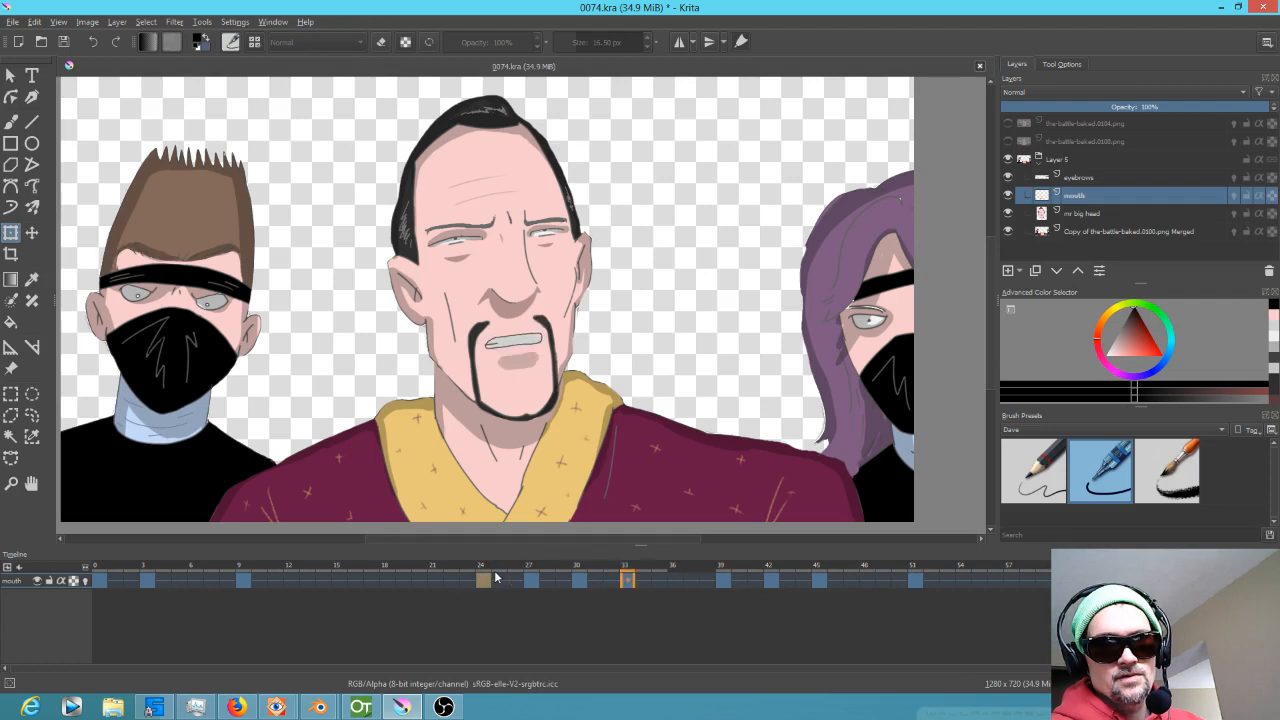
{"action": "key", "text": "space"}
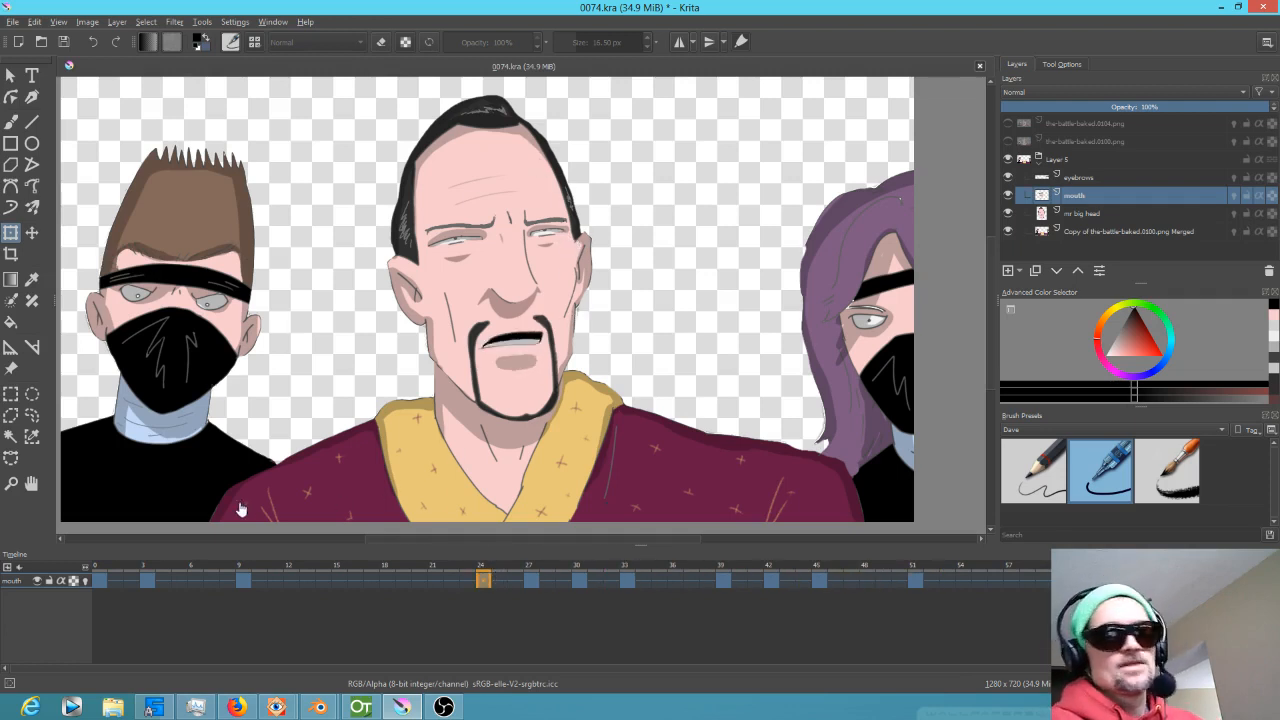
Select the eyebrows layer and copy its frame 0 keyframe to frame 11.
{"action": "left_click", "coordinate": [96, 570]}
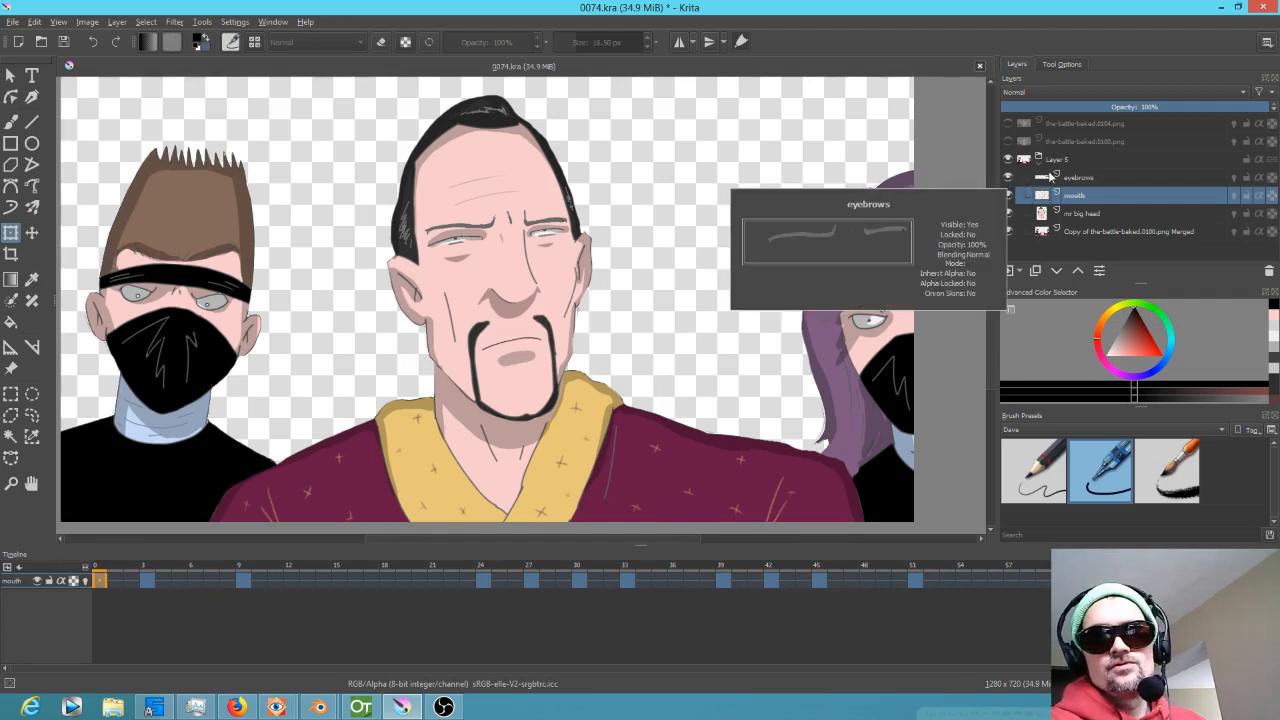
{"action": "left_click", "coordinate": [1088, 178]}
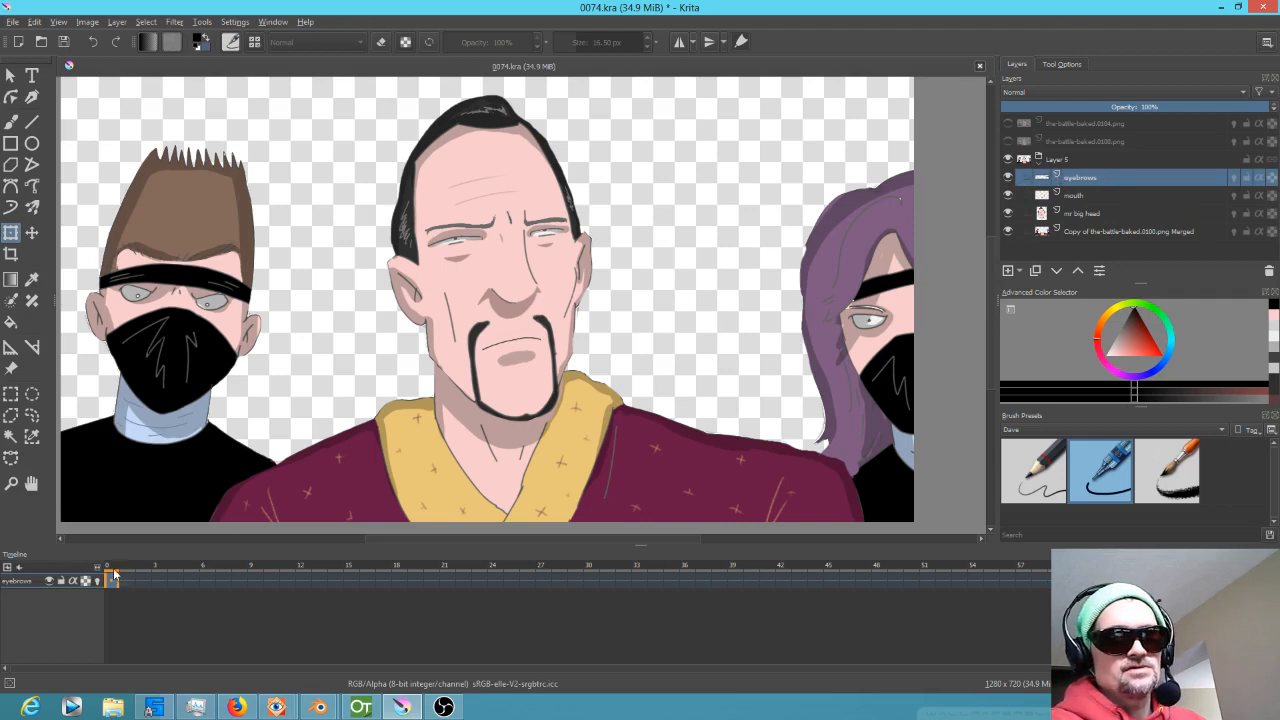
{"action": "left_click_drag", "start_coordinate": [128, 574], "coordinate": [282, 584]}
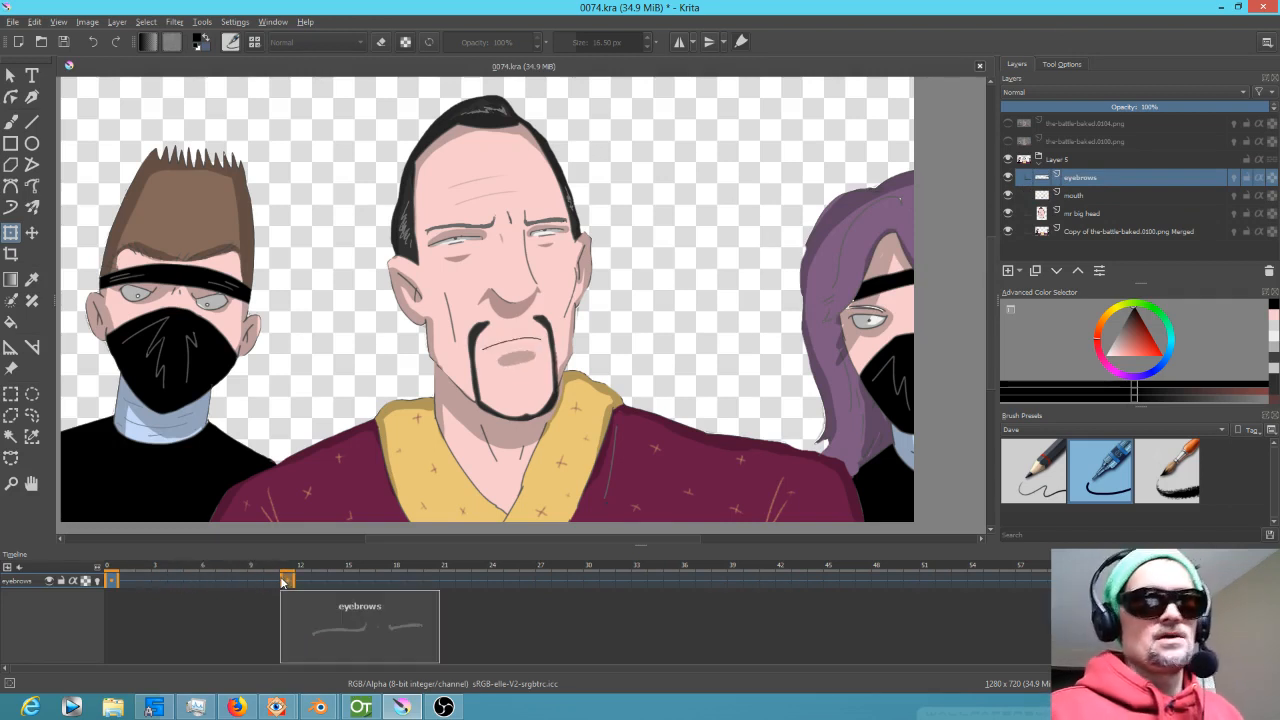
Reshape the eyebrows at frame 11 with the Liquify transform and play the animation from frame 0.
{"action": "left_click", "coordinate": [512, 229]}
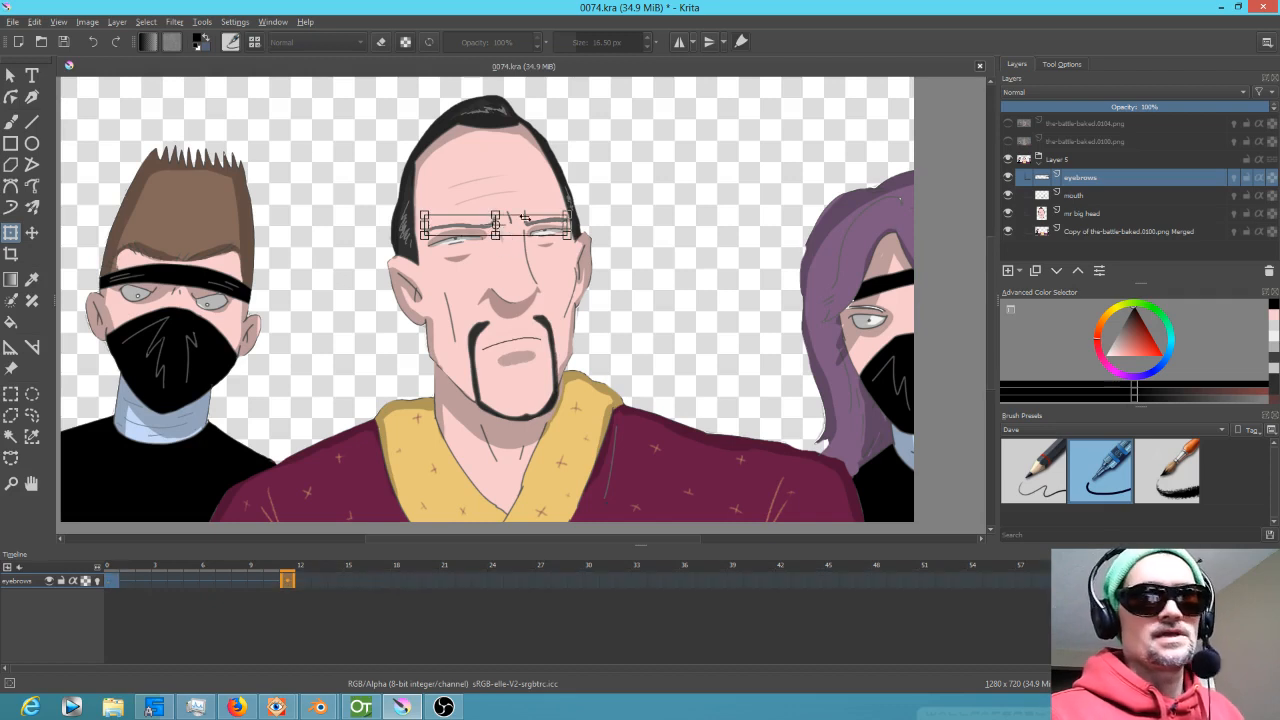
{"action": "left_click", "coordinate": [1078, 68]}
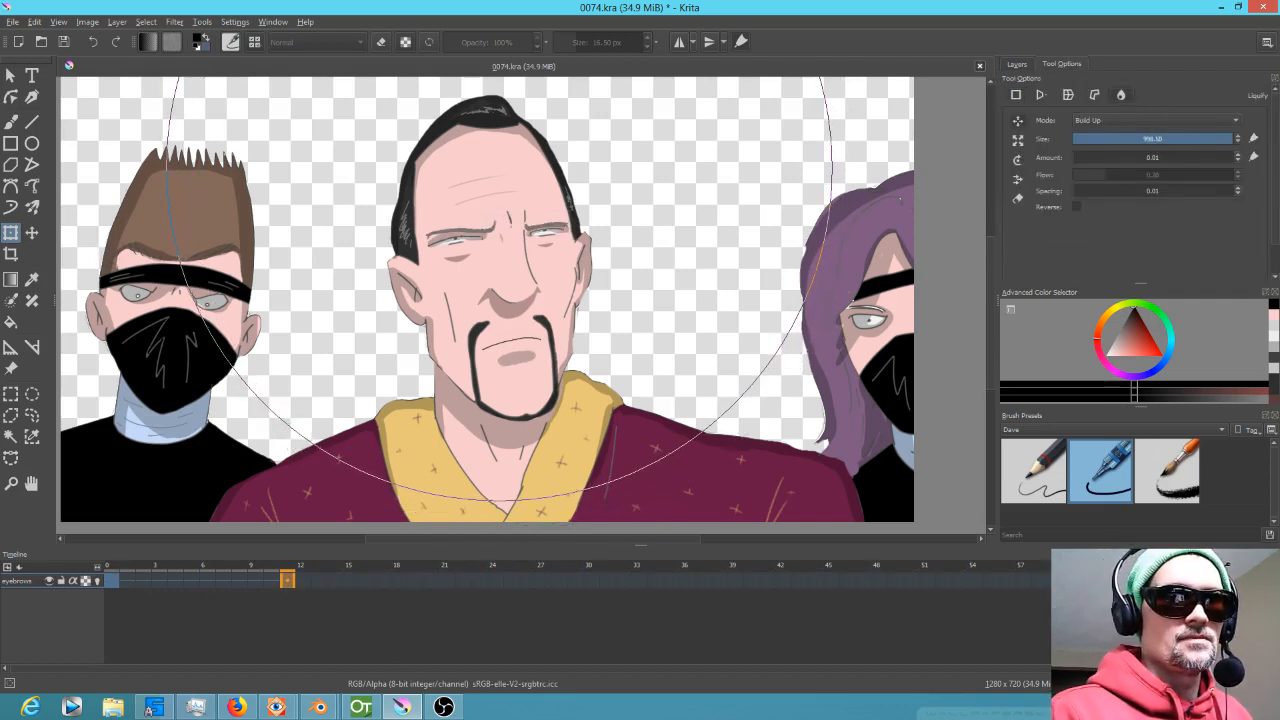
{"action": "left_click", "coordinate": [116, 573]}
{"action": "key", "text": "space"}
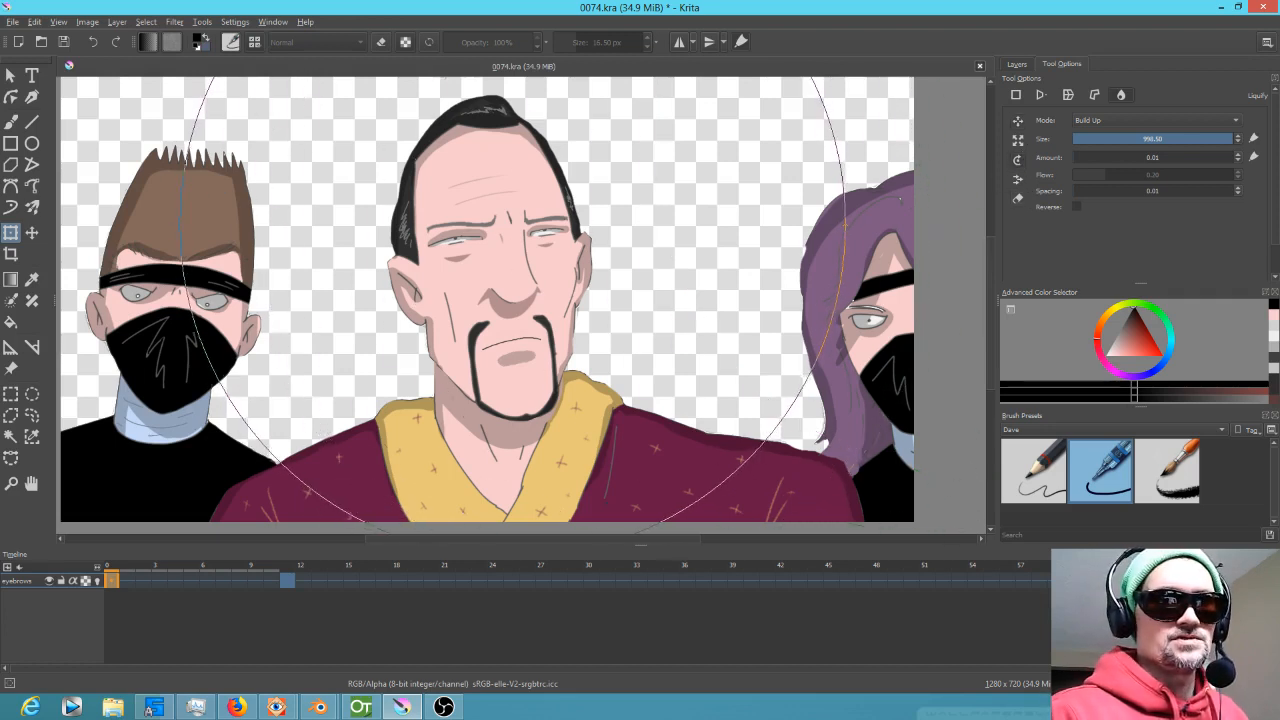
Rotate the frame 0 eyebrows with Liquify in reverse and play the animation from frame 0 to check the motion.
{"action": "left_click", "coordinate": [514, 225]}
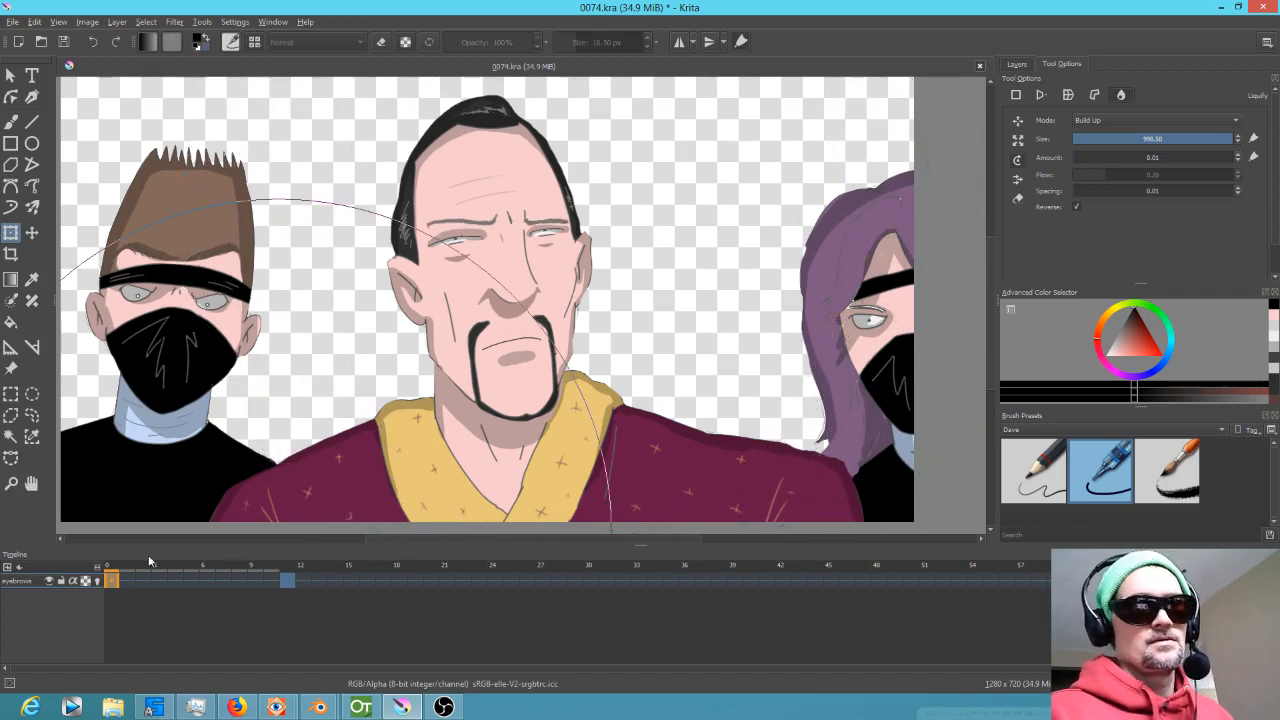
{"action": "mouse_move", "coordinate": [115, 571]}
{"action": "left_mouse_down"}
{"action": "mouse_move", "coordinate": [375, 577]}
{"action": "mouse_move", "coordinate": [110, 571]}
{"action": "left_mouse_up"}
{"action": "key", "text": "space"}
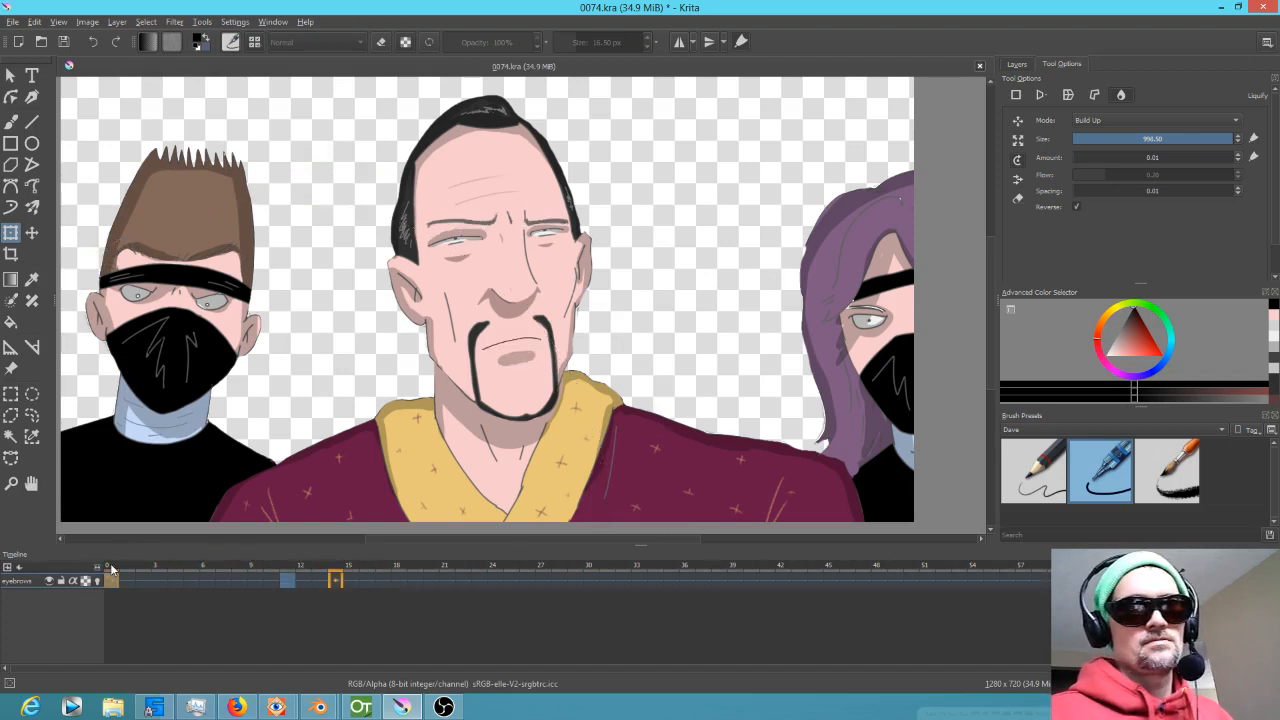
{"action": "key", "text": "space"}
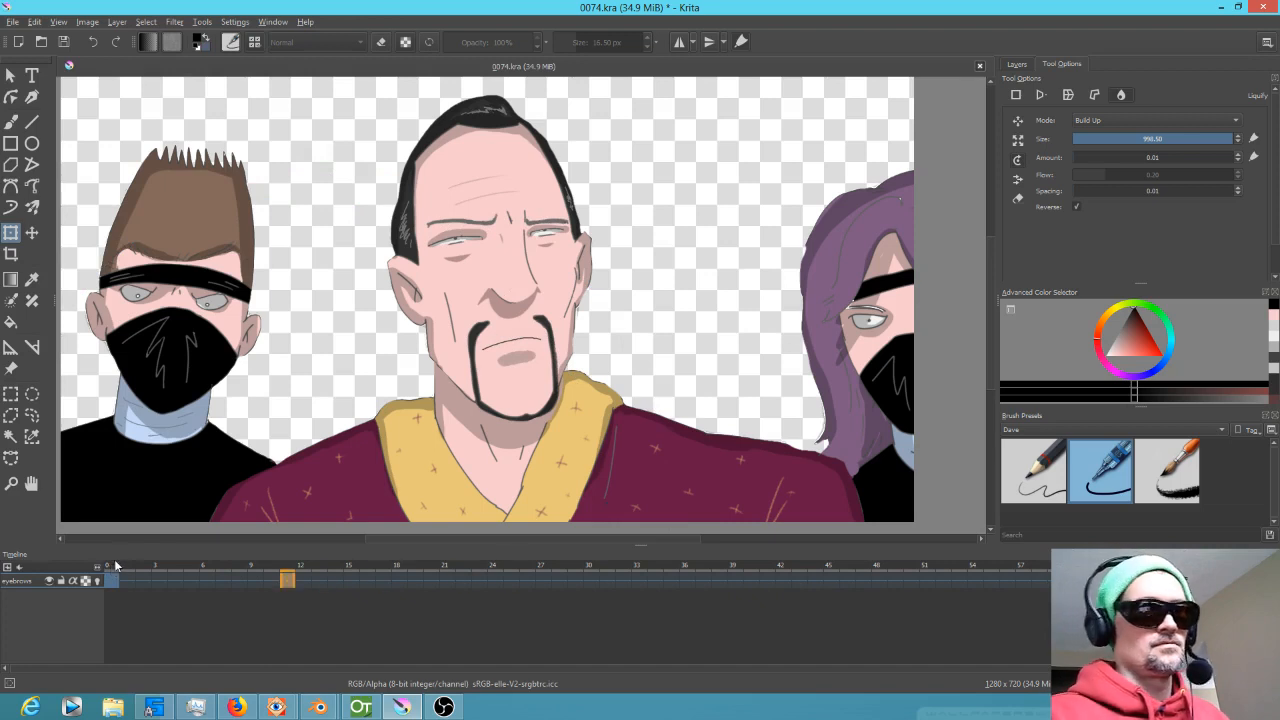
{"action": "left_click", "coordinate": [113, 580]}
{"action": "key", "text": "space"}
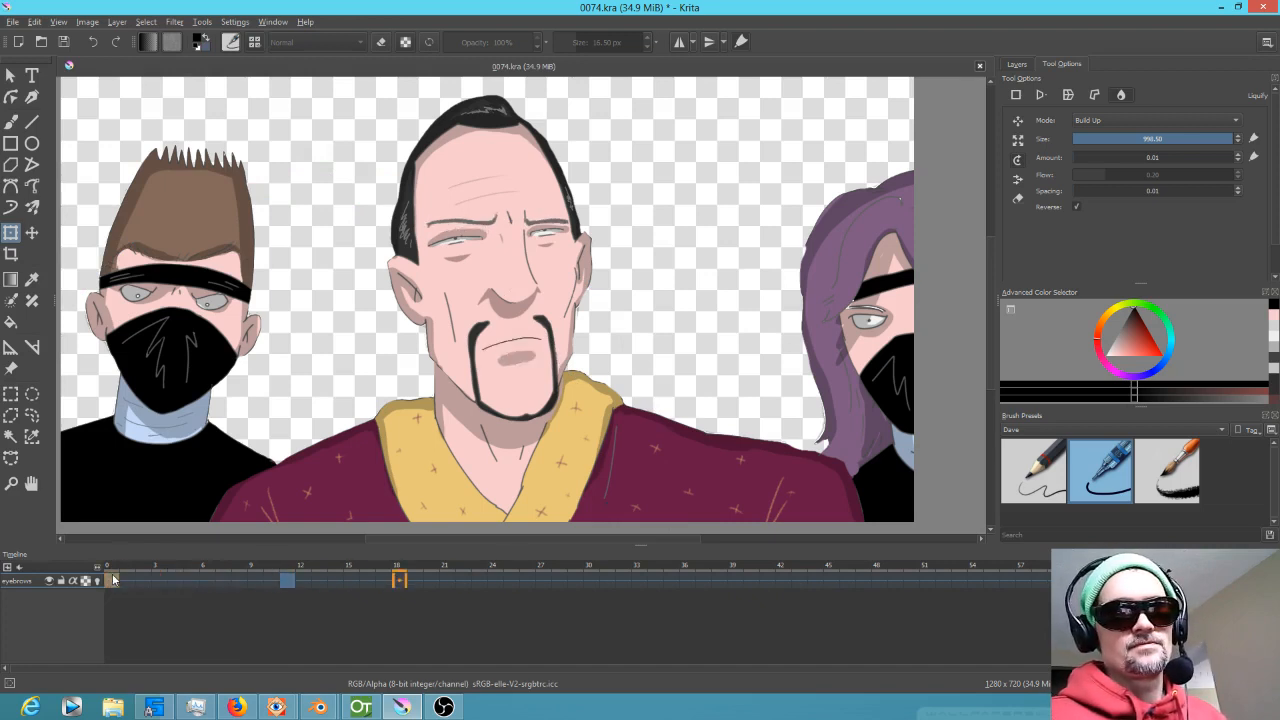
{"action": "key", "text": "space"}
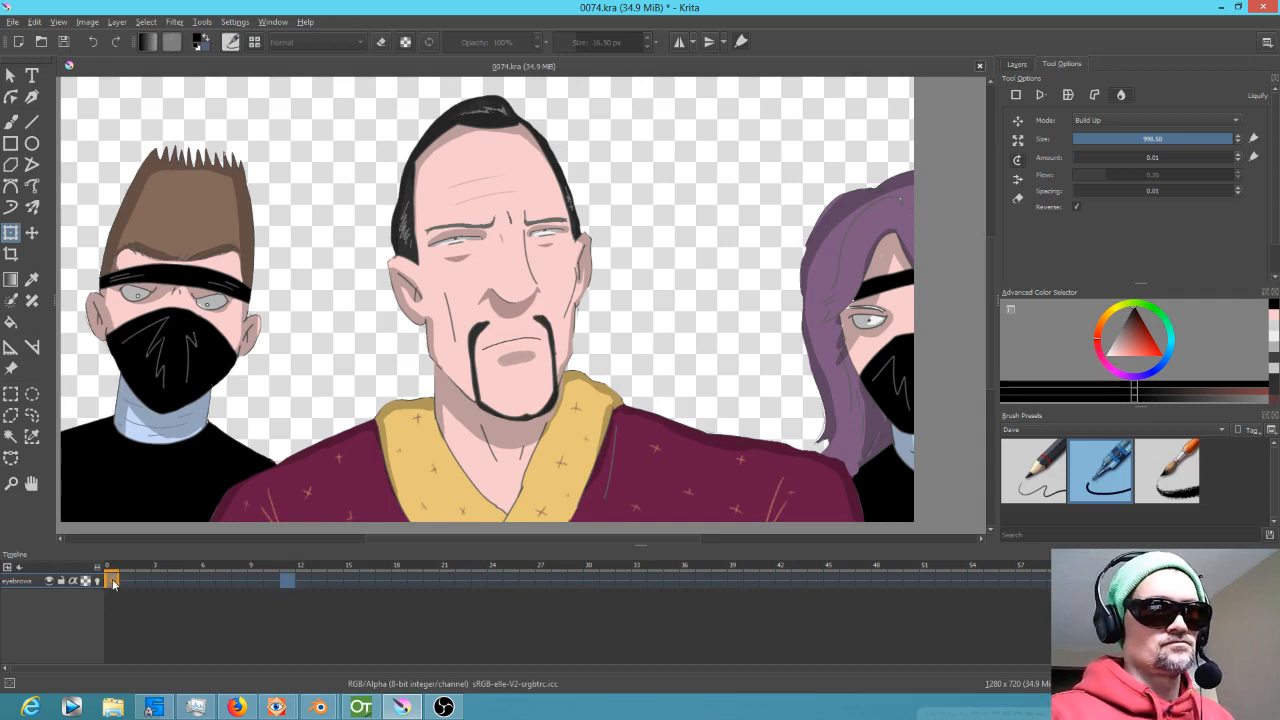
Turn off Reverse, shrink the Liquify move brush to 72.50, and push the eyebrows into shape at frame 0.
{"action": "left_click", "coordinate": [1076, 207]}
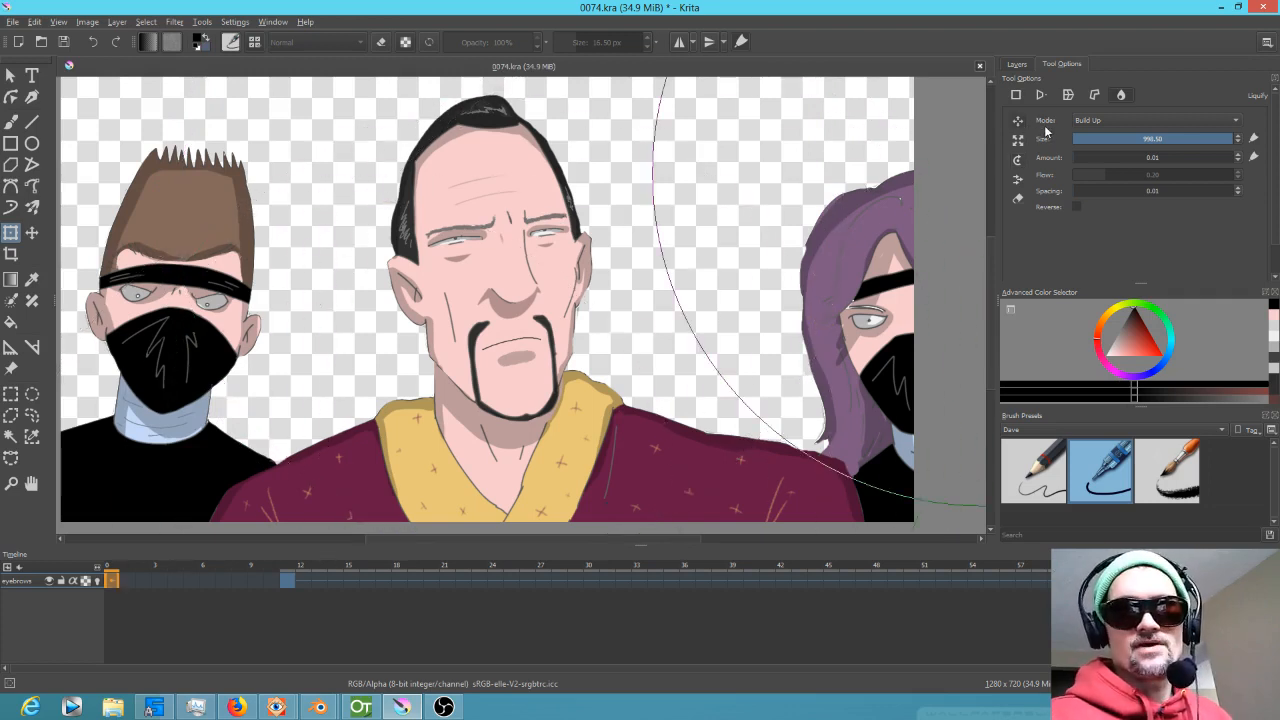
{"action": "left_click_drag", "start_coordinate": [622, 241], "coordinate": [379, 241]}
{"action": "left_click_drag", "start_coordinate": [678, 229], "coordinate": [467, 229]}
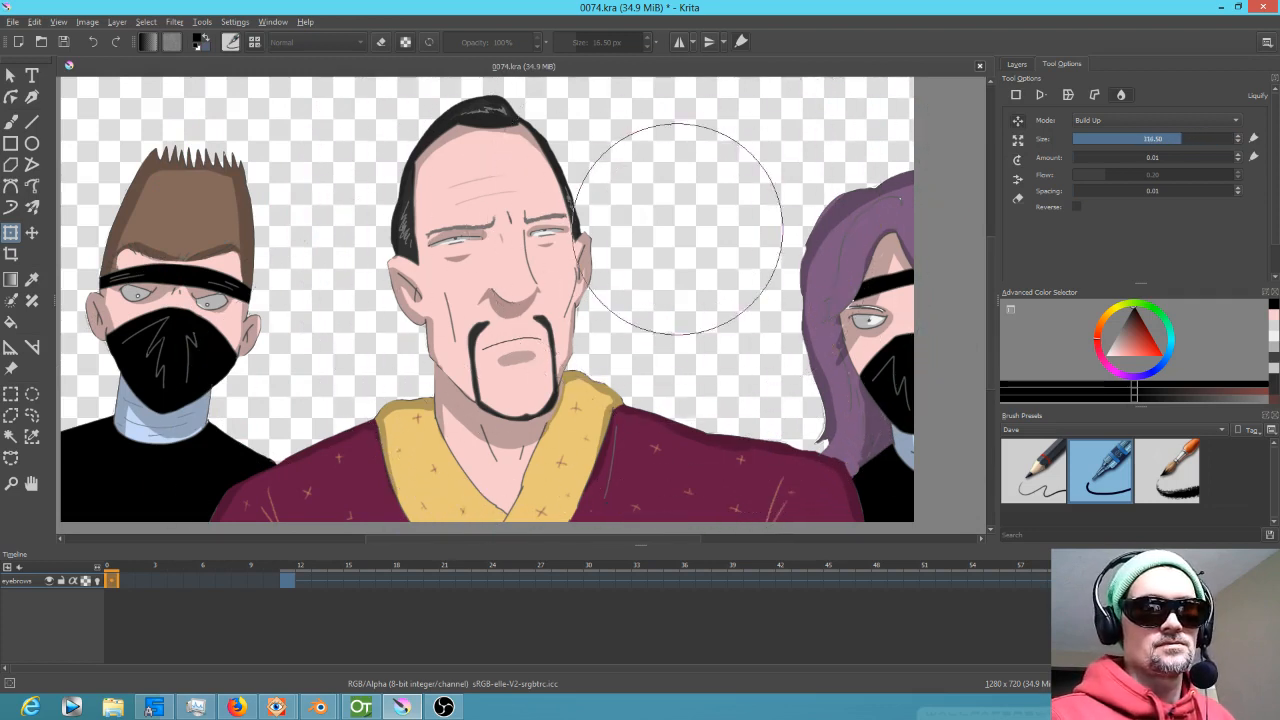
{"action": "left_click_drag", "start_coordinate": [645, 242], "coordinate": [547, 242]}
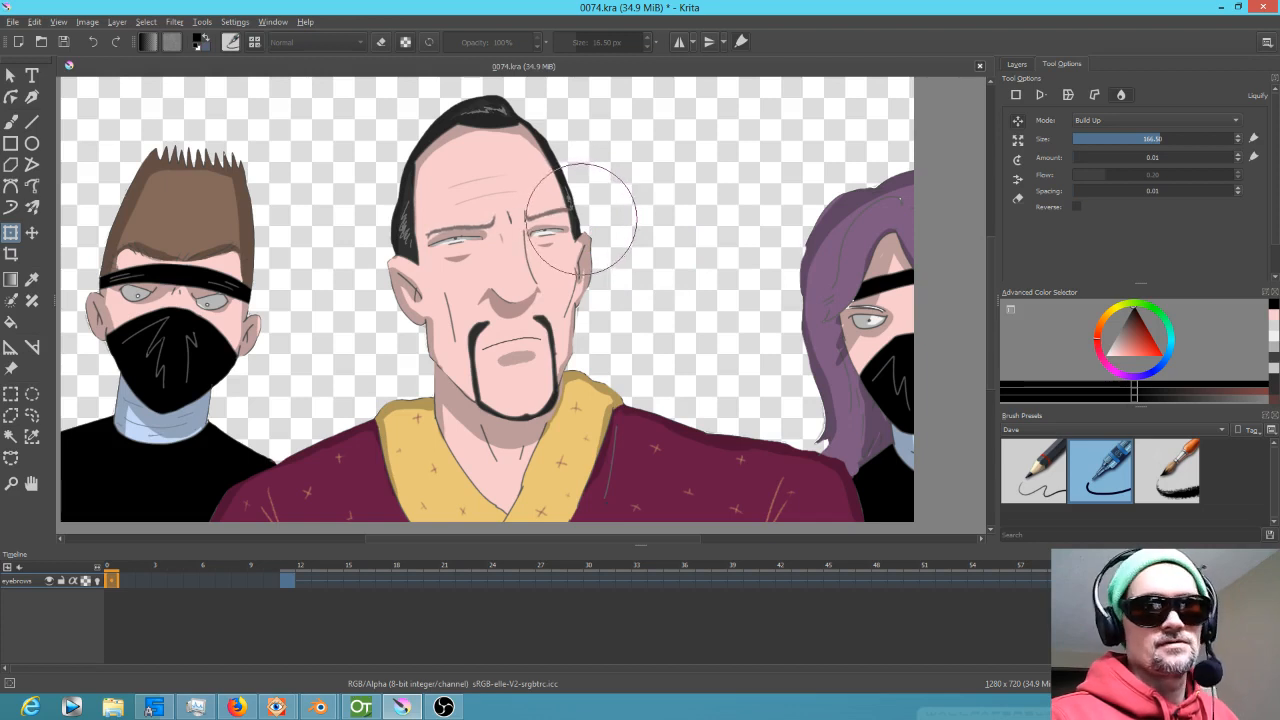
{"action": "left_click_drag", "start_coordinate": [521, 154], "coordinate": [470, 154]}
{"action": "left_click_drag", "start_coordinate": [521, 208], "coordinate": [521, 212]}
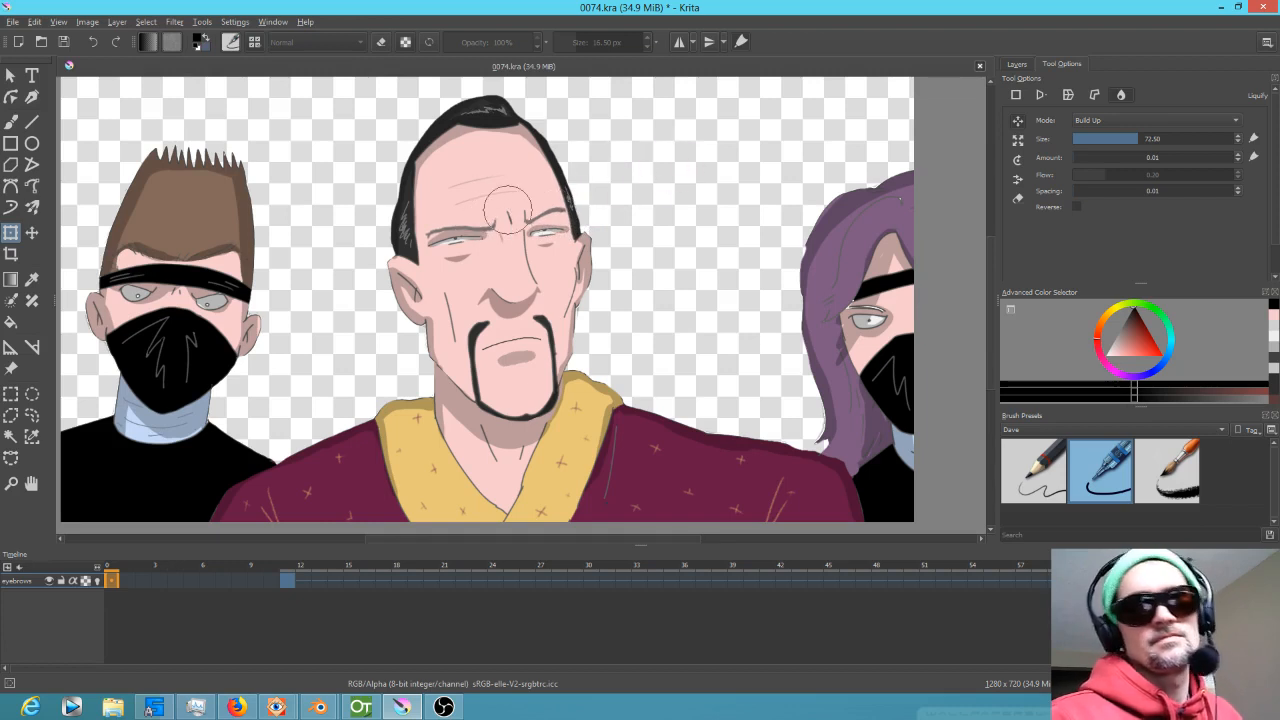
Place an eyebrows keyframe copy at frame 22 and adjust the brows there with the Liquify move brush.
{"action": "mouse_move", "coordinate": [115, 568]}
{"action": "left_mouse_down"}
{"action": "mouse_move", "coordinate": [416, 567]}
{"action": "mouse_move", "coordinate": [173, 568]}
{"action": "mouse_move", "coordinate": [287, 568]}
{"action": "mouse_move", "coordinate": [168, 586]}
{"action": "mouse_move", "coordinate": [112, 582]}
{"action": "mouse_move", "coordinate": [490, 570]}
{"action": "mouse_move", "coordinate": [467, 576]}
{"action": "left_mouse_up"}
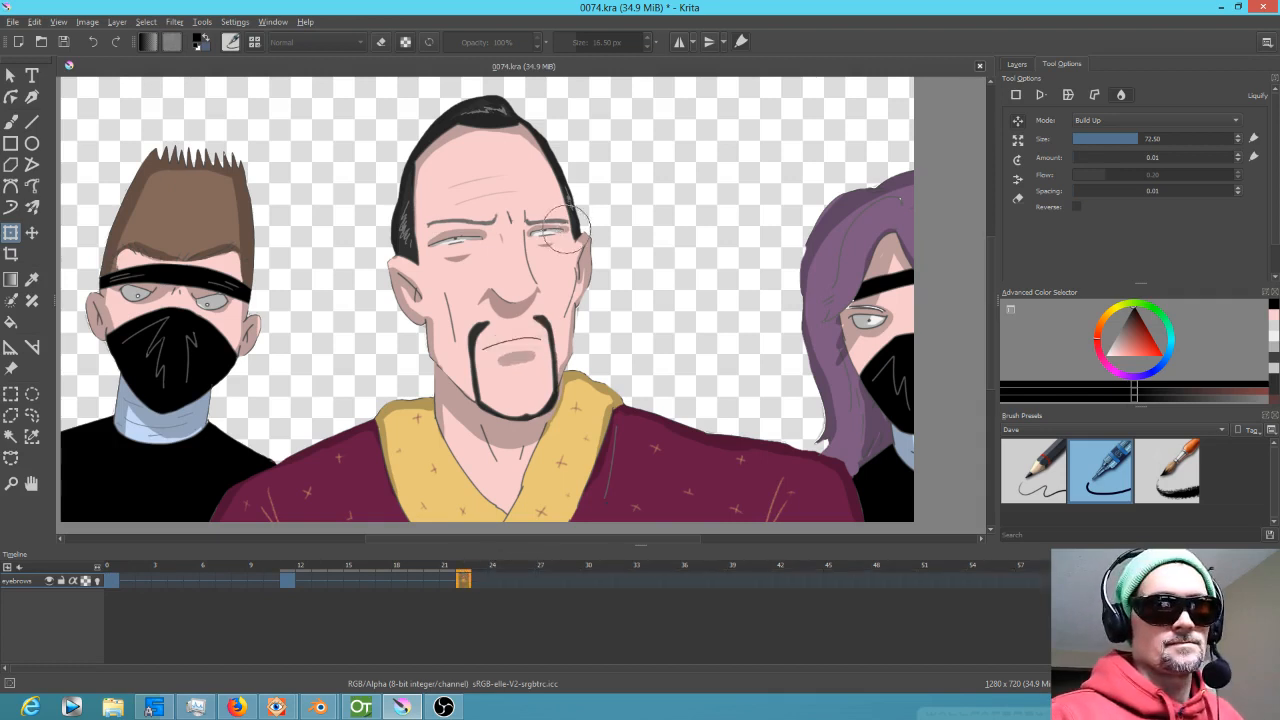
{"action": "mouse_move", "coordinate": [451, 200]}
{"action": "left_mouse_down"}
{"action": "mouse_move", "coordinate": [441, 230]}
{"action": "mouse_move", "coordinate": [456, 205]}
{"action": "mouse_move", "coordinate": [536, 200]}
{"action": "mouse_move", "coordinate": [444, 215]}
{"action": "left_mouse_up"}
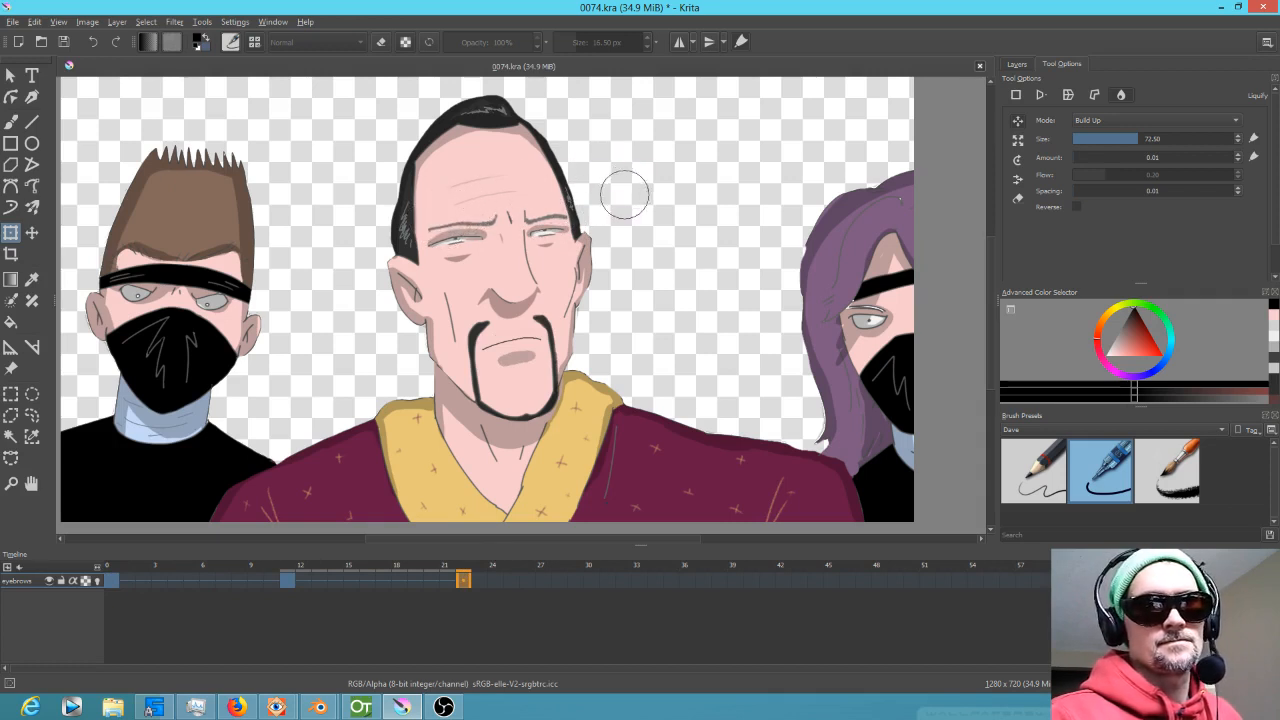
{"action": "mouse_move", "coordinate": [519, 246]}
{"action": "left_mouse_down"}
{"action": "mouse_move", "coordinate": [578, 246]}
{"action": "mouse_move", "coordinate": [515, 265]}
{"action": "mouse_move", "coordinate": [531, 265]}
{"action": "mouse_move", "coordinate": [516, 256]}
{"action": "left_mouse_up"}
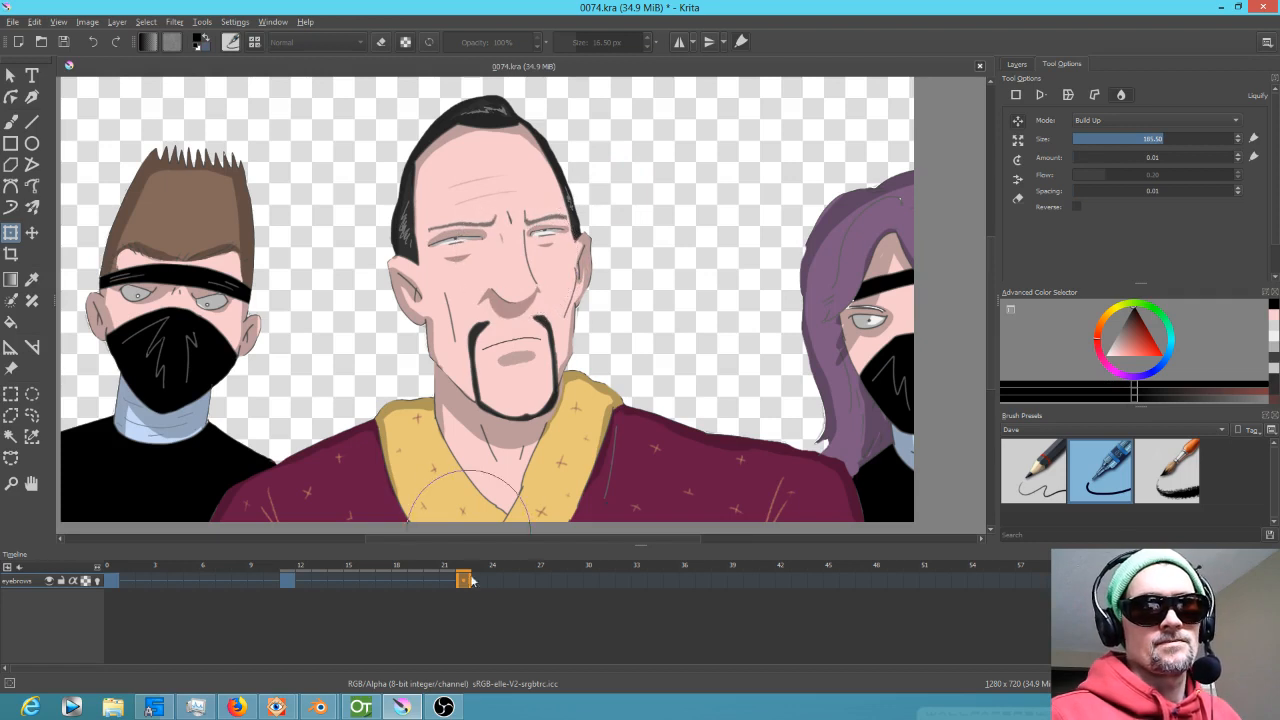
Copy the frame 22 eyebrows keyframe to frame 29 and compare the last change by undoing and redoing it.
{"action": "left_click_drag", "start_coordinate": [465, 570], "coordinate": [585, 568]}
{"action": "key", "text": "ctrl+z"}
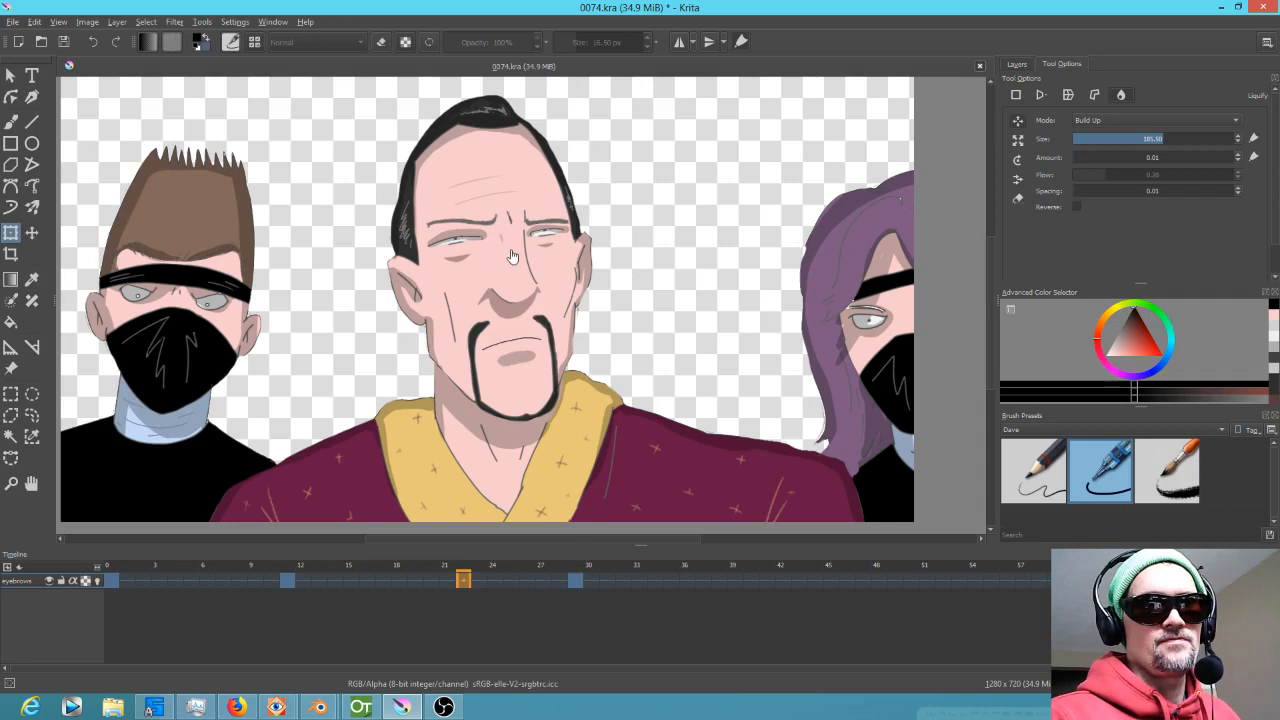
{"action": "key", "text": "ctrl+shift+z"}
{"action": "key", "text": "ctrl+z"}
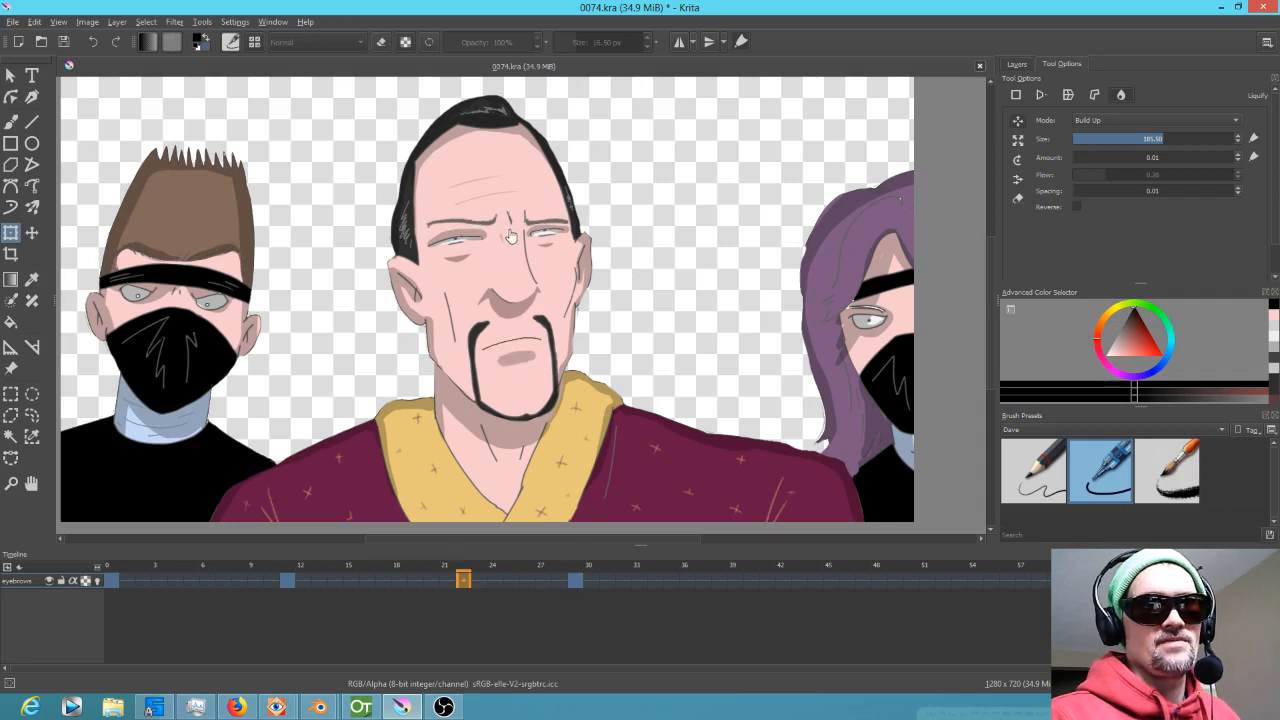
{"action": "key", "text": "ctrl+shift+z"}
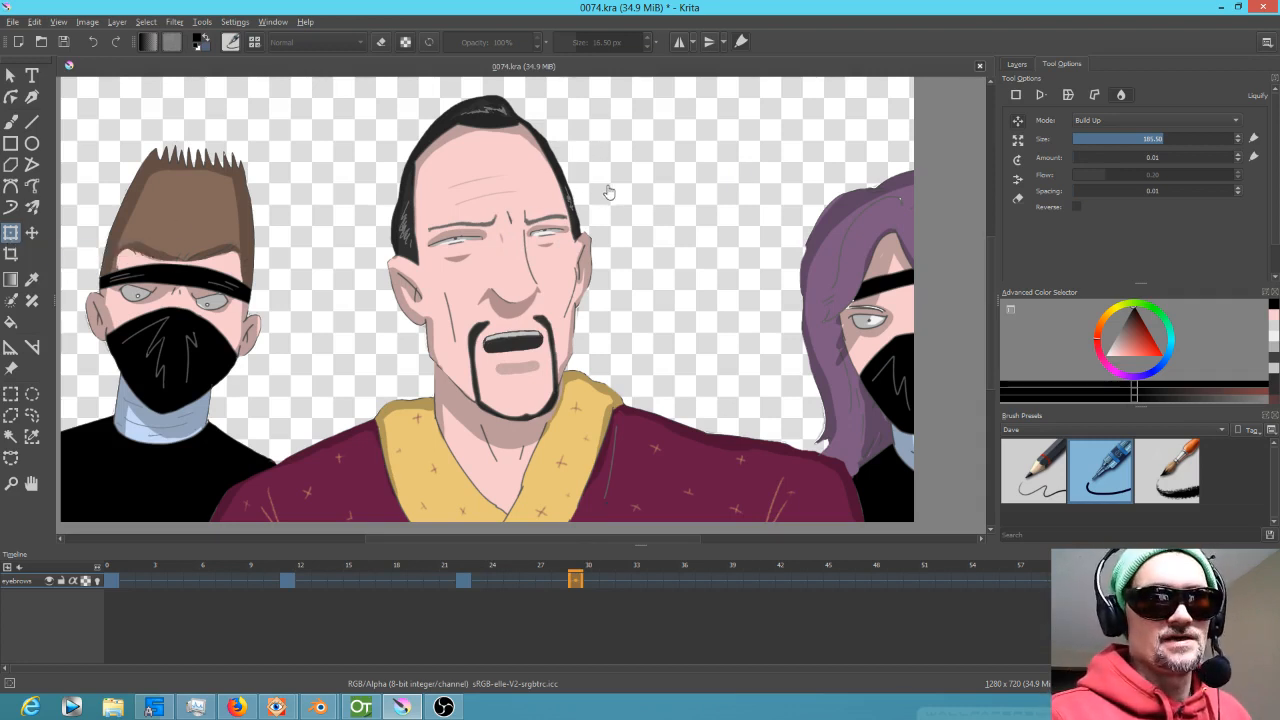
Clear the eyebrows keyframe at frame 22 and raise the inner brow ends at frame 29.
{"action": "key", "text": "Left"}
{"action": "left_click", "coordinate": [578, 585]}
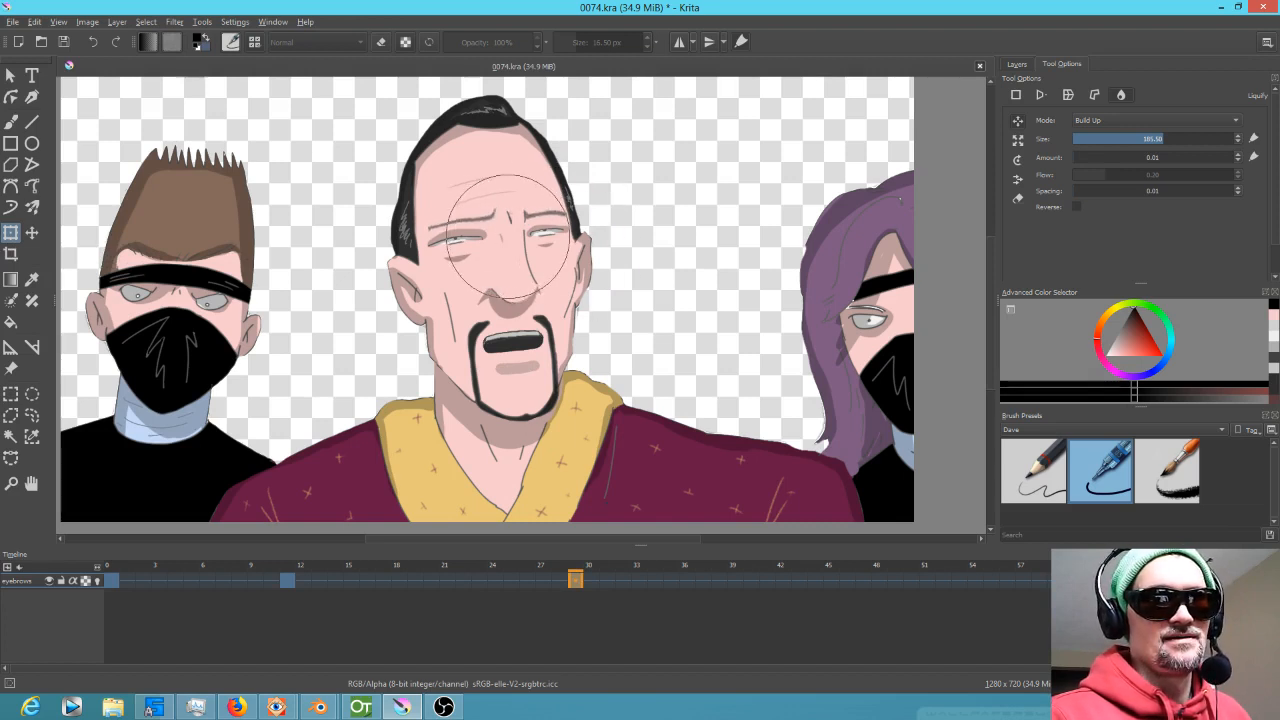
Add a lowered-brow eyebrows keyframe at frame 36 and play the animation from frame 0.
{"action": "left_click", "coordinate": [688, 578]}
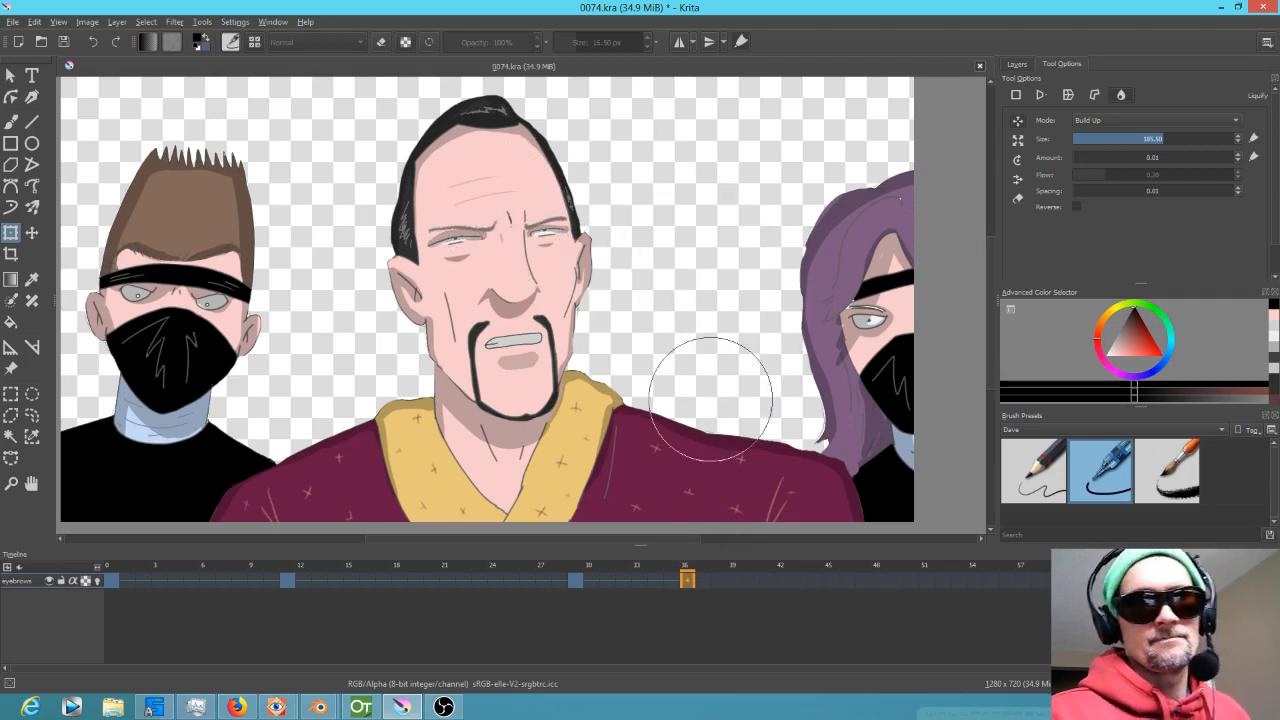
{"action": "left_click", "coordinate": [117, 579]}
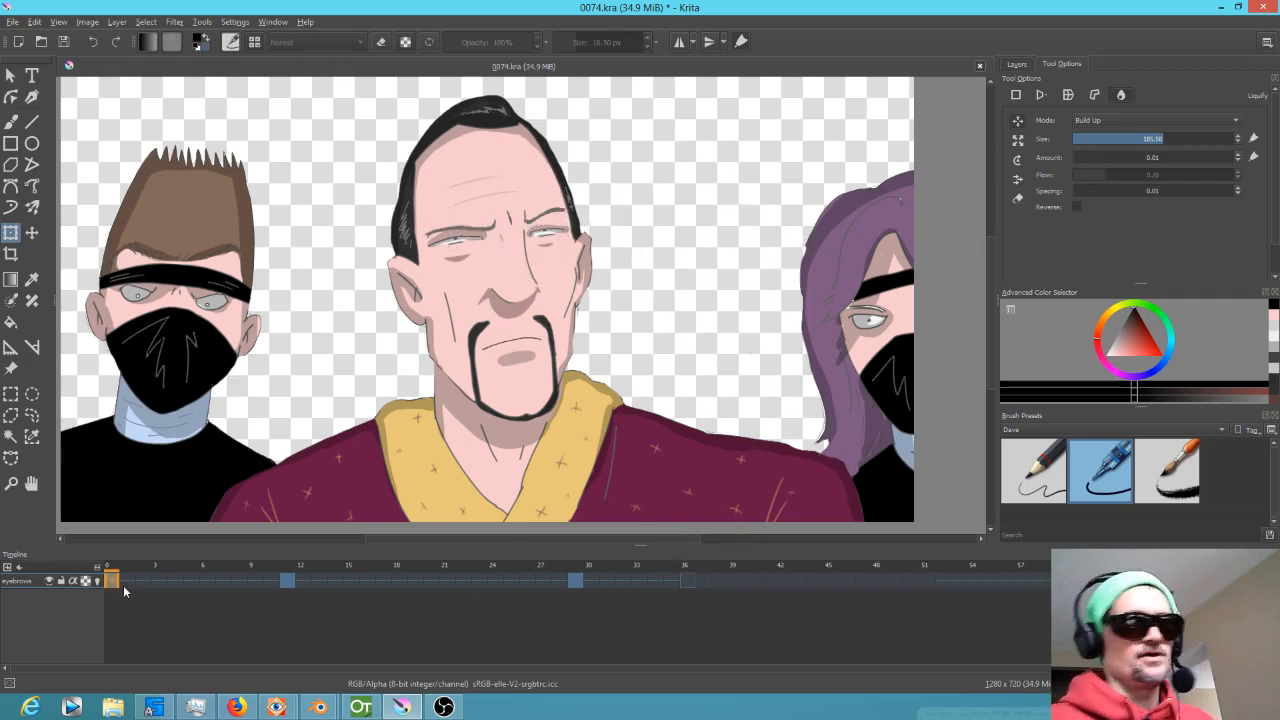
{"action": "key", "text": "space"}
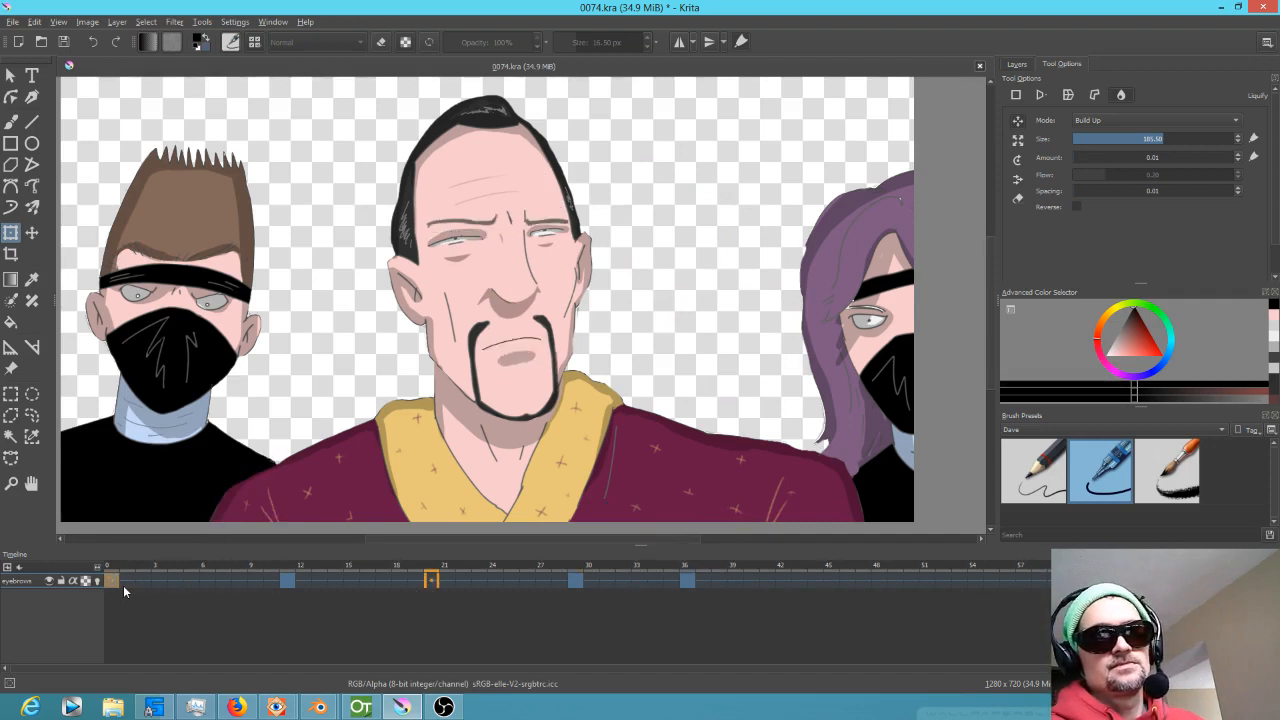
{"action": "key", "text": "space"}
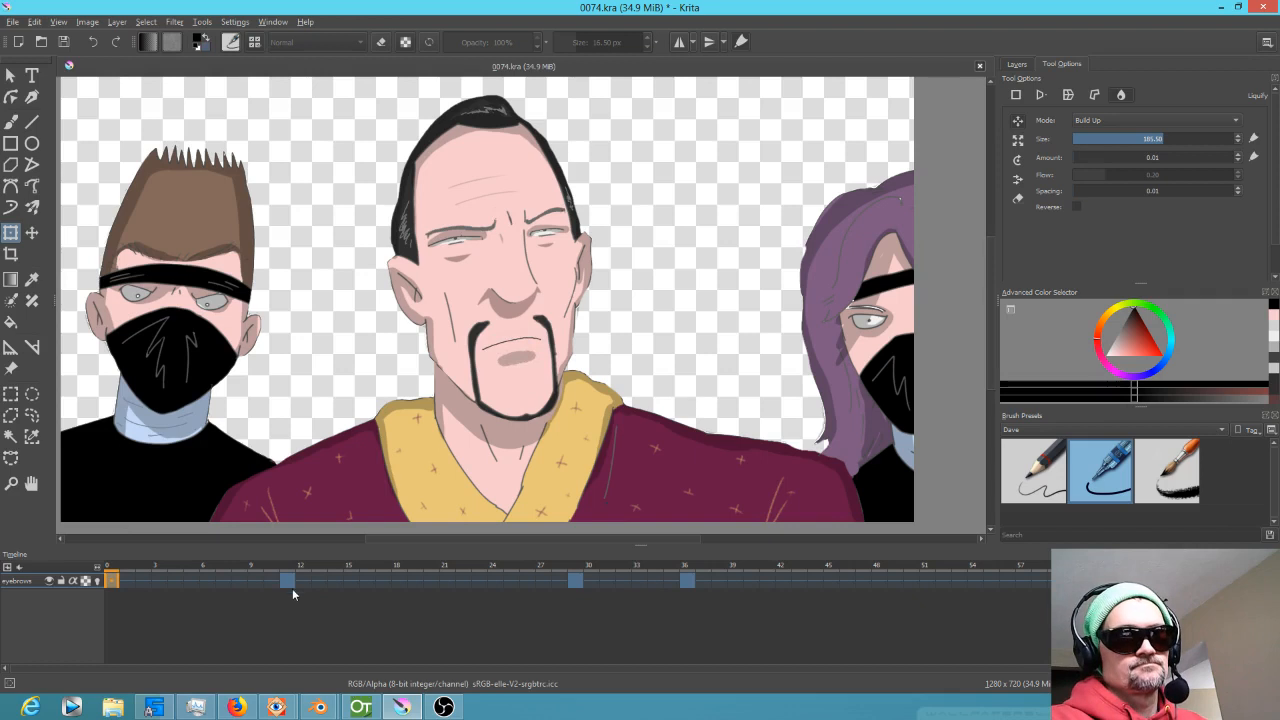
Remove the eyebrows keyframe at frame 11 and play the animation from frame 0.
{"action": "left_click", "coordinate": [287, 580]}
{"action": "right_click", "coordinate": [288, 580]}
{"action": "mouse_move", "coordinate": [328, 507]}
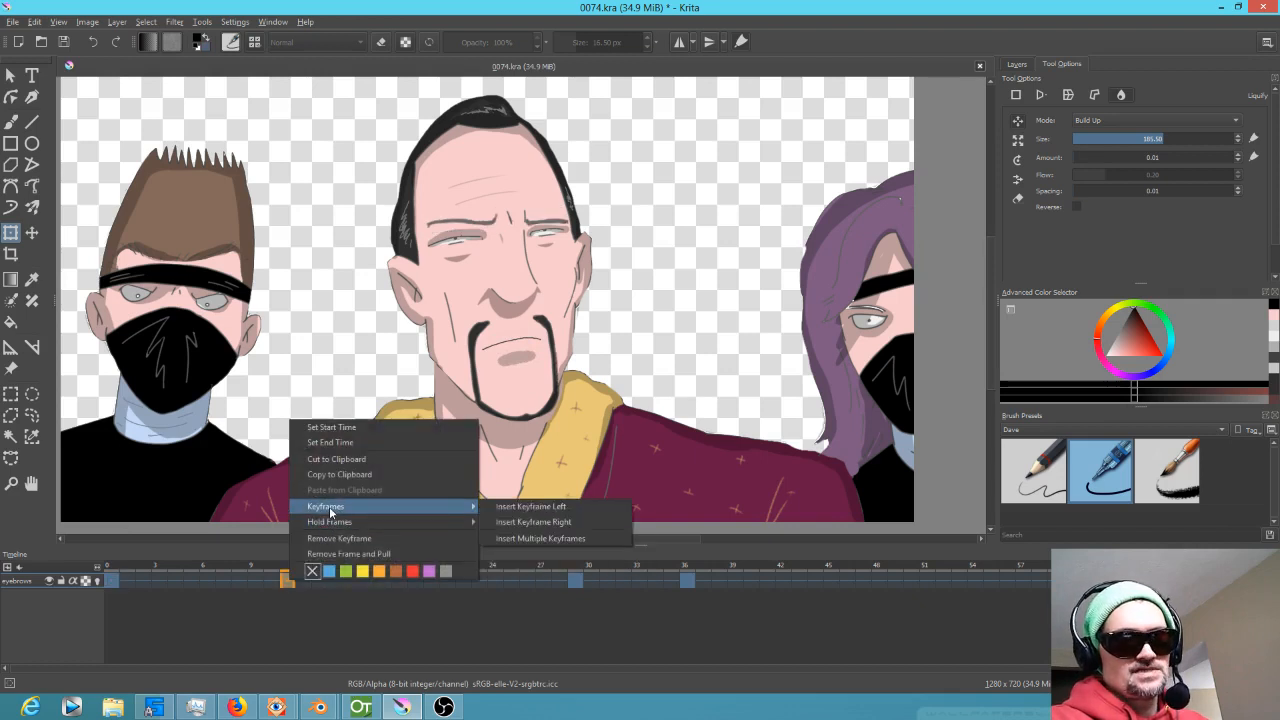
{"action": "left_click", "coordinate": [335, 538]}
{"action": "left_click", "coordinate": [113, 567]}
{"action": "key", "text": "space"}
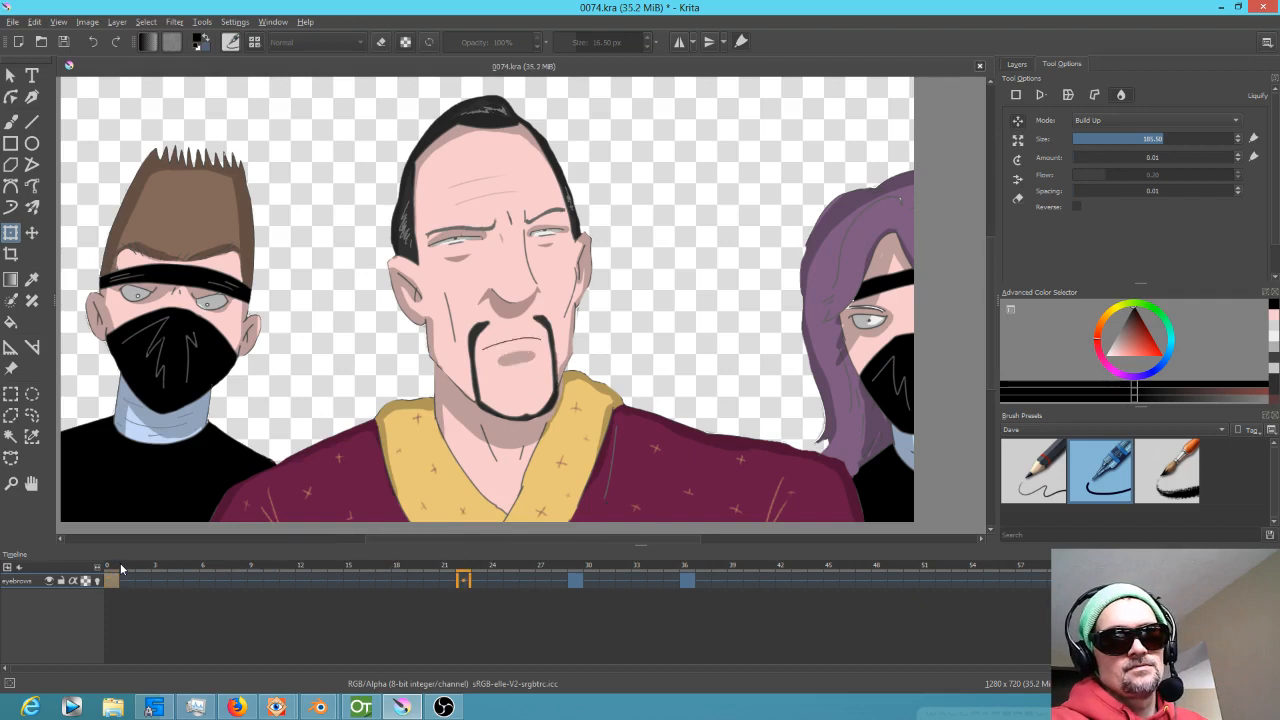
{"action": "key", "text": "space"}
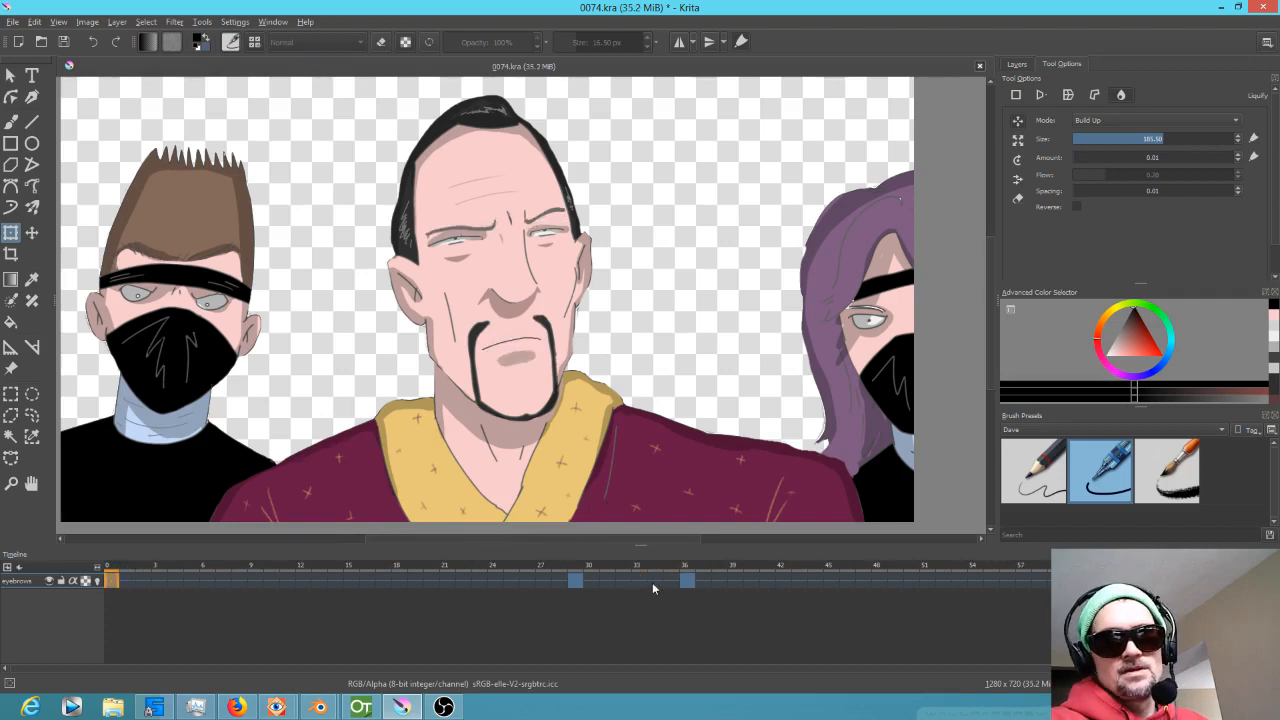
Move the last eyebrows keyframe from frame 36 to frame 45 and play from frame 26.
{"action": "left_click_drag", "start_coordinate": [690, 587], "coordinate": [832, 585]}
{"action": "left_click", "coordinate": [528, 578]}
{"action": "key", "text": "space"}
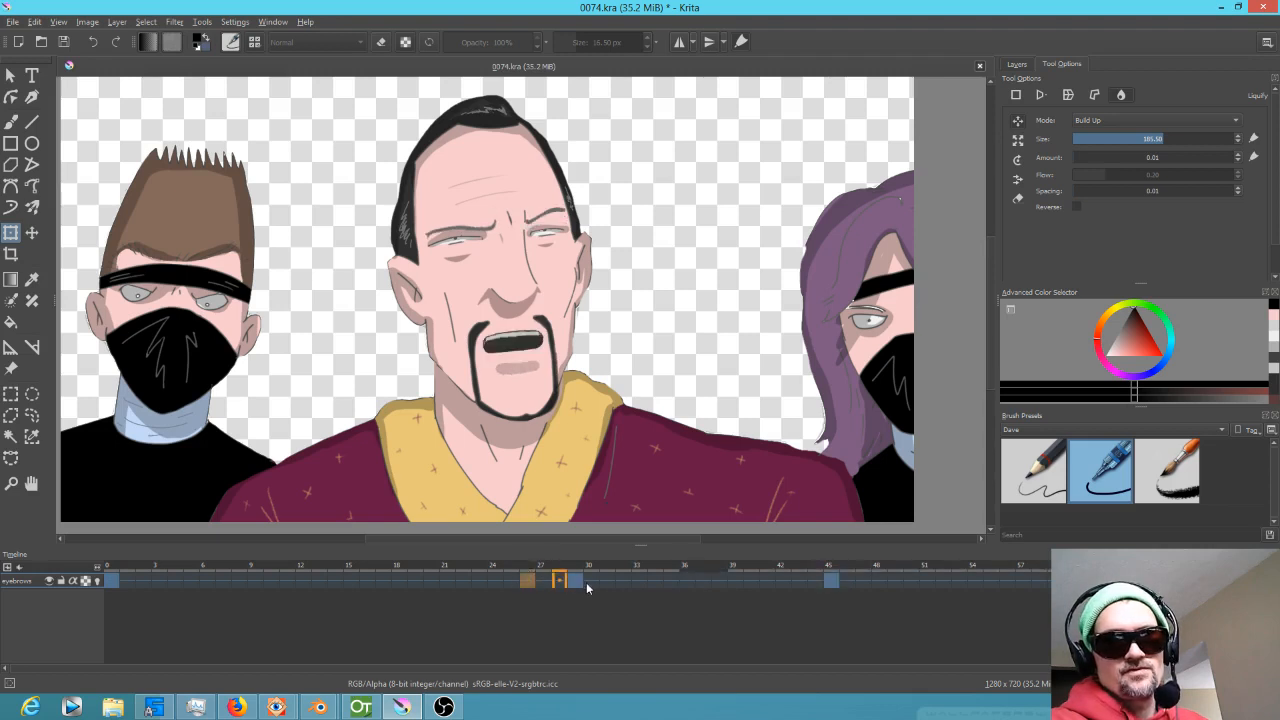
{"action": "key", "text": "space"}
Move the eyebrows keyframe from frame 29 to frame 26 and play the animation twice from frame 18.
{"action": "left_click_drag", "start_coordinate": [575, 582], "coordinate": [400, 578]}
{"action": "key", "text": "space"}
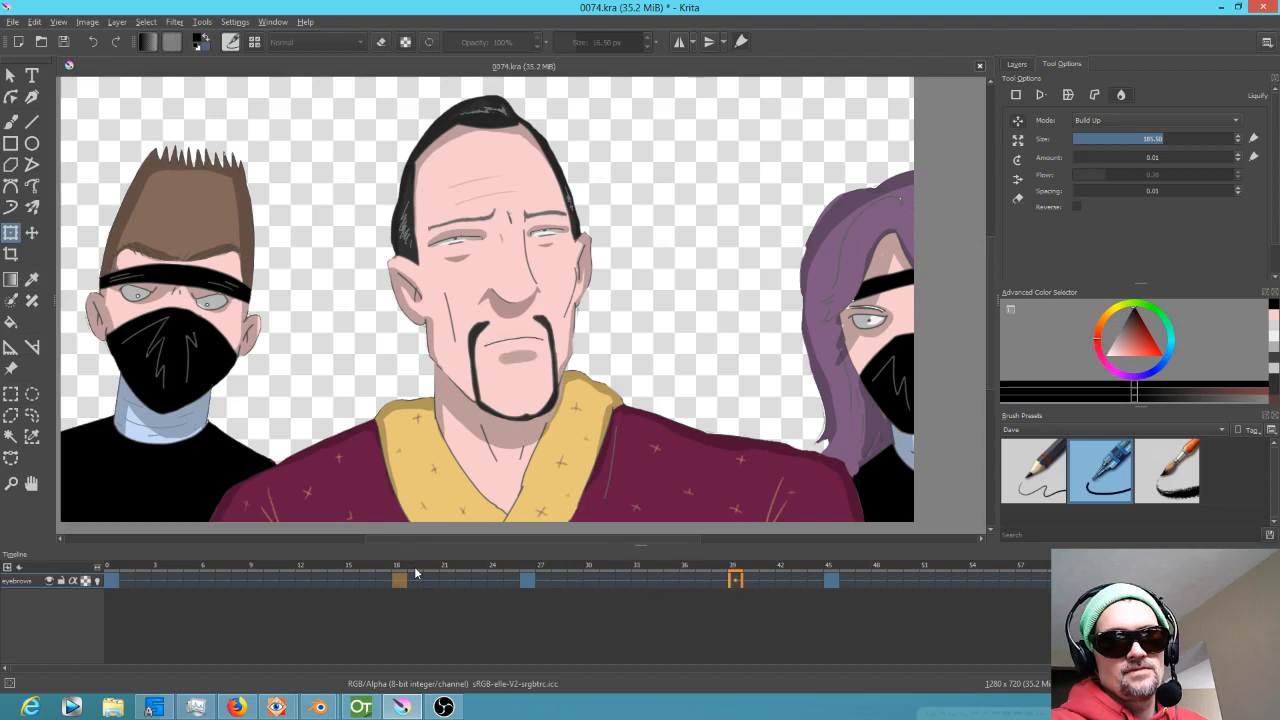
{"action": "key", "text": "space"}
{"action": "key", "text": "space"}
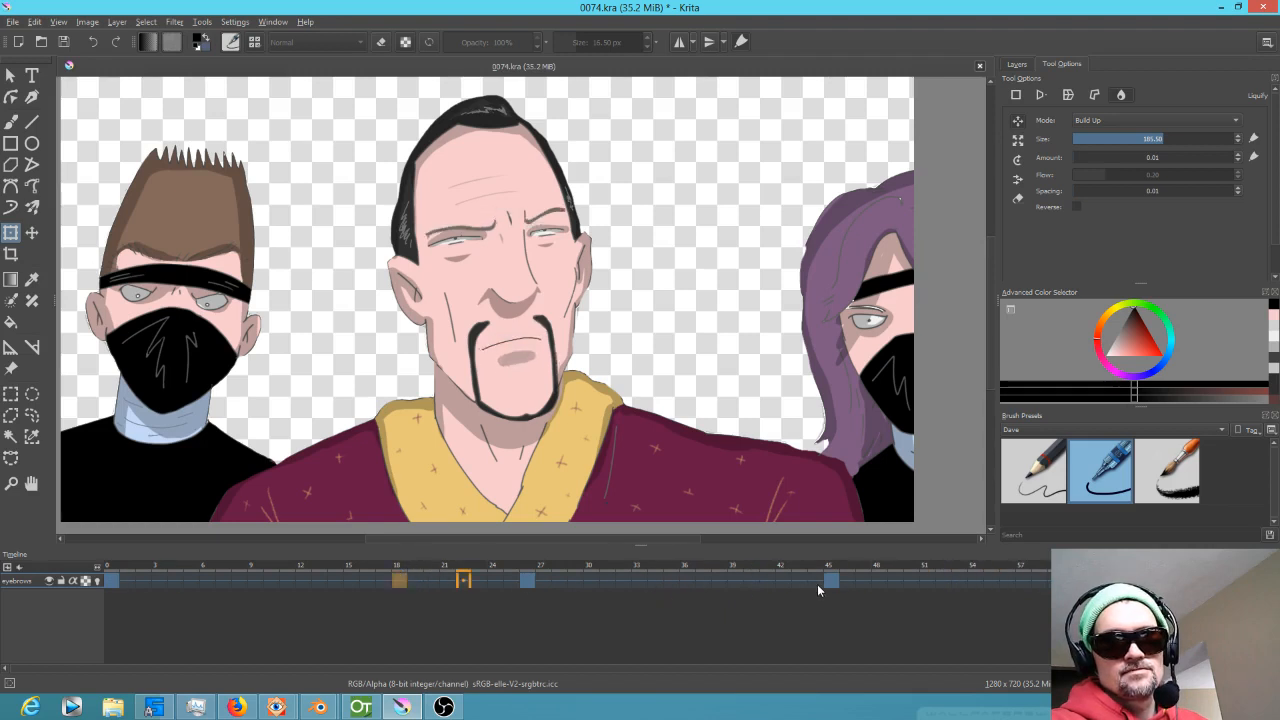
{"action": "key", "text": "space"}
Move the last eyebrows keyframe from frame 45 to frame 42 and play the animation from frame 0.
{"action": "left_click_drag", "start_coordinate": [829, 586], "coordinate": [780, 587]}
{"action": "key", "text": "space"}
{"action": "left_click", "coordinate": [110, 577]}
{"action": "key", "text": "space"}
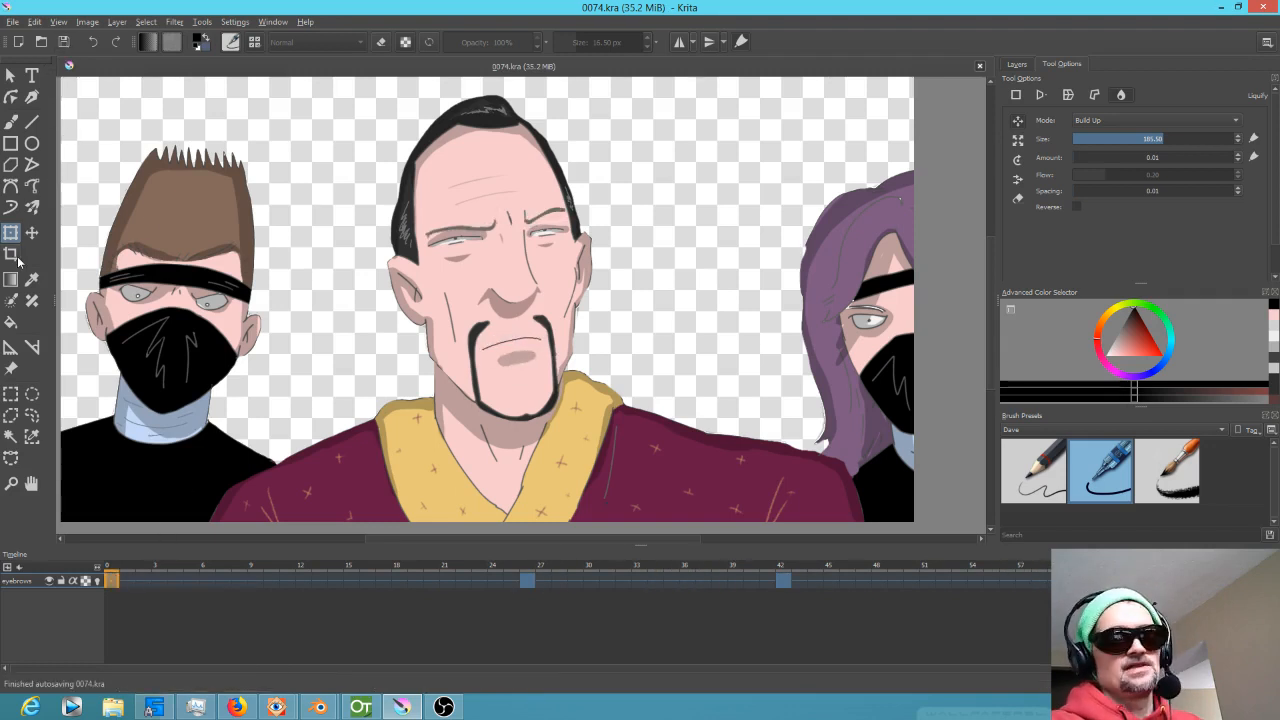
Replace the eyebrows keyframe at frame 0 with the one from frame 26 and play the animation.
{"action": "left_click", "coordinate": [528, 580]}
{"action": "left_click", "coordinate": [782, 580]}
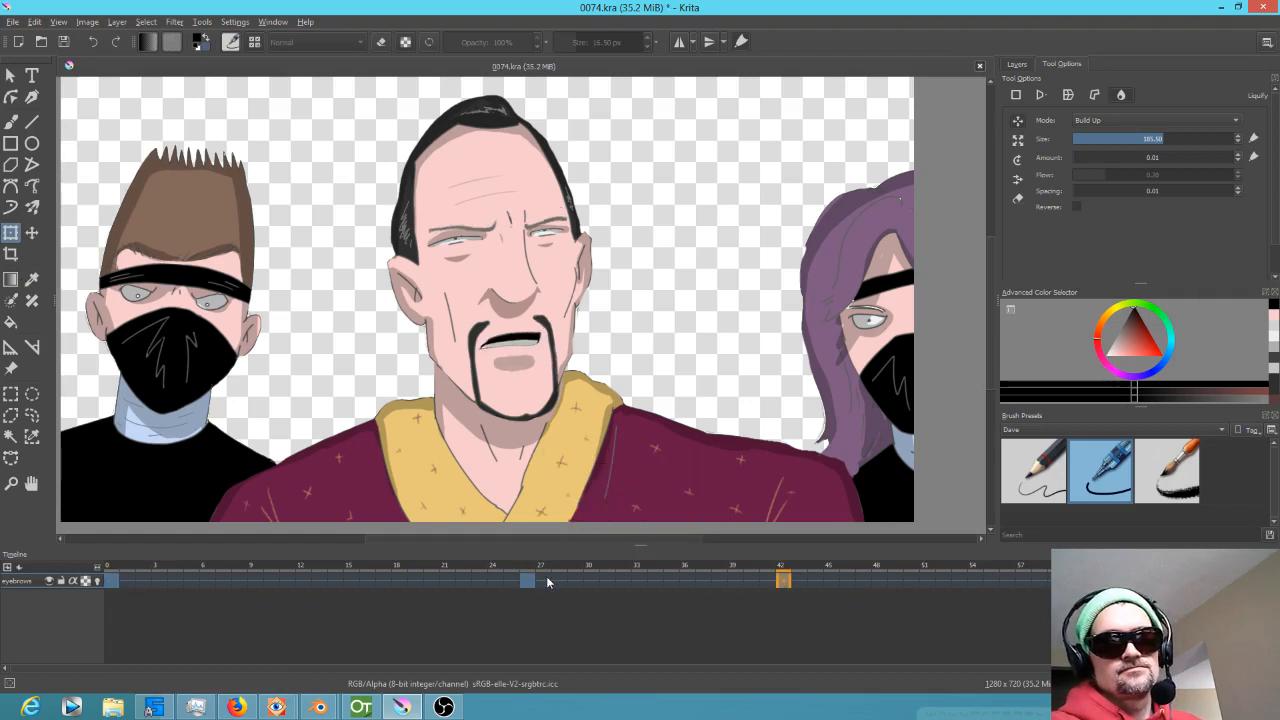
{"action": "left_click", "coordinate": [108, 581]}
{"action": "right_click", "coordinate": [110, 581]}
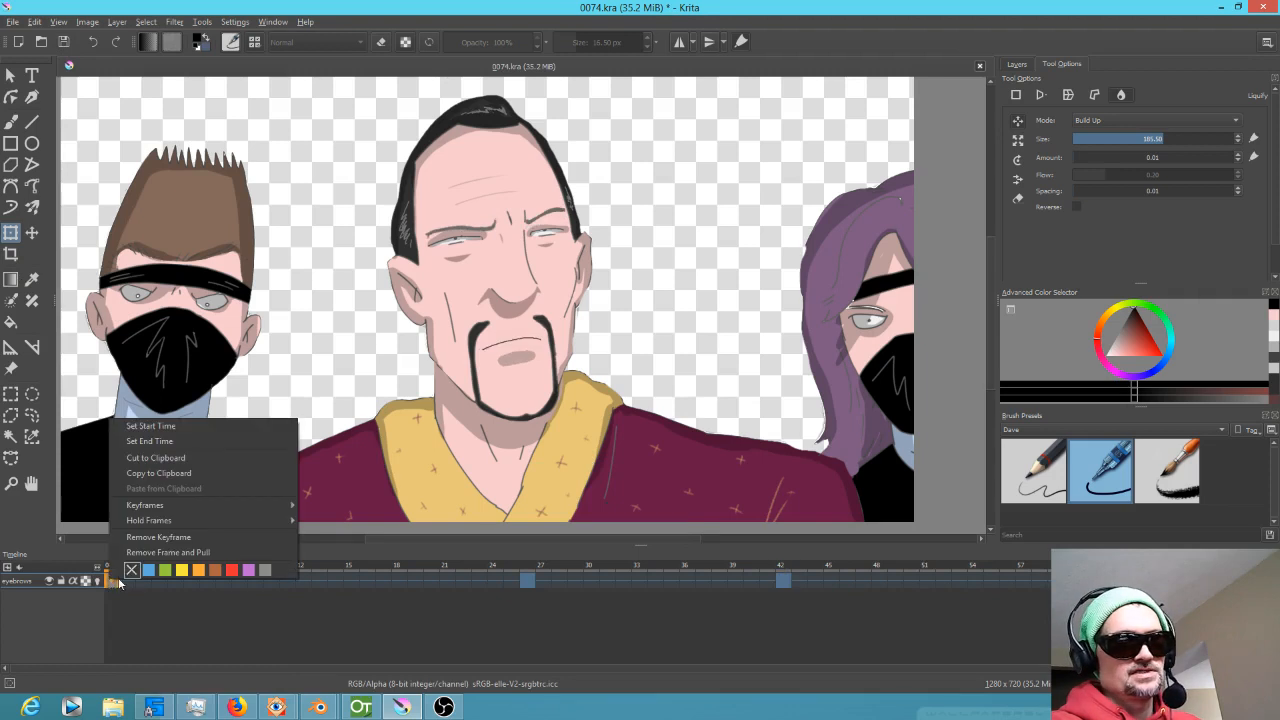
{"action": "left_click", "coordinate": [200, 537]}
{"action": "left_click_drag", "start_coordinate": [527, 580], "coordinate": [112, 581]}
{"action": "key", "text": "space"}
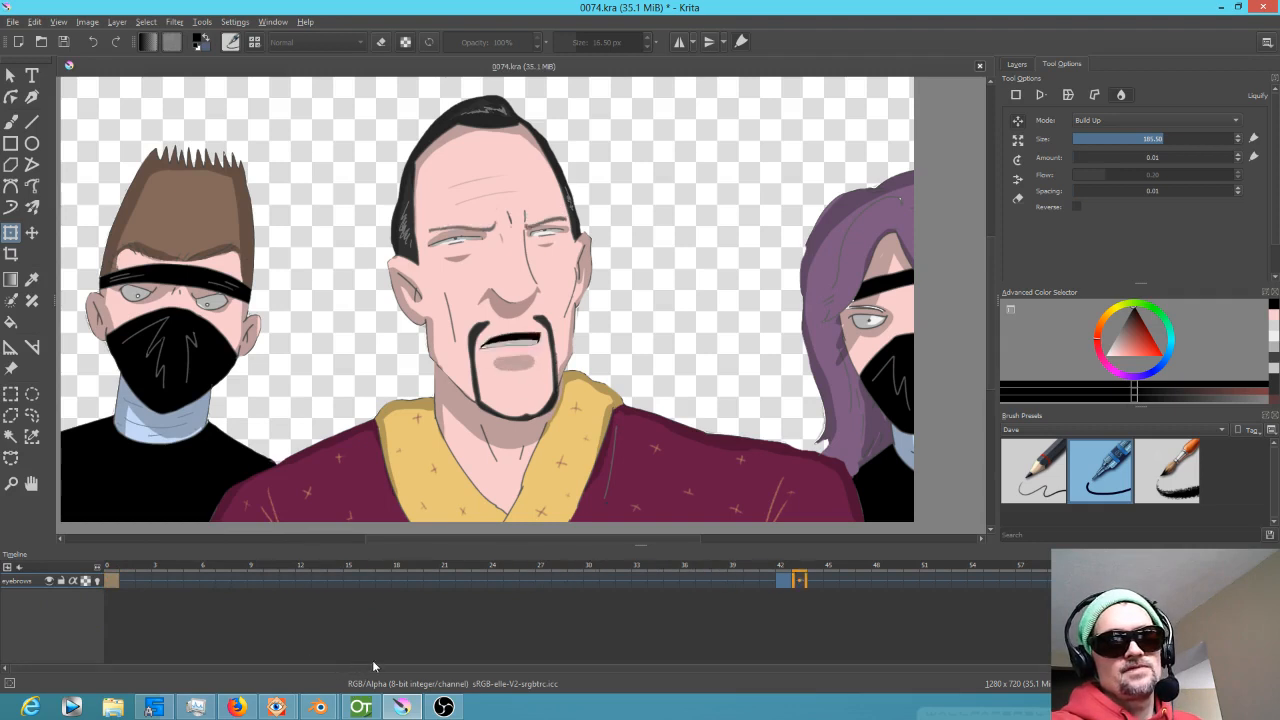
Move the last eyebrows keyframe from frame 42 to frame 51 and play the animation.
{"action": "key", "text": "space"}
{"action": "left_click_drag", "start_coordinate": [783, 587], "coordinate": [925, 583]}
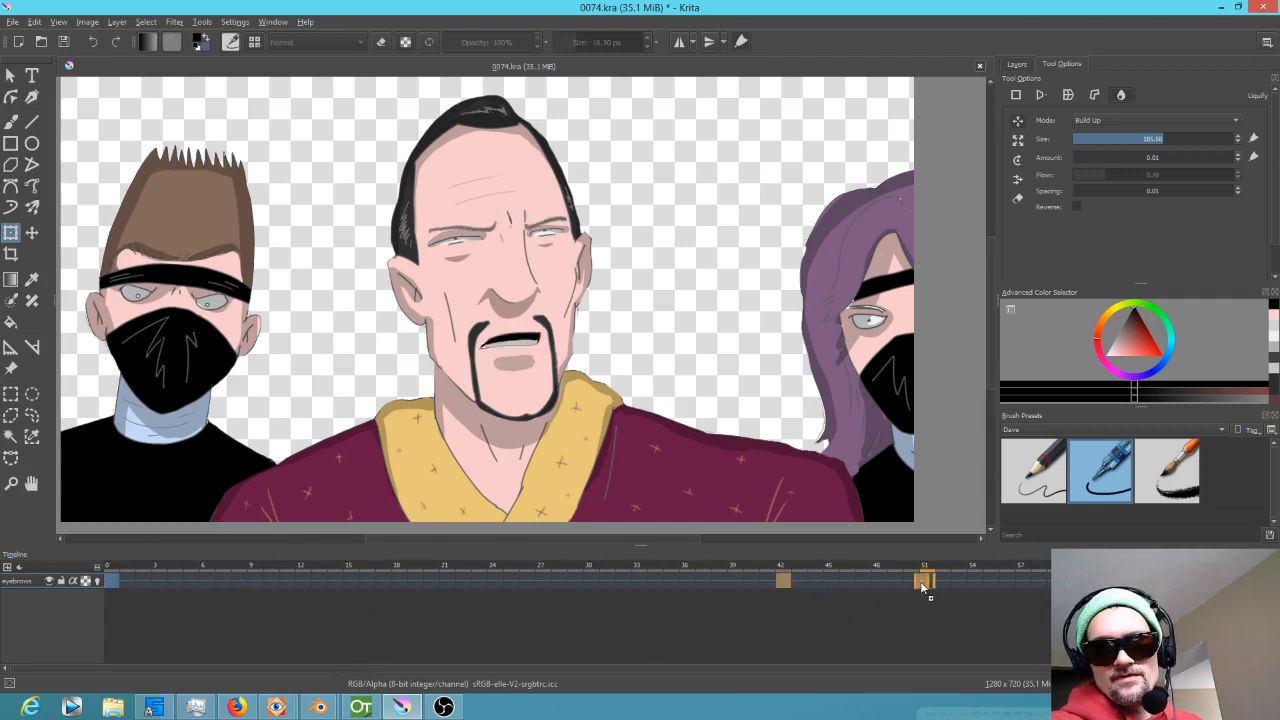
{"action": "key", "text": "space"}
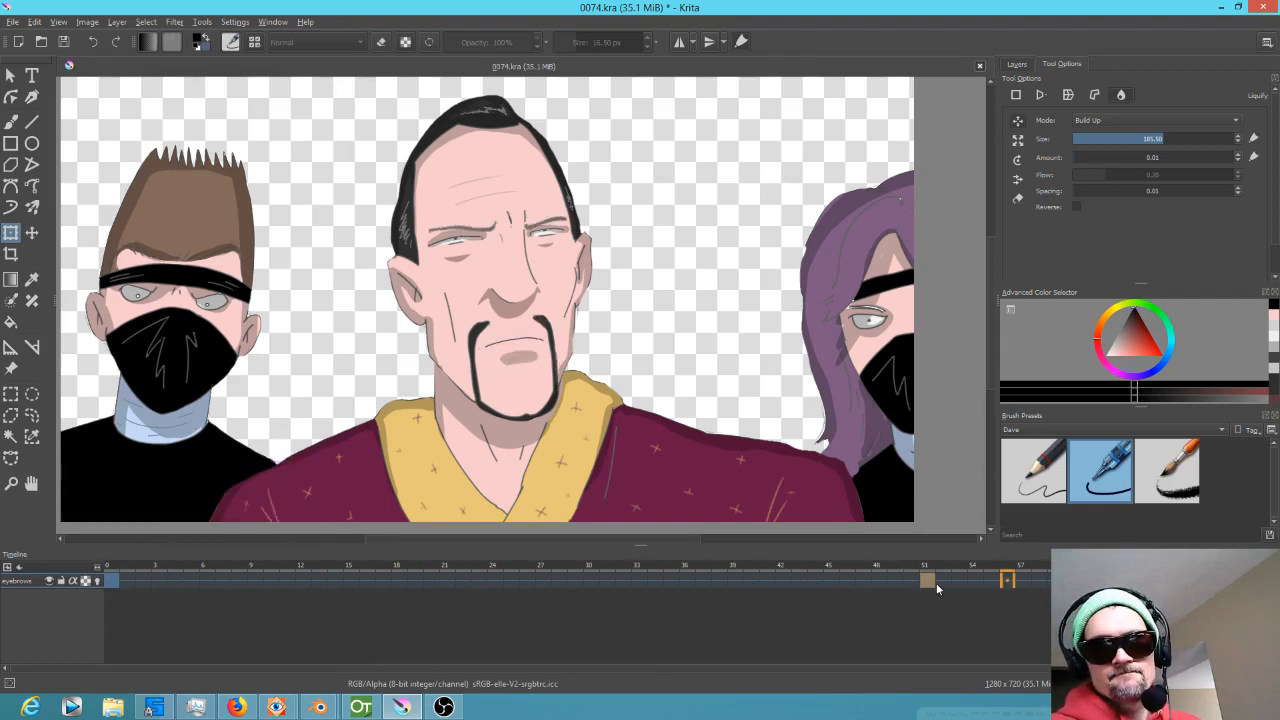
{"action": "key", "text": "space"}
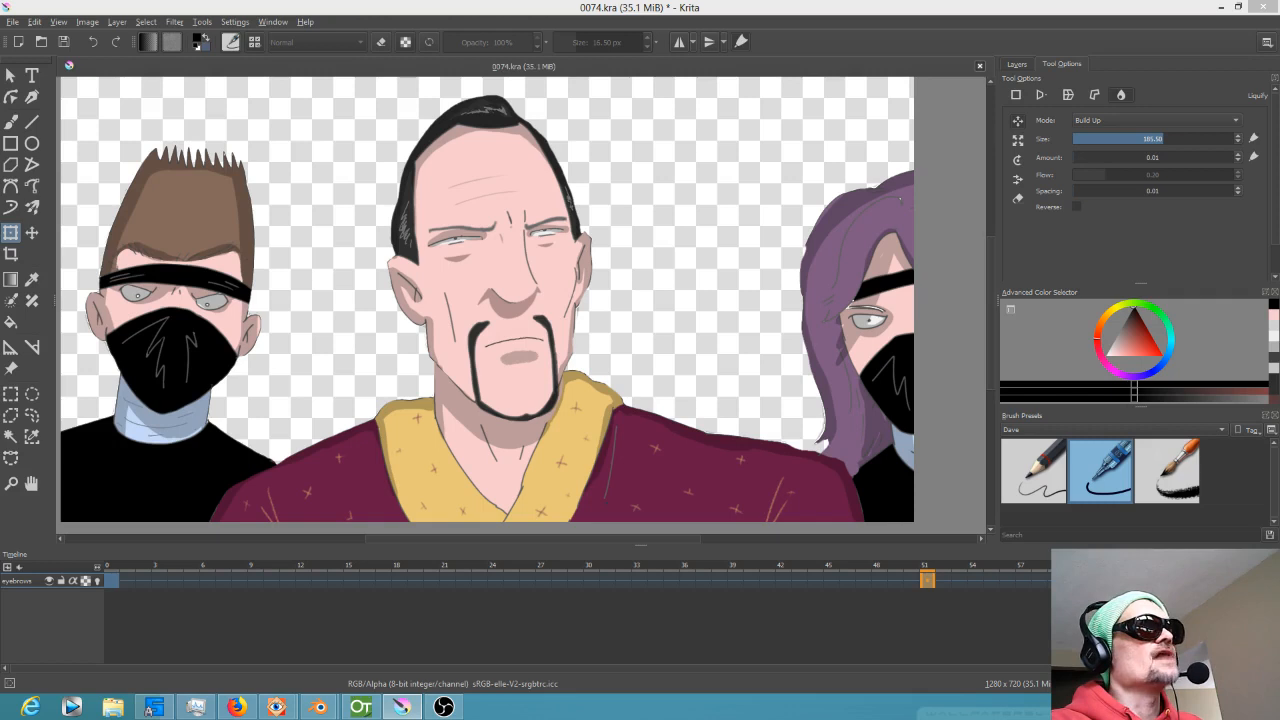
{"action": "left_click", "coordinate": [111, 584]}
{"action": "key", "text": "space"}
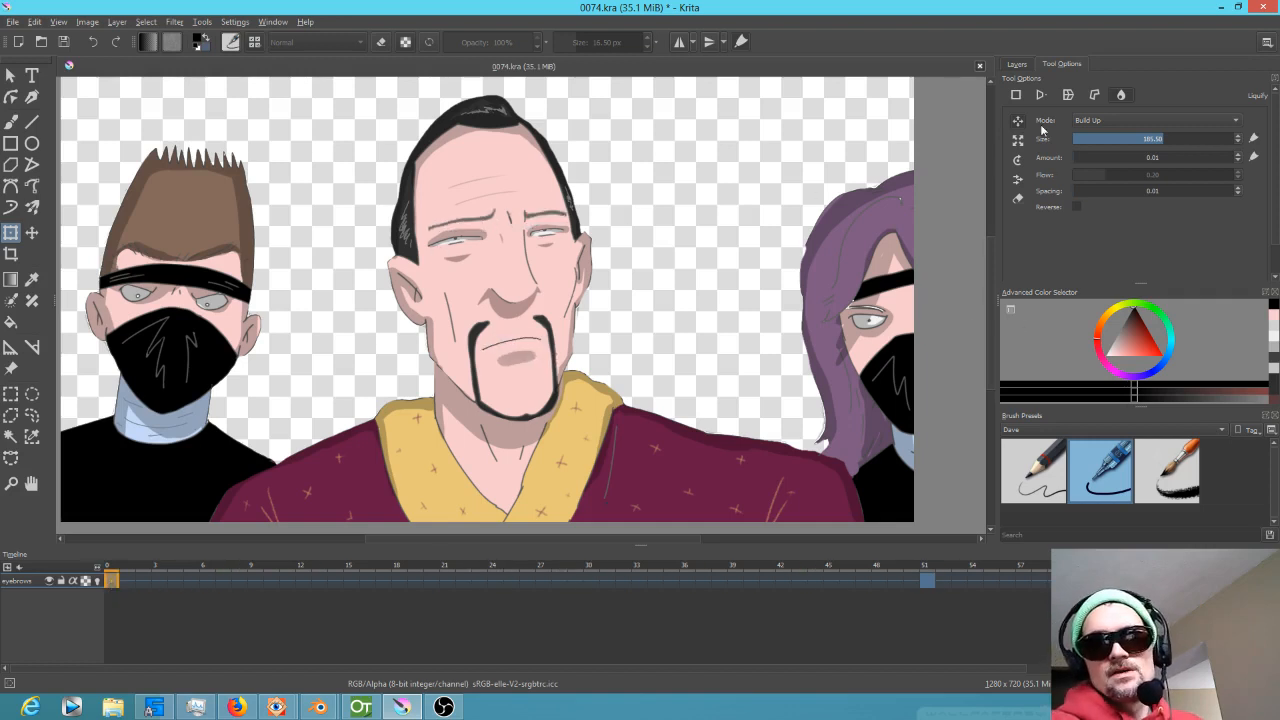
Compare the animated head with the the-battle-baked.0100.png layer by repeatedly showing and hiding that layer.
{"action": "left_click", "coordinate": [1016, 65]}
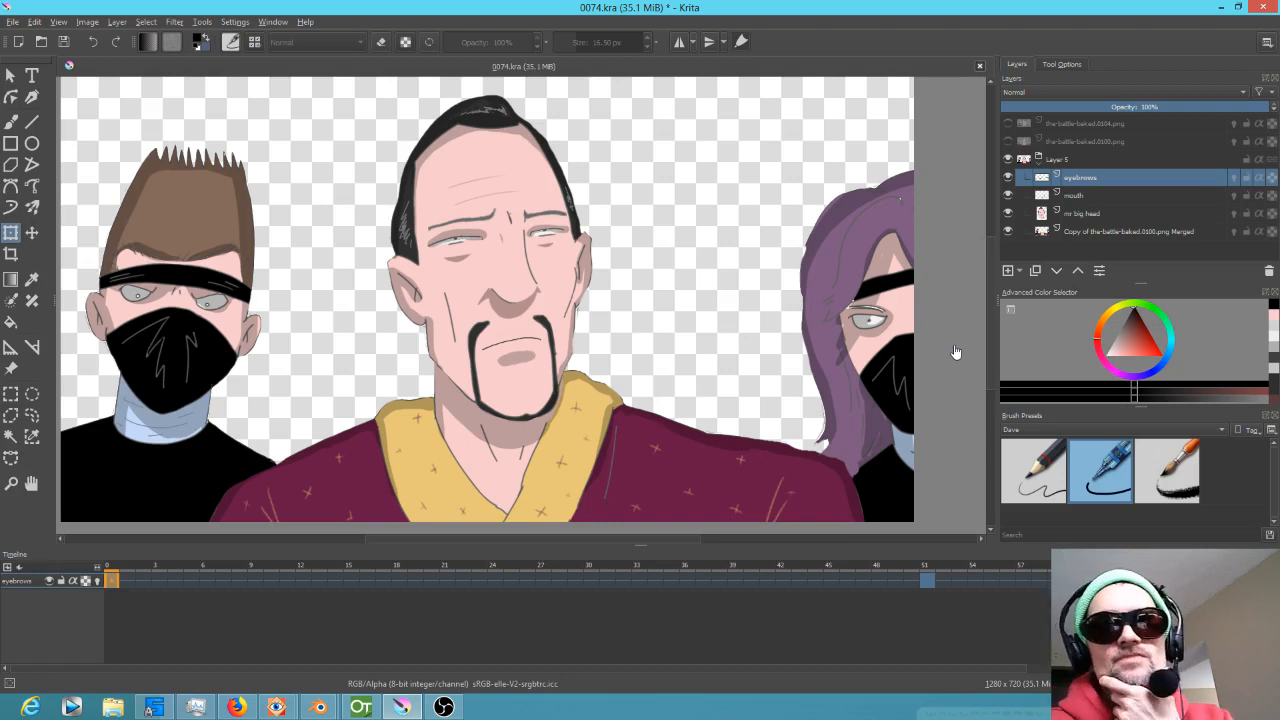
{"action": "left_click", "coordinate": [1008, 141]}
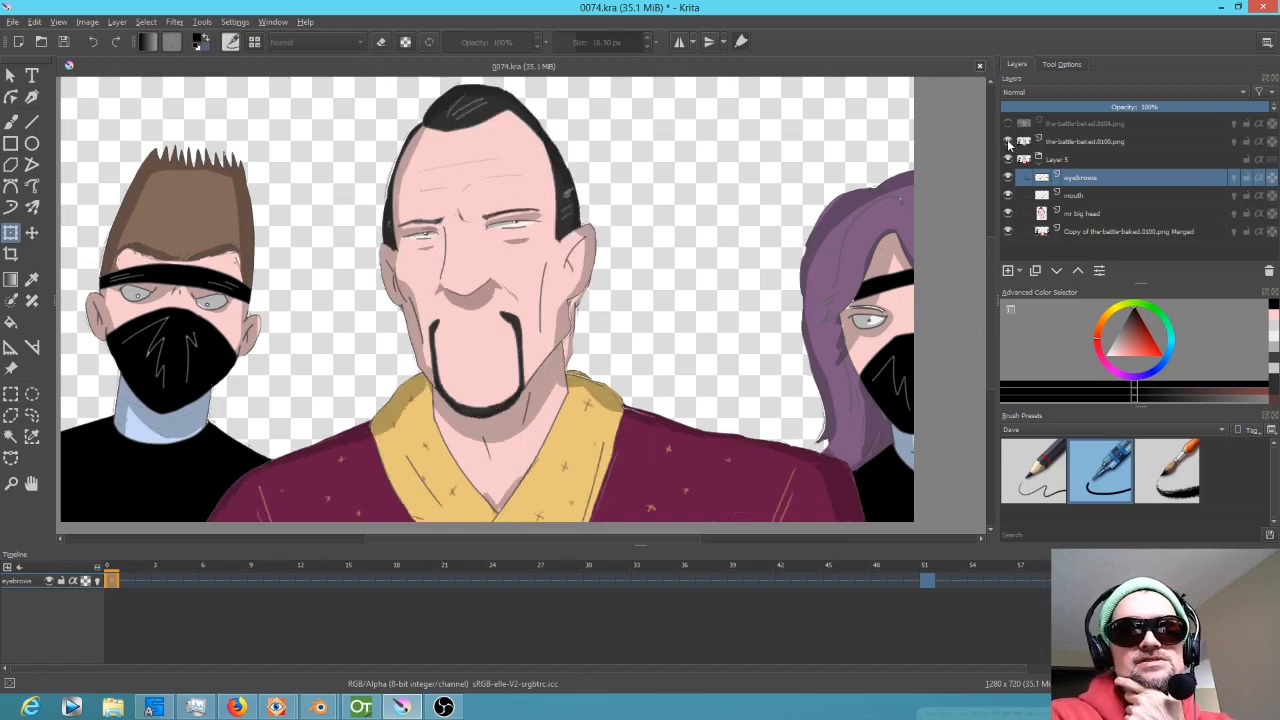
{"action": "left_click", "coordinate": [1008, 141]}
{"action": "left_click", "coordinate": [1008, 141]}
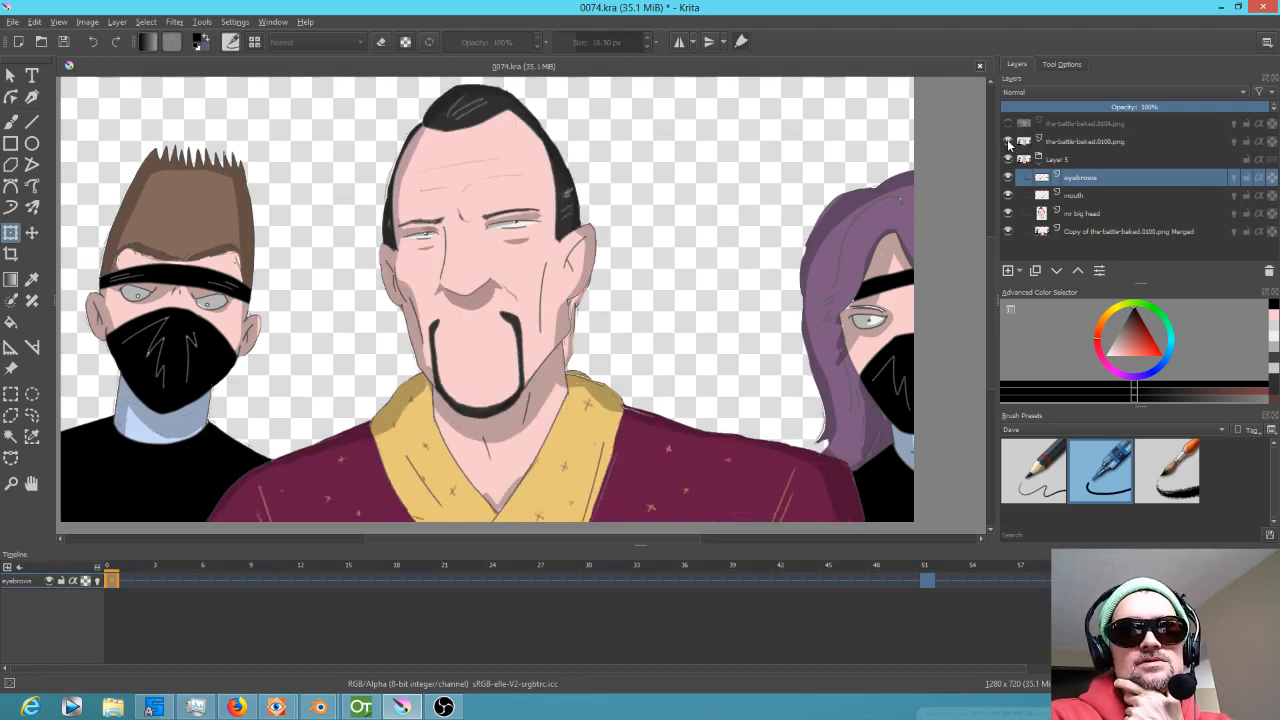
{"action": "left_click", "coordinate": [1008, 141]}
{"action": "left_click", "coordinate": [1008, 141]}
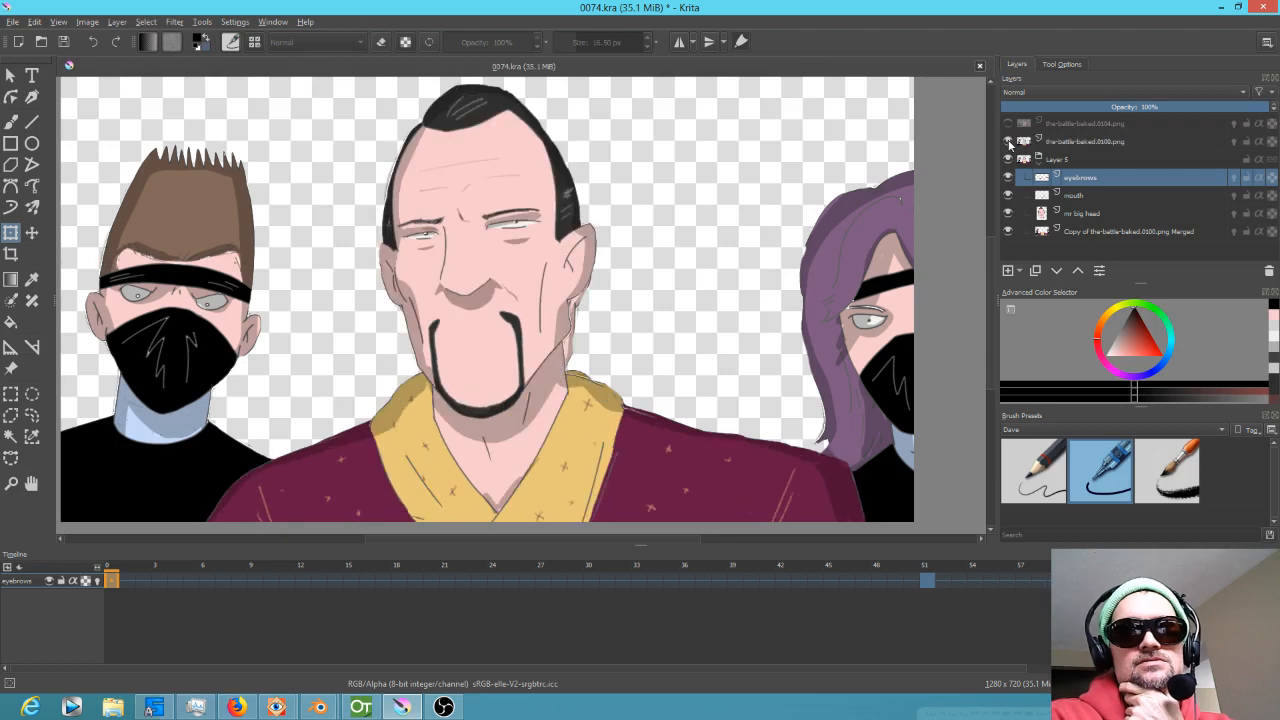
{"action": "left_click", "coordinate": [1008, 141]}
Compare the animated head with the the-battle-baked.0104.png layer by repeatedly showing and hiding that layer.
{"action": "left_click", "coordinate": [1008, 123]}
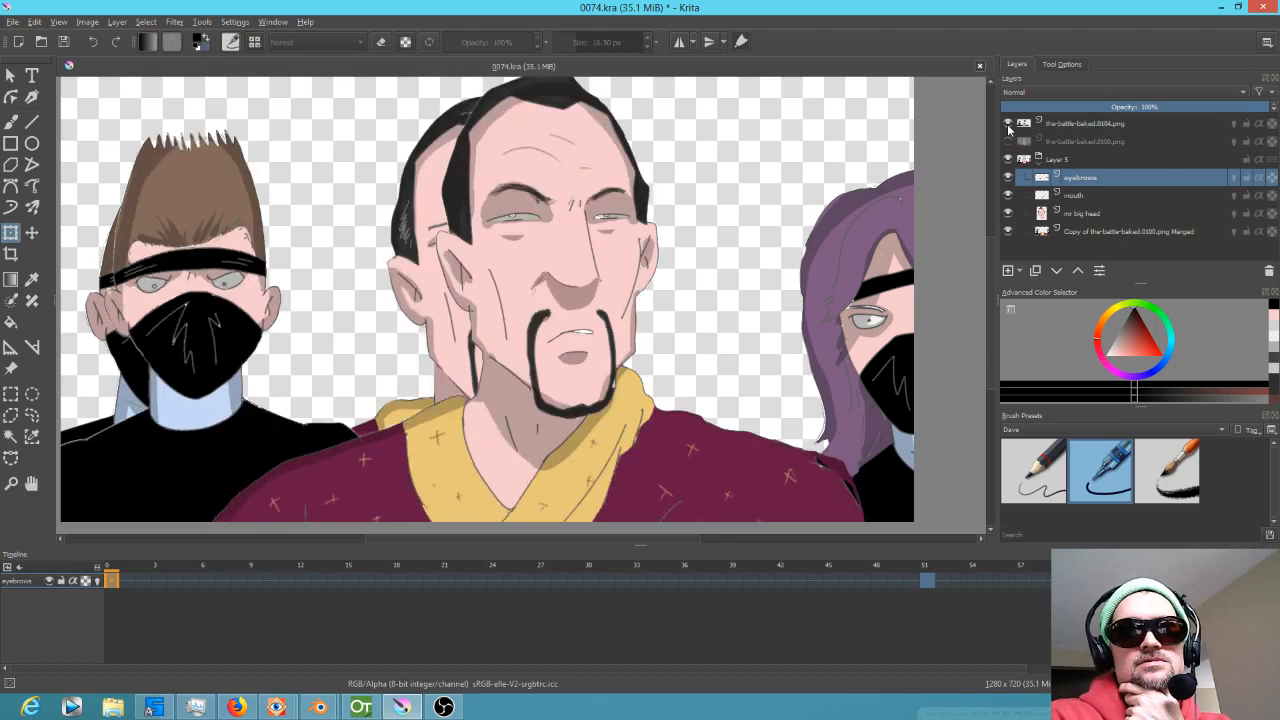
{"action": "left_click", "coordinate": [1008, 123]}
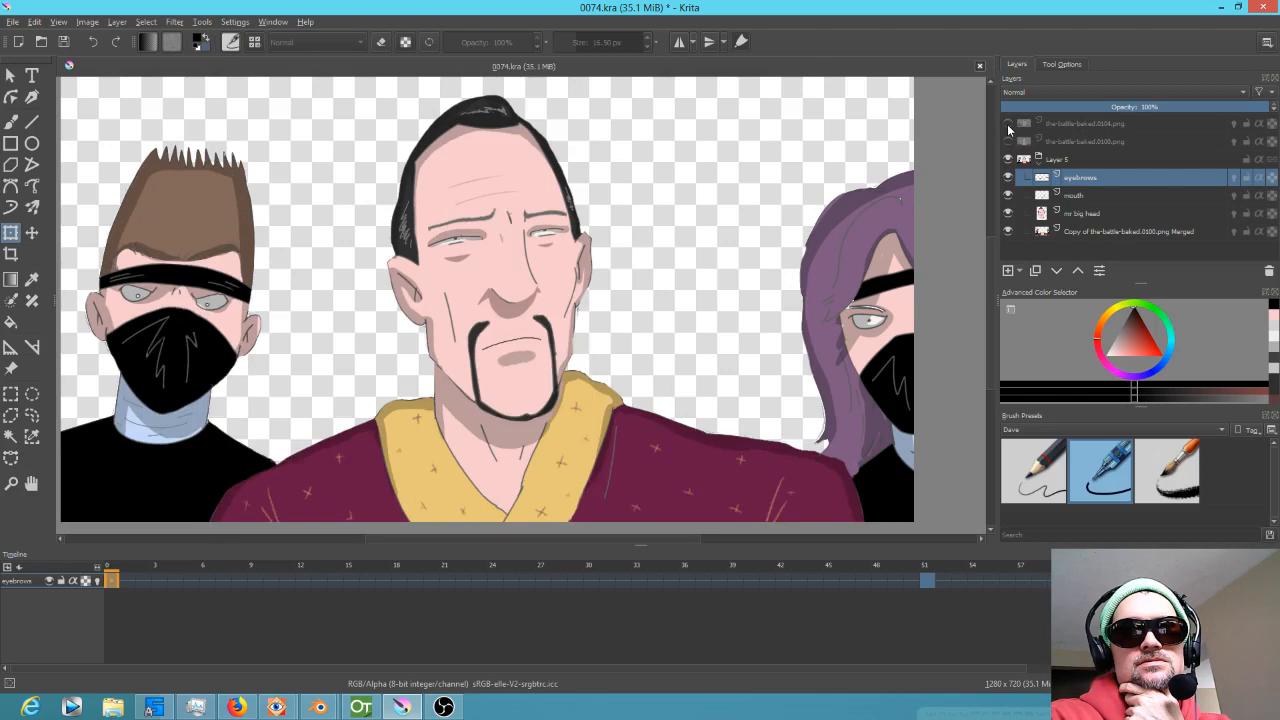
{"action": "left_click", "coordinate": [1008, 124]}
{"action": "left_click", "coordinate": [1008, 124]}
{"action": "left_click", "coordinate": [1008, 124]}
{"action": "left_click", "coordinate": [1008, 124]}
{"action": "left_click", "coordinate": [1008, 124]}
{"action": "left_click", "coordinate": [1008, 124]}
{"action": "left_click", "coordinate": [1008, 124]}
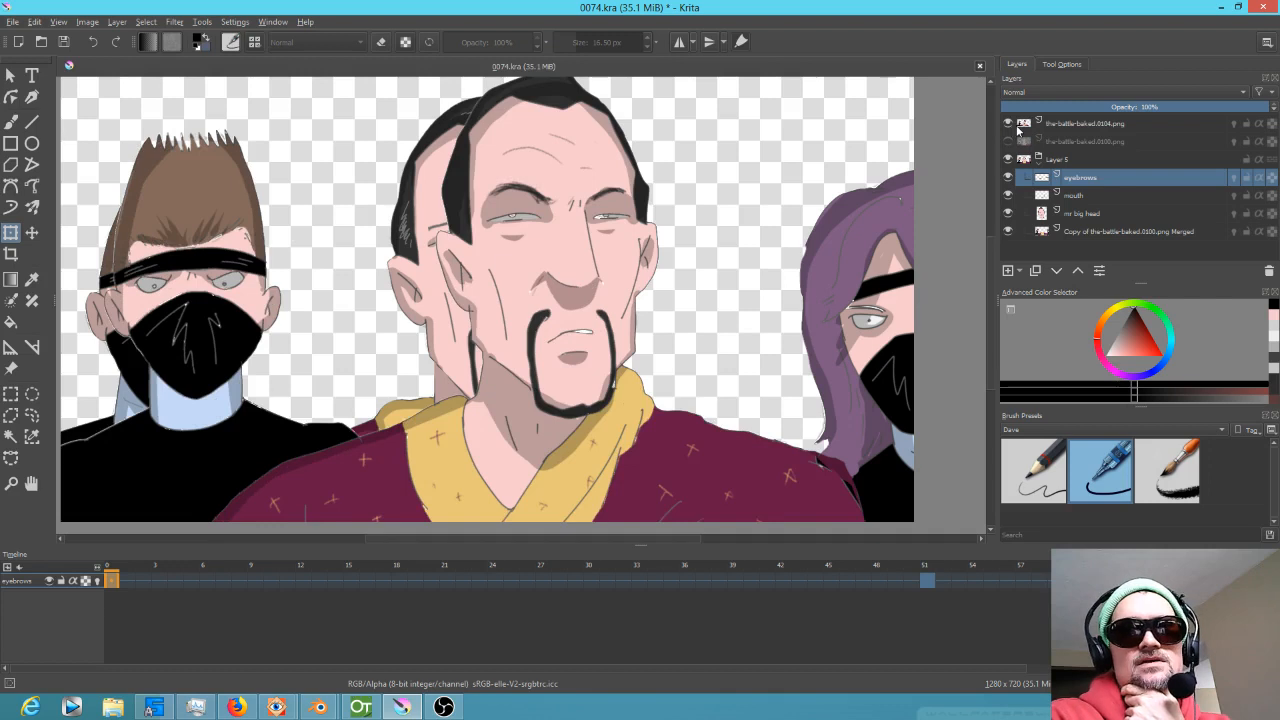
{"action": "left_click", "coordinate": [1008, 124]}
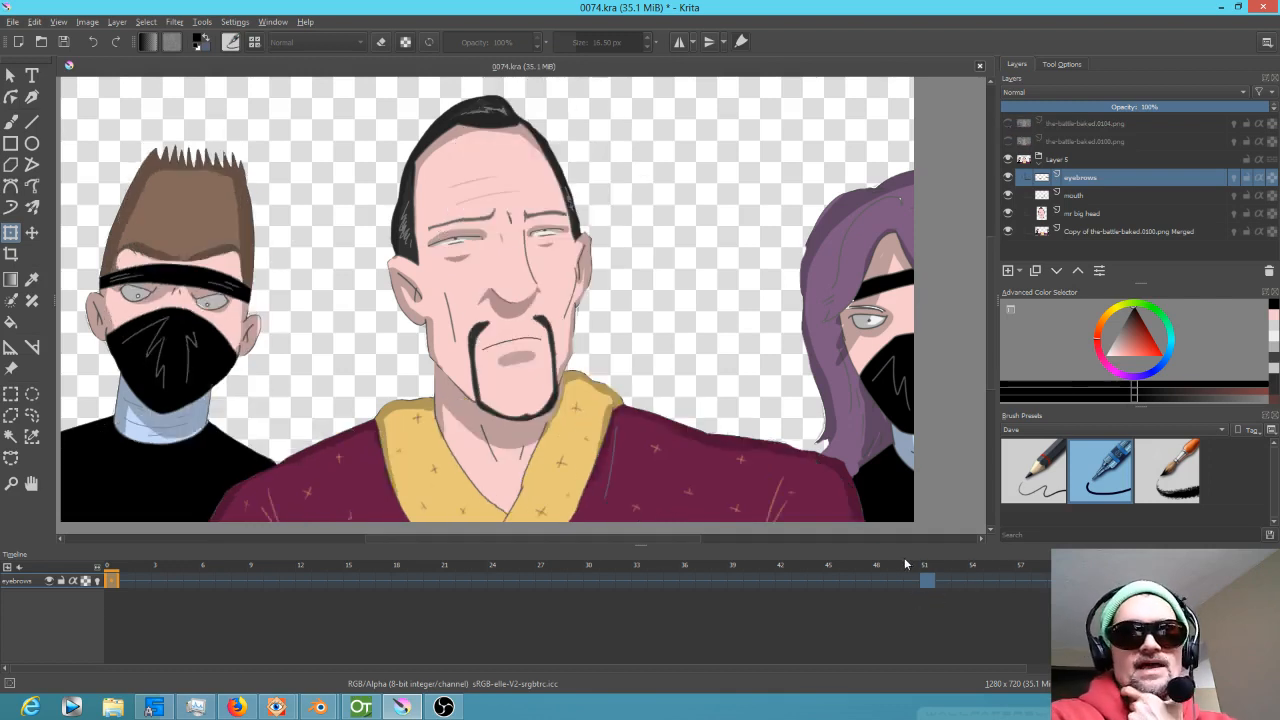
Play the animation to check the eyebrow timing up to the keyframe at frame 51.
{"action": "key", "text": "space"}
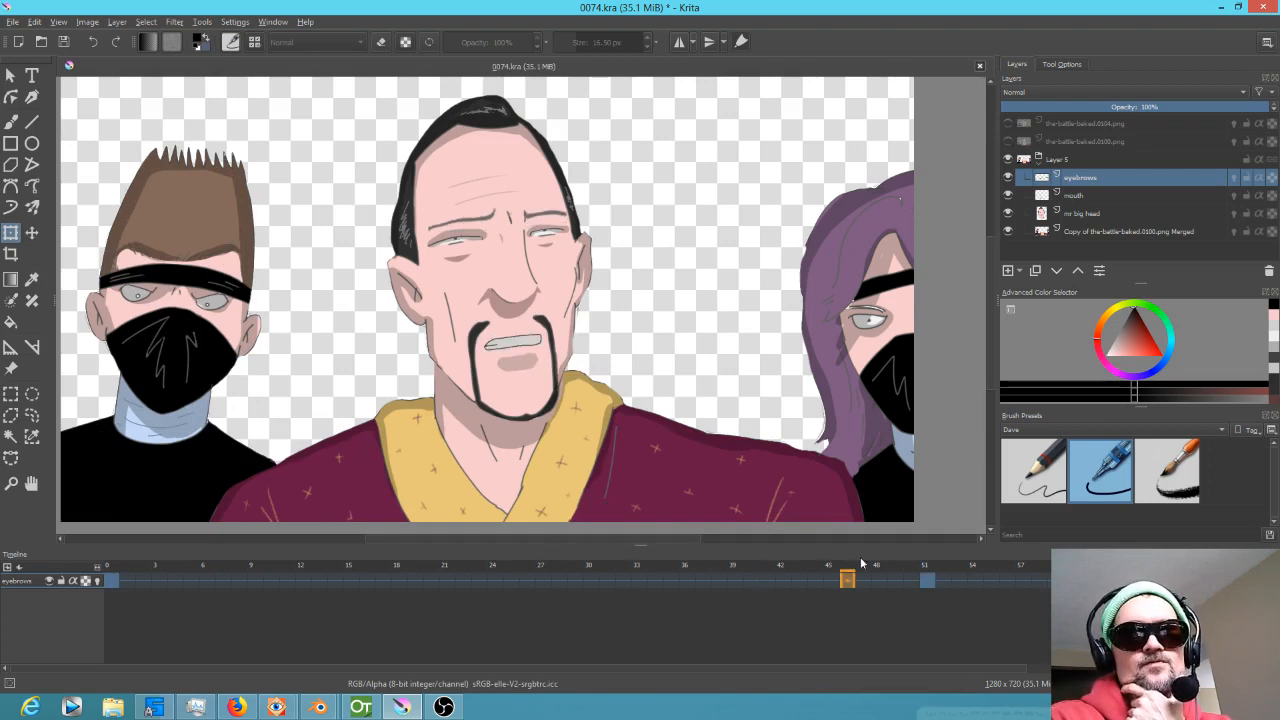
{"action": "key", "text": "space"}
{"action": "key", "text": "space"}
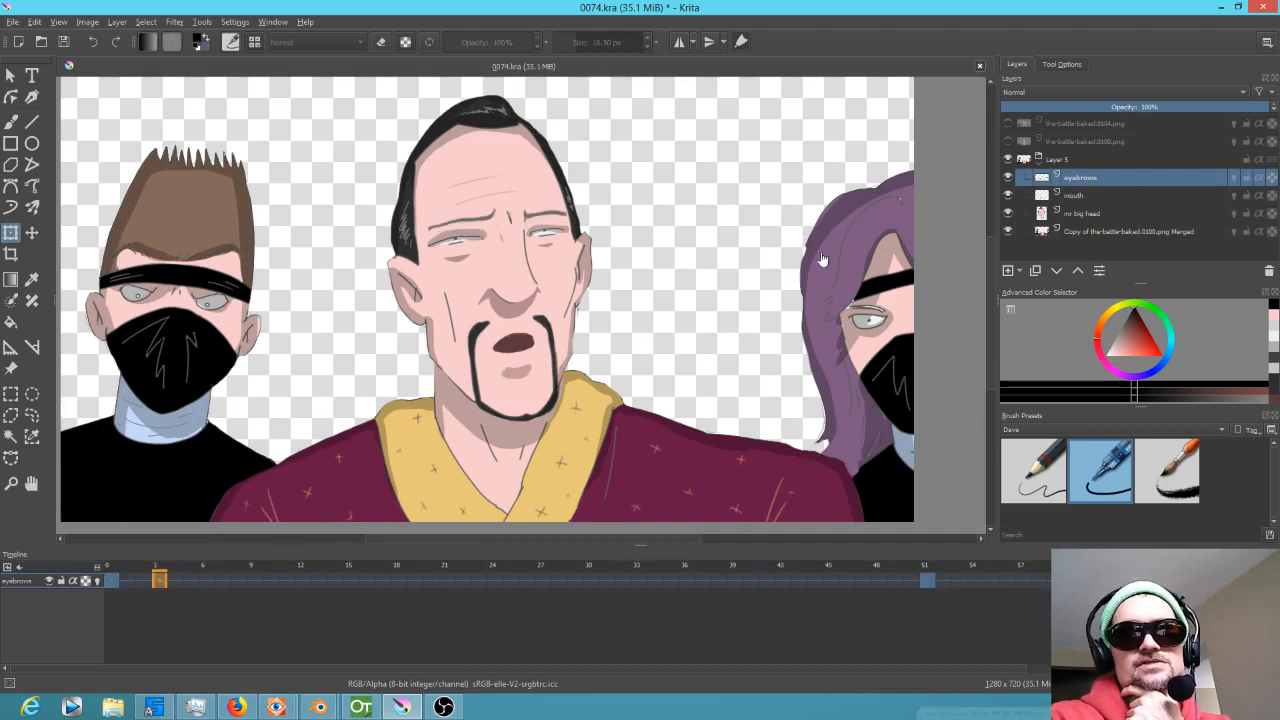
Hide the Layer 5 group and view the the-battle-baked.0100.png and the-battle-baked.0104.png layers separately while scrubbing the timeline.
{"action": "left_click", "coordinate": [1008, 159]}
{"action": "left_click", "coordinate": [1008, 141]}
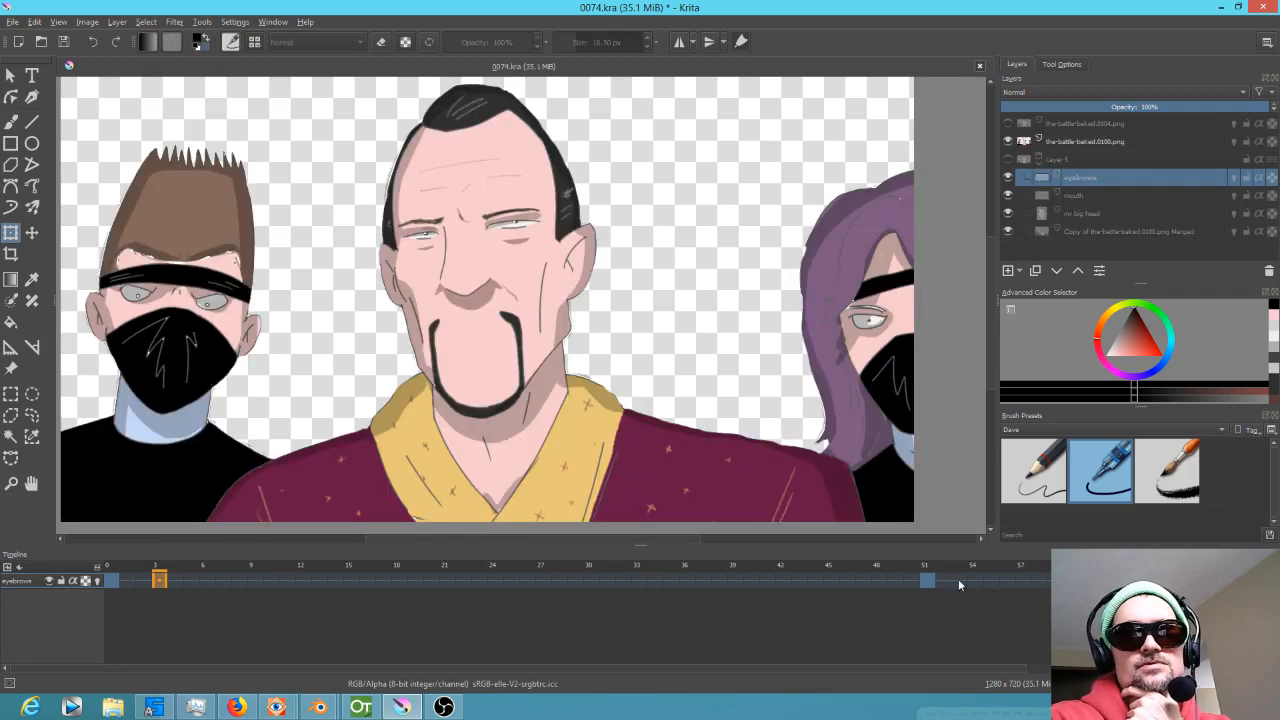
{"action": "left_click_drag", "start_coordinate": [119, 578], "coordinate": [35, 543]}
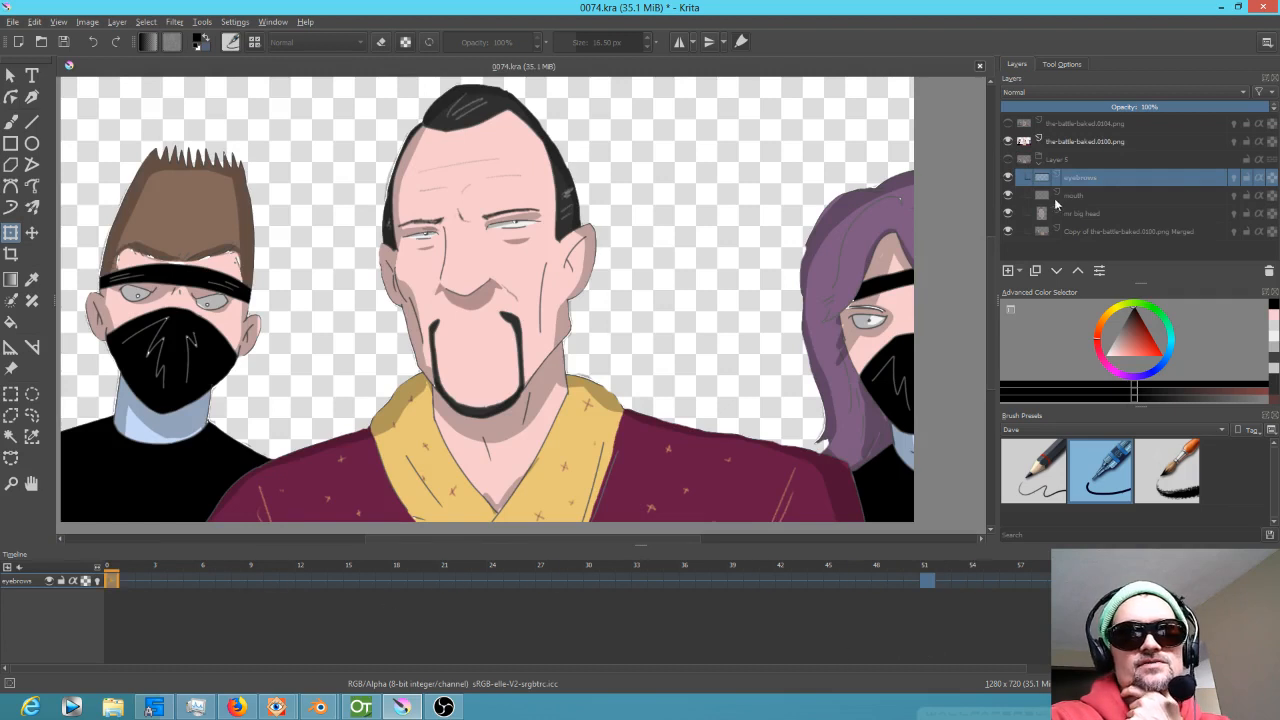
{"action": "left_click", "coordinate": [1008, 141]}
{"action": "left_click", "coordinate": [1008, 123]}
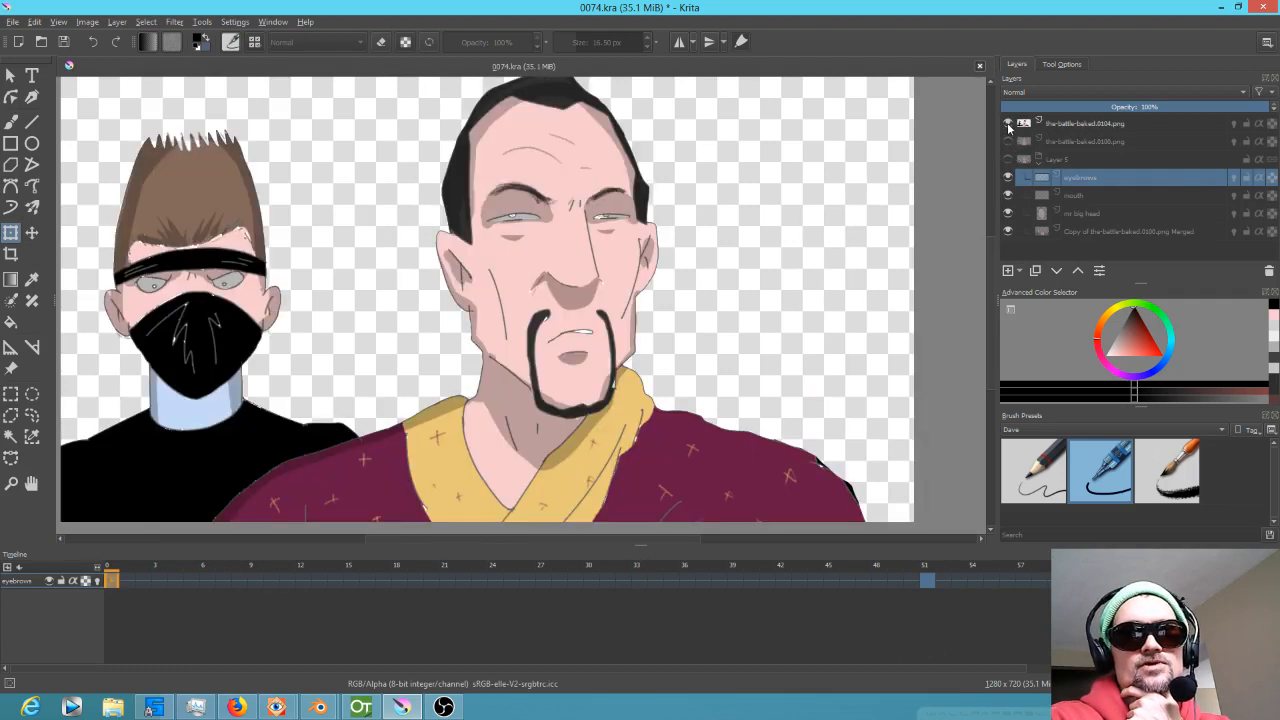
{"action": "left_click_drag", "start_coordinate": [110, 579], "coordinate": [439, 593]}
{"action": "left_click_drag", "start_coordinate": [909, 587], "coordinate": [75, 540]}
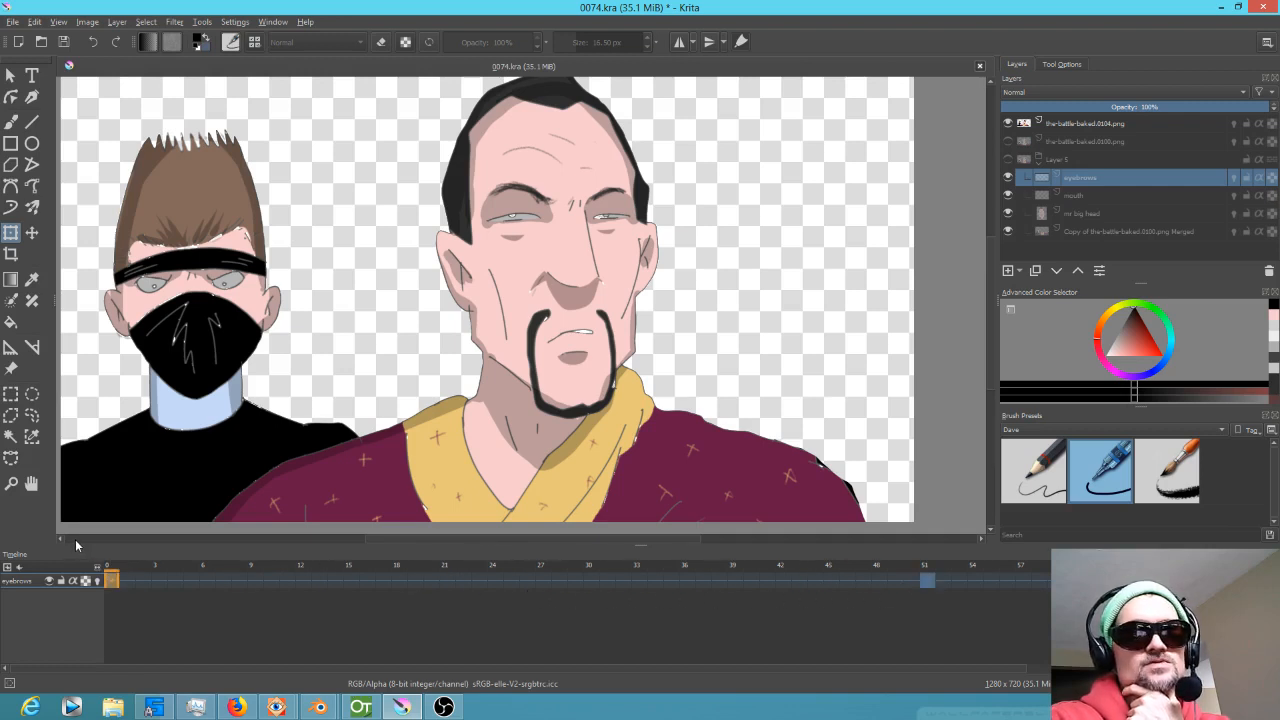
Delete the the-battle-baked.0104.png layer and show the Layer 5 group again.
{"action": "left_click", "coordinate": [1104, 124]}
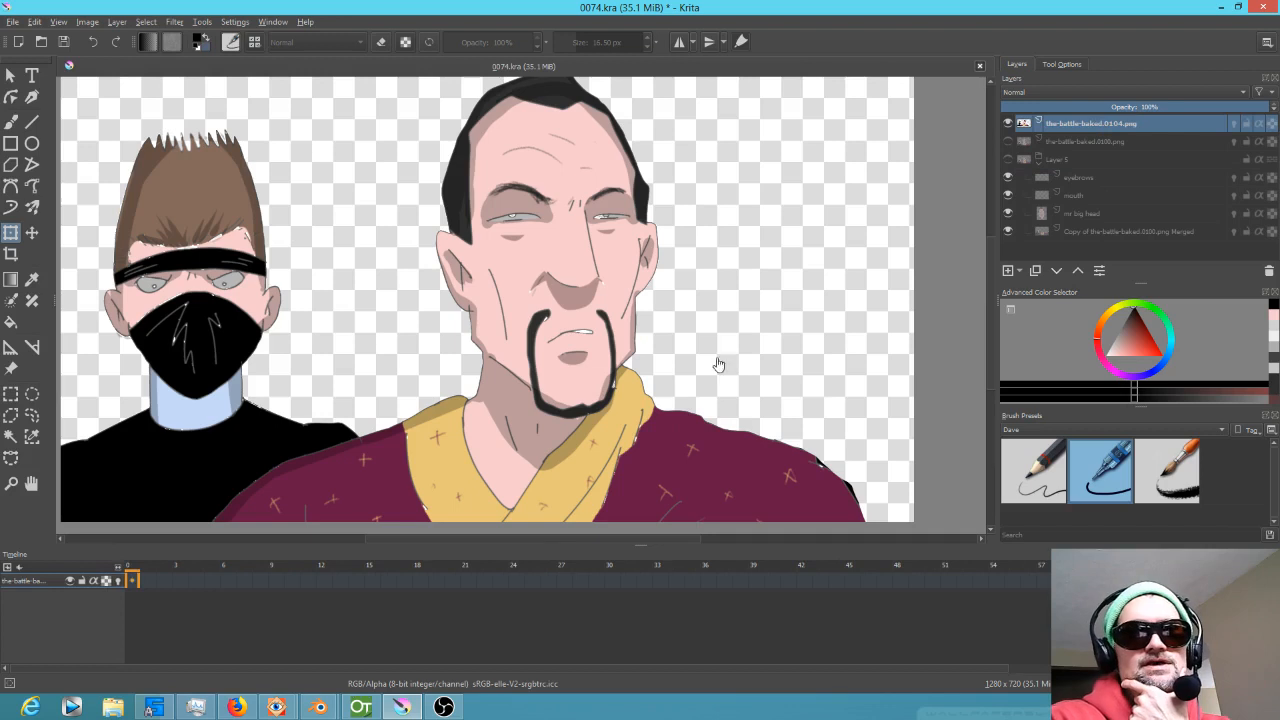
{"action": "left_click", "coordinate": [1269, 272]}
{"action": "left_click", "coordinate": [1007, 142]}
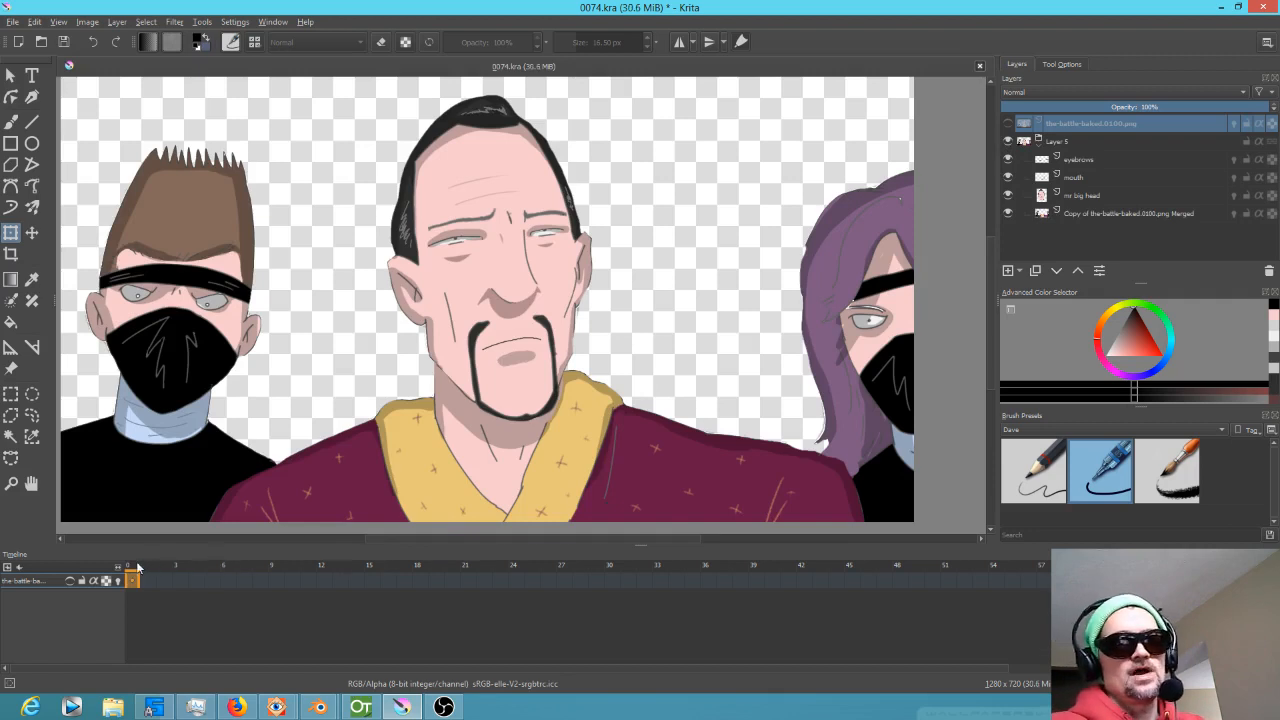
{"action": "mouse_move", "coordinate": [137, 568]}
{"action": "left_mouse_down"}
{"action": "mouse_move", "coordinate": [594, 608]}
{"action": "mouse_move", "coordinate": [988, 578]}
{"action": "mouse_move", "coordinate": [337, 575]}
{"action": "mouse_move", "coordinate": [124, 548]}
{"action": "left_mouse_up"}
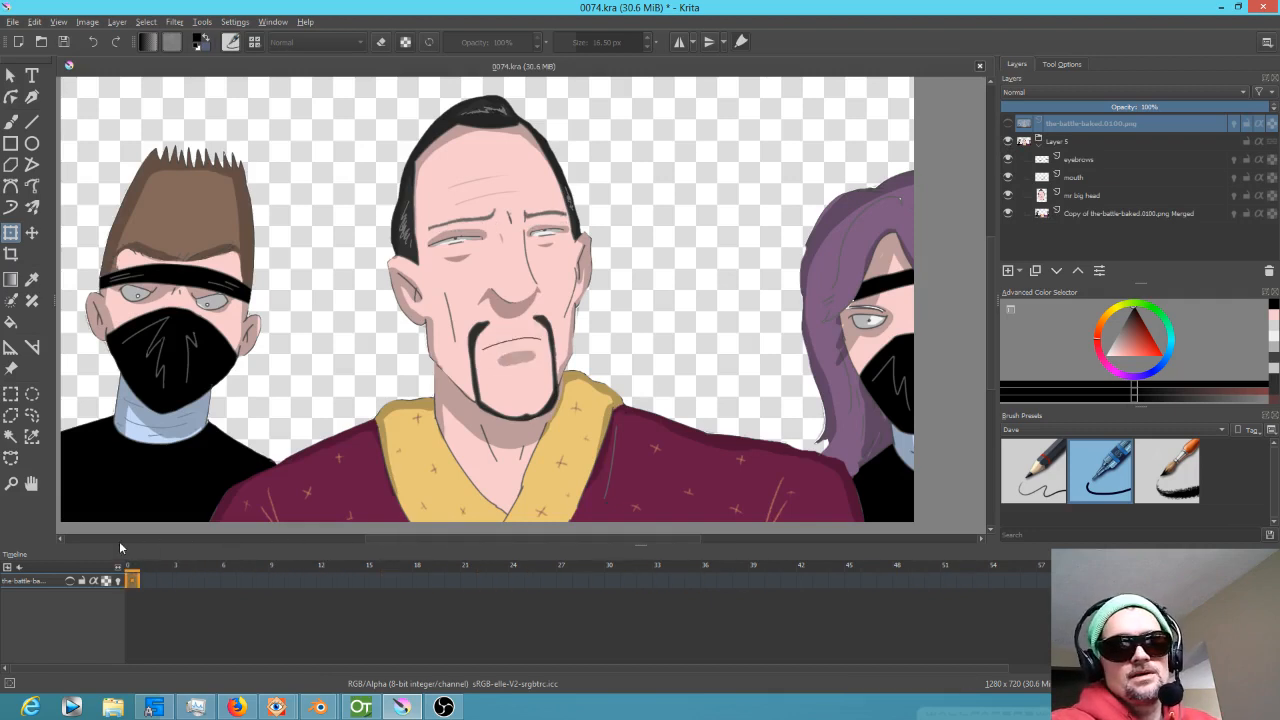
Toggle the the-battle-baked.0100.png layer to compare its head pose with the animated head at frame 0.
{"action": "left_click", "coordinate": [1008, 124]}
{"action": "left_click", "coordinate": [1008, 124]}
{"action": "left_click", "coordinate": [1008, 124]}
{"action": "left_click", "coordinate": [1008, 124]}
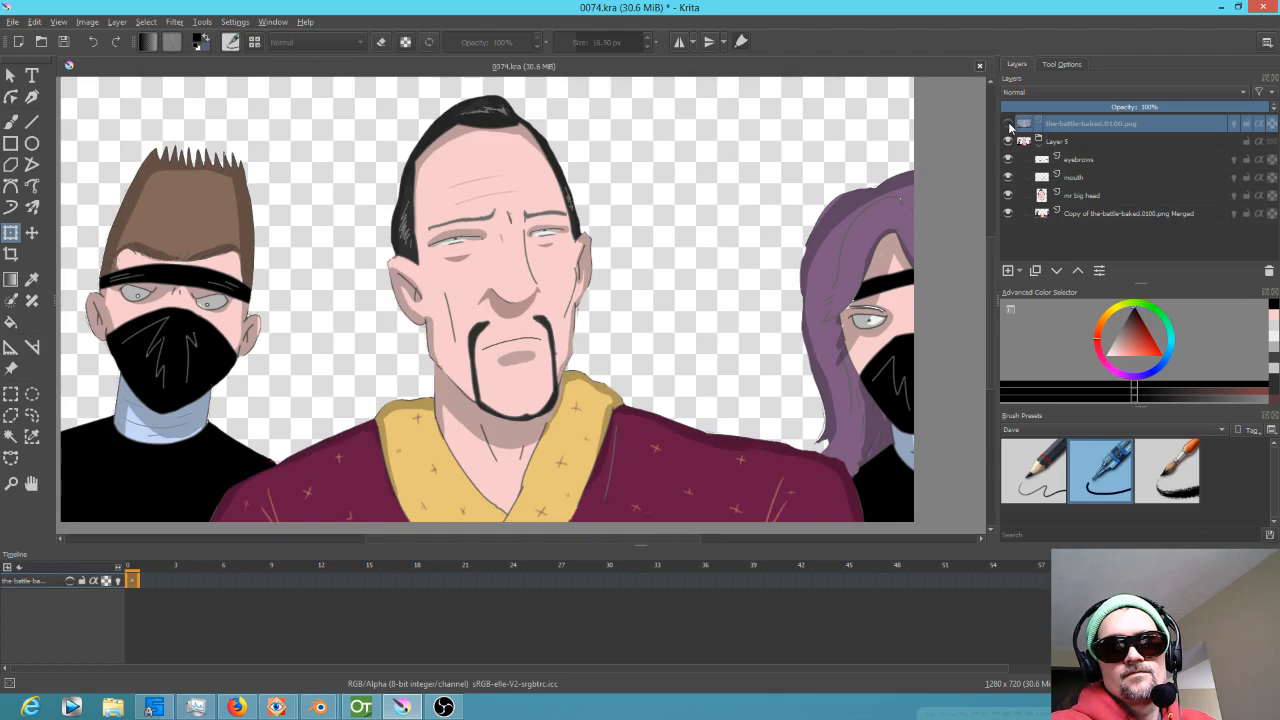
{"action": "left_click", "coordinate": [1008, 124]}
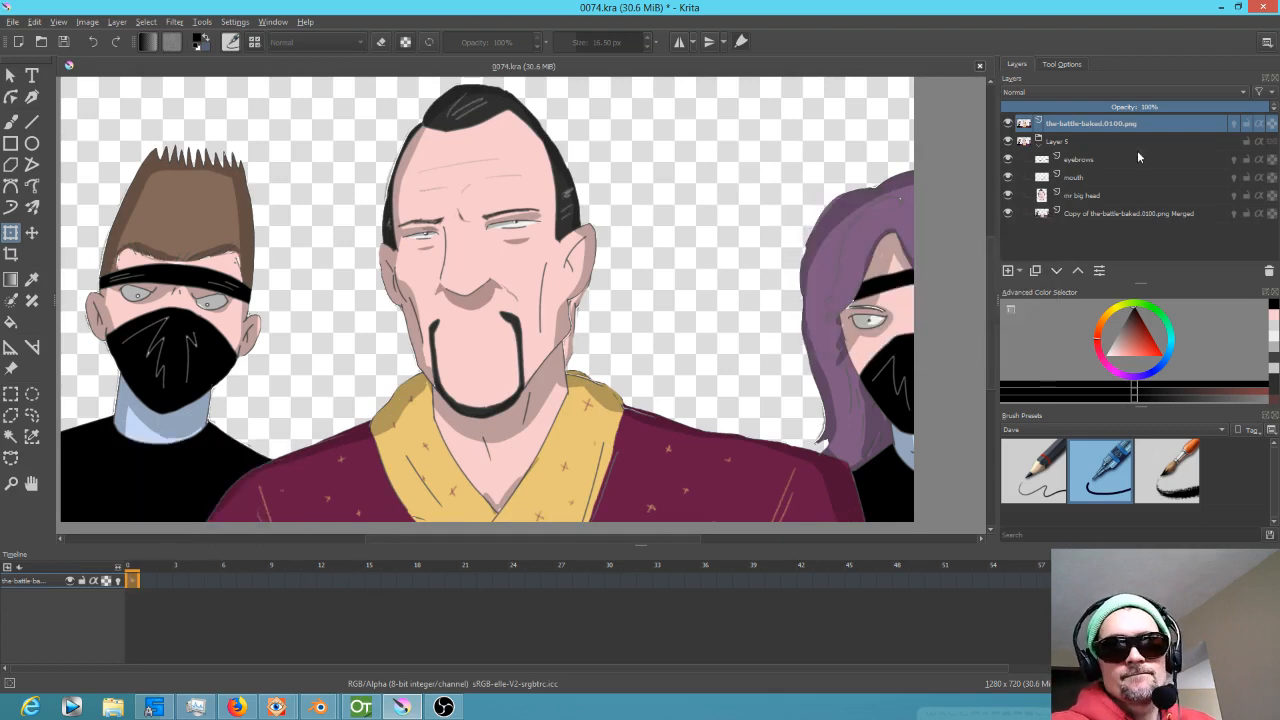
Lower the the-battle-baked.0100.png layer's opacity to 20% and compare the overlaid head poses at frames 0 and 31.
{"action": "left_click_drag", "start_coordinate": [1110, 107], "coordinate": [1055, 107]}
{"action": "left_click_drag", "start_coordinate": [132, 579], "coordinate": [441, 580]}
{"action": "mouse_move", "coordinate": [634, 596]}
{"action": "left_mouse_down"}
{"action": "mouse_move", "coordinate": [869, 590]}
{"action": "mouse_move", "coordinate": [466, 582]}
{"action": "mouse_move", "coordinate": [676, 580]}
{"action": "mouse_move", "coordinate": [629, 580]}
{"action": "mouse_move", "coordinate": [643, 580]}
{"action": "left_mouse_up"}
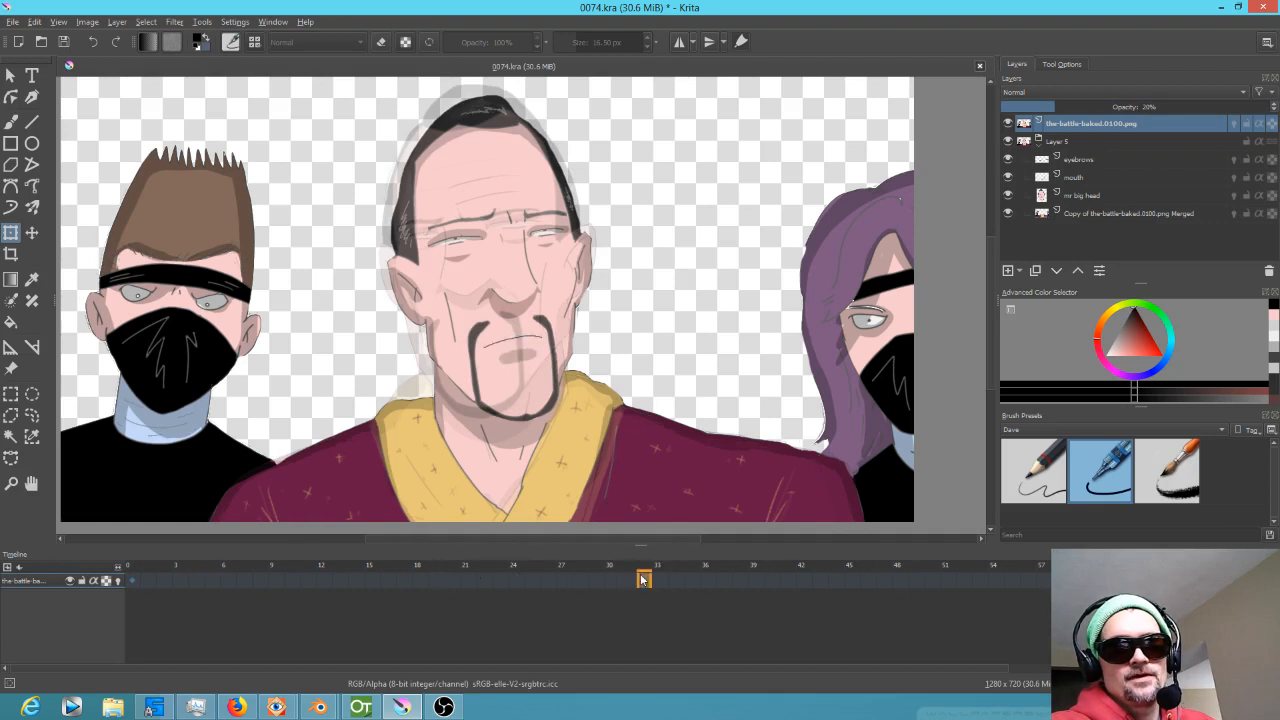
{"action": "left_click", "coordinate": [134, 582]}
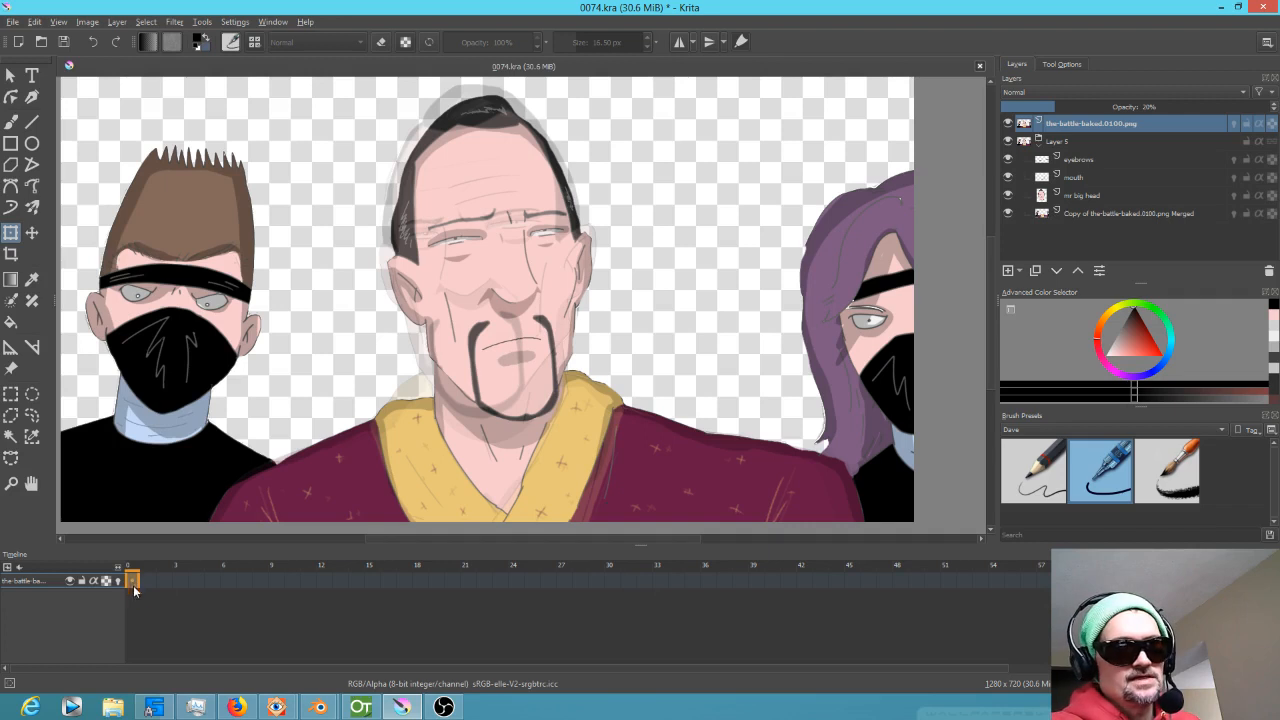
{"action": "left_click", "coordinate": [626, 582]}
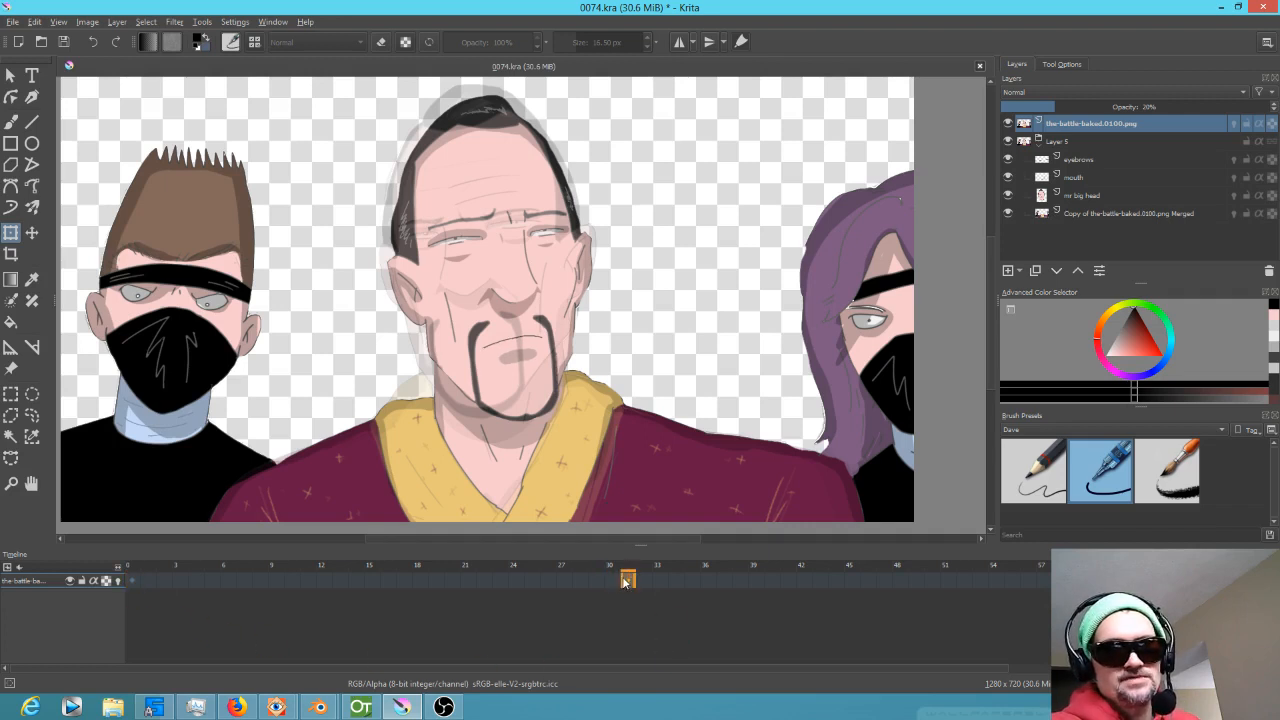
{"action": "left_click", "coordinate": [134, 582]}
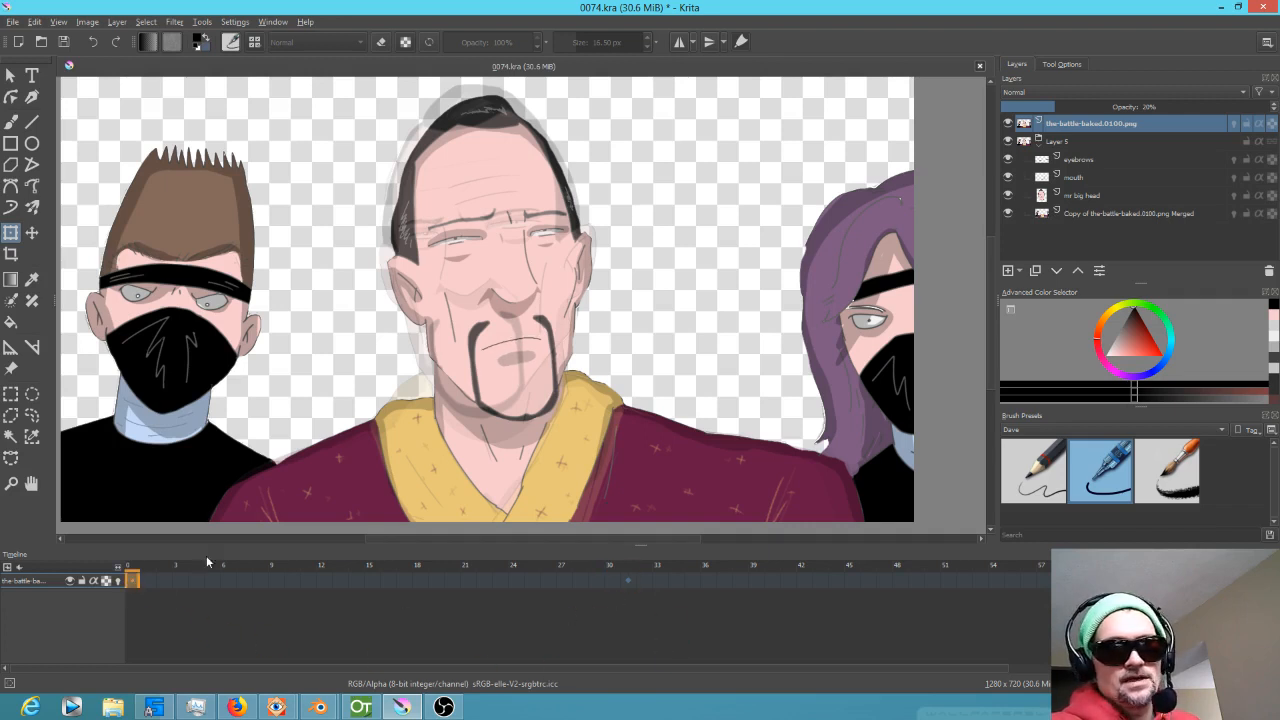
Examine the whole canvas with the the-battle-baked.0100.png overlay hidden and shown.
{"action": "left_click", "coordinate": [1008, 123]}
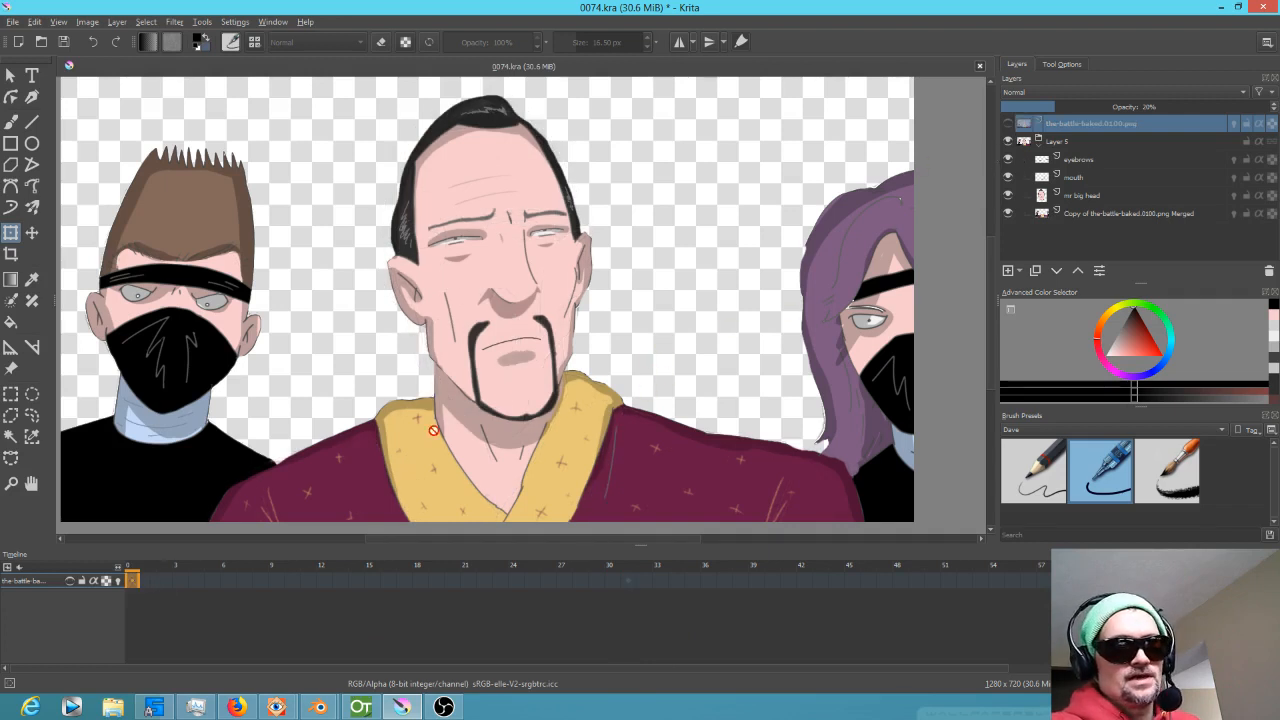
{"action": "scroll", "coordinate": [532, 399], "scroll_direction": "down", "scroll_amount": 2}
{"action": "scroll", "coordinate": [538, 400], "scroll_direction": "up", "scroll_amount": 1}
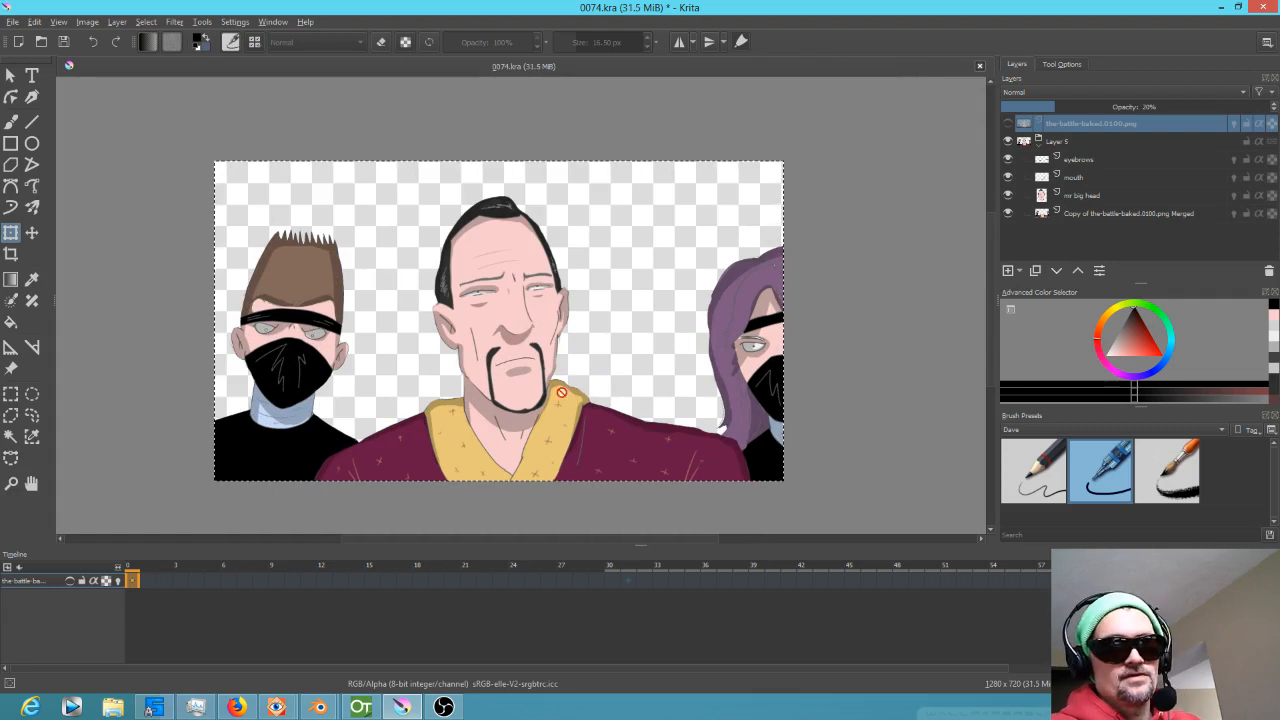
{"action": "left_click", "coordinate": [1009, 122]}
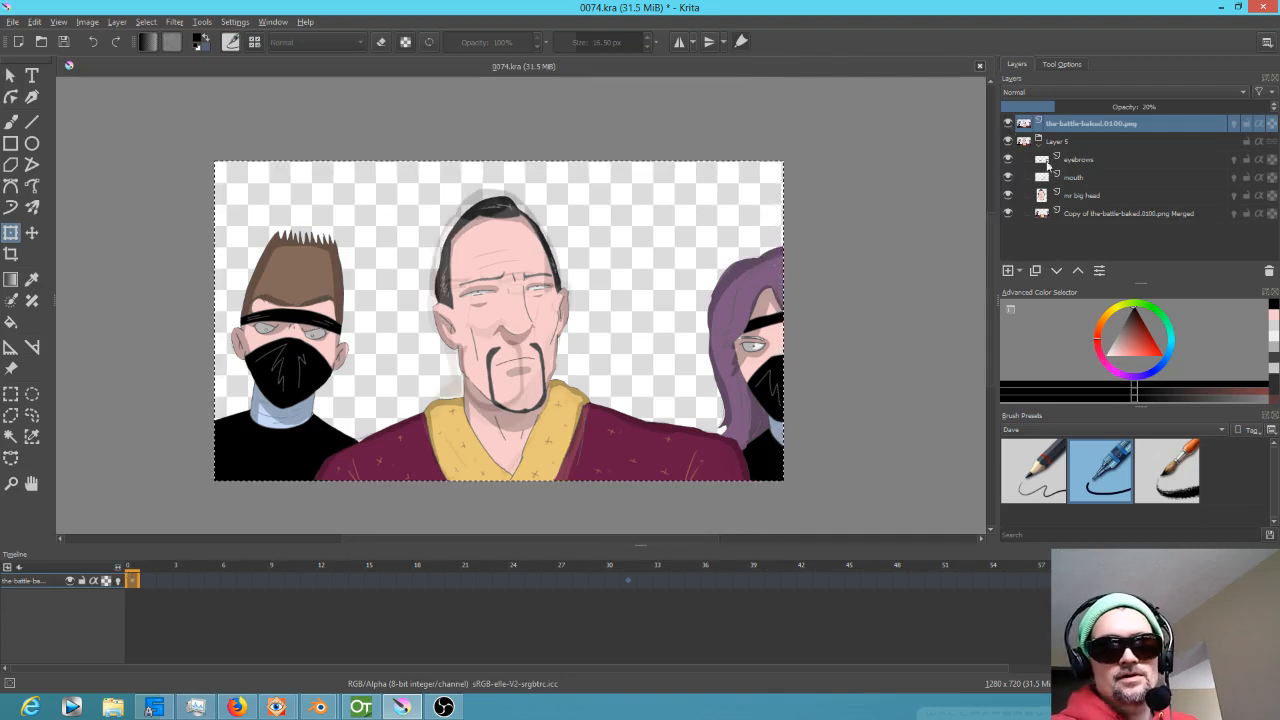
Hide the Layer 5 group and set the the-battle-baked.0100.png layer's opacity to 100%, ending at frame 31.
{"action": "left_click", "coordinate": [1008, 141]}
{"action": "left_click_drag", "start_coordinate": [143, 586], "coordinate": [781, 571]}
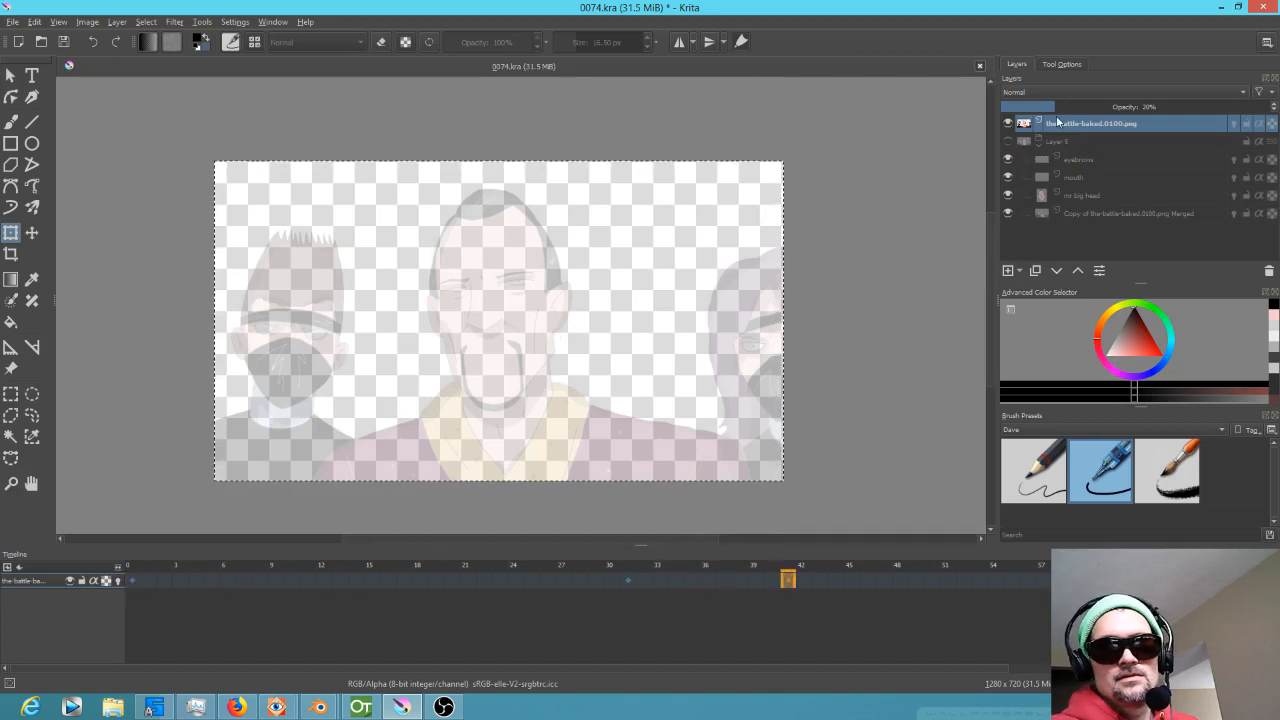
{"action": "left_click_drag", "start_coordinate": [1060, 106], "coordinate": [1268, 106]}
{"action": "left_click_drag", "start_coordinate": [788, 579], "coordinate": [628, 578]}
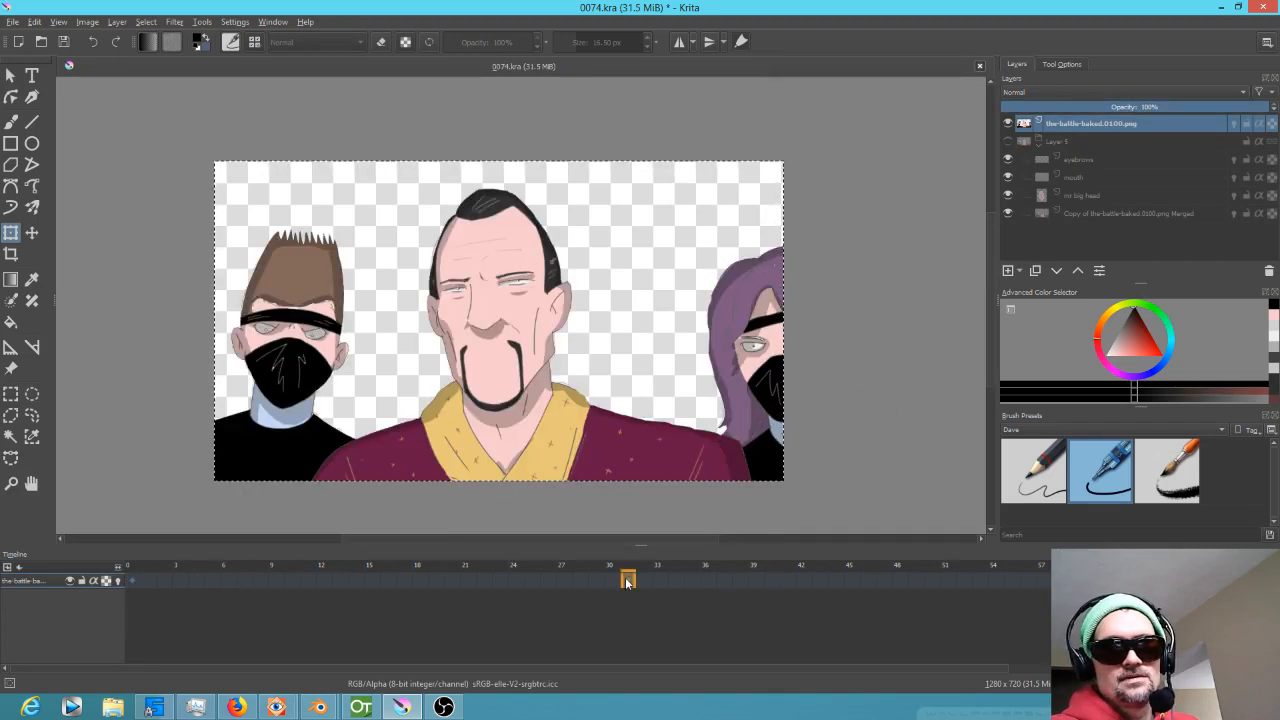
Try removing frame 0 of the the-battle-baked.0100.png layer and pulling the following frames back, checking frames 30 and 31.
{"action": "left_click", "coordinate": [129, 580]}
{"action": "left_click_drag", "start_coordinate": [139, 568], "coordinate": [612, 530]}
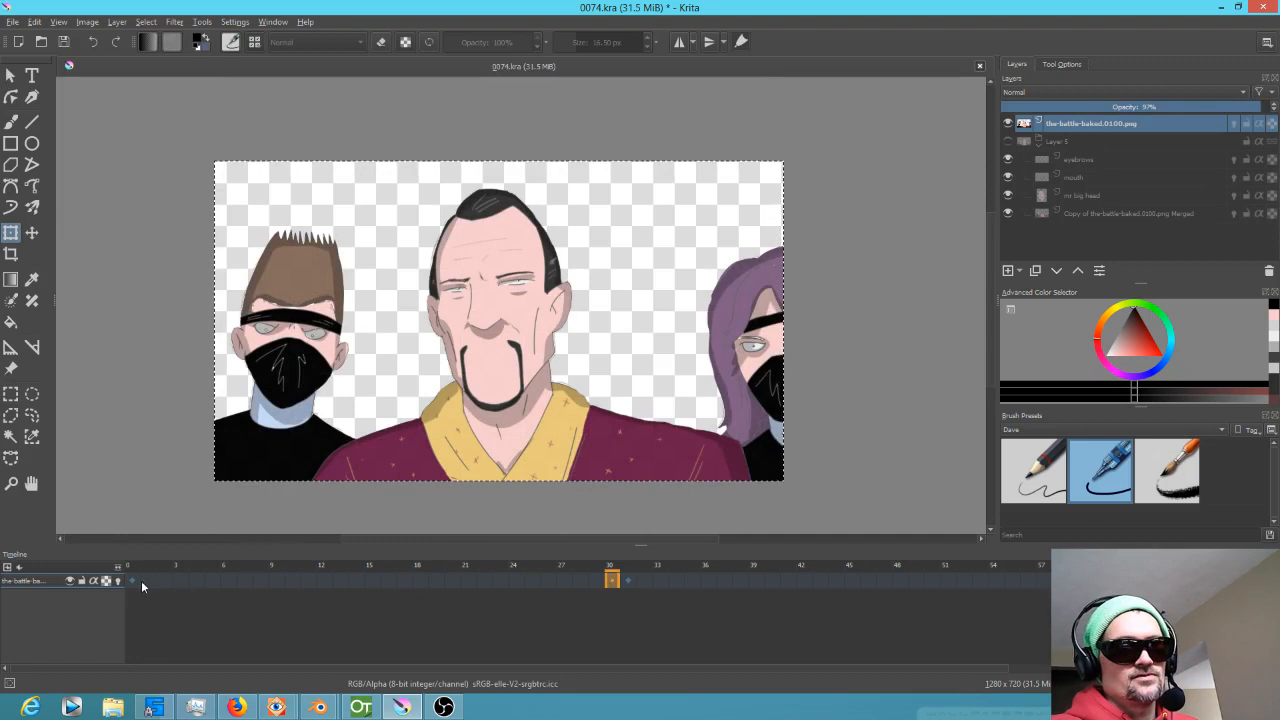
{"action": "left_click", "coordinate": [130, 580]}
{"action": "right_click", "coordinate": [132, 583]}
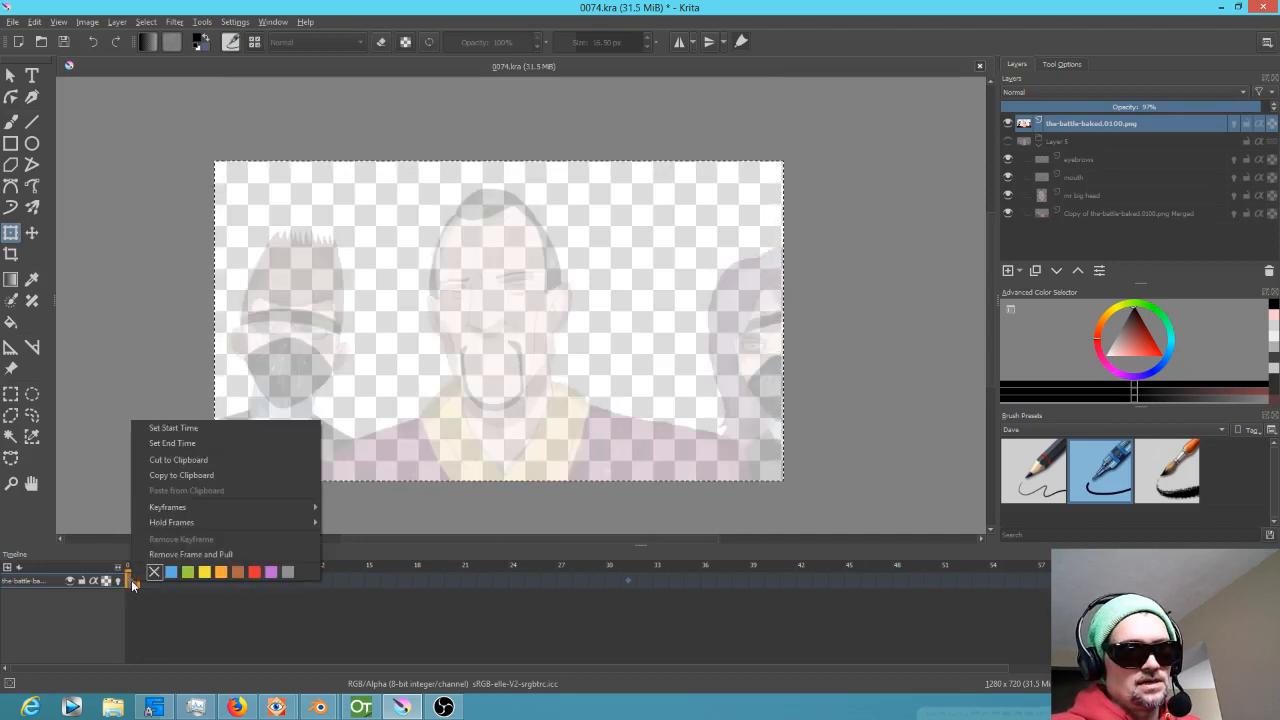
{"action": "left_click", "coordinate": [151, 556]}
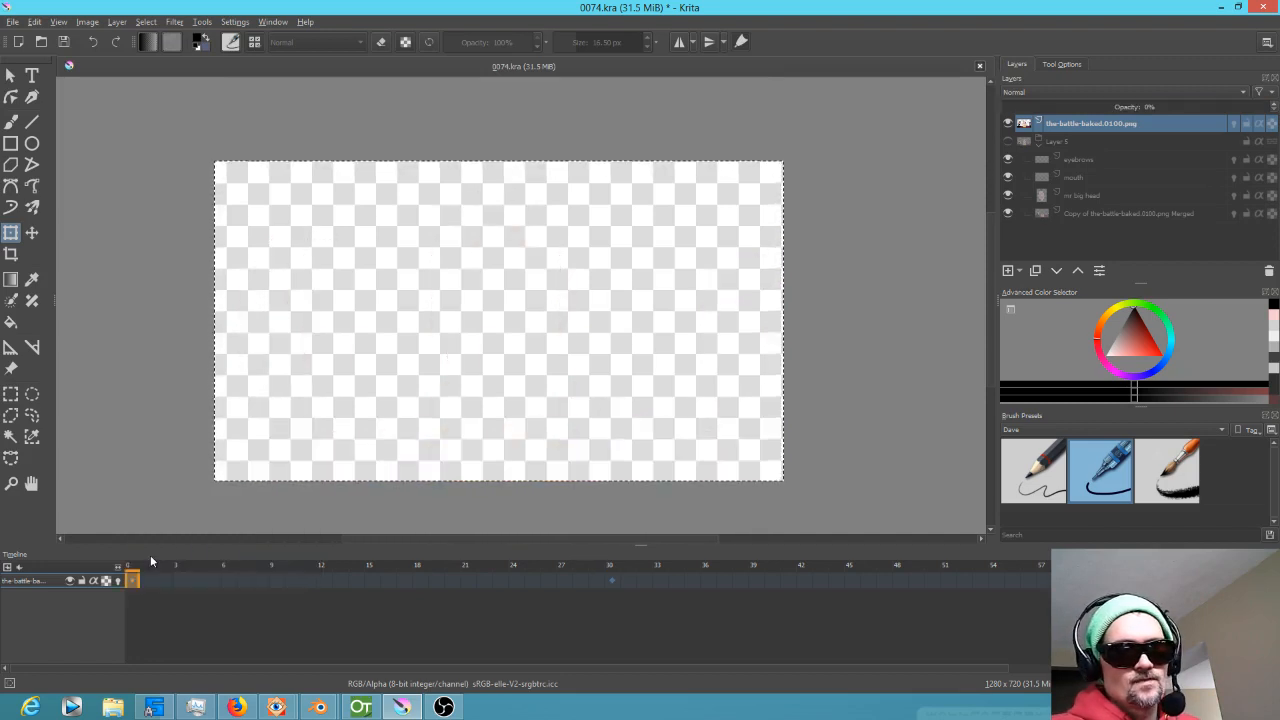
{"action": "left_click", "coordinate": [609, 579]}
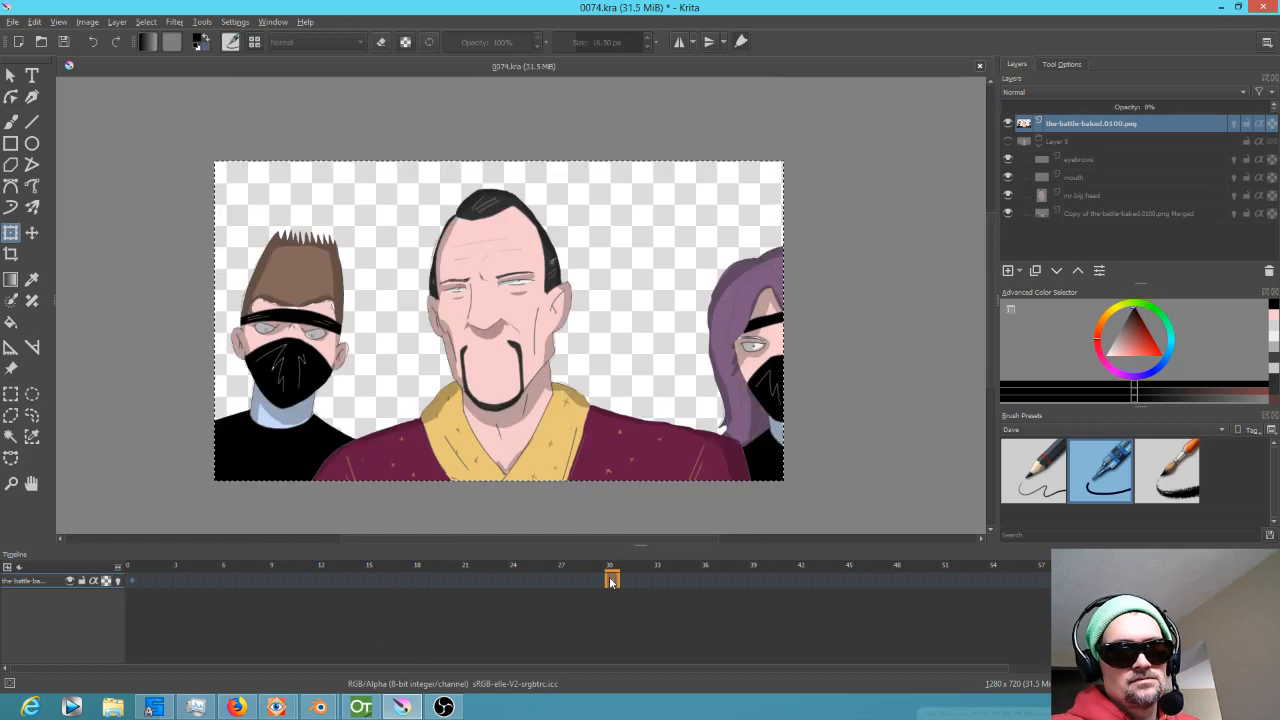
{"action": "left_click_drag", "start_coordinate": [602, 567], "coordinate": [630, 581]}
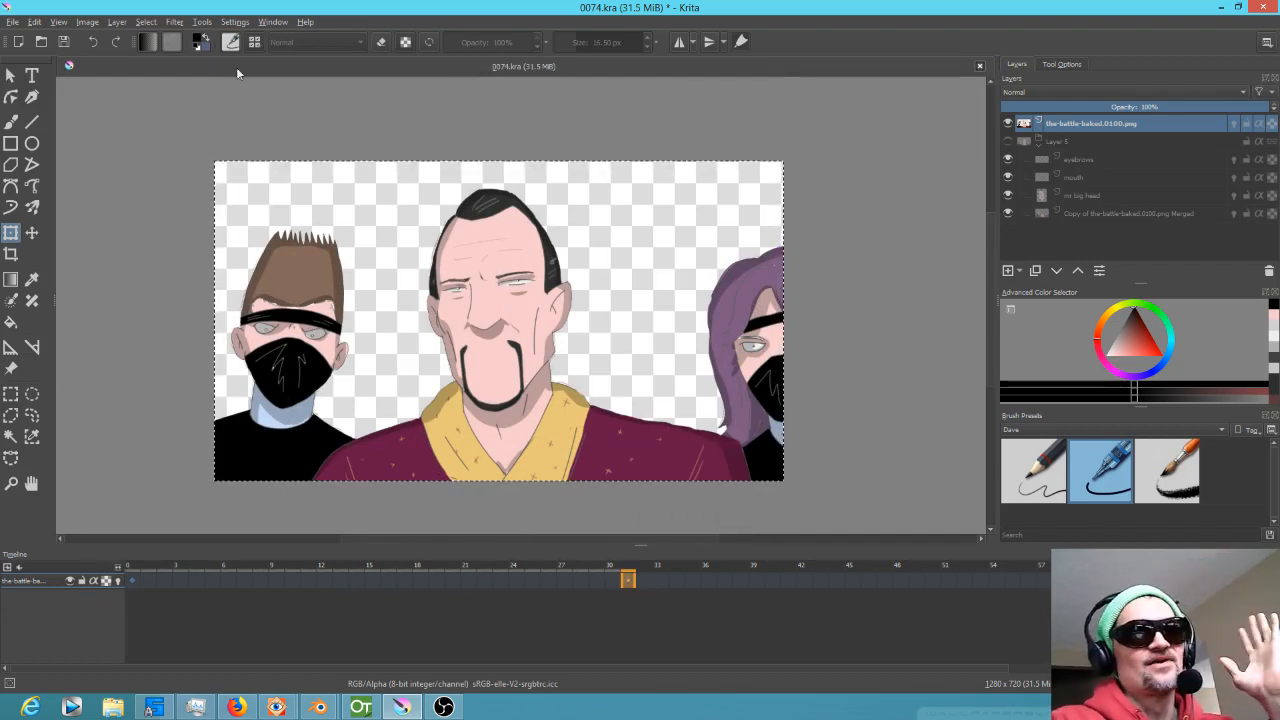
Show the Animation curves docker and delete the the-battle-baked.0100.png layer's opacity keyframe at frame 31.
{"action": "left_click", "coordinate": [236, 22]}
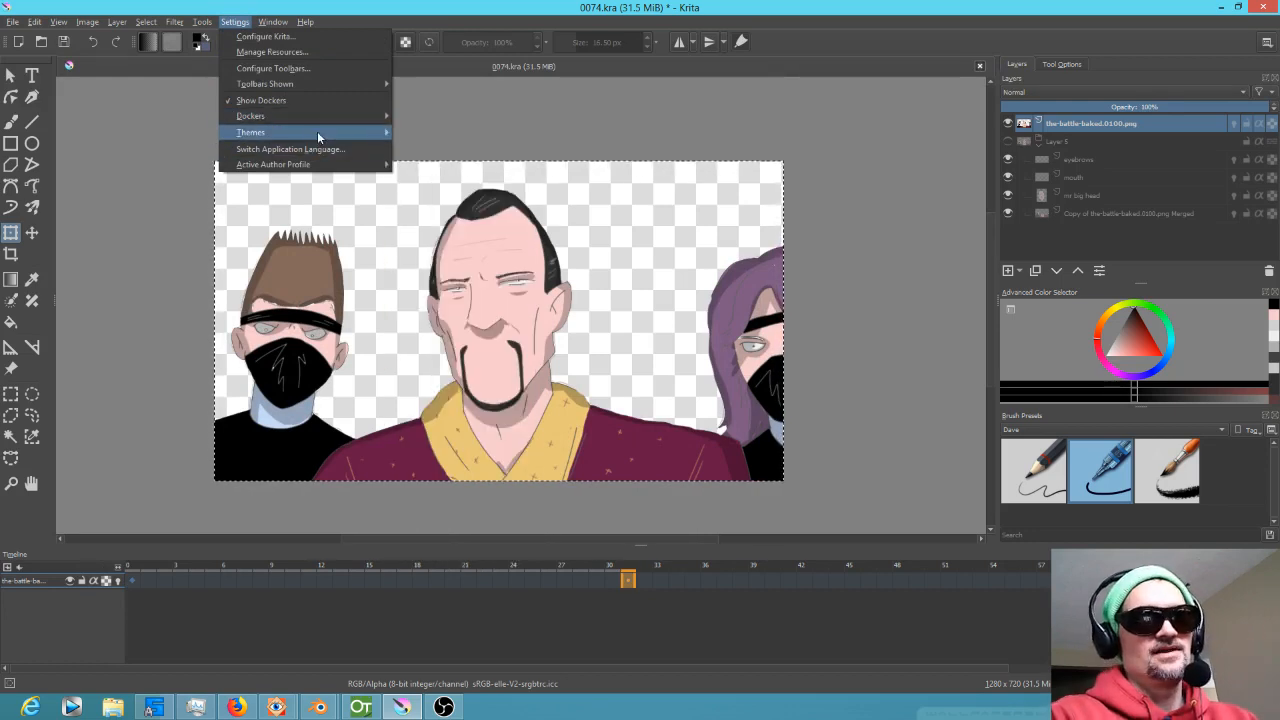
{"action": "mouse_move", "coordinate": [318, 118]}
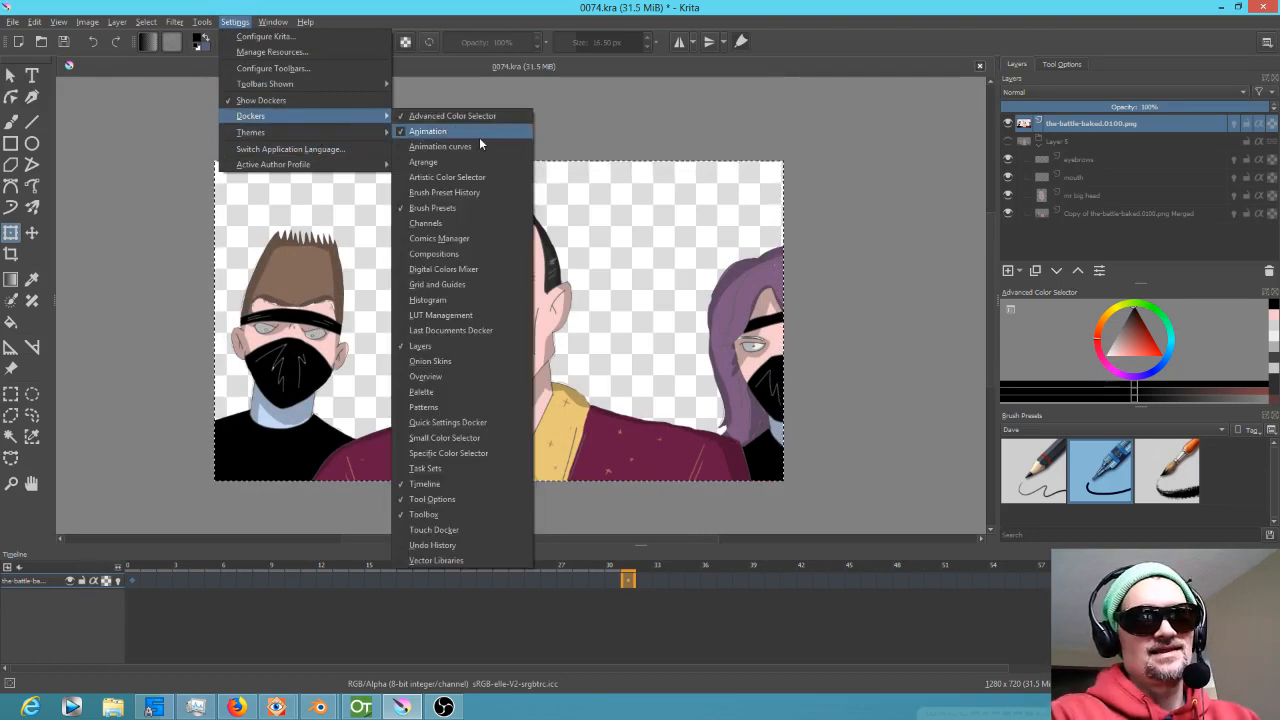
{"action": "left_click", "coordinate": [403, 148]}
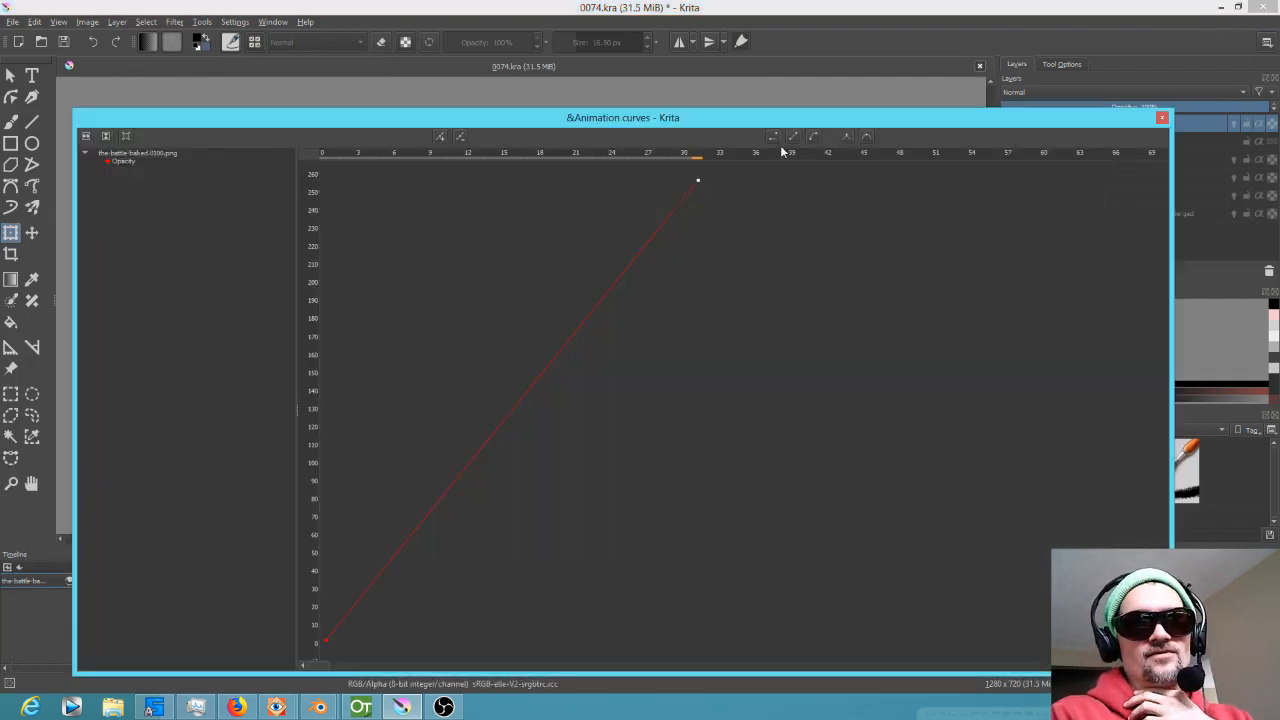
{"action": "left_click", "coordinate": [462, 138]}
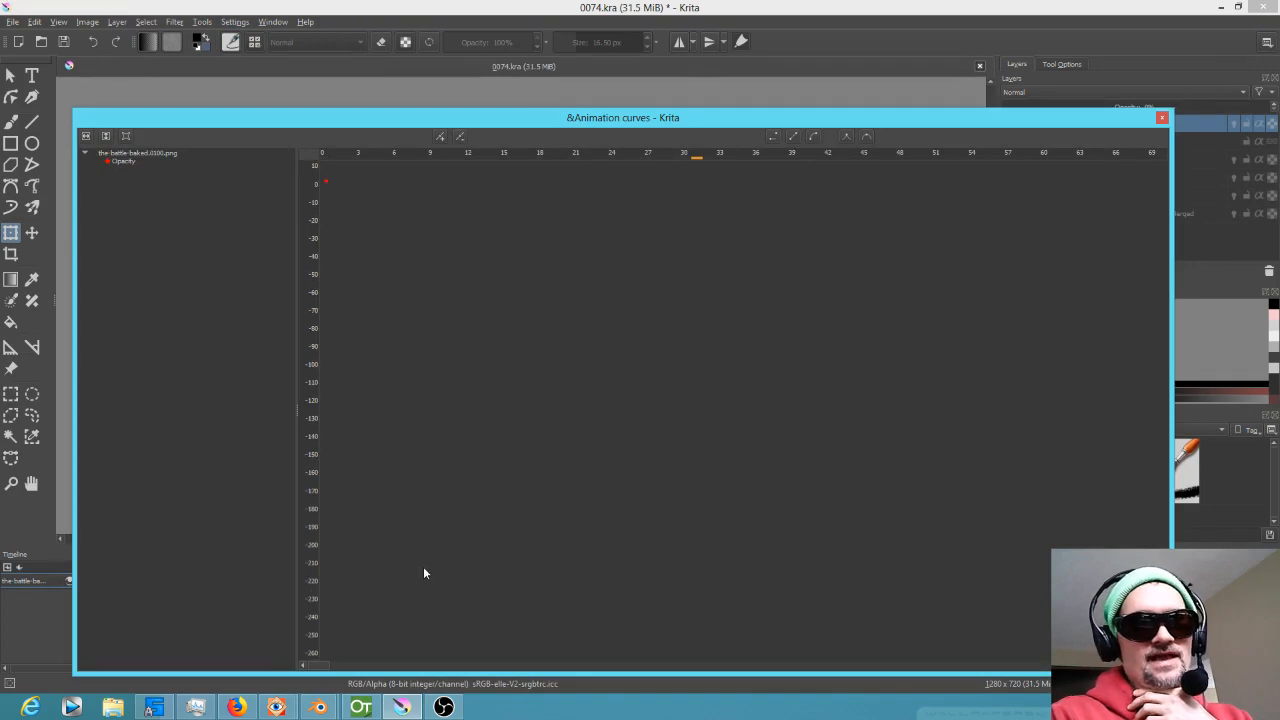
{"action": "left_click", "coordinate": [1161, 117]}
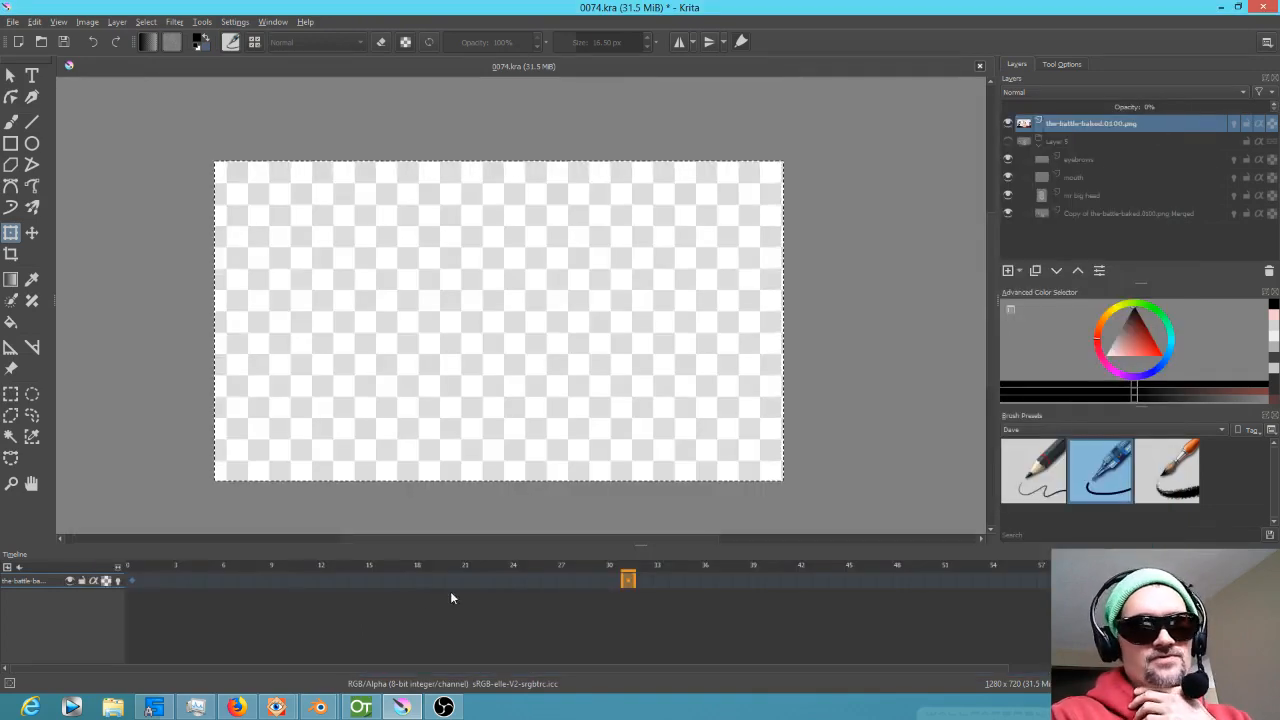
Set the the-battle-baked.0100.png layer's opacity to 100% and give it an image keyframe at frame 30.
{"action": "left_click", "coordinate": [139, 577]}
{"action": "left_click_drag", "start_coordinate": [137, 567], "coordinate": [632, 576]}
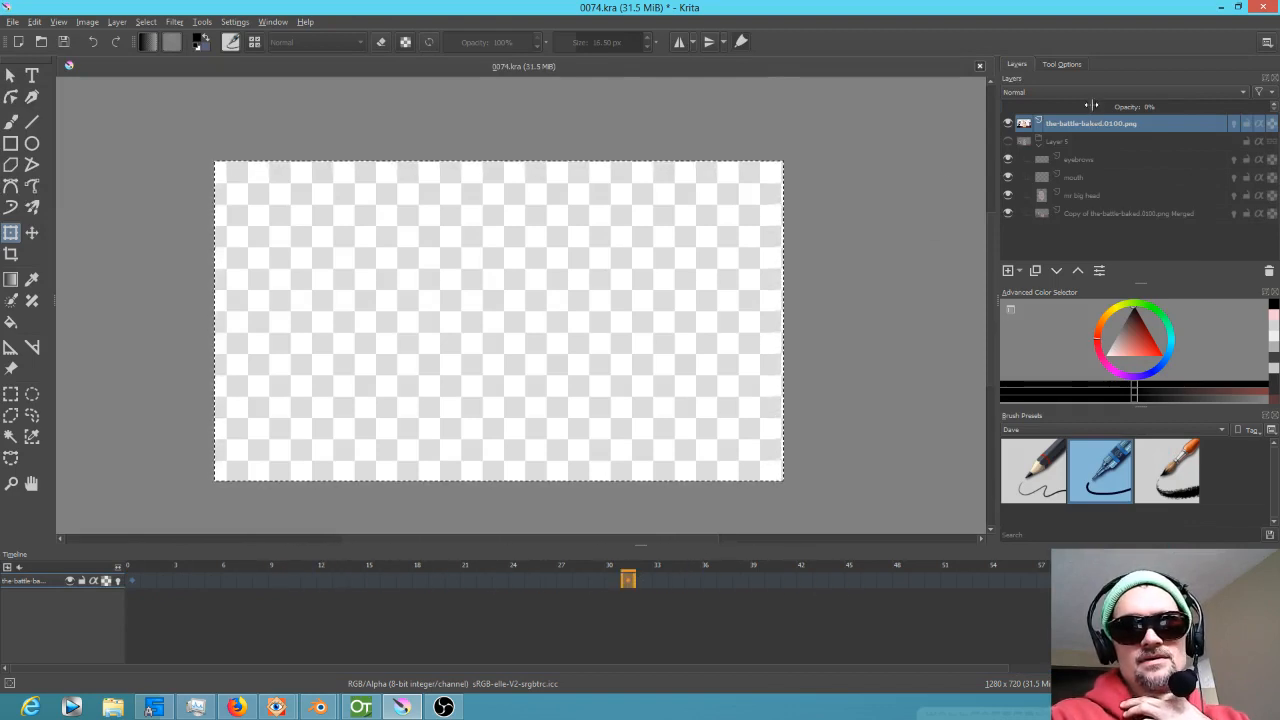
{"action": "left_click_drag", "start_coordinate": [1030, 106], "coordinate": [1274, 108]}
{"action": "mouse_move", "coordinate": [629, 576]}
{"action": "left_mouse_down"}
{"action": "mouse_move", "coordinate": [112, 588]}
{"action": "mouse_move", "coordinate": [621, 588]}
{"action": "left_mouse_up"}
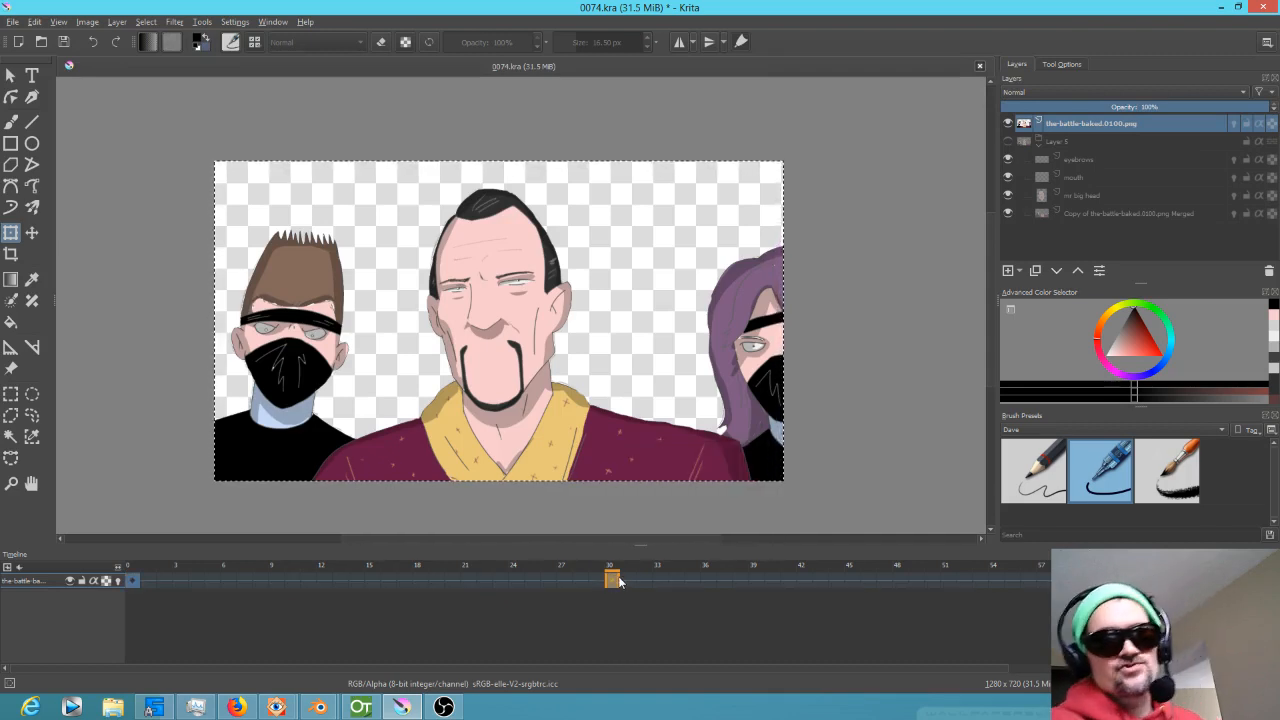
{"action": "right_click", "coordinate": [613, 586]}
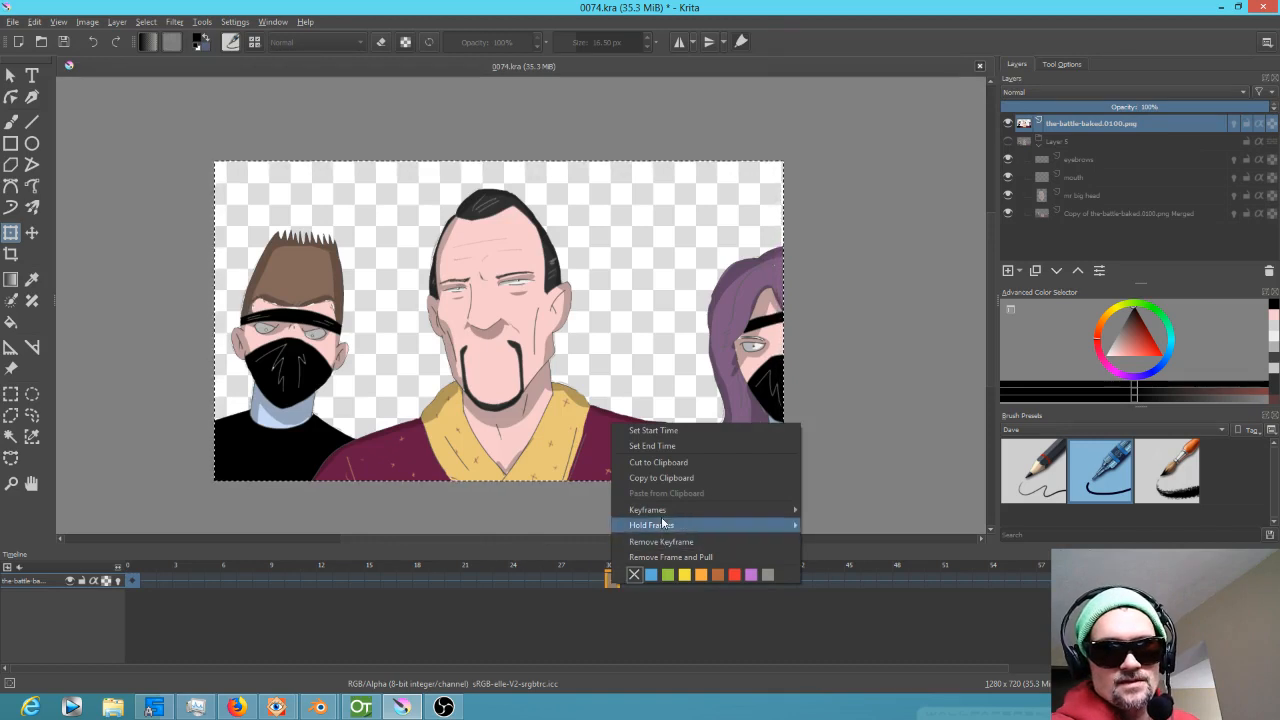
{"action": "mouse_move", "coordinate": [662, 512]}
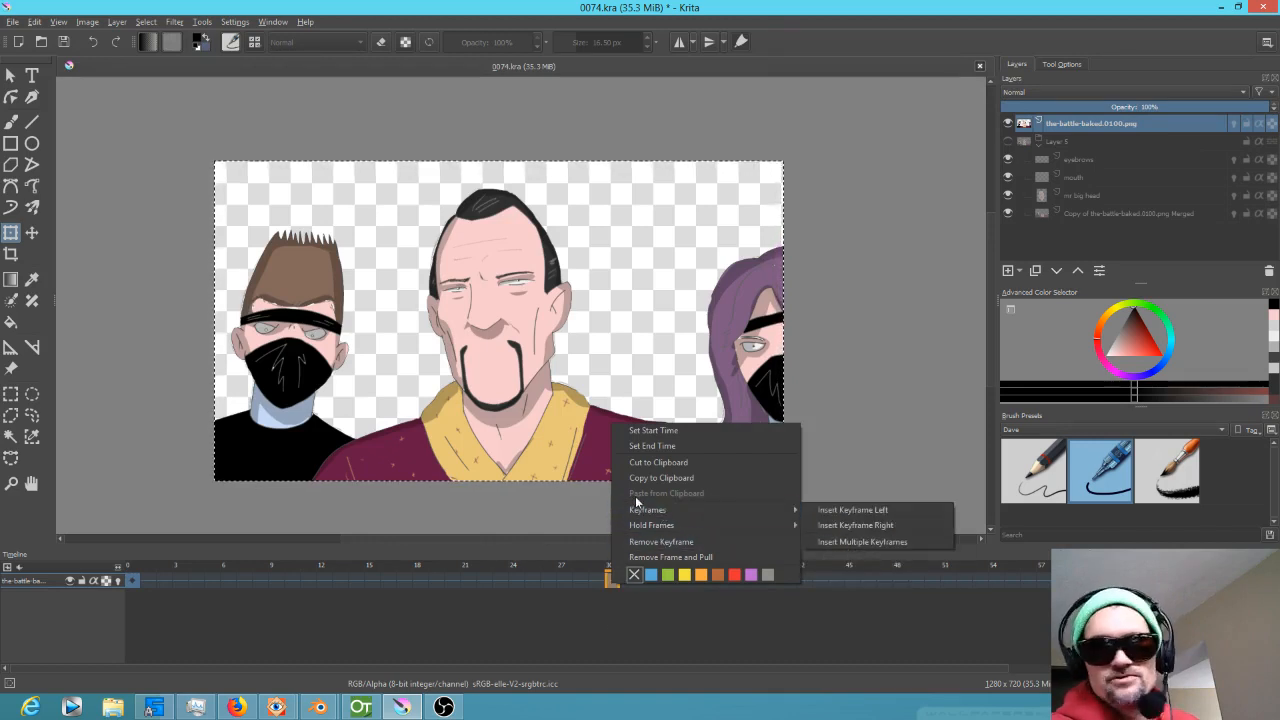
{"action": "left_click", "coordinate": [502, 631]}
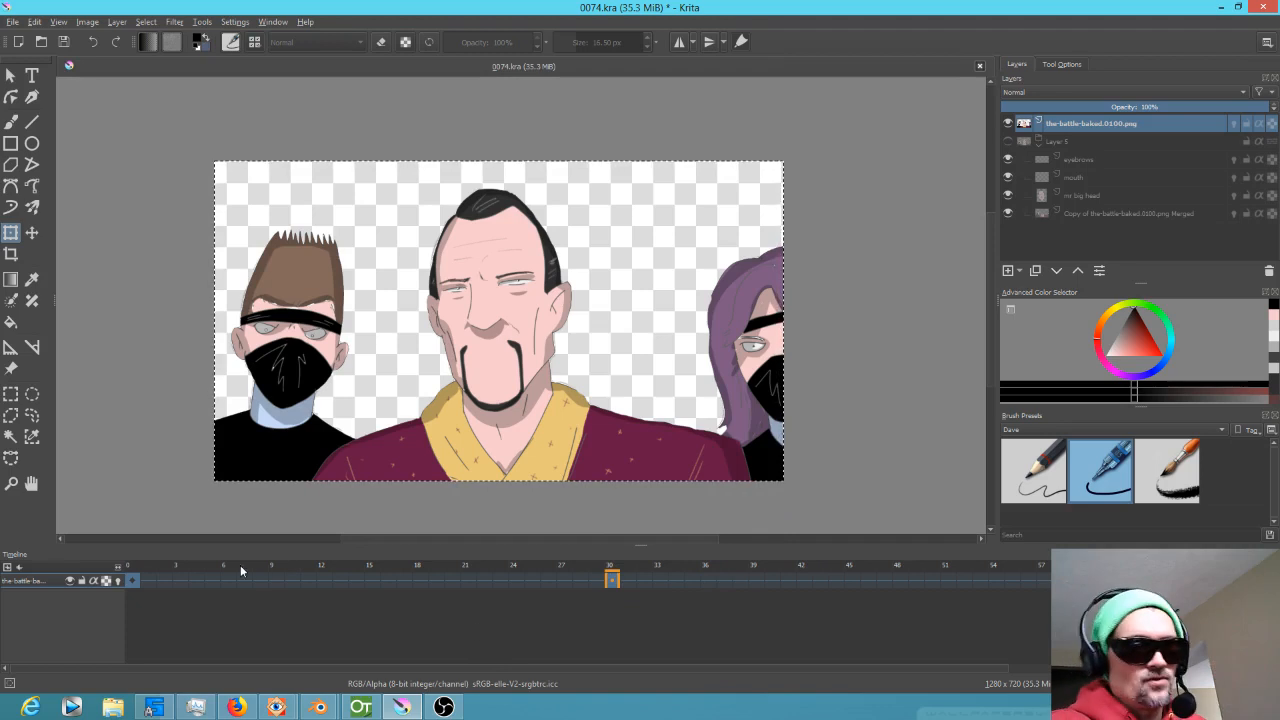
Remove the the-battle-baked.0100.png layer's image keyframe at frame 0.
{"action": "left_click", "coordinate": [133, 583]}
{"action": "right_click", "coordinate": [135, 585]}
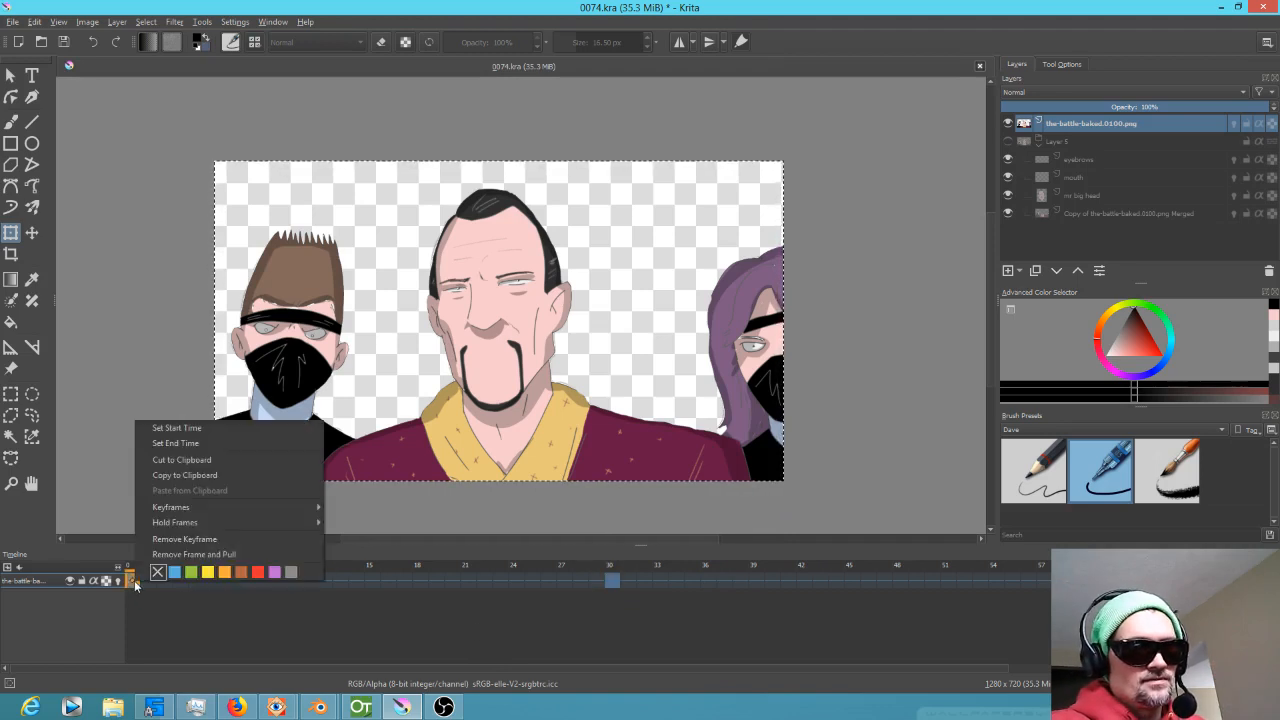
{"action": "mouse_move", "coordinate": [170, 508]}
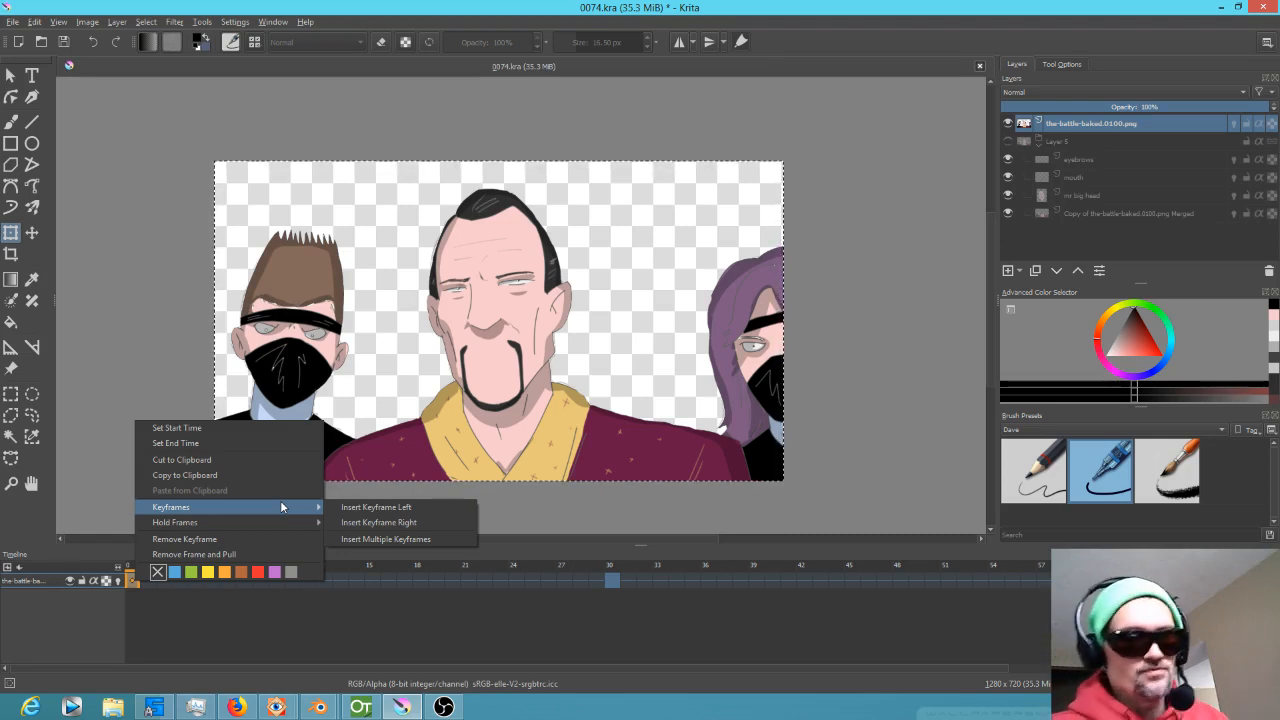
{"action": "left_click", "coordinate": [234, 539]}
Set the the-battle-baked.0100.png layer's opacity to 100% at frame 0 and check playback between frames 0 and 30.
{"action": "left_click_drag", "start_coordinate": [138, 573], "coordinate": [613, 580]}
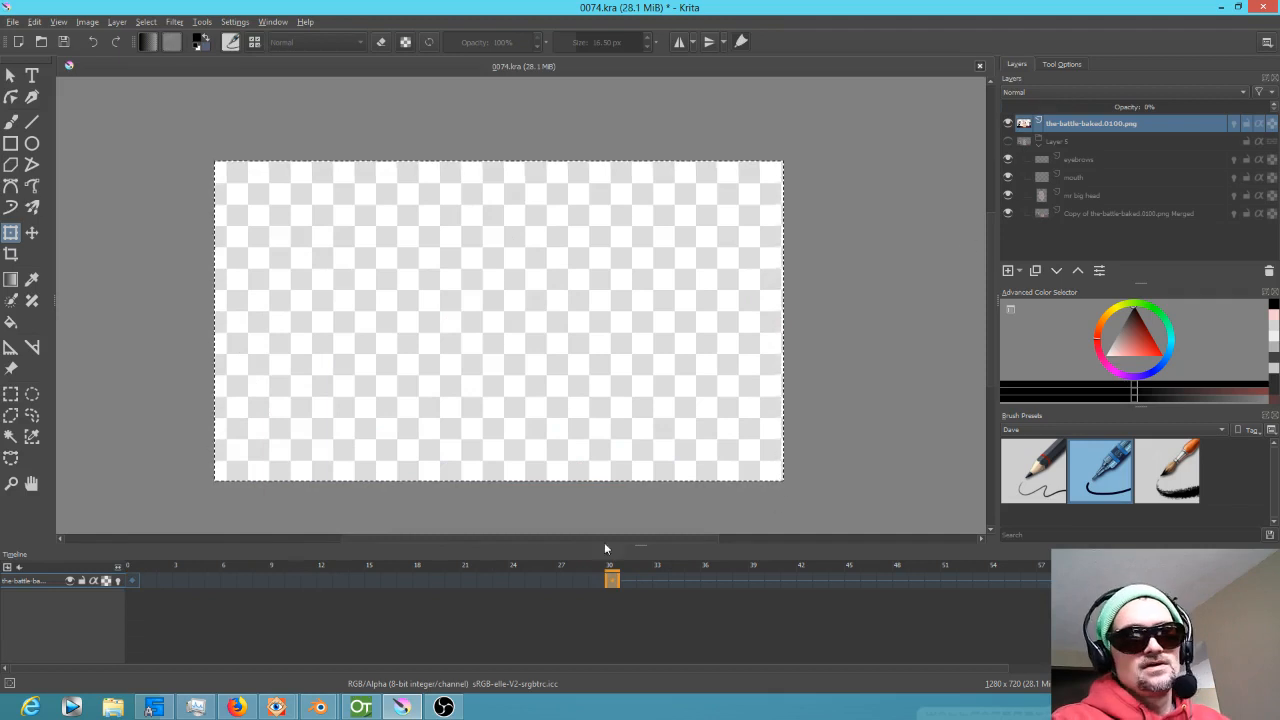
{"action": "left_click_drag", "start_coordinate": [132, 578], "coordinate": [628, 579]}
{"action": "left_click_drag", "start_coordinate": [626, 522], "coordinate": [69, 588]}
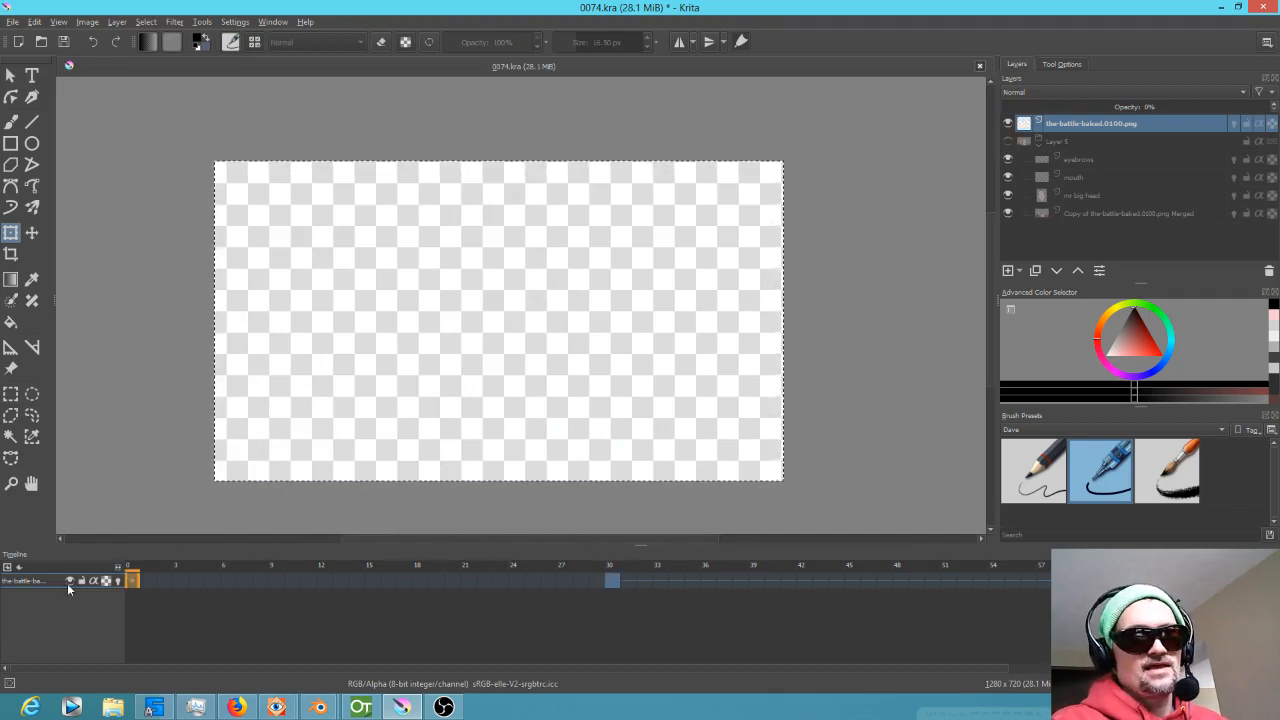
{"action": "left_click_drag", "start_coordinate": [1022, 106], "coordinate": [1275, 107]}
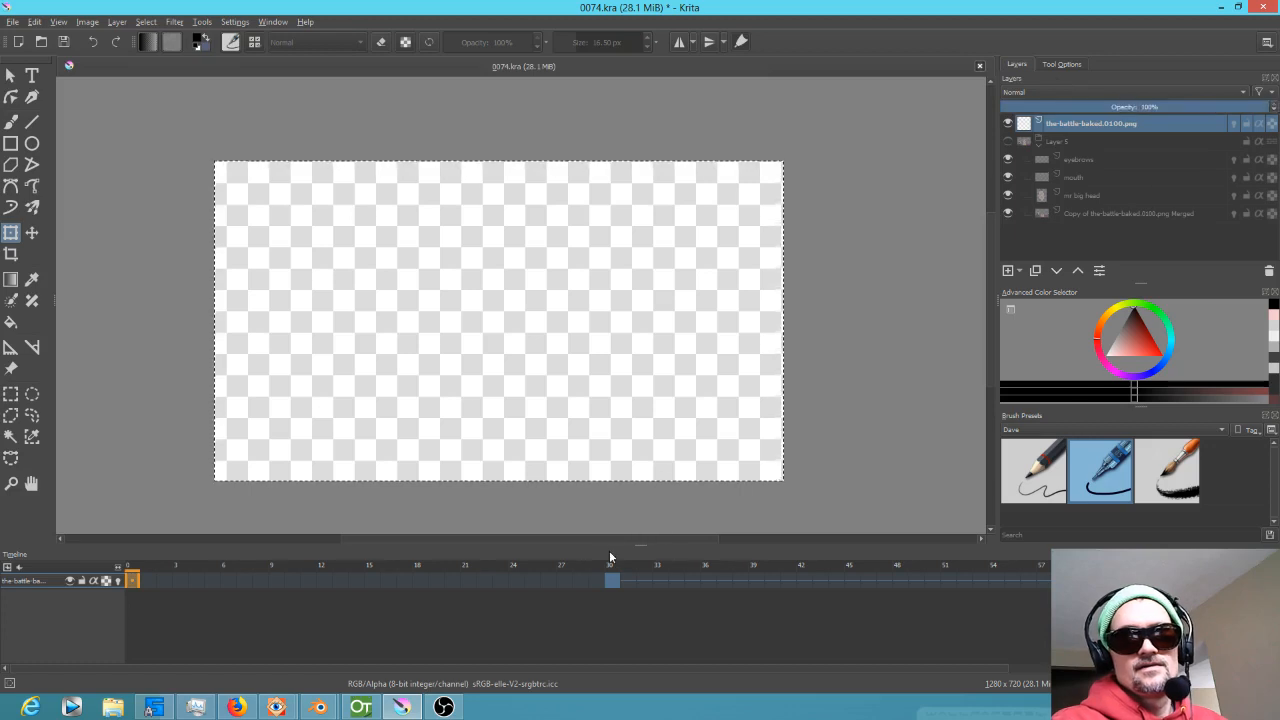
{"action": "mouse_move", "coordinate": [611, 579]}
{"action": "left_mouse_down"}
{"action": "mouse_move", "coordinate": [107, 580]}
{"action": "mouse_move", "coordinate": [740, 579]}
{"action": "mouse_move", "coordinate": [127, 579]}
{"action": "mouse_move", "coordinate": [726, 579]}
{"action": "mouse_move", "coordinate": [170, 570]}
{"action": "mouse_move", "coordinate": [673, 577]}
{"action": "mouse_move", "coordinate": [5, 581]}
{"action": "left_mouse_up"}
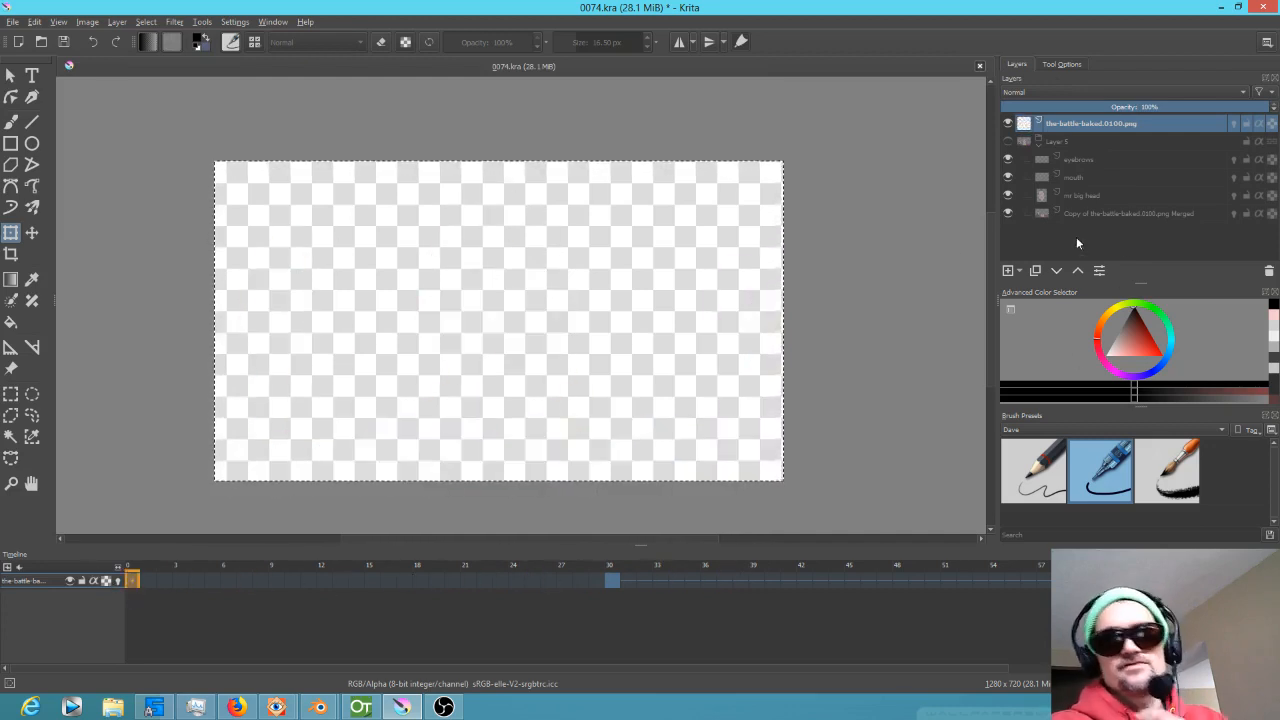
Show the Layer 5 group again and check the change of head pose between frames 0 and 30.
{"action": "left_click", "coordinate": [1006, 142]}
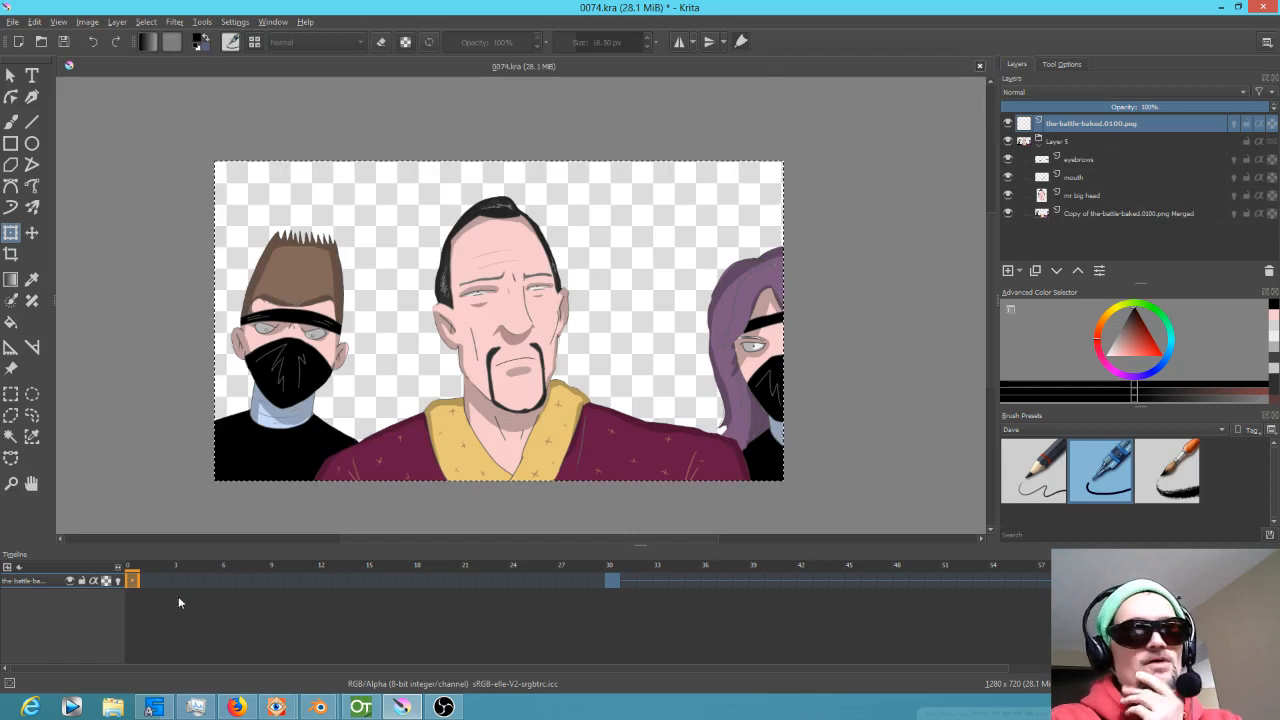
{"action": "mouse_move", "coordinate": [140, 568]}
{"action": "left_mouse_down"}
{"action": "mouse_move", "coordinate": [636, 586]}
{"action": "mouse_move", "coordinate": [607, 584]}
{"action": "left_mouse_up"}
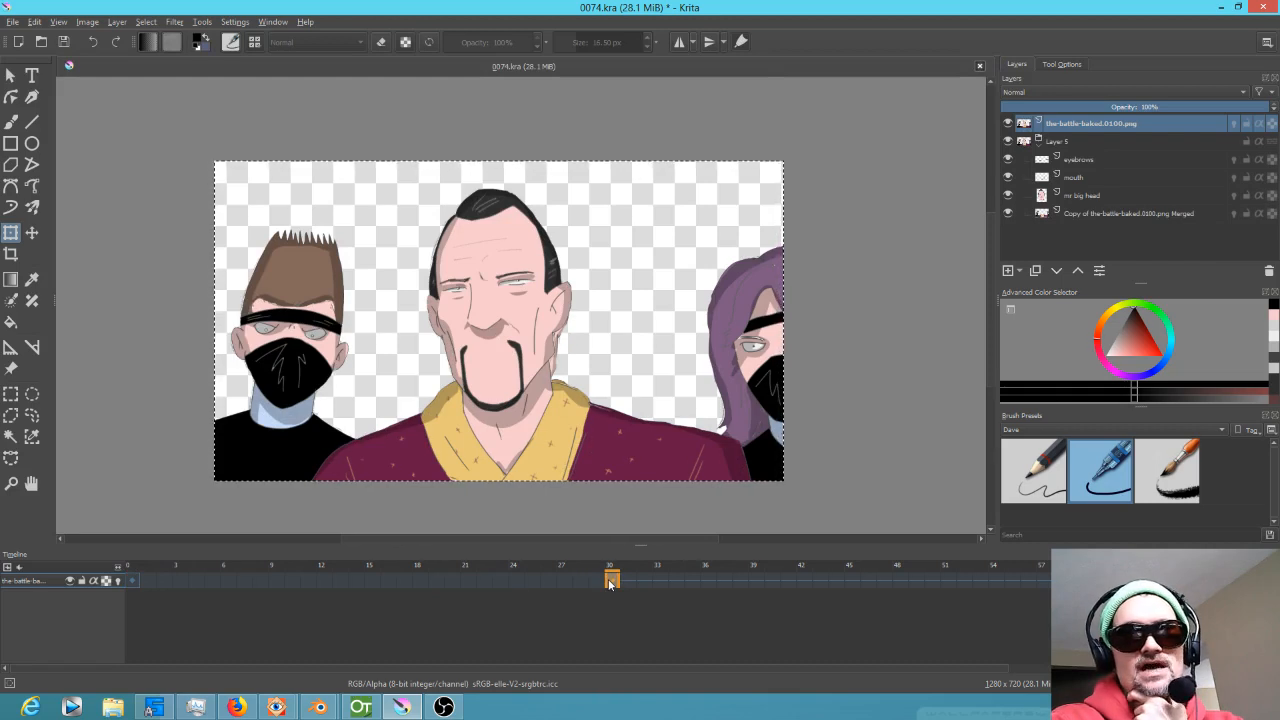
{"action": "mouse_move", "coordinate": [611, 567]}
{"action": "left_mouse_down"}
{"action": "mouse_move", "coordinate": [542, 563]}
{"action": "mouse_move", "coordinate": [620, 563]}
{"action": "left_mouse_up"}
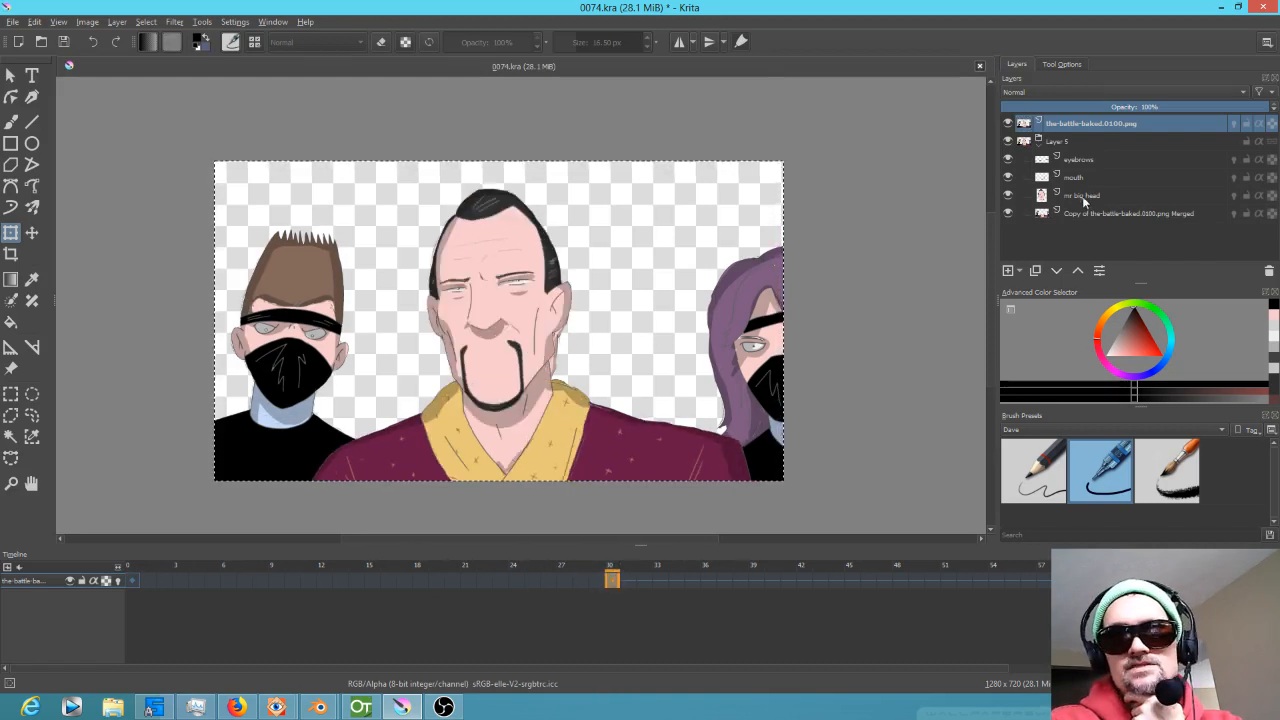
Hide the the-battle-baked.0100.png layer and make the mr big head and eyebrows layers blank from frame 30.
{"action": "left_click", "coordinate": [1009, 124]}
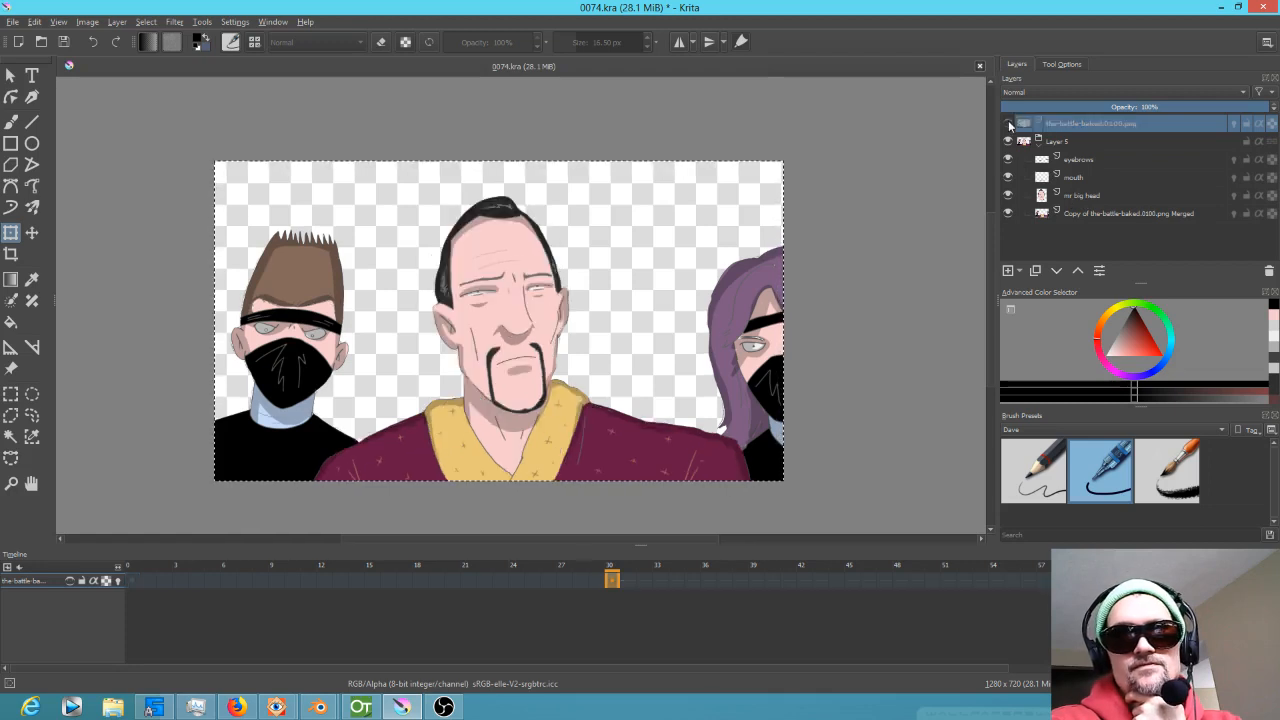
{"action": "left_click", "coordinate": [1085, 199]}
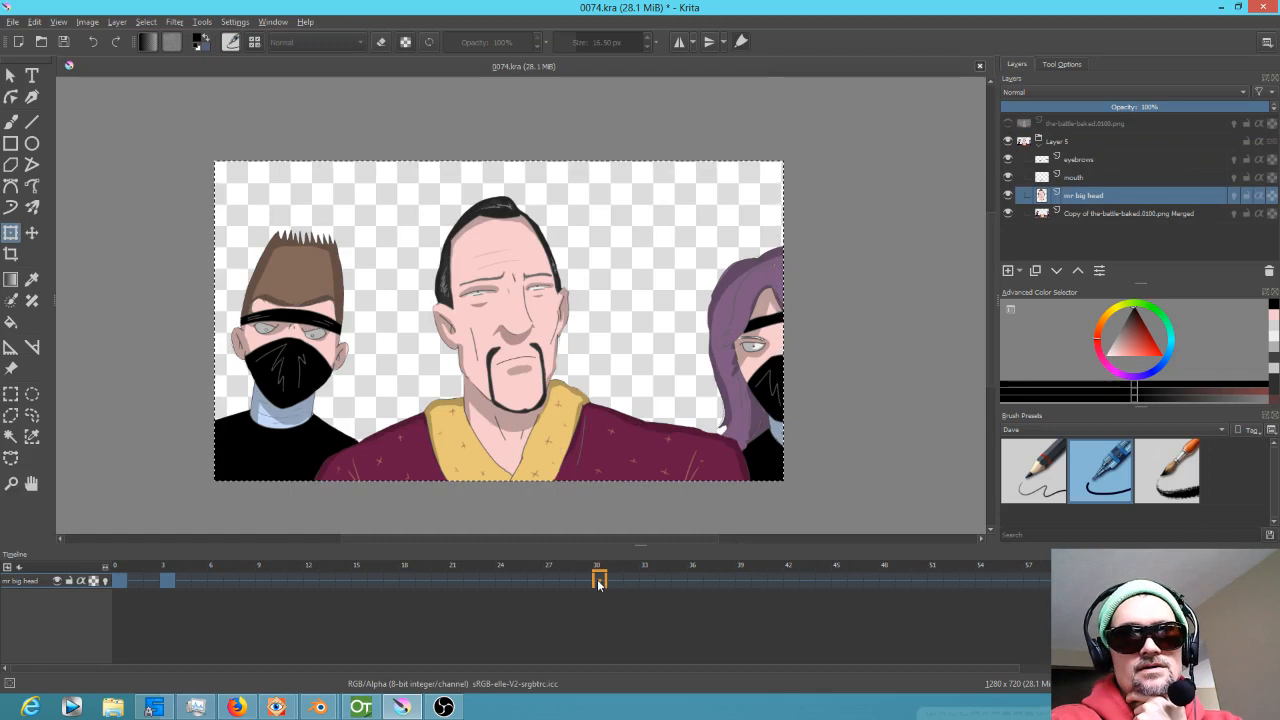
{"action": "mouse_move", "coordinate": [599, 583]}
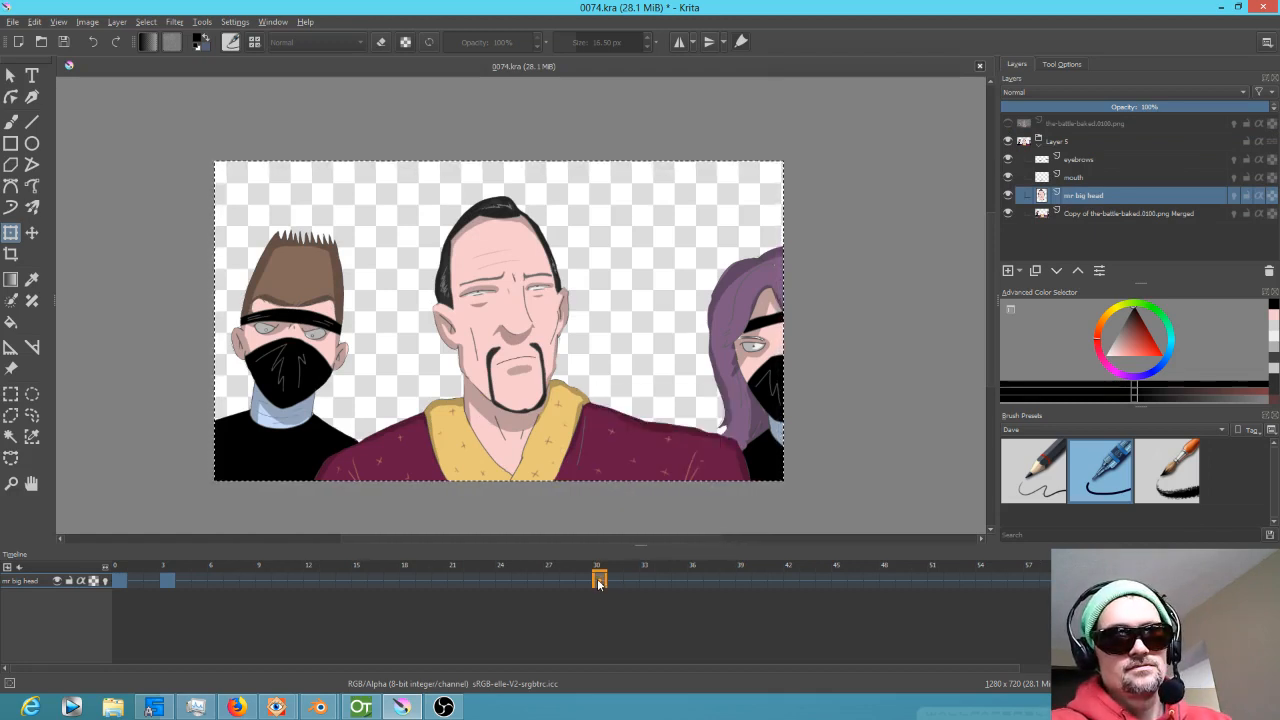
{"action": "left_click", "coordinate": [599, 581]}
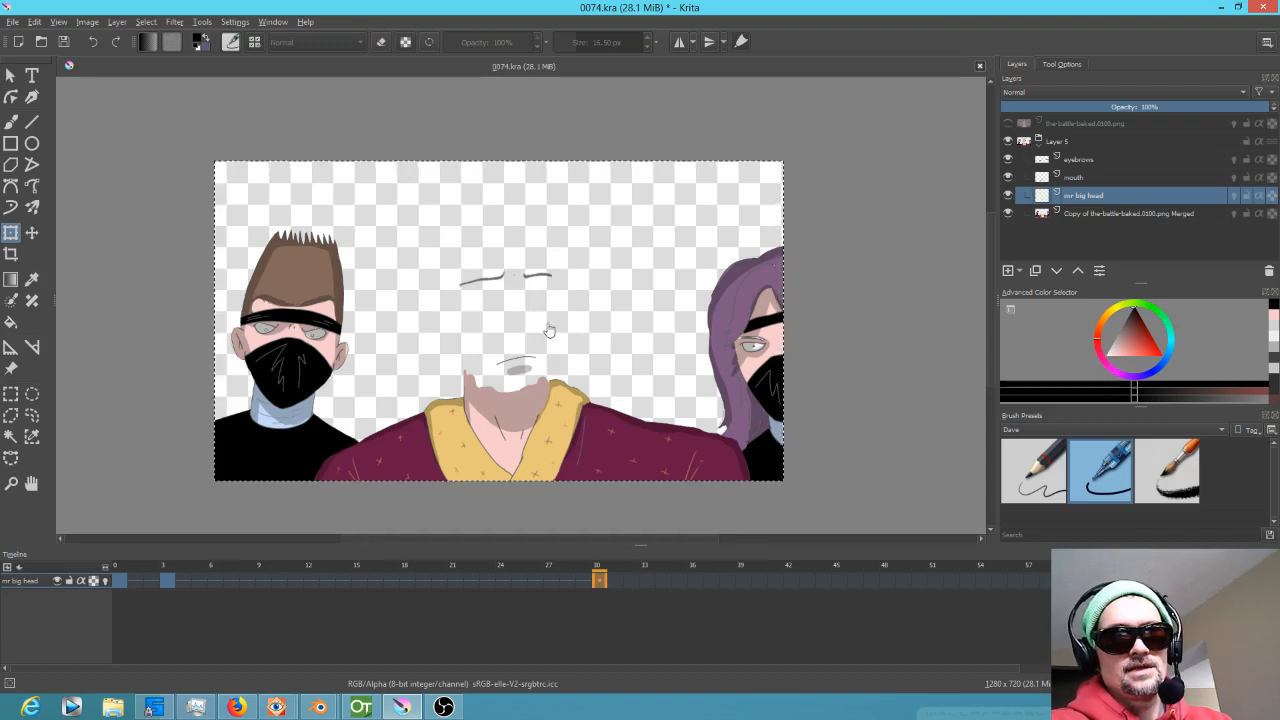
{"action": "left_click", "coordinate": [1102, 160]}
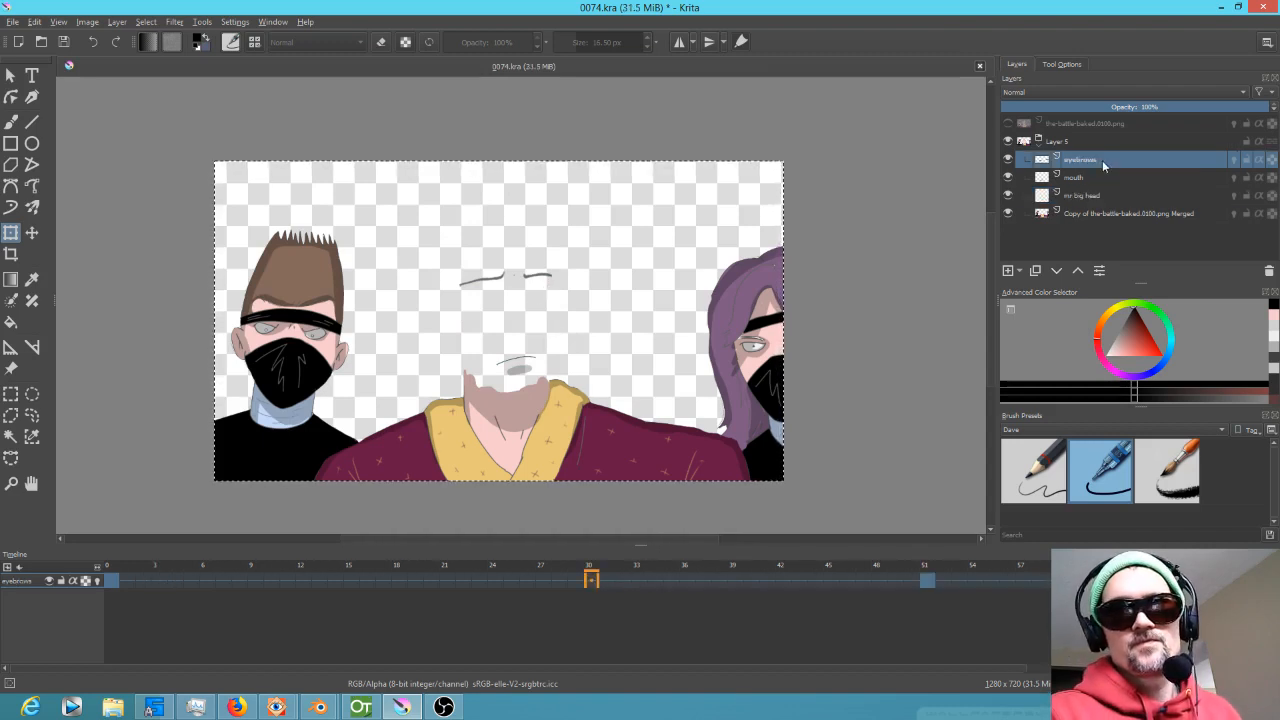
{"action": "key", "text": "Delete"}
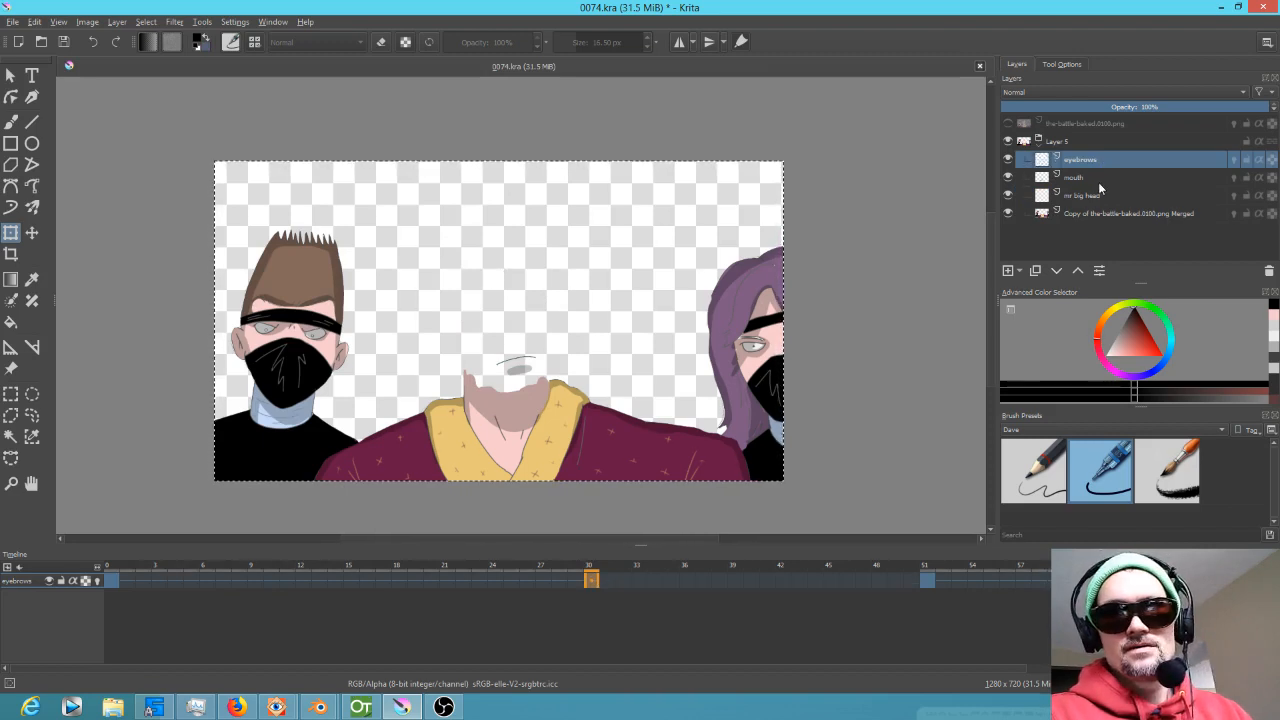
Show the the-battle-baked.0100.png layer and move it into the Layer 5 group, directly below mr big head.
{"action": "left_click", "coordinate": [1008, 123]}
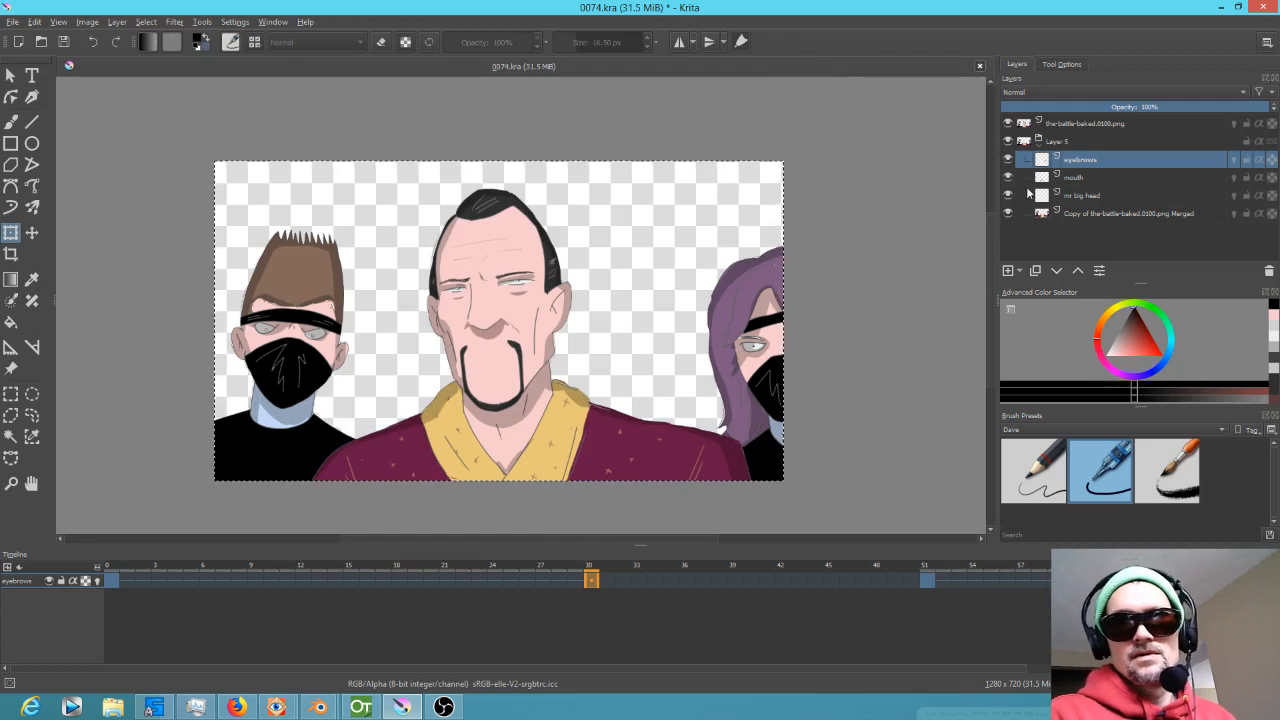
{"action": "left_click", "coordinate": [1075, 124]}
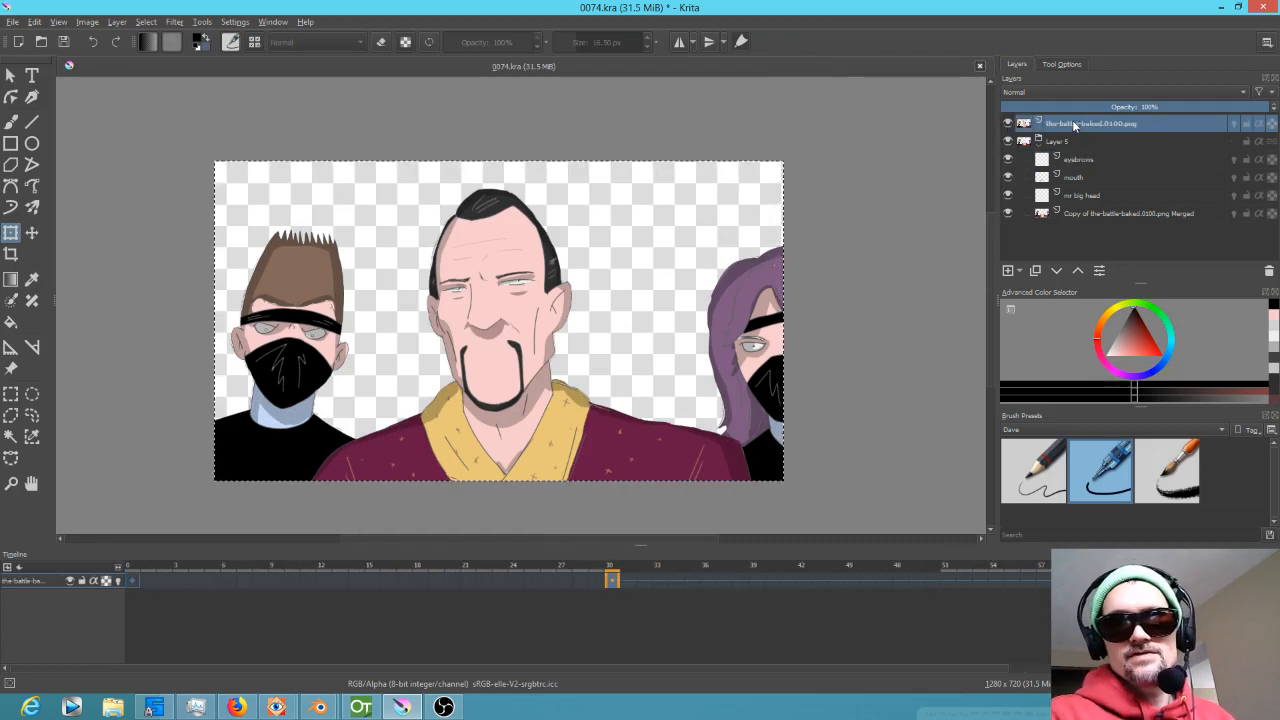
{"action": "left_click", "coordinate": [1056, 272]}
{"action": "left_click", "coordinate": [1056, 272]}
{"action": "left_click", "coordinate": [1056, 272]}
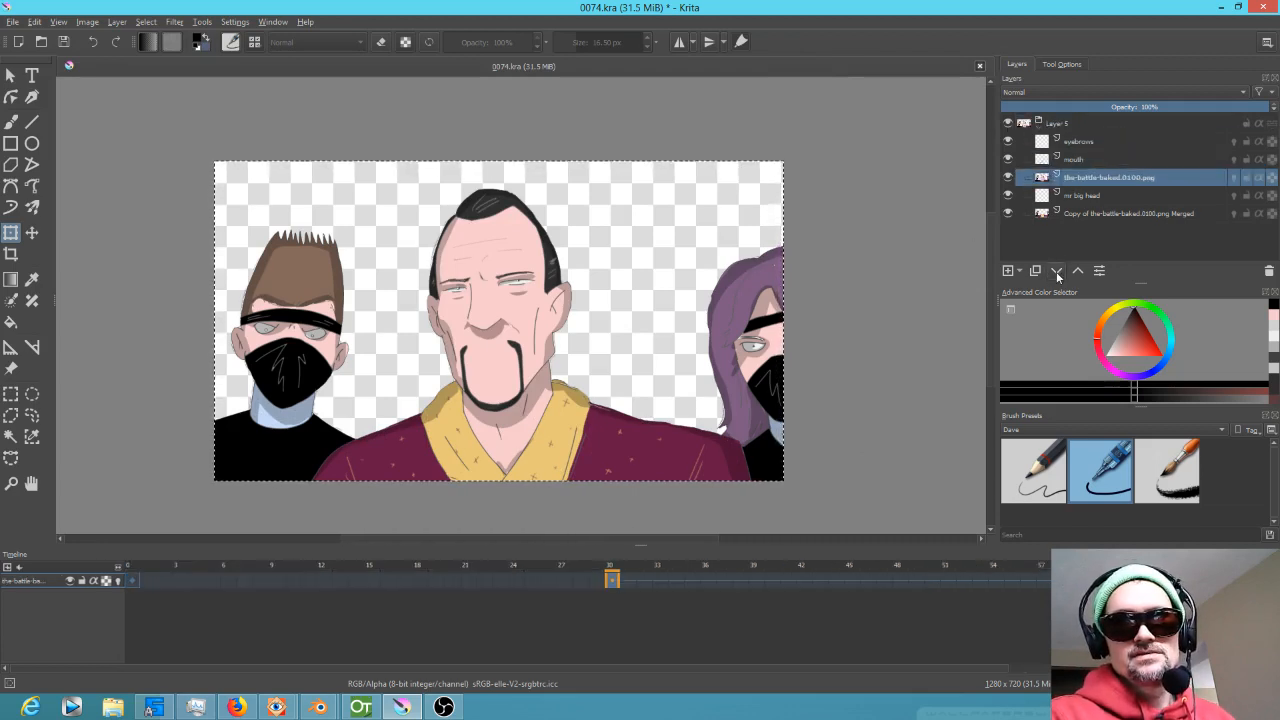
{"action": "left_click", "coordinate": [1056, 272]}
{"action": "left_click", "coordinate": [1056, 272]}
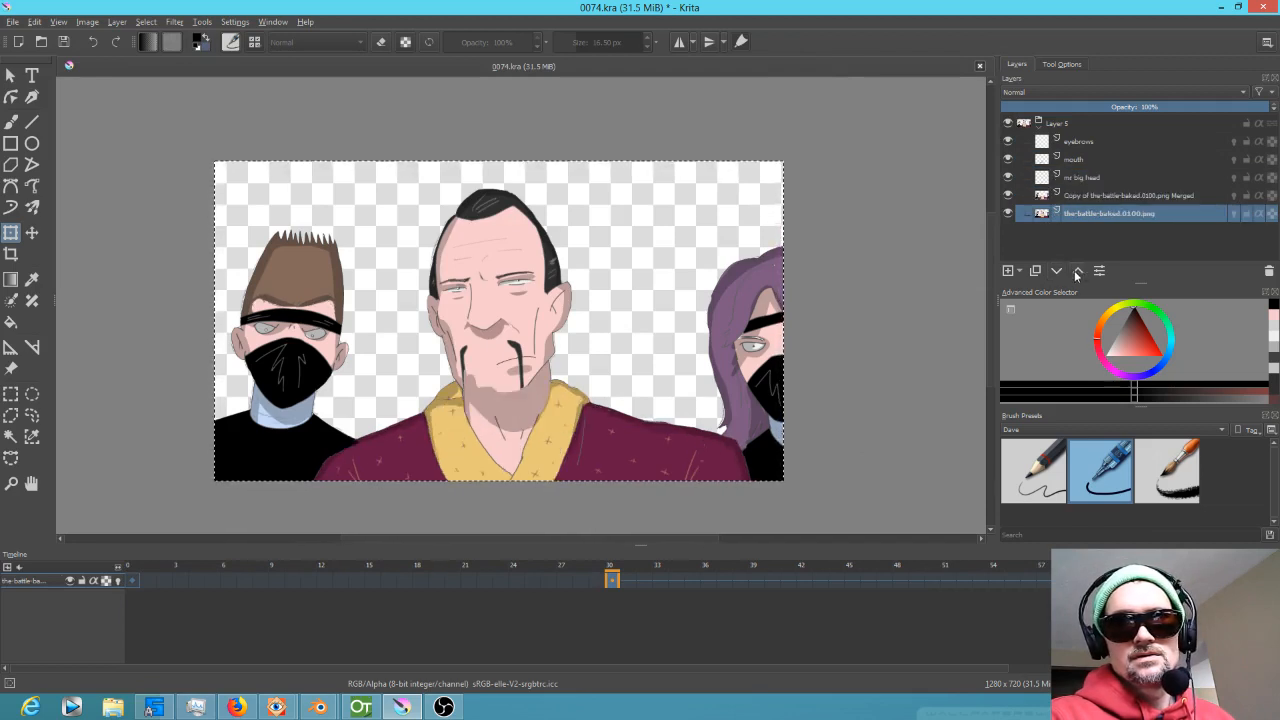
{"action": "left_click", "coordinate": [1078, 272]}
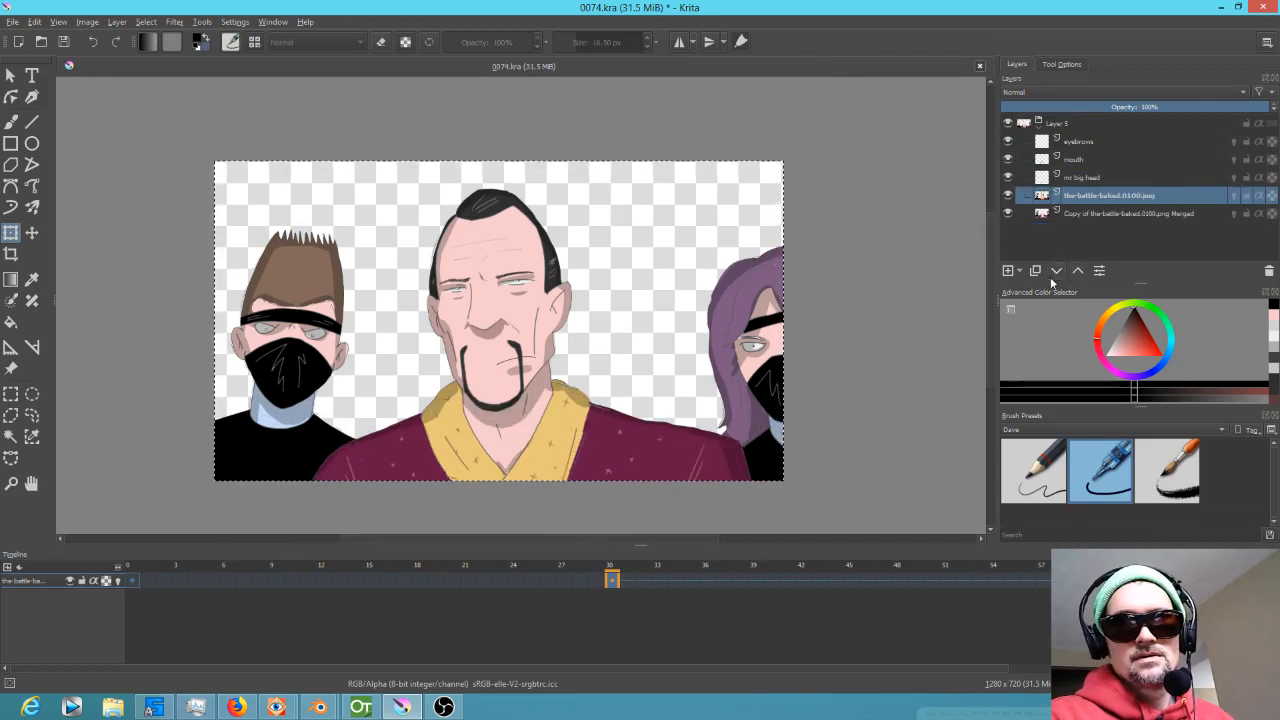
Clear the selection and move the mouth drawing at frame 30 of the mouth layer onto the new head pose.
{"action": "left_click_drag", "start_coordinate": [610, 570], "coordinate": [520, 567]}
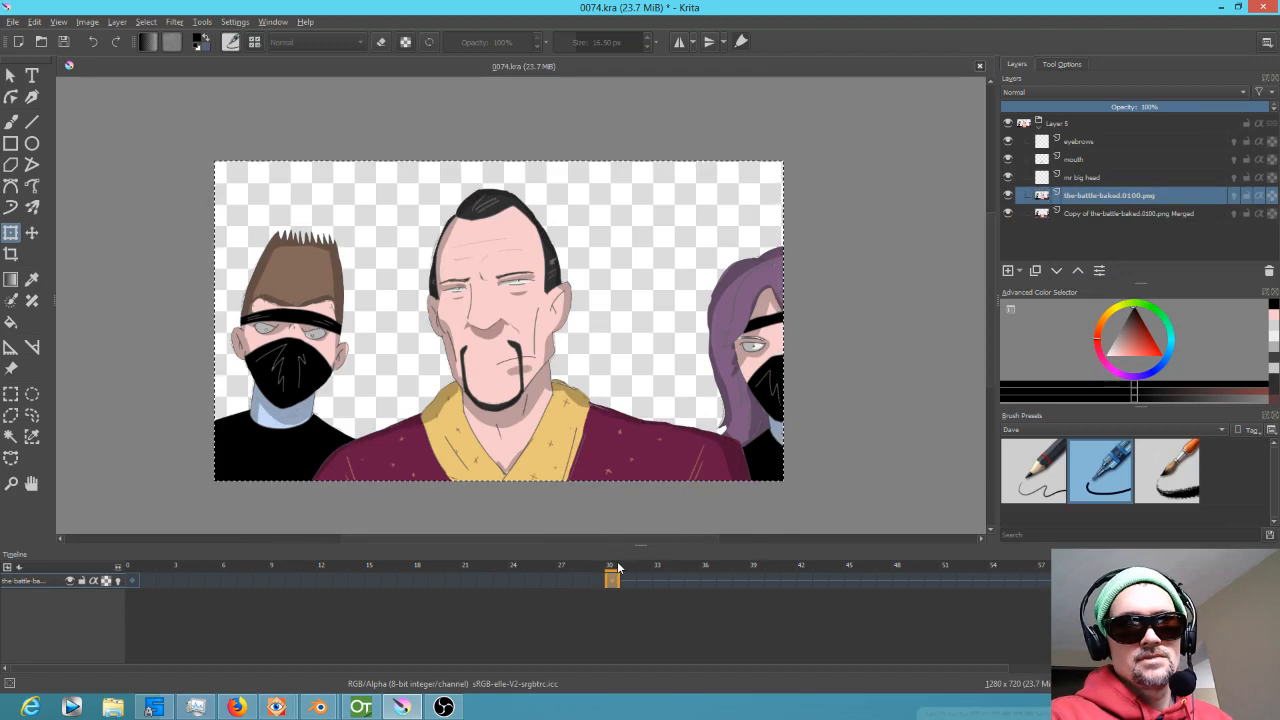
{"action": "left_click", "coordinate": [1085, 158]}
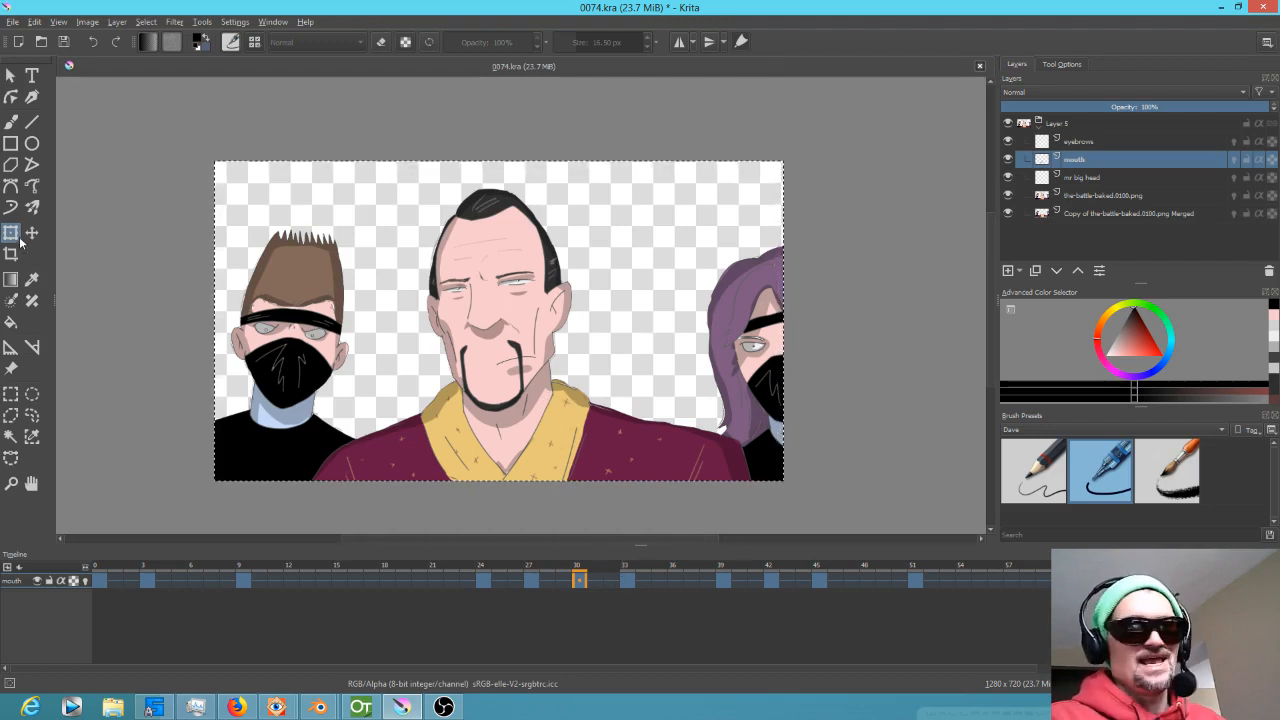
{"action": "key", "text": "ctrl+shift+a"}
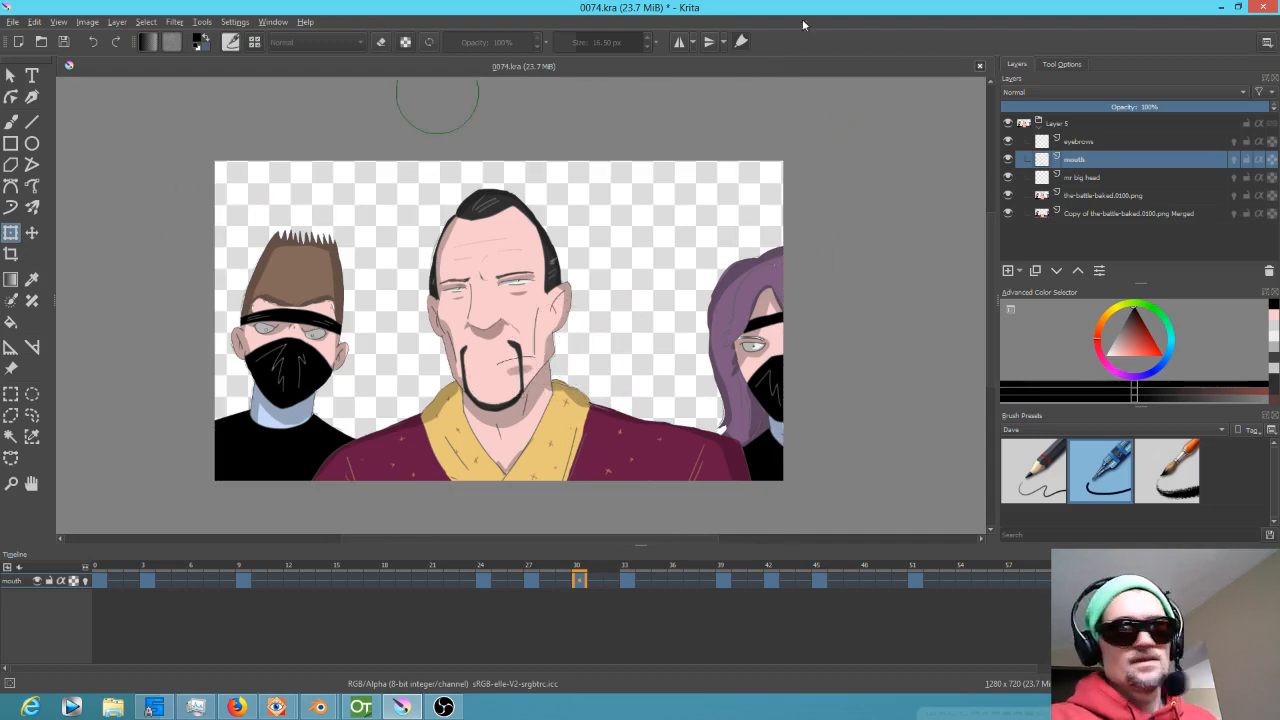
{"action": "left_click", "coordinate": [1072, 67]}
{"action": "key", "text": "ctrl+t"}
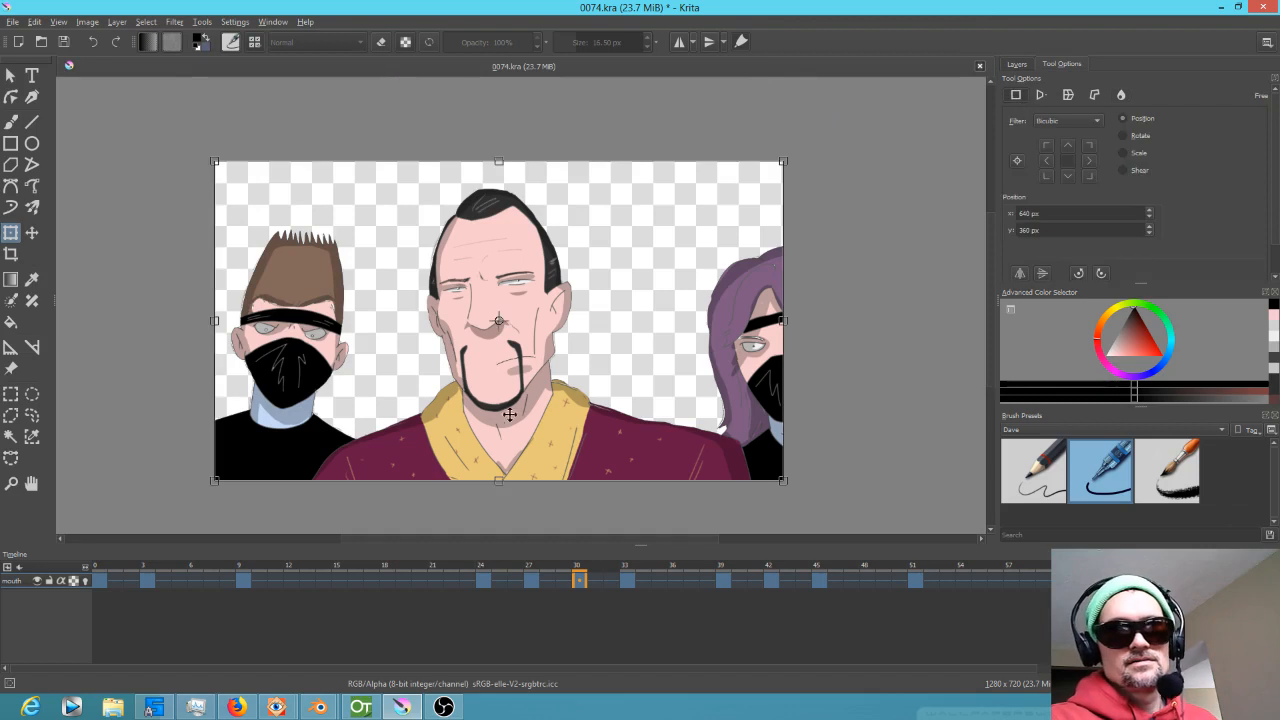
{"action": "left_click_drag", "start_coordinate": [594, 363], "coordinate": [566, 363]}
Mirror the mouth drawing at frame 33 horizontally, tilt it and place it between the moustache ends of the new head.
{"action": "left_click", "coordinate": [627, 580]}
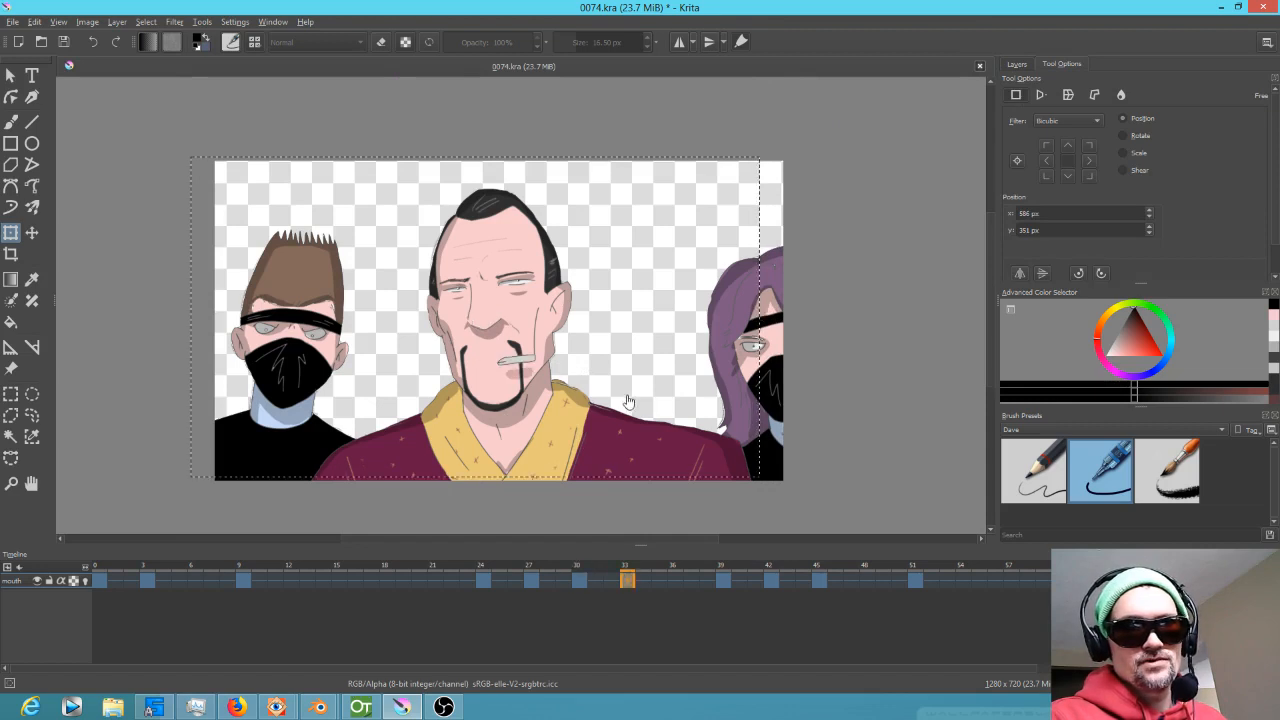
{"action": "left_click_drag", "start_coordinate": [586, 363], "coordinate": [560, 360]}
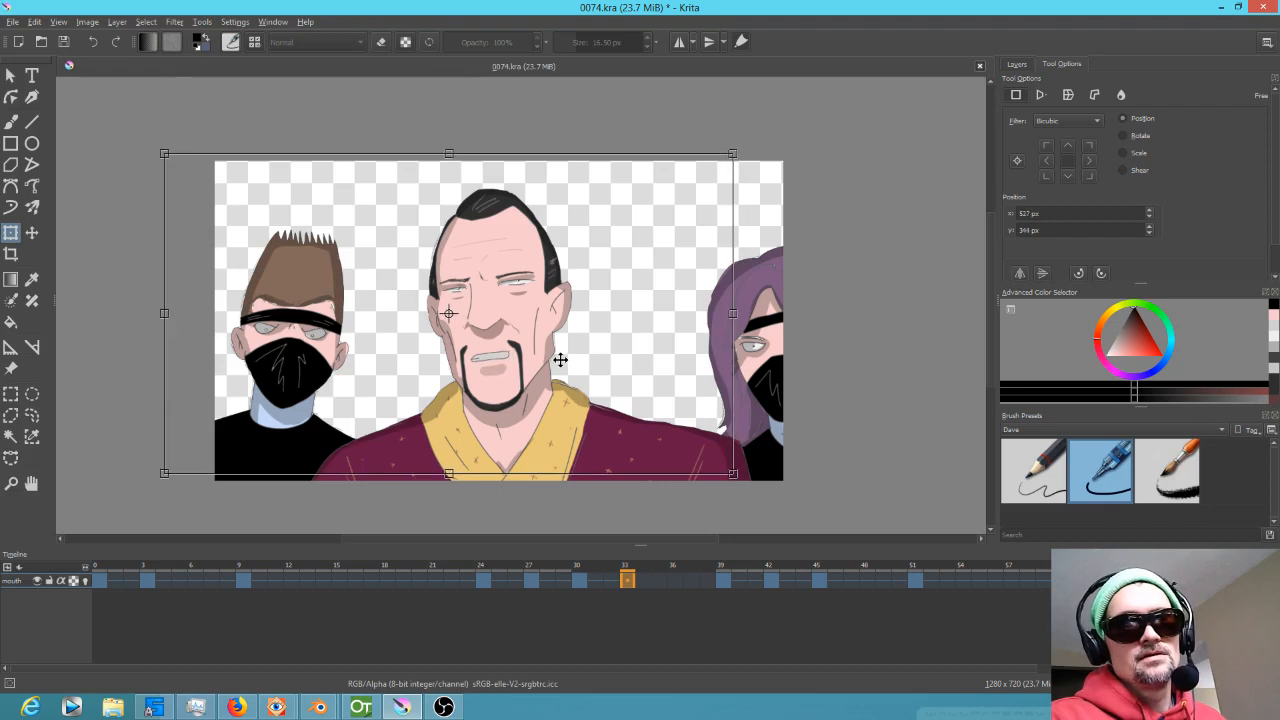
{"action": "left_click_drag", "start_coordinate": [163, 314], "coordinate": [1130, 314]}
{"action": "left_click_drag", "start_coordinate": [906, 404], "coordinate": [454, 398]}
{"action": "left_click_drag", "start_coordinate": [697, 310], "coordinate": [871, 312]}
{"action": "left_click_drag", "start_coordinate": [719, 362], "coordinate": [668, 366]}
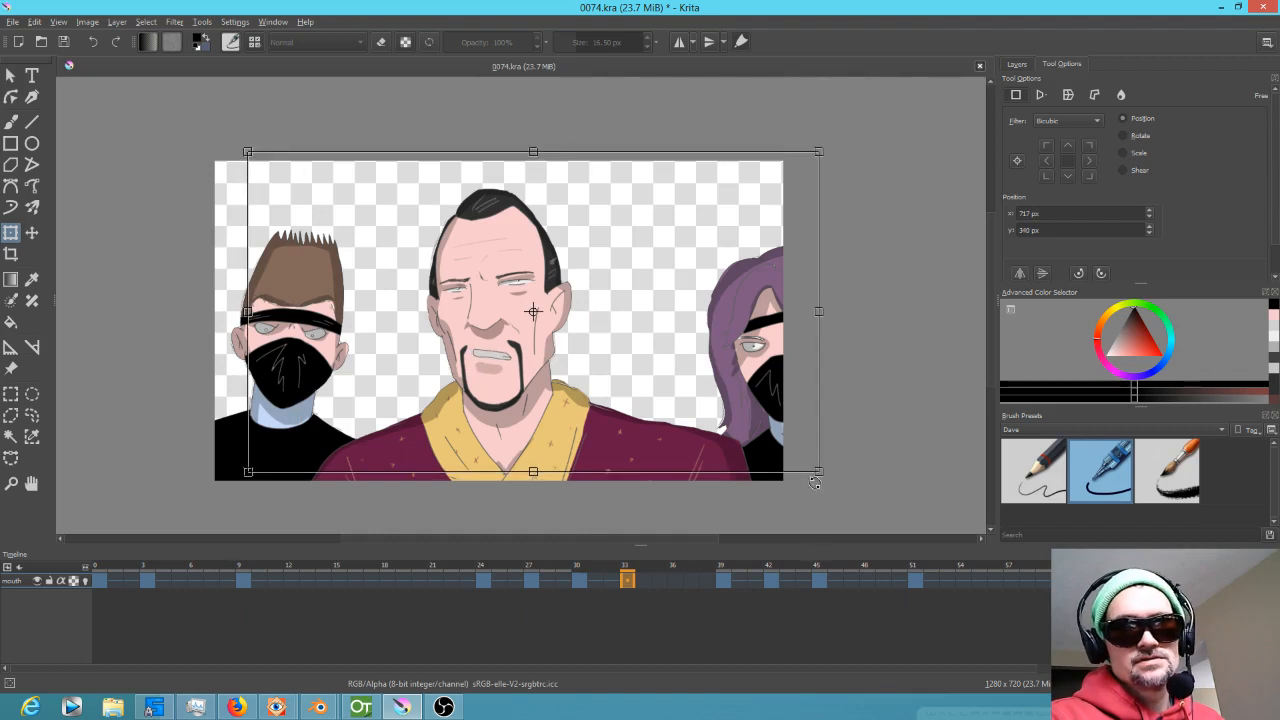
{"action": "left_click_drag", "start_coordinate": [829, 483], "coordinate": [670, 398]}
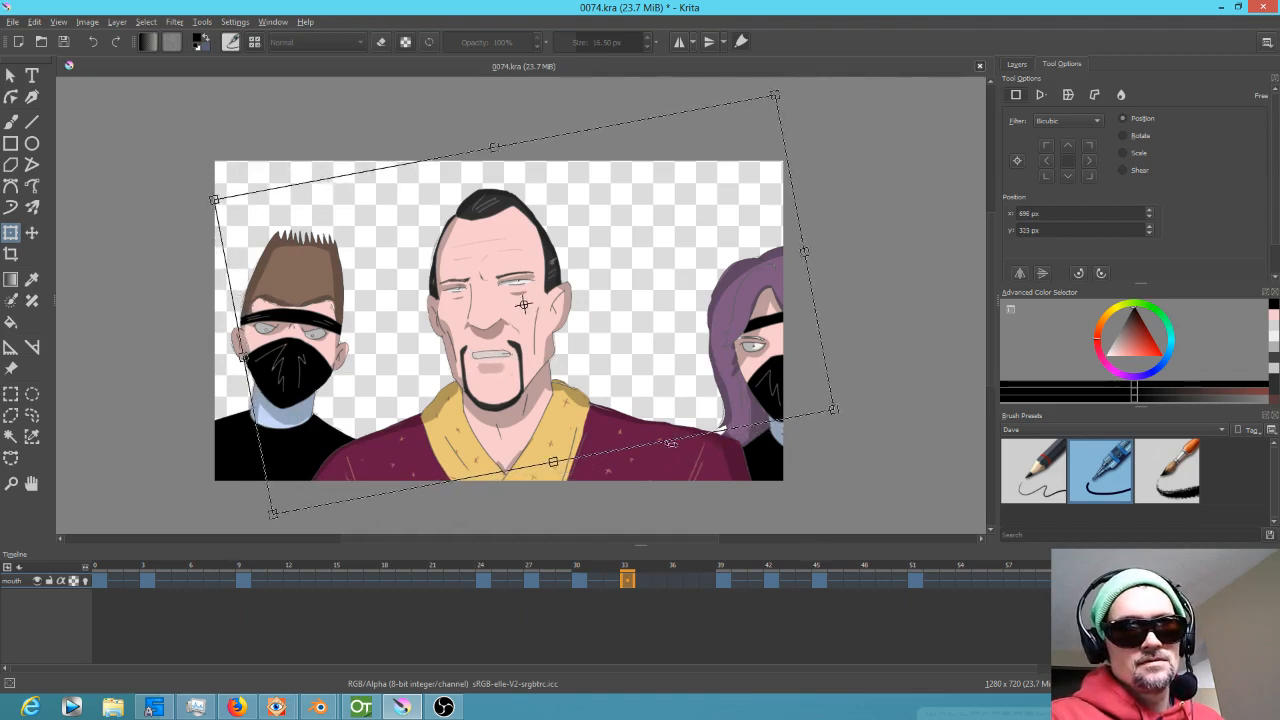
Transform the mouth drawing at frame 39 so it sits between the moustache ends.
{"action": "left_click", "coordinate": [722, 579]}
{"action": "left_click", "coordinate": [575, 370]}
{"action": "left_click_drag", "start_coordinate": [558, 377], "coordinate": [533, 373]}
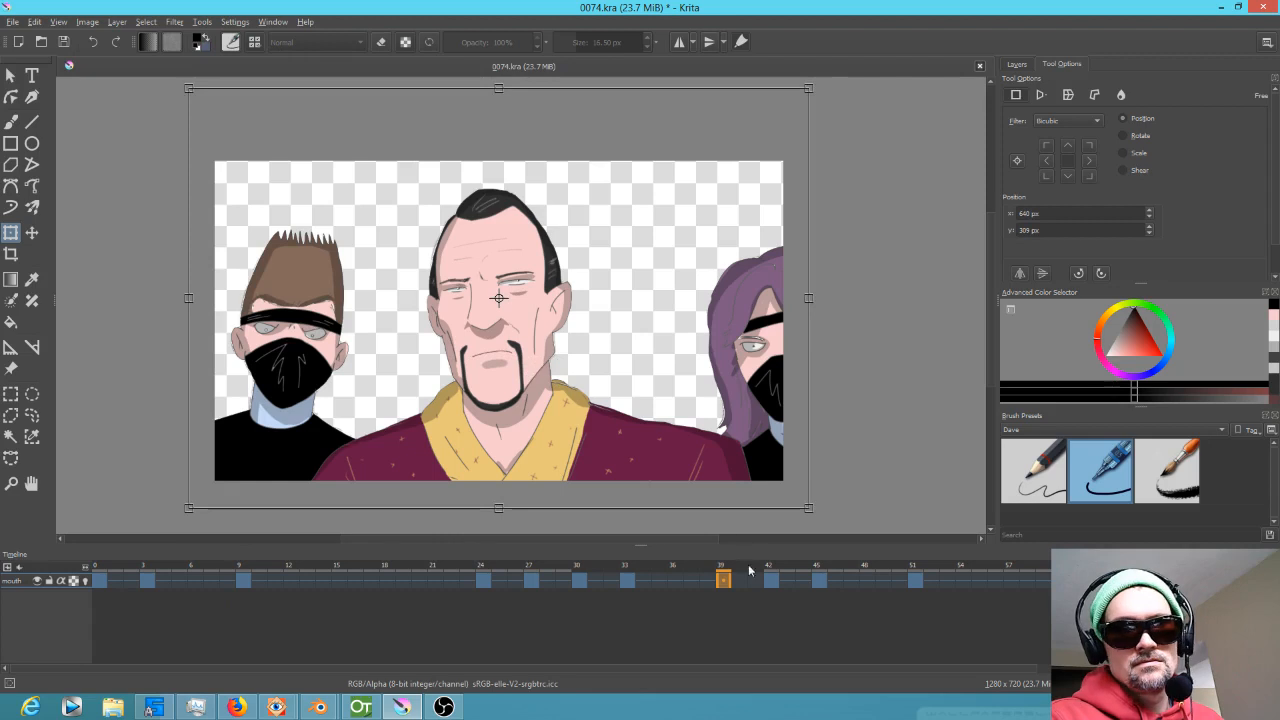
Flip the mouth drawing at frame 42 horizontally, rotate it slightly counterclockwise and fit it between the moustache ends.
{"action": "left_click", "coordinate": [774, 583]}
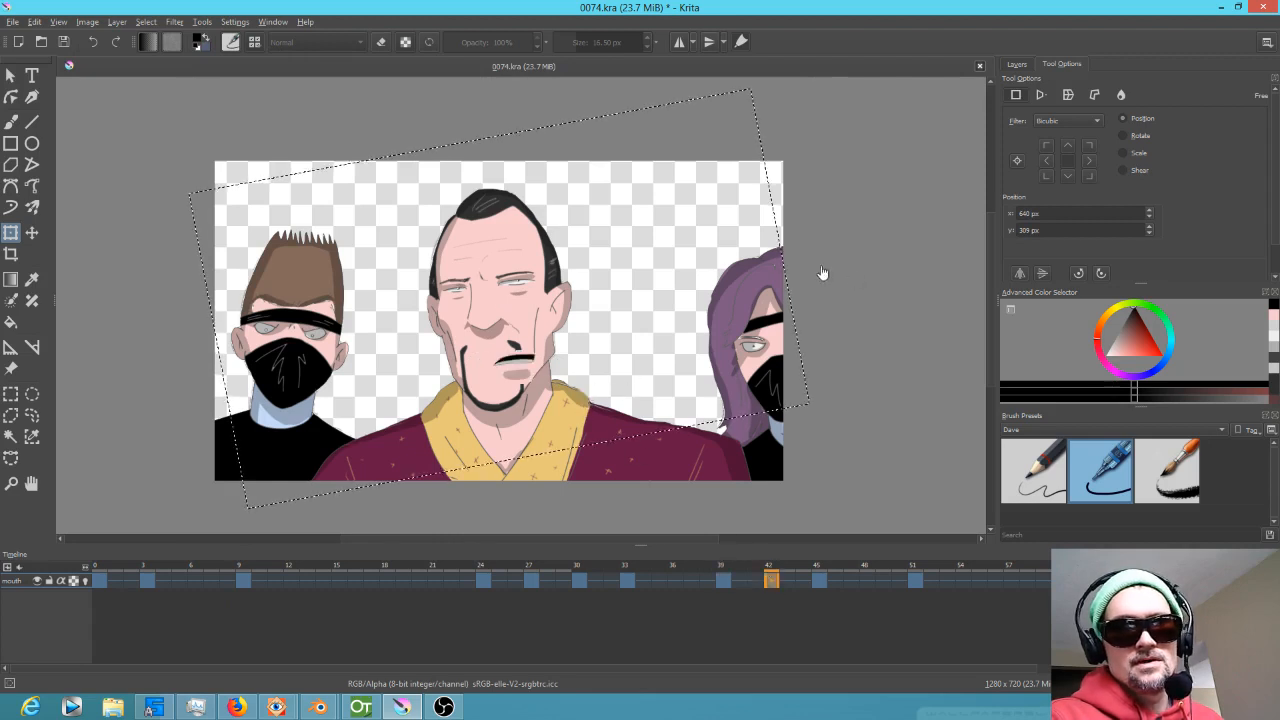
{"action": "left_click", "coordinate": [528, 356]}
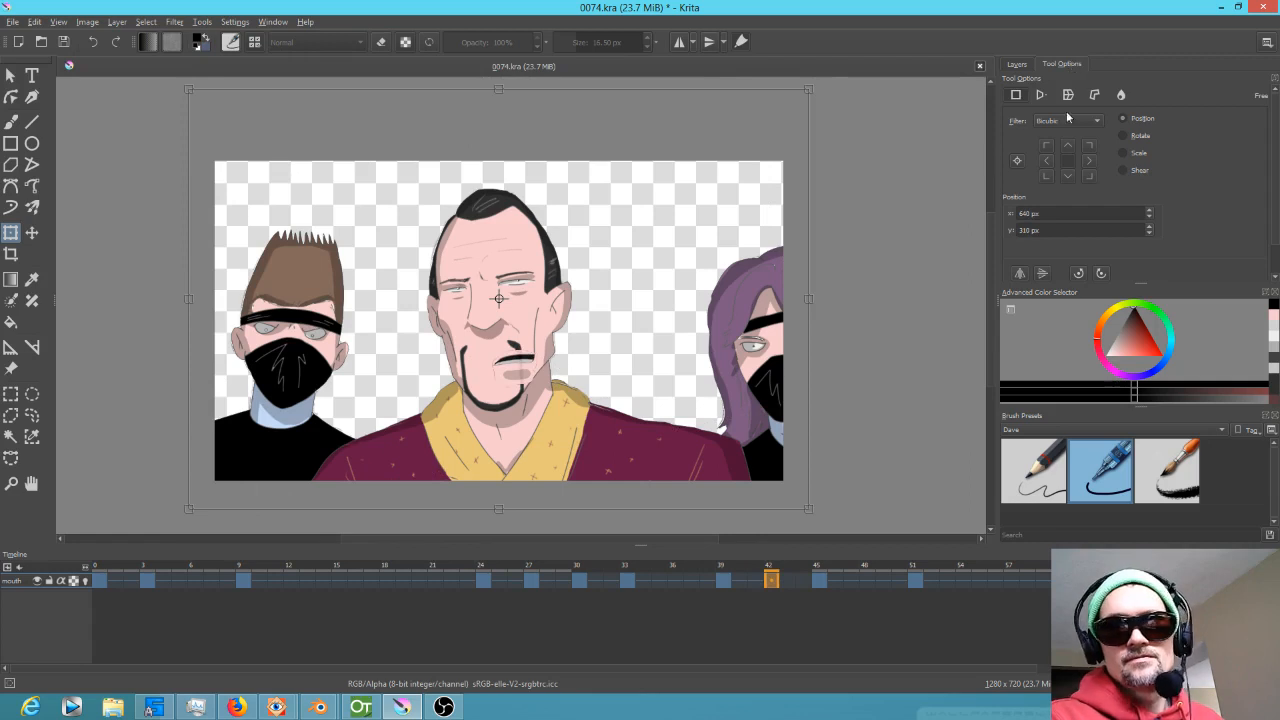
{"action": "left_click", "coordinate": [1020, 275]}
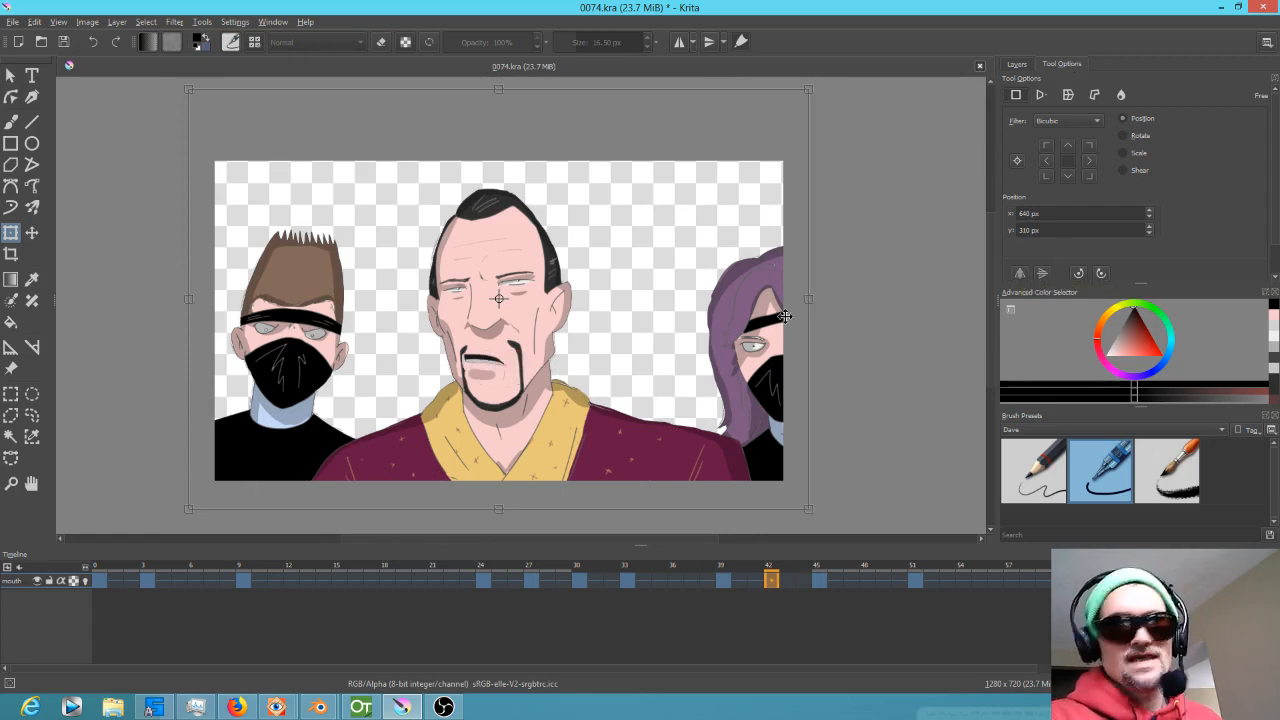
{"action": "left_click_drag", "start_coordinate": [818, 509], "coordinate": [843, 466]}
{"action": "left_click_drag", "start_coordinate": [637, 433], "coordinate": [636, 429]}
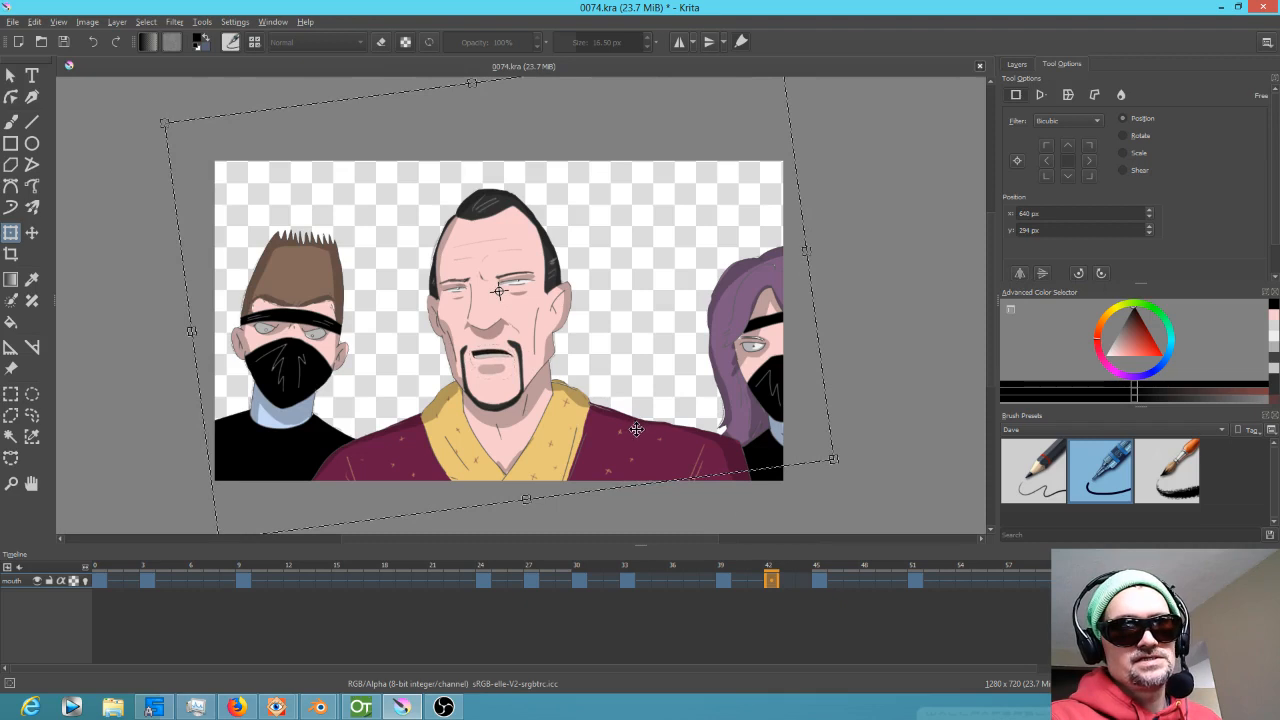
Rotate the mouth drawing at frame 45 counterclockwise and position it between the moustache ends.
{"action": "left_click", "coordinate": [819, 581]}
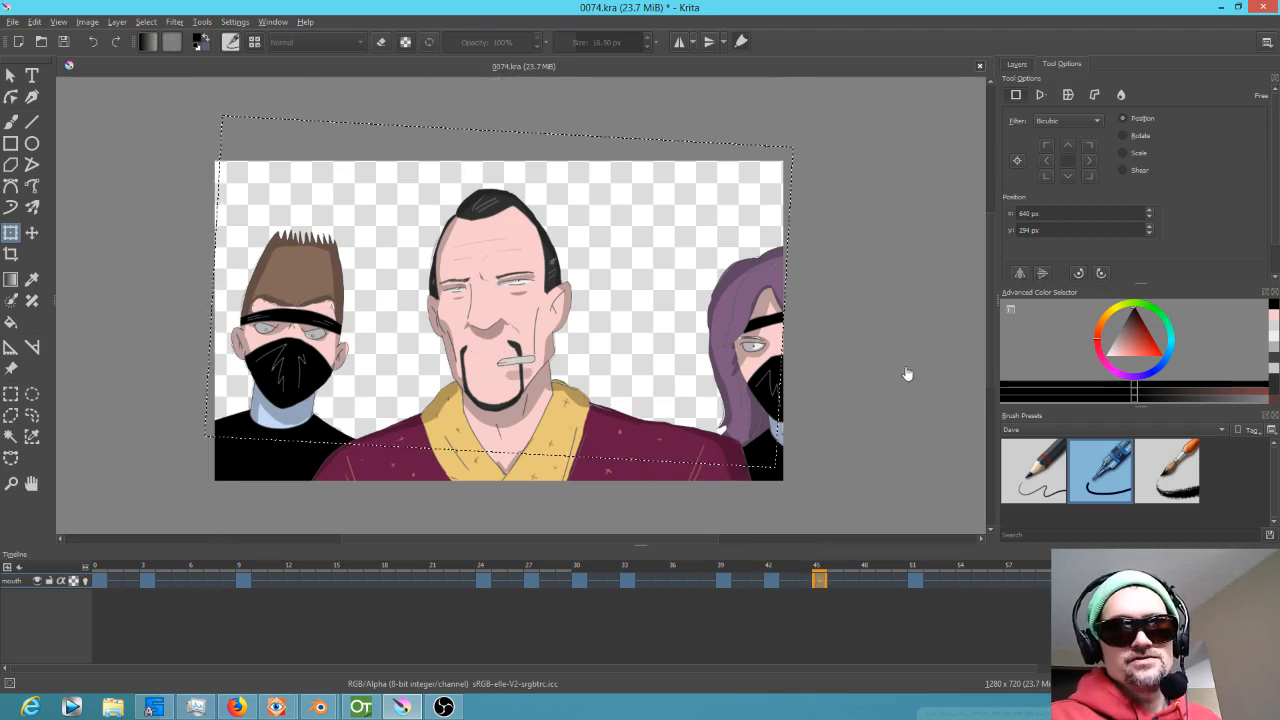
{"action": "left_click", "coordinate": [732, 366]}
{"action": "left_click_drag", "start_coordinate": [877, 469], "coordinate": [857, 419]}
{"action": "left_click_drag", "start_coordinate": [668, 405], "coordinate": [666, 399]}
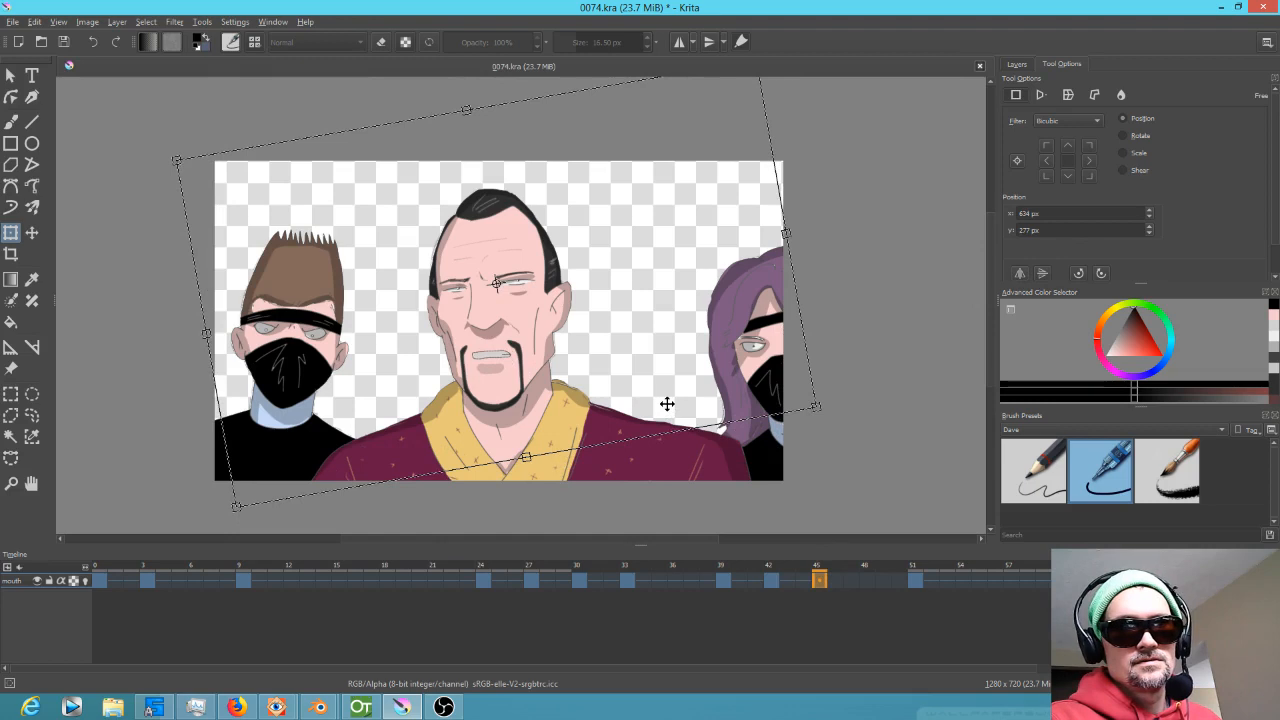
Rotate the closed mouth at frame 51 counterclockwise and nudge it up to fit the new head pose.
{"action": "left_click", "coordinate": [917, 581]}
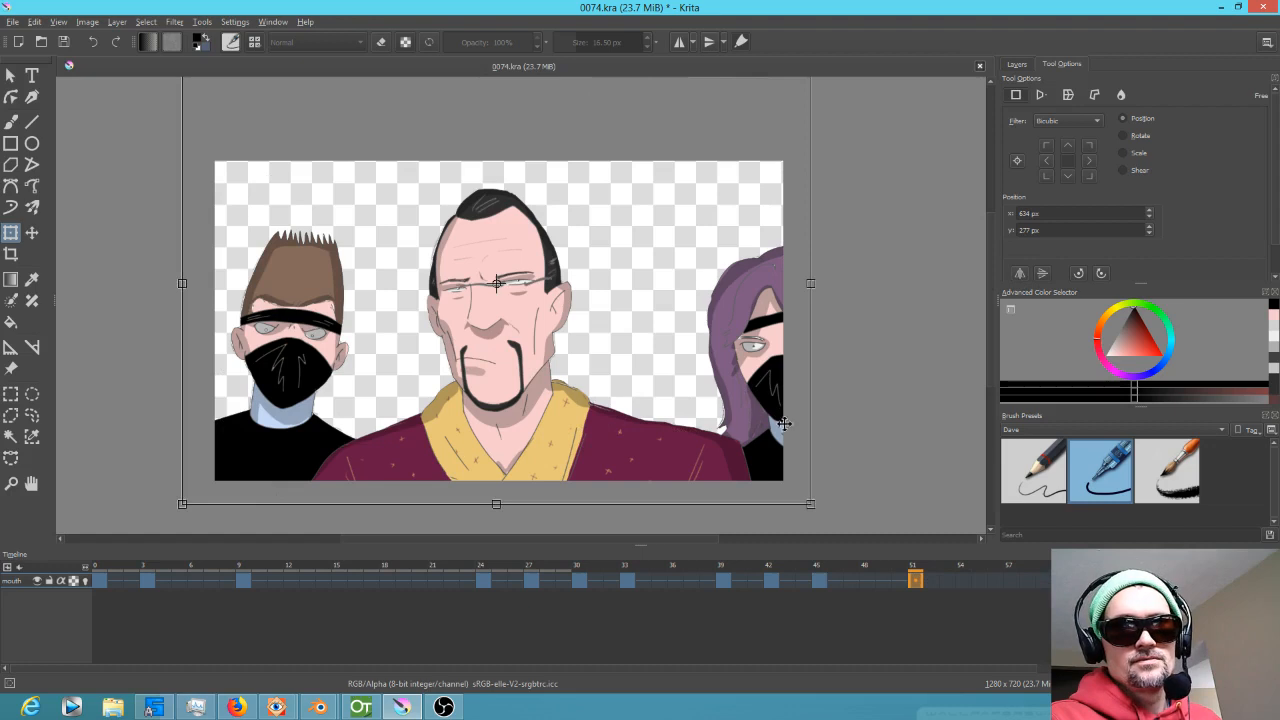
{"action": "left_click_drag", "start_coordinate": [837, 471], "coordinate": [850, 428]}
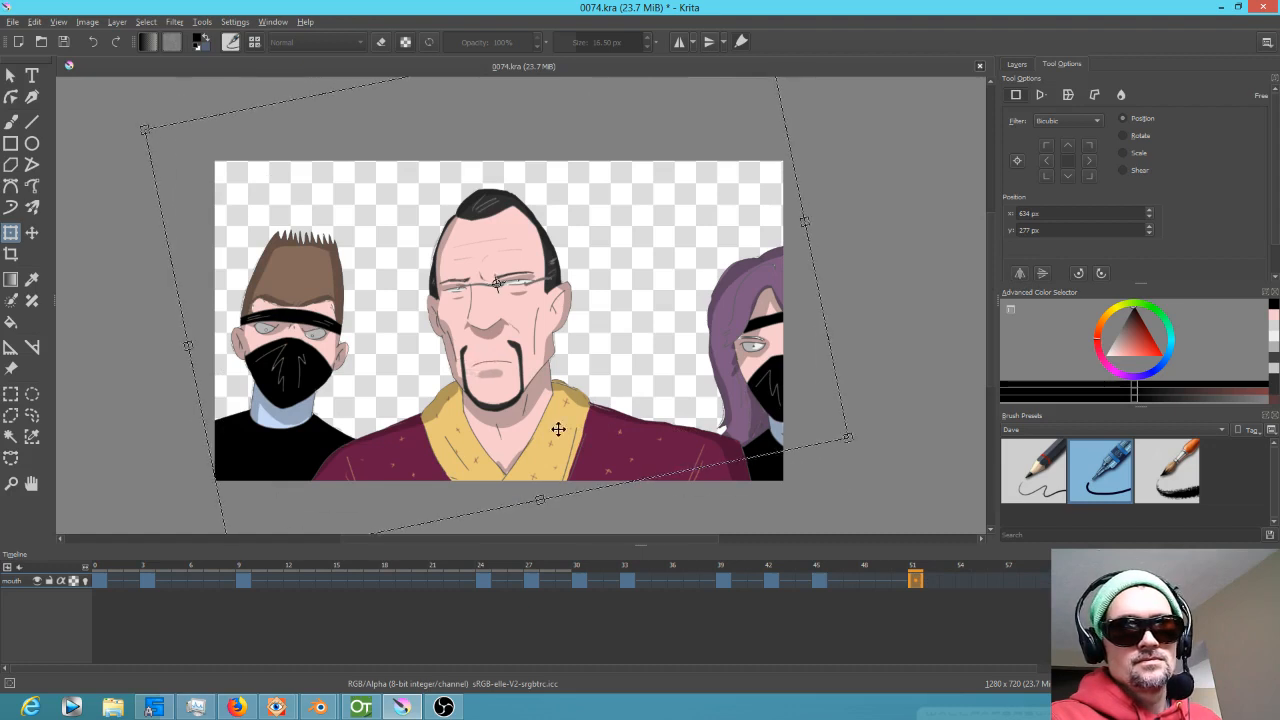
{"action": "left_click_drag", "start_coordinate": [557, 420], "coordinate": [554, 422]}
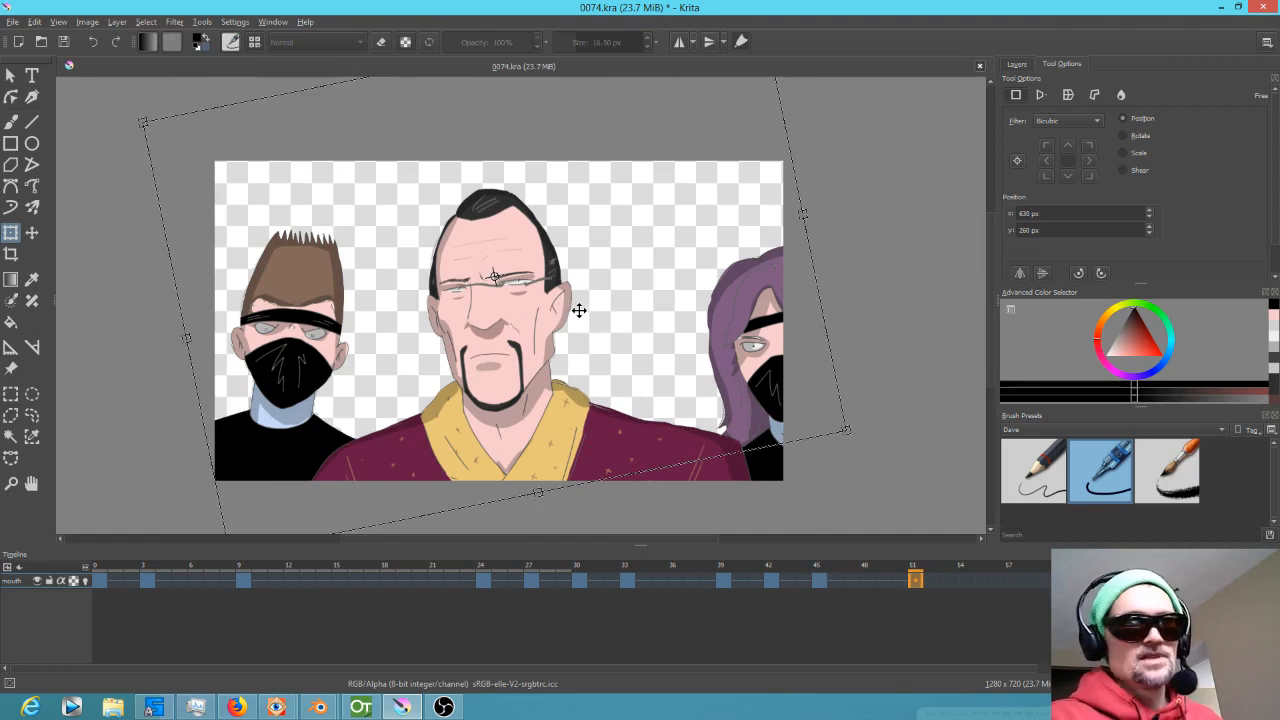
Erase the stray line across the eyes on the eyebrows layer at frame 51, using the eraser brush at 100% opacity.
{"action": "key", "text": "e"}
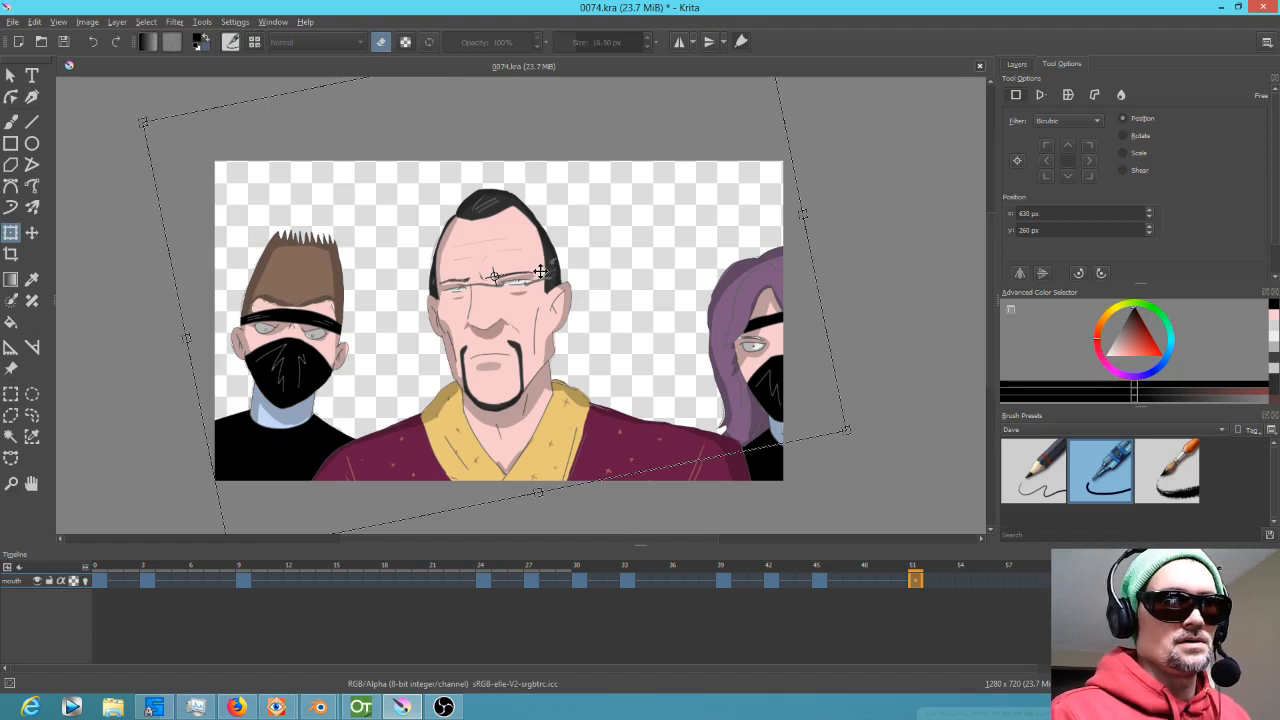
{"action": "key", "text": "b"}
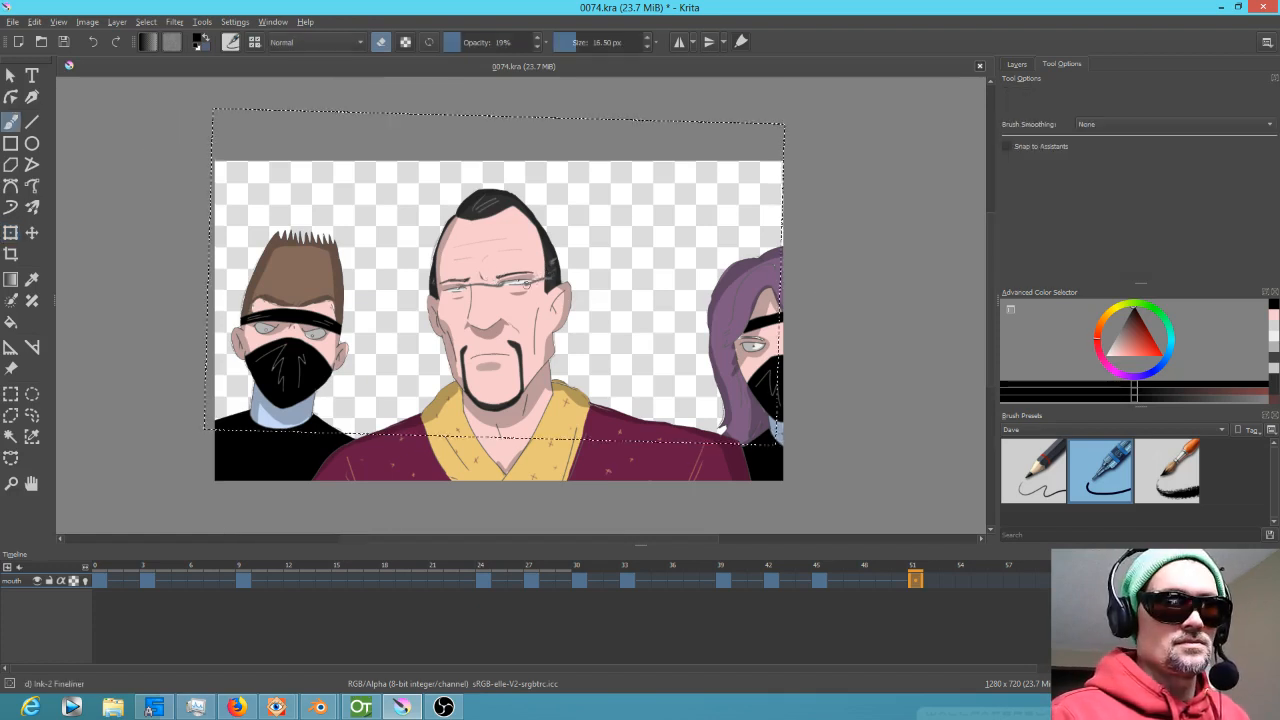
{"action": "left_click", "coordinate": [1016, 64]}
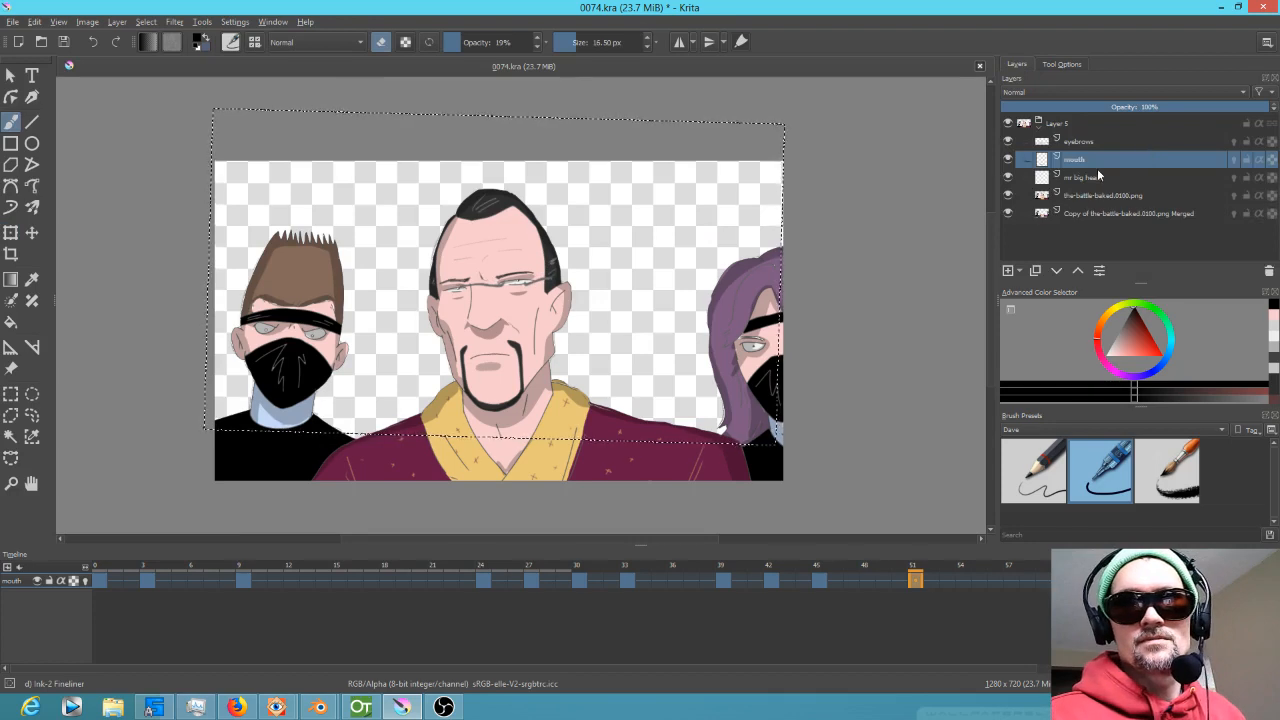
{"action": "left_click", "coordinate": [1084, 143]}
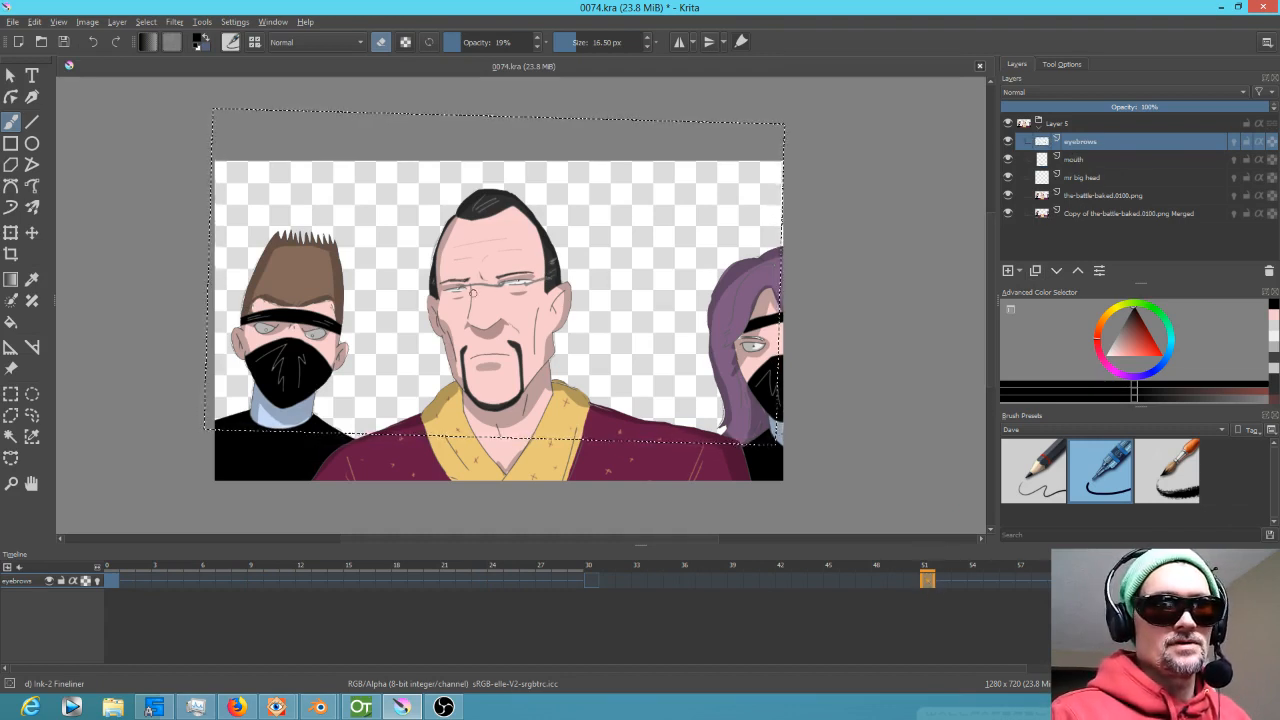
{"action": "left_click_drag", "start_coordinate": [461, 42], "coordinate": [577, 42]}
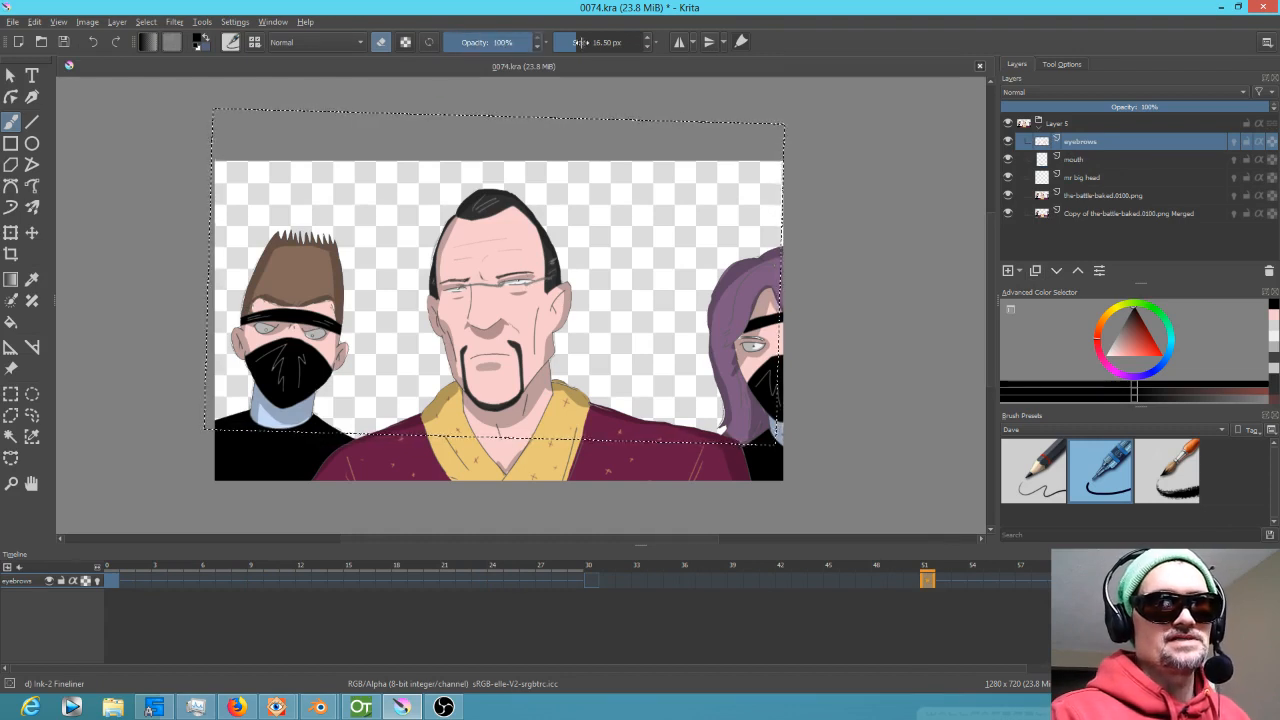
{"action": "left_click_drag", "start_coordinate": [545, 281], "coordinate": [531, 283]}
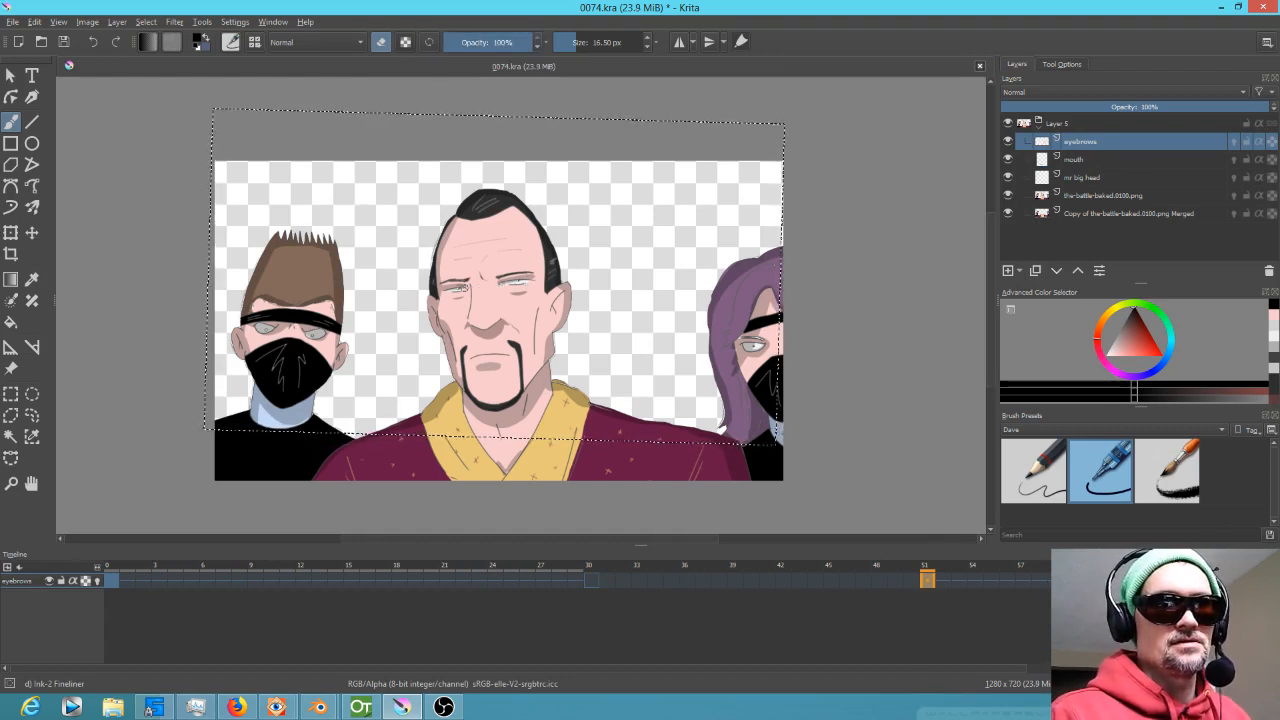
Clear the selection and play the animation from frame 0 with the Copy of the-battle-baked.0100.png Merged layer active.
{"action": "left_click", "coordinate": [1078, 215]}
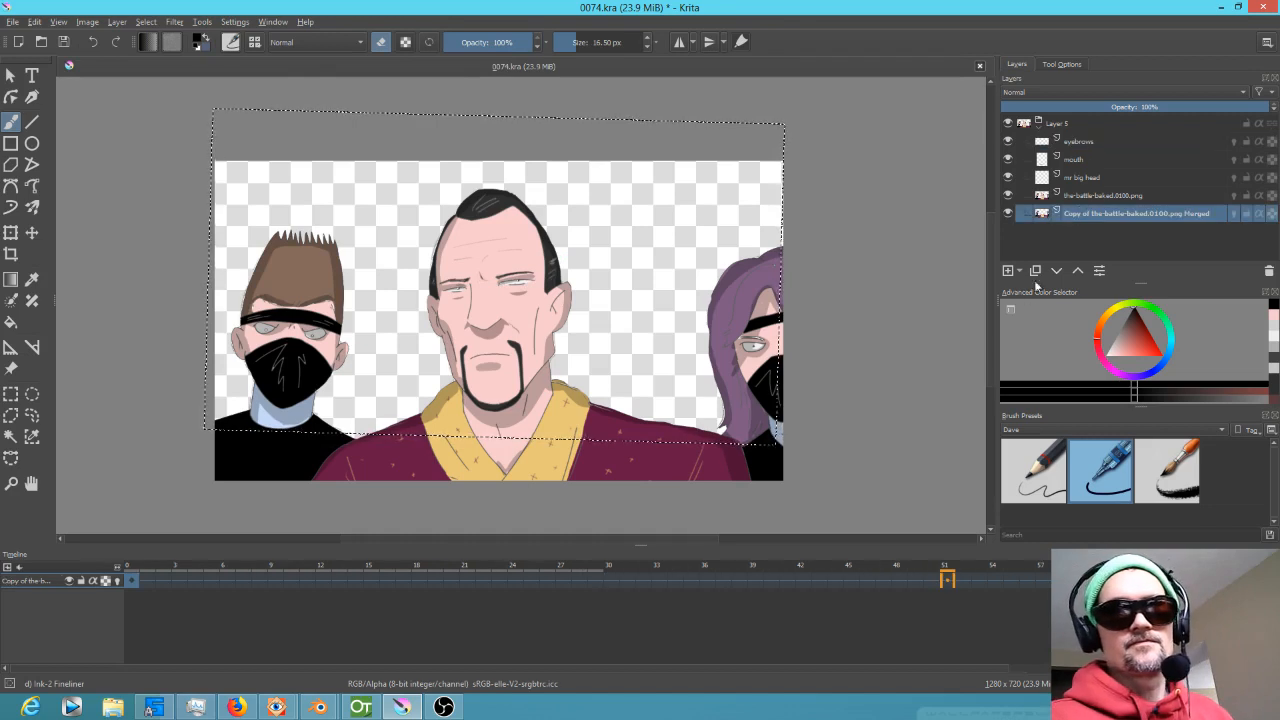
{"action": "left_click", "coordinate": [128, 572]}
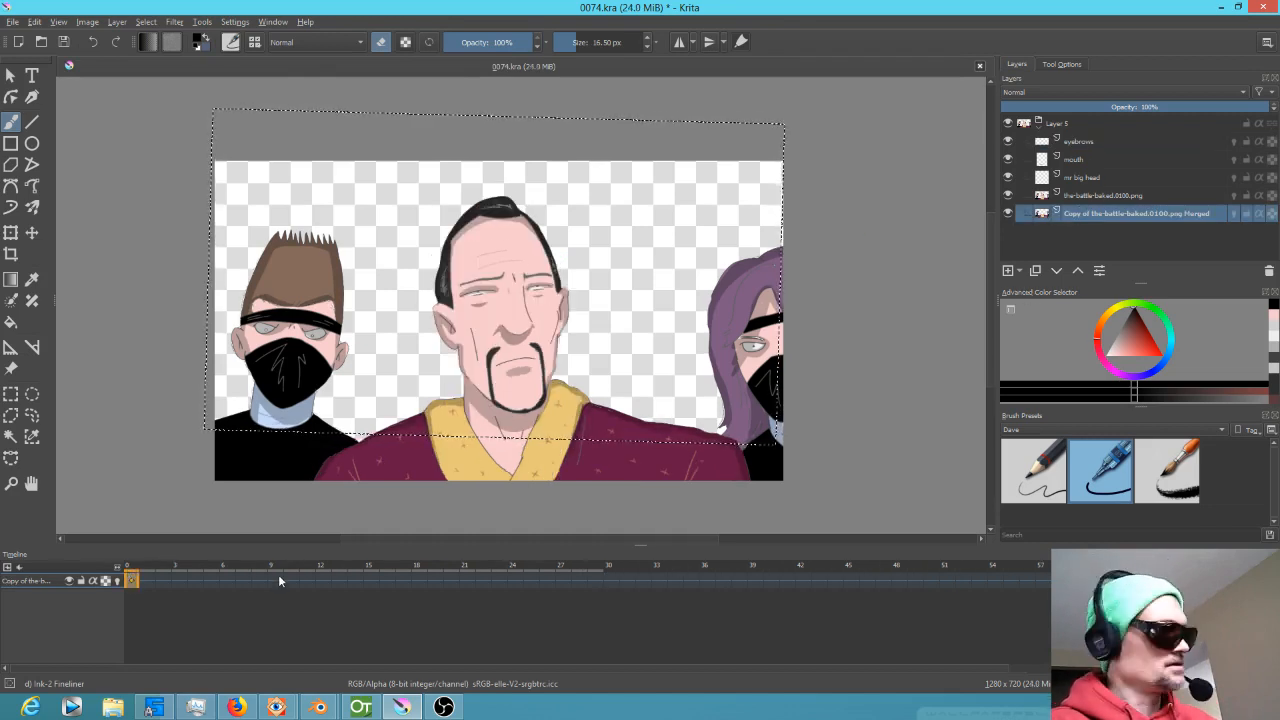
{"action": "key", "text": "ctrl+shift+a"}
{"action": "key", "text": "space"}
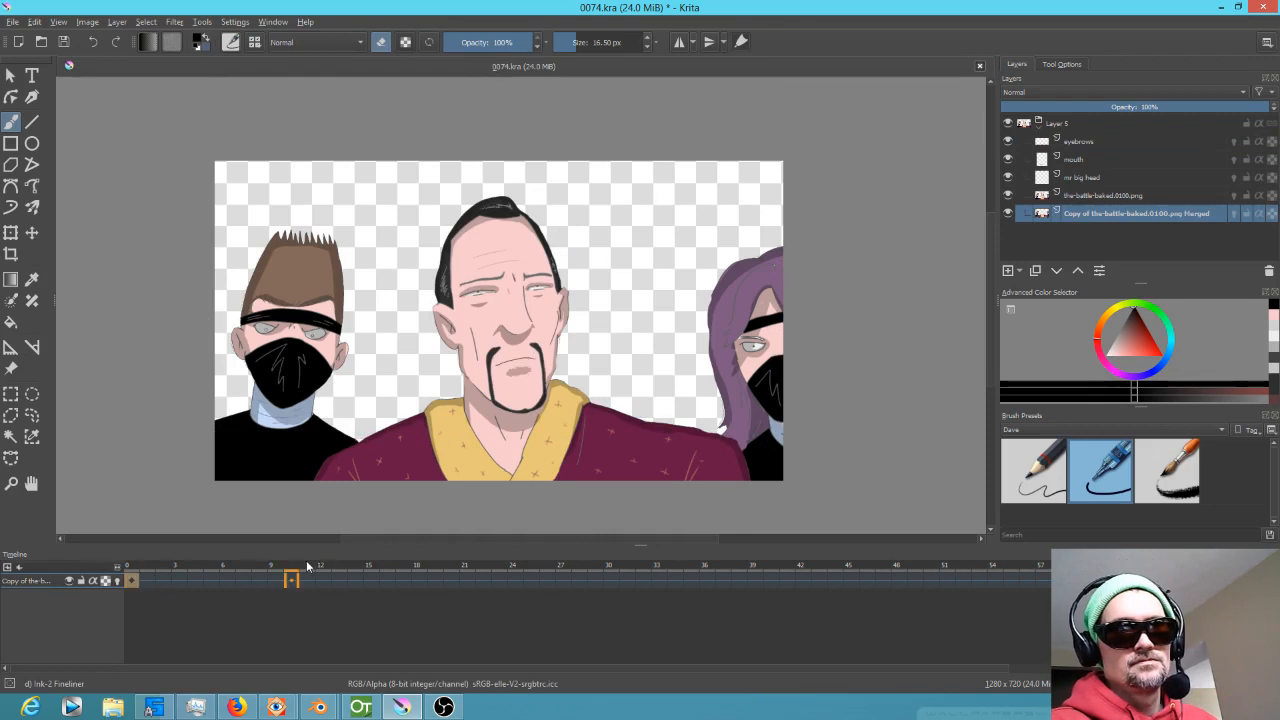
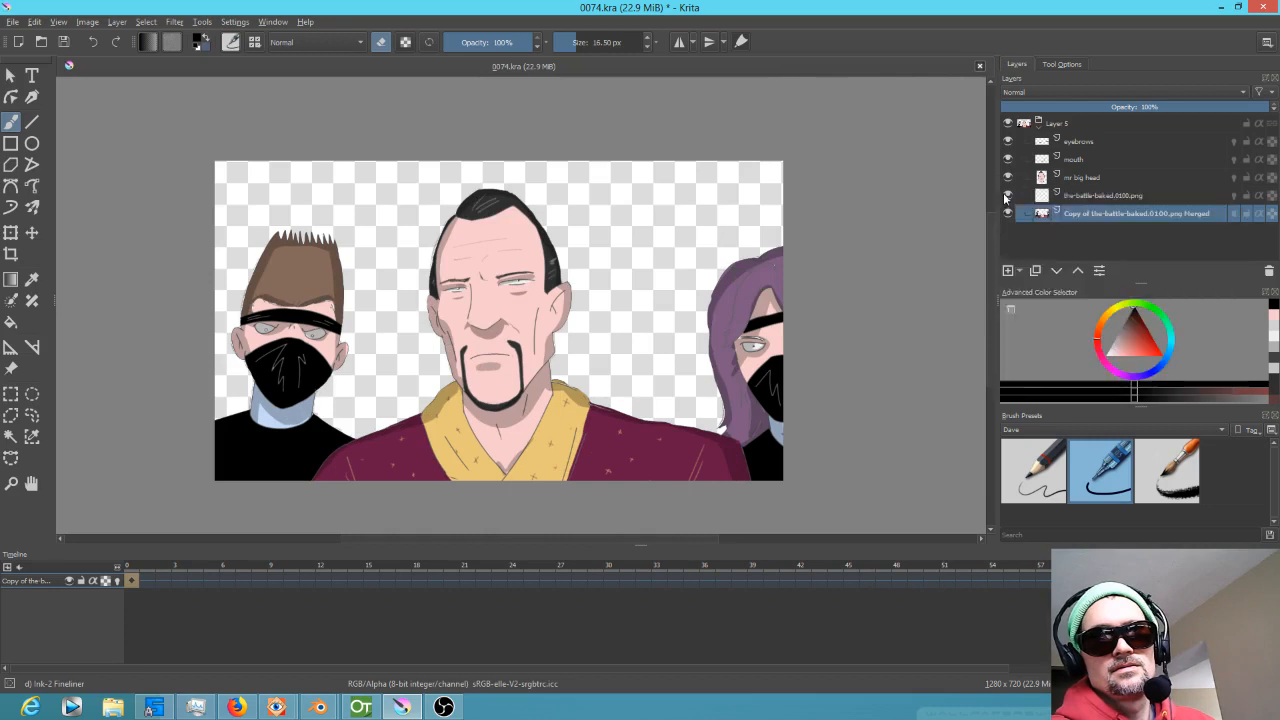
Hide the the-battle-baked.0100.png, mr big head, mouth and eyebrows layers and review the remaining body layer along the timeline from frame 0.
{"action": "left_click", "coordinate": [1007, 195]}
{"action": "left_click", "coordinate": [1008, 180]}
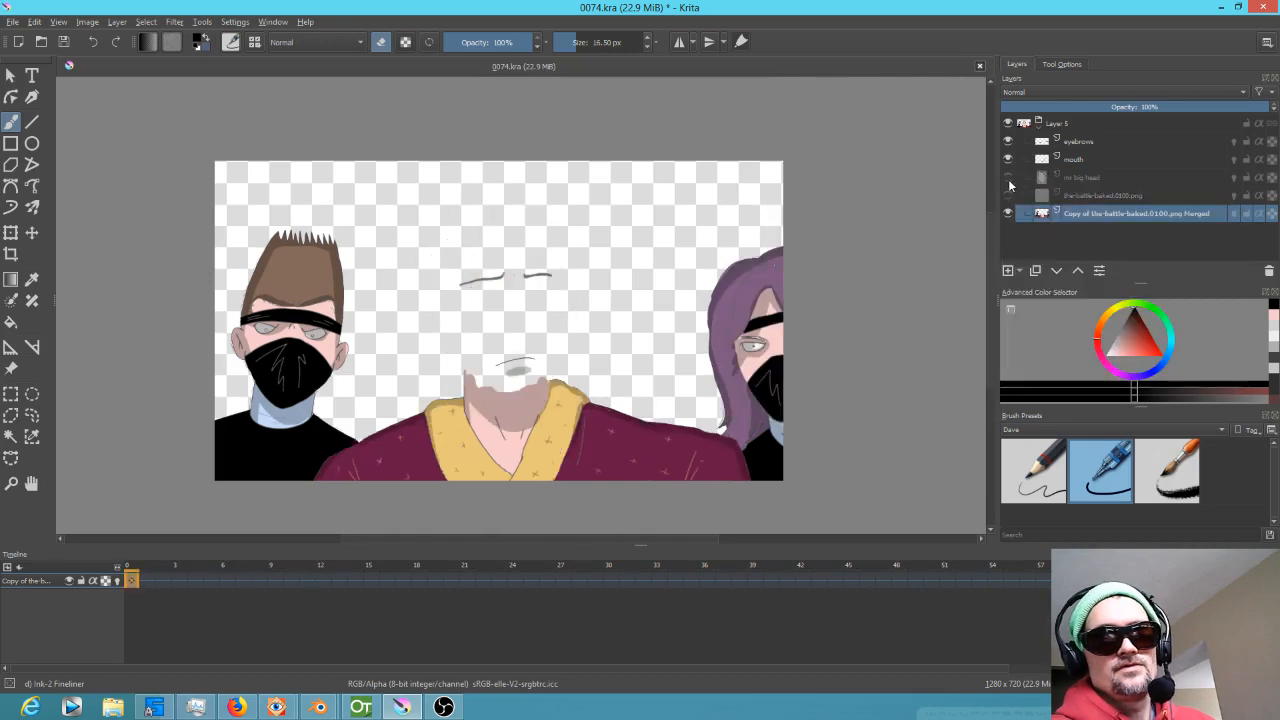
{"action": "left_click", "coordinate": [1007, 159]}
{"action": "left_click", "coordinate": [1007, 142]}
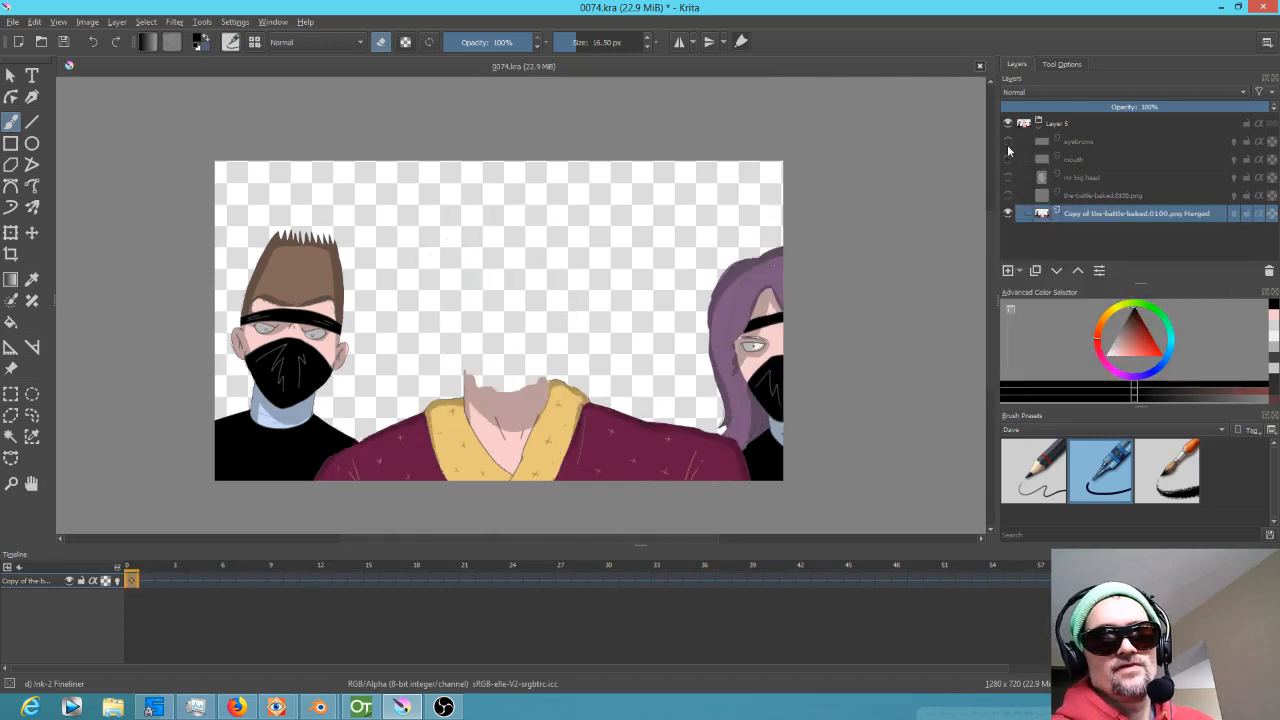
{"action": "left_click_drag", "start_coordinate": [305, 575], "coordinate": [564, 590]}
{"action": "mouse_move", "coordinate": [973, 618]}
{"action": "left_mouse_down"}
{"action": "mouse_move", "coordinate": [1100, 625]}
{"action": "mouse_move", "coordinate": [76, 588]}
{"action": "mouse_move", "coordinate": [294, 584]}
{"action": "left_mouse_up"}
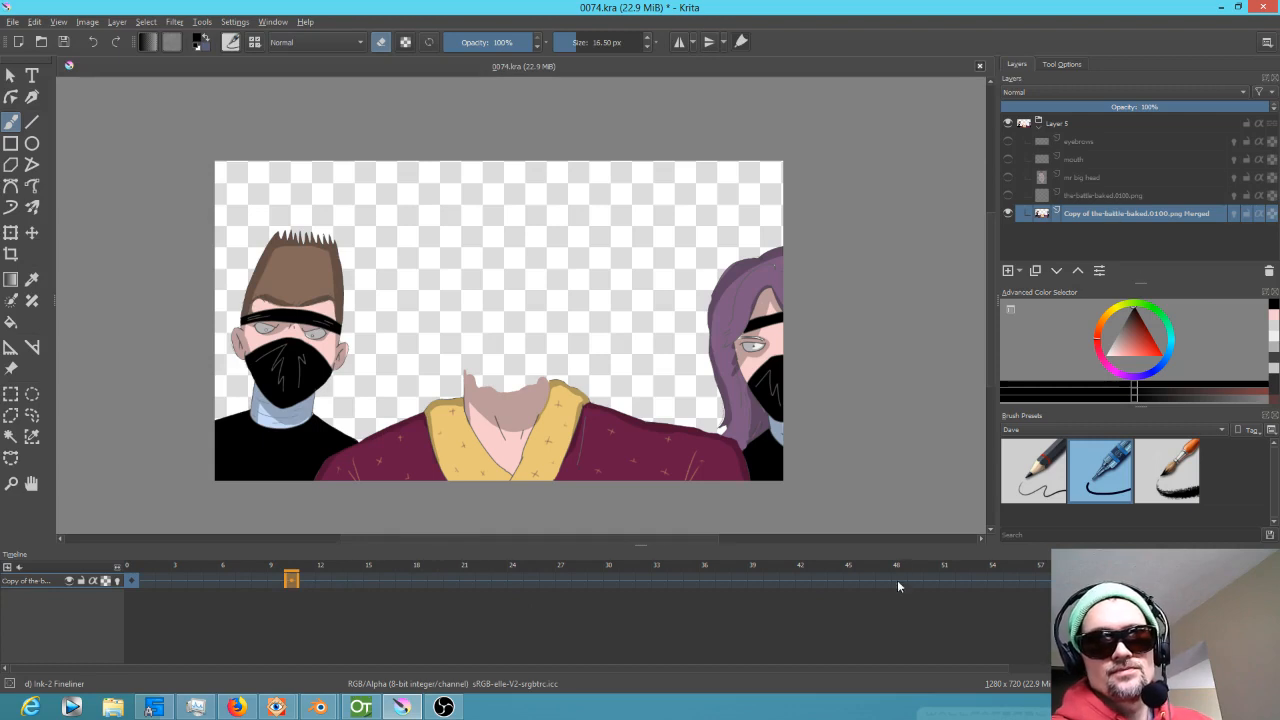
{"action": "left_click_drag", "start_coordinate": [117, 574], "coordinate": [41, 571]}
{"action": "left_click", "coordinate": [128, 574]}
{"action": "key", "text": "space"}
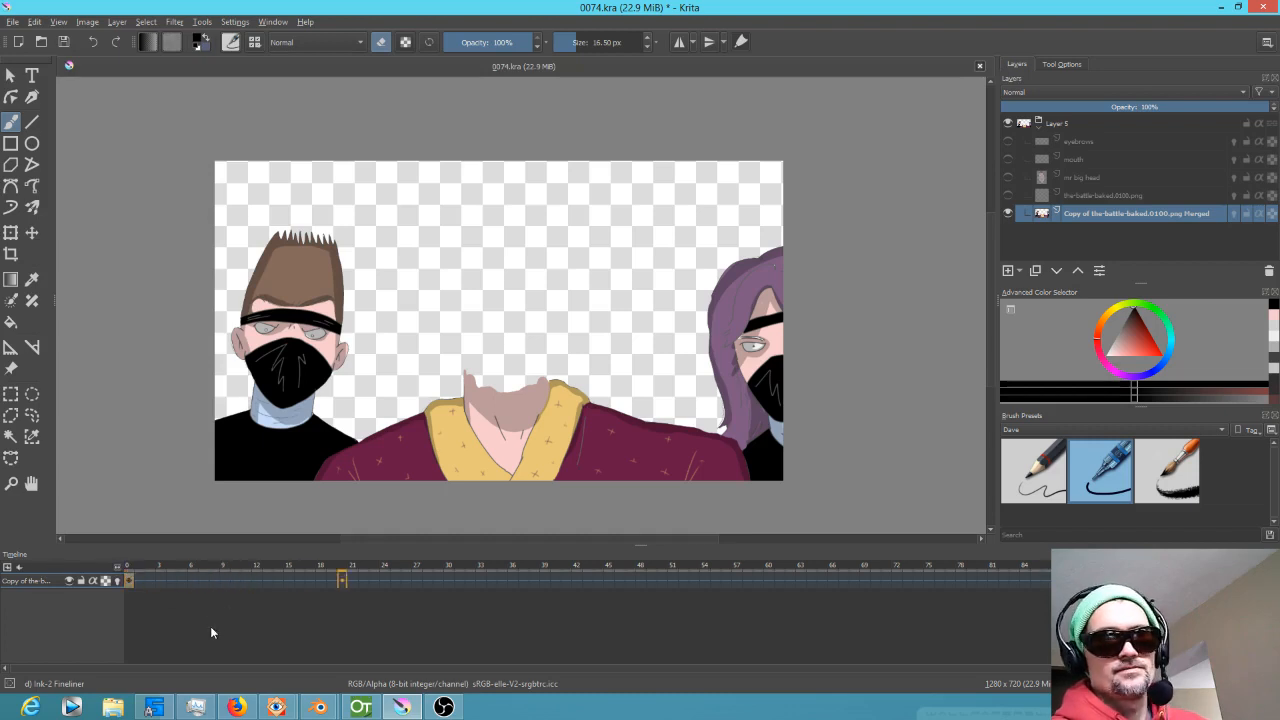
Show the the-battle-baked.0100.png, mr big head, mouth and eyebrows layers again and play back the full animation.
{"action": "left_click", "coordinate": [1008, 198]}
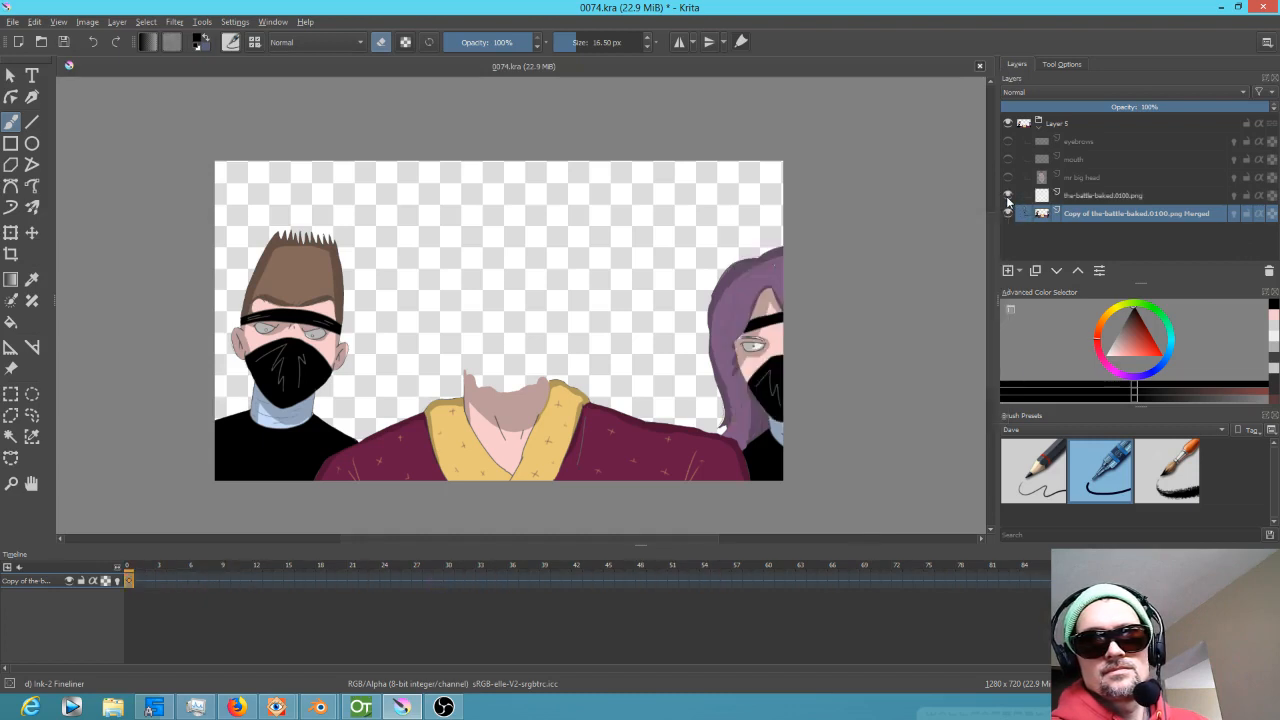
{"action": "left_click", "coordinate": [1008, 178]}
{"action": "left_click", "coordinate": [1008, 160]}
{"action": "left_click", "coordinate": [1008, 143]}
{"action": "key", "text": "space"}
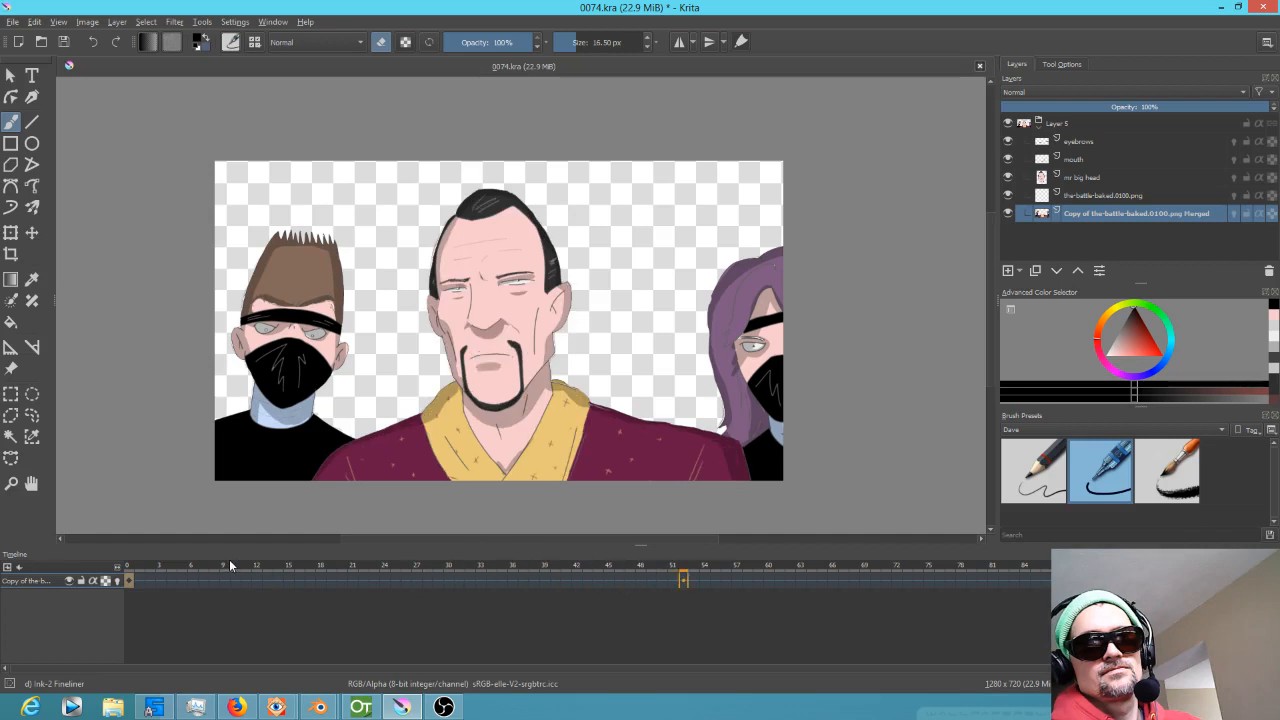
{"action": "key", "text": "space"}
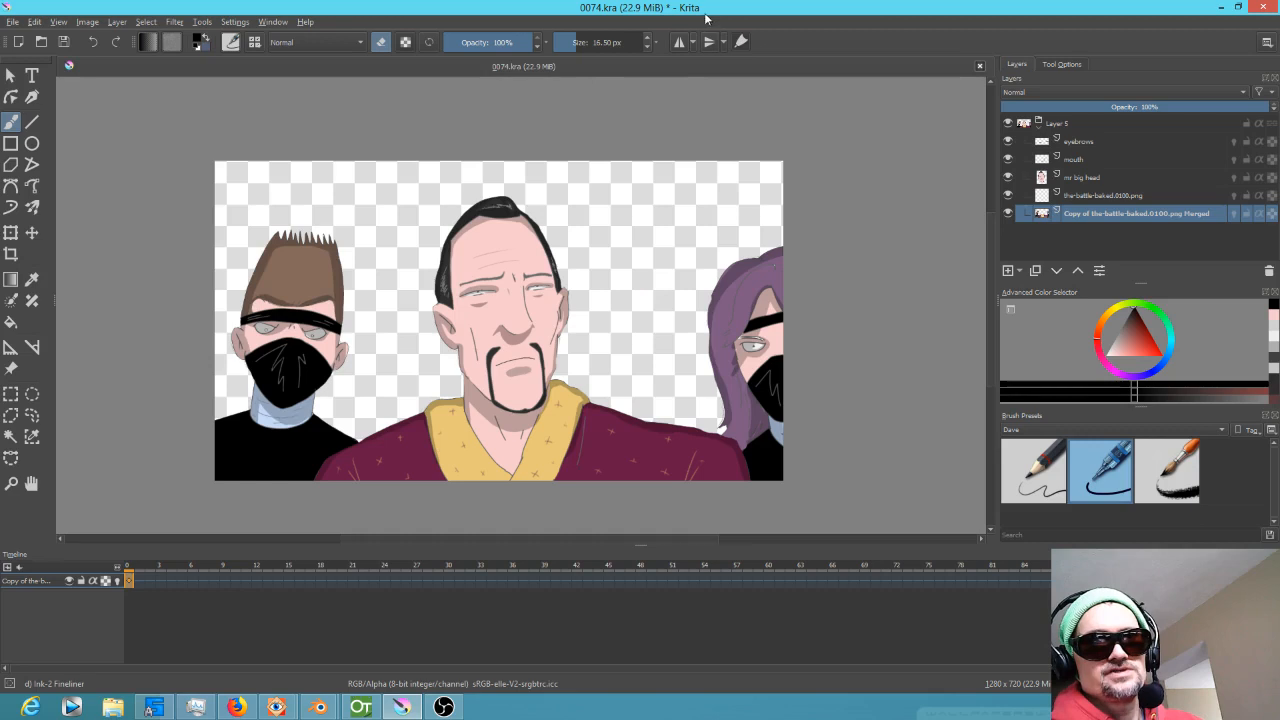
Play back the animation, then compare frames 39 and 31 with the Copy of the-battle-baked.0100.png Merged layer hidden and shown.
{"action": "key", "text": "space"}
{"action": "key", "text": "space"}
{"action": "left_click", "coordinate": [548, 566]}
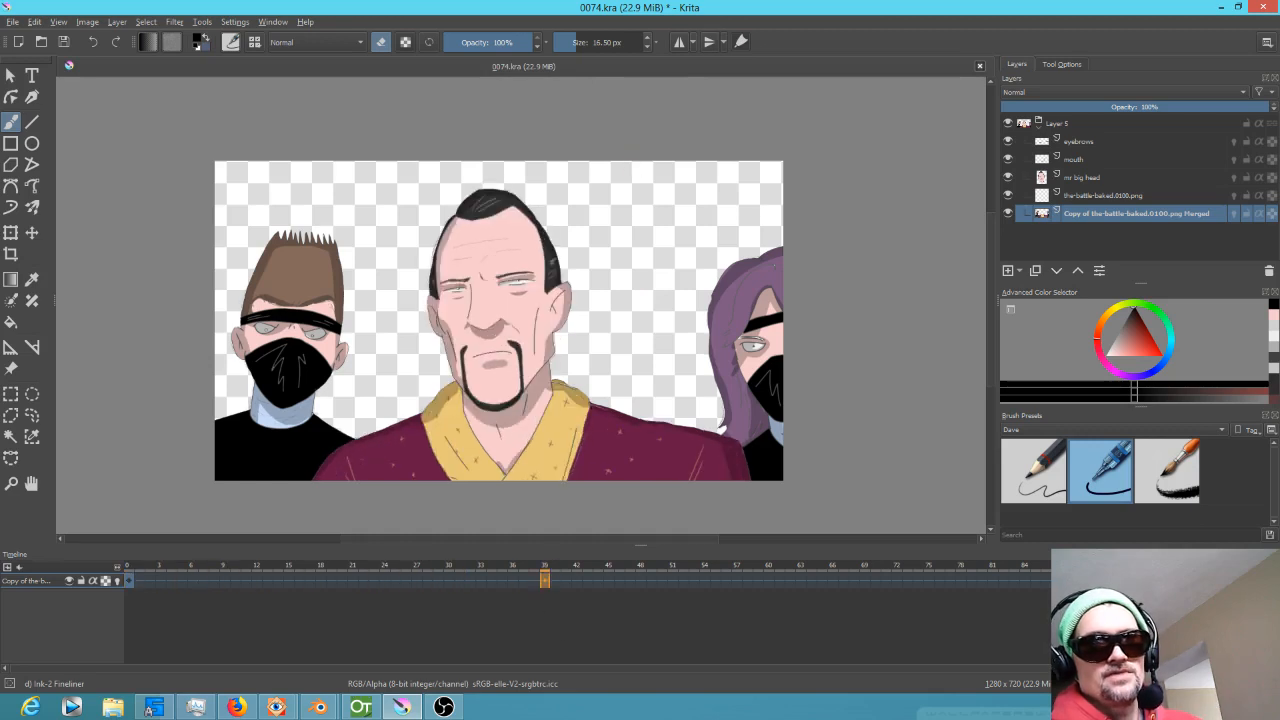
{"action": "left_click", "coordinate": [1008, 214]}
{"action": "left_click", "coordinate": [1008, 214]}
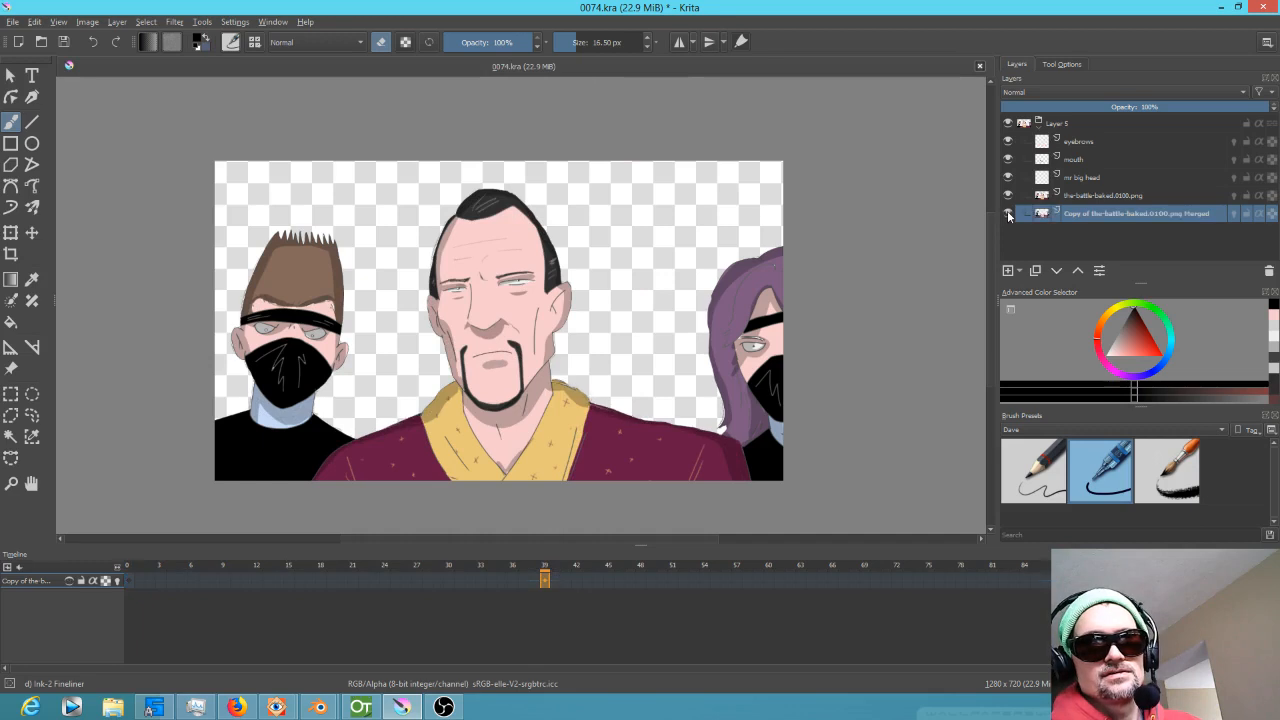
{"action": "left_click", "coordinate": [1008, 214]}
{"action": "left_click", "coordinate": [1008, 214]}
{"action": "left_click", "coordinate": [1008, 214]}
{"action": "left_click", "coordinate": [1008, 214]}
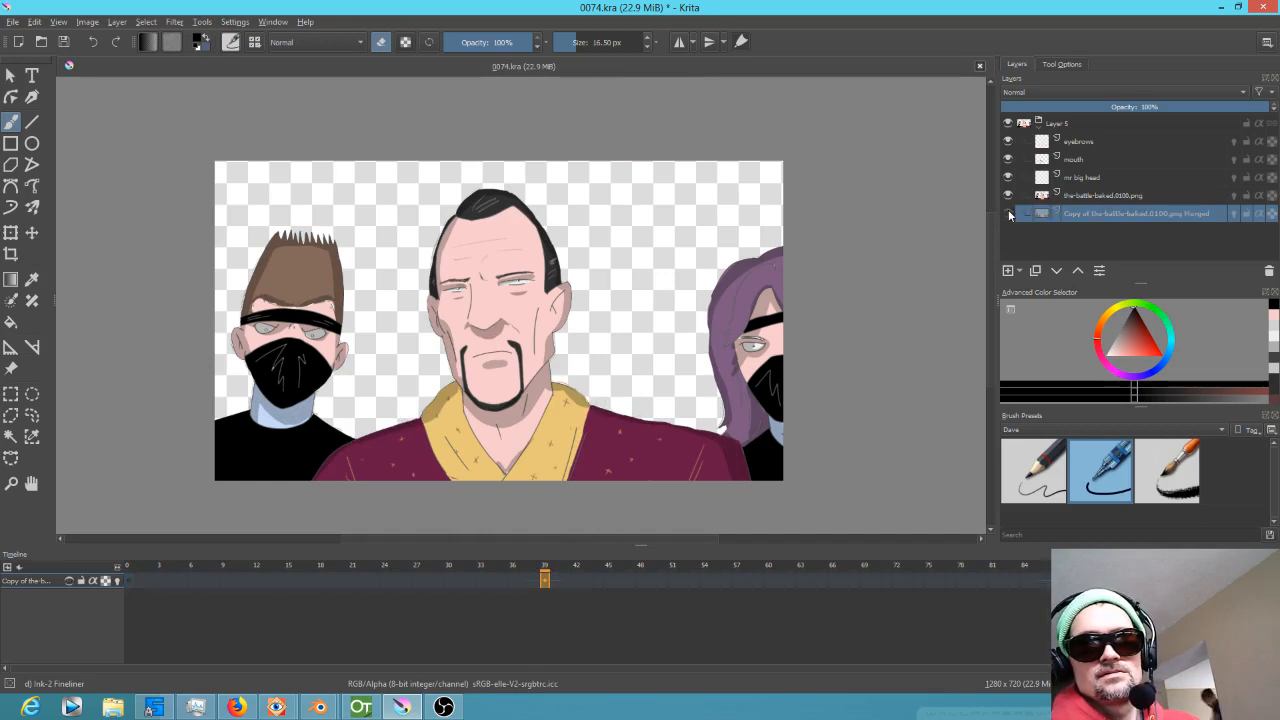
{"action": "left_click_drag", "start_coordinate": [544, 572], "coordinate": [463, 563]}
{"action": "left_click", "coordinate": [1008, 214]}
Check the the-battle-baked.0100.png and mr big head layers at frame 31, and merge mr big head down into the-battle-baked.0100.png.
{"action": "left_click", "coordinate": [1086, 197]}
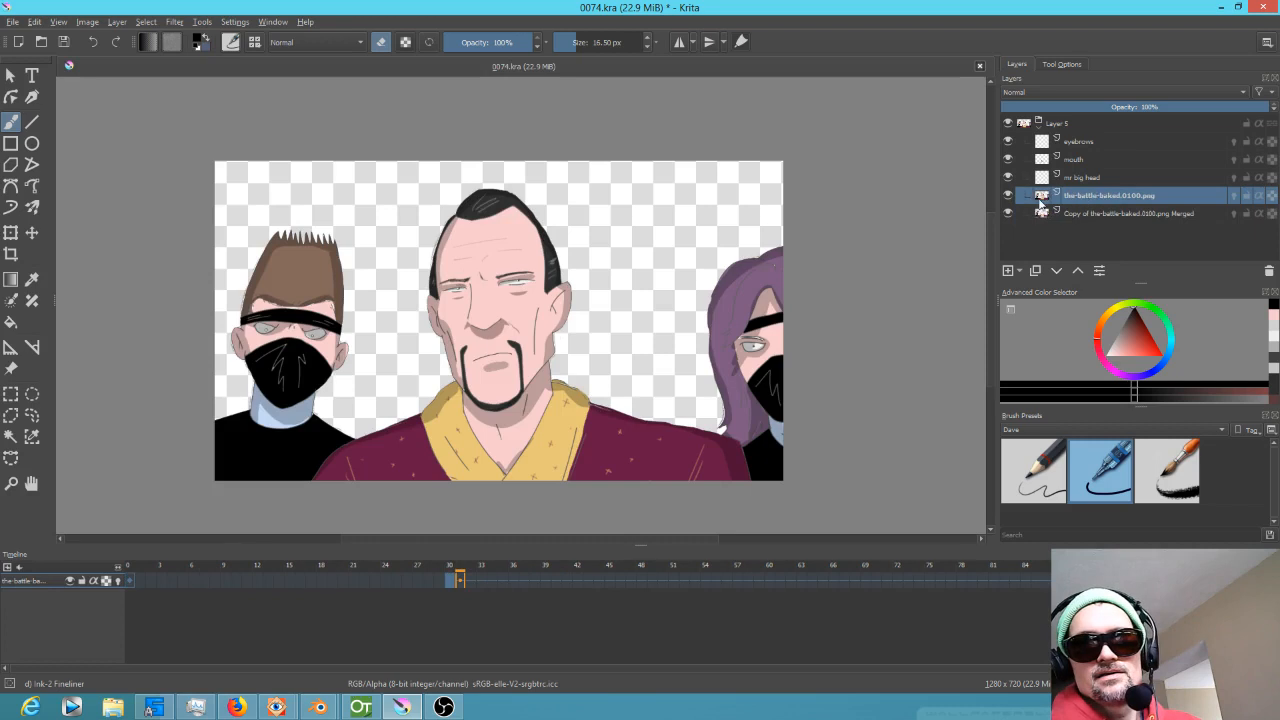
{"action": "left_click", "coordinate": [1008, 196]}
{"action": "left_click", "coordinate": [1008, 196]}
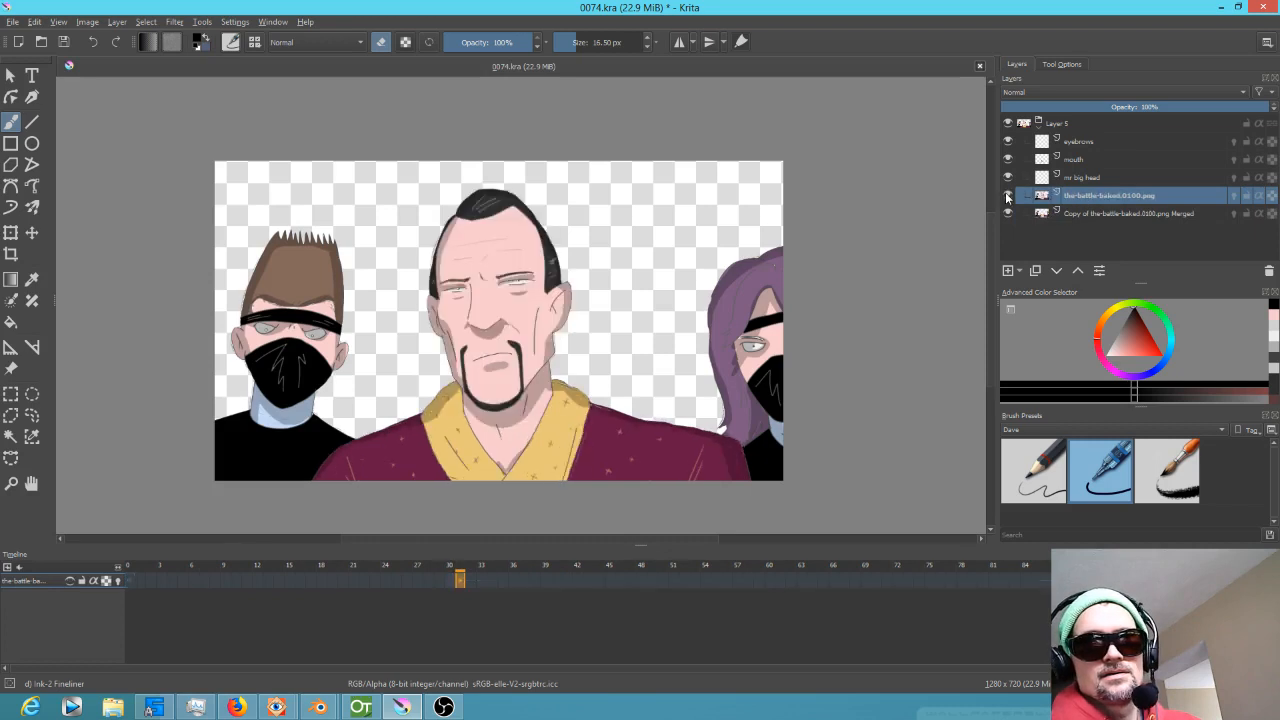
{"action": "left_click", "coordinate": [1066, 180]}
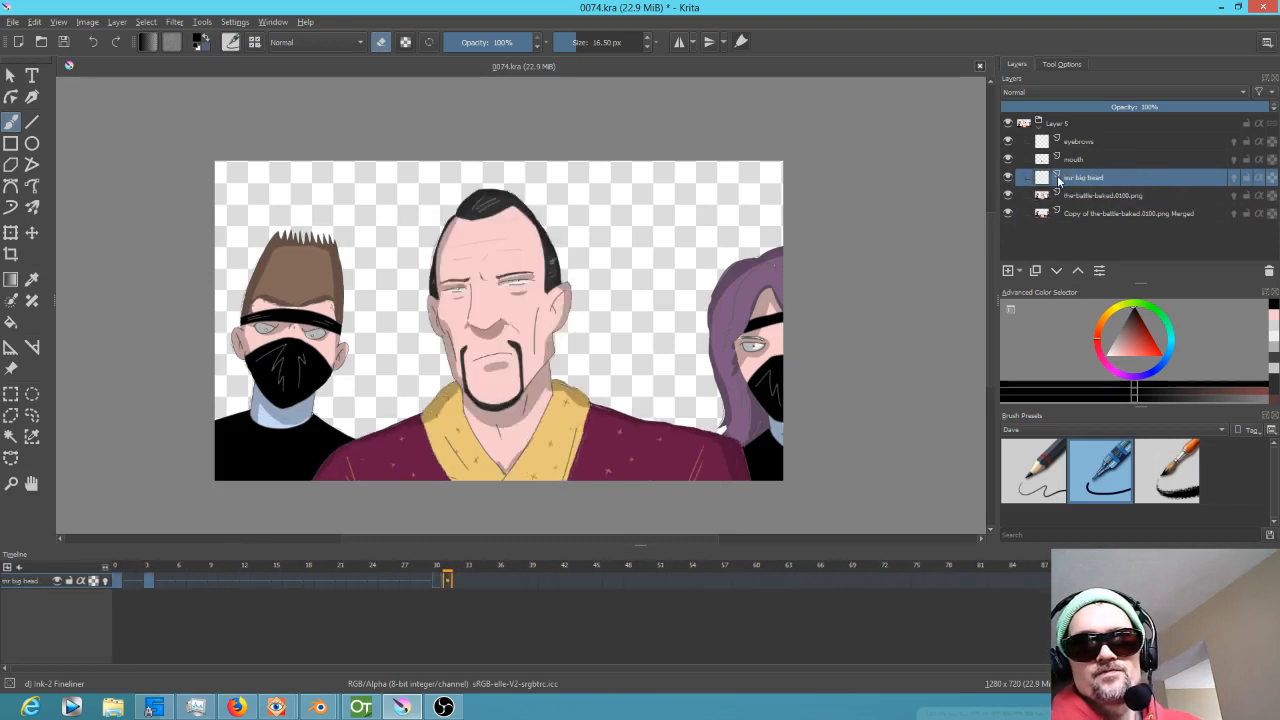
{"action": "left_click", "coordinate": [1008, 178]}
{"action": "left_click", "coordinate": [1008, 178]}
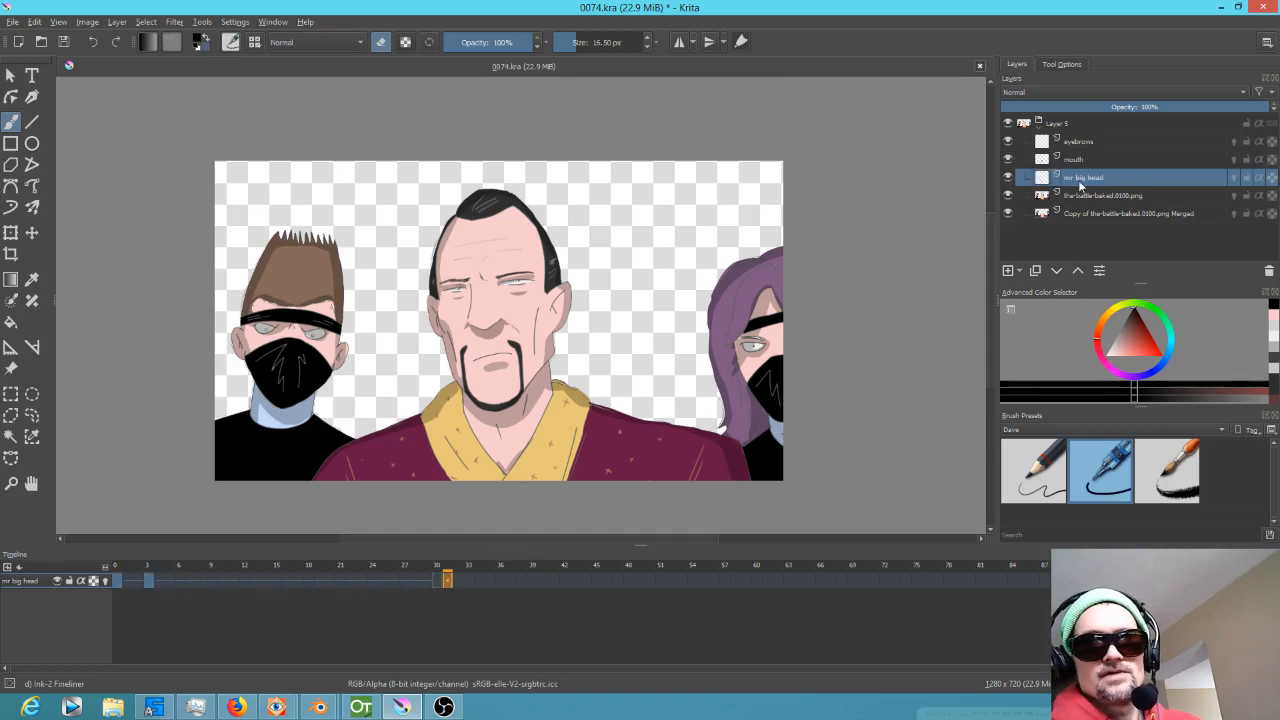
{"action": "key", "text": "ctrl+e"}
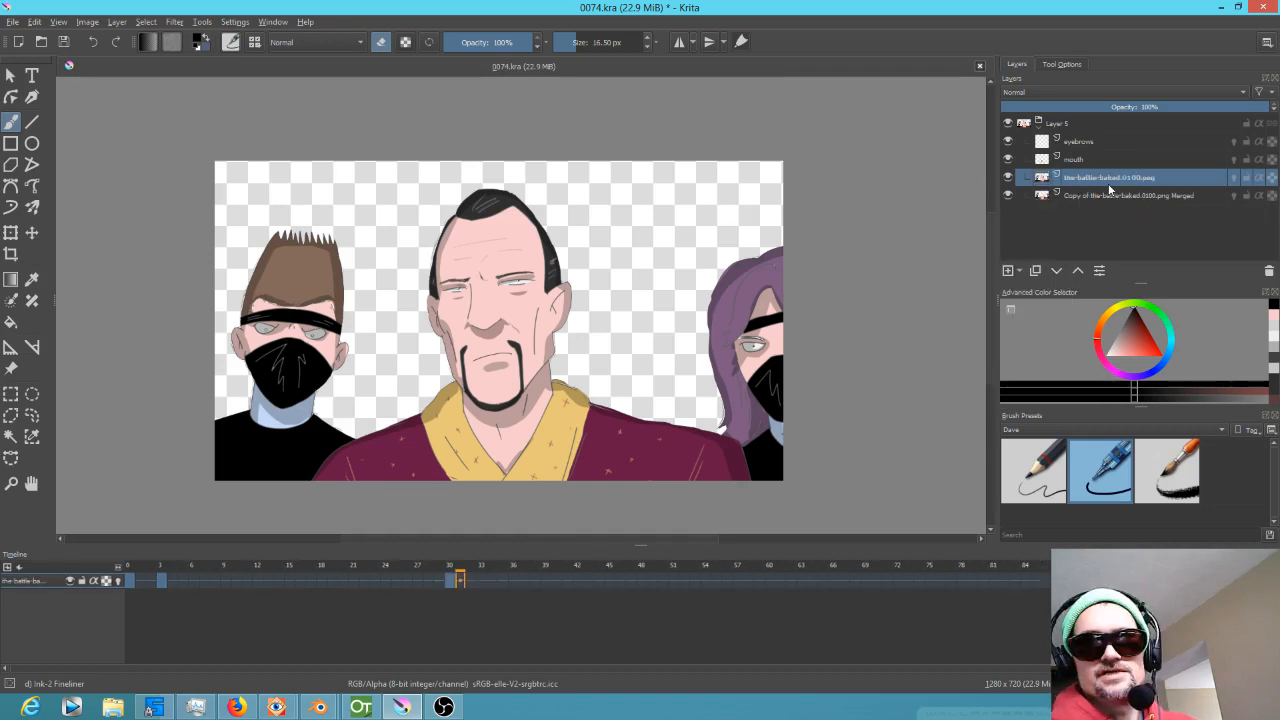
At frame 30, hide the Copy of the-battle-baked.0100.png Merged layer and keep the-battle-baked.0100.png visible, comparing the two layers.
{"action": "mouse_move", "coordinate": [469, 573]}
{"action": "left_mouse_down"}
{"action": "mouse_move", "coordinate": [343, 575]}
{"action": "mouse_move", "coordinate": [480, 575]}
{"action": "mouse_move", "coordinate": [332, 575]}
{"action": "mouse_move", "coordinate": [469, 565]}
{"action": "mouse_move", "coordinate": [420, 567]}
{"action": "mouse_move", "coordinate": [448, 565]}
{"action": "left_mouse_up"}
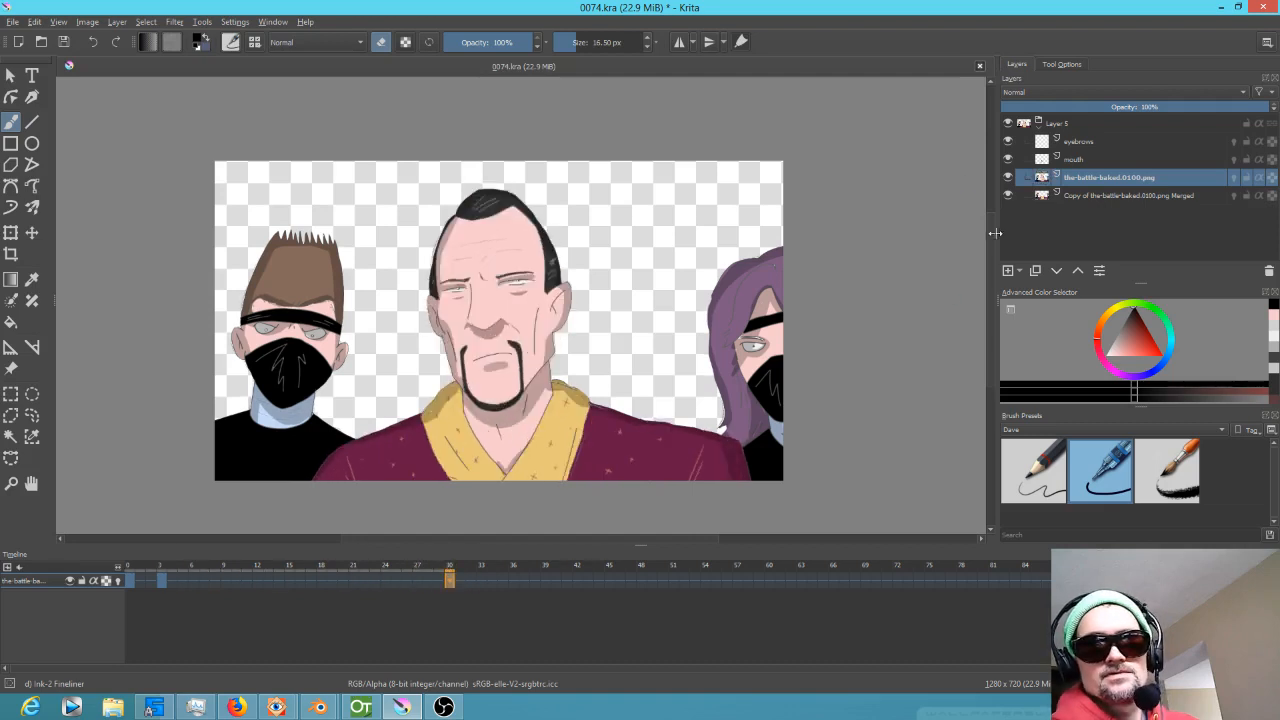
{"action": "left_click", "coordinate": [1008, 195]}
{"action": "mouse_move", "coordinate": [449, 575]}
{"action": "left_mouse_down"}
{"action": "mouse_move", "coordinate": [131, 539]}
{"action": "mouse_move", "coordinate": [453, 563]}
{"action": "left_mouse_up"}
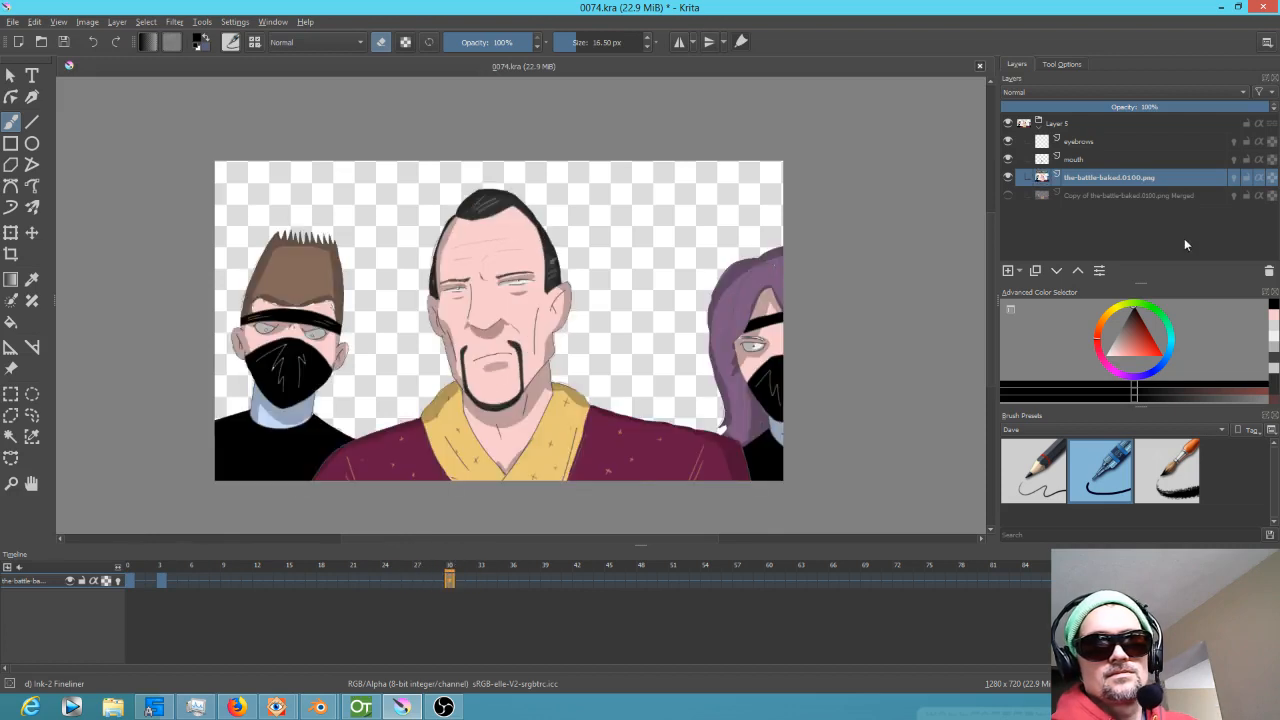
{"action": "left_click", "coordinate": [1007, 177]}
{"action": "left_click", "coordinate": [1007, 195]}
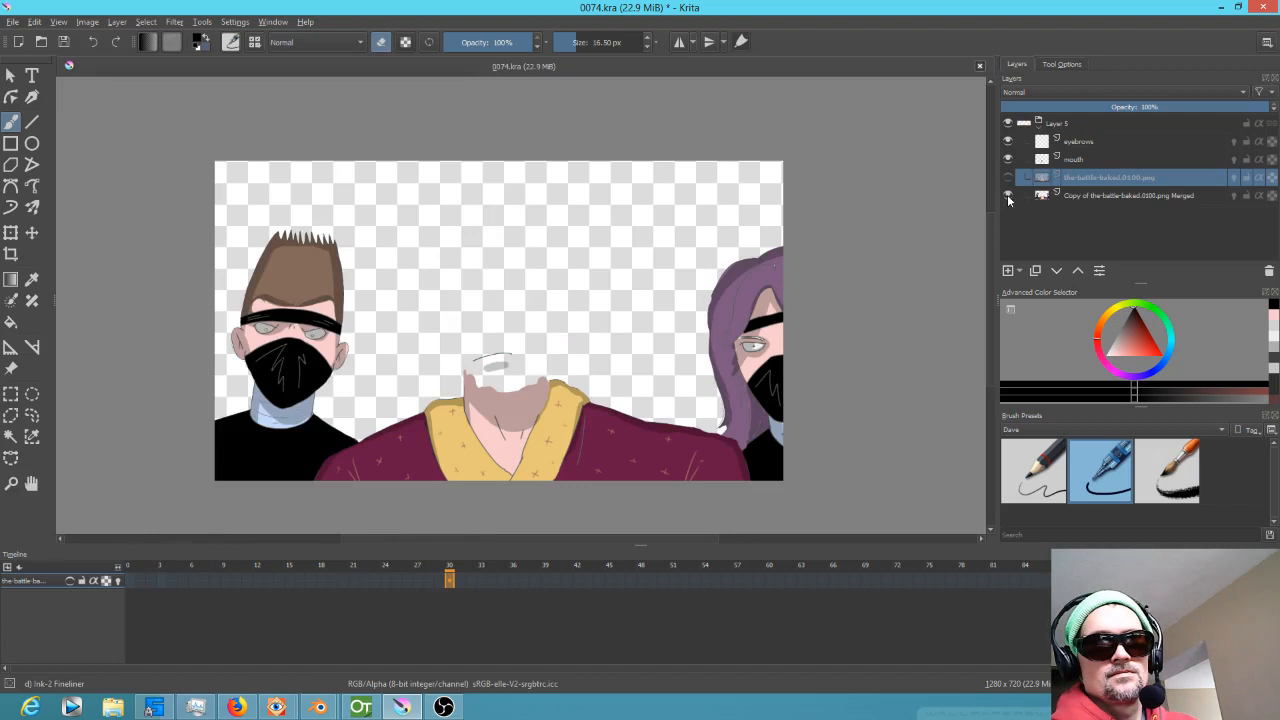
{"action": "left_click", "coordinate": [1007, 194]}
{"action": "left_click", "coordinate": [1010, 176]}
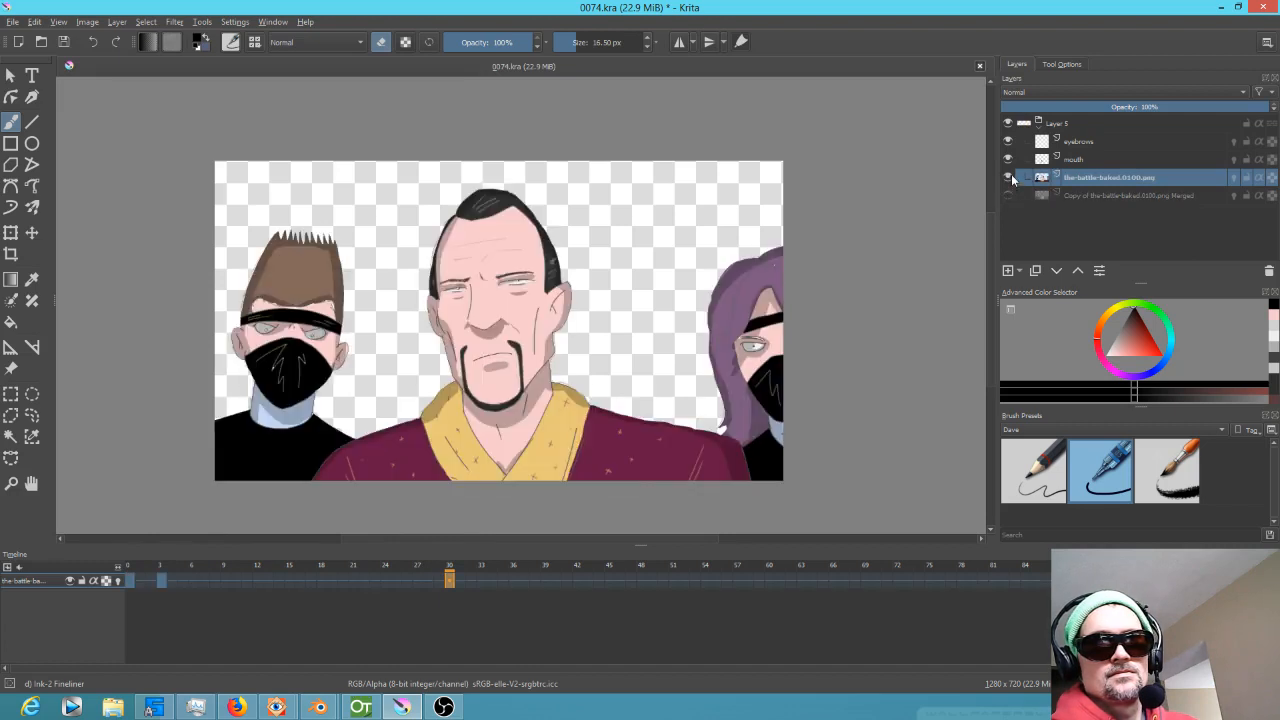
Erase both masked background characters from the-battle-baked.0100.png at frame 30 with an eraser of about 82 px, and show the Merged layer again.
{"action": "left_click", "coordinate": [164, 580]}
{"action": "left_click", "coordinate": [449, 581]}
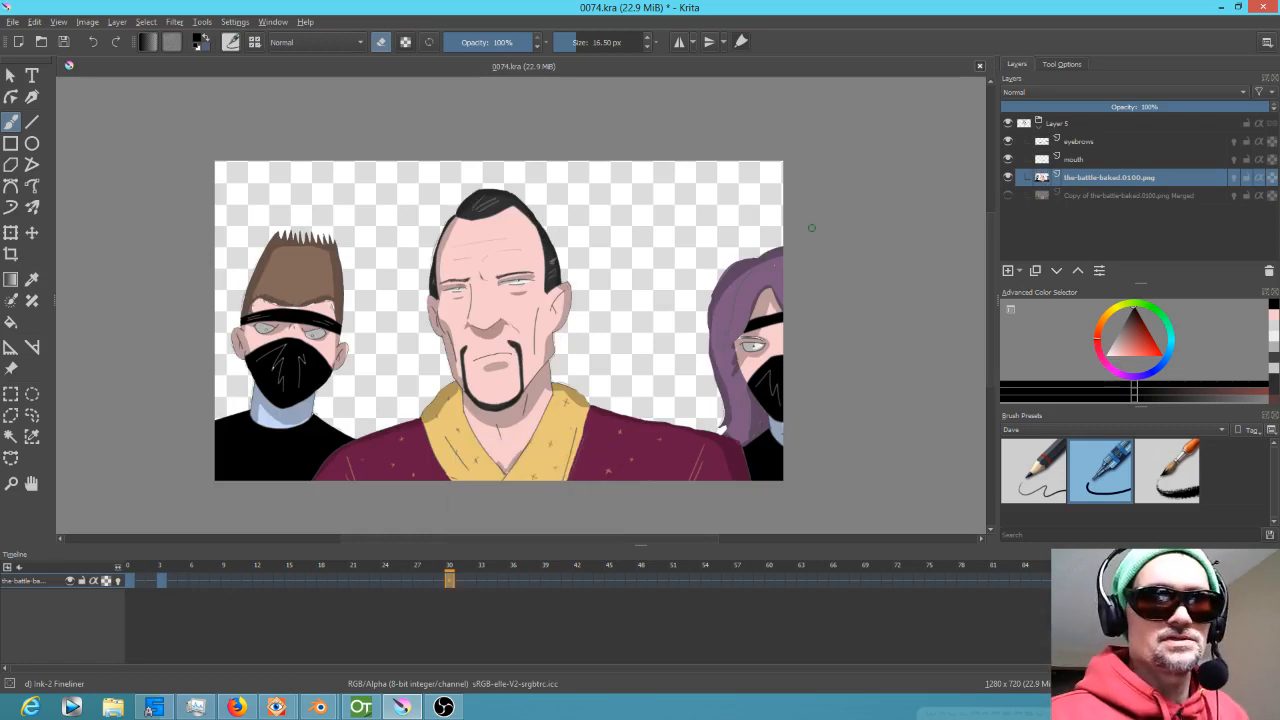
{"action": "left_click_drag", "start_coordinate": [693, 337], "coordinate": [735, 334], "text": "shift"}
{"action": "key", "text": "e"}
{"action": "key", "text": "e"}
{"action": "mouse_move", "coordinate": [751, 214]}
{"action": "left_mouse_down"}
{"action": "mouse_move", "coordinate": [780, 262]}
{"action": "mouse_move", "coordinate": [748, 234]}
{"action": "mouse_move", "coordinate": [740, 418]}
{"action": "mouse_move", "coordinate": [749, 427]}
{"action": "mouse_move", "coordinate": [757, 410]}
{"action": "mouse_move", "coordinate": [771, 445]}
{"action": "mouse_move", "coordinate": [750, 430]}
{"action": "mouse_move", "coordinate": [785, 457]}
{"action": "left_mouse_up"}
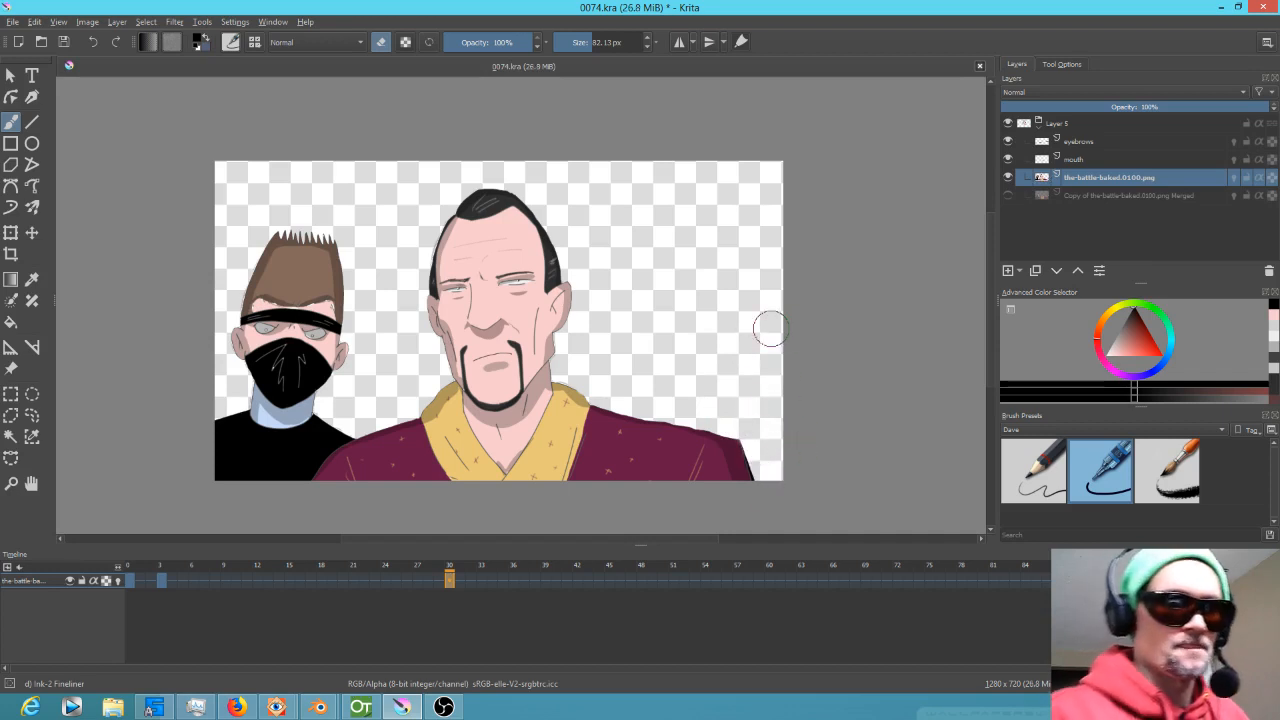
{"action": "mouse_move", "coordinate": [323, 432]}
{"action": "left_mouse_down"}
{"action": "mouse_move", "coordinate": [288, 489]}
{"action": "mouse_move", "coordinate": [350, 276]}
{"action": "mouse_move", "coordinate": [341, 226]}
{"action": "mouse_move", "coordinate": [288, 426]}
{"action": "mouse_move", "coordinate": [266, 455]}
{"action": "mouse_move", "coordinate": [326, 214]}
{"action": "mouse_move", "coordinate": [218, 510]}
{"action": "mouse_move", "coordinate": [297, 266]}
{"action": "mouse_move", "coordinate": [219, 456]}
{"action": "mouse_move", "coordinate": [283, 240]}
{"action": "mouse_move", "coordinate": [191, 454]}
{"action": "mouse_move", "coordinate": [272, 213]}
{"action": "left_mouse_up"}
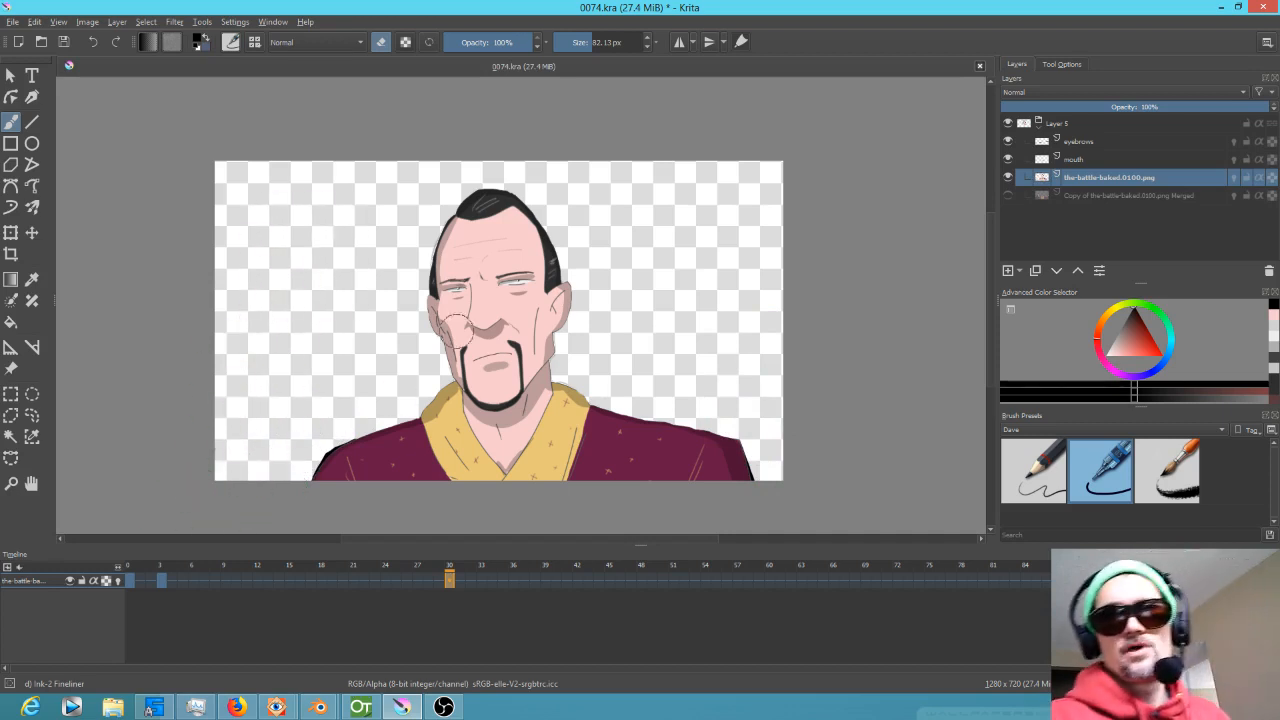
{"action": "left_click", "coordinate": [1010, 197]}
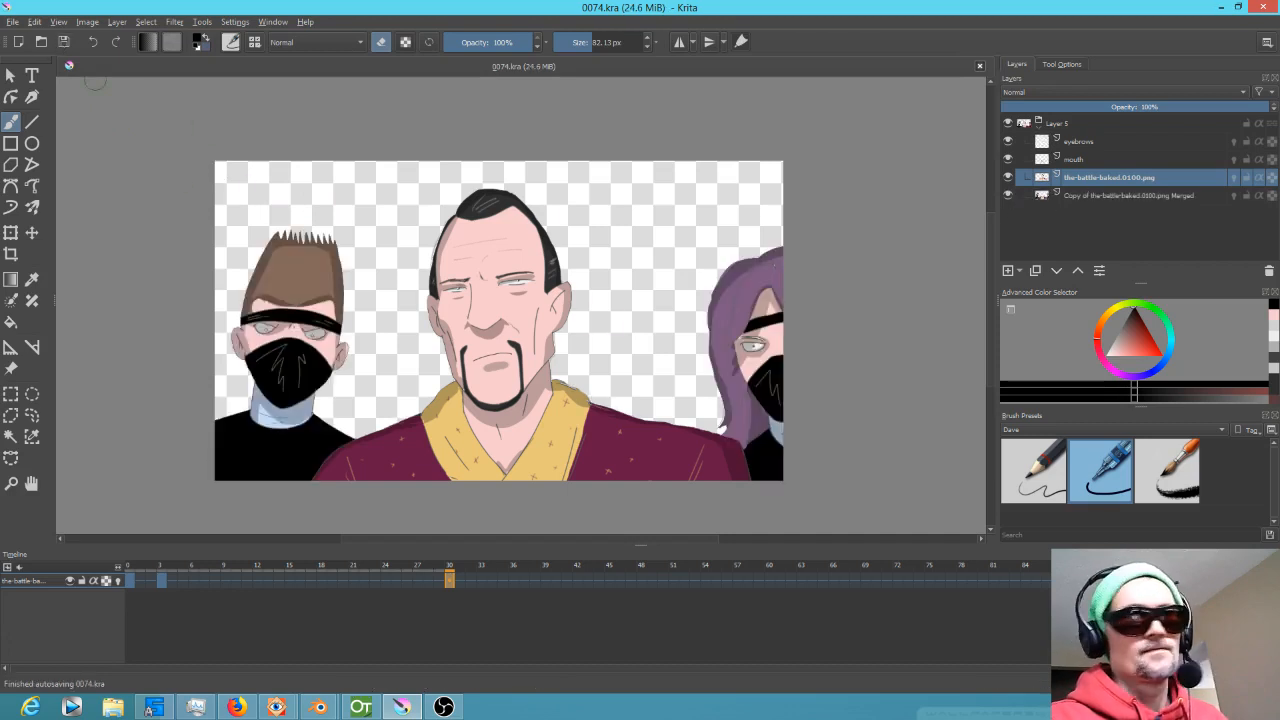
Review frames 0 to 30 with the head layer and the body layer hidden and shown in turn.
{"action": "mouse_move", "coordinate": [449, 570]}
{"action": "left_mouse_down"}
{"action": "mouse_move", "coordinate": [240, 570]}
{"action": "mouse_move", "coordinate": [523, 570]}
{"action": "mouse_move", "coordinate": [405, 578]}
{"action": "mouse_move", "coordinate": [465, 582]}
{"action": "mouse_move", "coordinate": [454, 582]}
{"action": "left_mouse_up"}
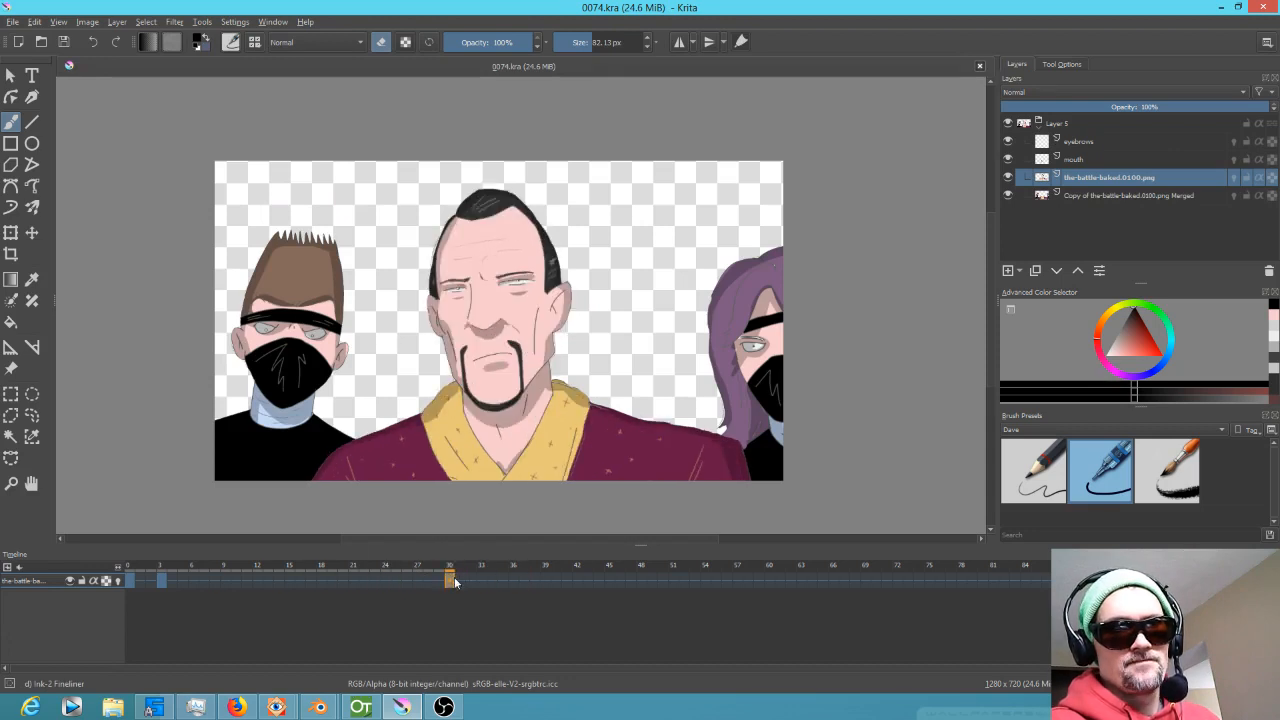
{"action": "left_click", "coordinate": [160, 570]}
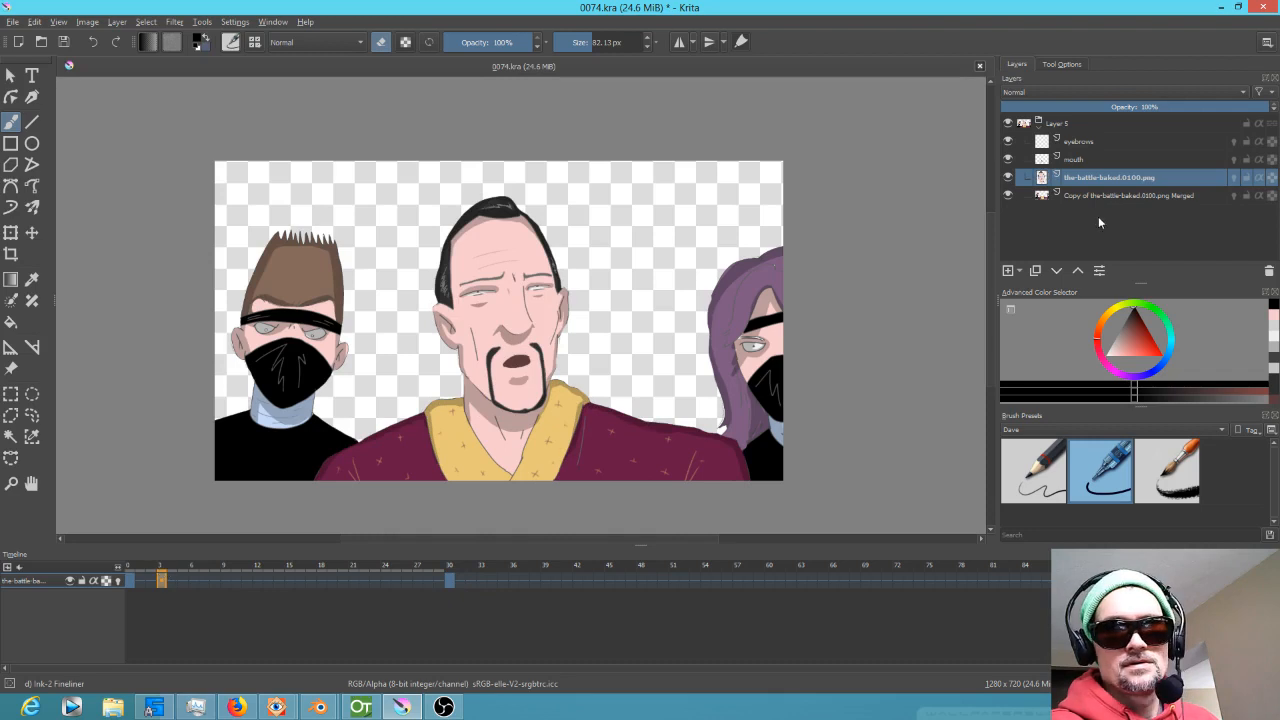
{"action": "left_click", "coordinate": [1009, 196]}
{"action": "left_click", "coordinate": [1009, 196]}
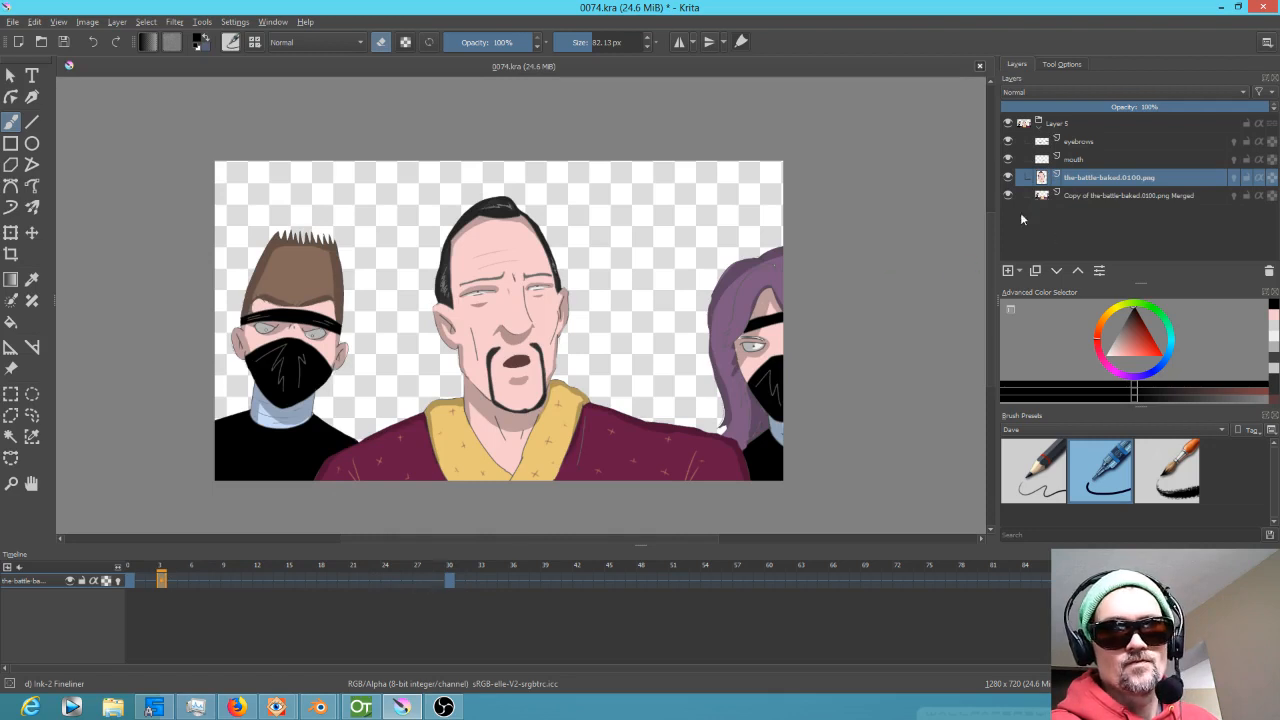
{"action": "left_click", "coordinate": [1008, 179]}
{"action": "left_click", "coordinate": [450, 571]}
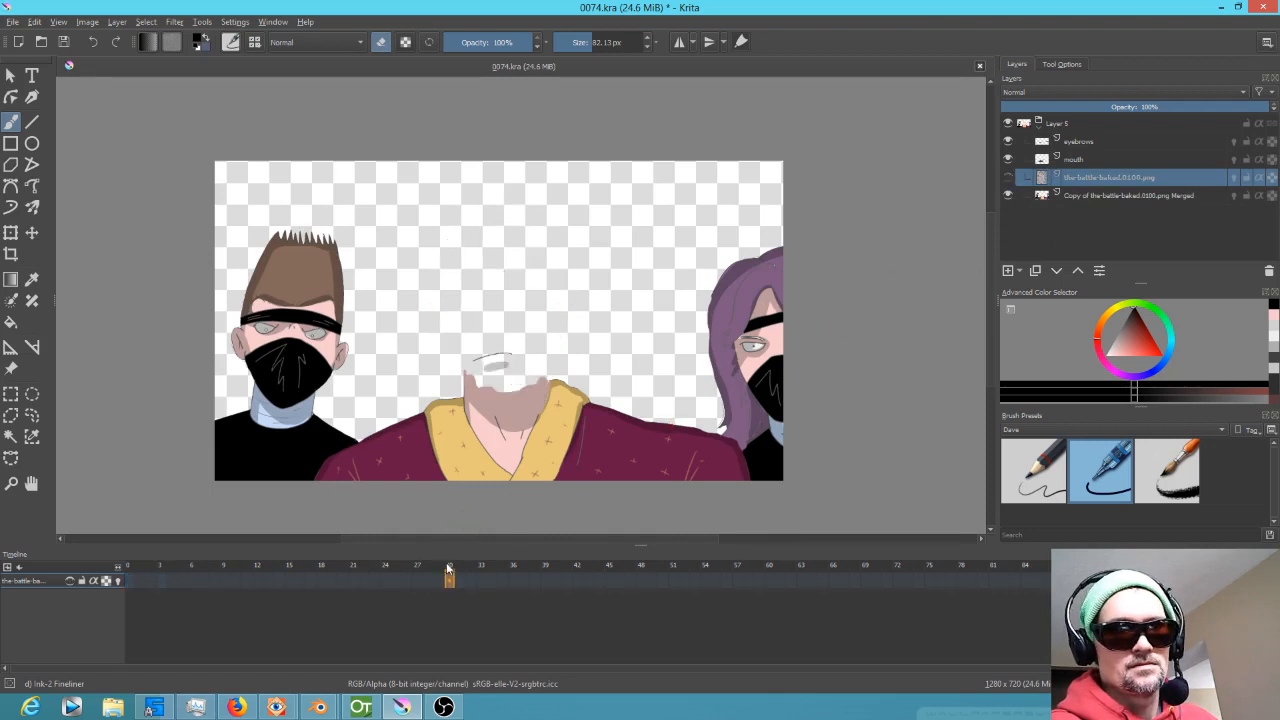
{"action": "left_click_drag", "start_coordinate": [452, 570], "coordinate": [123, 520]}
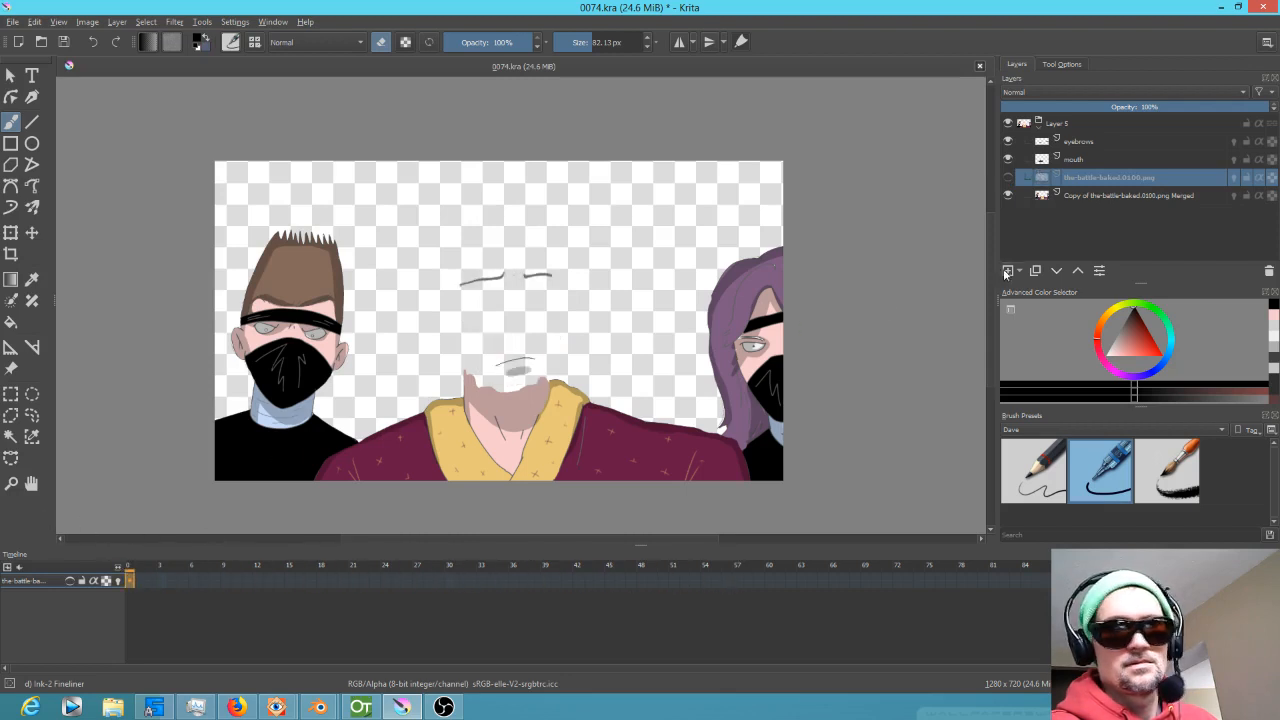
{"action": "left_click", "coordinate": [1008, 179]}
{"action": "left_click_drag", "start_coordinate": [146, 571], "coordinate": [437, 597]}
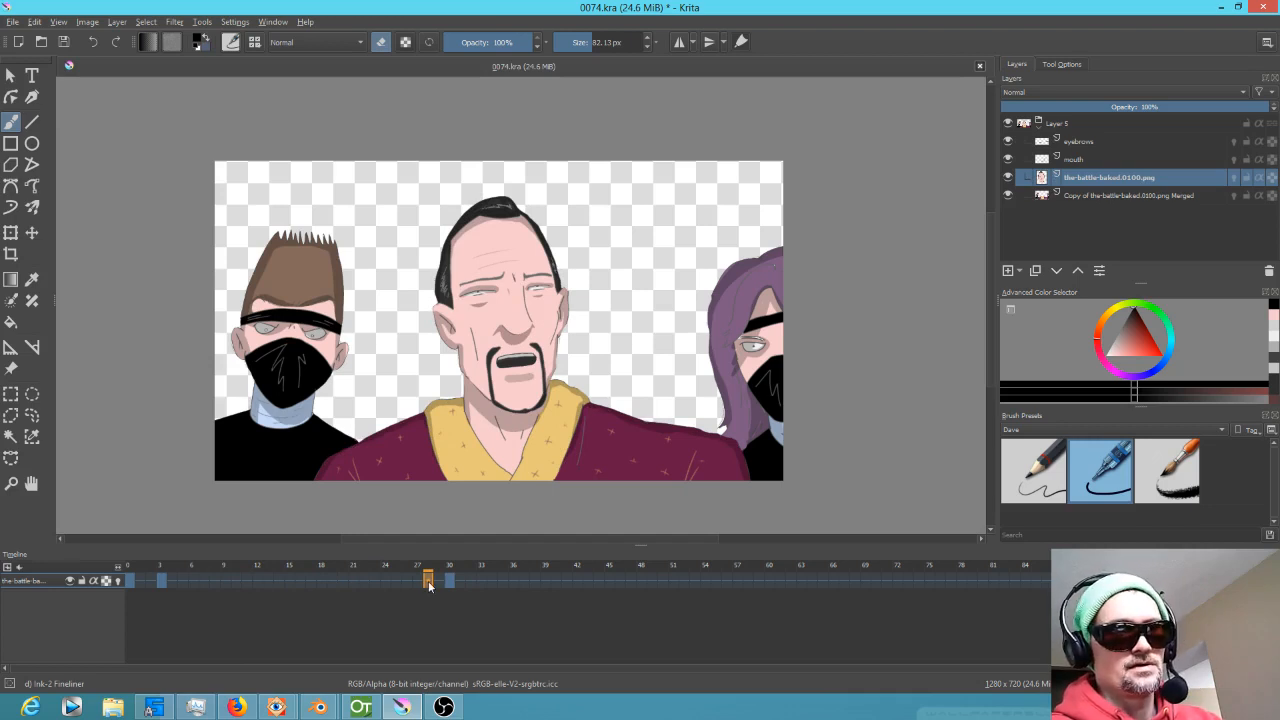
Copy the frame 30 keyframe of the-battle-baked.0100.png to frame 28 on the timeline.
{"action": "mouse_move", "coordinate": [429, 583]}
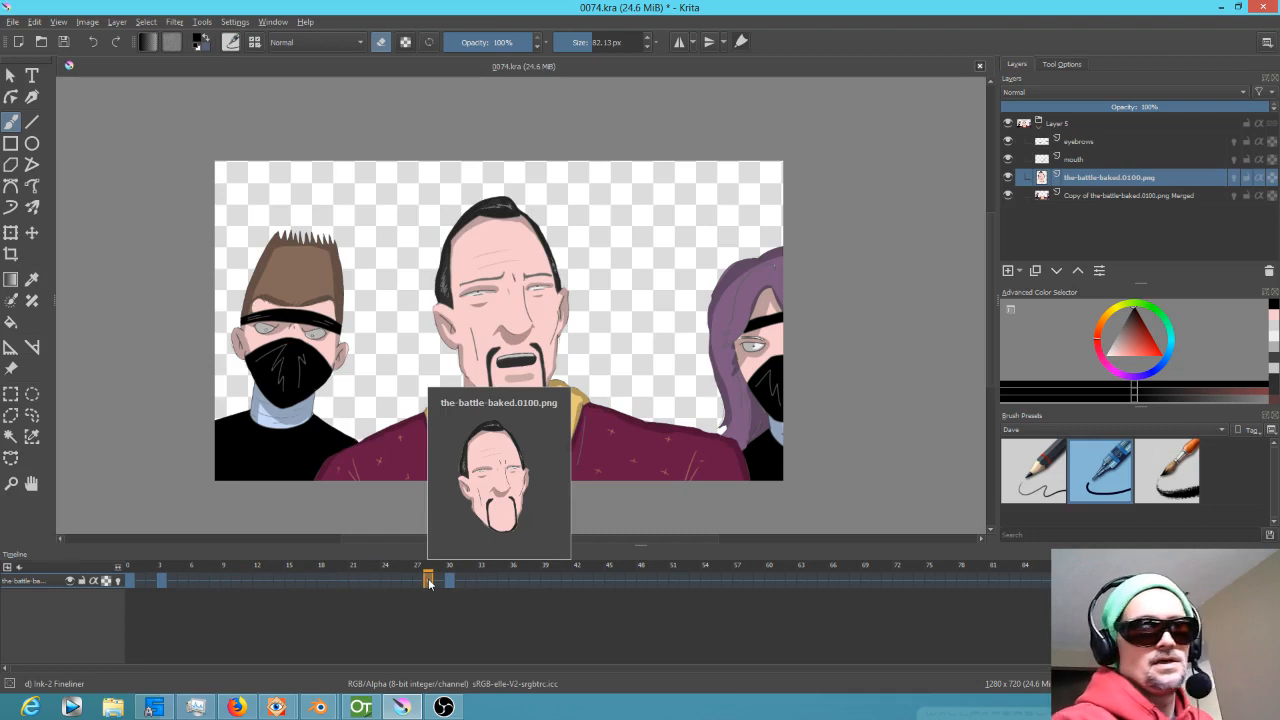
{"action": "left_click", "coordinate": [451, 585]}
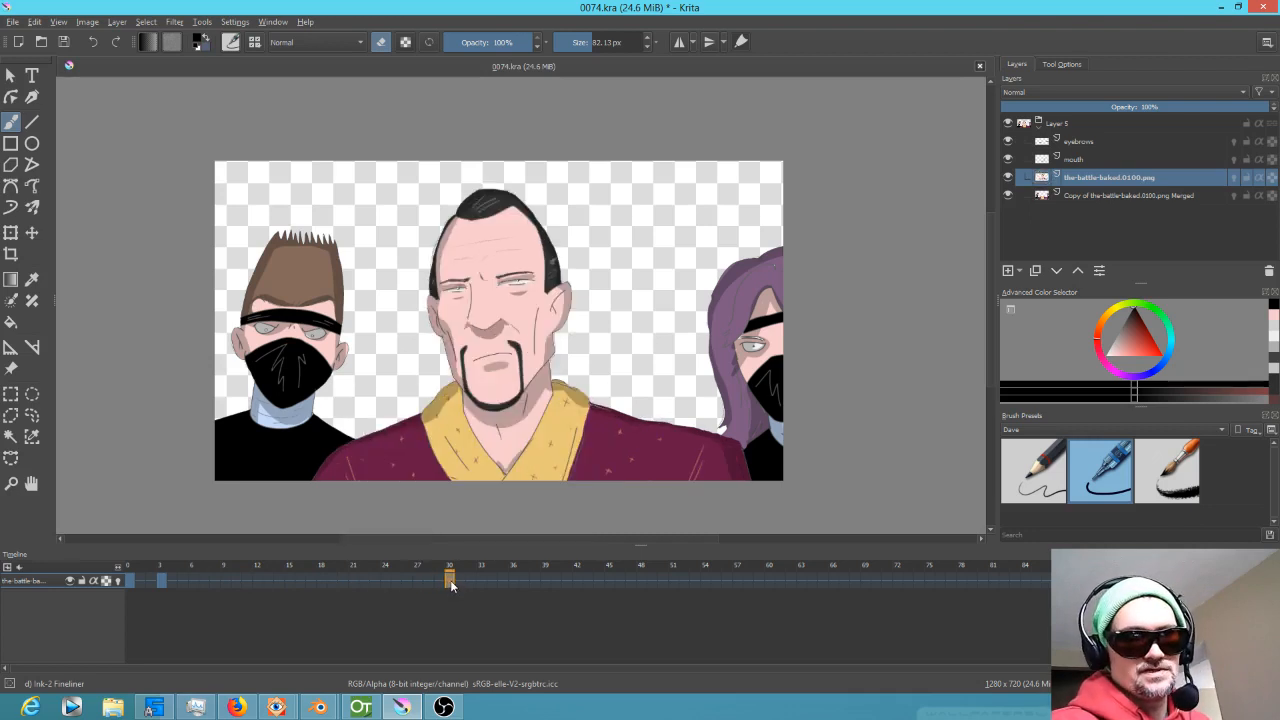
{"action": "mouse_move", "coordinate": [446, 584]}
{"action": "left_mouse_down"}
{"action": "mouse_move", "coordinate": [431, 585]}
{"action": "mouse_move", "coordinate": [448, 585]}
{"action": "left_mouse_up"}
{"action": "left_click", "coordinate": [430, 585]}
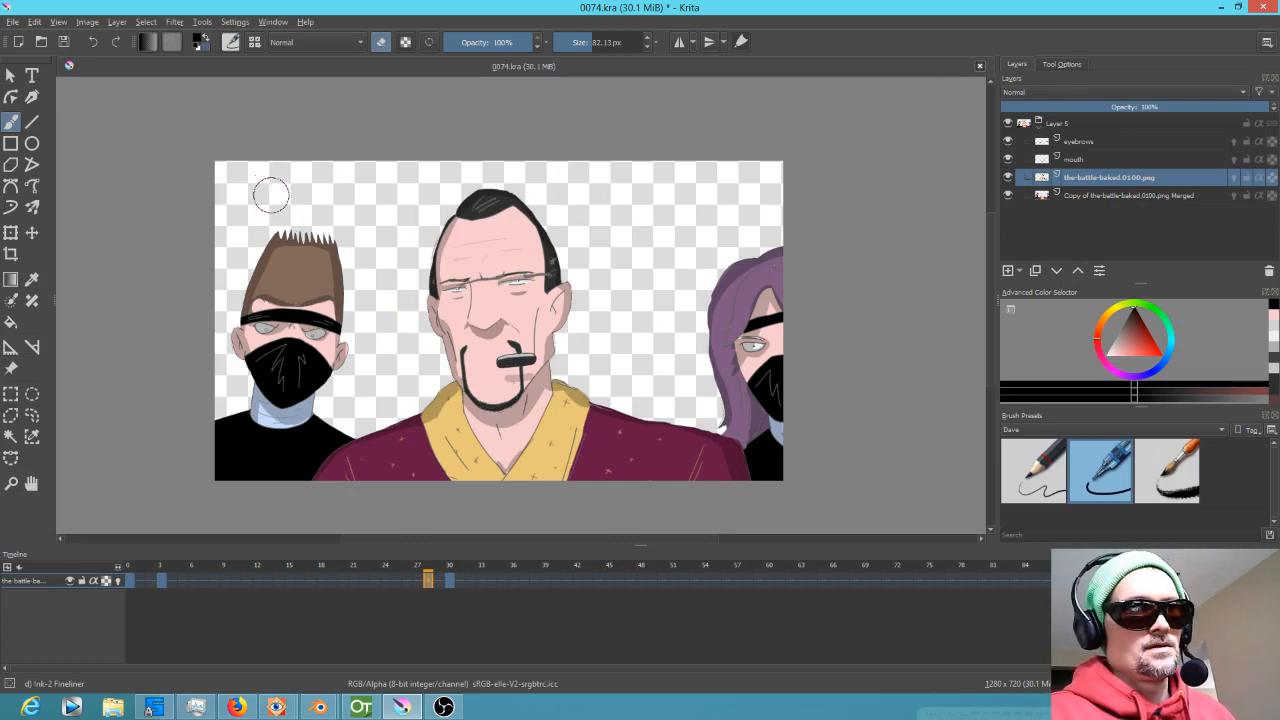
{"action": "left_click", "coordinate": [10, 232]}
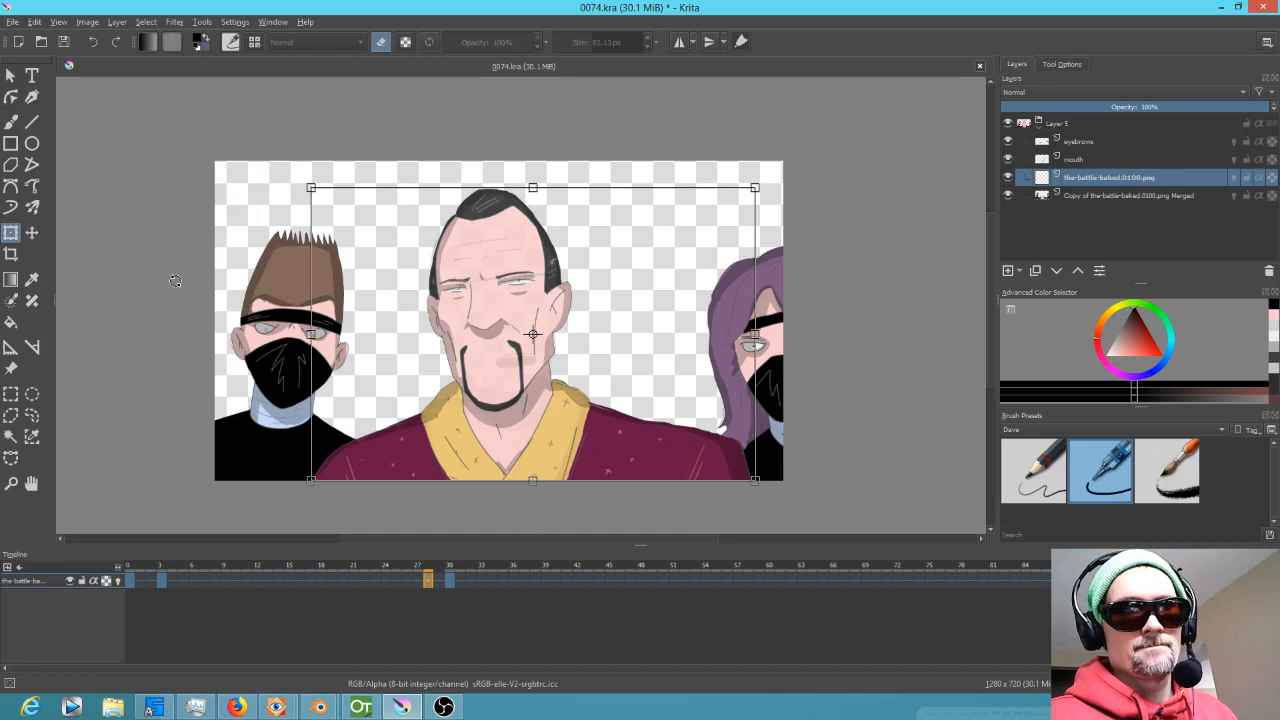
{"action": "left_click", "coordinate": [418, 573]}
{"action": "left_click", "coordinate": [428, 578]}
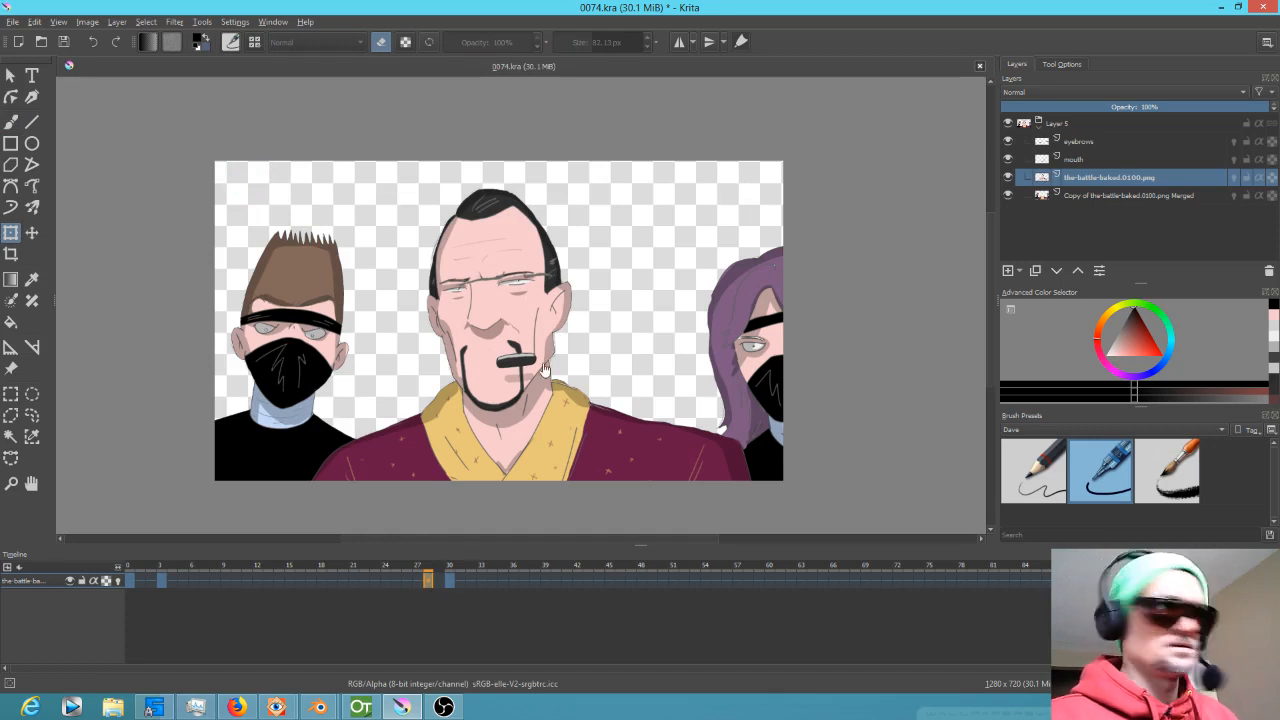
Lasso the talking character's head at frame 28, mirror it horizontally, tilt it counterclockwise and reposition it over the collar.
{"action": "key", "text": "l"}
{"action": "mouse_move", "coordinate": [567, 184]}
{"action": "left_mouse_down"}
{"action": "mouse_move", "coordinate": [472, 171]}
{"action": "mouse_move", "coordinate": [411, 236]}
{"action": "mouse_move", "coordinate": [409, 313]}
{"action": "left_mouse_up"}
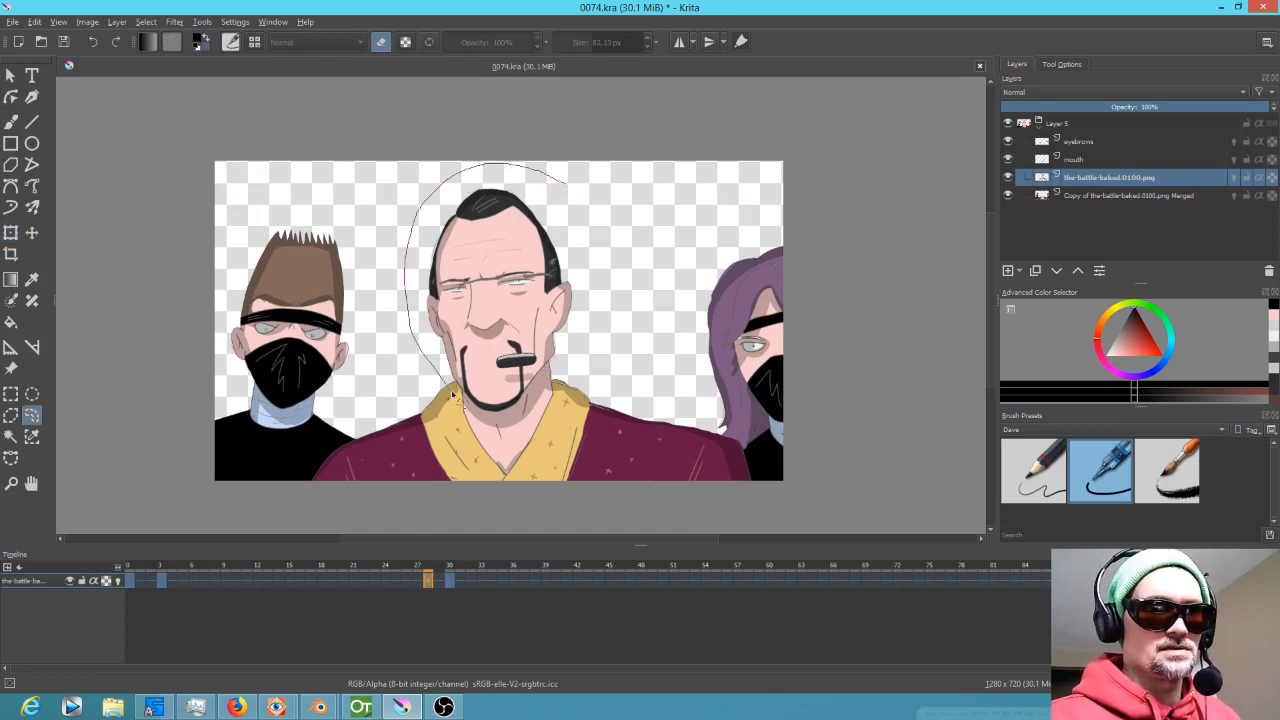
{"action": "mouse_move", "coordinate": [532, 405]}
{"action": "left_mouse_down"}
{"action": "mouse_move", "coordinate": [607, 268]}
{"action": "mouse_move", "coordinate": [557, 194]}
{"action": "left_mouse_up"}
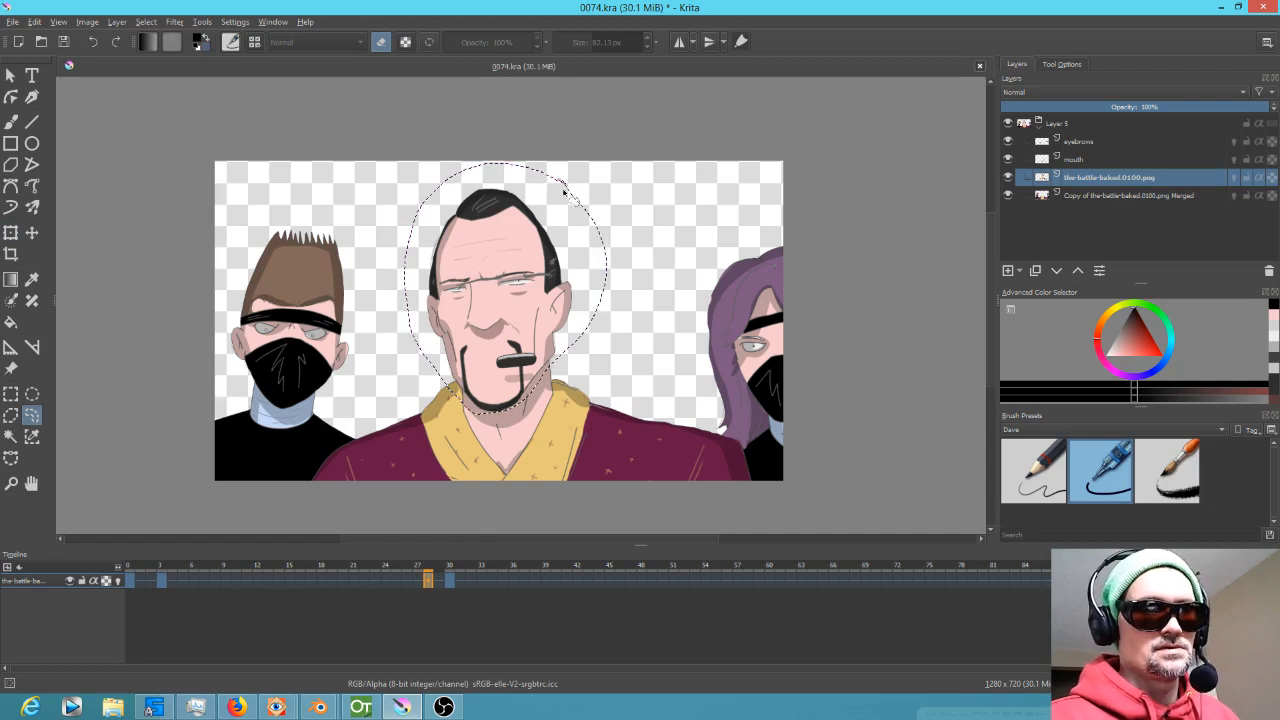
{"action": "left_click", "coordinate": [10, 232]}
{"action": "left_click", "coordinate": [1066, 64]}
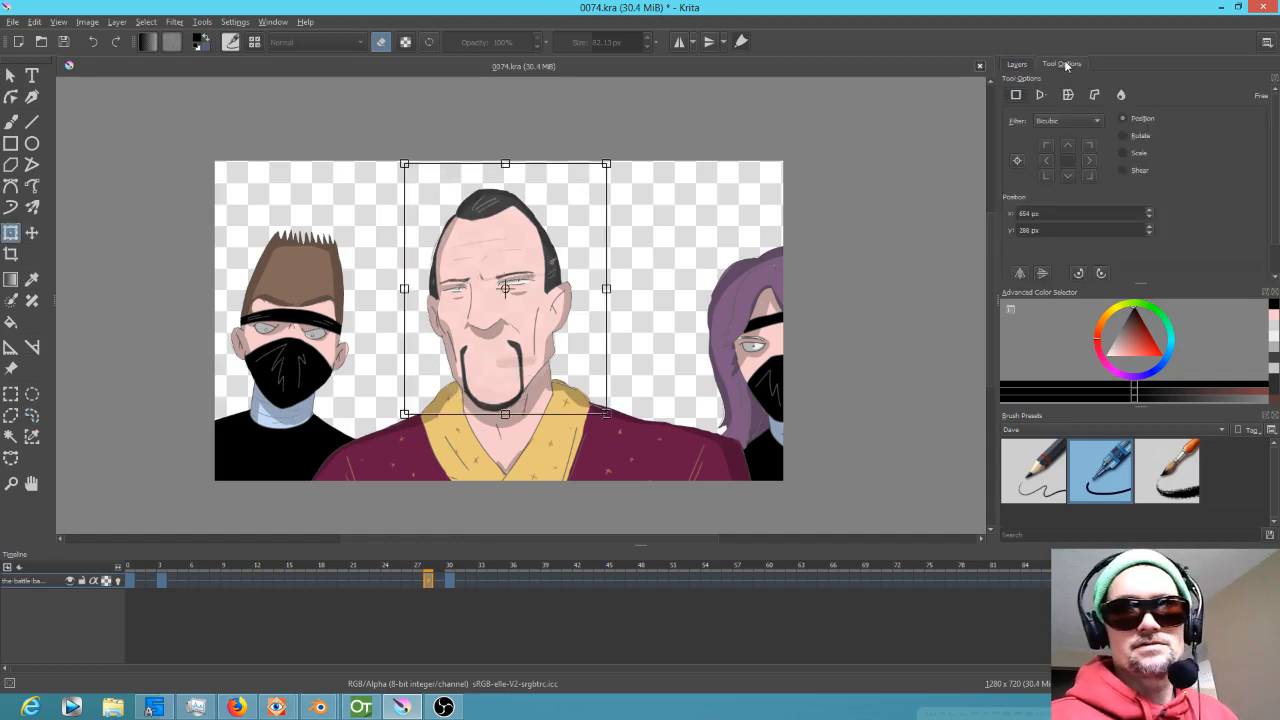
{"action": "left_click", "coordinate": [1019, 277]}
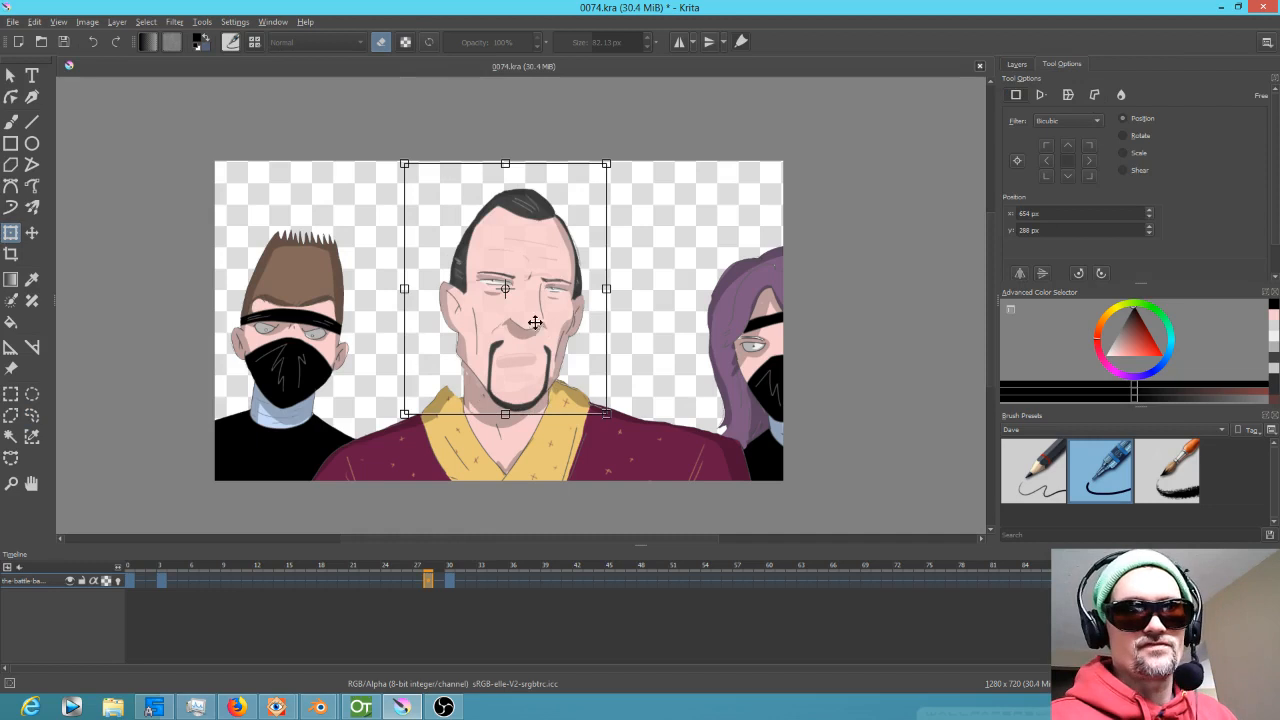
{"action": "left_click_drag", "start_coordinate": [614, 159], "coordinate": [575, 143]}
{"action": "left_click_drag", "start_coordinate": [545, 351], "coordinate": [539, 356]}
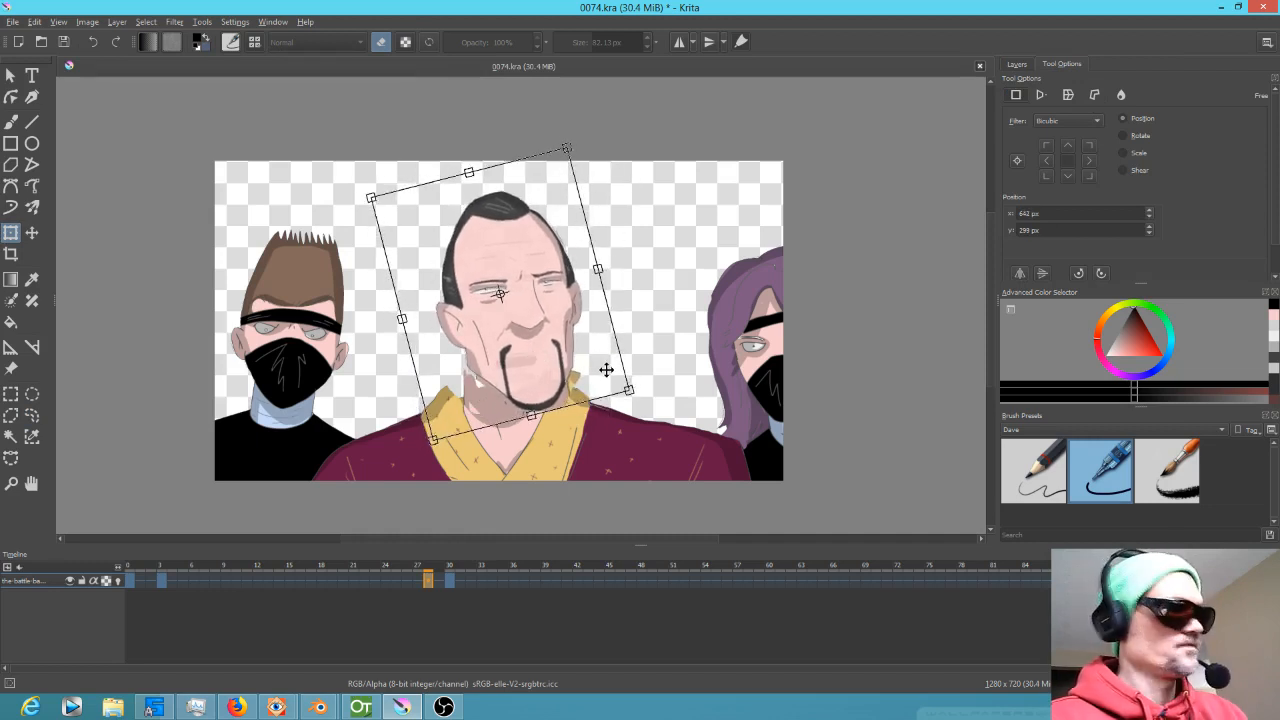
{"action": "key", "text": "Escape"}
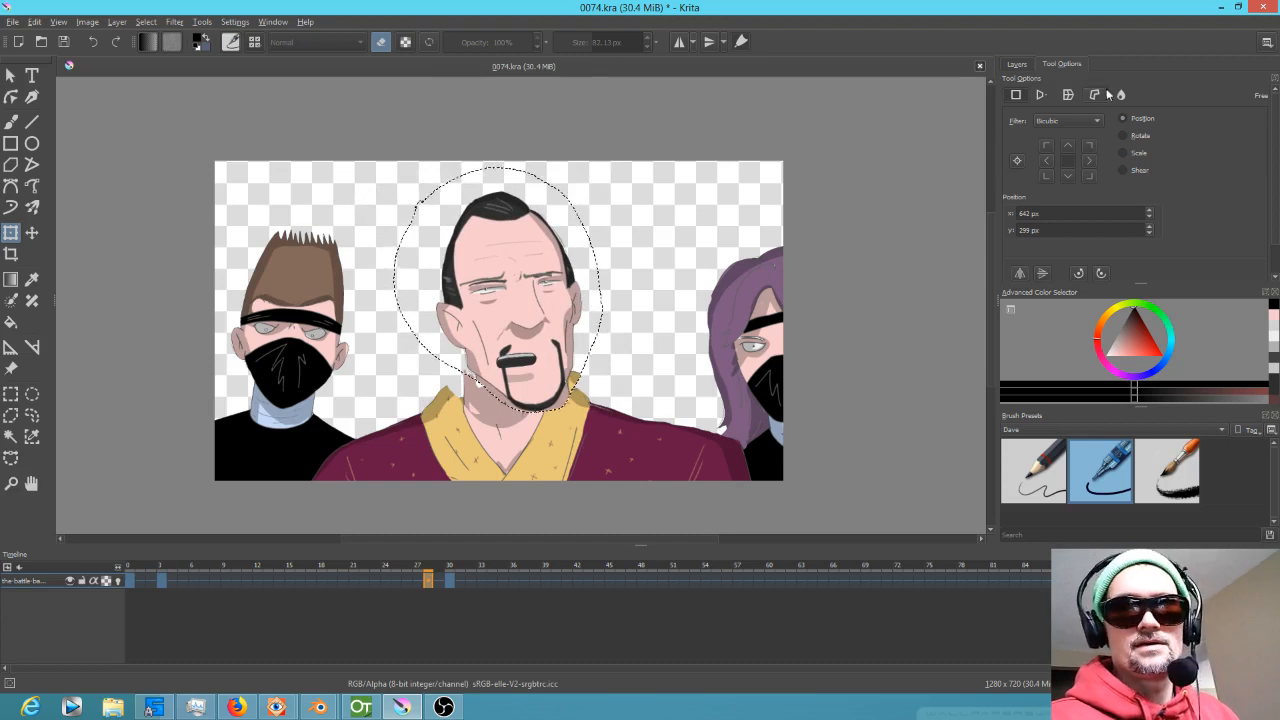
Push the selected head left at frame 28 with a Liquify brush of 1,000 px and apply the deformation.
{"action": "left_click", "coordinate": [1120, 94]}
{"action": "left_click_drag", "start_coordinate": [565, 334], "coordinate": [957, 300], "text": "shift"}
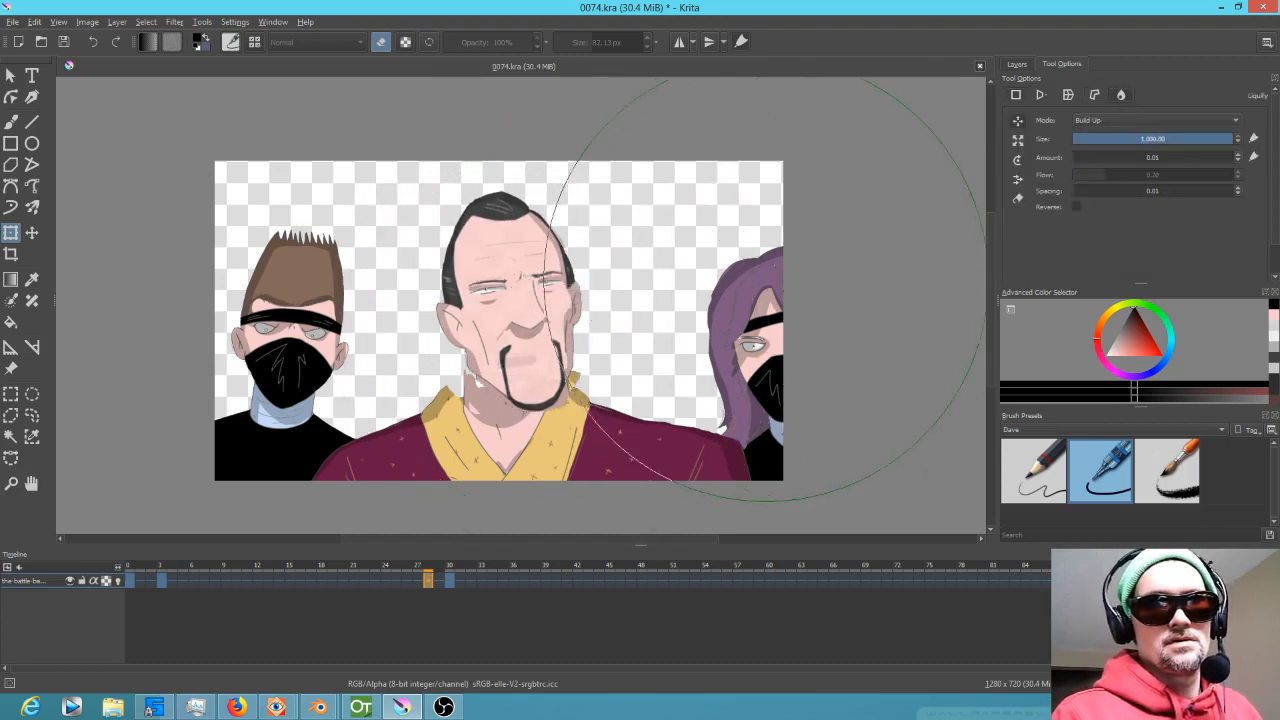
{"action": "mouse_move", "coordinate": [560, 307]}
{"action": "left_mouse_down"}
{"action": "mouse_move", "coordinate": [424, 337]}
{"action": "mouse_move", "coordinate": [414, 317]}
{"action": "mouse_move", "coordinate": [500, 329]}
{"action": "mouse_move", "coordinate": [606, 309]}
{"action": "mouse_move", "coordinate": [586, 294]}
{"action": "mouse_move", "coordinate": [440, 295]}
{"action": "mouse_move", "coordinate": [586, 300]}
{"action": "mouse_move", "coordinate": [405, 322]}
{"action": "left_mouse_up"}
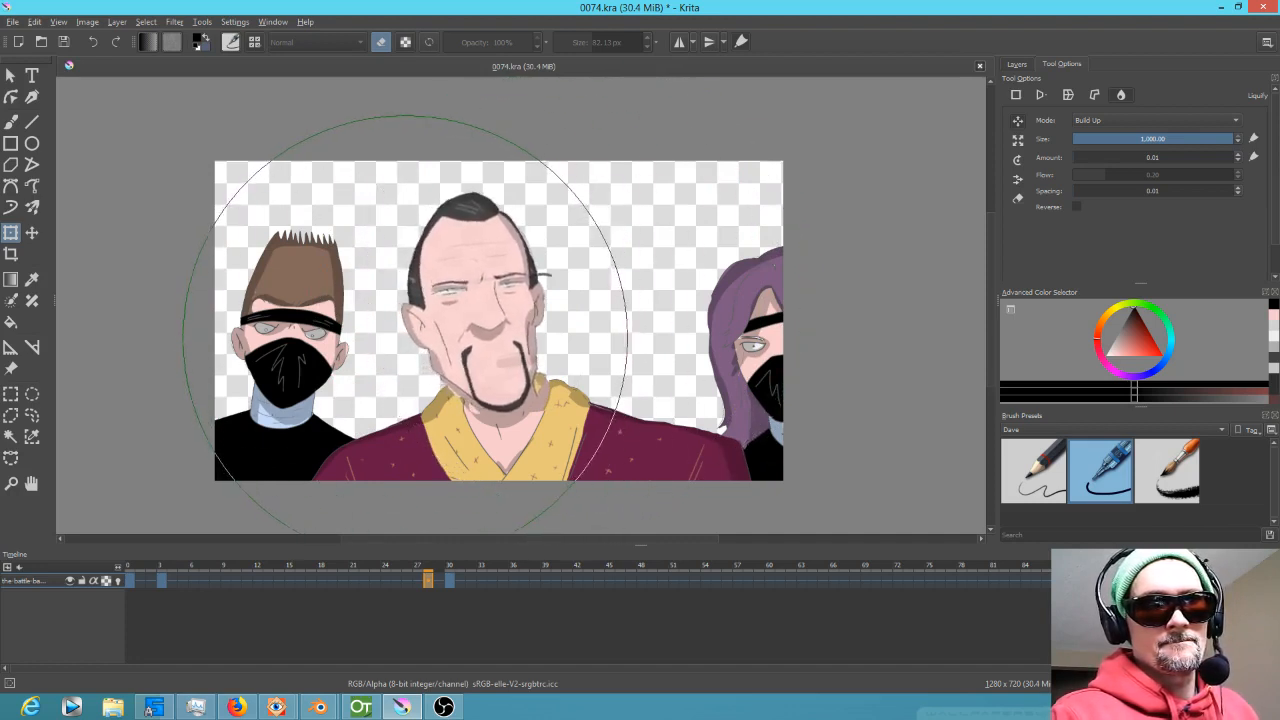
{"action": "key", "text": "Return"}
{"action": "left_click", "coordinate": [15, 237]}
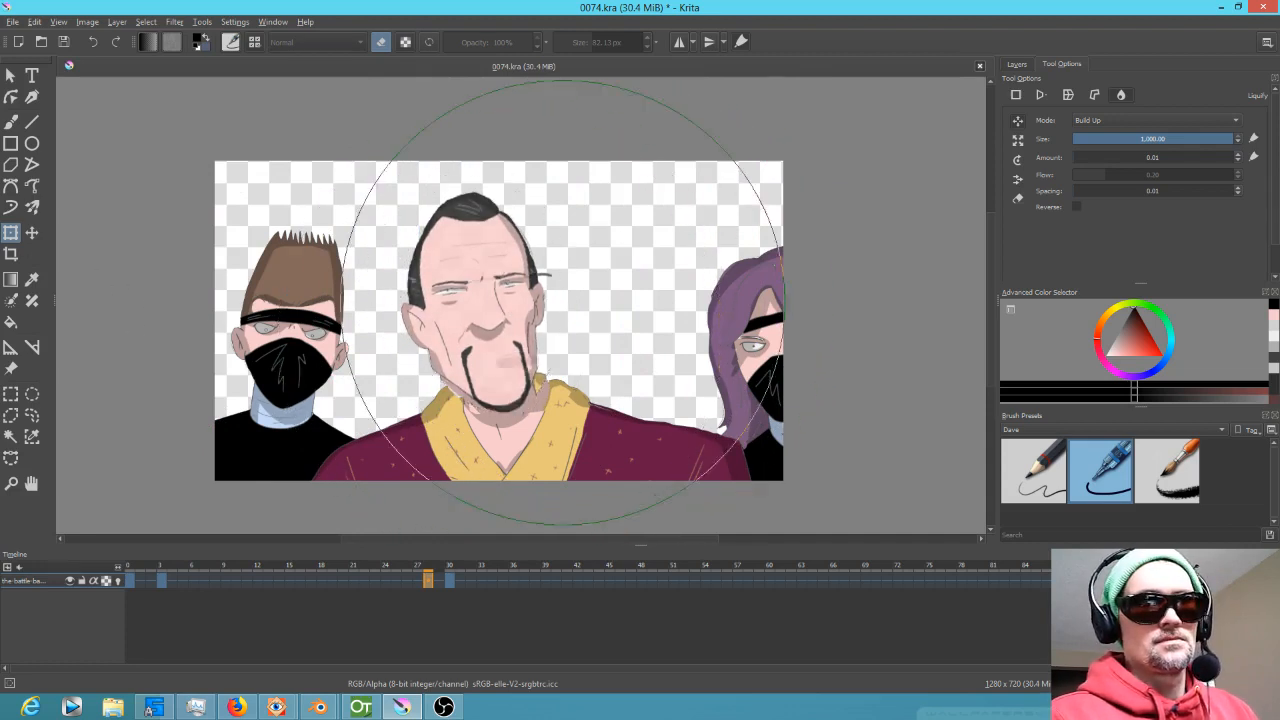
Move the head right at frame 28, tilt it clockwise, clear the selection, and compare frames 27 and 28.
{"action": "left_click", "coordinate": [1016, 95]}
{"action": "left_click_drag", "start_coordinate": [487, 347], "coordinate": [504, 345]}
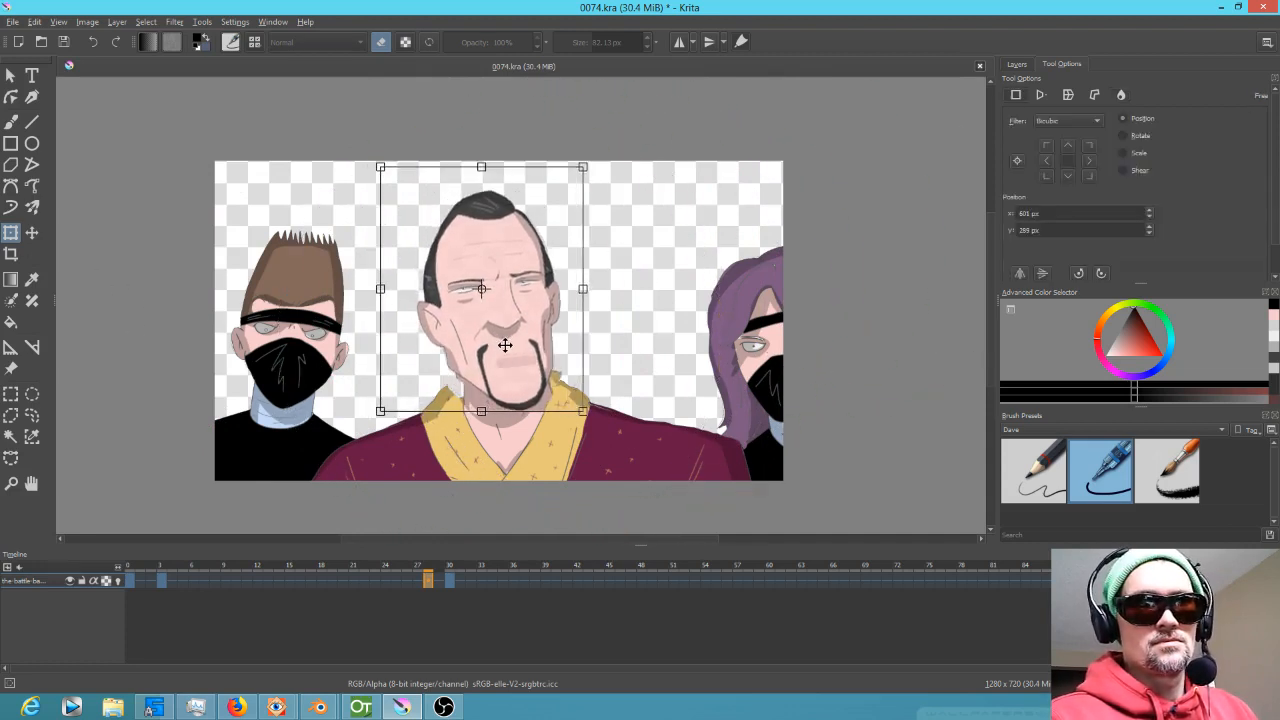
{"action": "left_click_drag", "start_coordinate": [594, 163], "coordinate": [607, 172]}
{"action": "left_click_drag", "start_coordinate": [528, 334], "coordinate": [534, 340]}
{"action": "mouse_move", "coordinate": [428, 567]}
{"action": "left_mouse_down"}
{"action": "mouse_move", "coordinate": [400, 567]}
{"action": "mouse_move", "coordinate": [471, 573]}
{"action": "mouse_move", "coordinate": [366, 578]}
{"action": "mouse_move", "coordinate": [446, 585]}
{"action": "mouse_move", "coordinate": [421, 587]}
{"action": "left_mouse_up"}
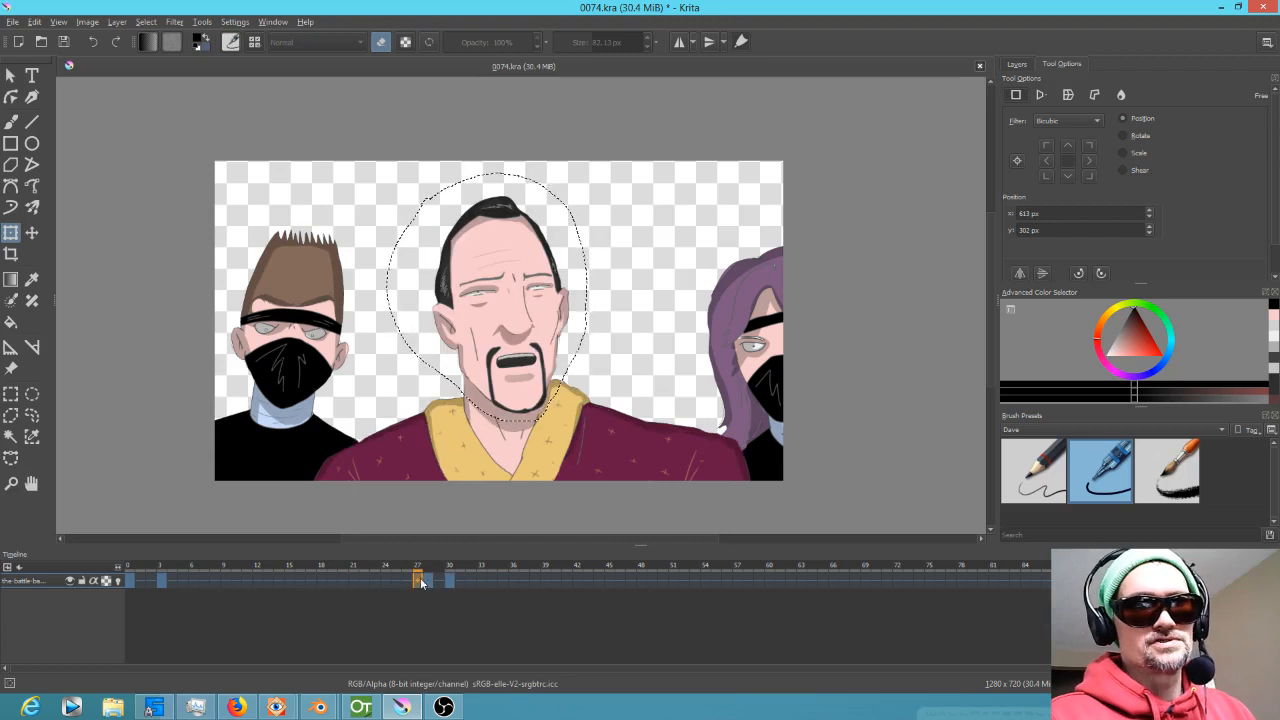
{"action": "key", "text": "ctrl+shift+a"}
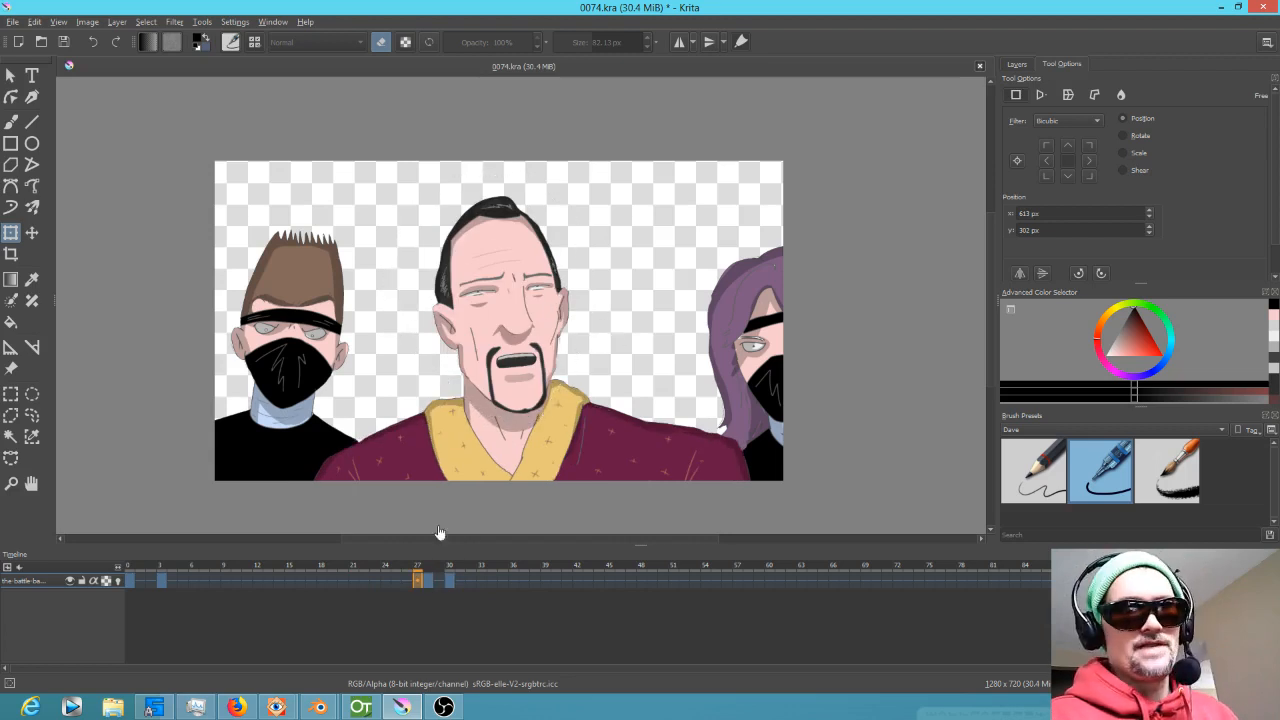
{"action": "left_click", "coordinate": [430, 580]}
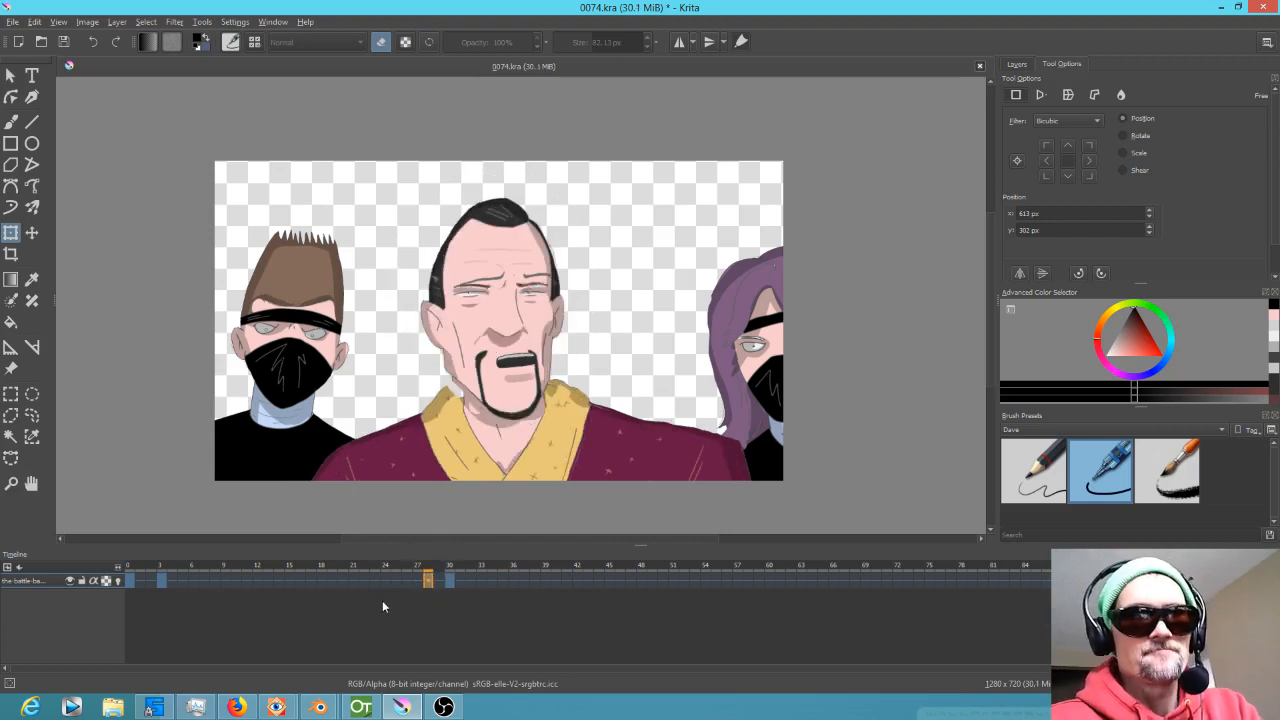
{"action": "mouse_move", "coordinate": [430, 567]}
{"action": "left_mouse_down"}
{"action": "mouse_move", "coordinate": [408, 578]}
{"action": "mouse_move", "coordinate": [450, 577]}
{"action": "mouse_move", "coordinate": [419, 578]}
{"action": "left_mouse_up"}
{"action": "left_click", "coordinate": [428, 576]}
{"action": "mouse_move", "coordinate": [428, 576]}
{"action": "left_mouse_down"}
{"action": "mouse_move", "coordinate": [397, 577]}
{"action": "mouse_move", "coordinate": [430, 569]}
{"action": "left_mouse_up"}
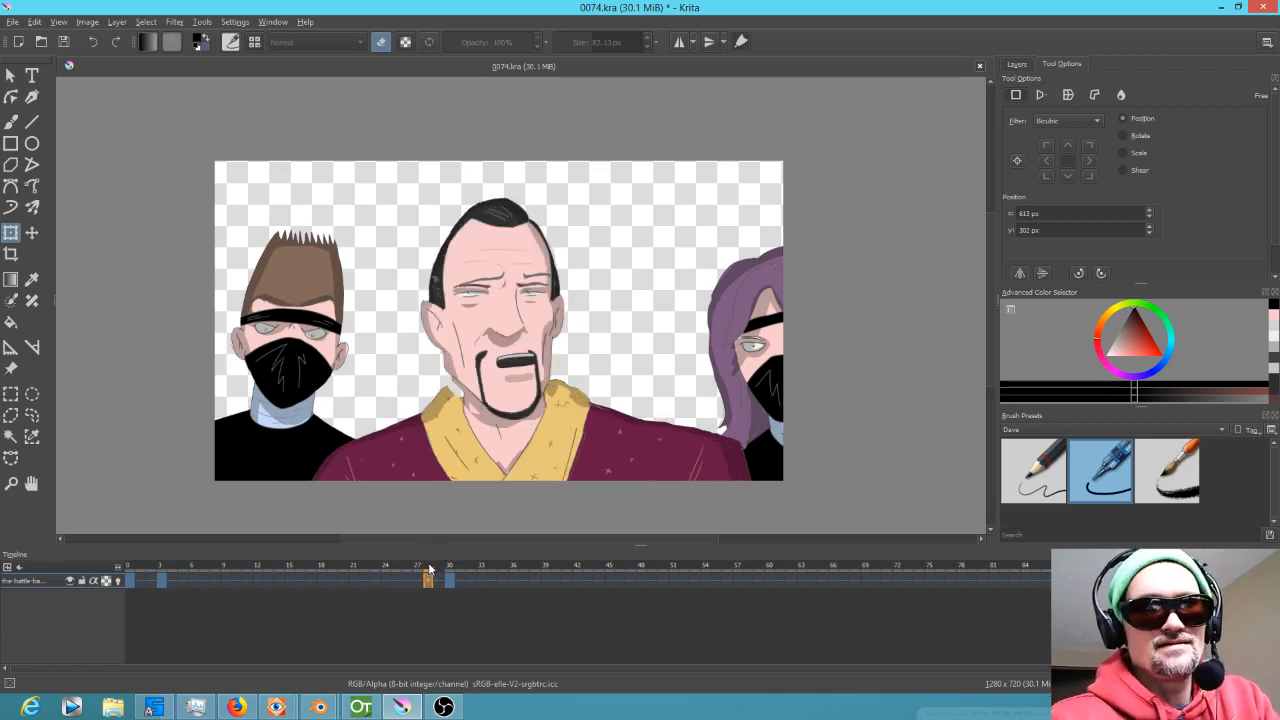
Lasso the talking character's head at frame 28 again, shift it slightly right and widen it a little.
{"action": "left_click_drag", "start_coordinate": [530, 330], "coordinate": [566, 375]}
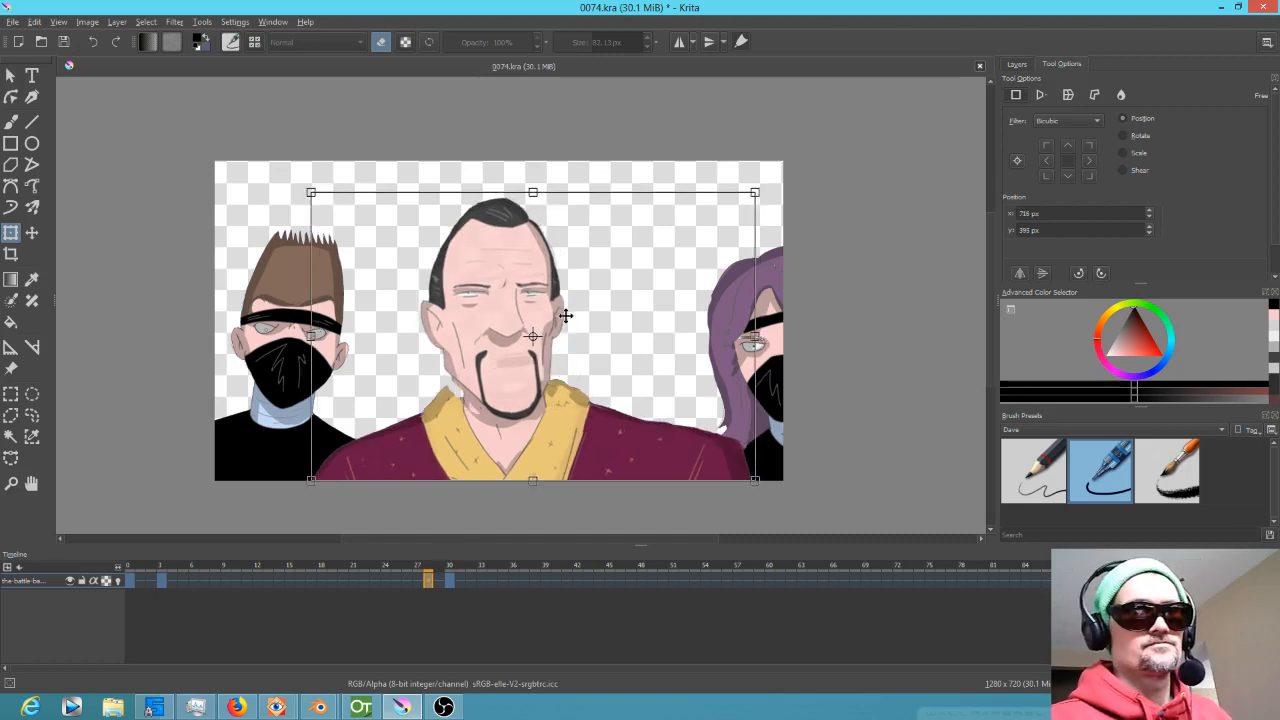
{"action": "key", "text": "l"}
{"action": "mouse_move", "coordinate": [476, 182]}
{"action": "left_mouse_down"}
{"action": "mouse_move", "coordinate": [412, 250]}
{"action": "mouse_move", "coordinate": [424, 330]}
{"action": "left_mouse_up"}
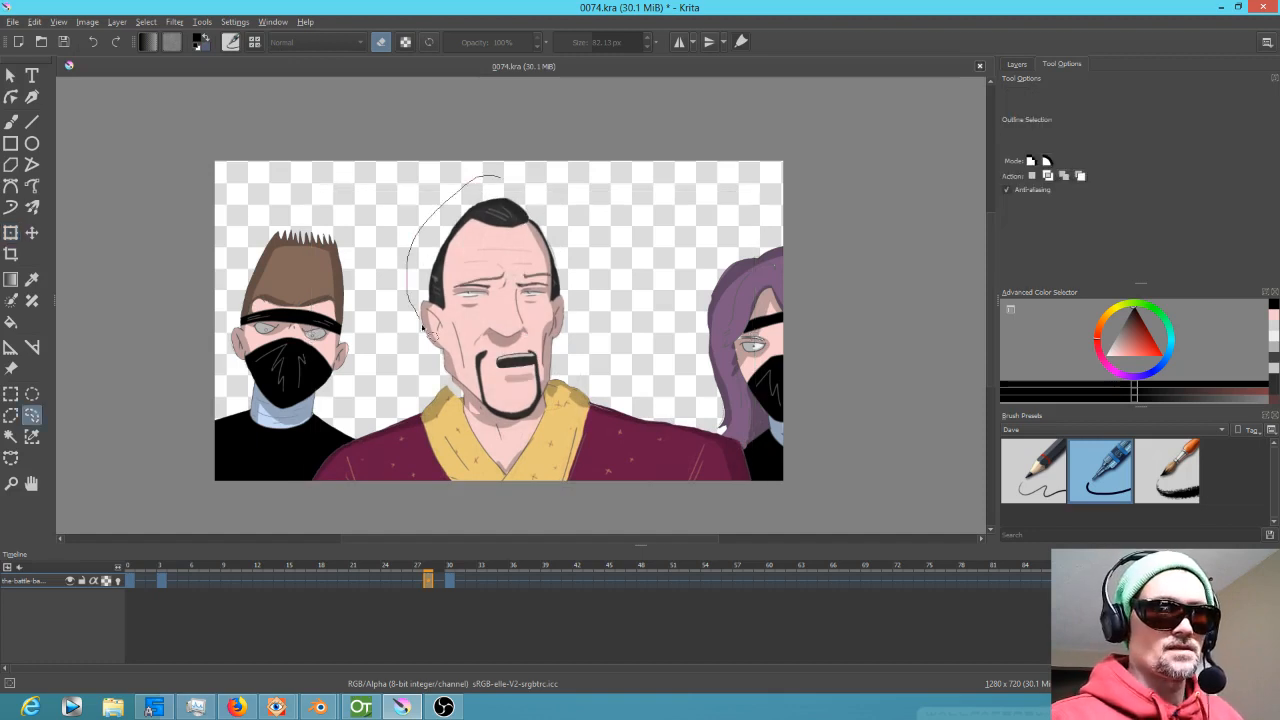
{"action": "mouse_move", "coordinate": [577, 368]}
{"action": "left_mouse_down"}
{"action": "mouse_move", "coordinate": [592, 287]}
{"action": "mouse_move", "coordinate": [488, 178]}
{"action": "left_mouse_up"}
{"action": "left_click", "coordinate": [539, 342]}
{"action": "mouse_move", "coordinate": [539, 341]}
{"action": "left_mouse_down"}
{"action": "mouse_move", "coordinate": [554, 239]}
{"action": "mouse_move", "coordinate": [508, 190]}
{"action": "mouse_move", "coordinate": [437, 219]}
{"action": "mouse_move", "coordinate": [410, 272]}
{"action": "mouse_move", "coordinate": [452, 382]}
{"action": "left_mouse_up"}
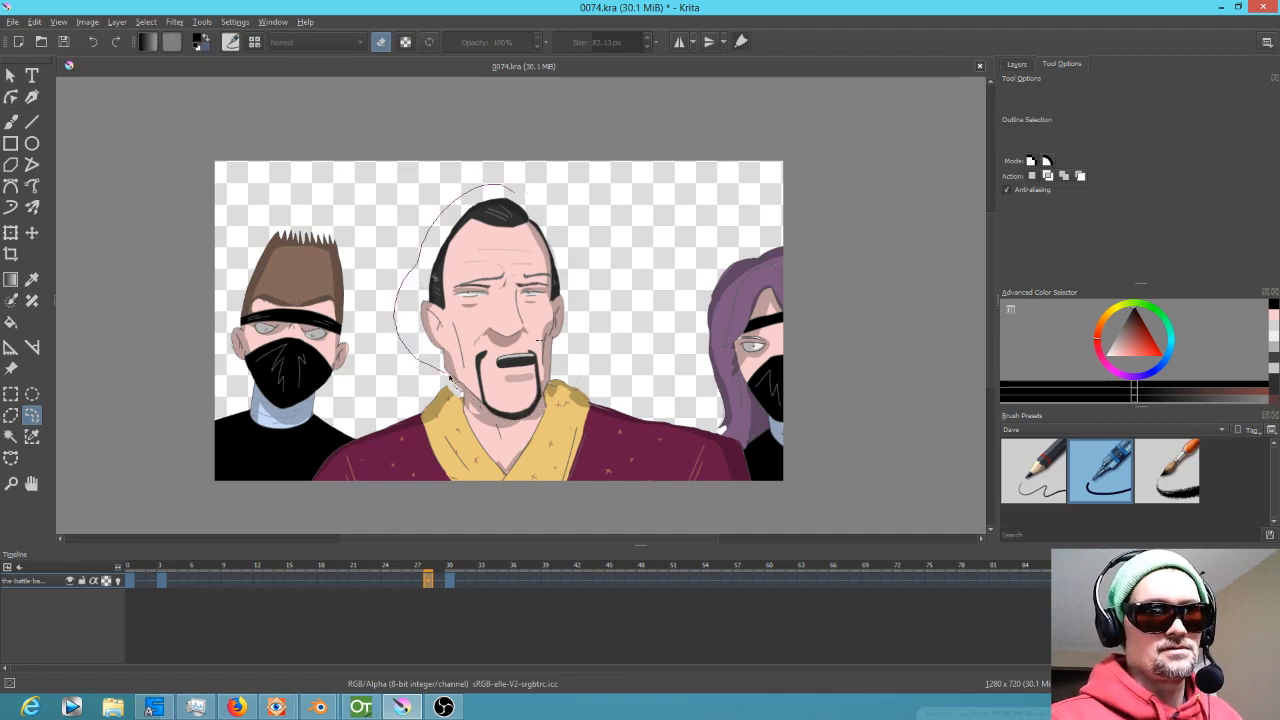
{"action": "left_click_drag", "start_coordinate": [548, 404], "coordinate": [558, 412]}
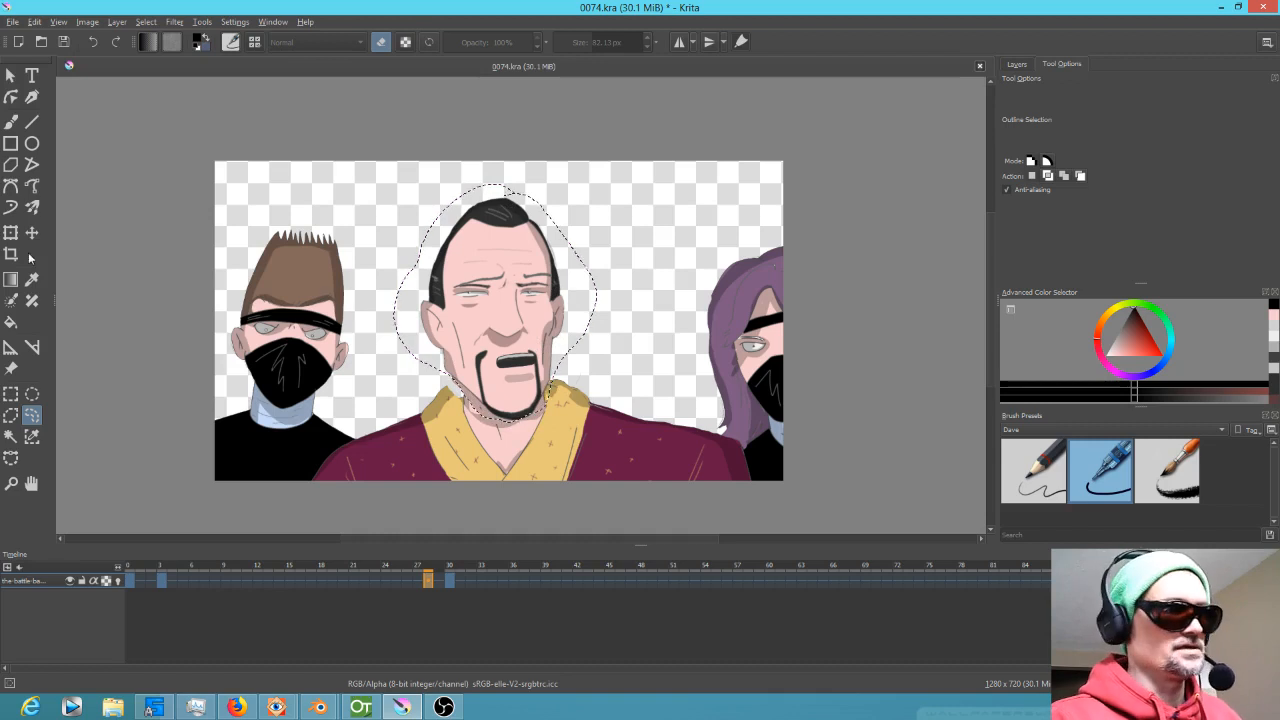
{"action": "key", "text": "ctrl+t"}
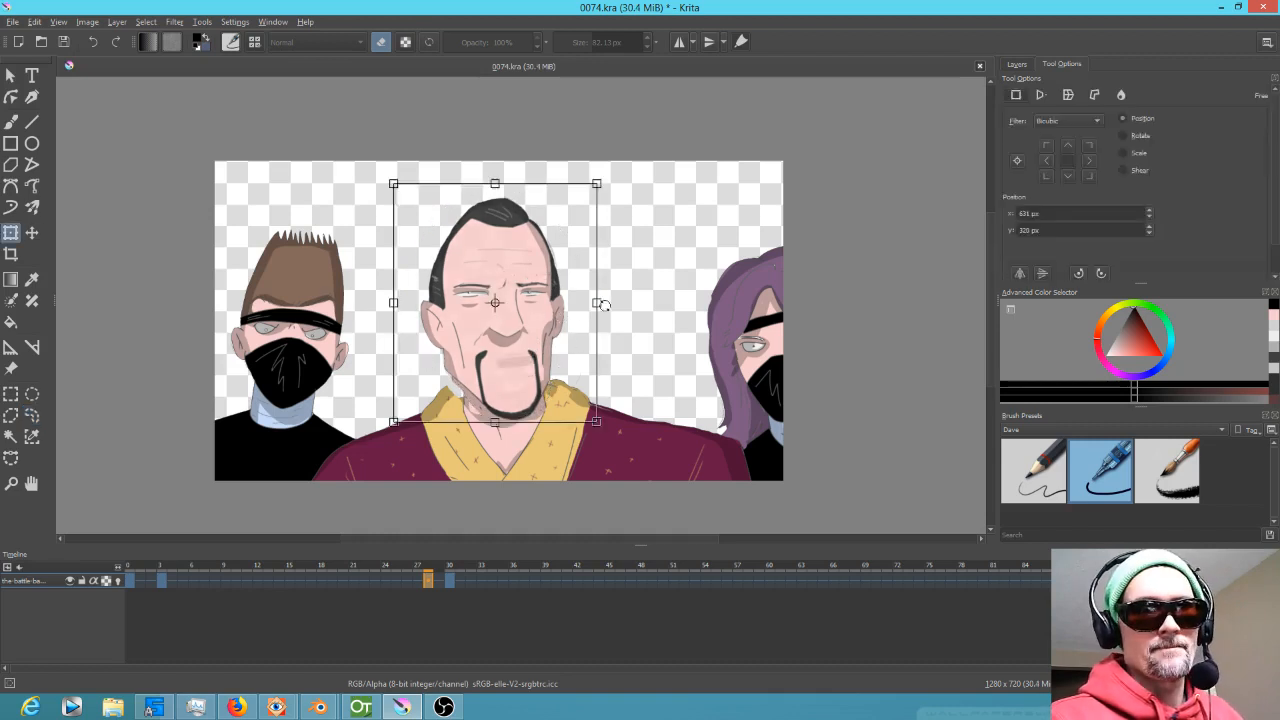
{"action": "left_click_drag", "start_coordinate": [515, 338], "coordinate": [529, 336]}
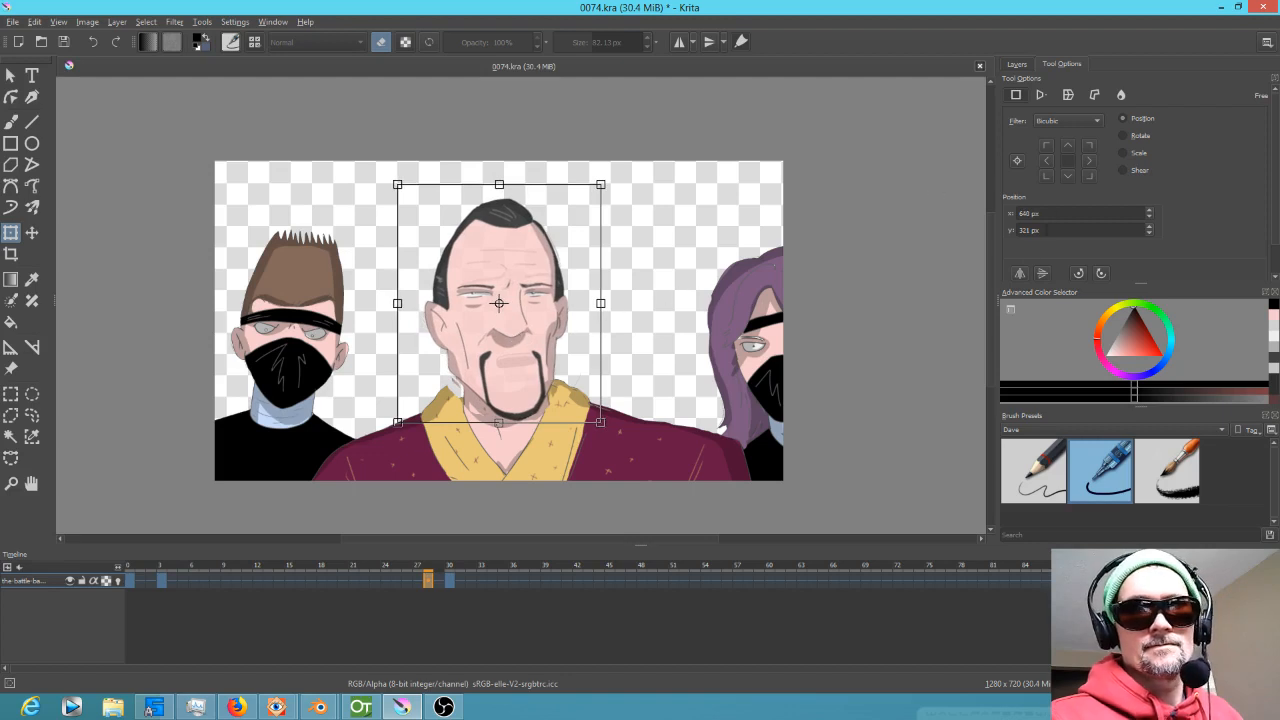
{"action": "left_click_drag", "start_coordinate": [601, 303], "coordinate": [605, 303]}
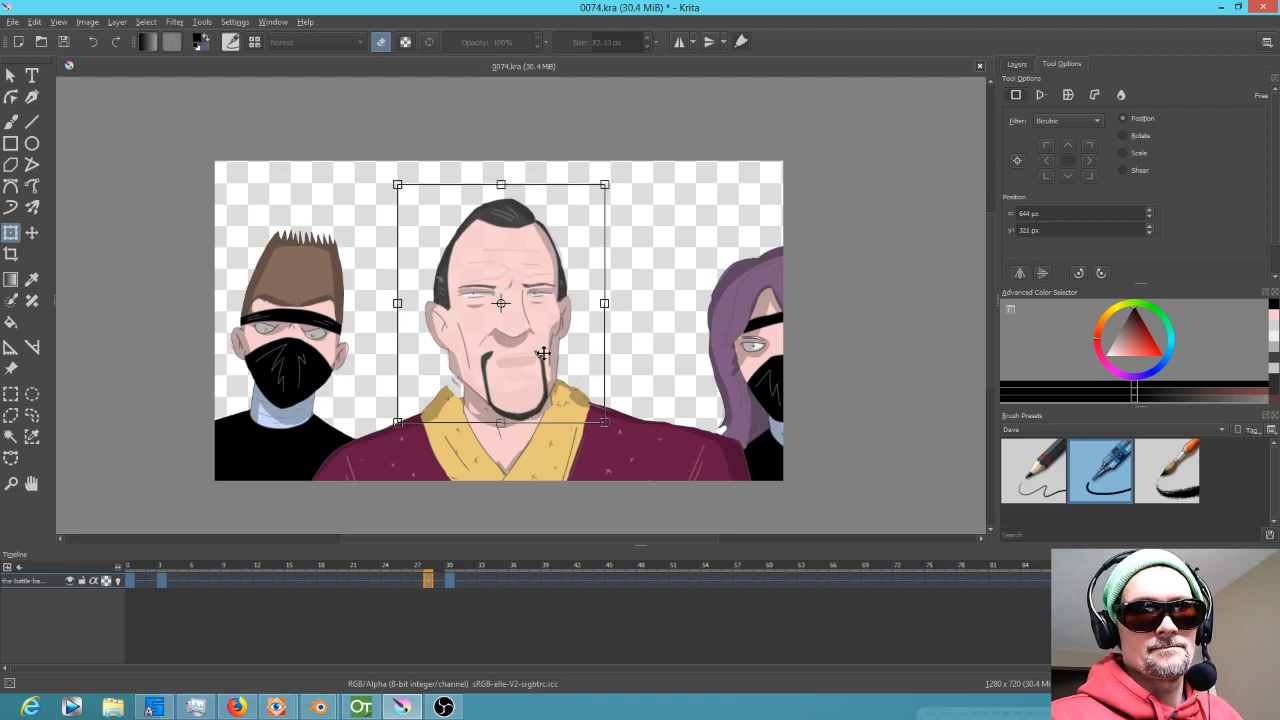
{"action": "left_click_drag", "start_coordinate": [543, 352], "coordinate": [545, 353]}
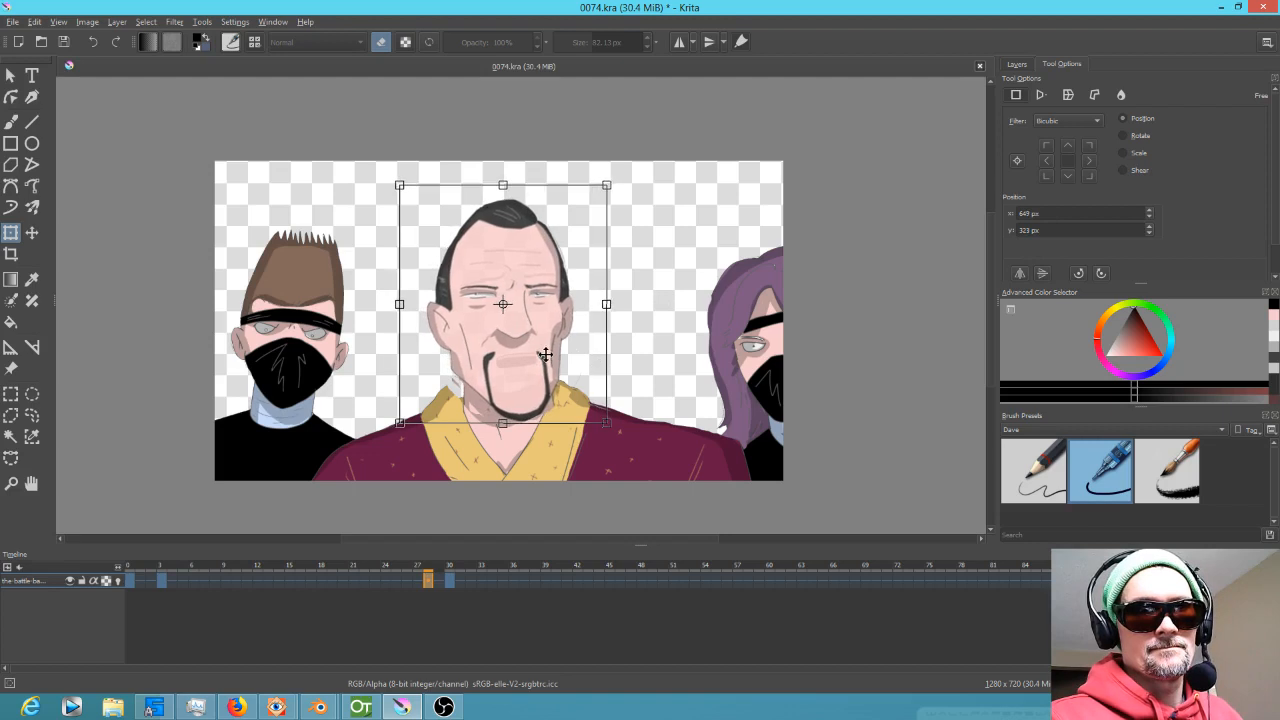
{"action": "left_click", "coordinate": [429, 584]}
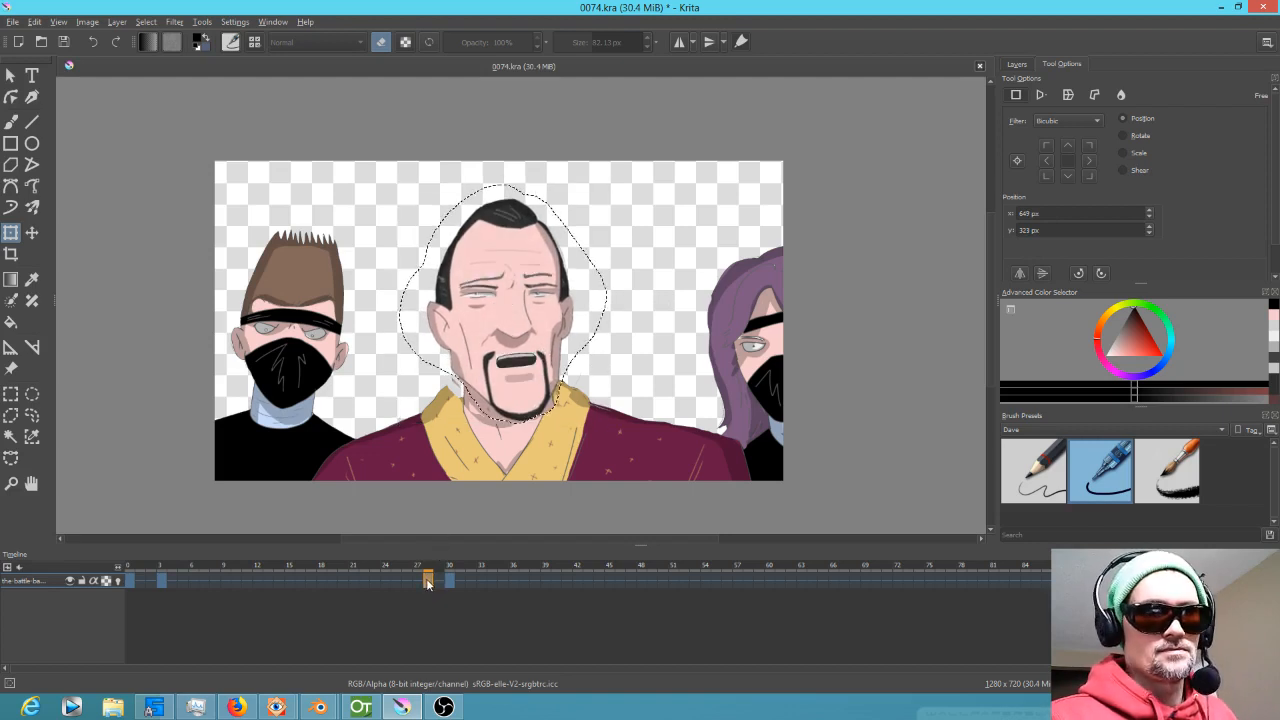
Copy the frame 28 keyframe to frame 26, mirror the selected head horizontally there and shift it slightly left.
{"action": "left_click_drag", "start_coordinate": [429, 584], "coordinate": [409, 585]}
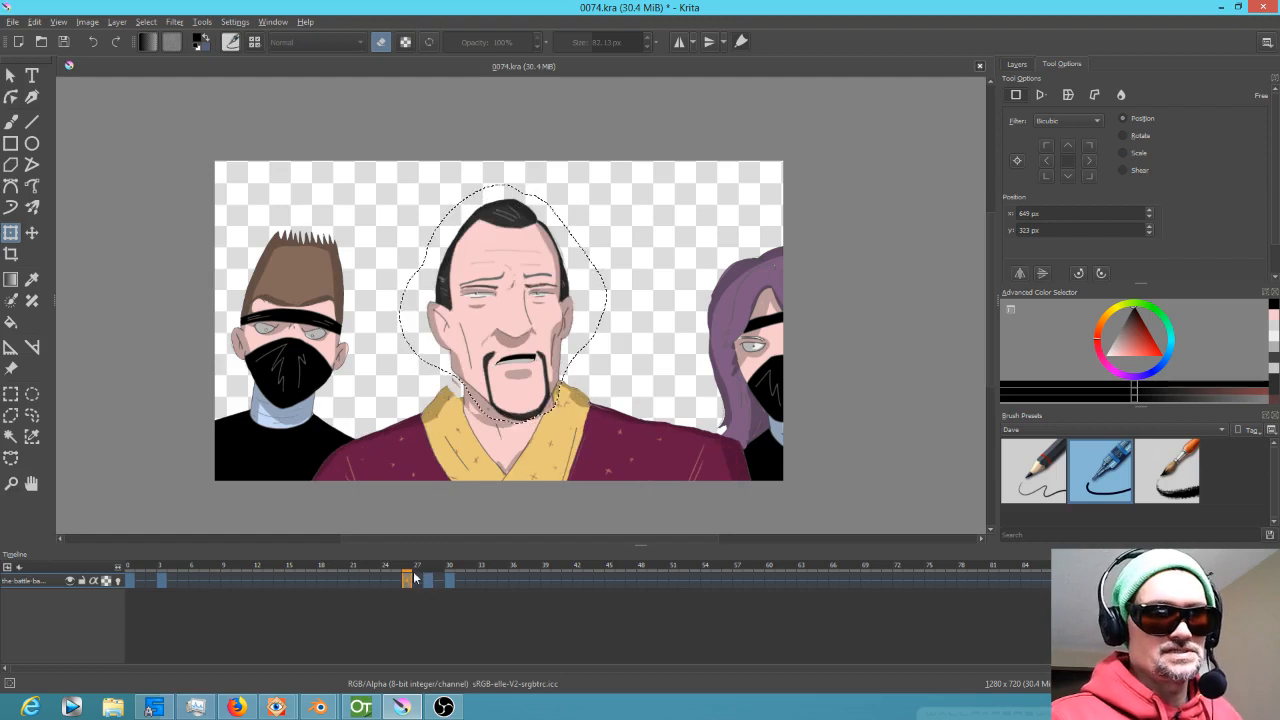
{"action": "left_click", "coordinate": [555, 321]}
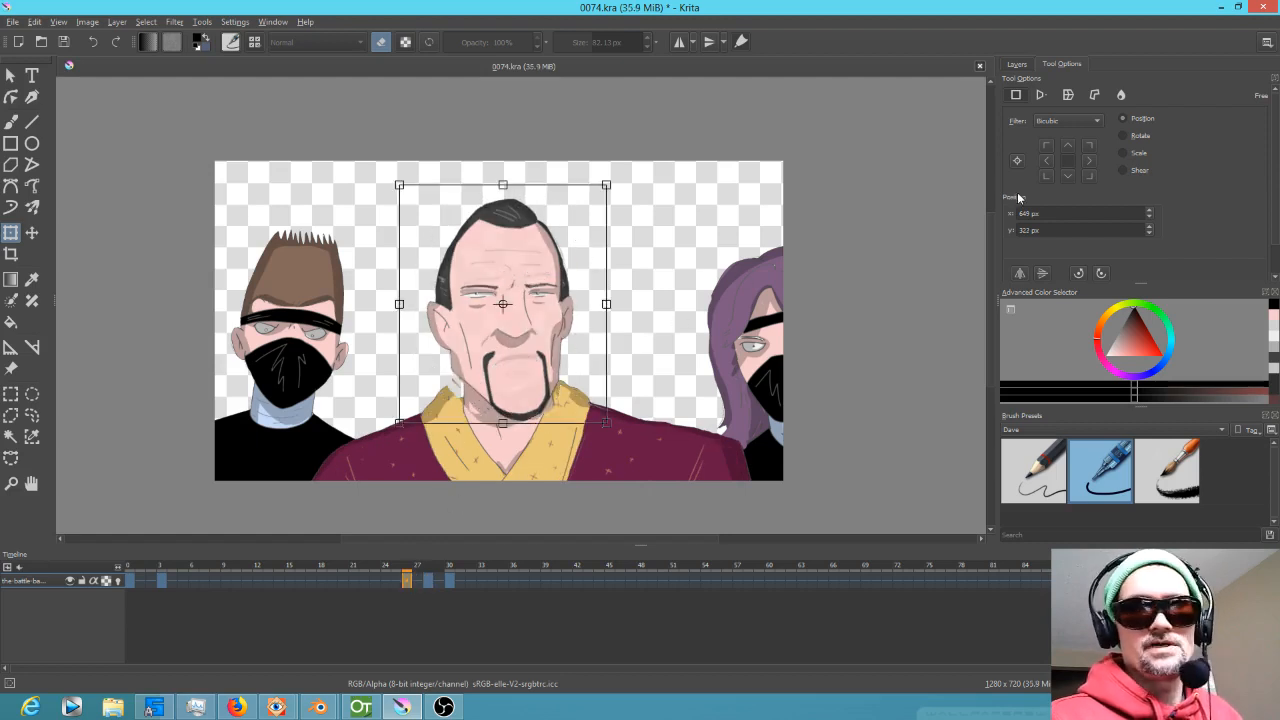
{"action": "left_click", "coordinate": [1042, 271]}
{"action": "mouse_move", "coordinate": [615, 410]}
{"action": "left_mouse_down"}
{"action": "mouse_move", "coordinate": [633, 388]}
{"action": "mouse_move", "coordinate": [626, 413]}
{"action": "left_mouse_up"}
{"action": "left_click_drag", "start_coordinate": [557, 361], "coordinate": [543, 365]}
{"action": "left_click", "coordinate": [372, 571]}
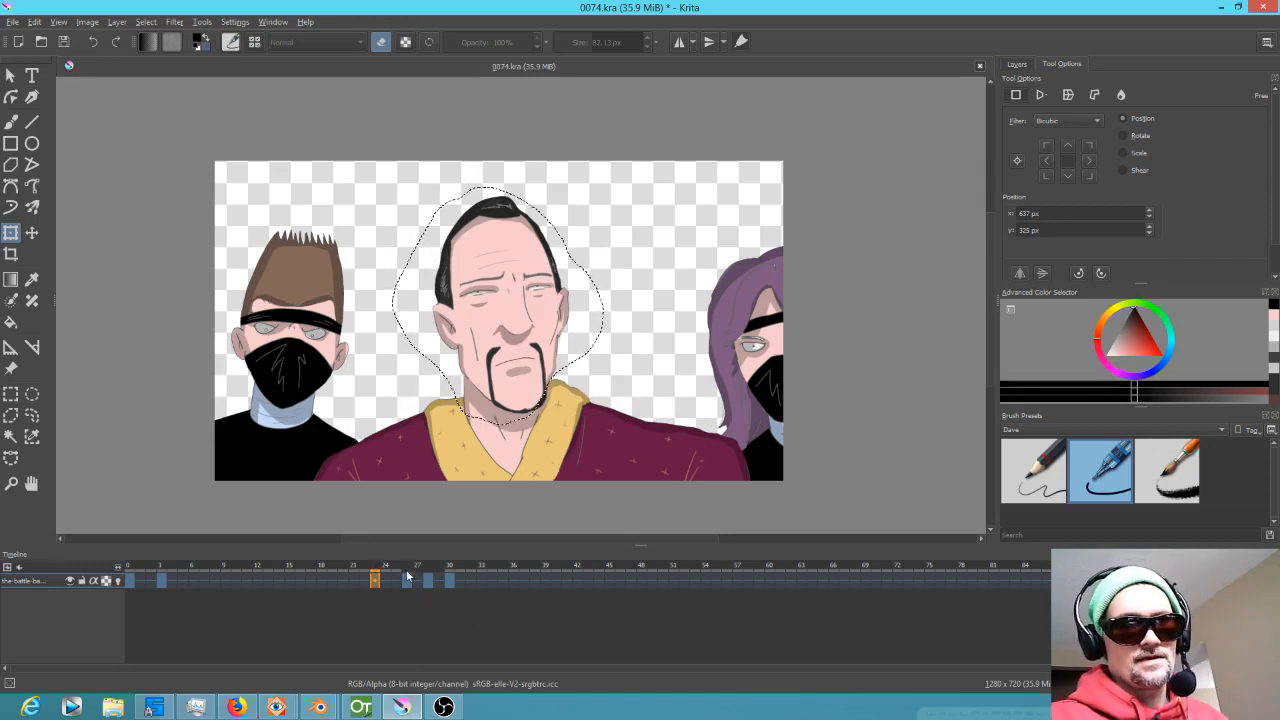
Review the head poses up to frame 30, swap the keyframes at frames 26 and 28, and clear the selection.
{"action": "left_click", "coordinate": [407, 576]}
{"action": "left_click", "coordinate": [428, 575]}
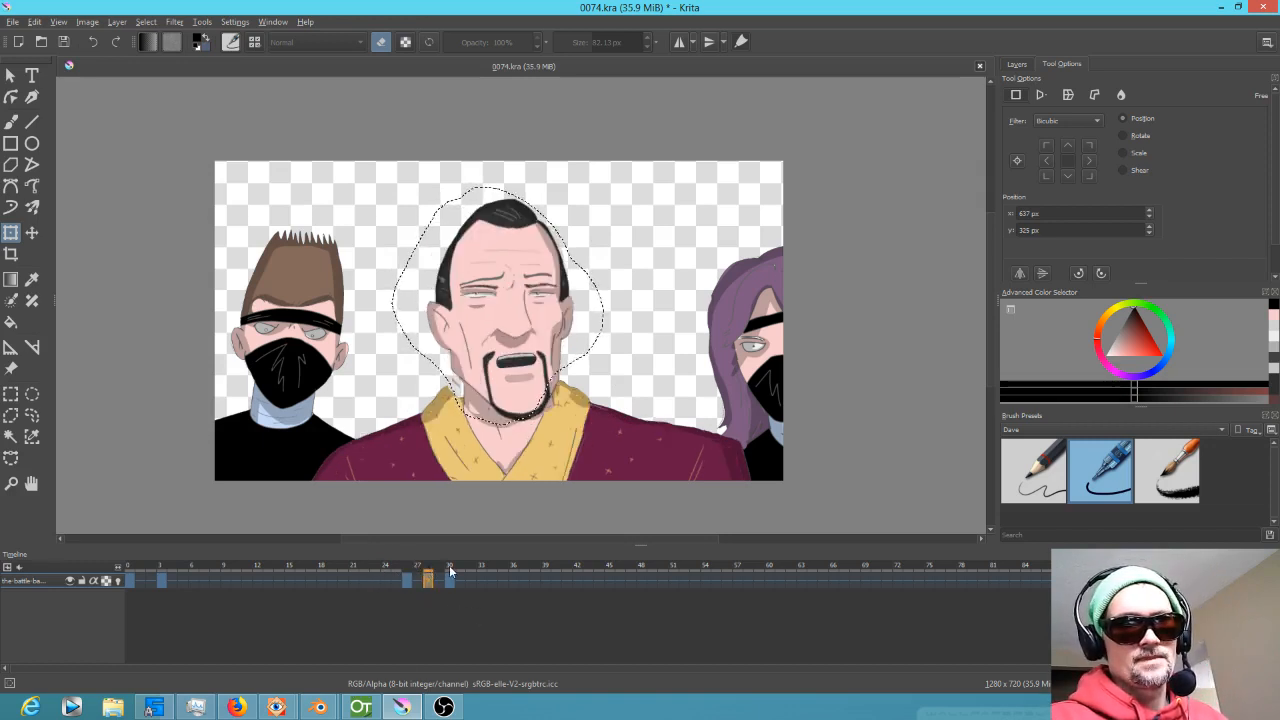
{"action": "left_click", "coordinate": [450, 575]}
{"action": "left_click", "coordinate": [407, 580]}
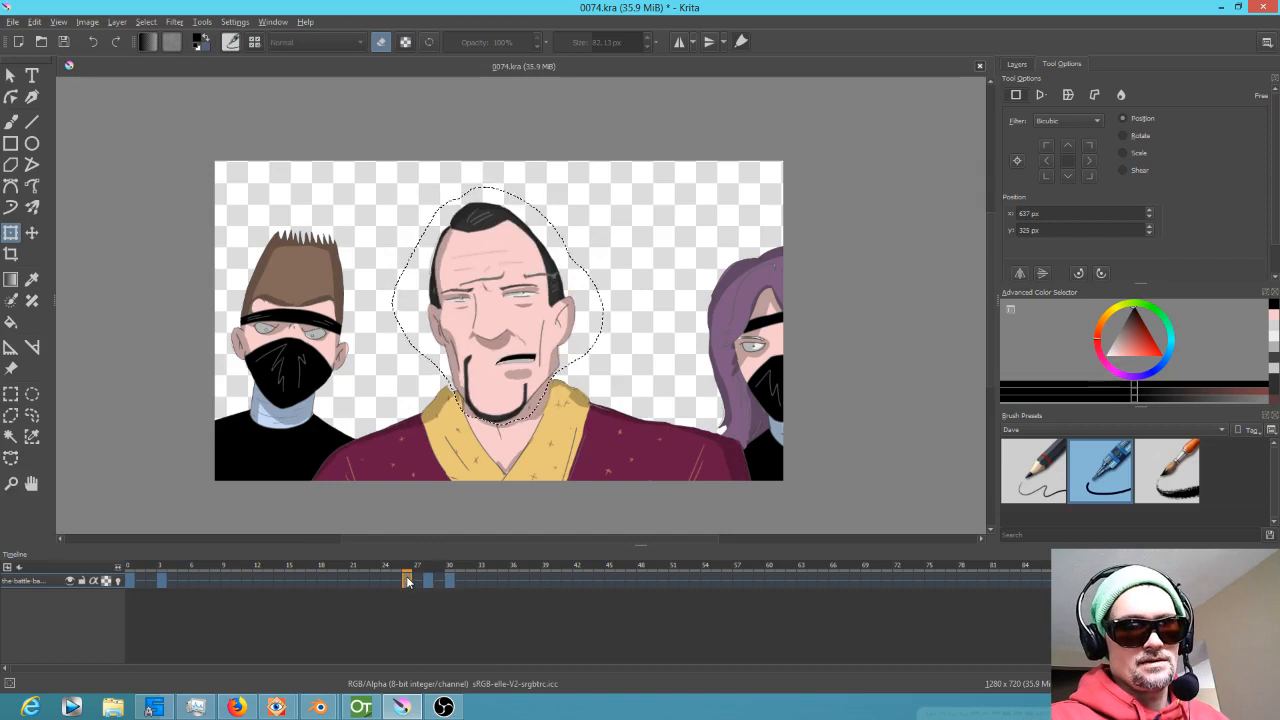
{"action": "mouse_move", "coordinate": [398, 588]}
{"action": "left_mouse_down"}
{"action": "mouse_move", "coordinate": [427, 586]}
{"action": "mouse_move", "coordinate": [386, 581]}
{"action": "mouse_move", "coordinate": [431, 588]}
{"action": "mouse_move", "coordinate": [394, 566]}
{"action": "mouse_move", "coordinate": [443, 566]}
{"action": "mouse_move", "coordinate": [347, 556]}
{"action": "mouse_move", "coordinate": [475, 568]}
{"action": "mouse_move", "coordinate": [215, 566]}
{"action": "mouse_move", "coordinate": [449, 566]}
{"action": "left_mouse_up"}
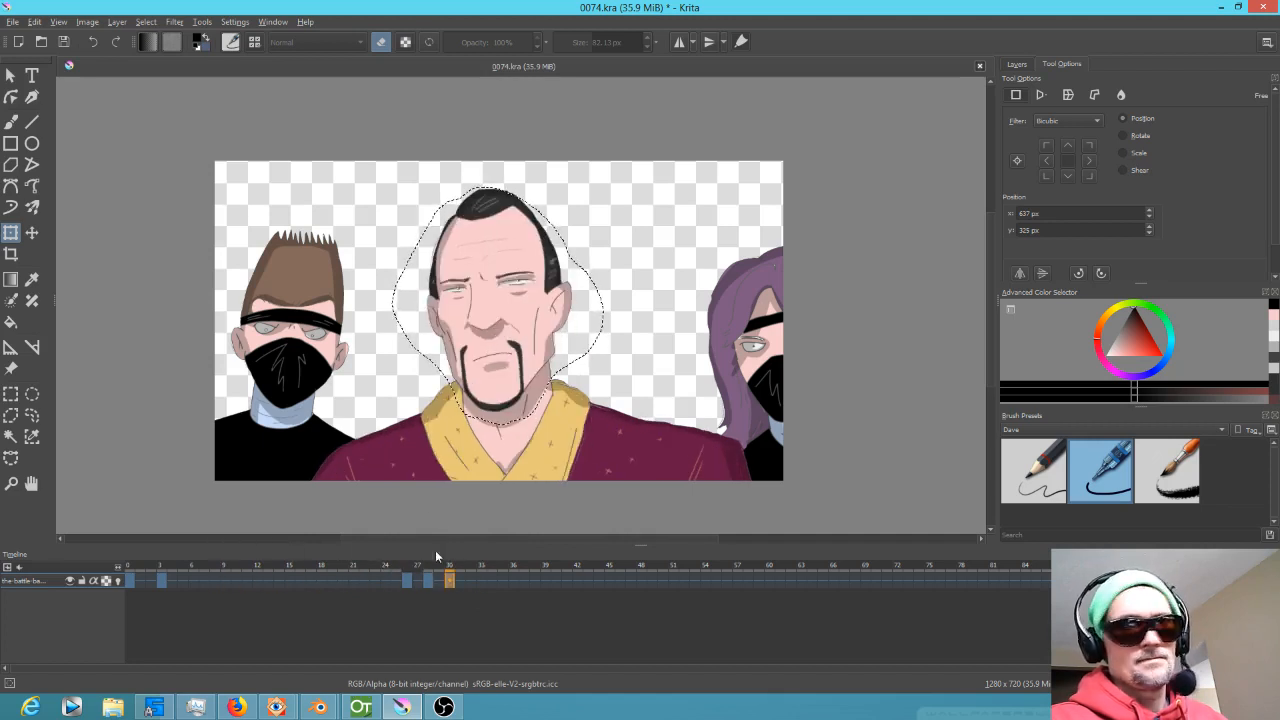
{"action": "left_click", "coordinate": [406, 576]}
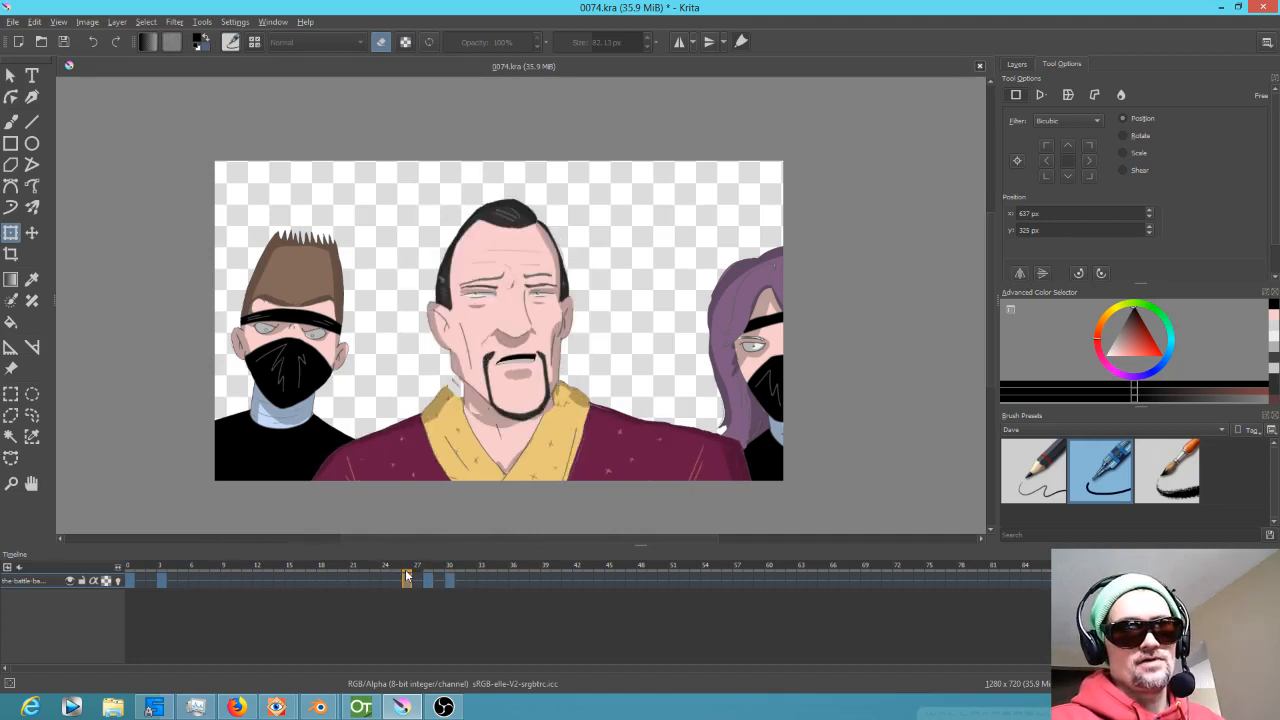
{"action": "left_click", "coordinate": [508, 243]}
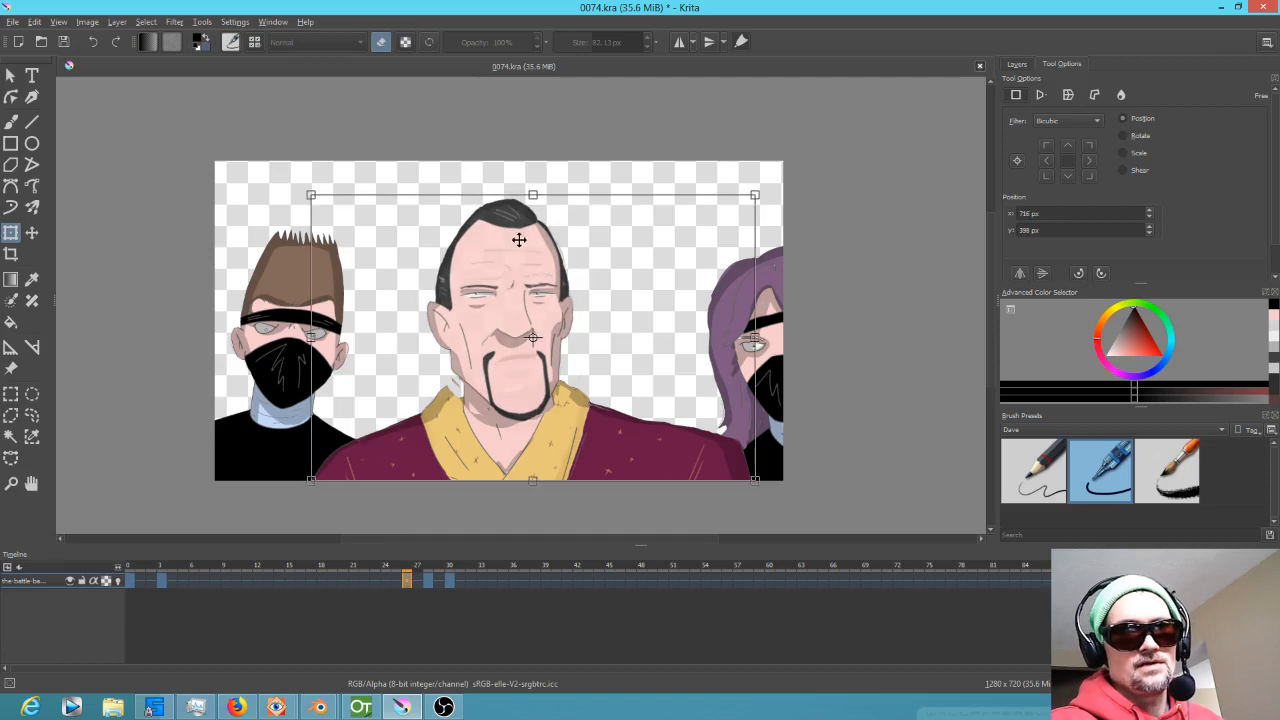
{"action": "left_click_drag", "start_coordinate": [534, 196], "coordinate": [534, 187]}
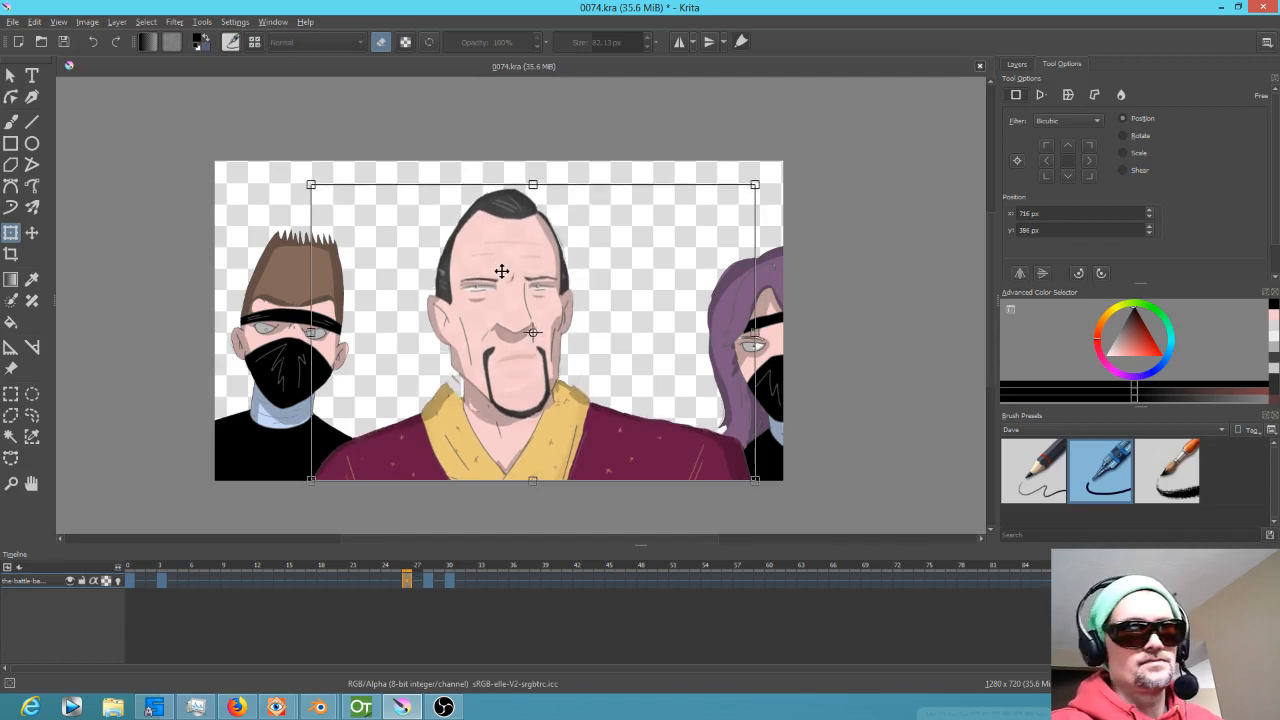
{"action": "key", "text": "Escape"}
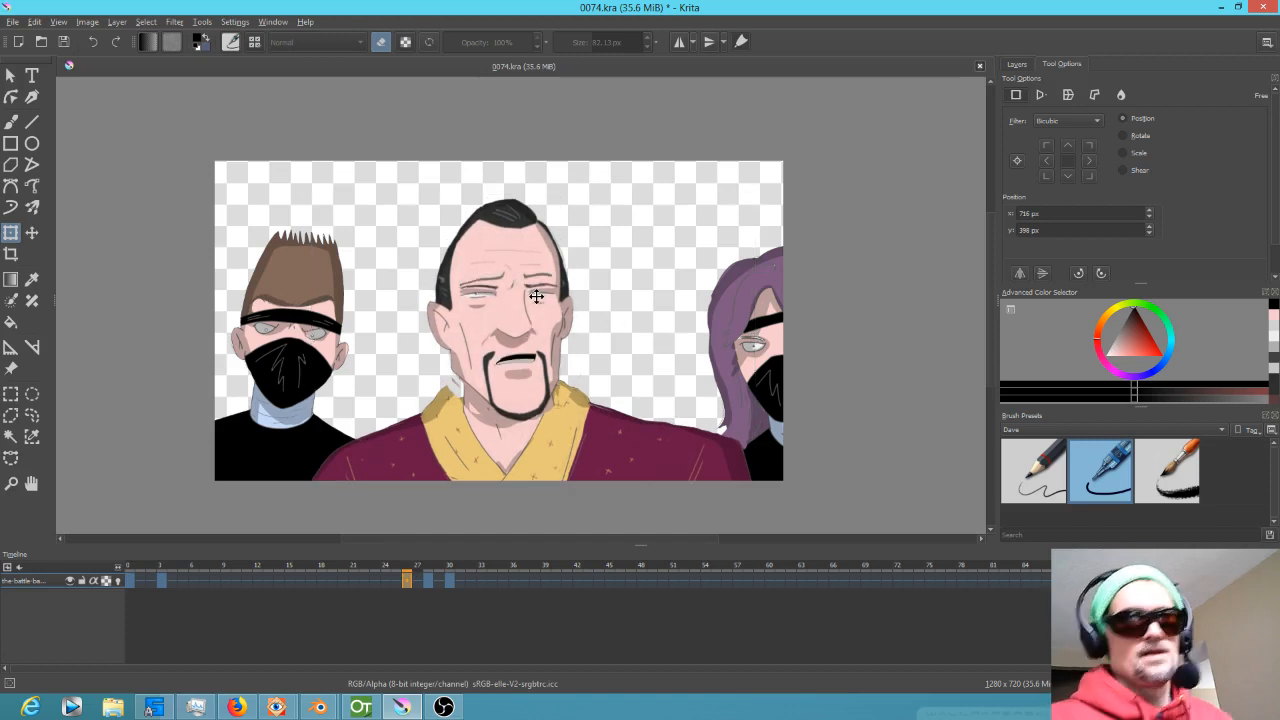
Push the upper head up and left at frame 26 with a Liquify brush of about 587 px.
{"action": "left_click", "coordinate": [520, 274]}
{"action": "left_click", "coordinate": [1121, 94]}
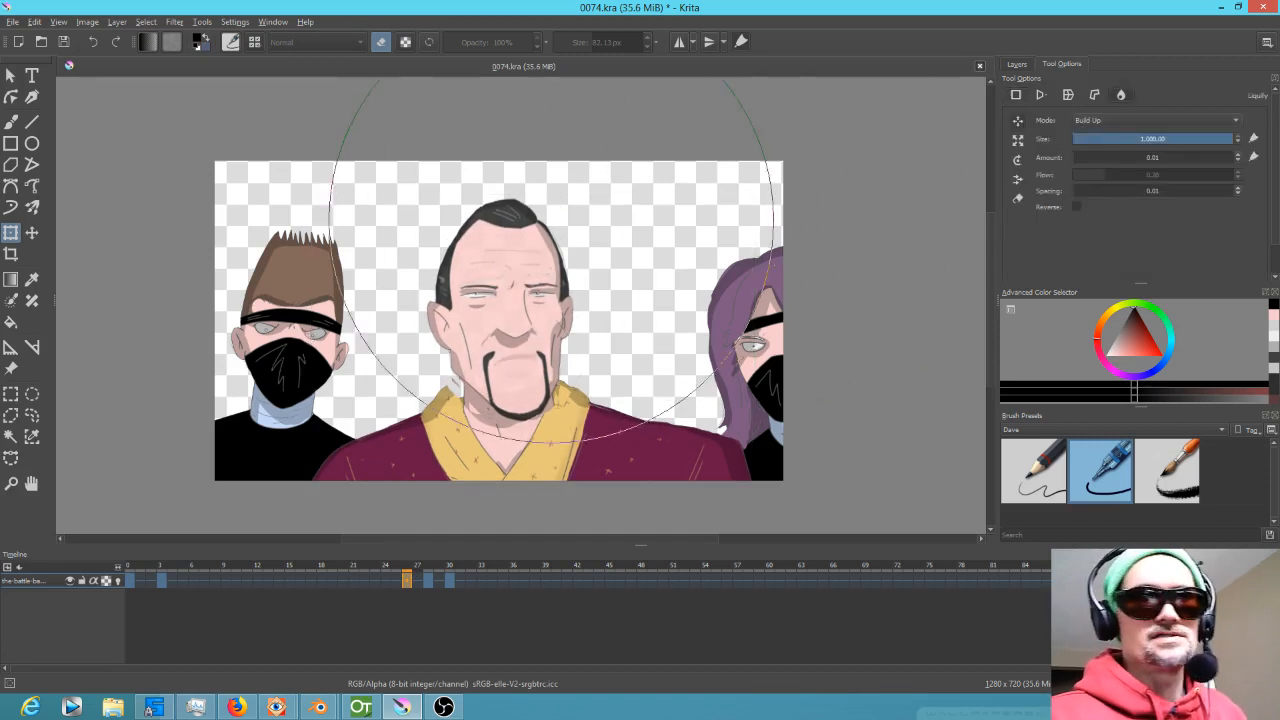
{"action": "left_click_drag", "start_coordinate": [589, 229], "coordinate": [425, 229]}
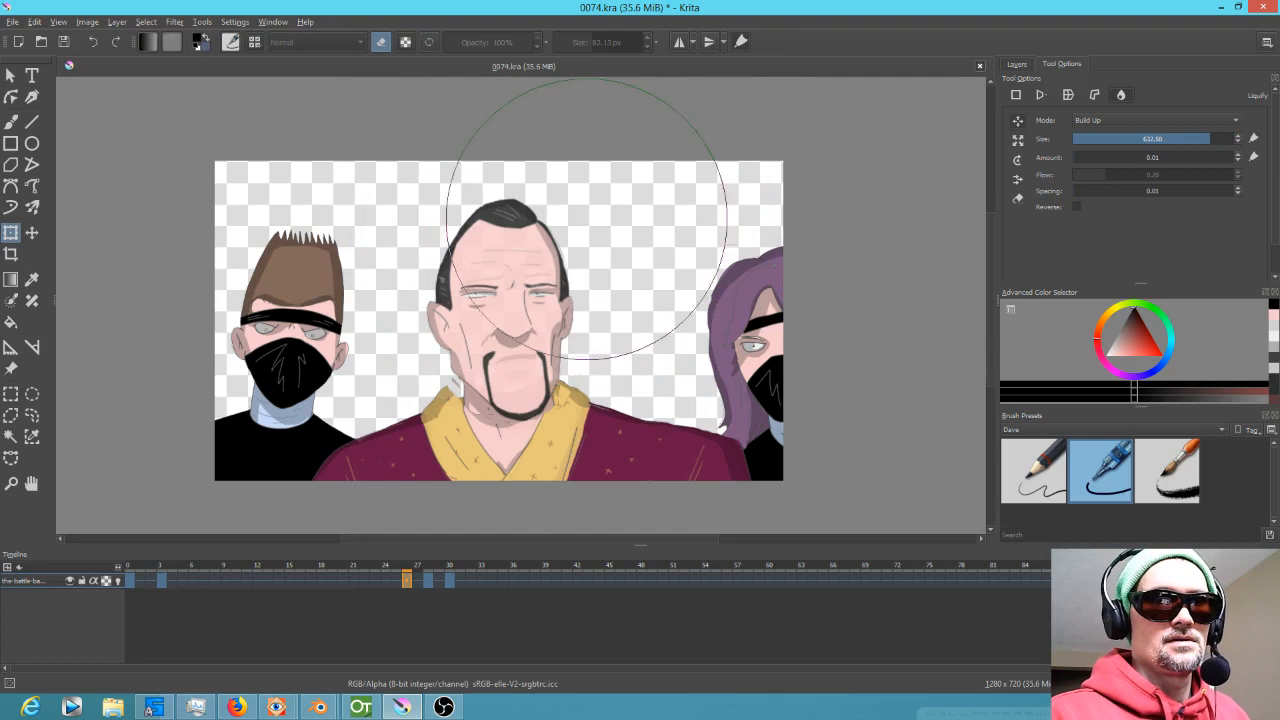
{"action": "left_click_drag", "start_coordinate": [600, 240], "coordinate": [573, 240]}
{"action": "left_click_drag", "start_coordinate": [496, 272], "coordinate": [498, 234]}
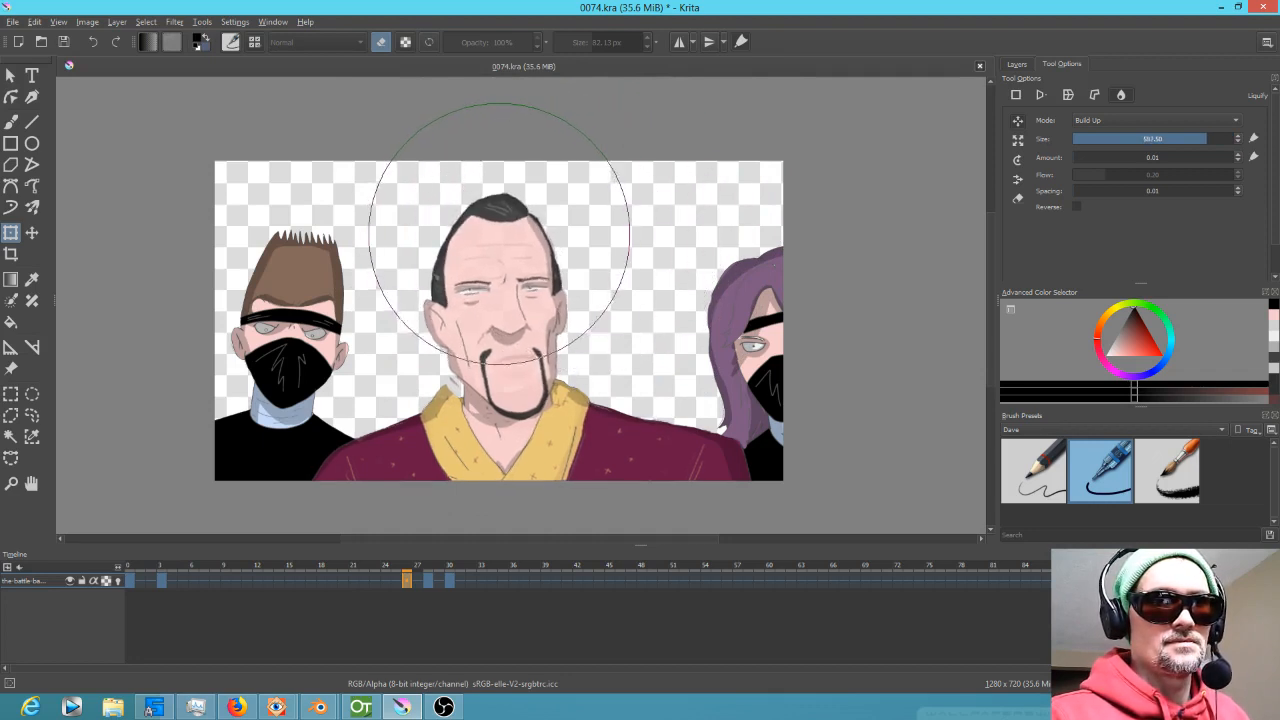
{"action": "left_click", "coordinate": [388, 567]}
{"action": "left_click", "coordinate": [405, 568]}
Liquify the head at frame 28, nudging the chin and forehead with a brush of about 181 px, and compare it with frame 26.
{"action": "mouse_move", "coordinate": [405, 567]}
{"action": "left_mouse_down"}
{"action": "mouse_move", "coordinate": [447, 569]}
{"action": "mouse_move", "coordinate": [429, 569]}
{"action": "left_mouse_up"}
{"action": "left_click_drag", "start_coordinate": [501, 205], "coordinate": [500, 157]}
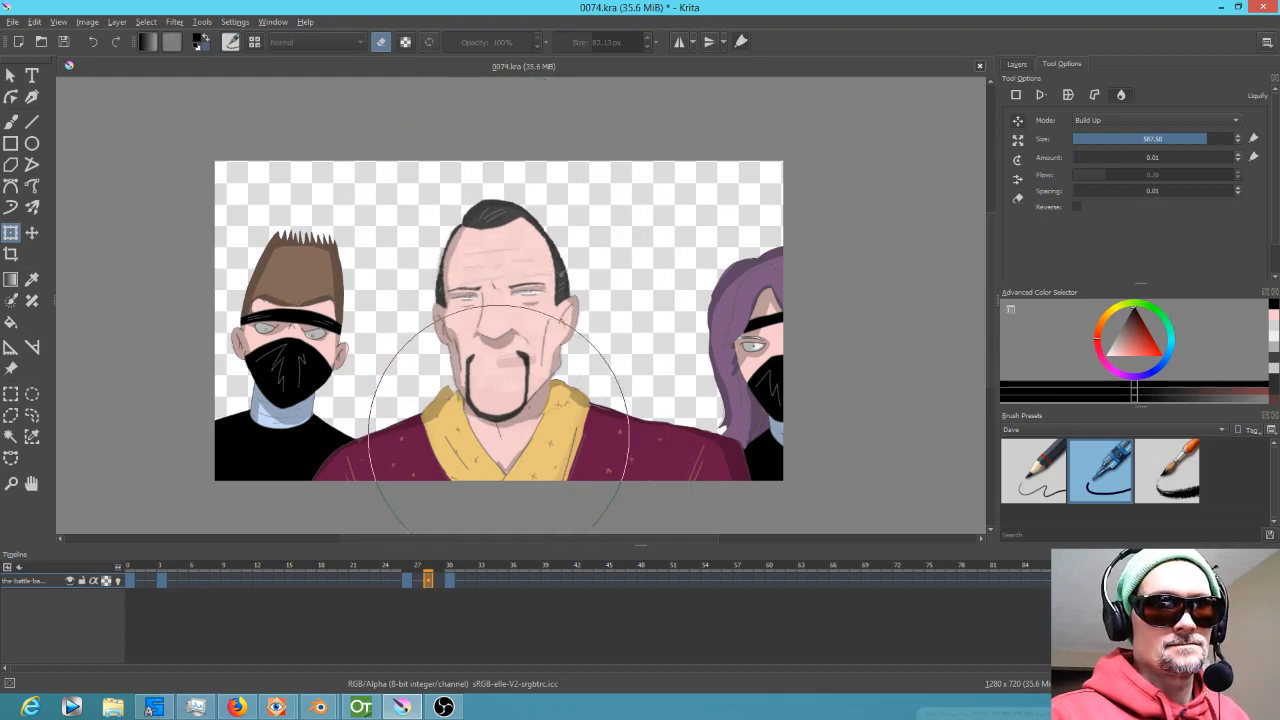
{"action": "left_click_drag", "start_coordinate": [513, 357], "coordinate": [333, 595], "text": "shift"}
{"action": "left_click_drag", "start_coordinate": [491, 432], "coordinate": [496, 418]}
{"action": "left_click_drag", "start_coordinate": [524, 229], "coordinate": [533, 225]}
{"action": "mouse_move", "coordinate": [403, 575]}
{"action": "left_mouse_down"}
{"action": "mouse_move", "coordinate": [458, 572]}
{"action": "mouse_move", "coordinate": [428, 577]}
{"action": "left_mouse_up"}
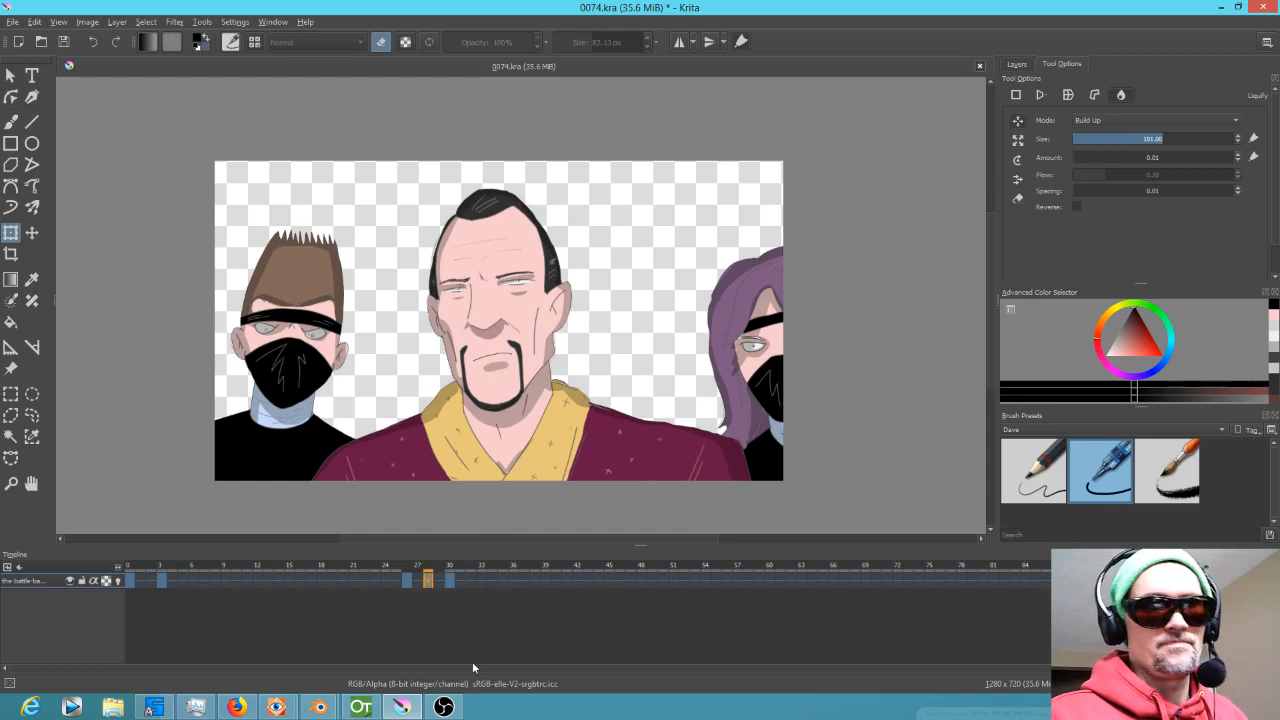
{"action": "left_click", "coordinate": [407, 572]}
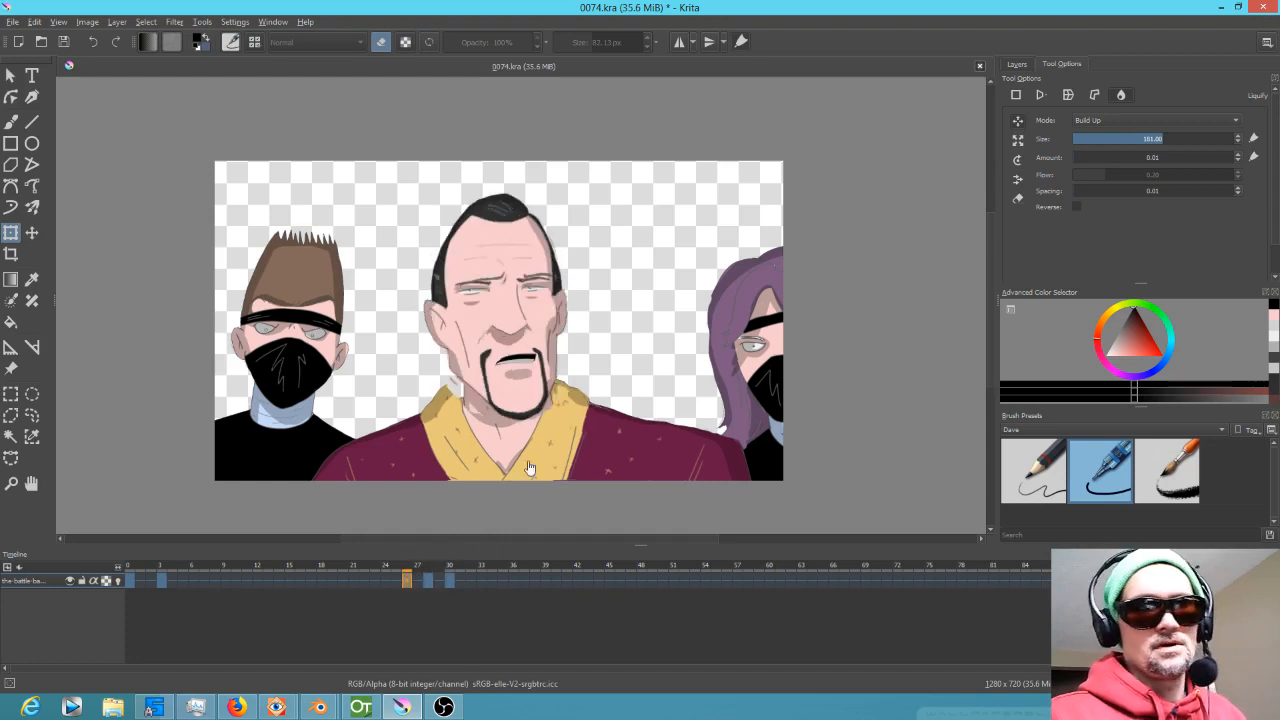
Switch to the mouth layer and shift the mouth at frame 26 slightly left with a free transform.
{"action": "left_click", "coordinate": [1016, 64]}
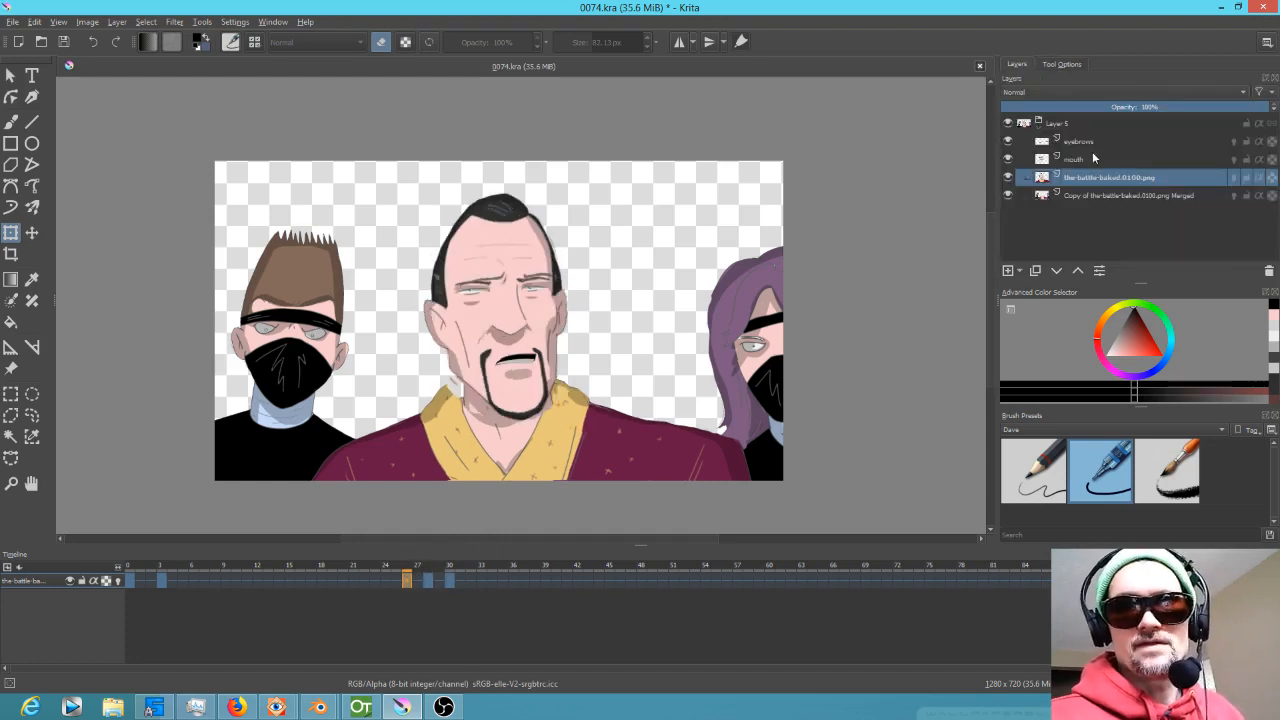
{"action": "left_click", "coordinate": [1080, 159]}
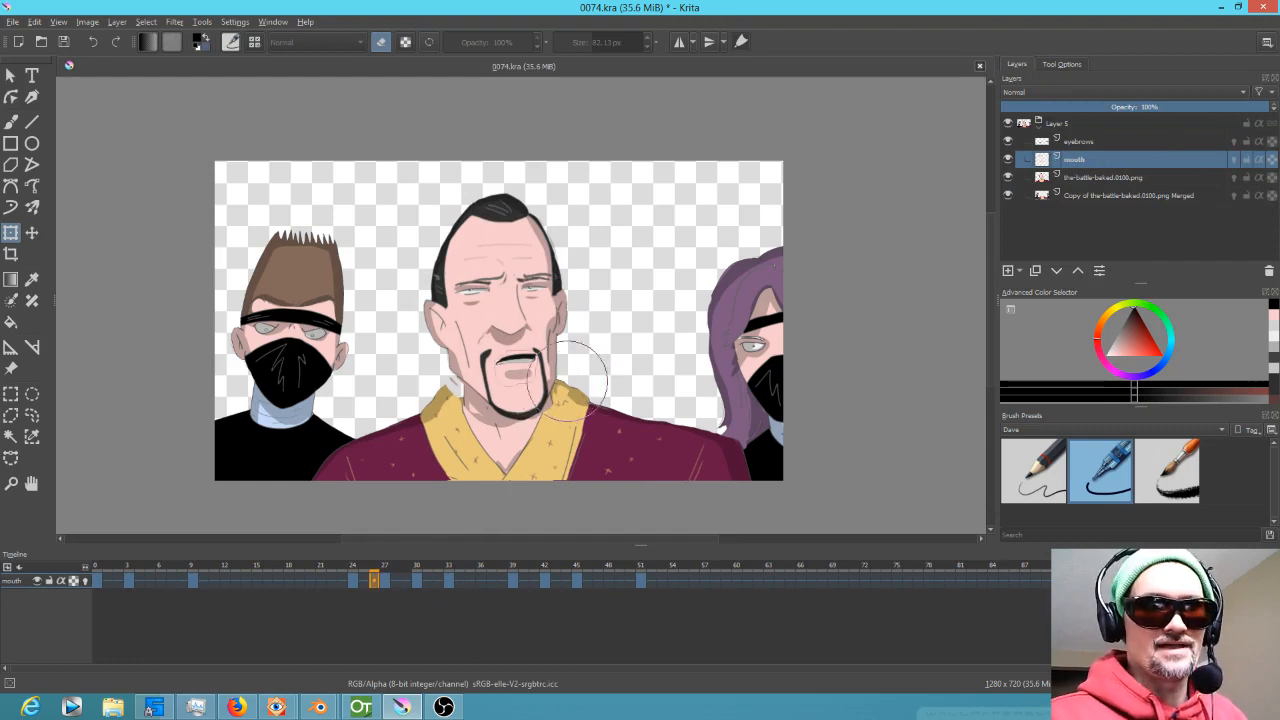
{"action": "left_click", "coordinate": [1061, 64]}
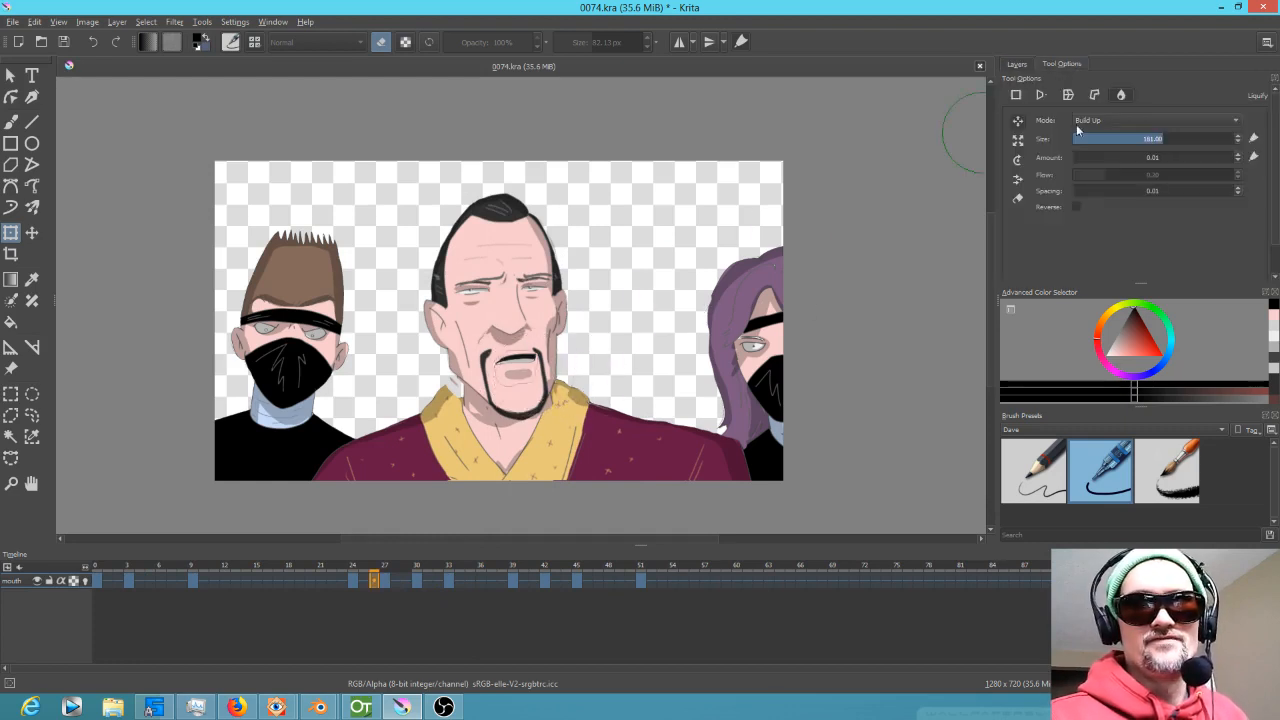
{"action": "left_click", "coordinate": [1016, 96]}
{"action": "left_click_drag", "start_coordinate": [516, 375], "coordinate": [510, 378]}
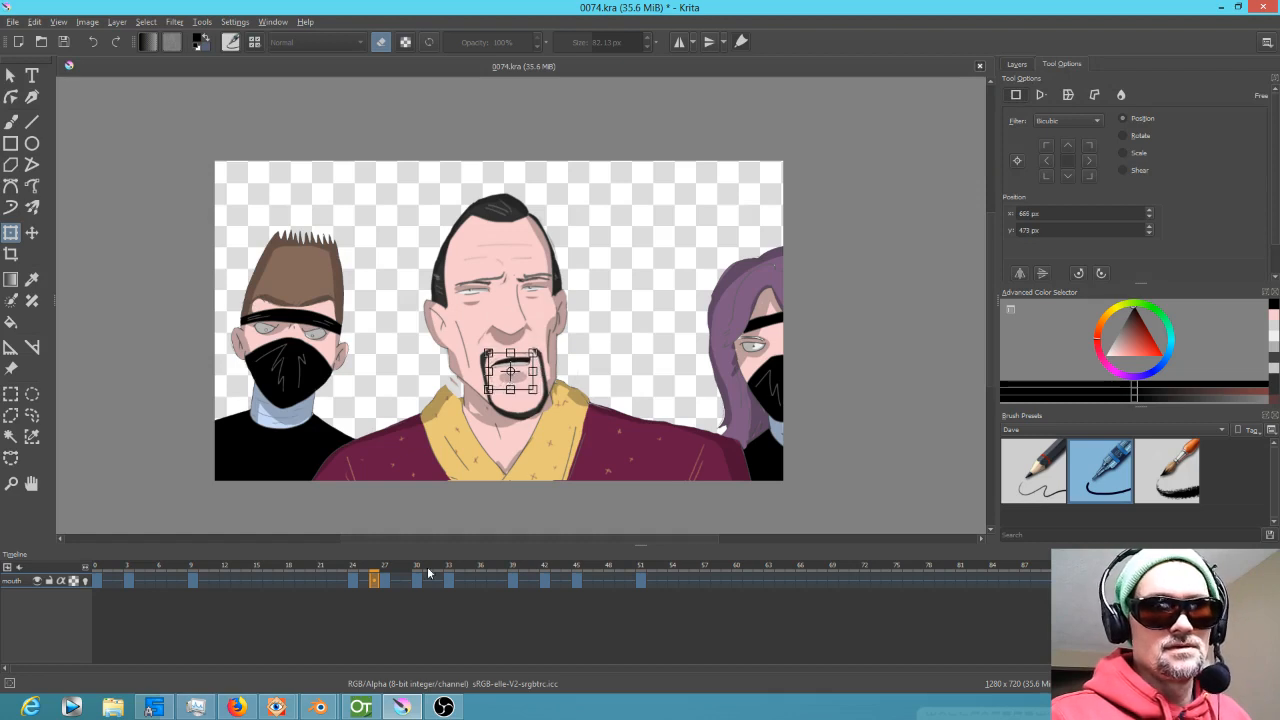
Compare the mouth drawings at frames 24, 26 and 27, and remove the mouth layer's keyframe at frame 26.
{"action": "left_click", "coordinate": [386, 581]}
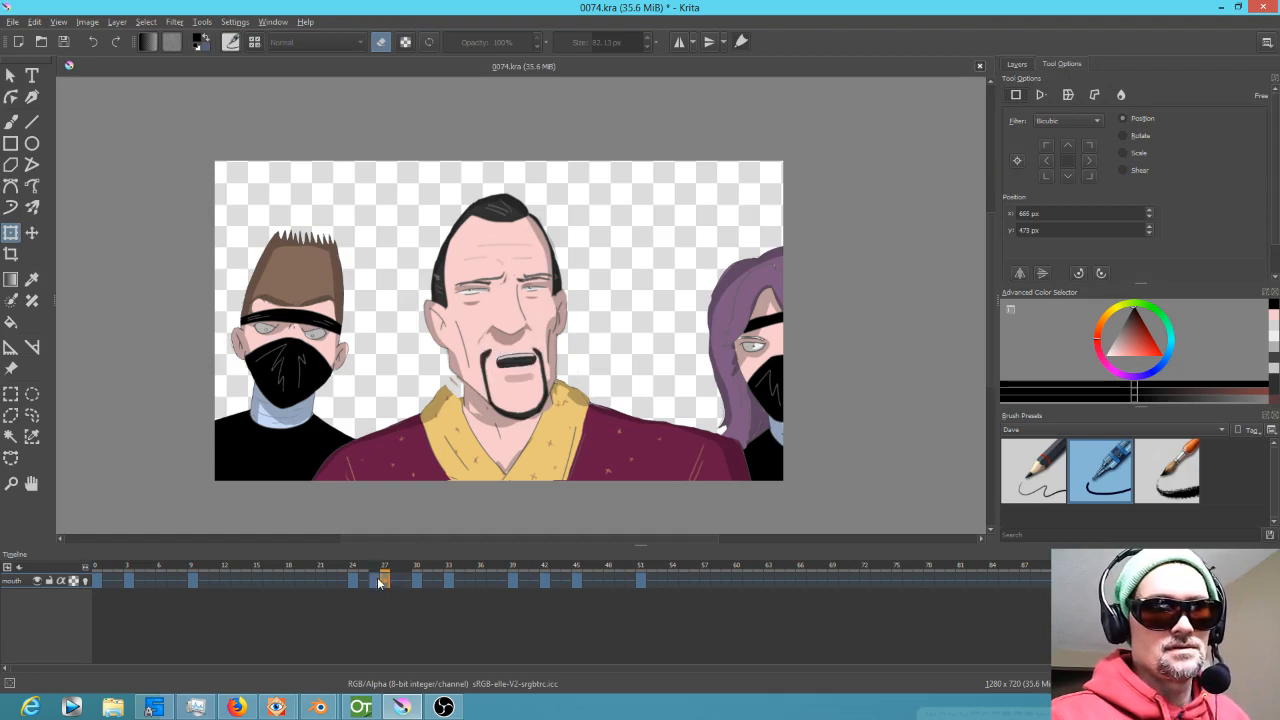
{"action": "left_click", "coordinate": [355, 580]}
{"action": "left_click", "coordinate": [374, 580]}
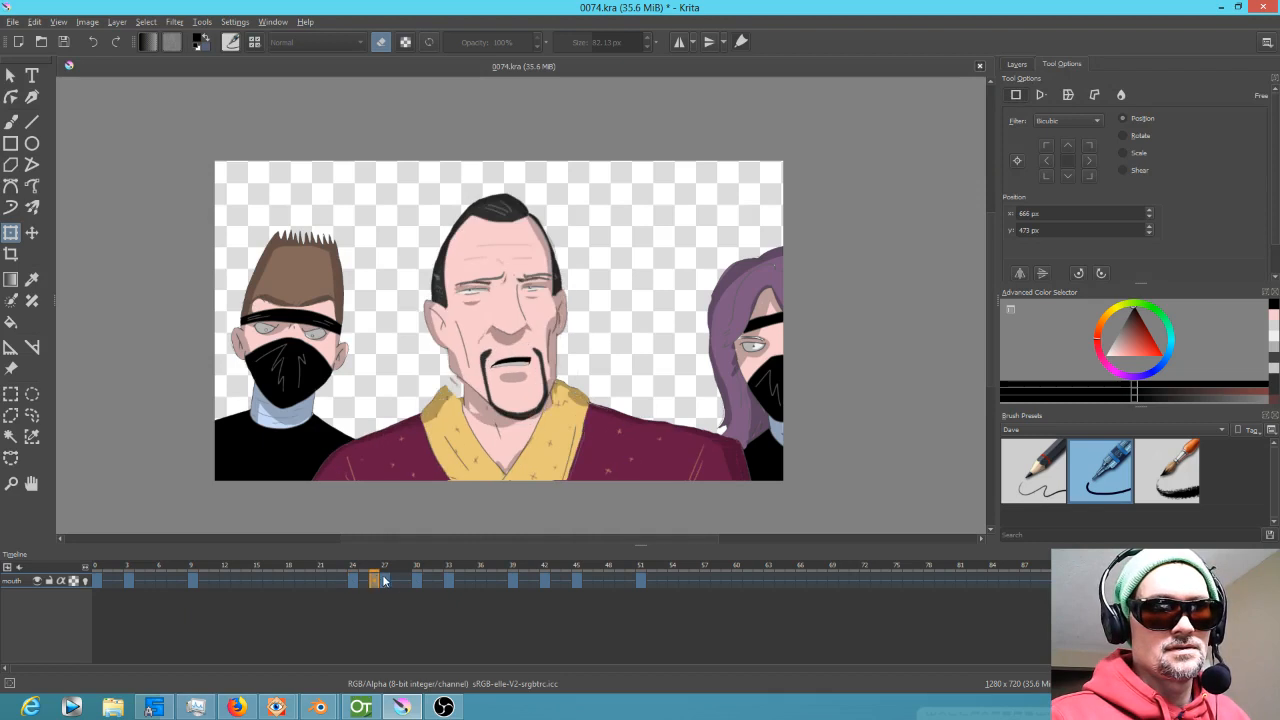
{"action": "left_click", "coordinate": [385, 581]}
{"action": "left_click", "coordinate": [375, 581]}
{"action": "left_click", "coordinate": [355, 581]}
{"action": "left_click", "coordinate": [376, 581]}
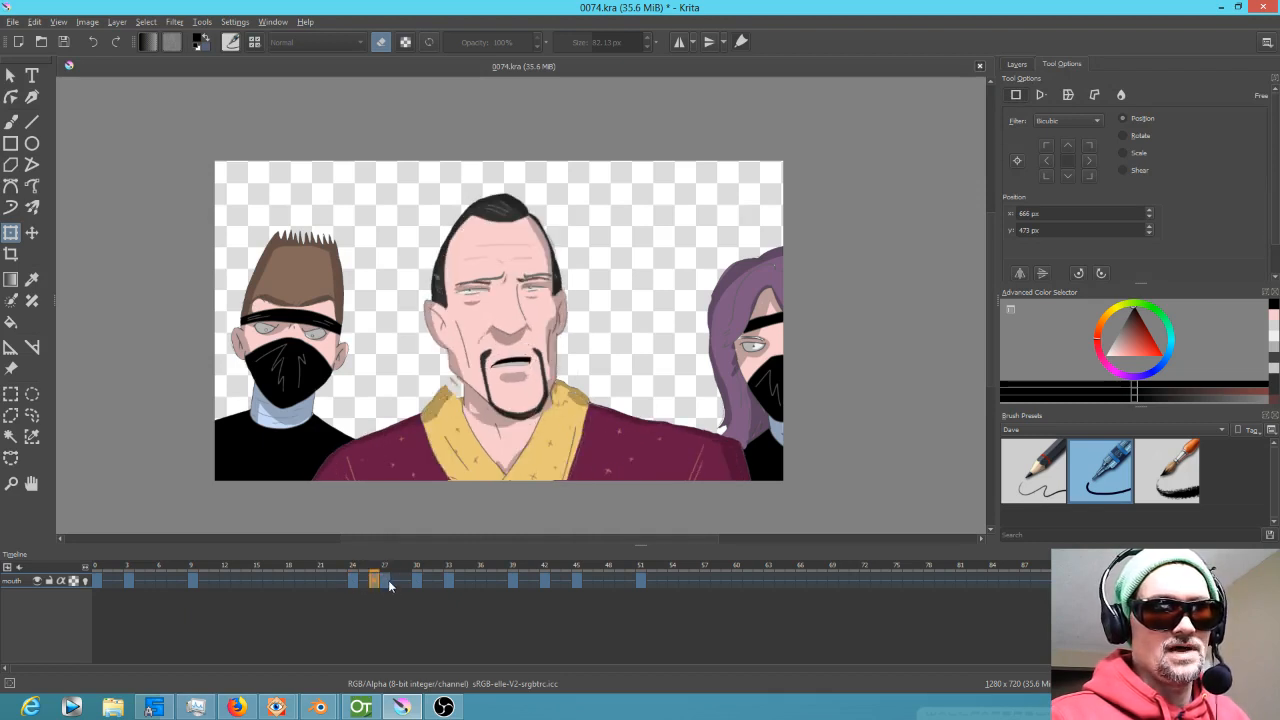
{"action": "right_click", "coordinate": [371, 583]}
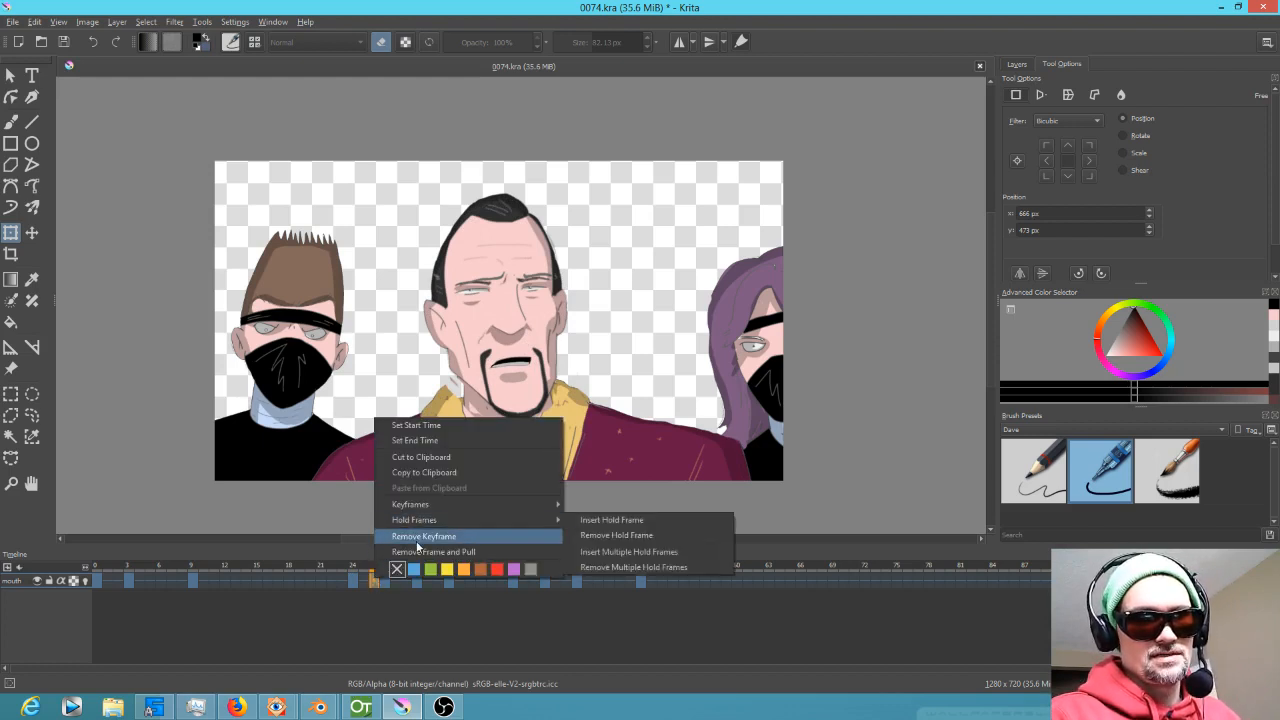
{"action": "left_click", "coordinate": [418, 540]}
Move the mouth slightly left at frame 27 and check its fit on the head between frames 25 and 30.
{"action": "left_click", "coordinate": [385, 588]}
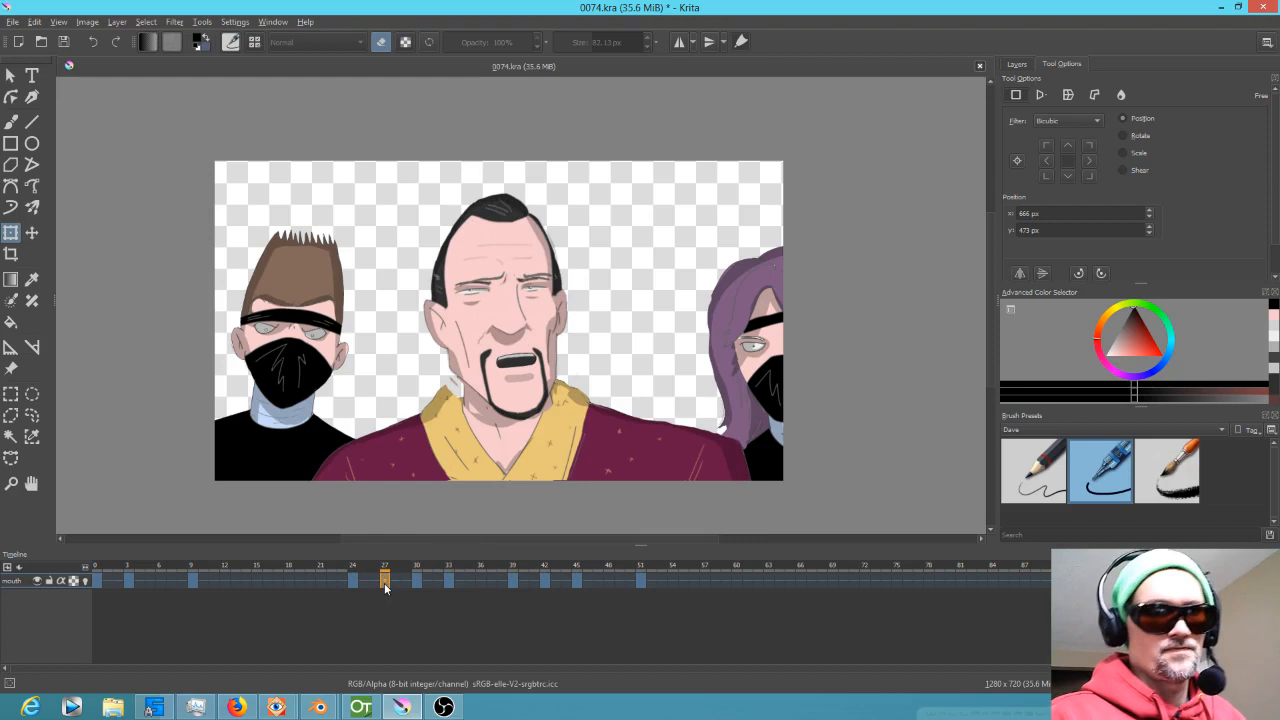
{"action": "left_click", "coordinate": [523, 367]}
{"action": "left_click_drag", "start_coordinate": [533, 366], "coordinate": [529, 365]}
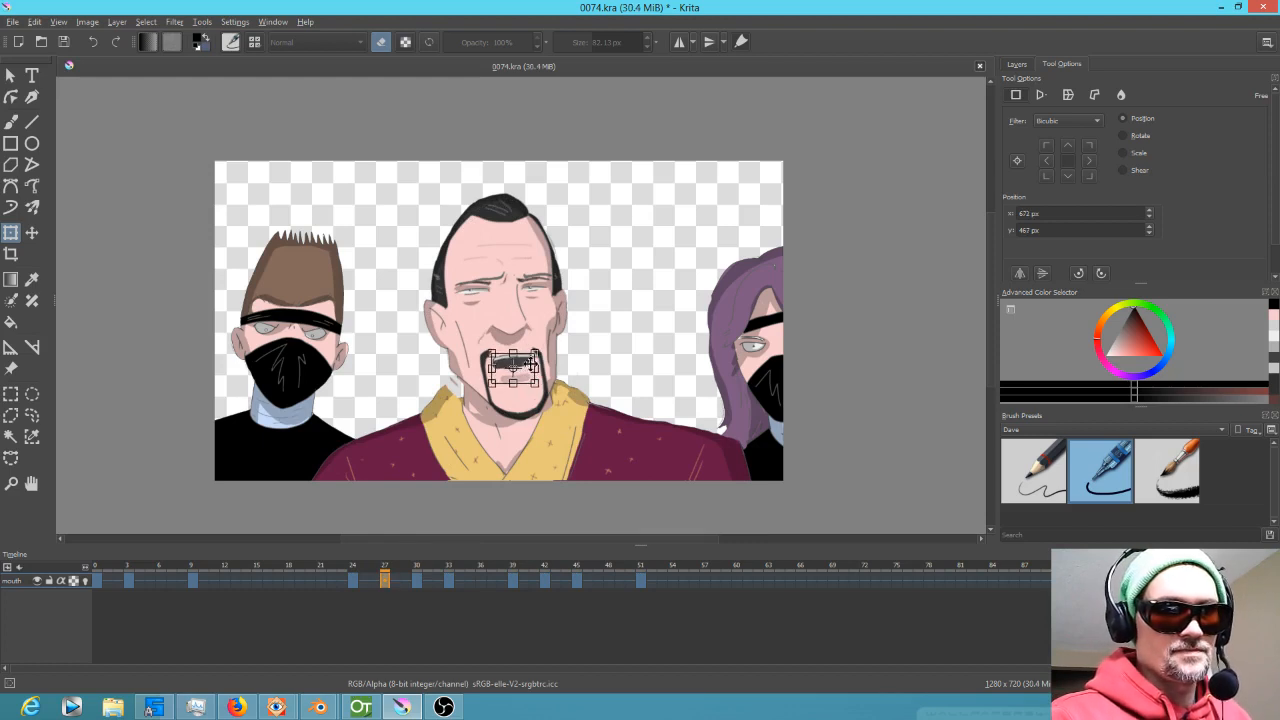
{"action": "left_click", "coordinate": [417, 581]}
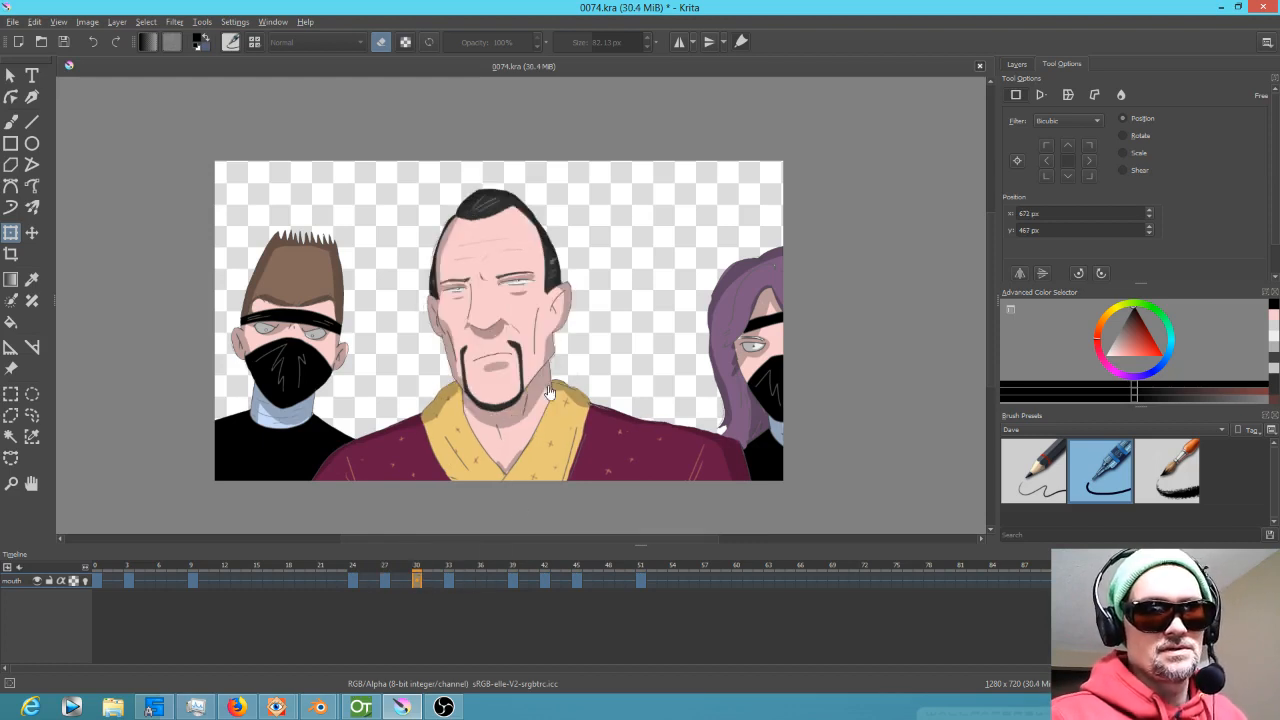
{"action": "left_click", "coordinate": [362, 572]}
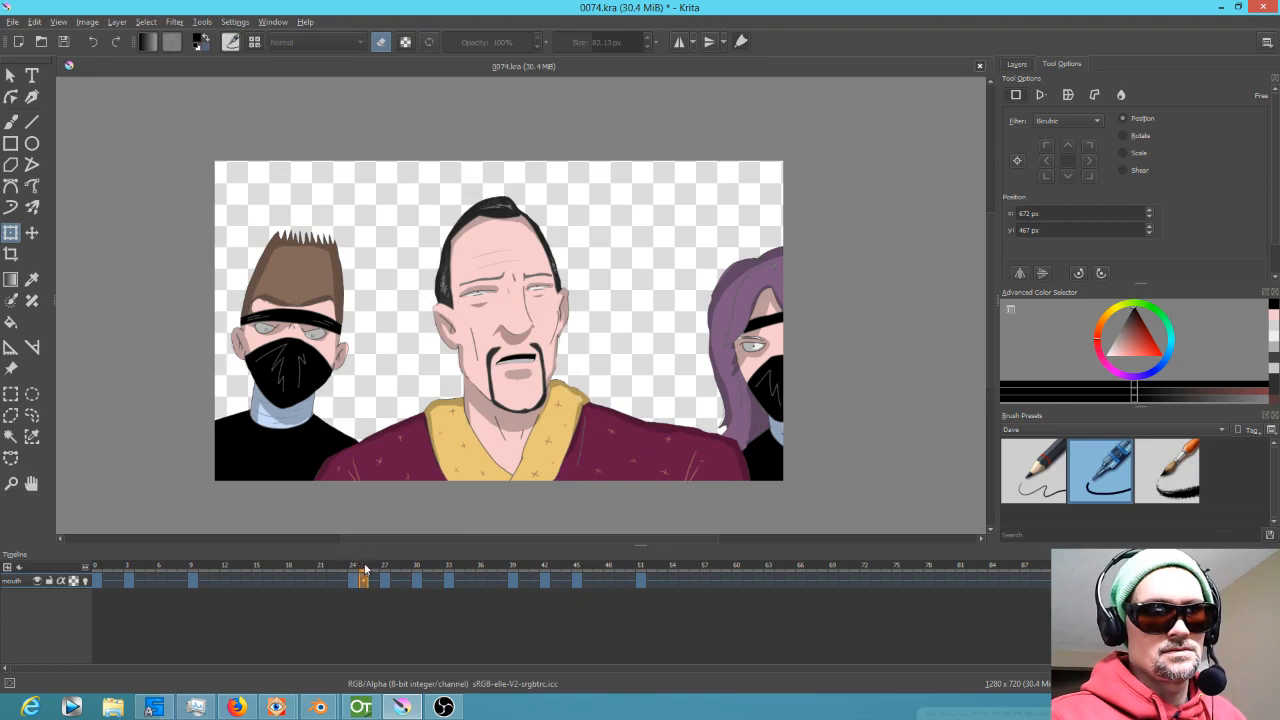
{"action": "left_click_drag", "start_coordinate": [365, 569], "coordinate": [372, 570]}
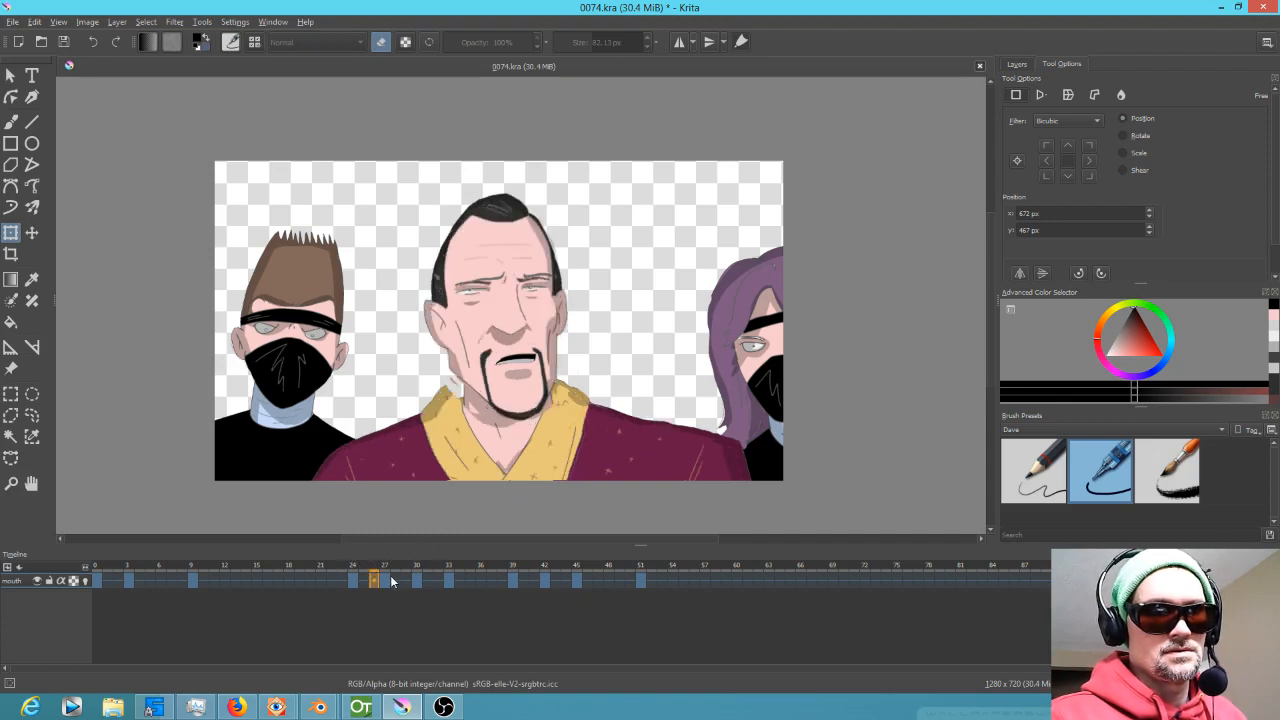
{"action": "left_click", "coordinate": [386, 570]}
{"action": "left_click_drag", "start_coordinate": [373, 569], "coordinate": [362, 570]}
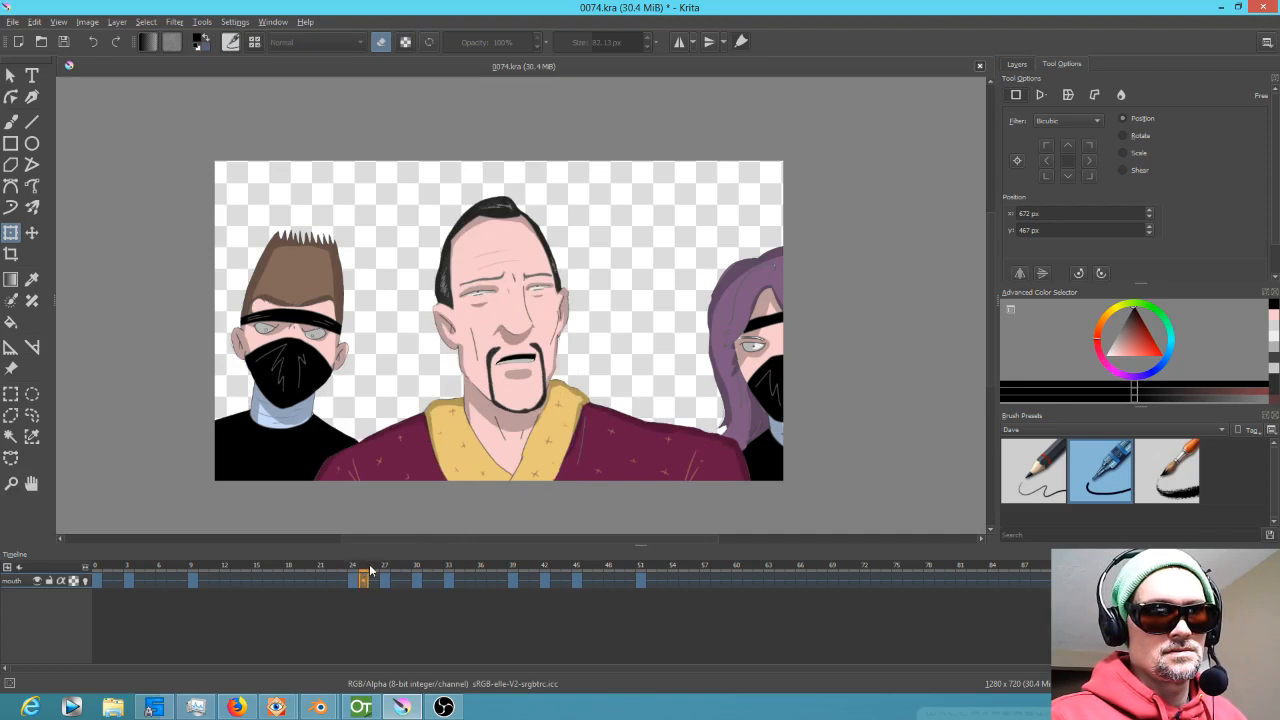
{"action": "left_click", "coordinate": [372, 570]}
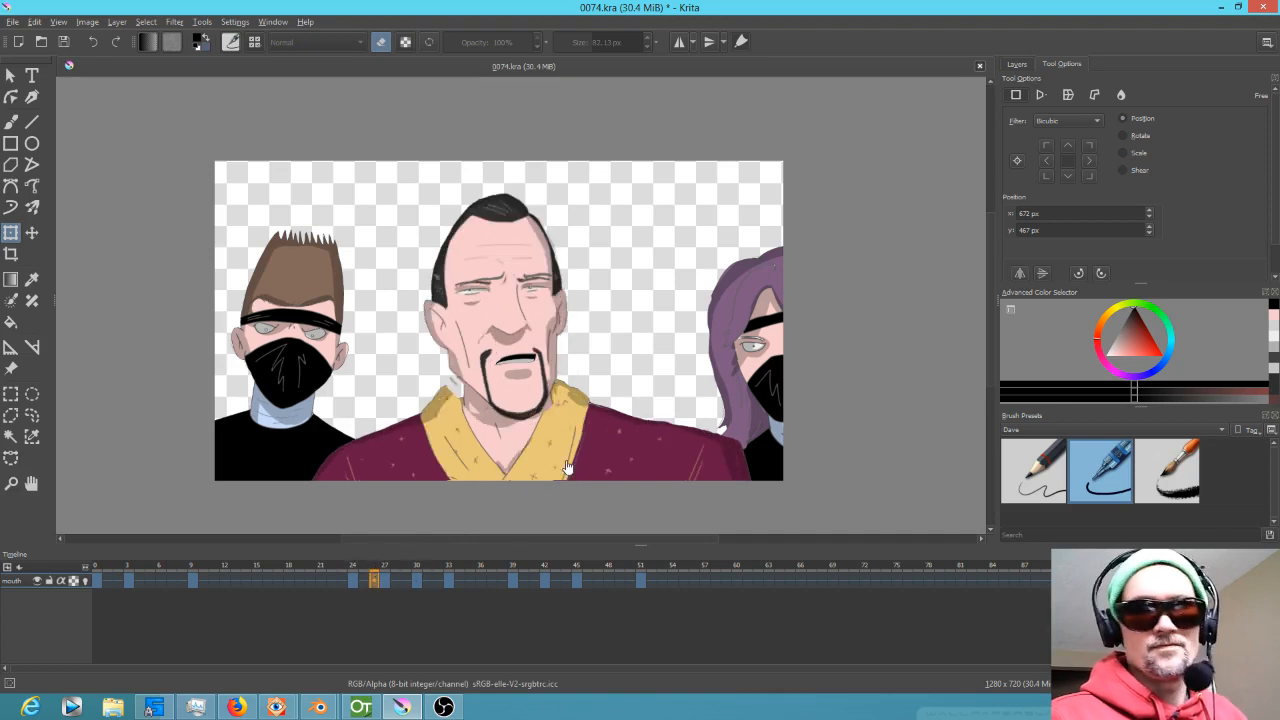
Make the the-battle-baked.0100.png head layer active and hide the merged copy layer below it.
{"action": "left_click", "coordinate": [1016, 64]}
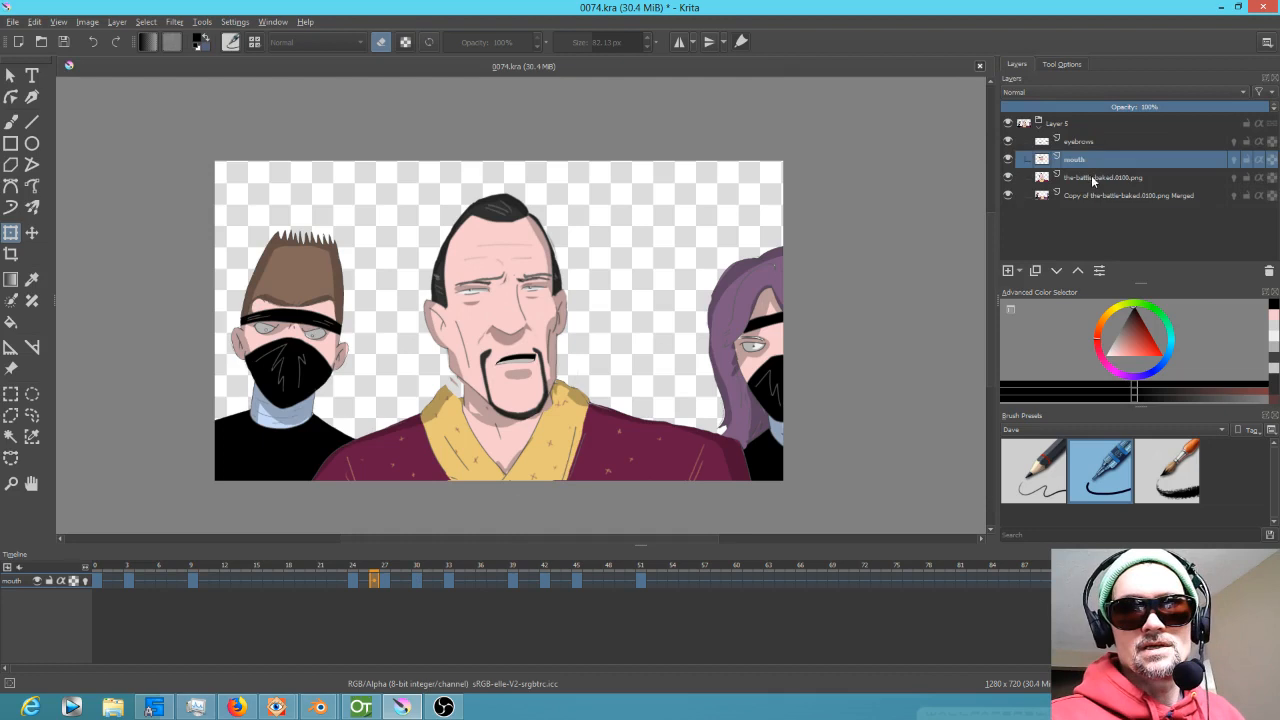
{"action": "left_click", "coordinate": [1008, 178]}
{"action": "left_click", "coordinate": [1007, 180]}
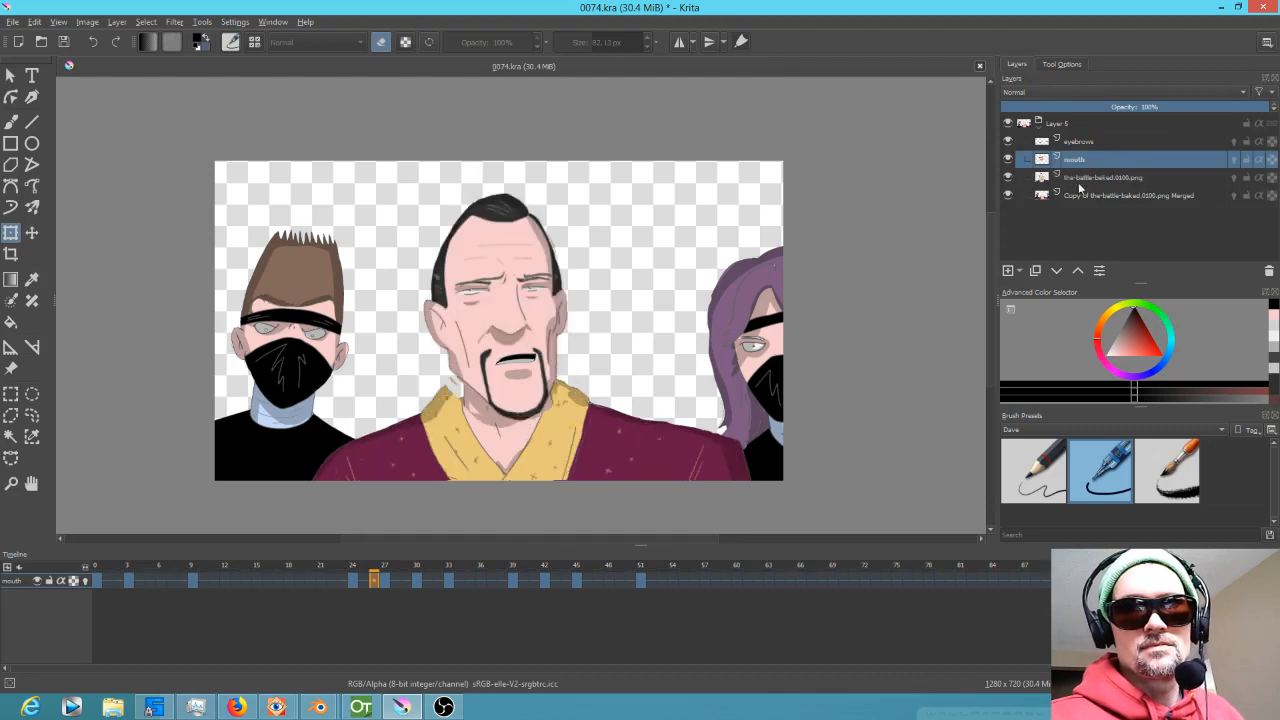
{"action": "left_click", "coordinate": [1080, 180]}
{"action": "left_click", "coordinate": [1008, 178]}
{"action": "left_click", "coordinate": [1008, 178]}
{"action": "left_click", "coordinate": [1007, 196]}
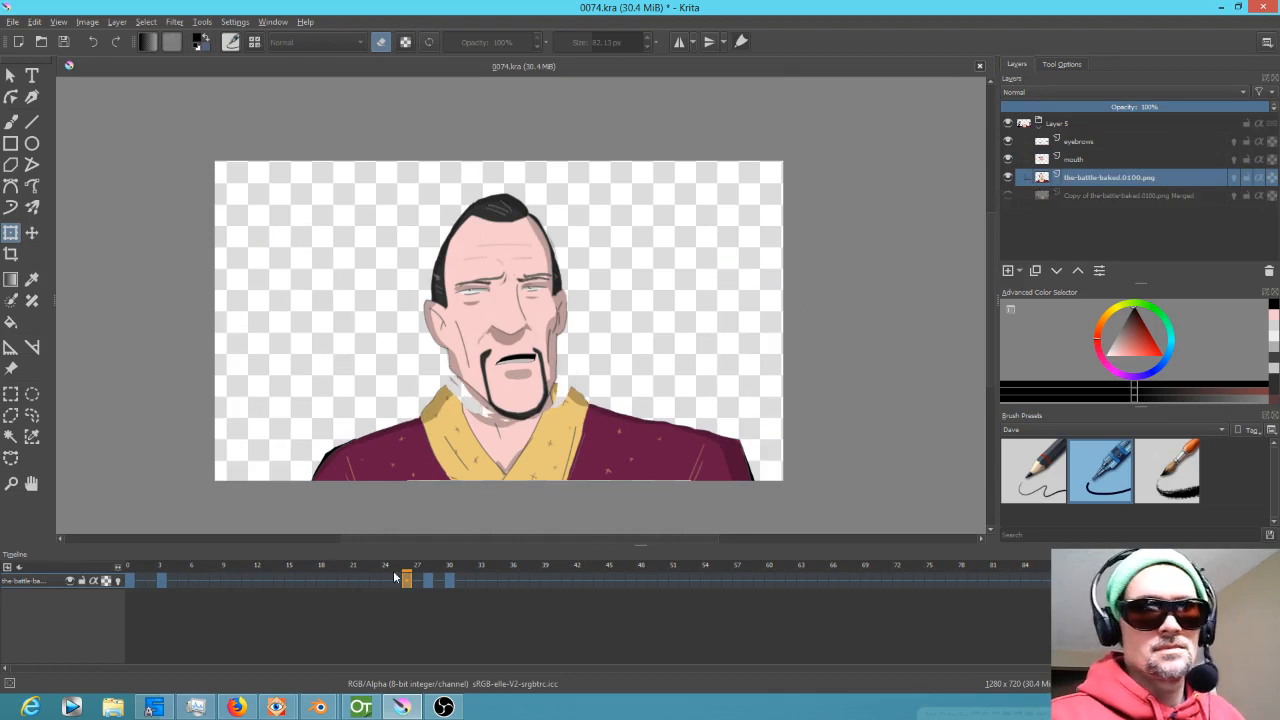
Liquify the head at frame 26 with a brush of about 181 px, pushing its left side and ear inward.
{"action": "left_click_drag", "start_coordinate": [393, 570], "coordinate": [405, 570]}
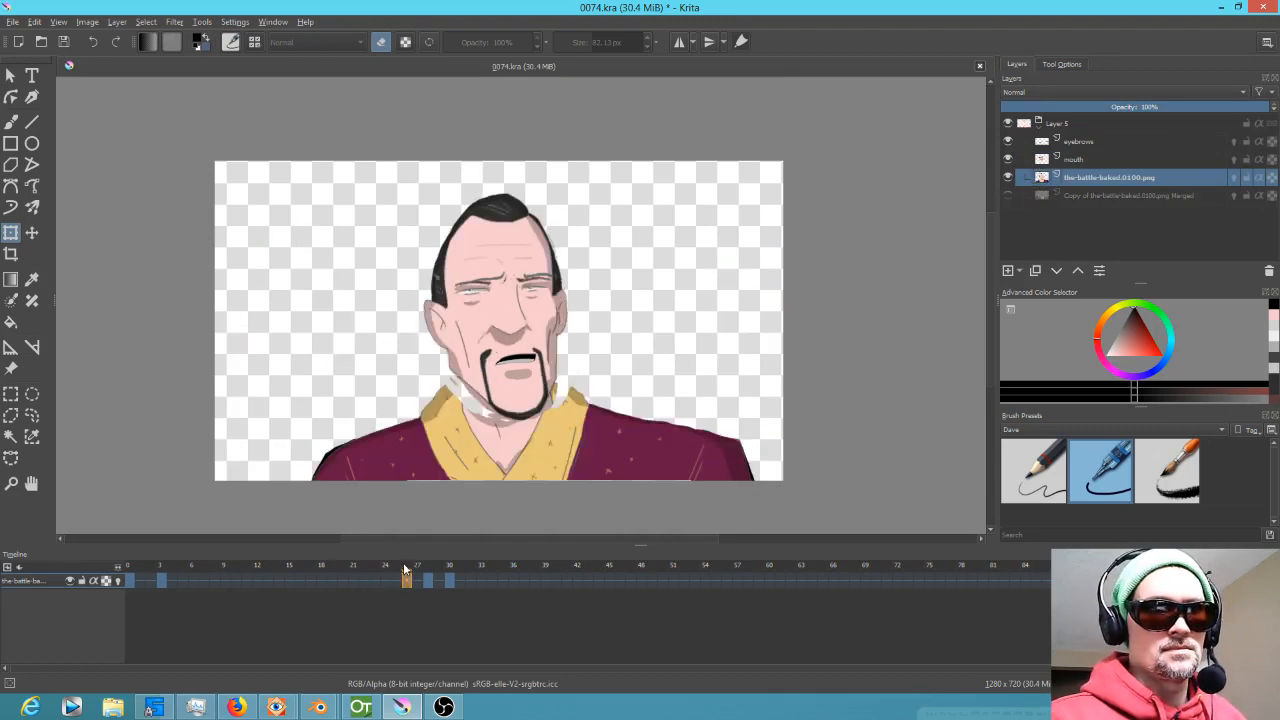
{"action": "left_click", "coordinate": [537, 314]}
{"action": "left_click", "coordinate": [1064, 64]}
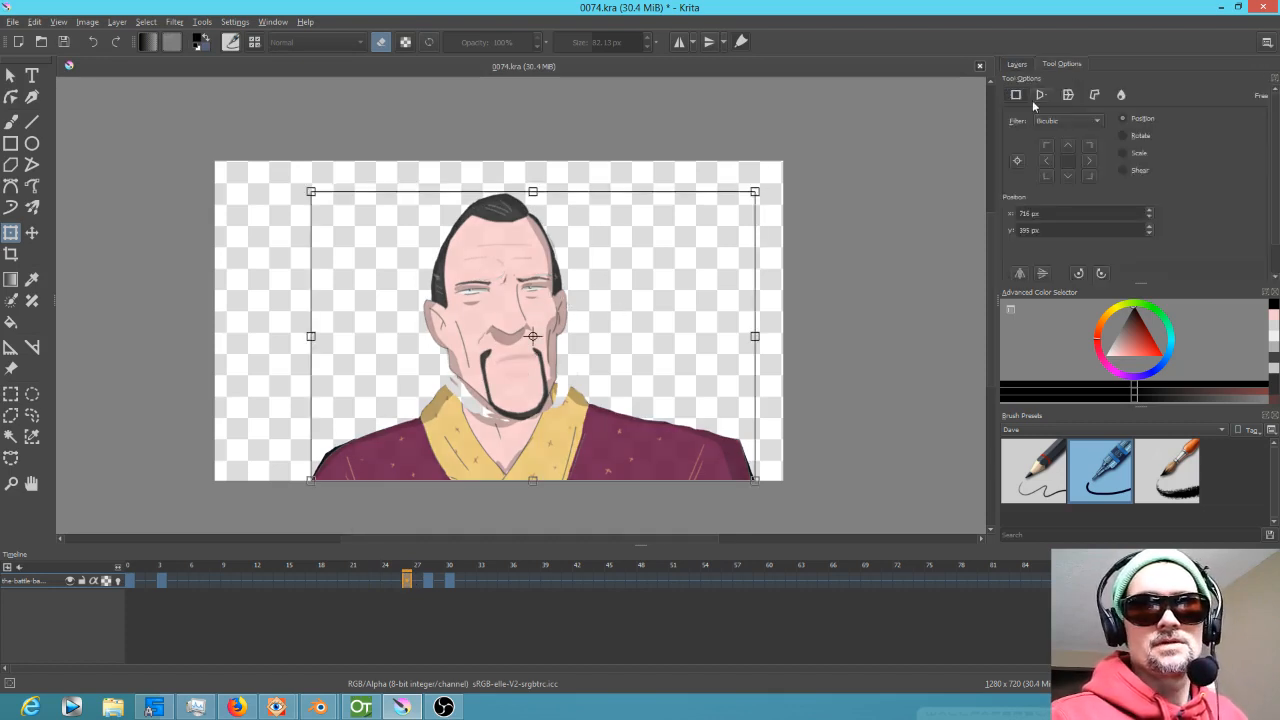
{"action": "left_click", "coordinate": [1122, 95]}
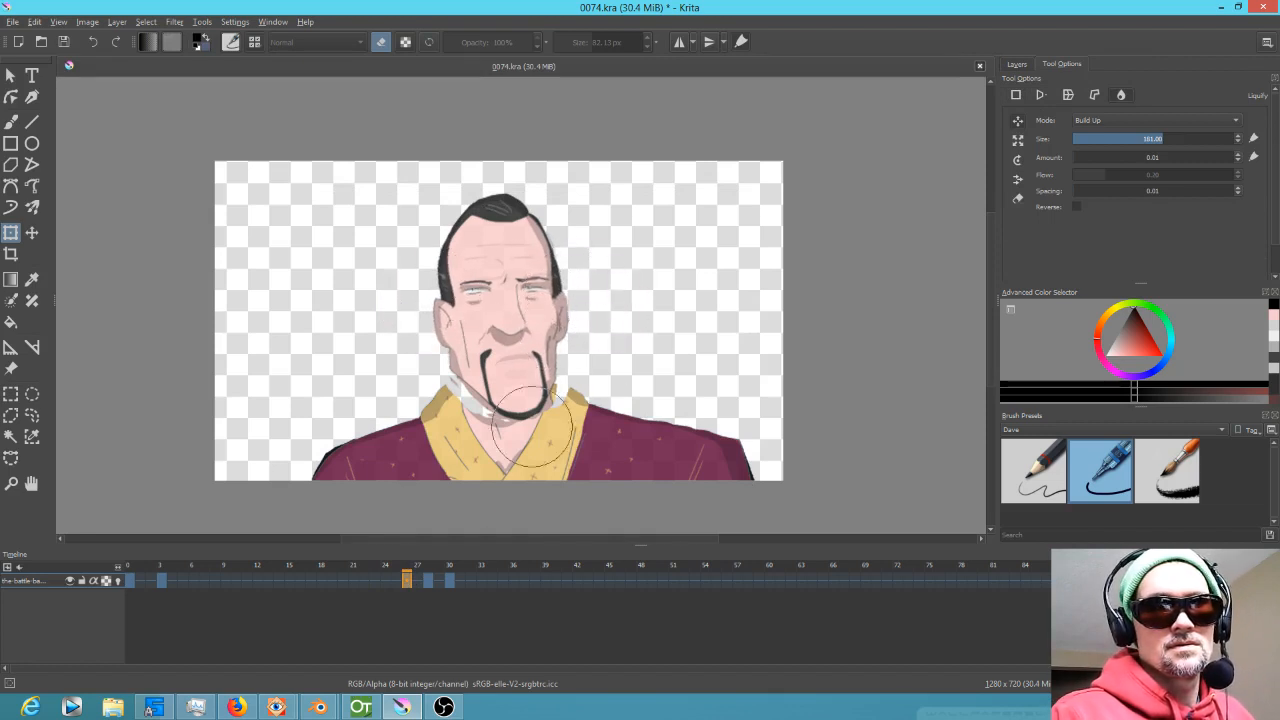
Liquify the face around the eye on frame 26 and check the head turn across the neighbouring frames.
{"action": "left_click_drag", "start_coordinate": [469, 303], "coordinate": [512, 305]}
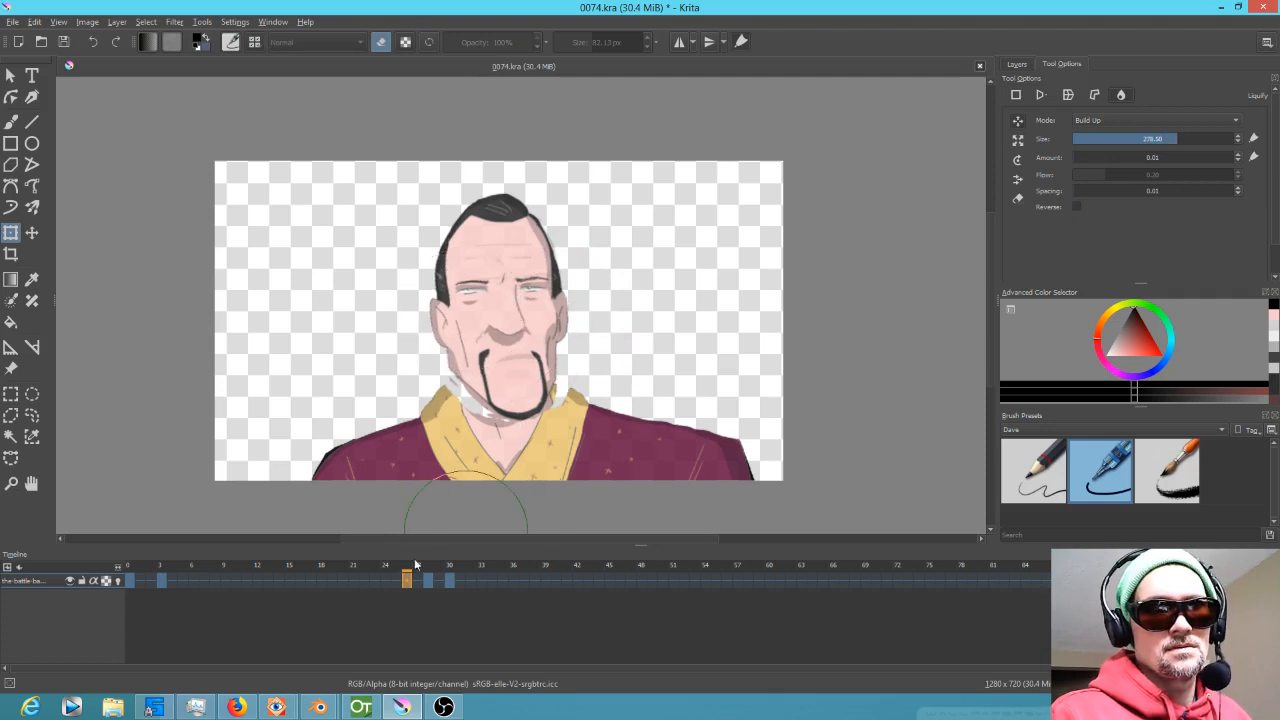
{"action": "left_click_drag", "start_coordinate": [391, 573], "coordinate": [439, 576]}
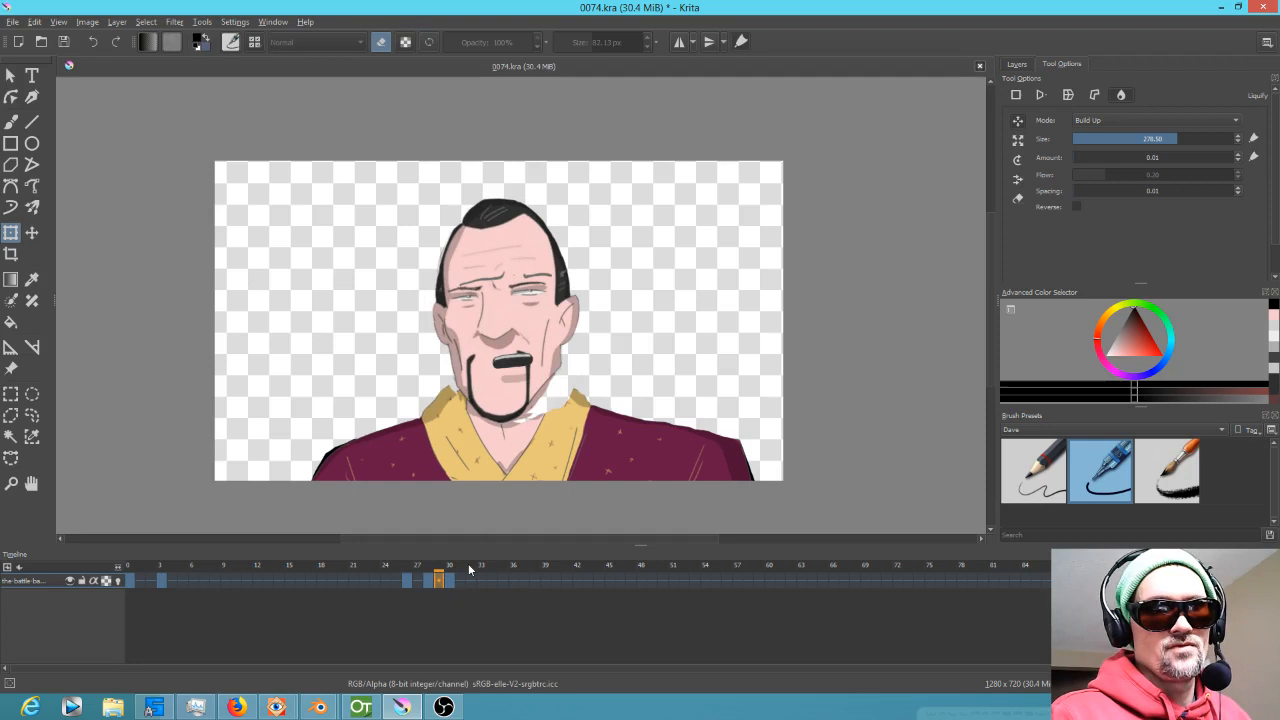
On the mouth layer, shift the mouth slightly on frame 26 with a free transform to fit the turned face.
{"action": "left_click", "coordinate": [1019, 68]}
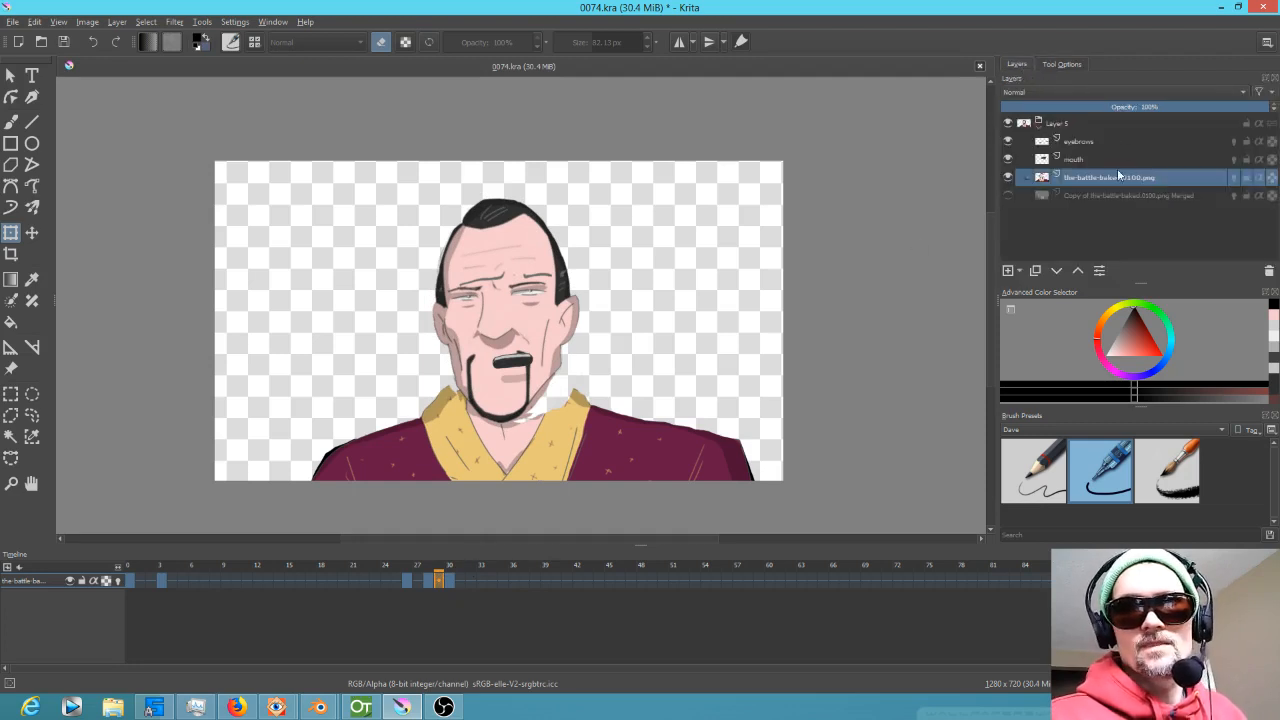
{"action": "left_click", "coordinate": [1083, 162]}
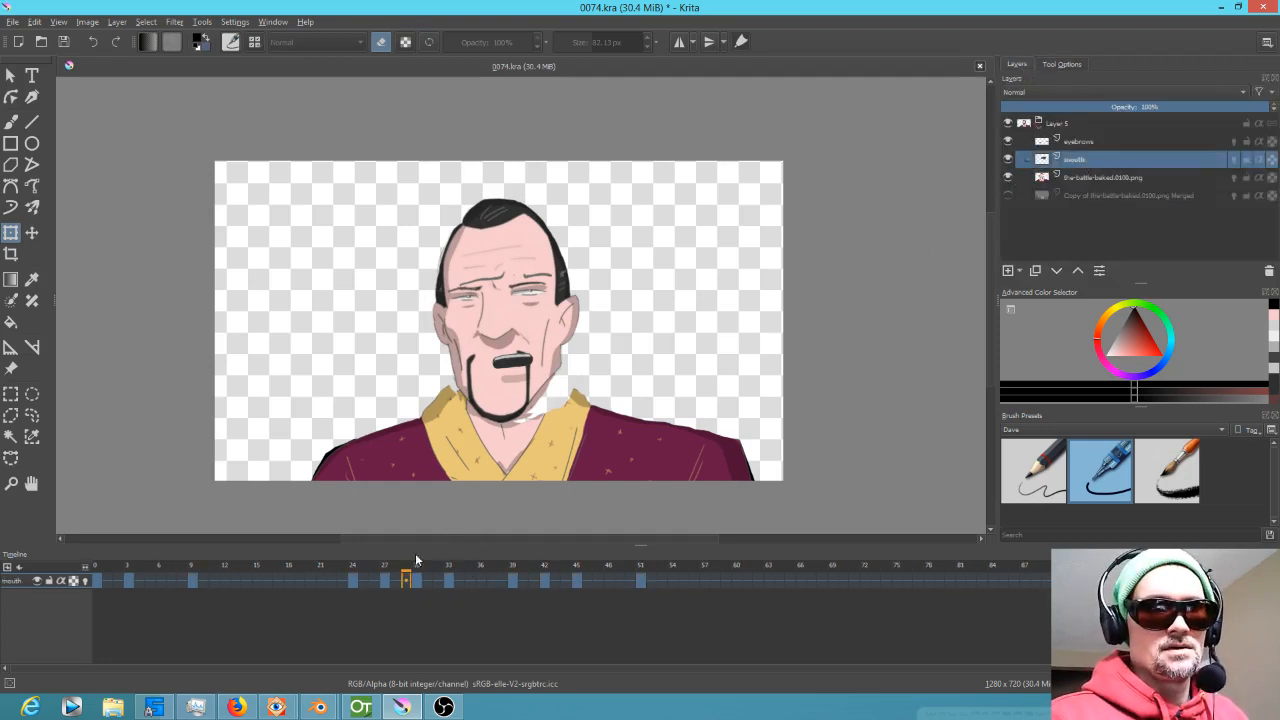
{"action": "left_click", "coordinate": [352, 568]}
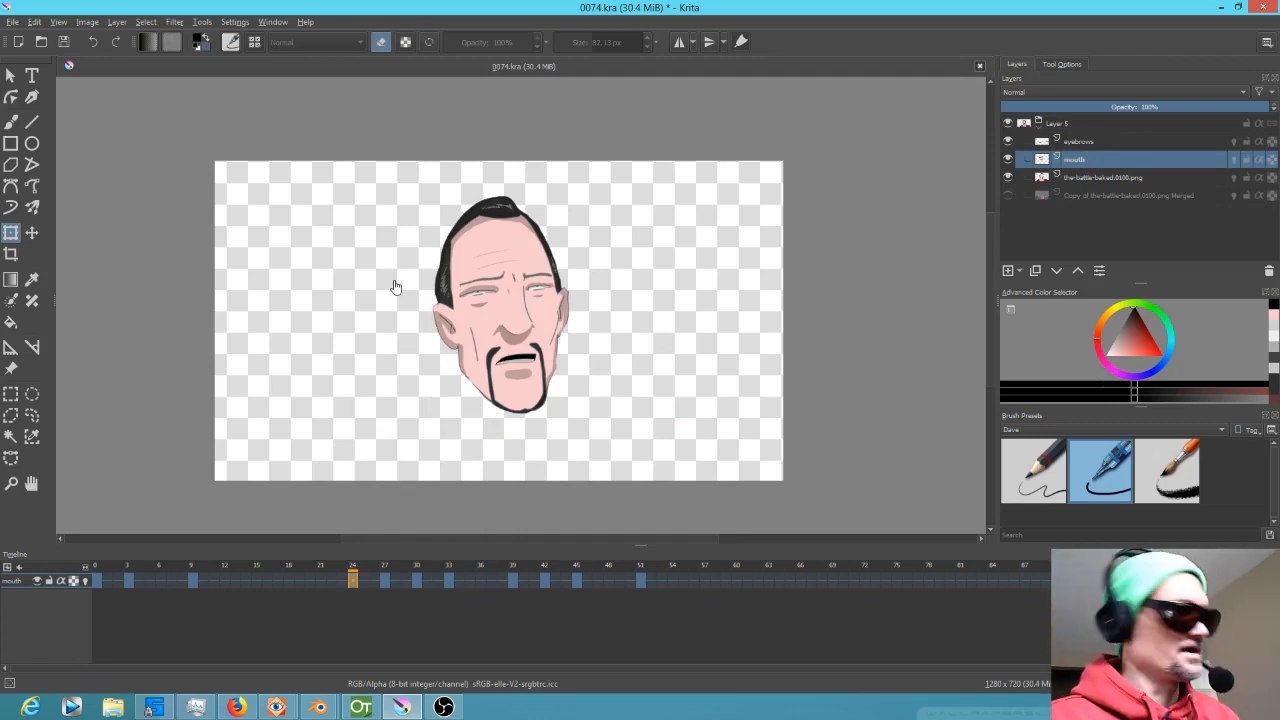
{"action": "key", "text": "Right"}
{"action": "key", "text": "Right"}
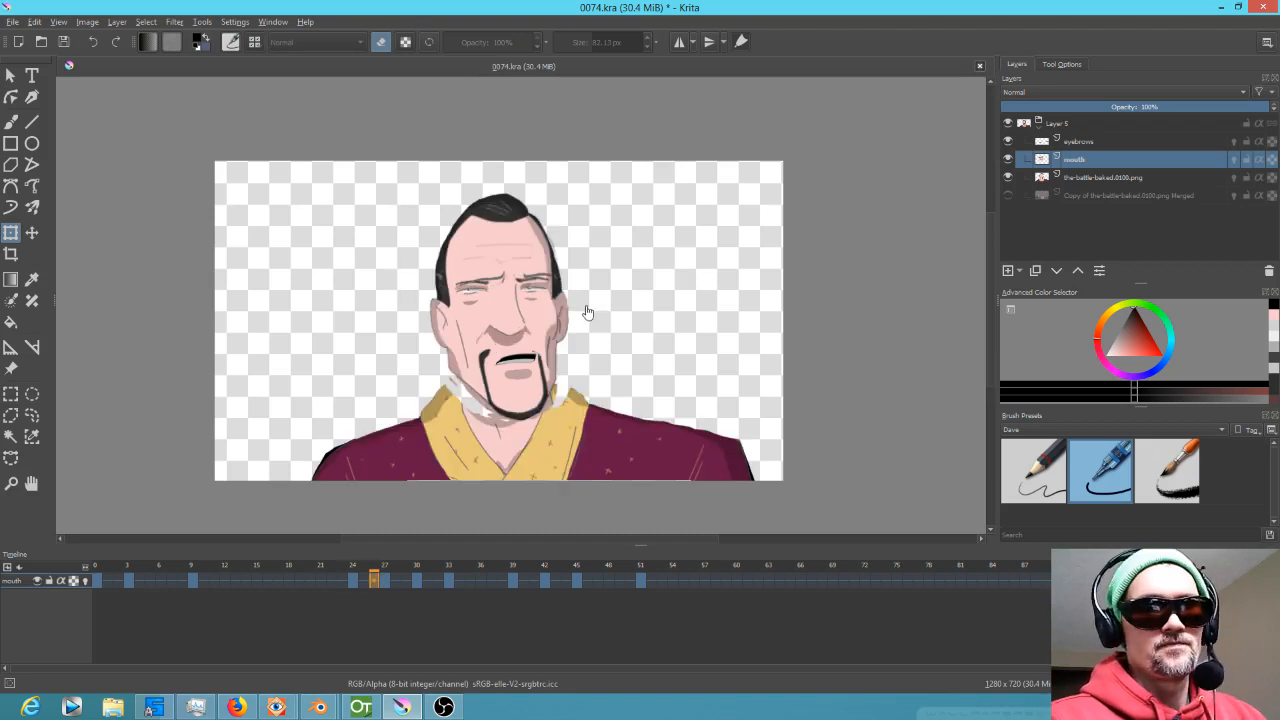
{"action": "left_click", "coordinate": [524, 362]}
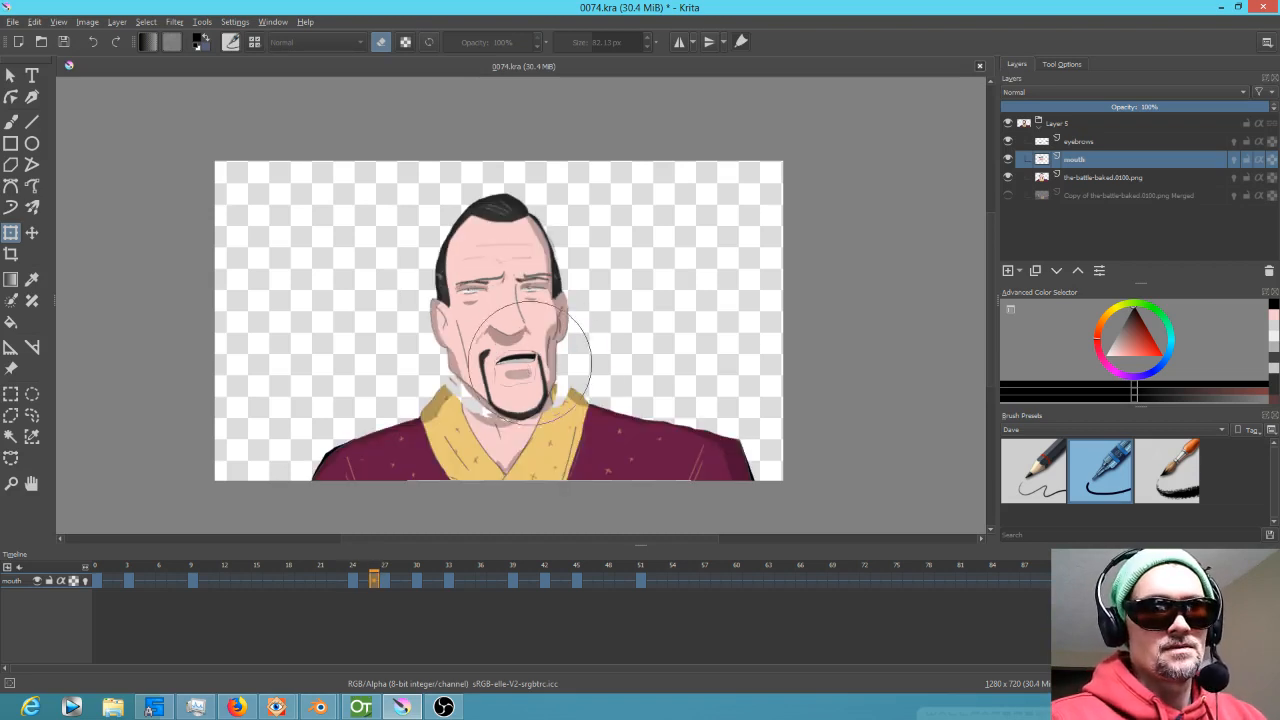
{"action": "left_click", "coordinate": [1055, 64]}
{"action": "left_click", "coordinate": [1016, 96]}
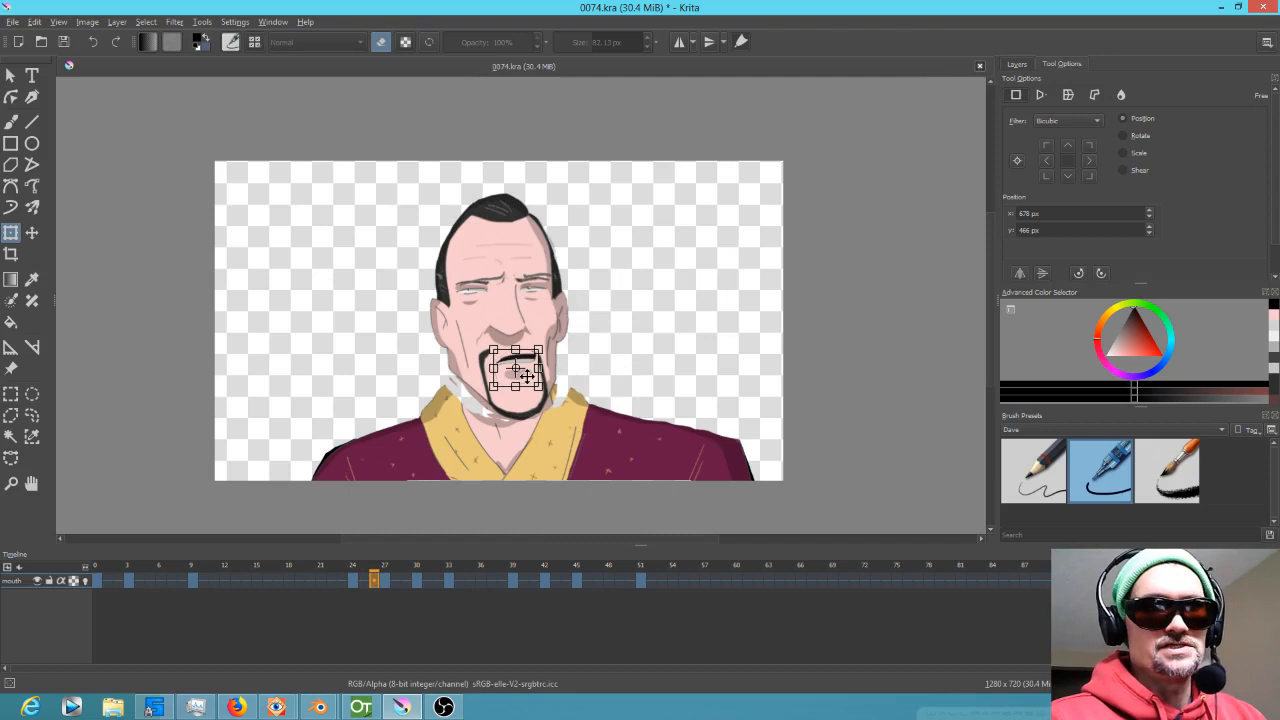
{"action": "key", "text": "Right"}
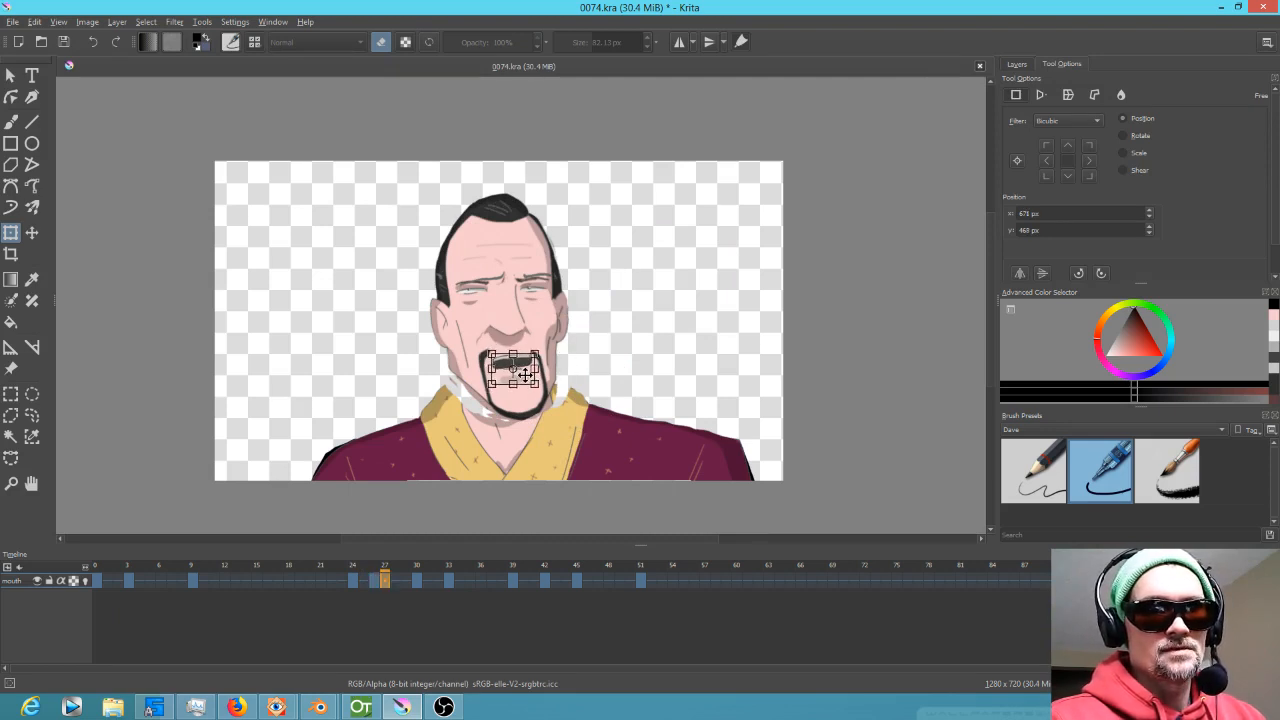
Mirror the mouth horizontally on frame 28, rotate it, and move it inside the goatee at about X 634 px, Y 474 px.
{"action": "key", "text": "Right"}
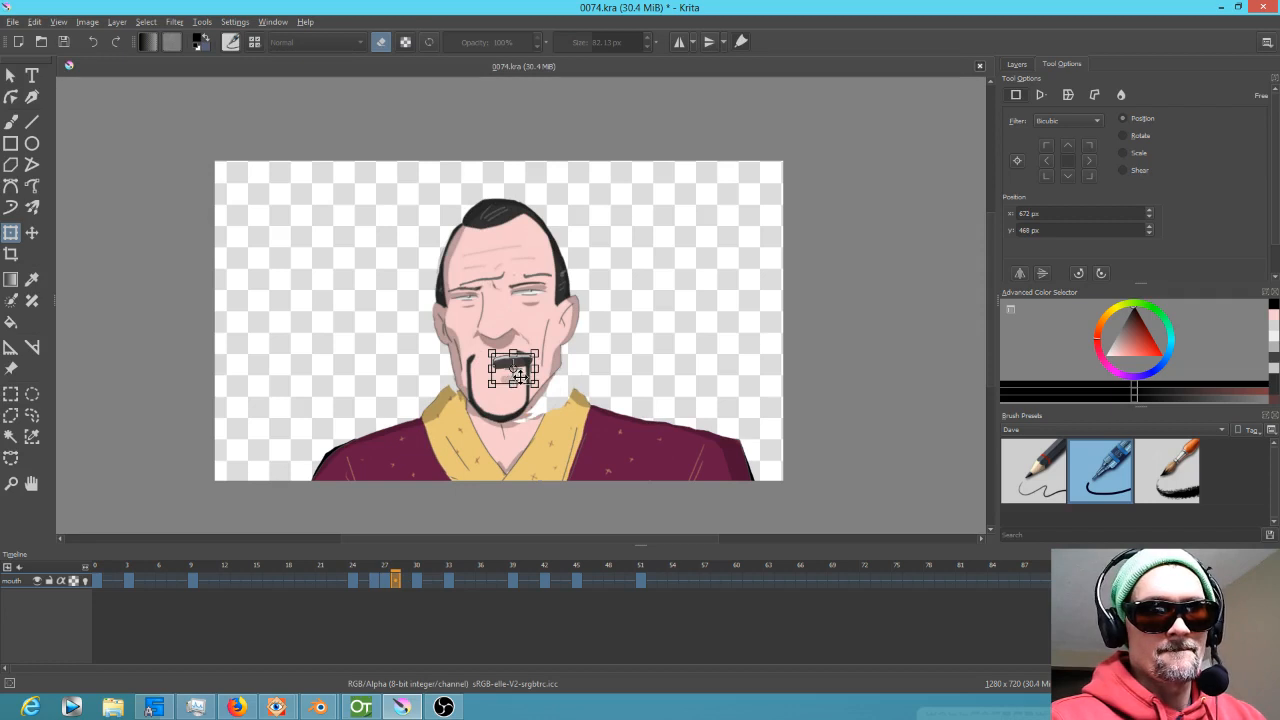
{"action": "left_click", "coordinate": [1023, 275]}
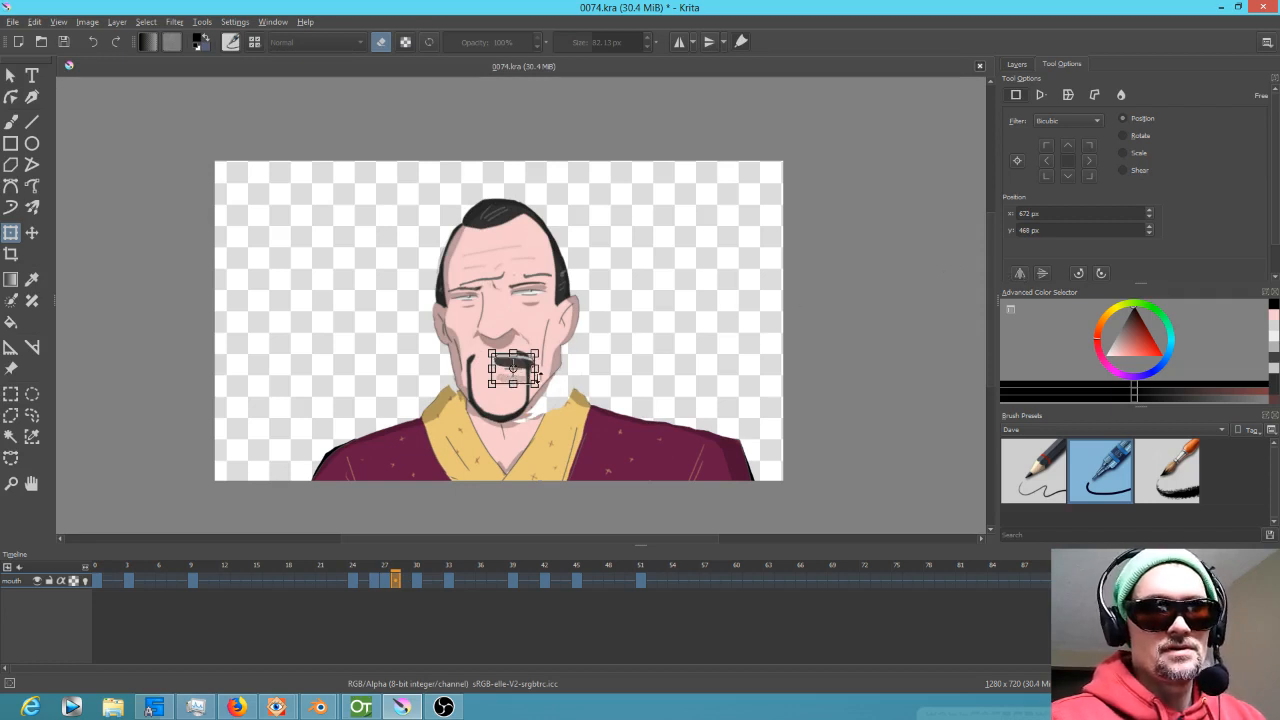
{"action": "left_click_drag", "start_coordinate": [543, 391], "coordinate": [509, 374]}
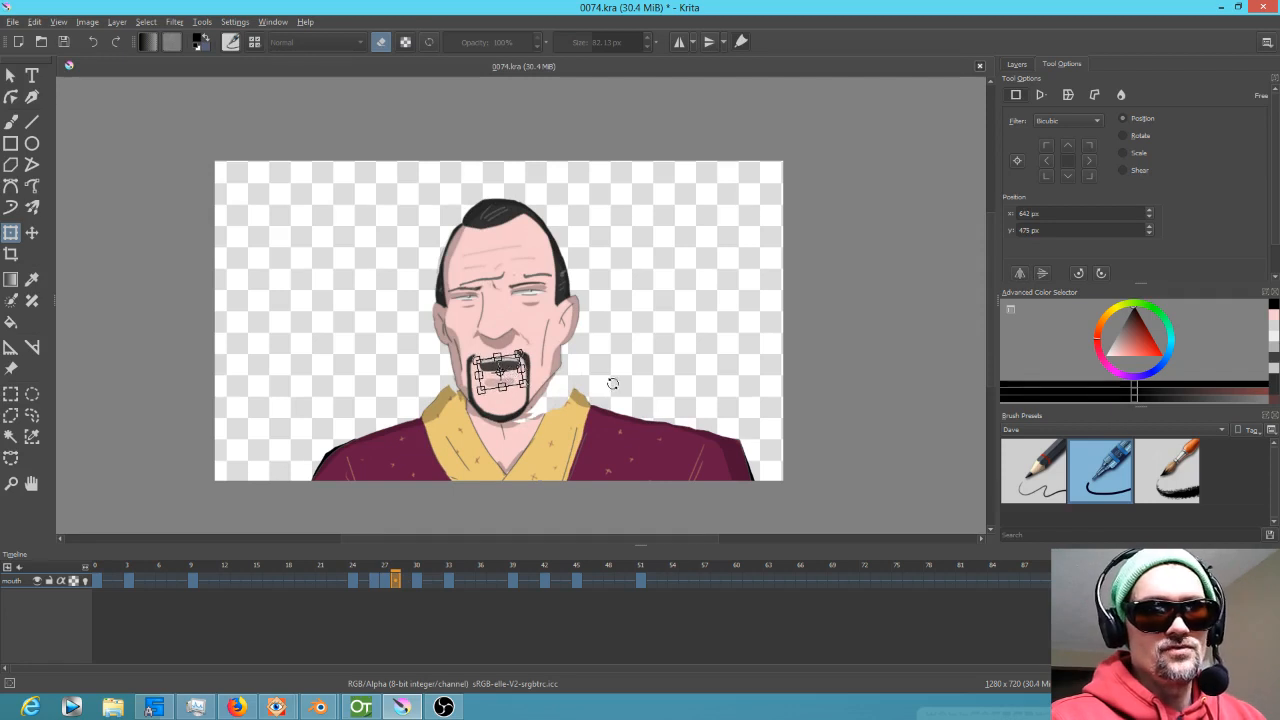
{"action": "key", "text": "Right"}
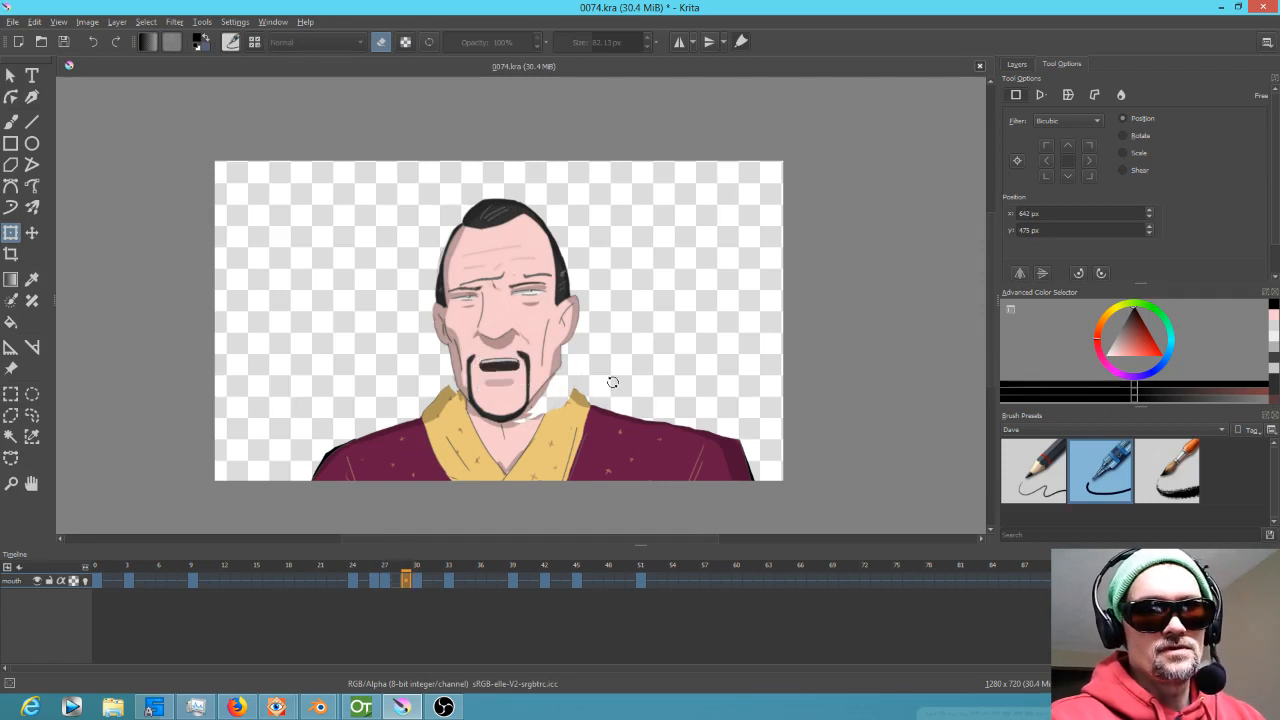
{"action": "key", "text": "Left"}
{"action": "left_click", "coordinate": [508, 377]}
{"action": "left_click_drag", "start_coordinate": [516, 380], "coordinate": [513, 379]}
{"action": "key", "text": "Right"}
{"action": "key", "text": "Right"}
{"action": "key", "text": "Right"}
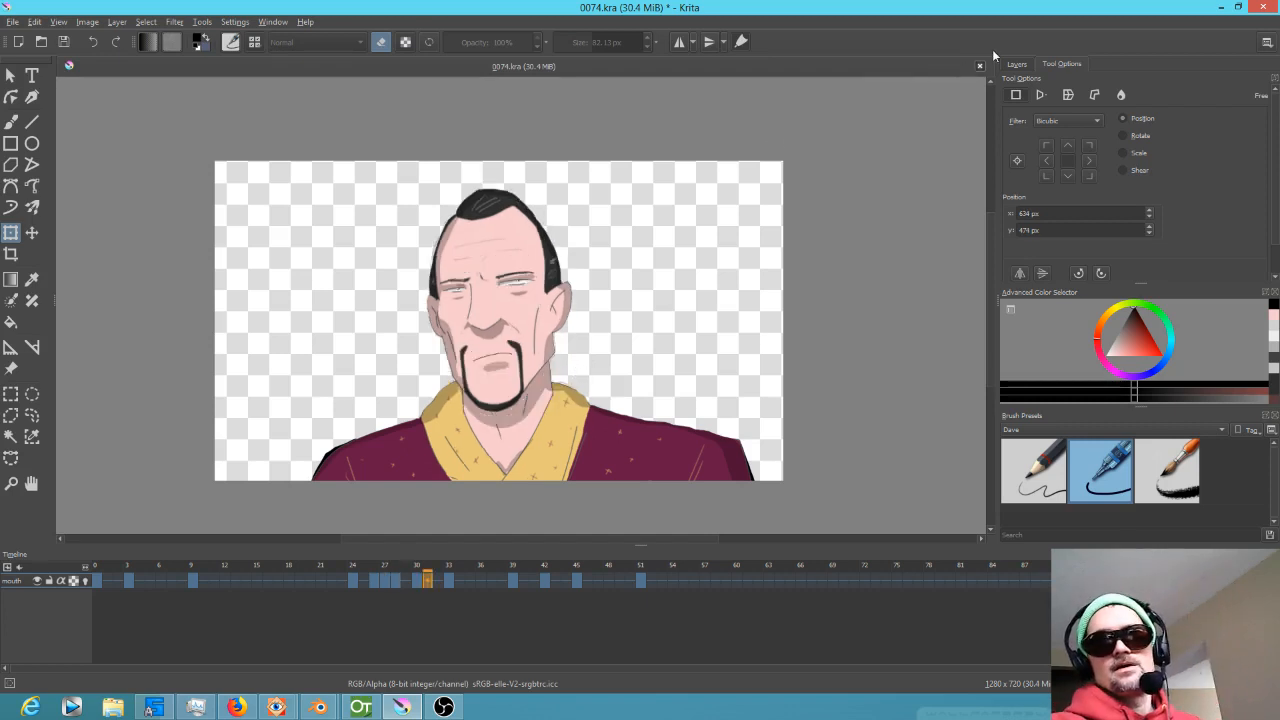
Show the merged copy layer, play the animation from frame 0, and review the head turn around frames 24 to 26.
{"action": "left_click", "coordinate": [1013, 63]}
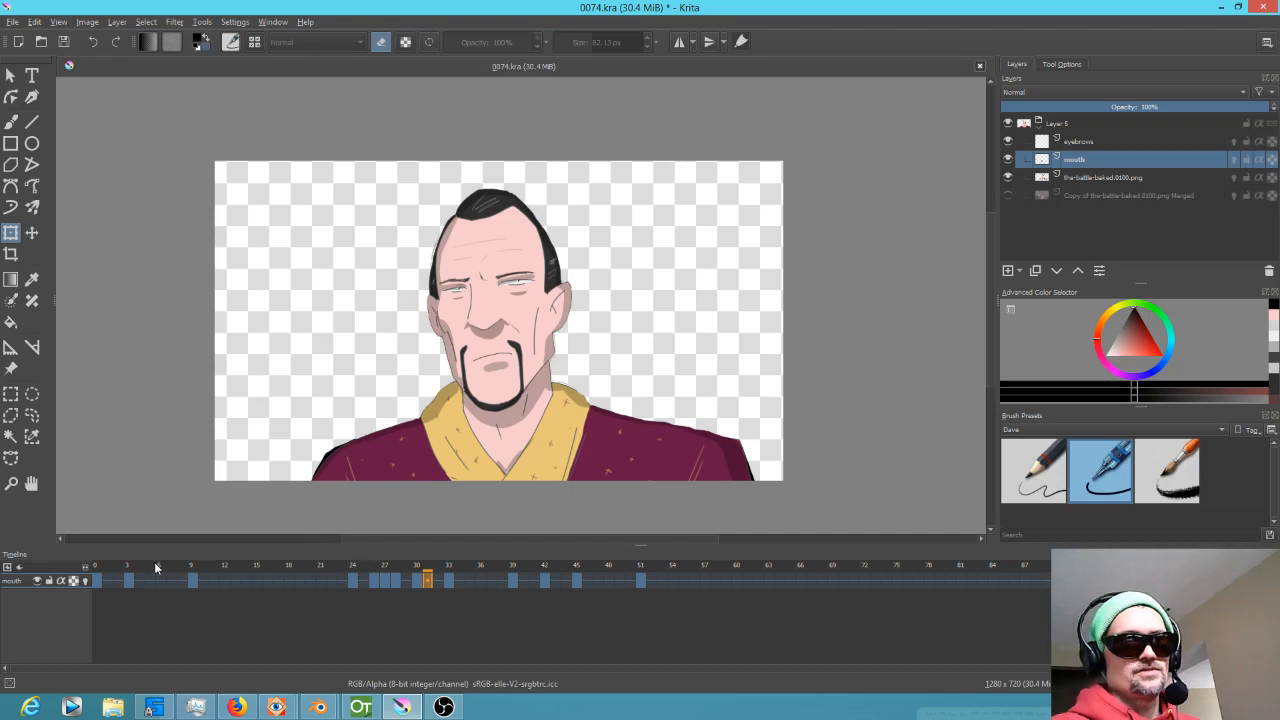
{"action": "left_click", "coordinate": [96, 570]}
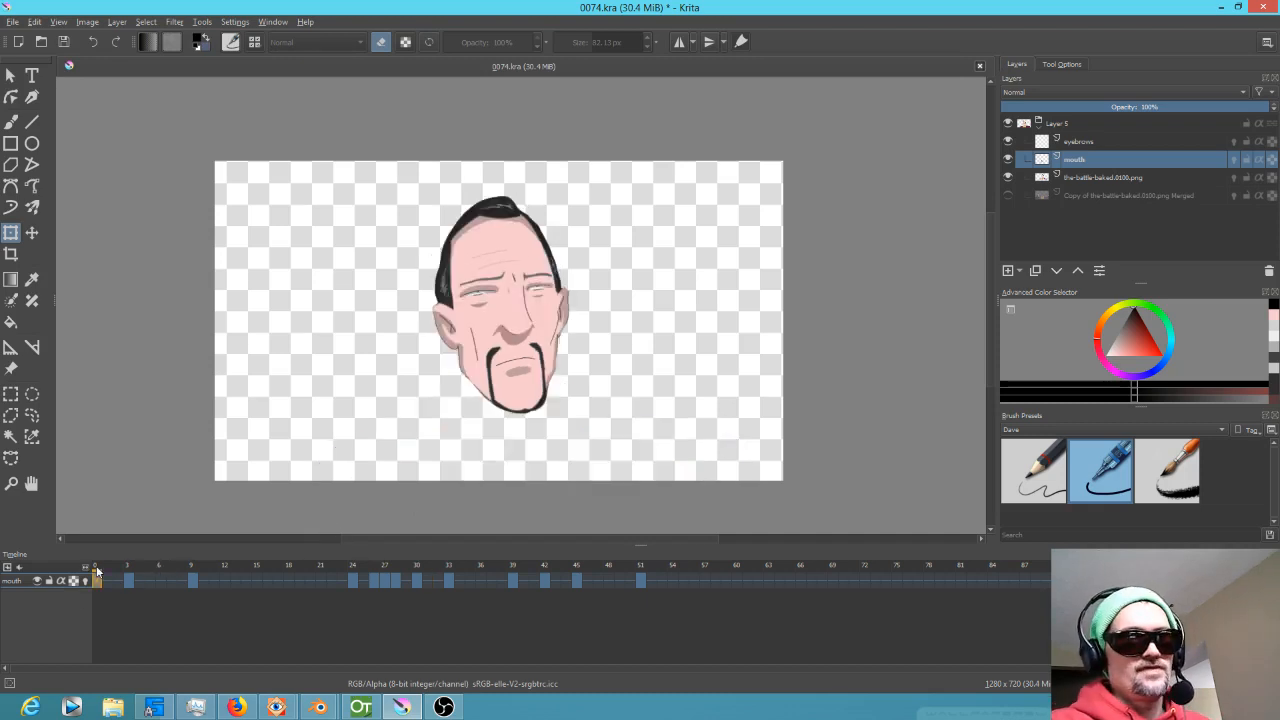
{"action": "left_click", "coordinate": [1008, 195]}
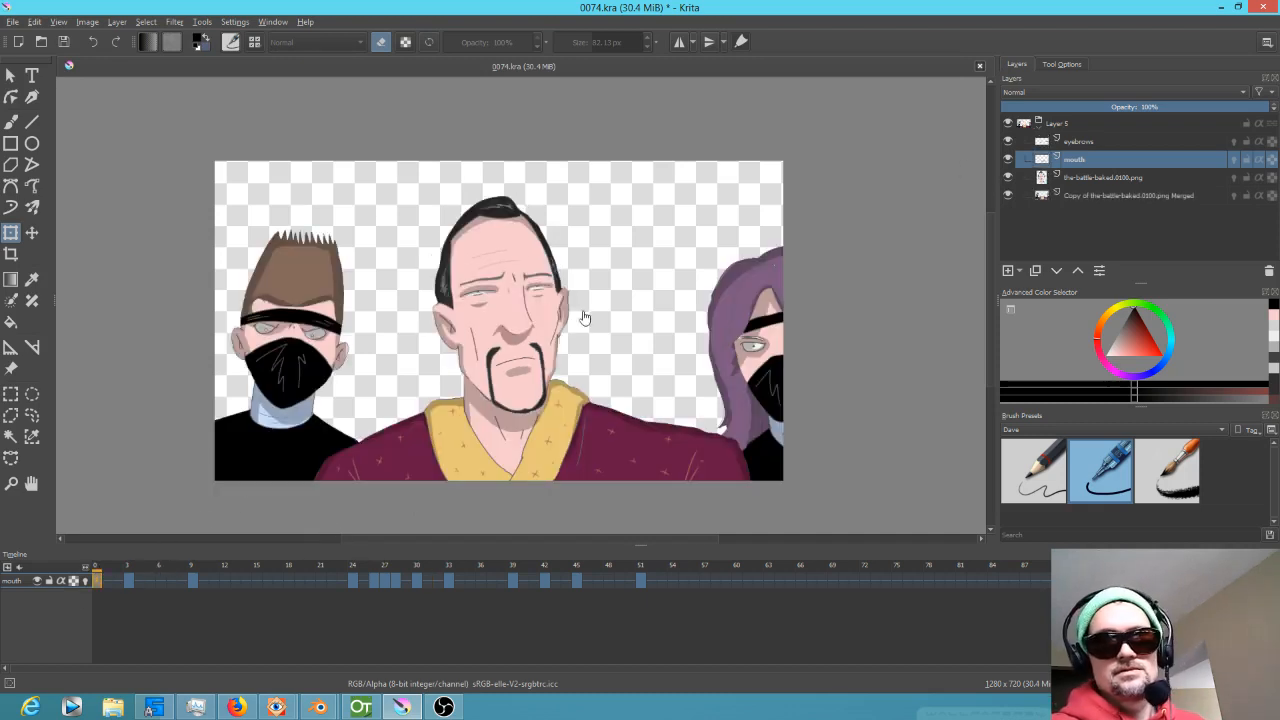
{"action": "key", "text": "space"}
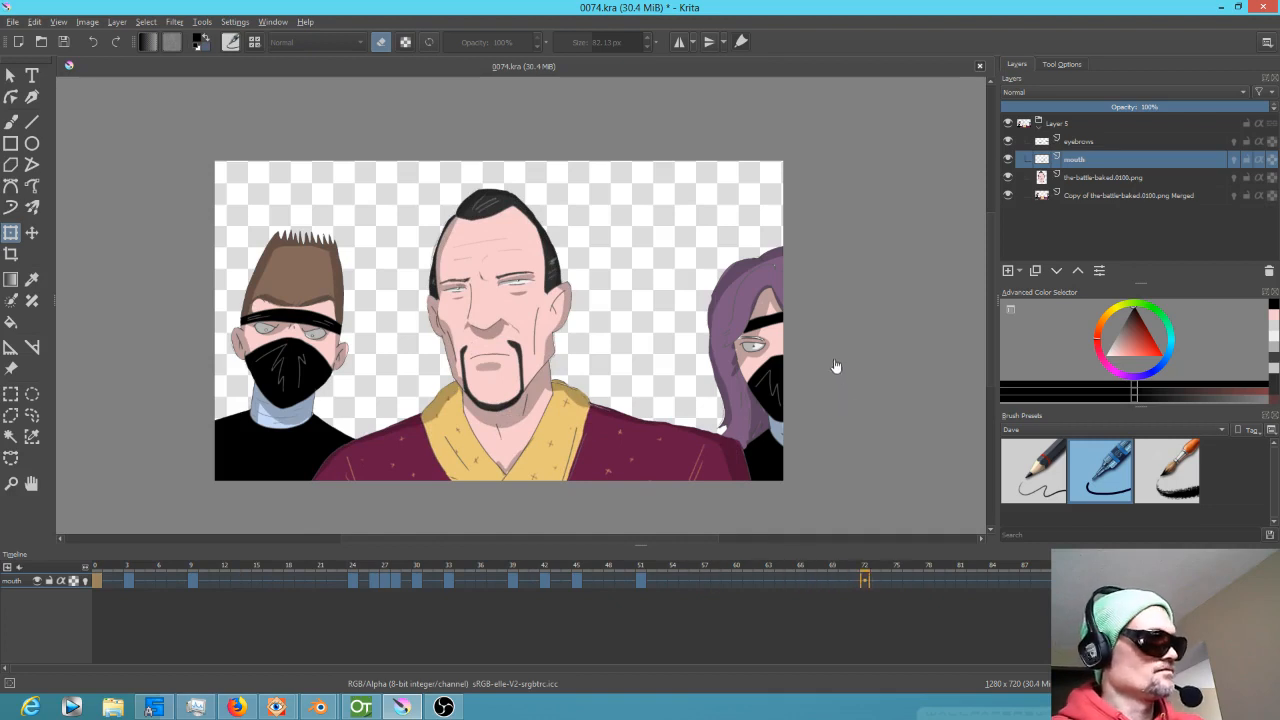
{"action": "left_click", "coordinate": [350, 568]}
{"action": "left_click", "coordinate": [379, 571]}
{"action": "left_click_drag", "start_coordinate": [379, 571], "coordinate": [367, 576]}
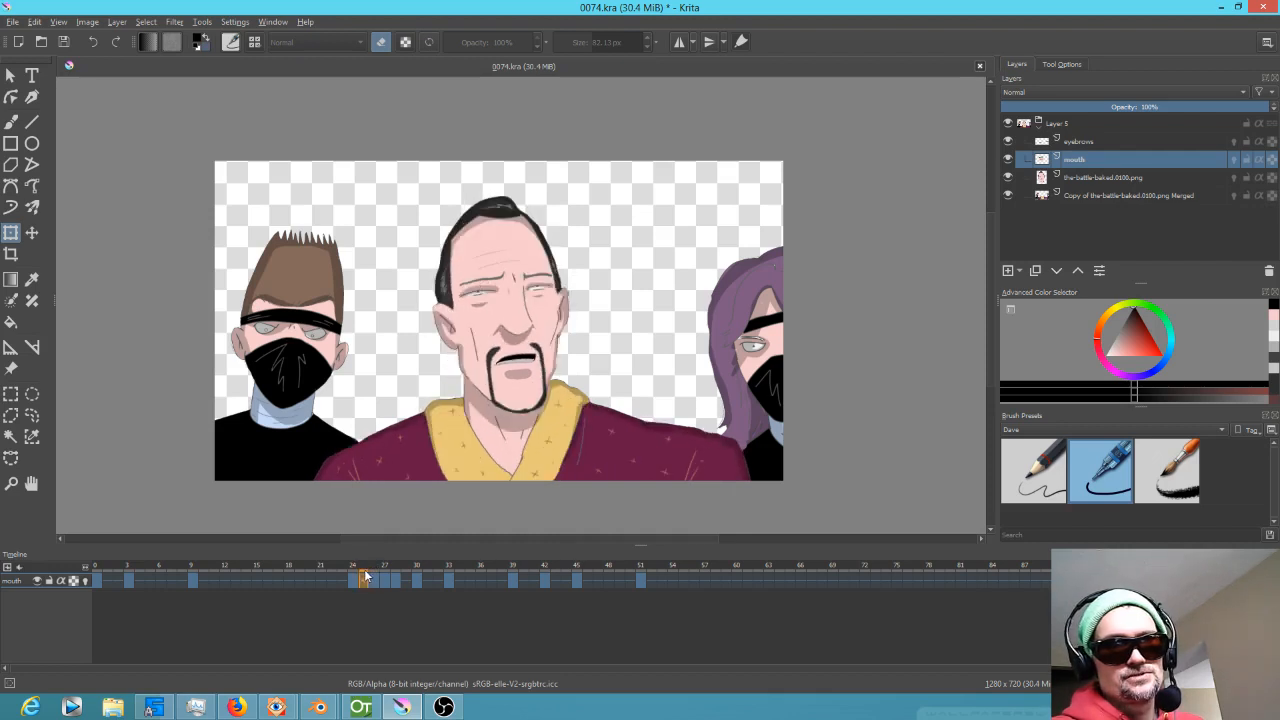
Compare the-battle-baked.0100.png with its merged copy on frame 25 by toggling each layer's visibility.
{"action": "left_click", "coordinate": [1103, 178]}
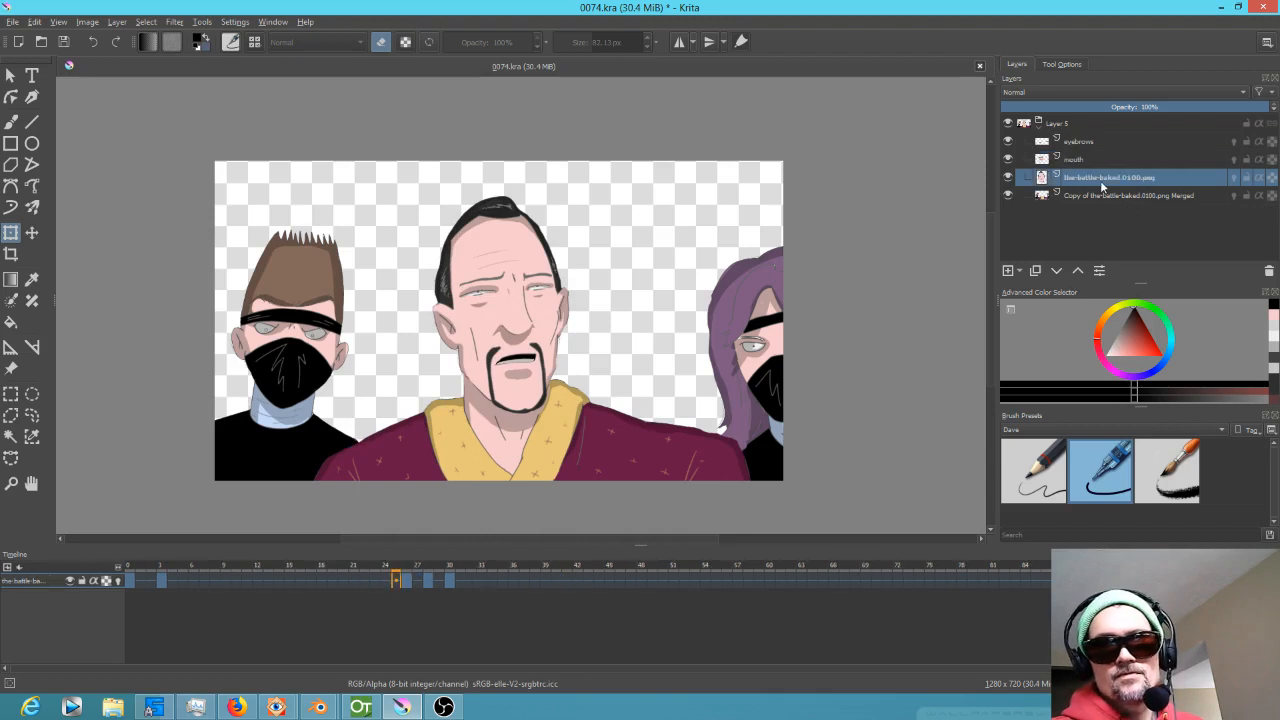
{"action": "left_click", "coordinate": [1096, 200]}
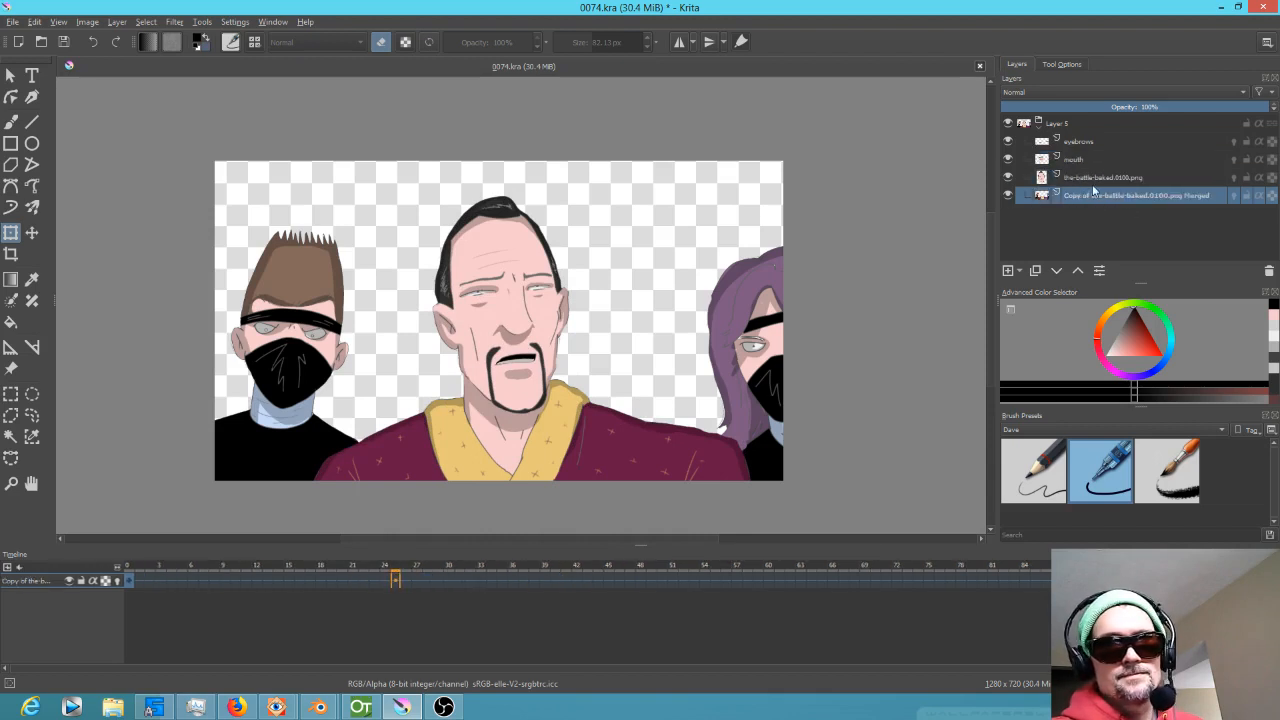
{"action": "left_click", "coordinate": [1008, 195]}
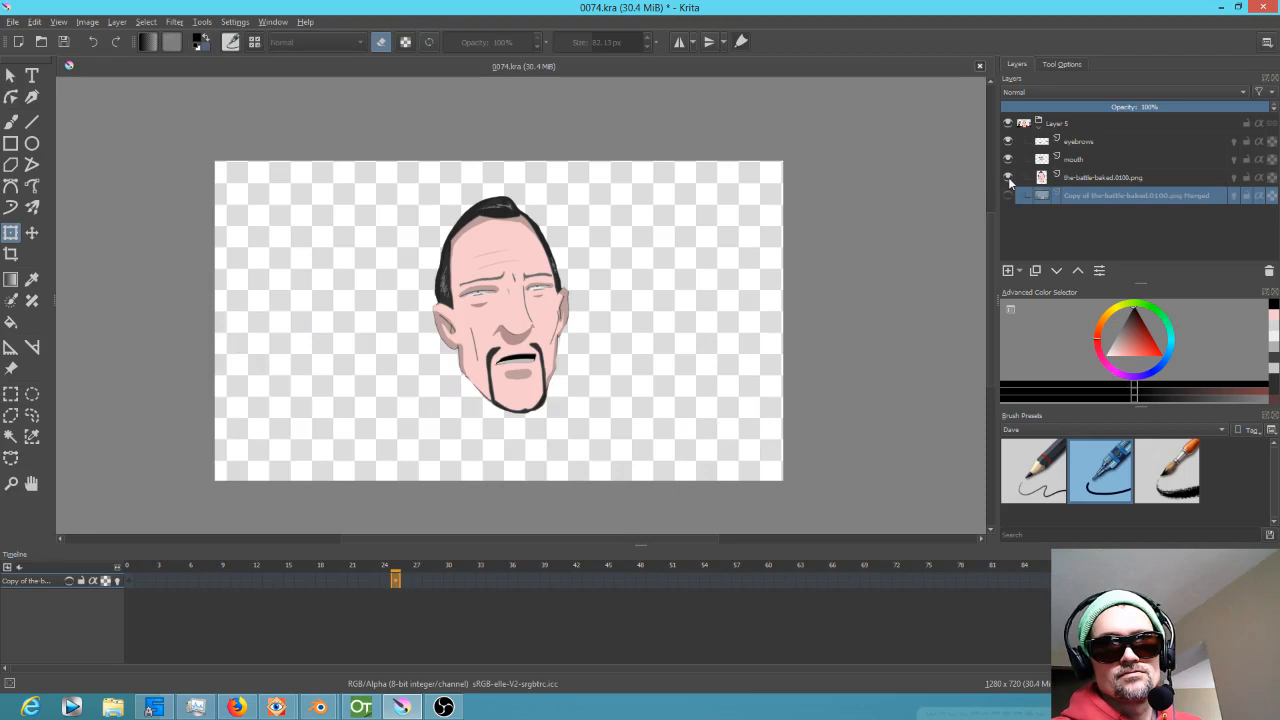
{"action": "left_click", "coordinate": [1008, 178]}
{"action": "left_click", "coordinate": [1009, 178]}
{"action": "left_click", "coordinate": [1009, 178]}
{"action": "left_click", "coordinate": [1008, 196]}
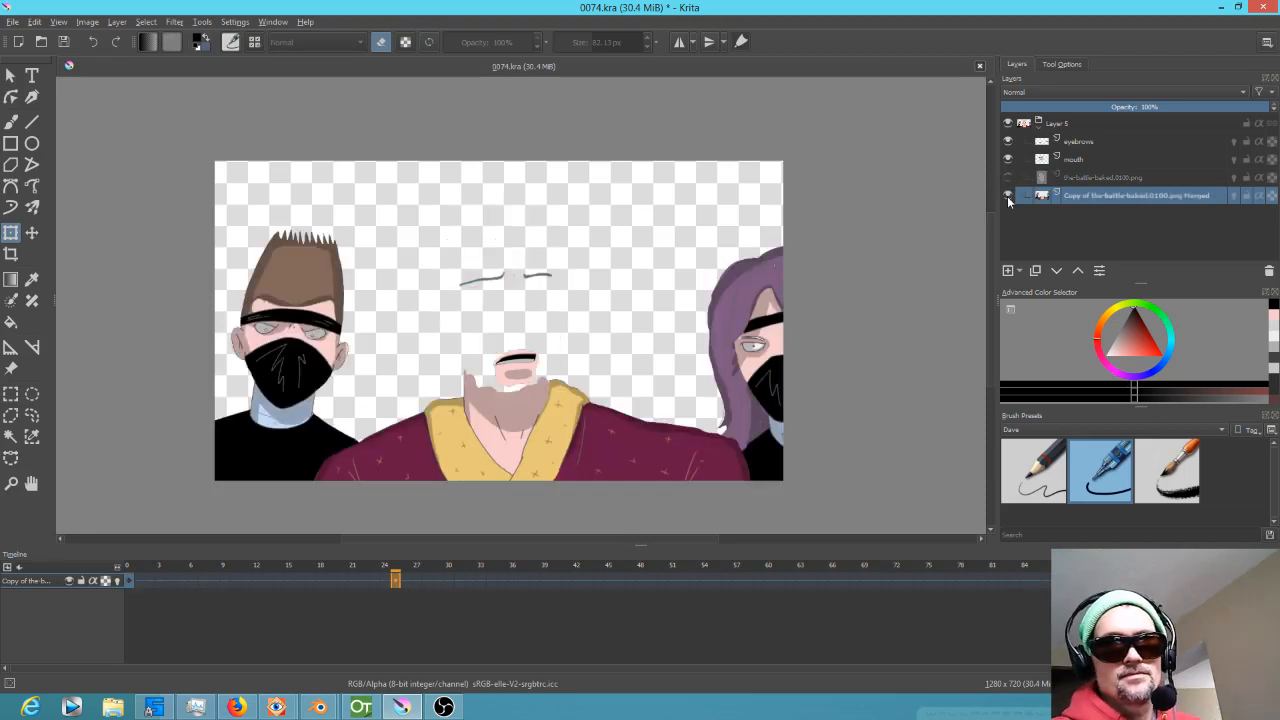
{"action": "left_click", "coordinate": [1008, 179]}
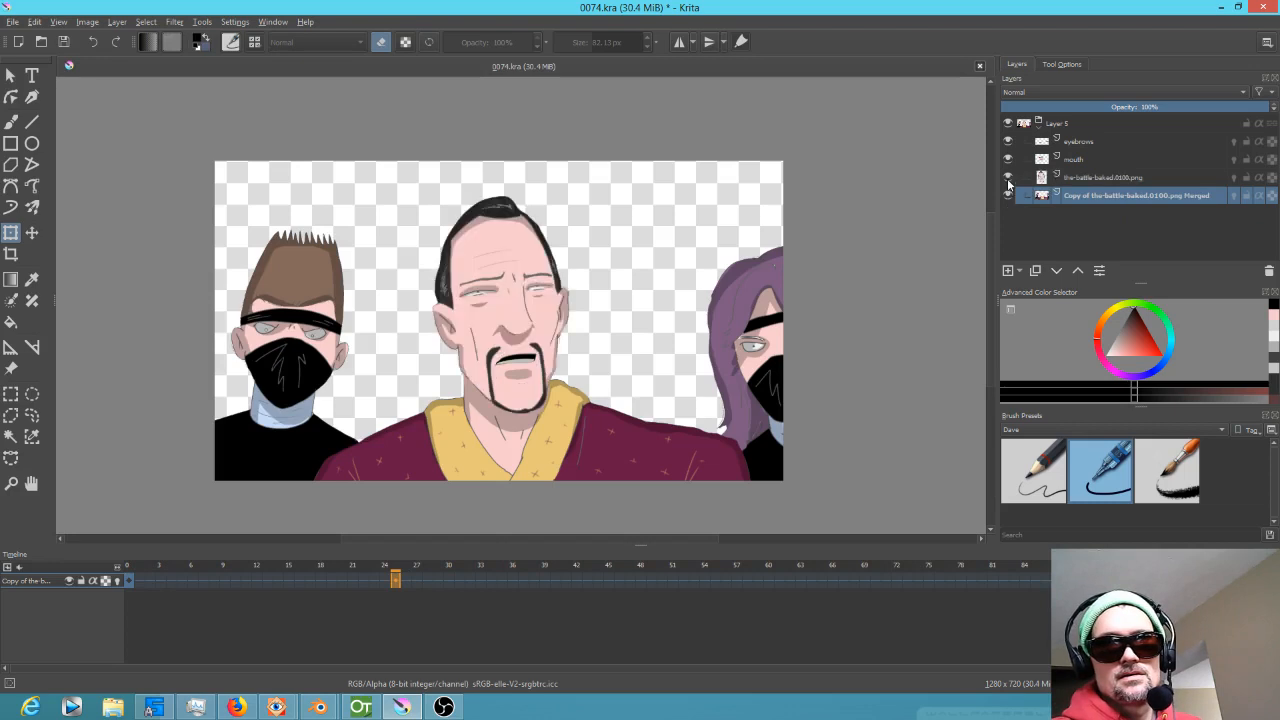
{"action": "left_click", "coordinate": [1010, 198]}
{"action": "left_click", "coordinate": [1010, 198]}
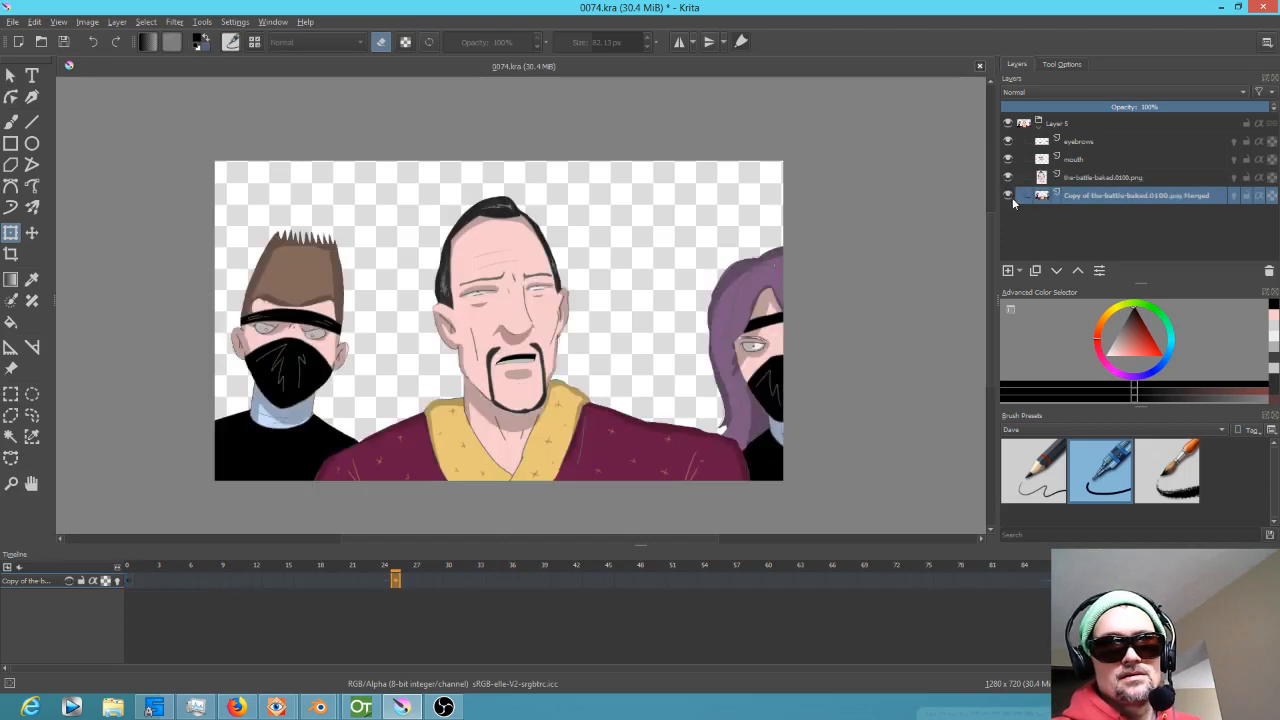
Hide the eyebrows, mouth and merged copy layers, leaving only the-battle-baked.0100.png visible in the group.
{"action": "mouse_move", "coordinate": [400, 571]}
{"action": "left_mouse_down"}
{"action": "mouse_move", "coordinate": [352, 578]}
{"action": "mouse_move", "coordinate": [443, 580]}
{"action": "mouse_move", "coordinate": [352, 578]}
{"action": "mouse_move", "coordinate": [443, 580]}
{"action": "mouse_move", "coordinate": [386, 578]}
{"action": "mouse_move", "coordinate": [405, 578]}
{"action": "left_mouse_up"}
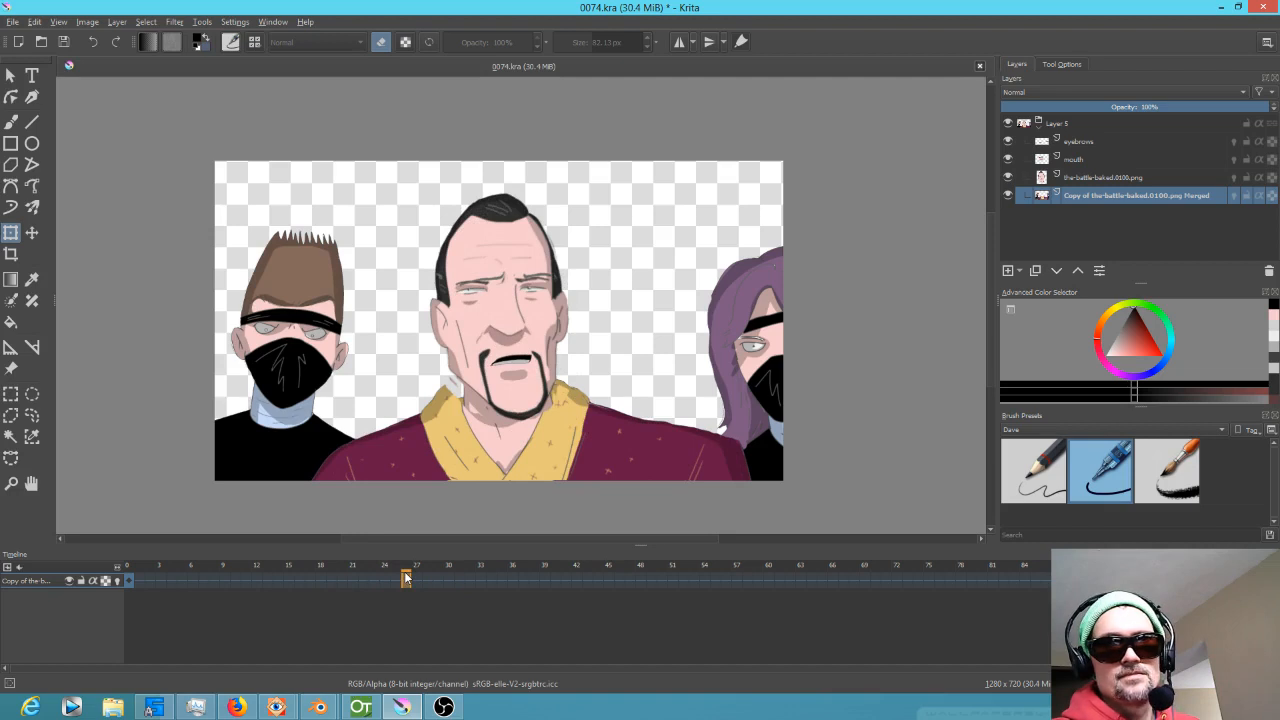
{"action": "left_click", "coordinate": [1008, 178]}
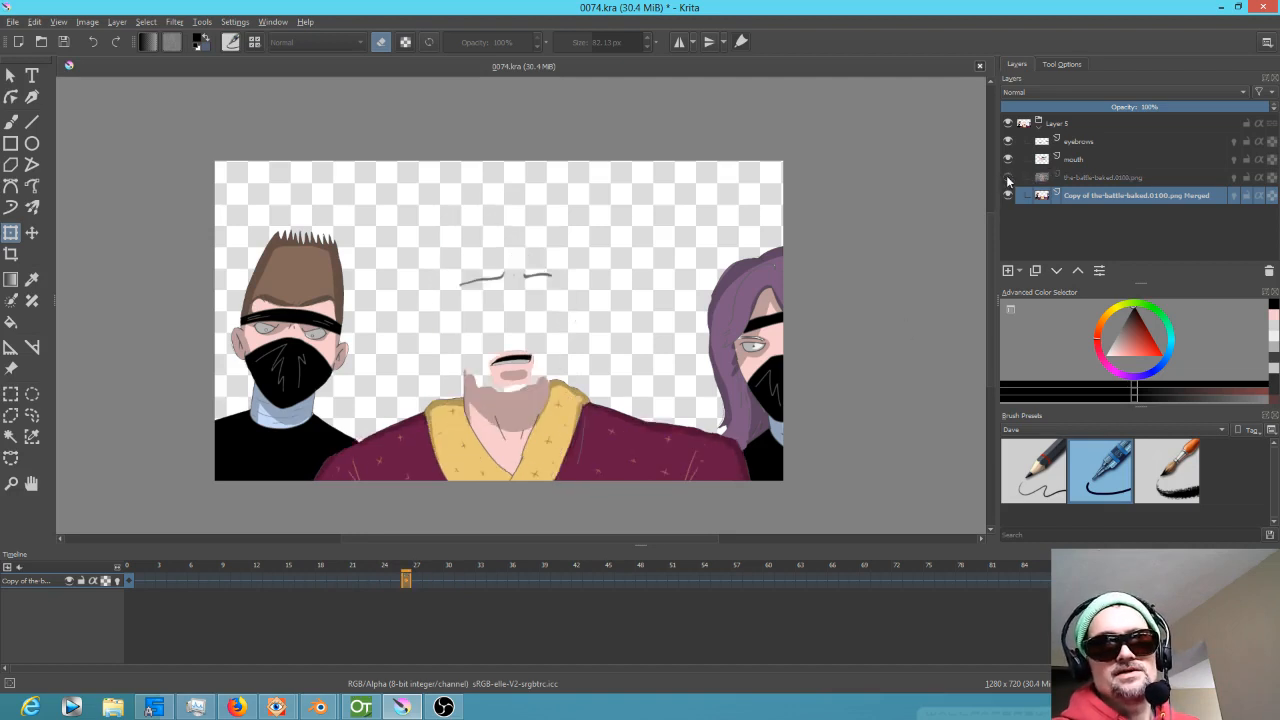
{"action": "left_click", "coordinate": [1008, 159]}
{"action": "left_click", "coordinate": [1008, 141]}
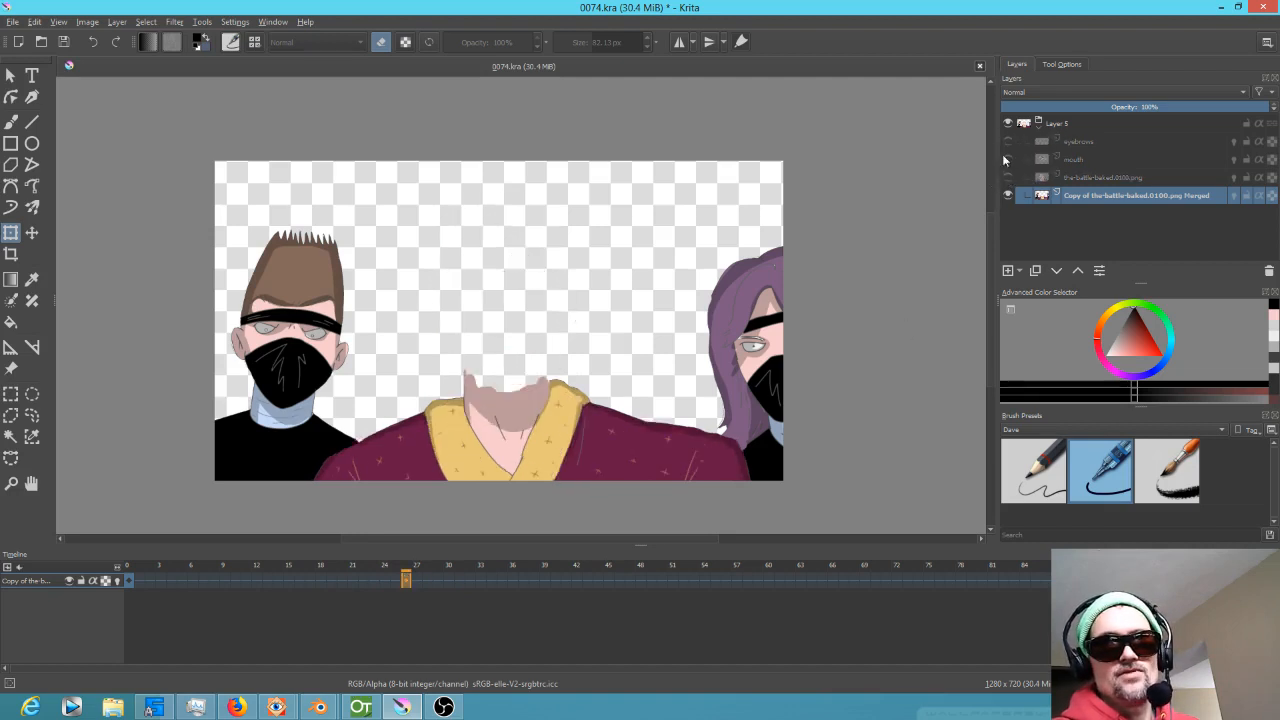
{"action": "mouse_move", "coordinate": [410, 570]}
{"action": "left_mouse_down"}
{"action": "mouse_move", "coordinate": [364, 578]}
{"action": "mouse_move", "coordinate": [418, 578]}
{"action": "left_mouse_up"}
{"action": "left_click", "coordinate": [1006, 196]}
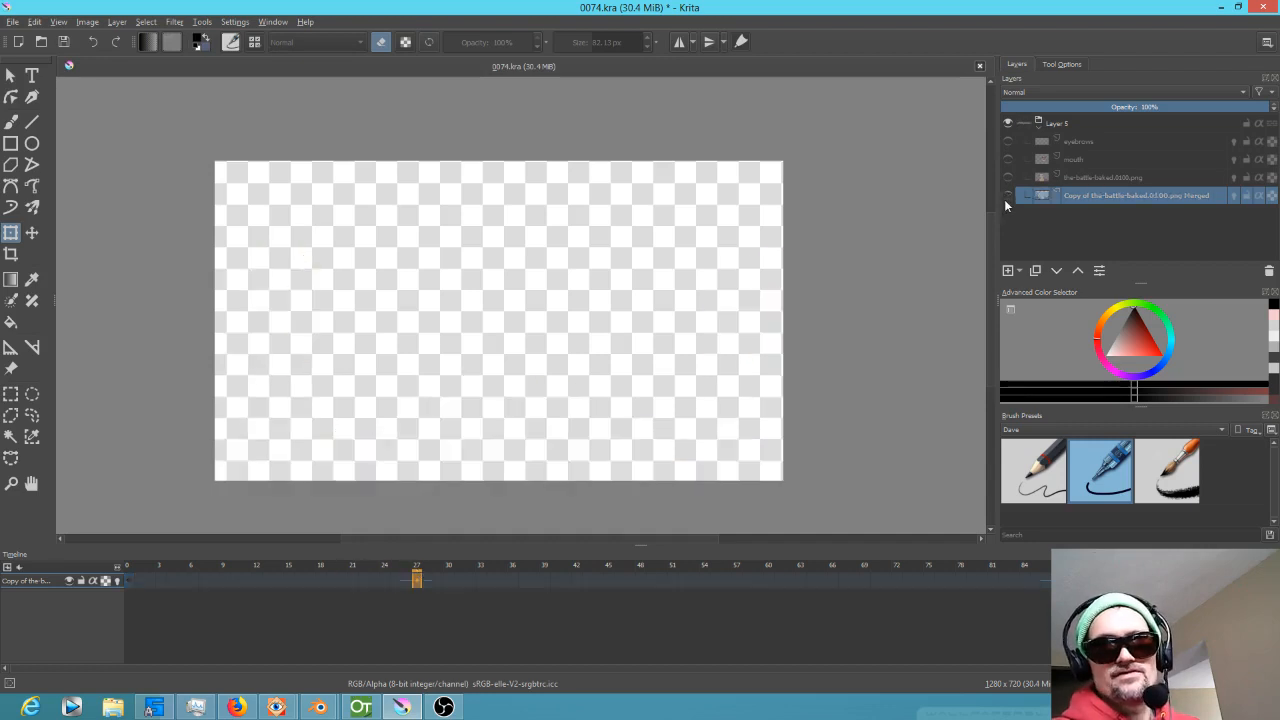
{"action": "left_click", "coordinate": [1006, 177]}
{"action": "mouse_move", "coordinate": [409, 566]}
{"action": "left_mouse_down"}
{"action": "mouse_move", "coordinate": [354, 568]}
{"action": "mouse_move", "coordinate": [384, 566]}
{"action": "left_mouse_up"}
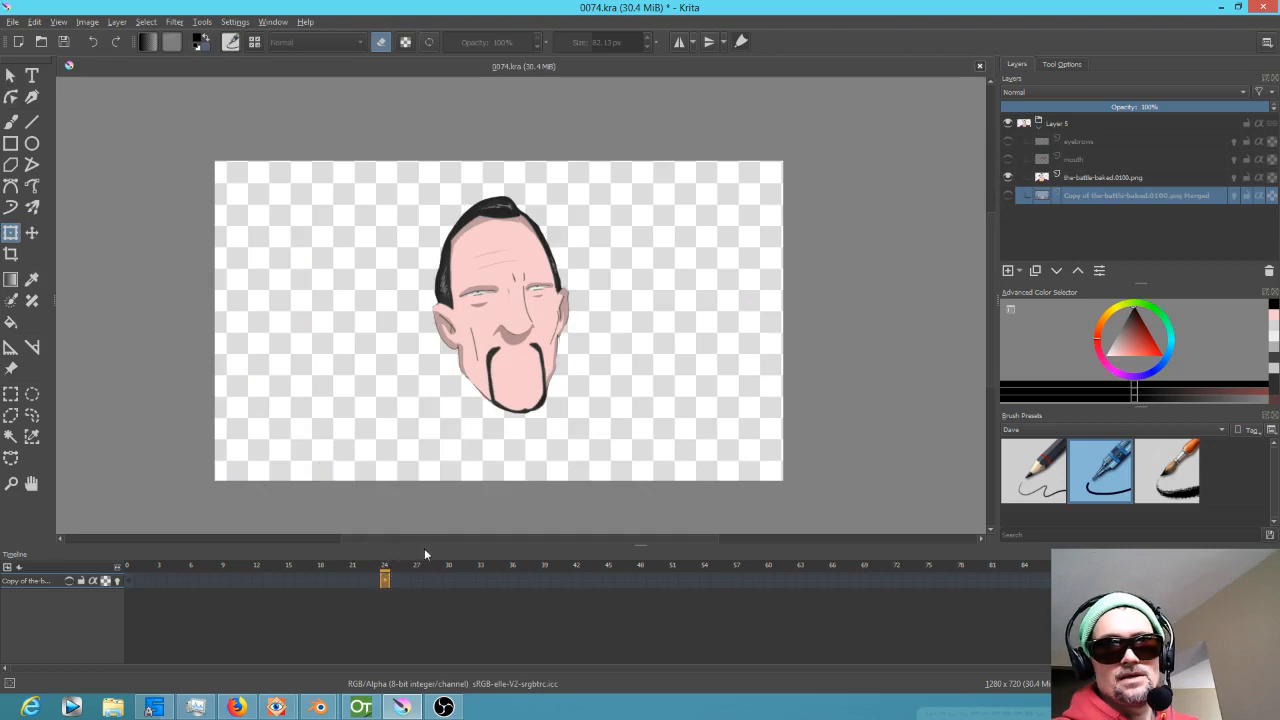
Select the-battle-baked.0100.png and inspect its keyframes up to frame 30, comparing frame 28 with the merged copy.
{"action": "left_click", "coordinate": [1110, 180]}
{"action": "left_click_drag", "start_coordinate": [387, 570], "coordinate": [449, 586]}
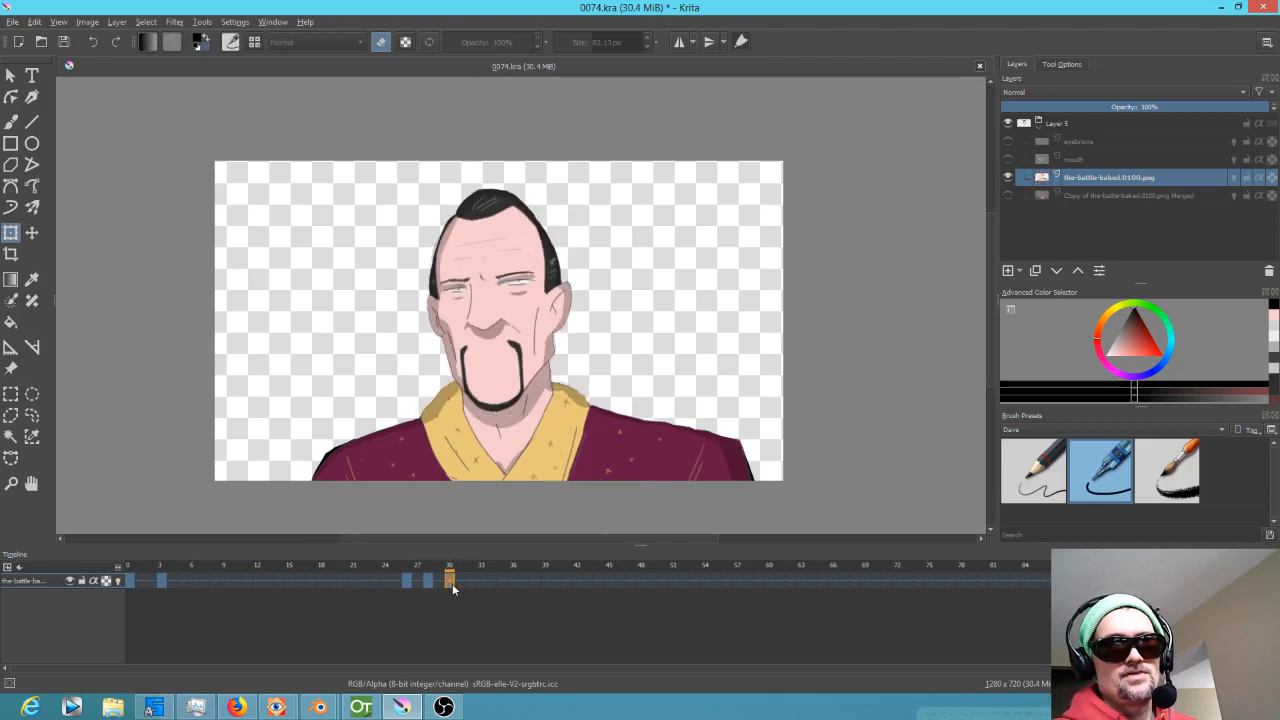
{"action": "left_click_drag", "start_coordinate": [447, 585], "coordinate": [437, 586]}
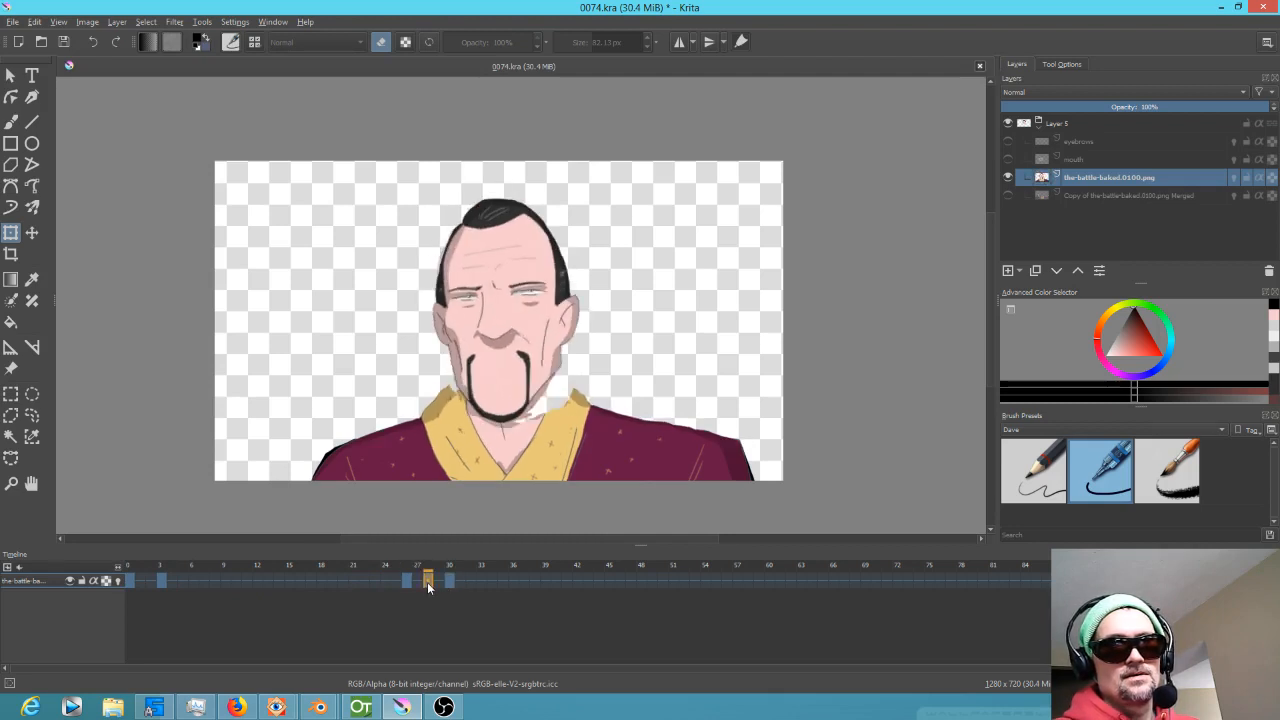
{"action": "left_click", "coordinate": [1008, 196]}
{"action": "left_click", "coordinate": [1008, 196]}
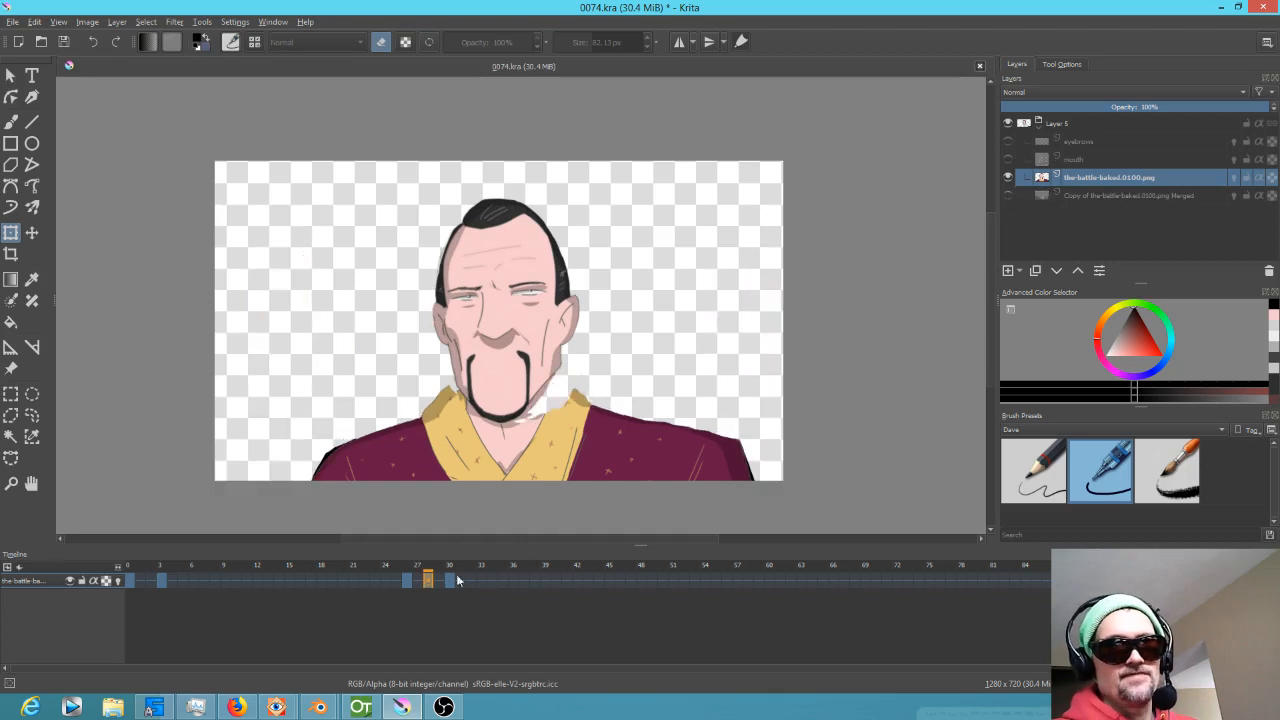
On frame 26, erase the robe, collar and neck around the head with the brush in eraser mode, enlarged to about 209 px.
{"action": "left_click", "coordinate": [408, 584]}
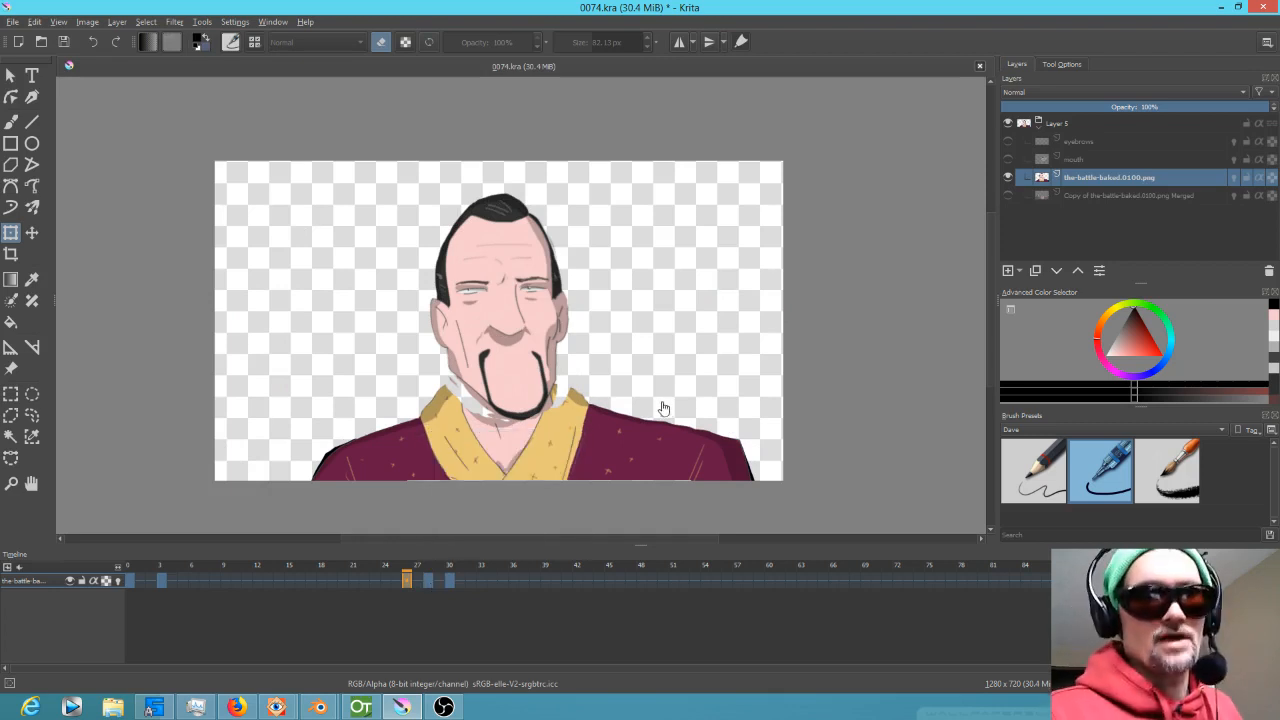
{"action": "key", "text": "b"}
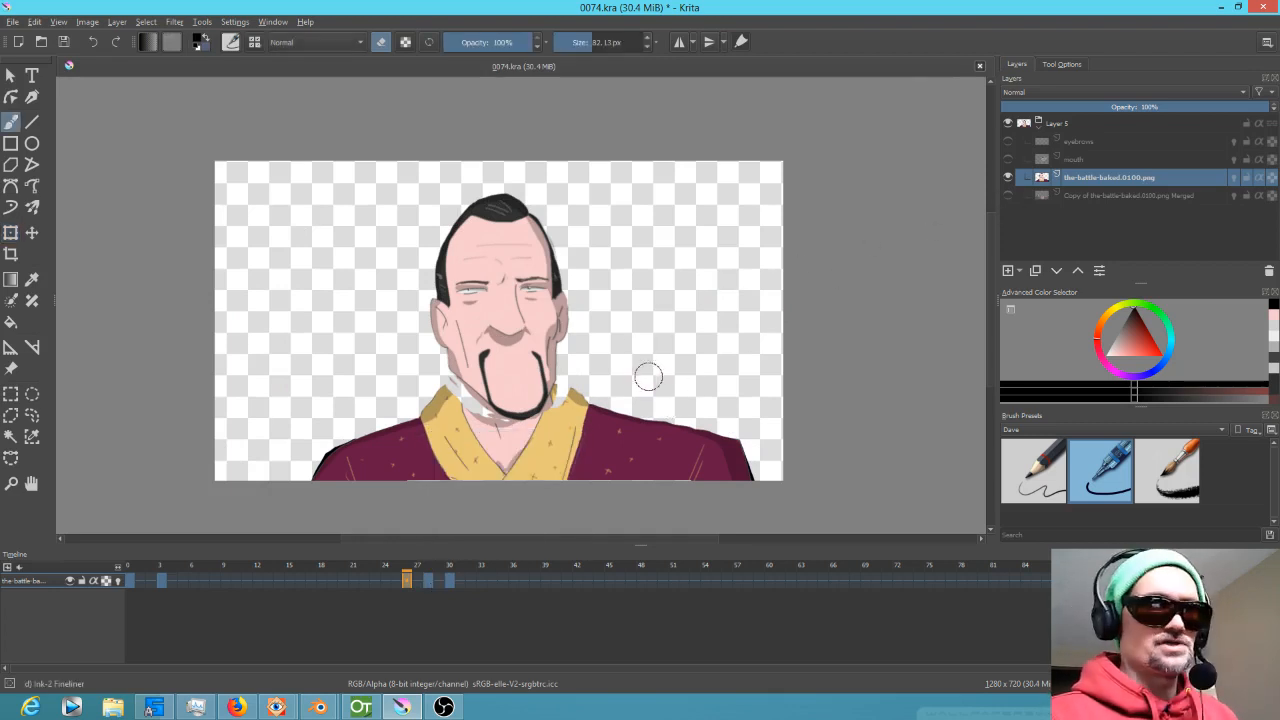
{"action": "mouse_move", "coordinate": [638, 389]}
{"action": "left_mouse_down"}
{"action": "mouse_move", "coordinate": [714, 353]}
{"action": "mouse_move", "coordinate": [691, 342]}
{"action": "mouse_move", "coordinate": [707, 373]}
{"action": "mouse_move", "coordinate": [758, 401]}
{"action": "mouse_move", "coordinate": [734, 472]}
{"action": "mouse_move", "coordinate": [632, 505]}
{"action": "mouse_move", "coordinate": [610, 492]}
{"action": "mouse_move", "coordinate": [602, 395]}
{"action": "mouse_move", "coordinate": [562, 455]}
{"action": "mouse_move", "coordinate": [484, 488]}
{"action": "mouse_move", "coordinate": [362, 449]}
{"action": "mouse_move", "coordinate": [294, 523]}
{"action": "left_mouse_up"}
{"action": "key", "text": "e"}
{"action": "key", "text": "e"}
{"action": "mouse_move", "coordinate": [397, 412]}
{"action": "left_mouse_down"}
{"action": "mouse_move", "coordinate": [414, 402]}
{"action": "mouse_move", "coordinate": [461, 446]}
{"action": "mouse_move", "coordinate": [534, 465]}
{"action": "left_mouse_up"}
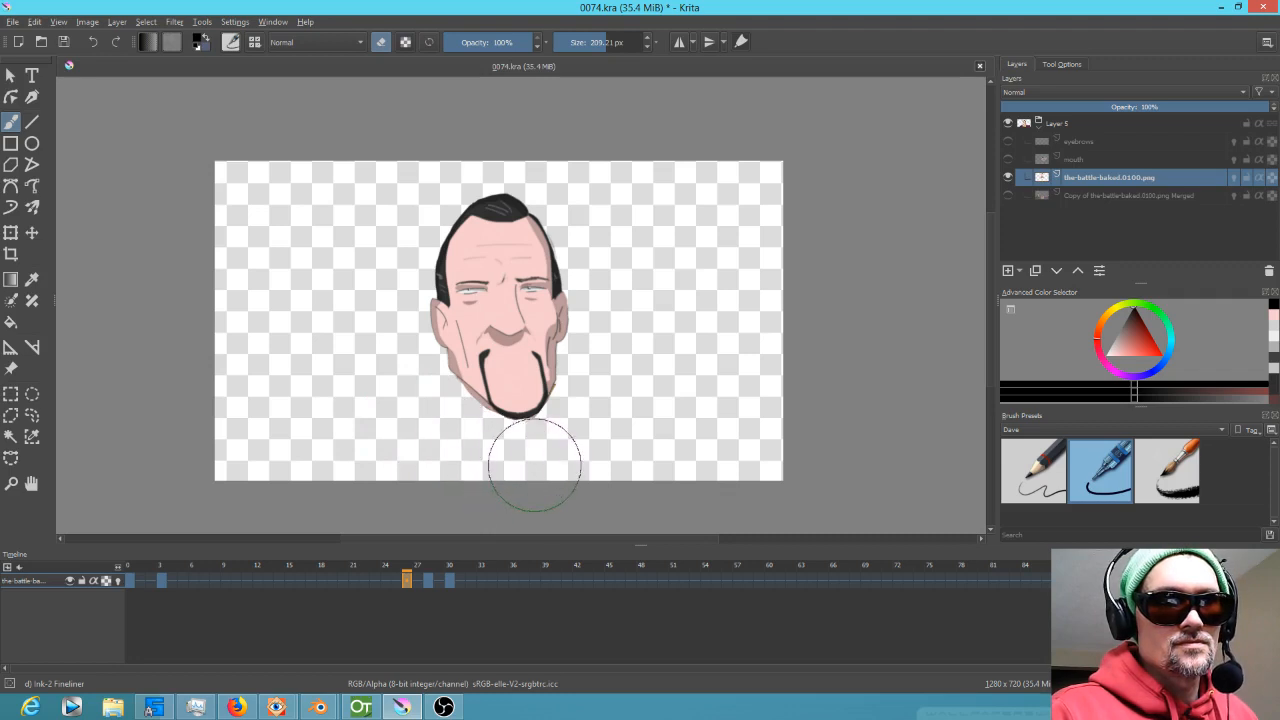
Erase the robe, collar and neck around the head on frame 28, leaving only the head drawing.
{"action": "left_click", "coordinate": [429, 579]}
{"action": "mouse_move", "coordinate": [600, 398]}
{"action": "left_mouse_down"}
{"action": "mouse_move", "coordinate": [551, 443]}
{"action": "mouse_move", "coordinate": [594, 486]}
{"action": "mouse_move", "coordinate": [715, 484]}
{"action": "left_mouse_up"}
{"action": "mouse_move", "coordinate": [506, 477]}
{"action": "left_mouse_down"}
{"action": "mouse_move", "coordinate": [517, 457]}
{"action": "mouse_move", "coordinate": [481, 472]}
{"action": "mouse_move", "coordinate": [429, 443]}
{"action": "mouse_move", "coordinate": [423, 423]}
{"action": "mouse_move", "coordinate": [340, 471]}
{"action": "left_mouse_up"}
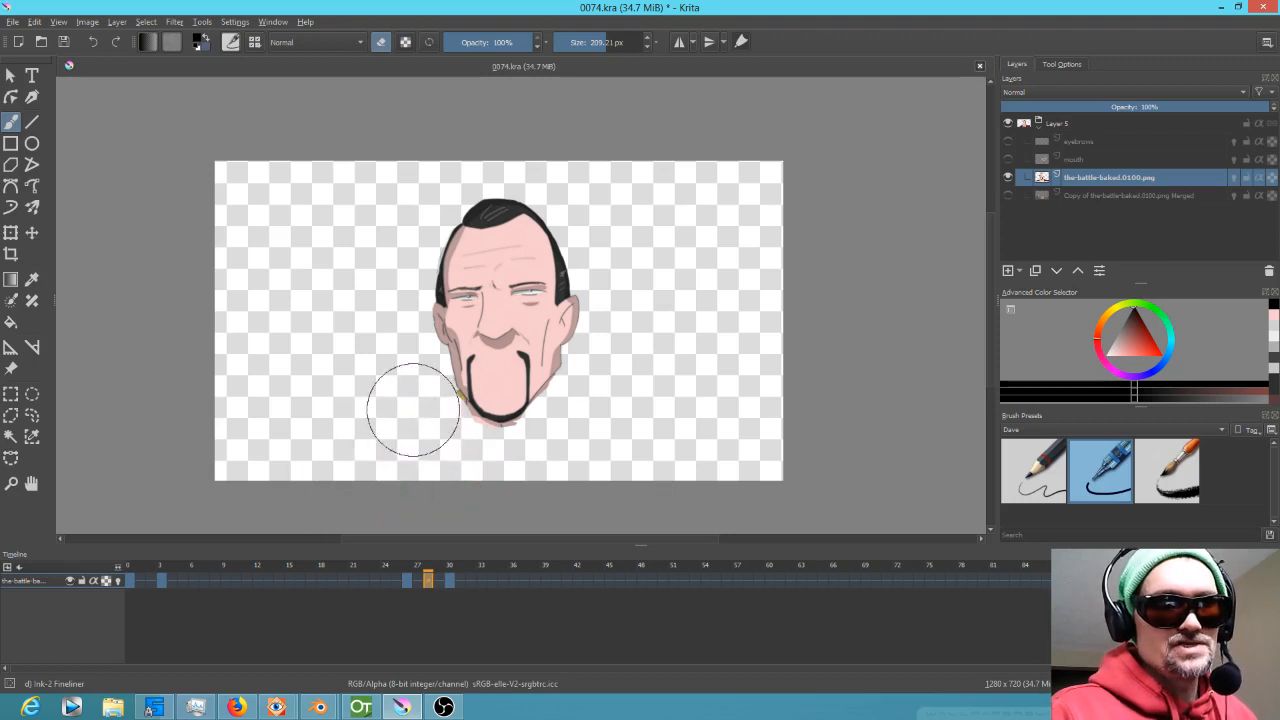
Compare the head drawings on frames 30 and 26 against the merged copy layer by temporarily showing it.
{"action": "left_click", "coordinate": [451, 580]}
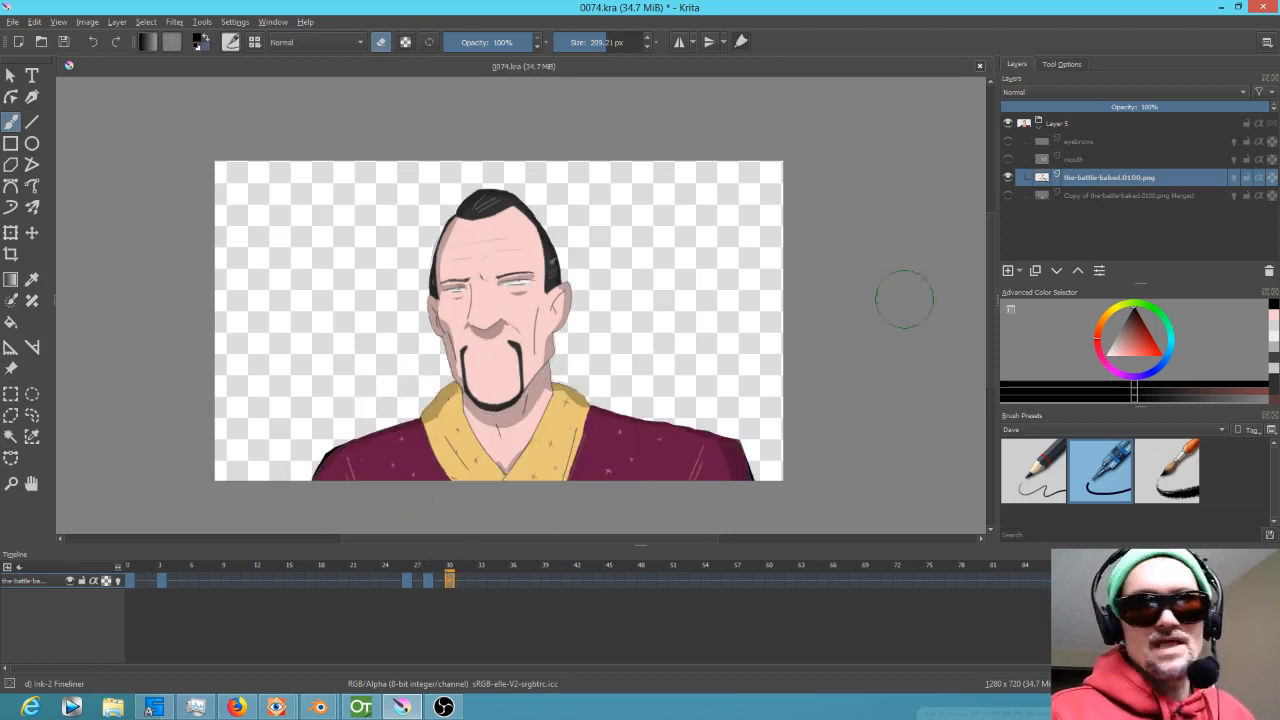
{"action": "left_click", "coordinate": [1008, 197]}
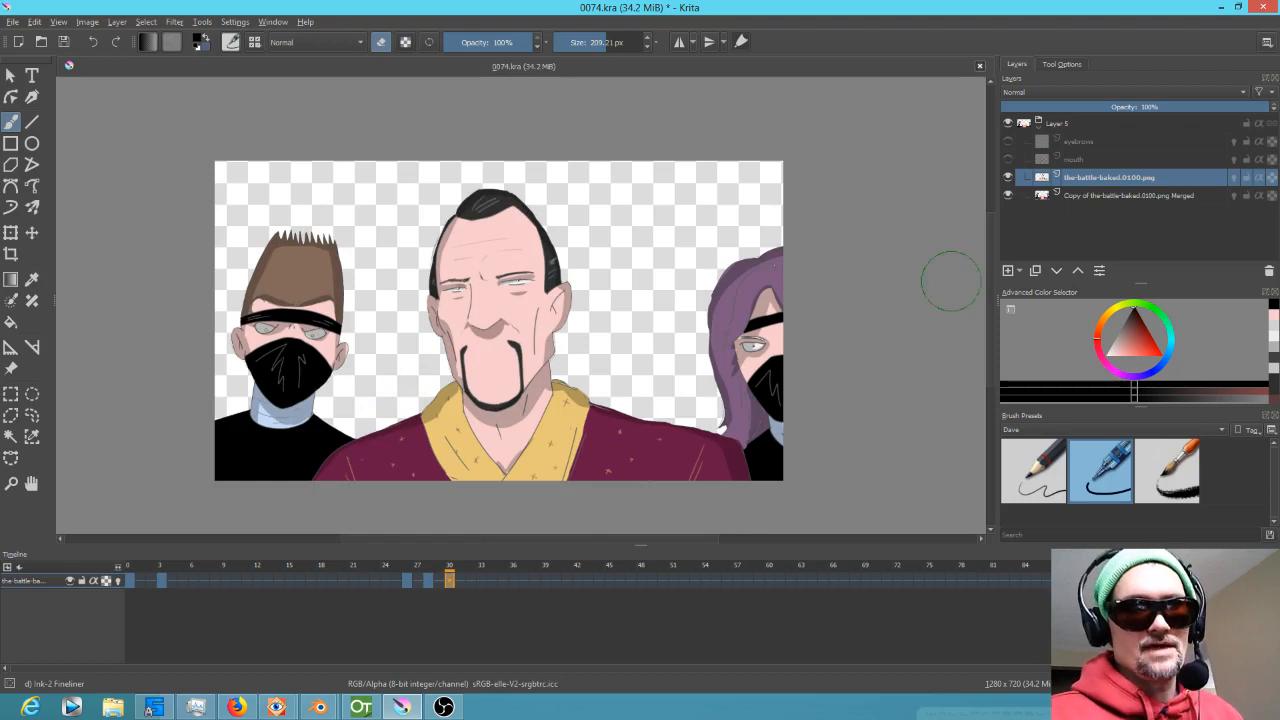
{"action": "mouse_move", "coordinate": [395, 568]}
{"action": "left_mouse_down"}
{"action": "mouse_move", "coordinate": [472, 570]}
{"action": "mouse_move", "coordinate": [366, 578]}
{"action": "mouse_move", "coordinate": [428, 579]}
{"action": "mouse_move", "coordinate": [416, 578]}
{"action": "left_mouse_up"}
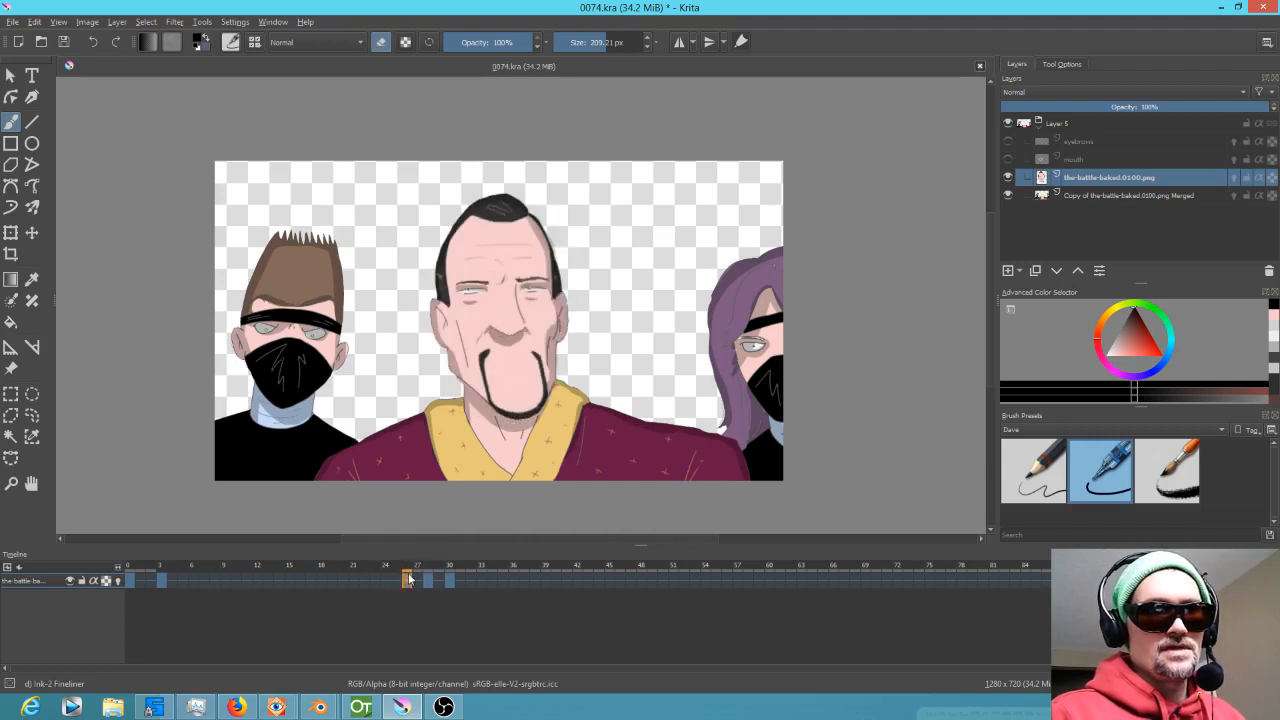
{"action": "left_click", "coordinate": [1008, 196]}
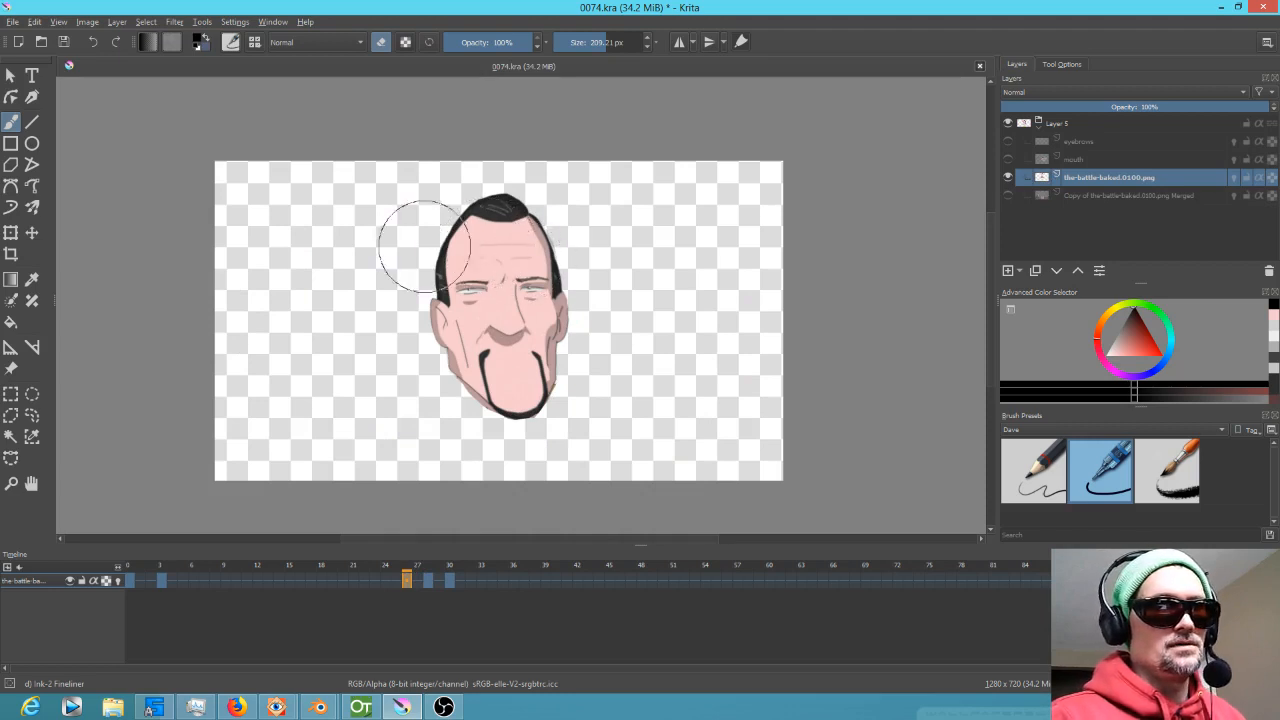
Liquify the head on frame 26 in Build Up mode with size 397, pushing the right side outward, and compare it with frame 28.
{"action": "left_click", "coordinate": [16, 235]}
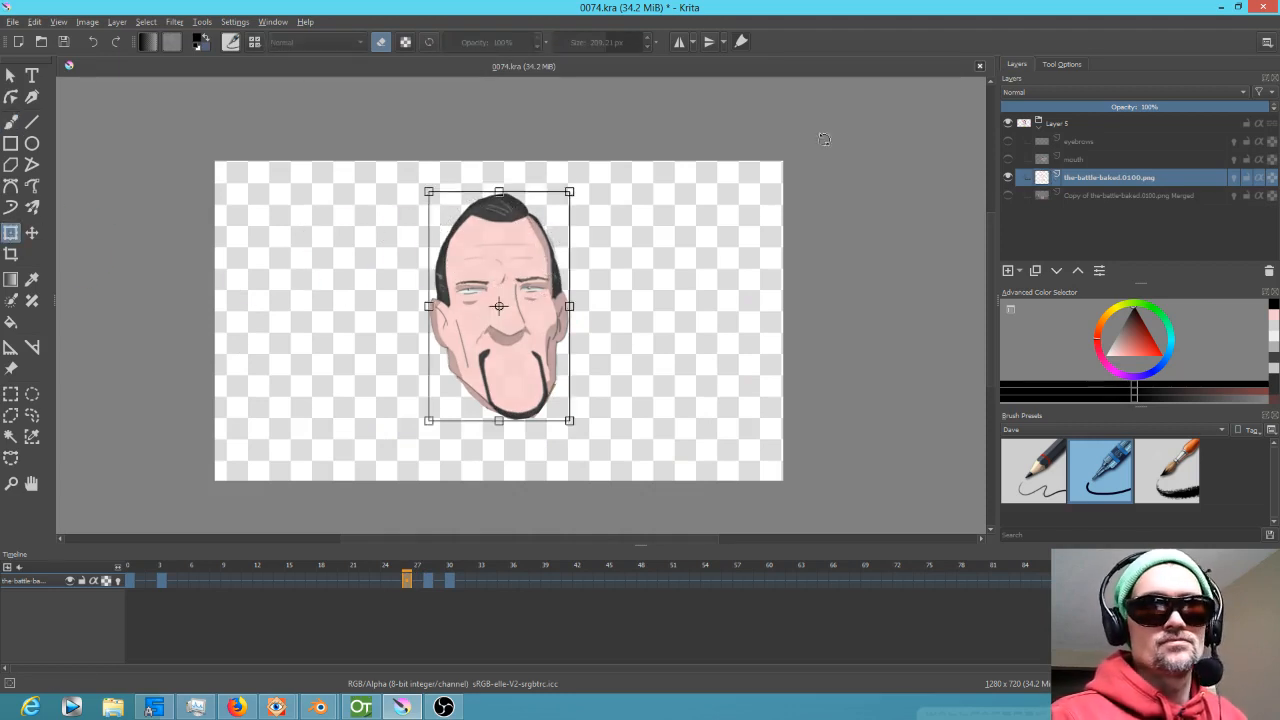
{"action": "left_click", "coordinate": [1062, 64]}
{"action": "left_click", "coordinate": [1120, 95]}
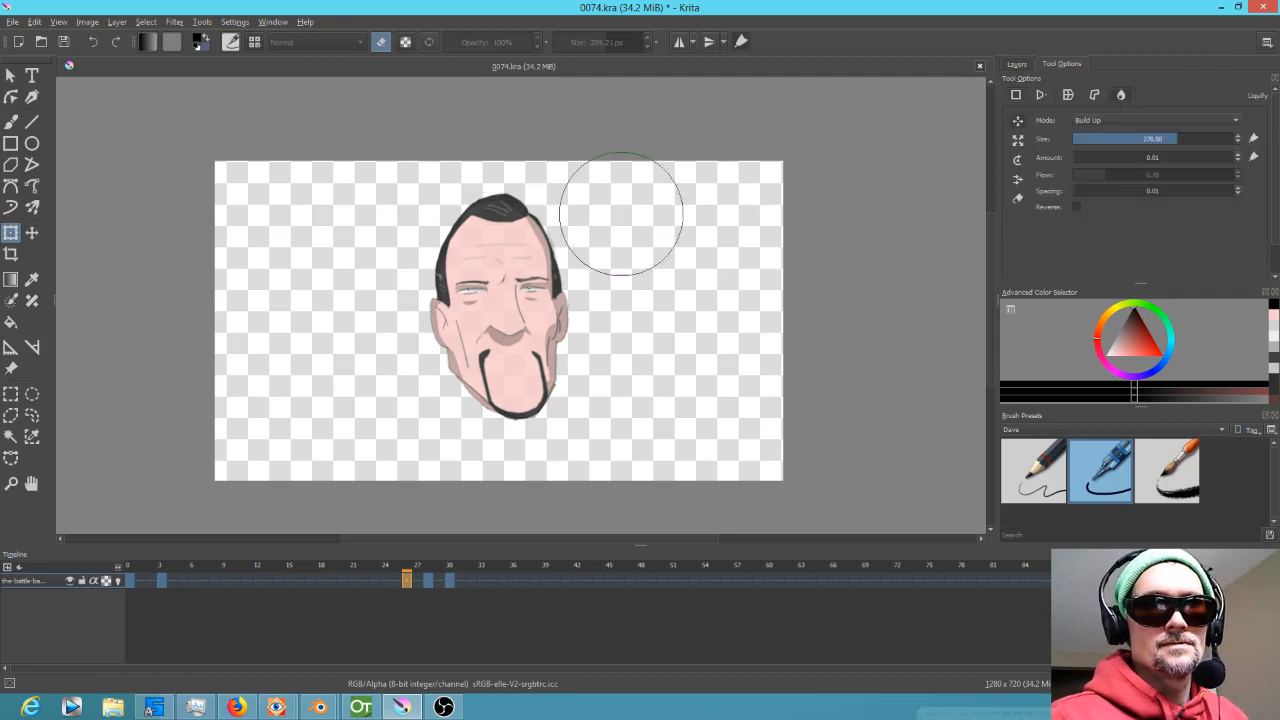
{"action": "mouse_move", "coordinate": [542, 256]}
{"action": "left_mouse_down"}
{"action": "mouse_move", "coordinate": [563, 248]}
{"action": "mouse_move", "coordinate": [507, 233]}
{"action": "left_mouse_up"}
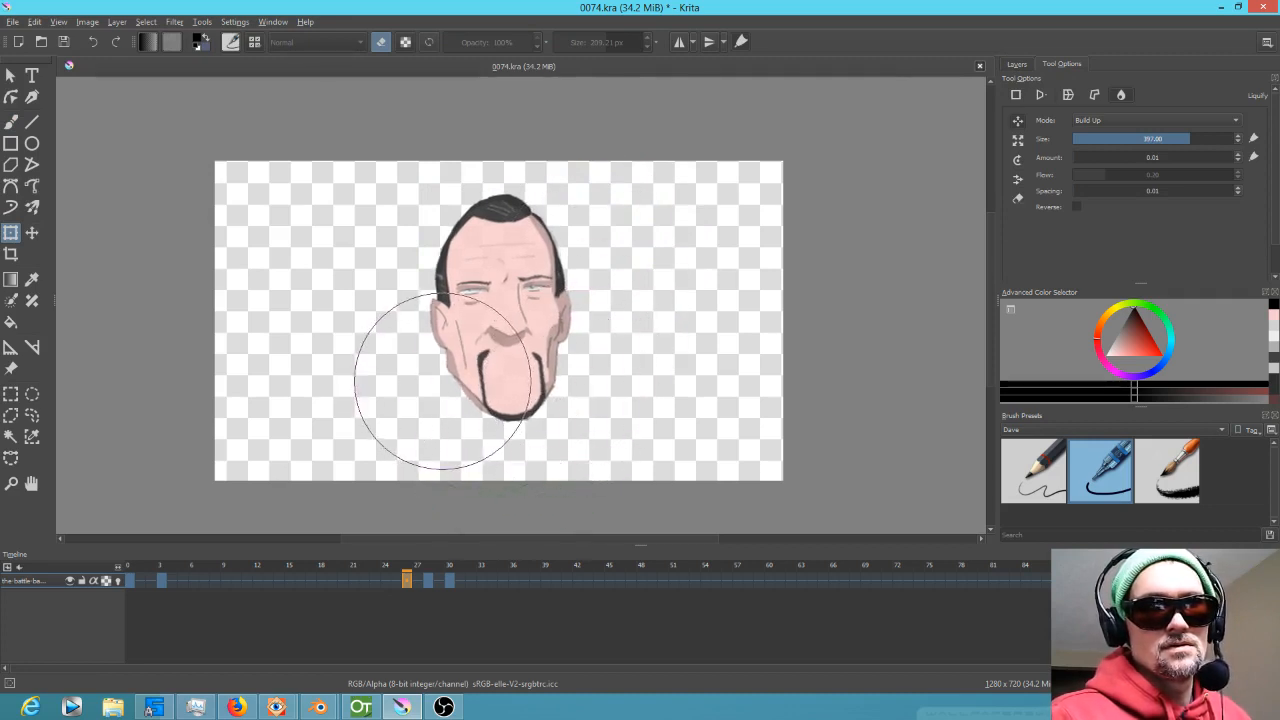
{"action": "left_click", "coordinate": [427, 568]}
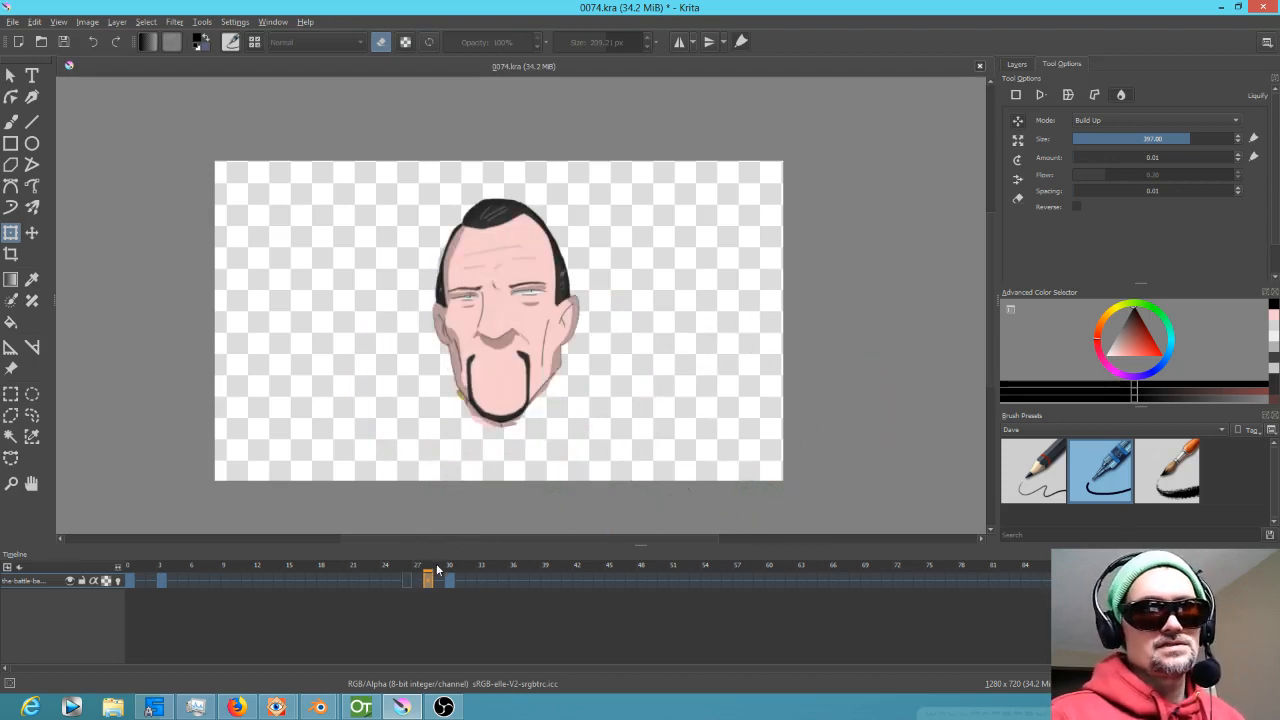
{"action": "mouse_move", "coordinate": [422, 568]}
{"action": "left_mouse_down"}
{"action": "mouse_move", "coordinate": [408, 568]}
{"action": "mouse_move", "coordinate": [458, 568]}
{"action": "mouse_move", "coordinate": [352, 568]}
{"action": "mouse_move", "coordinate": [472, 568]}
{"action": "mouse_move", "coordinate": [352, 568]}
{"action": "mouse_move", "coordinate": [450, 577]}
{"action": "mouse_move", "coordinate": [378, 585]}
{"action": "mouse_move", "coordinate": [452, 589]}
{"action": "mouse_move", "coordinate": [387, 583]}
{"action": "mouse_move", "coordinate": [417, 584]}
{"action": "left_mouse_up"}
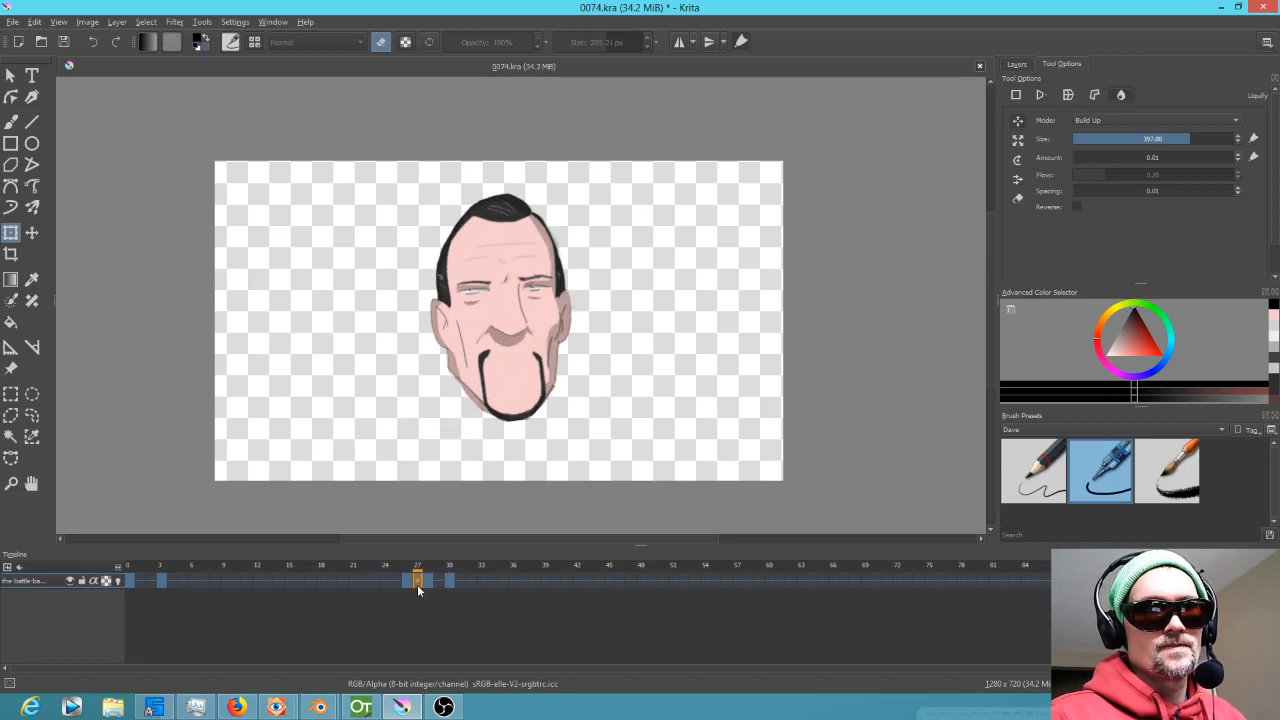
Show the mouth and eyebrows layers, then select eyebrows and check how it fits the head between frames 26 and 30.
{"action": "left_click", "coordinate": [1017, 64]}
{"action": "left_click", "coordinate": [1008, 159]}
{"action": "left_click", "coordinate": [1008, 141]}
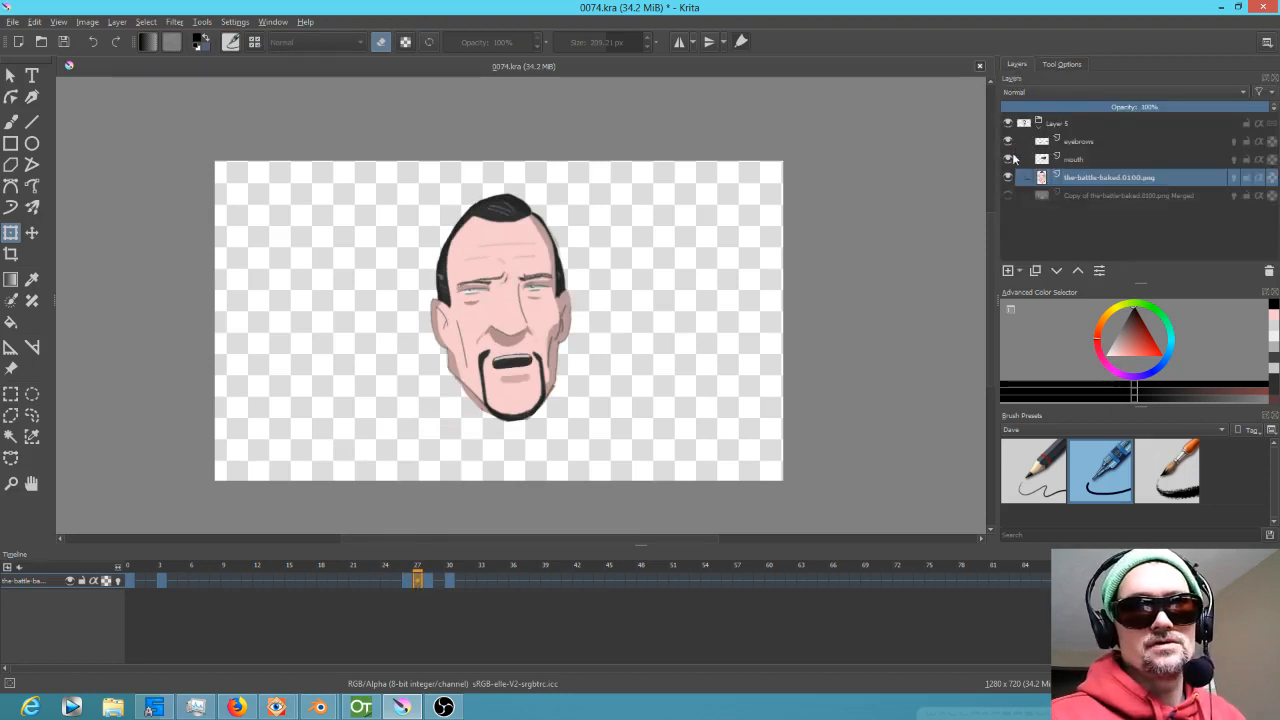
{"action": "left_click", "coordinate": [1098, 141]}
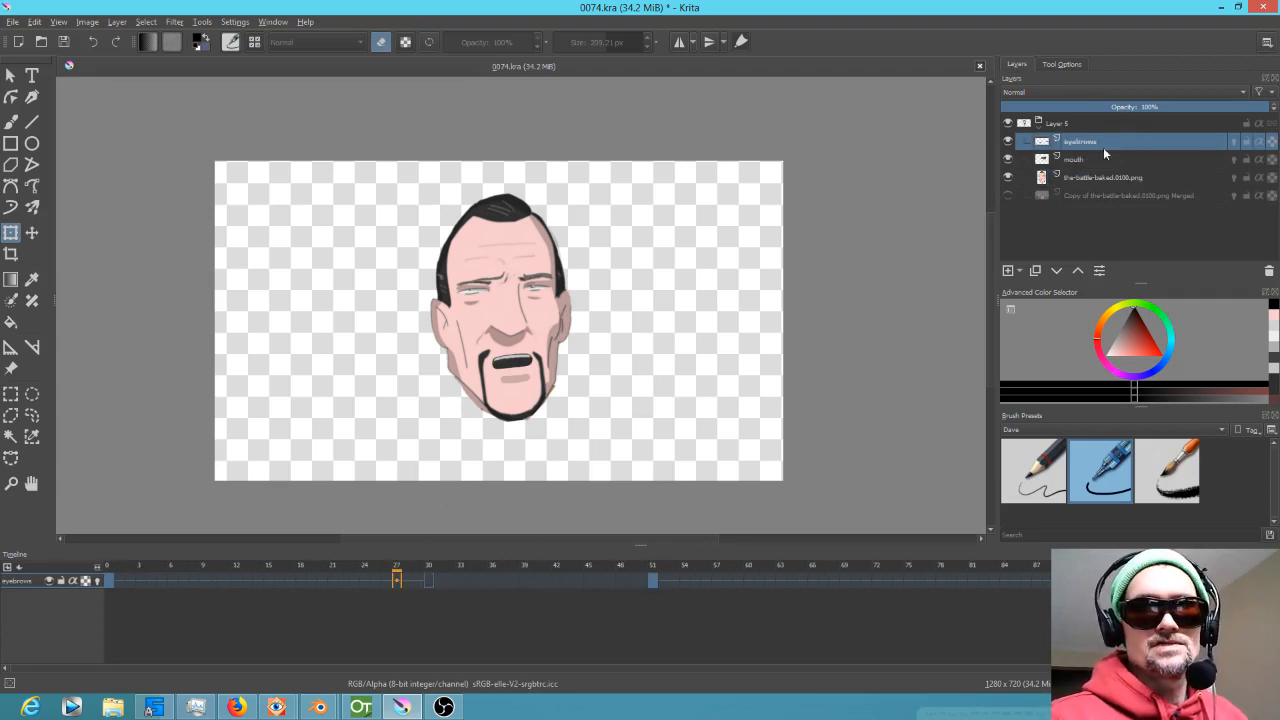
{"action": "mouse_move", "coordinate": [400, 563]}
{"action": "left_mouse_down"}
{"action": "mouse_move", "coordinate": [620, 581]}
{"action": "mouse_move", "coordinate": [692, 605]}
{"action": "mouse_move", "coordinate": [418, 598]}
{"action": "mouse_move", "coordinate": [432, 592]}
{"action": "left_mouse_up"}
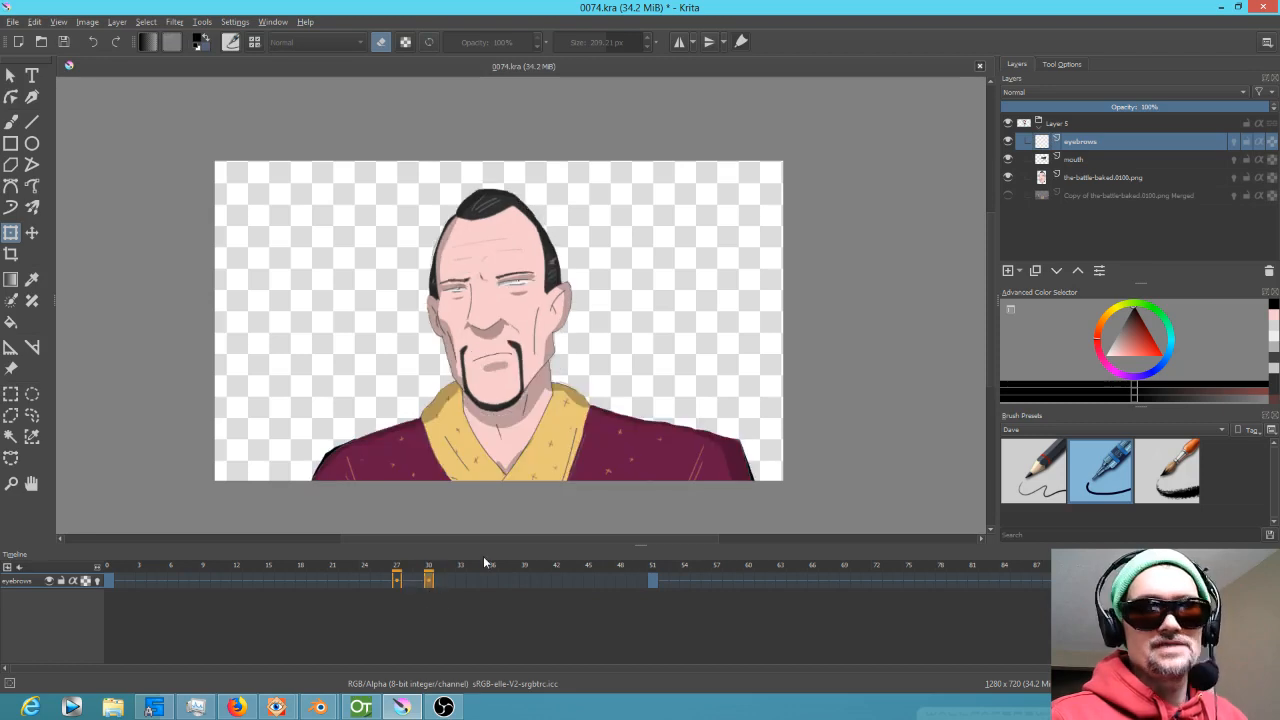
{"action": "left_click", "coordinate": [1008, 141]}
{"action": "left_click", "coordinate": [1008, 141]}
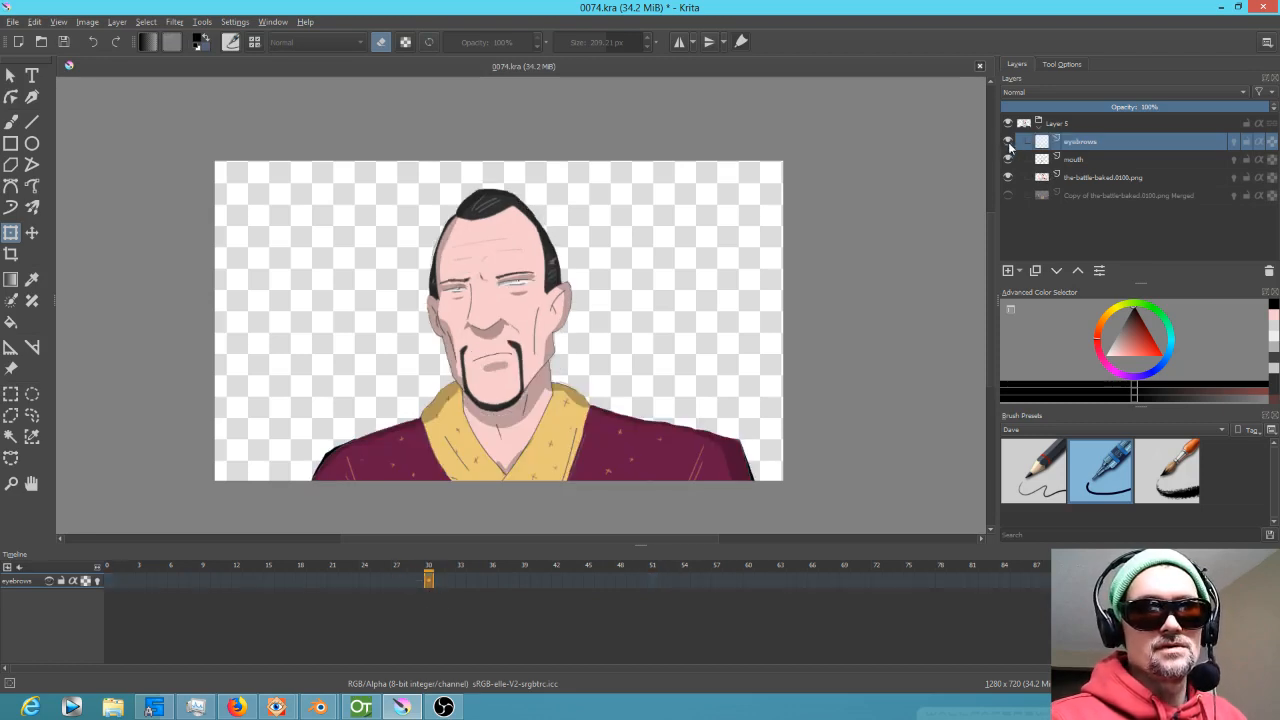
{"action": "mouse_move", "coordinate": [430, 574]}
{"action": "left_mouse_down"}
{"action": "mouse_move", "coordinate": [284, 570]}
{"action": "mouse_move", "coordinate": [383, 586]}
{"action": "left_mouse_up"}
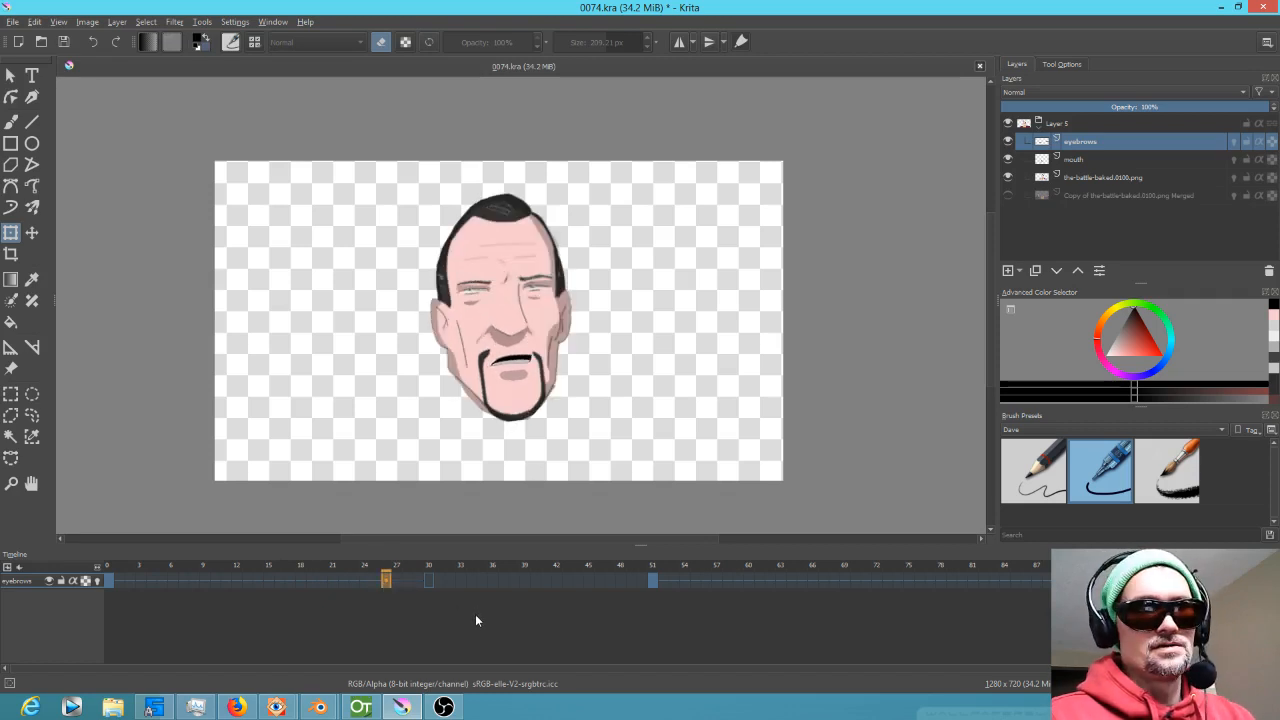
Remove the eyebrows layer's keyframe at frame 51.
{"action": "mouse_move", "coordinate": [399, 570]}
{"action": "left_mouse_down"}
{"action": "mouse_move", "coordinate": [666, 584]}
{"action": "mouse_move", "coordinate": [655, 588]}
{"action": "left_mouse_up"}
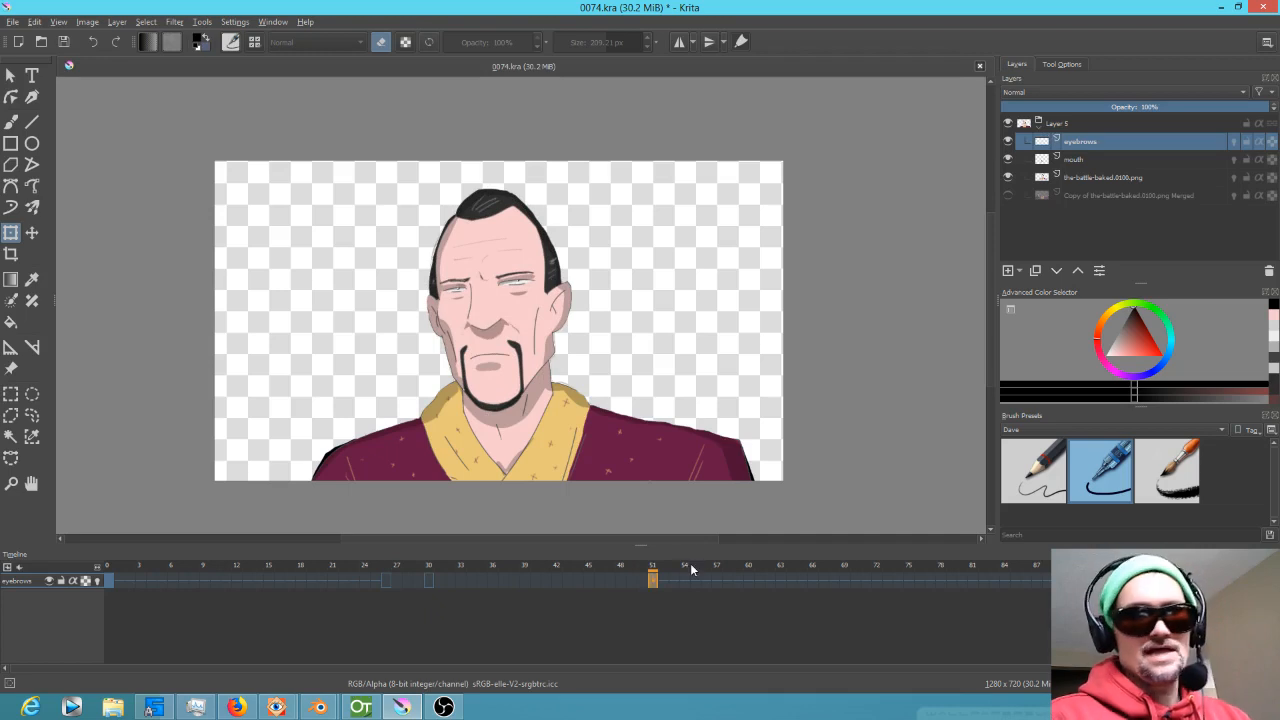
{"action": "right_click", "coordinate": [655, 580]}
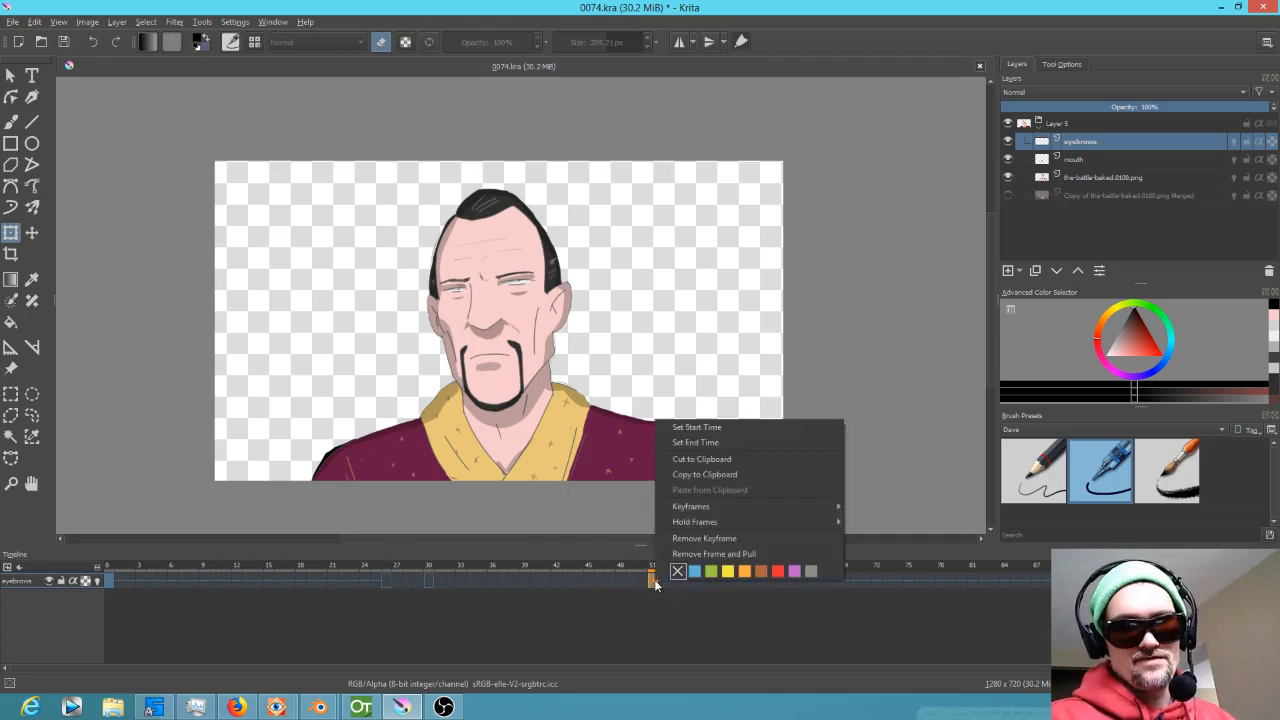
{"action": "left_click", "coordinate": [696, 538]}
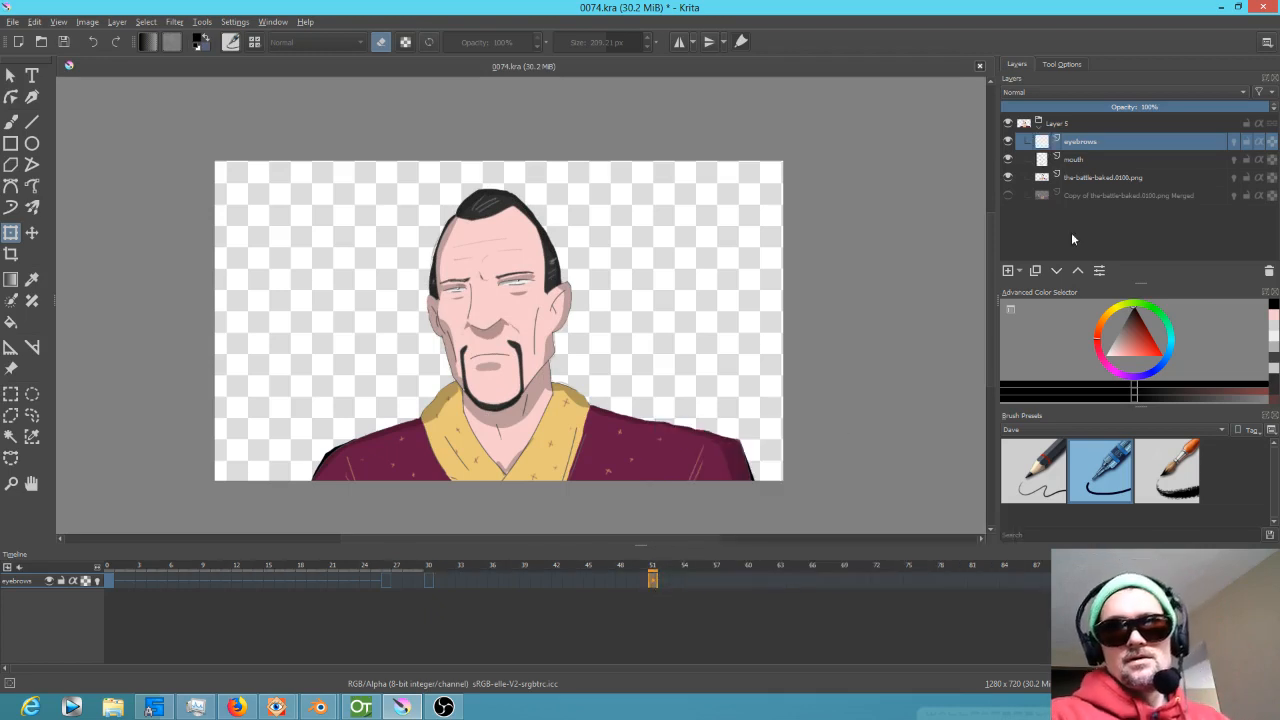
Show the merged copy layer and scrub back from frame 51 to frame 0 to review the head turn.
{"action": "left_click", "coordinate": [1008, 196]}
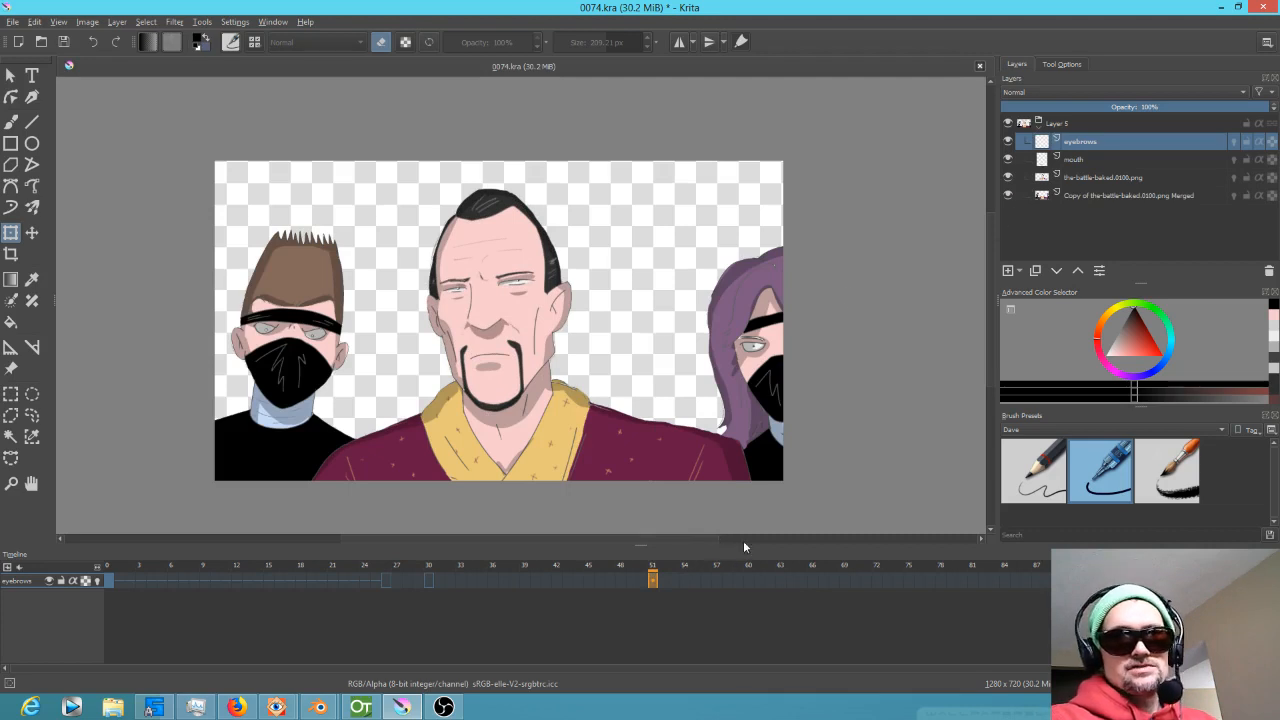
{"action": "mouse_move", "coordinate": [652, 570]}
{"action": "left_mouse_down"}
{"action": "mouse_move", "coordinate": [113, 509]}
{"action": "mouse_move", "coordinate": [583, 533]}
{"action": "mouse_move", "coordinate": [297, 502]}
{"action": "left_mouse_up"}
{"action": "left_click_drag", "start_coordinate": [411, 515], "coordinate": [99, 435]}
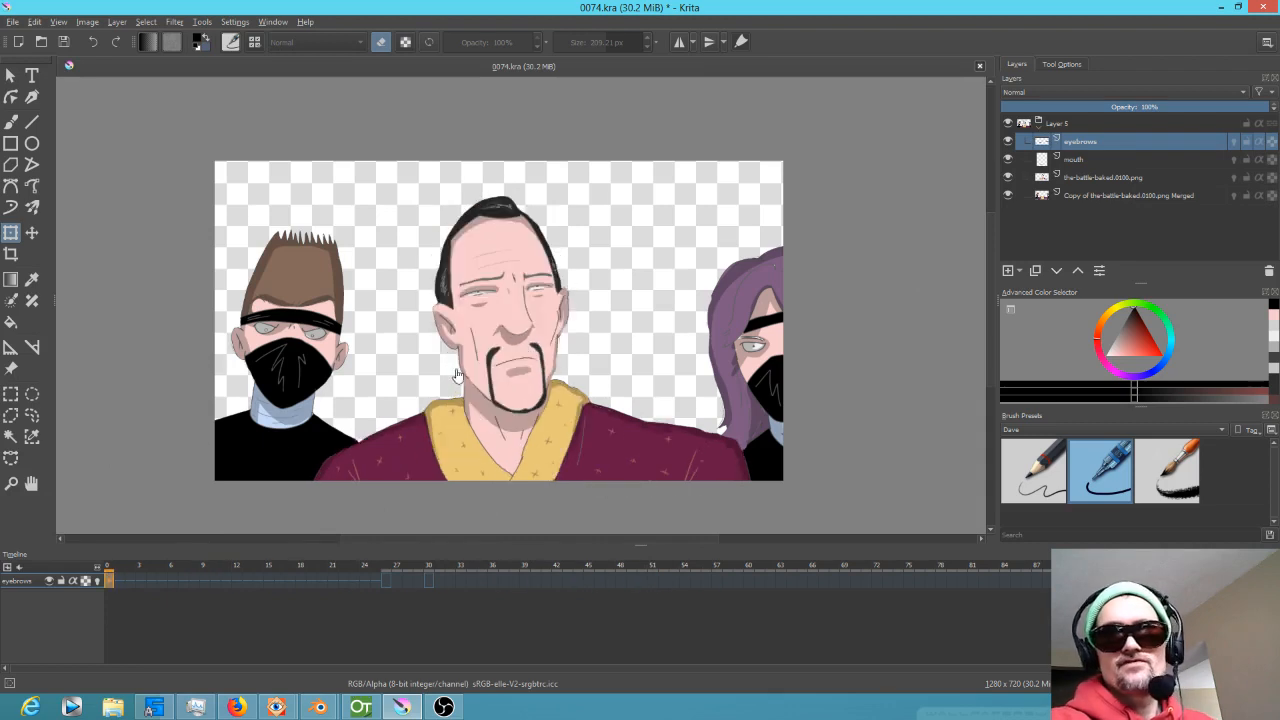
Select the-battle-baked.0100.png, check its first frames, undo the latest edits and redo the change around frame 3.
{"action": "left_click", "coordinate": [1084, 179]}
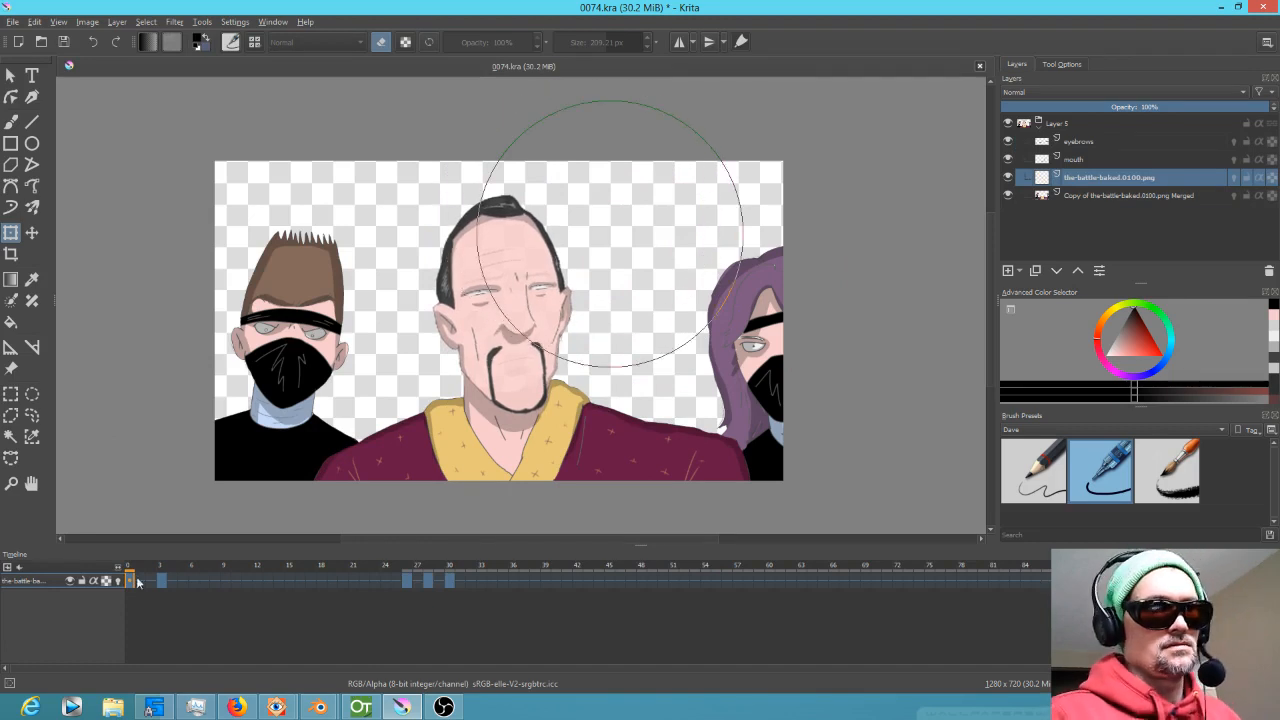
{"action": "left_click_drag", "start_coordinate": [131, 568], "coordinate": [182, 576]}
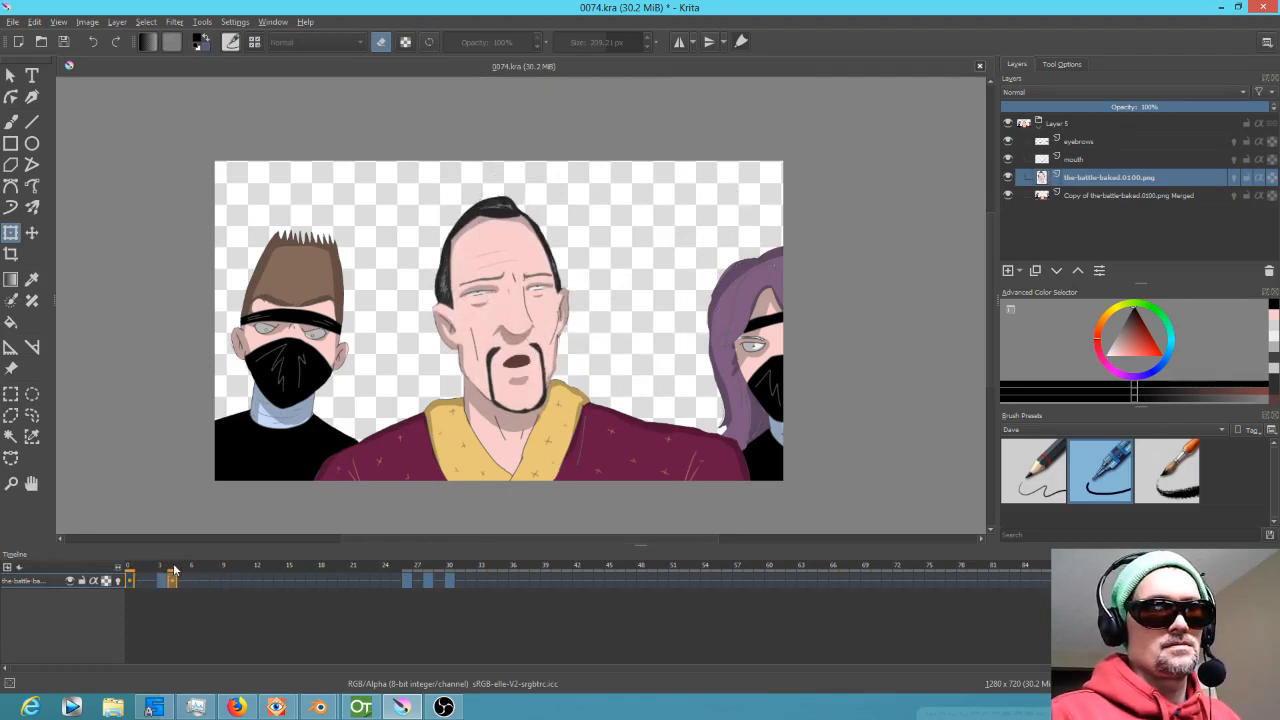
{"action": "key", "text": "ctrl+z"}
{"action": "key", "text": "ctrl+z"}
{"action": "key", "text": "ctrl+z"}
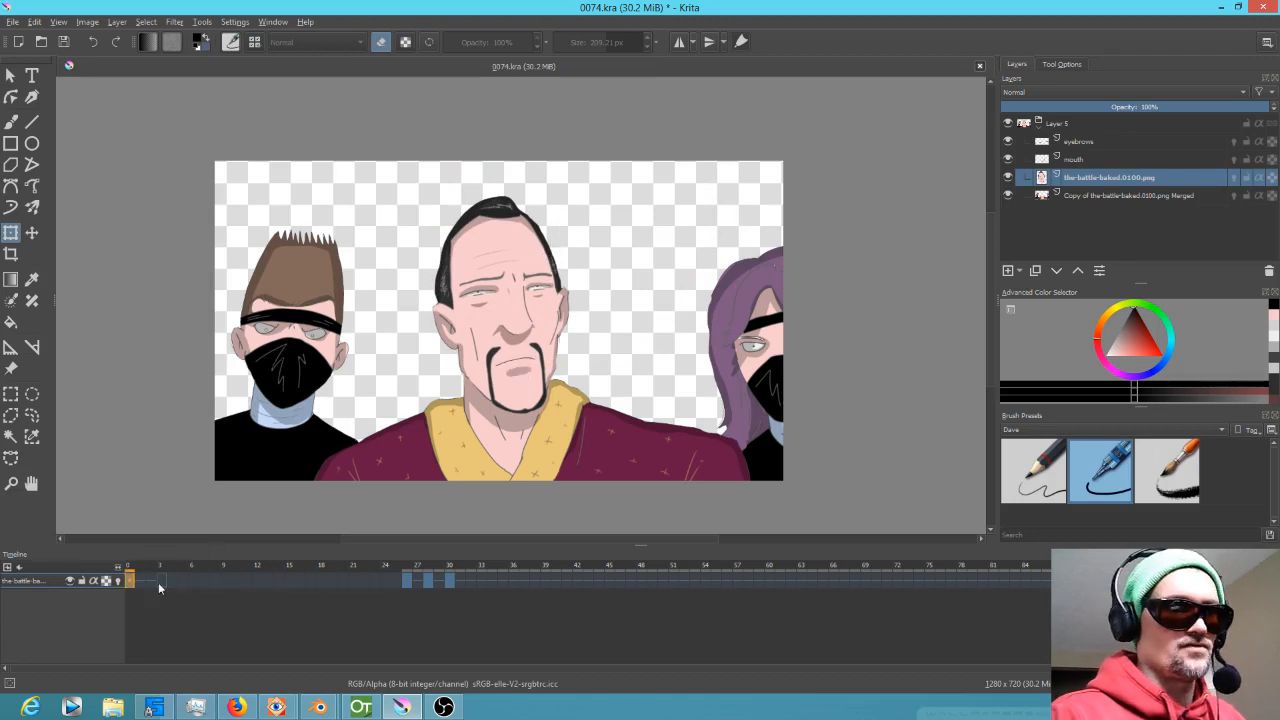
{"action": "key", "text": "ctrl+shift+z"}
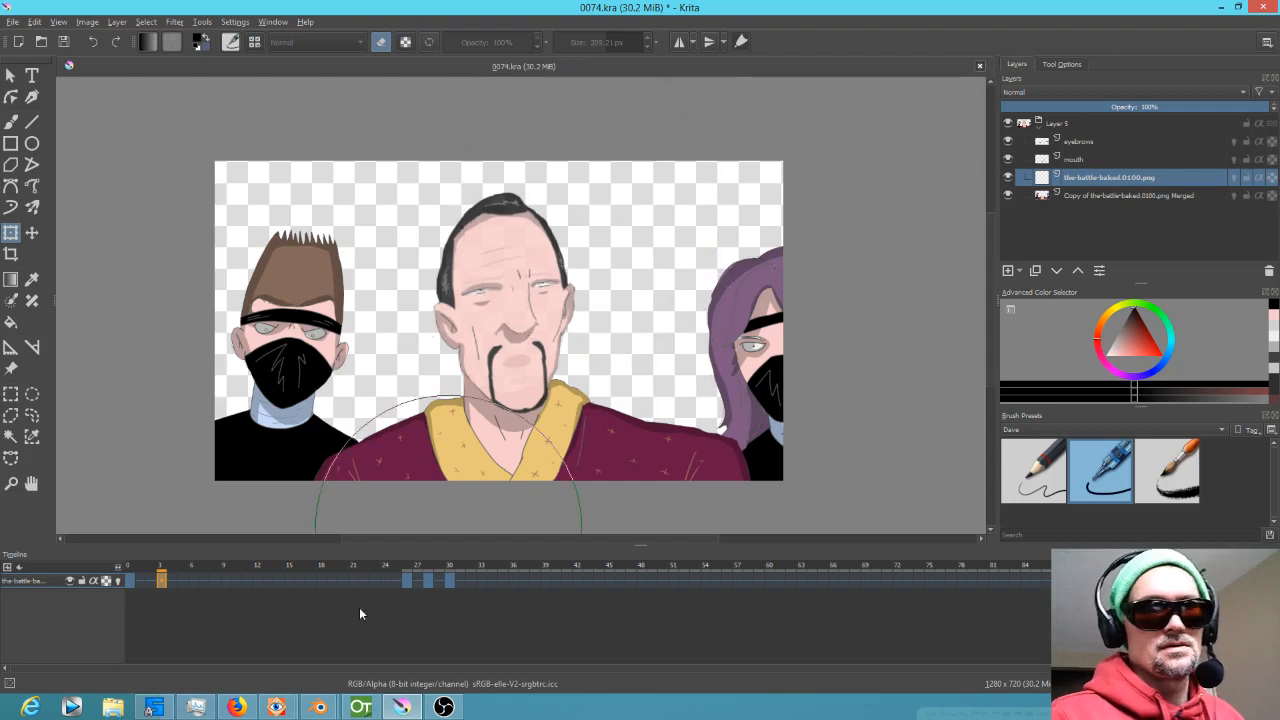
Nudge the upper right side of the head on frame 0 with the Liquify transform.
{"action": "mouse_move", "coordinate": [128, 569]}
{"action": "left_mouse_down"}
{"action": "mouse_move", "coordinate": [231, 574]}
{"action": "mouse_move", "coordinate": [122, 567]}
{"action": "mouse_move", "coordinate": [162, 569]}
{"action": "mouse_move", "coordinate": [133, 568]}
{"action": "left_mouse_up"}
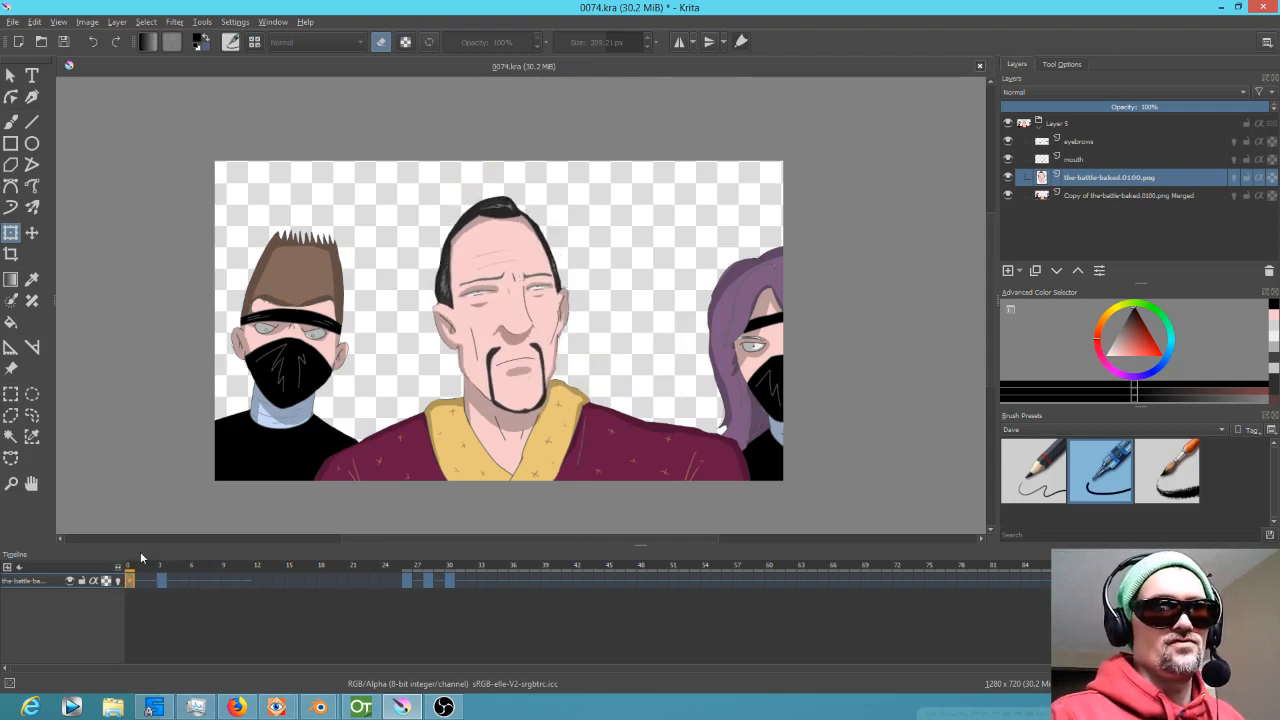
{"action": "left_click", "coordinate": [554, 236]}
{"action": "left_click_drag", "start_coordinate": [562, 223], "coordinate": [569, 221]}
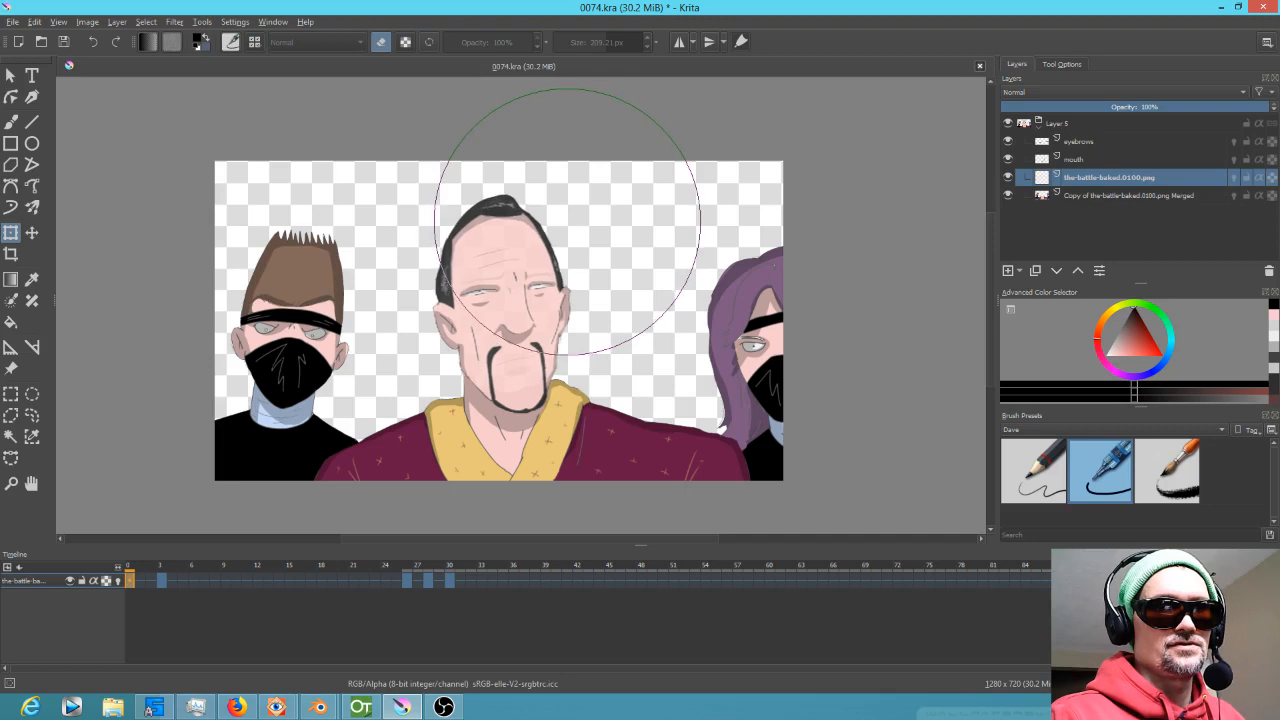
Liquify the upper right side of the head on frame 3 with small nudges, comparing its shape with frame 0.
{"action": "left_click", "coordinate": [161, 568]}
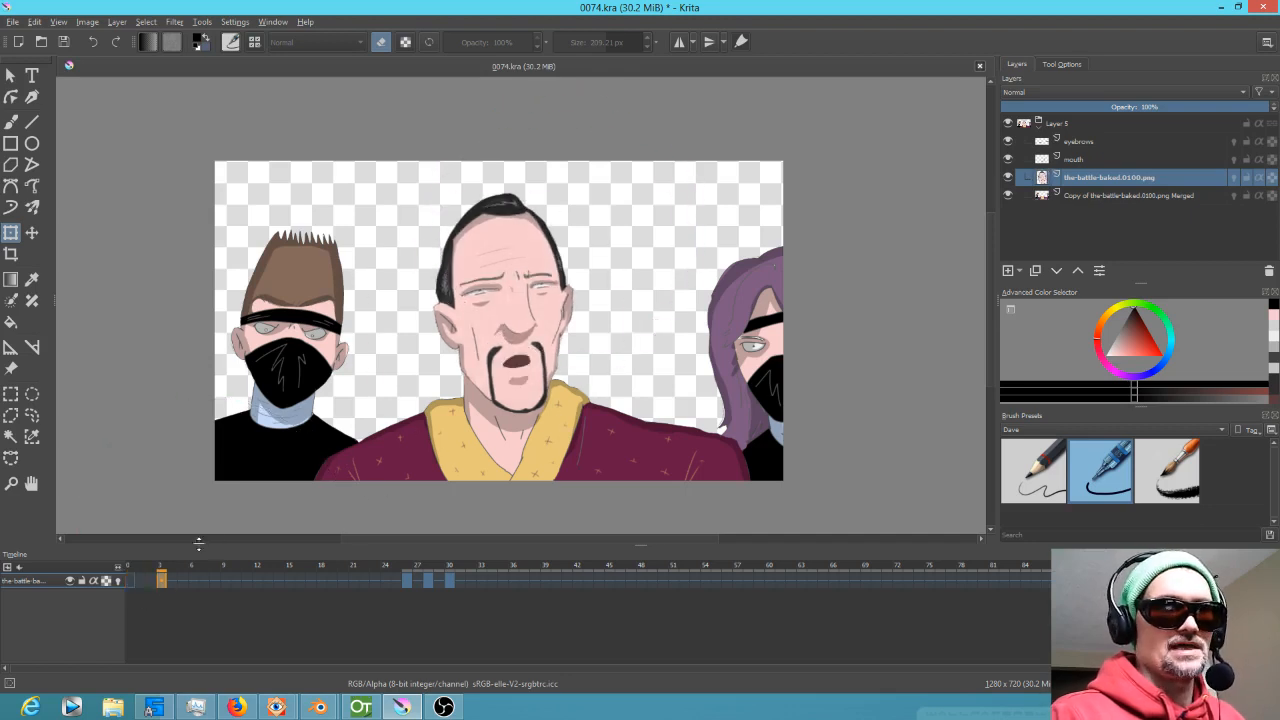
{"action": "left_click", "coordinate": [591, 230]}
{"action": "left_click_drag", "start_coordinate": [600, 234], "coordinate": [596, 237]}
{"action": "left_click_drag", "start_coordinate": [134, 568], "coordinate": [165, 566]}
{"action": "left_click", "coordinate": [575, 213]}
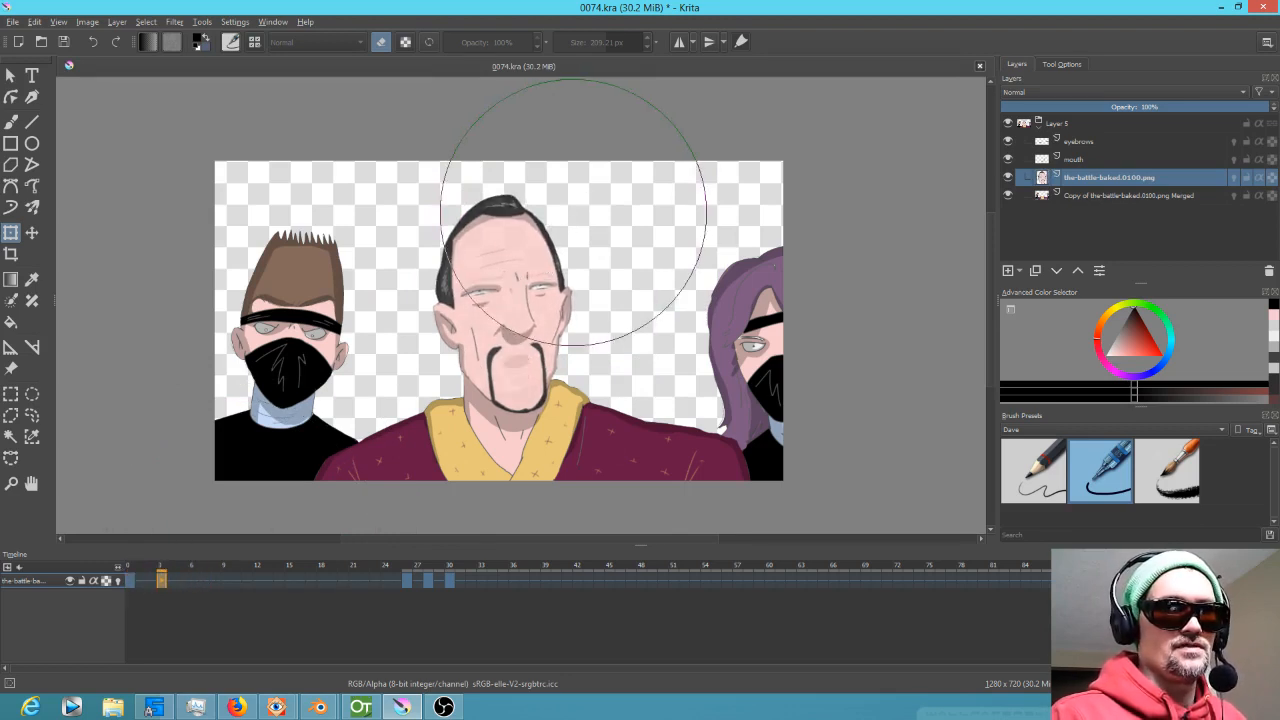
{"action": "left_click_drag", "start_coordinate": [583, 203], "coordinate": [580, 205]}
Scrub through to frame 30, push the top of the head slightly down with Liquify and apply the transform.
{"action": "mouse_move", "coordinate": [133, 570]}
{"action": "left_mouse_down"}
{"action": "mouse_move", "coordinate": [477, 562]}
{"action": "mouse_move", "coordinate": [181, 548]}
{"action": "mouse_move", "coordinate": [461, 547]}
{"action": "mouse_move", "coordinate": [431, 562]}
{"action": "mouse_move", "coordinate": [448, 560]}
{"action": "left_mouse_up"}
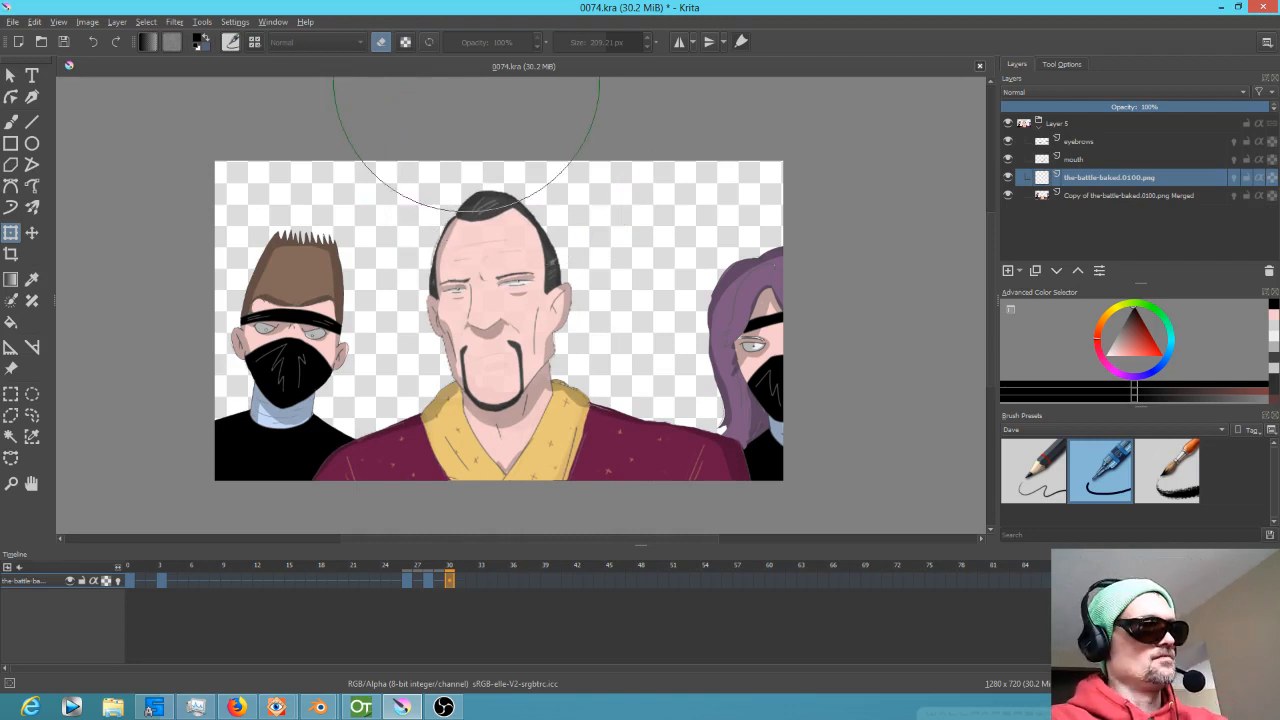
{"action": "key", "text": "Return"}
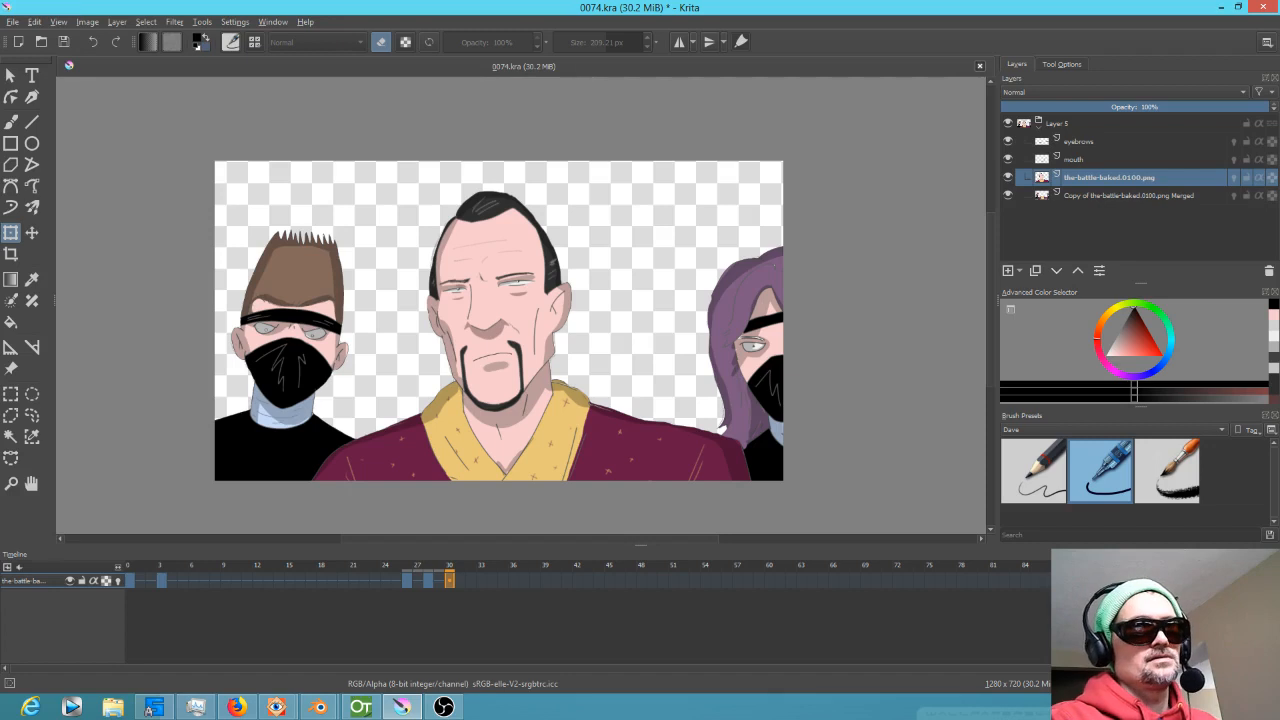
Save 0074.kra and select the Layer 5 group.
{"action": "left_click", "coordinate": [66, 43]}
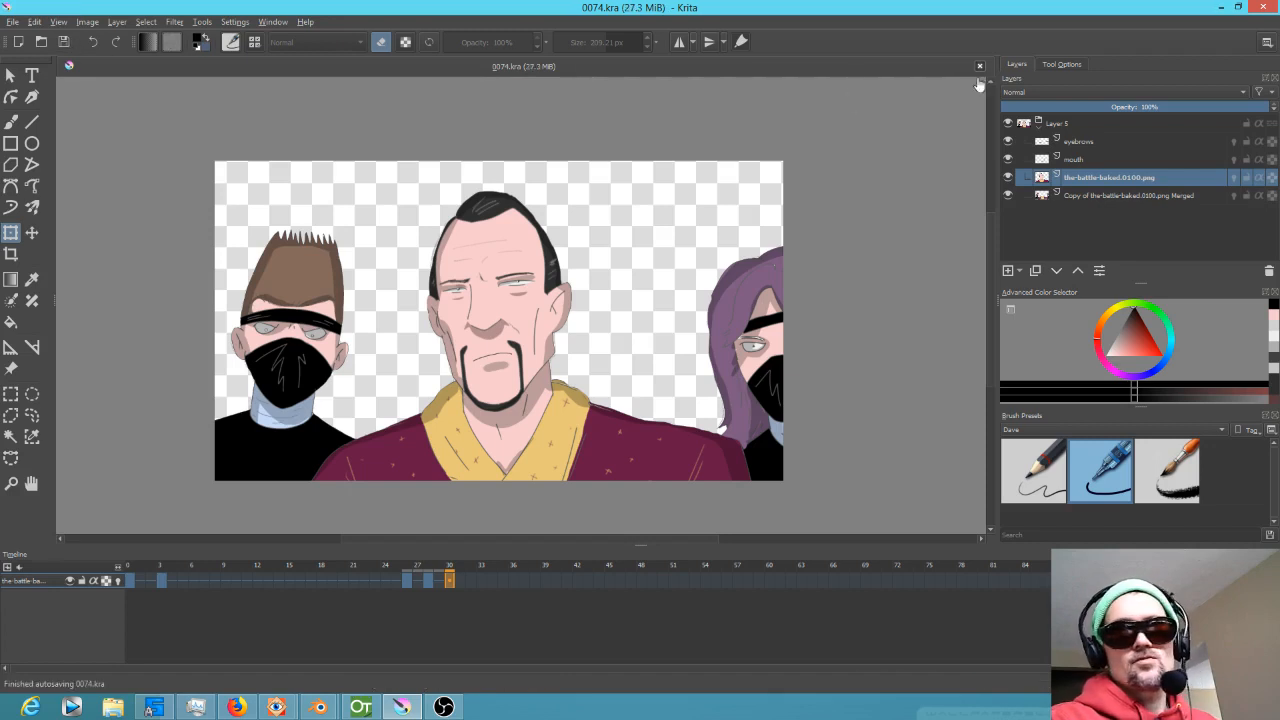
{"action": "left_click", "coordinate": [1062, 124]}
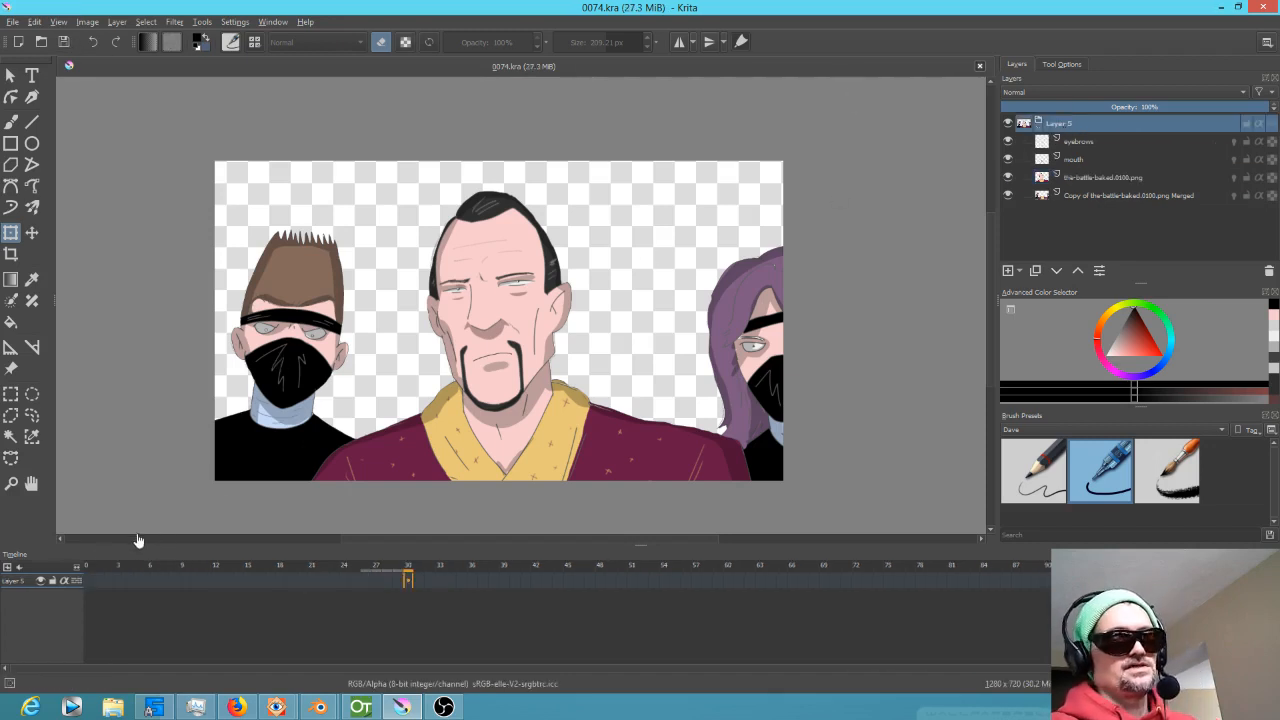
Bring the Layer 5 animation back to frame 0.
{"action": "left_click", "coordinate": [87, 581]}
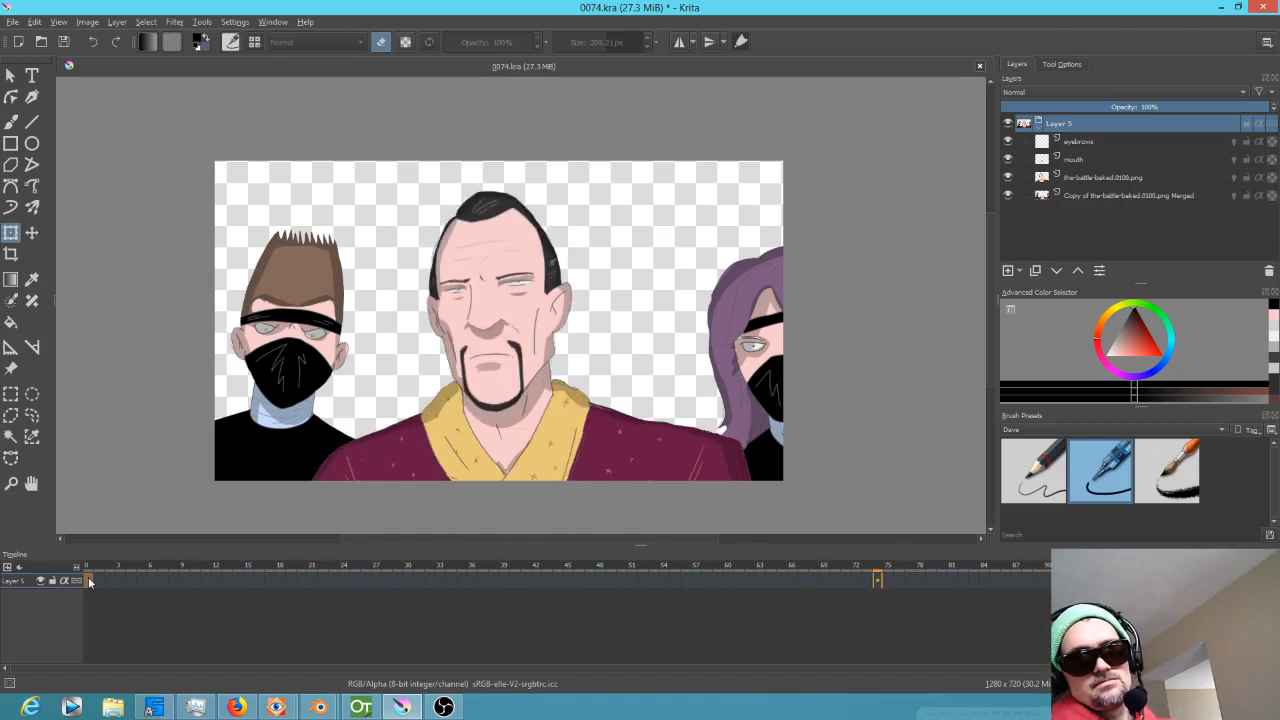
{"action": "left_click", "coordinate": [89, 581]}
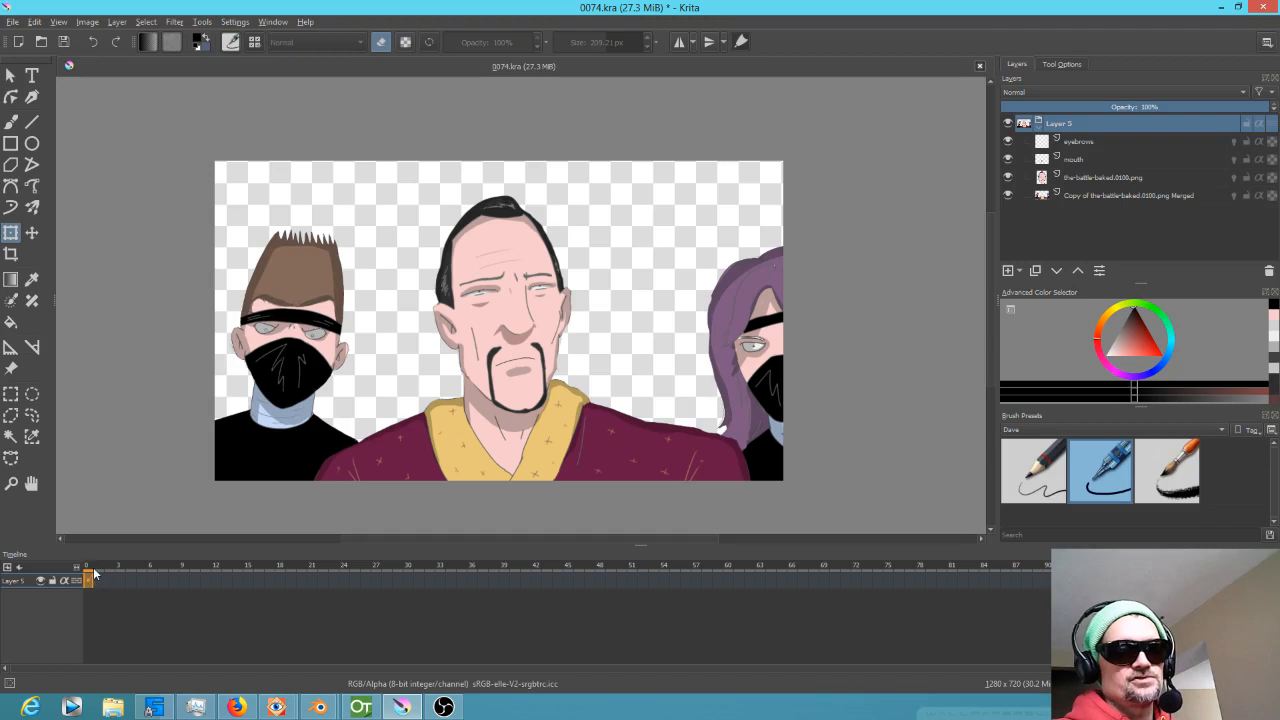
{"action": "left_click_drag", "start_coordinate": [95, 573], "coordinate": [44, 570]}
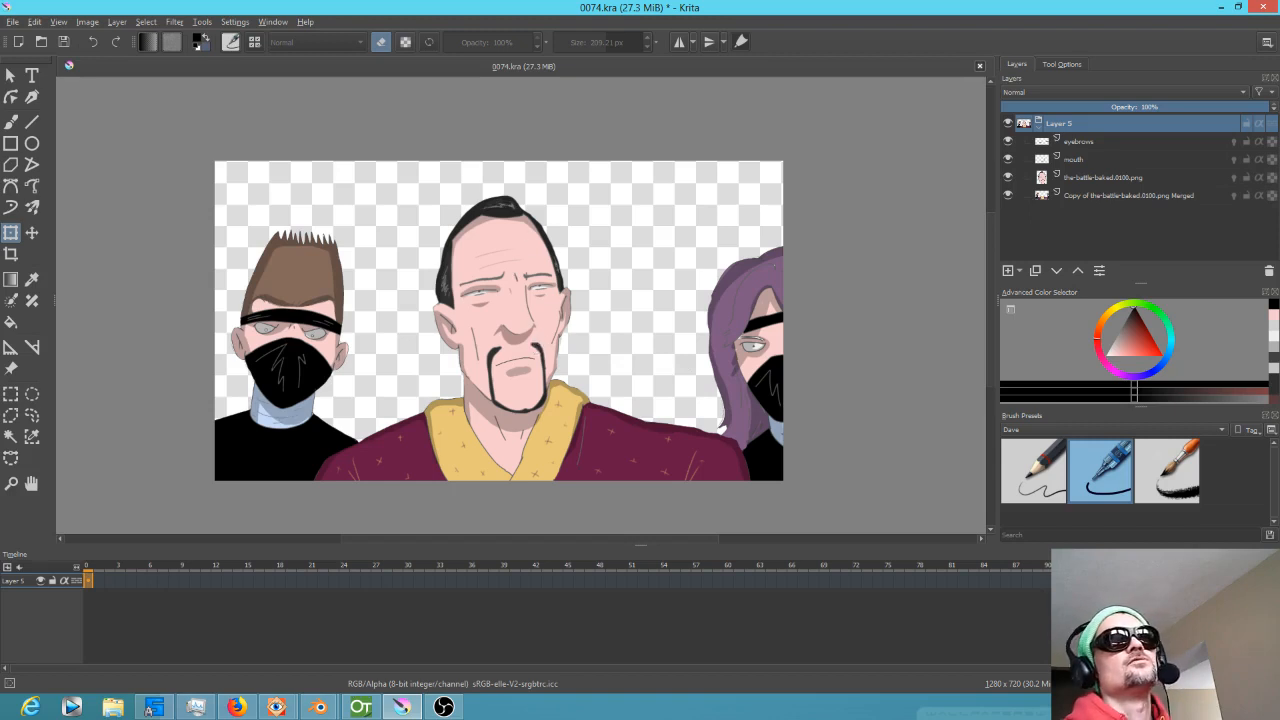
Switch to FastStone Image Viewer, open the the-battle-baked-backgrounds folder and bring the-battle-baked-backgrounds.0076.png into the Krita document as a layer.
{"action": "key", "text": "alt+Tab"}
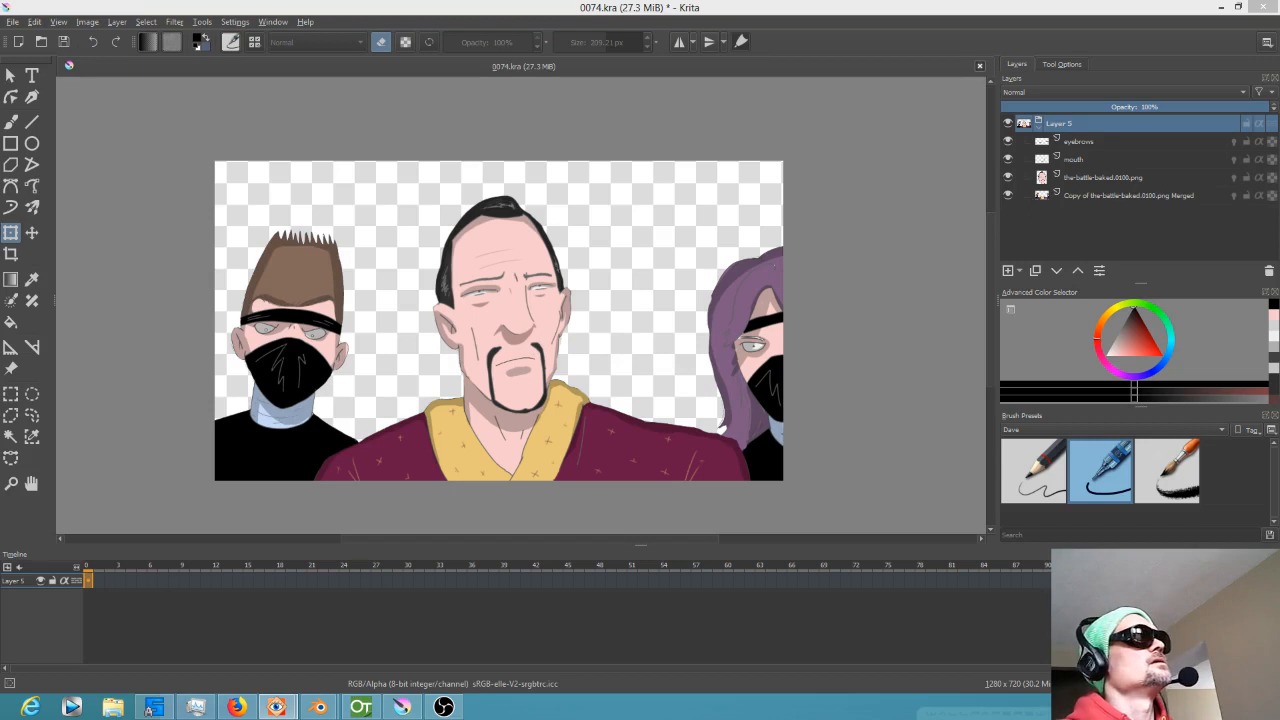
{"action": "key", "text": "alt+Tab"}
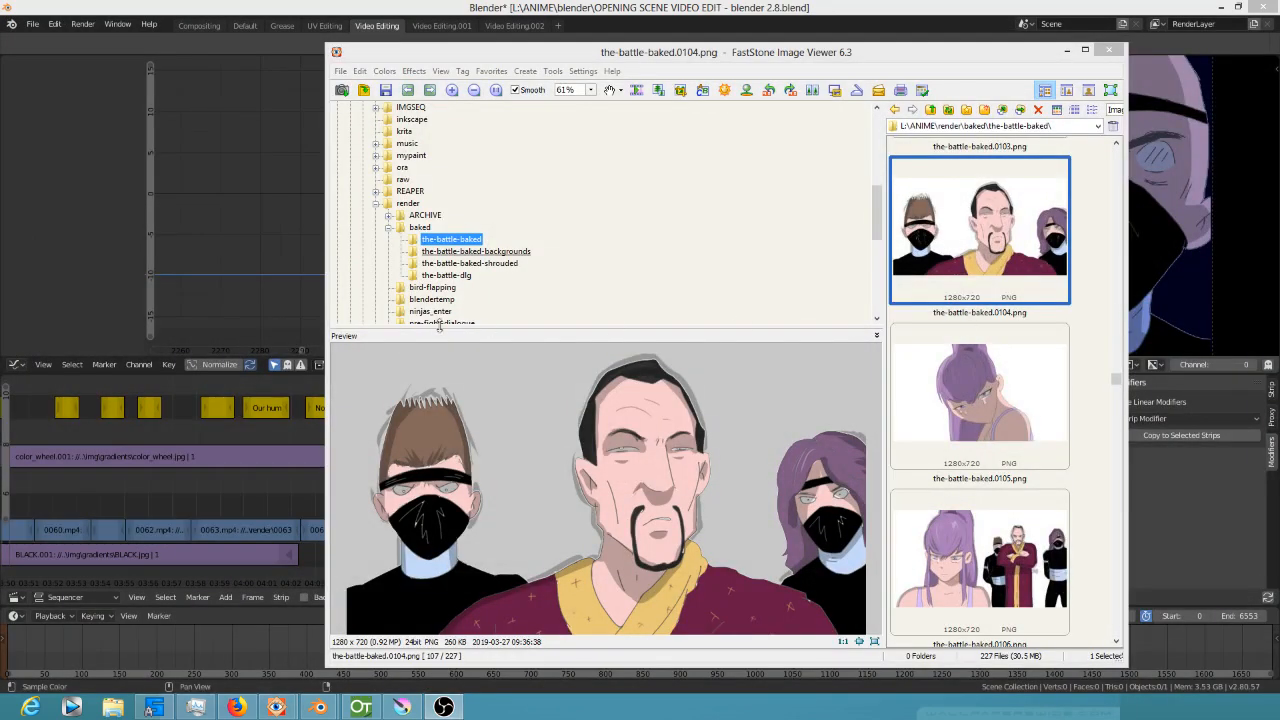
{"action": "left_click", "coordinate": [470, 251]}
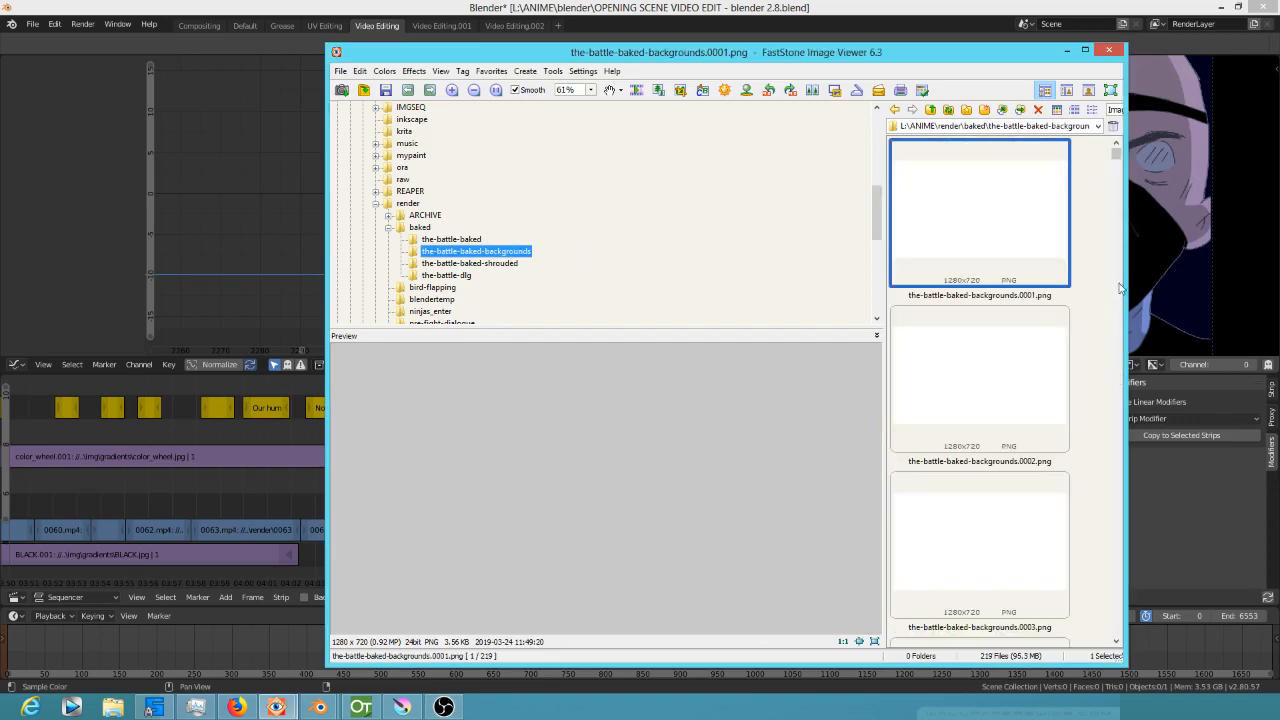
{"action": "left_click_drag", "start_coordinate": [1115, 160], "coordinate": [1122, 320]}
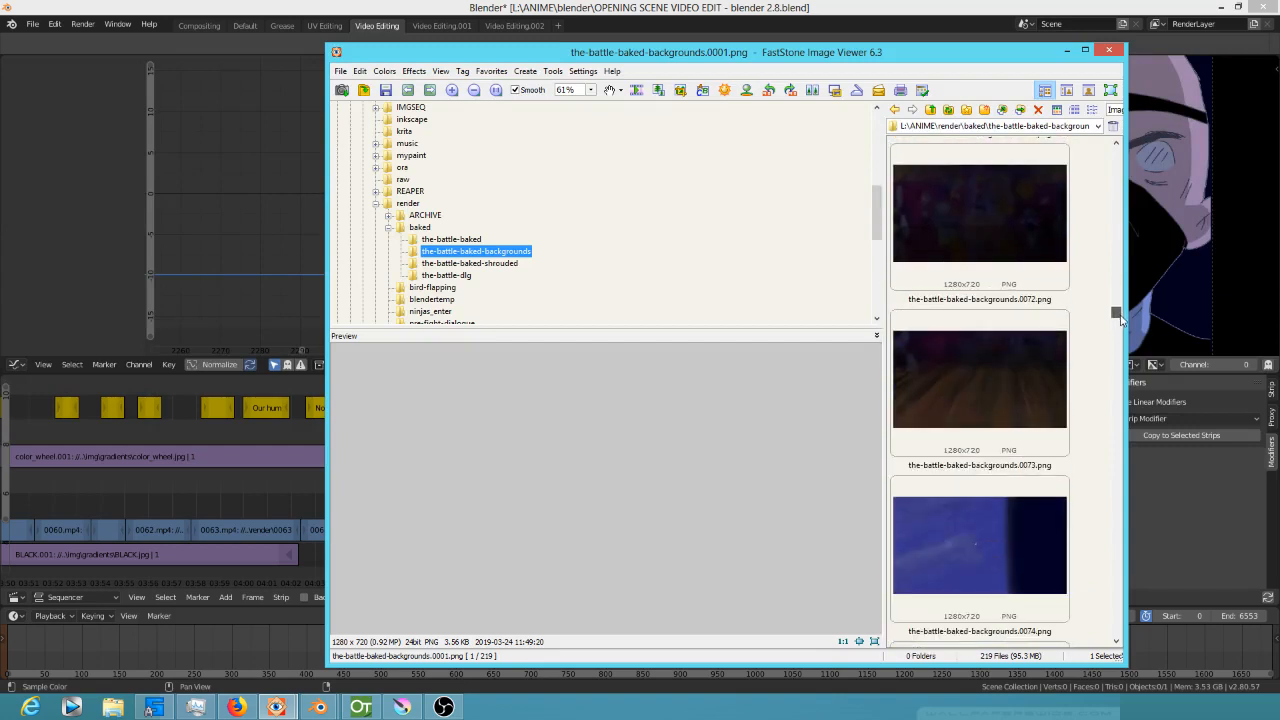
{"action": "left_click_drag", "start_coordinate": [1122, 320], "coordinate": [1121, 324]}
{"action": "left_click", "coordinate": [964, 530]}
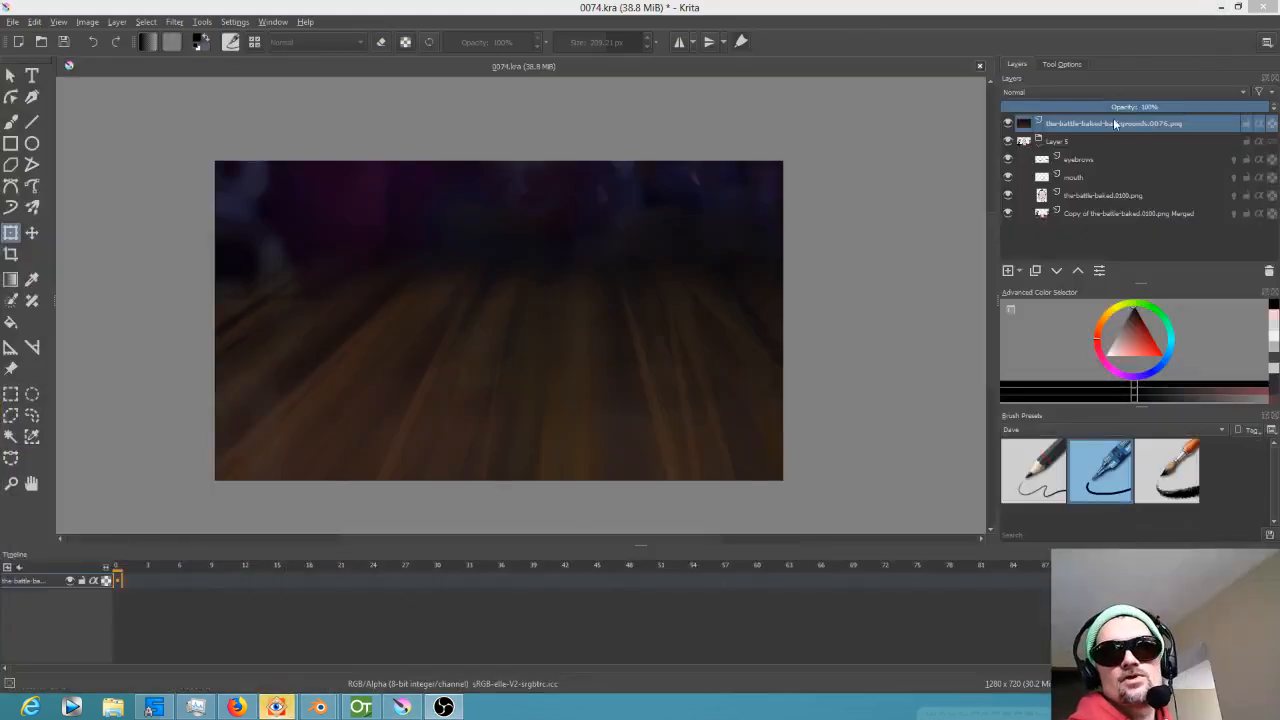
Move the imported background layer to the bottom of the stack, below the Layer 5 group, and collapse the group.
{"action": "left_click", "coordinate": [1062, 271]}
{"action": "left_click", "coordinate": [1062, 271]}
{"action": "left_click", "coordinate": [1062, 271]}
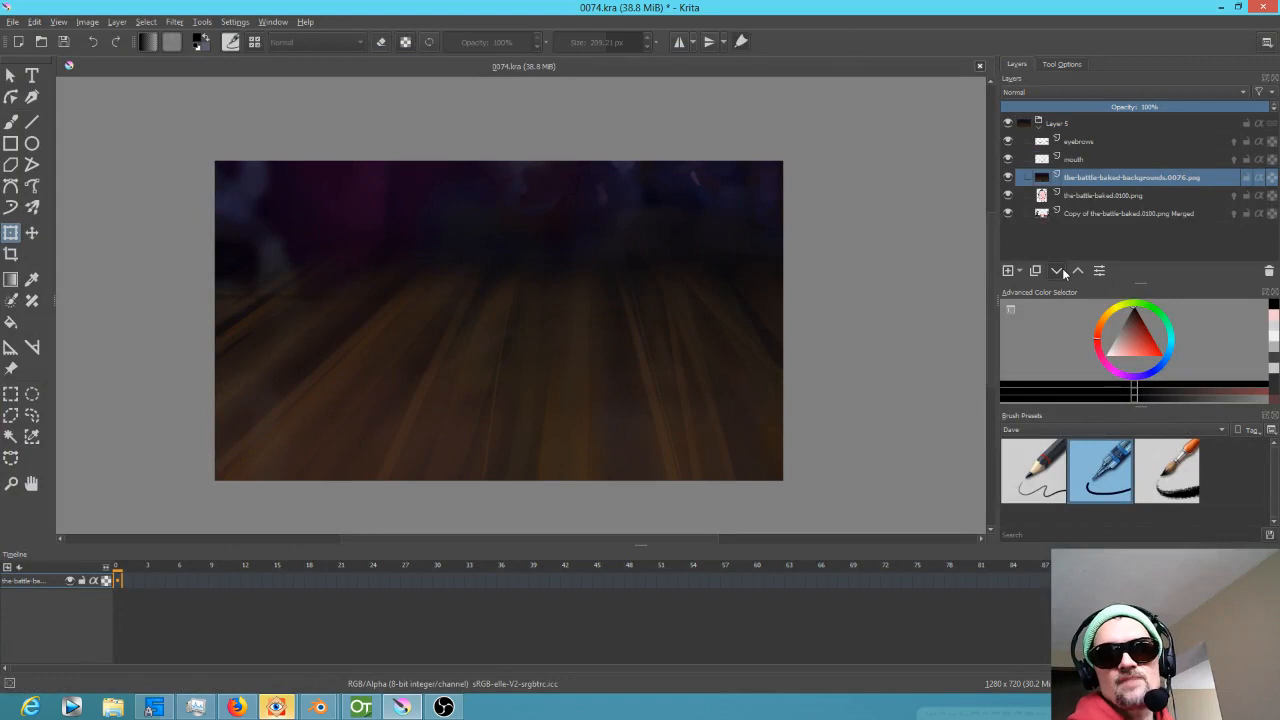
{"action": "left_click", "coordinate": [1062, 271]}
{"action": "left_click", "coordinate": [1062, 271]}
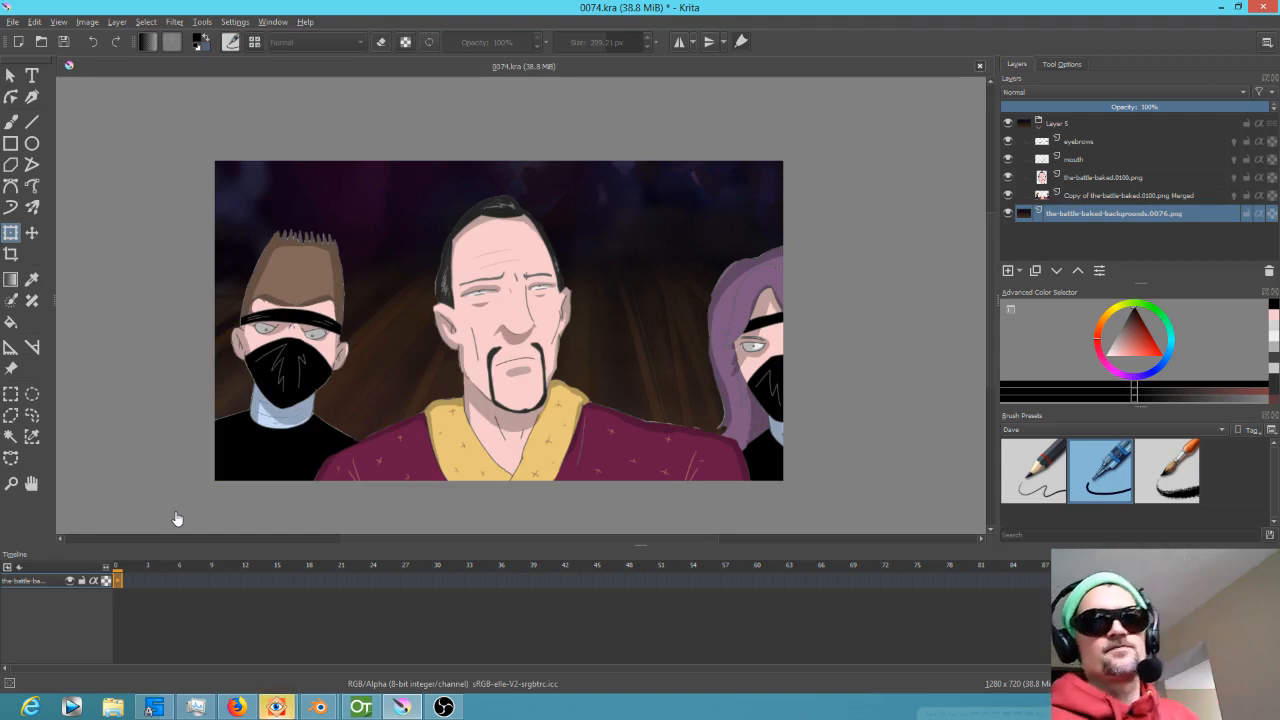
{"action": "left_click", "coordinate": [1040, 128]}
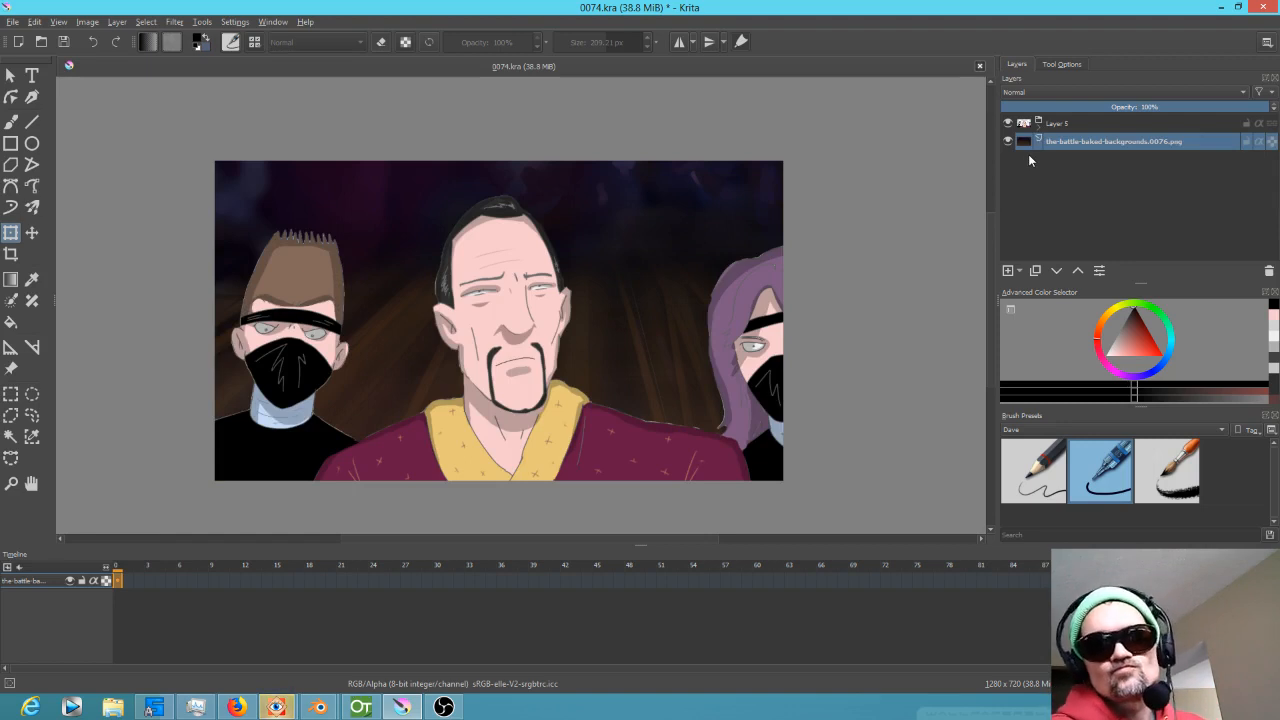
Toggle the background layer off and on to compare the characters against it, and select the Layer 5 group.
{"action": "left_click", "coordinate": [1007, 141]}
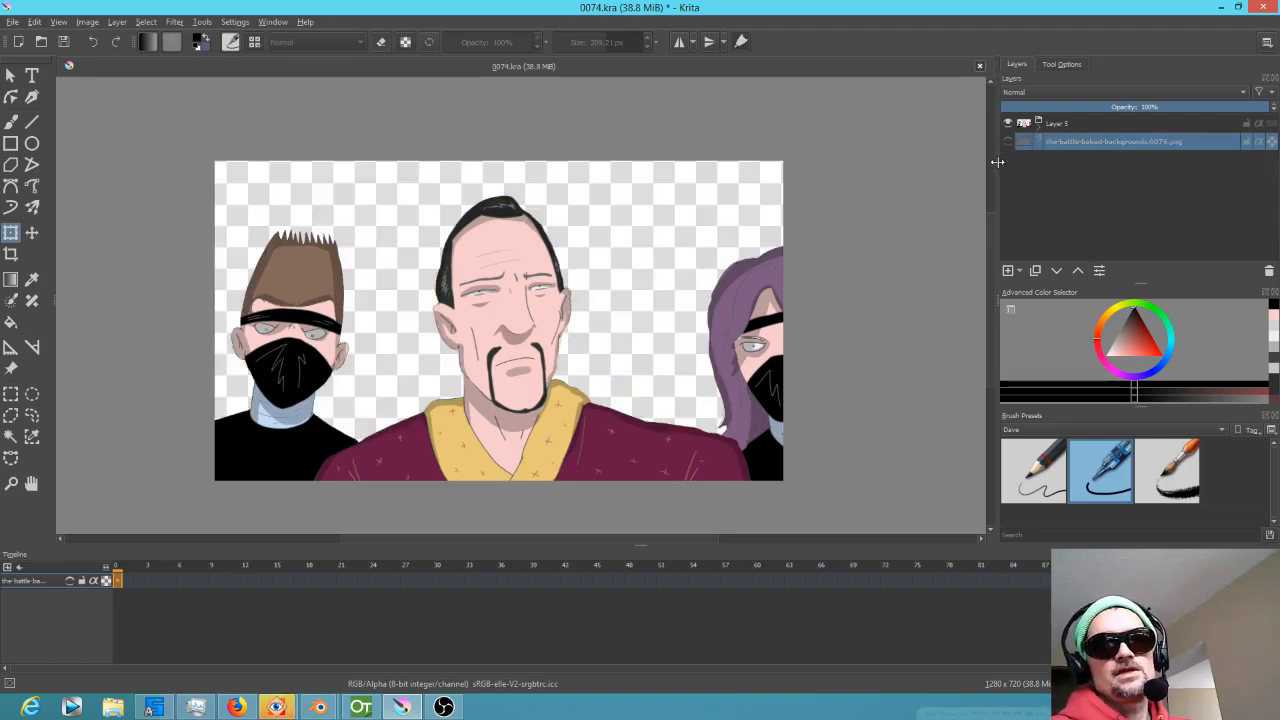
{"action": "left_click", "coordinate": [1053, 126]}
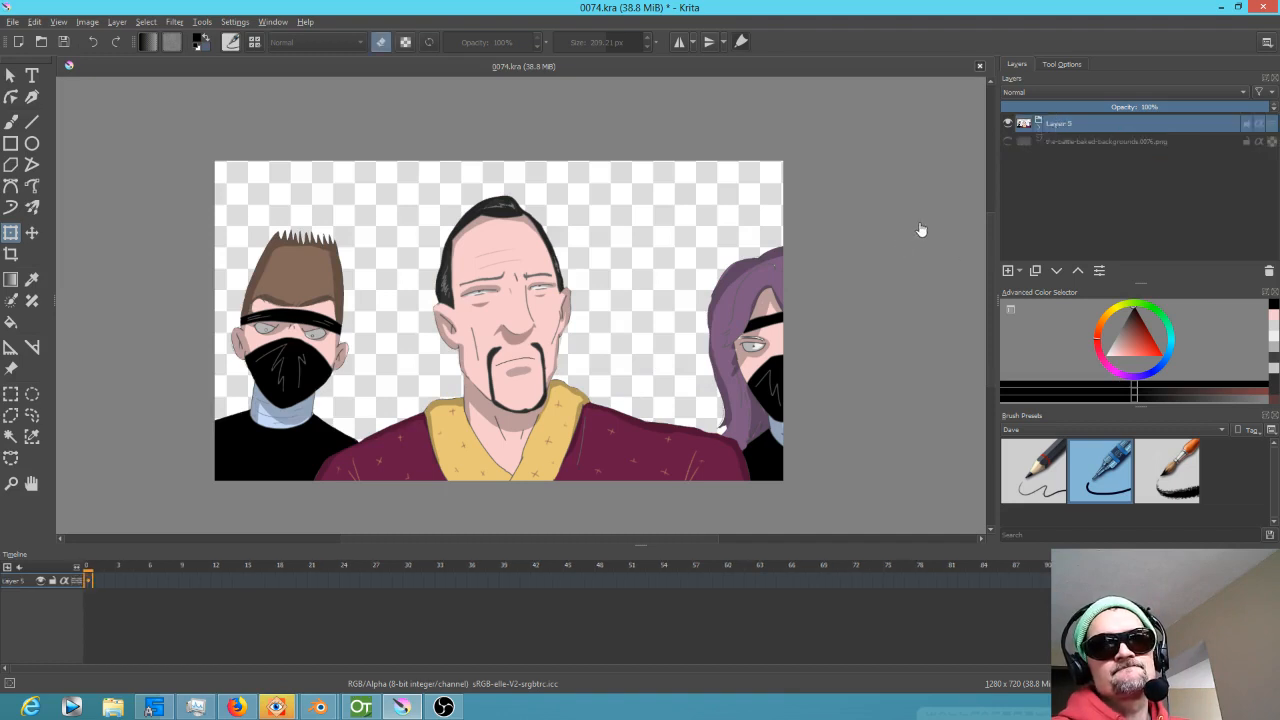
{"action": "left_click", "coordinate": [1007, 141]}
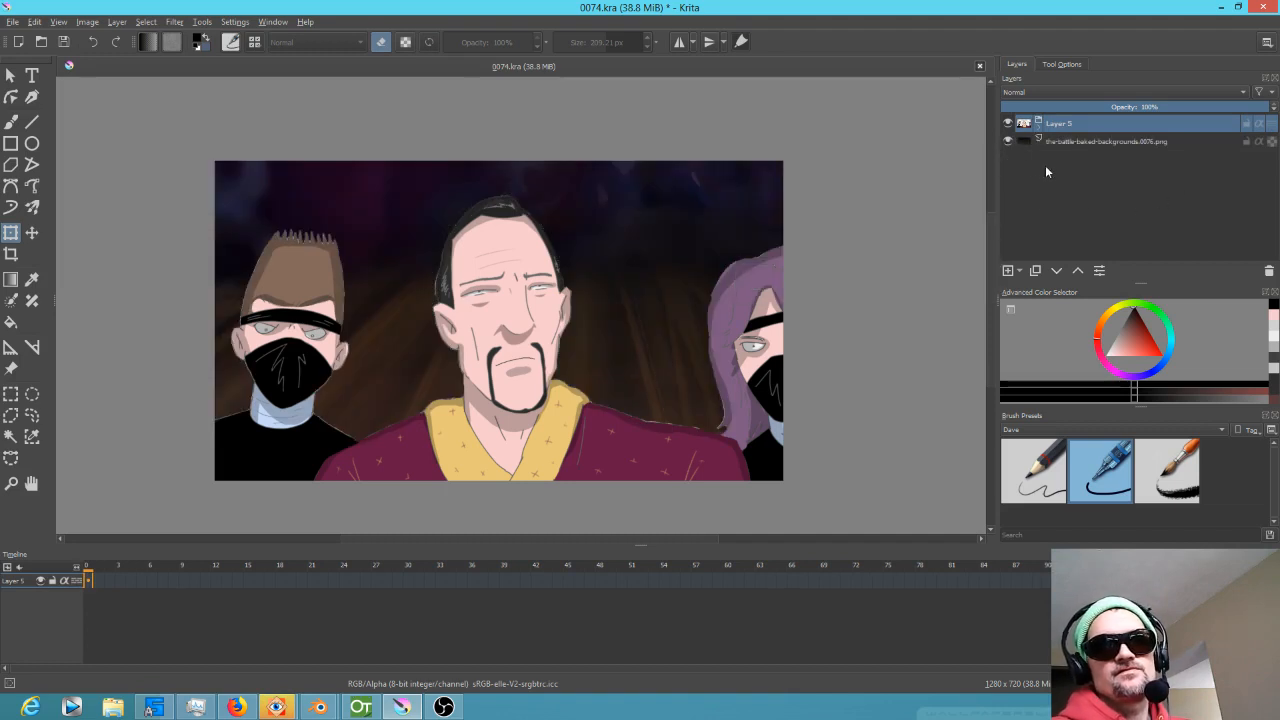
{"action": "mouse_move", "coordinate": [1069, 137]}
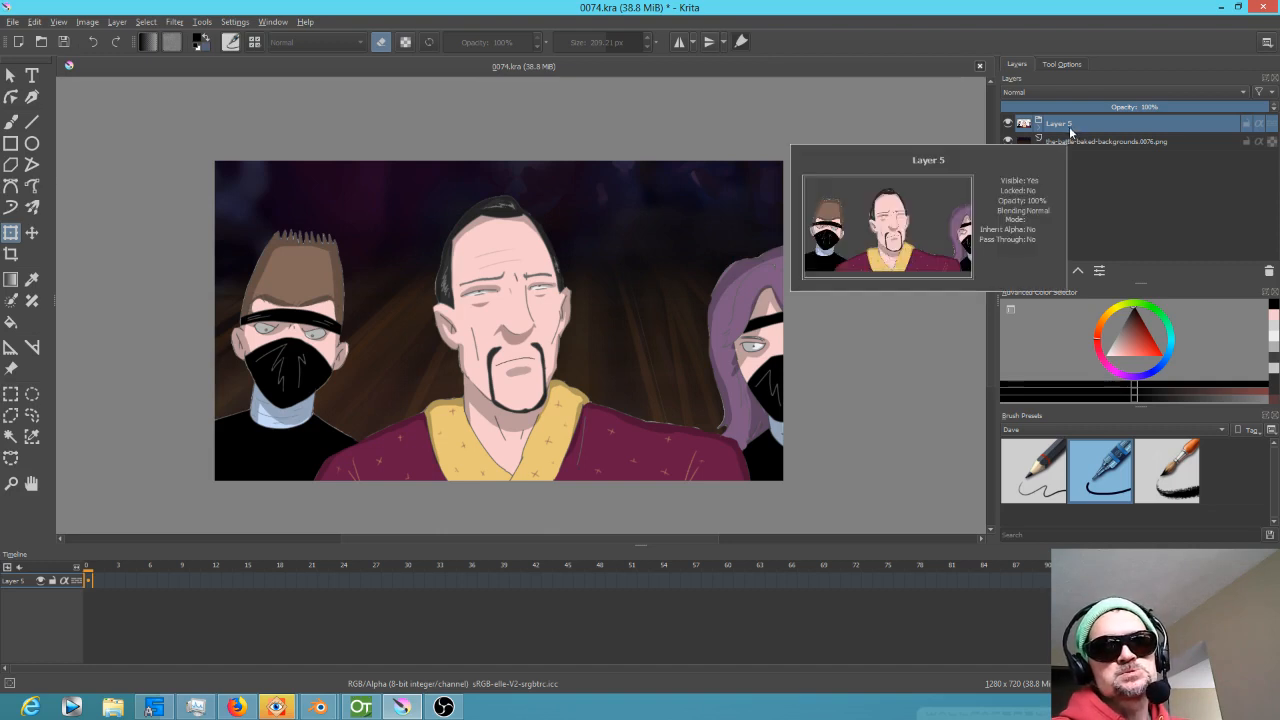
Hide the background layer and add a new paint layer above the Layer 5 group with inherit alpha enabled.
{"action": "left_click", "coordinate": [1008, 141]}
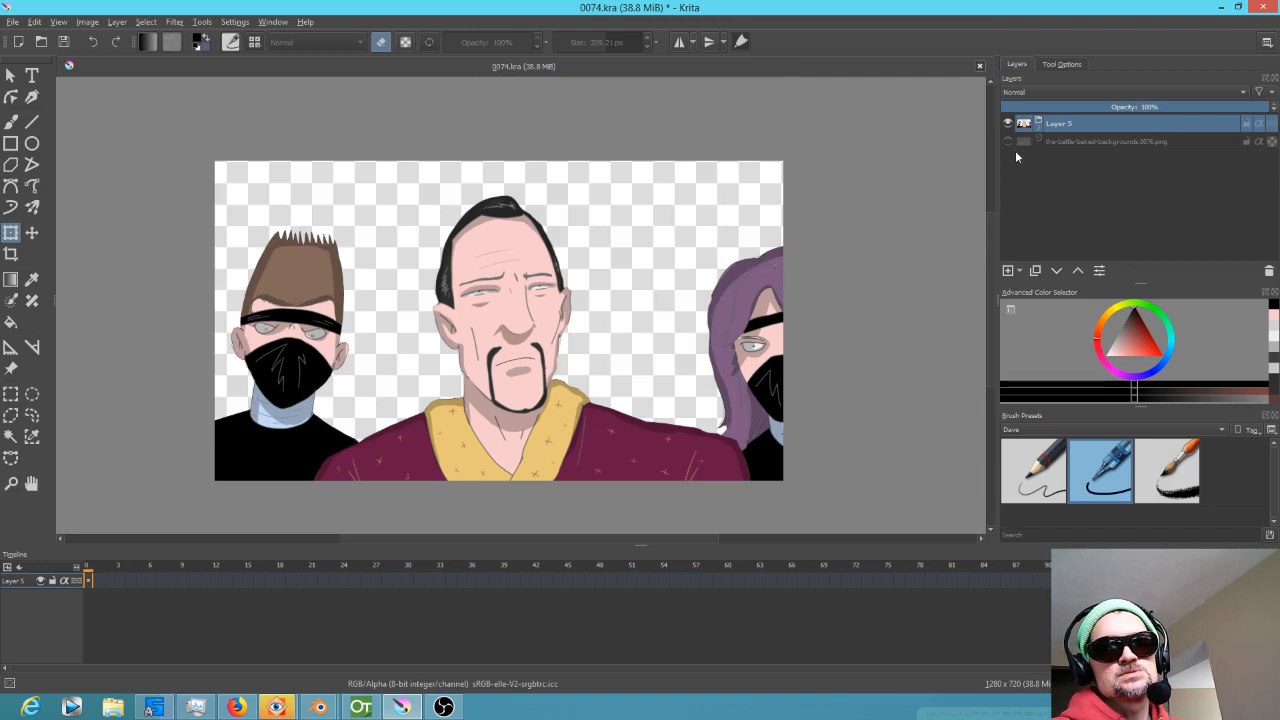
{"action": "left_click", "coordinate": [1009, 270]}
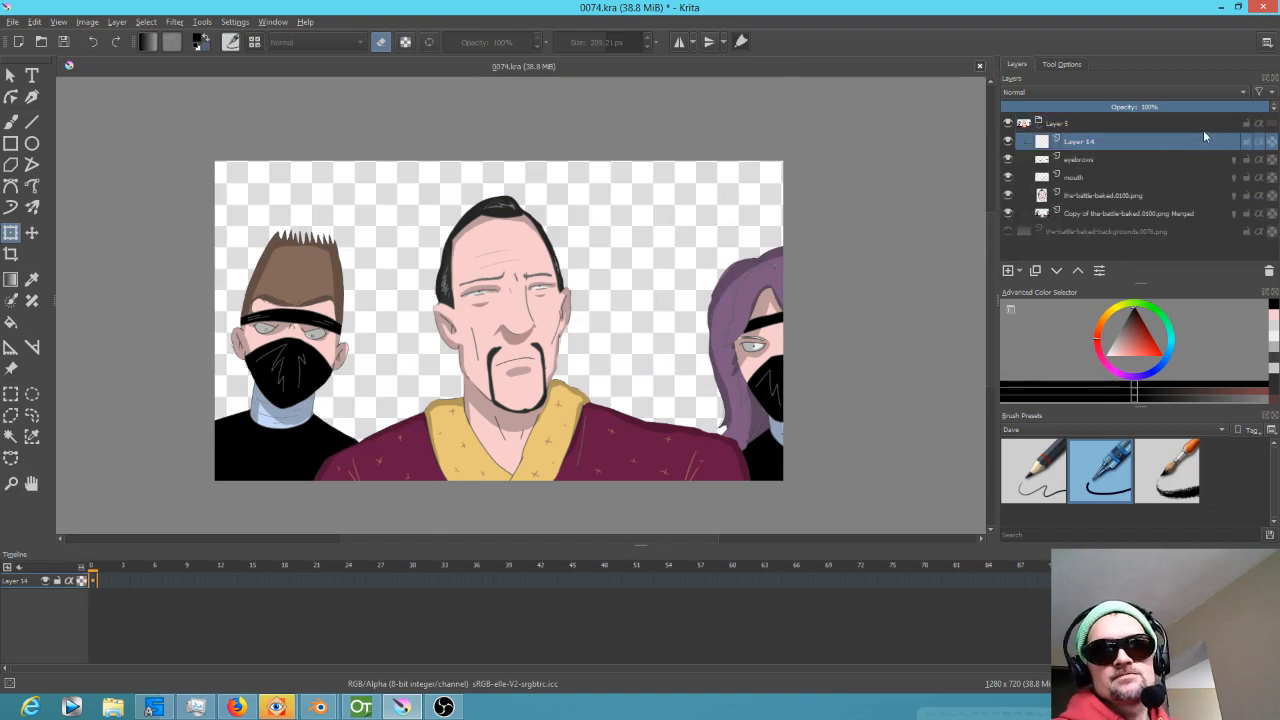
{"action": "left_click", "coordinate": [1079, 271]}
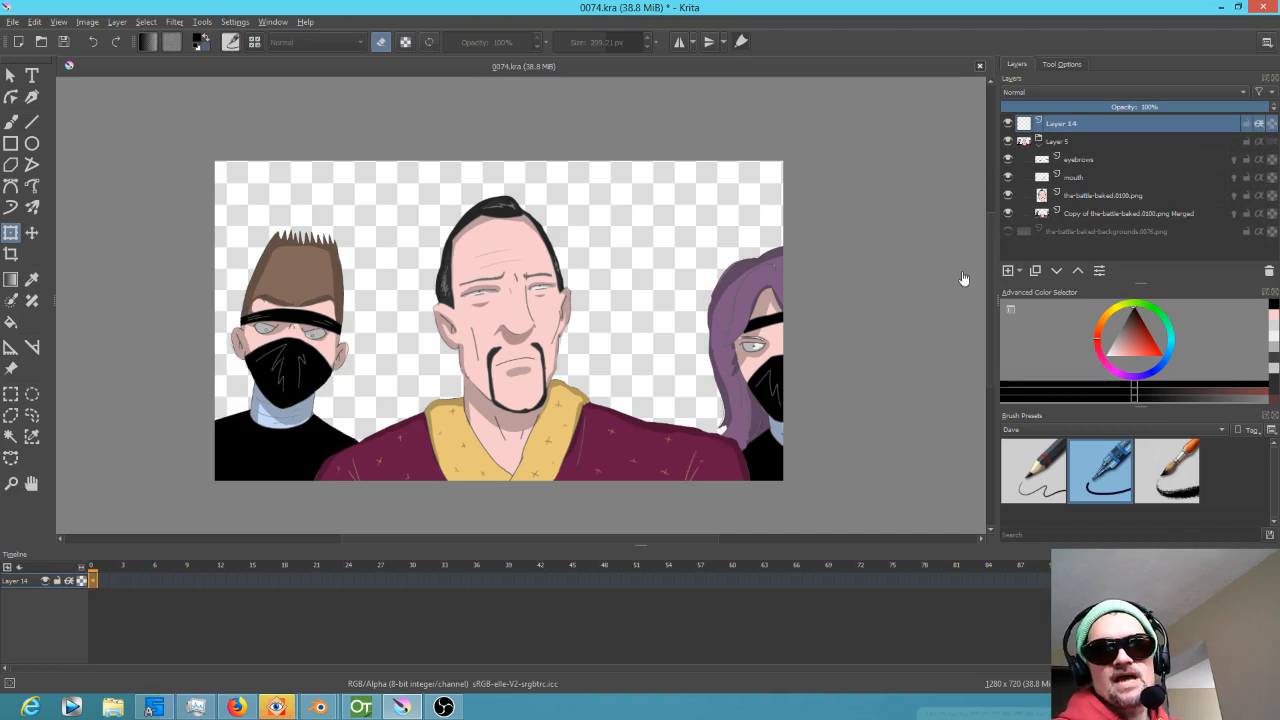
Paint soft white haze over the characters on Layer 14 with the b) Airbrush Soft preset at 600 px.
{"action": "left_click_drag", "start_coordinate": [1143, 367], "coordinate": [1104, 356]}
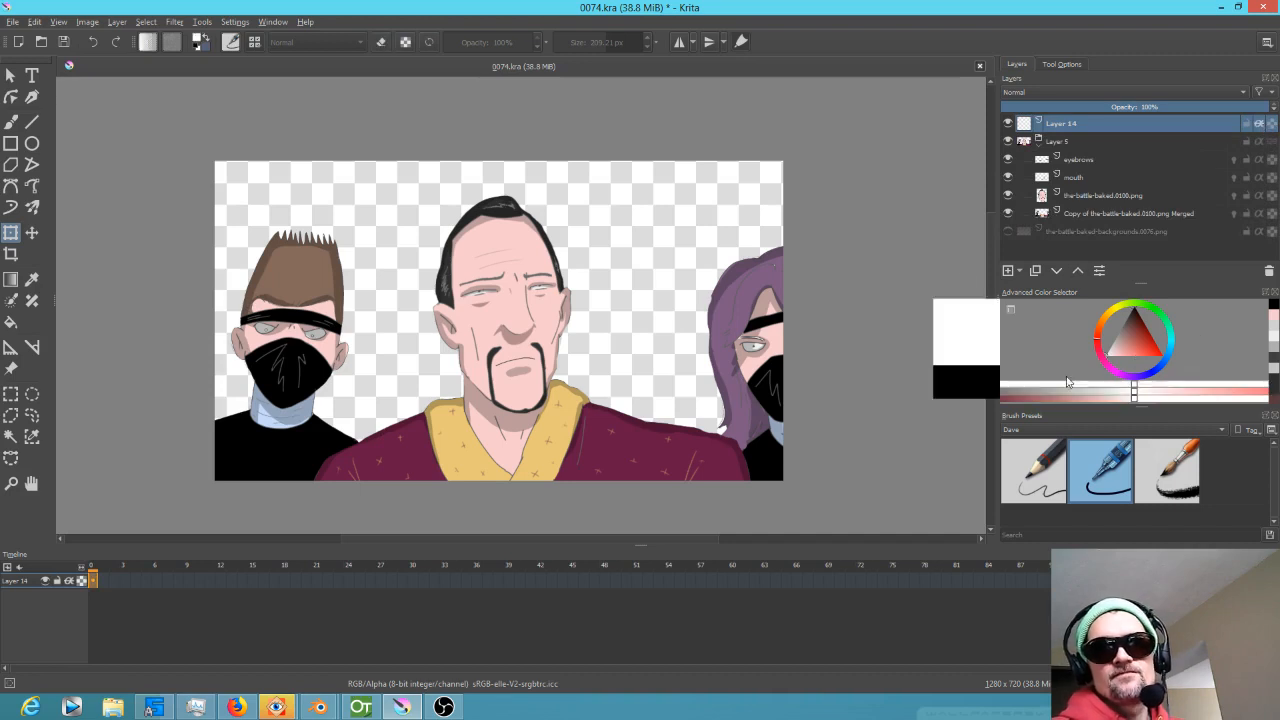
{"action": "left_click", "coordinate": [1031, 432]}
{"action": "left_click", "coordinate": [1034, 415]}
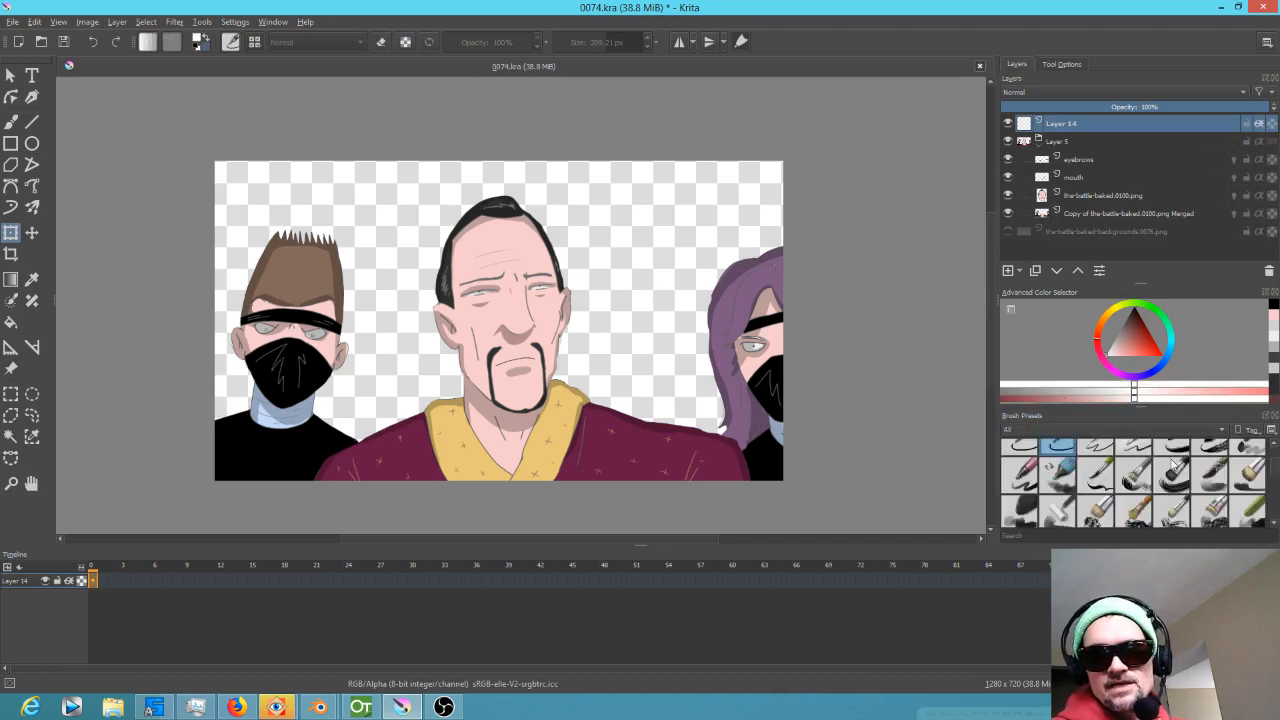
{"action": "left_click", "coordinate": [1130, 457]}
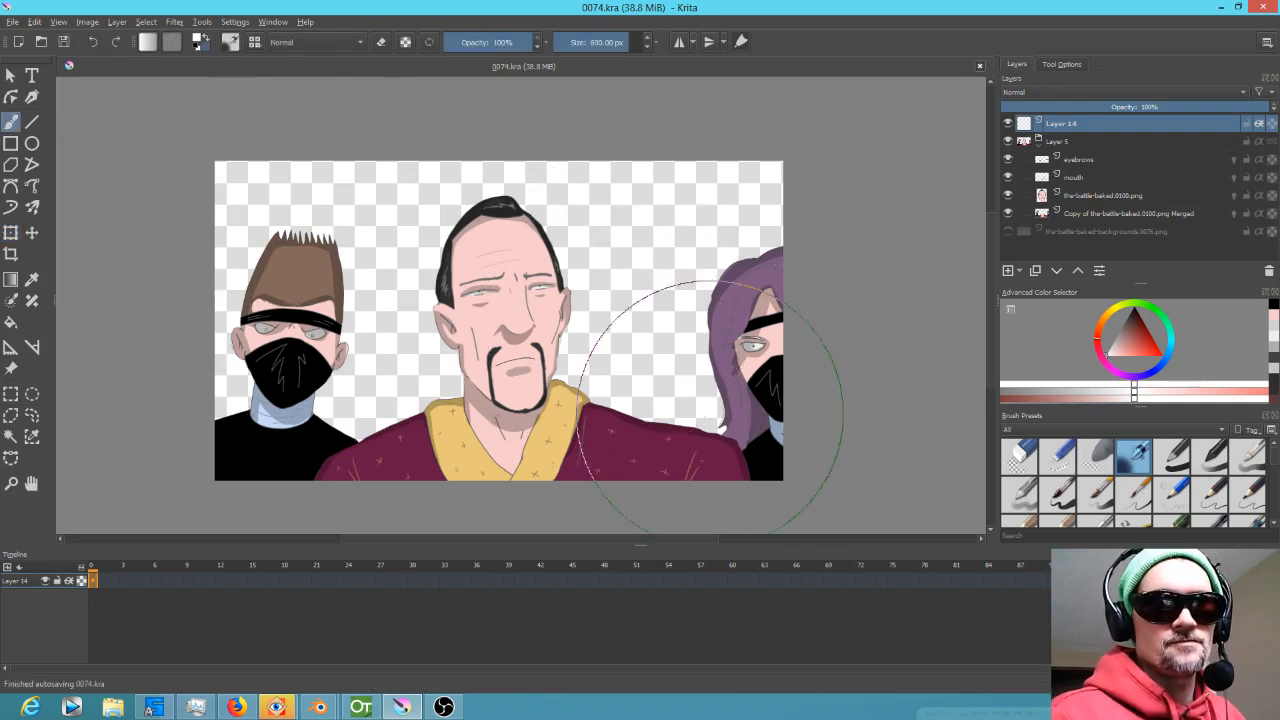
{"action": "mouse_move", "coordinate": [708, 377]}
{"action": "left_mouse_down"}
{"action": "mouse_move", "coordinate": [718, 408]}
{"action": "mouse_move", "coordinate": [700, 329]}
{"action": "mouse_move", "coordinate": [763, 220]}
{"action": "mouse_move", "coordinate": [688, 415]}
{"action": "mouse_move", "coordinate": [643, 391]}
{"action": "mouse_move", "coordinate": [563, 277]}
{"action": "mouse_move", "coordinate": [463, 229]}
{"action": "mouse_move", "coordinate": [435, 383]}
{"action": "mouse_move", "coordinate": [331, 371]}
{"action": "mouse_move", "coordinate": [306, 237]}
{"action": "mouse_move", "coordinate": [271, 457]}
{"action": "mouse_move", "coordinate": [116, 548]}
{"action": "left_mouse_up"}
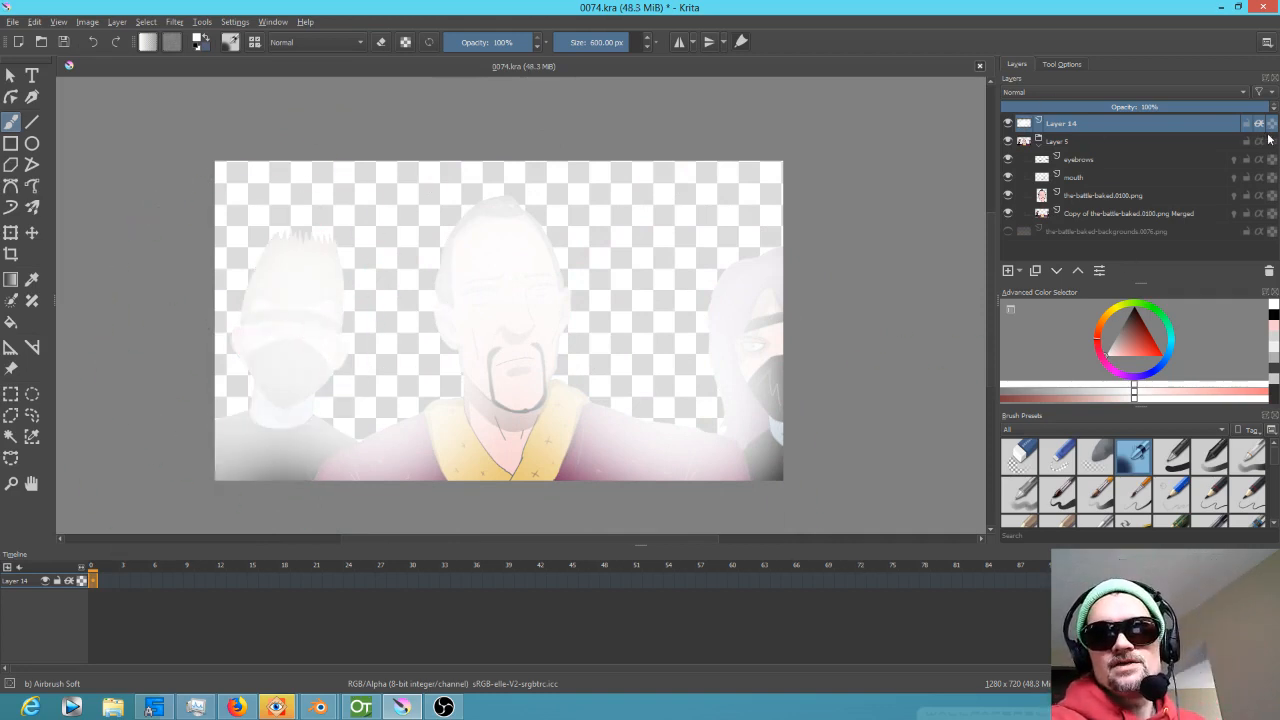
Disable inherit alpha on Layer 14 and erase the white from the three characters' faces with a smaller soft airbrush, up to about 311 px.
{"action": "left_click", "coordinate": [1258, 126]}
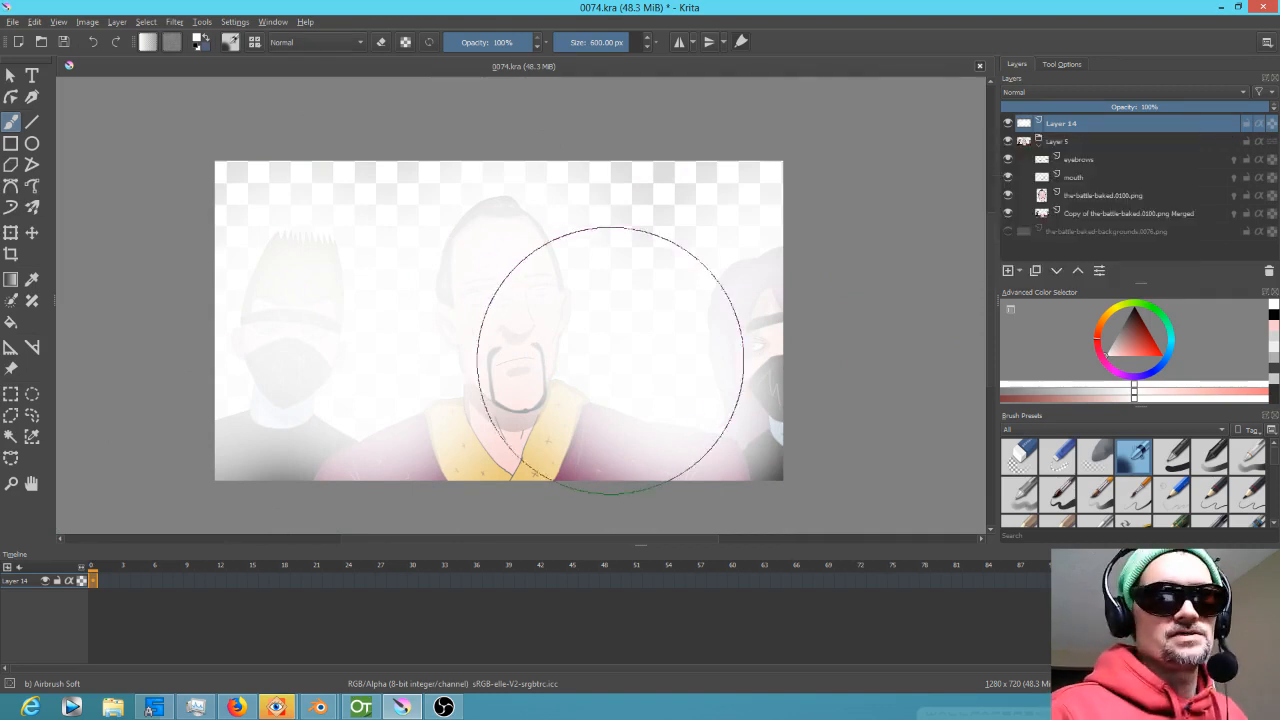
{"action": "key", "text": "e"}
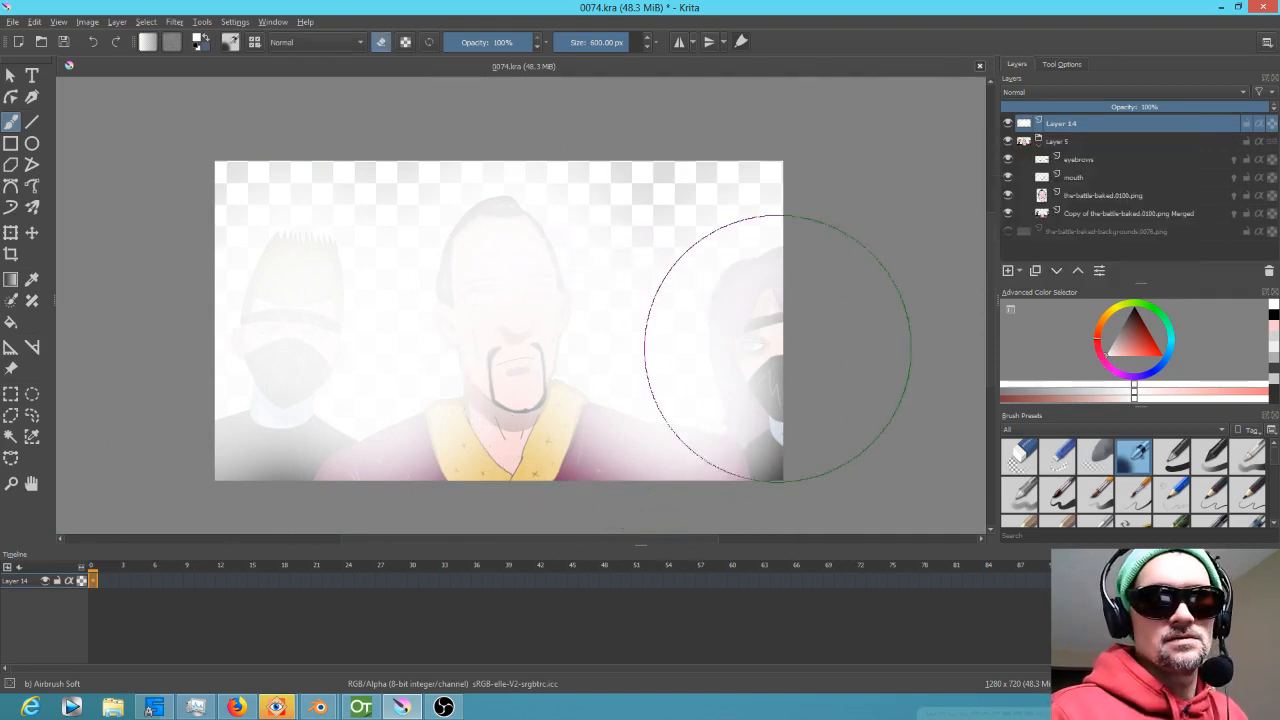
{"action": "left_click_drag", "start_coordinate": [770, 381], "coordinate": [662, 381], "text": "shift"}
{"action": "mouse_move", "coordinate": [805, 344]}
{"action": "left_mouse_down"}
{"action": "mouse_move", "coordinate": [784, 376]}
{"action": "mouse_move", "coordinate": [797, 458]}
{"action": "mouse_move", "coordinate": [705, 516]}
{"action": "mouse_move", "coordinate": [410, 528]}
{"action": "mouse_move", "coordinate": [194, 508]}
{"action": "left_mouse_up"}
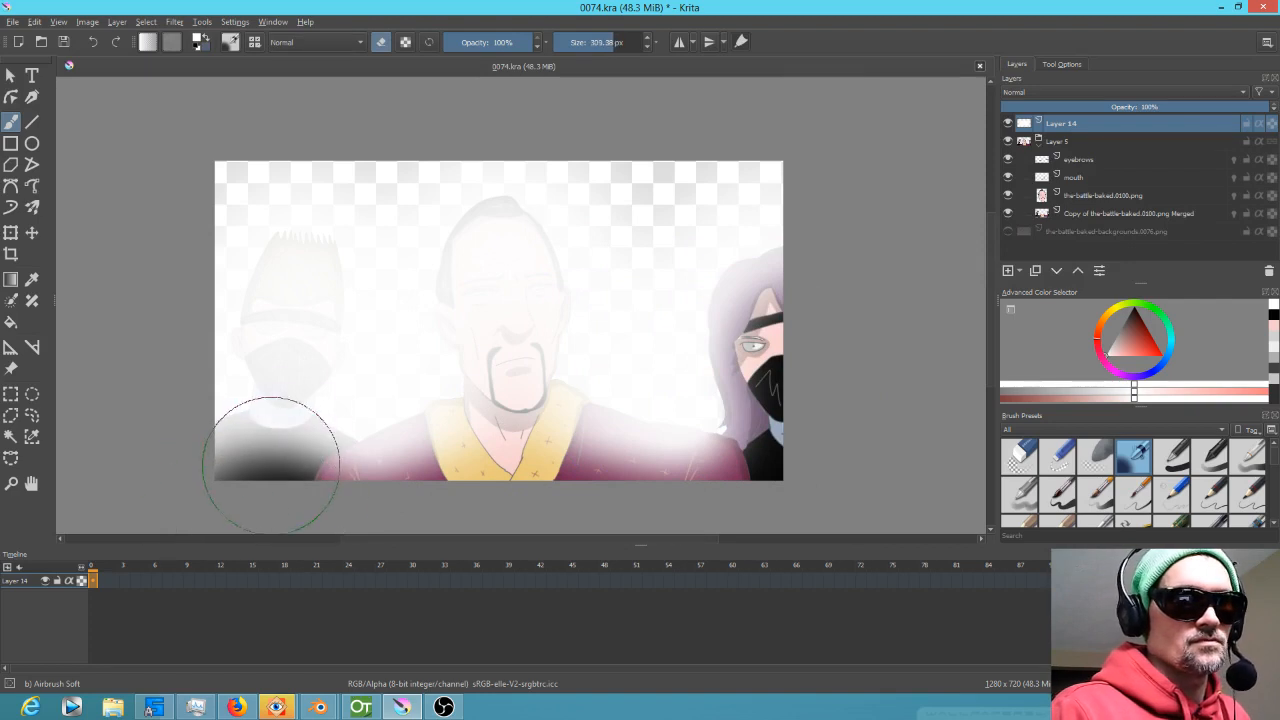
{"action": "left_click_drag", "start_coordinate": [272, 492], "coordinate": [249, 443], "text": "shift"}
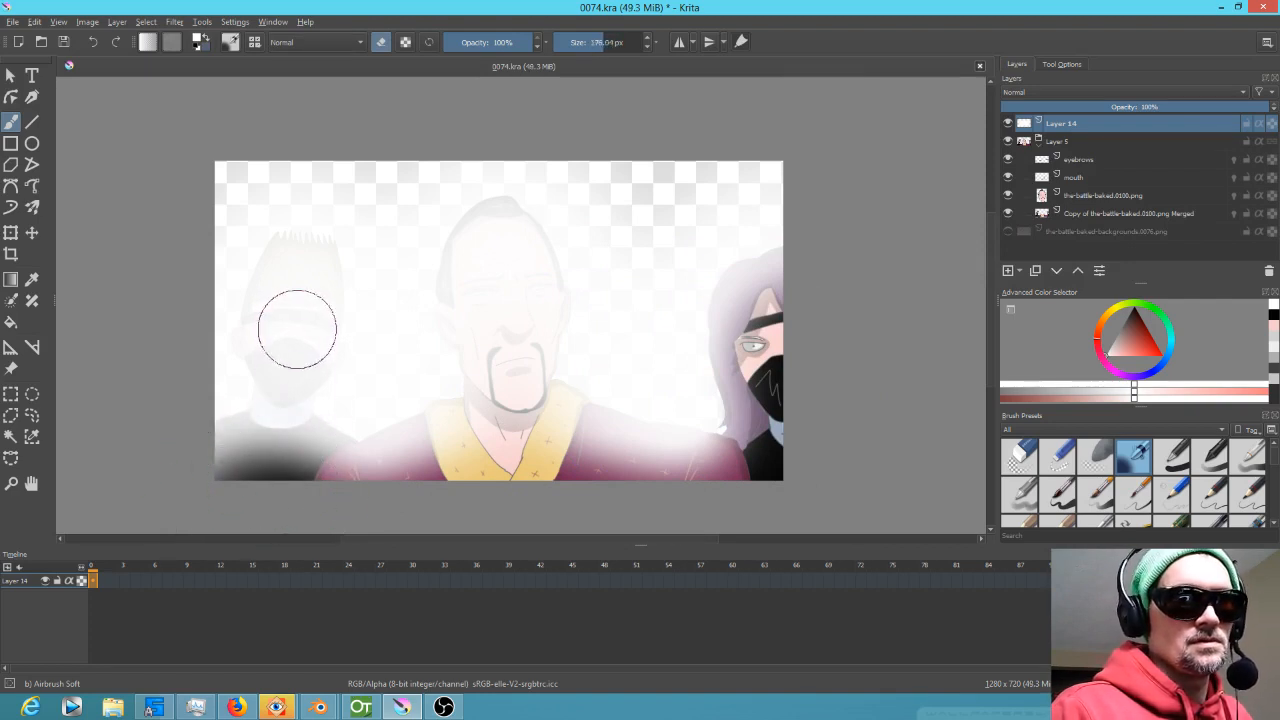
{"action": "mouse_move", "coordinate": [300, 306]}
{"action": "left_mouse_down", "text": "shift"}
{"action": "mouse_move", "coordinate": [294, 323]}
{"action": "mouse_move", "coordinate": [322, 305]}
{"action": "mouse_move", "coordinate": [289, 360]}
{"action": "mouse_move", "coordinate": [280, 437]}
{"action": "mouse_move", "coordinate": [330, 622]}
{"action": "left_mouse_up", "text": "shift"}
{"action": "mouse_move", "coordinate": [505, 268]}
{"action": "left_mouse_down", "text": "shift"}
{"action": "mouse_move", "coordinate": [516, 413]}
{"action": "mouse_move", "coordinate": [485, 470]}
{"action": "left_mouse_up", "text": "shift"}
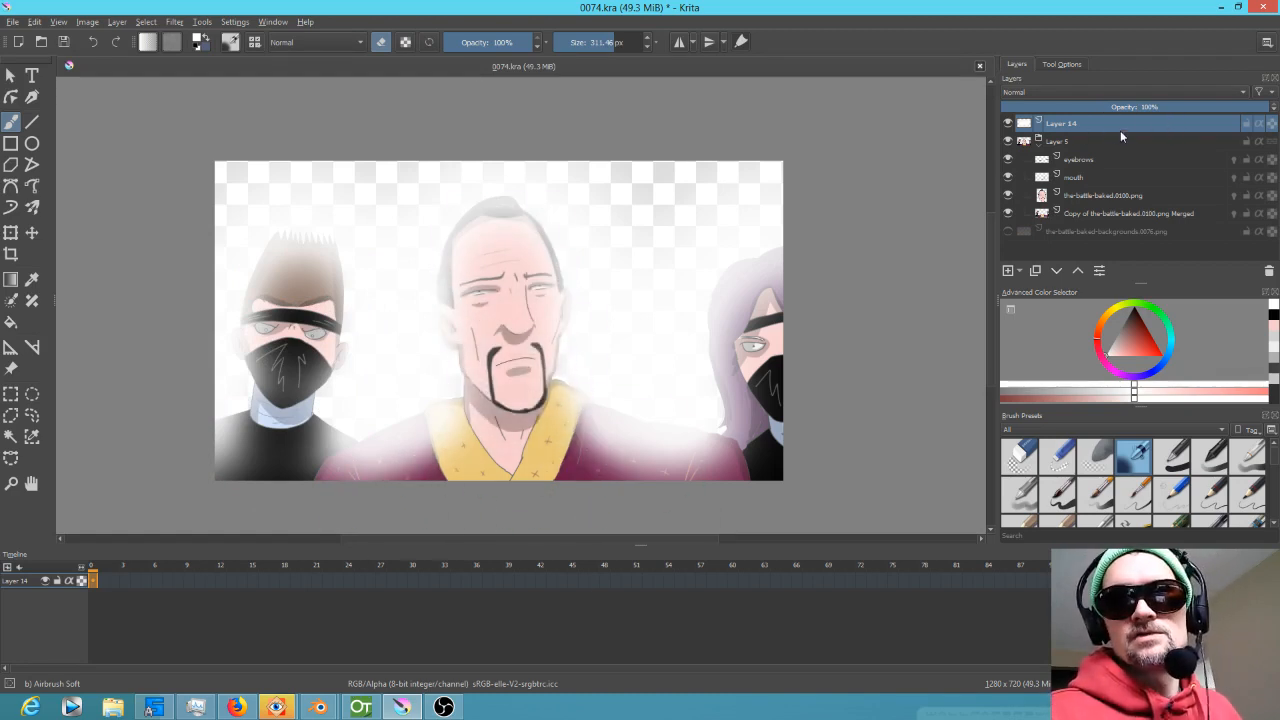
Set Layer 14 to Screen blending, show the background layer and lower Layer 14's opacity to about 28%.
{"action": "left_click", "coordinate": [1057, 92]}
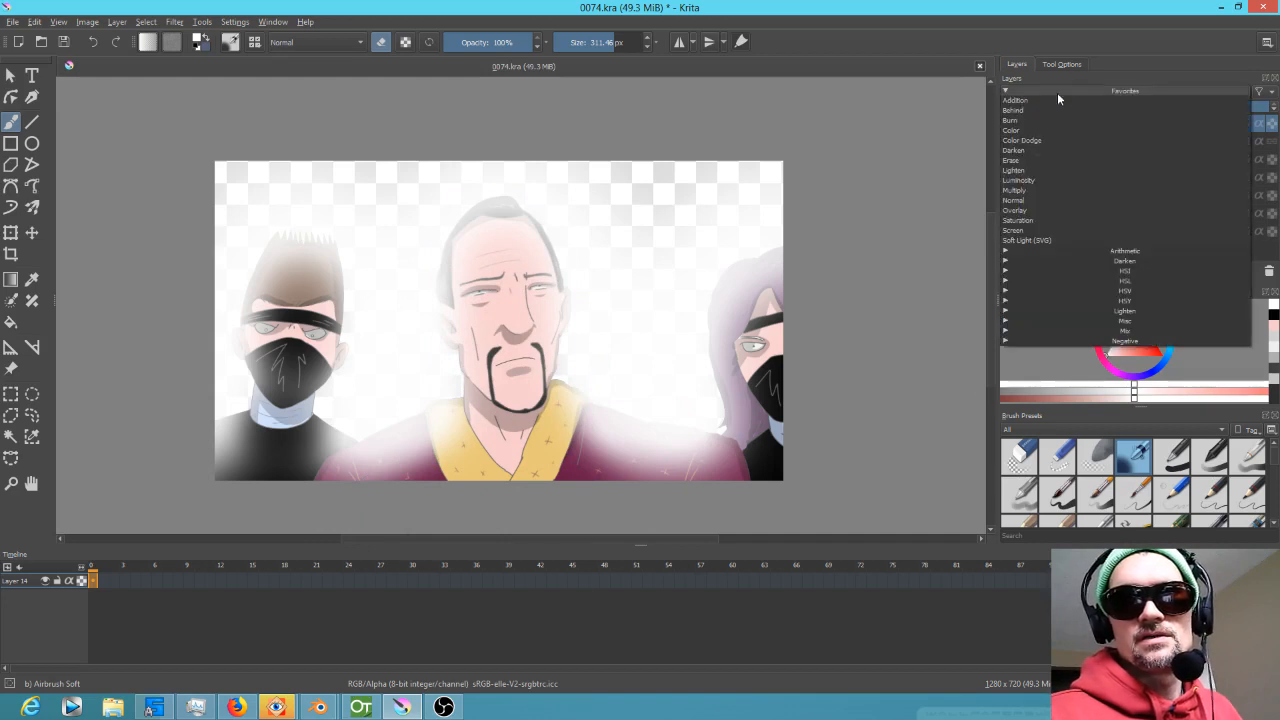
{"action": "left_click", "coordinate": [1067, 231]}
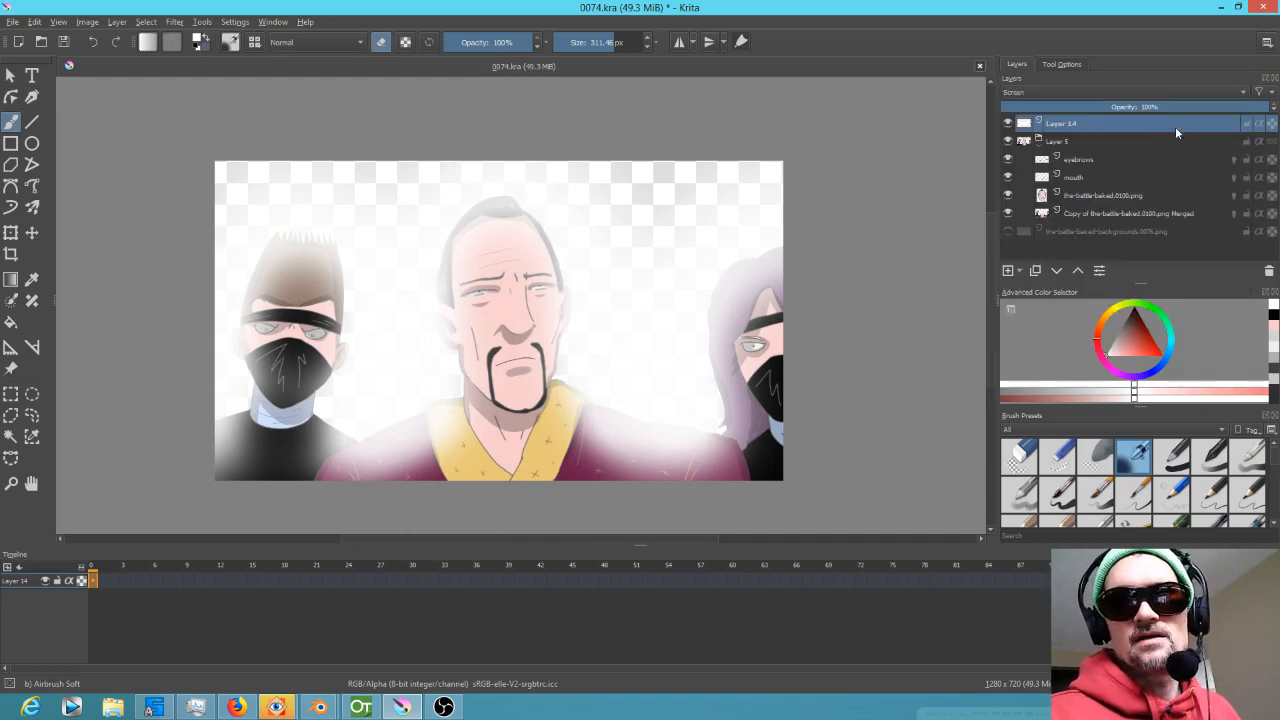
{"action": "left_click", "coordinate": [1008, 232]}
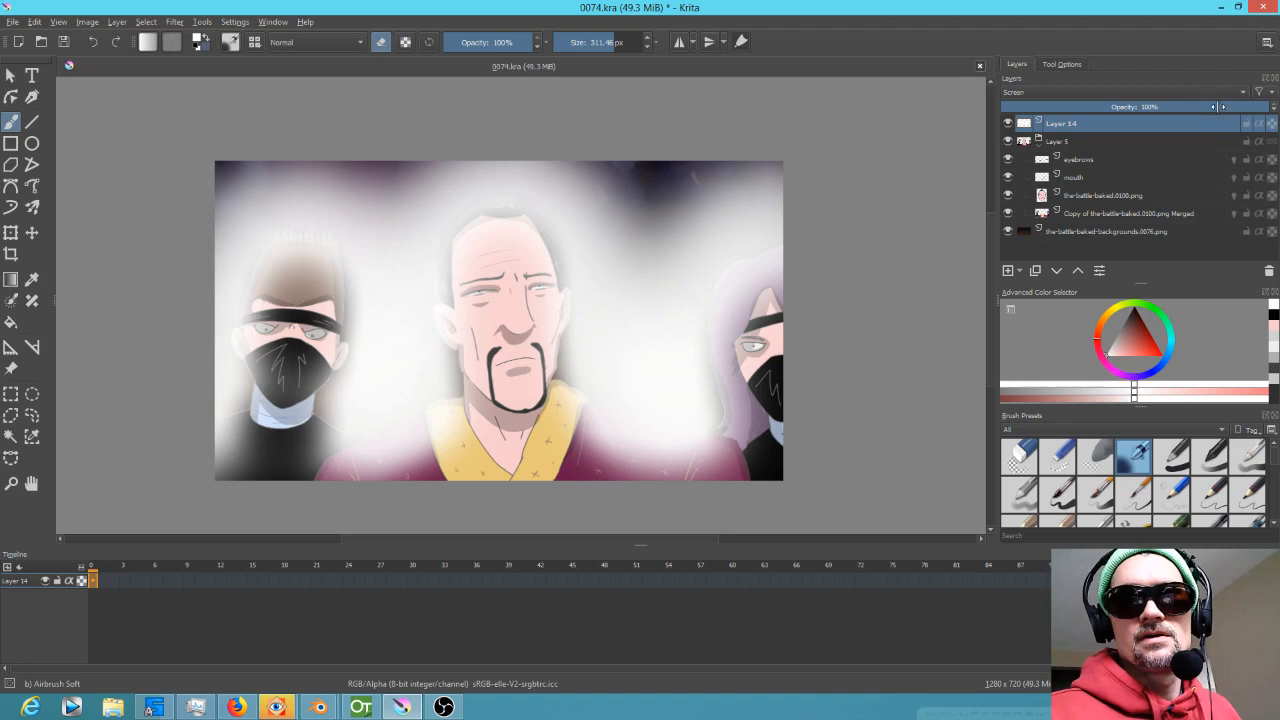
{"action": "left_click_drag", "start_coordinate": [1238, 106], "coordinate": [1066, 115]}
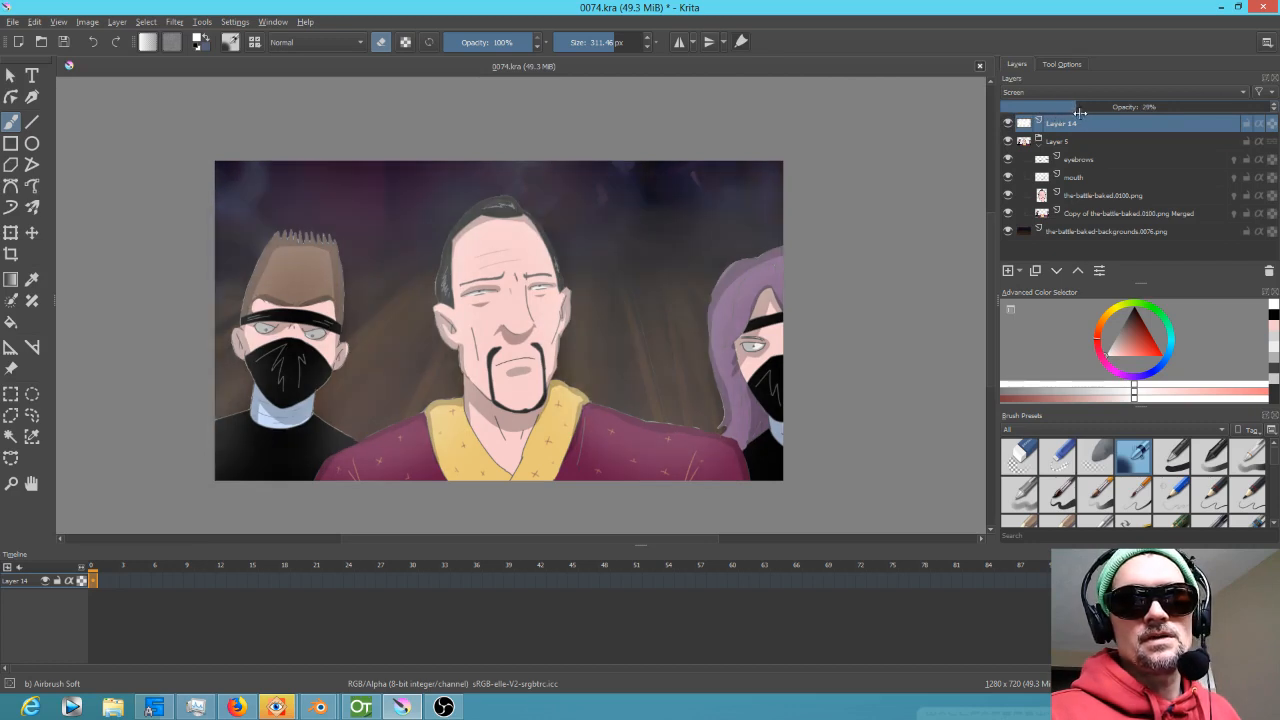
Try Overlay blending on Layer 14 at 44% opacity.
{"action": "left_click", "coordinate": [1036, 94]}
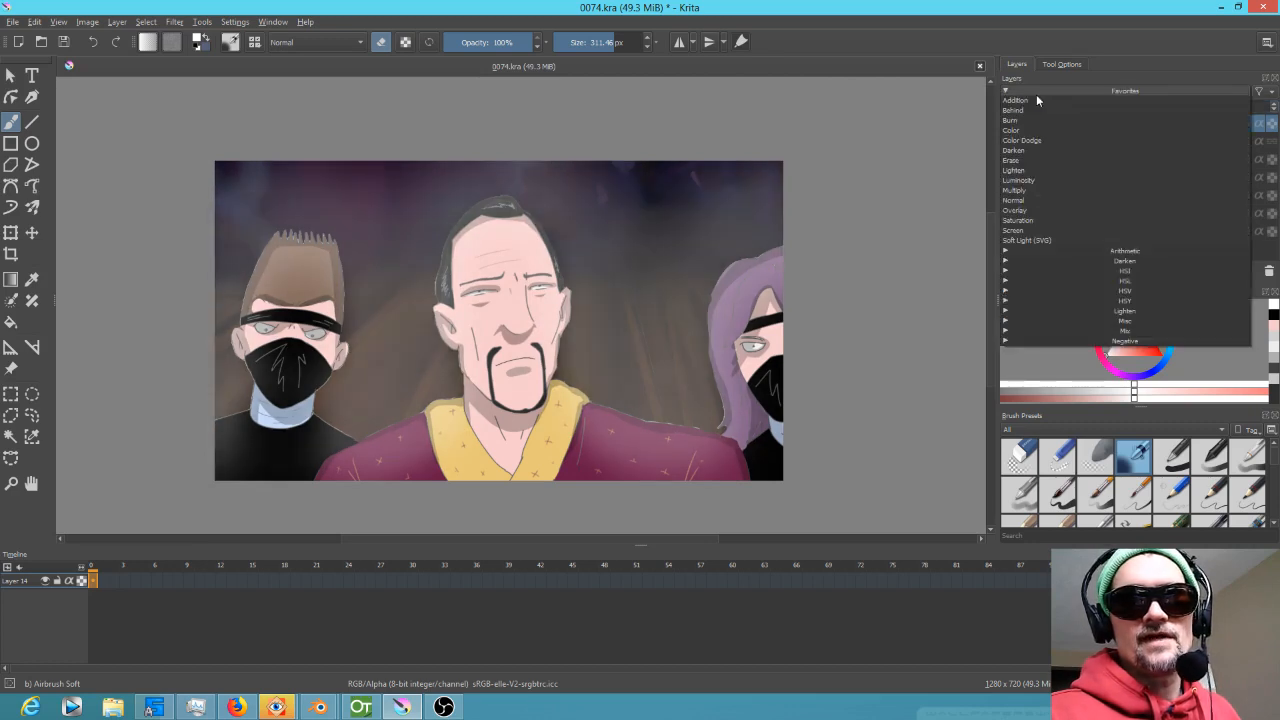
{"action": "left_click", "coordinate": [1042, 209]}
{"action": "left_click_drag", "start_coordinate": [1072, 105], "coordinate": [1119, 121]}
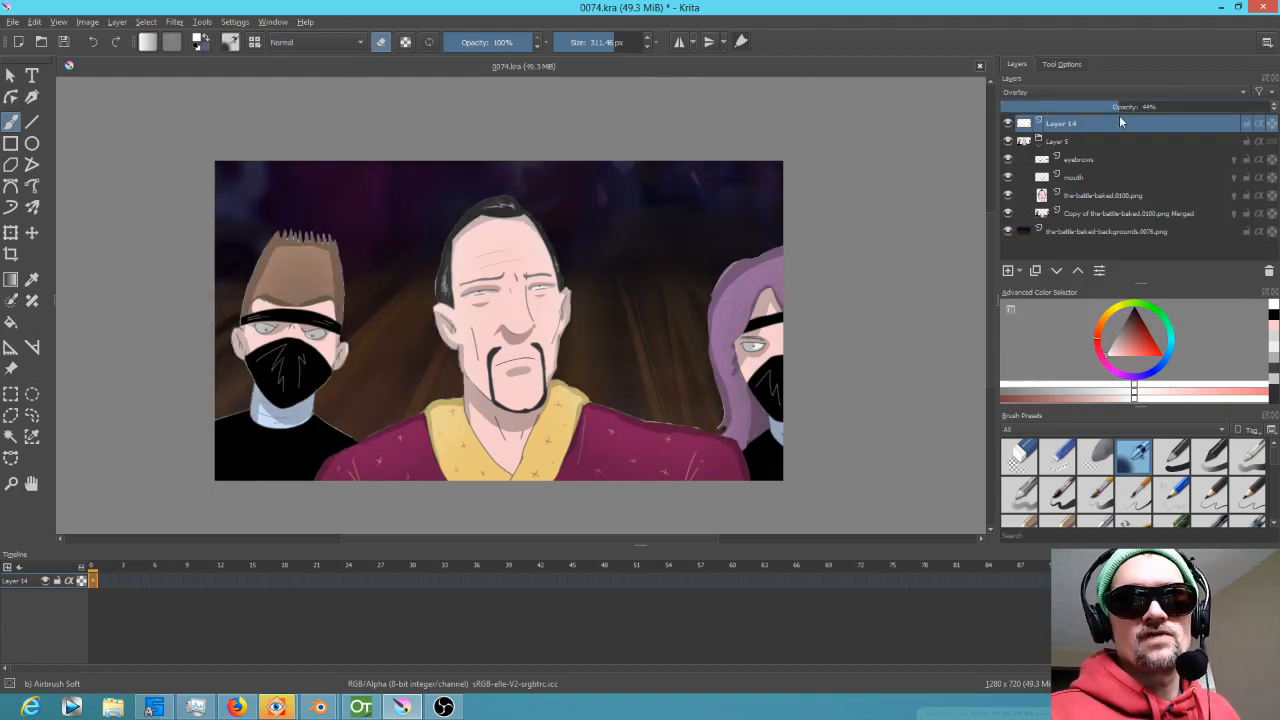
Change Layer 14's blending mode to Addition and reduce its opacity to about 8%.
{"action": "left_click", "coordinate": [1030, 92]}
{"action": "left_click", "coordinate": [1029, 102]}
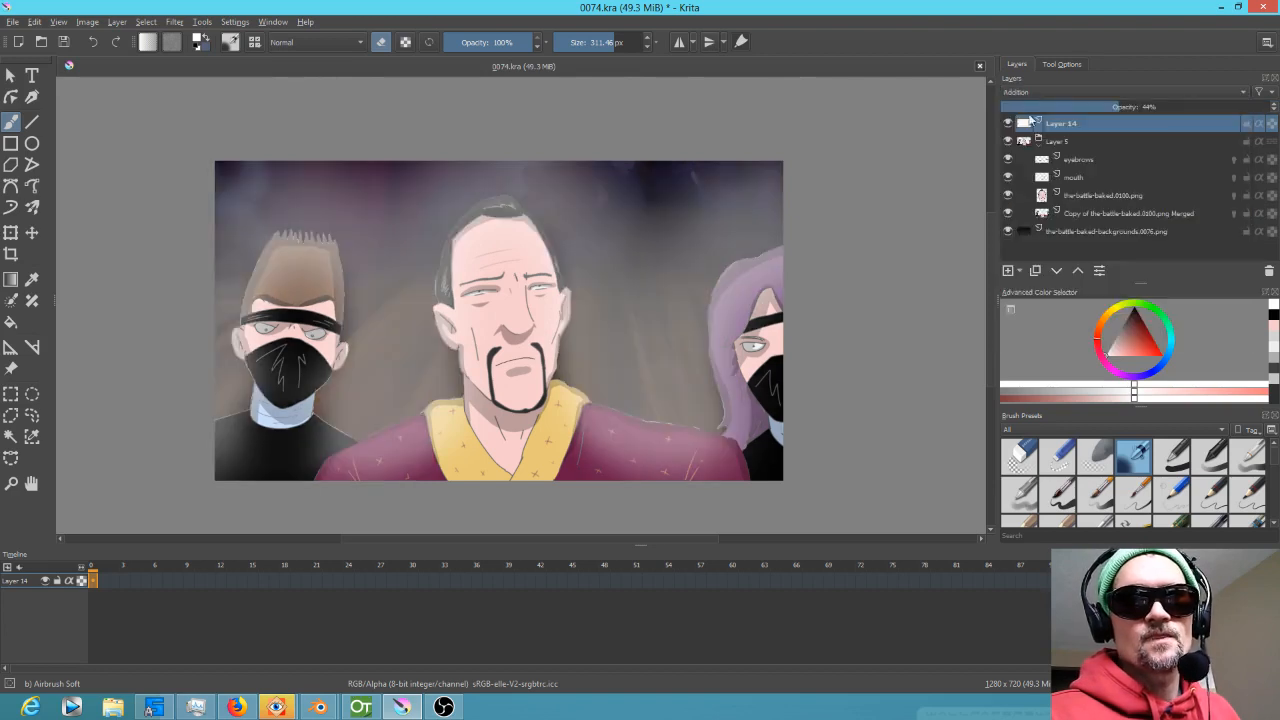
{"action": "left_click_drag", "start_coordinate": [1178, 104], "coordinate": [996, 124]}
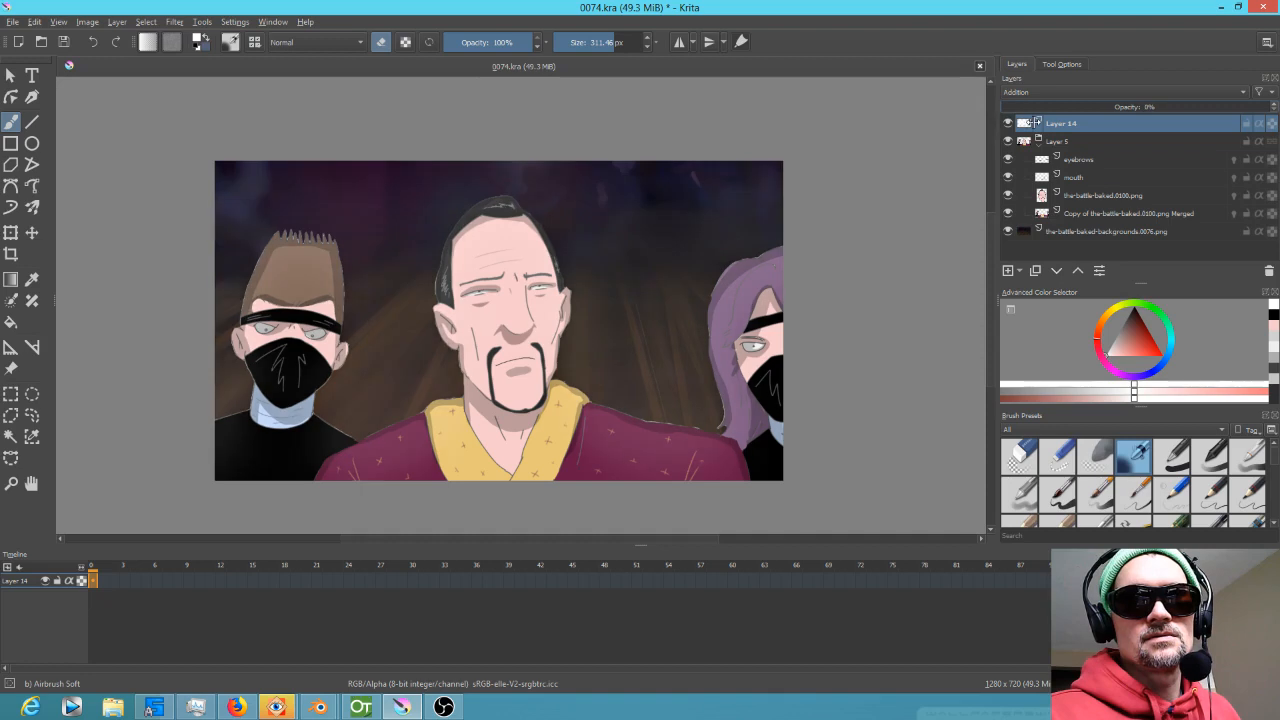
Move Layer 14 beneath the character layers at the base of the Layer 5 group and set its opacity to about 10%.
{"action": "left_click_drag", "start_coordinate": [995, 123], "coordinate": [1010, 122]}
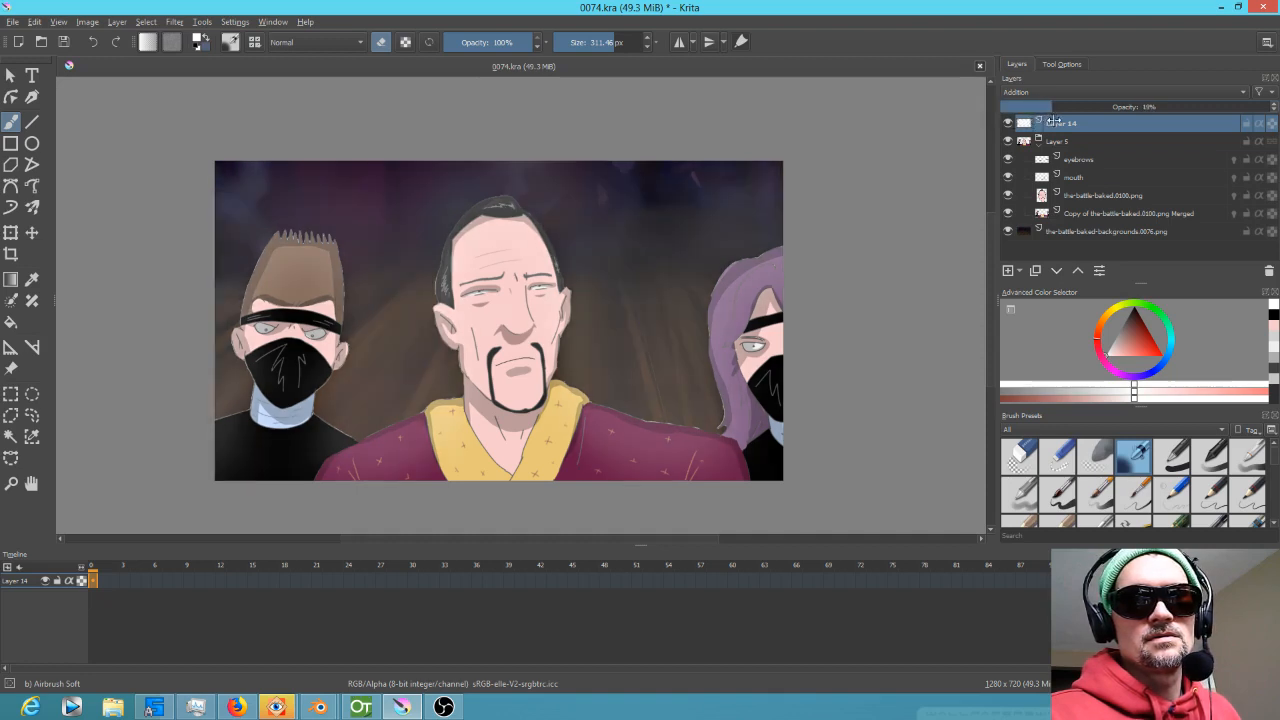
{"action": "left_click_drag", "start_coordinate": [1050, 121], "coordinate": [1040, 124]}
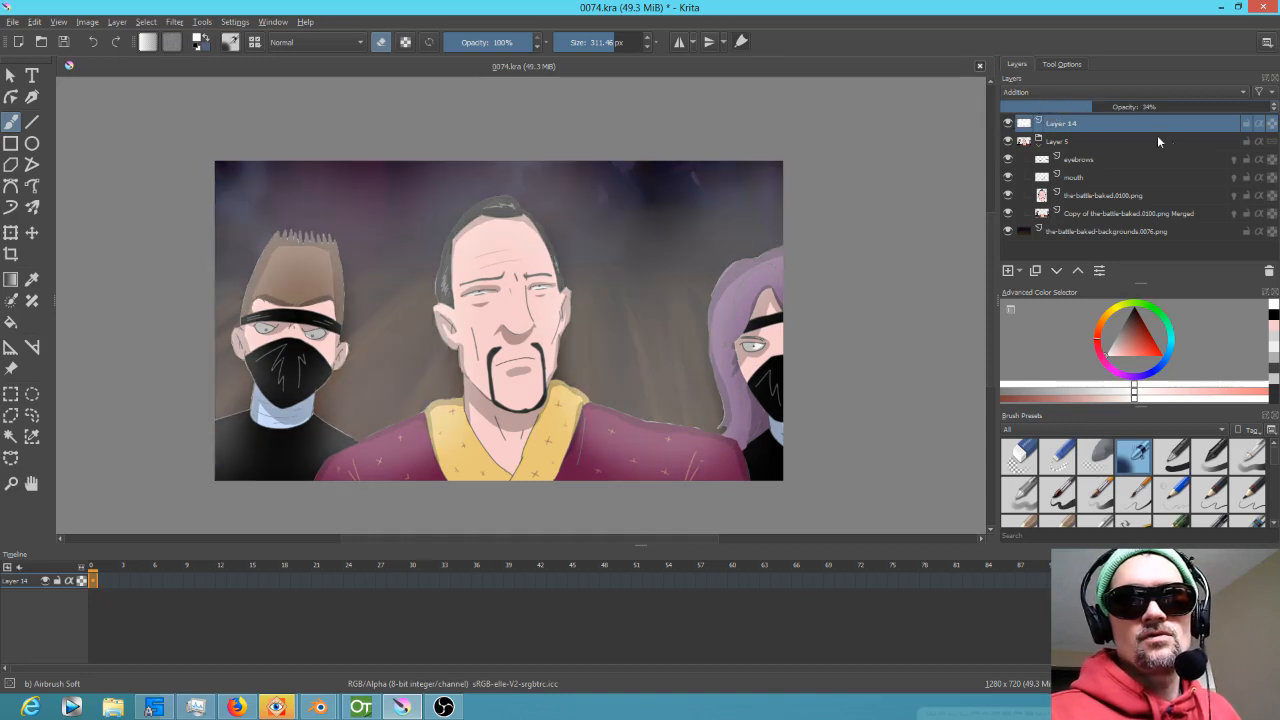
{"action": "left_click", "coordinate": [1057, 272]}
{"action": "left_click", "coordinate": [1057, 273]}
{"action": "left_click", "coordinate": [1057, 273]}
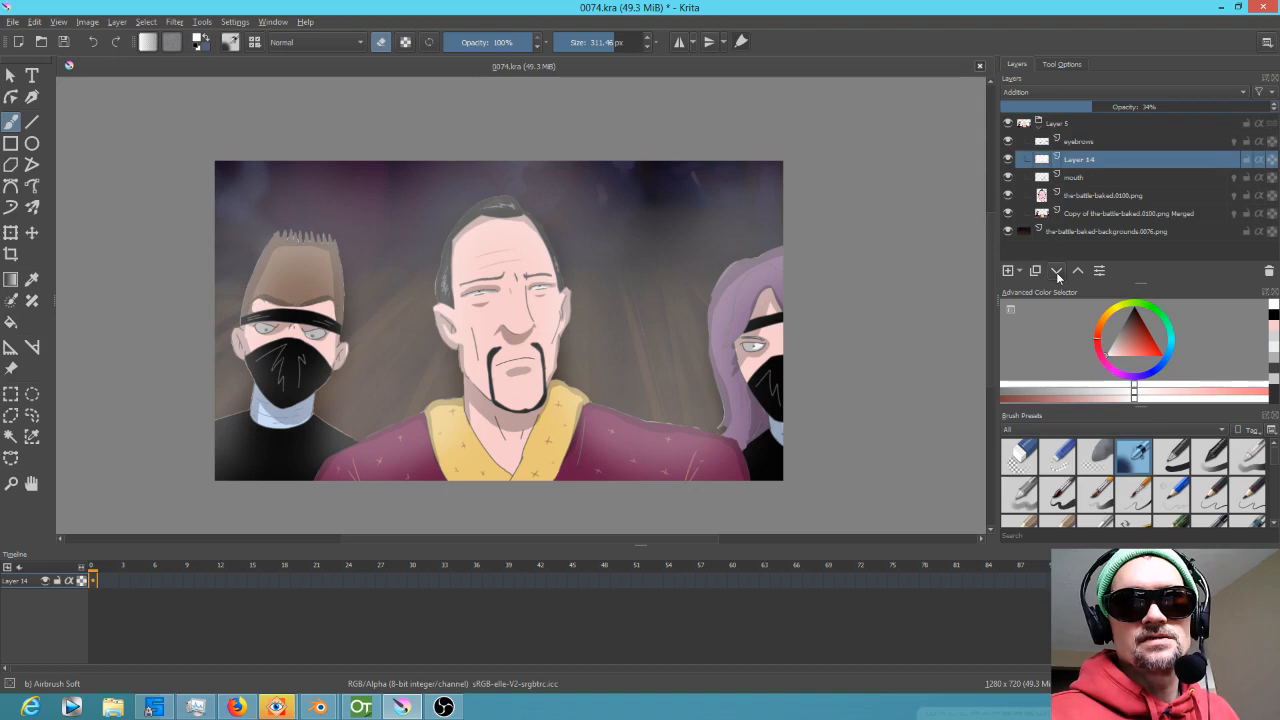
{"action": "left_click", "coordinate": [1057, 273]}
{"action": "left_click", "coordinate": [1057, 273]}
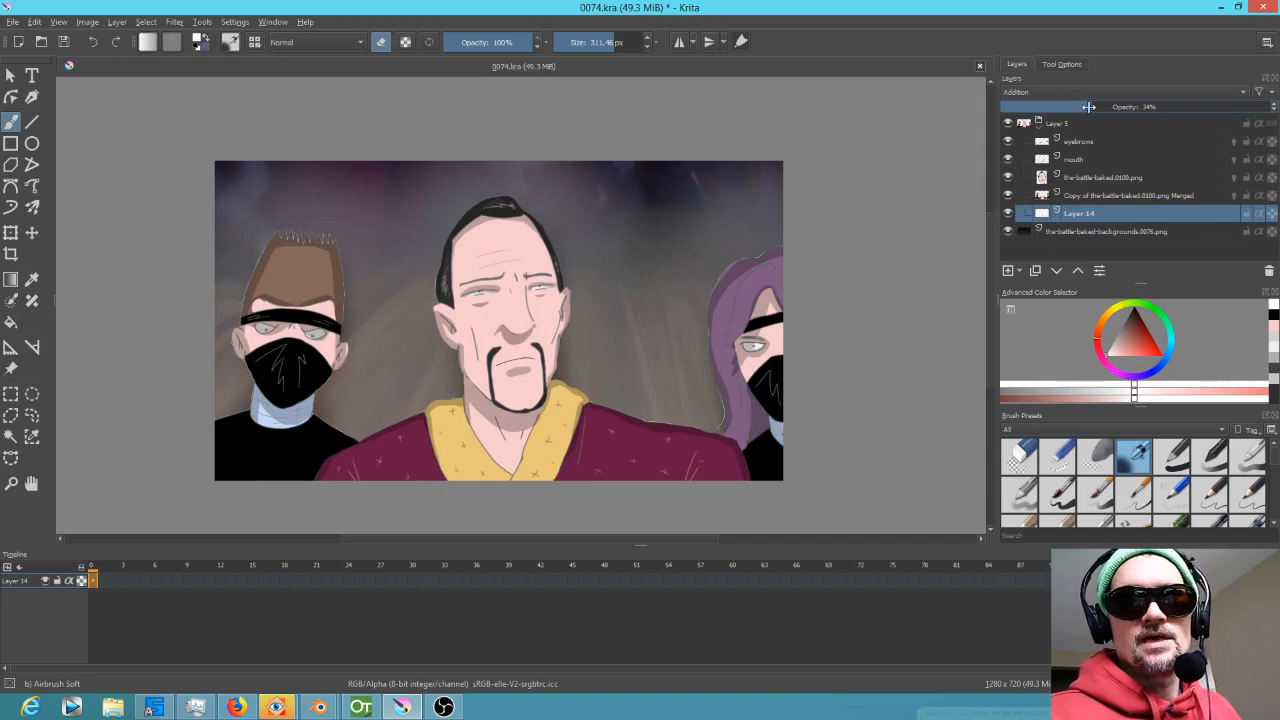
{"action": "left_click_drag", "start_coordinate": [1088, 106], "coordinate": [1025, 116]}
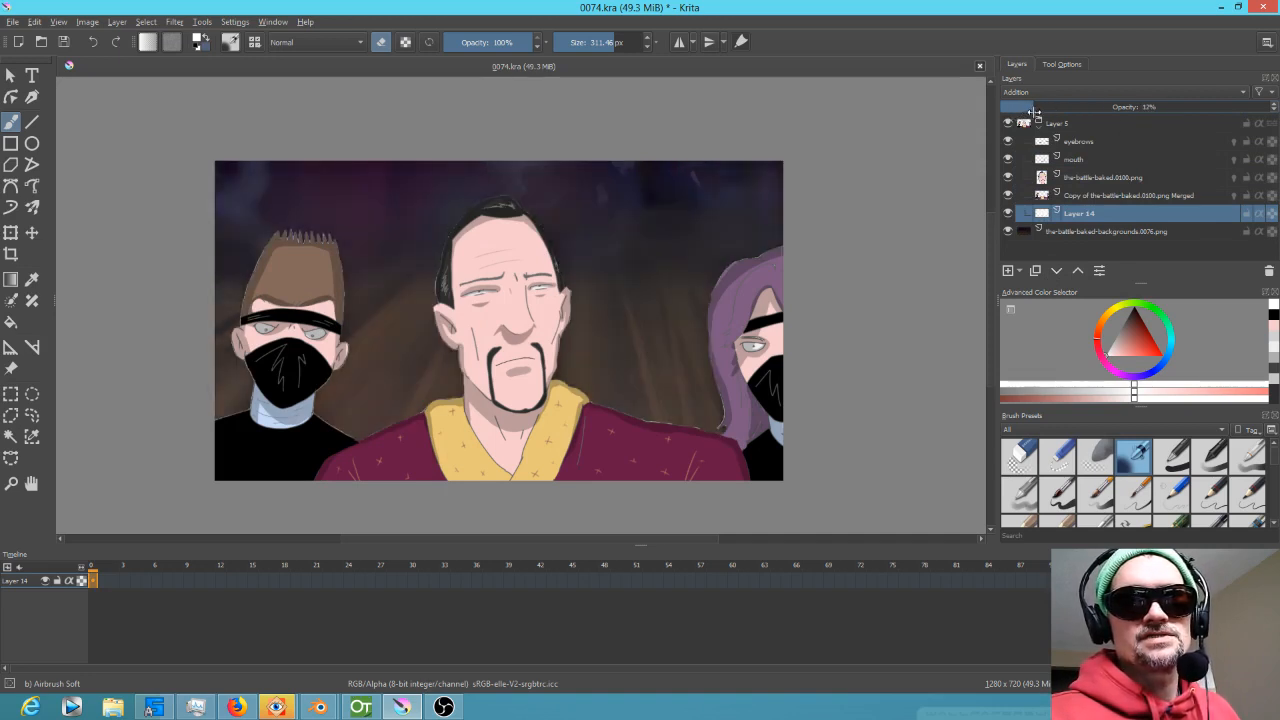
Duplicate Layer 14, move the copy above the Layer 5 group and set its opacity to about 13%.
{"action": "left_click", "coordinate": [1035, 271]}
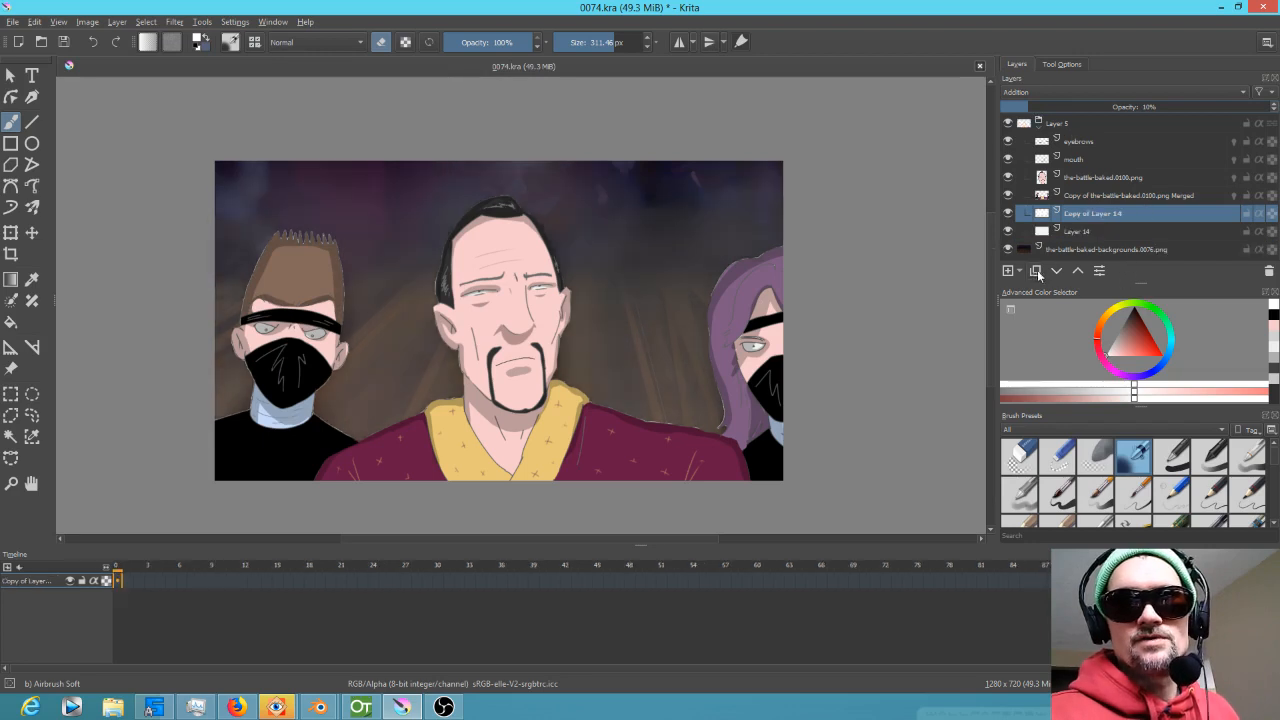
{"action": "left_click", "coordinate": [1077, 271]}
{"action": "left_click", "coordinate": [1077, 271]}
{"action": "left_click", "coordinate": [1077, 271]}
{"action": "left_click", "coordinate": [1077, 271]}
{"action": "left_click", "coordinate": [1077, 271]}
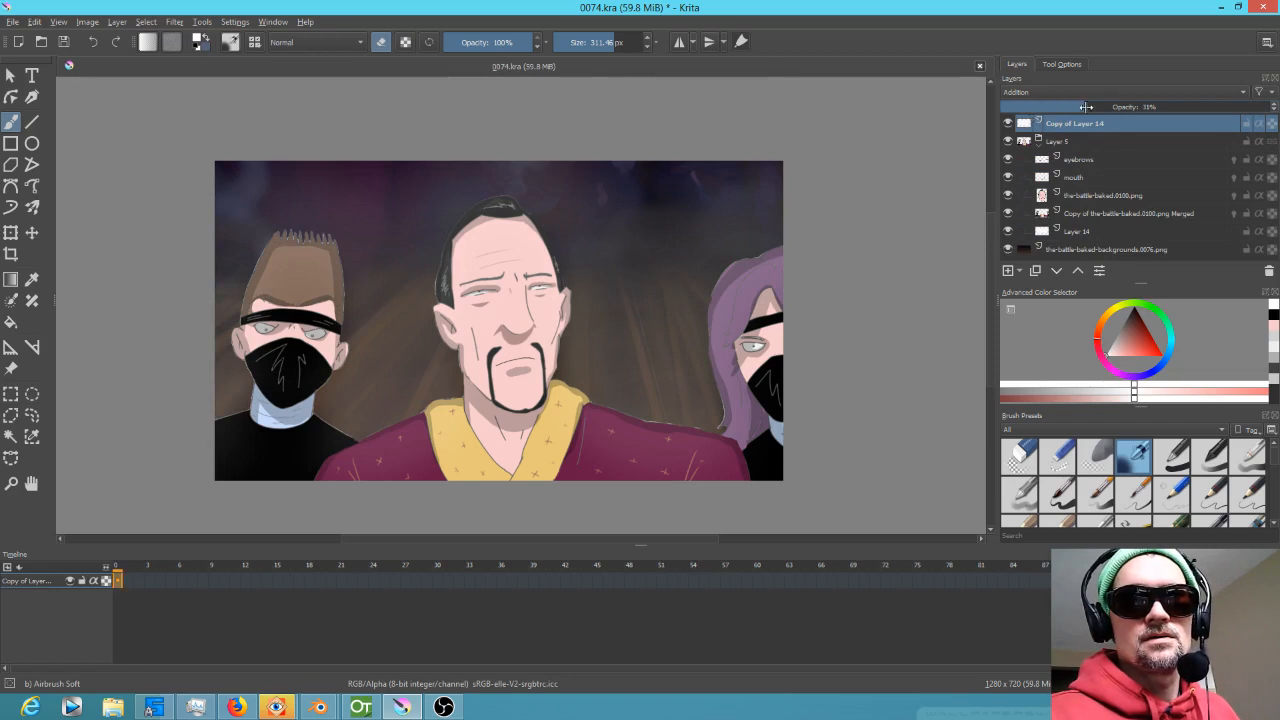
{"action": "left_click_drag", "start_coordinate": [1128, 105], "coordinate": [1172, 111]}
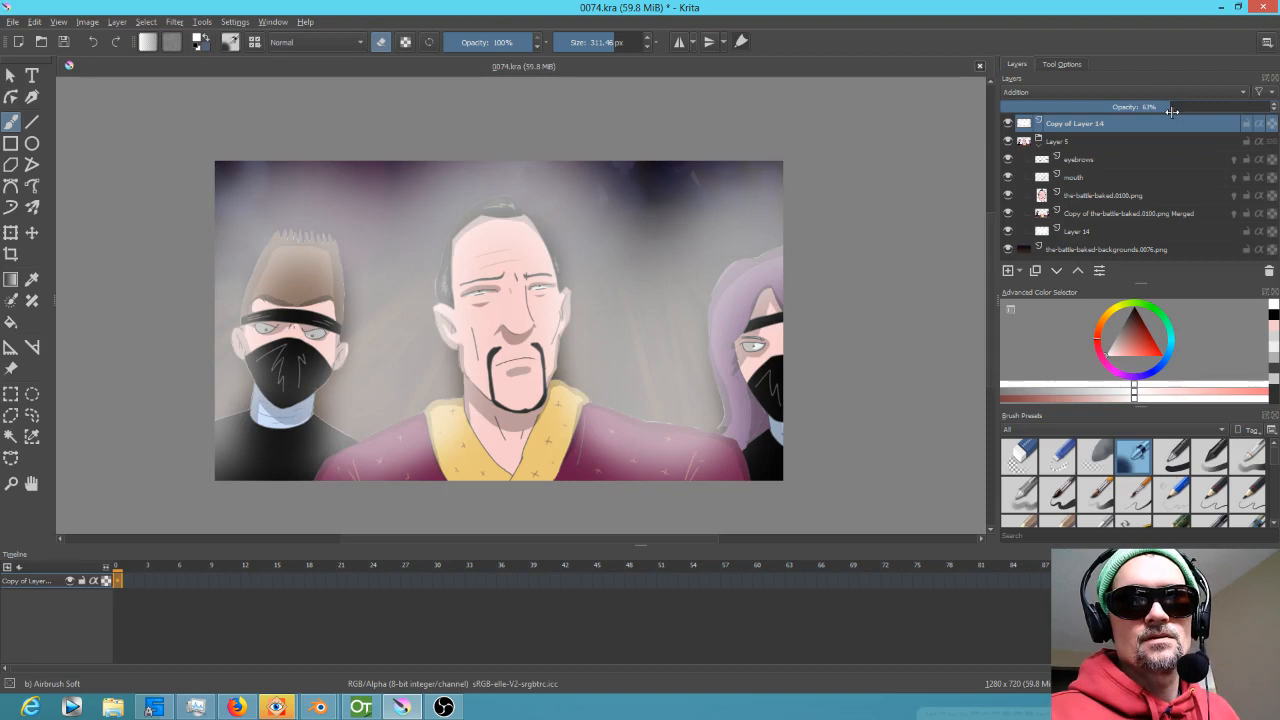
{"action": "left_click_drag", "start_coordinate": [1146, 108], "coordinate": [1031, 118]}
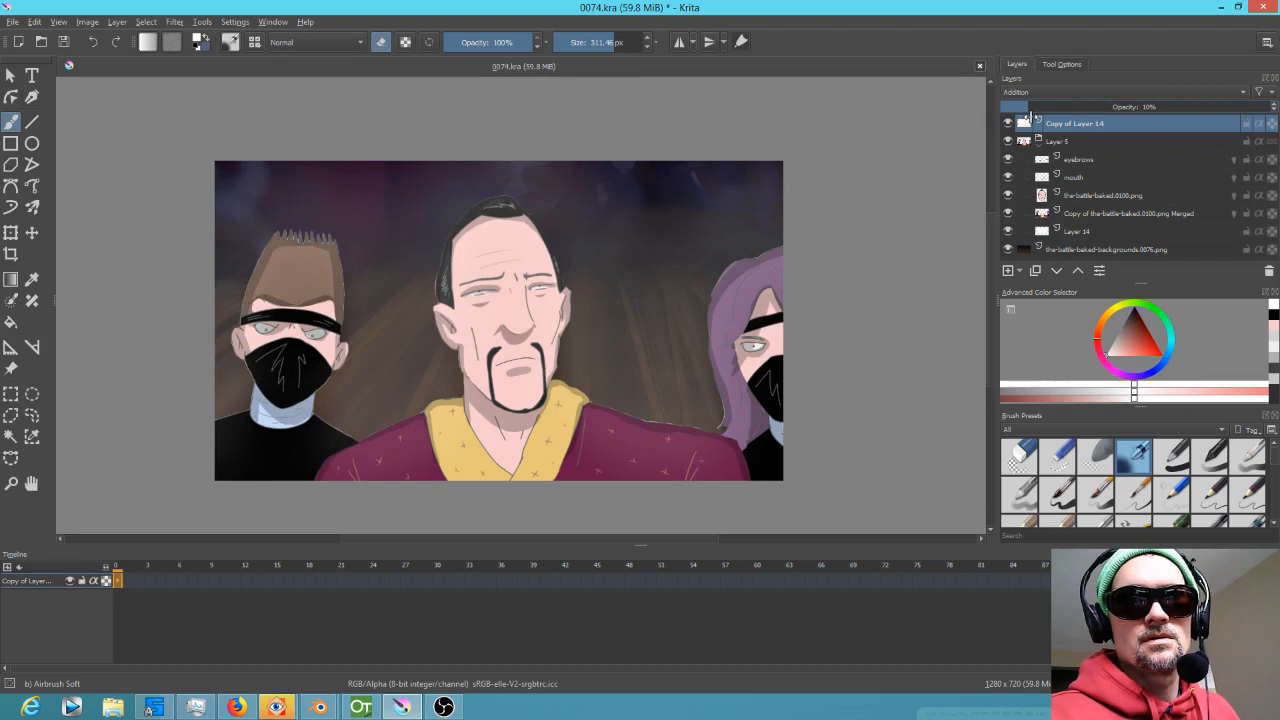
{"action": "left_click_drag", "start_coordinate": [1006, 117], "coordinate": [1038, 114]}
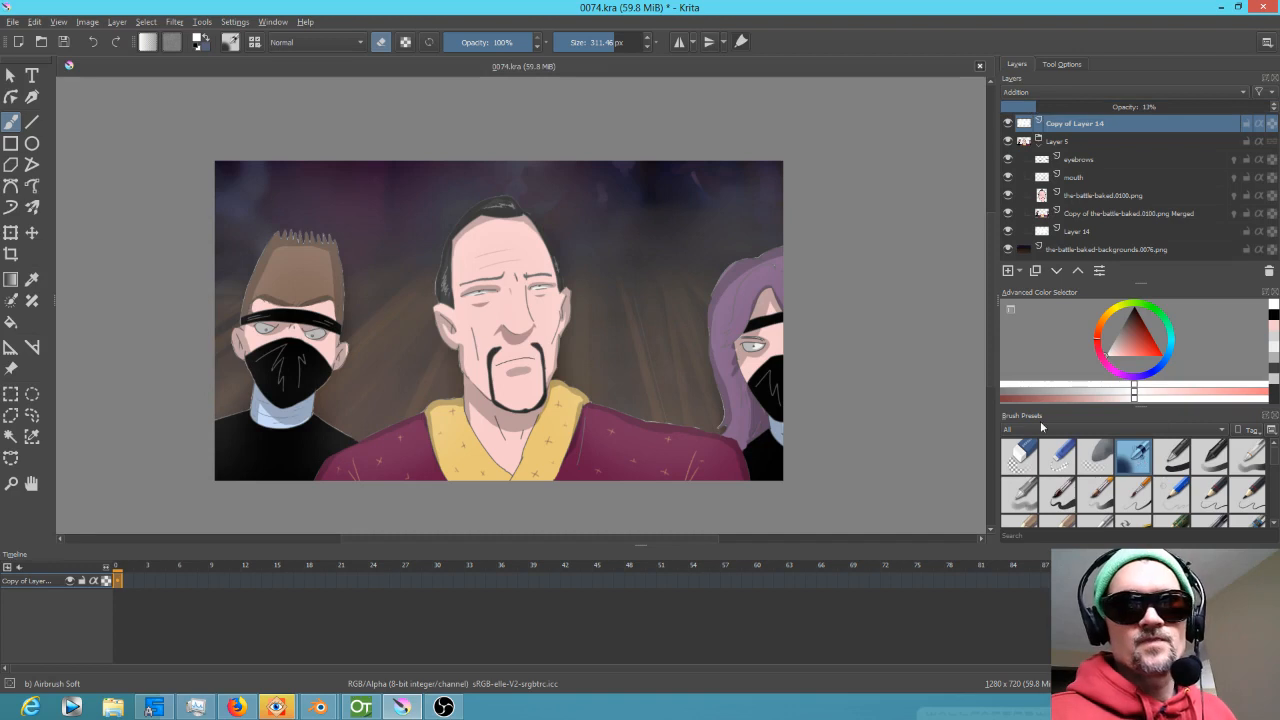
Prepare the soft airbrush as an eraser of about 137 px and raise Copy of Layer 14's opacity to about 90%.
{"action": "left_click_drag", "start_coordinate": [603, 329], "coordinate": [471, 458]}
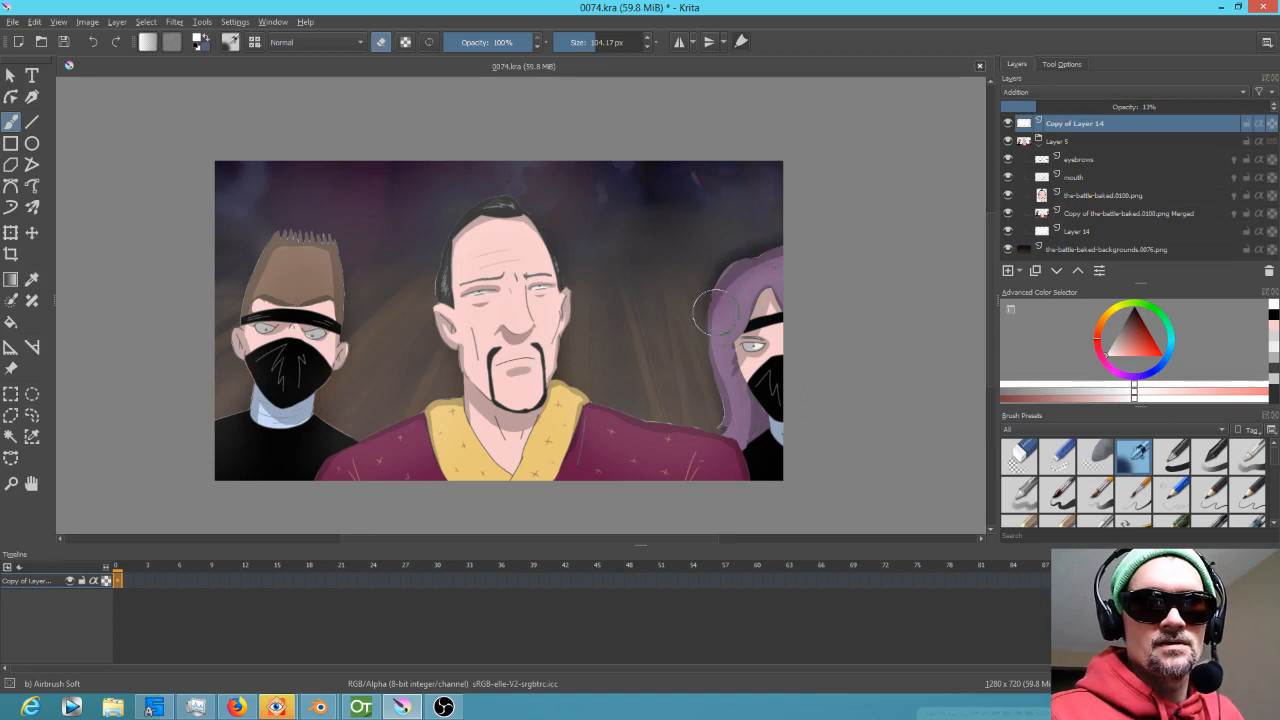
{"action": "key", "text": "ctrl+z"}
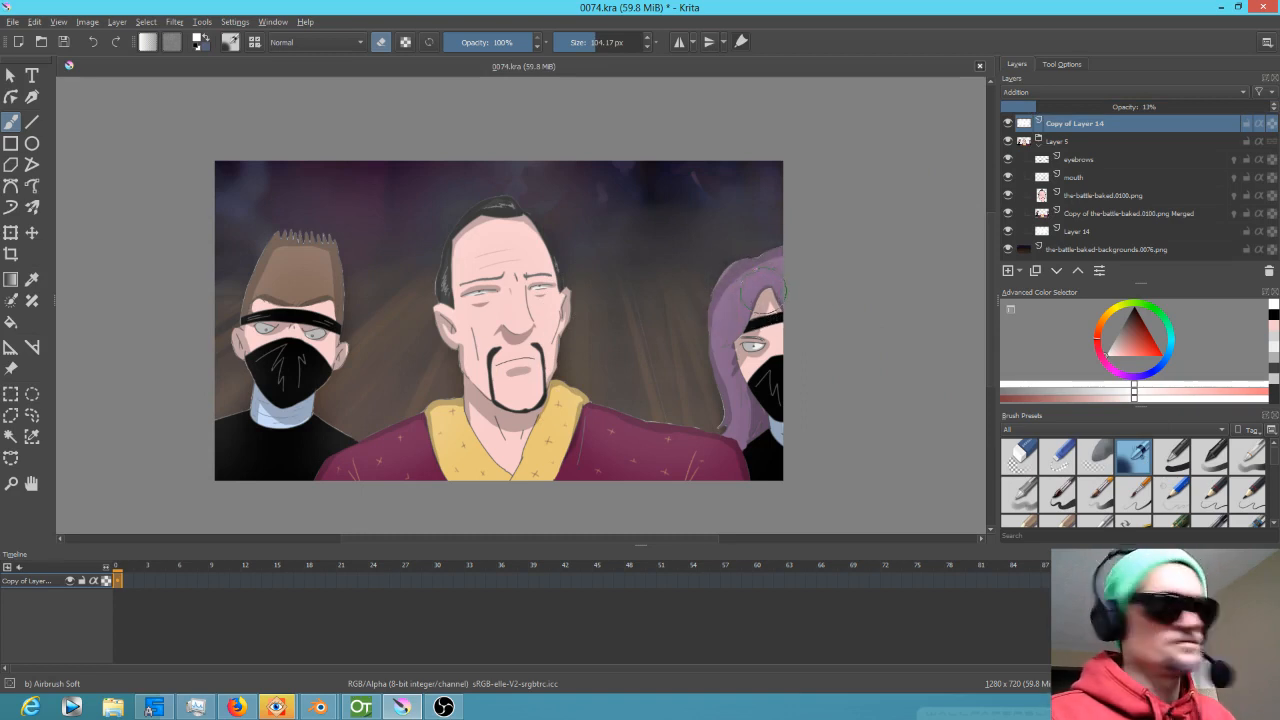
{"action": "key", "text": "e"}
{"action": "left_click_drag", "start_coordinate": [815, 251], "coordinate": [829, 250]}
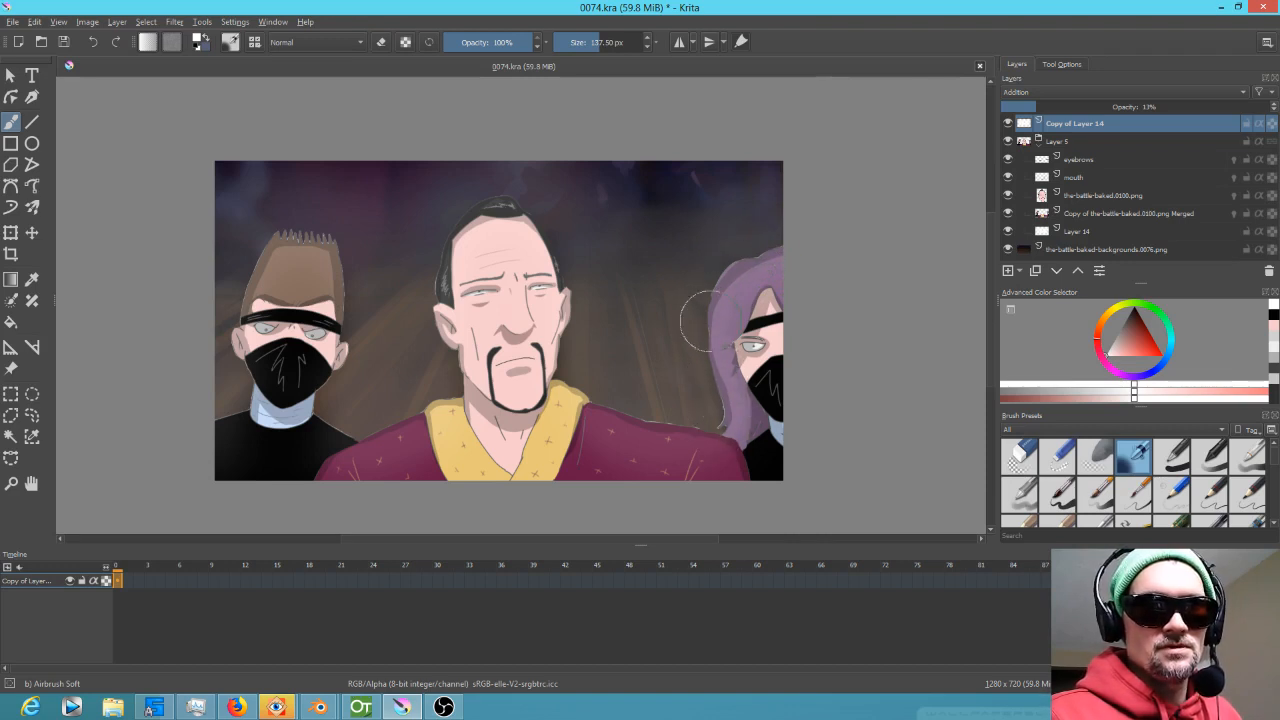
{"action": "left_click_drag", "start_coordinate": [1036, 106], "coordinate": [1074, 105]}
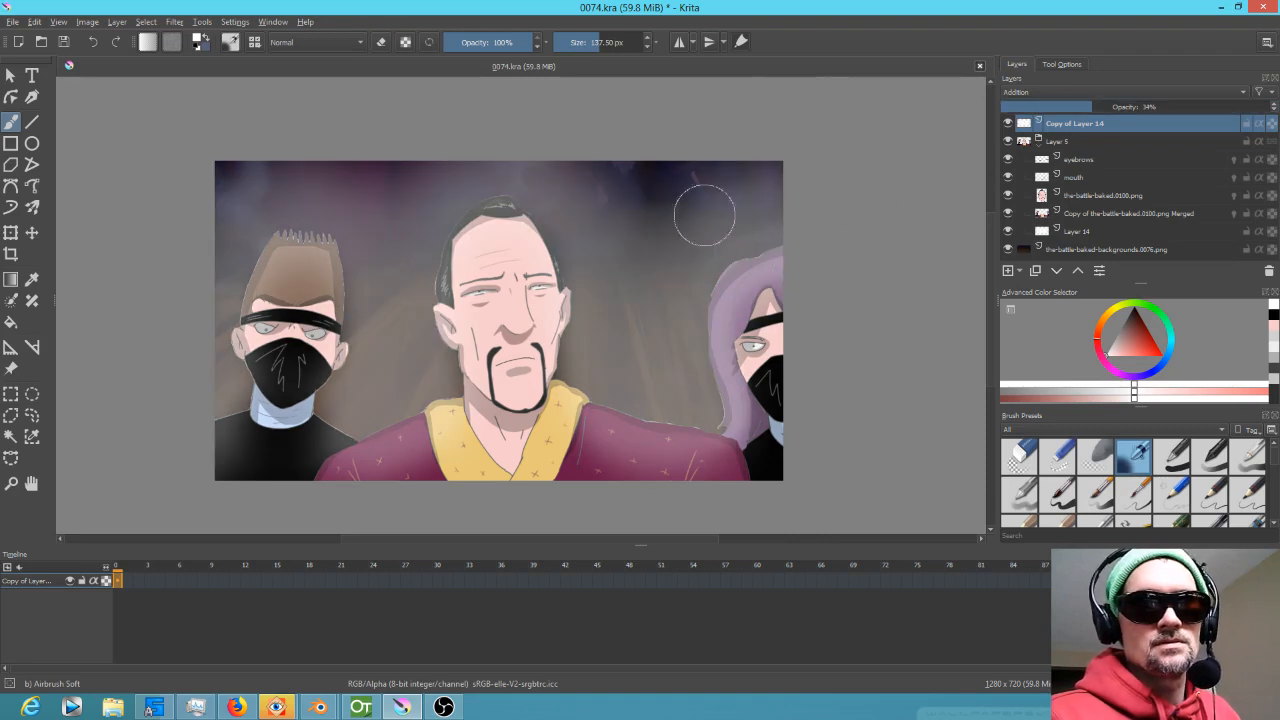
{"action": "left_click_drag", "start_coordinate": [1093, 101], "coordinate": [1240, 106]}
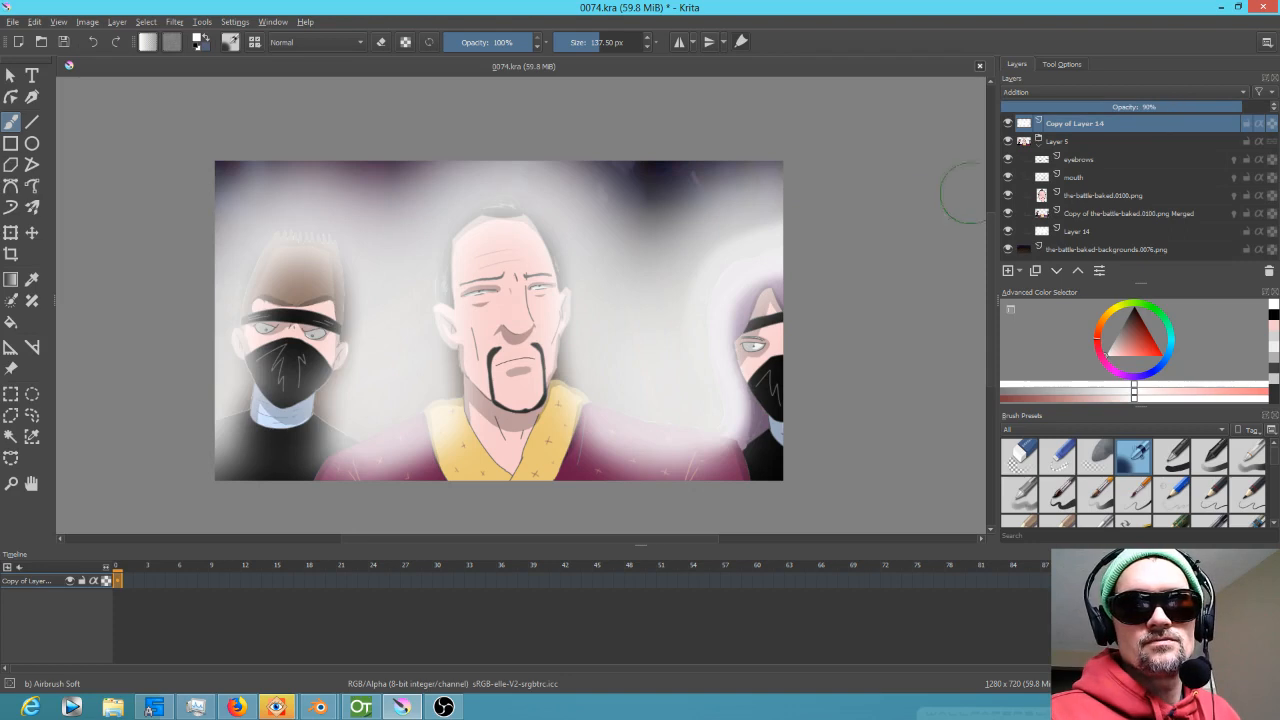
{"action": "key", "text": "e"}
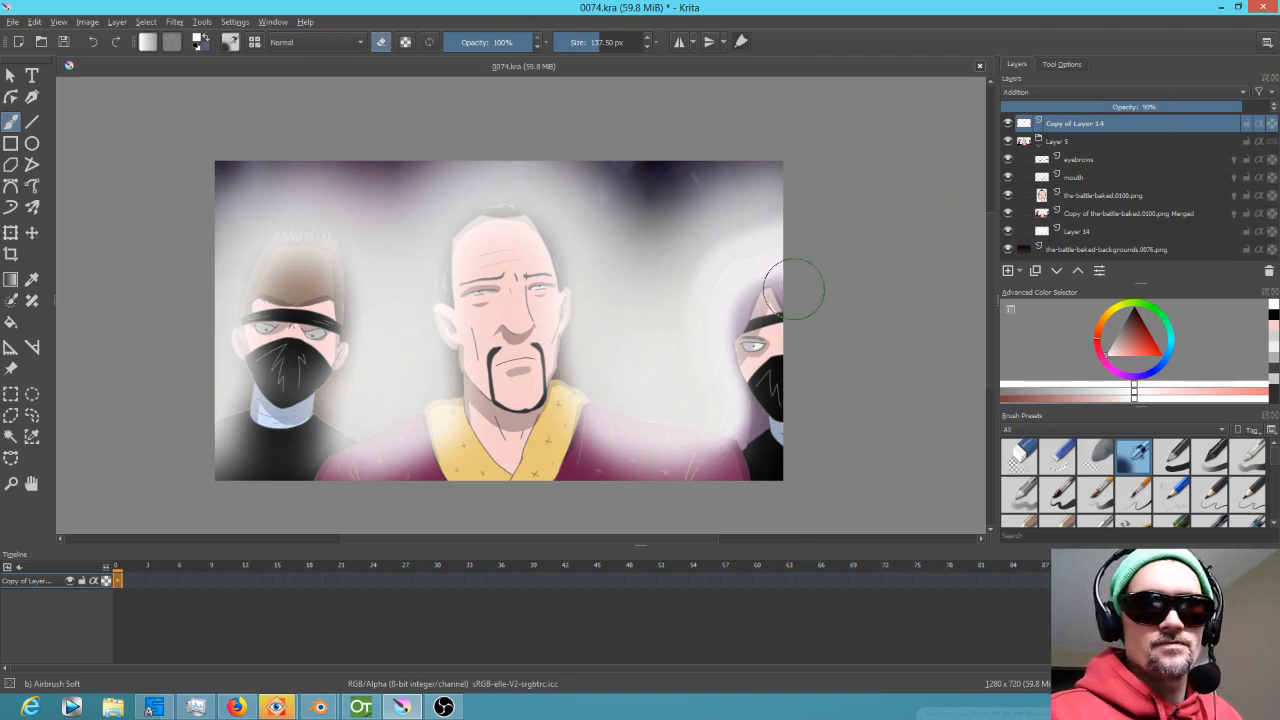
Erase the white on Copy of Layer 14 from the purple hair, the central man's face and robe, and the brown-haired character.
{"action": "mouse_move", "coordinate": [810, 265]}
{"action": "left_mouse_down"}
{"action": "mouse_move", "coordinate": [758, 283]}
{"action": "mouse_move", "coordinate": [743, 314]}
{"action": "mouse_move", "coordinate": [757, 282]}
{"action": "mouse_move", "coordinate": [806, 262]}
{"action": "mouse_move", "coordinate": [757, 279]}
{"action": "mouse_move", "coordinate": [742, 337]}
{"action": "mouse_move", "coordinate": [753, 429]}
{"action": "mouse_move", "coordinate": [730, 467]}
{"action": "mouse_move", "coordinate": [594, 457]}
{"action": "mouse_move", "coordinate": [702, 473]}
{"action": "mouse_move", "coordinate": [617, 470]}
{"action": "mouse_move", "coordinate": [497, 446]}
{"action": "mouse_move", "coordinate": [336, 507]}
{"action": "mouse_move", "coordinate": [492, 443]}
{"action": "mouse_move", "coordinate": [483, 248]}
{"action": "mouse_move", "coordinate": [515, 251]}
{"action": "mouse_move", "coordinate": [506, 393]}
{"action": "left_mouse_up"}
{"action": "mouse_move", "coordinate": [291, 286]}
{"action": "left_mouse_down"}
{"action": "mouse_move", "coordinate": [274, 335]}
{"action": "mouse_move", "coordinate": [269, 420]}
{"action": "mouse_move", "coordinate": [255, 425]}
{"action": "mouse_move", "coordinate": [245, 285]}
{"action": "left_mouse_up"}
{"action": "key", "text": "]"}
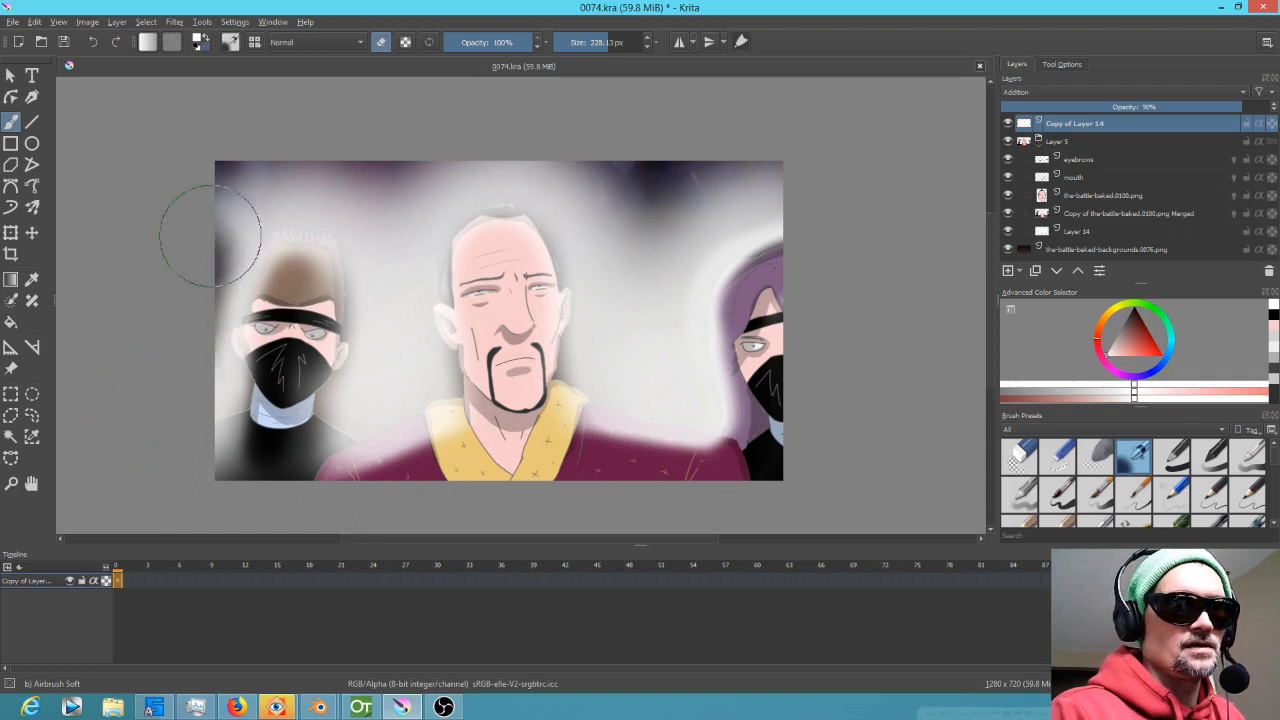
Erase the background white with a larger airbrush, up to about 386 px, leaving a glow around the characters, and lower the layer's opacity to about 12%.
{"action": "mouse_move", "coordinate": [206, 229]}
{"action": "left_mouse_down"}
{"action": "mouse_move", "coordinate": [272, 176]}
{"action": "mouse_move", "coordinate": [300, 149]}
{"action": "left_mouse_up"}
{"action": "key", "text": "]"}
{"action": "key", "text": "]"}
{"action": "key", "text": "]"}
{"action": "key", "text": "]"}
{"action": "key", "text": "]"}
{"action": "key", "text": "]"}
{"action": "mouse_move", "coordinate": [152, 281]}
{"action": "left_mouse_down"}
{"action": "mouse_move", "coordinate": [329, 129]}
{"action": "mouse_move", "coordinate": [386, 160]}
{"action": "mouse_move", "coordinate": [549, 129]}
{"action": "mouse_move", "coordinate": [603, 157]}
{"action": "mouse_move", "coordinate": [648, 336]}
{"action": "mouse_move", "coordinate": [634, 297]}
{"action": "mouse_move", "coordinate": [686, 171]}
{"action": "mouse_move", "coordinate": [857, 129]}
{"action": "left_mouse_up"}
{"action": "key", "text": "]"}
{"action": "key", "text": "]"}
{"action": "key", "text": "]"}
{"action": "mouse_move", "coordinate": [682, 162]}
{"action": "left_mouse_down"}
{"action": "mouse_move", "coordinate": [598, 155]}
{"action": "mouse_move", "coordinate": [642, 219]}
{"action": "mouse_move", "coordinate": [580, 143]}
{"action": "mouse_move", "coordinate": [461, 137]}
{"action": "mouse_move", "coordinate": [398, 184]}
{"action": "mouse_move", "coordinate": [397, 358]}
{"action": "mouse_move", "coordinate": [365, 202]}
{"action": "mouse_move", "coordinate": [278, 170]}
{"action": "mouse_move", "coordinate": [178, 269]}
{"action": "mouse_move", "coordinate": [148, 405]}
{"action": "mouse_move", "coordinate": [181, 458]}
{"action": "mouse_move", "coordinate": [174, 444]}
{"action": "mouse_move", "coordinate": [254, 495]}
{"action": "mouse_move", "coordinate": [272, 525]}
{"action": "mouse_move", "coordinate": [250, 499]}
{"action": "mouse_move", "coordinate": [178, 511]}
{"action": "left_mouse_up"}
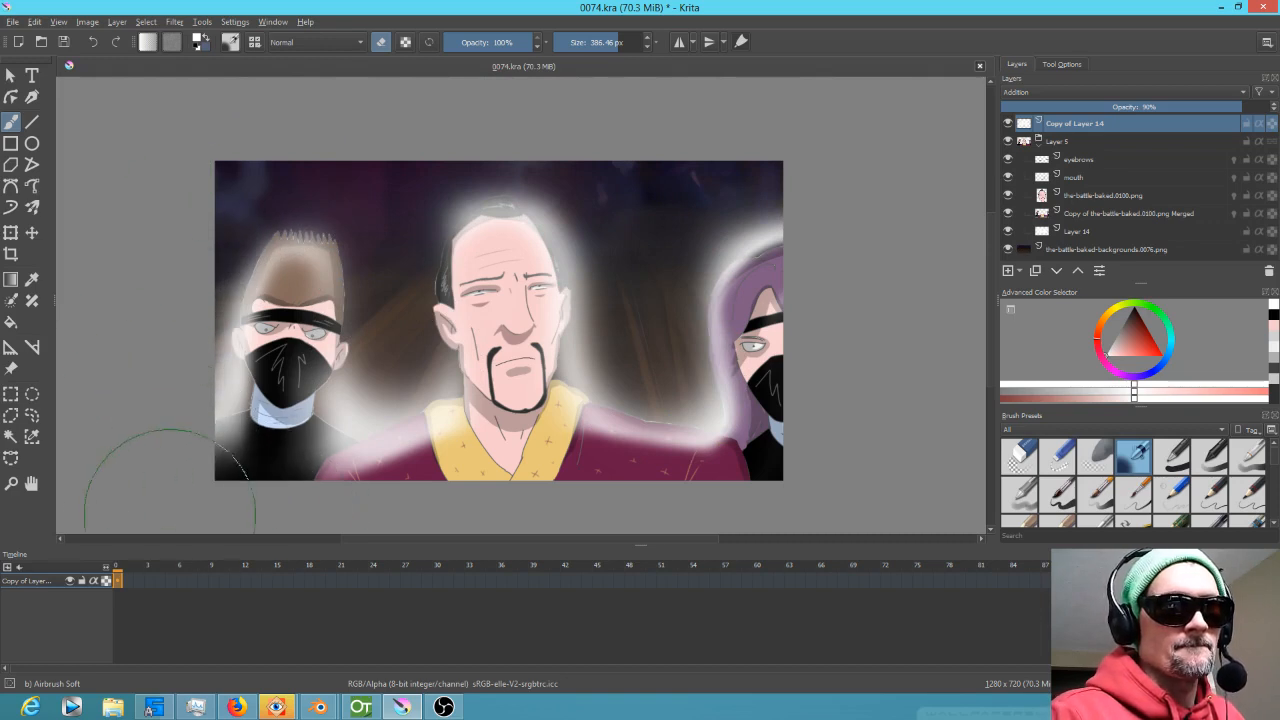
{"action": "mouse_move", "coordinate": [118, 543]}
{"action": "left_mouse_down"}
{"action": "mouse_move", "coordinate": [255, 505]}
{"action": "mouse_move", "coordinate": [738, 505]}
{"action": "mouse_move", "coordinate": [810, 484]}
{"action": "left_mouse_up"}
{"action": "left_click_drag", "start_coordinate": [1214, 107], "coordinate": [1008, 115]}
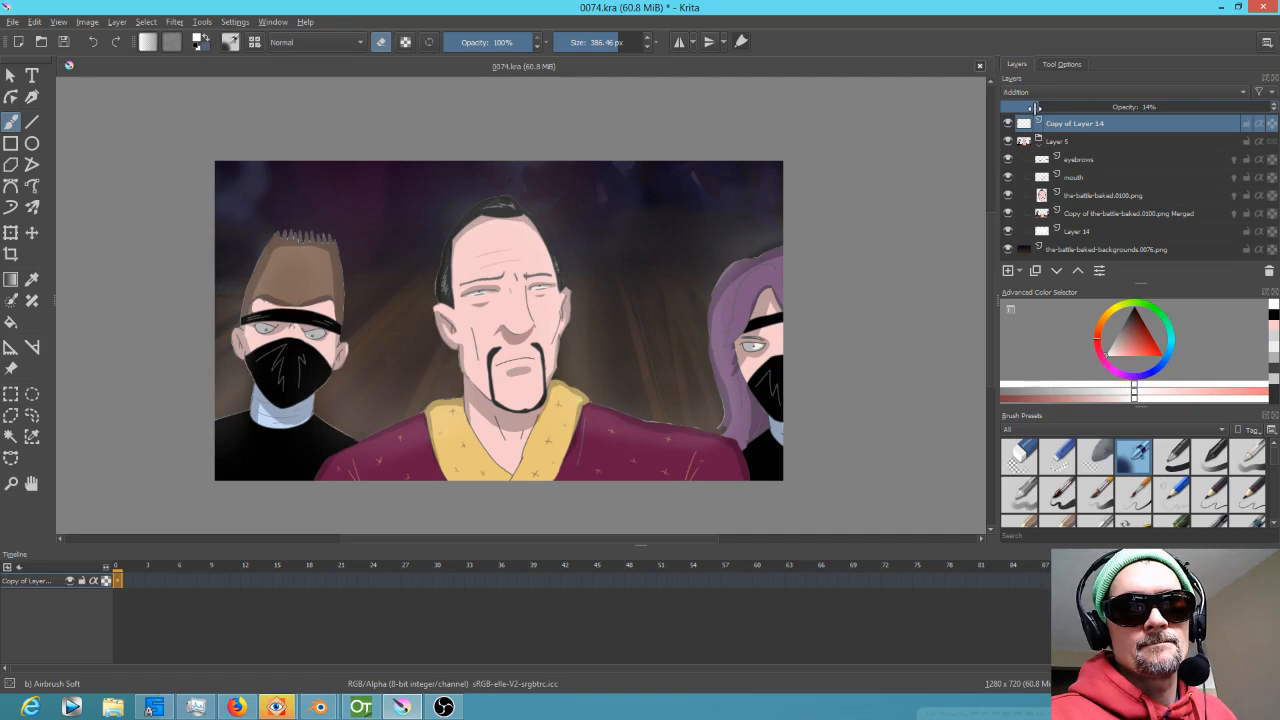
Change the original Layer 14 inside the group to Overlay blending and set its opacity to about 8%.
{"action": "left_click", "coordinate": [1086, 232]}
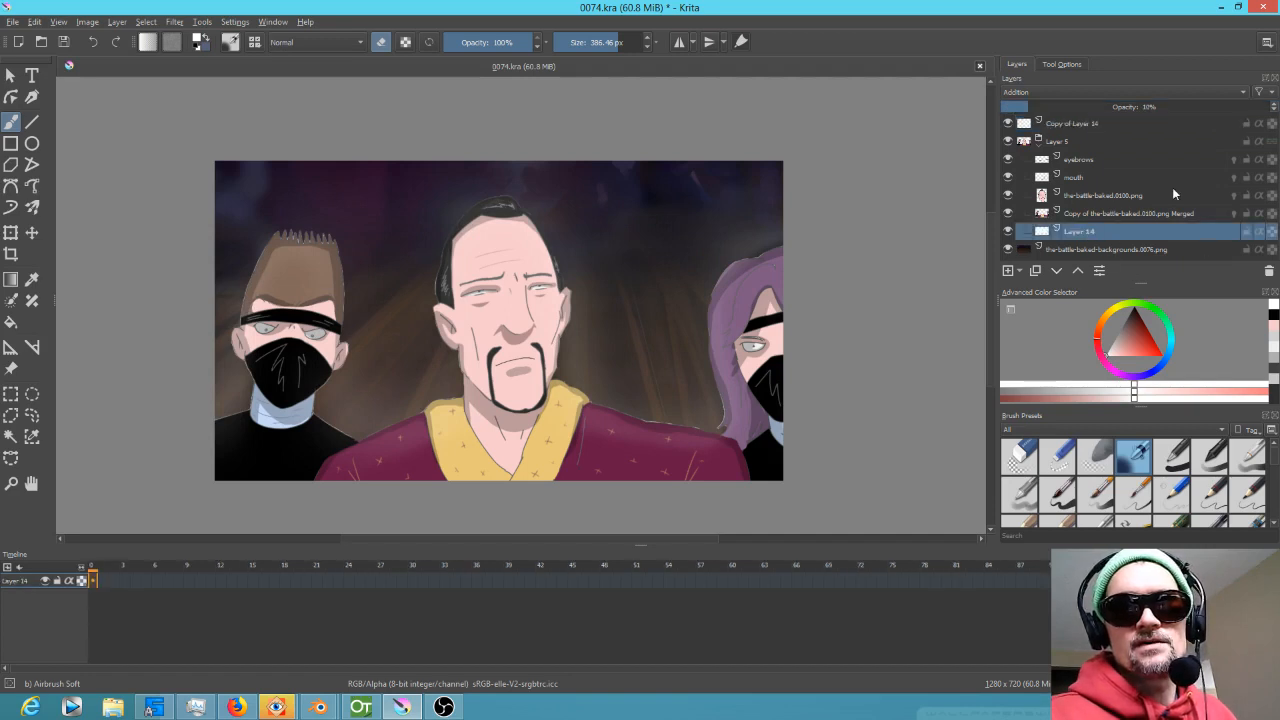
{"action": "left_click_drag", "start_coordinate": [1035, 107], "coordinate": [1255, 106]}
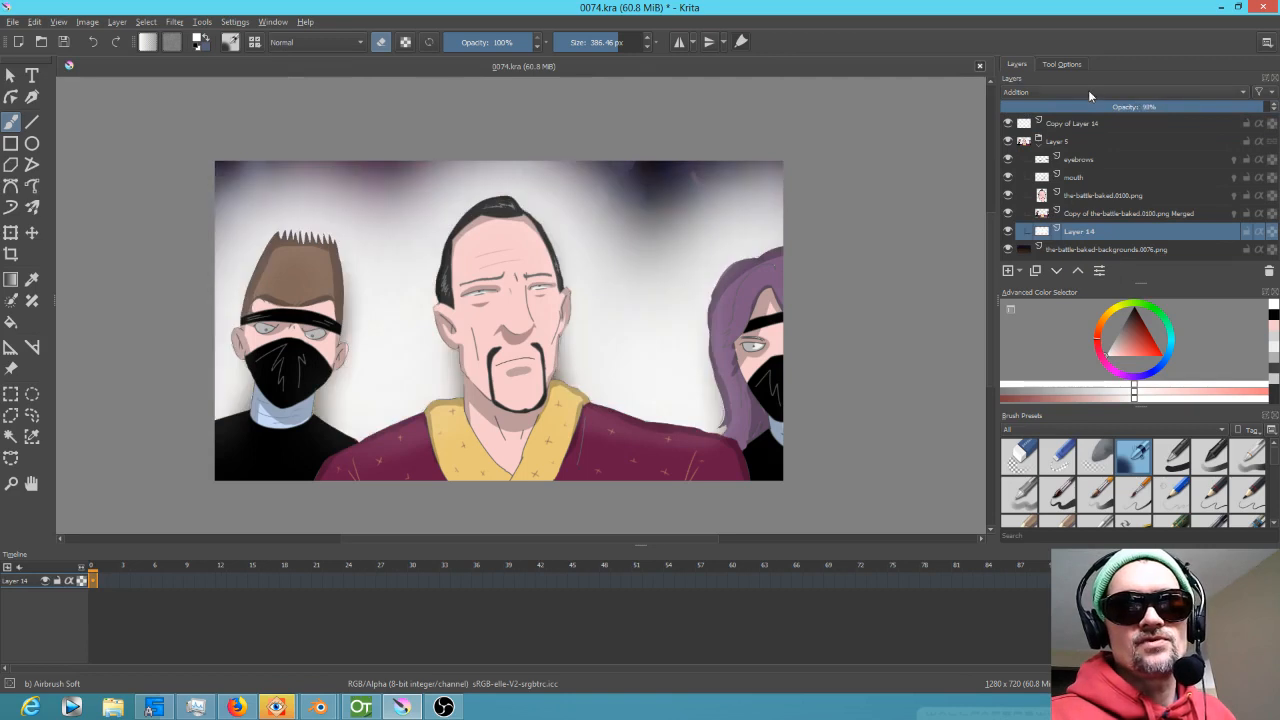
{"action": "left_click", "coordinate": [1088, 90]}
{"action": "left_click", "coordinate": [1083, 214]}
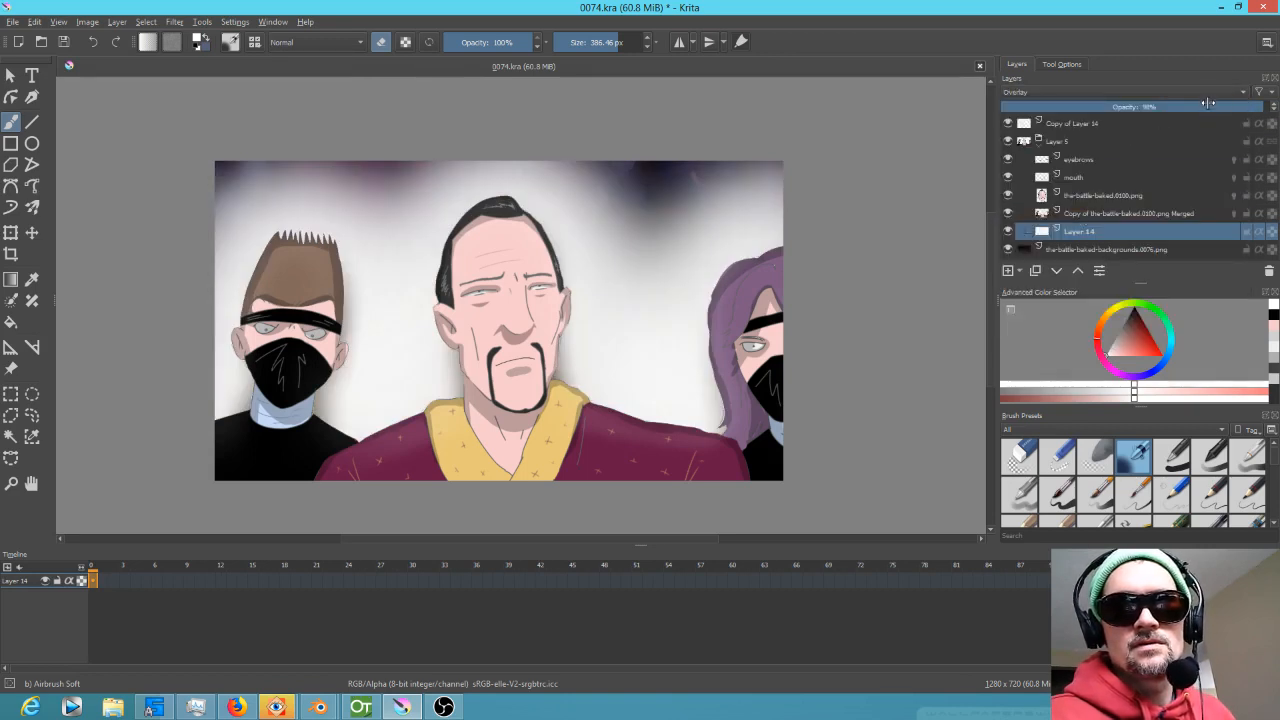
{"action": "left_click_drag", "start_coordinate": [1204, 104], "coordinate": [1018, 113]}
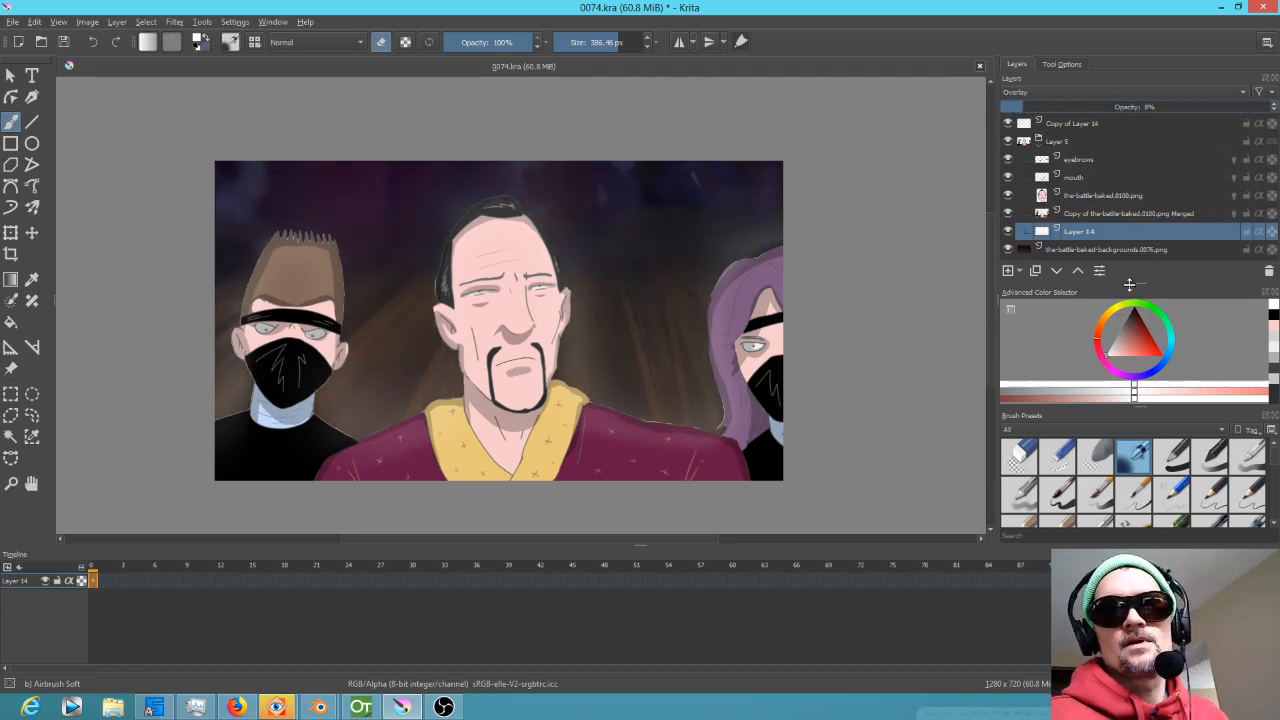
Add a new paint layer above Copy of Layer 14 and cover the whole picture with dark blue using a 1,000 px soft airbrush.
{"action": "left_click", "coordinate": [1090, 124]}
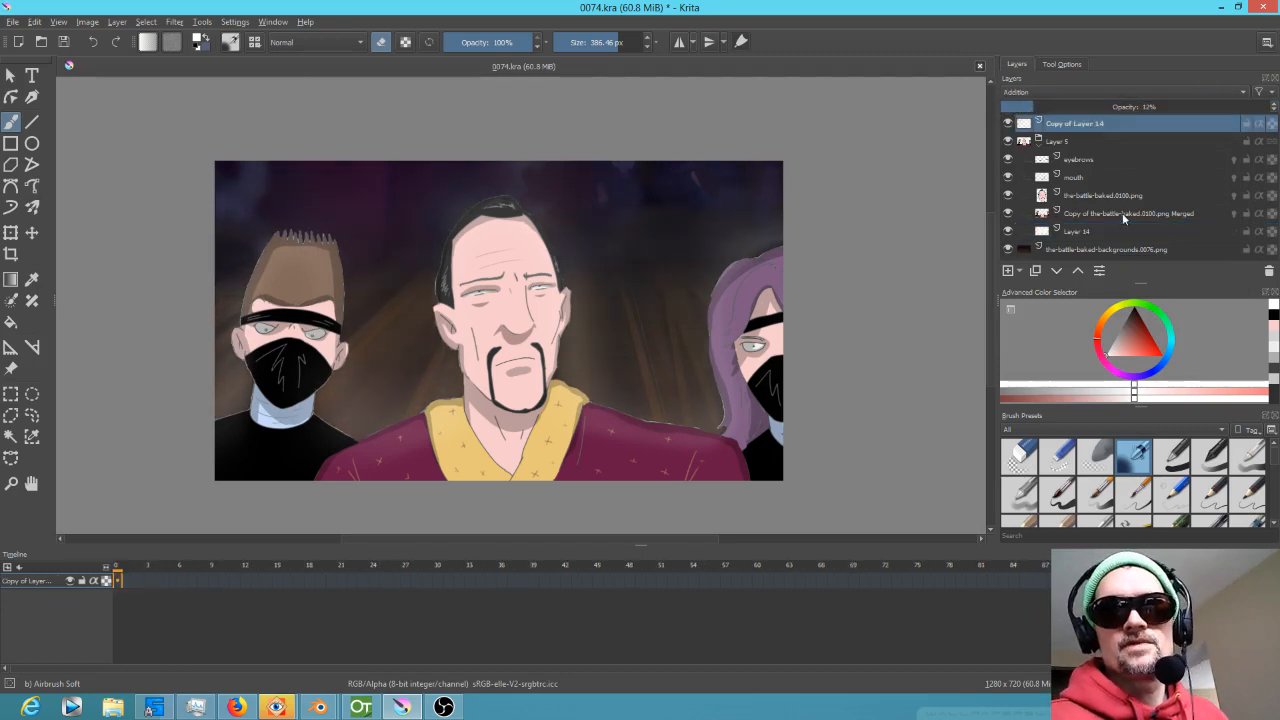
{"action": "left_click", "coordinate": [1008, 270]}
{"action": "left_click_drag", "start_coordinate": [1135, 335], "coordinate": [1134, 298]}
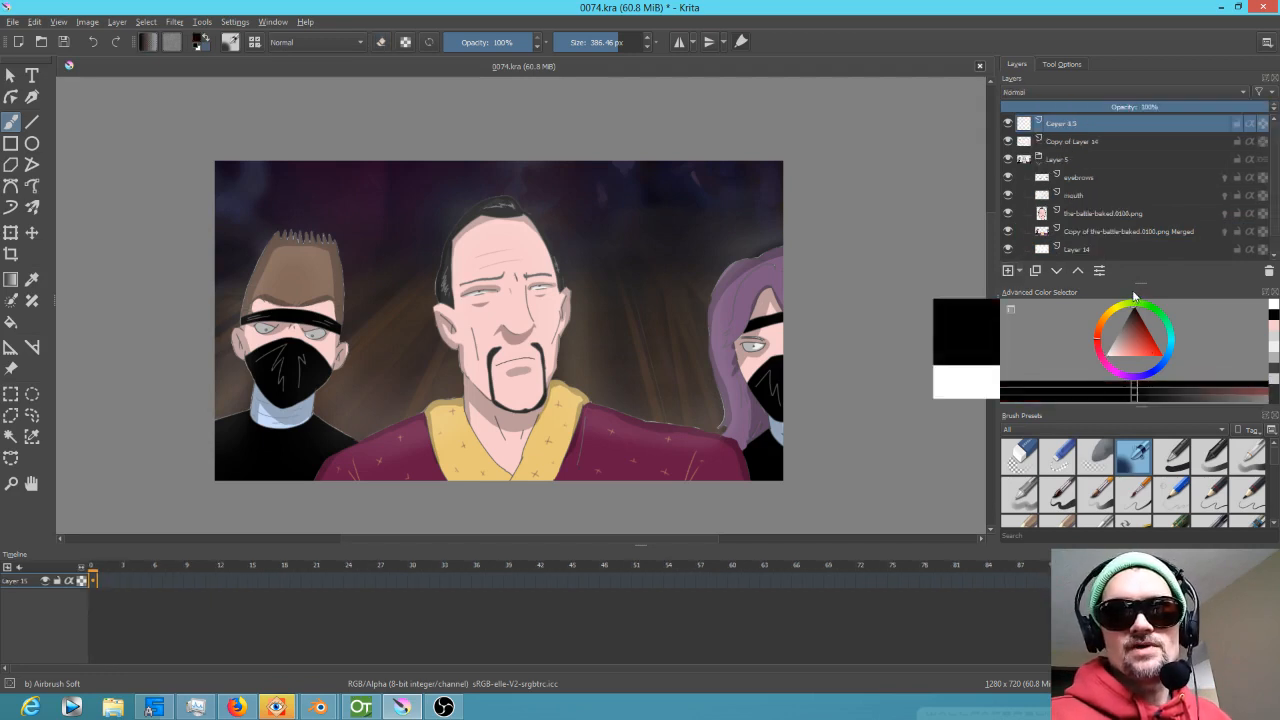
{"action": "left_click", "coordinate": [1135, 325]}
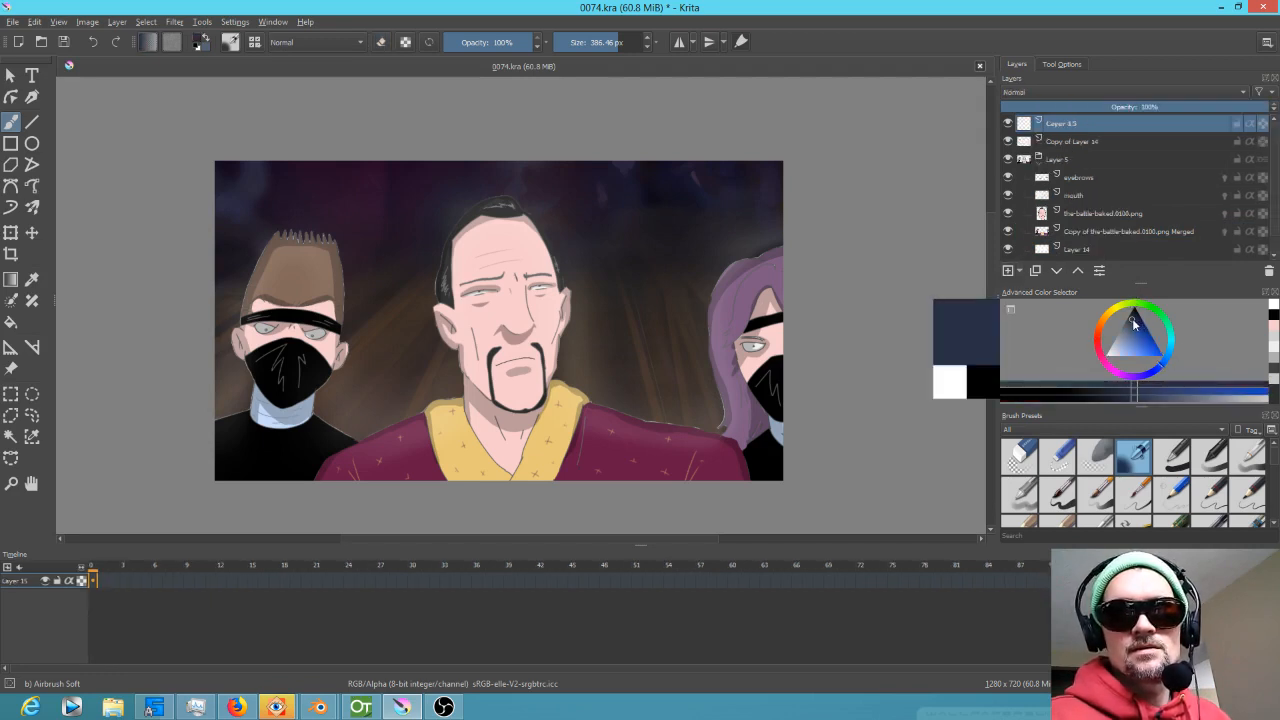
{"action": "mouse_move", "coordinate": [694, 348]}
{"action": "left_mouse_down", "text": "shift"}
{"action": "mouse_move", "coordinate": [822, 290]}
{"action": "mouse_move", "coordinate": [950, 208]}
{"action": "mouse_move", "coordinate": [880, 150]}
{"action": "mouse_move", "coordinate": [821, 343]}
{"action": "mouse_move", "coordinate": [828, 386]}
{"action": "mouse_move", "coordinate": [836, 324]}
{"action": "left_mouse_up", "text": "shift"}
{"action": "mouse_move", "coordinate": [832, 276]}
{"action": "left_mouse_down"}
{"action": "mouse_move", "coordinate": [520, 281]}
{"action": "mouse_move", "coordinate": [302, 316]}
{"action": "mouse_move", "coordinate": [272, 354]}
{"action": "mouse_move", "coordinate": [262, 408]}
{"action": "mouse_move", "coordinate": [283, 451]}
{"action": "mouse_move", "coordinate": [375, 499]}
{"action": "mouse_move", "coordinate": [582, 476]}
{"action": "mouse_move", "coordinate": [398, 488]}
{"action": "mouse_move", "coordinate": [670, 461]}
{"action": "mouse_move", "coordinate": [796, 426]}
{"action": "mouse_move", "coordinate": [822, 262]}
{"action": "mouse_move", "coordinate": [672, 180]}
{"action": "mouse_move", "coordinate": [434, 168]}
{"action": "mouse_move", "coordinate": [262, 197]}
{"action": "mouse_move", "coordinate": [220, 263]}
{"action": "left_mouse_up"}
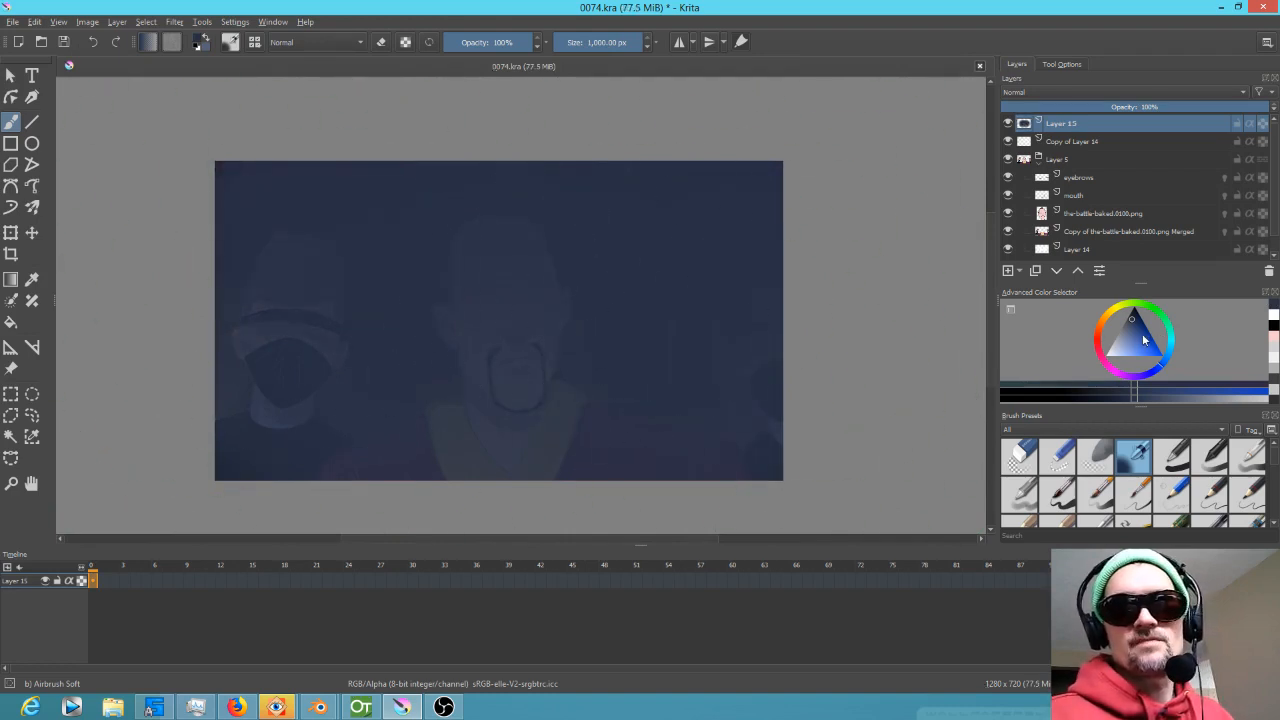
Try Overlay and Multiply blending on the dark blue layer and return it to Normal.
{"action": "left_click", "coordinate": [1029, 93]}
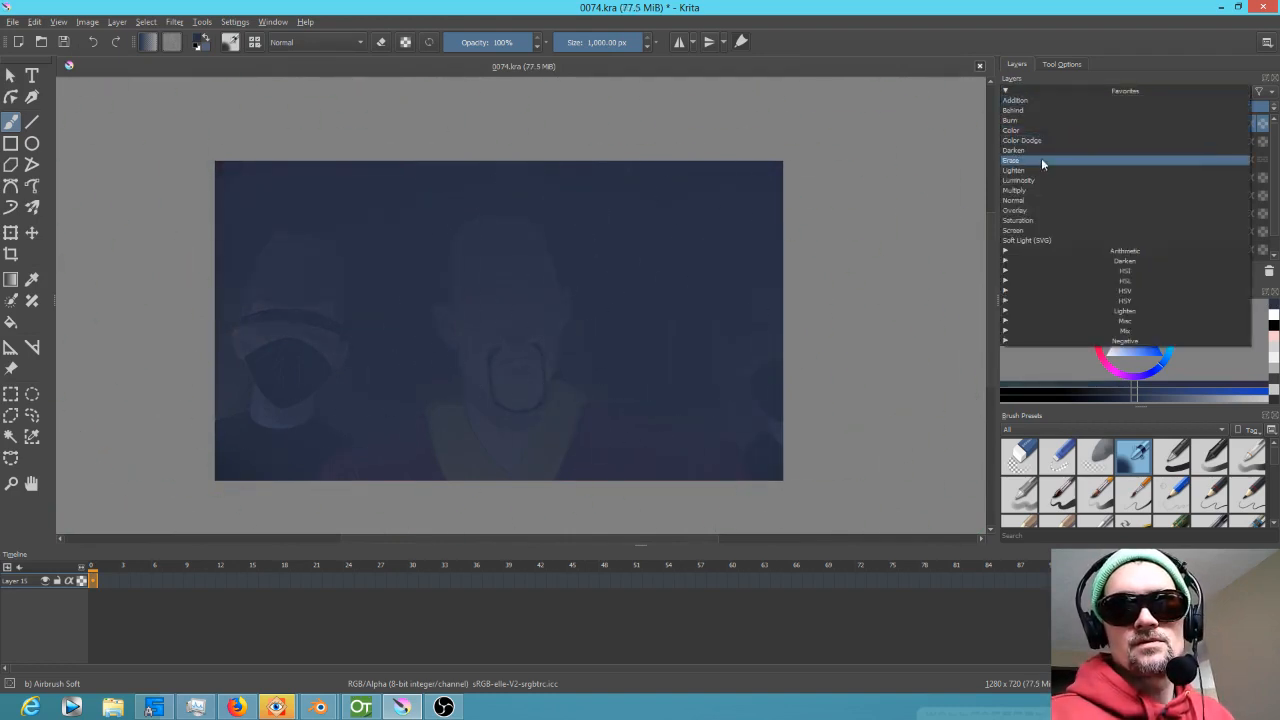
{"action": "left_click", "coordinate": [1040, 210]}
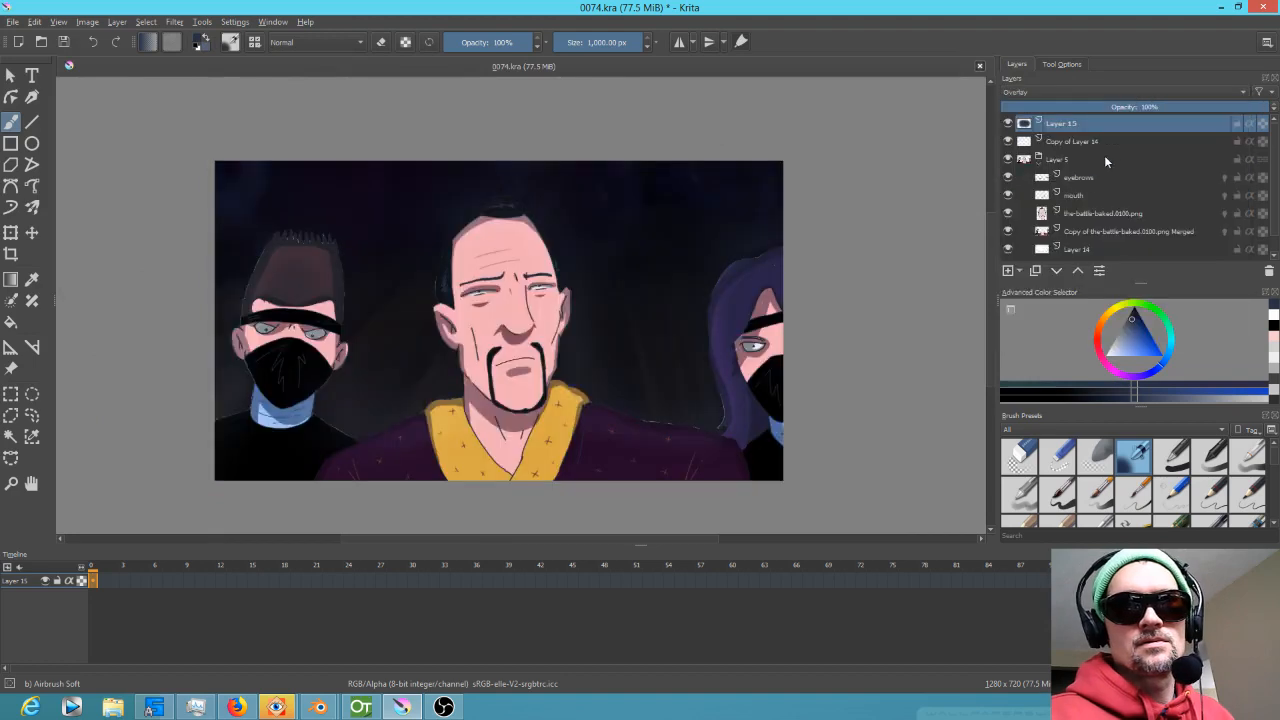
{"action": "left_click", "coordinate": [1041, 91]}
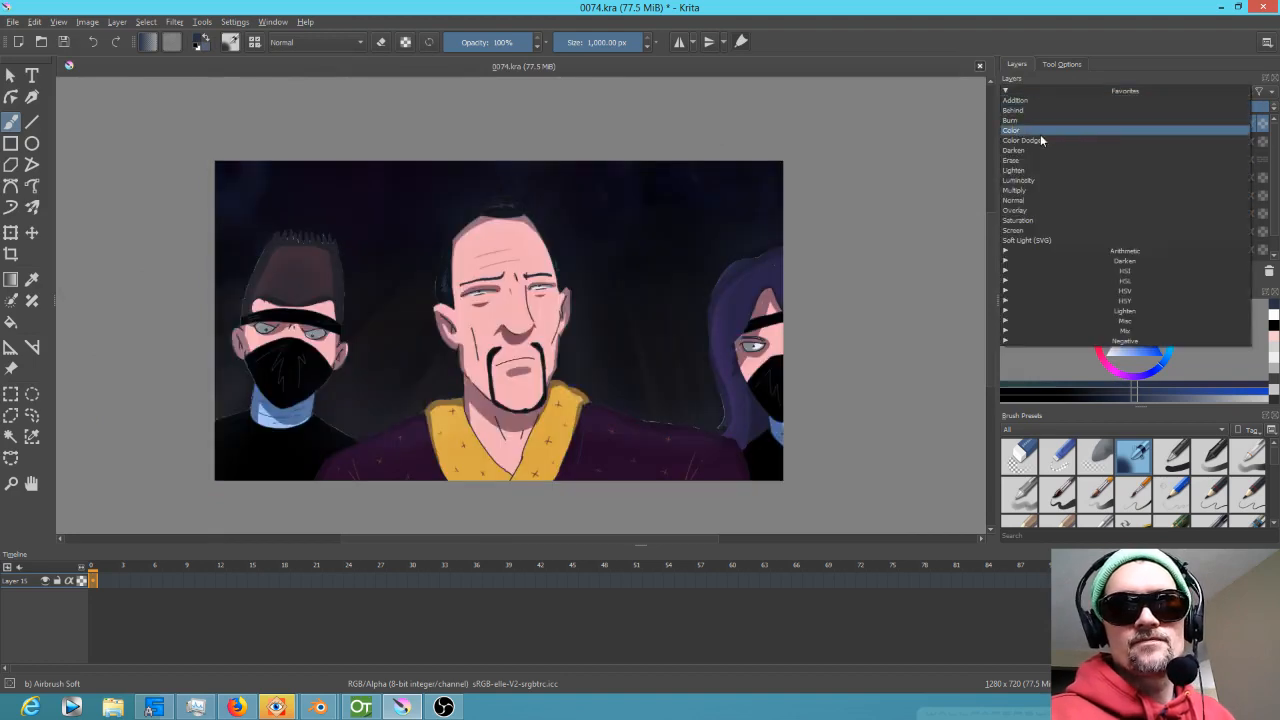
{"action": "left_click", "coordinate": [1040, 193]}
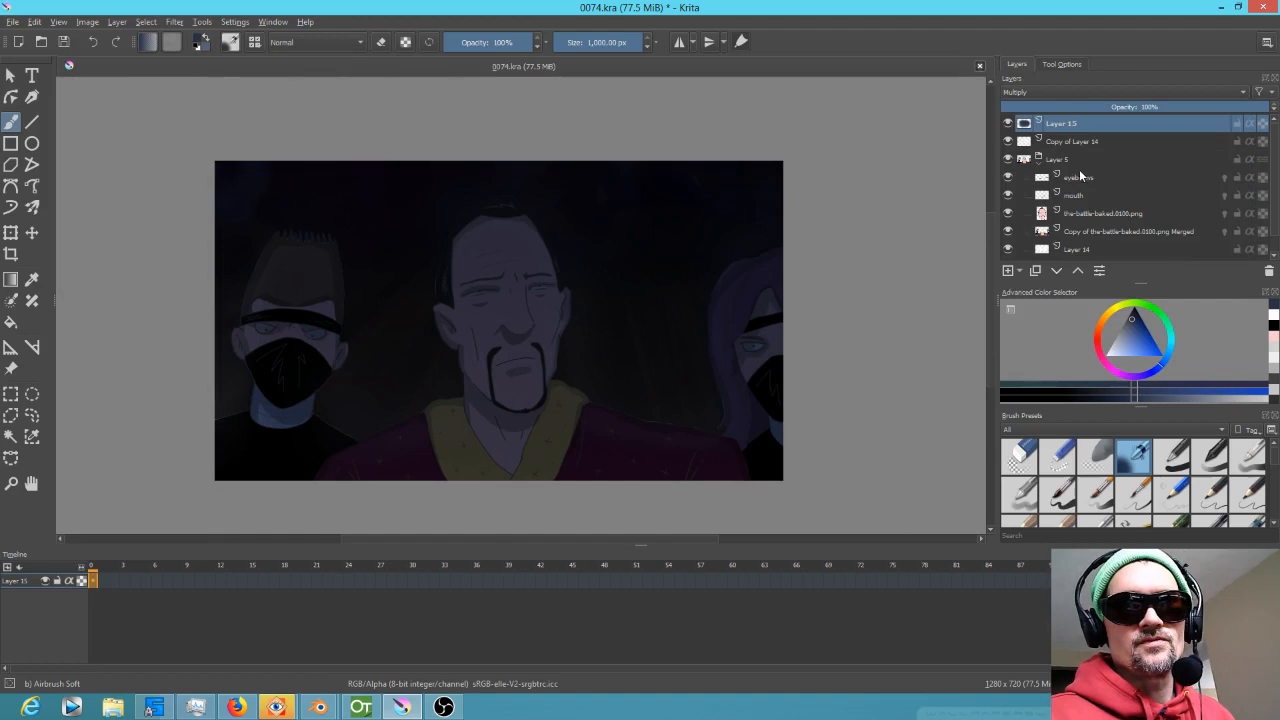
{"action": "left_click", "coordinate": [1039, 93]}
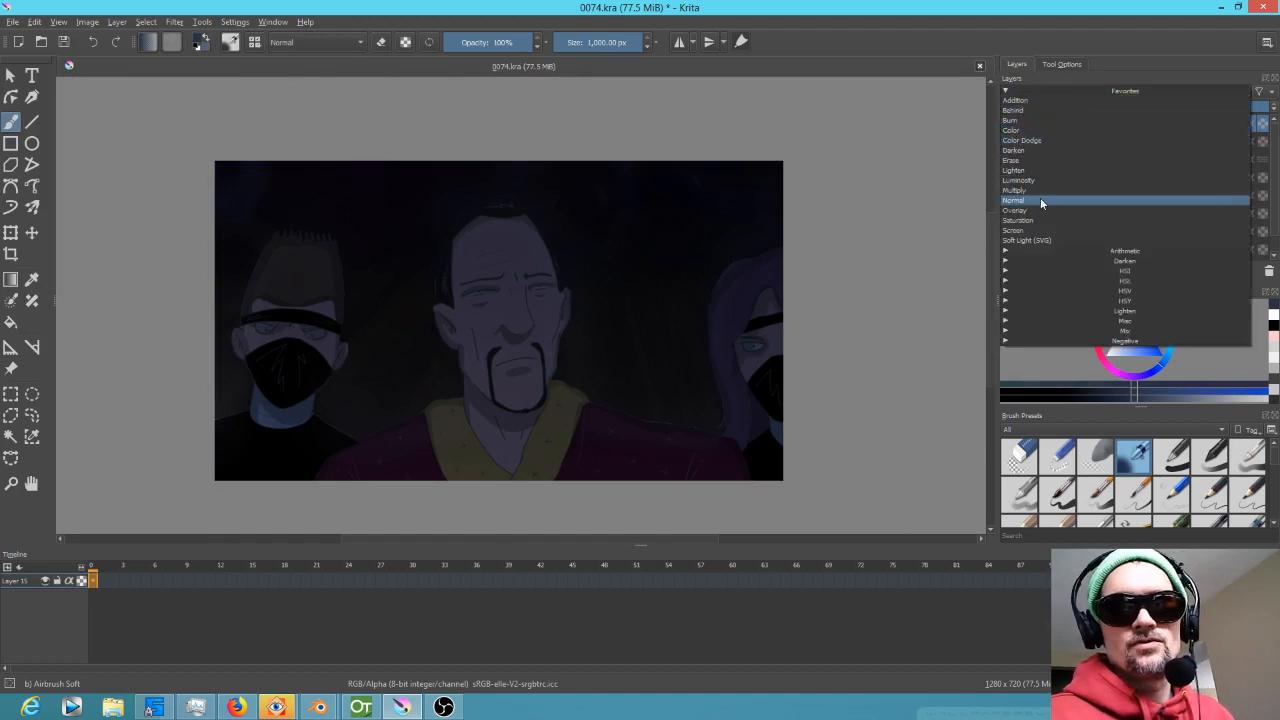
{"action": "left_click", "coordinate": [1040, 200]}
Set the dark blue layer to Multiply blending and reduce its opacity to about 25%.
{"action": "left_click", "coordinate": [1041, 93]}
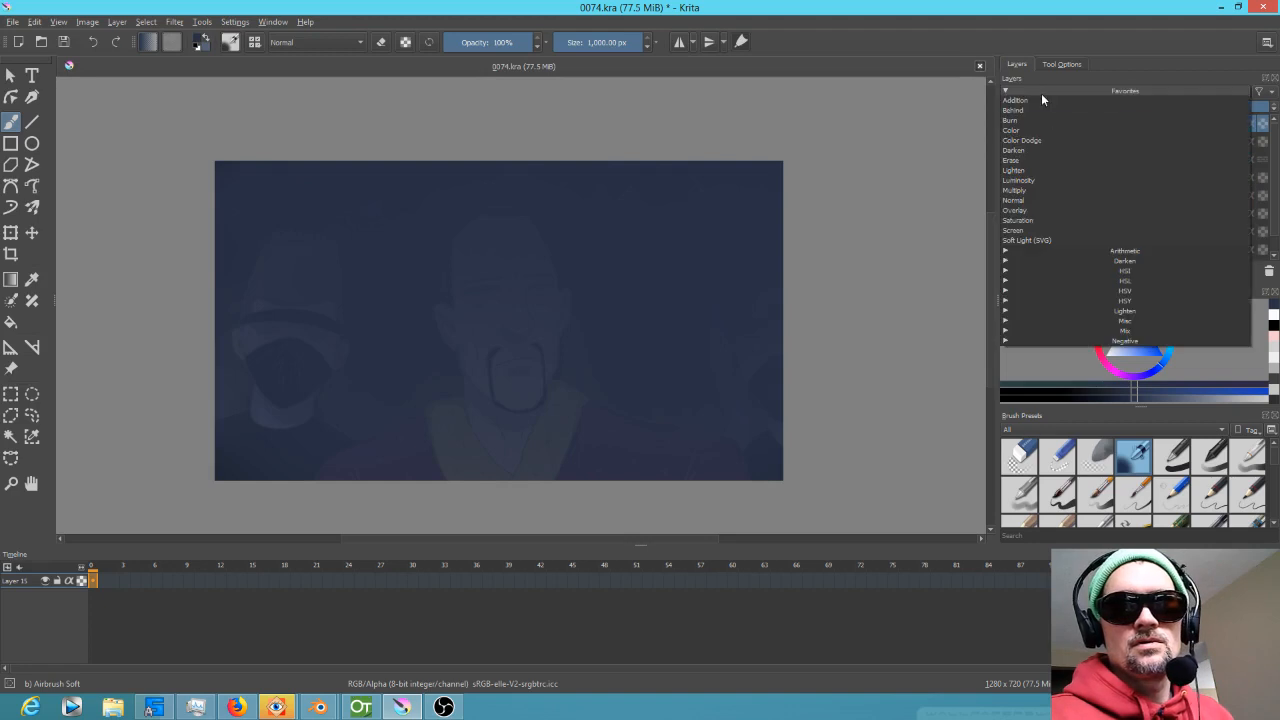
{"action": "left_click", "coordinate": [1051, 199]}
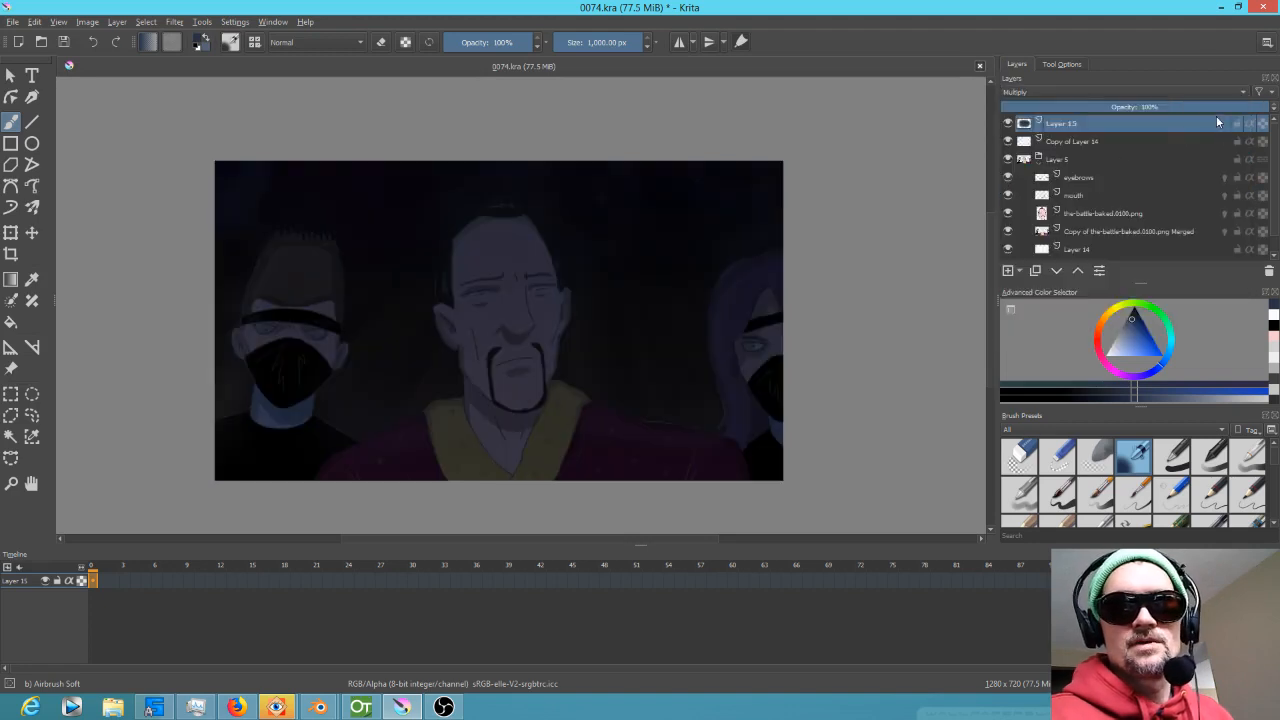
{"action": "left_click_drag", "start_coordinate": [1249, 107], "coordinate": [1028, 116]}
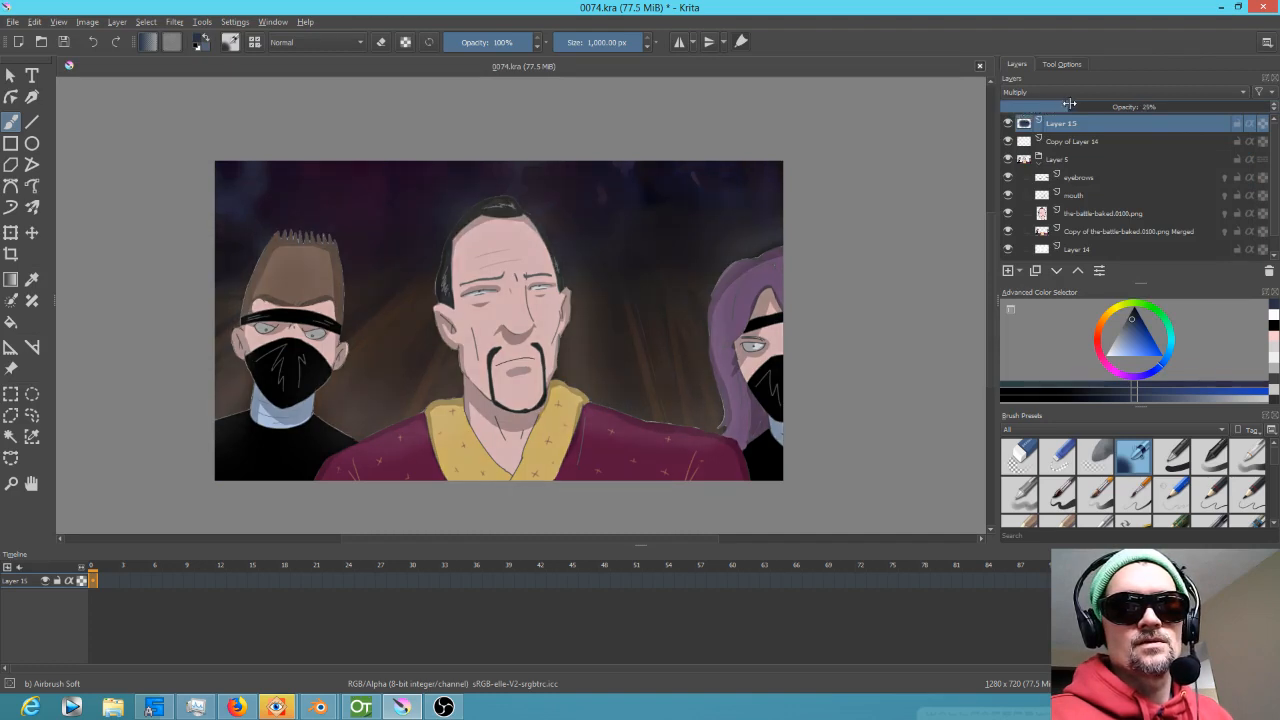
Raise the dark blue Multiply layer's opacity to about 37% and play the animation to check the shading.
{"action": "left_click_drag", "start_coordinate": [1069, 104], "coordinate": [1133, 99]}
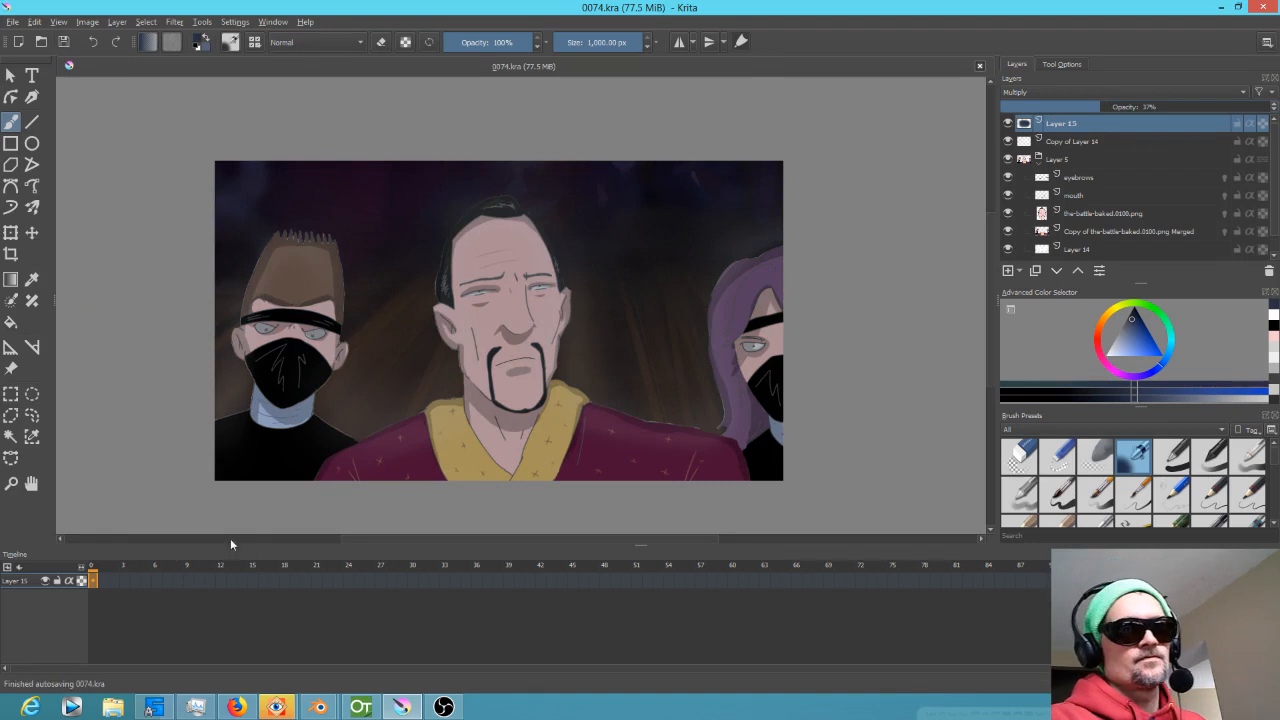
{"action": "key", "text": "space"}
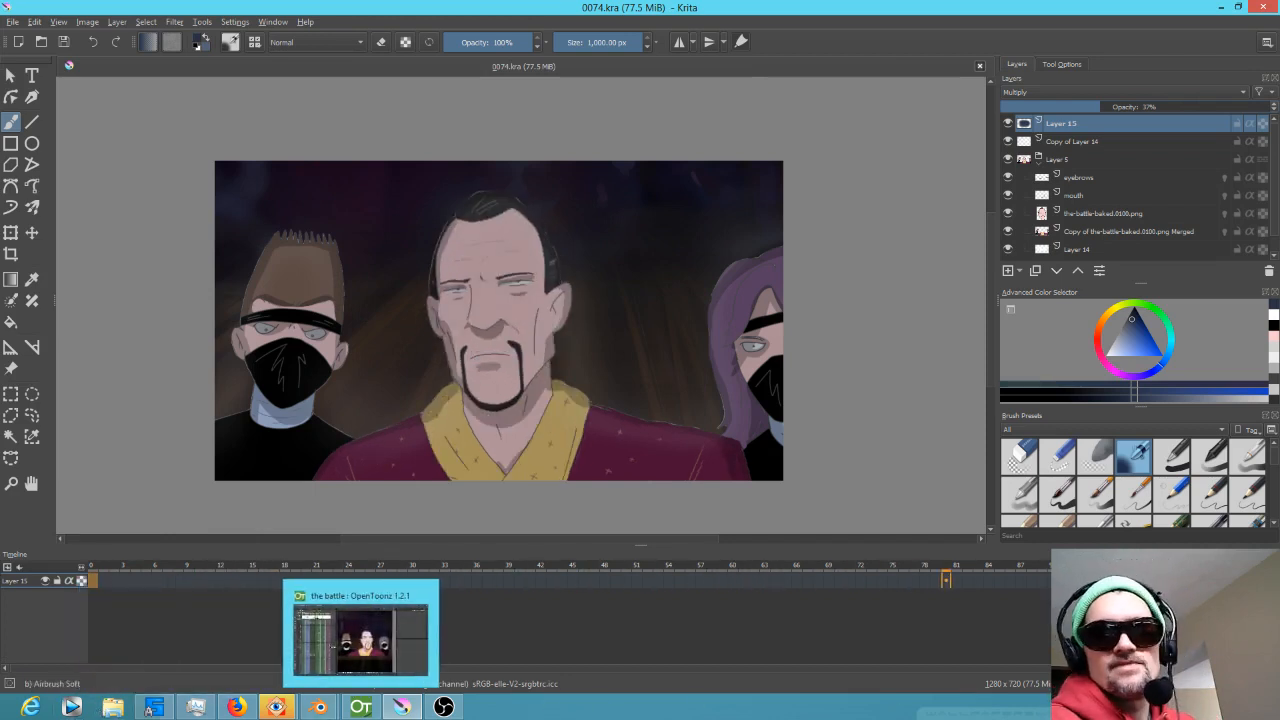
{"action": "key", "text": "space"}
{"action": "key", "text": "space"}
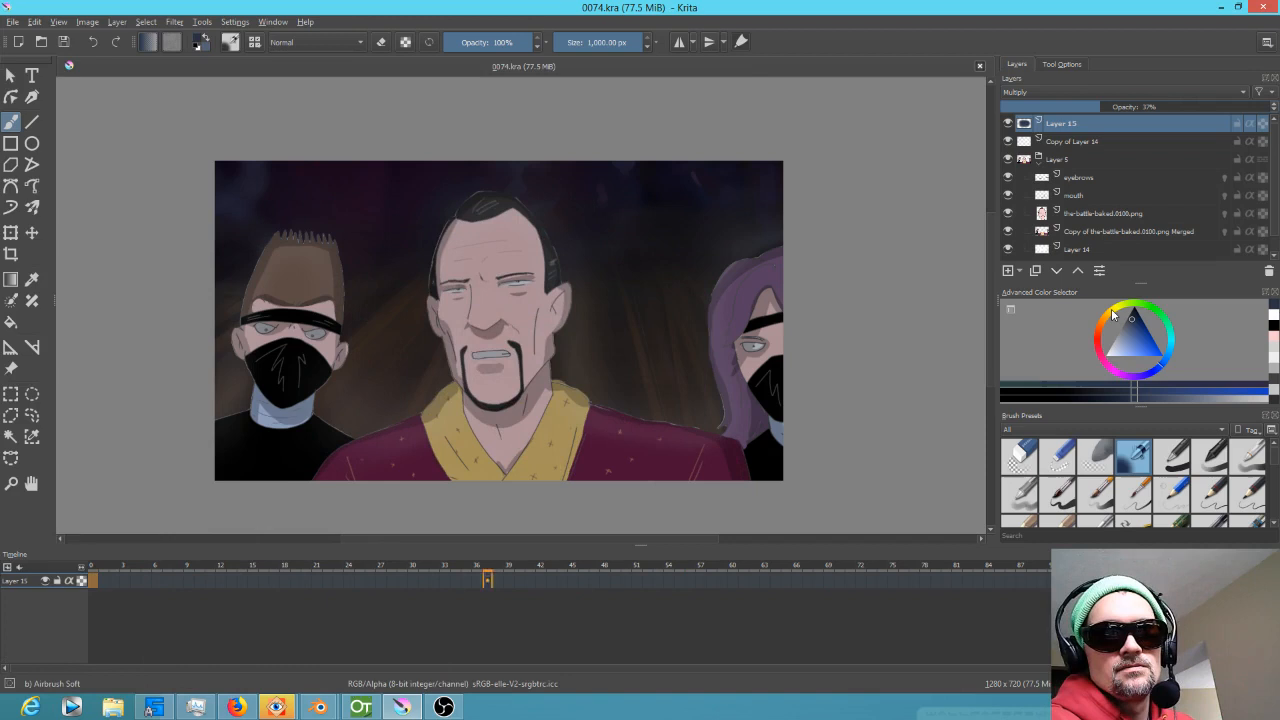
Retime the head-turn keyframes on the the-battle-baked.0100.png layer so that they fall on frames 28, 29 and 30.
{"action": "left_click", "coordinate": [1117, 232]}
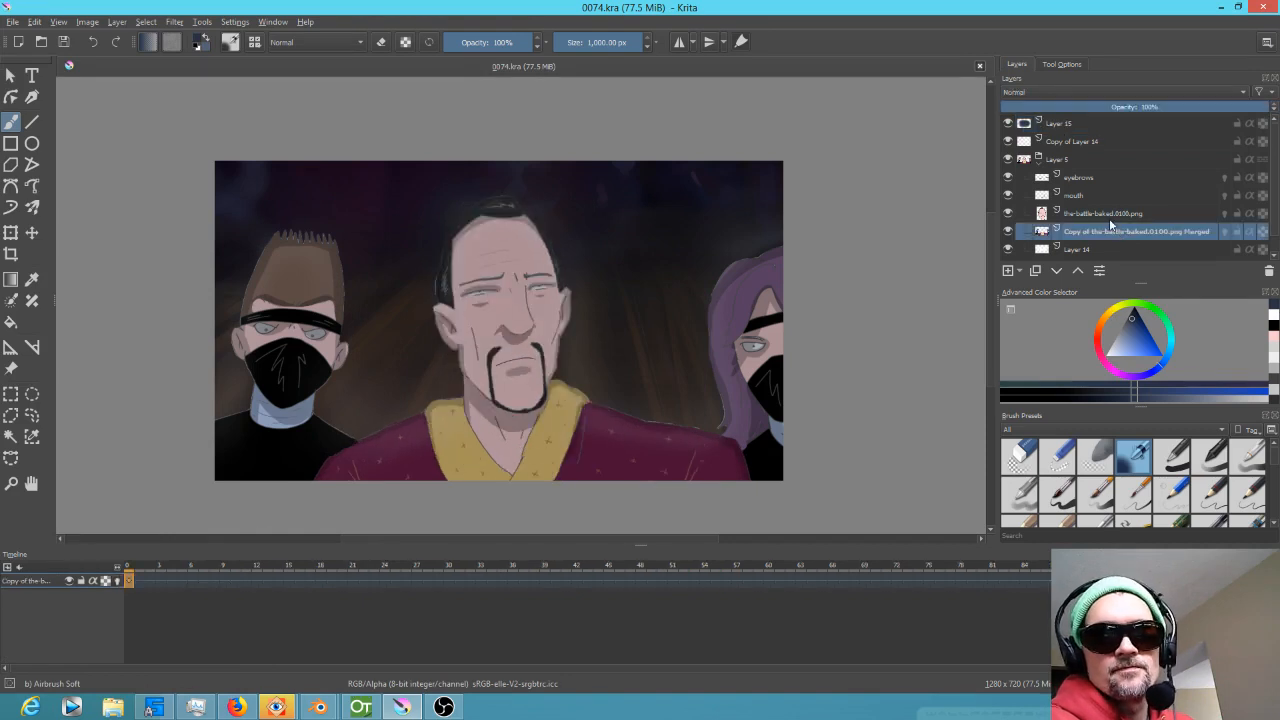
{"action": "left_click", "coordinate": [1109, 214]}
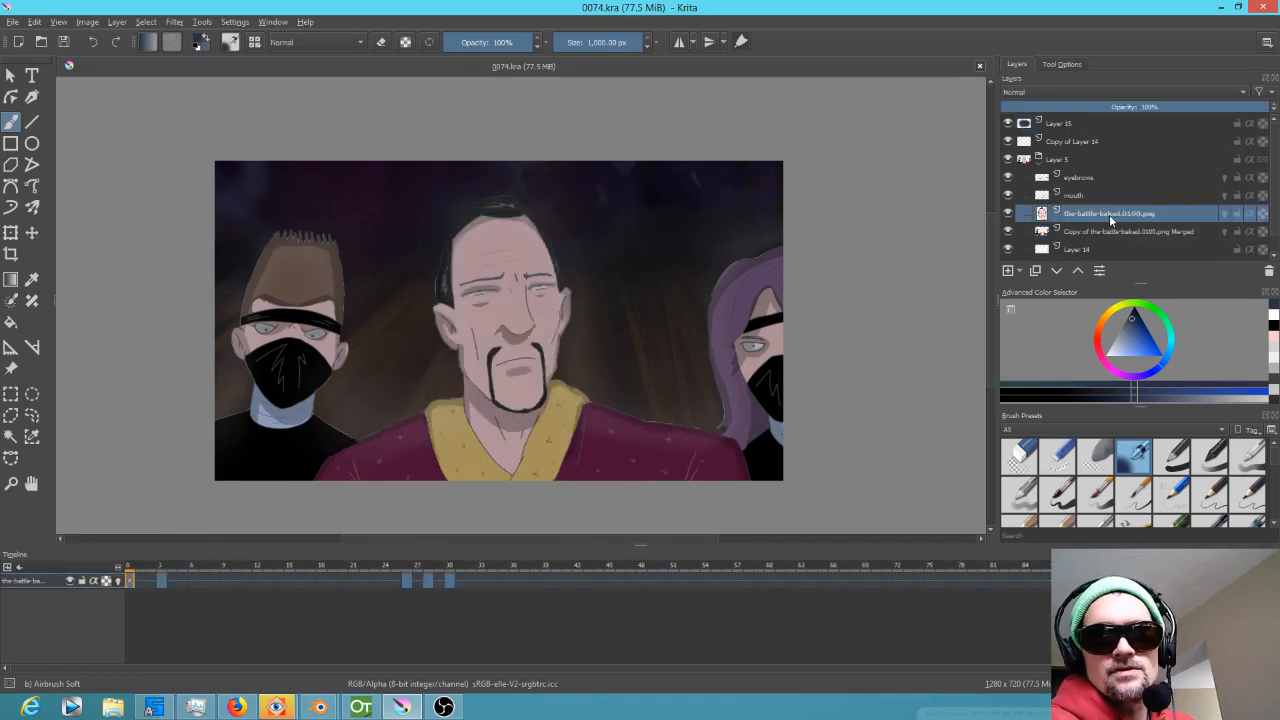
{"action": "left_click", "coordinate": [1008, 213]}
{"action": "left_click", "coordinate": [1008, 213]}
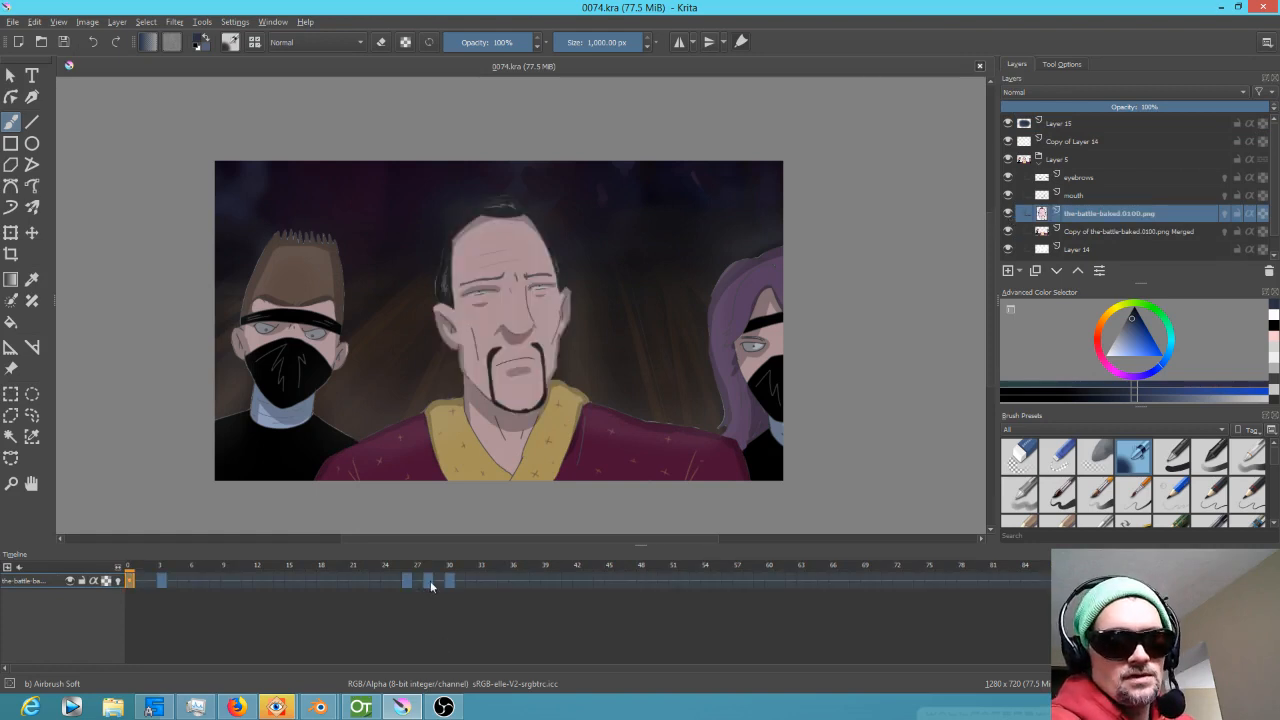
{"action": "left_click", "coordinate": [429, 581]}
{"action": "mouse_move", "coordinate": [429, 598]}
{"action": "left_mouse_down"}
{"action": "mouse_move", "coordinate": [443, 588]}
{"action": "mouse_move", "coordinate": [407, 585]}
{"action": "mouse_move", "coordinate": [429, 590]}
{"action": "left_mouse_up"}
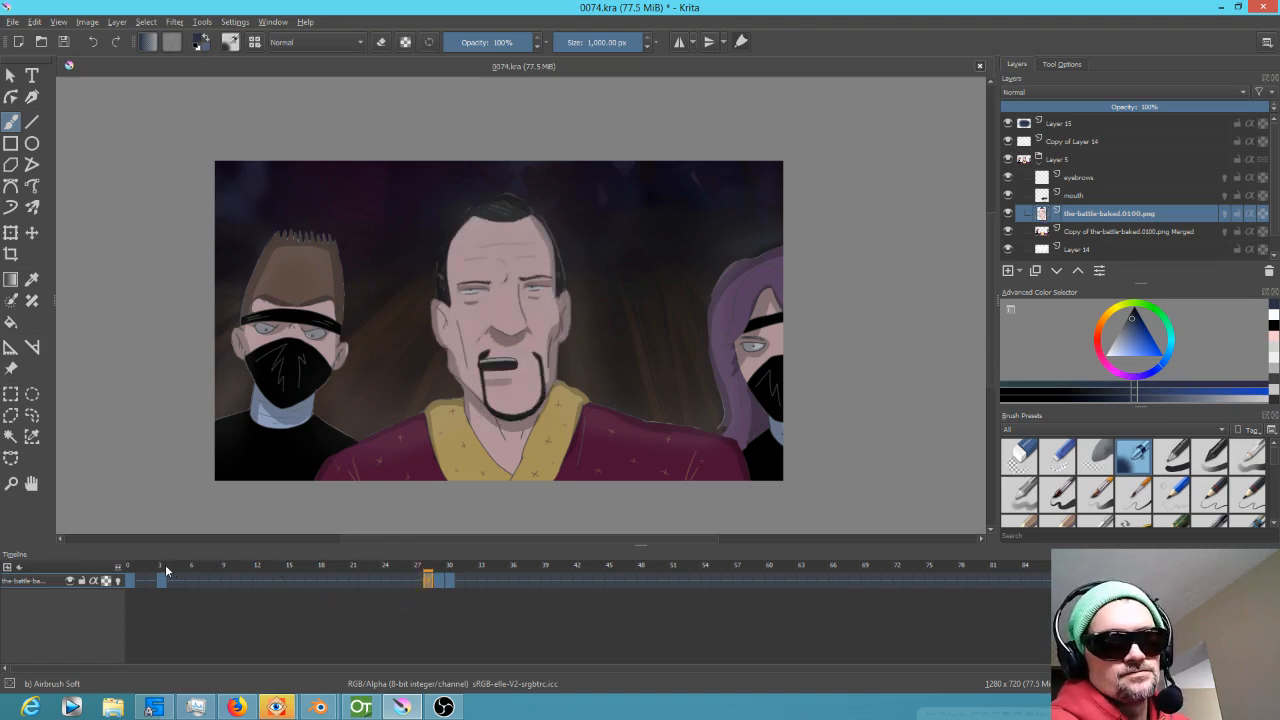
{"action": "left_click_drag", "start_coordinate": [165, 569], "coordinate": [420, 587]}
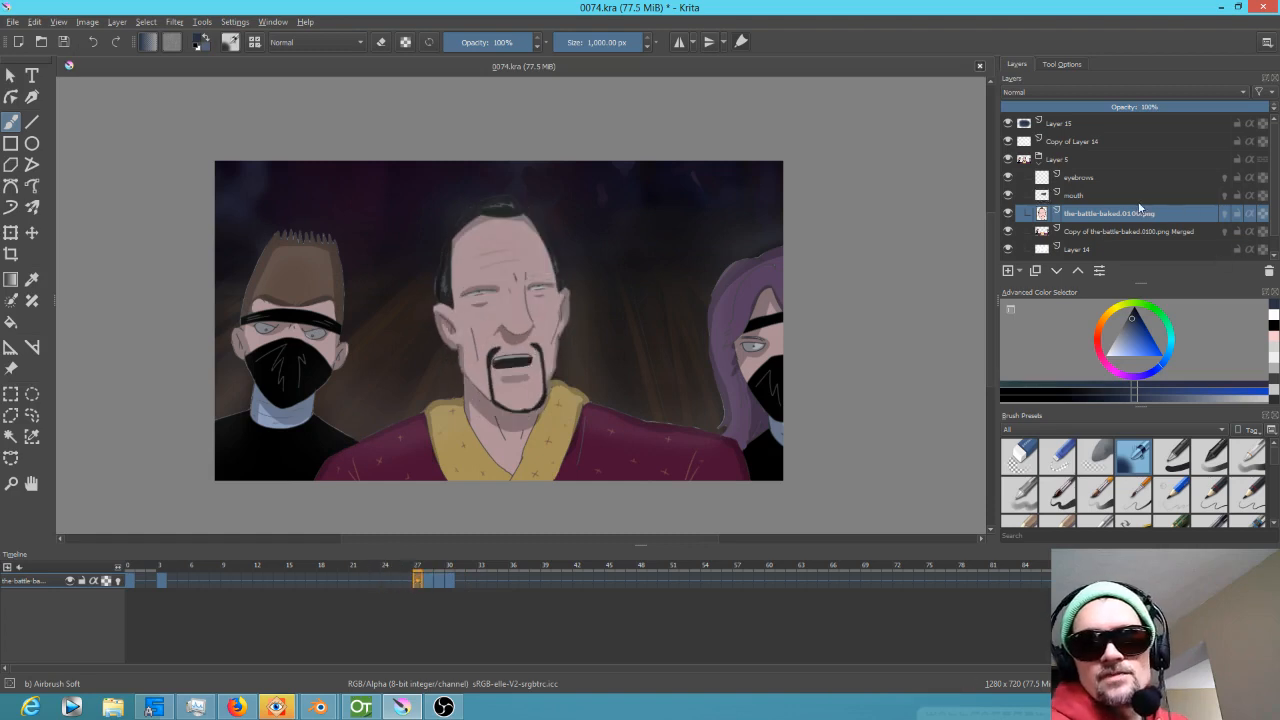
On the mouth layer, transform the open-mouth drawing on frame 26 and shift it slightly right to center it within the moustache.
{"action": "left_click", "coordinate": [1099, 198]}
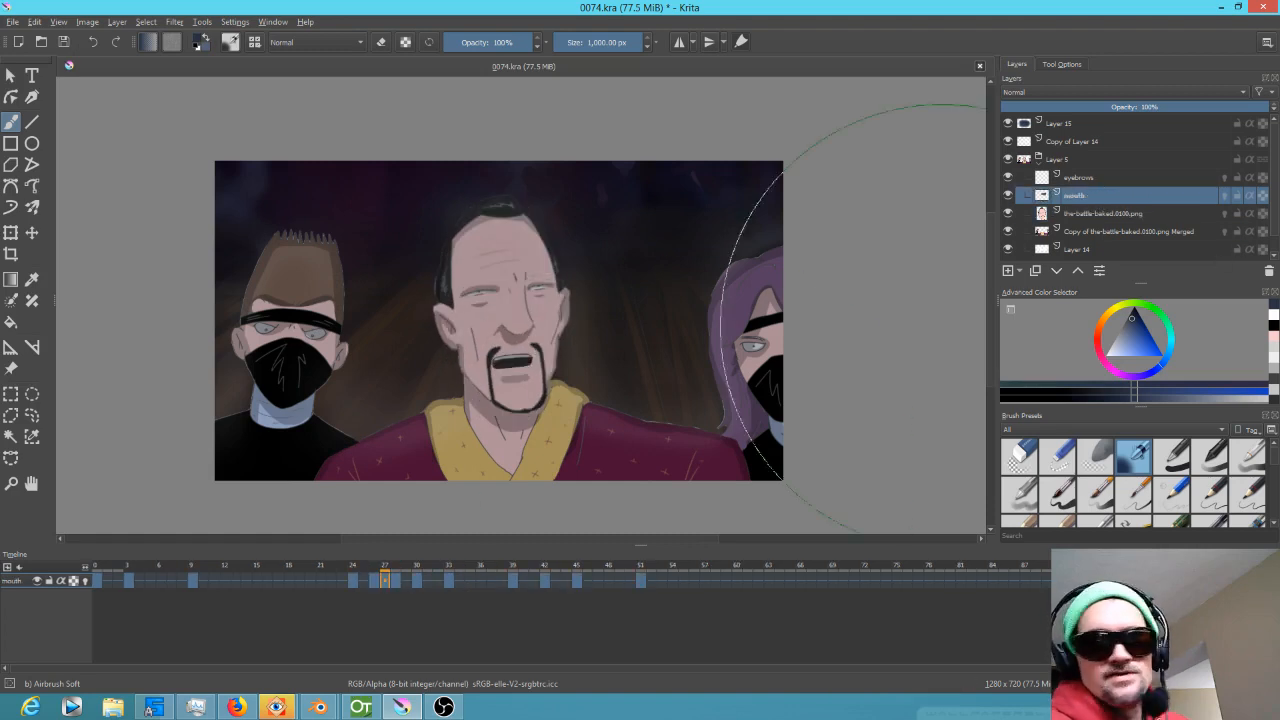
{"action": "left_click", "coordinate": [352, 585]}
{"action": "left_click", "coordinate": [12, 233]}
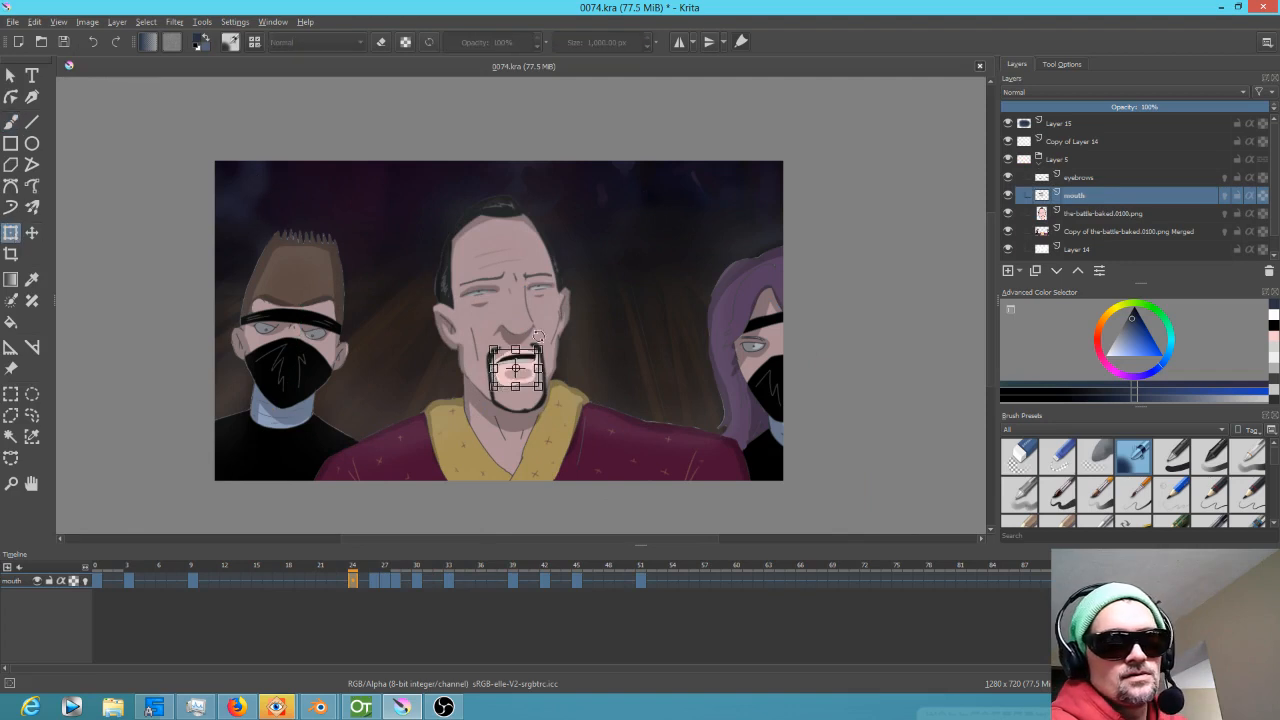
{"action": "scroll", "coordinate": [562, 410], "scroll_direction": "up", "scroll_amount": 4}
{"action": "scroll", "coordinate": [562, 410], "scroll_direction": "down", "scroll_amount": 1}
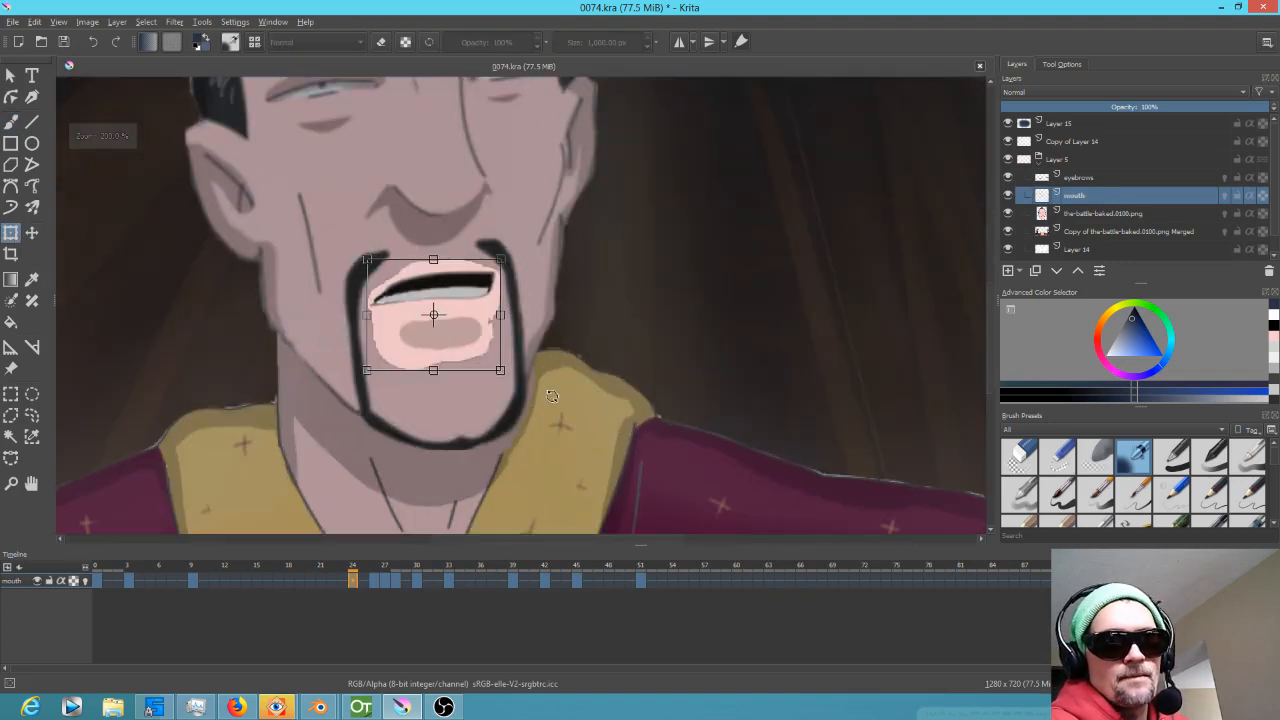
{"action": "key", "text": "Right"}
{"action": "key", "text": "Right"}
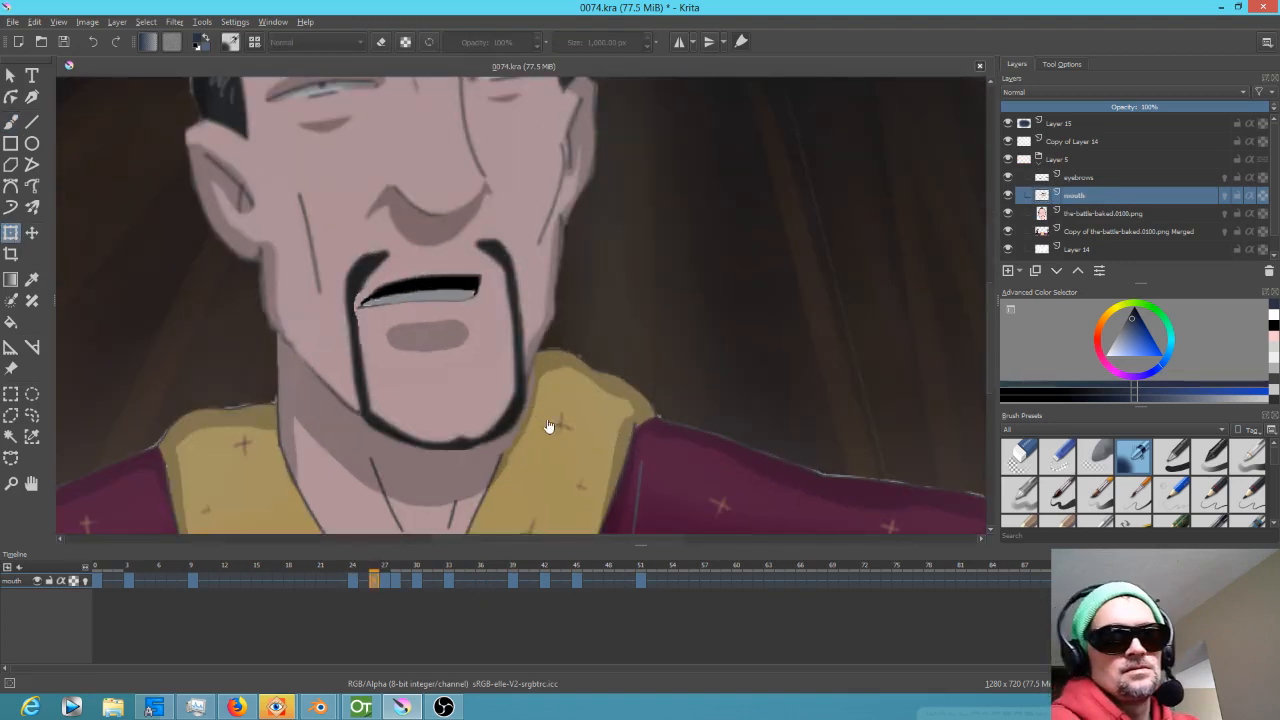
{"action": "left_click", "coordinate": [443, 300]}
{"action": "left_click_drag", "start_coordinate": [433, 325], "coordinate": [446, 322]}
{"action": "key", "text": "Right"}
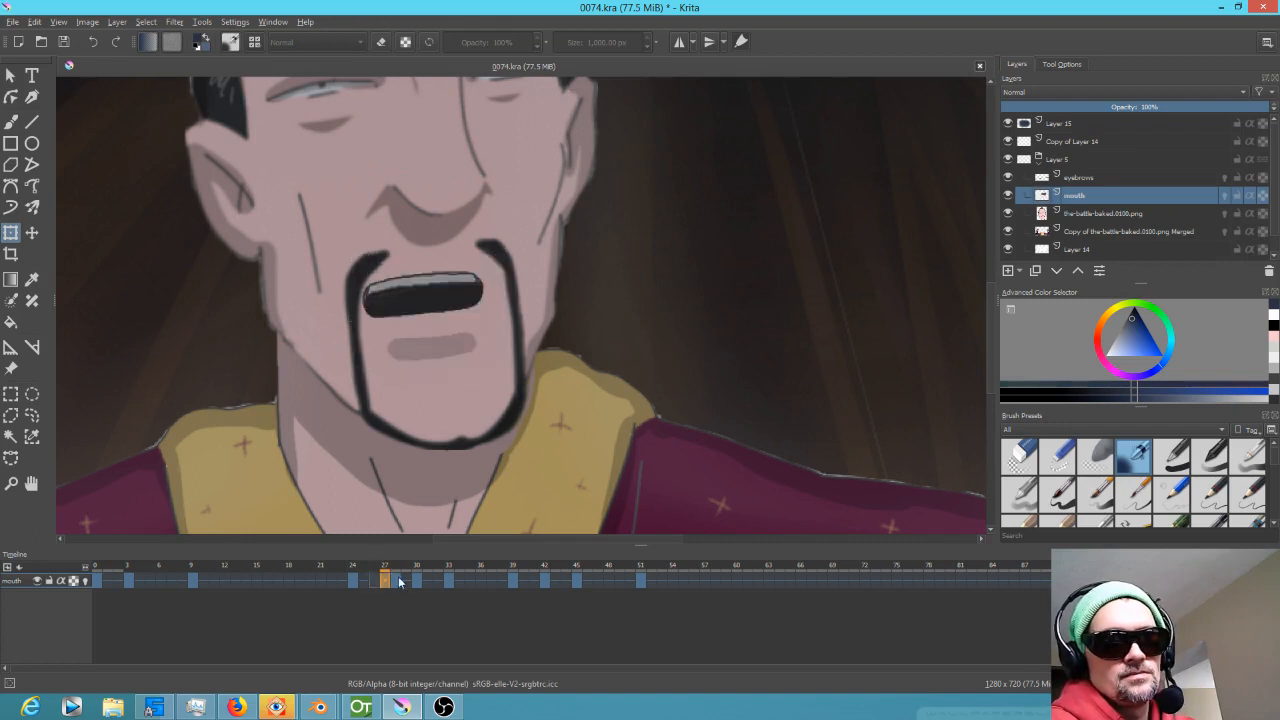
Reposition the mouth drawings on frames 27 and 28 so that they sit centered within the moustache.
{"action": "left_click", "coordinate": [427, 325]}
{"action": "mouse_move", "coordinate": [448, 322]}
{"action": "left_mouse_down"}
{"action": "mouse_move", "coordinate": [459, 318]}
{"action": "mouse_move", "coordinate": [420, 329]}
{"action": "mouse_move", "coordinate": [431, 328]}
{"action": "left_mouse_up"}
{"action": "key", "text": "Right"}
{"action": "left_click", "coordinate": [413, 336]}
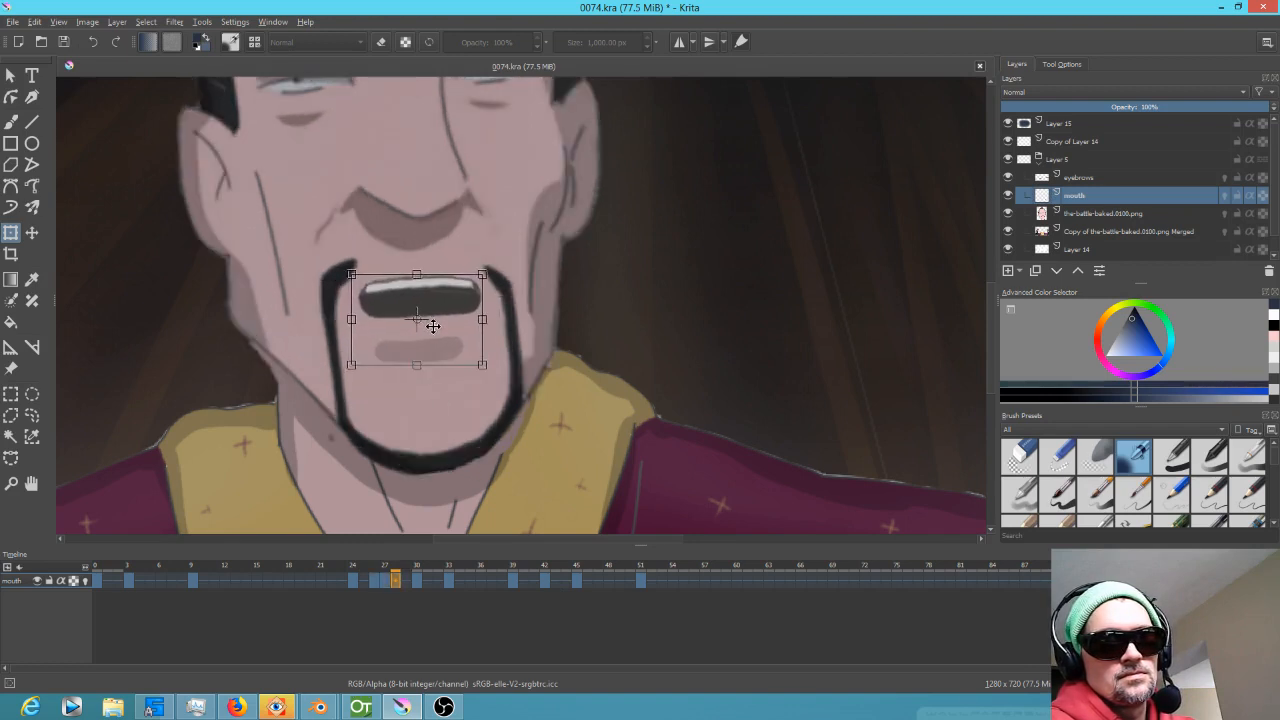
{"action": "key", "text": "Right"}
{"action": "key", "text": "Right"}
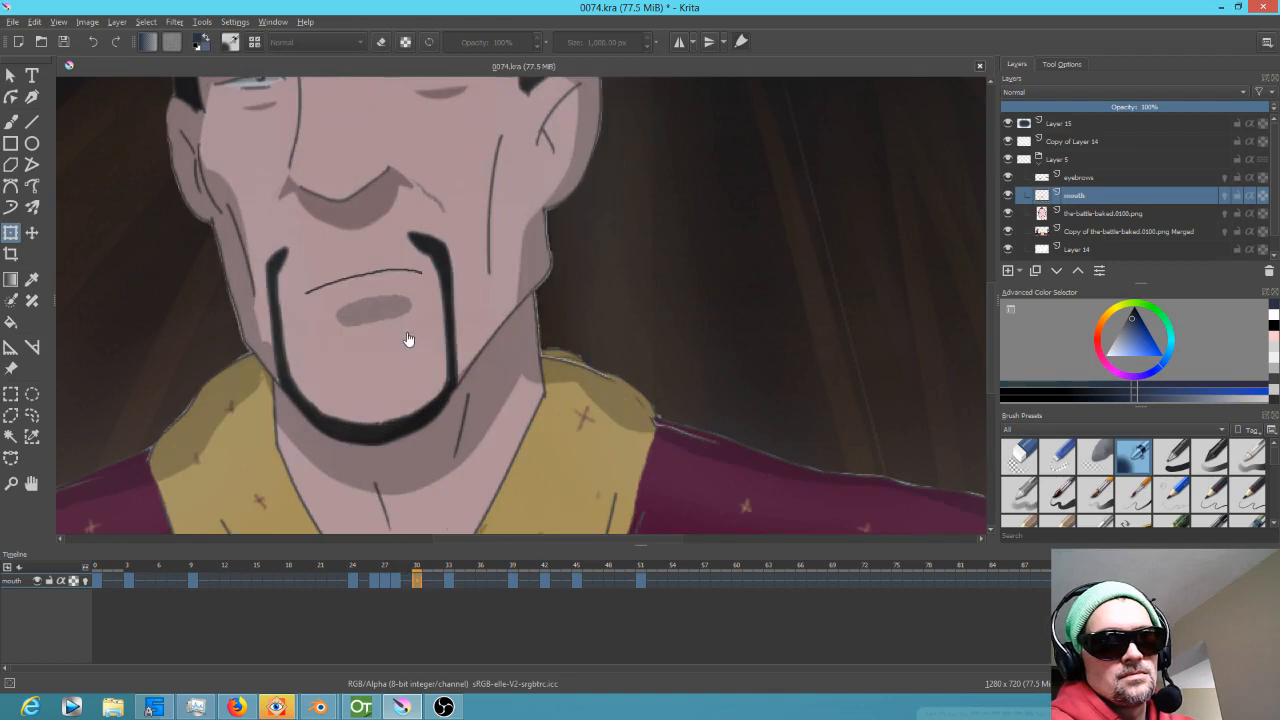
Move the open mouth on frame 29 left so that it follows the turned head.
{"action": "key", "text": "Left"}
{"action": "left_click", "coordinate": [410, 313]}
{"action": "left_click_drag", "start_coordinate": [433, 333], "coordinate": [389, 338]}
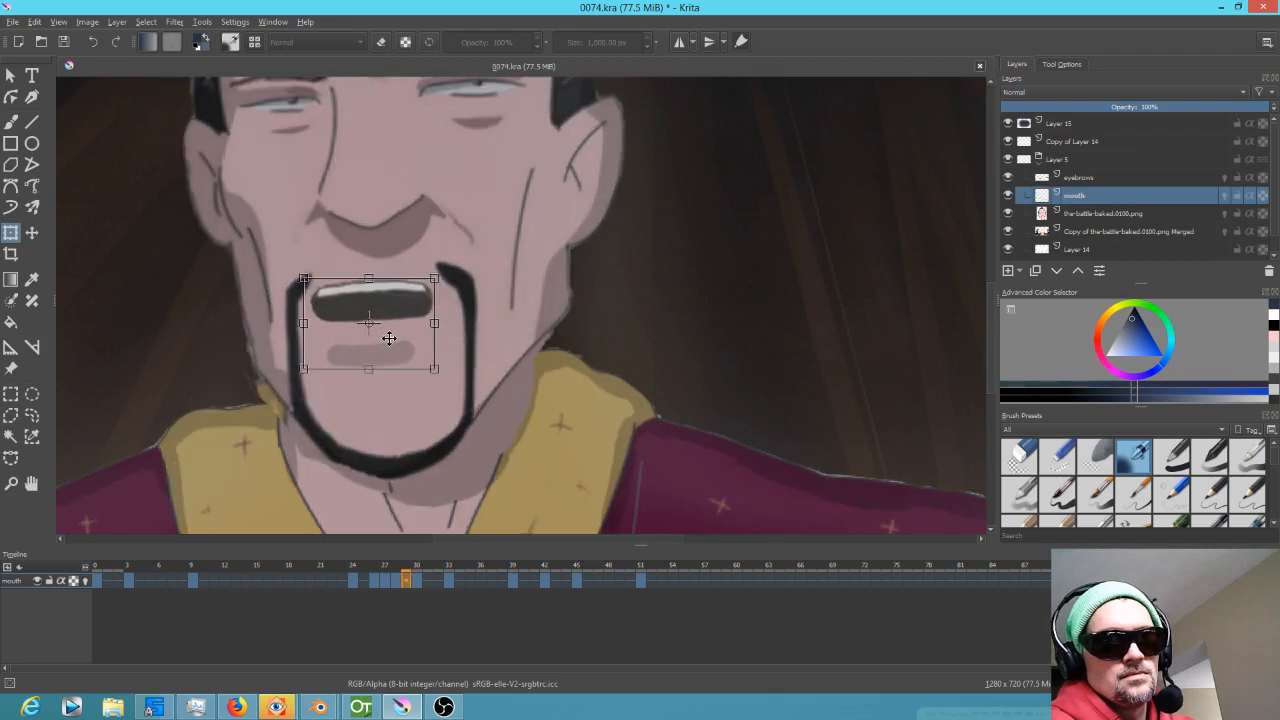
{"action": "key", "text": "Right"}
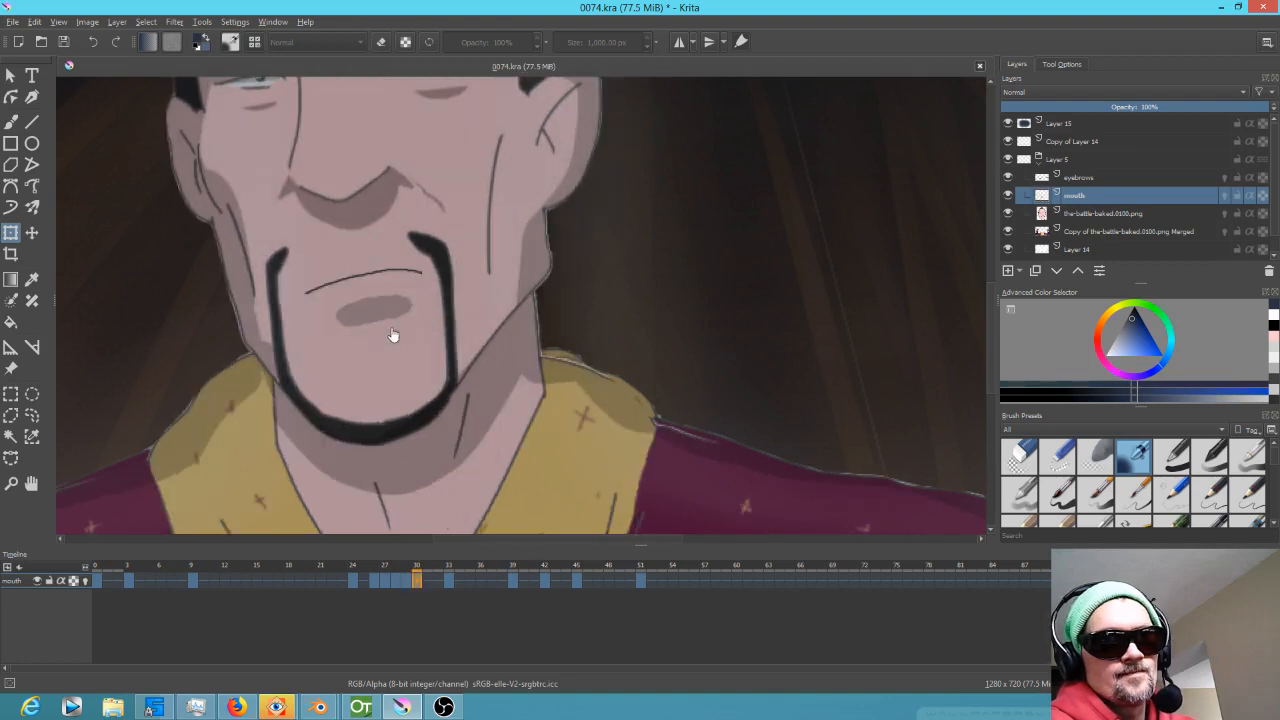
Step back and forth through frames 26 to 30 to check how the mouth follows the head turn.
{"action": "key", "text": "Left"}
{"action": "key", "text": "Left"}
{"action": "key", "text": "Left"}
{"action": "key", "text": "Left"}
{"action": "key", "text": "Right"}
{"action": "key", "text": "Right"}
{"action": "key", "text": "Right"}
{"action": "key", "text": "Left"}
{"action": "key", "text": "Left"}
{"action": "key", "text": "Left"}
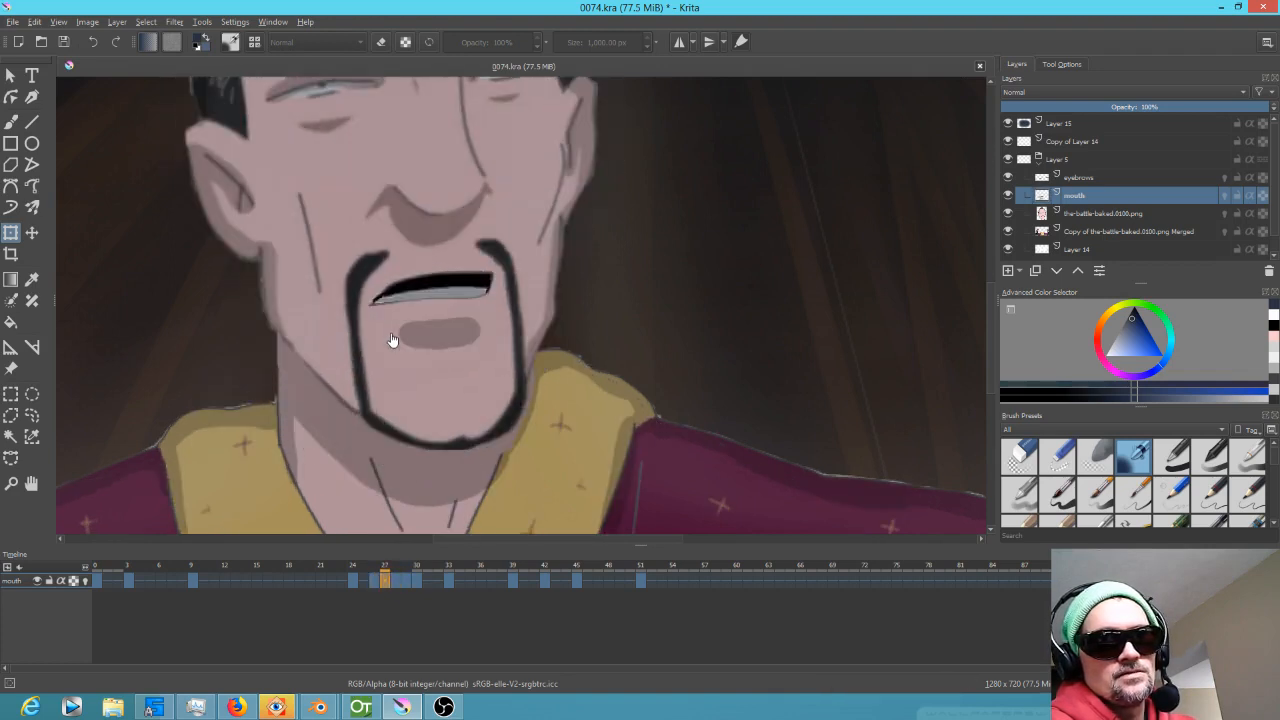
{"action": "key", "text": "Right"}
{"action": "key", "text": "Right"}
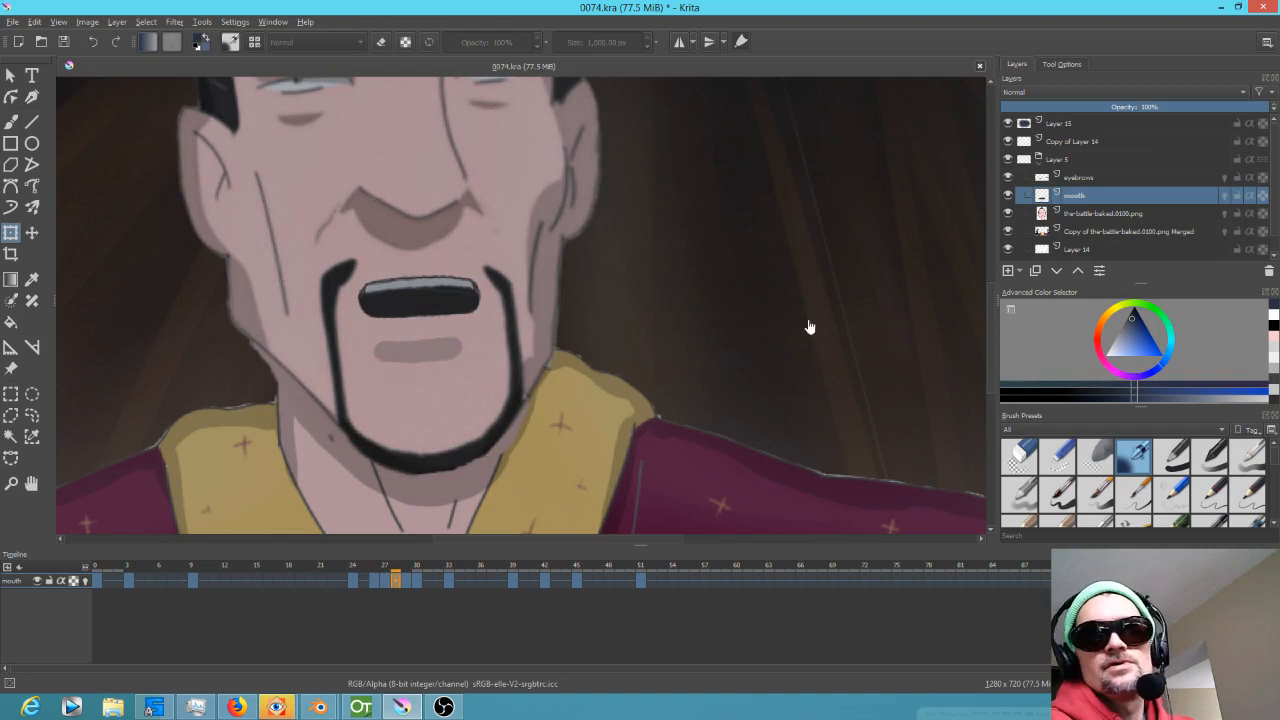
Identify the the-battle-baked.0100.png head layer by toggling its visibility, and compare its jaw across frames 27 to 29.
{"action": "left_click", "coordinate": [1120, 214]}
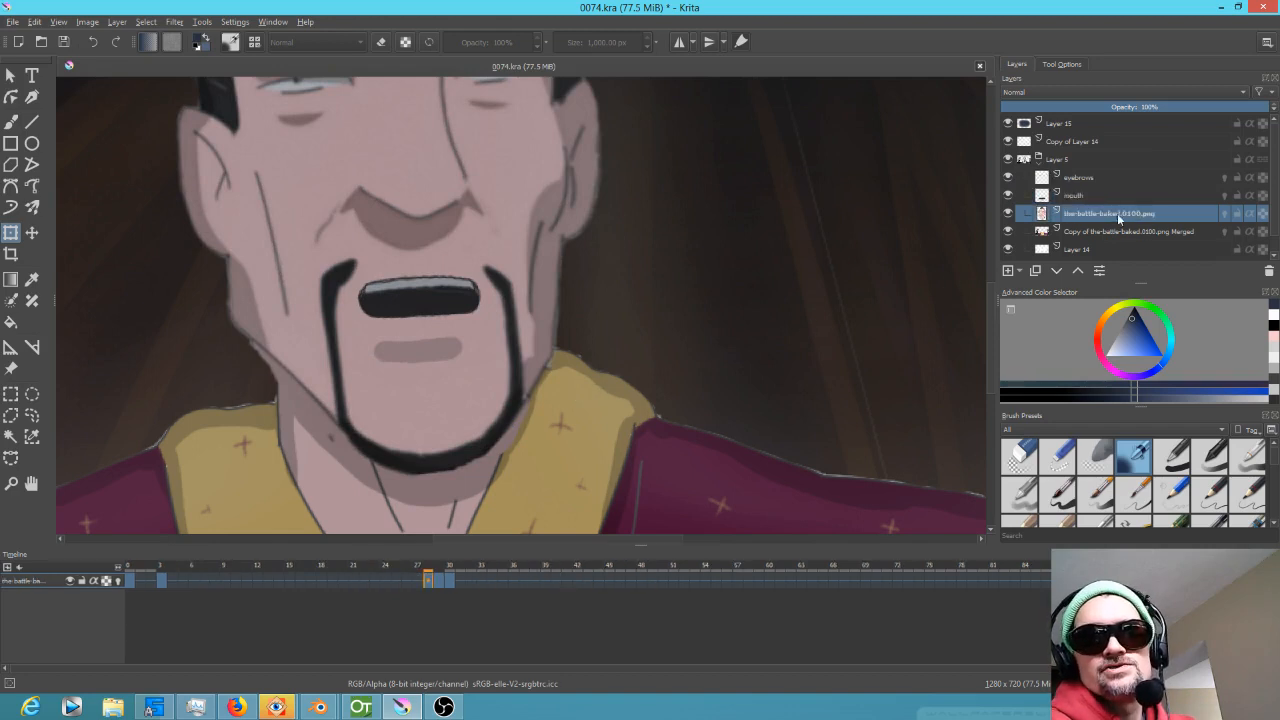
{"action": "left_click", "coordinate": [1008, 213]}
{"action": "left_click", "coordinate": [1008, 213]}
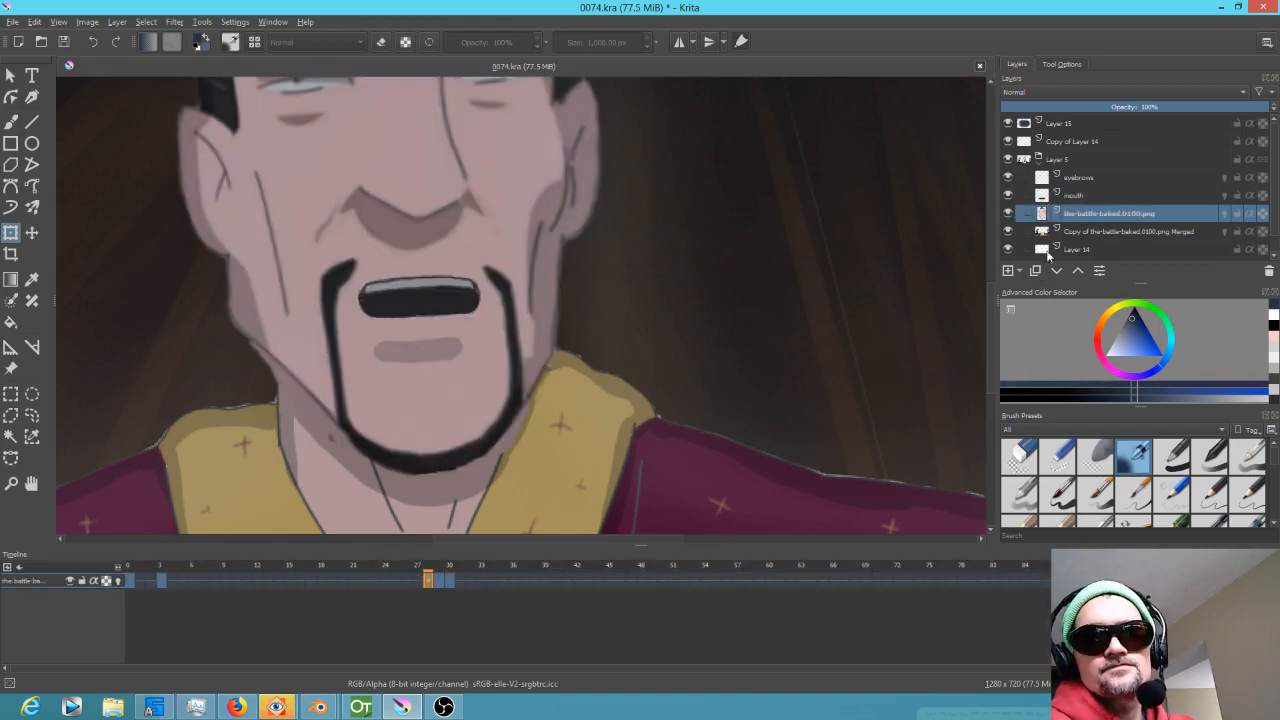
{"action": "key", "text": "Left"}
{"action": "key", "text": "Right"}
{"action": "key", "text": "Left"}
{"action": "key", "text": "Left"}
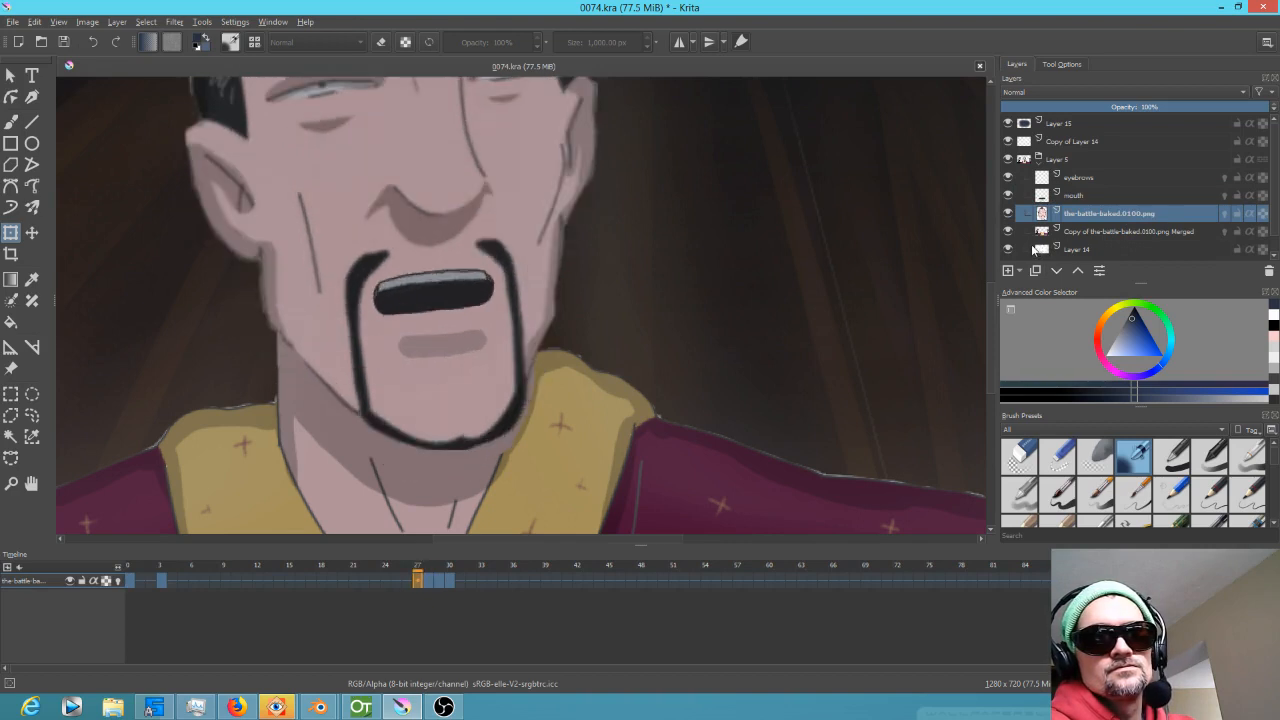
{"action": "key", "text": "Right"}
{"action": "key", "text": "Right"}
{"action": "key", "text": "Right"}
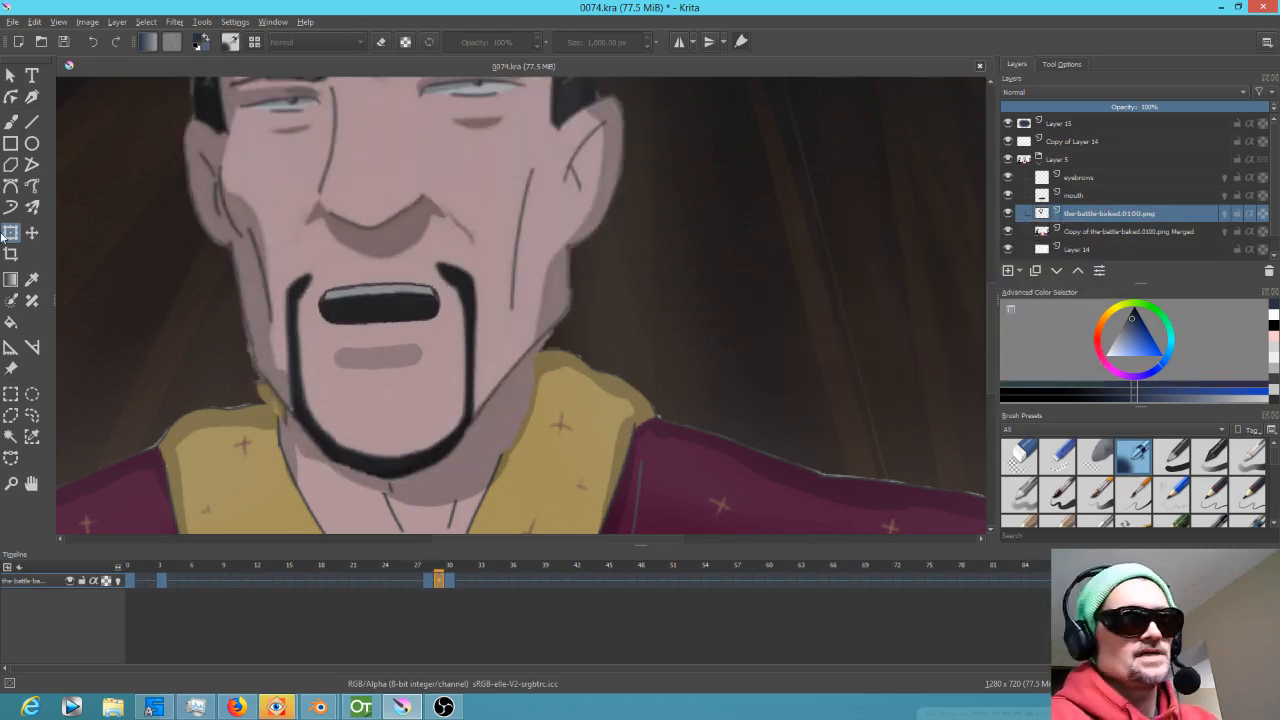
Using the Liquify transform with a brush size of 66, push in the jaw edge of the head on frame 29.
{"action": "left_click", "coordinate": [1060, 65]}
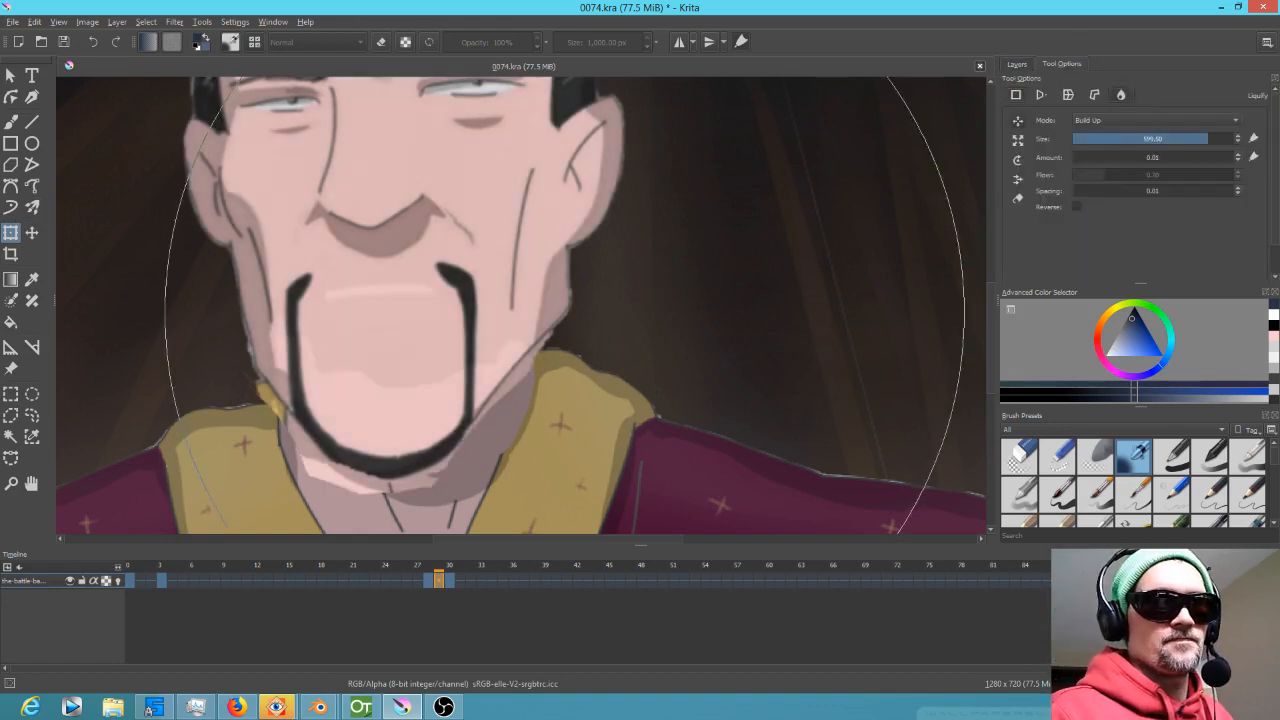
{"action": "mouse_move", "coordinate": [565, 300]}
{"action": "left_mouse_down", "text": "shift"}
{"action": "mouse_move", "coordinate": [511, 280]}
{"action": "mouse_move", "coordinate": [366, 350]}
{"action": "left_mouse_up", "text": "shift"}
{"action": "mouse_move", "coordinate": [750, 310]}
{"action": "left_mouse_down", "text": "shift"}
{"action": "mouse_move", "coordinate": [450, 310]}
{"action": "mouse_move", "coordinate": [469, 310]}
{"action": "left_mouse_up", "text": "shift"}
{"action": "mouse_move", "coordinate": [658, 294]}
{"action": "left_mouse_down", "text": "shift"}
{"action": "mouse_move", "coordinate": [561, 294]}
{"action": "mouse_move", "coordinate": [590, 294]}
{"action": "mouse_move", "coordinate": [568, 316]}
{"action": "mouse_move", "coordinate": [578, 279]}
{"action": "mouse_move", "coordinate": [576, 297]}
{"action": "left_mouse_up", "text": "shift"}
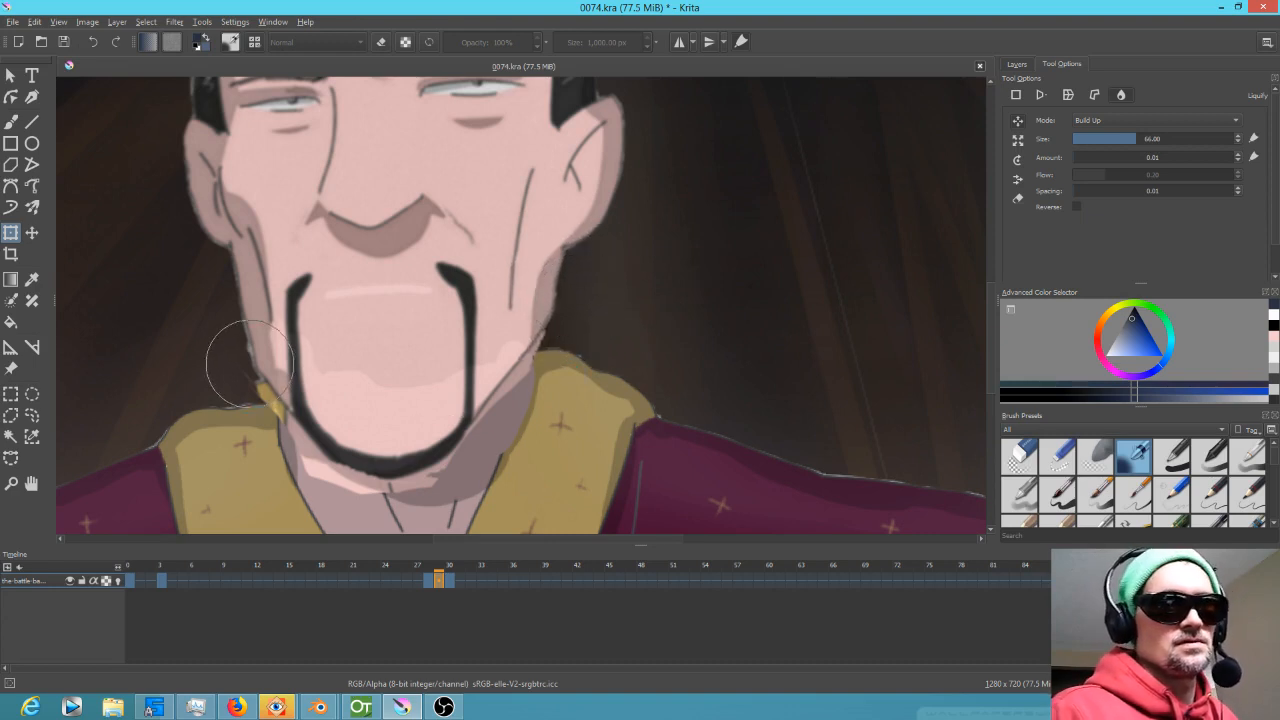
Reshape the jaw of the head on frame 28 with Liquify at a brush size of 96.
{"action": "left_click", "coordinate": [431, 582]}
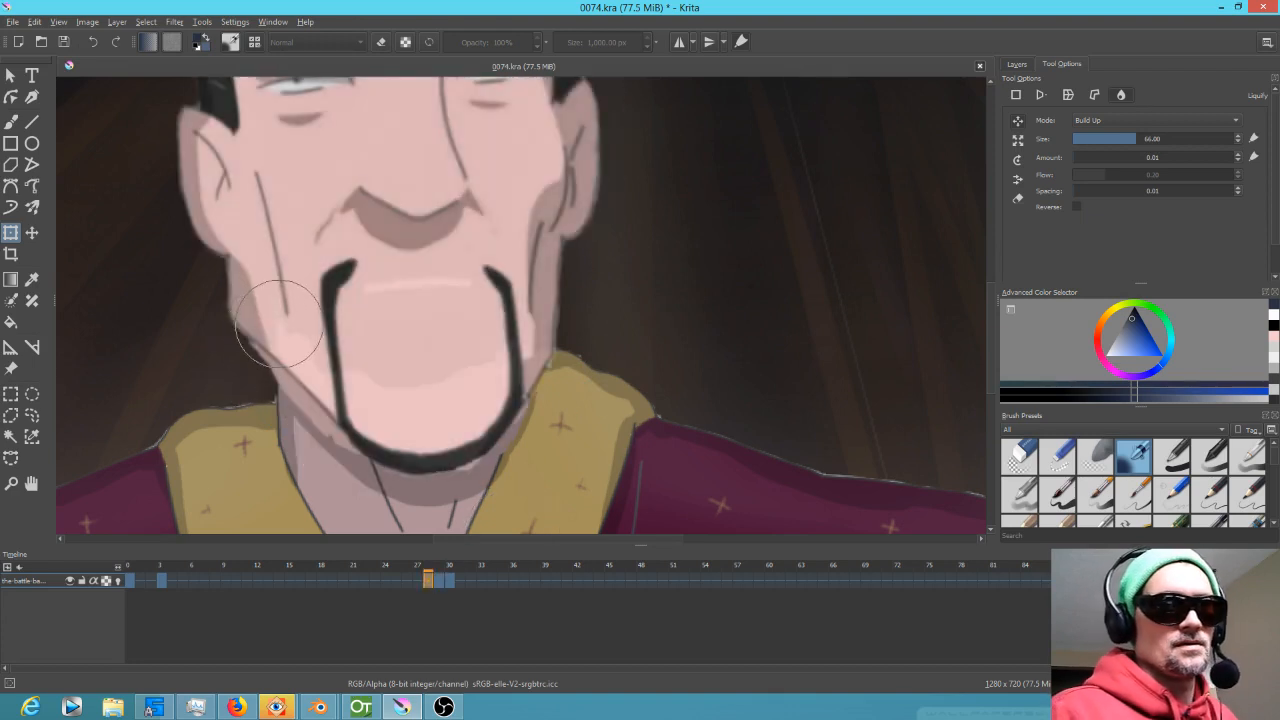
{"action": "left_click_drag", "start_coordinate": [198, 334], "coordinate": [243, 322]}
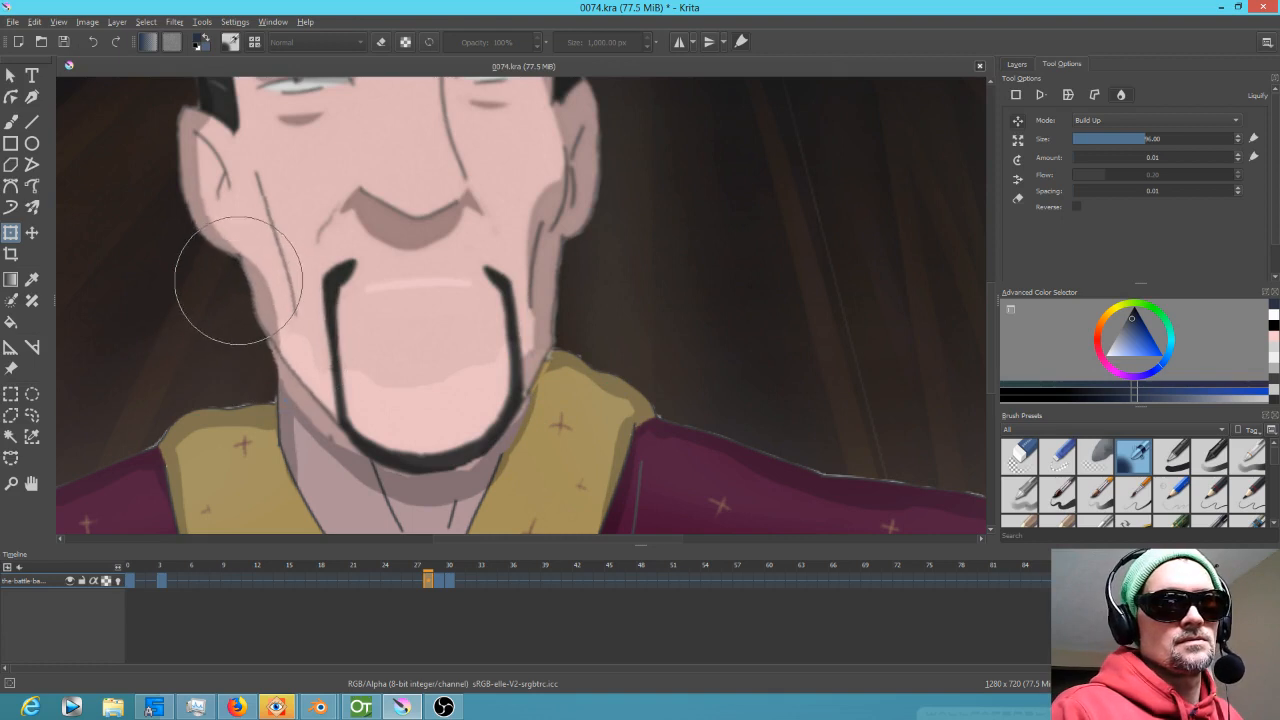
{"action": "left_click", "coordinate": [438, 569]}
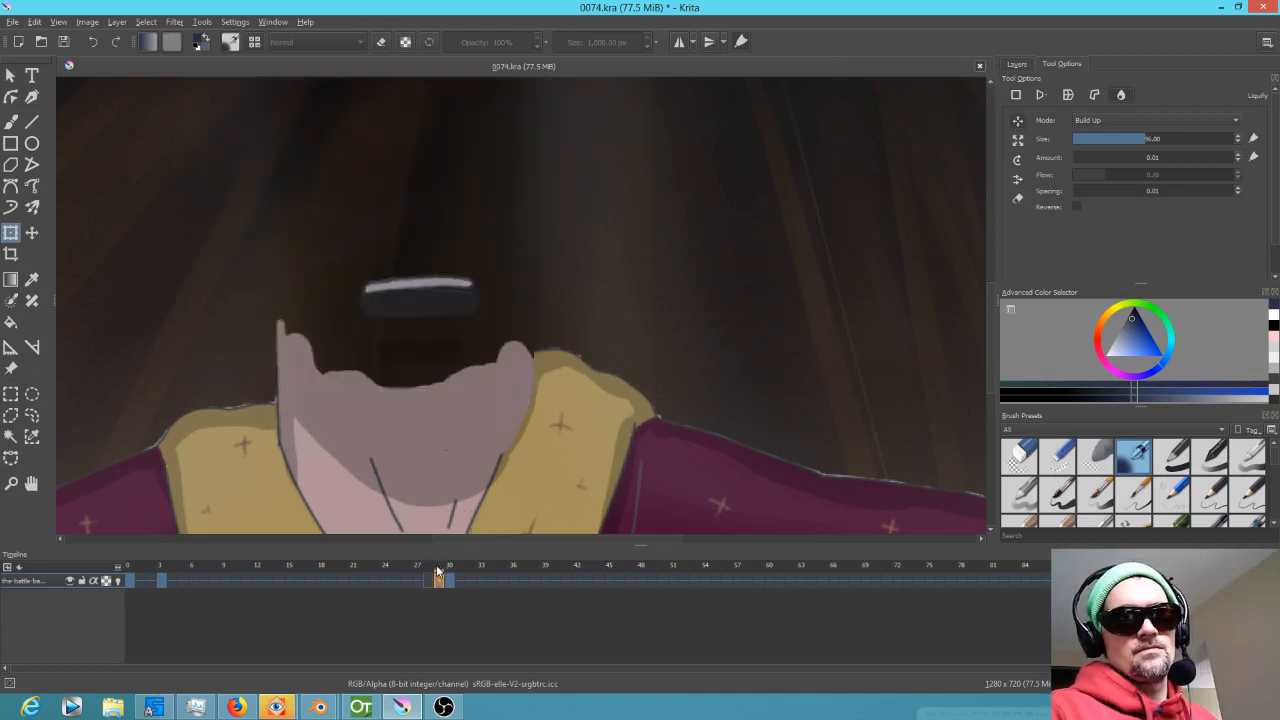
{"action": "left_click_drag", "start_coordinate": [403, 568], "coordinate": [428, 580]}
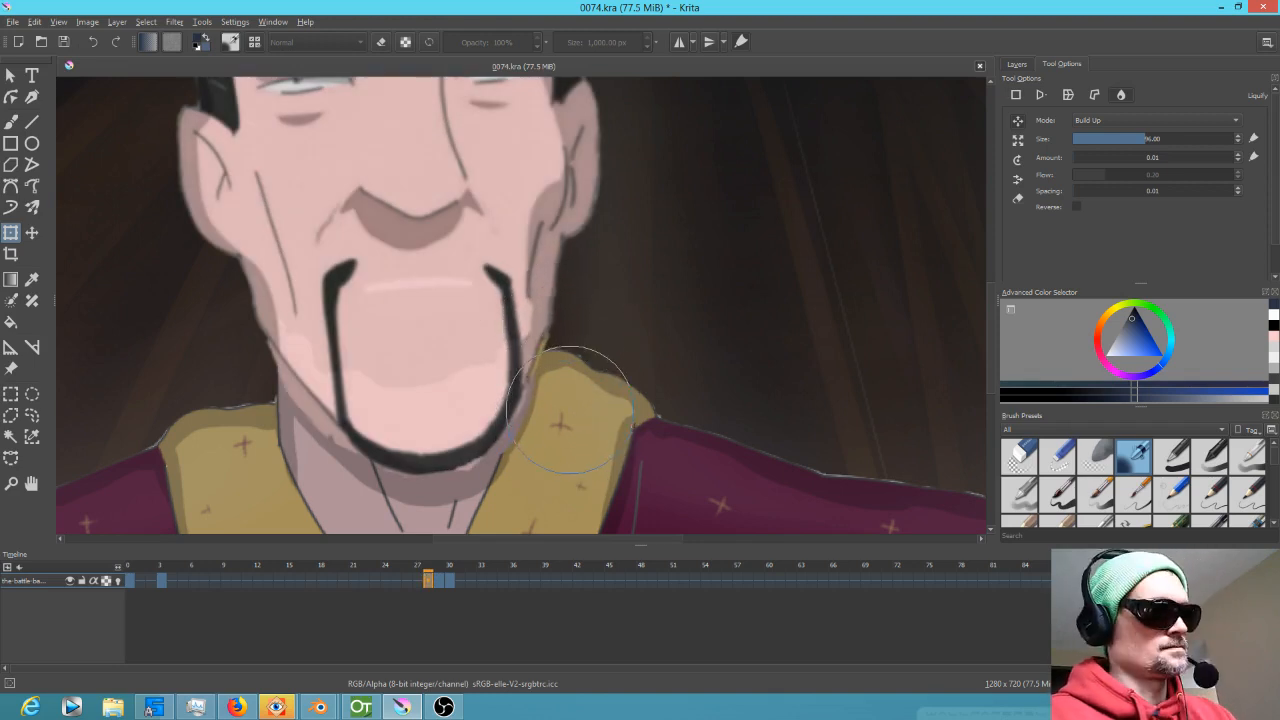
Flip between the neighbouring frames around 28 and 29 to compare the reshaped jaw outlines.
{"action": "key", "text": "Left"}
{"action": "key", "text": "Right"}
{"action": "key", "text": "Right"}
{"action": "key", "text": "Left"}
{"action": "key", "text": "Right"}
{"action": "key", "text": "Left"}
{"action": "key", "text": "Right"}
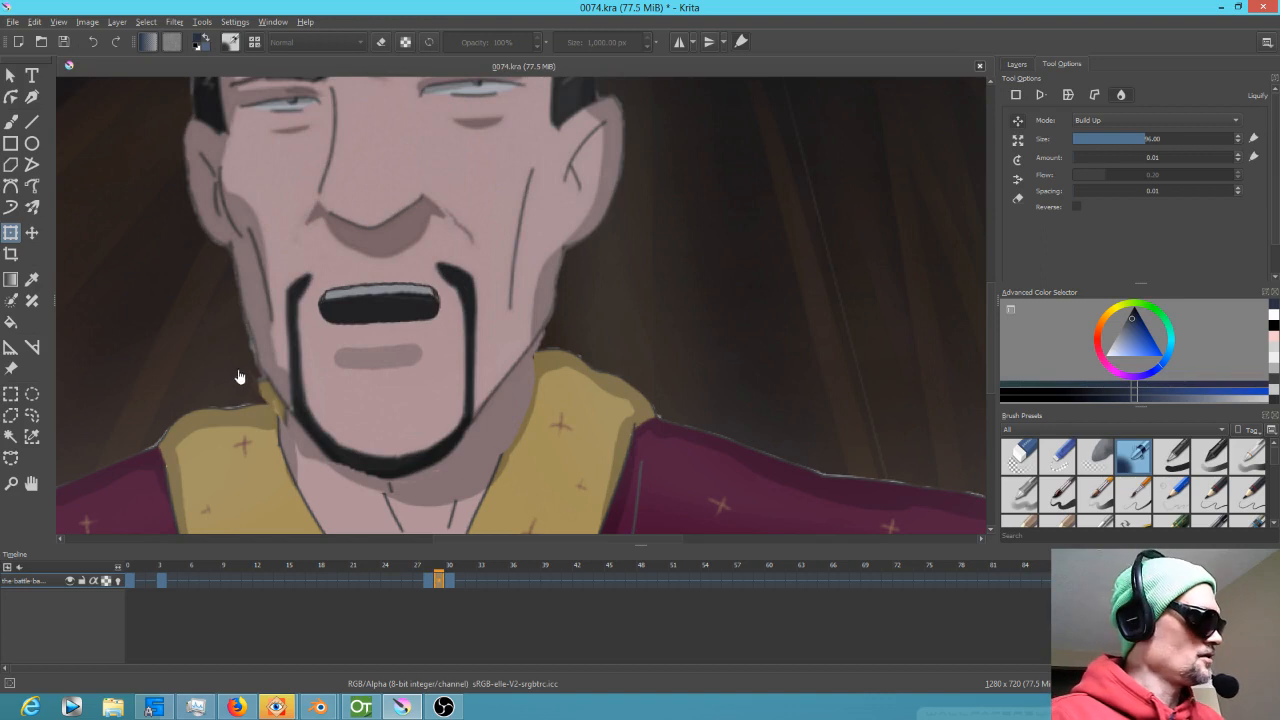
Erase the stray collar and neck fragments beside the jaw on head frame 29 with a soft airbrush eraser of about 22.5 px.
{"action": "key", "text": "b"}
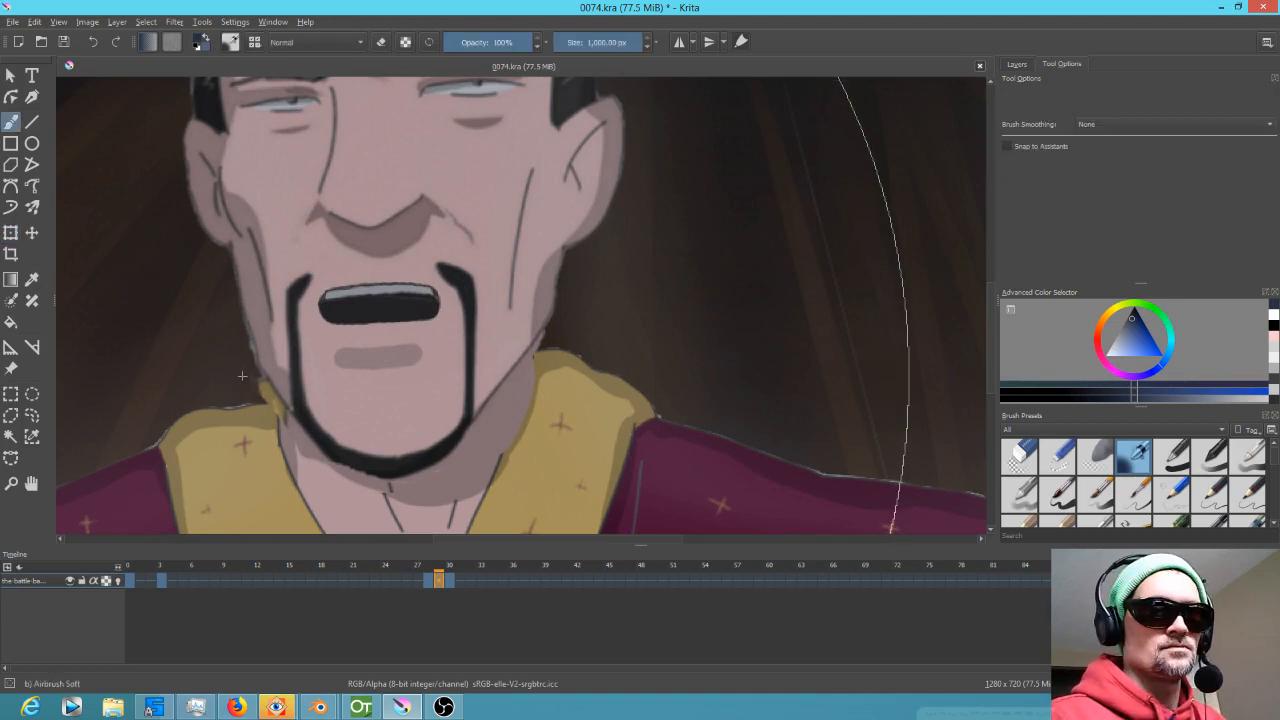
{"action": "left_click_drag", "start_coordinate": [511, 238], "coordinate": [292, 440], "text": "shift"}
{"action": "mouse_move", "coordinate": [631, 254]}
{"action": "left_mouse_down", "text": "shift"}
{"action": "mouse_move", "coordinate": [266, 460]}
{"action": "mouse_move", "coordinate": [338, 430]}
{"action": "mouse_move", "coordinate": [461, 266]}
{"action": "mouse_move", "coordinate": [313, 266]}
{"action": "left_mouse_up", "text": "shift"}
{"action": "left_click_drag", "start_coordinate": [595, 303], "coordinate": [539, 303], "text": "shift"}
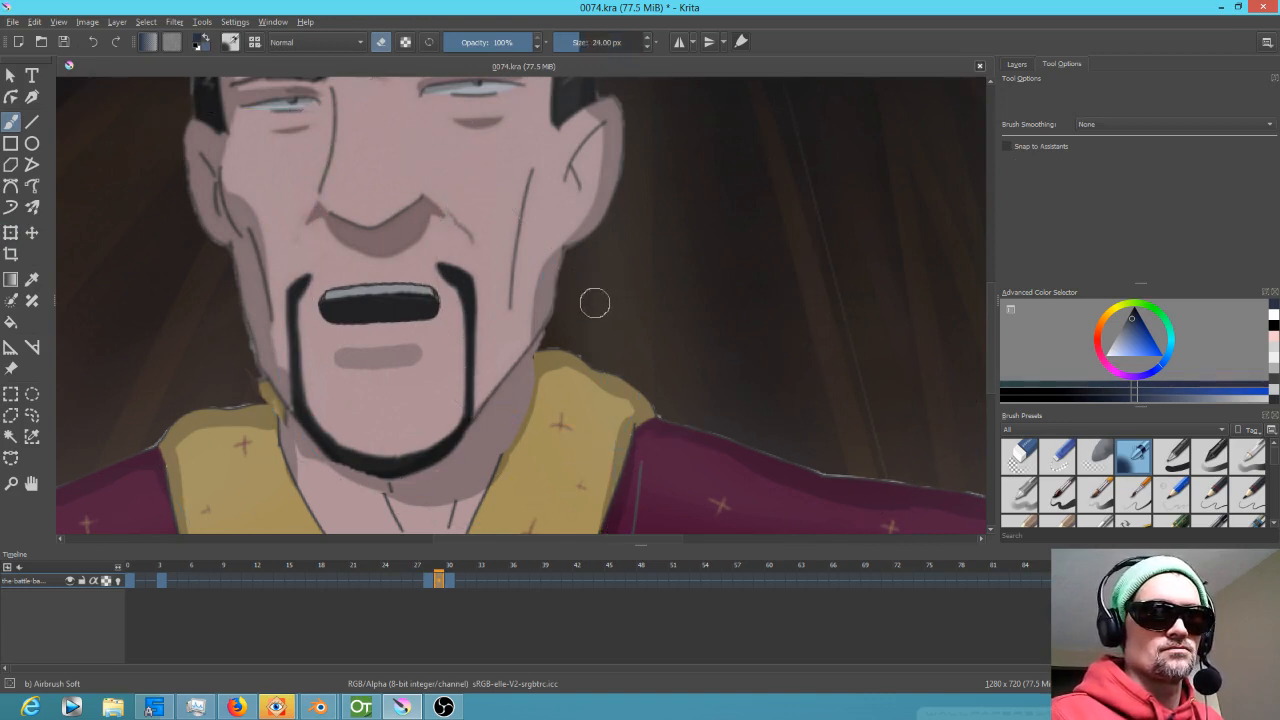
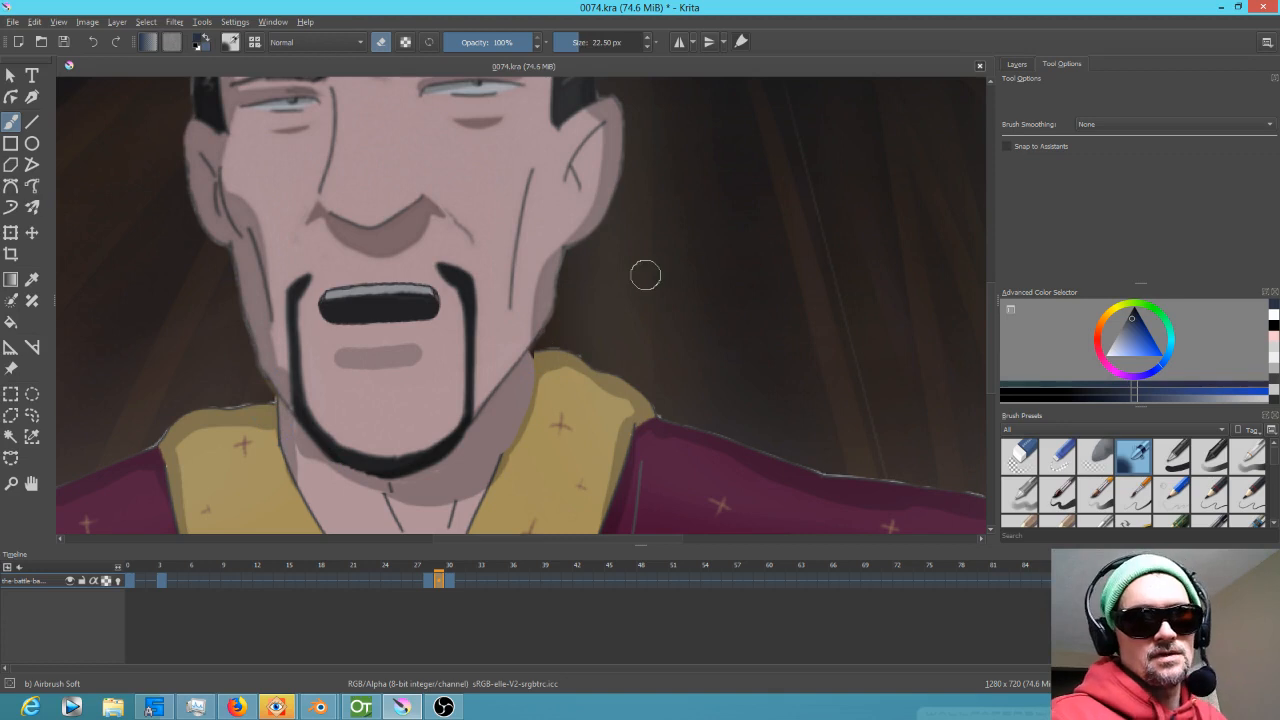
{"action": "key", "text": "Left"}
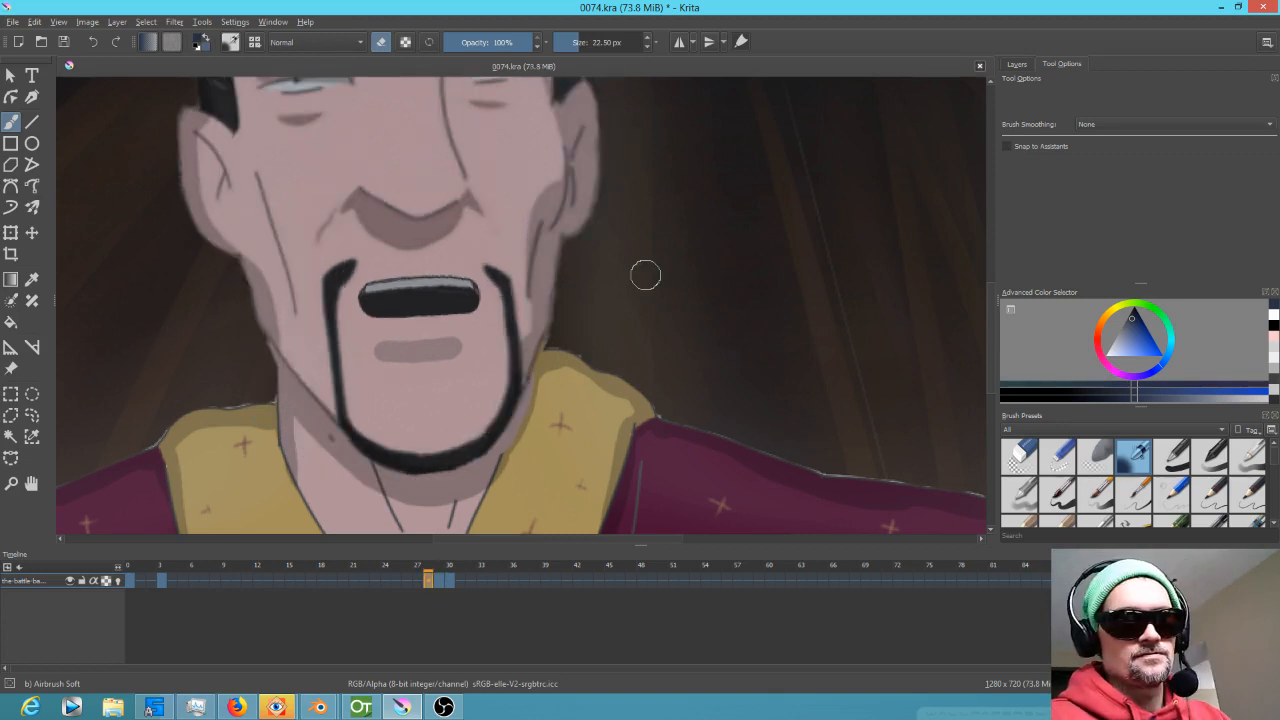
{"action": "key", "text": "Right"}
{"action": "key", "text": "Left"}
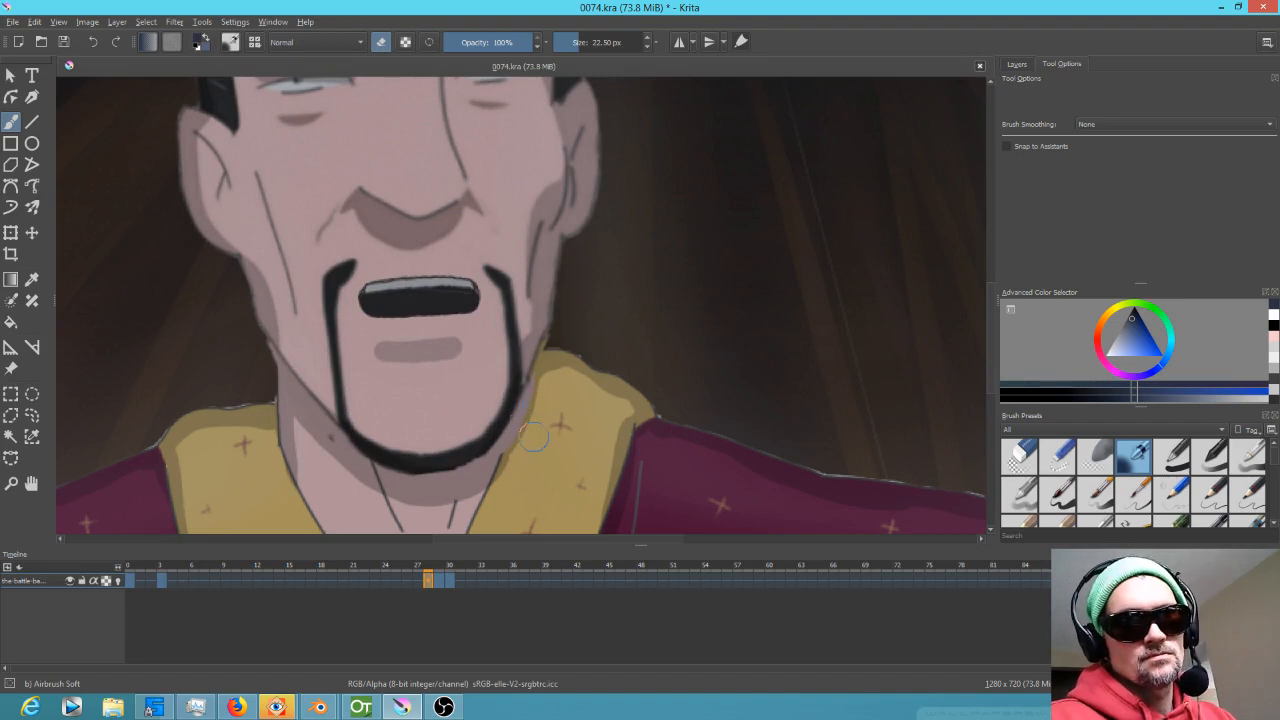
Step back and forth through the frames around 28 to 30 to compare the jaw outlines between the head drawings.
{"action": "key", "text": "Right"}
{"action": "key", "text": "Right"}
{"action": "key", "text": "Right"}
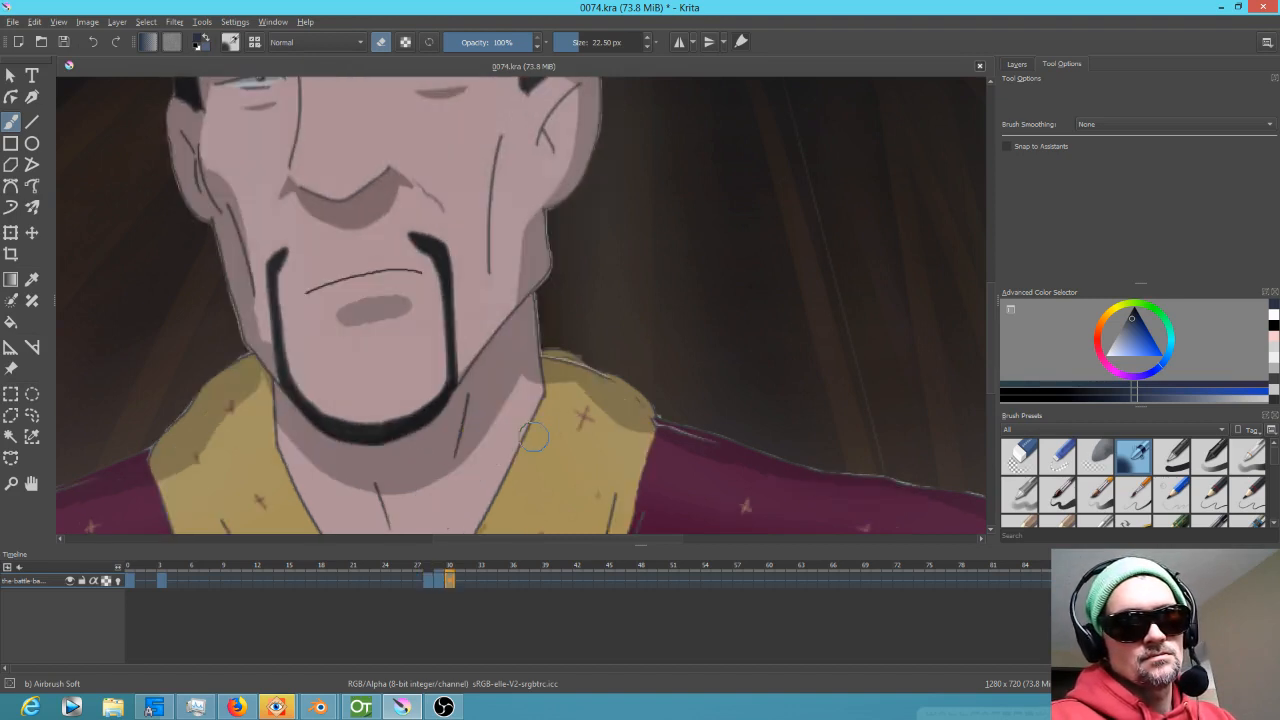
{"action": "key", "text": "Right"}
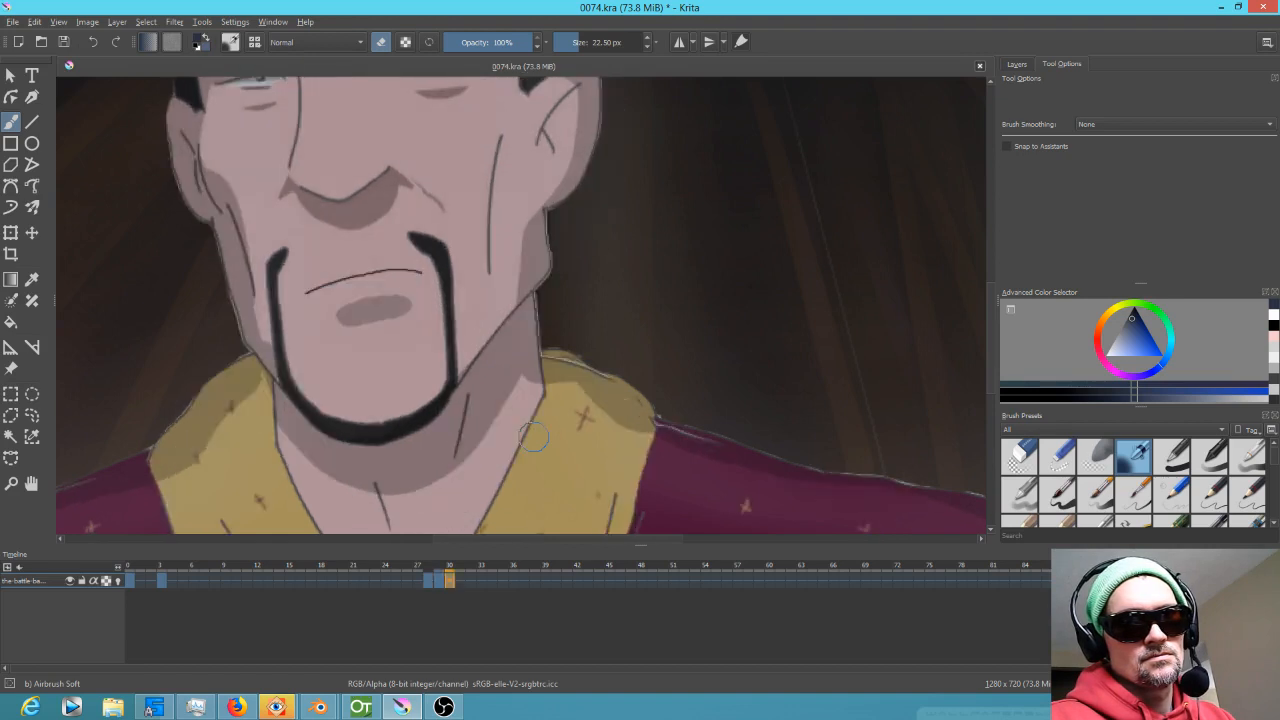
{"action": "key", "text": "Left"}
{"action": "key", "text": "Left"}
{"action": "key", "text": "Left"}
{"action": "key", "text": "Left"}
{"action": "key", "text": "Right"}
{"action": "key", "text": "Right"}
{"action": "key", "text": "Right"}
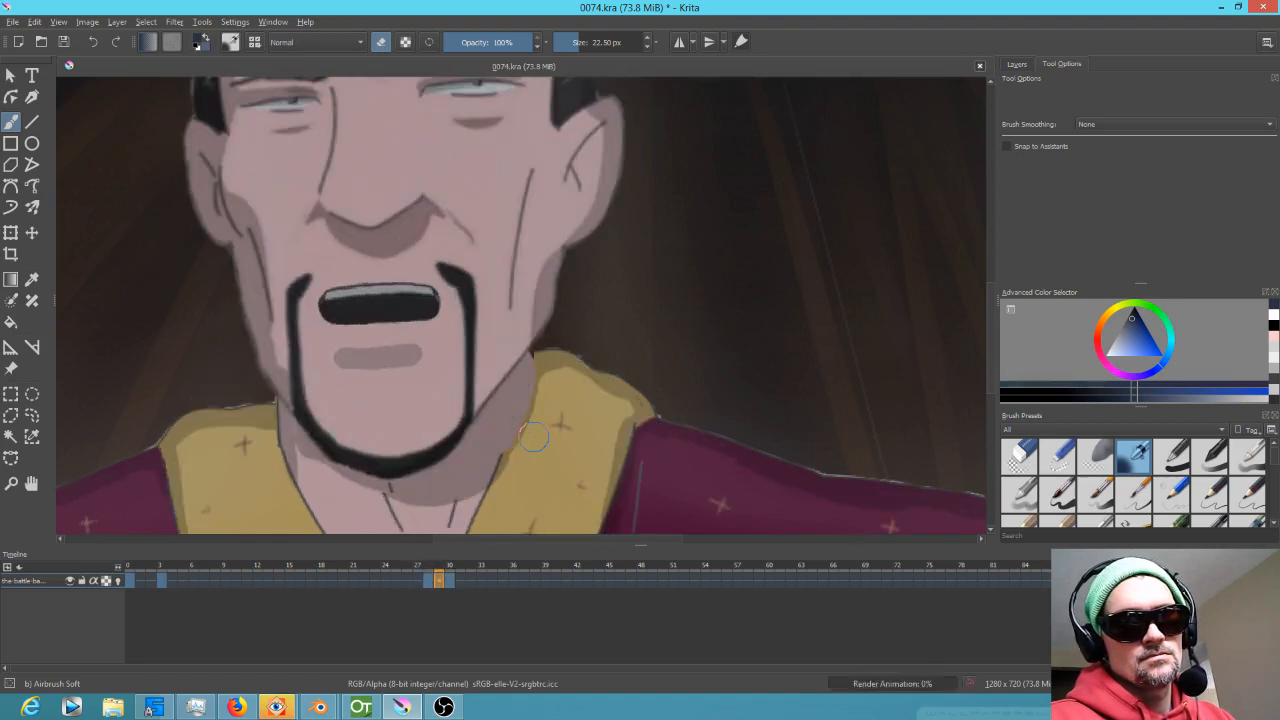
Push in the protruding jaw corner of the head on frame 30 with Liquify at a brush size of about 35.
{"action": "key", "text": "Right"}
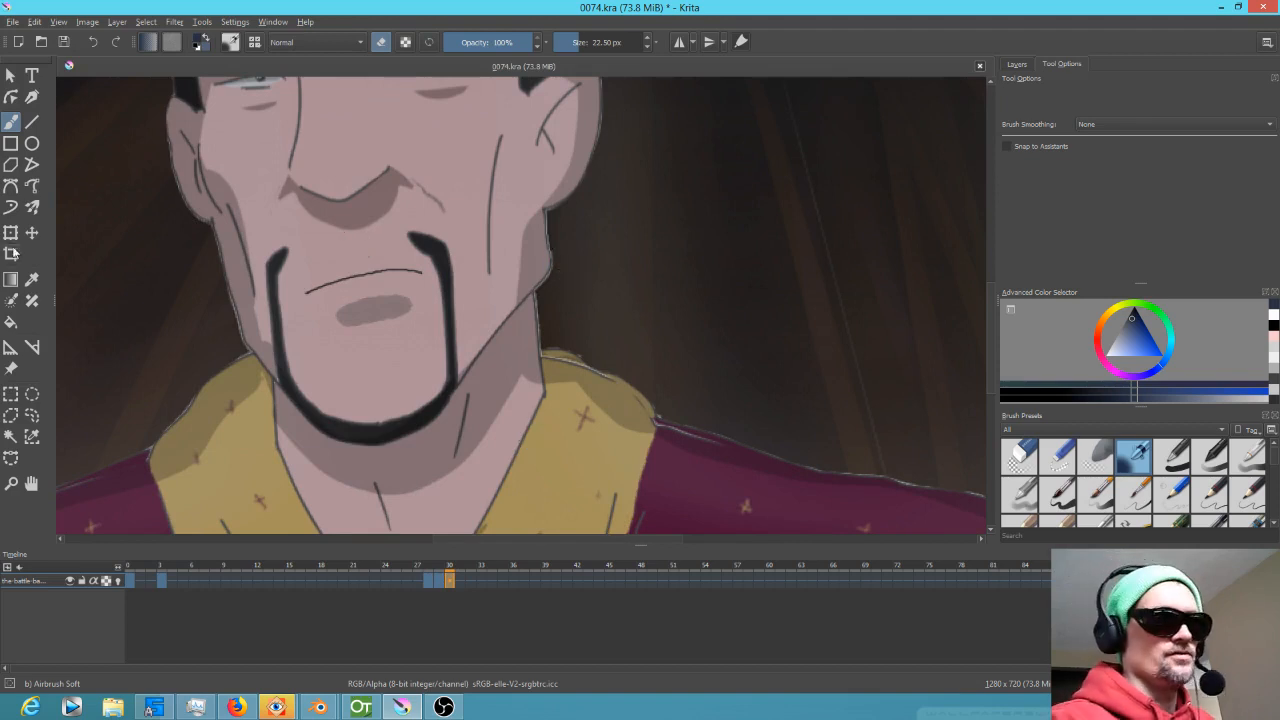
{"action": "key", "text": "ctrl+t"}
{"action": "left_click_drag", "start_coordinate": [543, 268], "coordinate": [597, 271]}
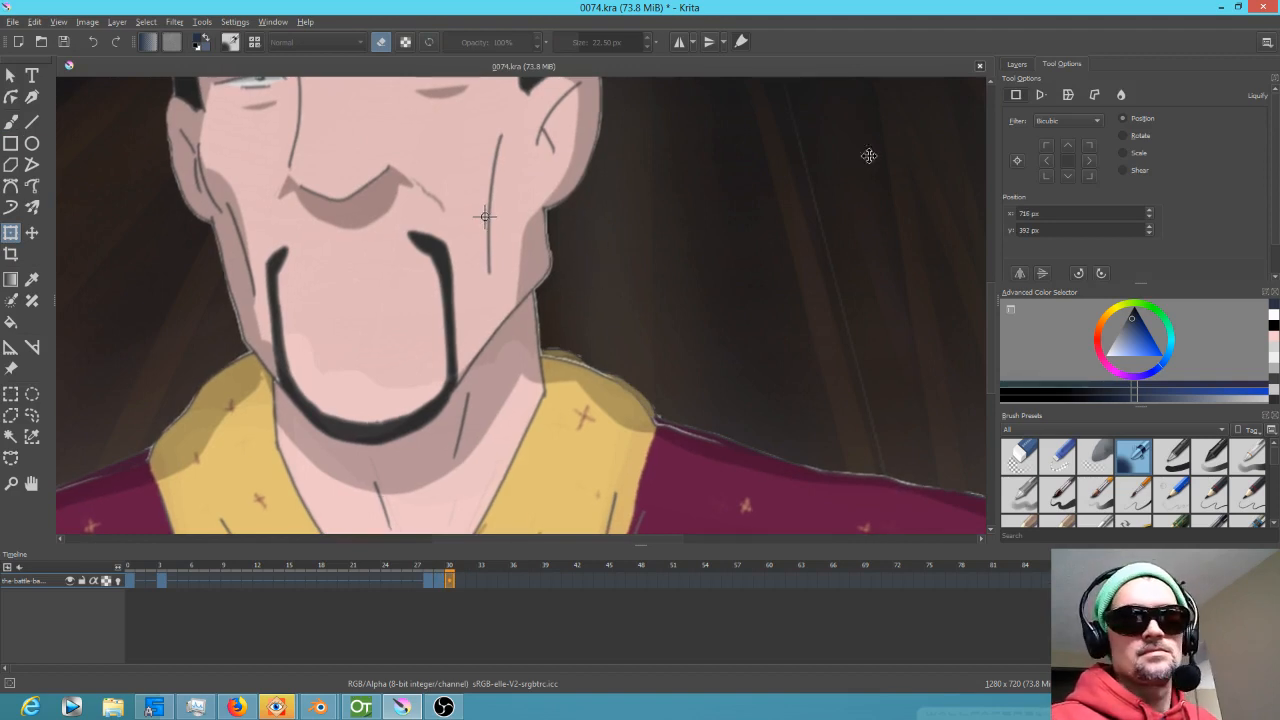
{"action": "left_click", "coordinate": [1122, 95]}
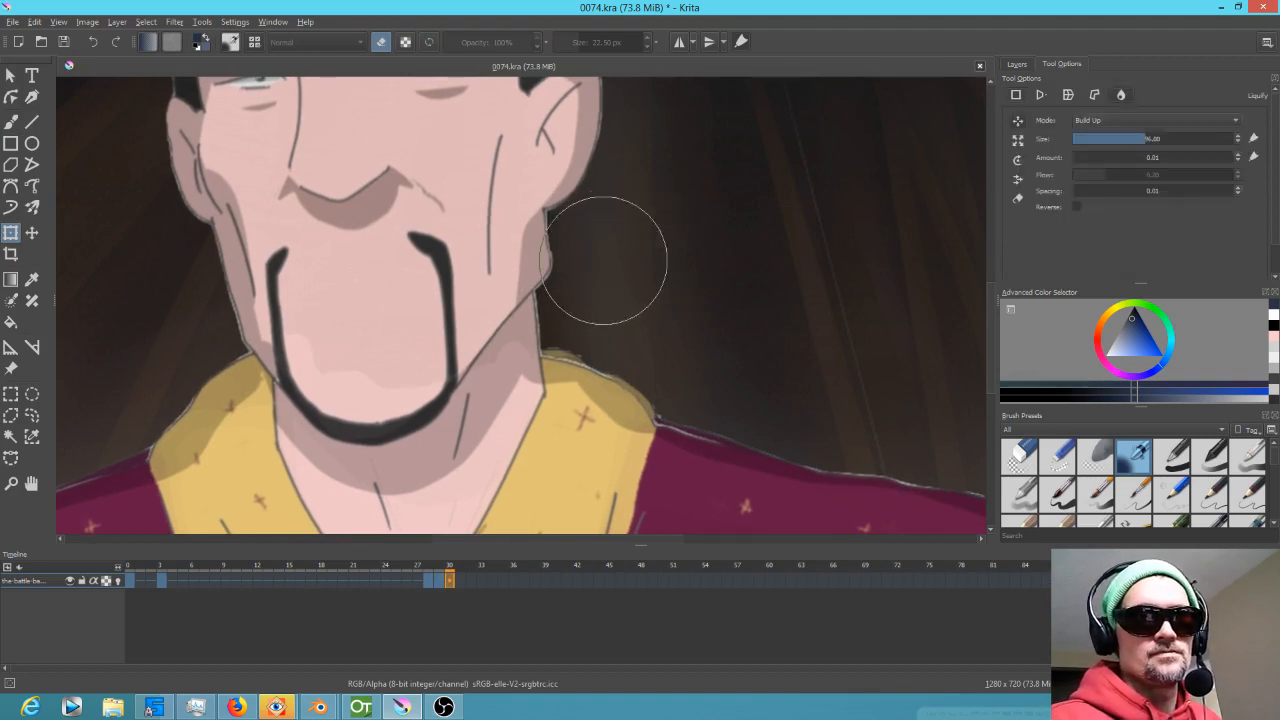
{"action": "mouse_move", "coordinate": [626, 247]}
{"action": "left_mouse_down", "text": "shift"}
{"action": "mouse_move", "coordinate": [584, 247]}
{"action": "mouse_move", "coordinate": [548, 281]}
{"action": "mouse_move", "coordinate": [553, 257]}
{"action": "mouse_move", "coordinate": [548, 283]}
{"action": "left_mouse_up", "text": "shift"}
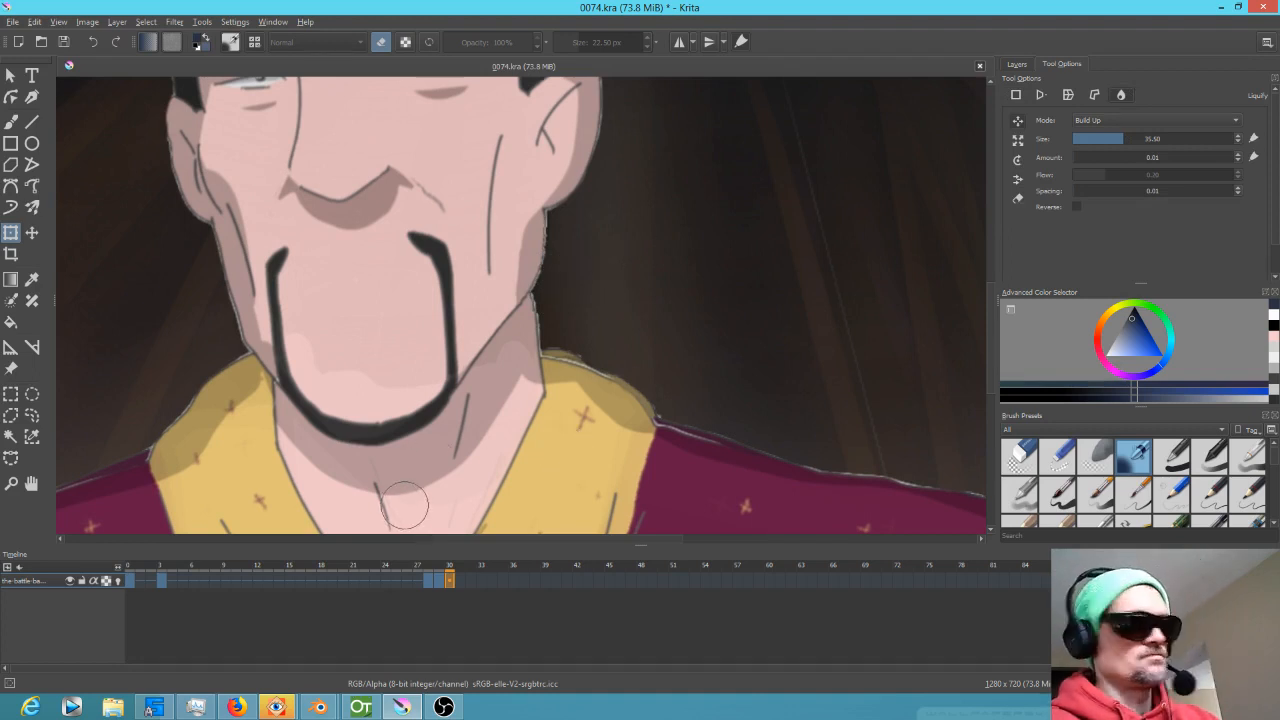
{"action": "key", "text": "Return"}
Play the animation from frame 0 with the whole scene in view to review the head turn.
{"action": "left_click_drag", "start_coordinate": [452, 577], "coordinate": [65, 533]}
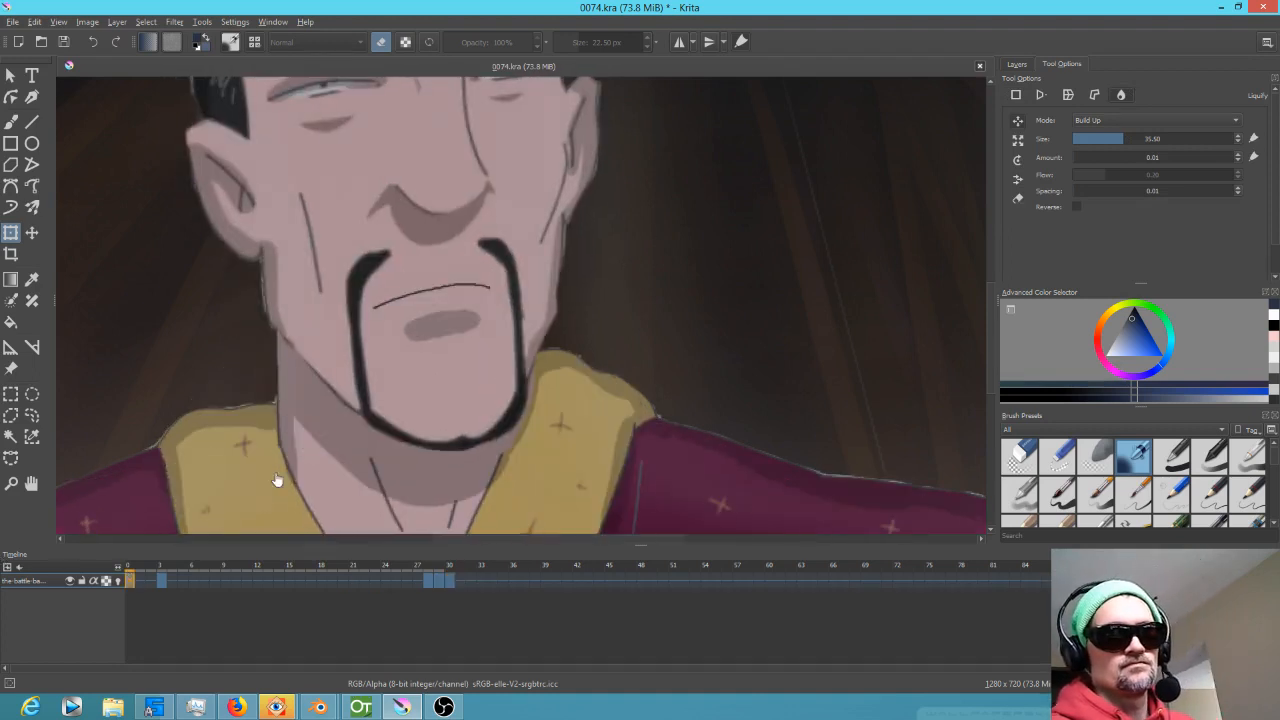
{"action": "scroll", "coordinate": [571, 343], "scroll_direction": "down", "scroll_amount": 4}
{"action": "key", "text": "space"}
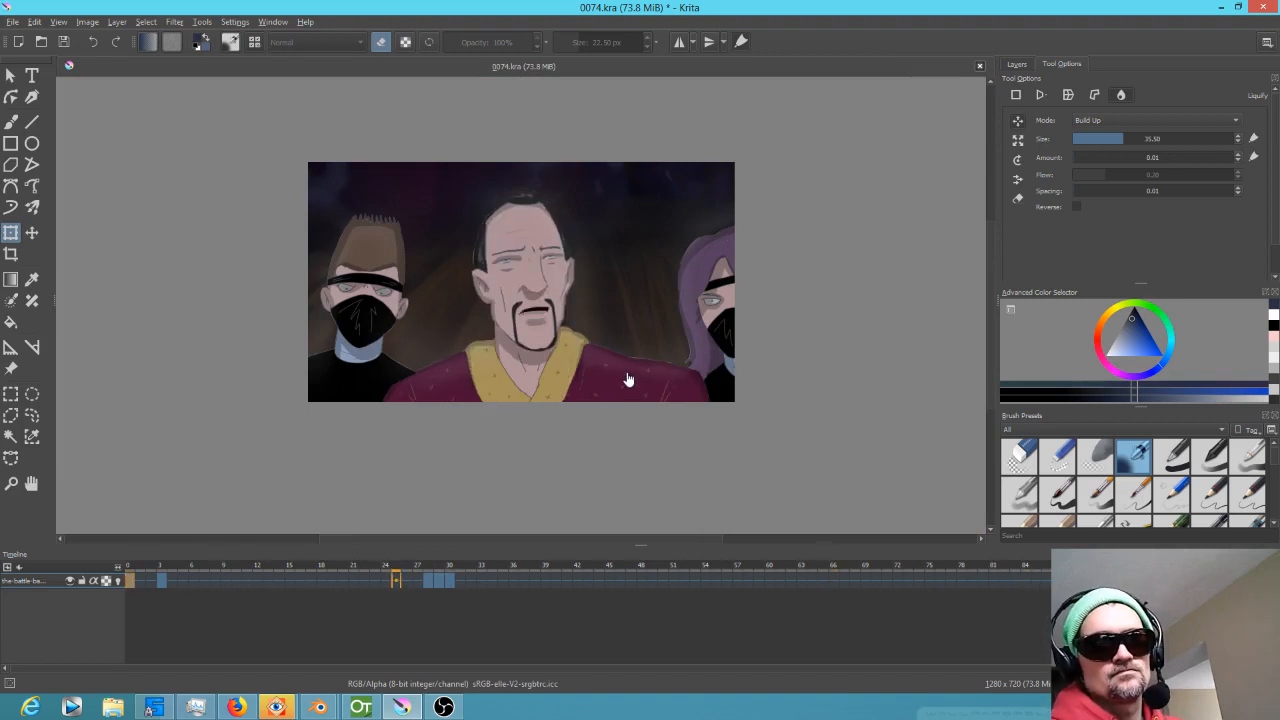
{"action": "key", "text": "space"}
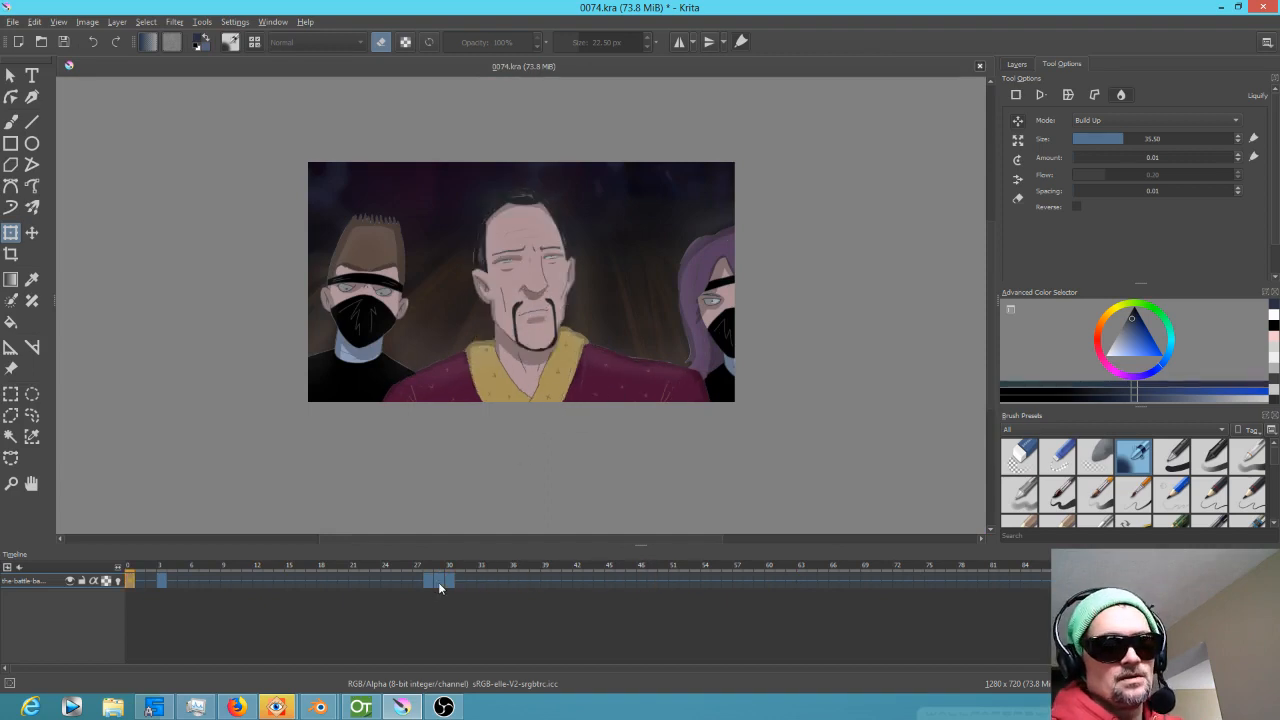
Remove the head layer's keyframe at frame 29, keeping the one at frame 30 in place, and play the animation from the start.
{"action": "left_click_drag", "start_coordinate": [420, 568], "coordinate": [437, 570]}
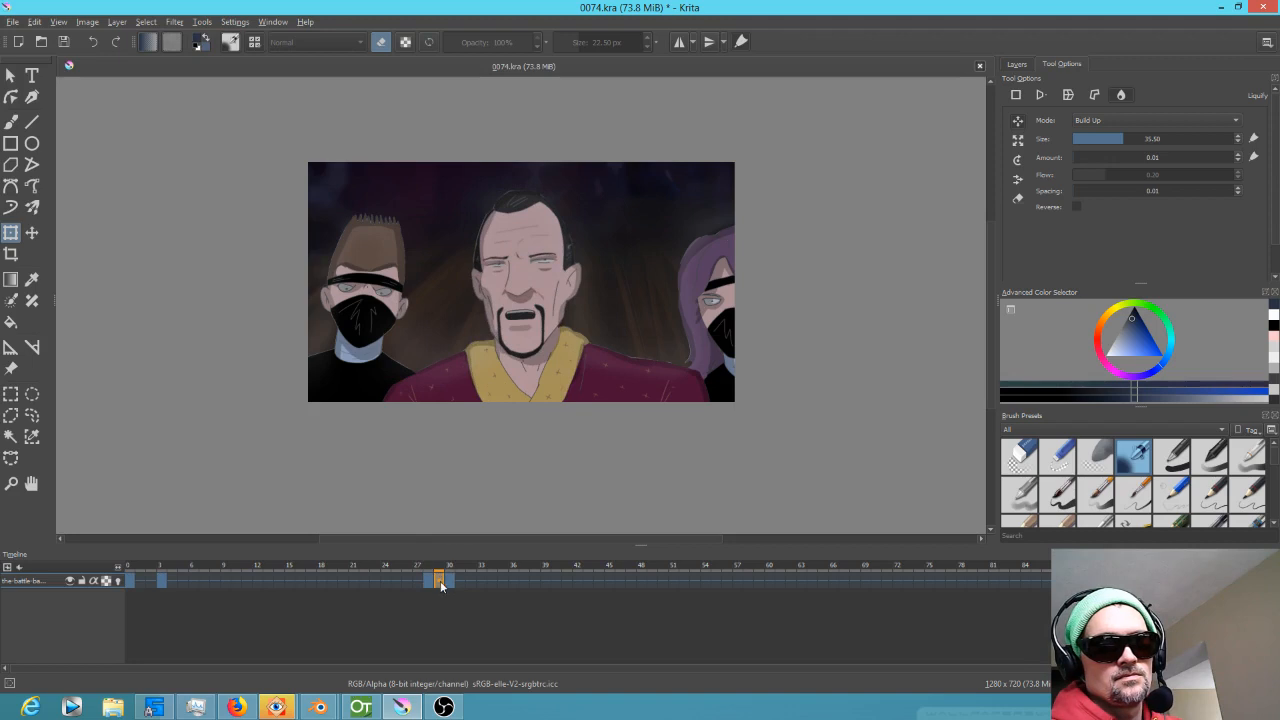
{"action": "right_click", "coordinate": [439, 581]}
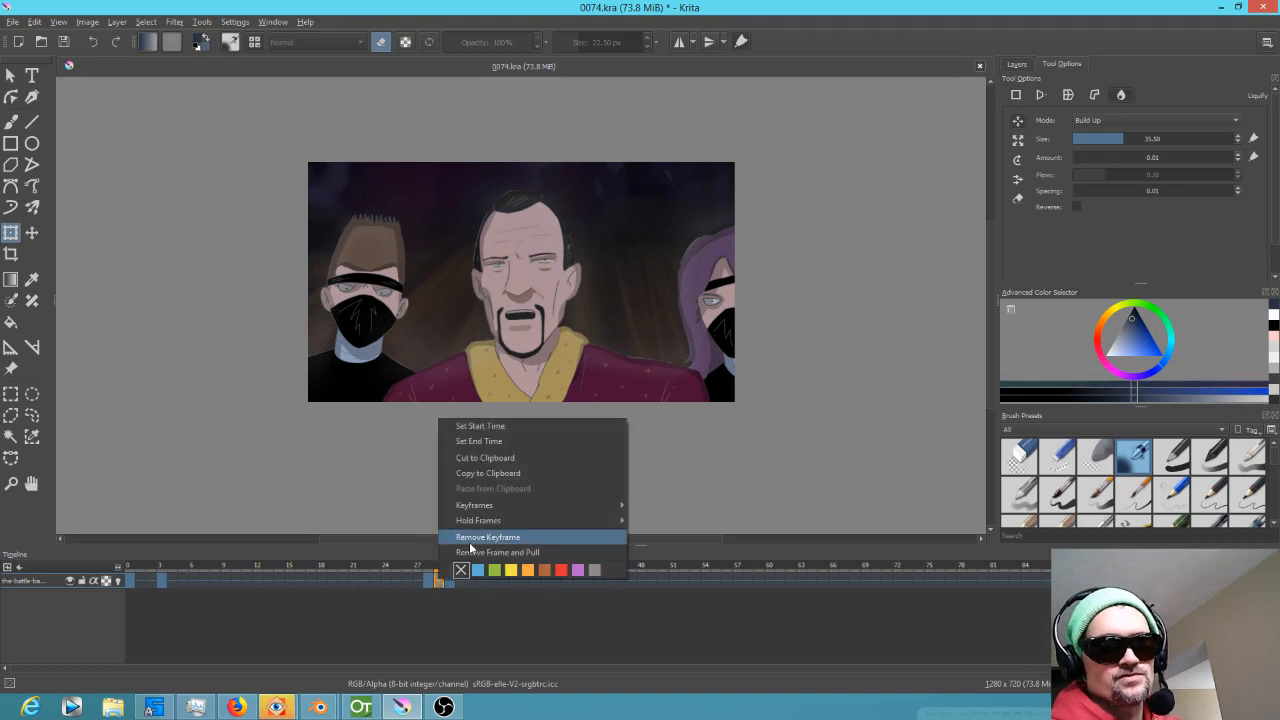
{"action": "left_click", "coordinate": [463, 552]}
{"action": "left_click_drag", "start_coordinate": [129, 570], "coordinate": [248, 558]}
{"action": "key", "text": "space"}
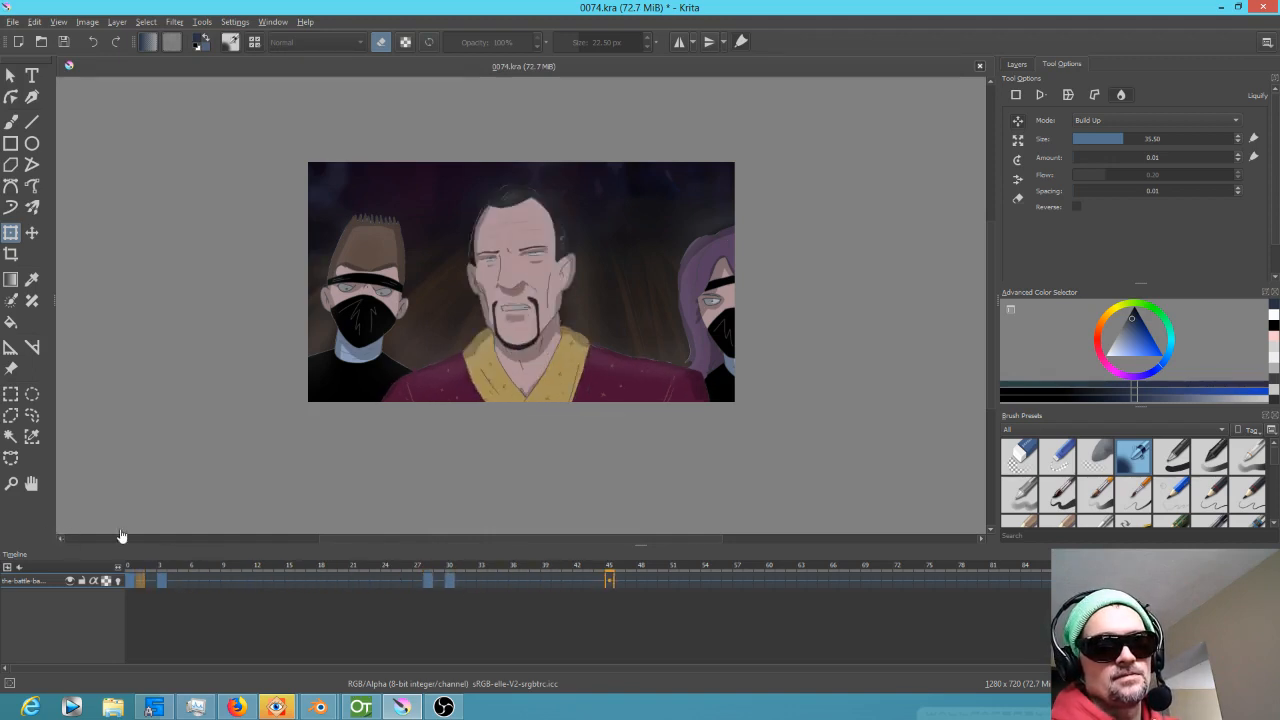
On the mouth layer, check the mouth placement from frame 24 onward and remove the keyframe at frame 29.
{"action": "left_click", "coordinate": [1017, 64]}
{"action": "left_click", "coordinate": [1088, 200]}
{"action": "left_click", "coordinate": [351, 571]}
{"action": "scroll", "coordinate": [546, 356], "scroll_direction": "up", "scroll_amount": 5}
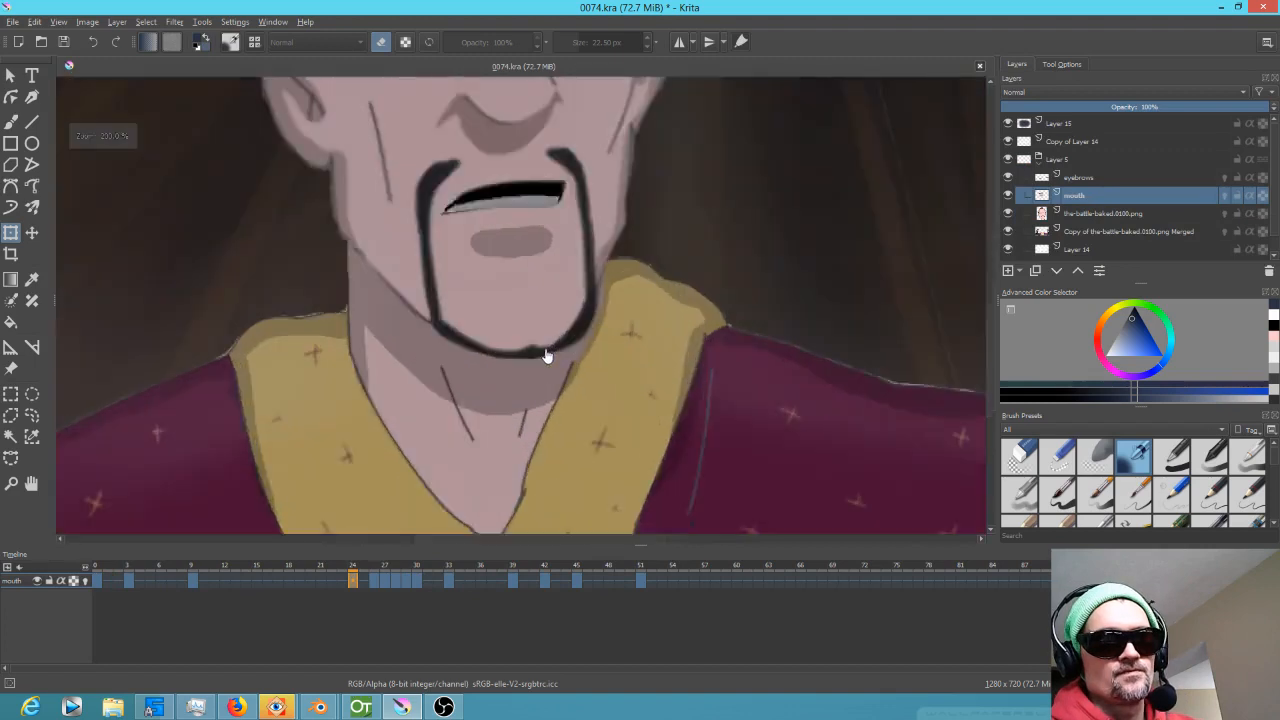
{"action": "left_click_drag", "start_coordinate": [546, 356], "coordinate": [576, 456]}
{"action": "key", "text": "Right"}
{"action": "key", "text": "Right"}
{"action": "key", "text": "Right"}
{"action": "key", "text": "Right"}
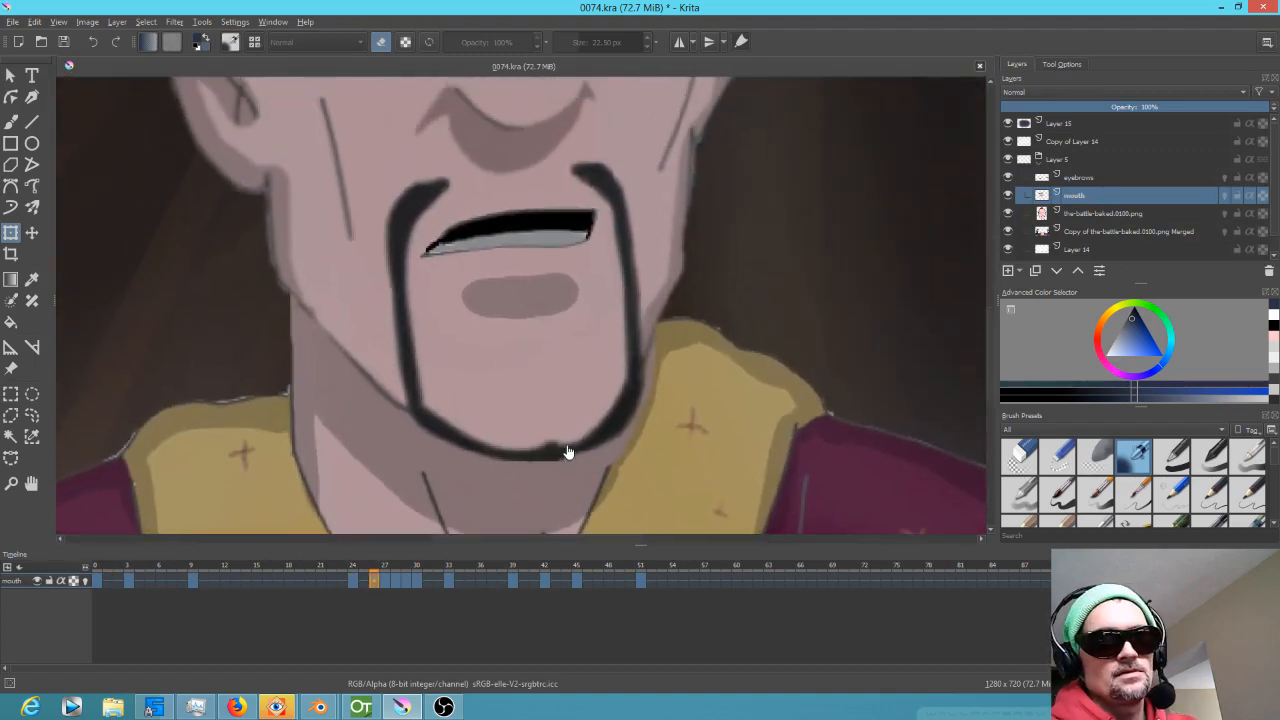
{"action": "scroll", "coordinate": [574, 431], "scroll_direction": "down", "scroll_amount": 3}
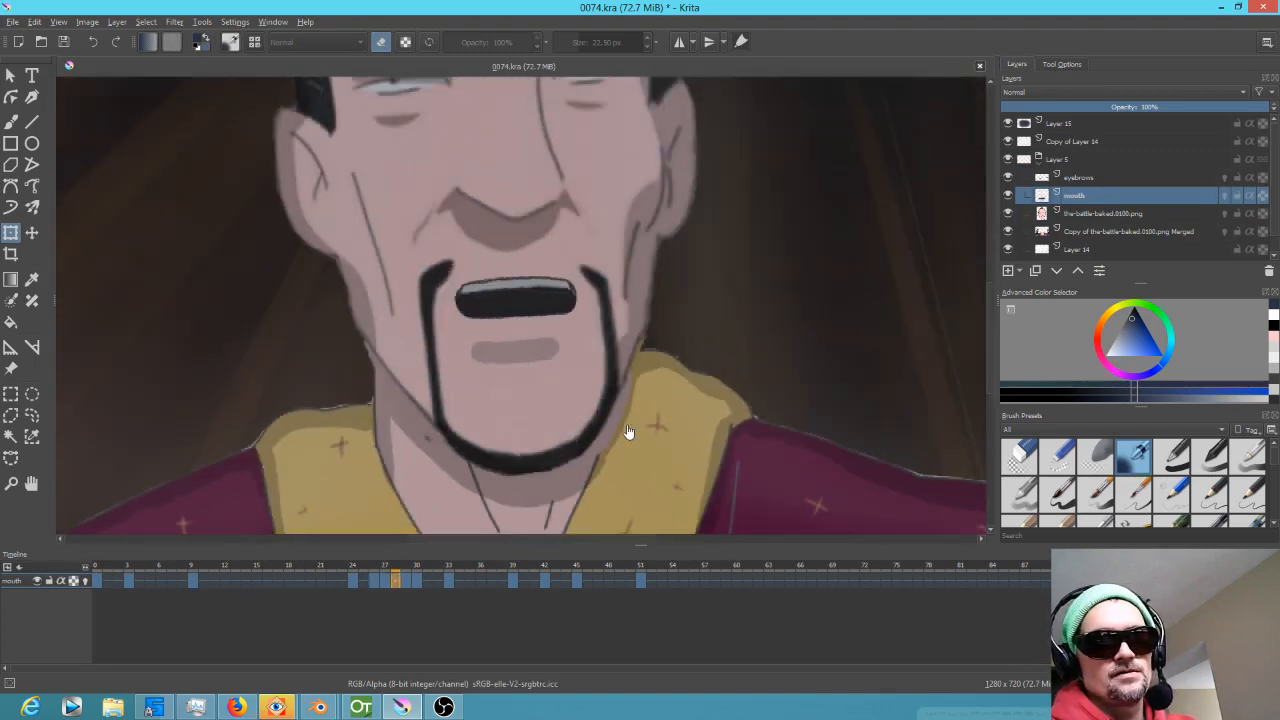
{"action": "key", "text": "Right"}
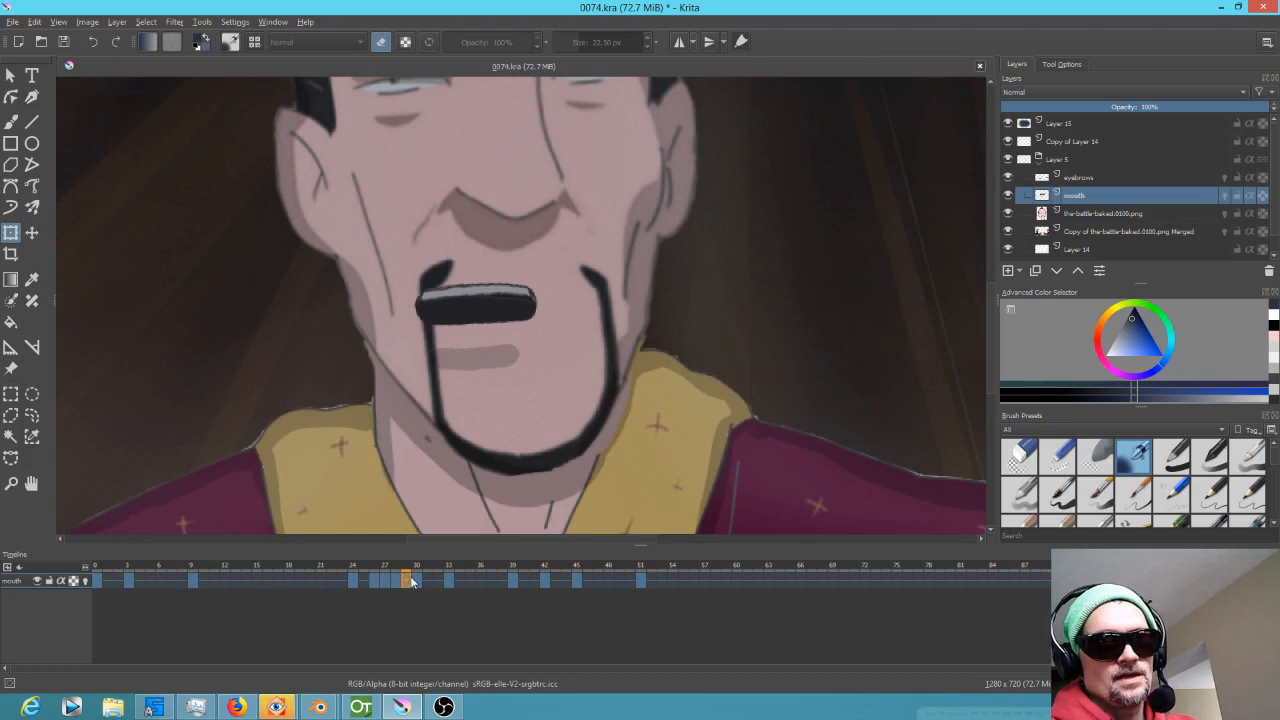
{"action": "right_click", "coordinate": [412, 582]}
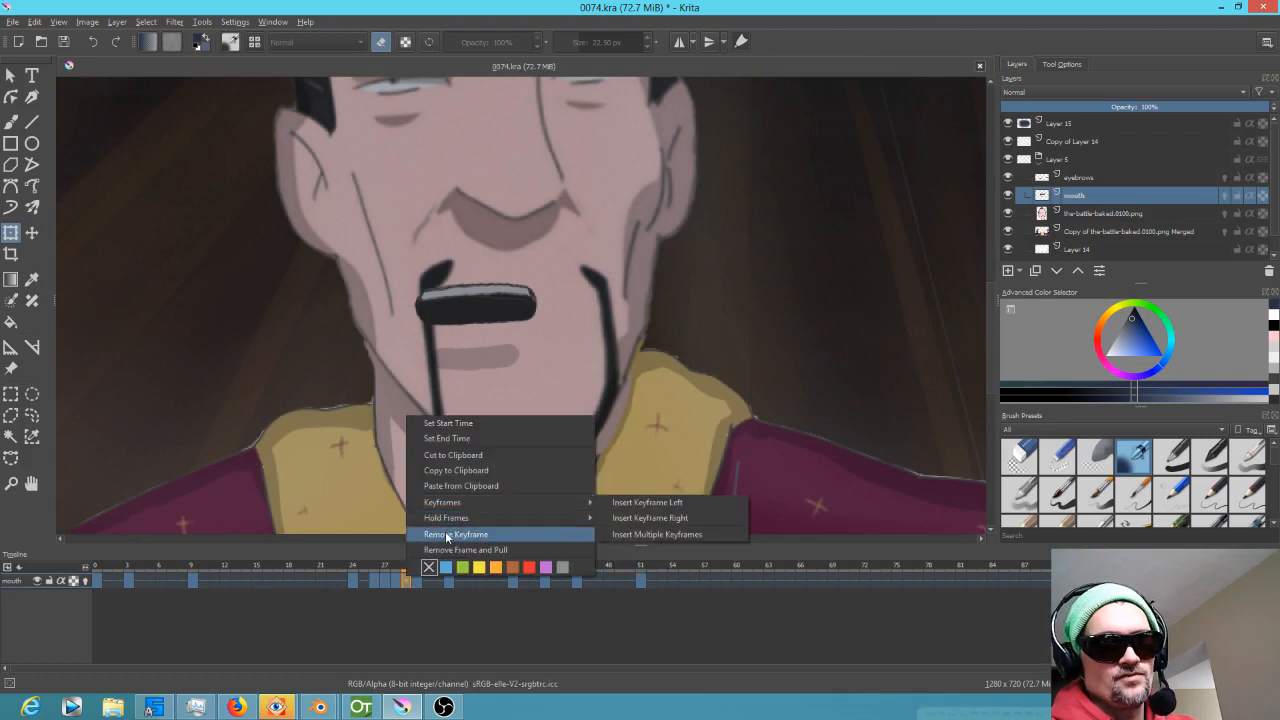
{"action": "left_click", "coordinate": [447, 536]}
{"action": "left_click", "coordinate": [421, 570]}
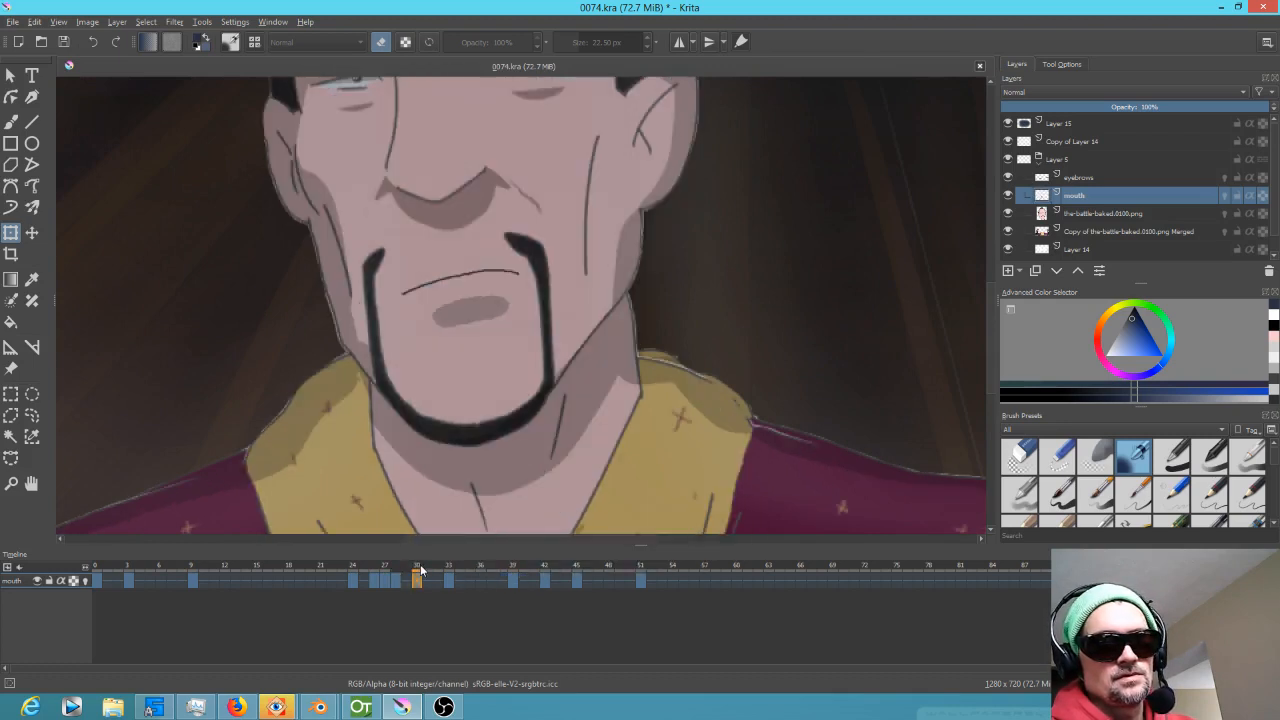
Remove the mouth layer's keyframe at frame 26 and go to its keyframe at frame 27.
{"action": "mouse_move", "coordinate": [364, 572]}
{"action": "left_mouse_down"}
{"action": "mouse_move", "coordinate": [347, 572]}
{"action": "mouse_move", "coordinate": [391, 573]}
{"action": "mouse_move", "coordinate": [343, 572]}
{"action": "mouse_move", "coordinate": [370, 571]}
{"action": "left_mouse_up"}
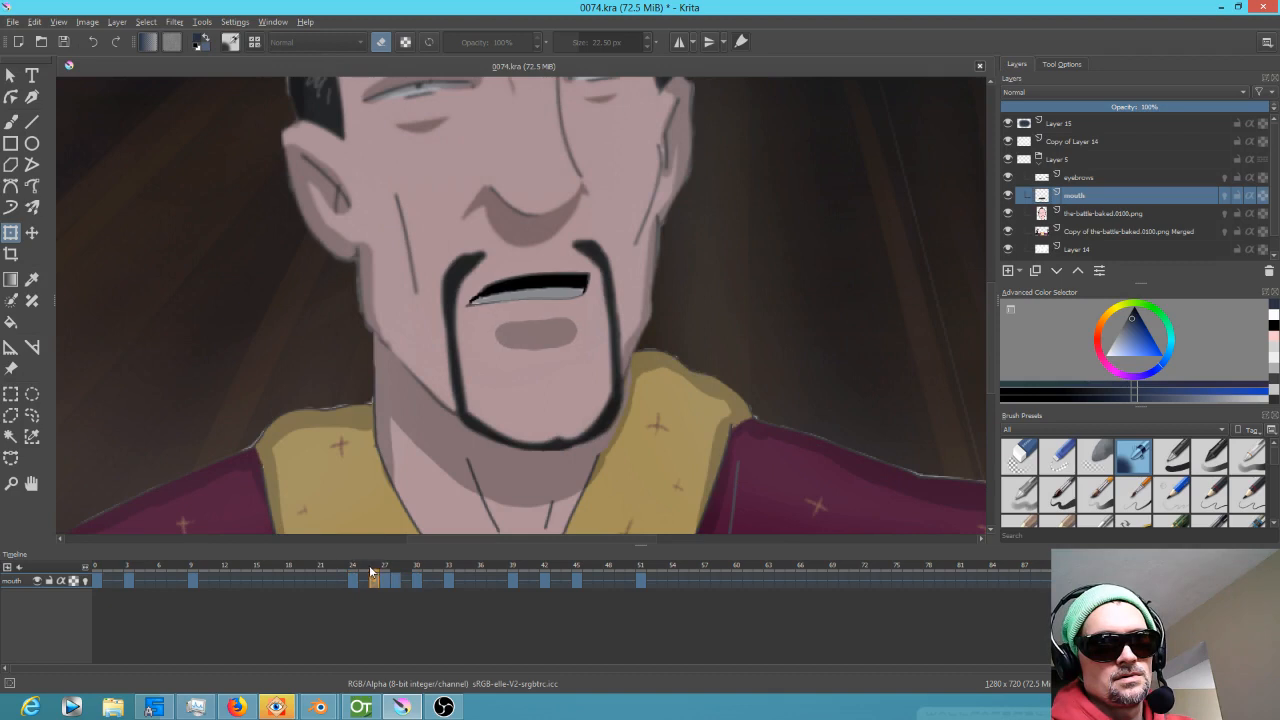
{"action": "right_click", "coordinate": [376, 580]}
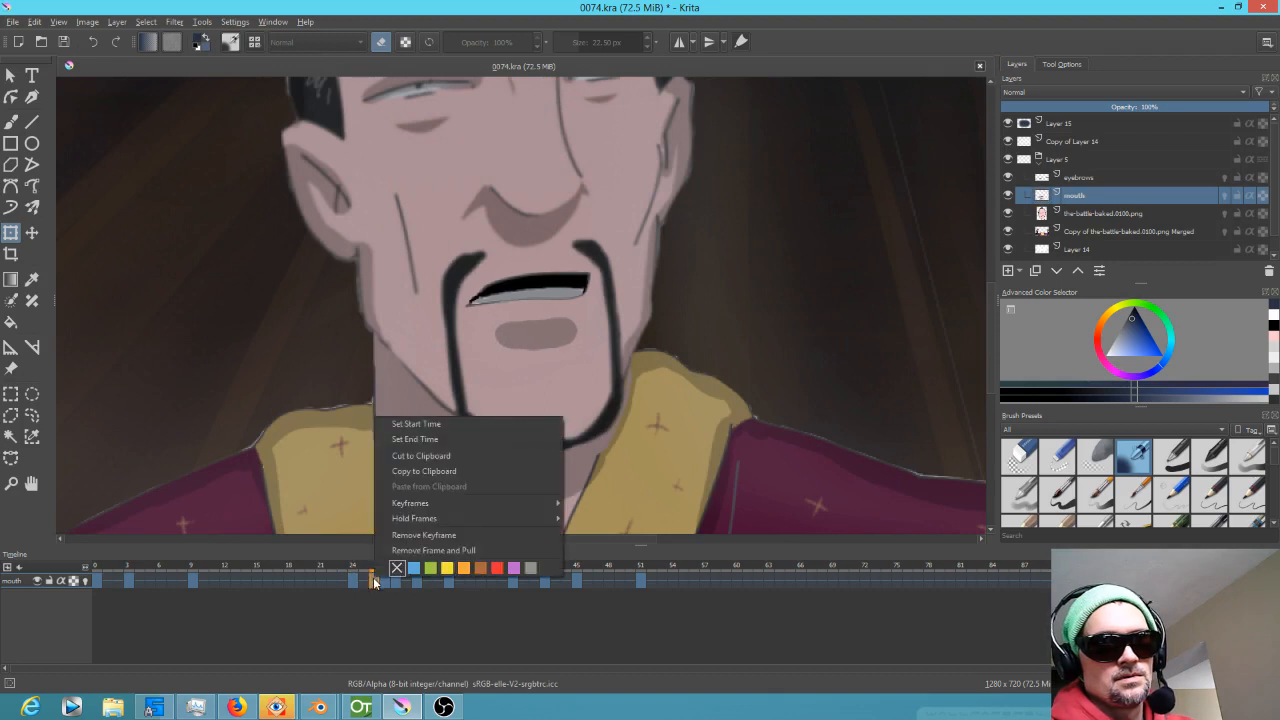
{"action": "left_click", "coordinate": [415, 532]}
{"action": "left_click_drag", "start_coordinate": [360, 570], "coordinate": [387, 575]}
{"action": "key", "text": "Delete"}
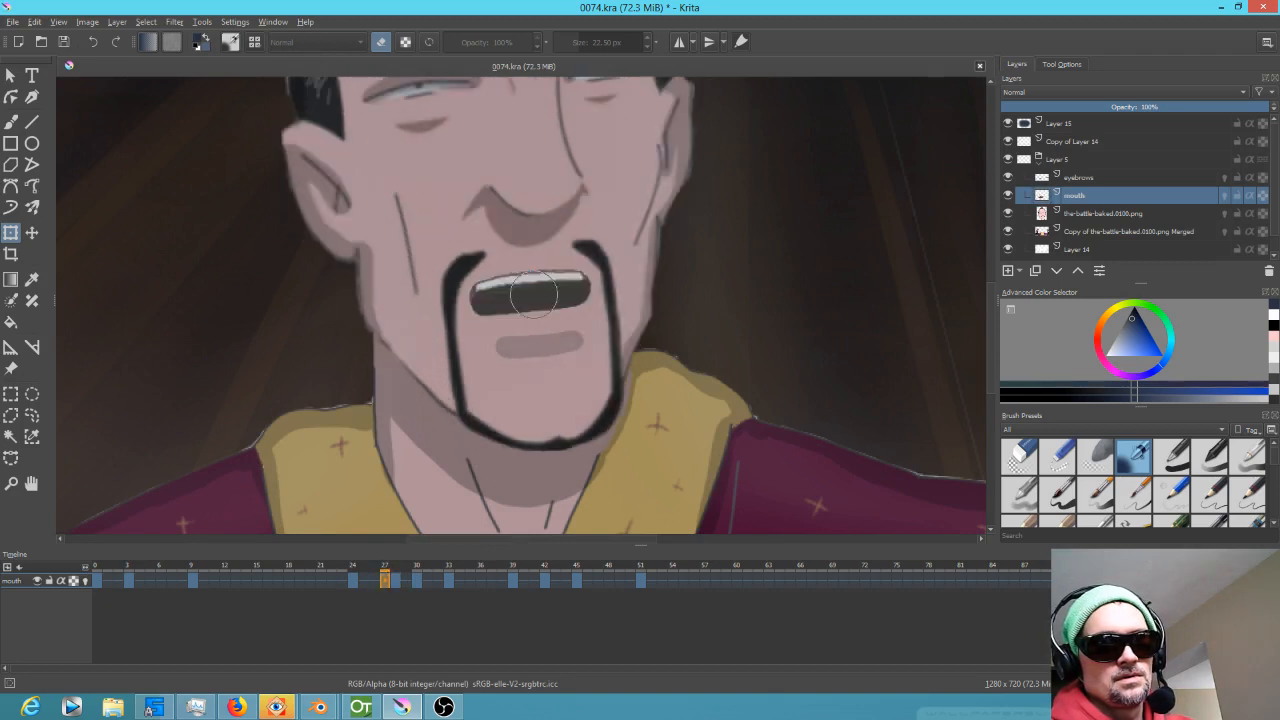
Transform the mouth, nudging it slightly to the right on frame 27 and tilting it slightly counterclockwise on frame 28.
{"action": "left_click", "coordinate": [1063, 66]}
{"action": "left_click_drag", "start_coordinate": [548, 297], "coordinate": [553, 297]}
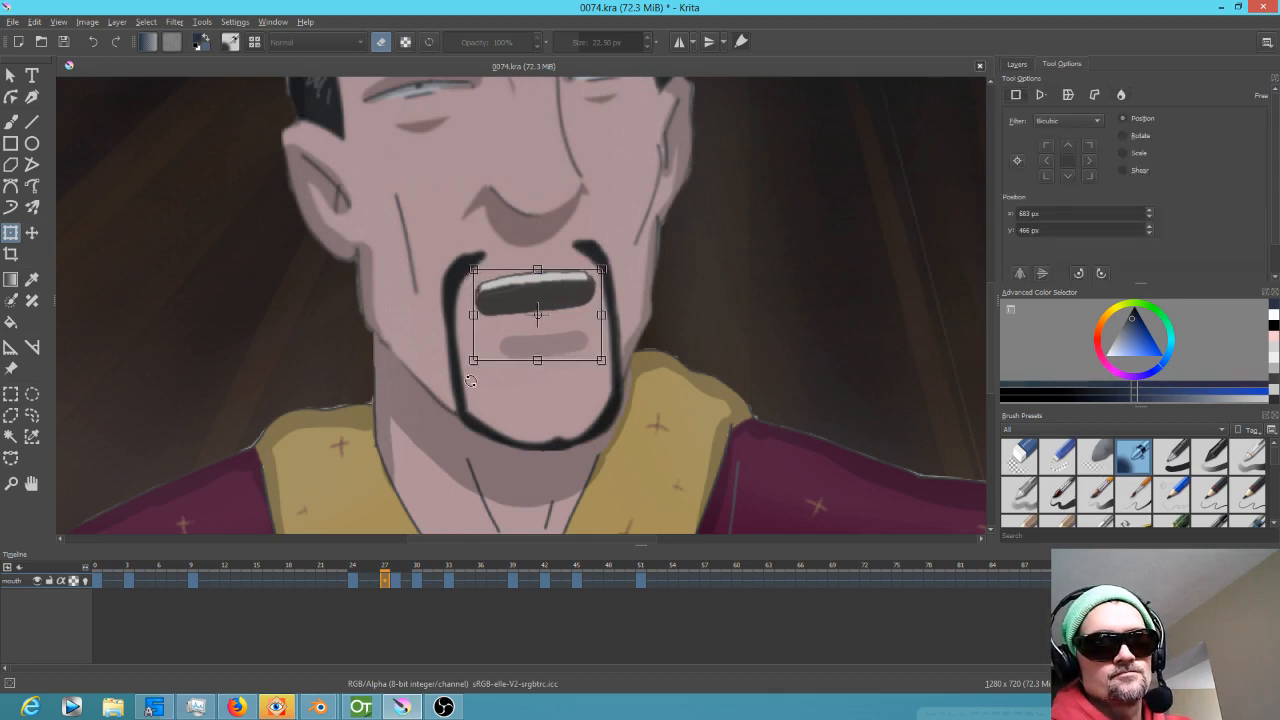
{"action": "left_click", "coordinate": [395, 582]}
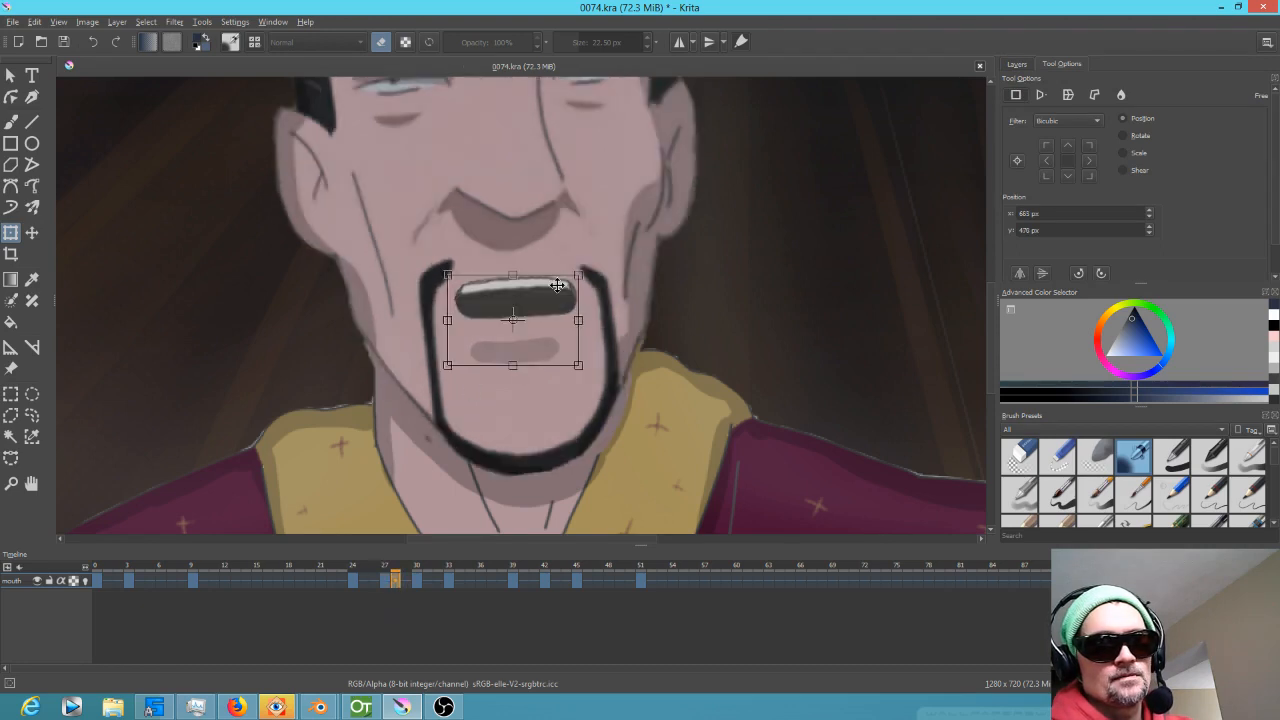
{"action": "left_click_drag", "start_coordinate": [600, 281], "coordinate": [599, 278]}
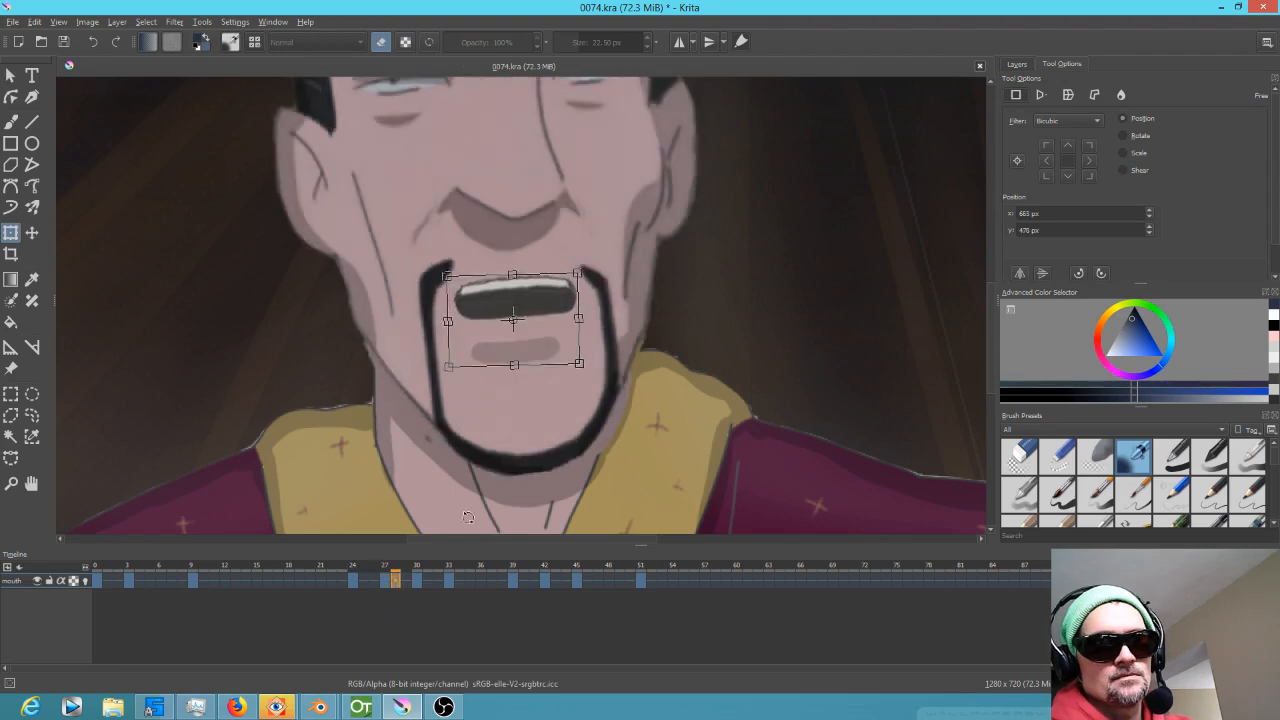
Rotate the closed mouth slightly and nudge it to the left on frame 30.
{"action": "left_click", "coordinate": [417, 580]}
{"action": "left_click", "coordinate": [466, 320]}
{"action": "left_click_drag", "start_coordinate": [573, 313], "coordinate": [570, 325]}
{"action": "left_click_drag", "start_coordinate": [482, 317], "coordinate": [474, 316]}
Lower the mouth layer's opacity to 80%, checking the teeth and mouth colours on frames 33 and 28.
{"action": "left_click", "coordinate": [449, 580]}
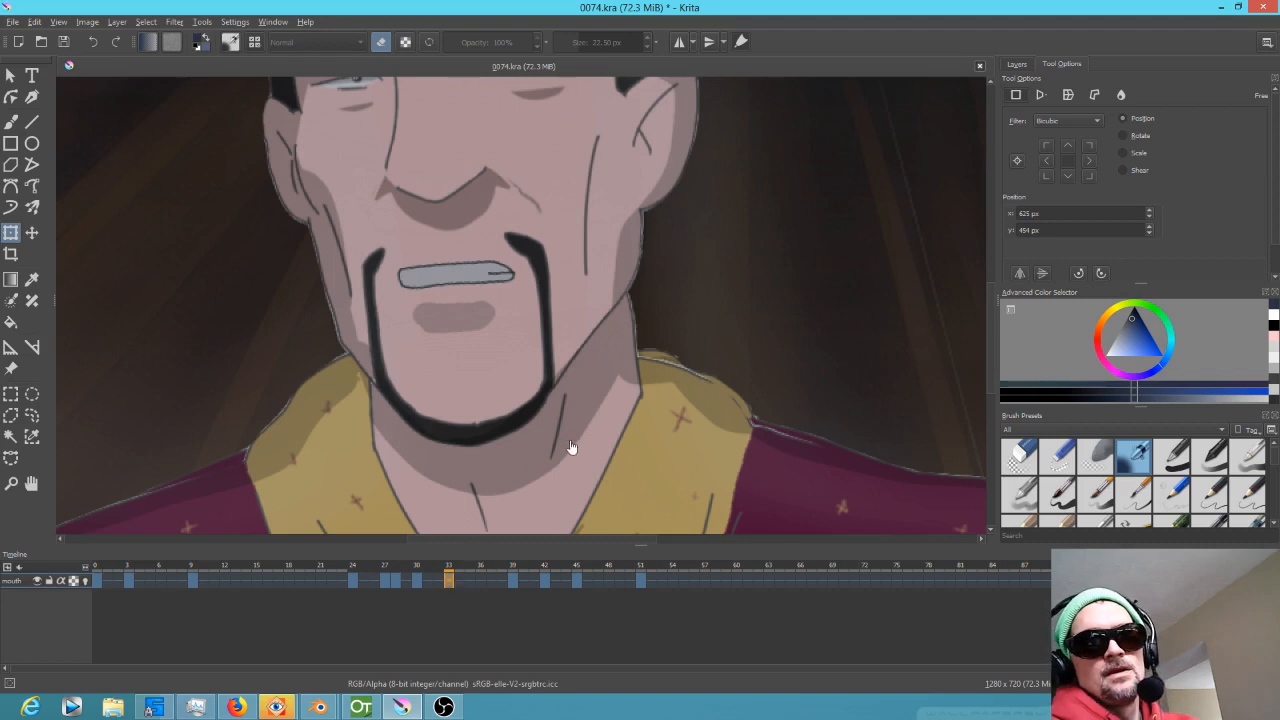
{"action": "scroll", "coordinate": [544, 371], "scroll_direction": "down", "scroll_amount": 2}
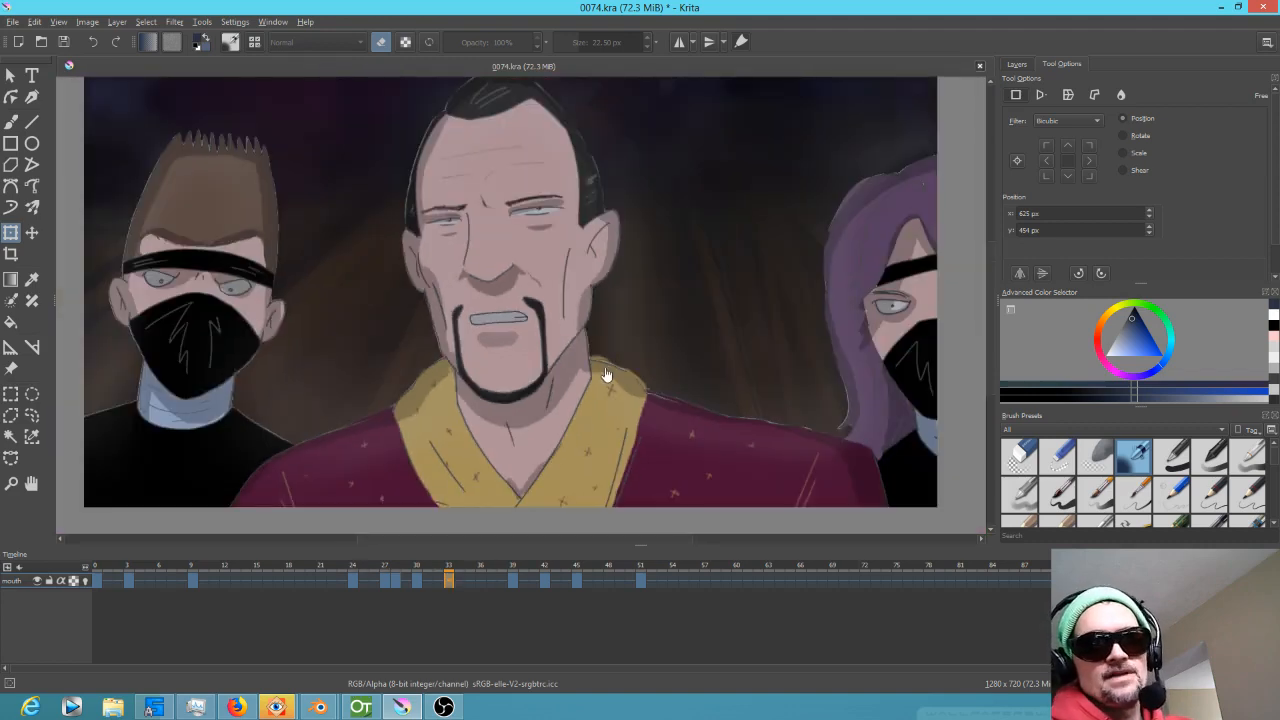
{"action": "scroll", "coordinate": [451, 377], "scroll_direction": "up", "scroll_amount": 4}
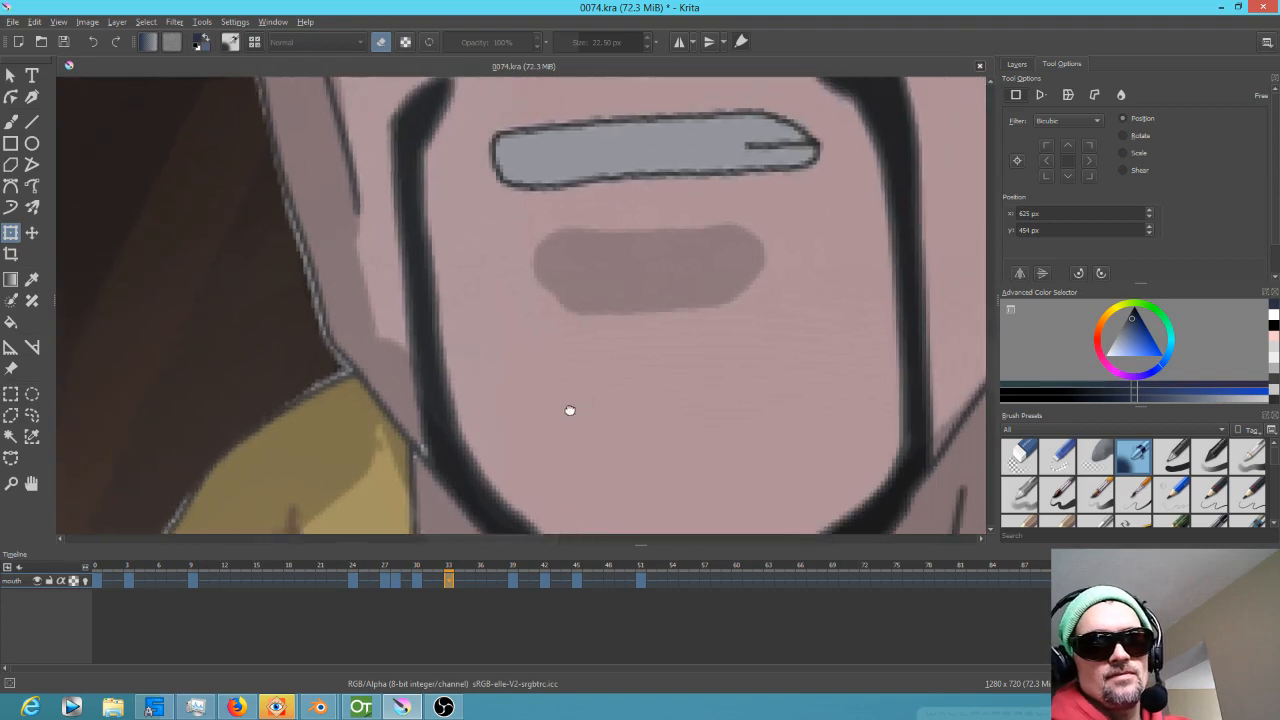
{"action": "left_click", "coordinate": [1015, 64]}
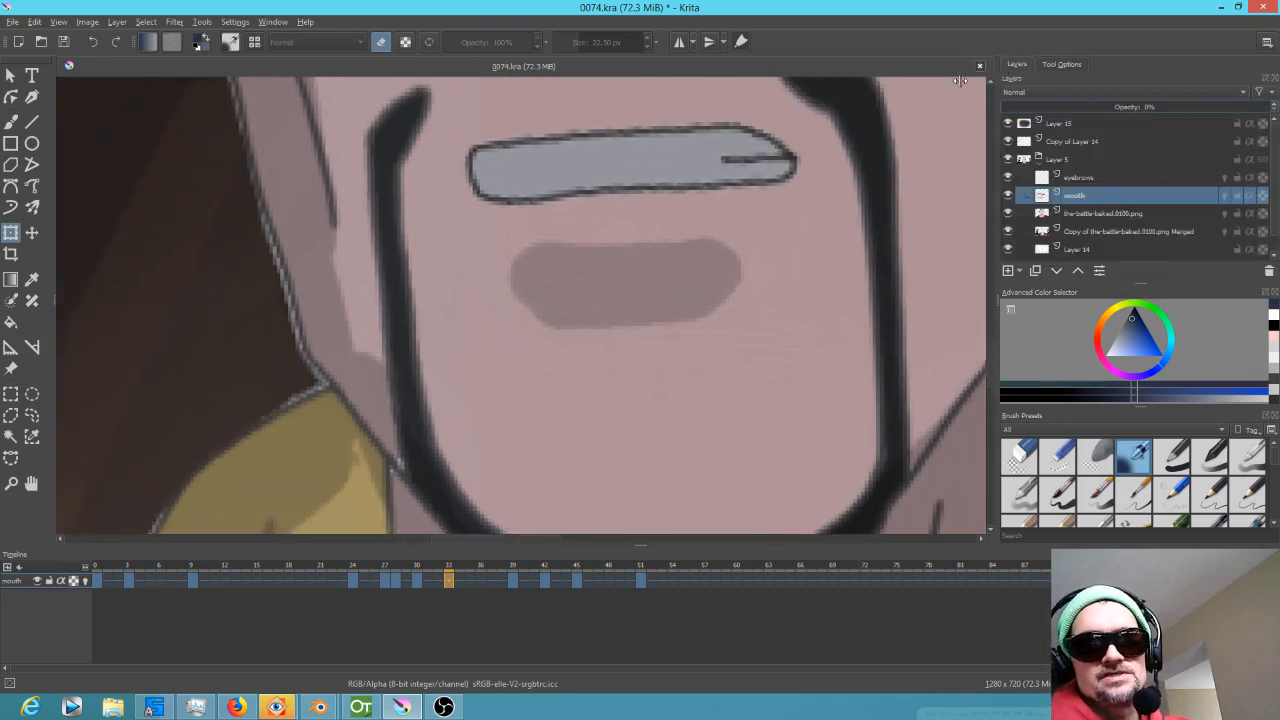
{"action": "key", "text": "Delete"}
{"action": "mouse_move", "coordinate": [1268, 106]}
{"action": "left_mouse_down"}
{"action": "mouse_move", "coordinate": [1188, 106]}
{"action": "mouse_move", "coordinate": [1252, 109]}
{"action": "left_mouse_up"}
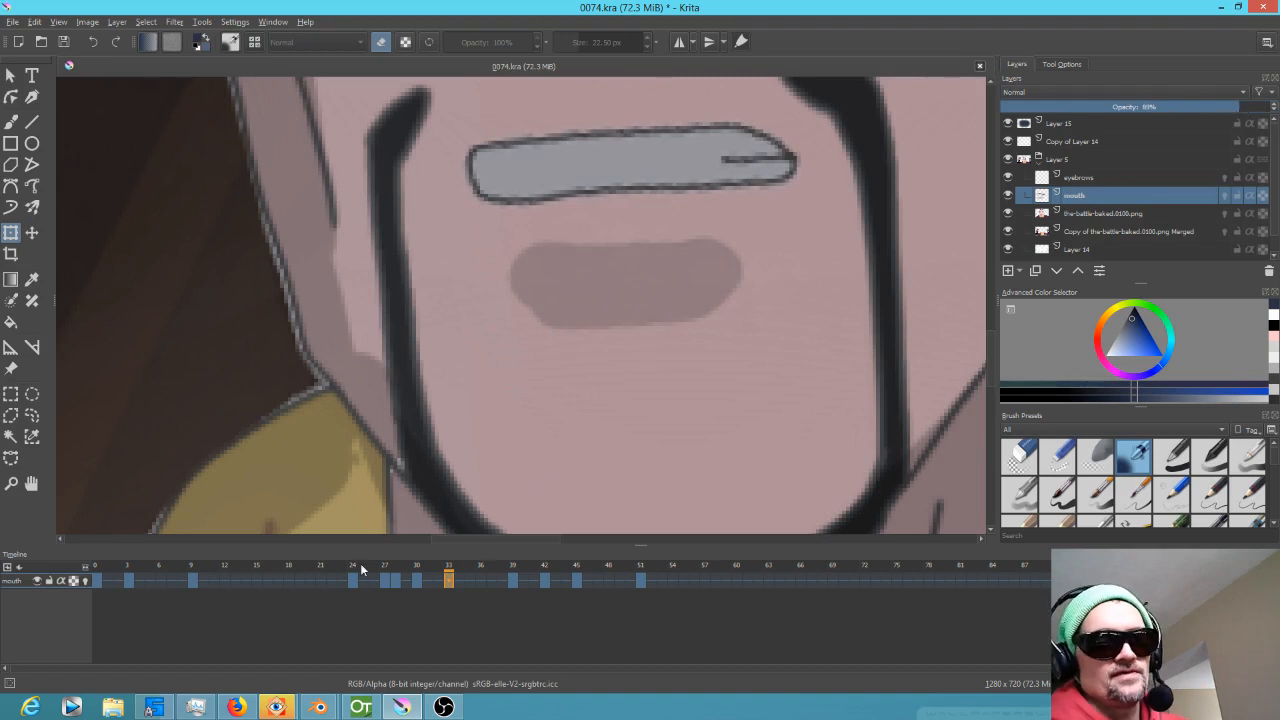
{"action": "left_click_drag", "start_coordinate": [355, 565], "coordinate": [395, 571]}
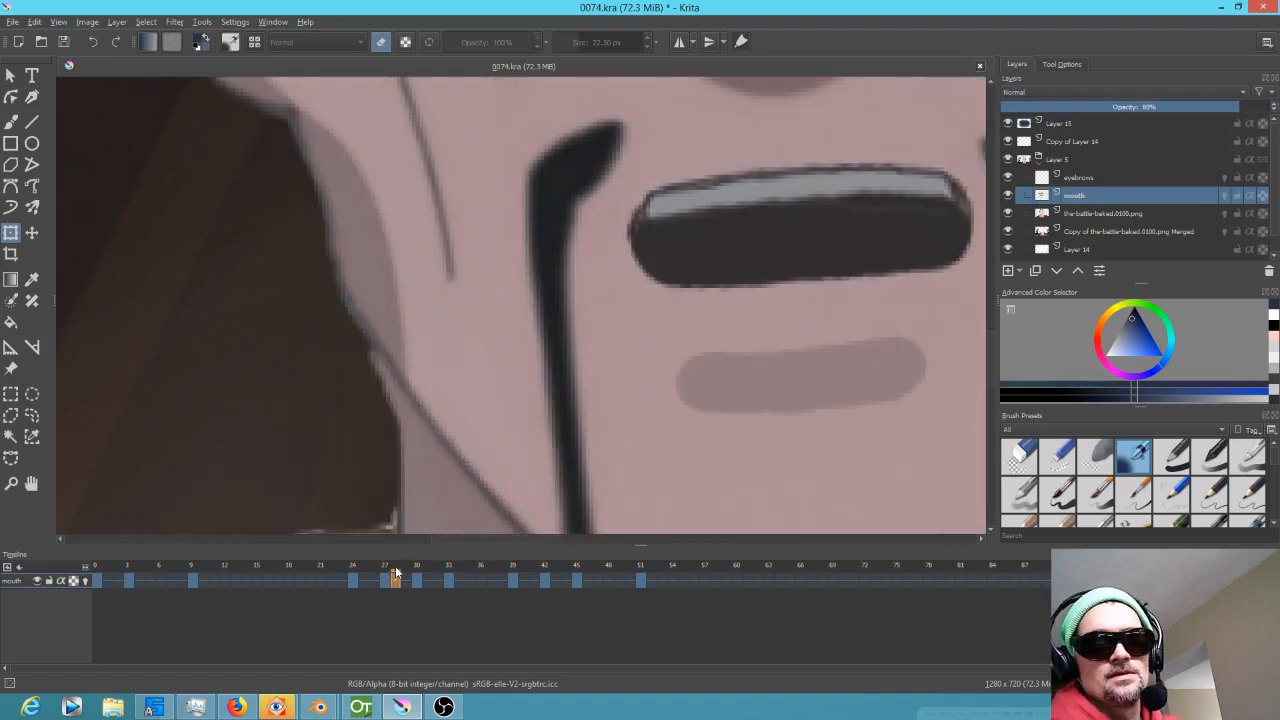
{"action": "scroll", "coordinate": [563, 432], "scroll_direction": "down", "scroll_amount": 4}
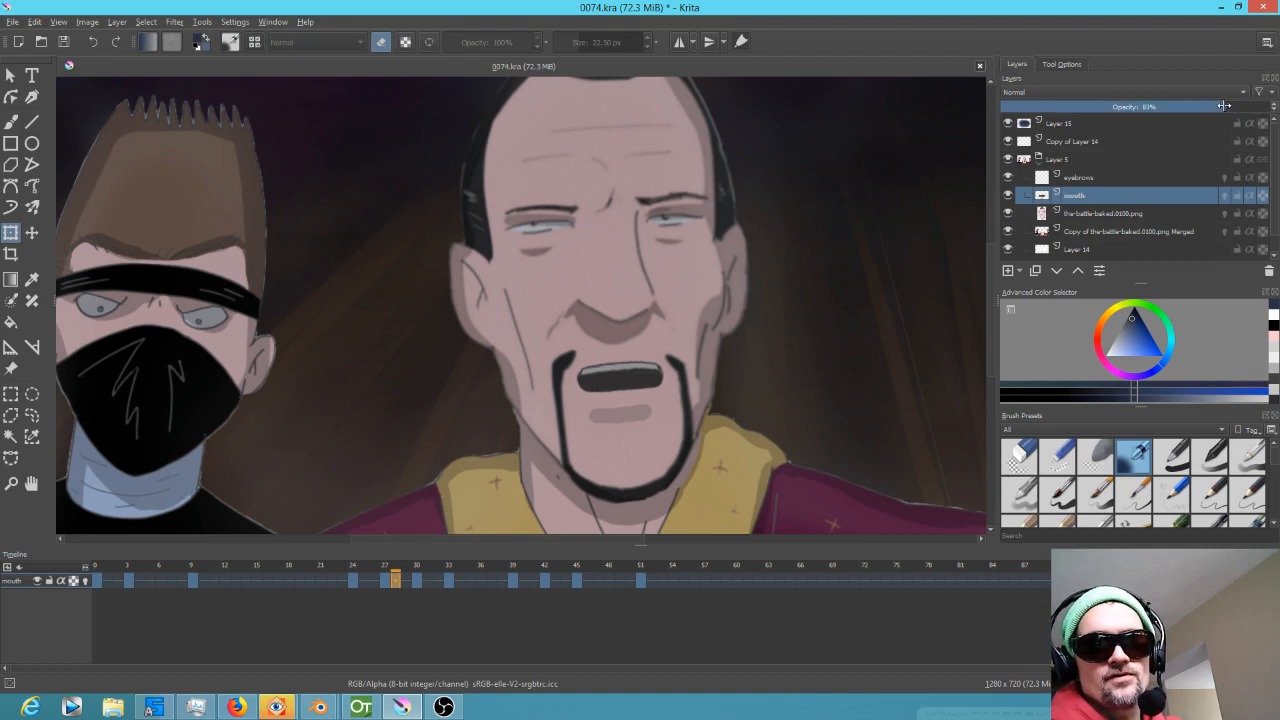
{"action": "left_click_drag", "start_coordinate": [1206, 105], "coordinate": [1200, 105]}
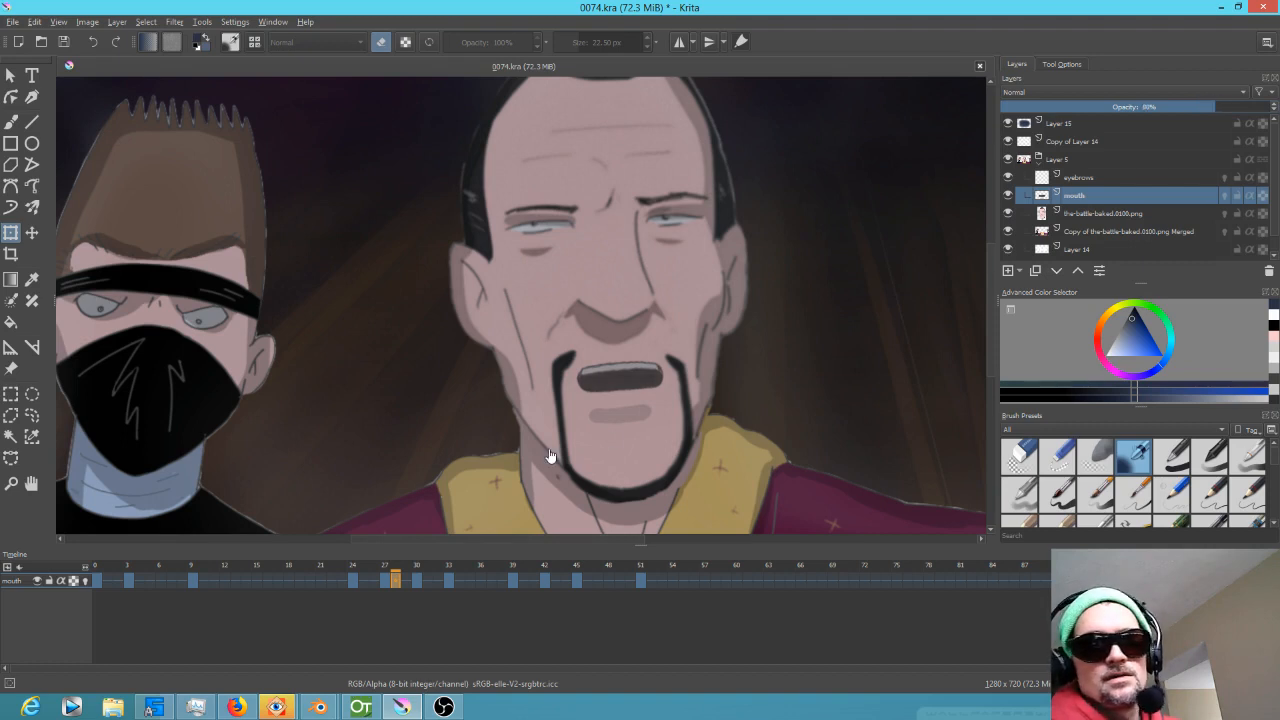
Return to frame 0, save the document and play the animation.
{"action": "left_click", "coordinate": [96, 568]}
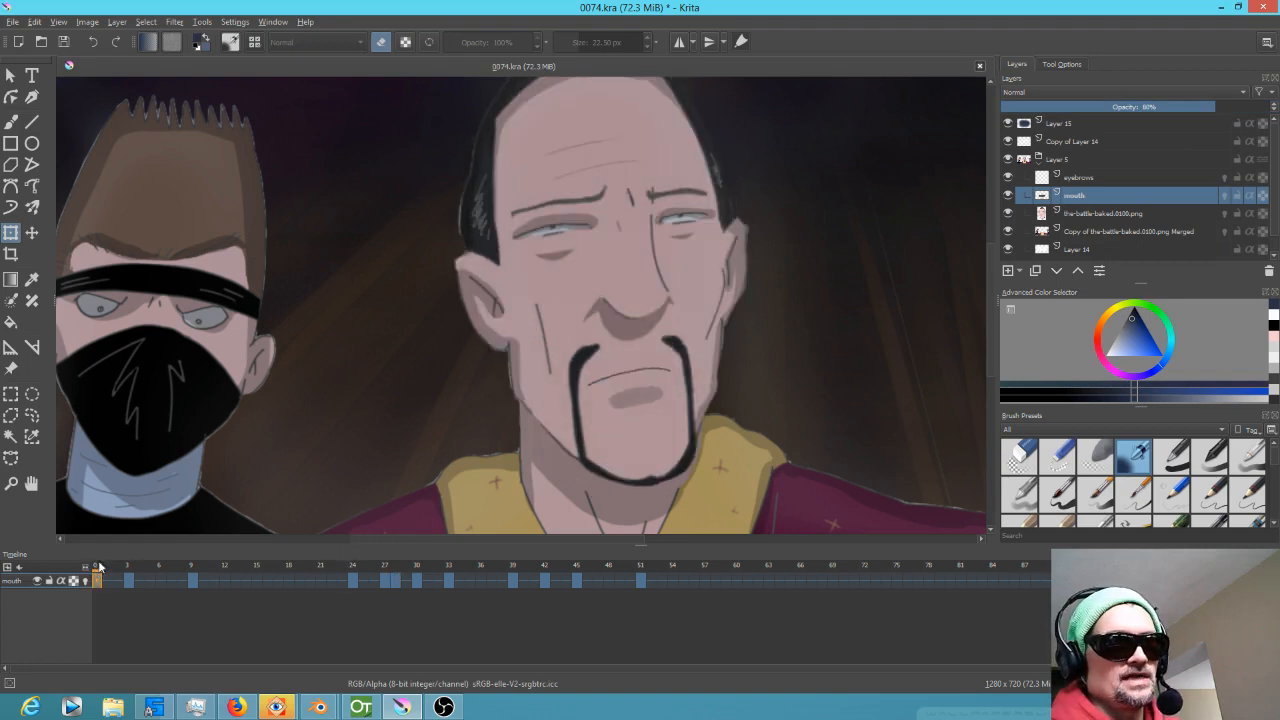
{"action": "left_click", "coordinate": [66, 42]}
{"action": "key", "text": "space"}
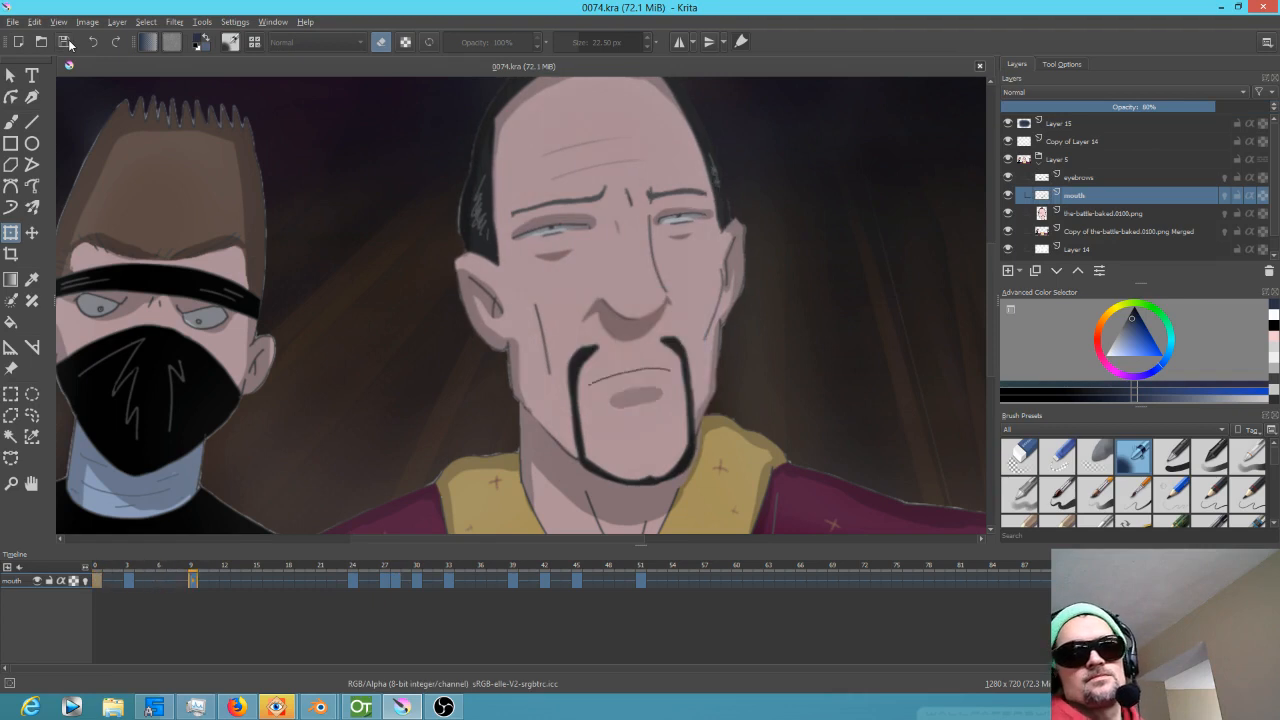
Play the whole animation and scrub to frame 28 to check the face during the head turn.
{"action": "scroll", "coordinate": [571, 300], "scroll_direction": "down", "scroll_amount": 3}
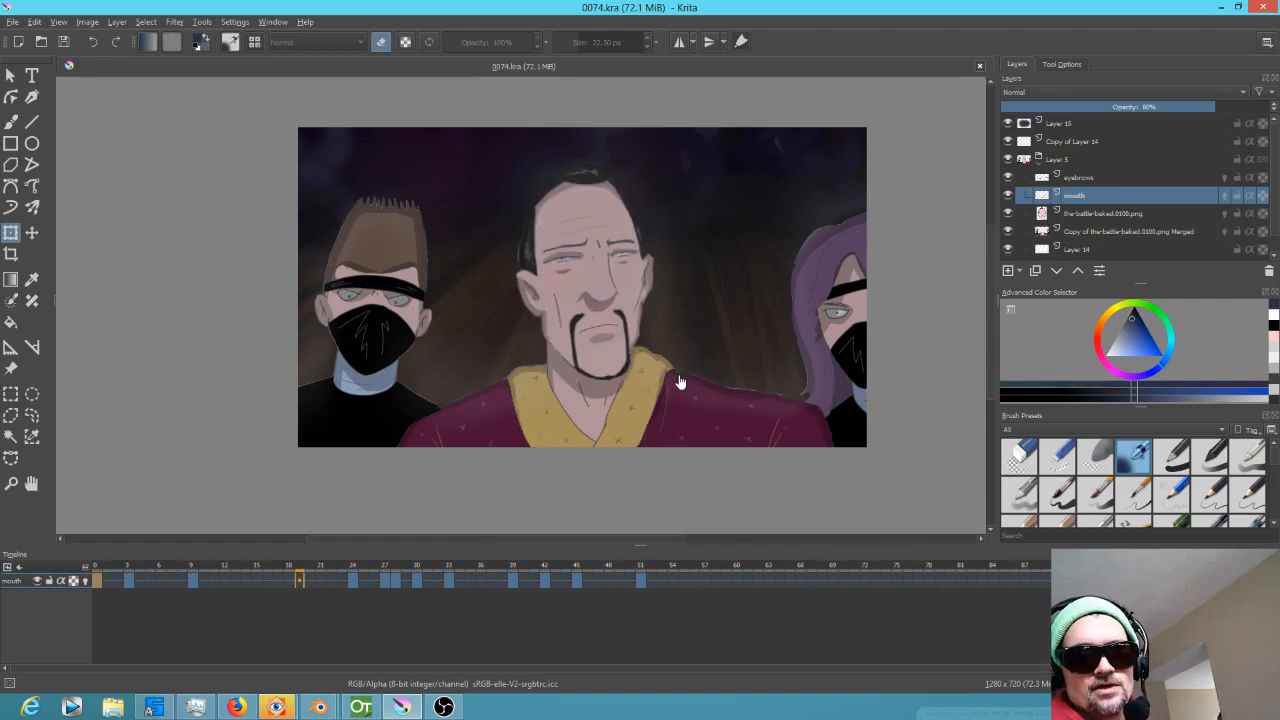
{"action": "key", "text": "space"}
{"action": "mouse_move", "coordinate": [352, 568]}
{"action": "left_mouse_down"}
{"action": "mouse_move", "coordinate": [440, 577]}
{"action": "mouse_move", "coordinate": [320, 578]}
{"action": "mouse_move", "coordinate": [409, 585]}
{"action": "mouse_move", "coordinate": [386, 585]}
{"action": "mouse_move", "coordinate": [398, 586]}
{"action": "left_mouse_up"}
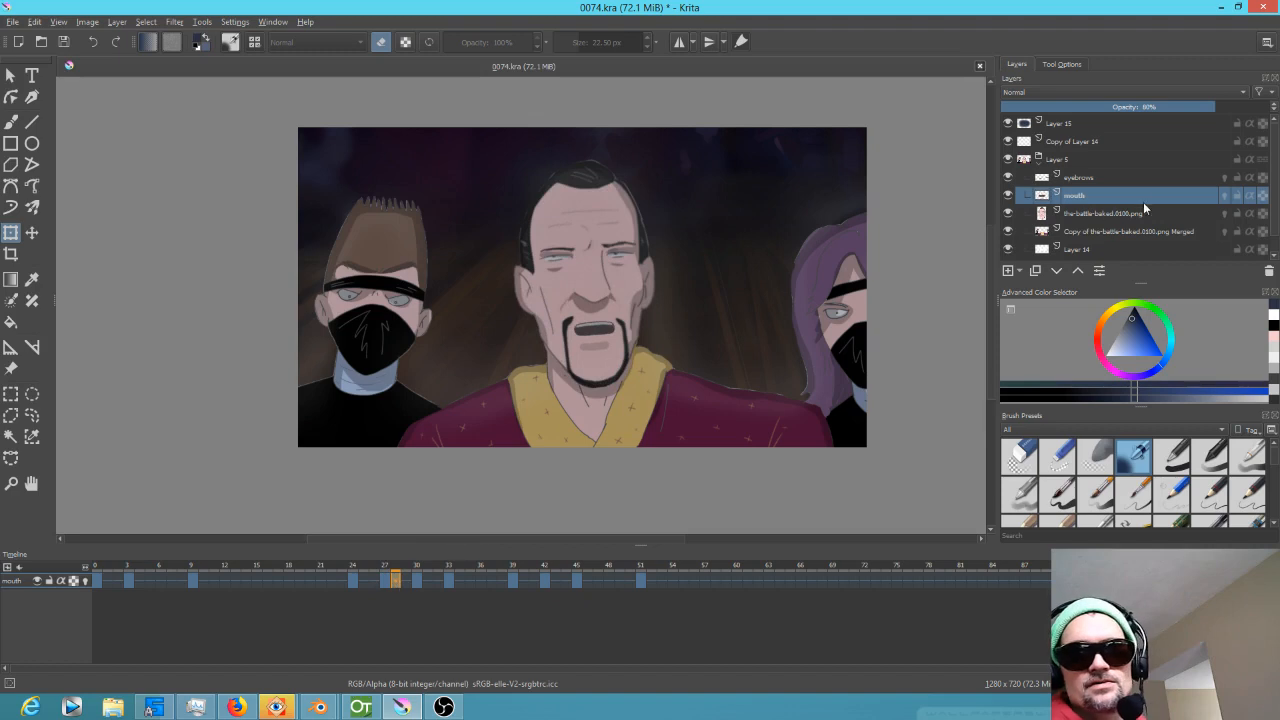
Move the eyebrows layer's blank keyframe from frame 26 to frame 28 and scrub back to check the timing.
{"action": "left_click", "coordinate": [1079, 181]}
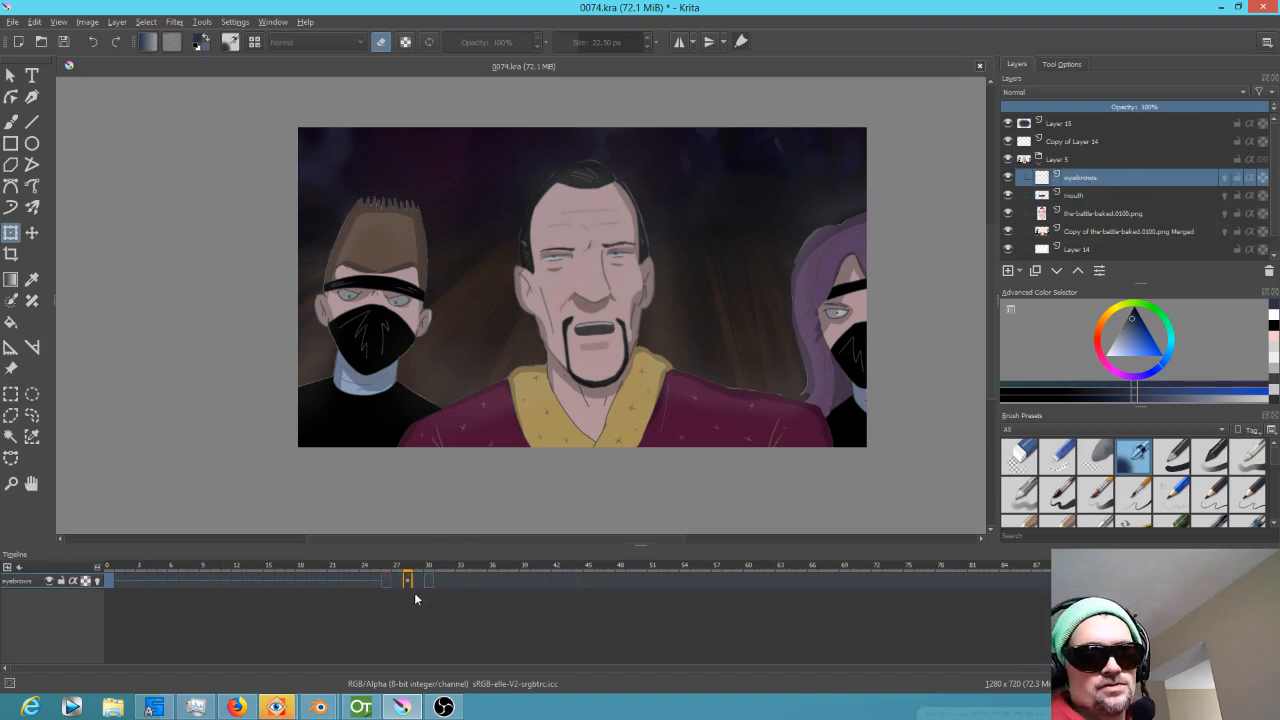
{"action": "mouse_move", "coordinate": [405, 570]}
{"action": "left_mouse_down"}
{"action": "mouse_move", "coordinate": [371, 580]}
{"action": "mouse_move", "coordinate": [445, 578]}
{"action": "left_mouse_up"}
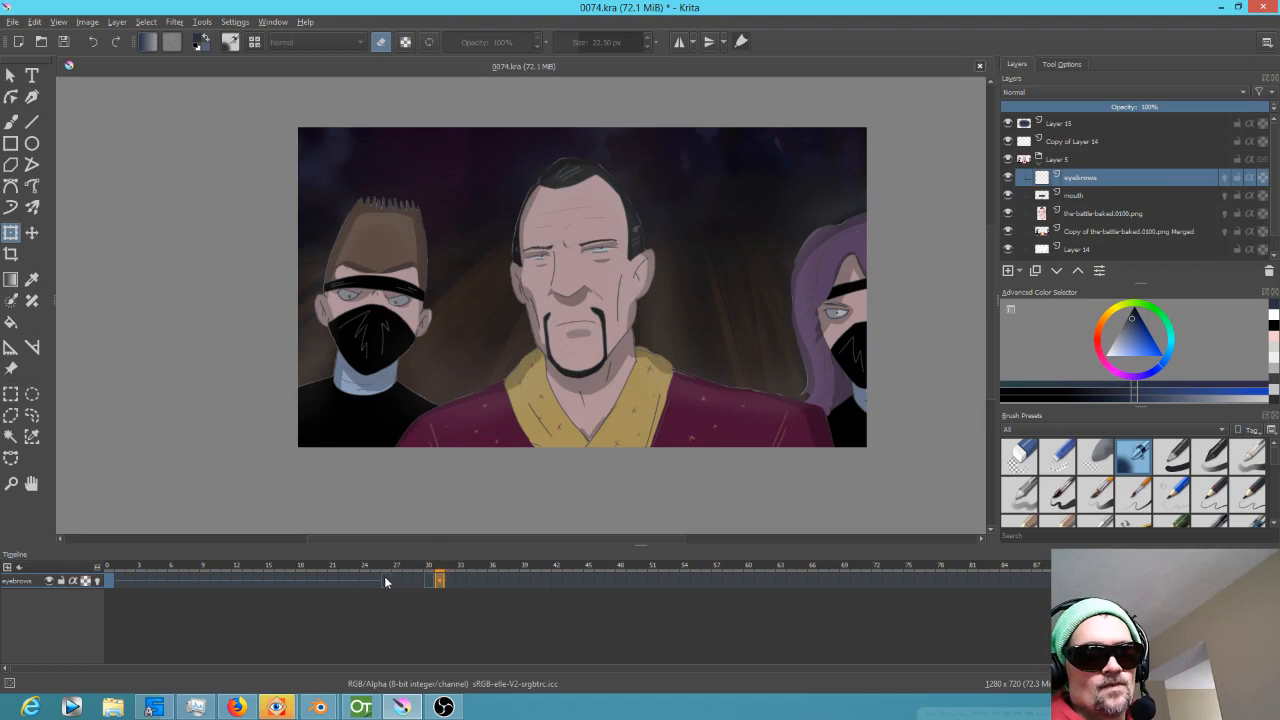
{"action": "left_click", "coordinate": [386, 582]}
{"action": "left_click", "coordinate": [408, 586]}
{"action": "left_click", "coordinate": [386, 580]}
{"action": "left_click", "coordinate": [408, 580]}
{"action": "left_click", "coordinate": [420, 580]}
{"action": "left_click", "coordinate": [452, 580]}
{"action": "left_click", "coordinate": [408, 580]}
{"action": "left_click", "coordinate": [386, 580]}
{"action": "left_click", "coordinate": [316, 567]}
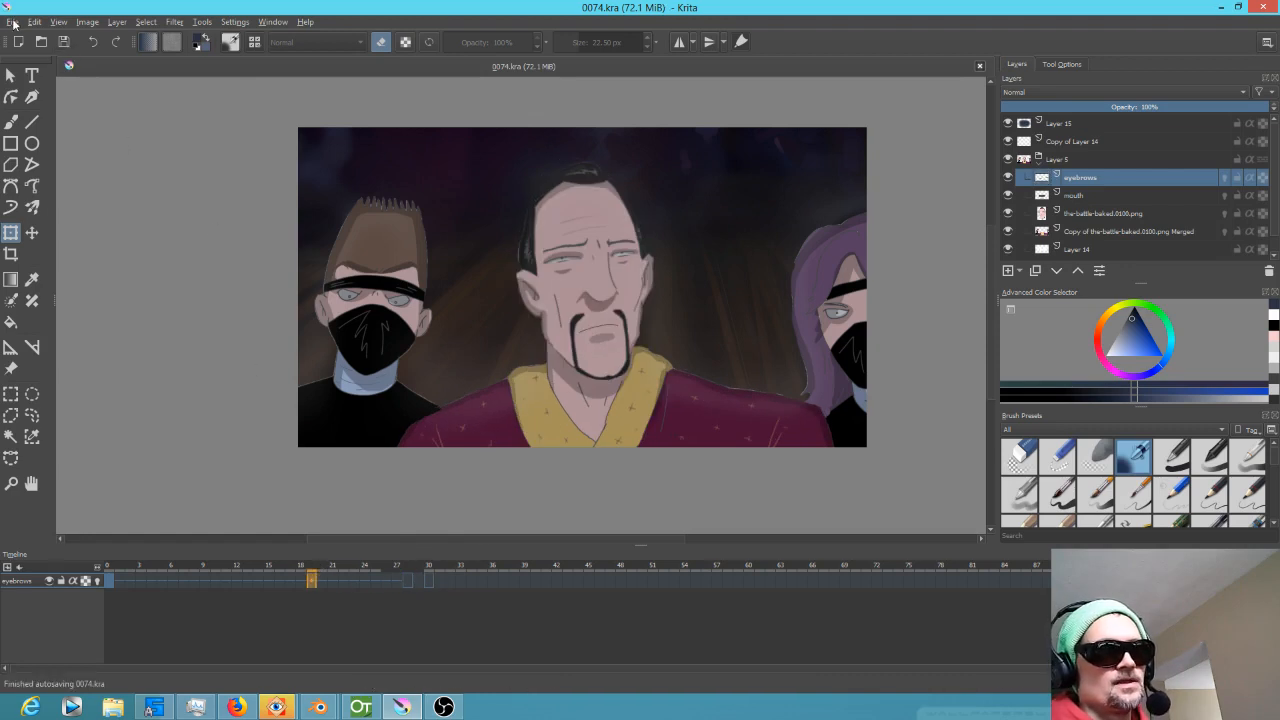
Save the document and render the animation as MPEG-4 video to l:\anime\render\0074.mp4.
{"action": "left_click", "coordinate": [12, 22]}
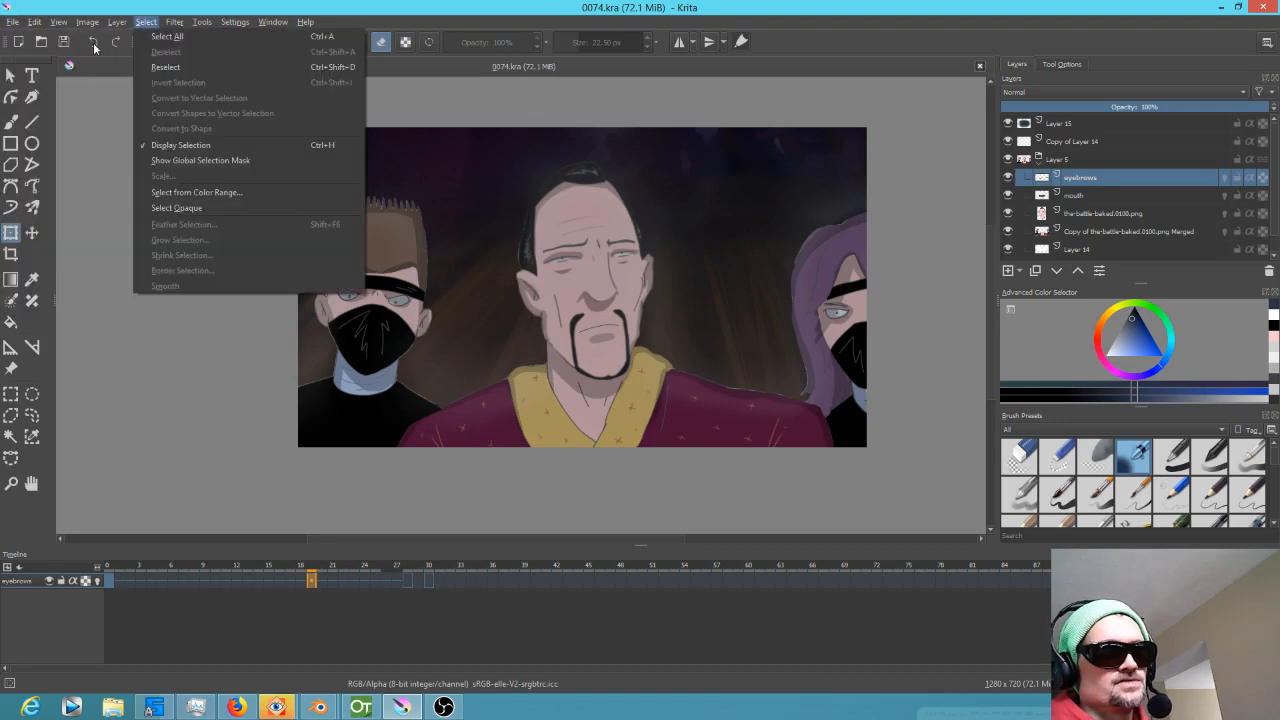
{"action": "left_click", "coordinate": [71, 47]}
{"action": "left_click", "coordinate": [14, 22]}
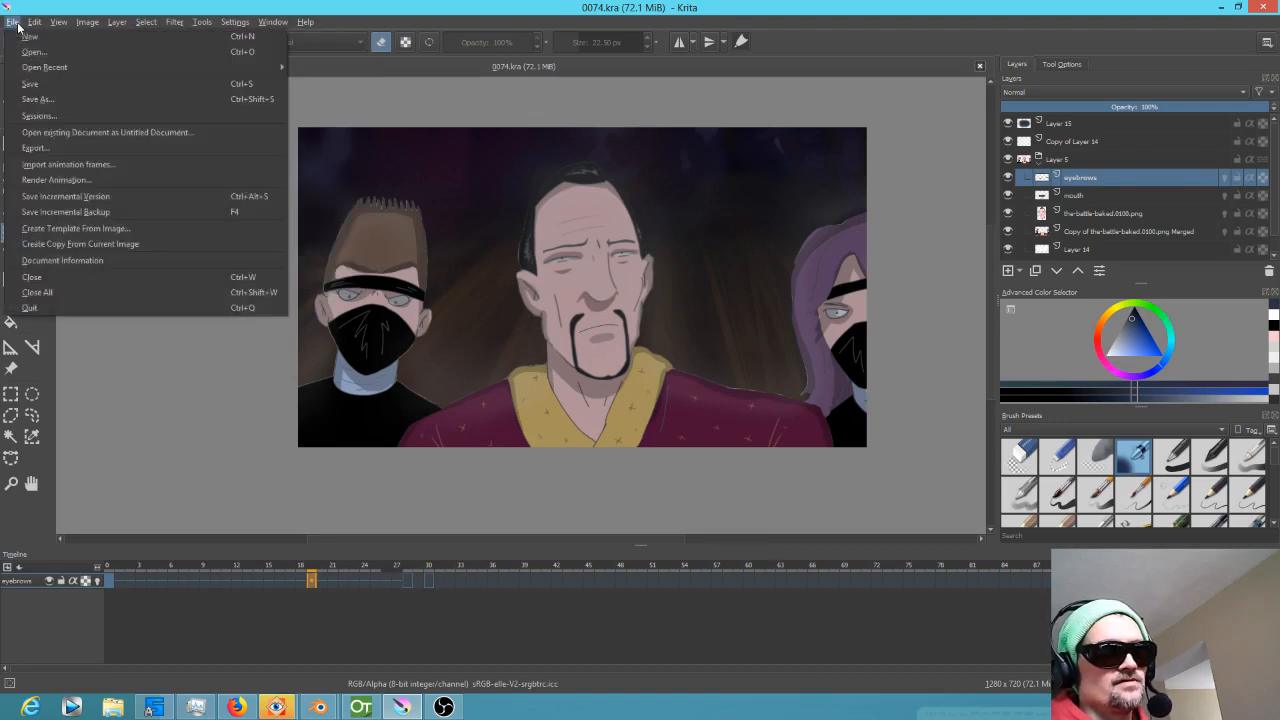
{"action": "left_click", "coordinate": [96, 182]}
{"action": "left_click", "coordinate": [655, 406]}
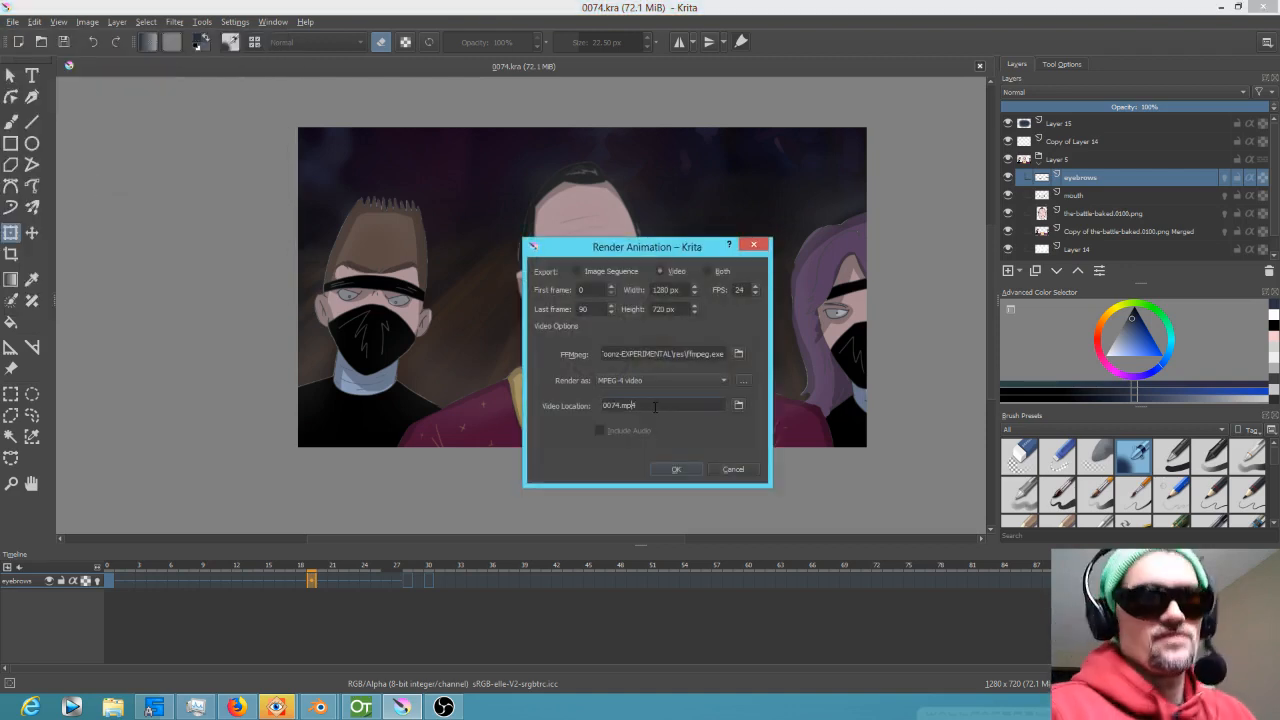
{"action": "type", "text": "l:"}
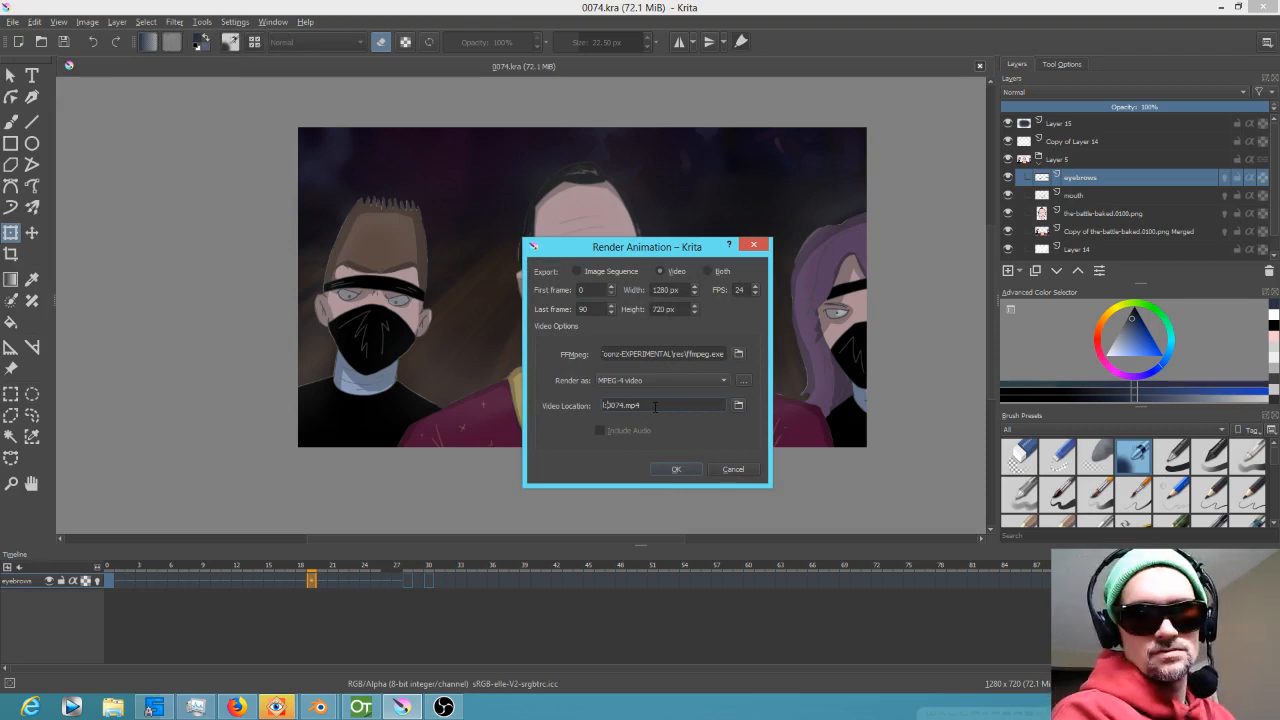
{"action": "type", "text": "\\anime\\"}
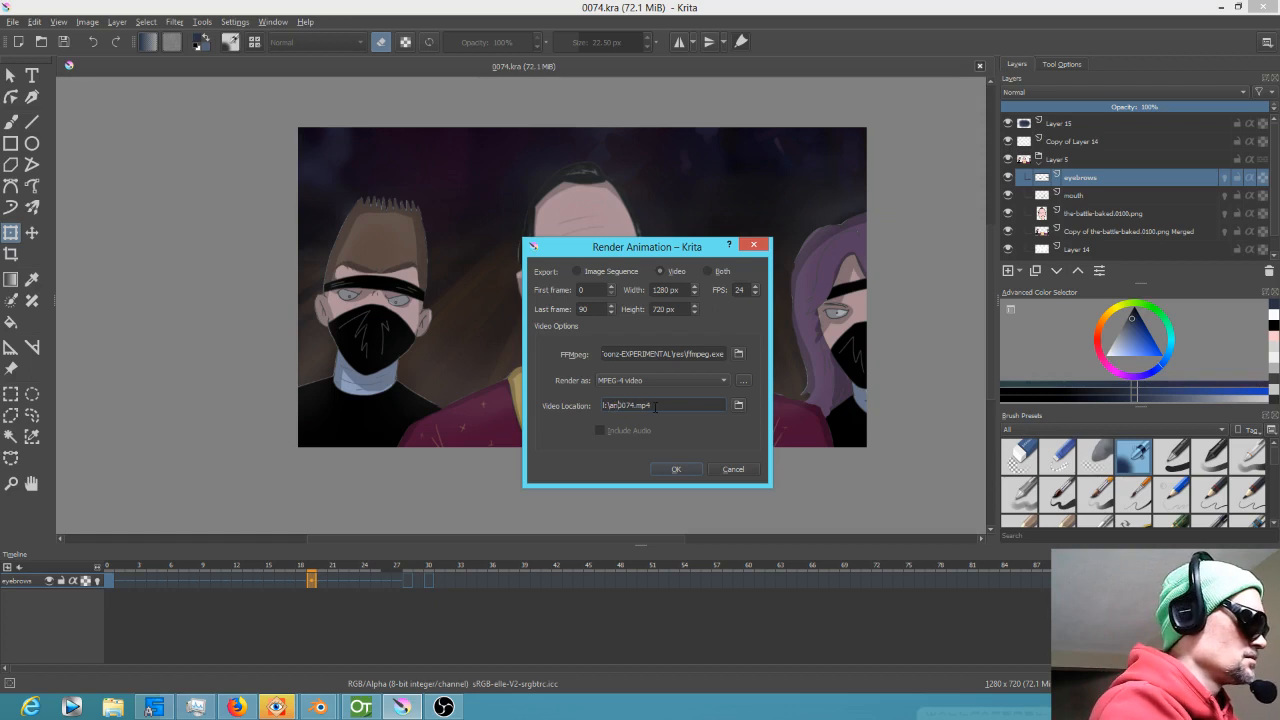
{"action": "type", "text": "render\\"}
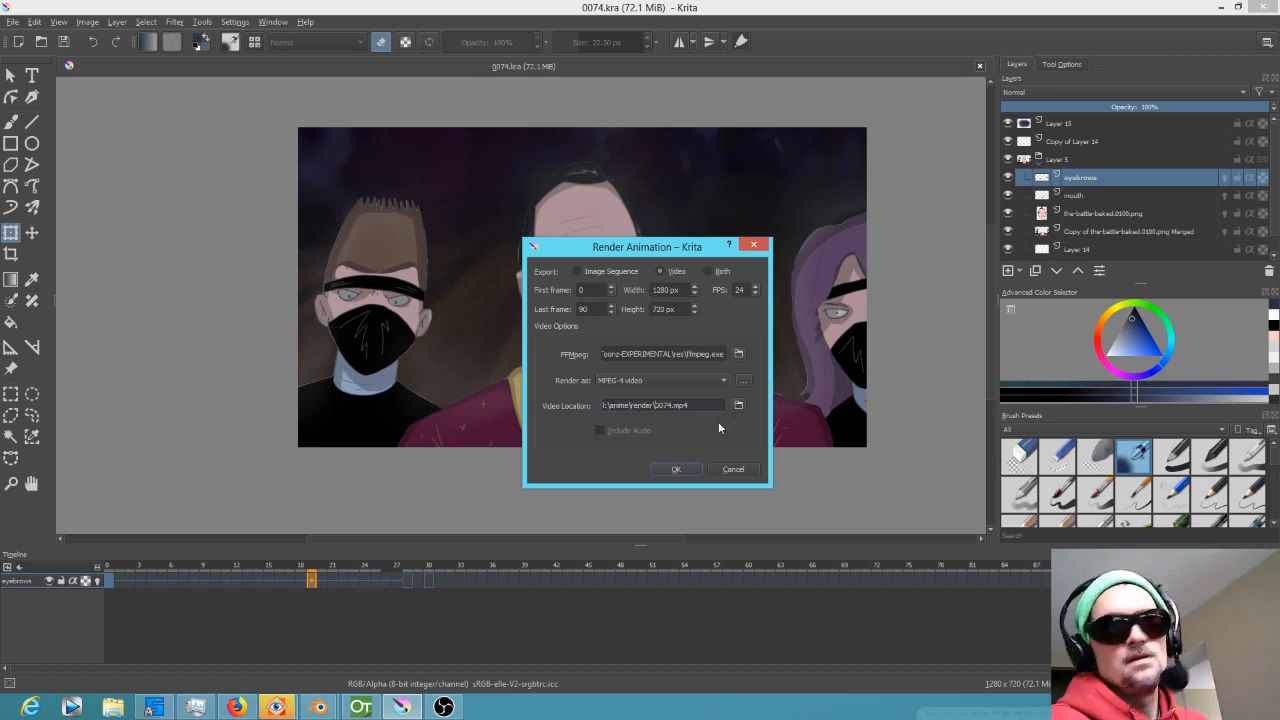
Switch to Blender's video edit, play the end of the sequence and place the playhead at frame 6466 within the 0073 strip.
{"action": "left_click", "coordinate": [319, 707]}
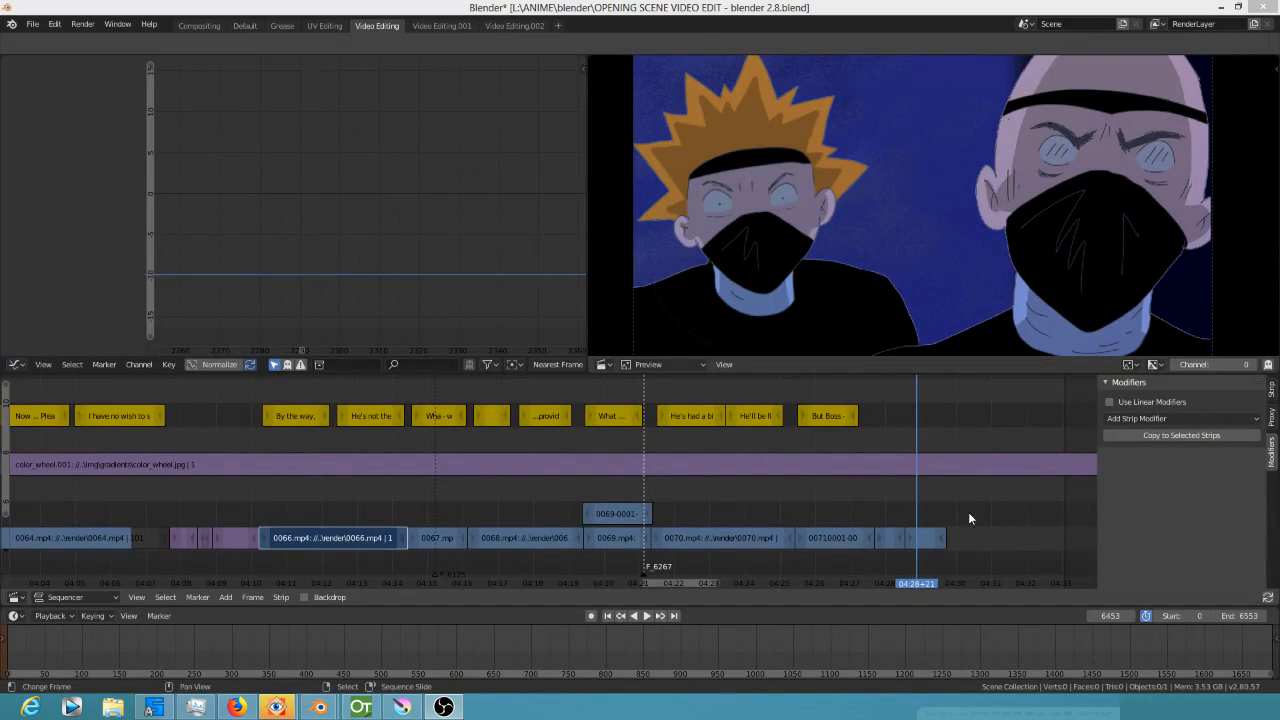
{"action": "left_click", "coordinate": [914, 507]}
{"action": "scroll", "coordinate": [936, 507], "scroll_direction": "up", "scroll_amount": 8}
{"action": "left_click_drag", "start_coordinate": [1012, 513], "coordinate": [707, 507]}
{"action": "left_click", "coordinate": [881, 507]}
{"action": "key", "text": "space"}
{"action": "mouse_move", "coordinate": [966, 519]}
{"action": "left_mouse_down"}
{"action": "mouse_move", "coordinate": [1001, 520]}
{"action": "mouse_move", "coordinate": [970, 524]}
{"action": "left_mouse_up"}
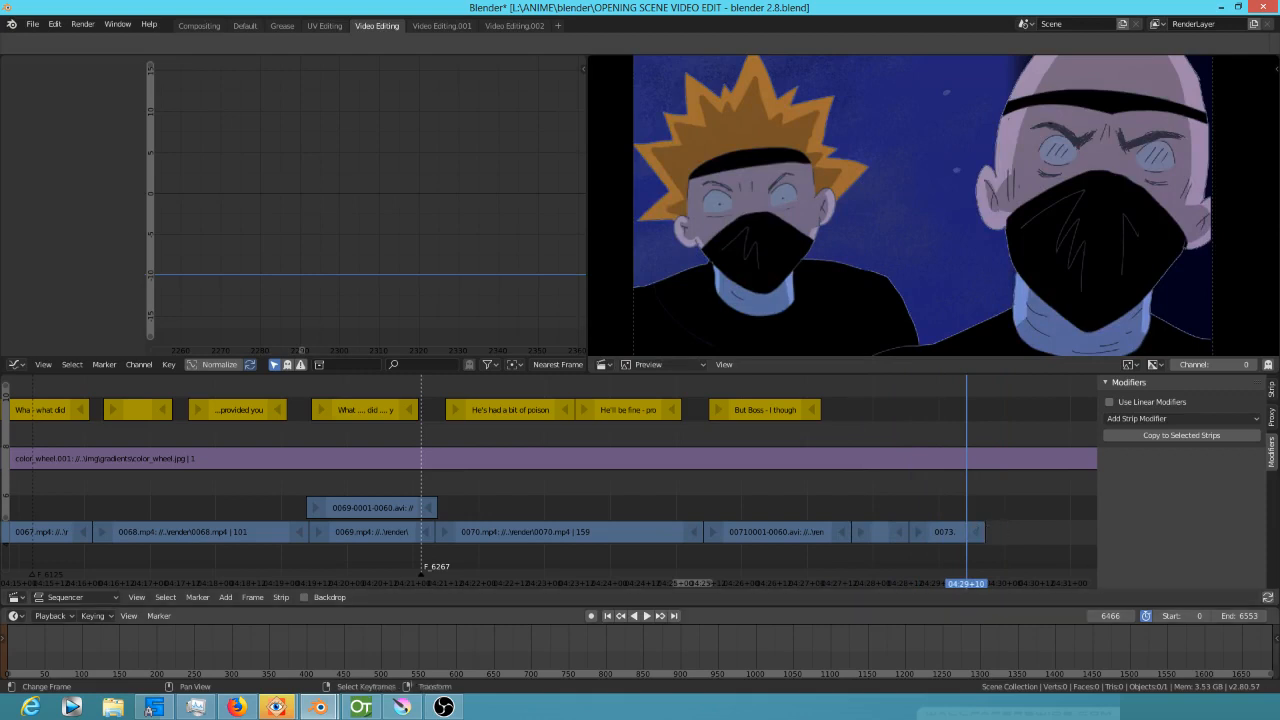
Switch to FastStone Image Viewer, show the 0074.mp4 file in L:\ANIME\render and move the window clear of the sequencer's end.
{"action": "left_click", "coordinate": [402, 707]}
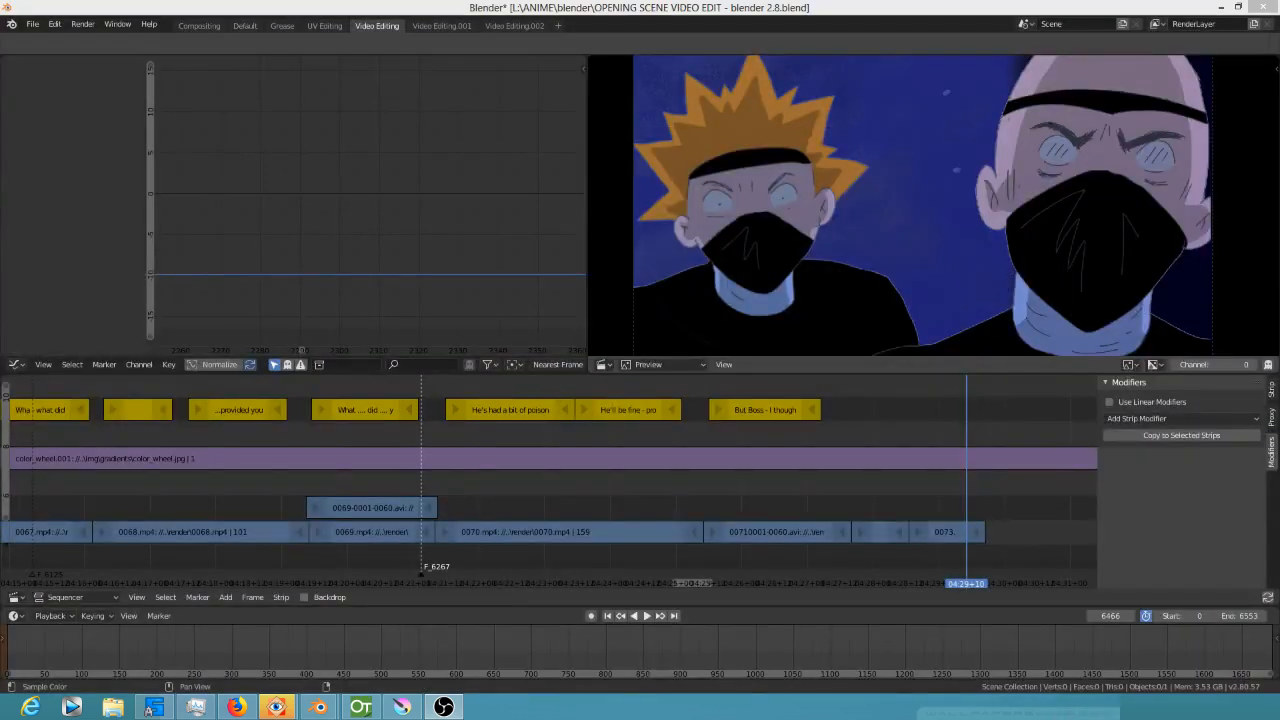
{"action": "left_click", "coordinate": [277, 707]}
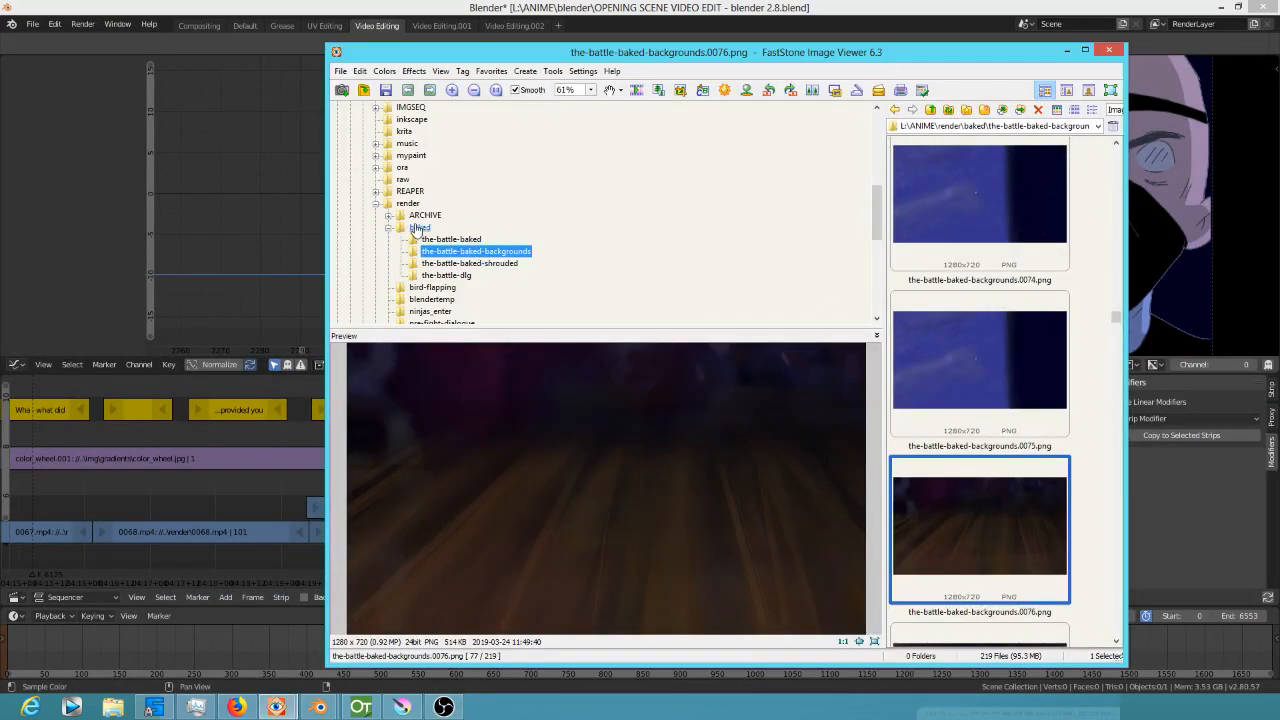
{"action": "left_click", "coordinate": [407, 203]}
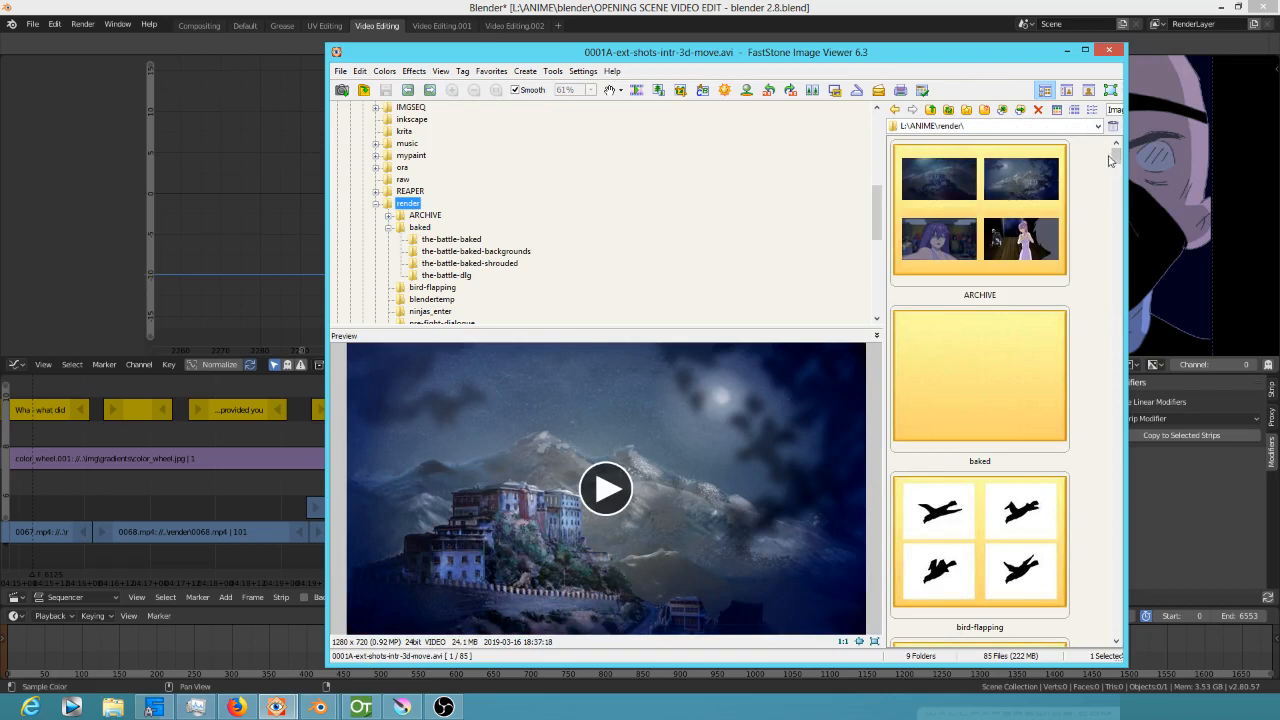
{"action": "left_click_drag", "start_coordinate": [1116, 157], "coordinate": [1116, 627]}
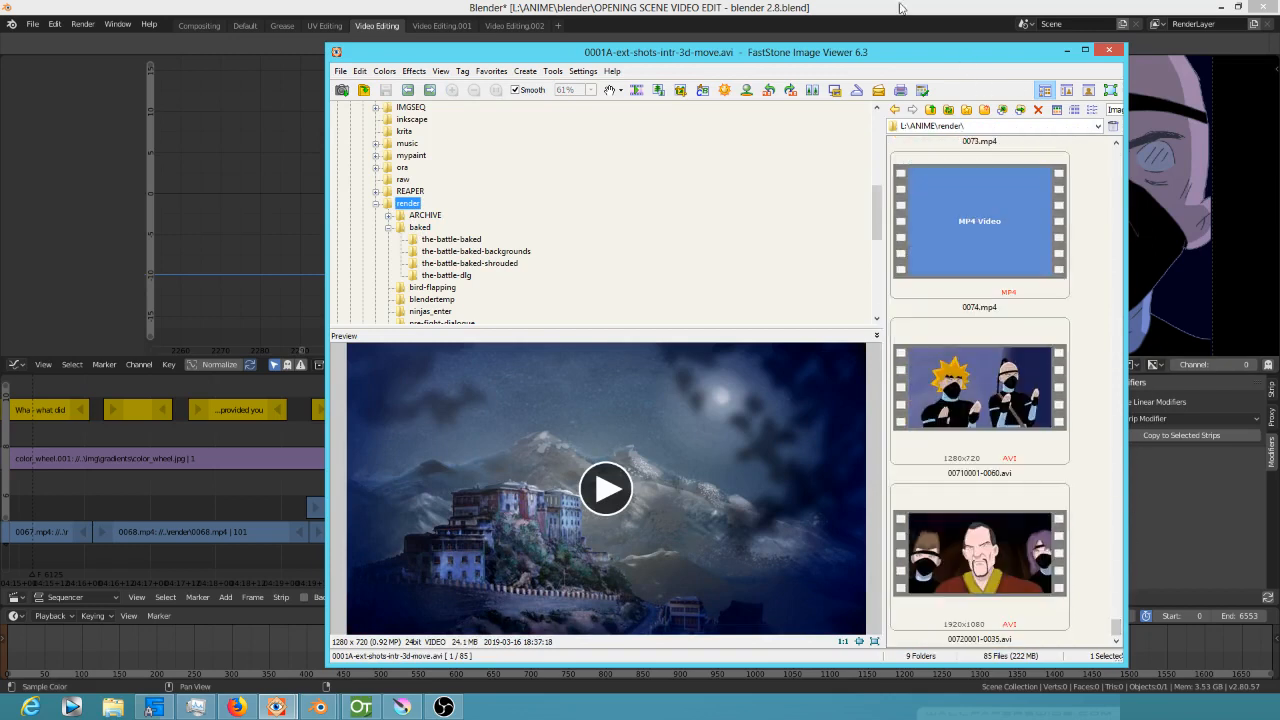
{"action": "left_click_drag", "start_coordinate": [933, 48], "coordinate": [647, 45]}
Add 0074.mp4 to the Blender sequencer and place its strip directly after the 0073 strip in the same channel.
{"action": "left_click", "coordinate": [707, 224]}
{"action": "key", "text": "Down"}
{"action": "left_click", "coordinate": [732, 245]}
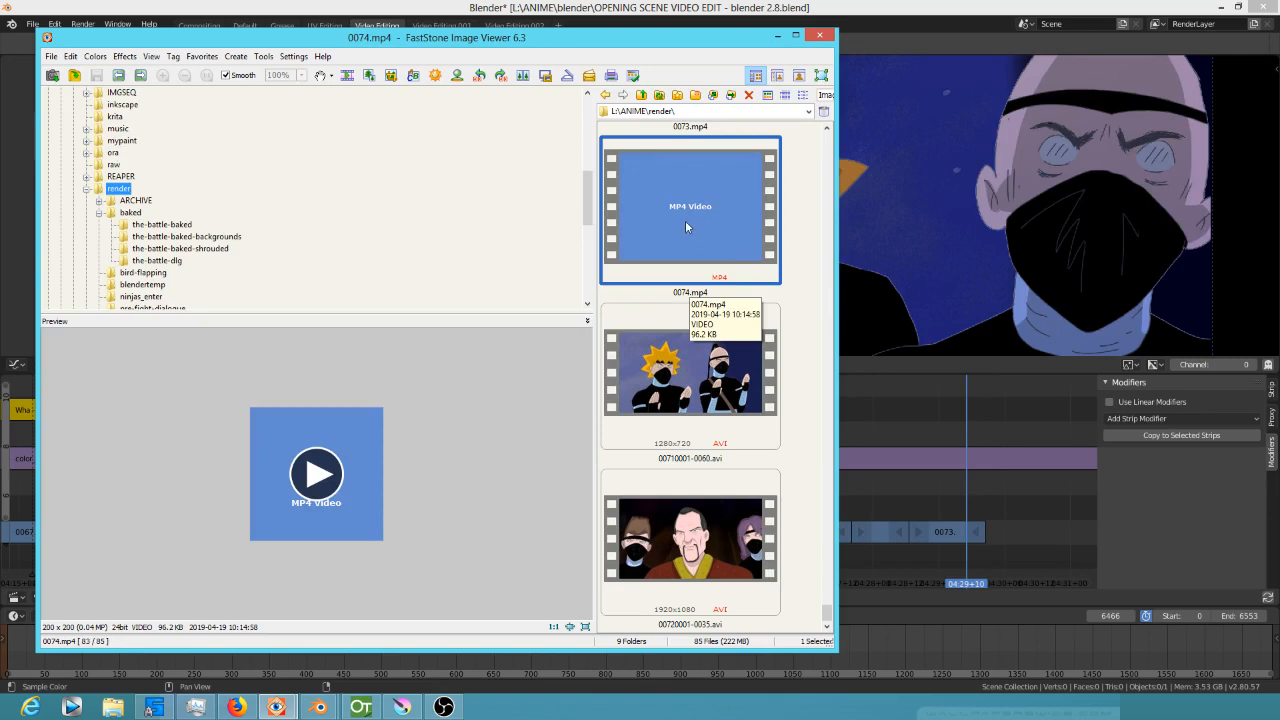
{"action": "left_click", "coordinate": [714, 350]}
{"action": "left_click", "coordinate": [707, 224]}
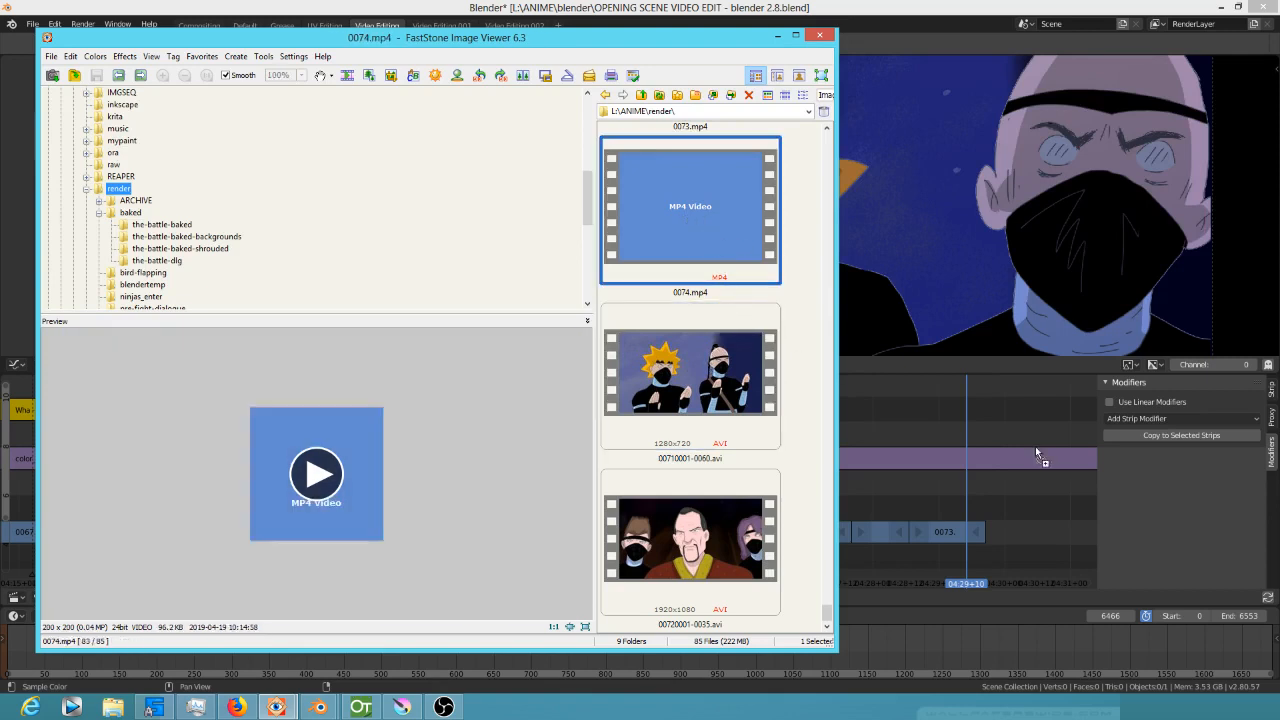
{"action": "left_click_drag", "start_coordinate": [960, 512], "coordinate": [962, 514]}
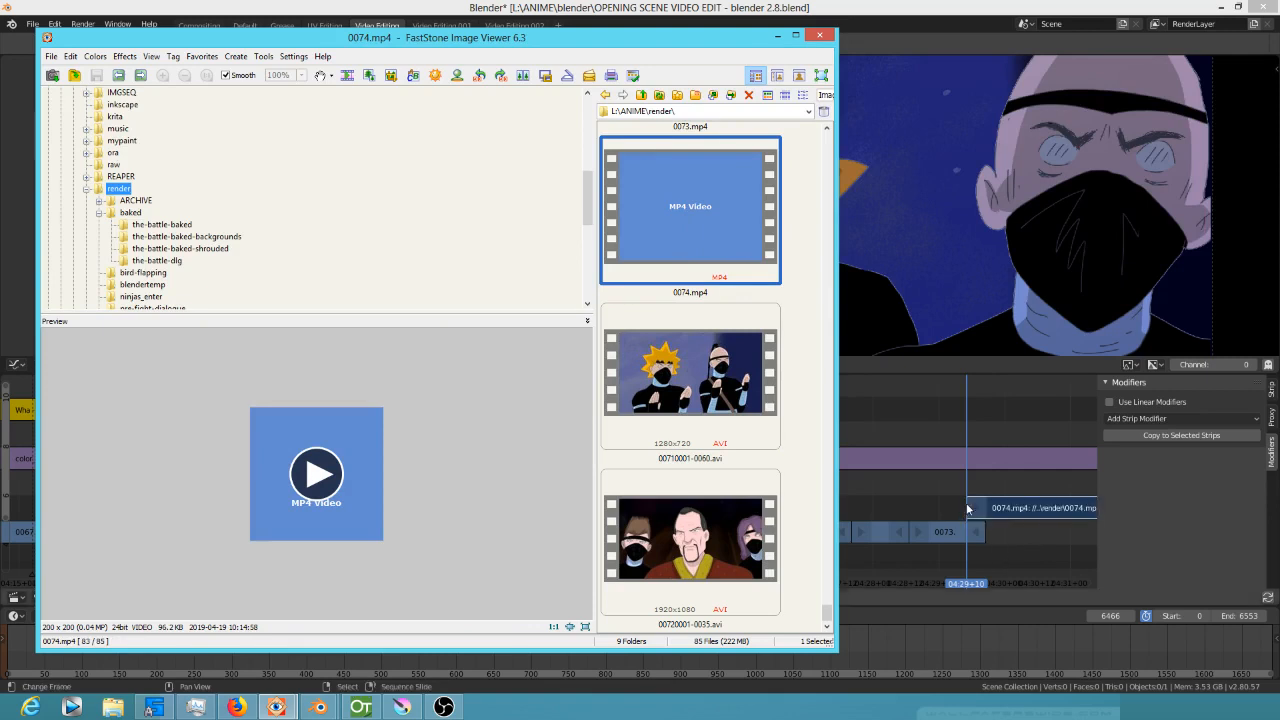
{"action": "left_click", "coordinate": [1016, 544]}
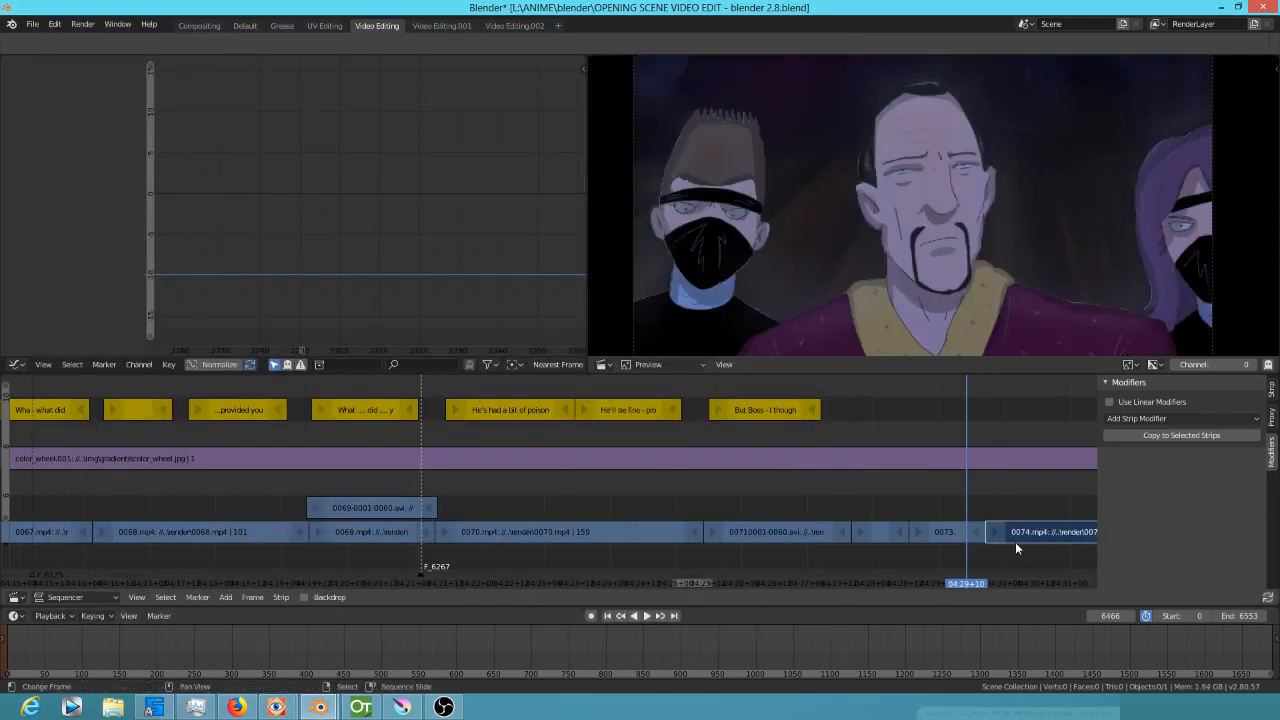
Extend the scene's end frame to 6615 and move the playhead to frame 6489 in the 0074 strip.
{"action": "left_click_drag", "start_coordinate": [1047, 545], "coordinate": [746, 521]}
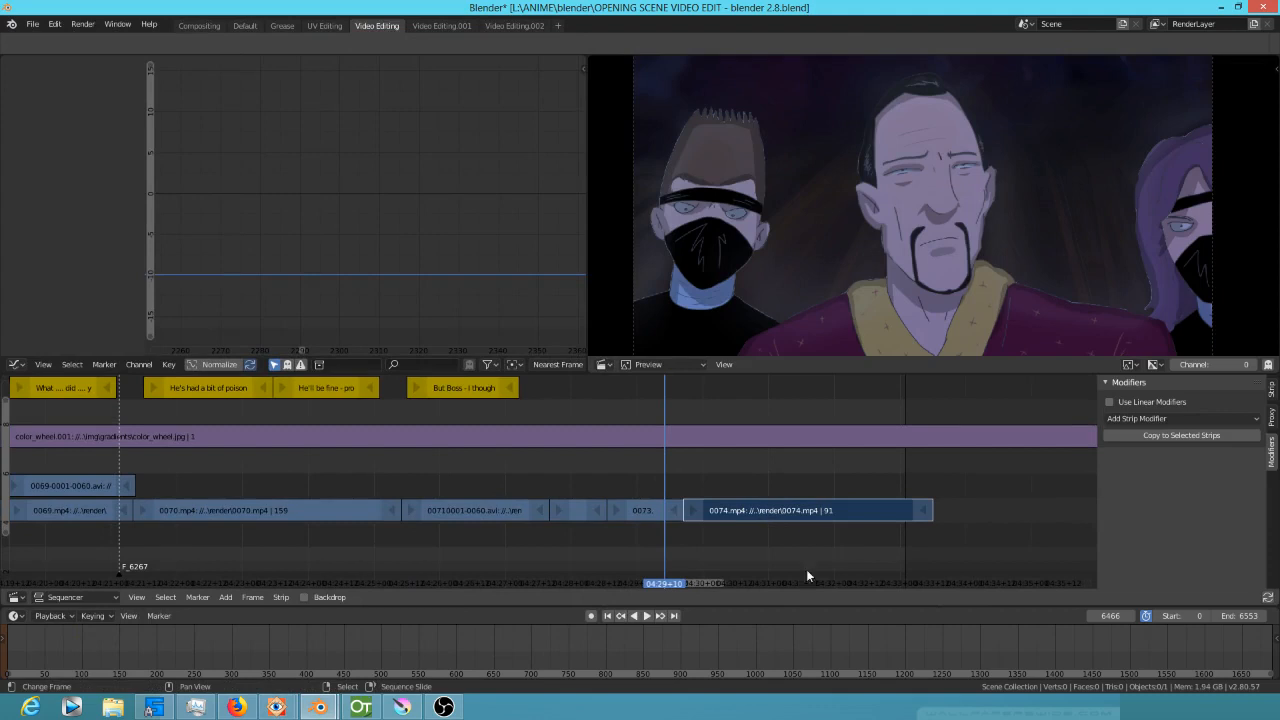
{"action": "left_click_drag", "start_coordinate": [1239, 617], "coordinate": [1277, 617]}
{"action": "left_click_drag", "start_coordinate": [512, 486], "coordinate": [727, 509]}
Duplicate the "But Boss - I thought you said--" text strip and place the copy above the 0074 strip, starting at frame 6476.
{"action": "left_click", "coordinate": [466, 391]}
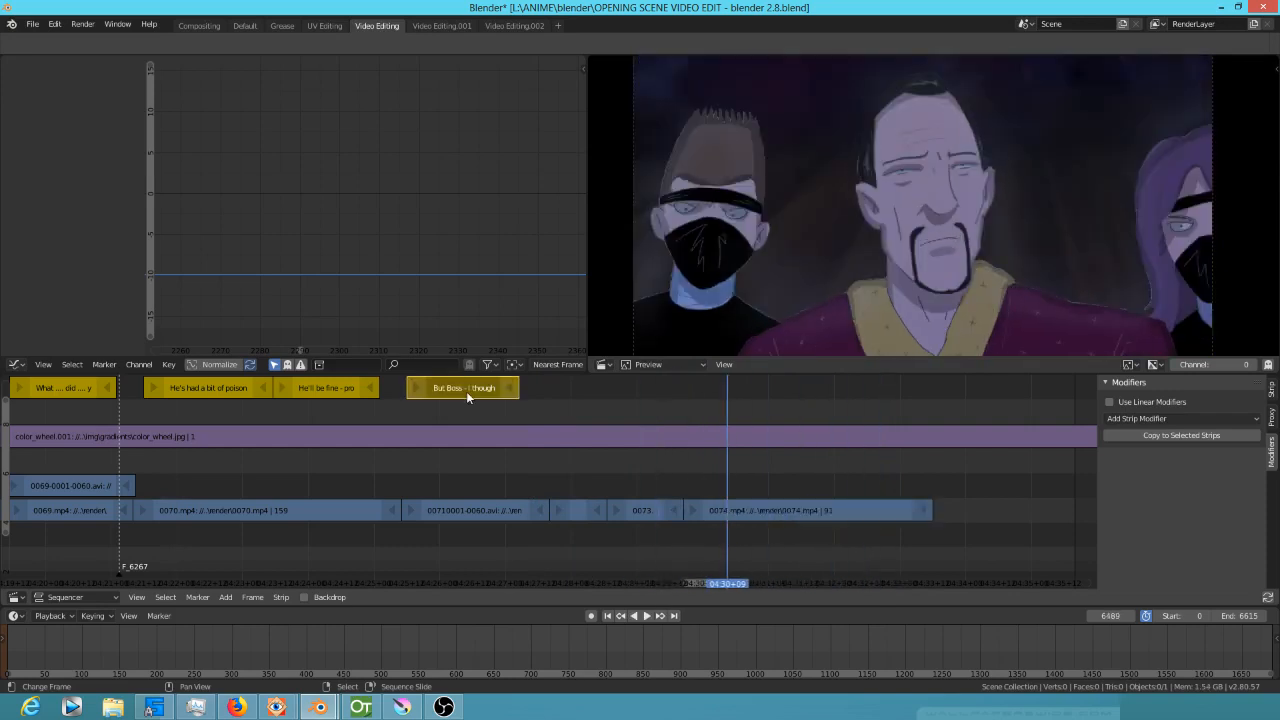
{"action": "key", "text": "shift+d"}
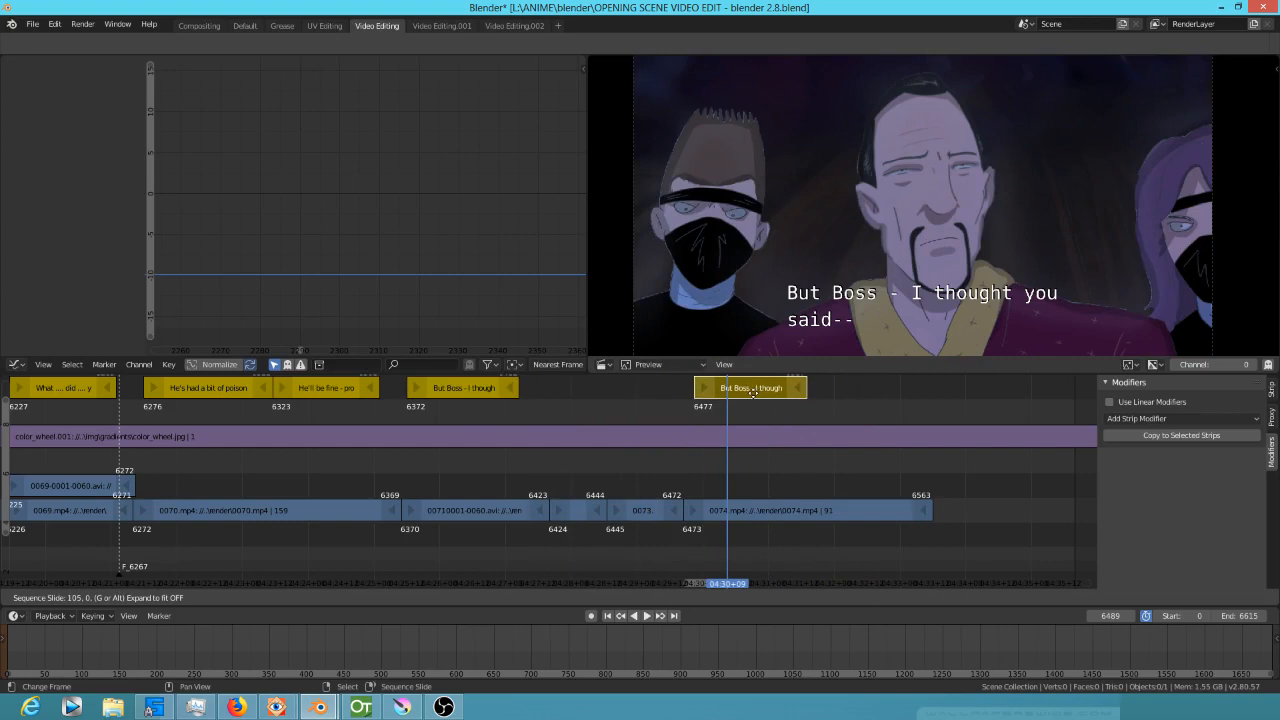
{"action": "left_click", "coordinate": [760, 394]}
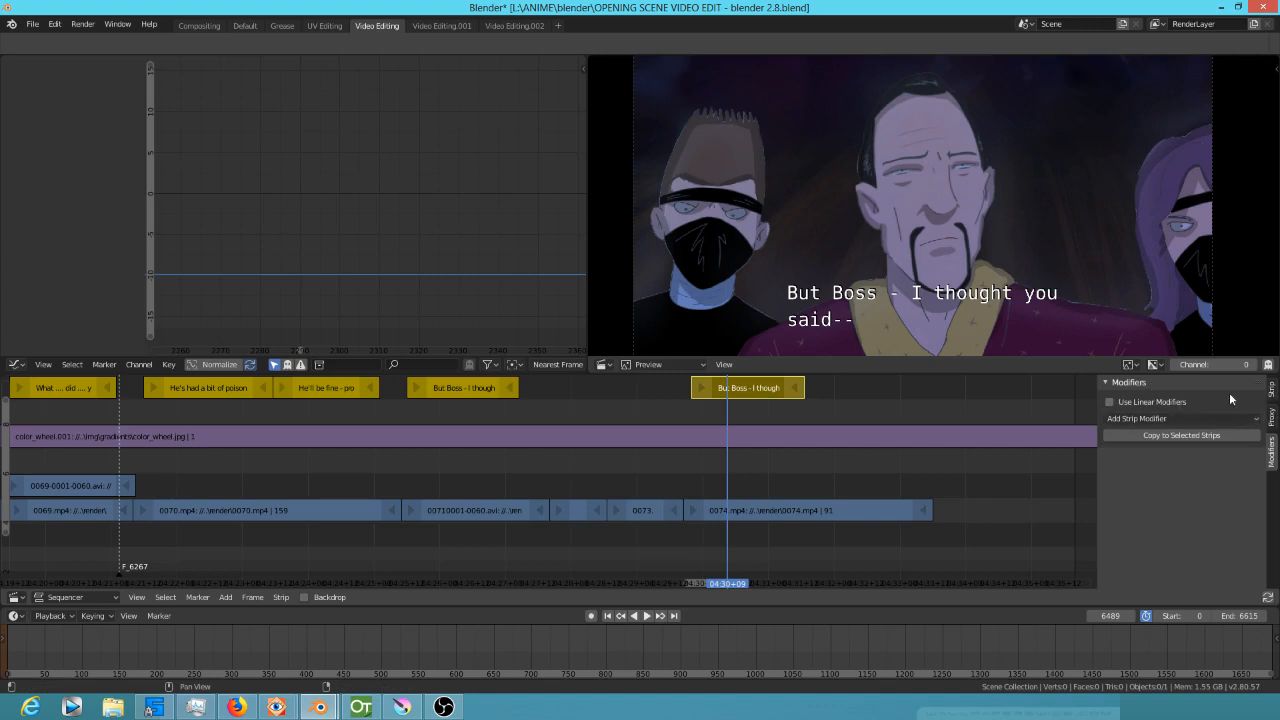
Change the duplicated subtitle strip's text to "Now...".
{"action": "left_click", "coordinate": [1270, 391]}
{"action": "left_click", "coordinate": [1272, 418]}
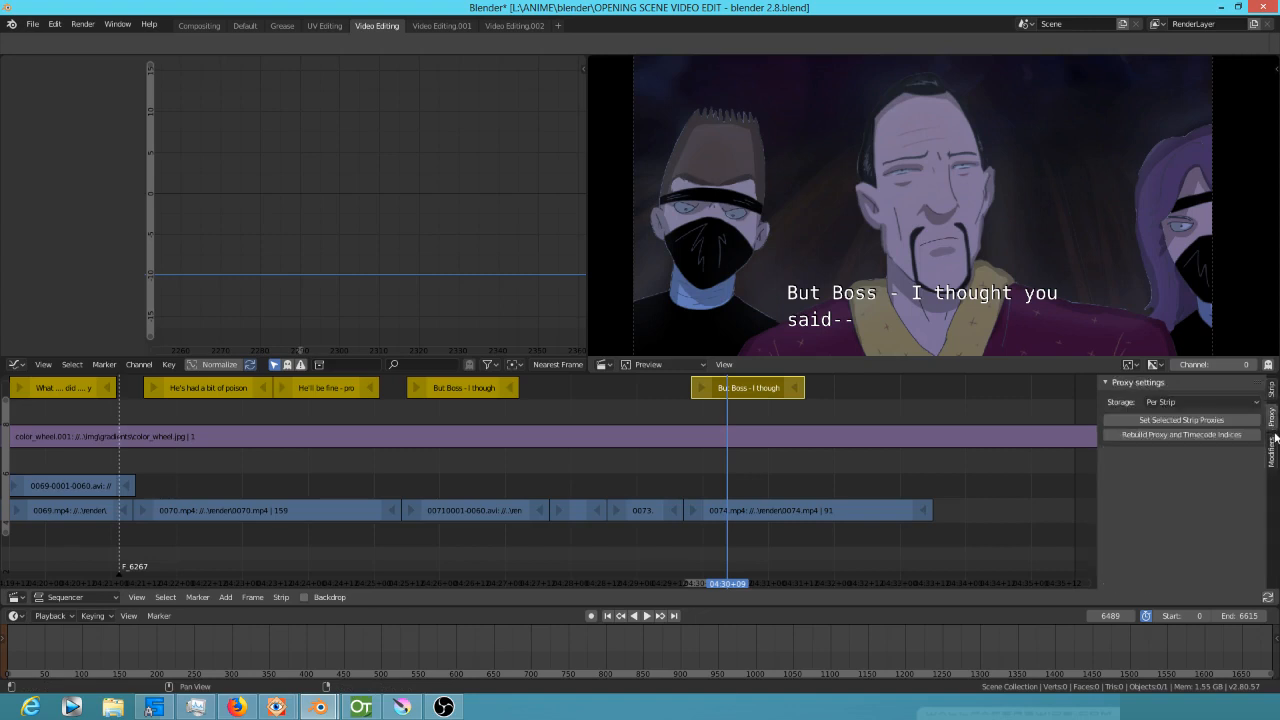
{"action": "left_click", "coordinate": [1275, 445]}
{"action": "left_click", "coordinate": [1273, 420]}
{"action": "left_click", "coordinate": [1273, 393]}
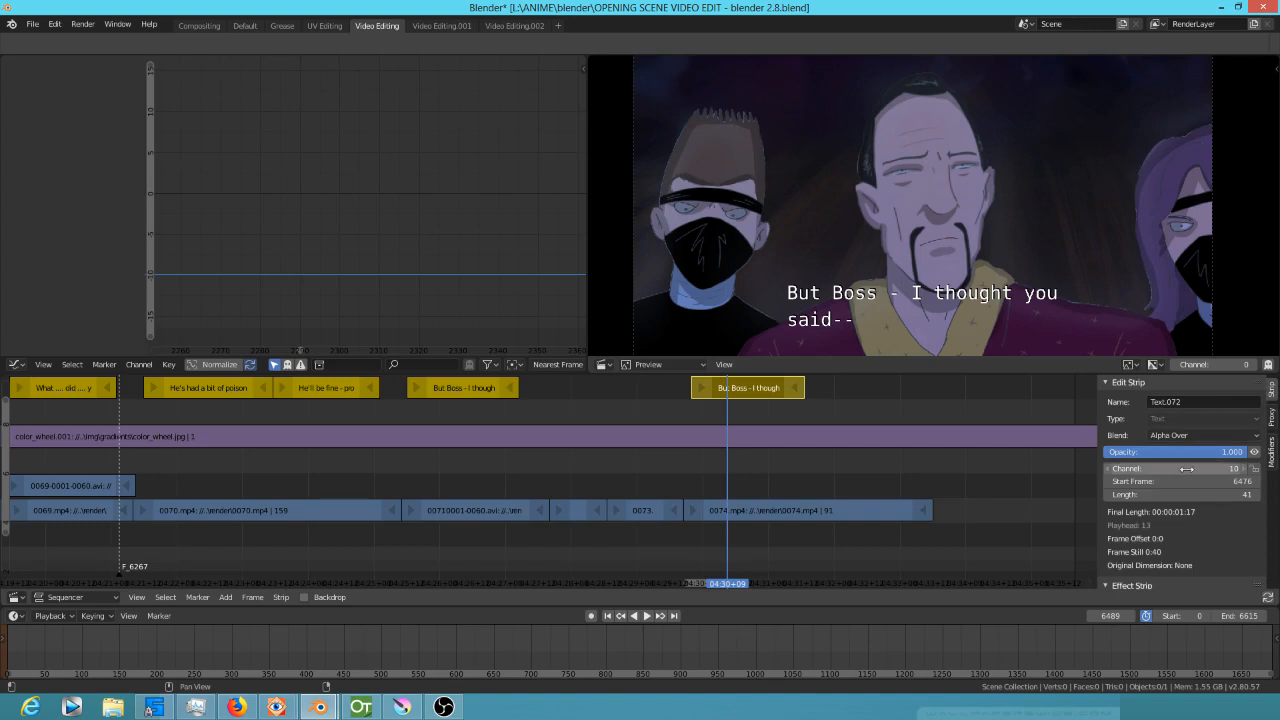
{"action": "left_click", "coordinate": [750, 392]}
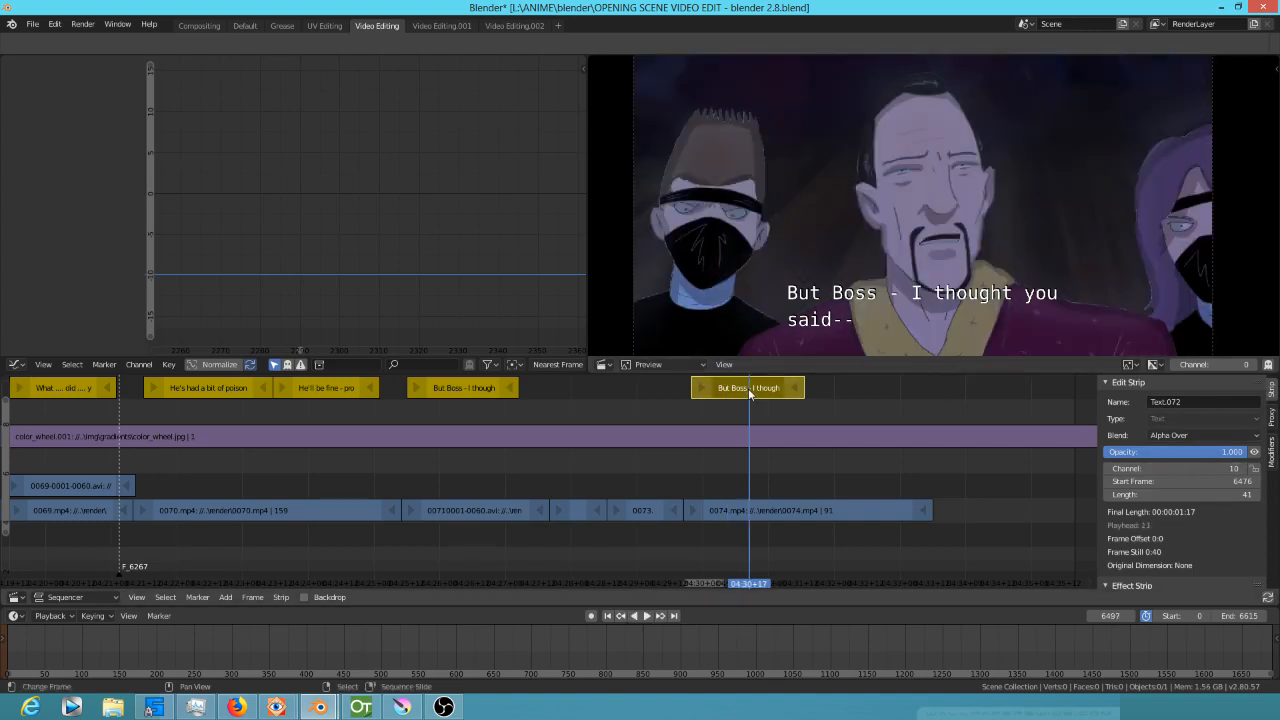
{"action": "scroll", "coordinate": [1183, 423], "scroll_direction": "down", "scroll_amount": 2}
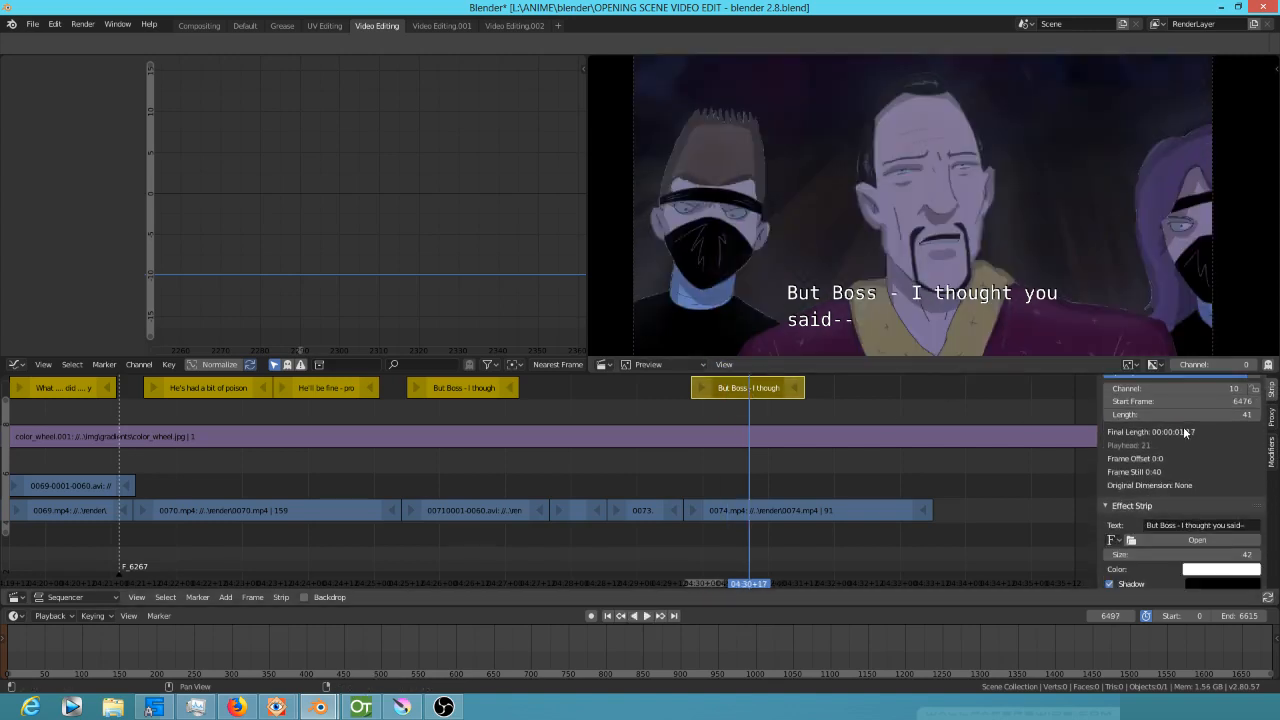
{"action": "left_click", "coordinate": [1225, 526]}
{"action": "type", "text": "Now..."}
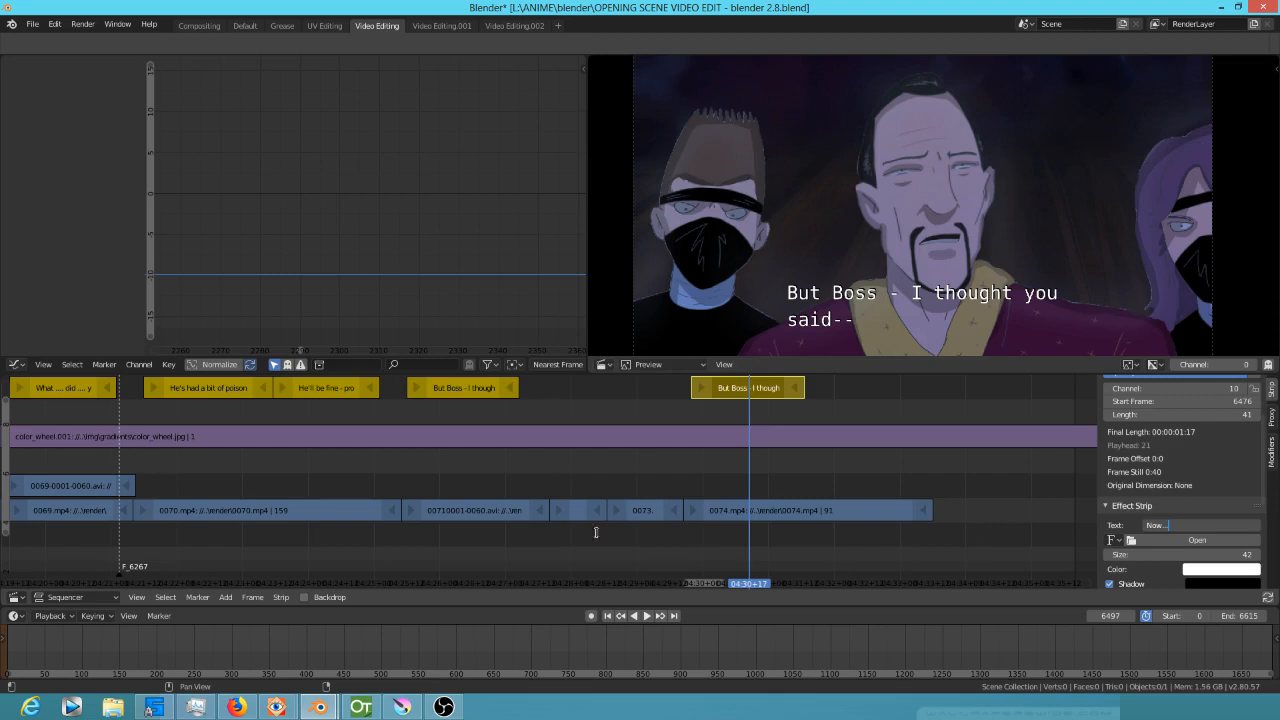
{"action": "key", "text": "Return"}
Shorten the "Now..." subtitle strip to 20 frames and place a duplicate of it after it, starting at frame 6499.
{"action": "left_click_drag", "start_coordinate": [666, 481], "coordinate": [749, 512]}
{"action": "left_click_drag", "start_coordinate": [798, 391], "coordinate": [737, 388]}
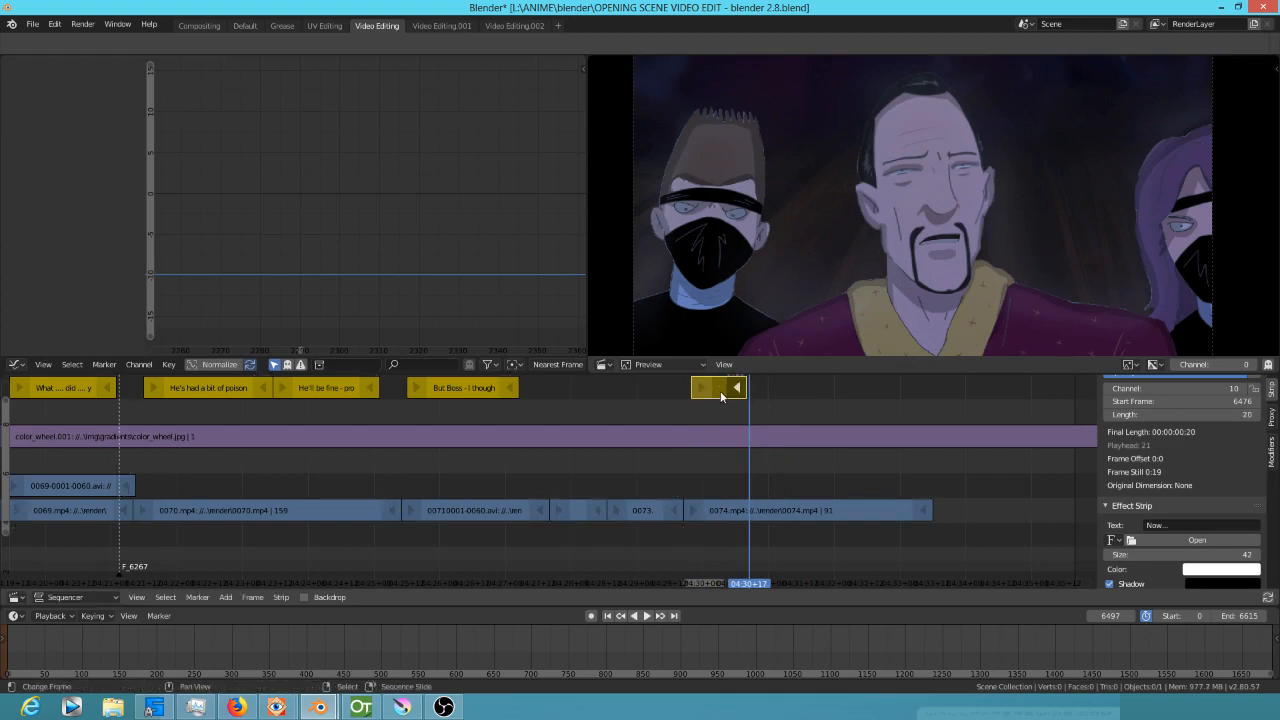
{"action": "key", "text": "shift+d"}
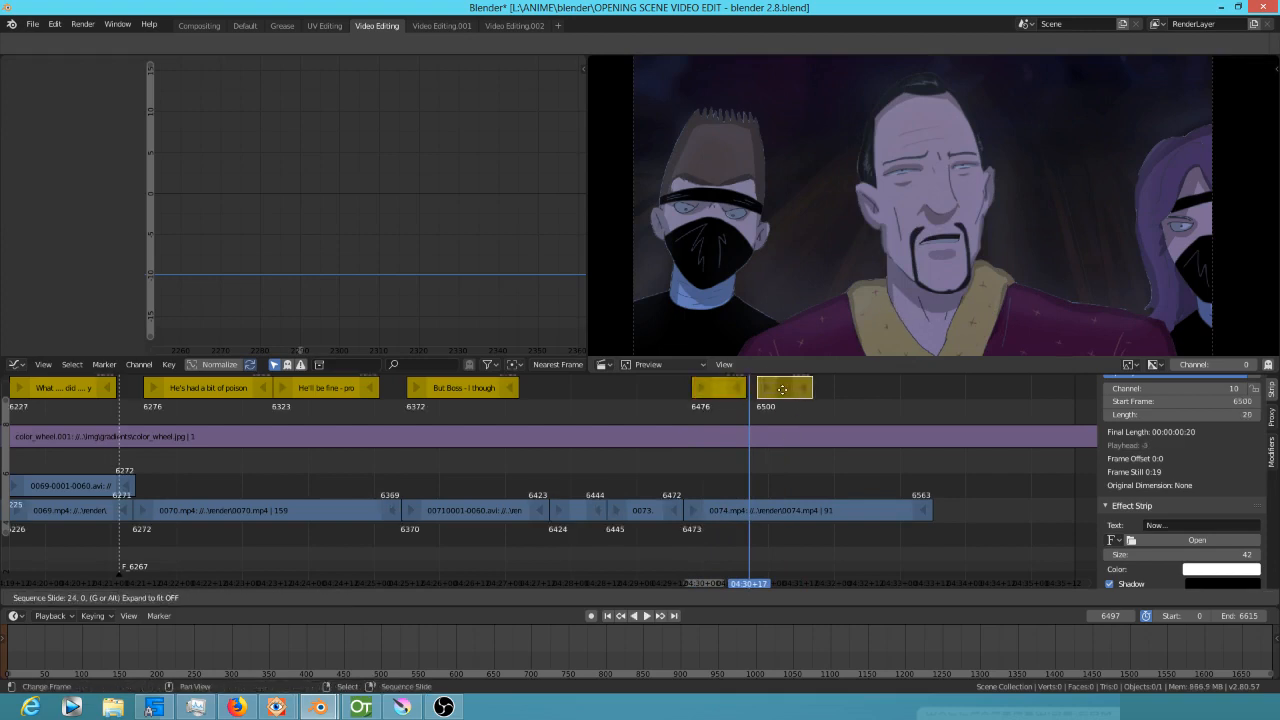
{"action": "left_click", "coordinate": [782, 396]}
Play the shot to check the speech timing and lengthen the second "Now..." subtitle strip to 33 frames.
{"action": "key", "text": "space"}
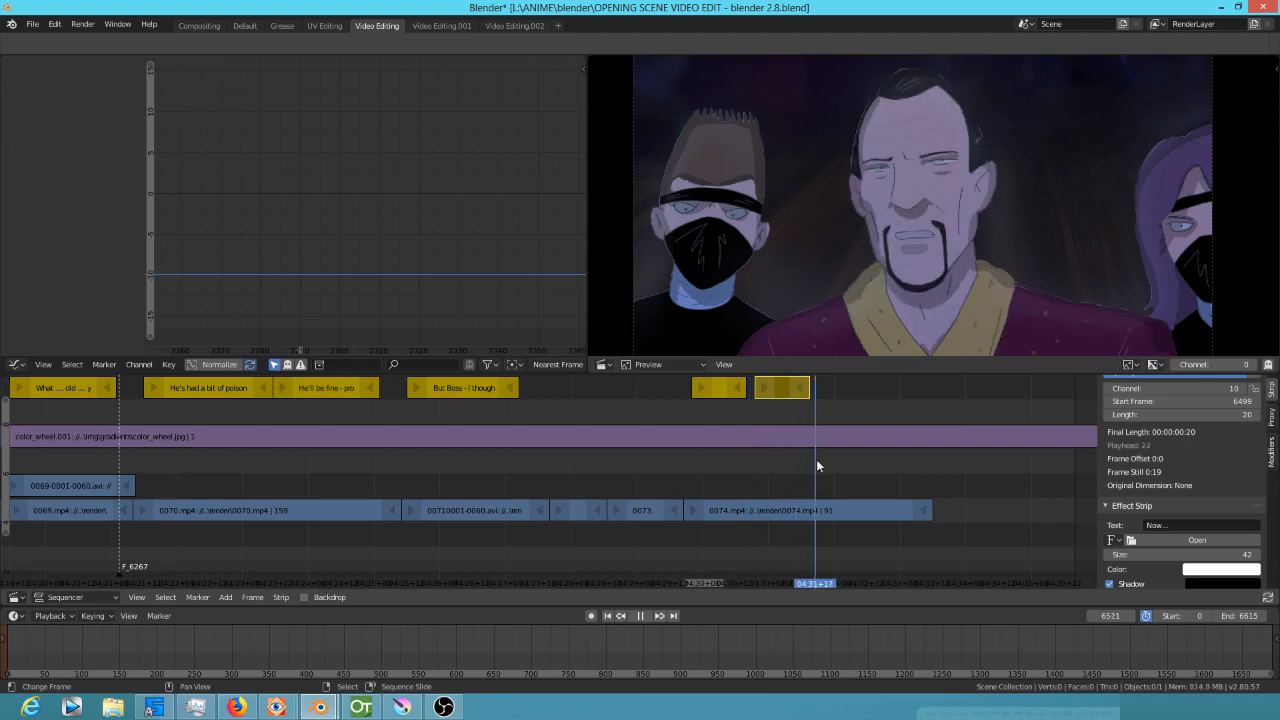
{"action": "left_click_drag", "start_coordinate": [886, 468], "coordinate": [833, 468]}
{"action": "key", "text": "space"}
{"action": "left_click_drag", "start_coordinate": [801, 396], "coordinate": [843, 397]}
{"action": "left_click_drag", "start_coordinate": [725, 450], "coordinate": [831, 466]}
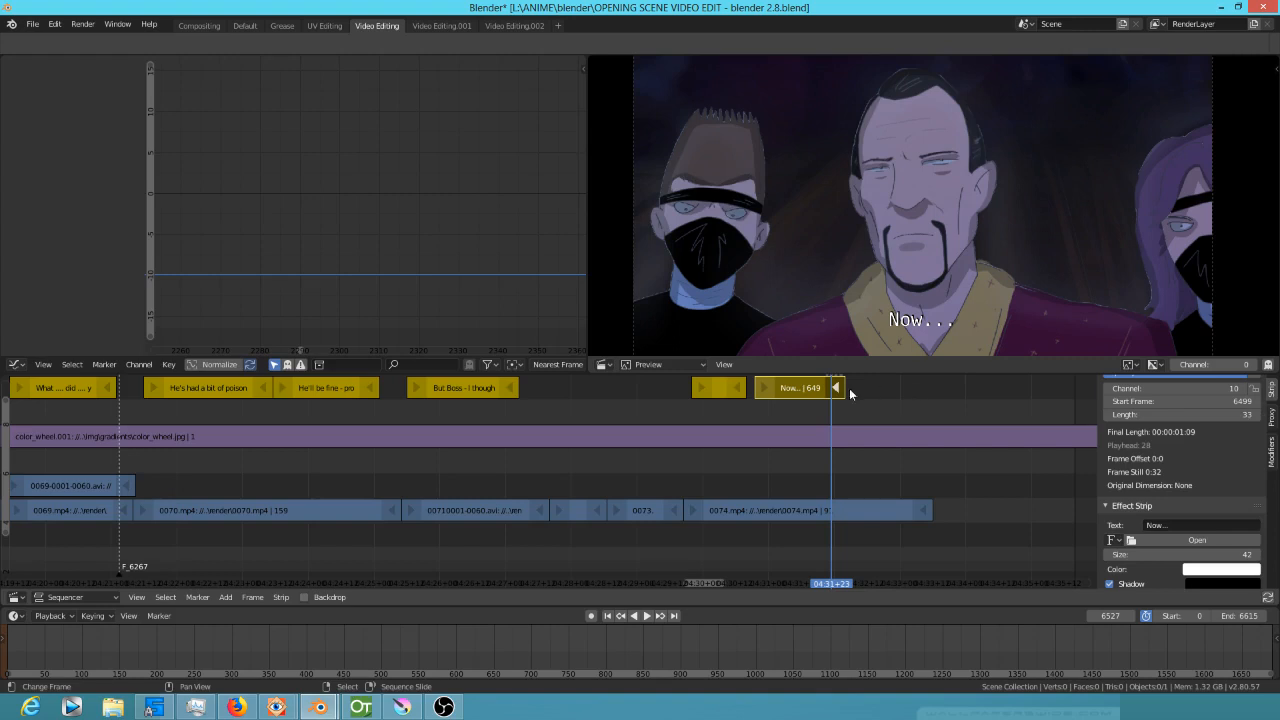
Change the second "Now..." subtitle's text to "The weapon, Miss?" and play the surrounding shots to check it.
{"action": "left_click", "coordinate": [1195, 525]}
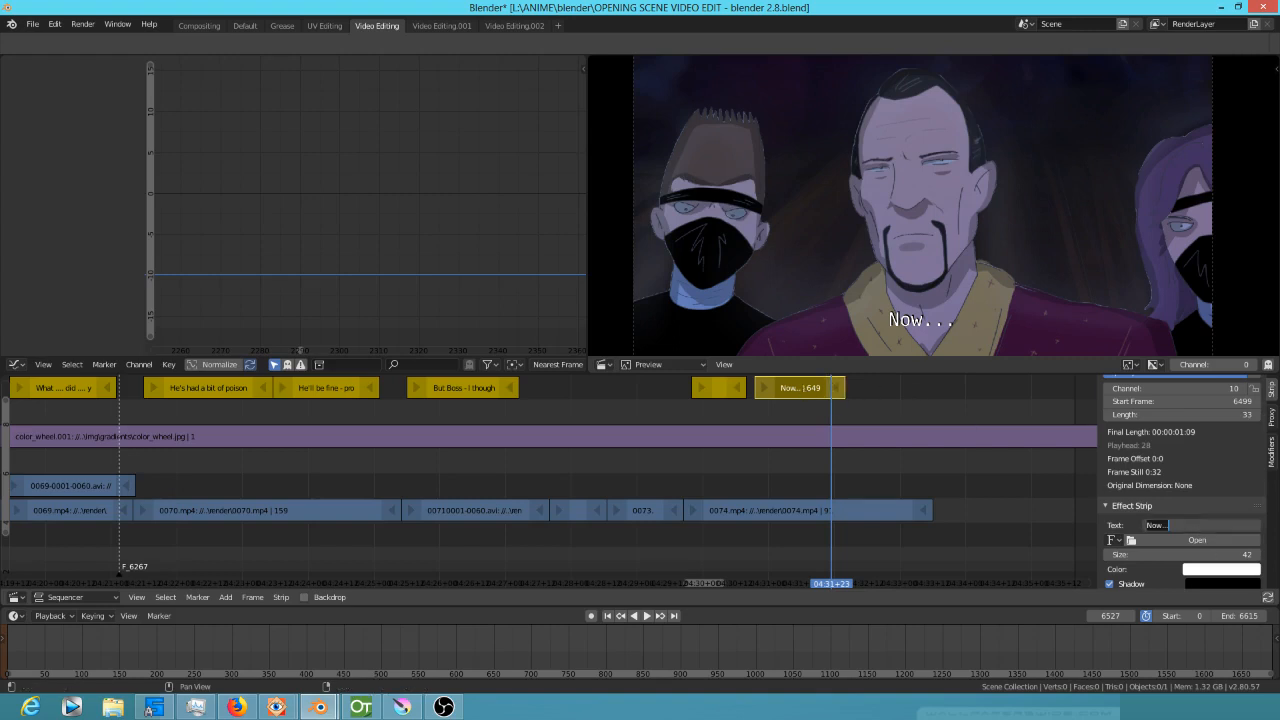
{"action": "type", "text": "The weapon, Miss?"}
{"action": "key", "text": "Return"}
{"action": "left_click", "coordinate": [790, 473]}
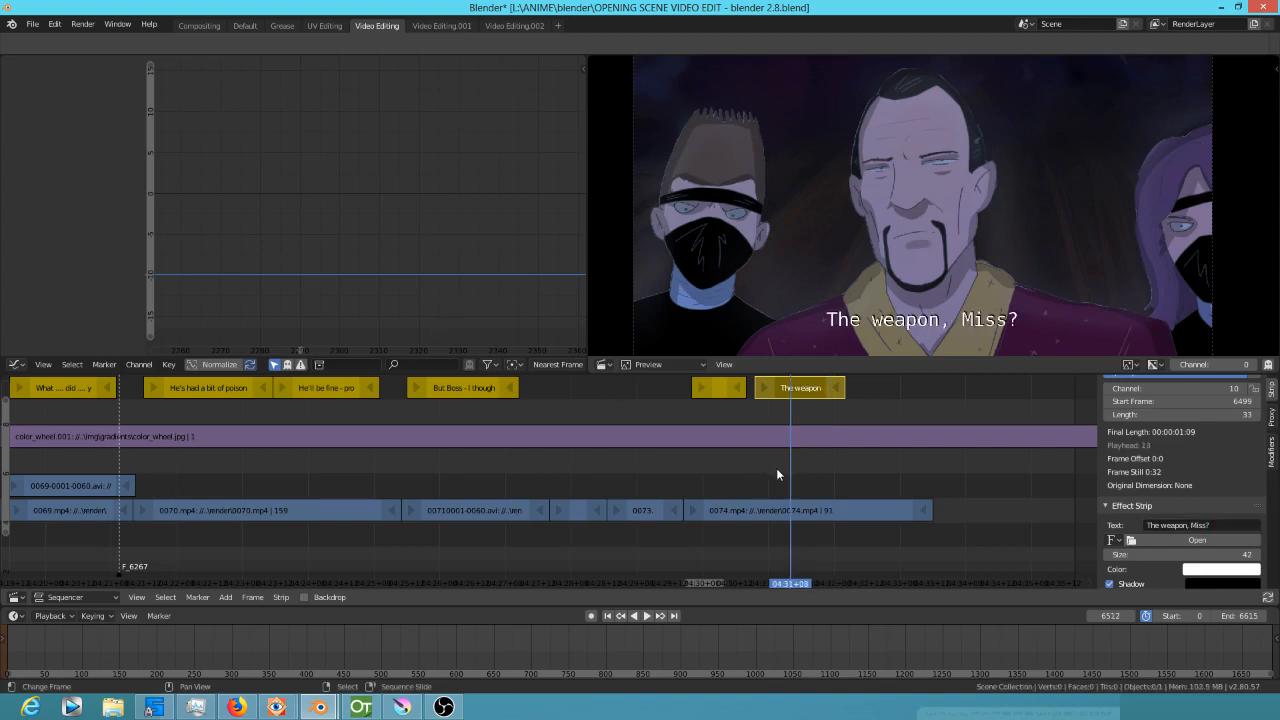
{"action": "left_click", "coordinate": [653, 466]}
{"action": "left_click_drag", "start_coordinate": [560, 467], "coordinate": [604, 470]}
{"action": "left_click", "coordinate": [446, 472]}
{"action": "key", "text": "space"}
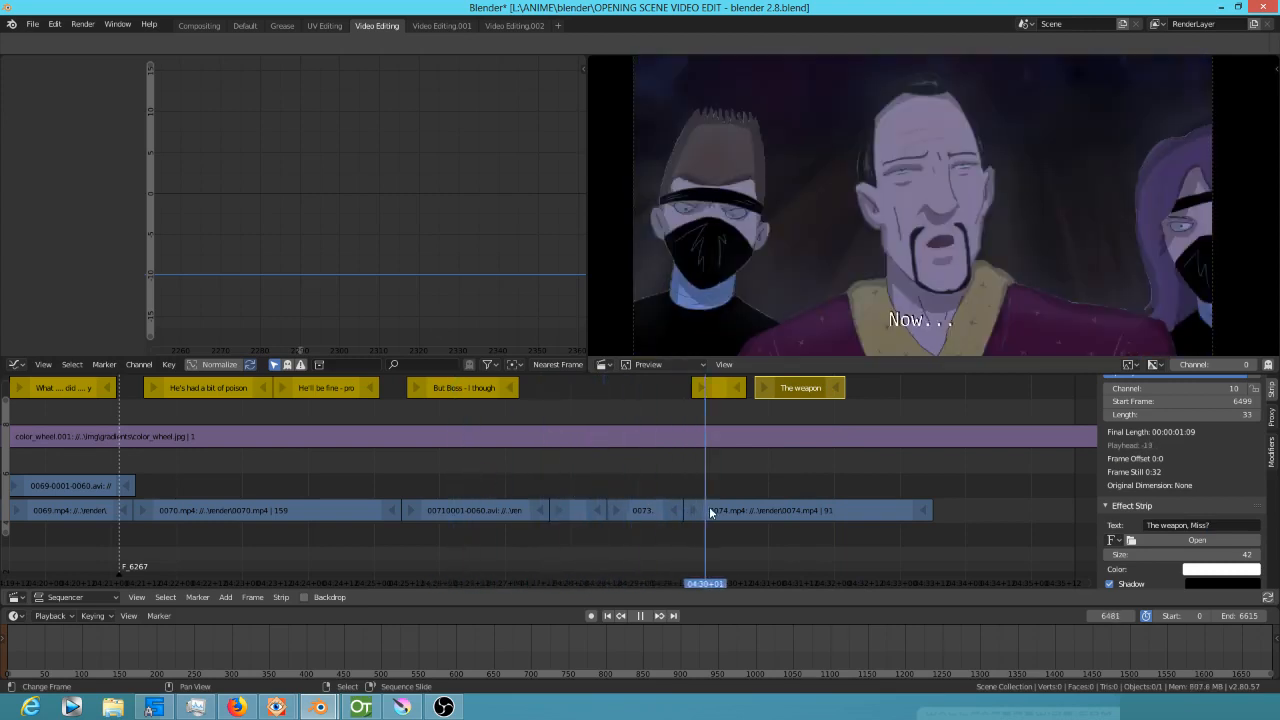
{"action": "key", "text": "space"}
Add a Curves modifier to the 0074 strip and move the curve's white point to about X 0.899, Y 1.0.
{"action": "left_click", "coordinate": [780, 514]}
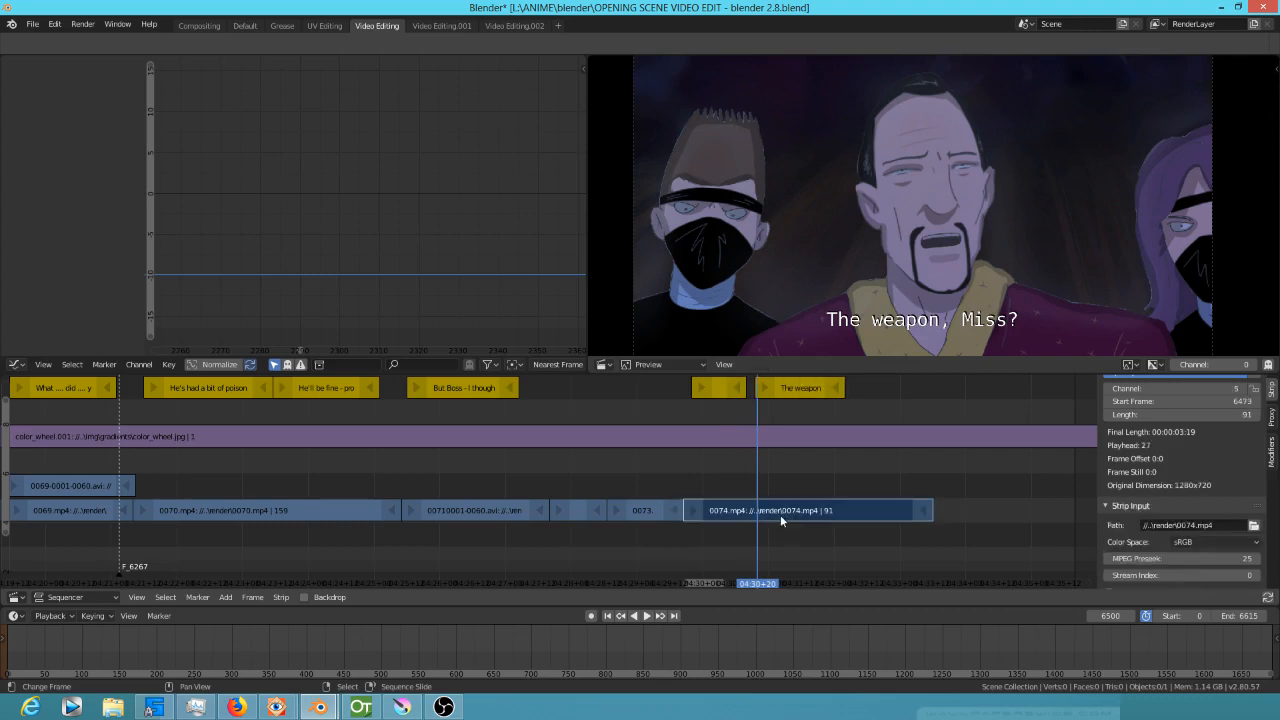
{"action": "left_click", "coordinate": [1272, 452]}
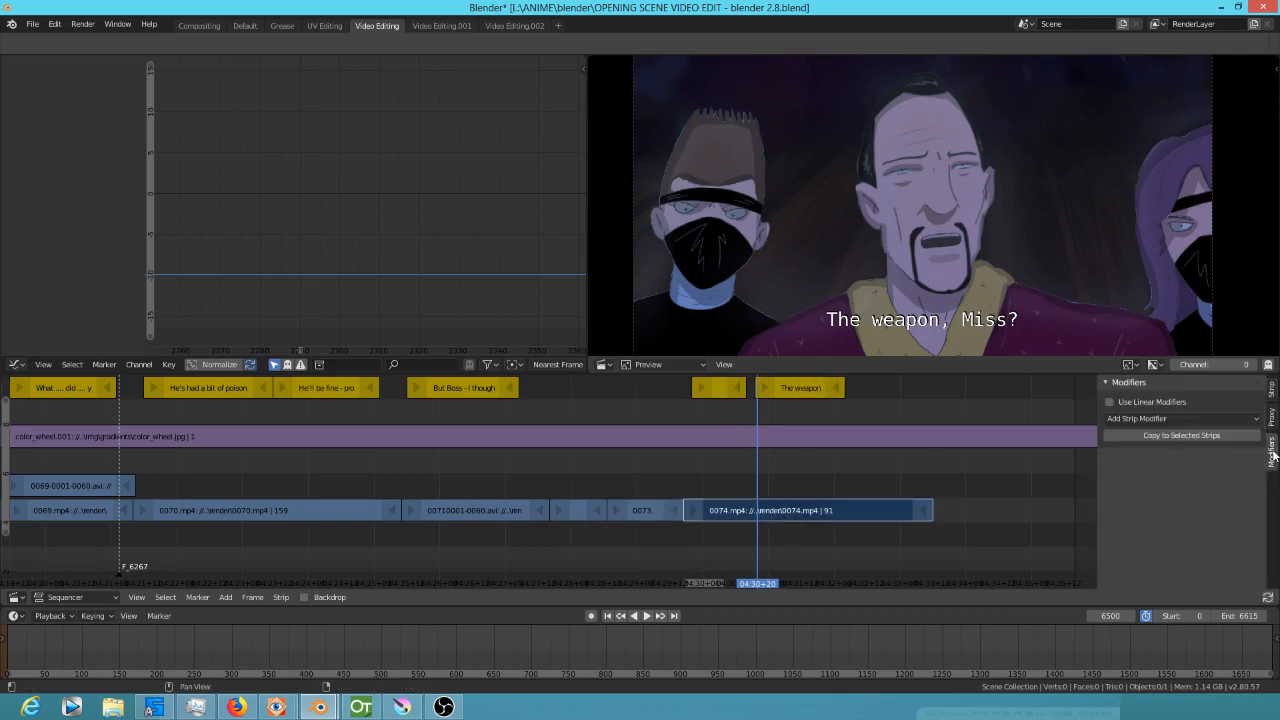
{"action": "left_click", "coordinate": [1149, 421]}
{"action": "left_click", "coordinate": [1153, 451]}
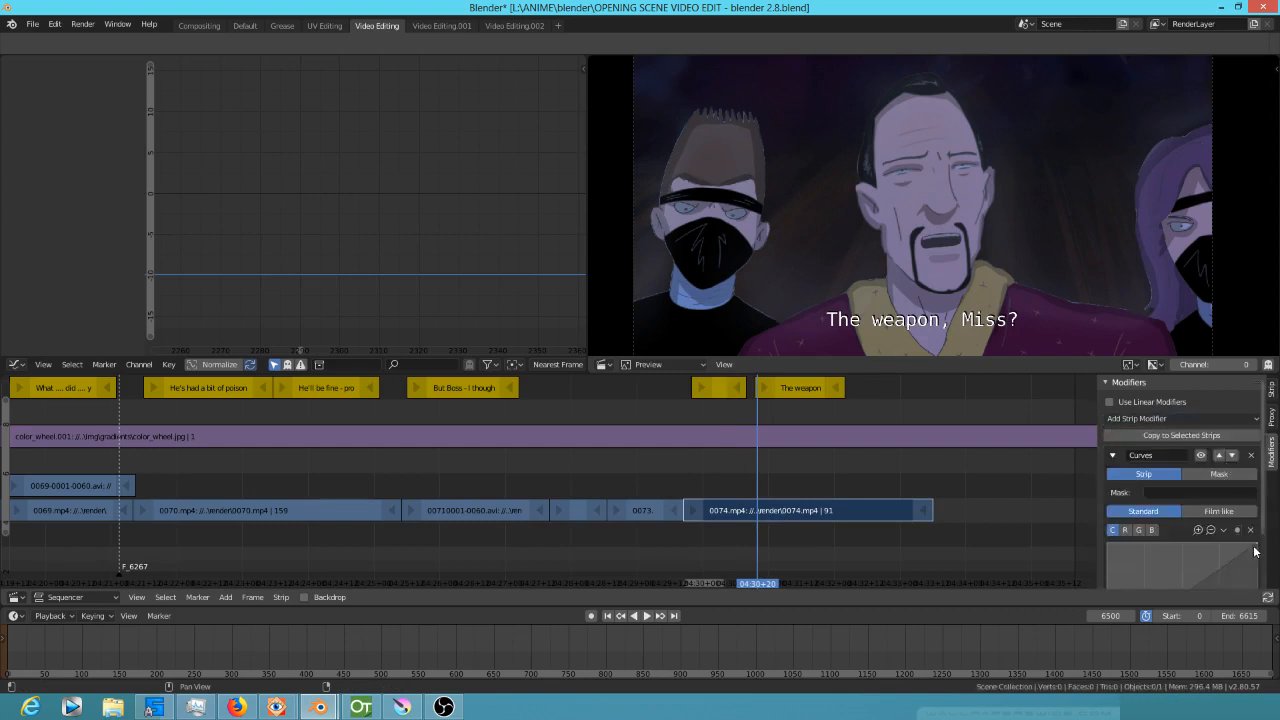
{"action": "scroll", "coordinate": [1220, 516], "scroll_direction": "down", "scroll_amount": 1}
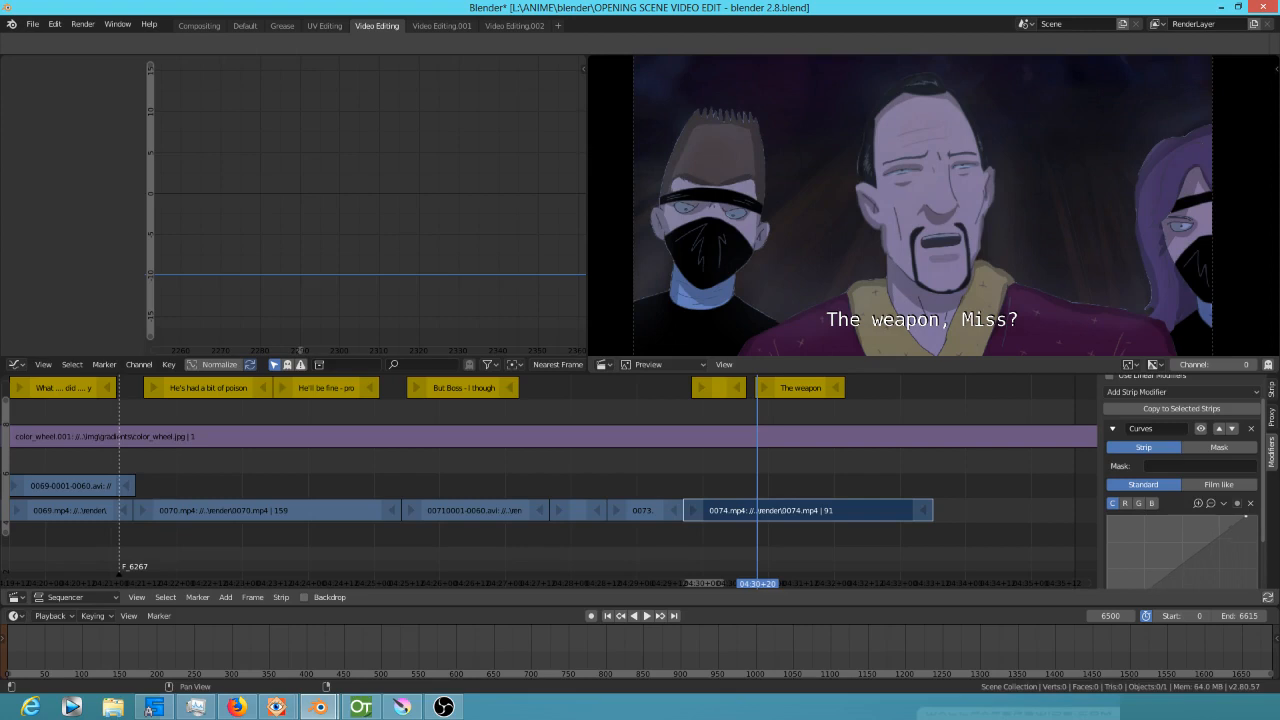
{"action": "scroll", "coordinate": [1210, 545], "scroll_direction": "down", "scroll_amount": 2}
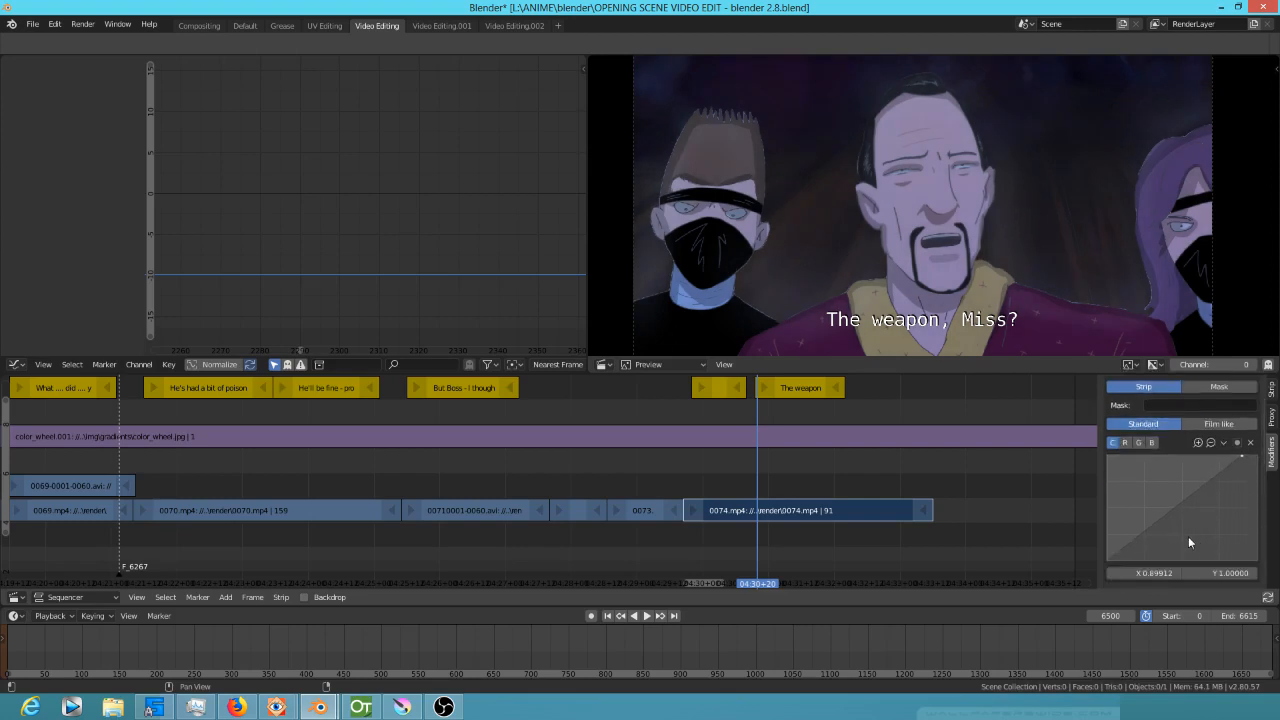
Play the shots for comparison and add a midtone point to the 0074 strip's curve at about X 0.482, Y 0.456.
{"action": "left_click", "coordinate": [550, 546]}
{"action": "key", "text": "space"}
{"action": "left_click_drag", "start_coordinate": [680, 552], "coordinate": [815, 554]}
{"action": "key", "text": "space"}
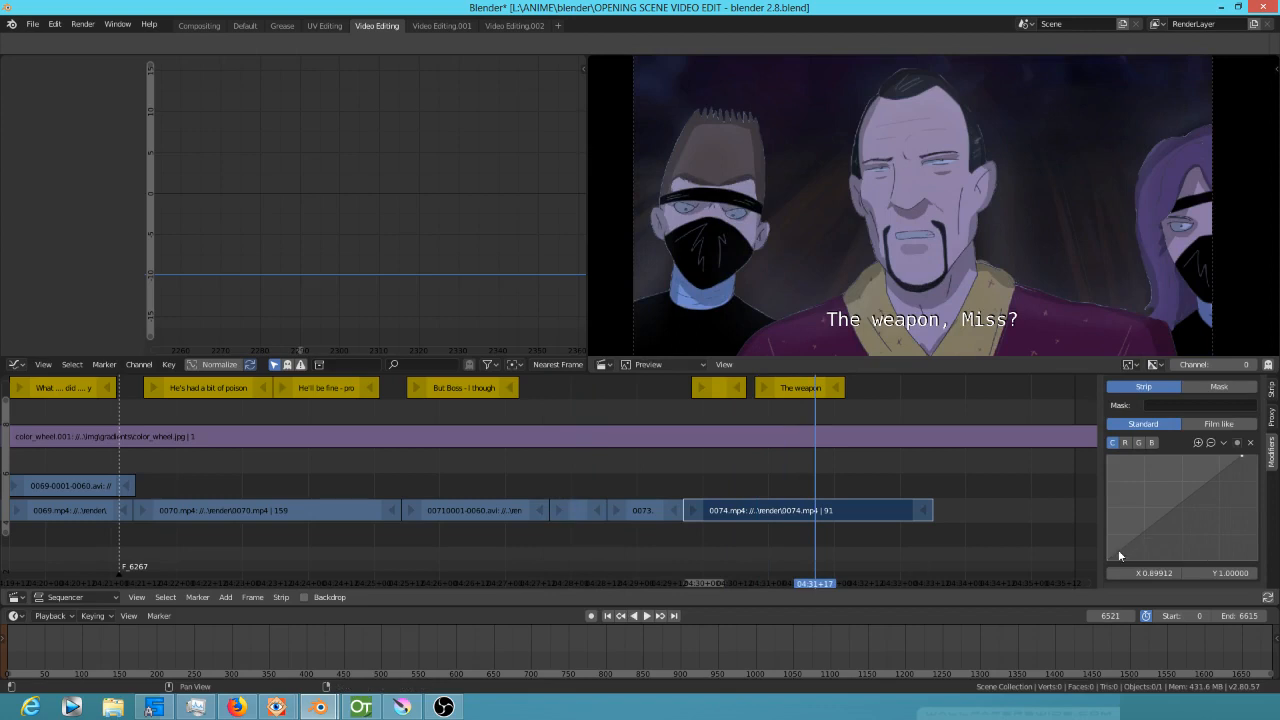
{"action": "left_click_drag", "start_coordinate": [1118, 550], "coordinate": [1175, 510]}
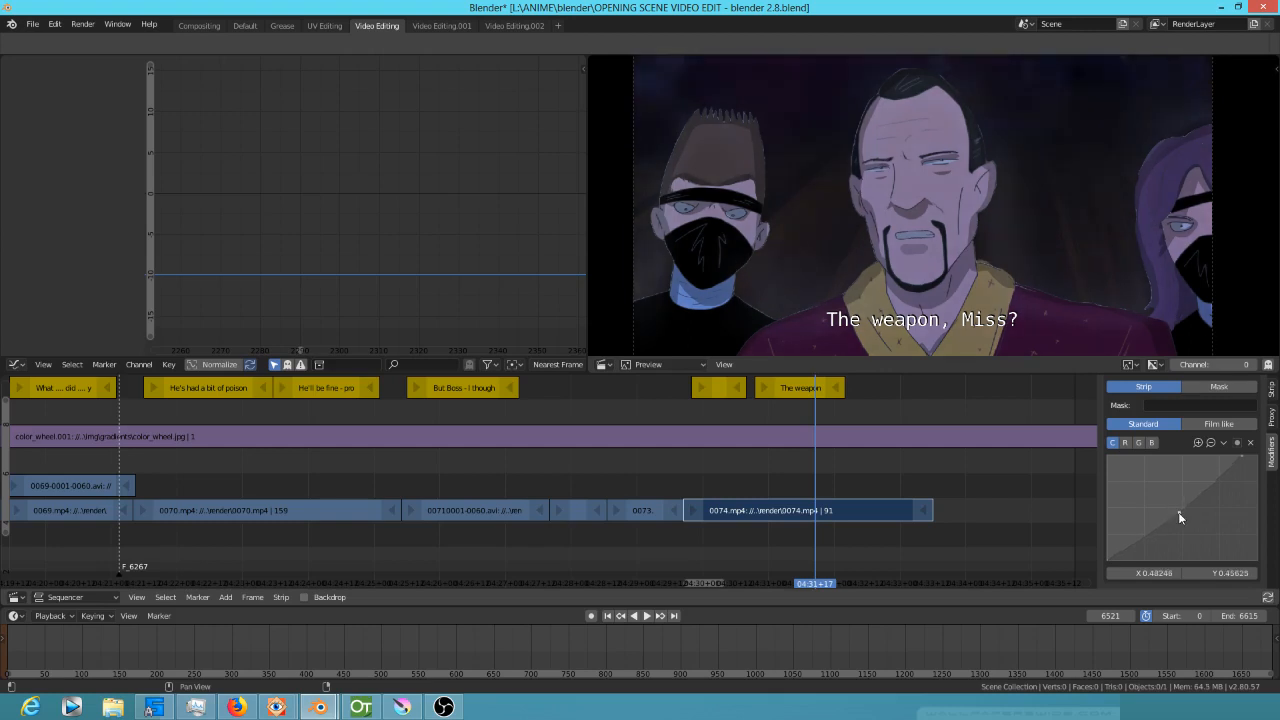
Play the shots leading into the 0074 strip and examine the brightness curve of the short strip before 0073.
{"action": "key", "text": "space"}
{"action": "left_click", "coordinate": [486, 477]}
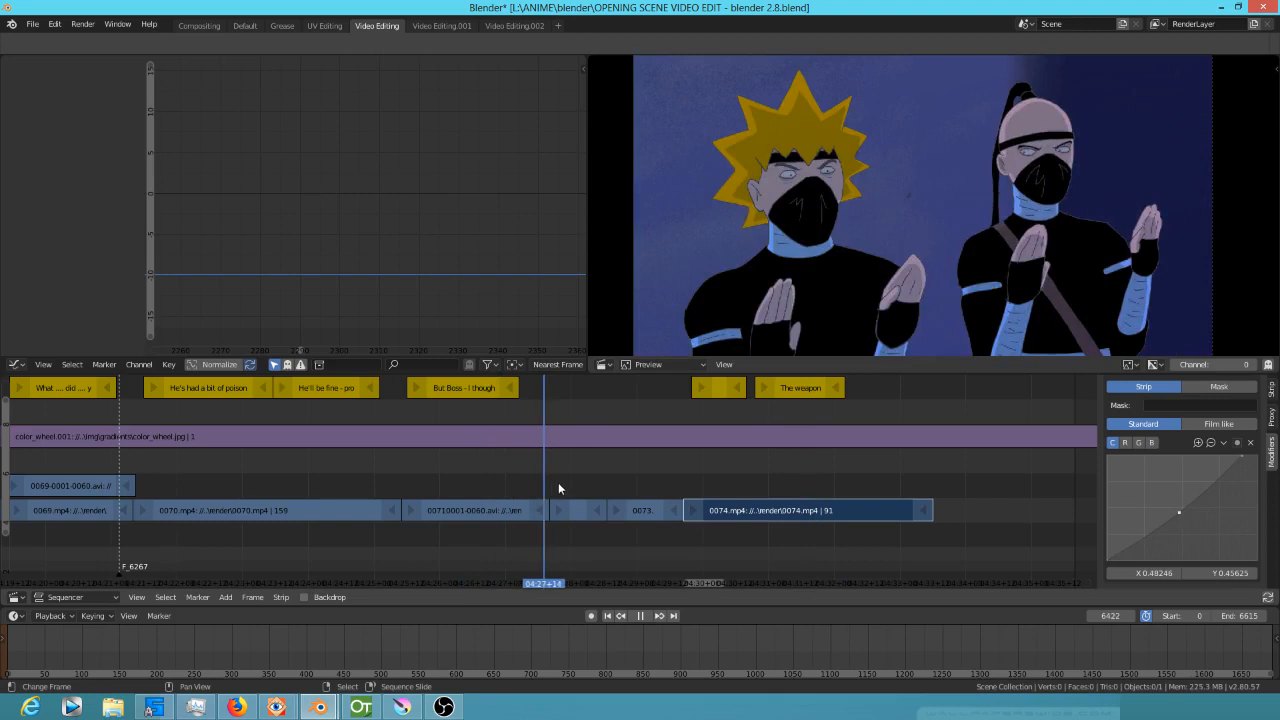
{"action": "left_click", "coordinate": [581, 511]}
{"action": "key", "text": "space"}
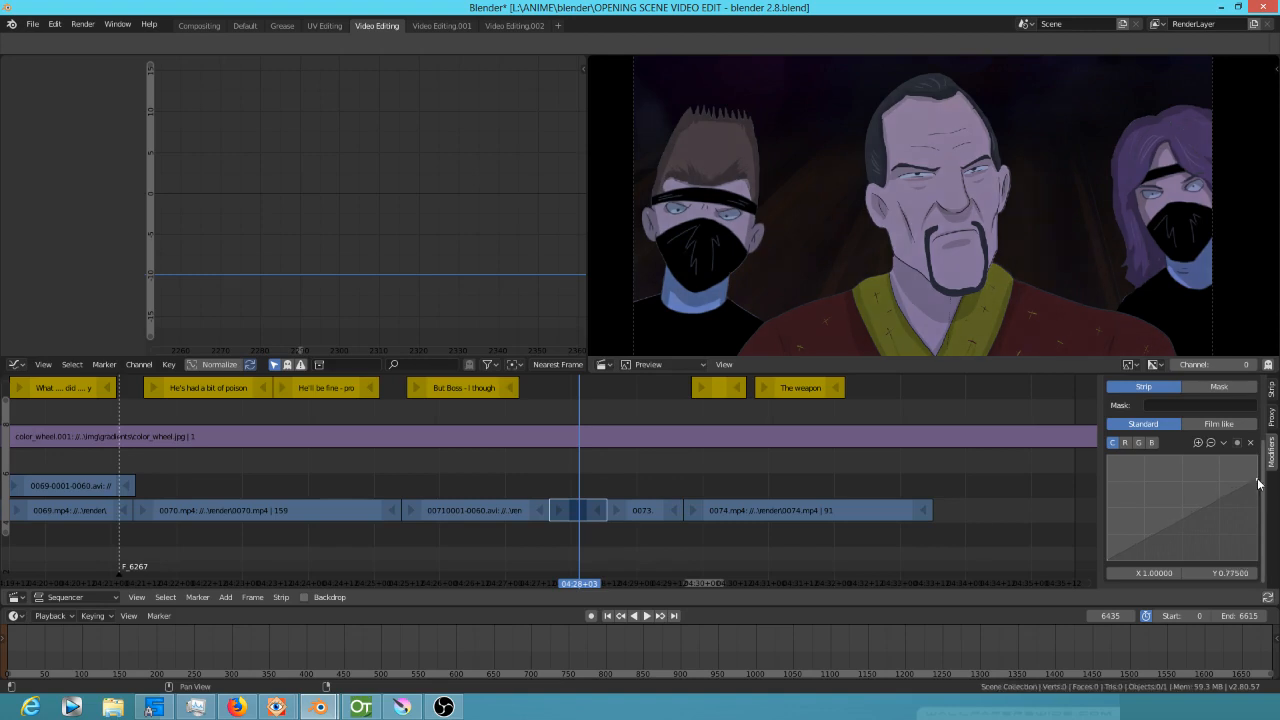
{"action": "left_click", "coordinate": [492, 484]}
{"action": "key", "text": "space"}
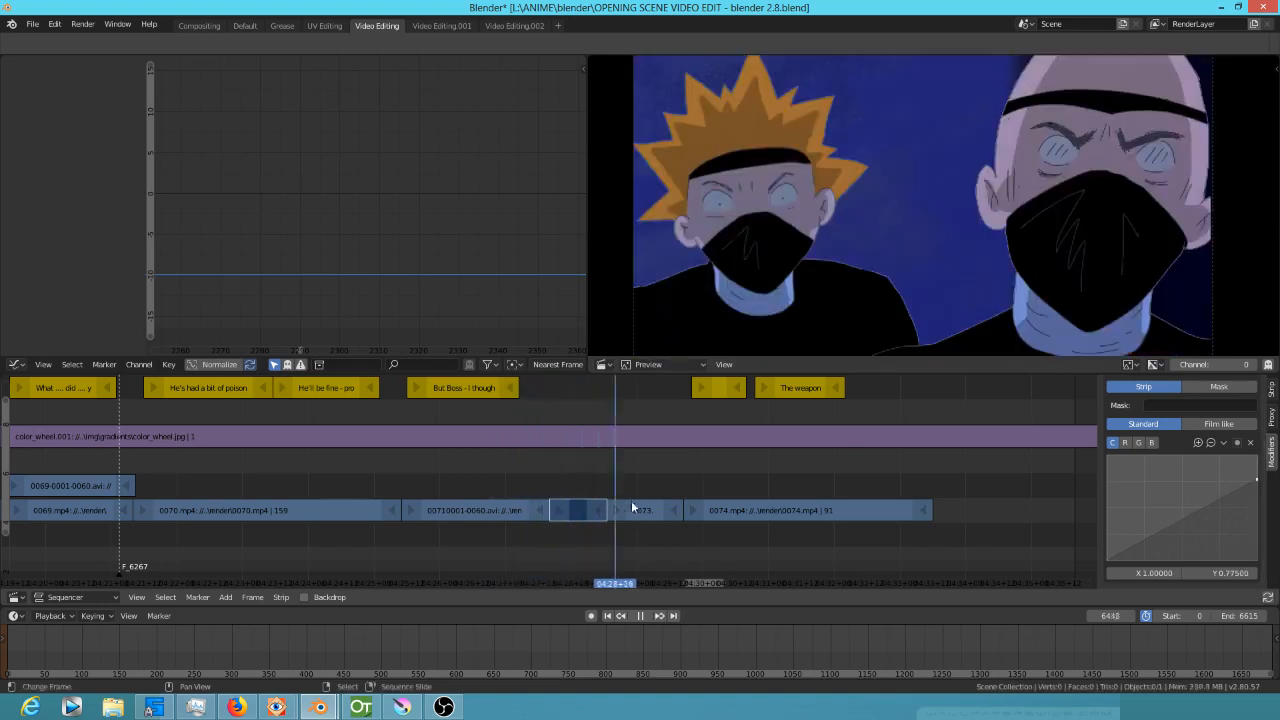
{"action": "mouse_move", "coordinate": [800, 524]}
{"action": "left_mouse_down"}
{"action": "mouse_move", "coordinate": [744, 520]}
{"action": "mouse_move", "coordinate": [778, 520]}
{"action": "left_mouse_up"}
{"action": "key", "text": "Escape"}
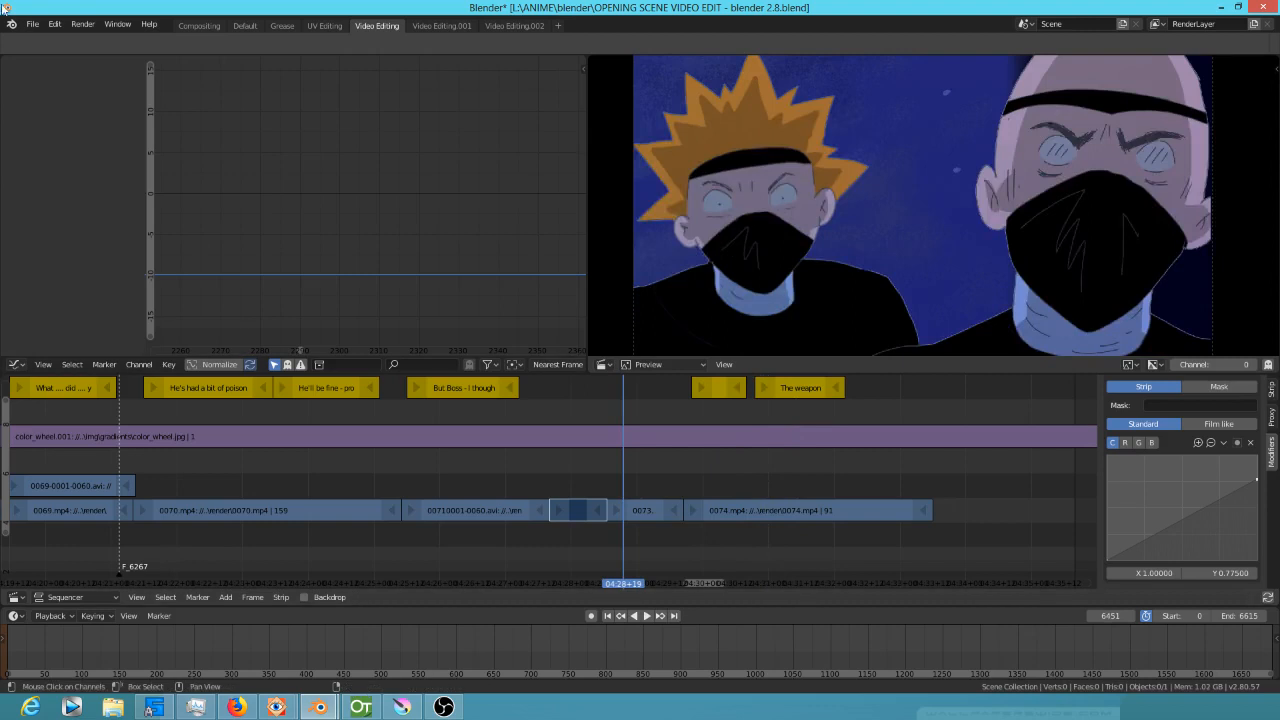
Save the opening-scene edit and replay the shots leading into the 0074 strip.
{"action": "left_click", "coordinate": [32, 24]}
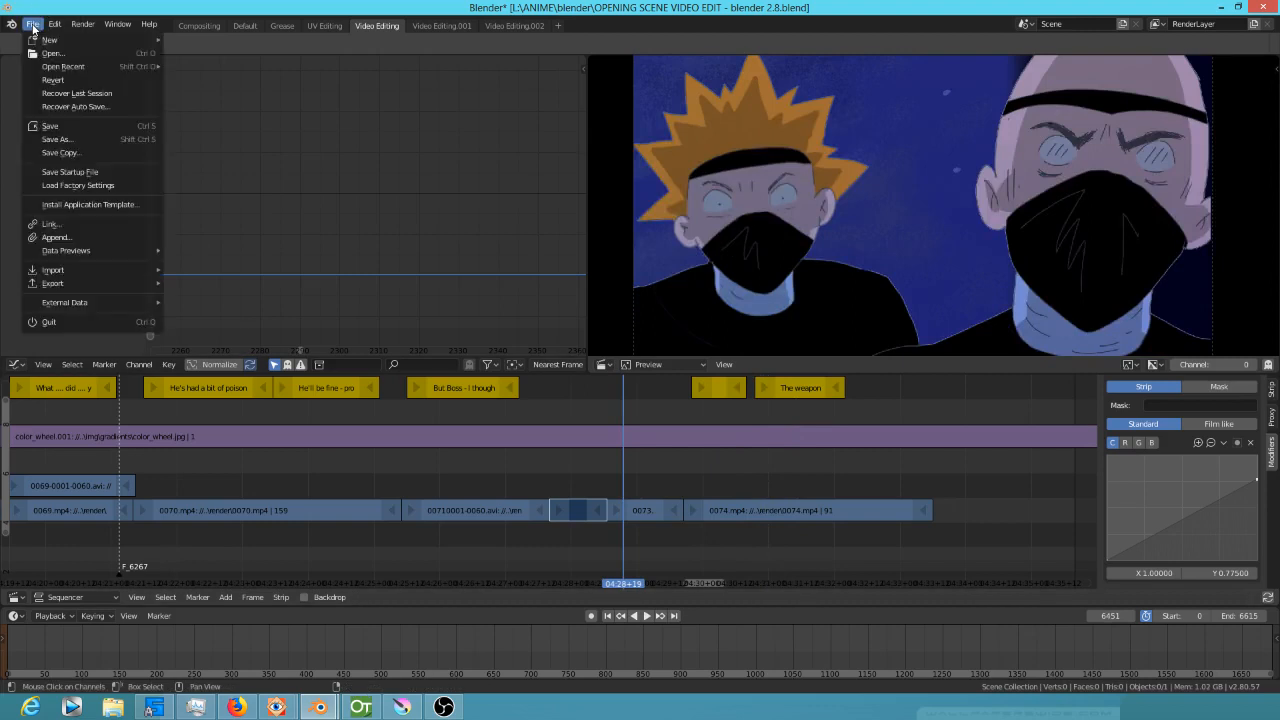
{"action": "left_click", "coordinate": [52, 126]}
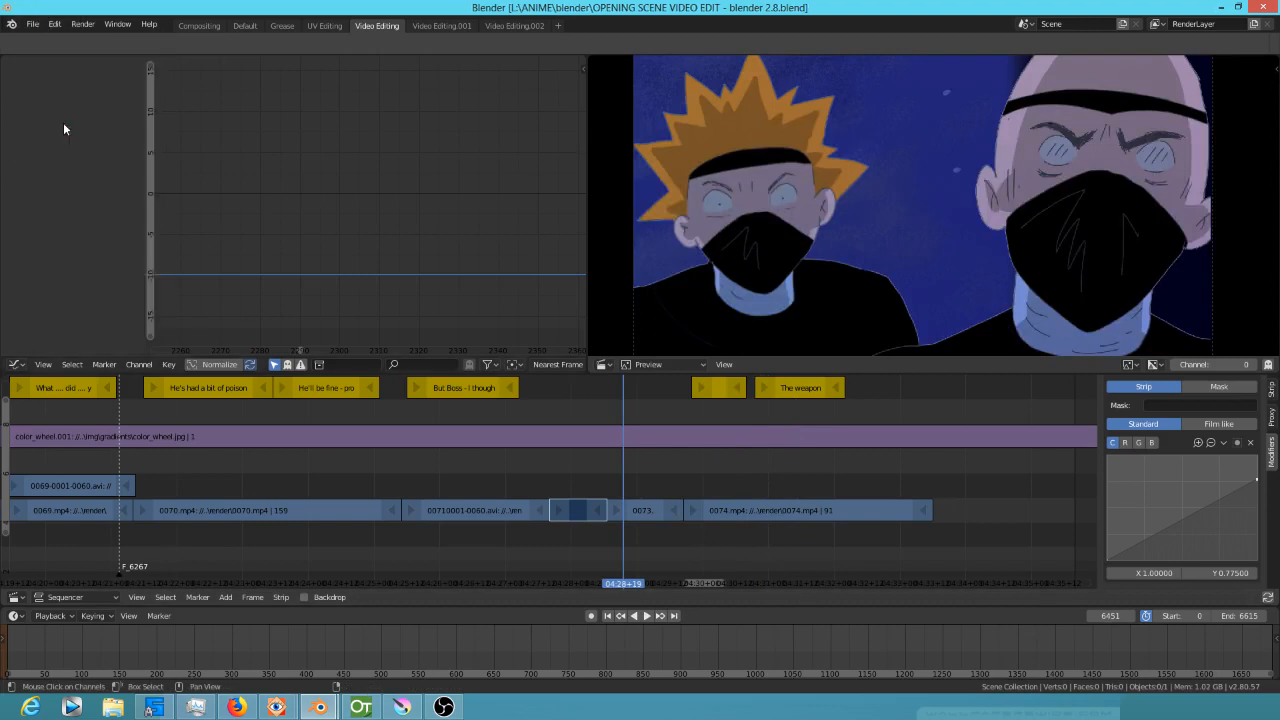
{"action": "left_click", "coordinate": [516, 472]}
{"action": "key", "text": "space"}
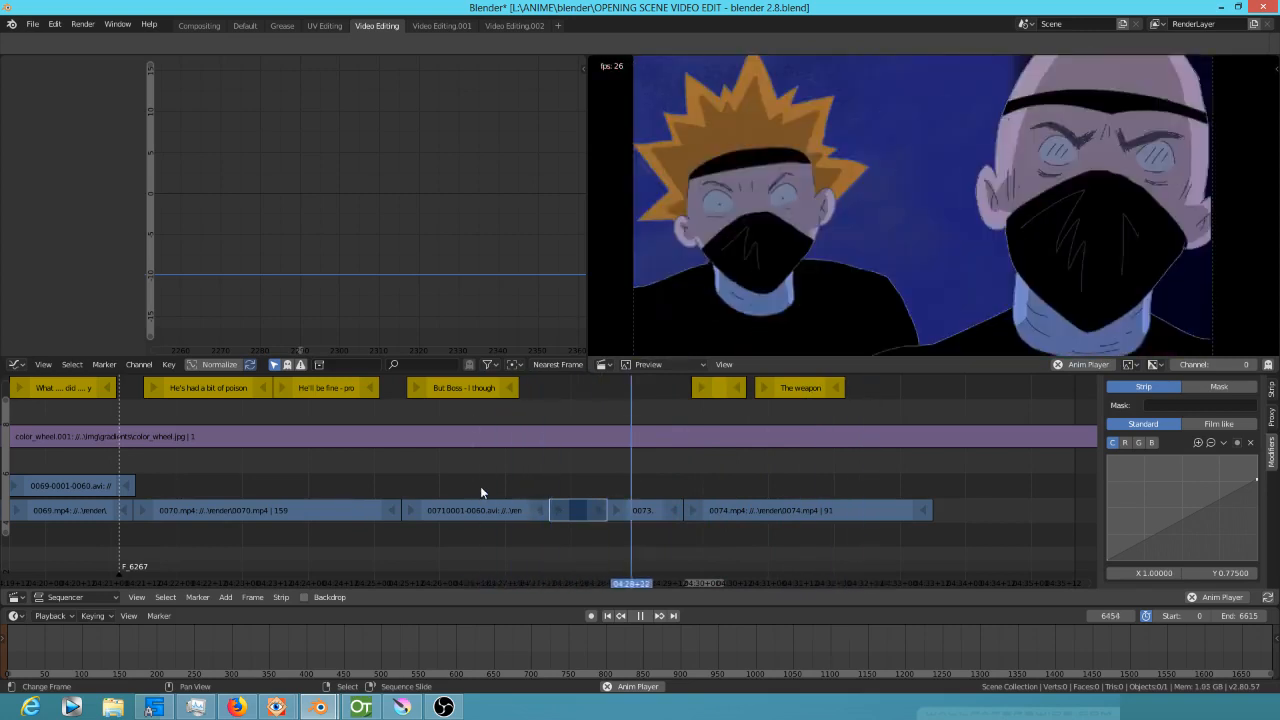
{"action": "left_click_drag", "start_coordinate": [643, 441], "coordinate": [690, 497]}
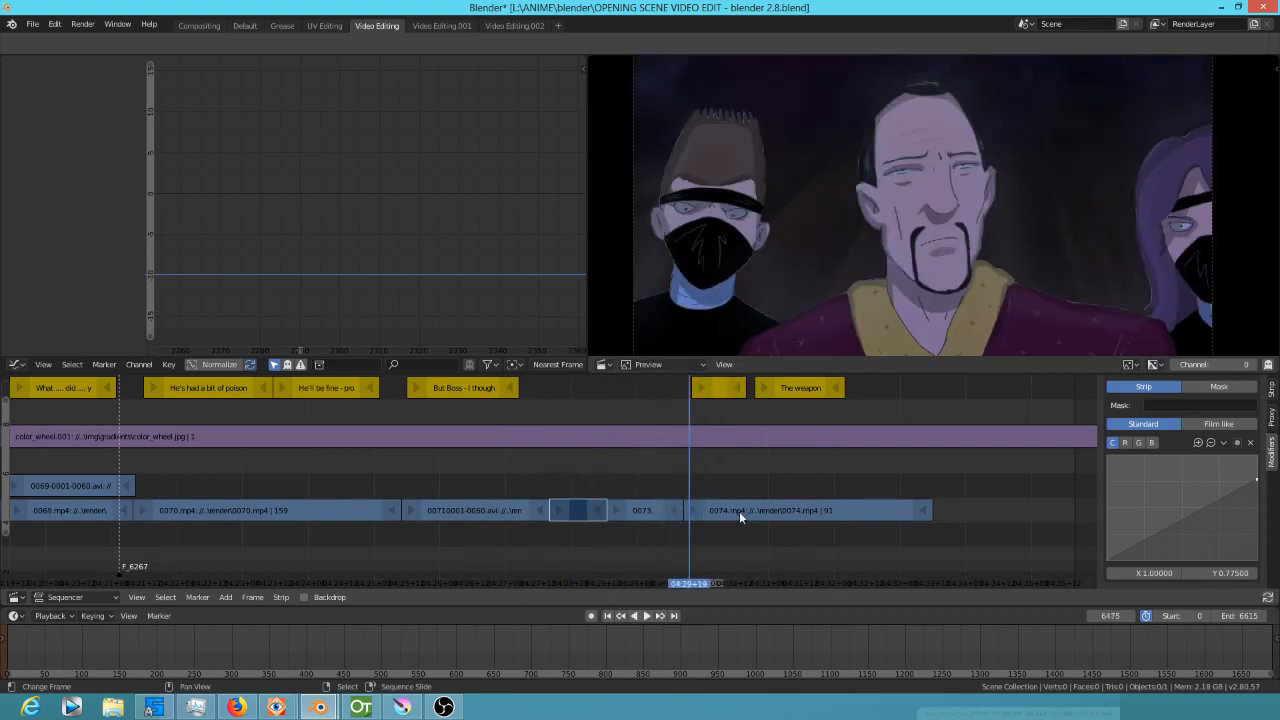
{"action": "scroll", "coordinate": [568, 468], "scroll_direction": "down", "scroll_amount": 3}
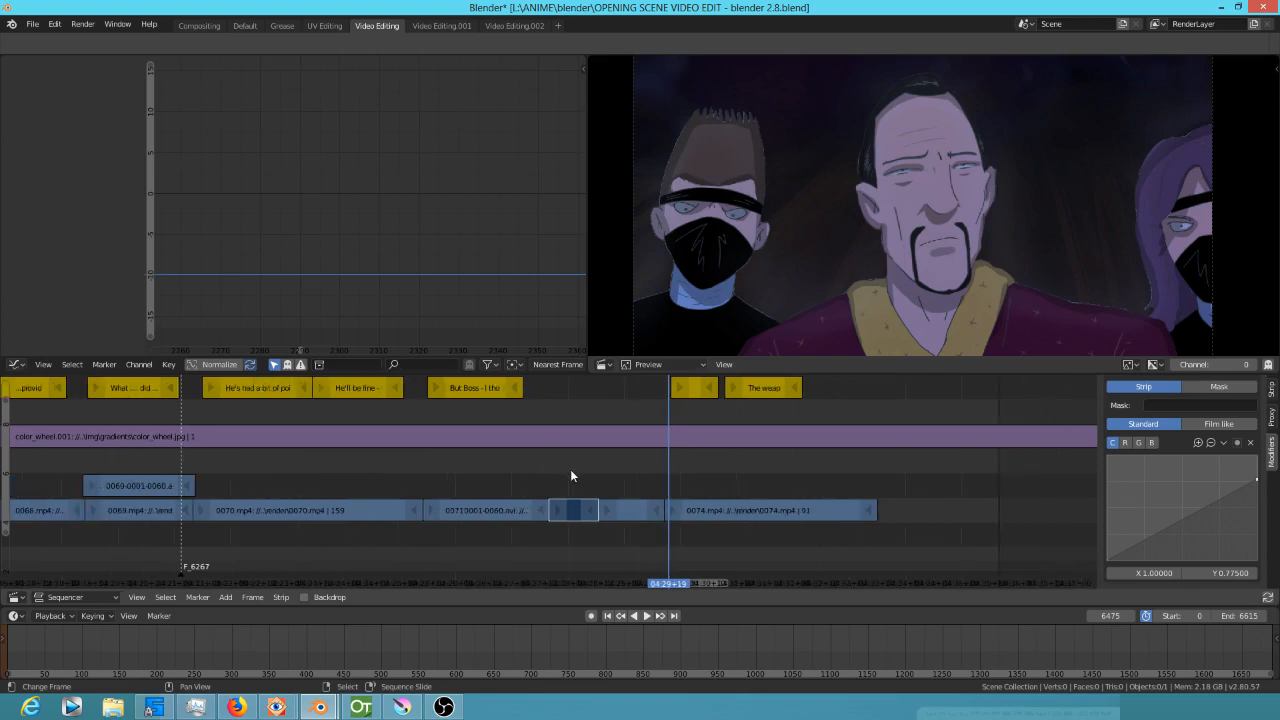
{"action": "left_click_drag", "start_coordinate": [191, 542], "coordinate": [219, 545]}
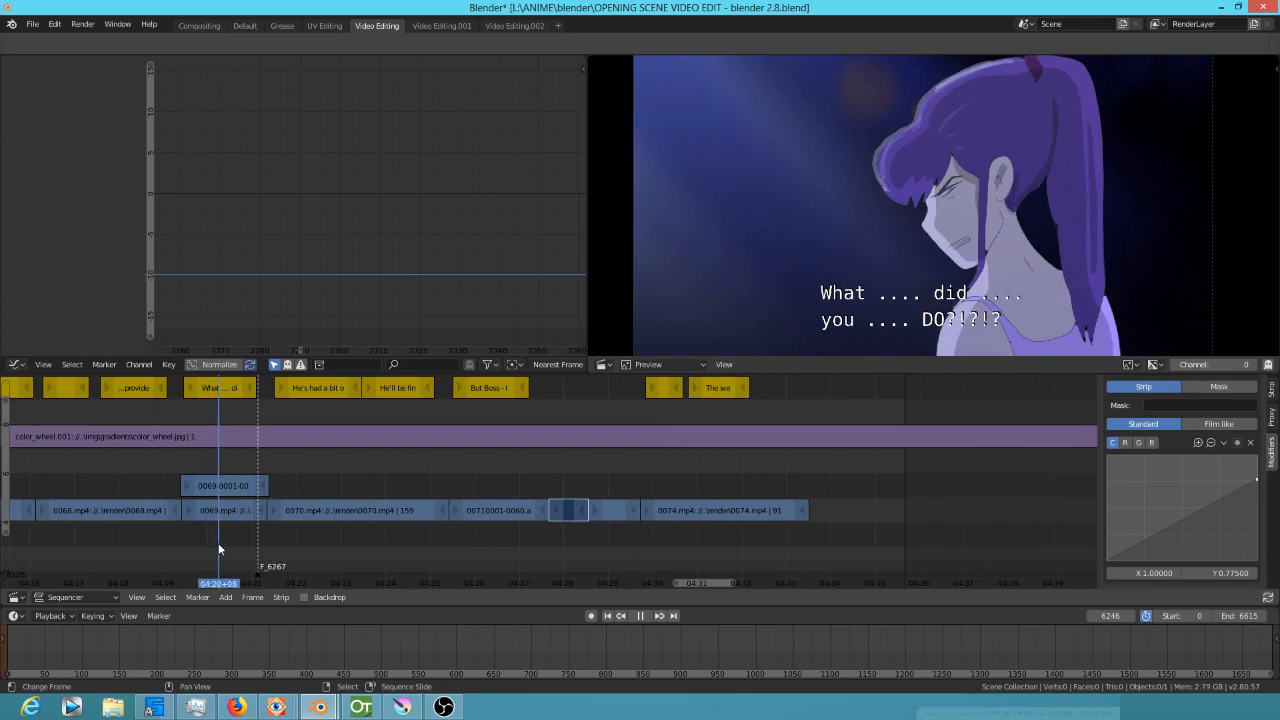
{"action": "left_click", "coordinate": [215, 489]}
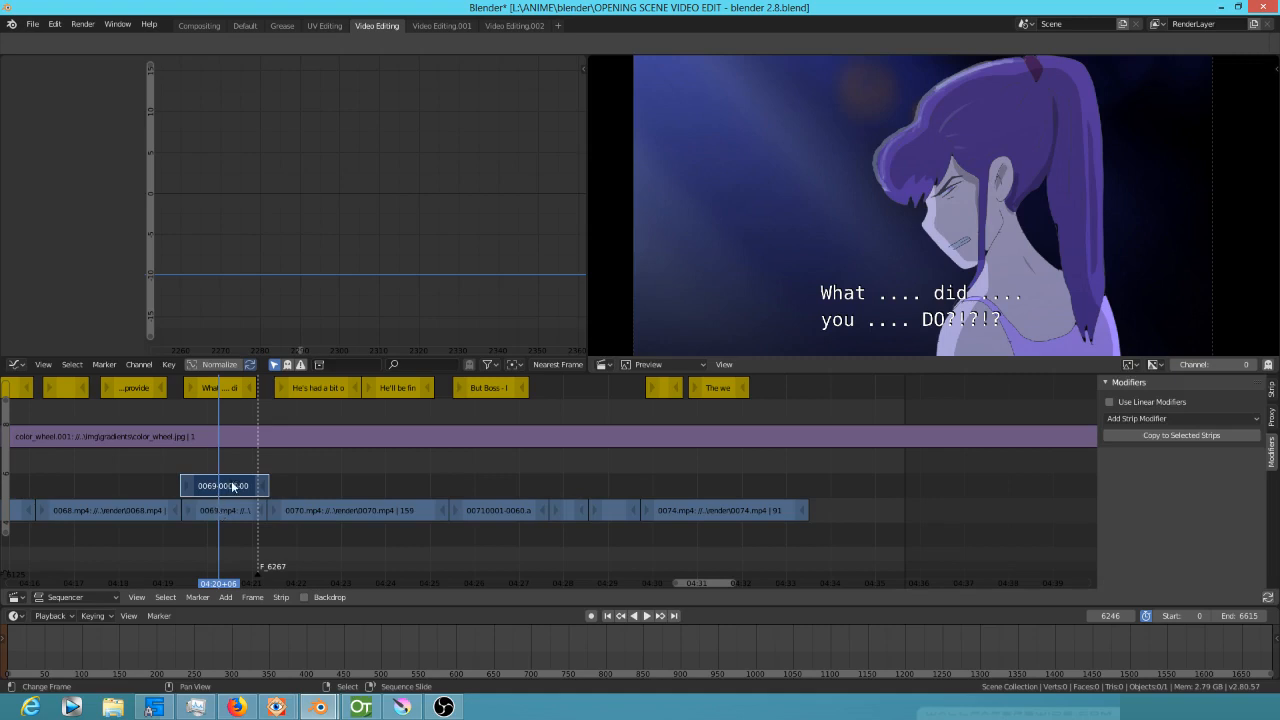
{"action": "key", "text": "g"}
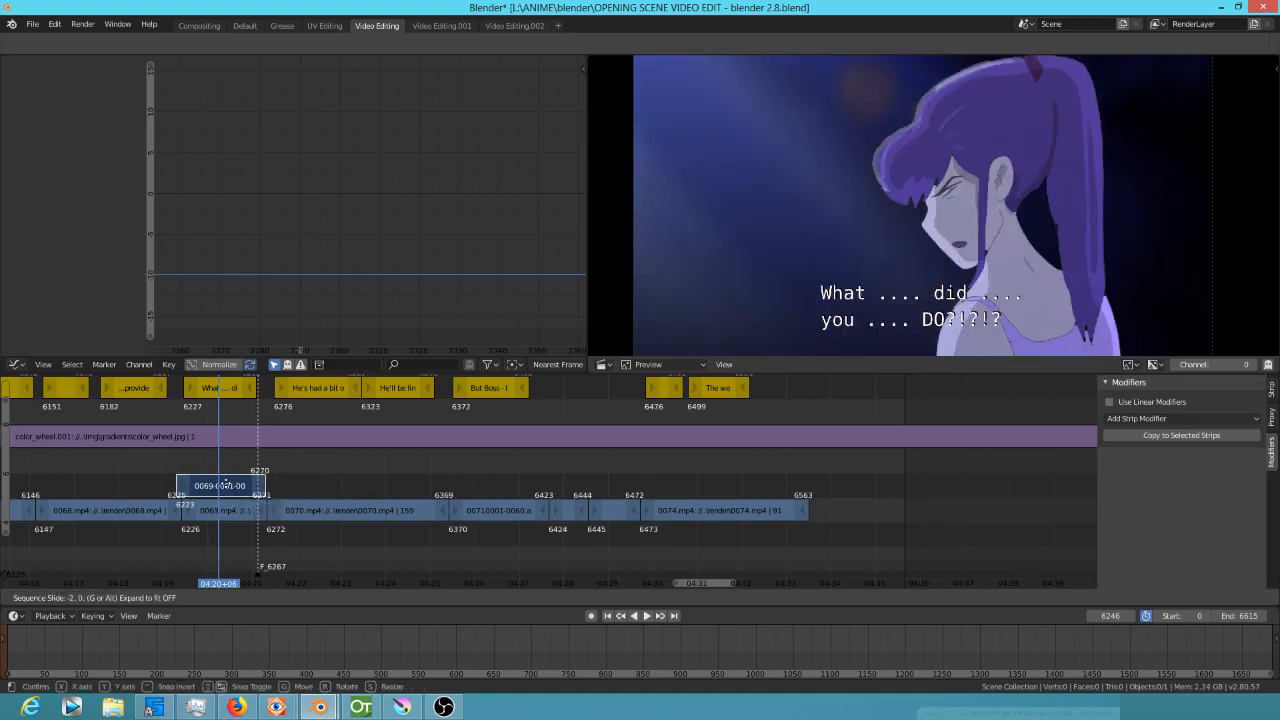
{"action": "left_click", "coordinate": [237, 489]}
{"action": "key", "text": "ctrl+z"}
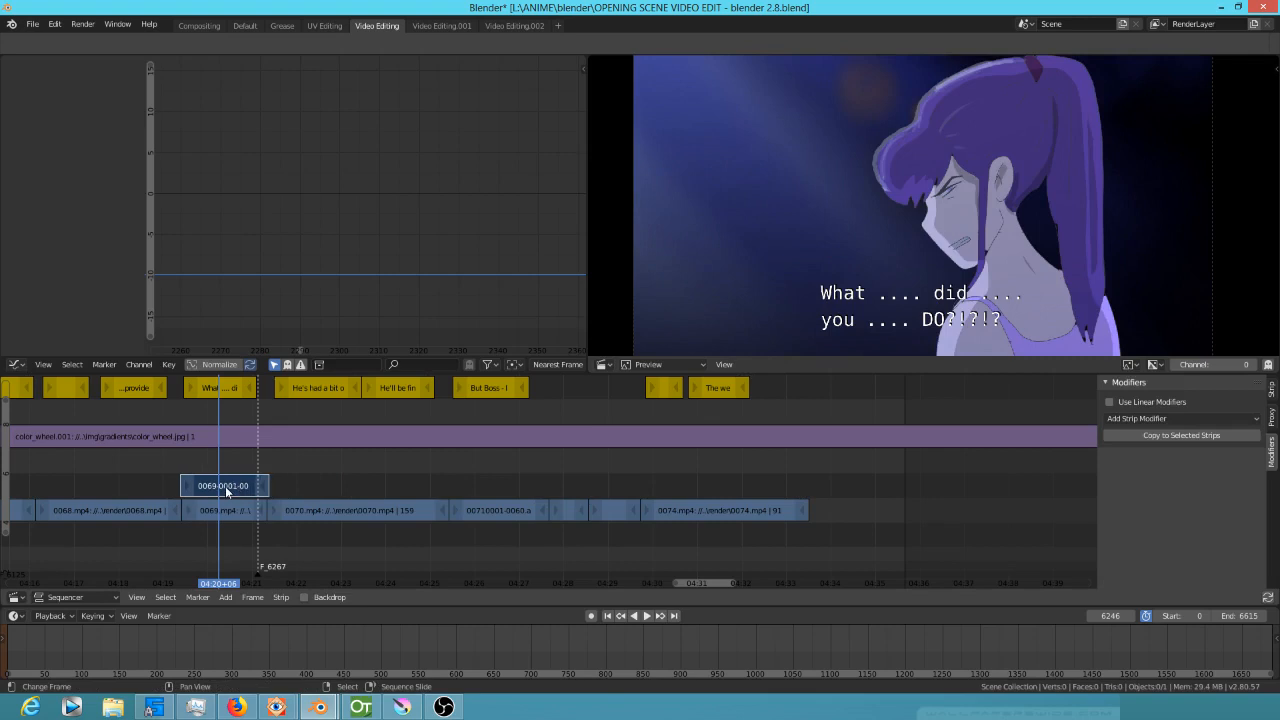
{"action": "key", "text": "g"}
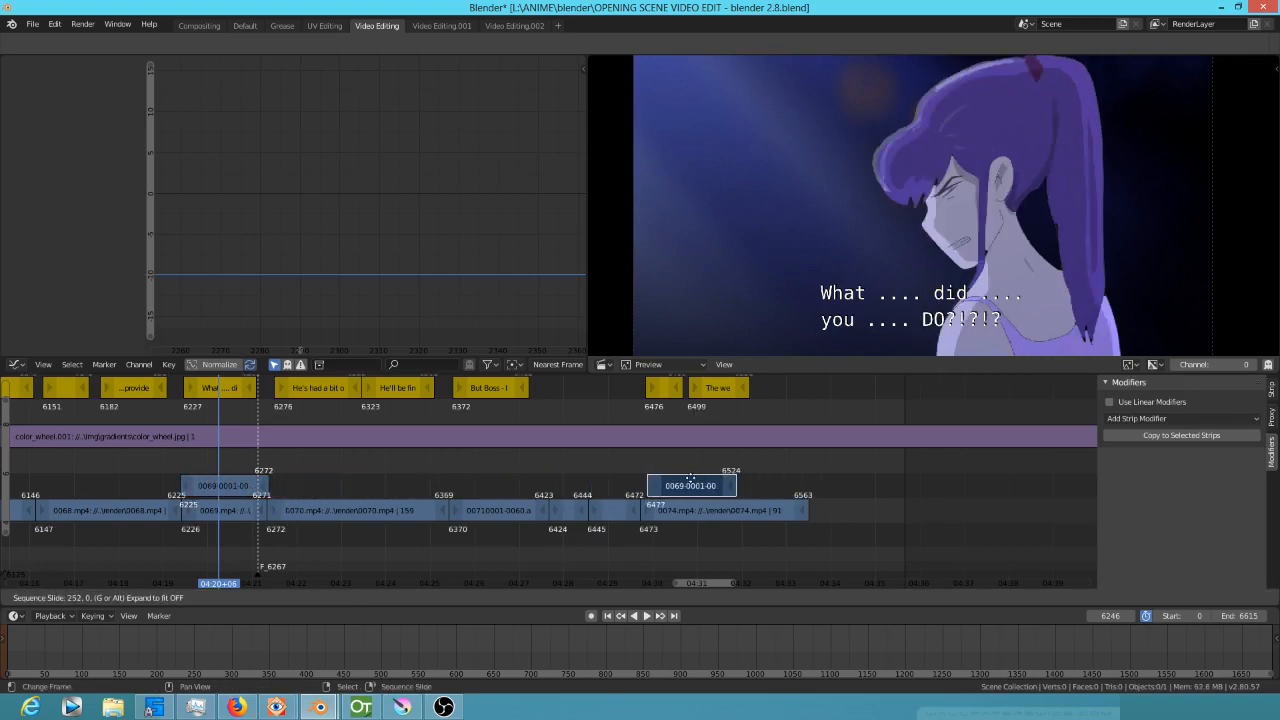
{"action": "left_click", "coordinate": [683, 479]}
{"action": "right_click", "coordinate": [700, 510]}
{"action": "key", "text": "g"}
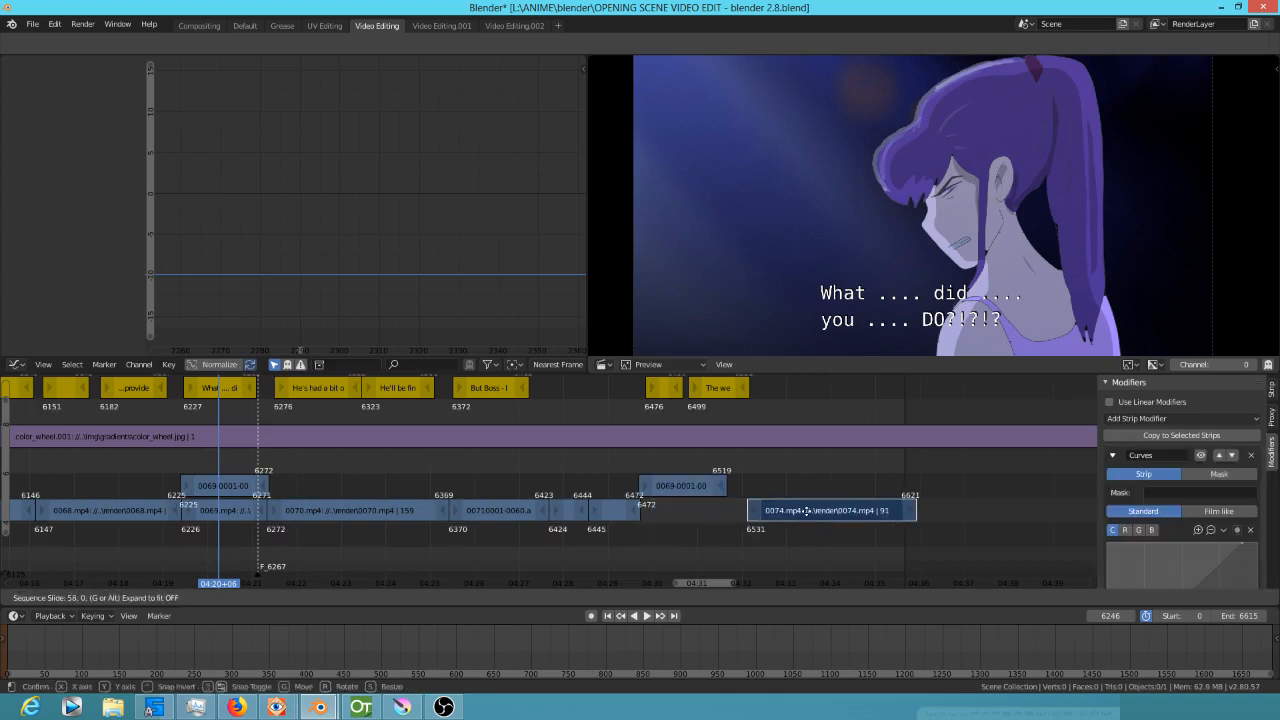
{"action": "left_click", "coordinate": [806, 510]}
{"action": "left_click", "coordinate": [668, 502]}
{"action": "scroll", "coordinate": [705, 522], "scroll_direction": "up", "scroll_amount": 3}
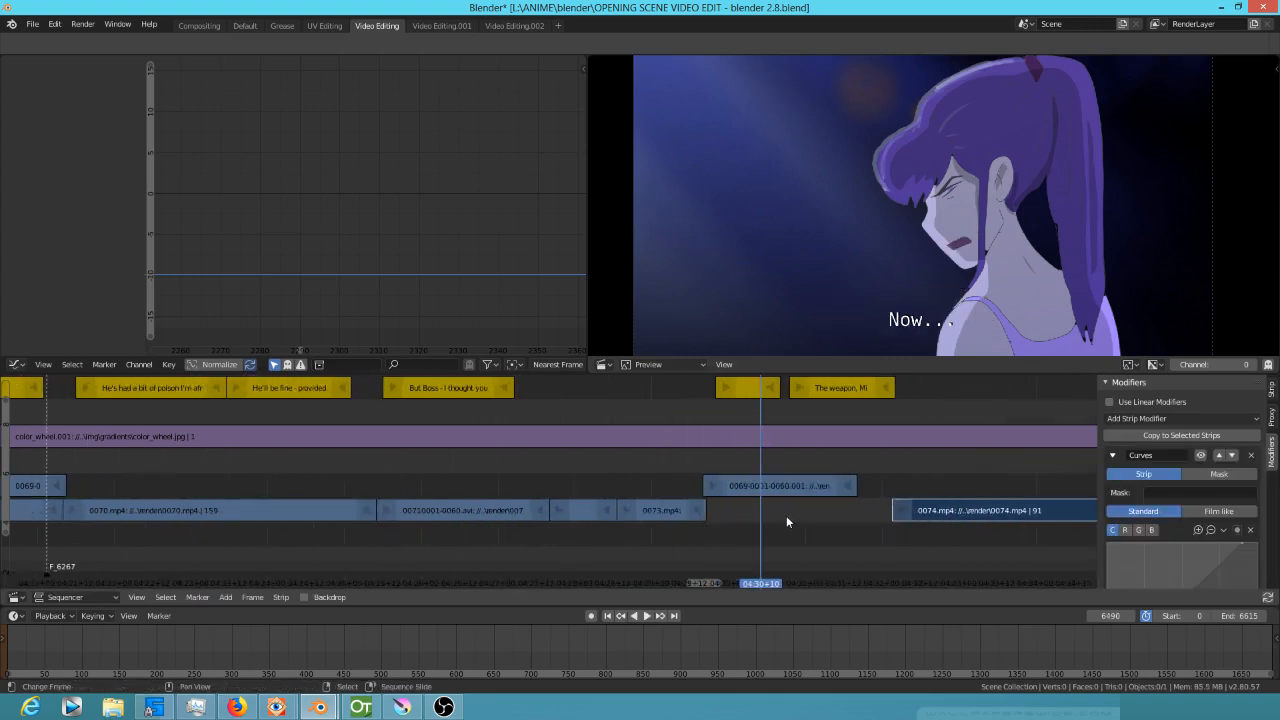
{"action": "scroll", "coordinate": [934, 526], "scroll_direction": "up", "scroll_amount": 2}
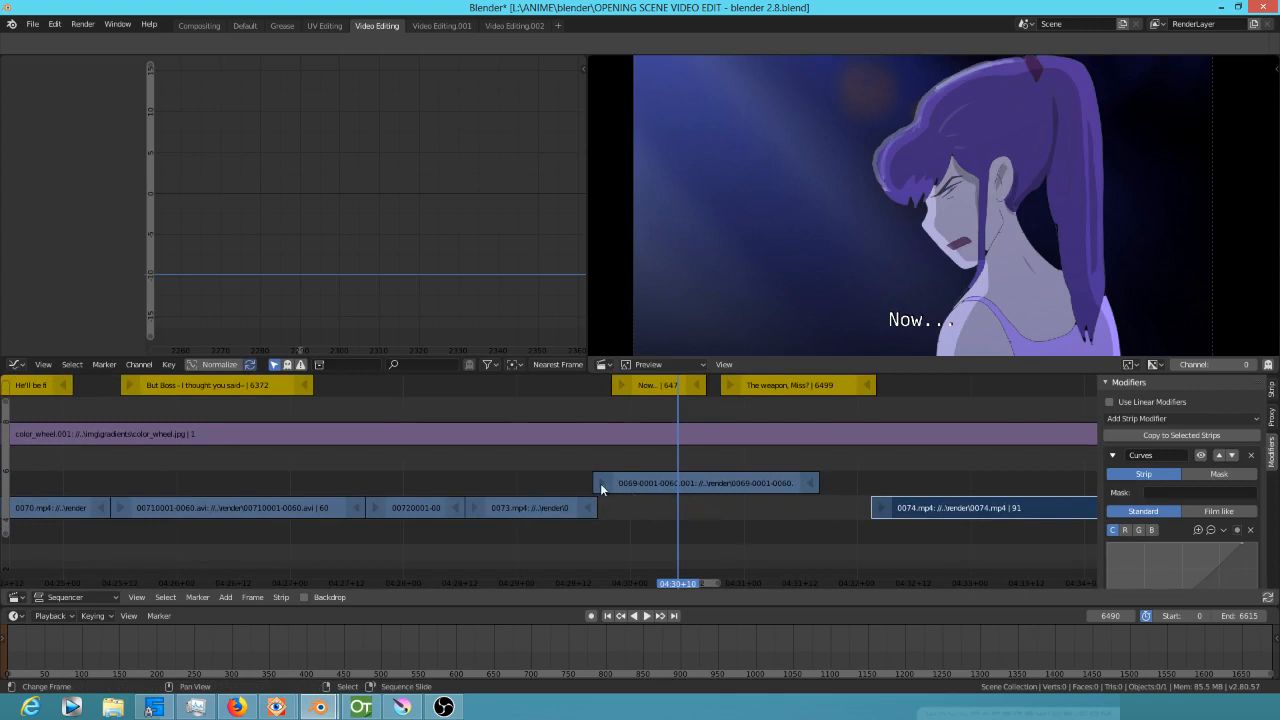
{"action": "left_click_drag", "start_coordinate": [590, 481], "coordinate": [616, 503]}
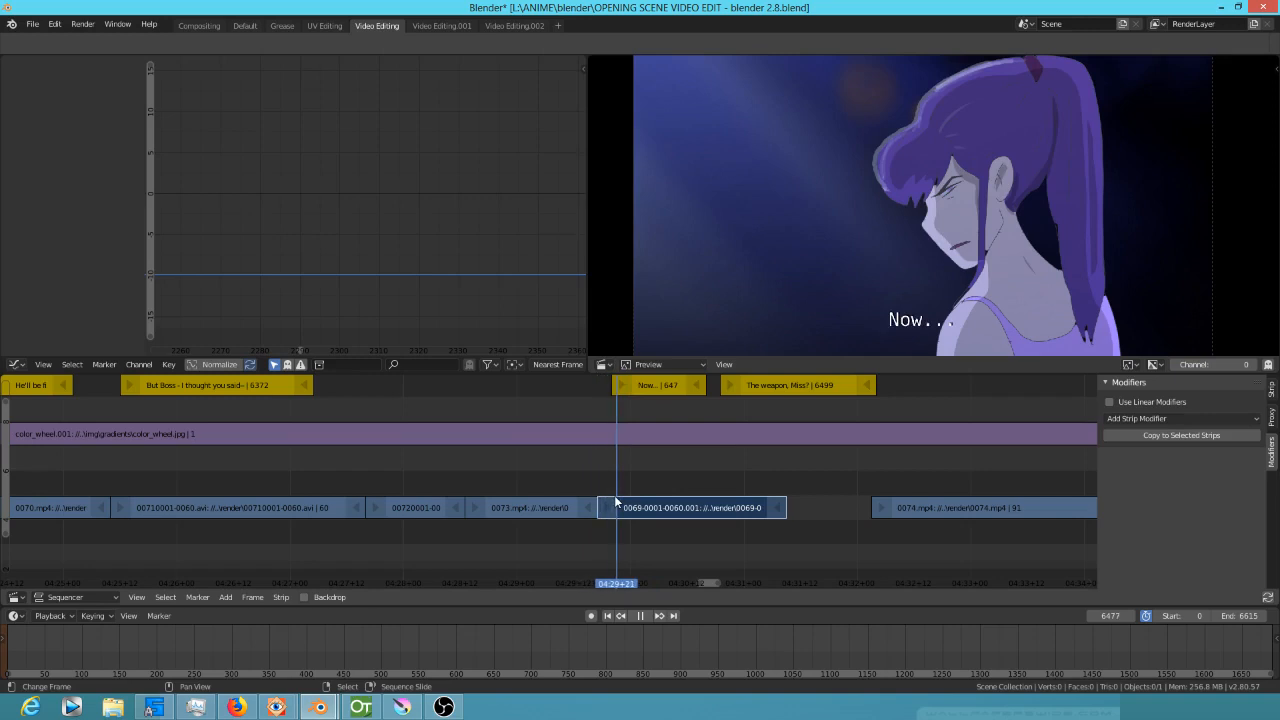
{"action": "left_click_drag", "start_coordinate": [777, 511], "coordinate": [621, 493]}
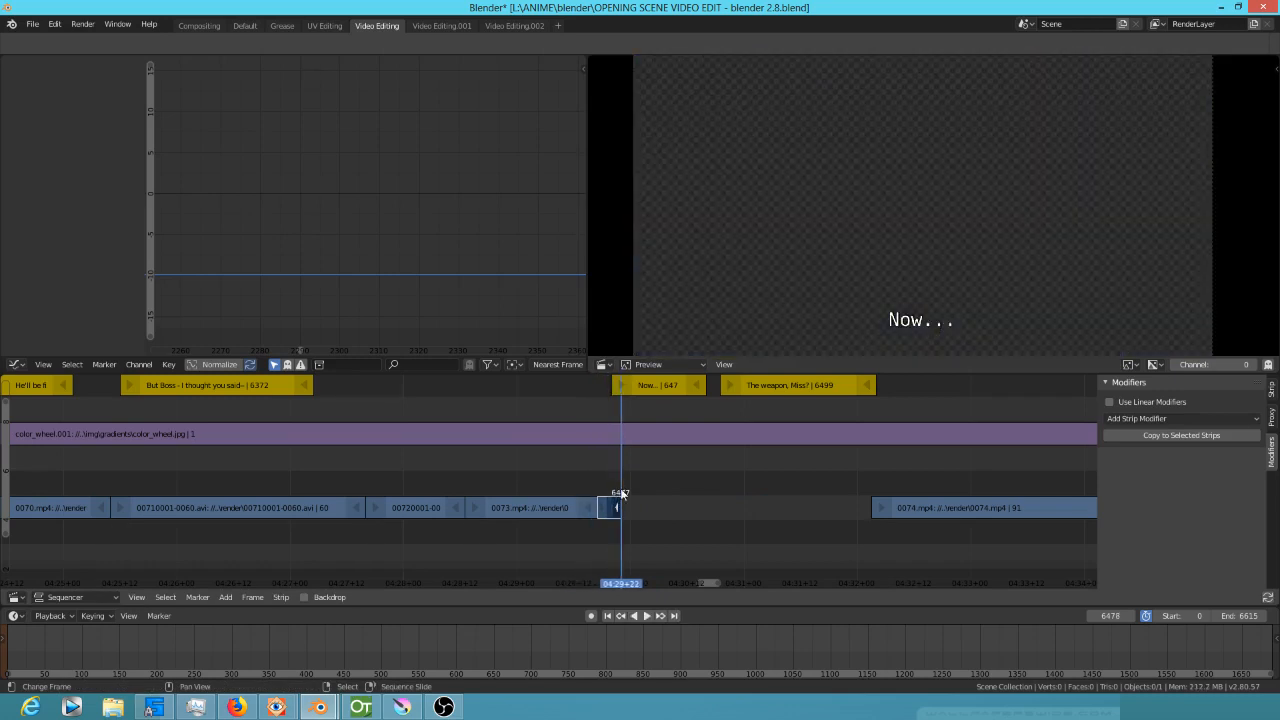
{"action": "left_click", "coordinate": [616, 510]}
{"action": "scroll", "coordinate": [620, 528], "scroll_direction": "up", "scroll_amount": 14}
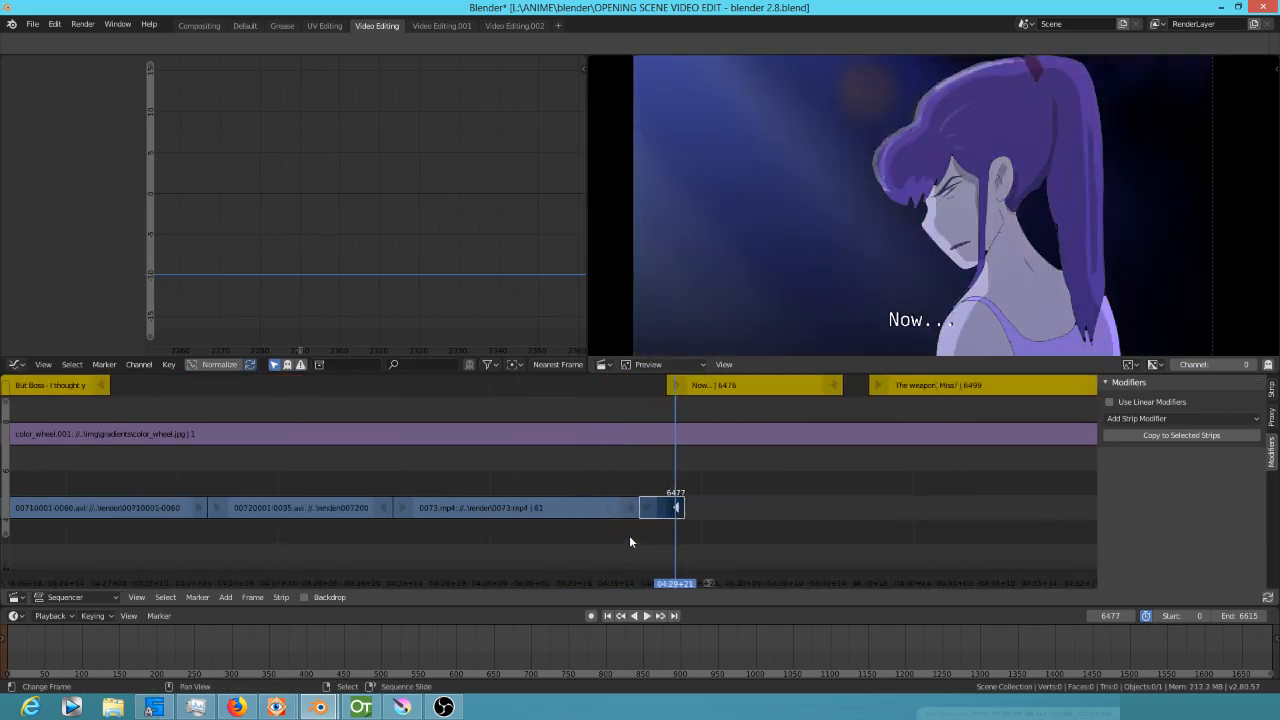
{"action": "left_click_drag", "start_coordinate": [795, 525], "coordinate": [672, 505]}
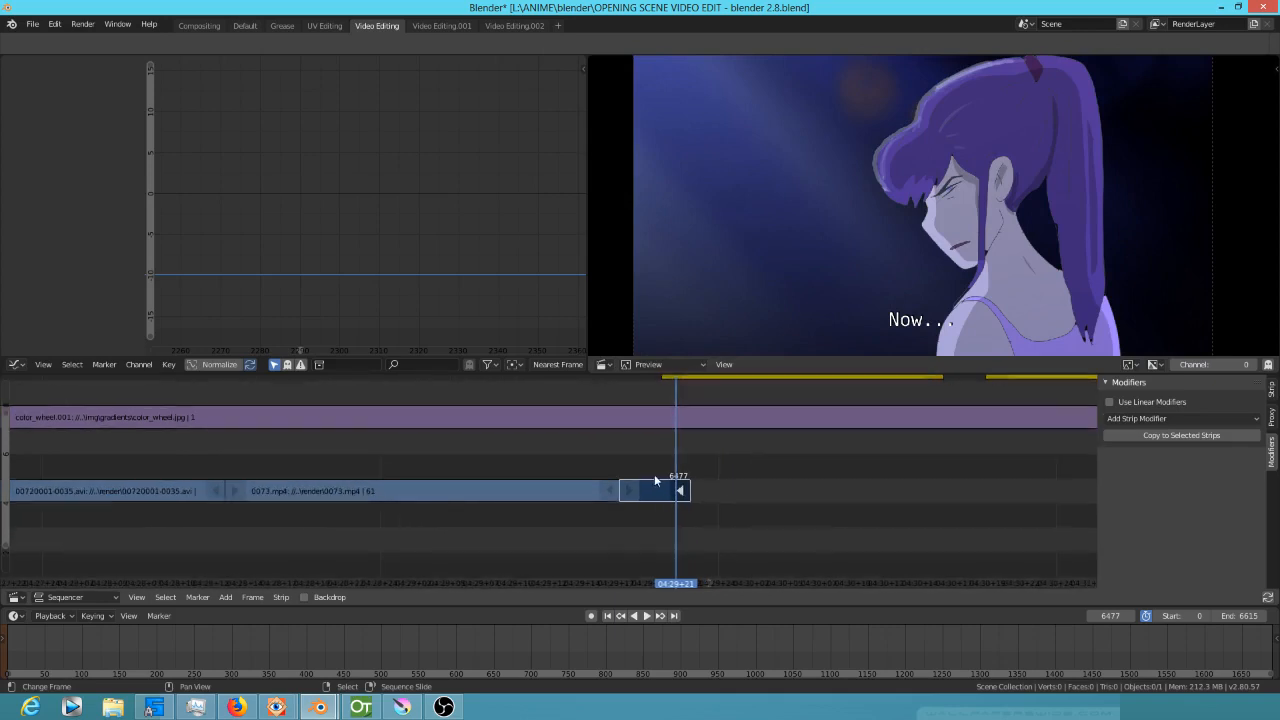
{"action": "mouse_move", "coordinate": [651, 490]}
{"action": "left_mouse_down"}
{"action": "mouse_move", "coordinate": [629, 485]}
{"action": "mouse_move", "coordinate": [686, 471]}
{"action": "mouse_move", "coordinate": [610, 466]}
{"action": "mouse_move", "coordinate": [634, 490]}
{"action": "mouse_move", "coordinate": [660, 490]}
{"action": "left_mouse_up"}
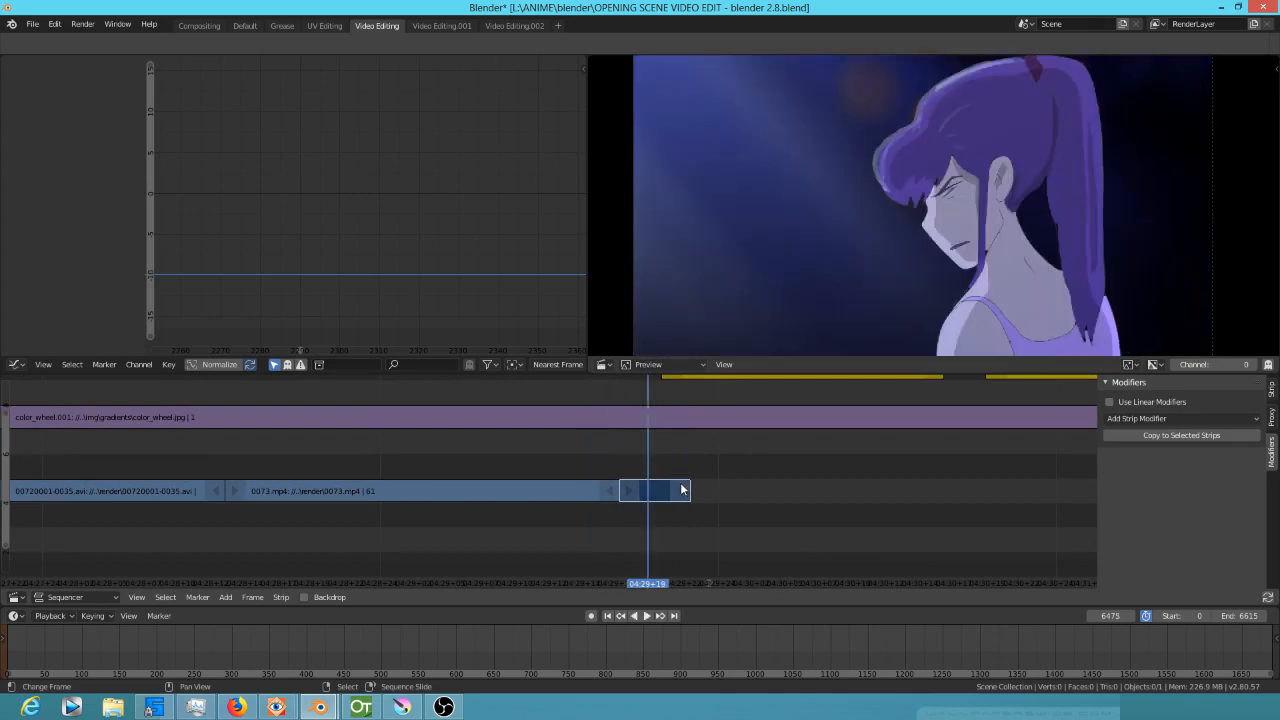
{"action": "key", "text": "g"}
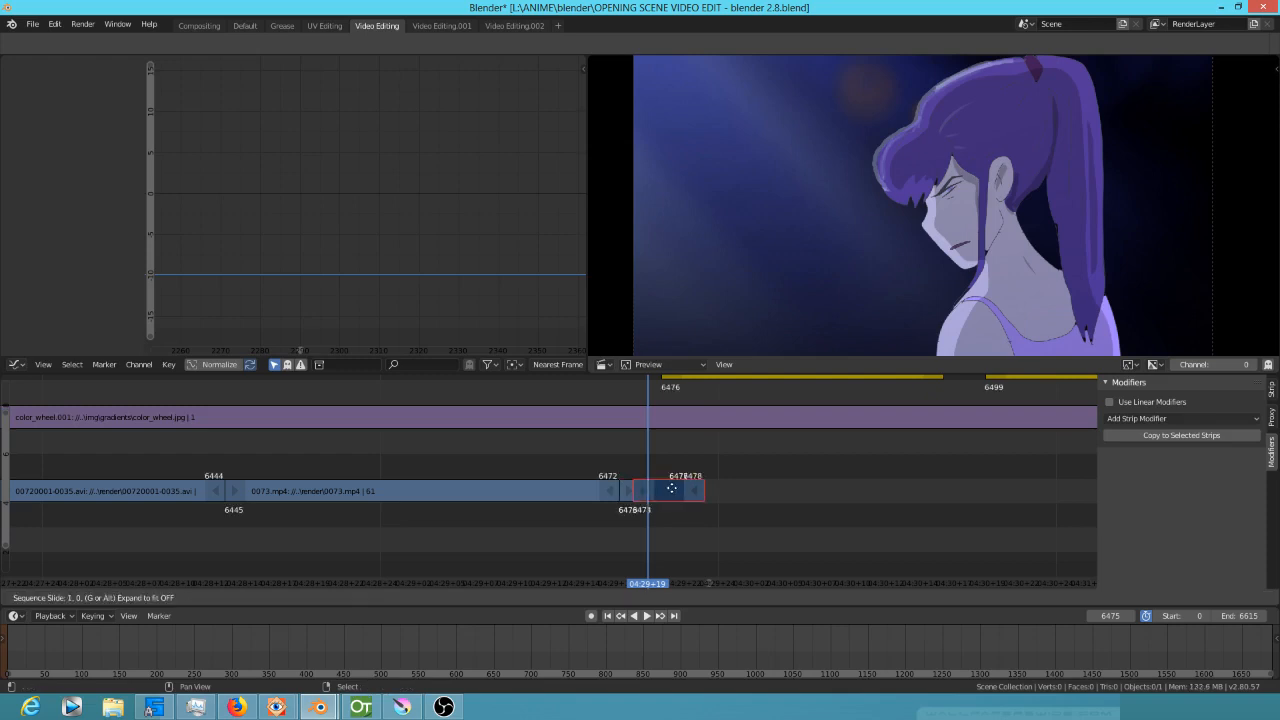
{"action": "left_click", "coordinate": [718, 492]}
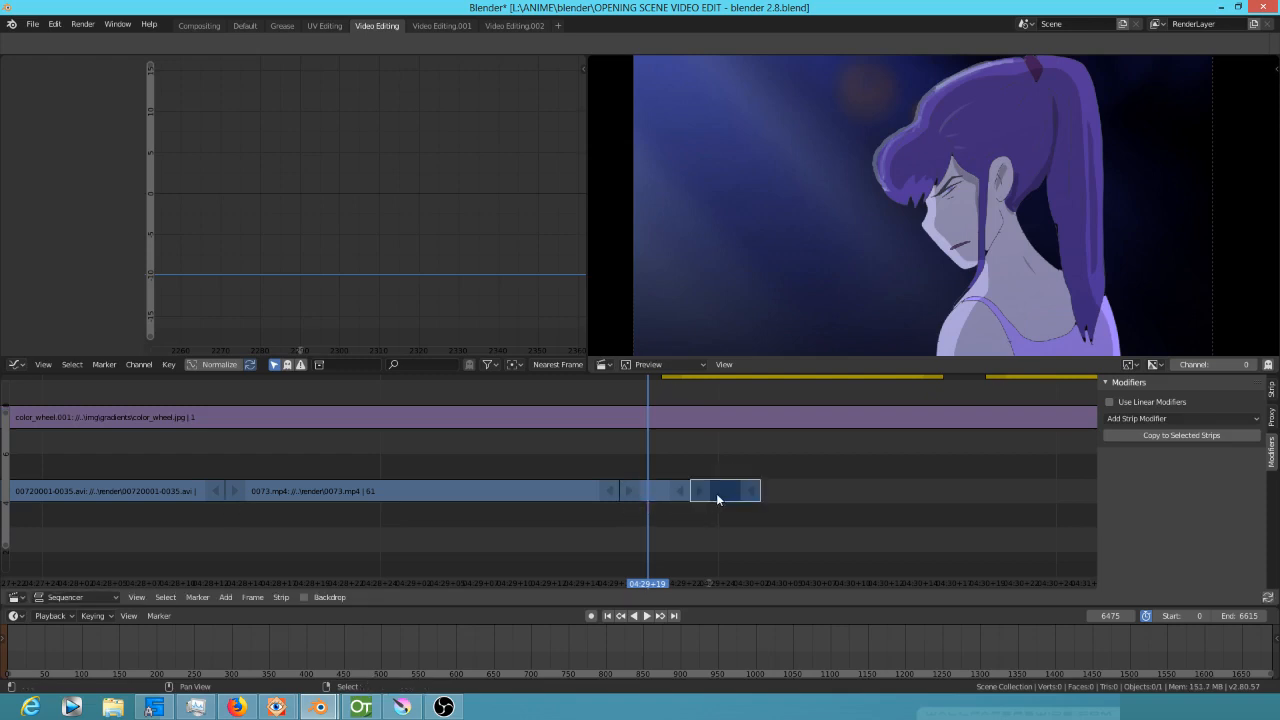
{"action": "key", "text": "shift+d"}
{"action": "left_click", "coordinate": [784, 495]}
{"action": "key", "text": "shift+d"}
{"action": "left_click", "coordinate": [849, 495]}
{"action": "key", "text": "shift+d"}
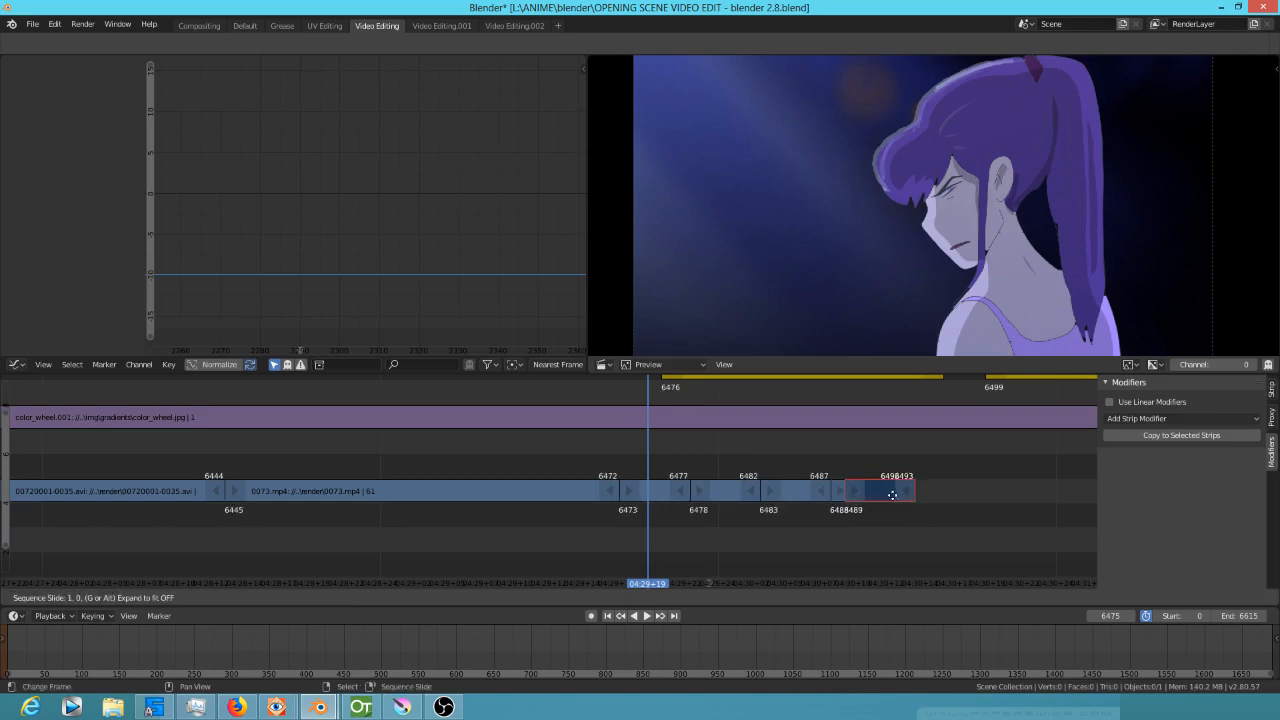
{"action": "left_click", "coordinate": [932, 493]}
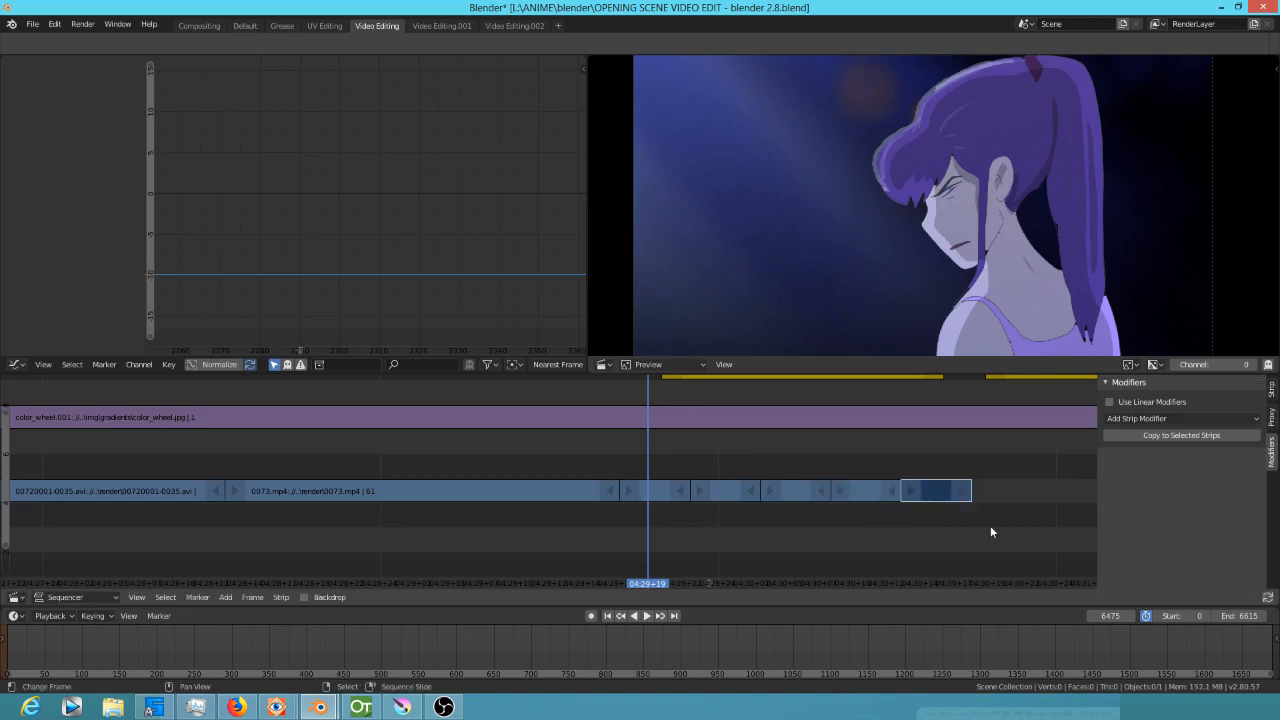
{"action": "key", "text": "b"}
{"action": "left_click_drag", "start_coordinate": [990, 525], "coordinate": [612, 462]}
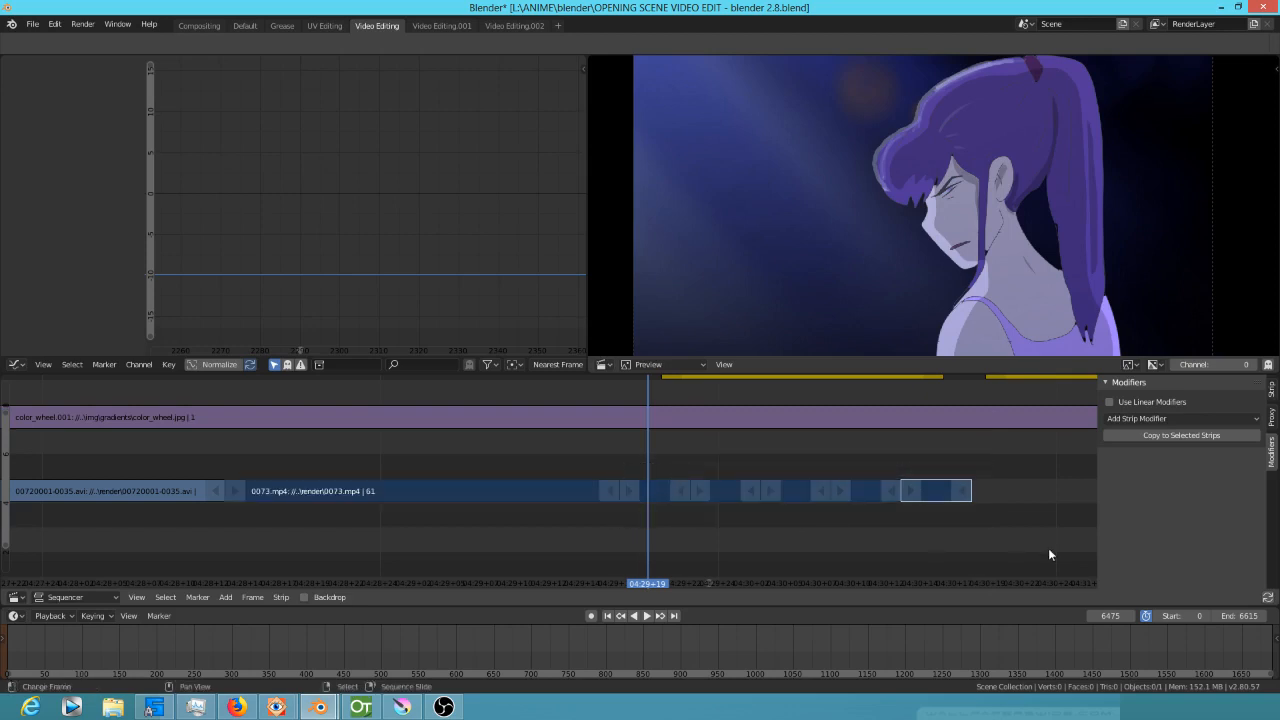
{"action": "left_click_drag", "start_coordinate": [911, 491], "coordinate": [666, 456]}
{"action": "key", "text": "b"}
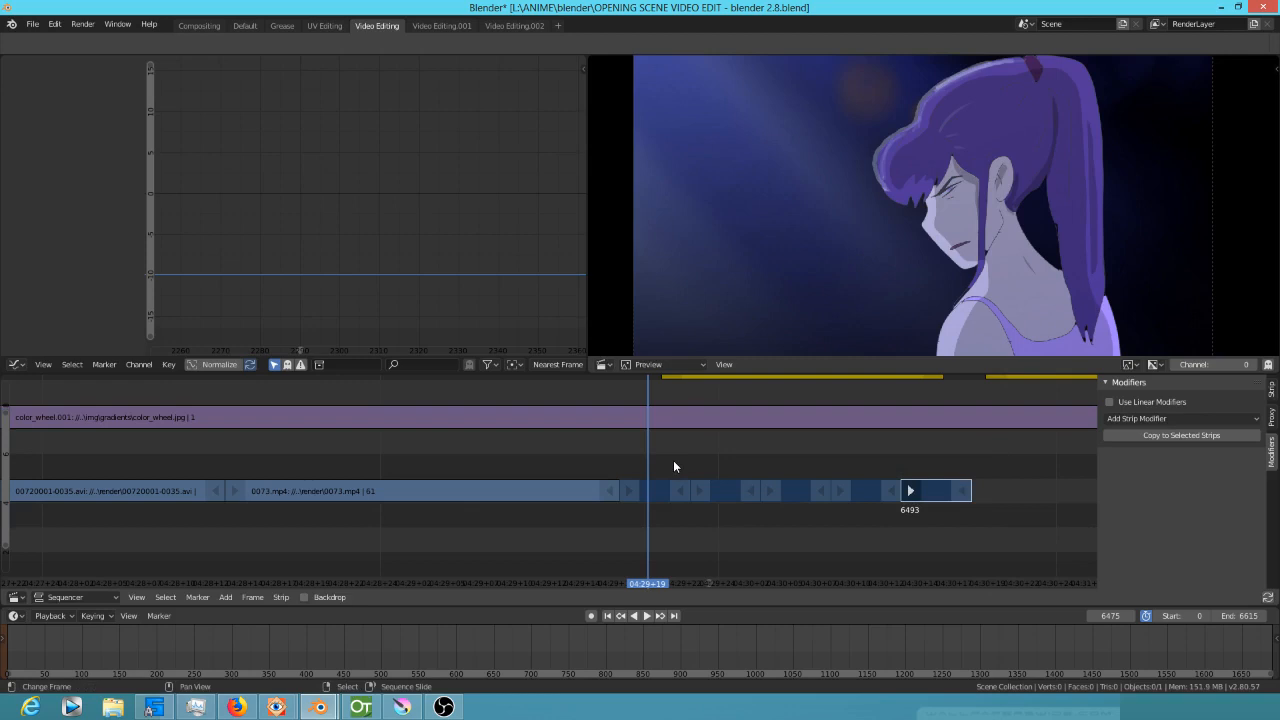
{"action": "key", "text": "ctrl+g"}
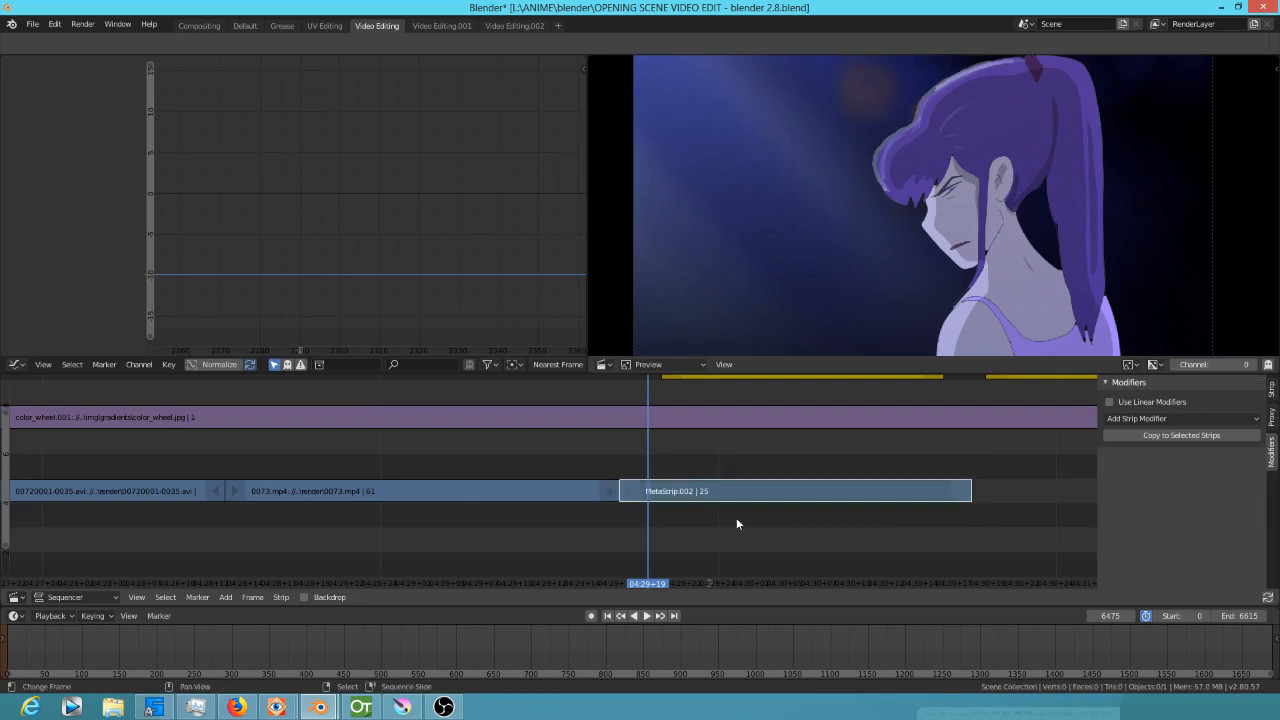
Shift the "Now..." and "The weapon, Miss?" subtitles together so the latter starts at frame 6522, and move the 0074 strip directly after the meta strip.
{"action": "scroll", "coordinate": [761, 454], "scroll_direction": "down", "scroll_amount": 5}
{"action": "left_click_drag", "start_coordinate": [703, 466], "coordinate": [680, 515]}
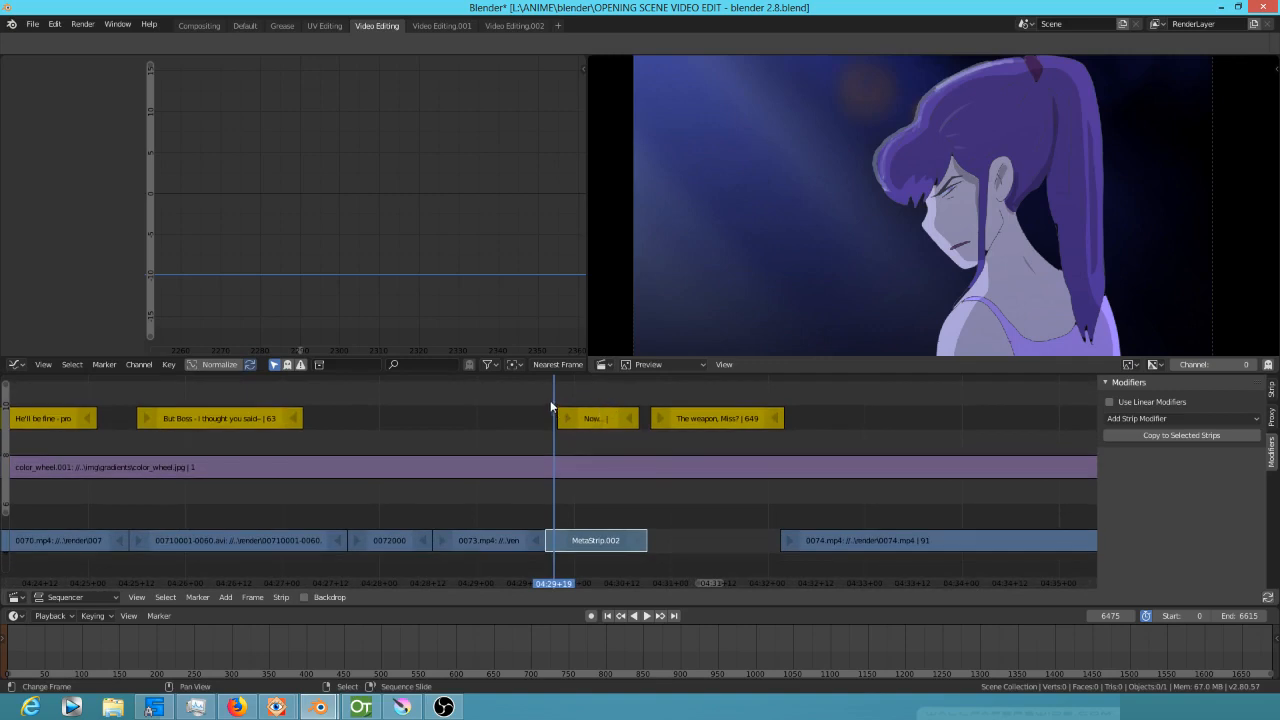
{"action": "left_click", "coordinate": [711, 419]}
{"action": "mouse_move", "coordinate": [691, 420]}
{"action": "left_mouse_down"}
{"action": "mouse_move", "coordinate": [739, 421]}
{"action": "mouse_move", "coordinate": [679, 423]}
{"action": "left_mouse_up"}
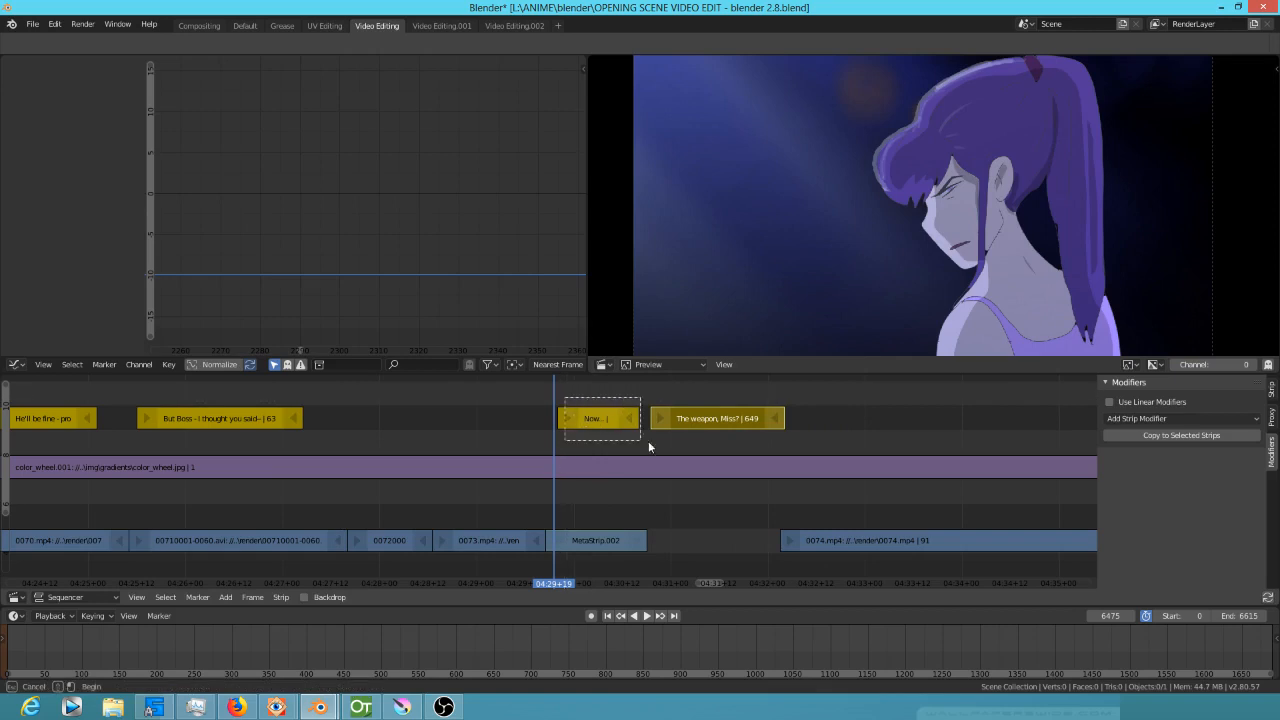
{"action": "key", "text": "b"}
{"action": "left_click_drag", "start_coordinate": [548, 395], "coordinate": [820, 432]}
{"action": "key", "text": "g"}
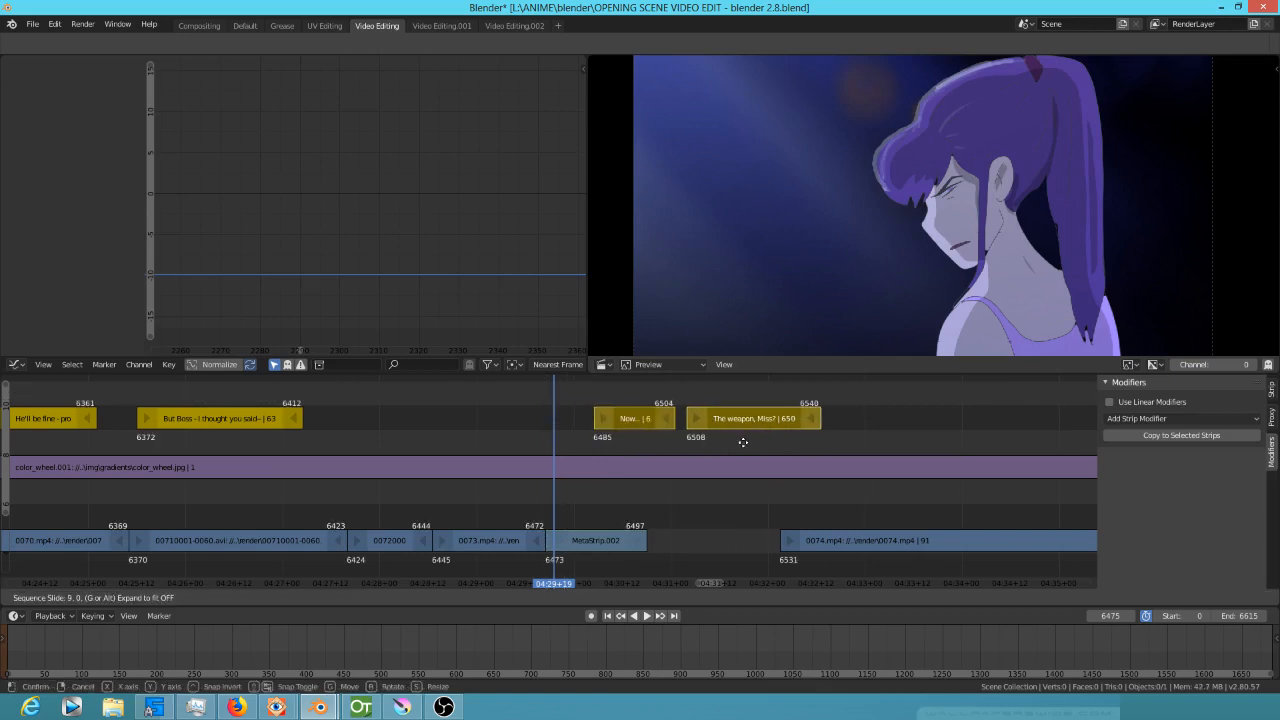
{"action": "left_click", "coordinate": [800, 447]}
{"action": "left_click_drag", "start_coordinate": [872, 538], "coordinate": [419, 500]}
Play the edit from the 0071 and 0072 shots through the 0074 shot and trim the 0074 strip to end at frame 6570.
{"action": "left_click", "coordinate": [375, 512]}
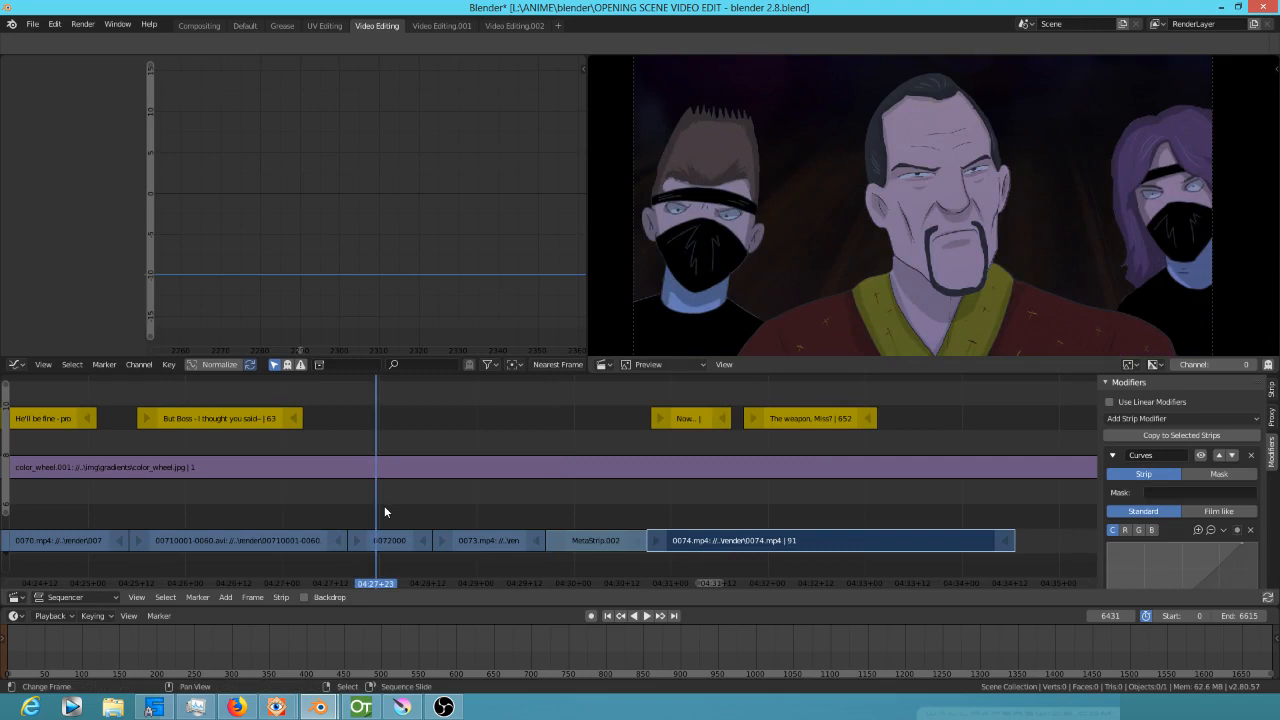
{"action": "key", "text": "space"}
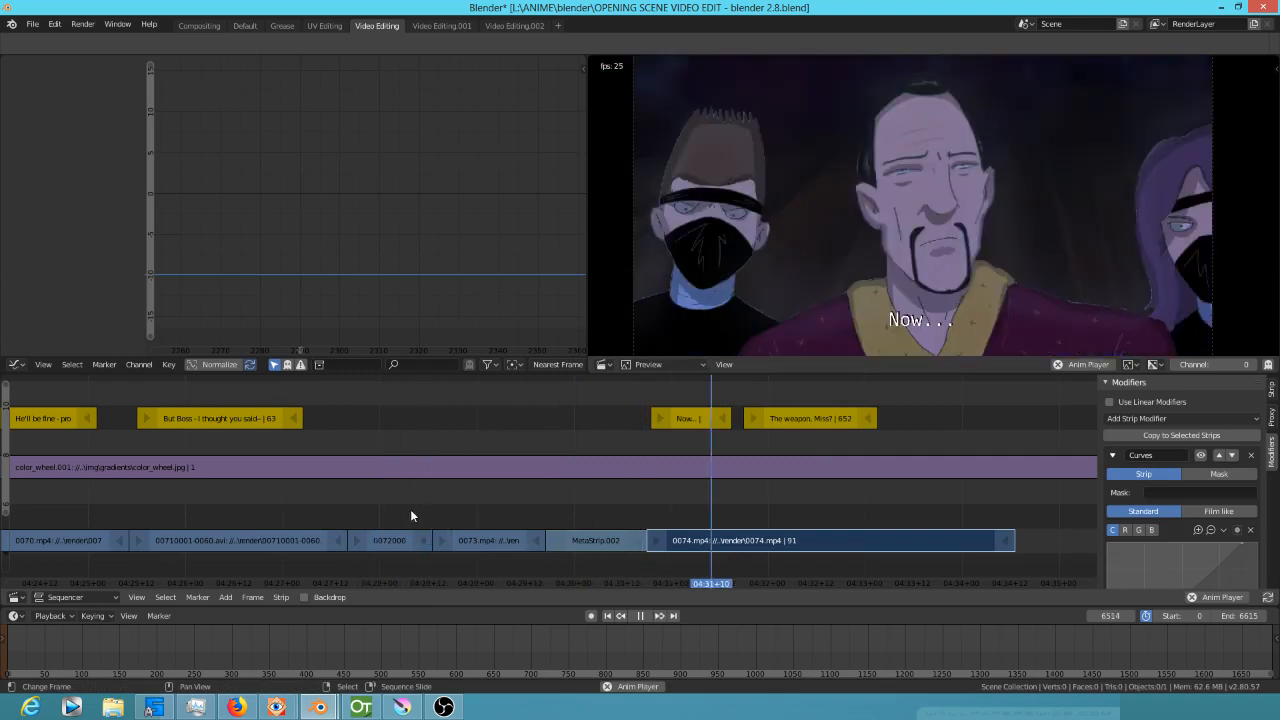
{"action": "key", "text": "space"}
{"action": "left_click", "coordinate": [323, 515]}
{"action": "key", "text": "space"}
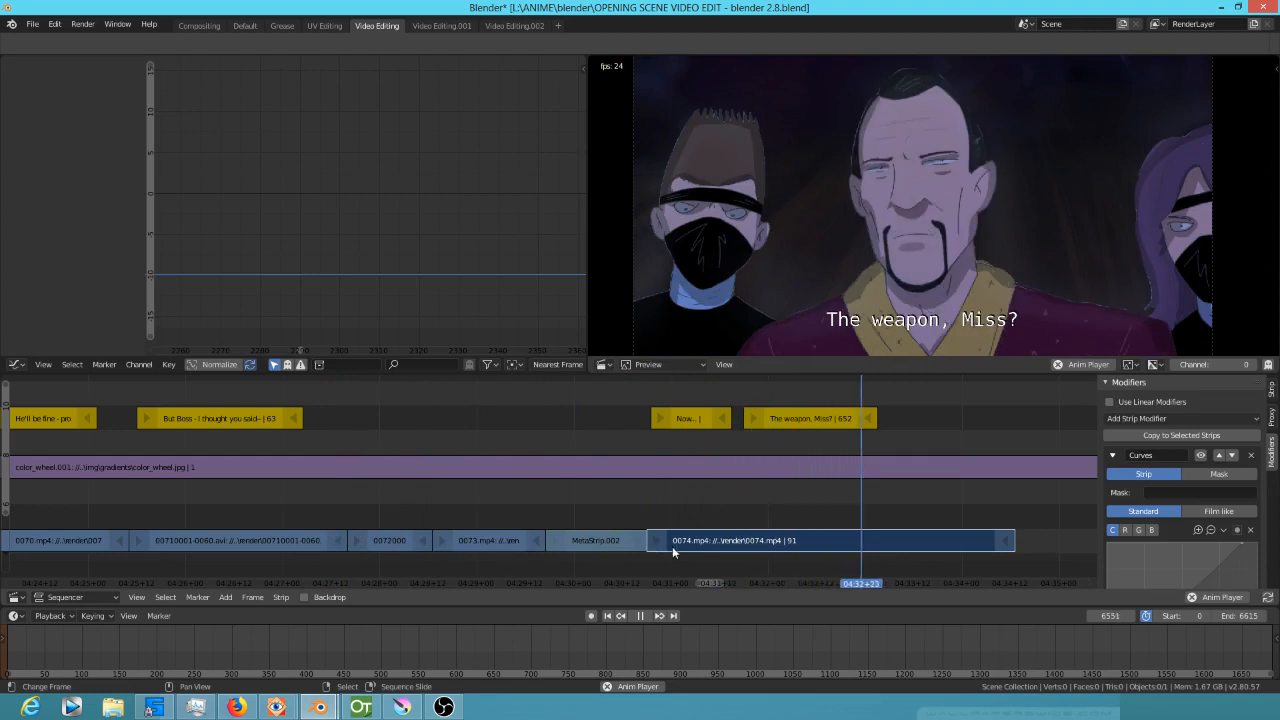
{"action": "scroll", "coordinate": [785, 545], "scroll_direction": "down", "scroll_amount": 4}
{"action": "key", "text": "space"}
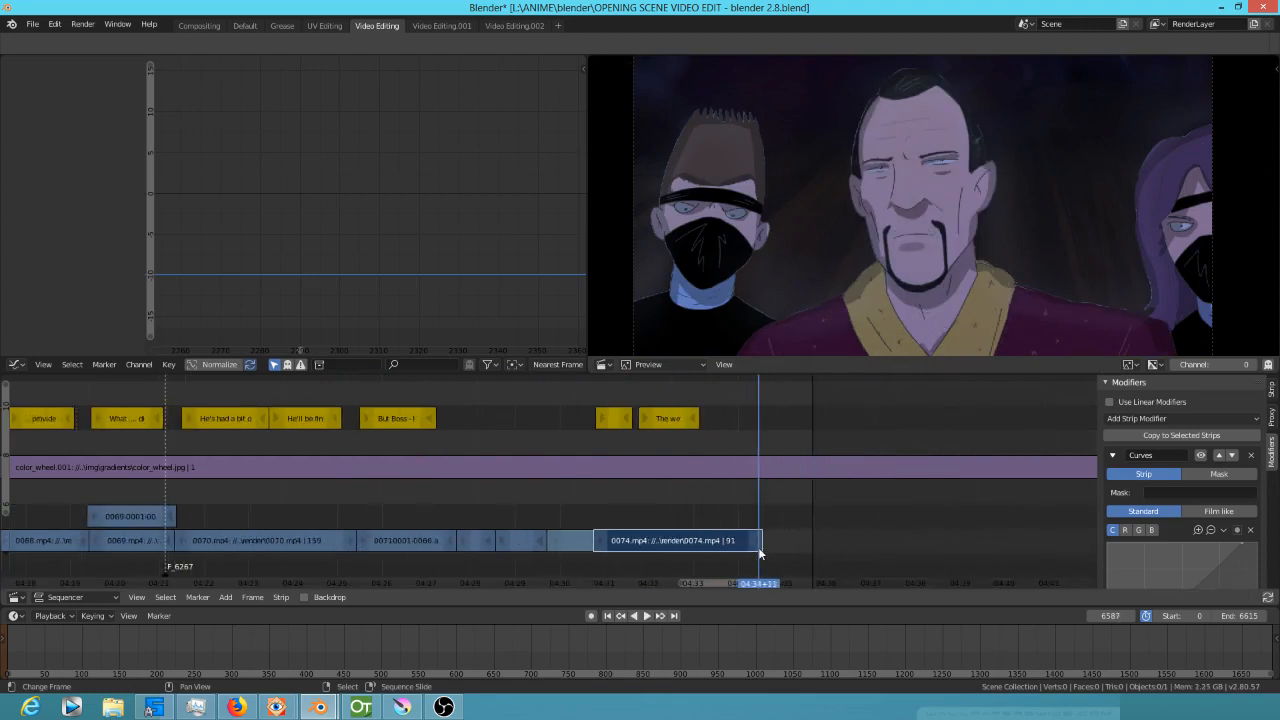
{"action": "left_click_drag", "start_coordinate": [667, 502], "coordinate": [699, 543]}
Add a Curves modifier to the 0070 strip and lower the curve's highest point to darken the shot.
{"action": "left_click", "coordinate": [287, 497]}
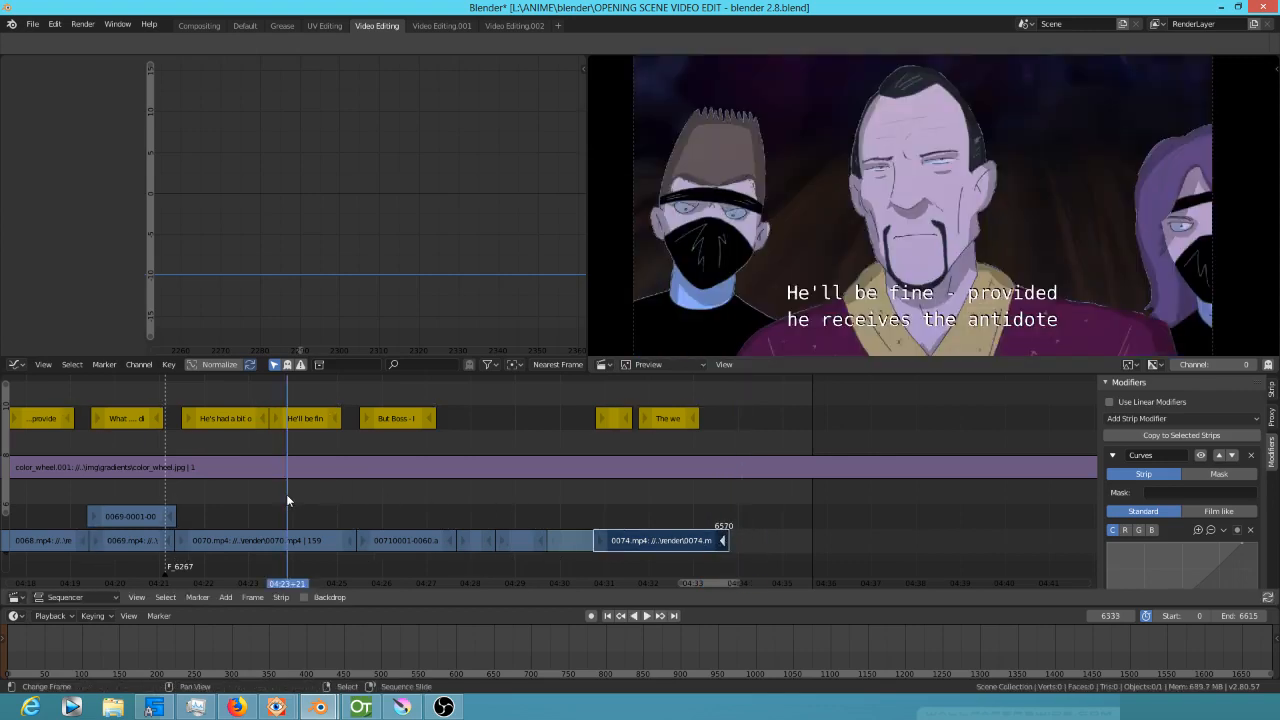
{"action": "left_click", "coordinate": [287, 541]}
{"action": "left_click", "coordinate": [281, 541]}
{"action": "left_click", "coordinate": [1108, 383]}
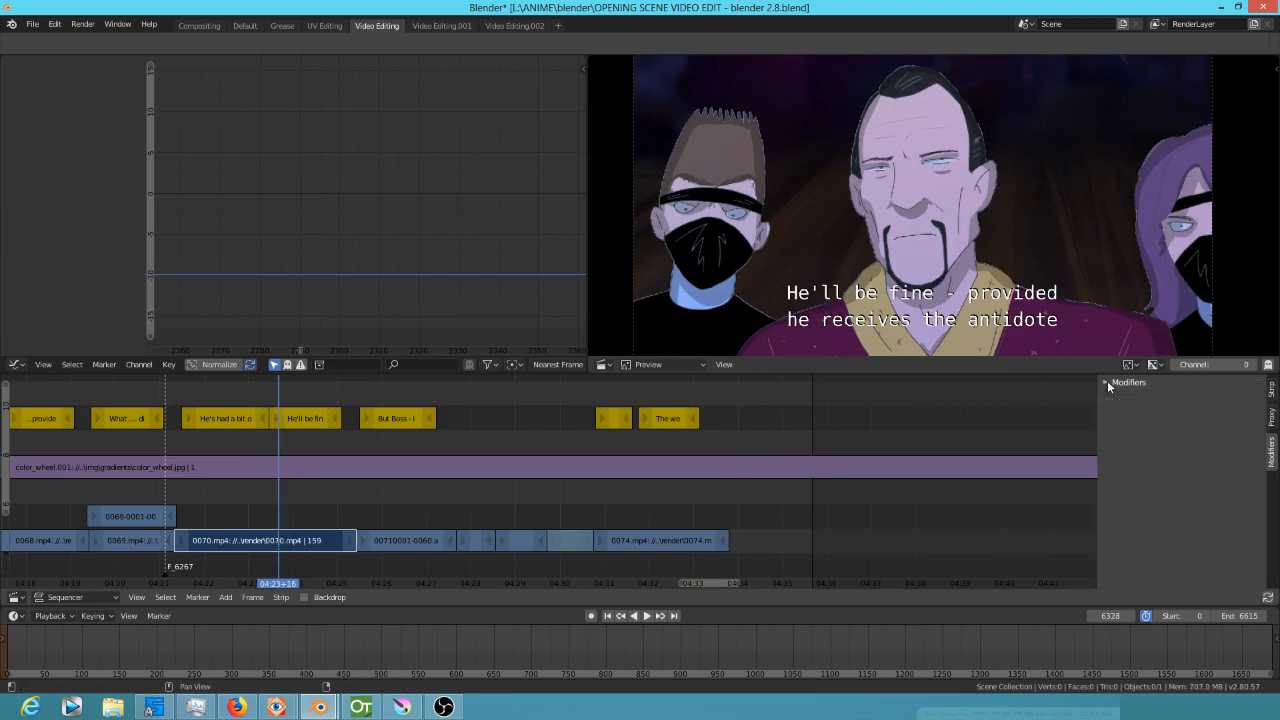
{"action": "left_click", "coordinate": [1107, 382]}
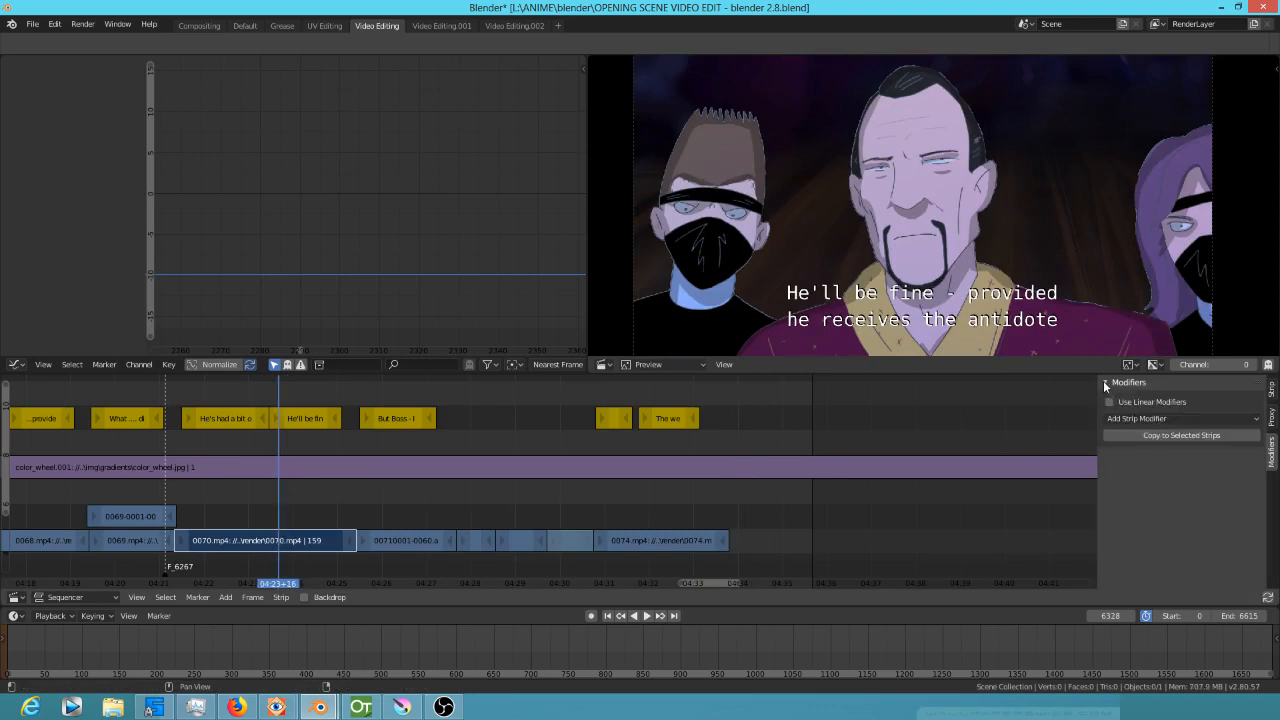
{"action": "left_click", "coordinate": [1139, 417]}
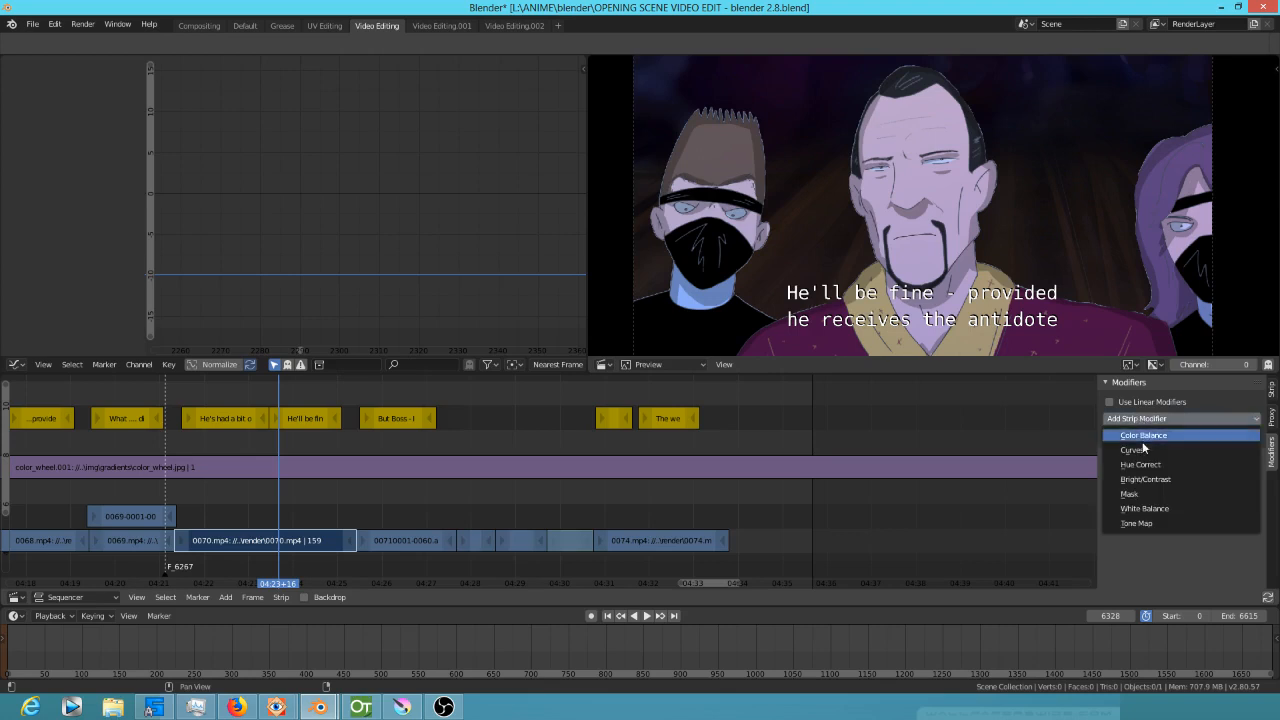
{"action": "left_click", "coordinate": [1200, 450]}
{"action": "left_click_drag", "start_coordinate": [1255, 545], "coordinate": [1256, 562]}
Add a Curves modifier to the 0068 strip and lower the curve's highest point to darken it like the 0070 shot.
{"action": "left_click_drag", "start_coordinate": [49, 490], "coordinate": [104, 504]}
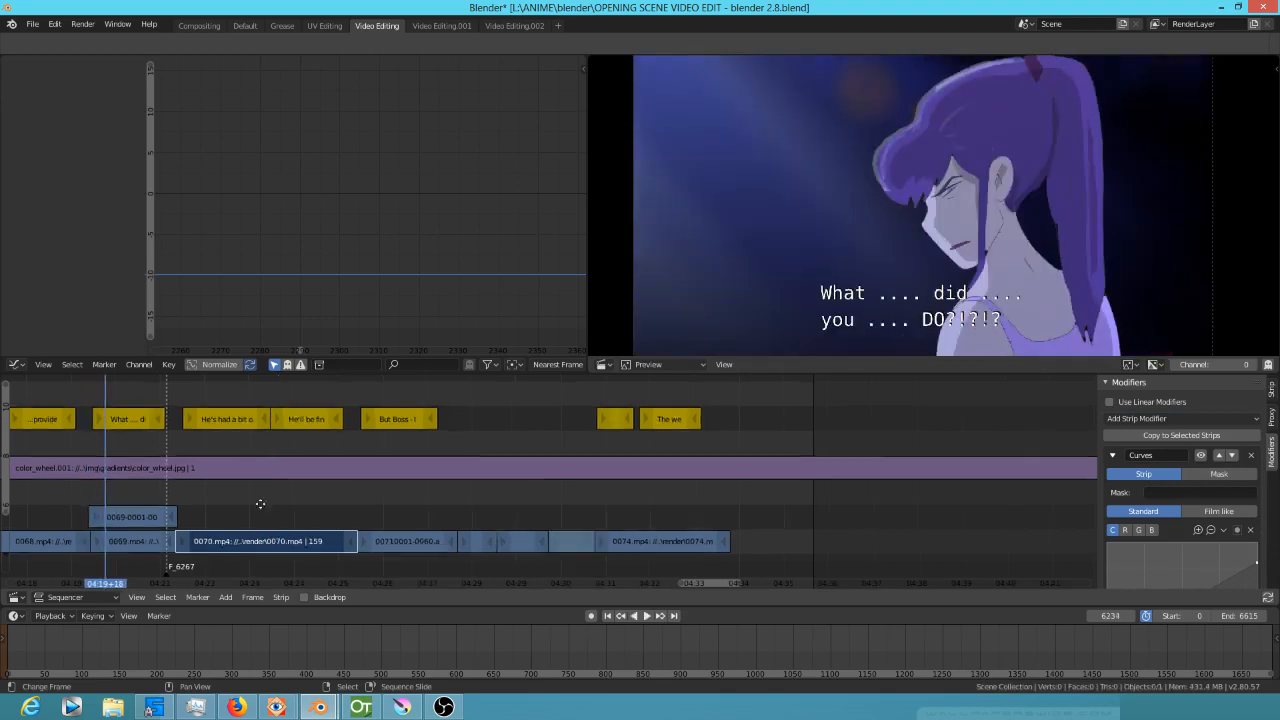
{"action": "left_click_drag", "start_coordinate": [256, 508], "coordinate": [400, 519]}
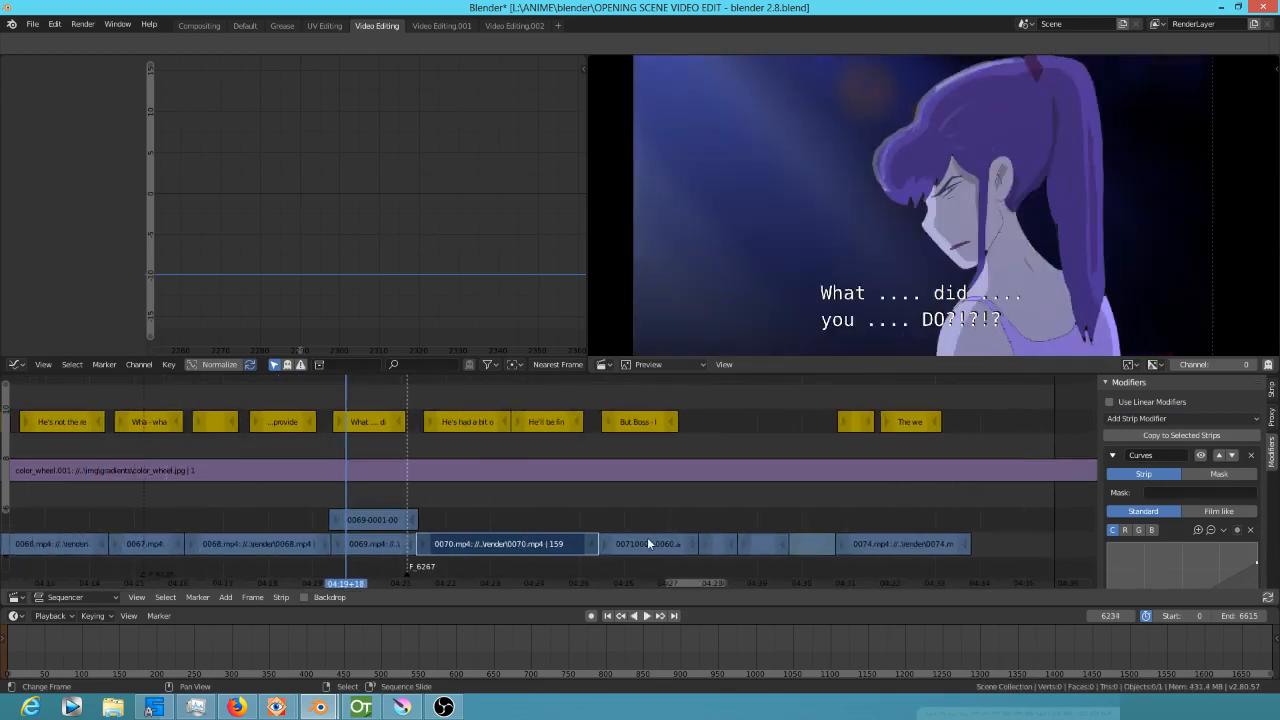
{"action": "left_click", "coordinate": [258, 546]}
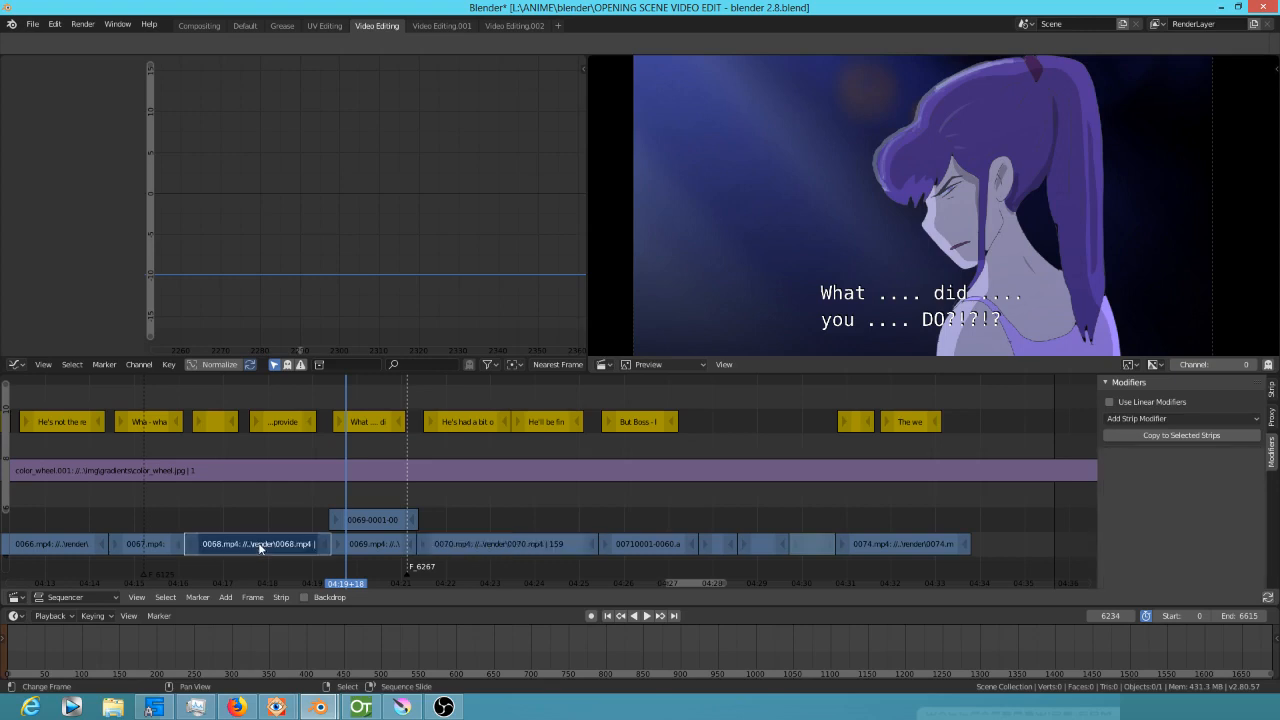
{"action": "left_click", "coordinate": [259, 547]}
{"action": "left_click", "coordinate": [1146, 418]}
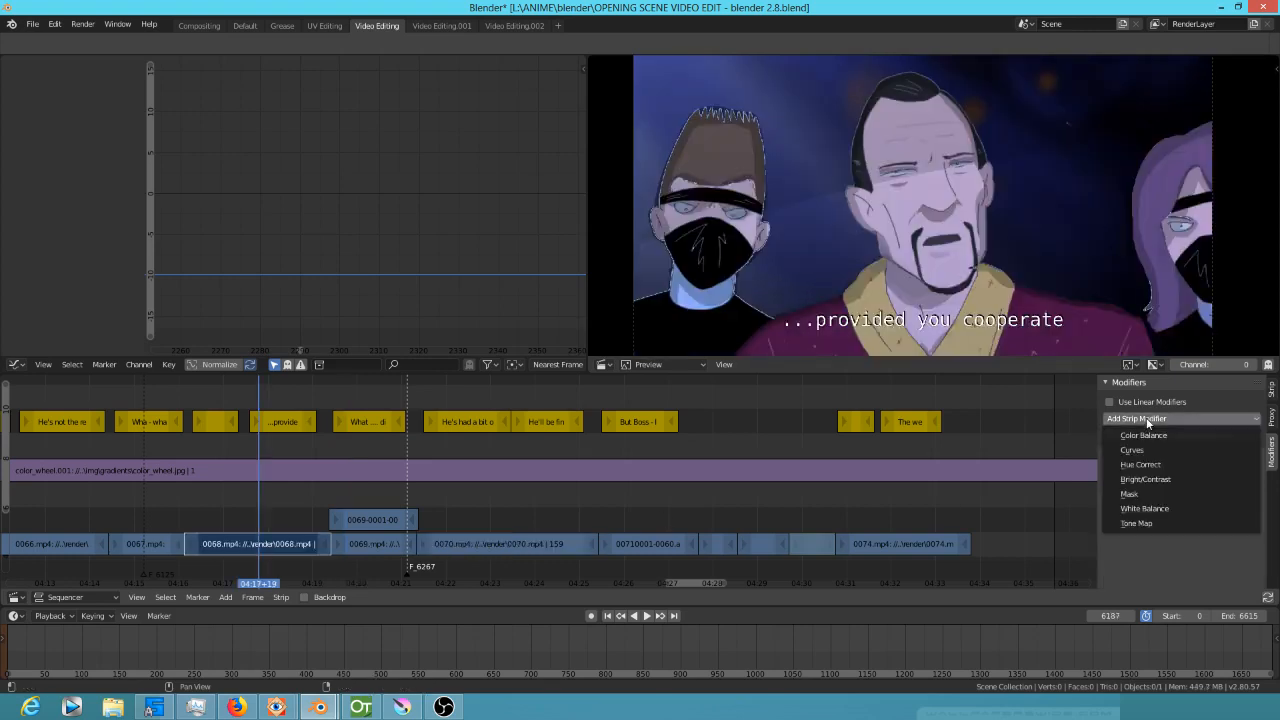
{"action": "key", "text": "Return"}
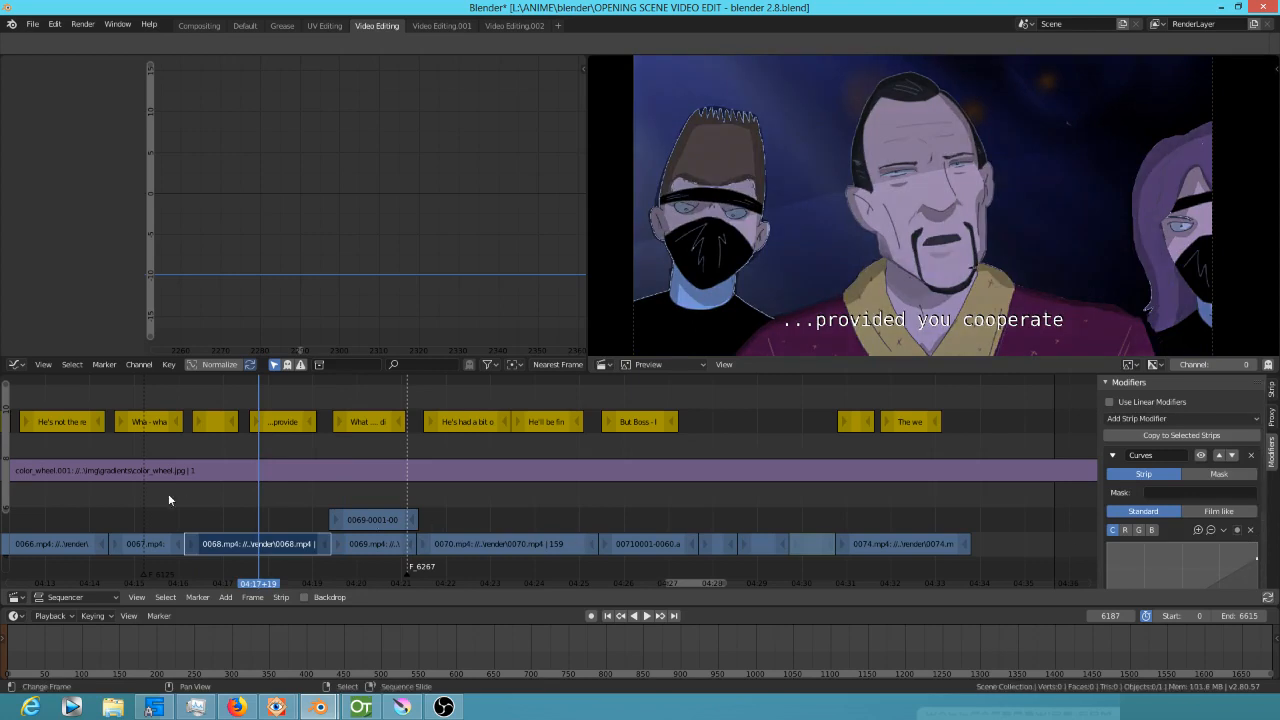
Scrub through the shots and slightly lower the highest curve point in the 0072 strip's Curves modifier.
{"action": "left_click_drag", "start_coordinate": [126, 511], "coordinate": [715, 549]}
{"action": "right_click", "coordinate": [715, 548]}
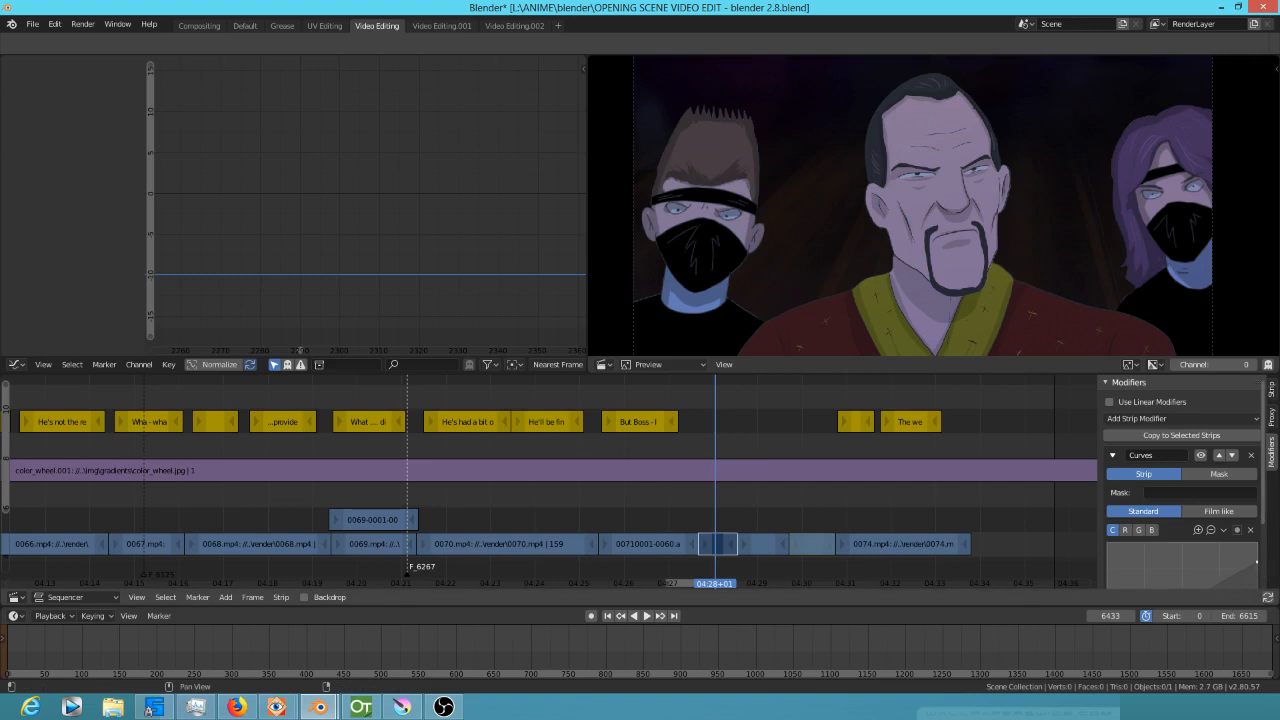
{"action": "left_click_drag", "start_coordinate": [1256, 557], "coordinate": [1259, 562]}
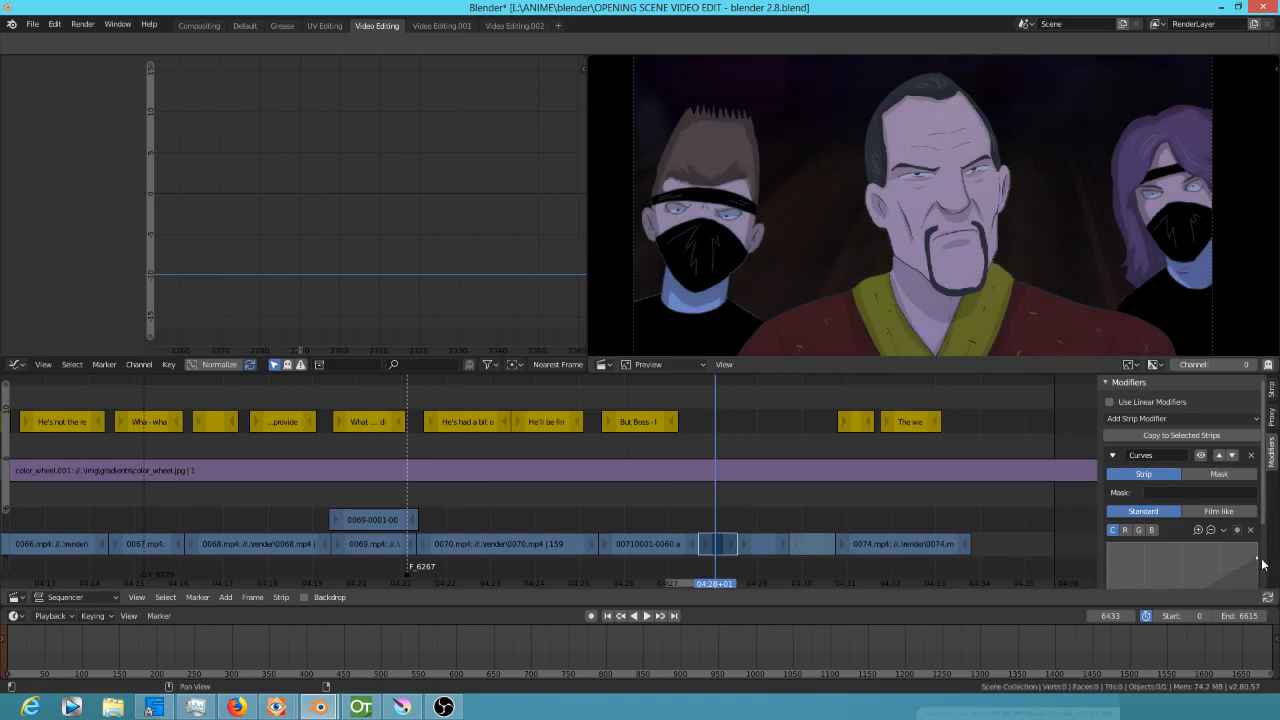
Adjust the "Now..." subtitle to run from frame 6487 to frame 6514, beginning over the reaction shot.
{"action": "left_click_drag", "start_coordinate": [634, 508], "coordinate": [860, 538]}
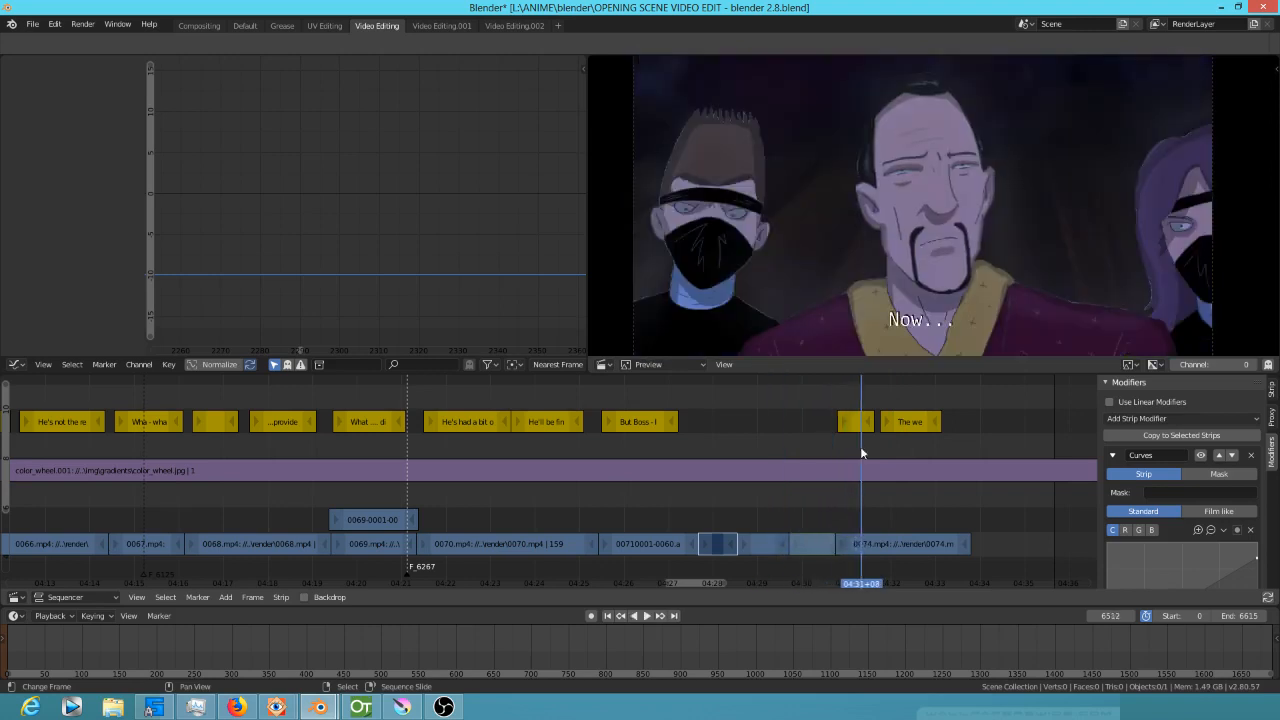
{"action": "mouse_move", "coordinate": [857, 428]}
{"action": "left_mouse_down"}
{"action": "mouse_move", "coordinate": [840, 431]}
{"action": "mouse_move", "coordinate": [863, 428]}
{"action": "left_mouse_up"}
{"action": "left_click_drag", "start_coordinate": [762, 507], "coordinate": [808, 513]}
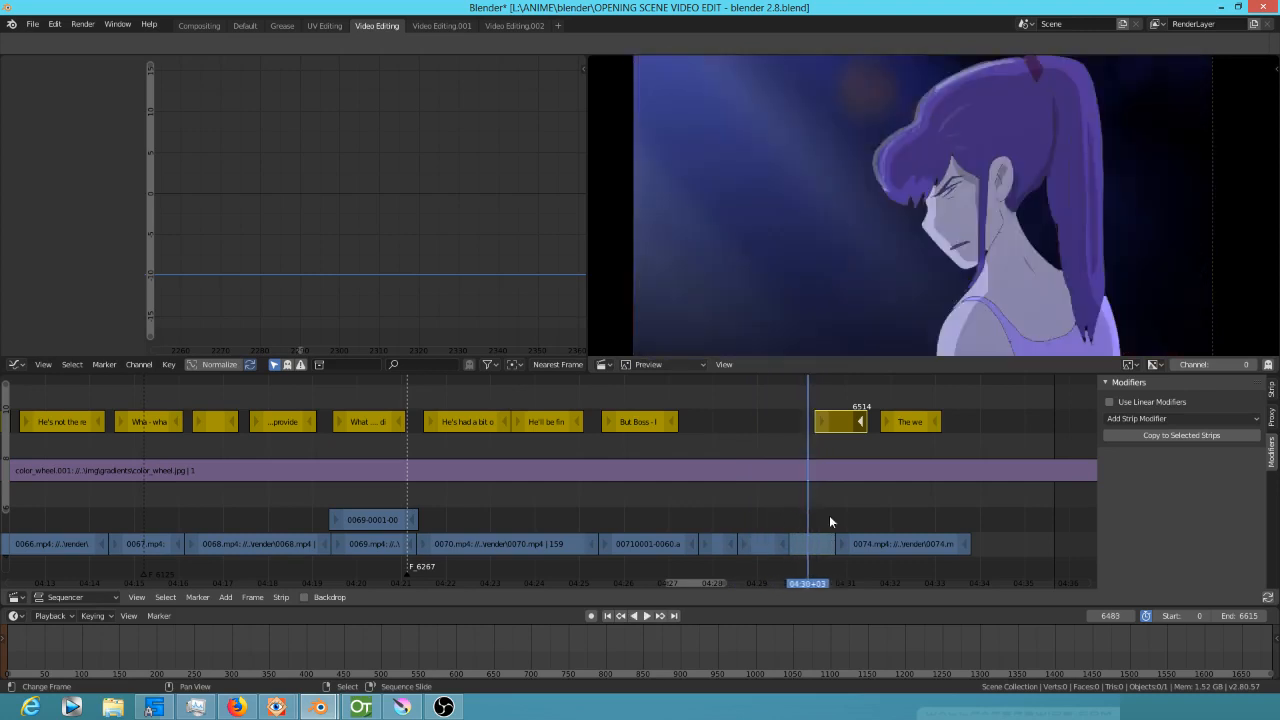
{"action": "left_click", "coordinate": [806, 526]}
Trim the start of the 0074 strip and move it back directly after MetaStrip.002, so it ends at frame 6564.
{"action": "scroll", "coordinate": [835, 512], "scroll_direction": "up", "scroll_amount": 7}
{"action": "left_click_drag", "start_coordinate": [942, 529], "coordinate": [635, 531]}
{"action": "scroll", "coordinate": [709, 530], "scroll_direction": "up", "scroll_amount": 5}
{"action": "scroll", "coordinate": [708, 526], "scroll_direction": "up", "scroll_amount": 2}
{"action": "left_click_drag", "start_coordinate": [932, 550], "coordinate": [963, 551]}
{"action": "left_click_drag", "start_coordinate": [719, 526], "coordinate": [934, 552]}
{"action": "key", "text": "g"}
{"action": "left_click", "coordinate": [931, 547]}
{"action": "right_click", "coordinate": [880, 553]}
{"action": "key", "text": "g"}
{"action": "left_click", "coordinate": [915, 548]}
{"action": "key", "text": "g"}
{"action": "left_click", "coordinate": [923, 552]}
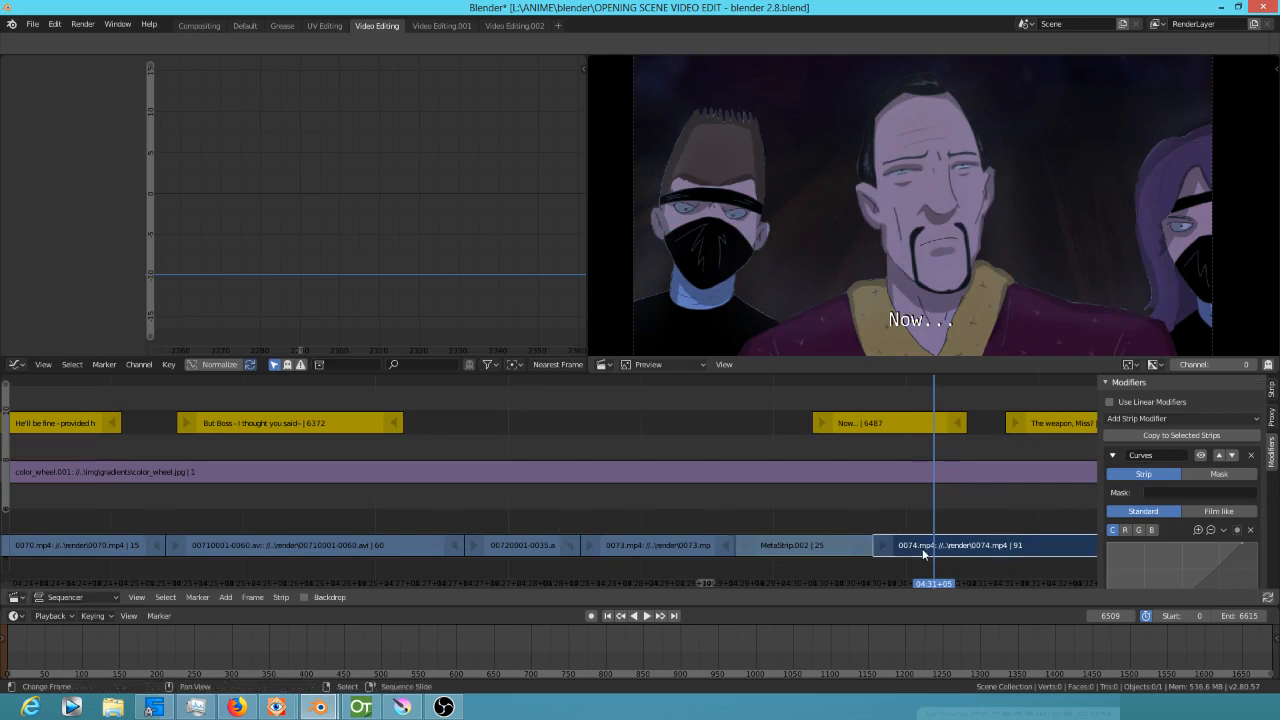
Move the "The weapon, Miss?" subtitle to start at frame 6519 and shorten the "Now..." subtitle to end at frame 6509.
{"action": "left_click_drag", "start_coordinate": [795, 528], "coordinate": [670, 521]}
{"action": "left_click_drag", "start_coordinate": [380, 503], "coordinate": [868, 536]}
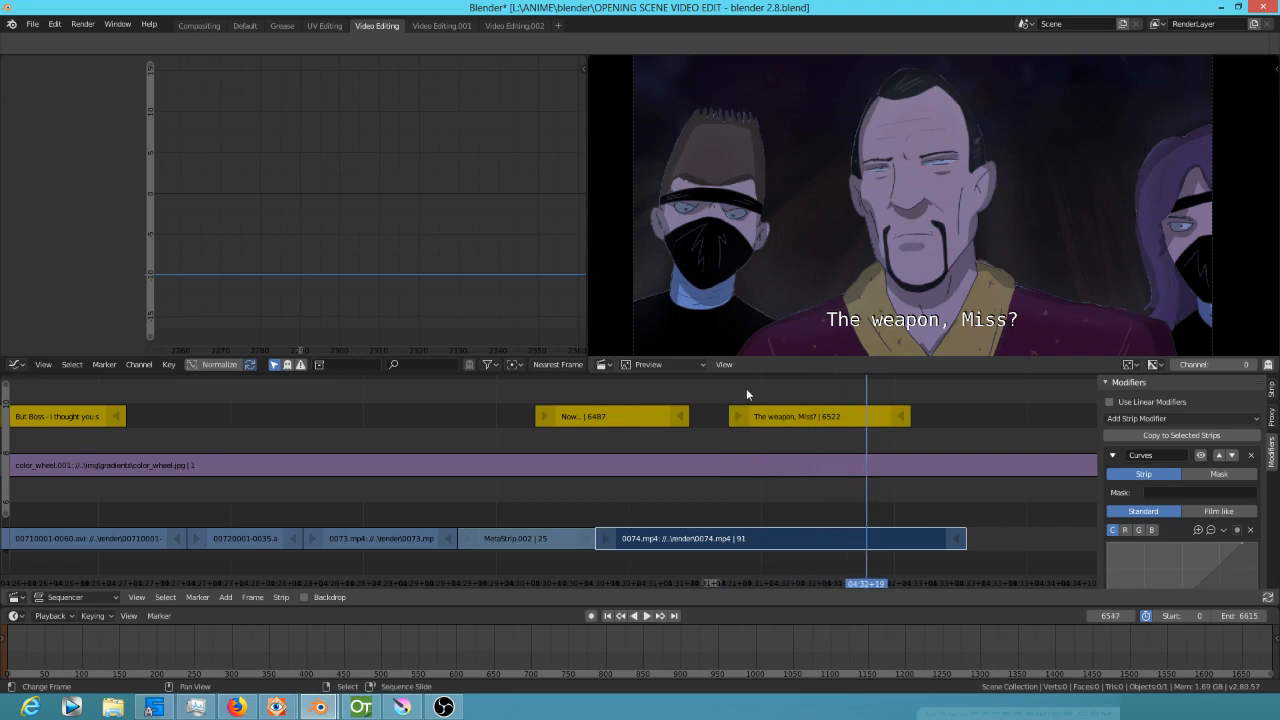
{"action": "left_click_drag", "start_coordinate": [769, 410], "coordinate": [747, 414]}
{"action": "left_click", "coordinate": [745, 414]}
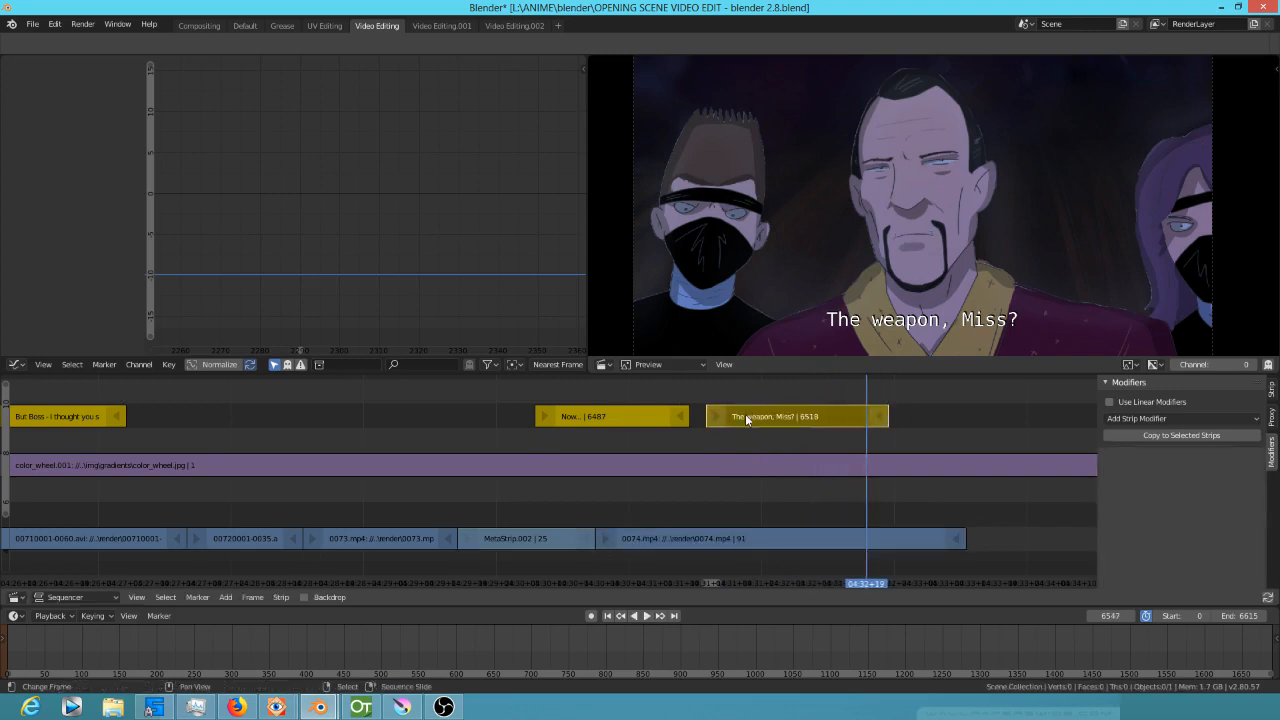
{"action": "left_click_drag", "start_coordinate": [706, 496], "coordinate": [651, 493]}
{"action": "left_click_drag", "start_coordinate": [676, 417], "coordinate": [662, 417]}
{"action": "left_click_drag", "start_coordinate": [651, 490], "coordinate": [698, 487]}
Move the "The weapon, Miss?" subtitle to start at frame 6515 and shorten it to end at frame 6541.
{"action": "left_click_drag", "start_coordinate": [752, 417], "coordinate": [735, 418]}
{"action": "left_click", "coordinate": [735, 418]}
{"action": "left_click_drag", "start_coordinate": [680, 483], "coordinate": [829, 488]}
{"action": "left_click_drag", "start_coordinate": [862, 425], "coordinate": [826, 425]}
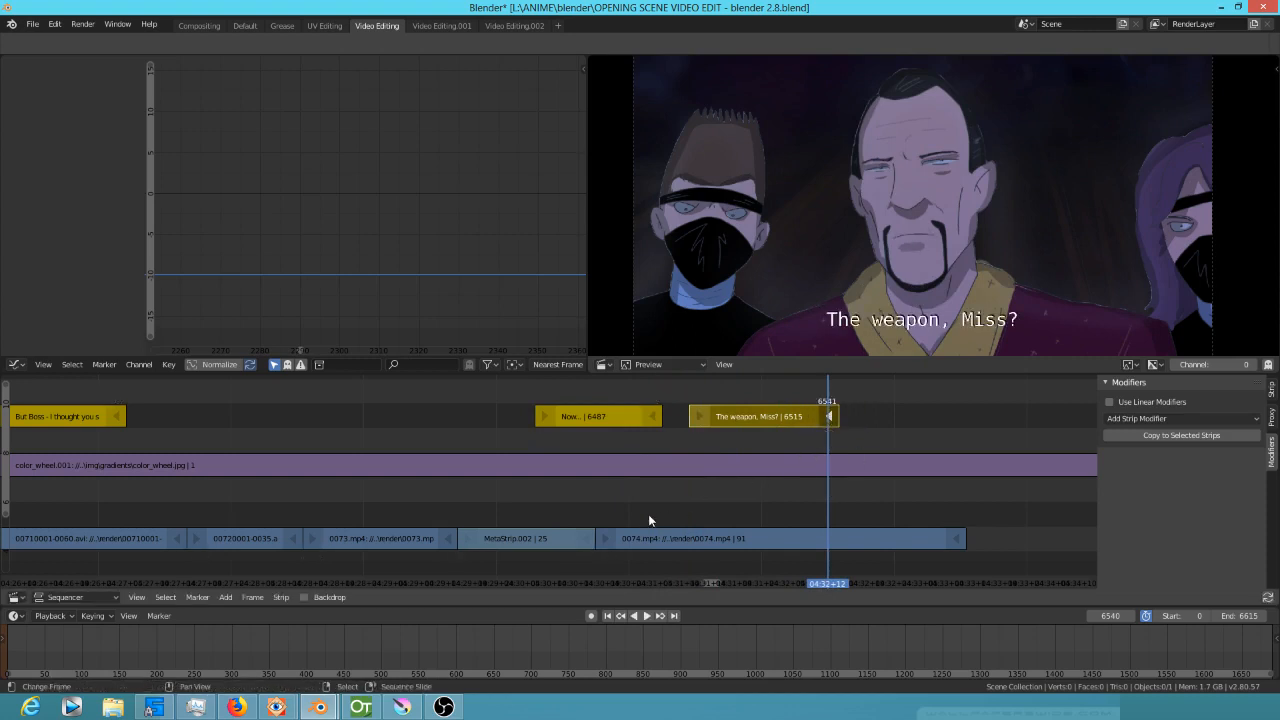
Duplicate MetaStrip.002 and place the copy directly after the 0074 strip in the same channel.
{"action": "right_click", "coordinate": [553, 549]}
{"action": "left_click", "coordinate": [525, 508]}
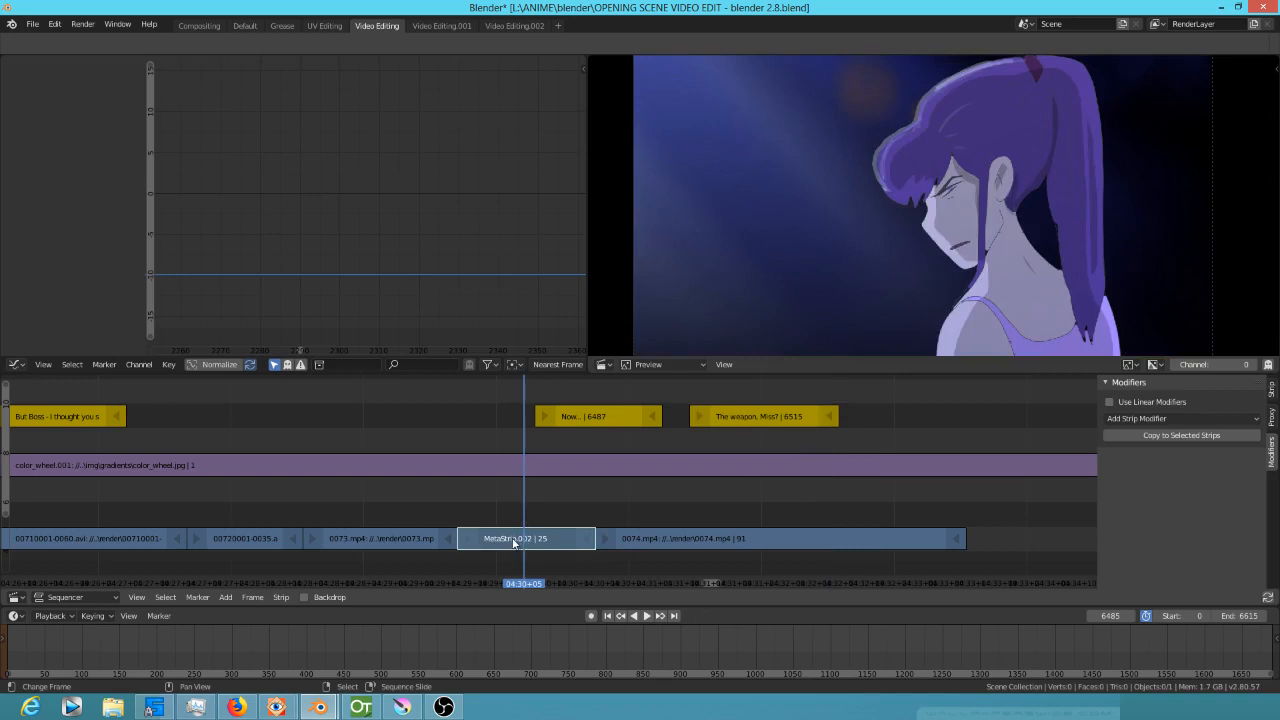
{"action": "key", "text": "shift+d"}
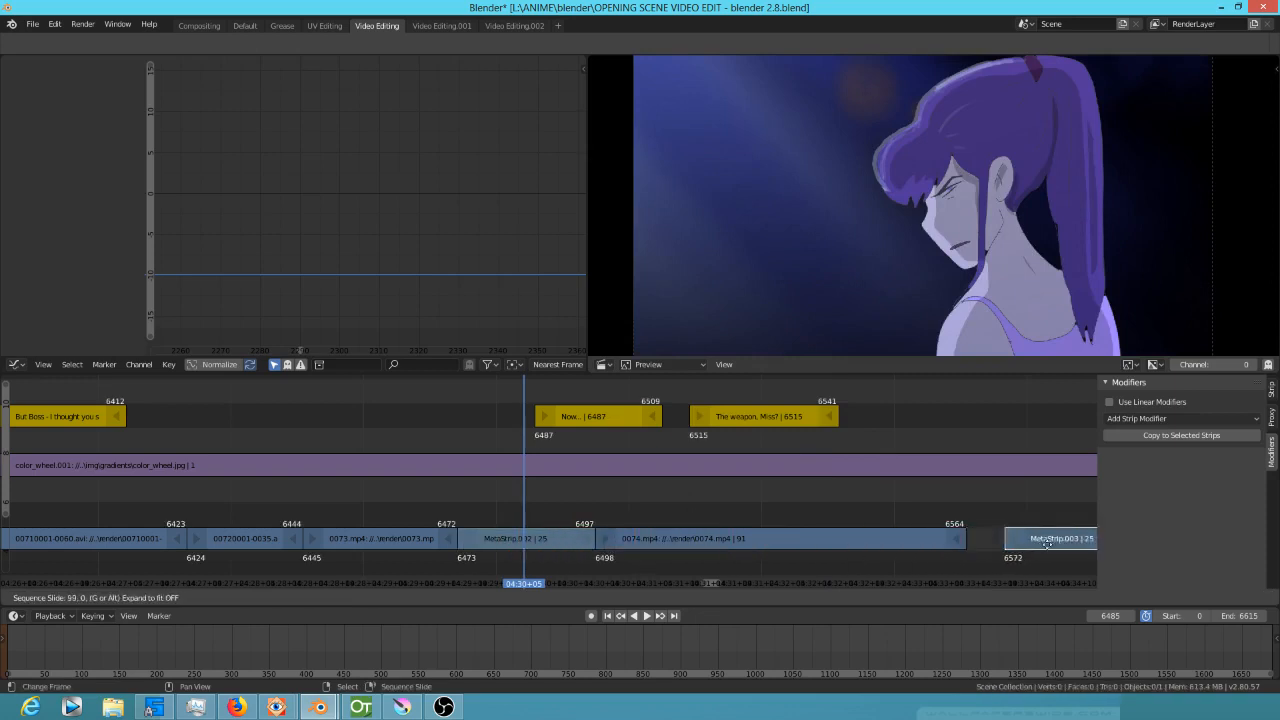
{"action": "left_click", "coordinate": [1020, 540]}
{"action": "left_click_drag", "start_coordinate": [868, 510], "coordinate": [786, 521]}
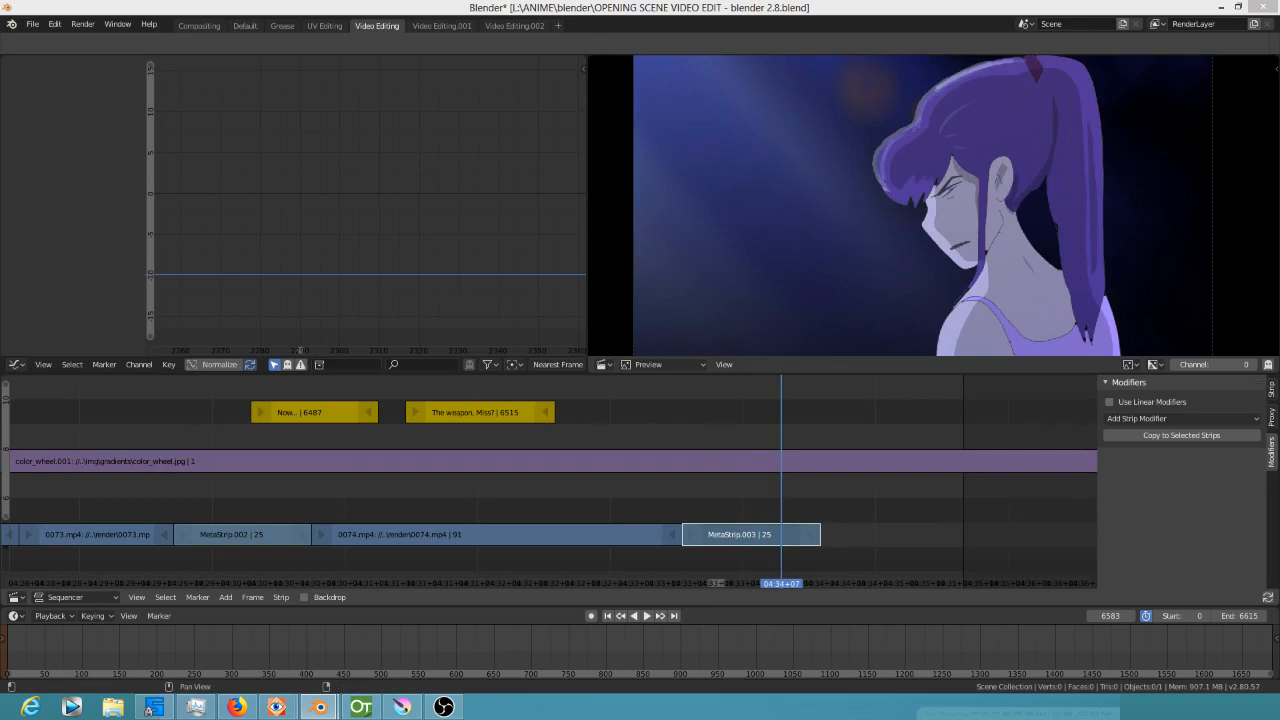
In FastStone Image Viewer, browse the the-battle-baked folder and preview storyboard images 0104, 0105 and 0106.
{"action": "key", "text": "alt+Tab"}
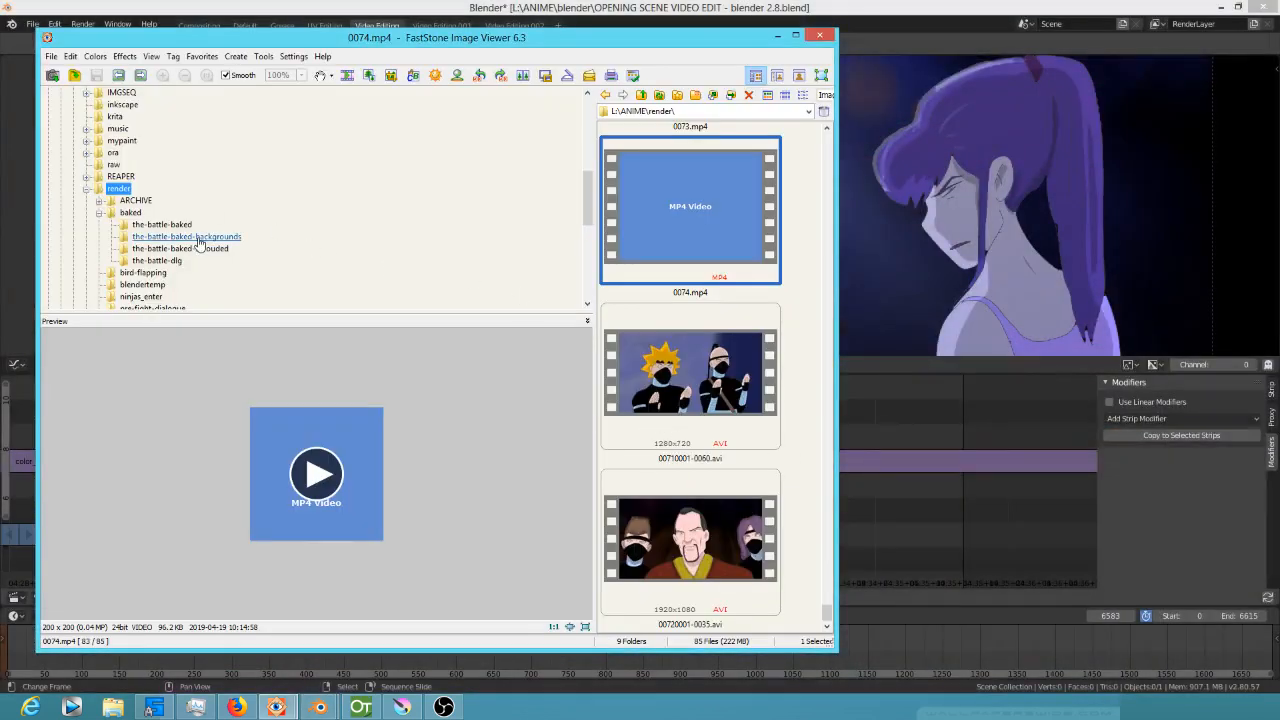
{"action": "left_click", "coordinate": [162, 224]}
{"action": "left_click_drag", "start_coordinate": [826, 140], "coordinate": [848, 363]}
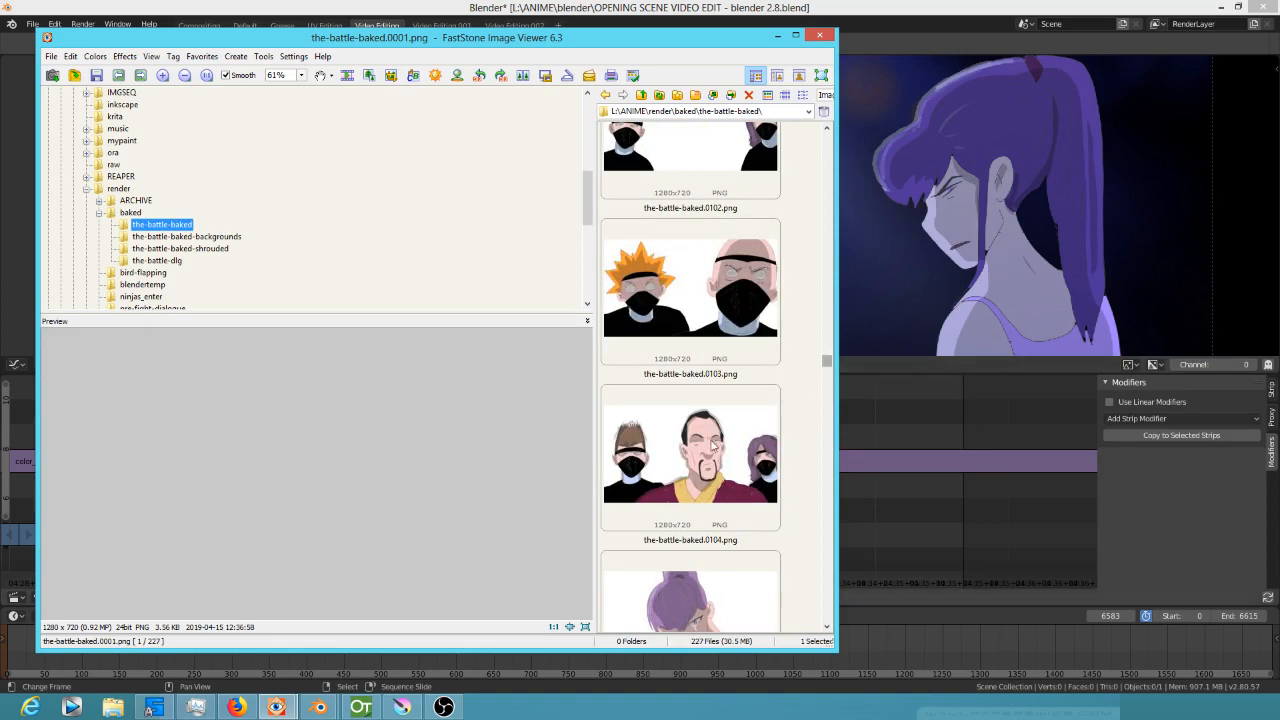
{"action": "left_click", "coordinate": [750, 440]}
{"action": "left_click_drag", "start_coordinate": [827, 363], "coordinate": [826, 368]}
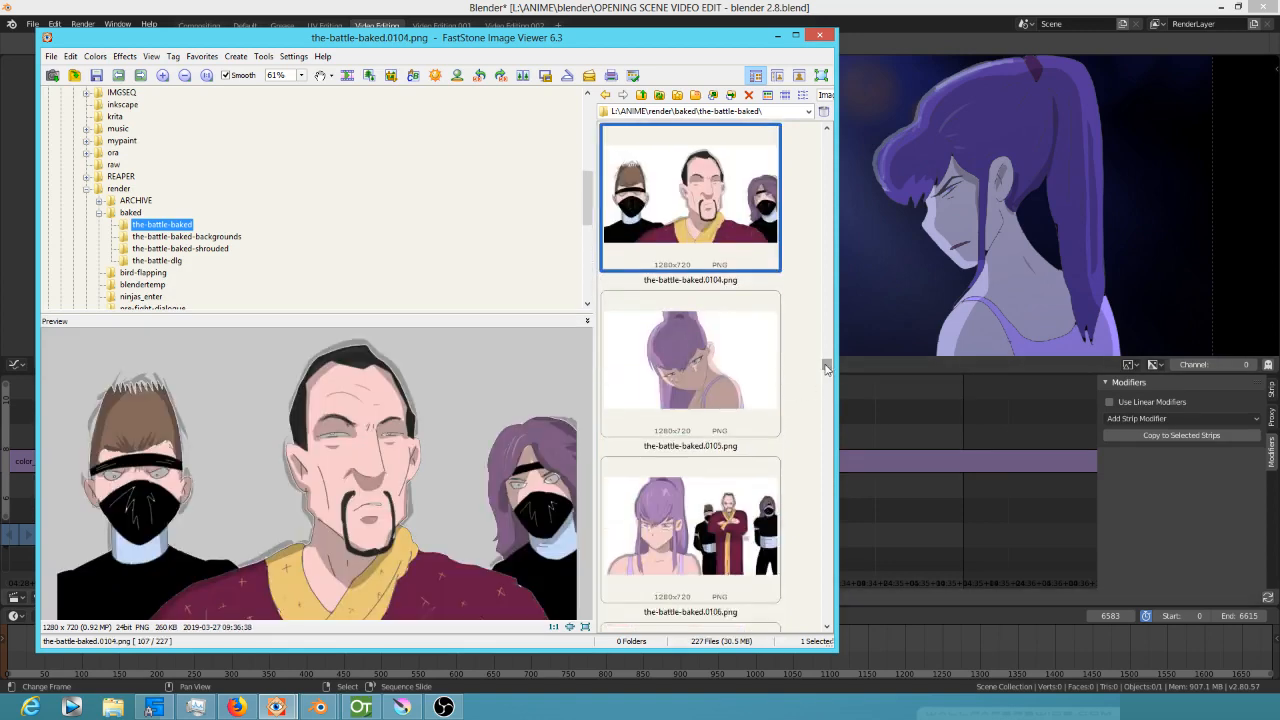
{"action": "left_click", "coordinate": [703, 372]}
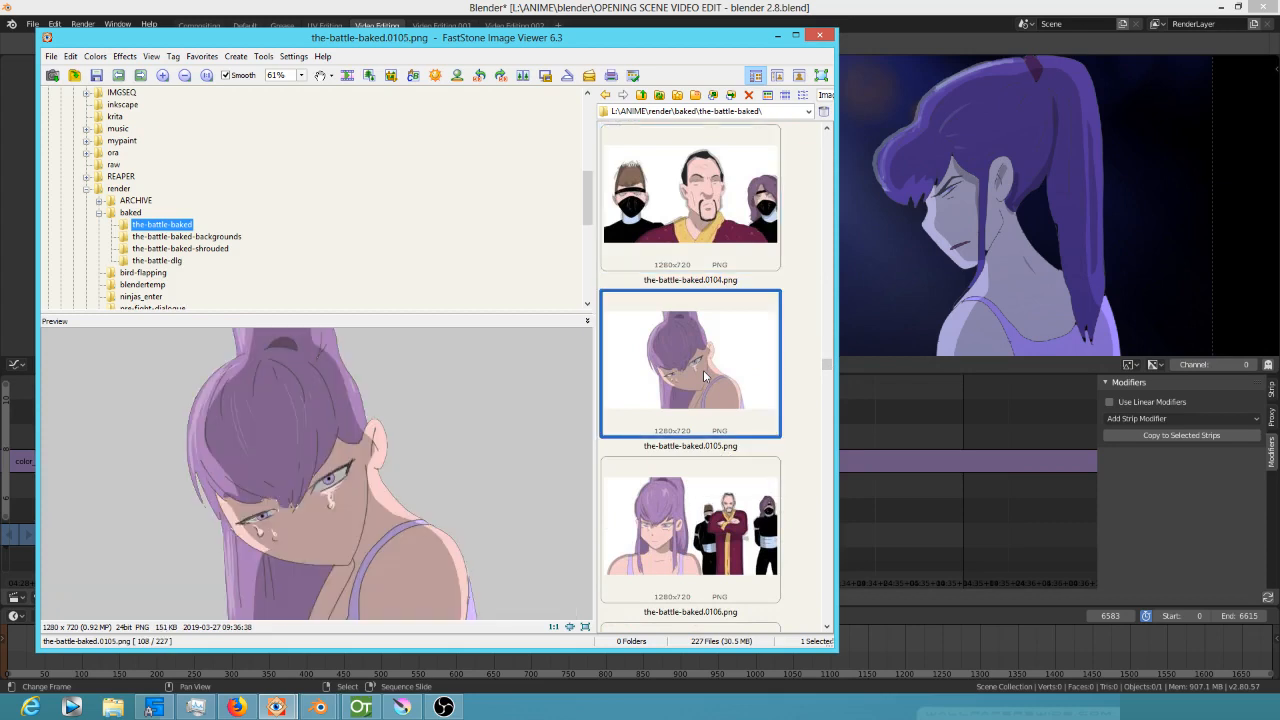
{"action": "left_click", "coordinate": [710, 520]}
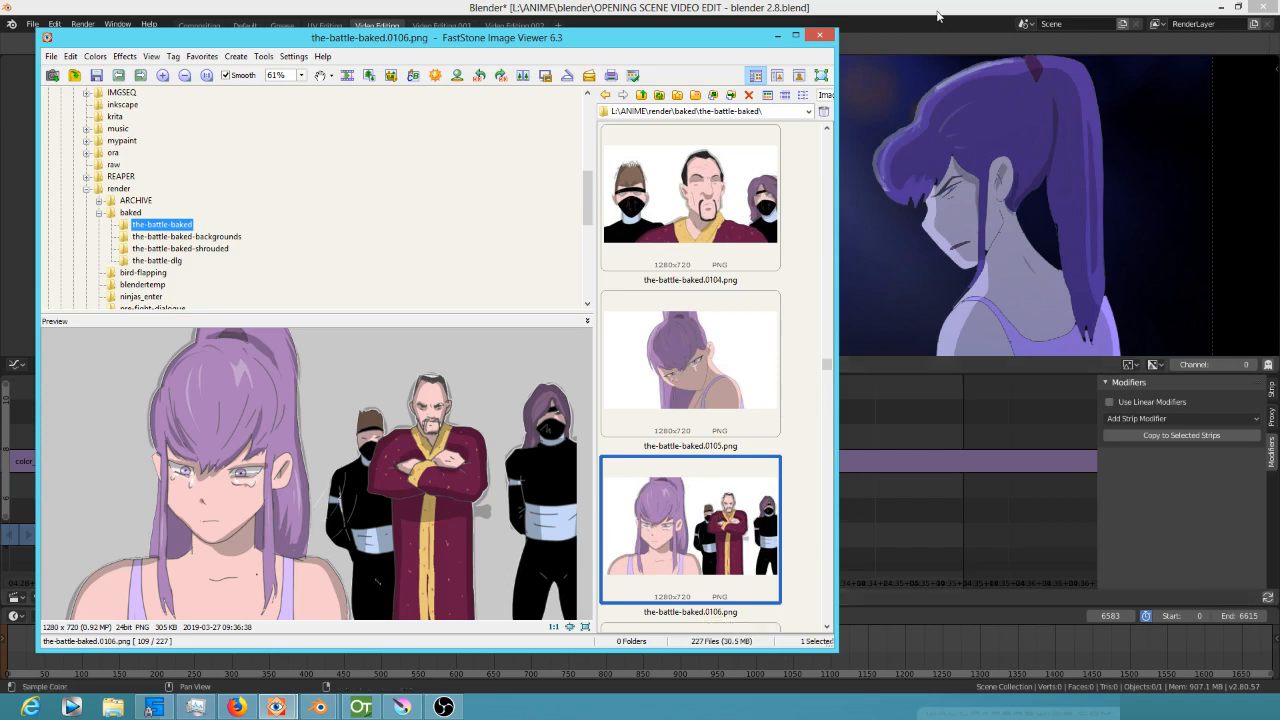
Switch back to Blender and play the edit from the 0073 strip through into MetaStrip.003 to check the timing.
{"action": "left_click", "coordinate": [938, 15]}
{"action": "left_click_drag", "start_coordinate": [189, 500], "coordinate": [868, 390]}
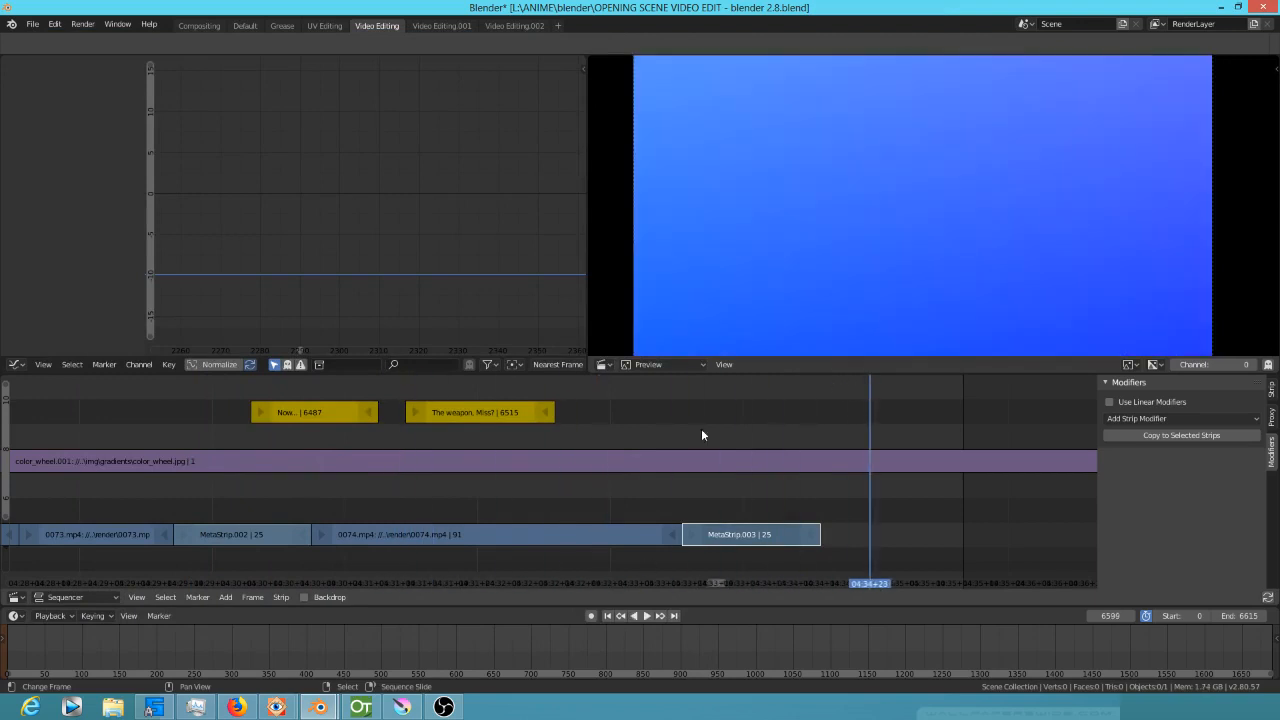
{"action": "left_click", "coordinate": [120, 497]}
{"action": "key", "text": "space"}
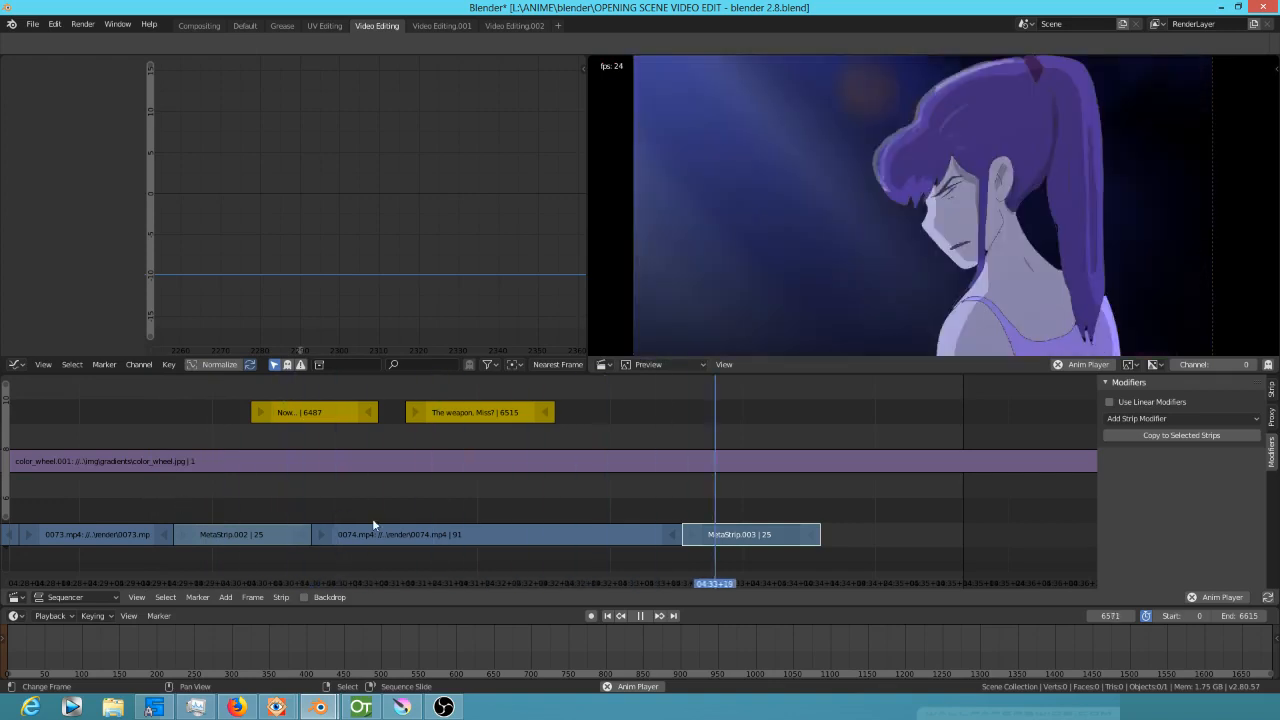
{"action": "key", "text": "space"}
Shorten the end of the 0074 strip by about 13 frames, move MetaStrip.003 directly against it, and replay the shots.
{"action": "left_click_drag", "start_coordinate": [678, 534], "coordinate": [613, 540]}
{"action": "left_click_drag", "start_coordinate": [742, 536], "coordinate": [669, 536]}
{"action": "left_click", "coordinate": [397, 516]}
{"action": "key", "text": "space"}
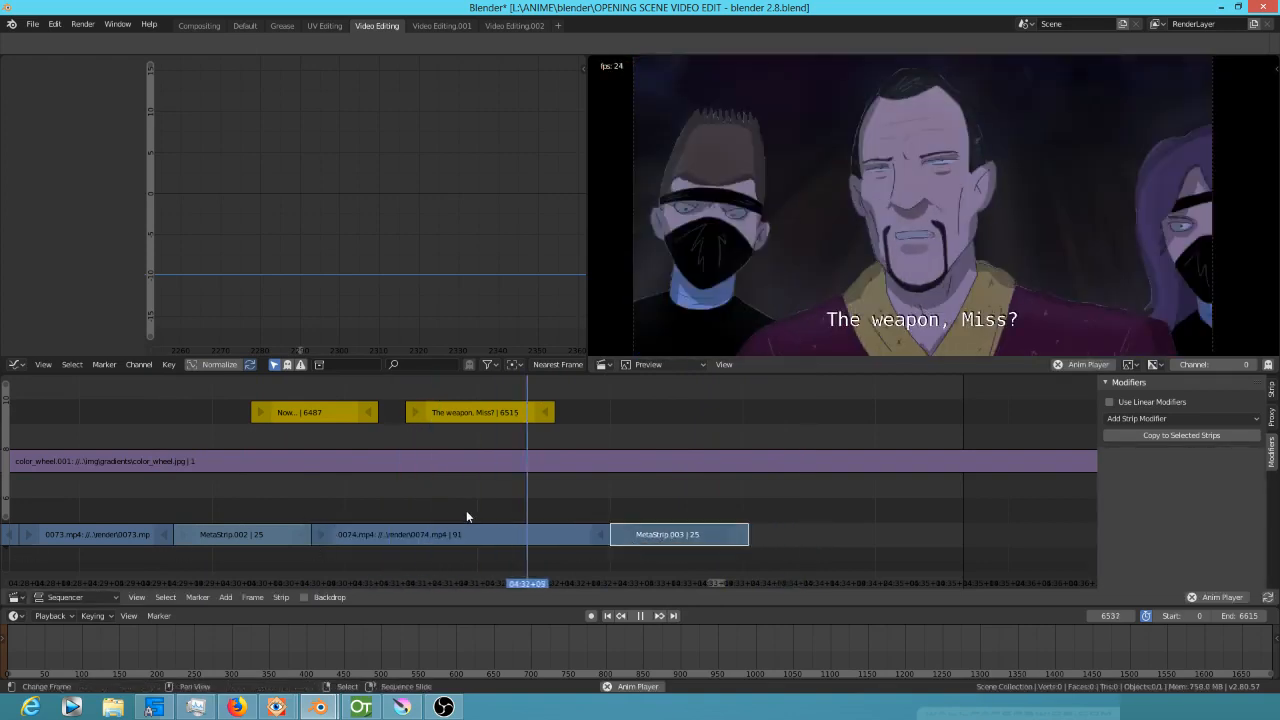
{"action": "key", "text": "space"}
{"action": "left_click", "coordinate": [738, 506]}
{"action": "left_click_drag", "start_coordinate": [746, 501], "coordinate": [748, 508]}
In FastStone Image Viewer, look through the storyboard images following the-battle-baked.0106.png for the upcoming shots.
{"action": "key", "text": "alt+Tab"}
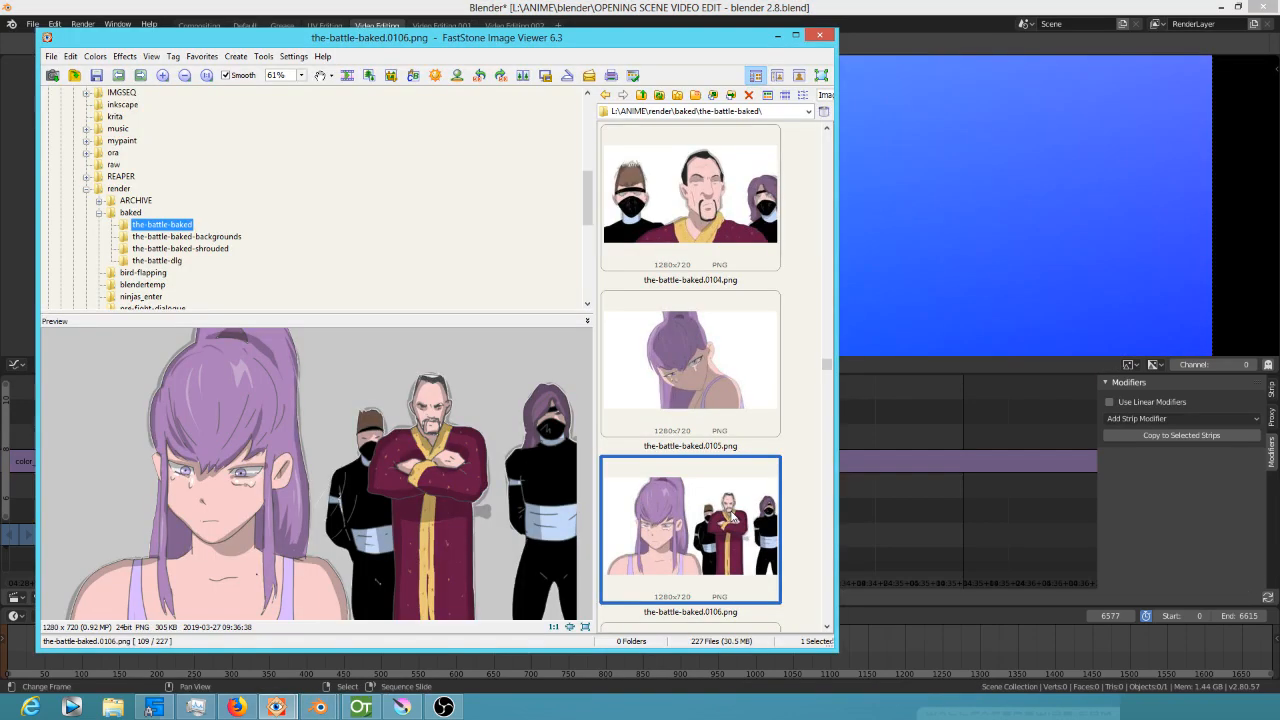
{"action": "scroll", "coordinate": [677, 503], "scroll_direction": "down", "scroll_amount": 3}
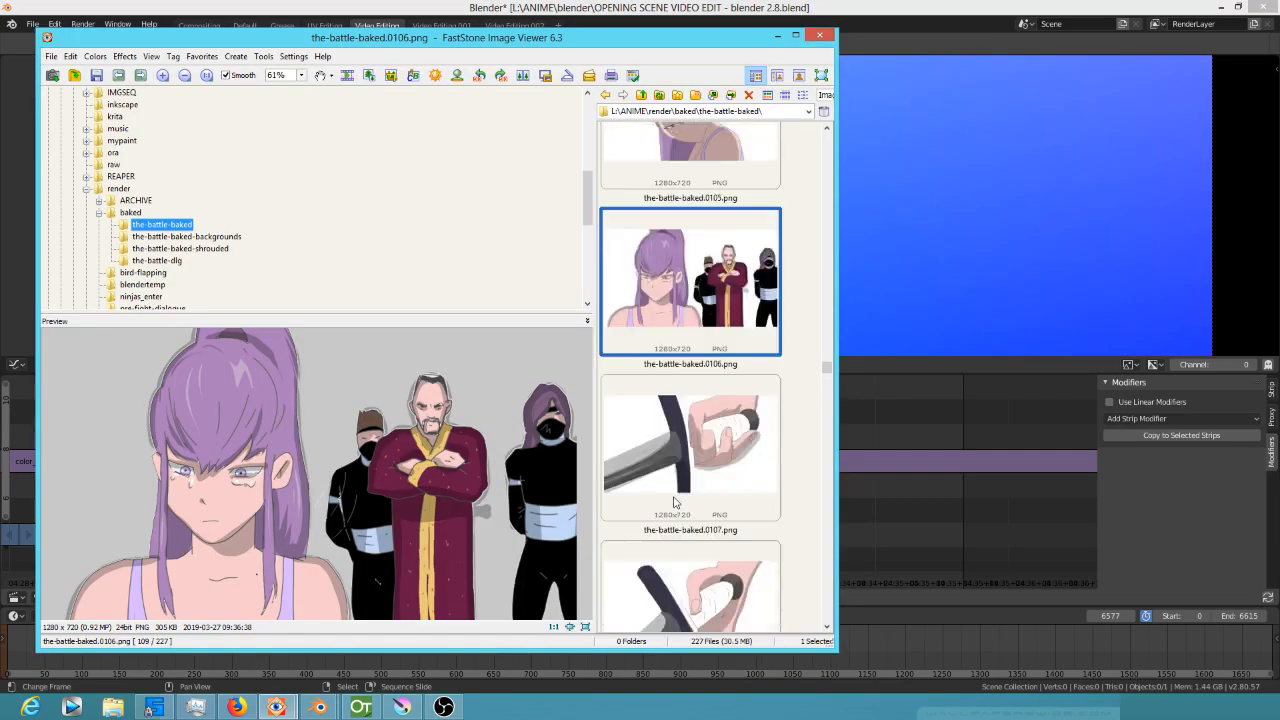
{"action": "scroll", "coordinate": [708, 412], "scroll_direction": "down", "scroll_amount": 3}
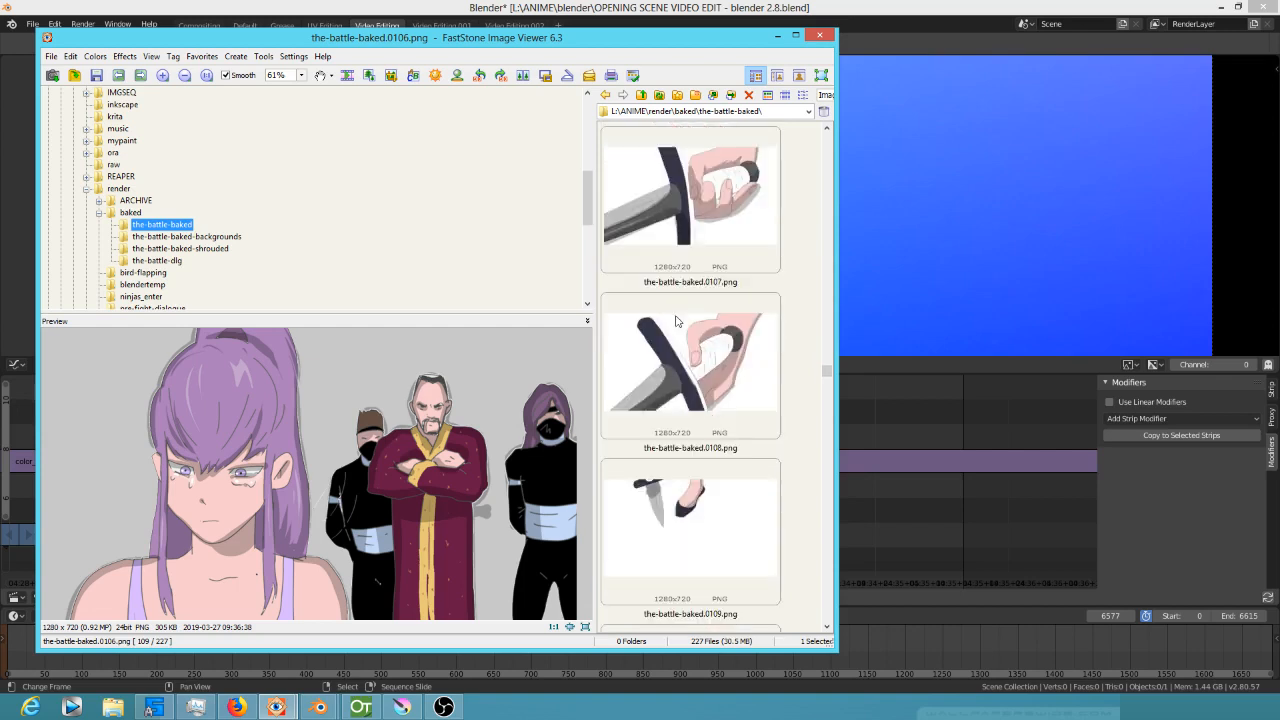
{"action": "scroll", "coordinate": [705, 362], "scroll_direction": "up", "scroll_amount": 3}
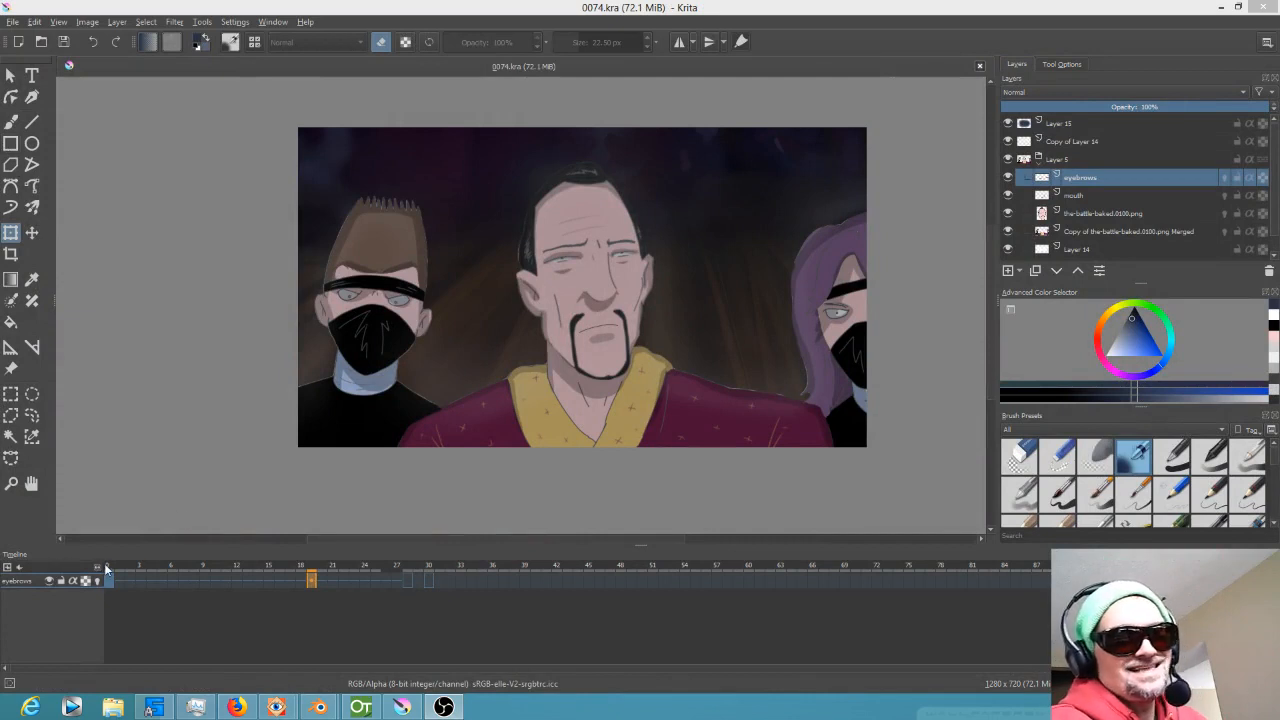
In Krita, return the 0074.kra animation to frame 0 and save the file.
{"action": "left_click_drag", "start_coordinate": [110, 568], "coordinate": [2, 514]}
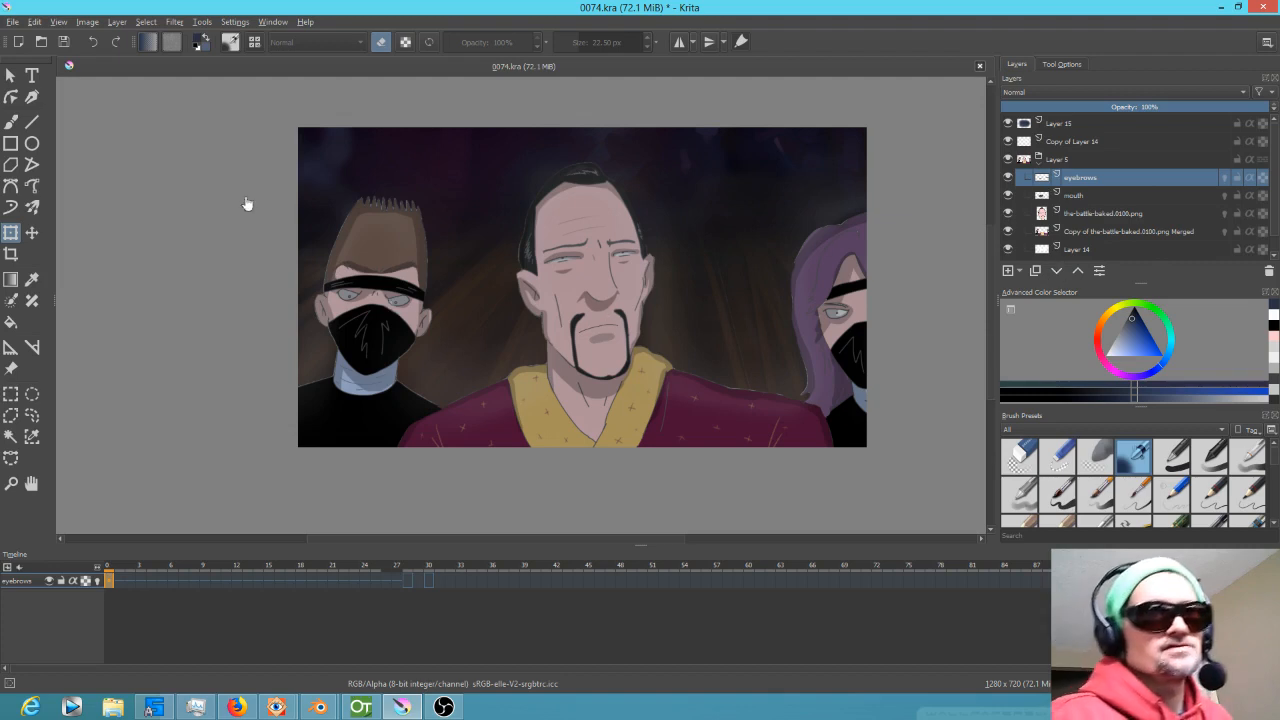
{"action": "left_click", "coordinate": [62, 44]}
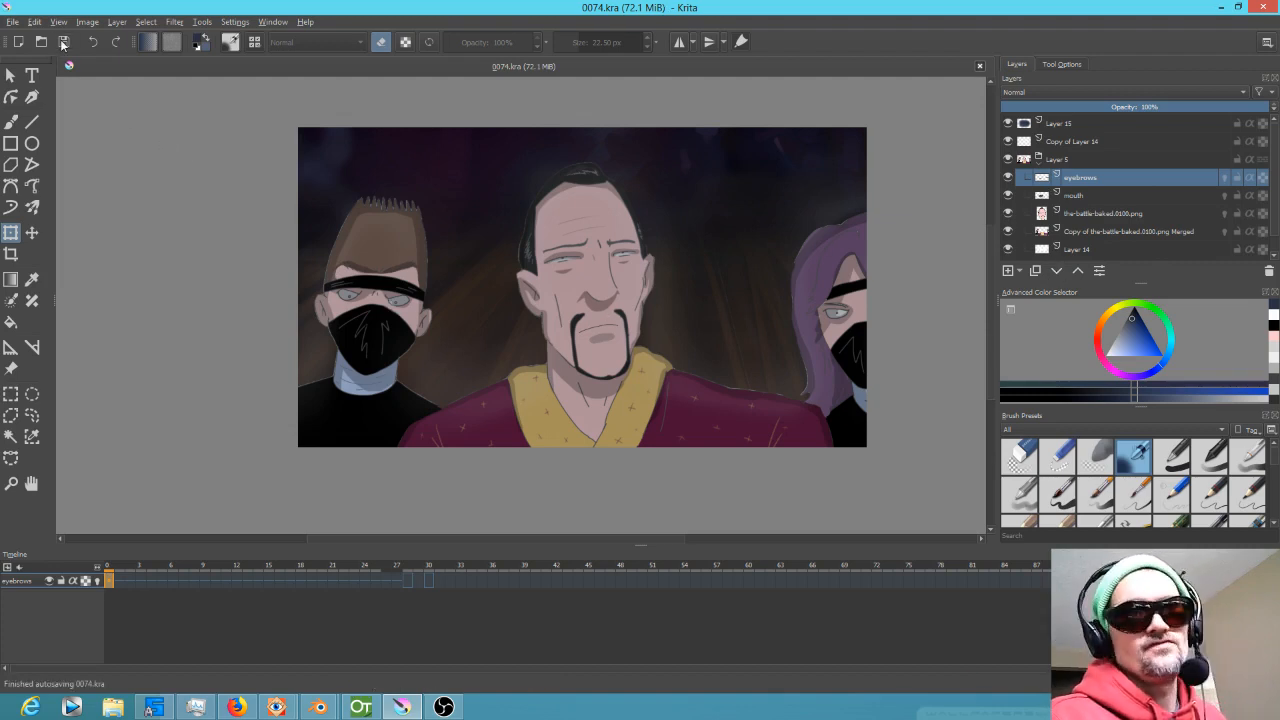